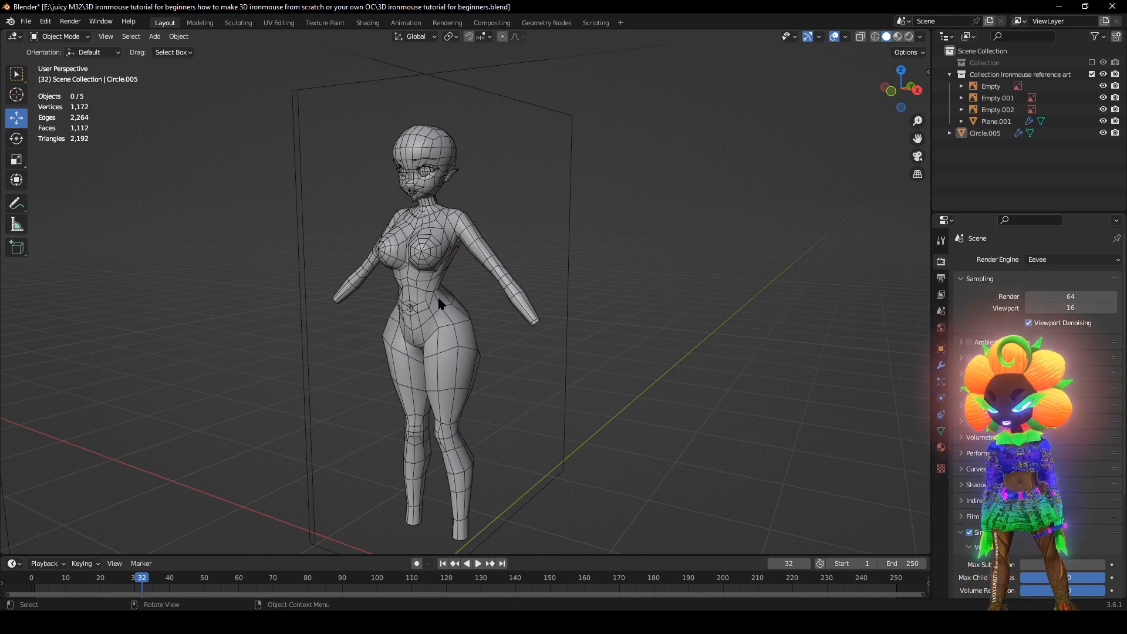
Turn off Simplify in the scene's render settings
click(970, 533)
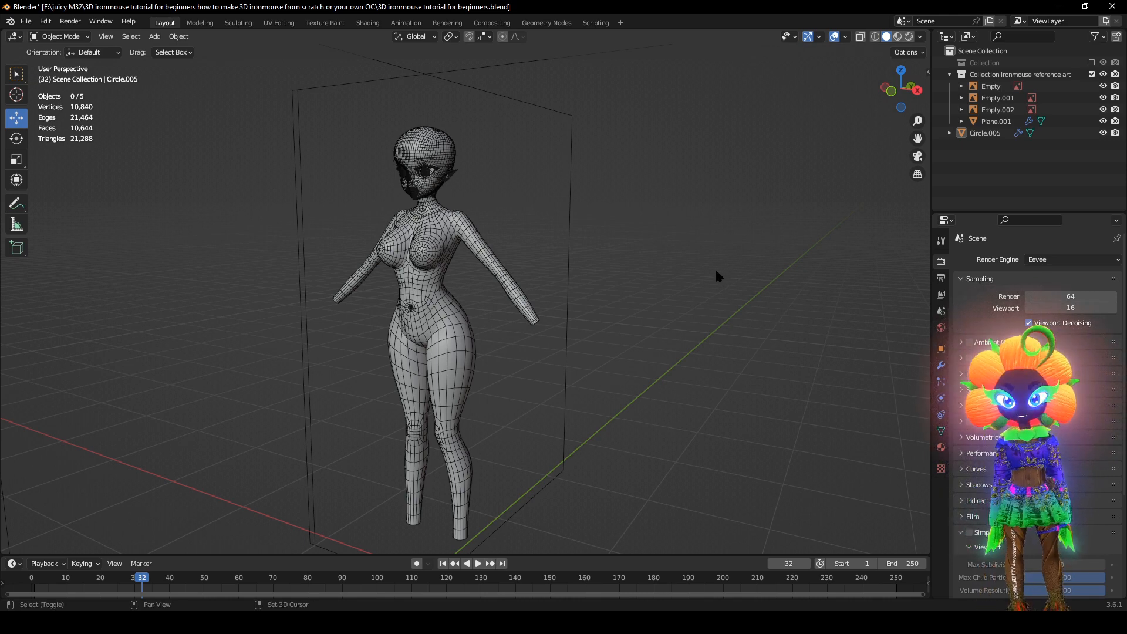
key(shift+a)
mouse_move(718, 273)
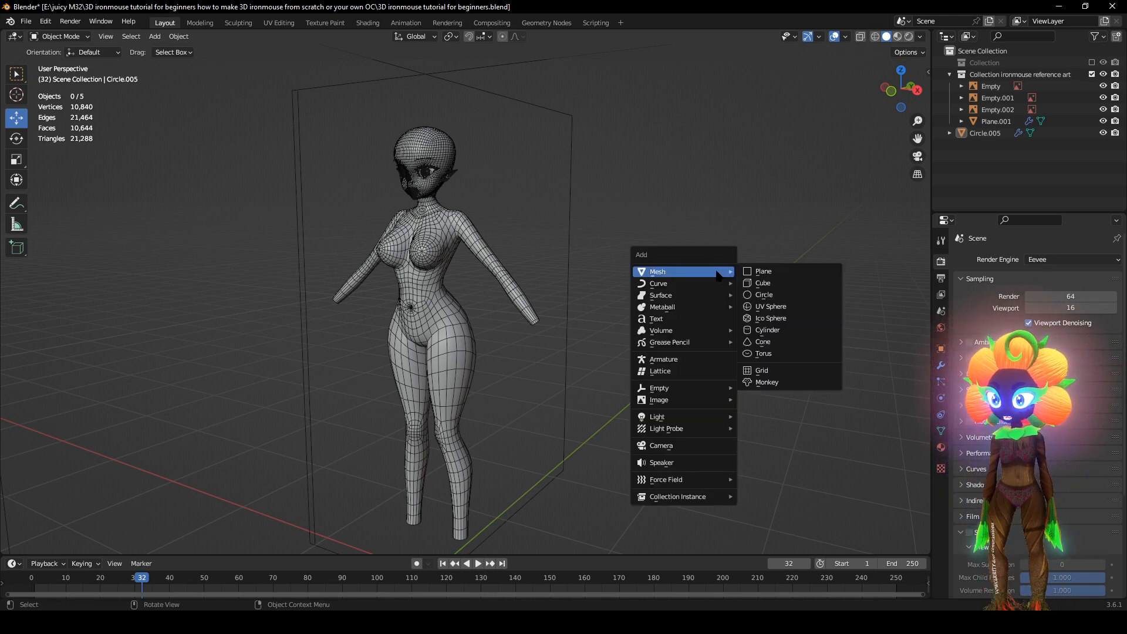
key(Escape)
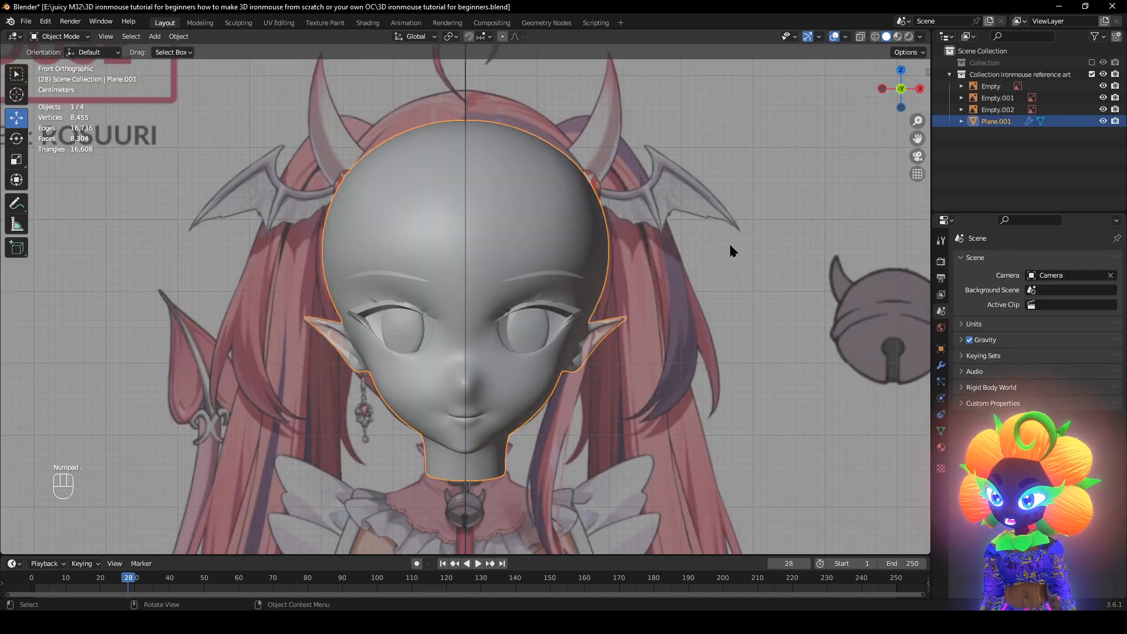
Add a mesh circle at the world origin and set its vertices to 20
scroll(729, 242, down, 3)
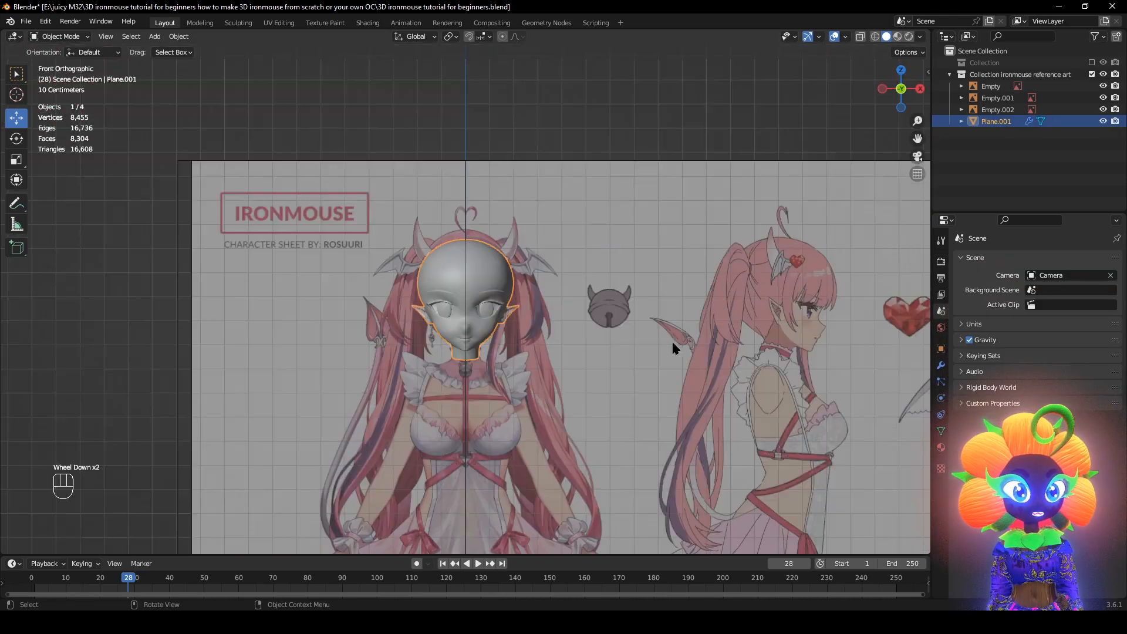
middle_drag(672, 340, 618, 332)
scroll(633, 355, down, 2)
scroll(616, 342, up, 1)
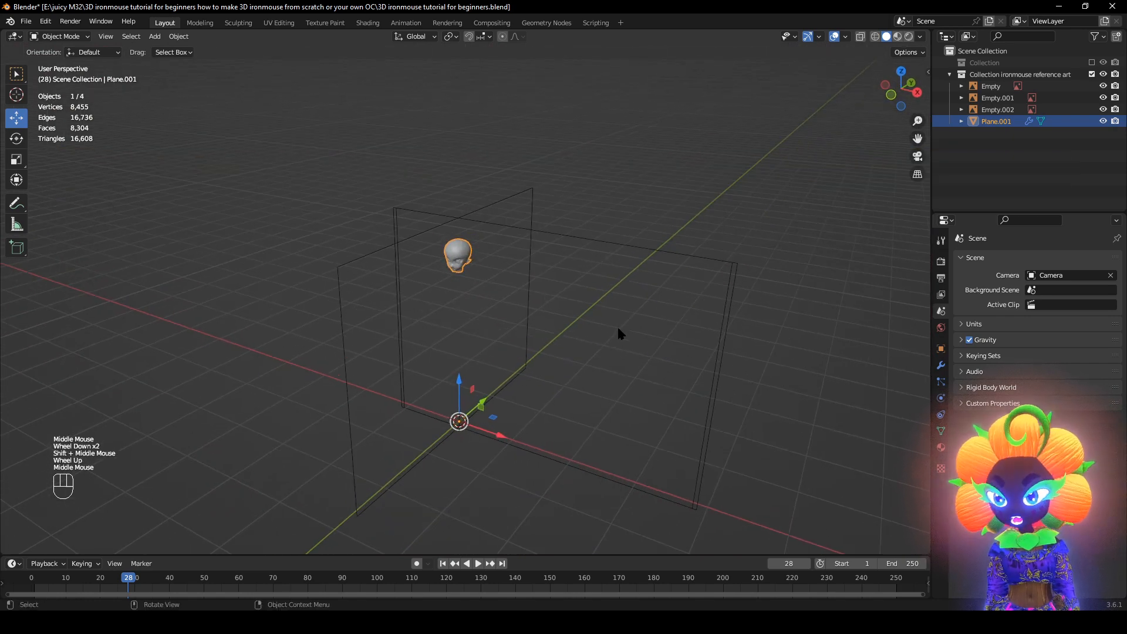
scroll(355, 421, up, 1)
scroll(355, 421, down, 1)
middle_drag(355, 421, 371, 394)
click(154, 37)
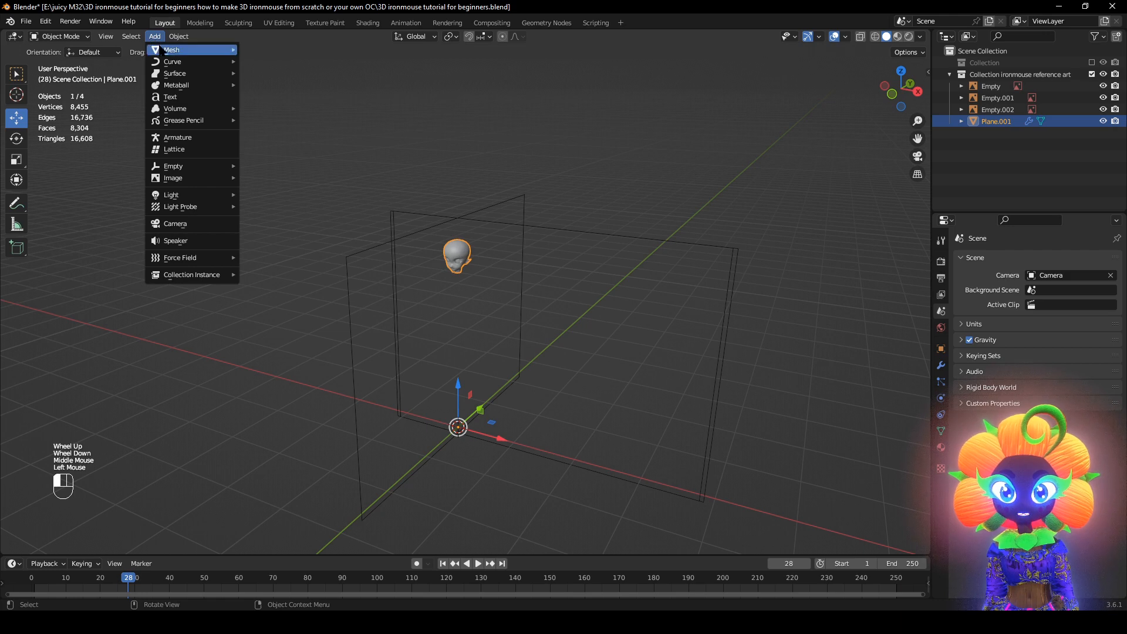
mouse_move(200, 50)
click(266, 72)
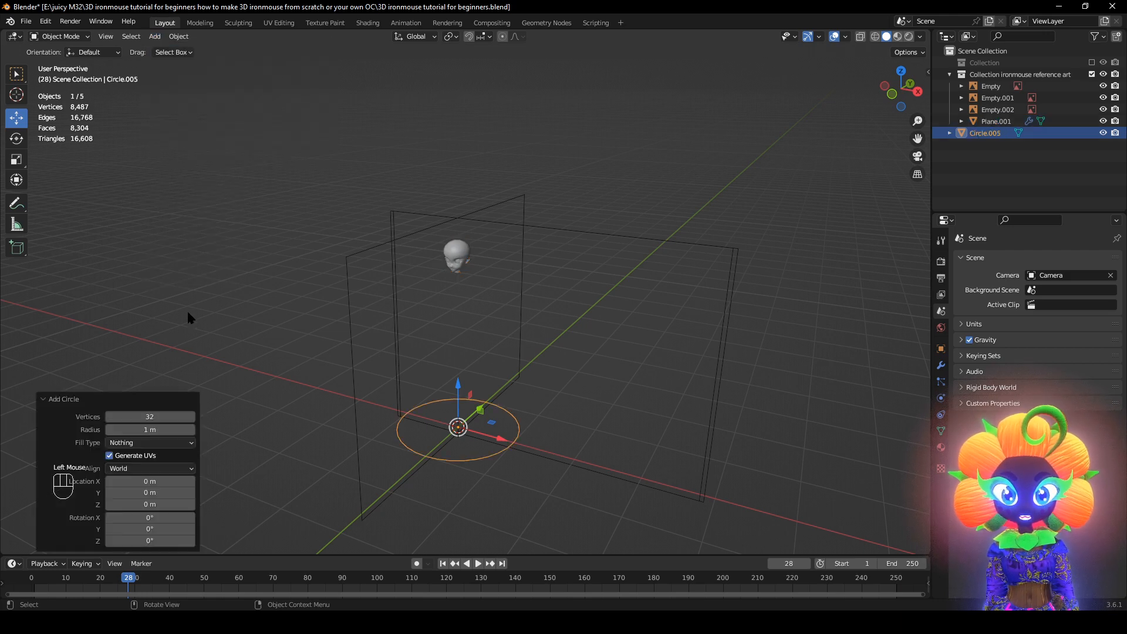
double_click(147, 415)
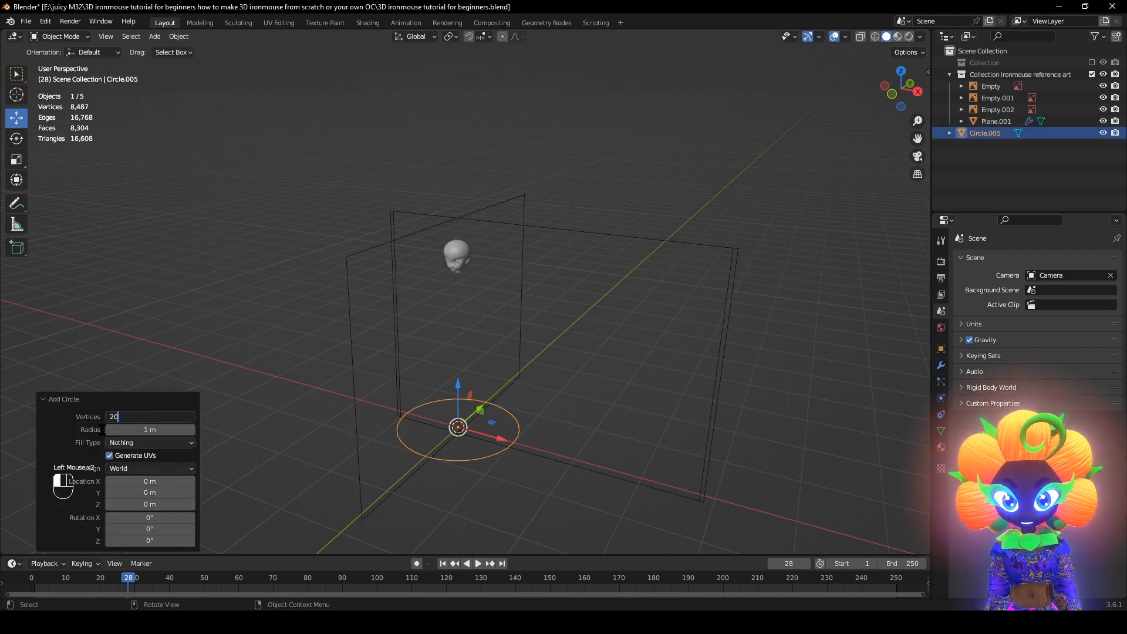
key(Return)
Put the circle in Edit Mode and show it in front view against the character reference
click(57, 37)
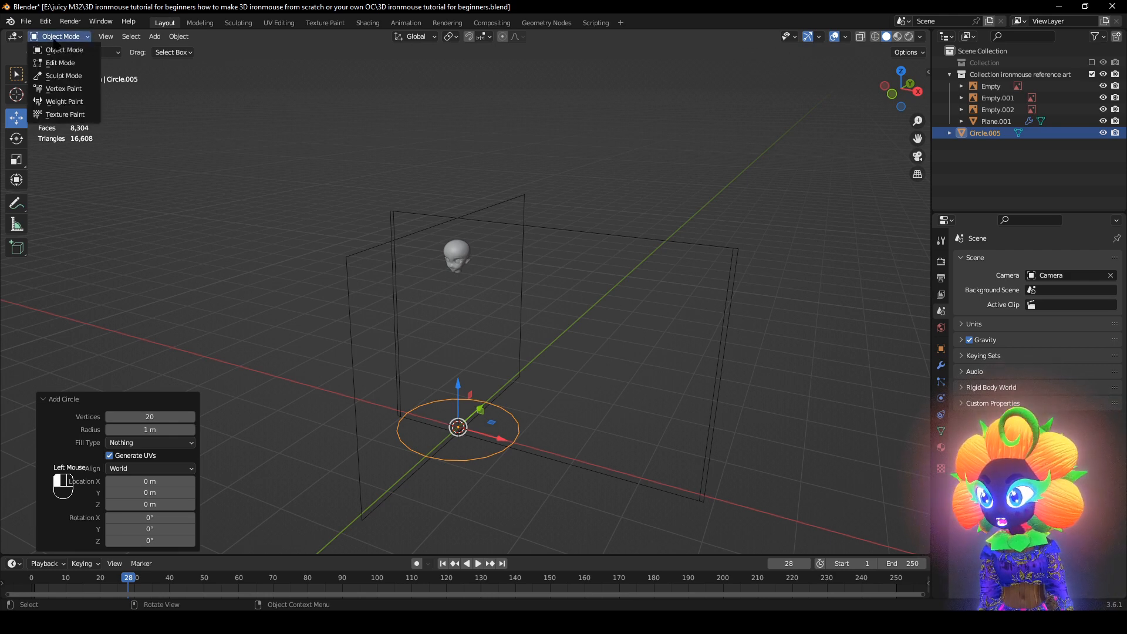
click(59, 62)
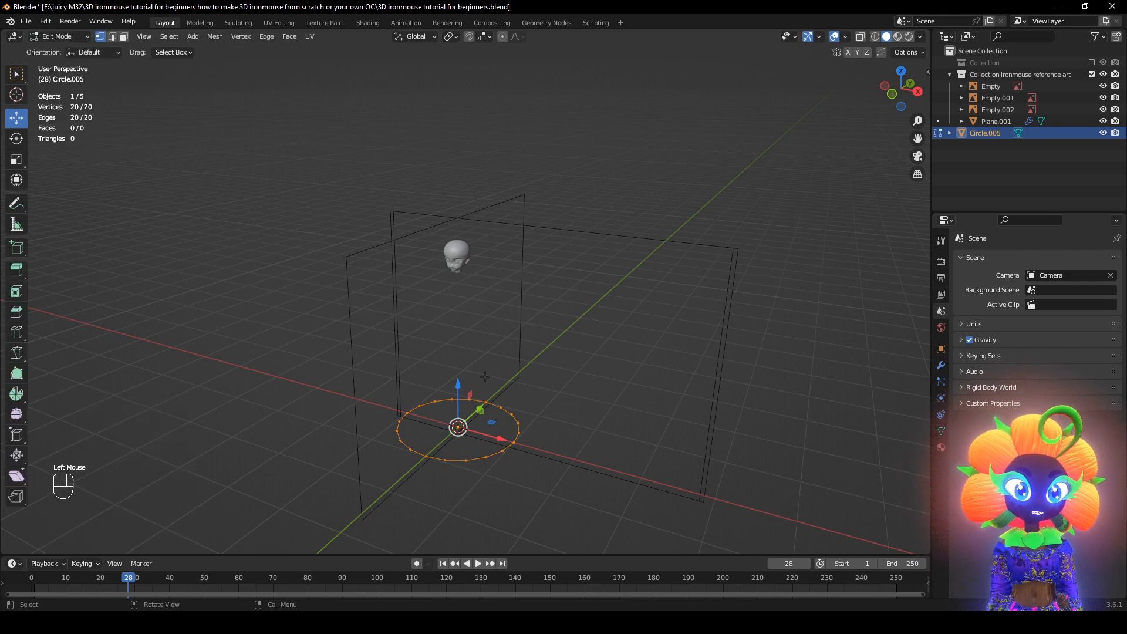
middle_drag(485, 377, 586, 337)
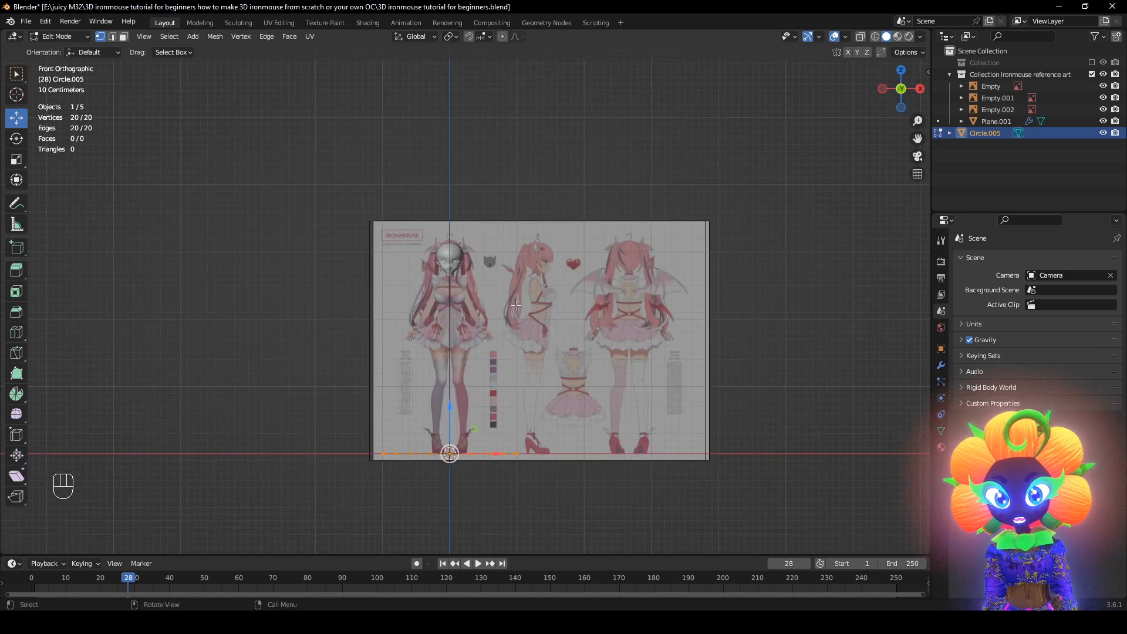
key(z)
key(z)
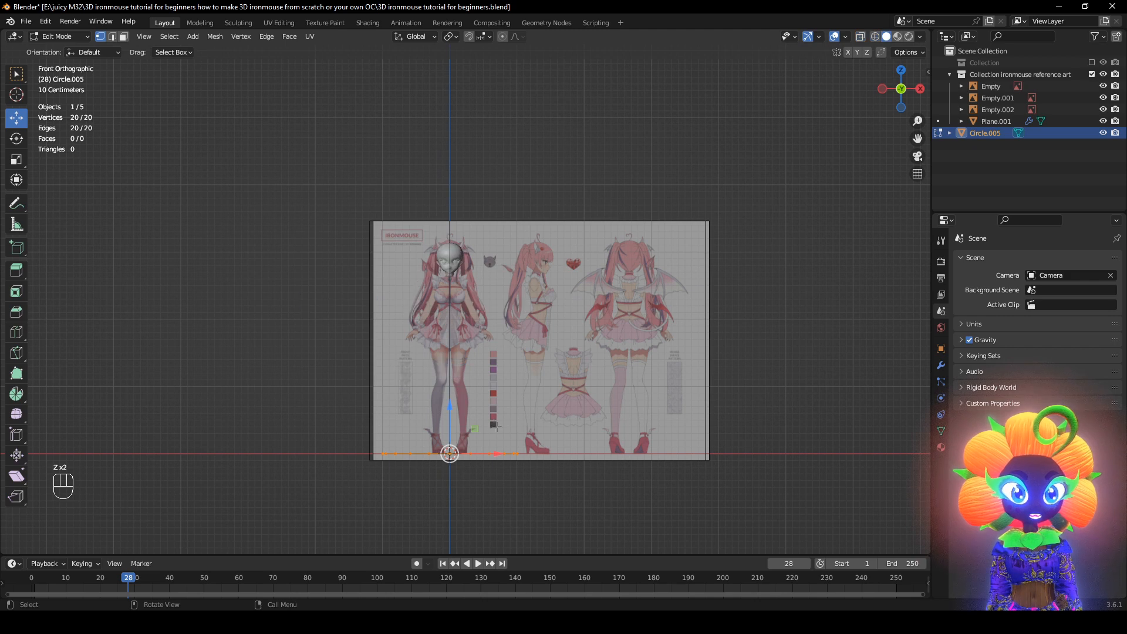
Move the circle up 2.6 m along Z to the character's neck and scale it to 0.1
scroll(496, 427, up, 1)
shift+middle_drag(581, 446, 618, 457)
scroll(618, 458, up, 1)
key(g)
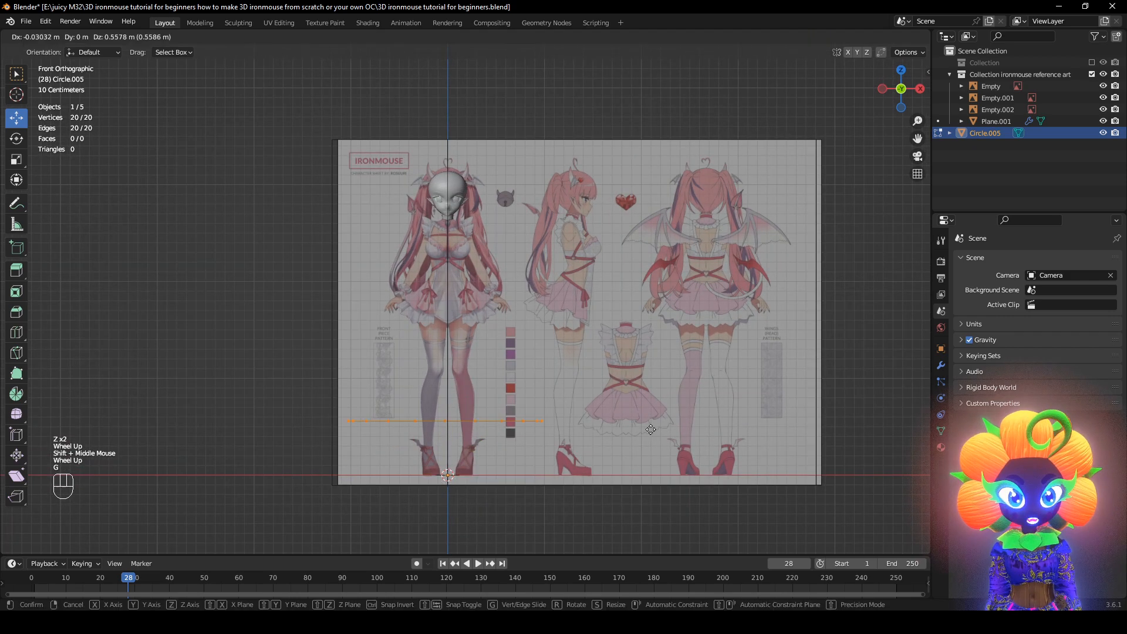
key(z)
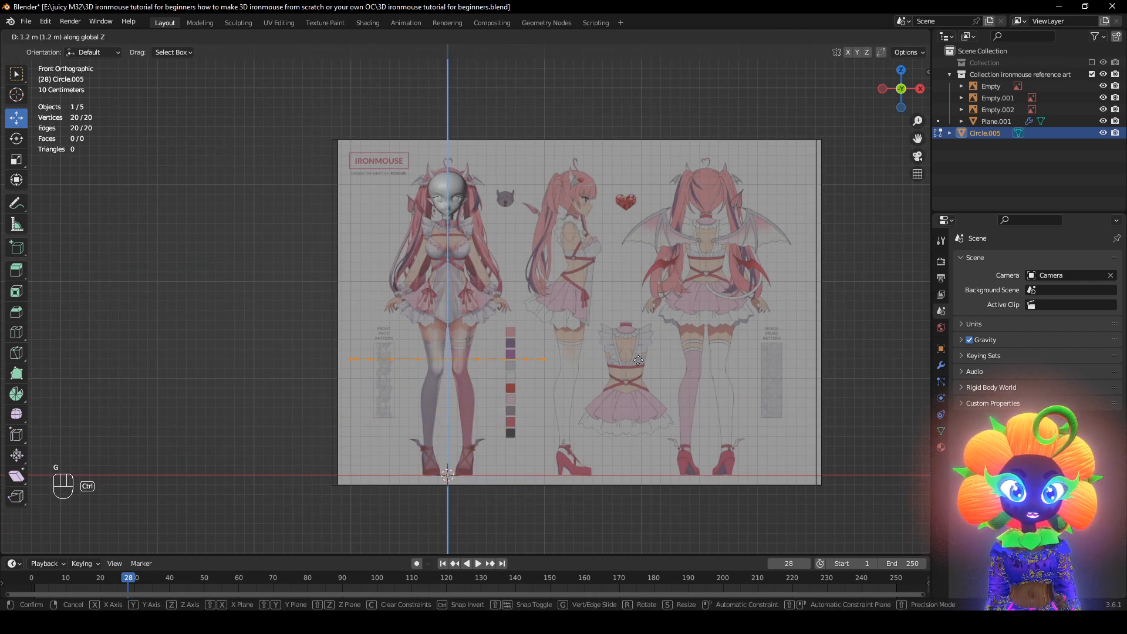
click(638, 231)
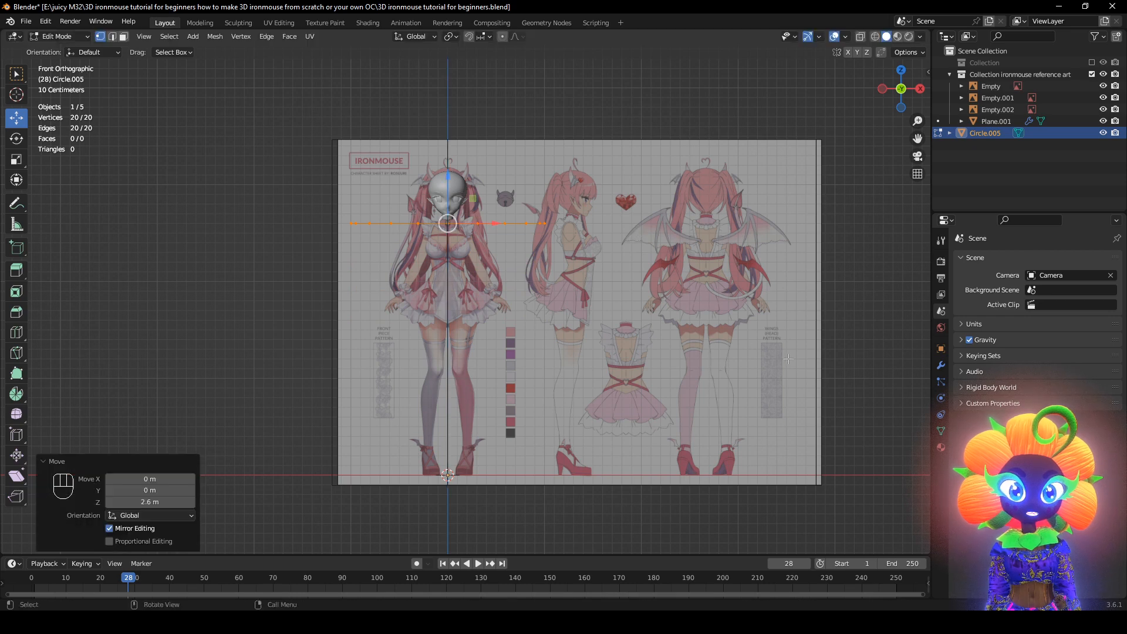
key(s)
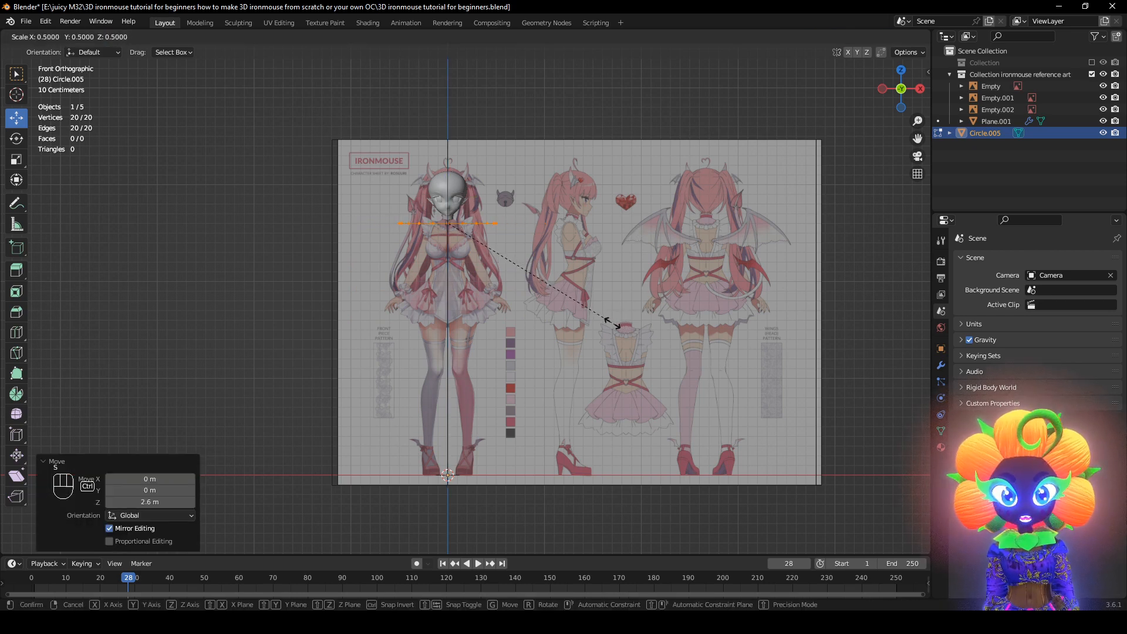
click(476, 254)
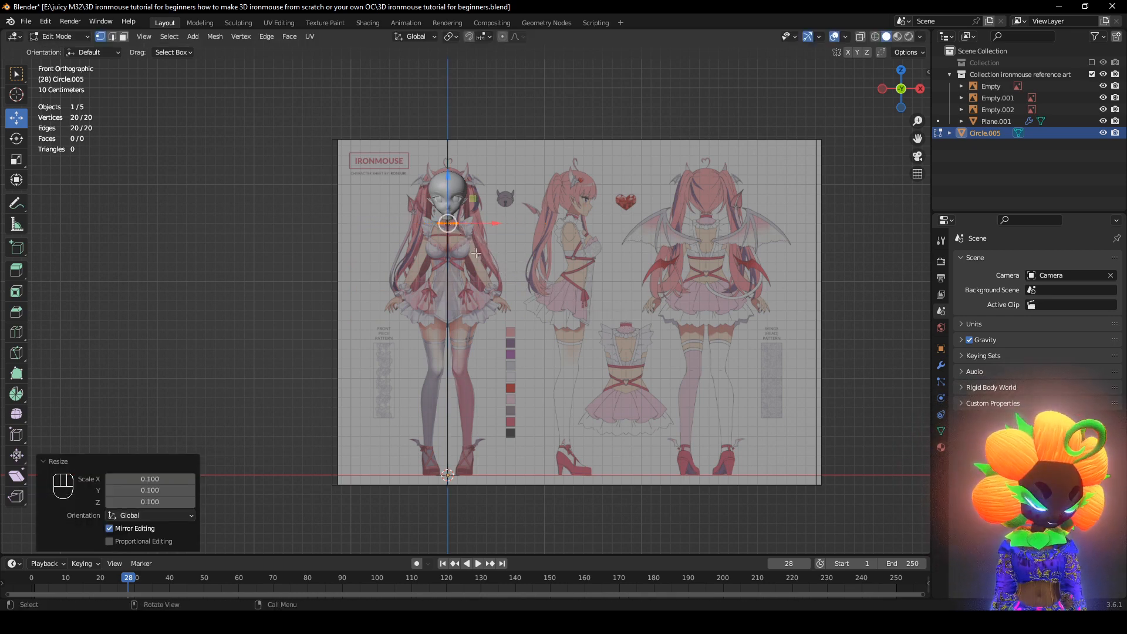
In right side view with wireframe shading, rotate the circle by -20° to follow the neck's tilt
key(KP_Decimal)
key(KP_3)
scroll(475, 265, down, 3)
shift+middle_drag(474, 267, 383, 324)
scroll(381, 335, up, 2)
key(z)
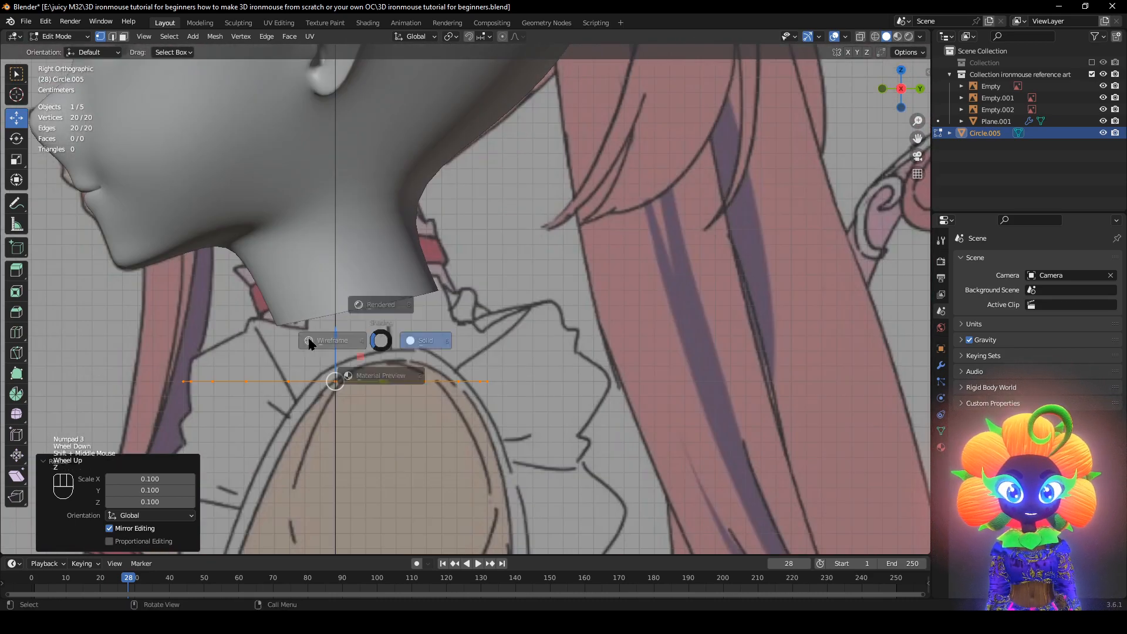
click(309, 341)
key(r)
click(705, 308)
Fit the circle to the top of the neck in the side reference, scaling it to about 0.615 and rotating it 2.34°
key(g)
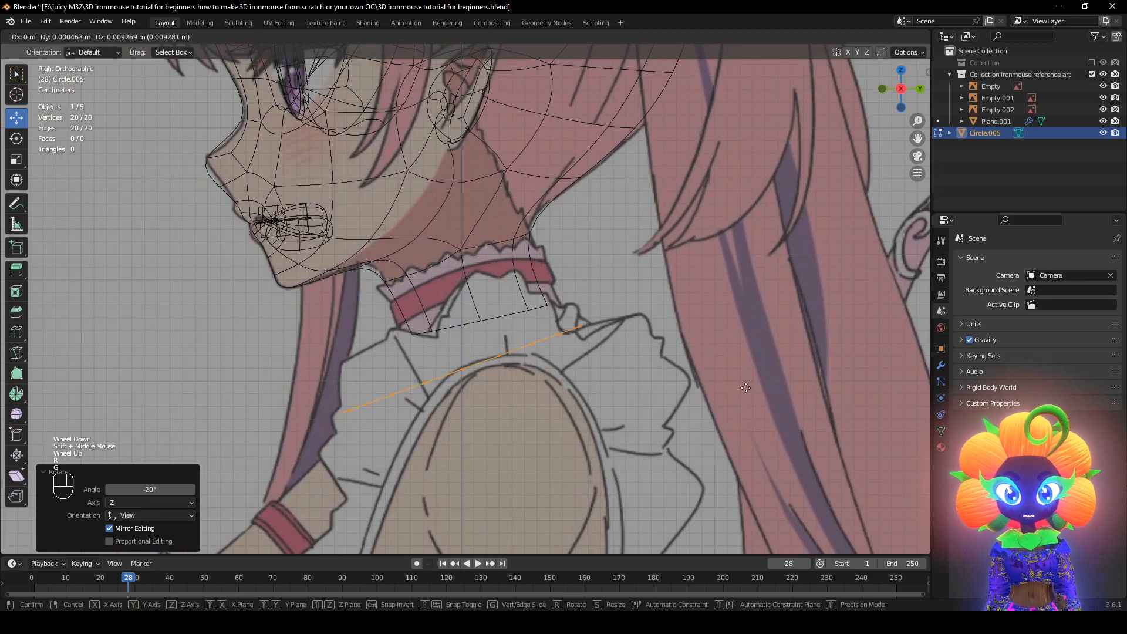
click(723, 276)
key(s)
click(631, 266)
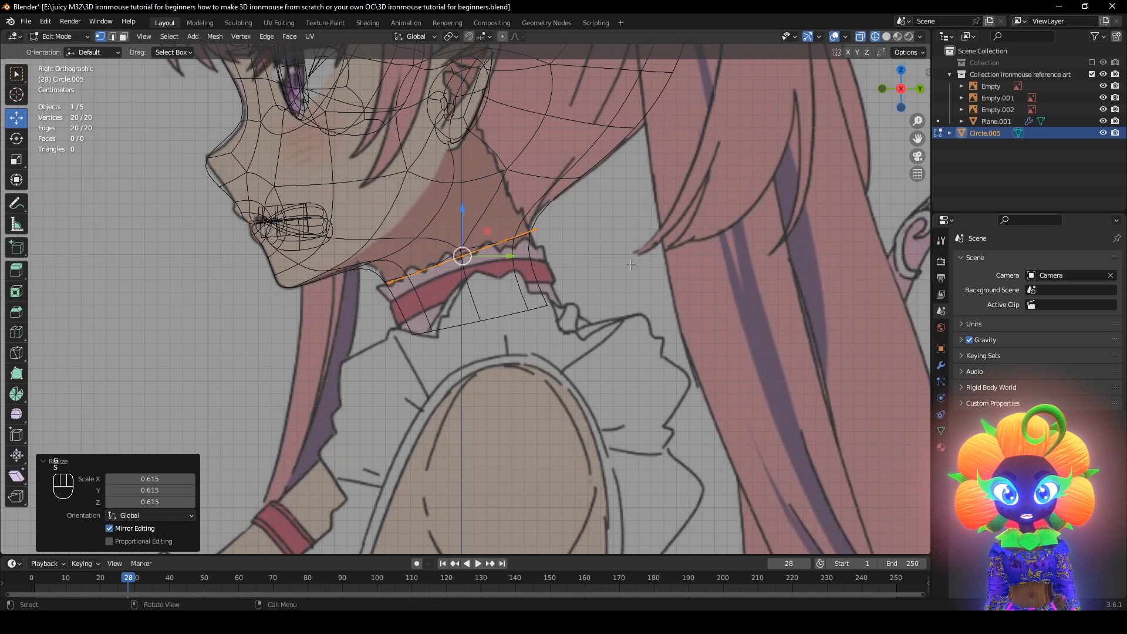
key(g)
click(628, 265)
key(r)
click(635, 275)
key(g)
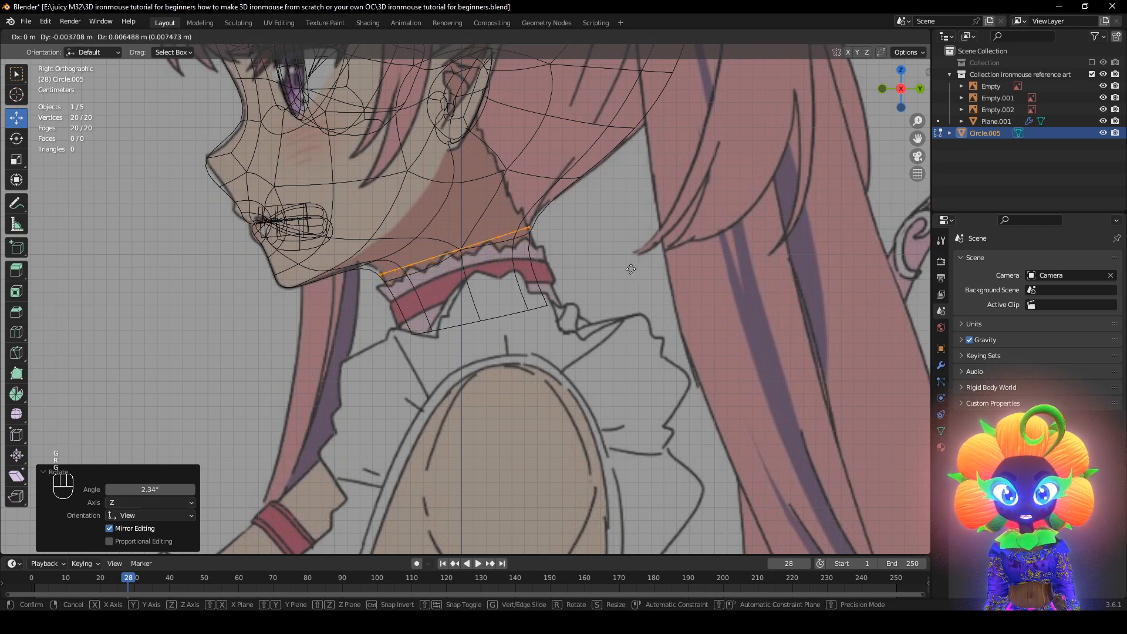
click(657, 234)
Extrude the ring down to the base of the choker, then tilt and shift the new edge to match the neck
key(e)
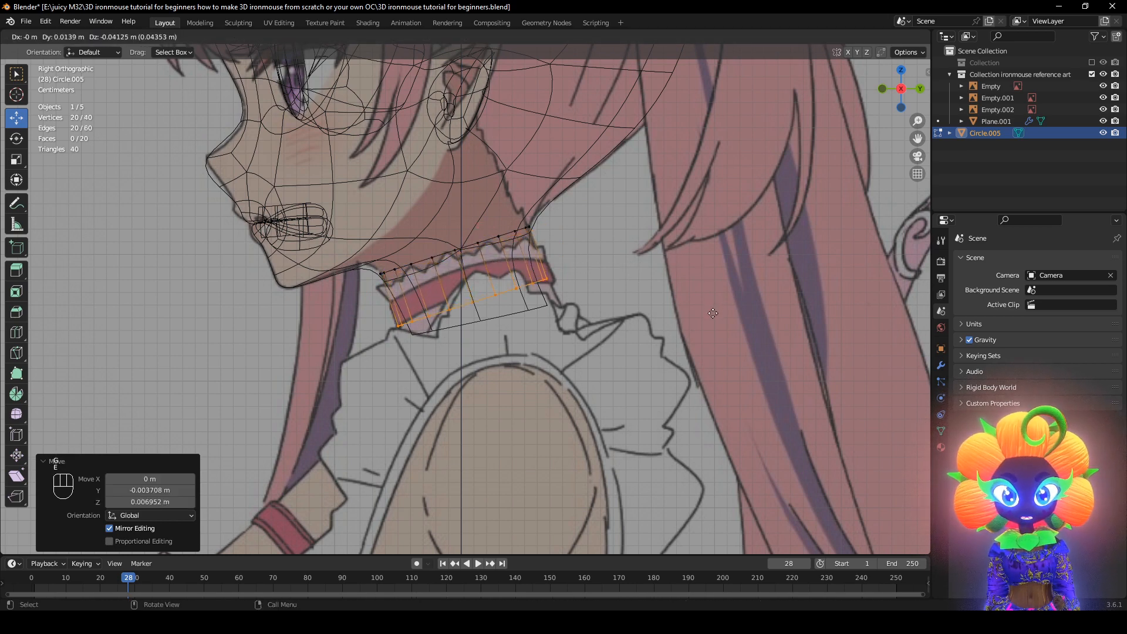
click(713, 318)
key(r)
click(713, 329)
key(g)
click(714, 339)
key(z)
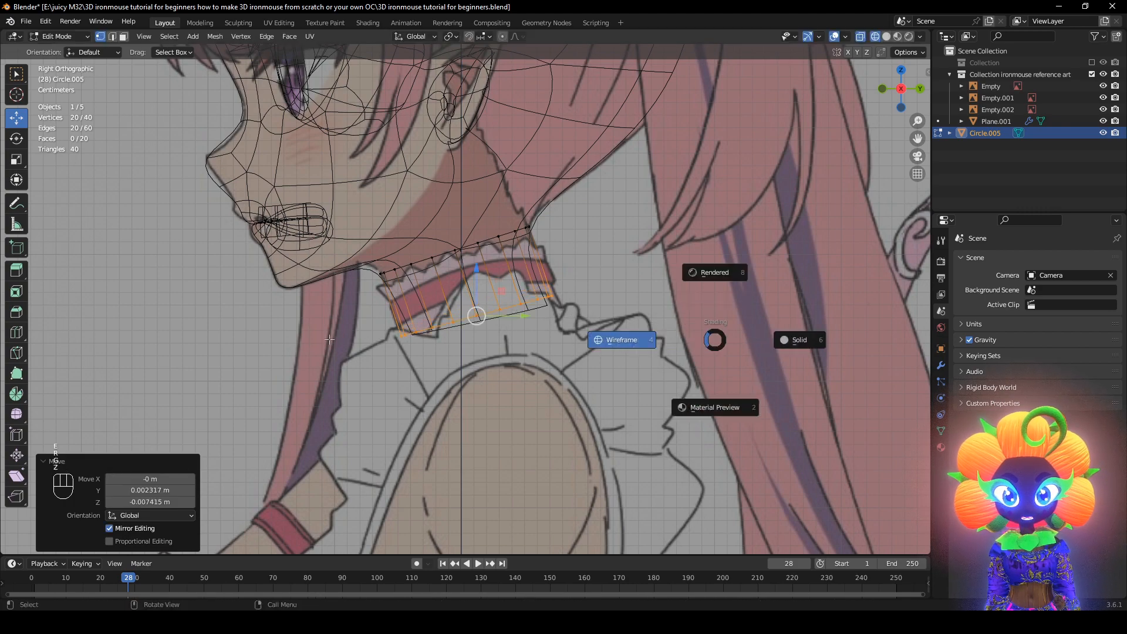
key(g)
click(633, 356)
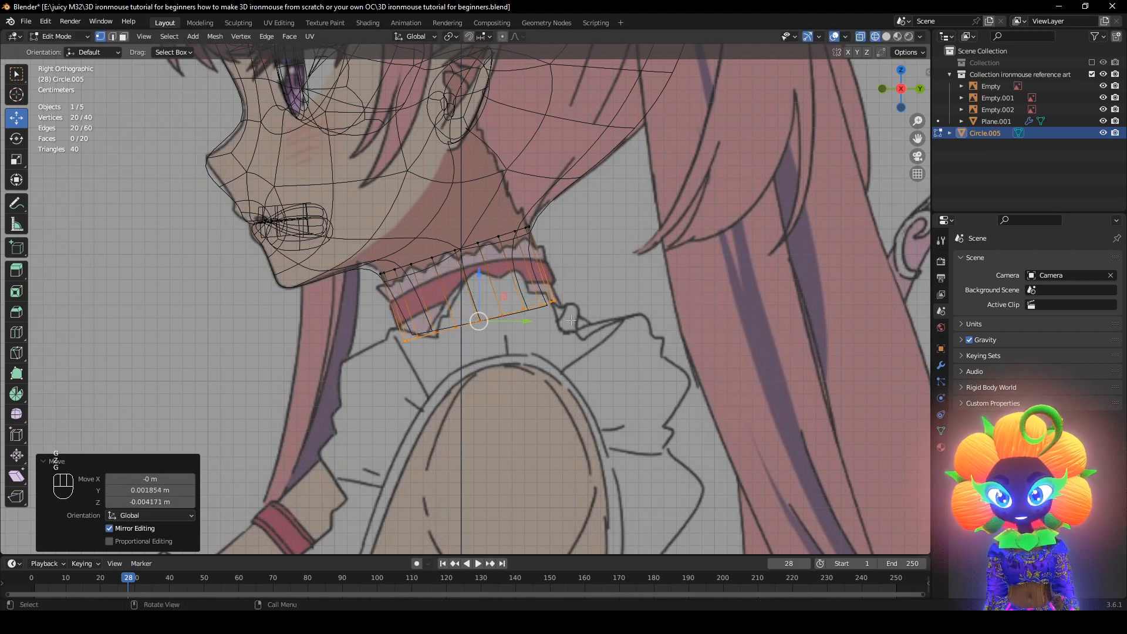
In front view, delete the vertices of the neck's negative X half
mouse_move(555, 359)
middle_down()
mouse_move(657, 360)
mouse_move(572, 345)
middle_up()
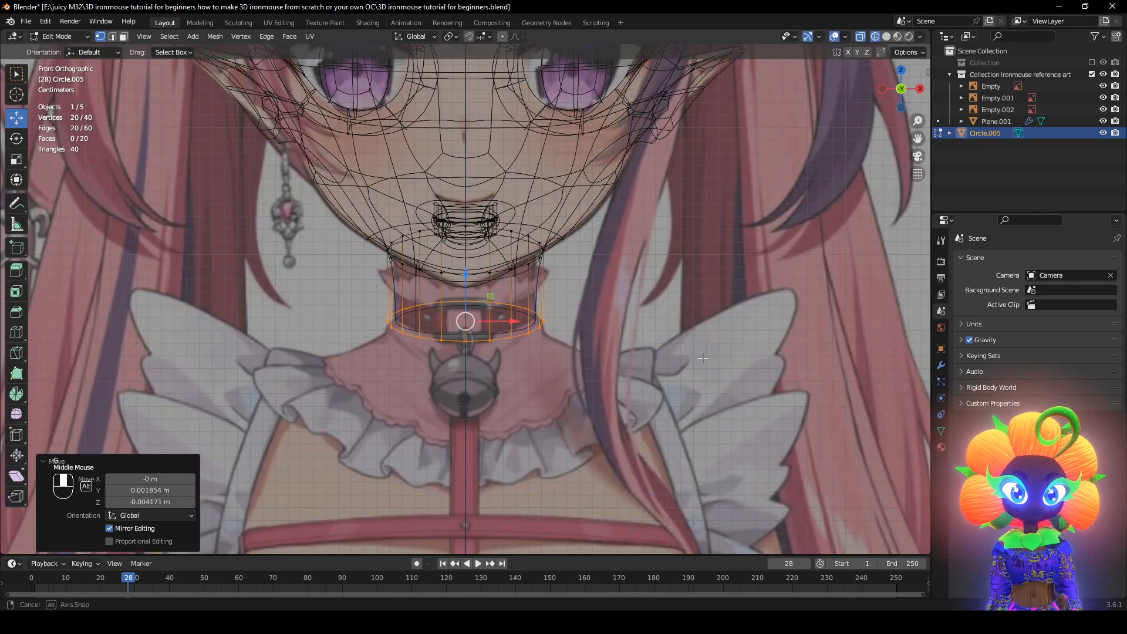
key(g)
right_click(567, 347)
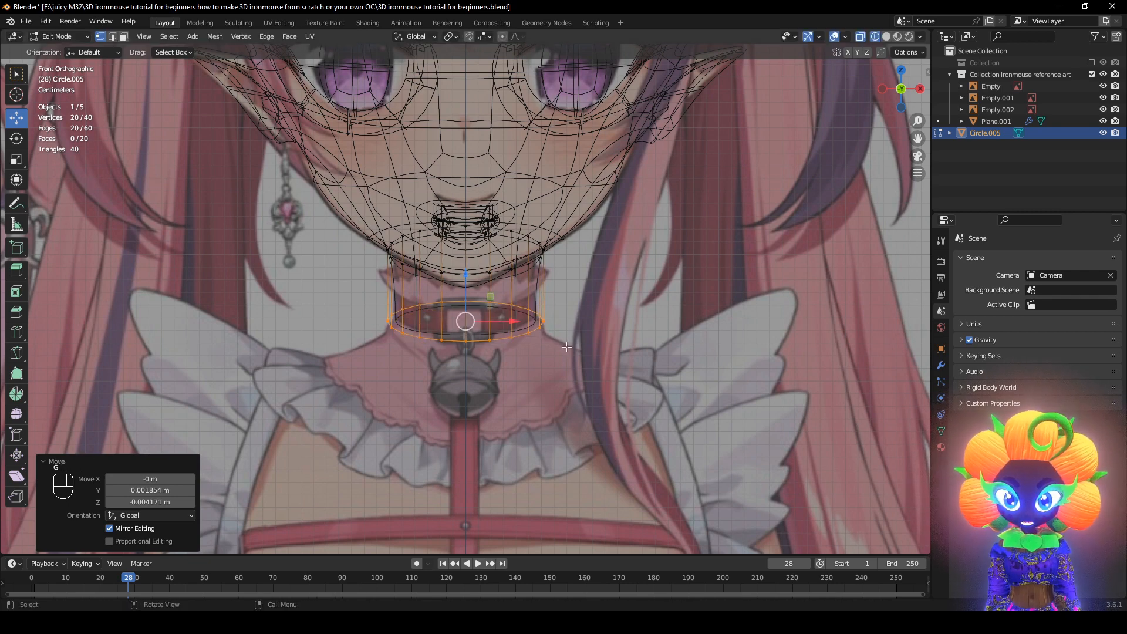
mouse_move(268, 108)
mouse_down()
mouse_move(280, 146)
mouse_move(450, 390)
mouse_up()
key(z)
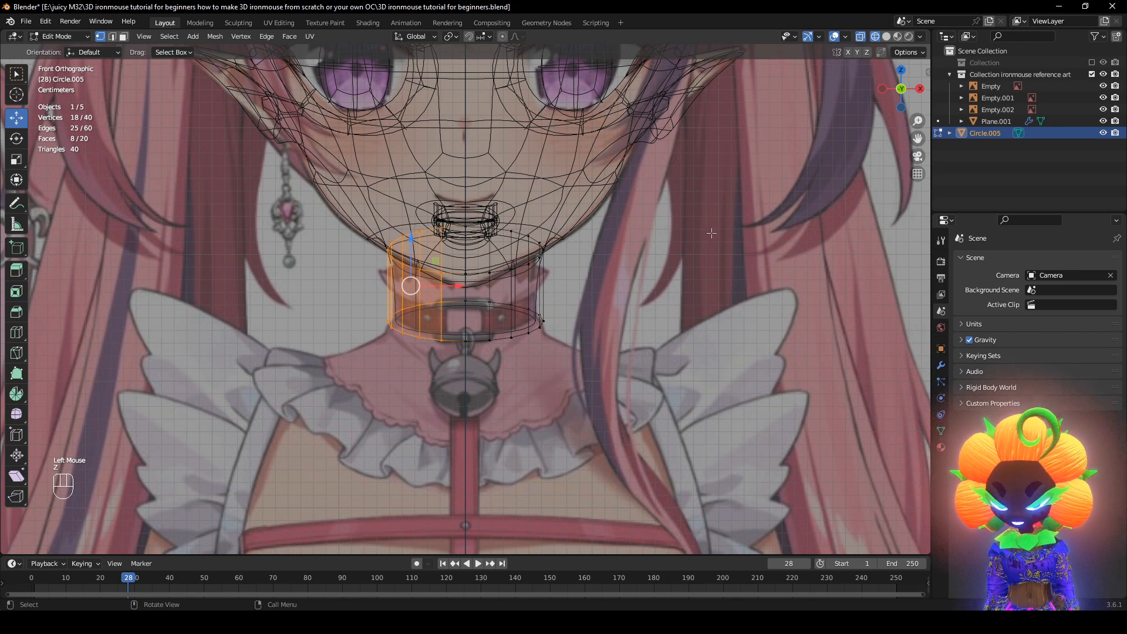
key(x)
click(712, 233)
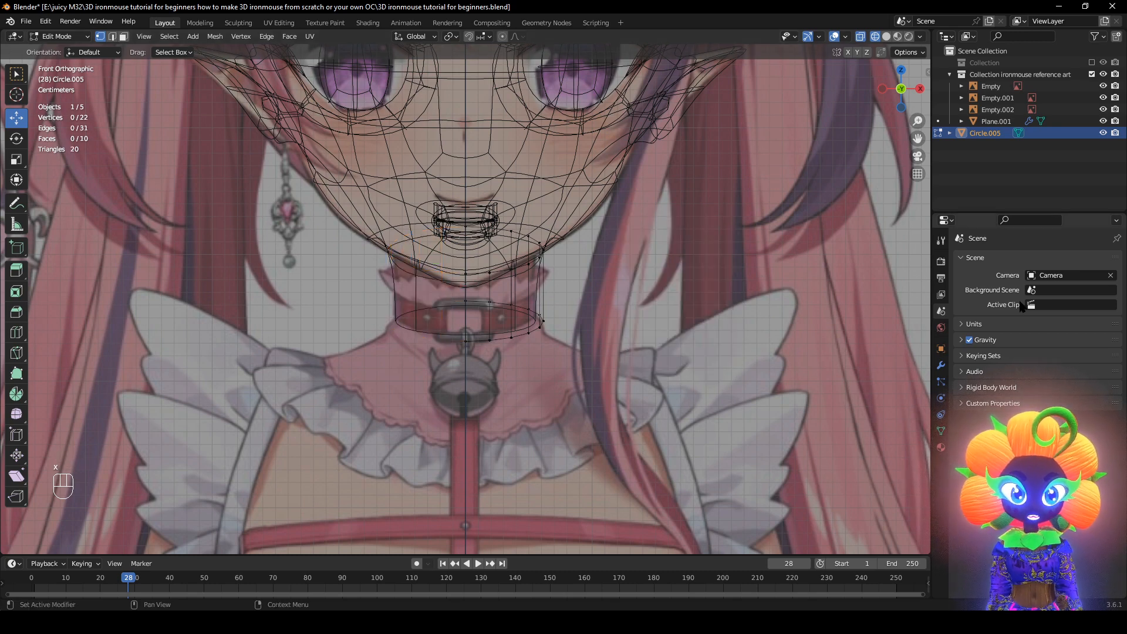
Add a Mirror modifier on the X axis with Clipping enabled to the neck mesh
click(941, 366)
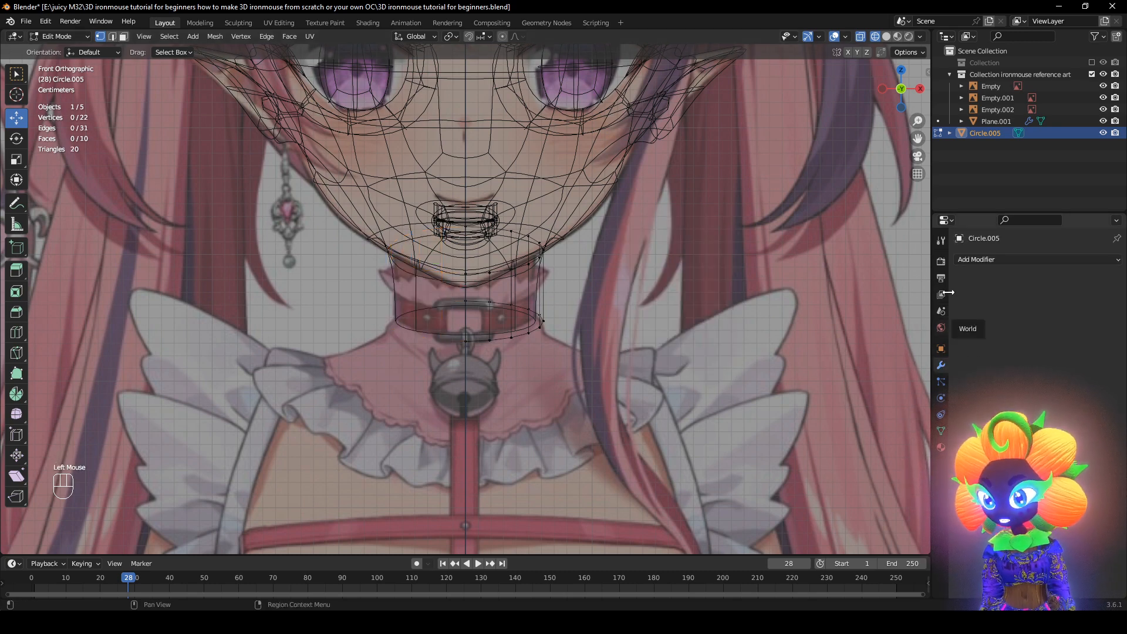
click(978, 260)
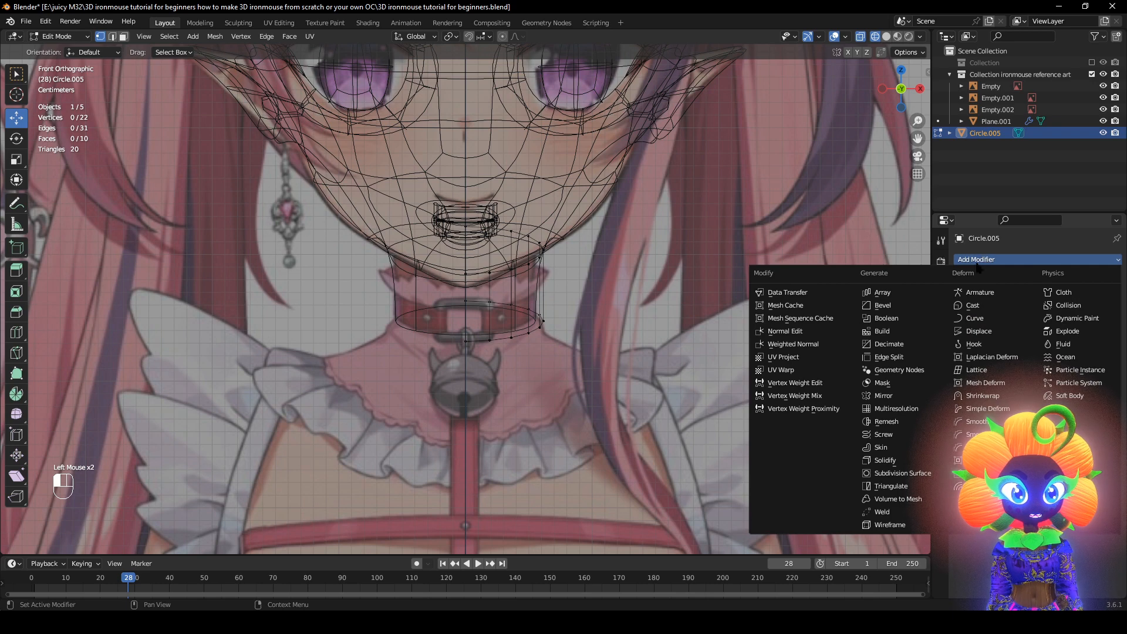
click(897, 397)
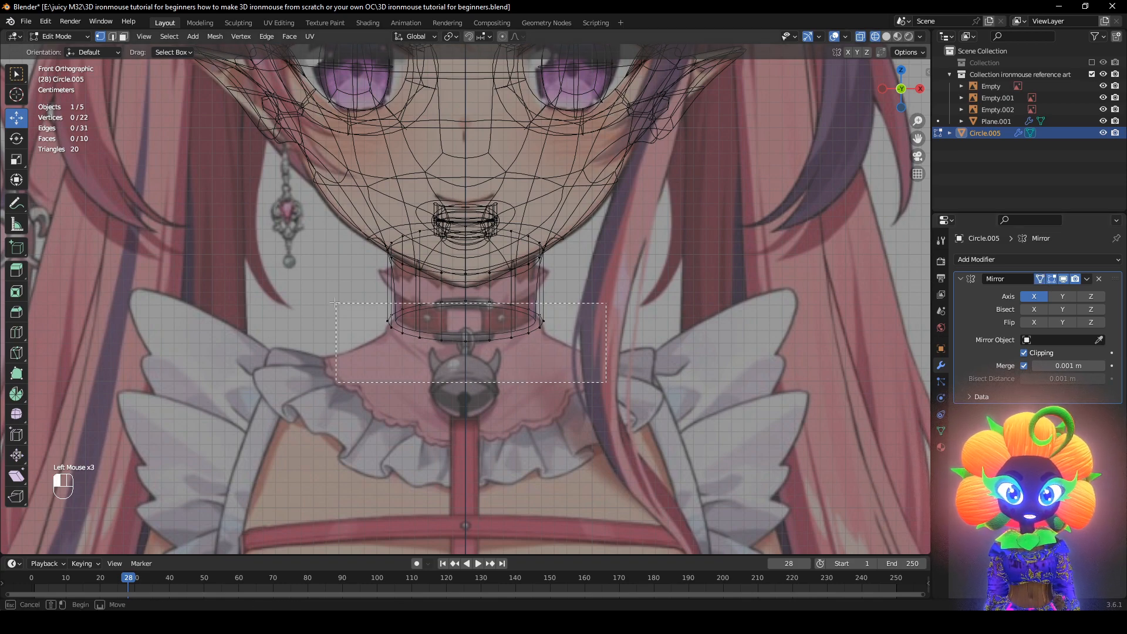
Extrude the neck's bottom edge loop straight down about 0.05 m in front view
alt+click(499, 340)
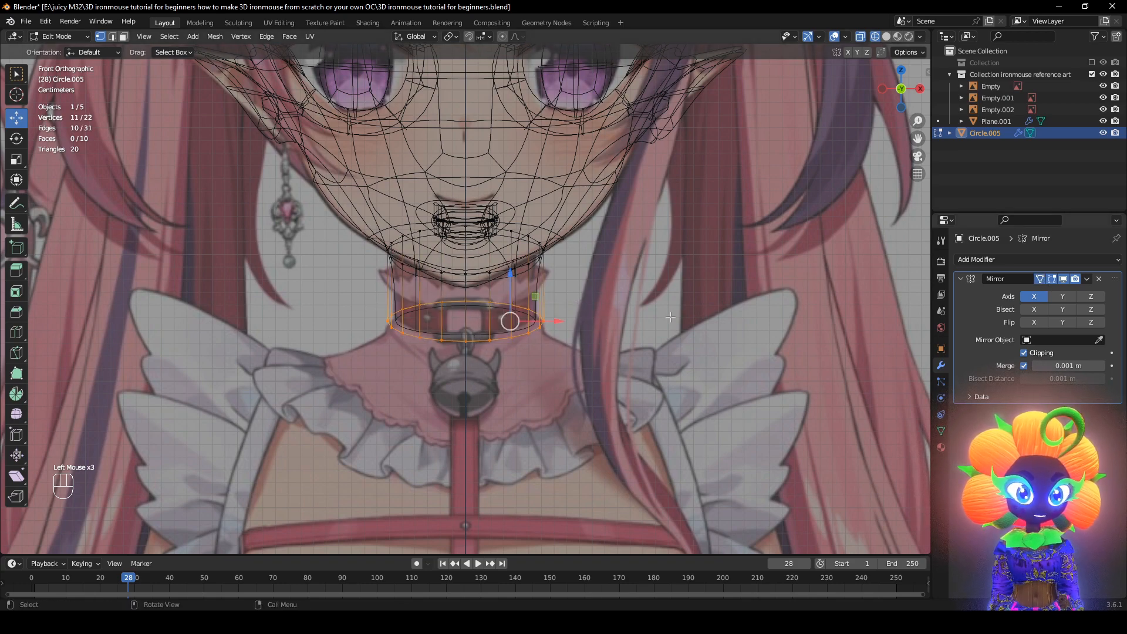
middle_drag(671, 317, 597, 317)
key(z)
middle_drag(664, 317, 742, 326)
key(z)
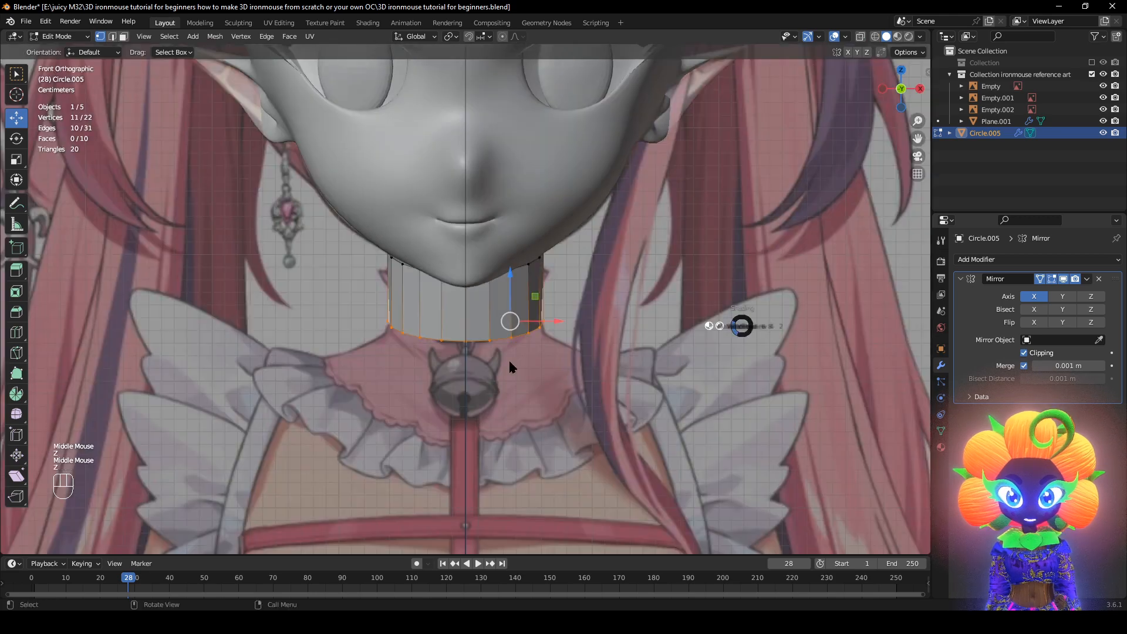
shift+middle_drag(510, 367, 509, 311)
scroll(722, 247, down, 1)
key(e)
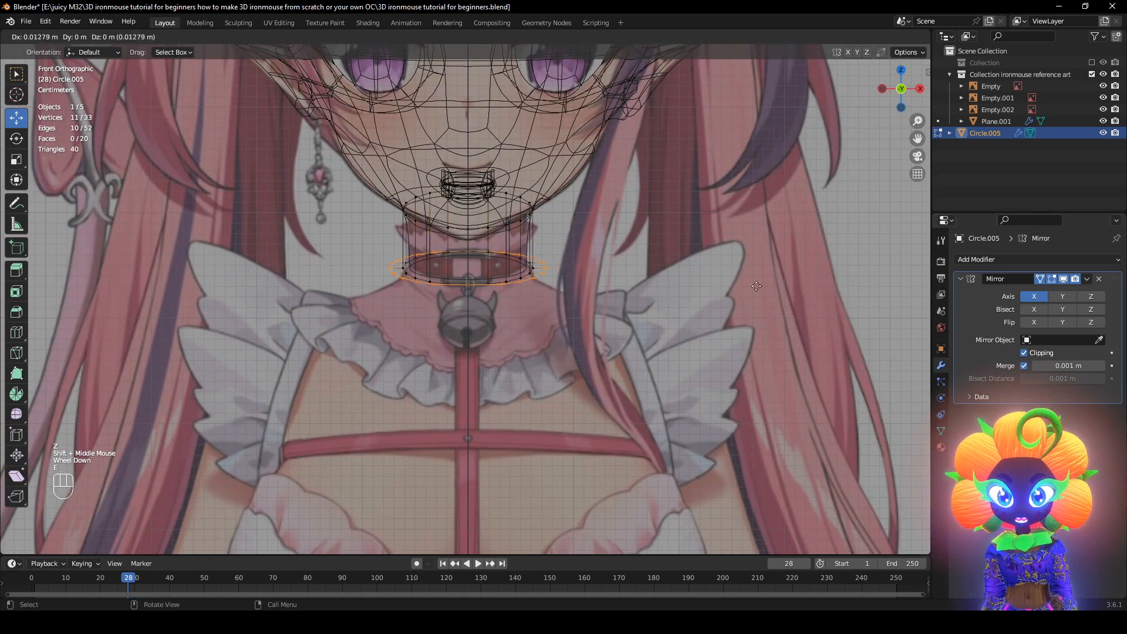
click(735, 339)
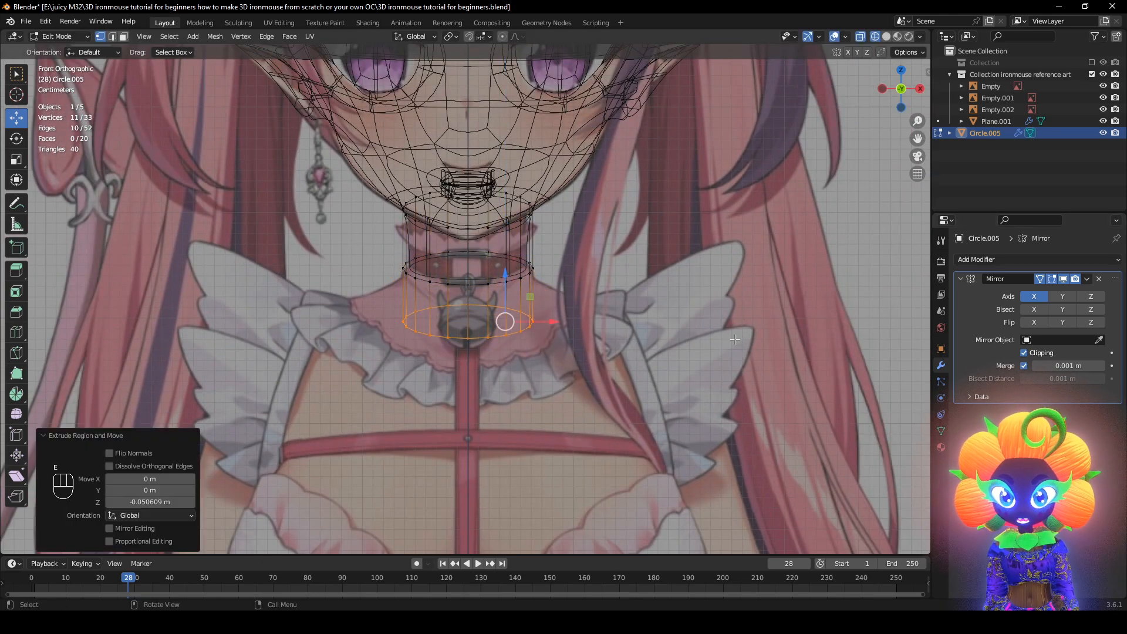
Flare the neck's extruded bottom loop outward with Shrink/Fatten to about the collar's width, then raise it about 0.004 m
key(alt+s)
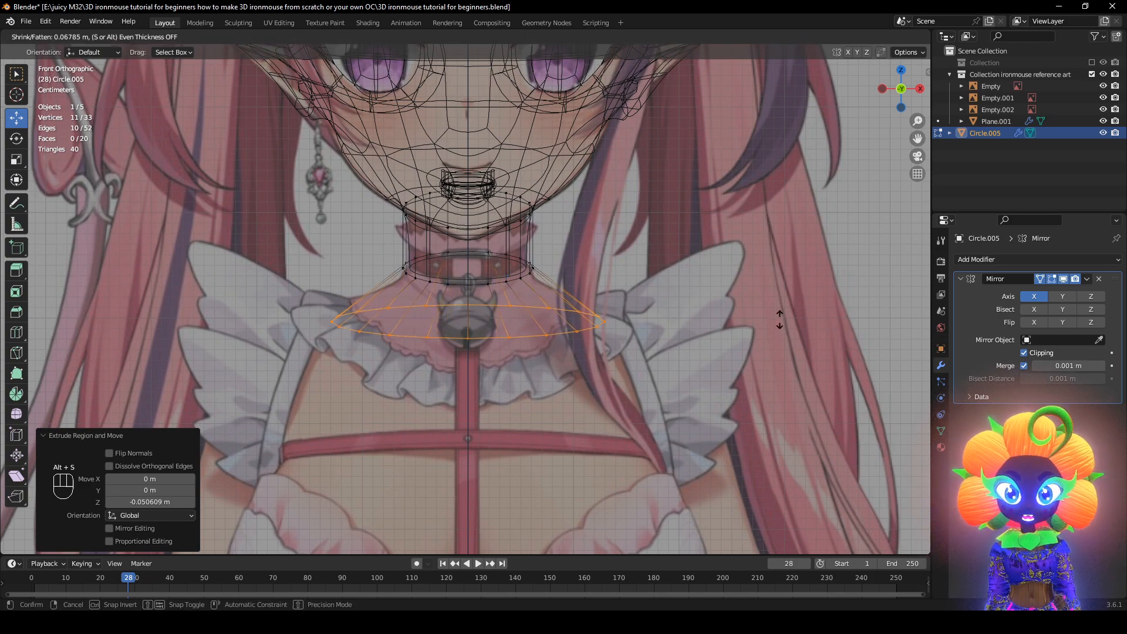
click(779, 319)
key(g)
click(839, 351)
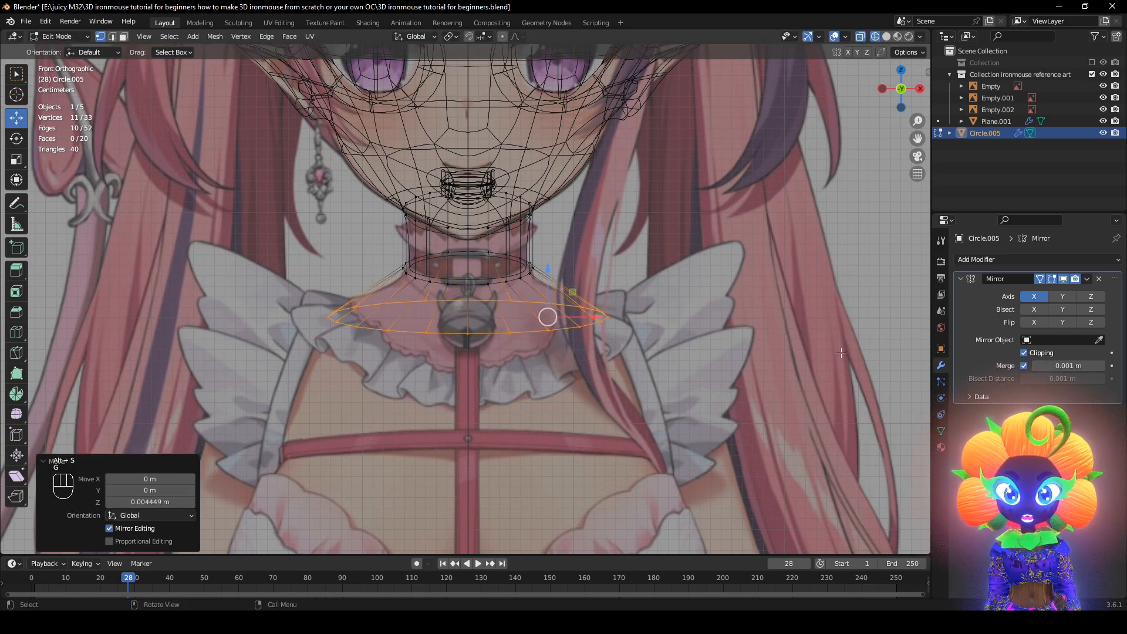
key(s)
right_click(840, 354)
key(alt+s)
right_click(846, 361)
key(s)
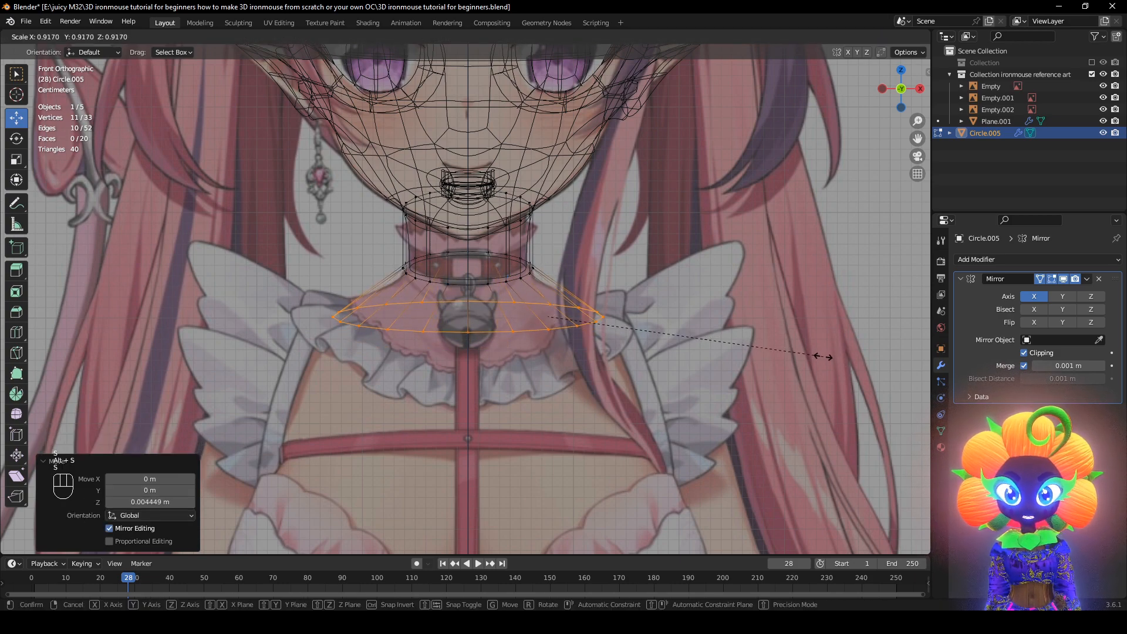
right_click(823, 357)
key(r)
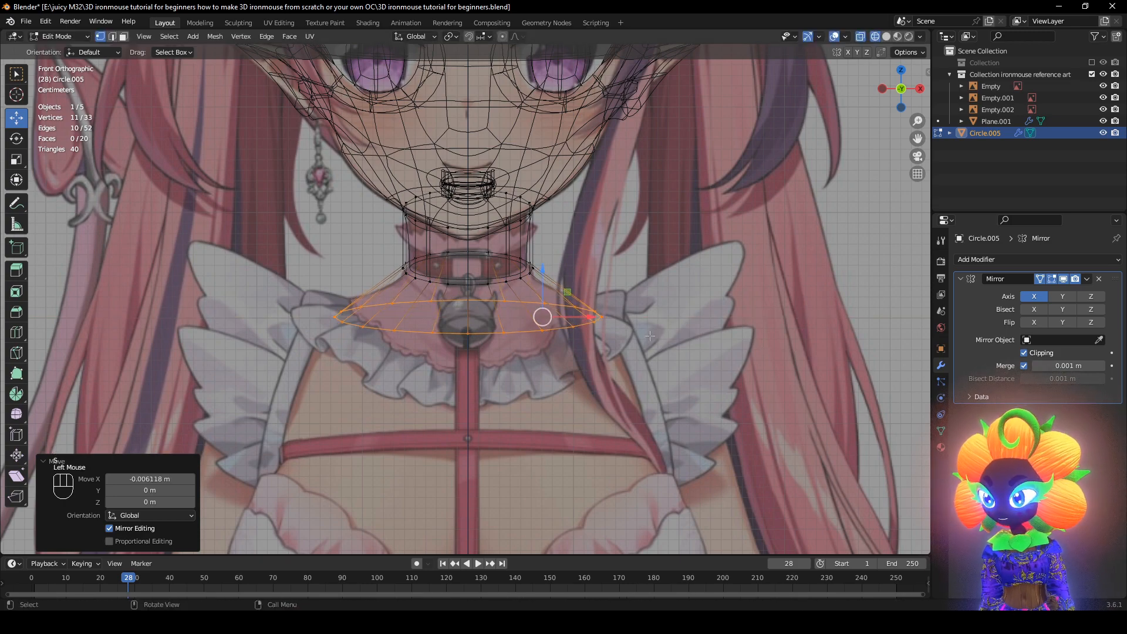
Shift the flared loop sideways slightly and lower it about 0.004 m in front view to follow the collar
click(468, 345)
middle_drag(666, 353, 667, 320)
key(g)
click(668, 323)
key(r)
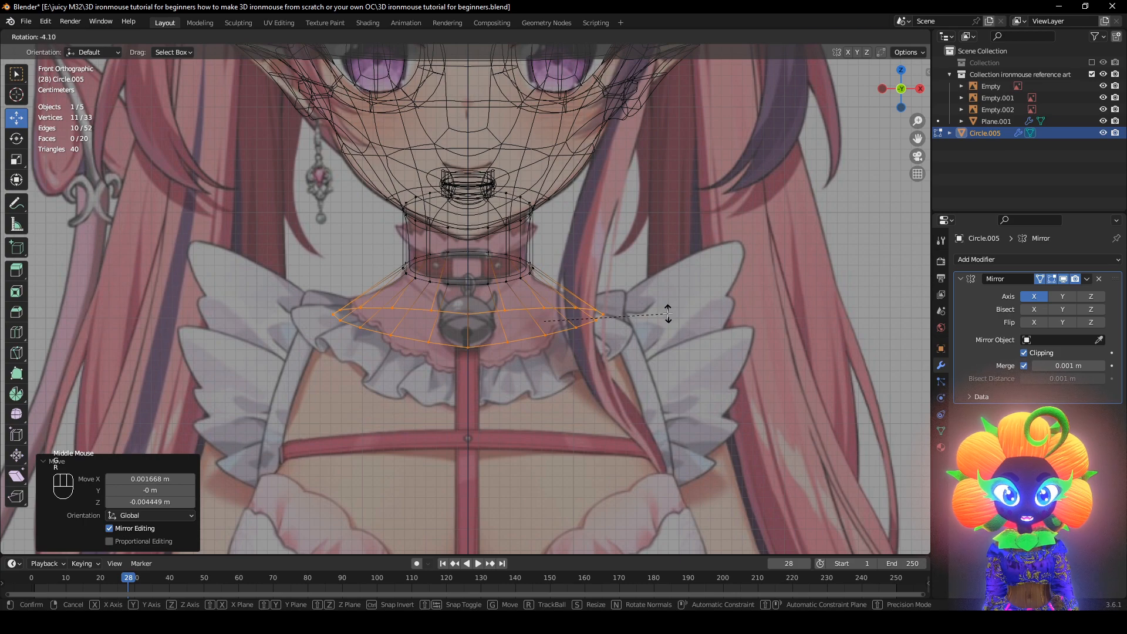
right_click(669, 314)
In right view, scale the flared loop along Y to about 0.63 and move it forward about 0.009 m
alt+middle_drag(566, 309, 726, 345)
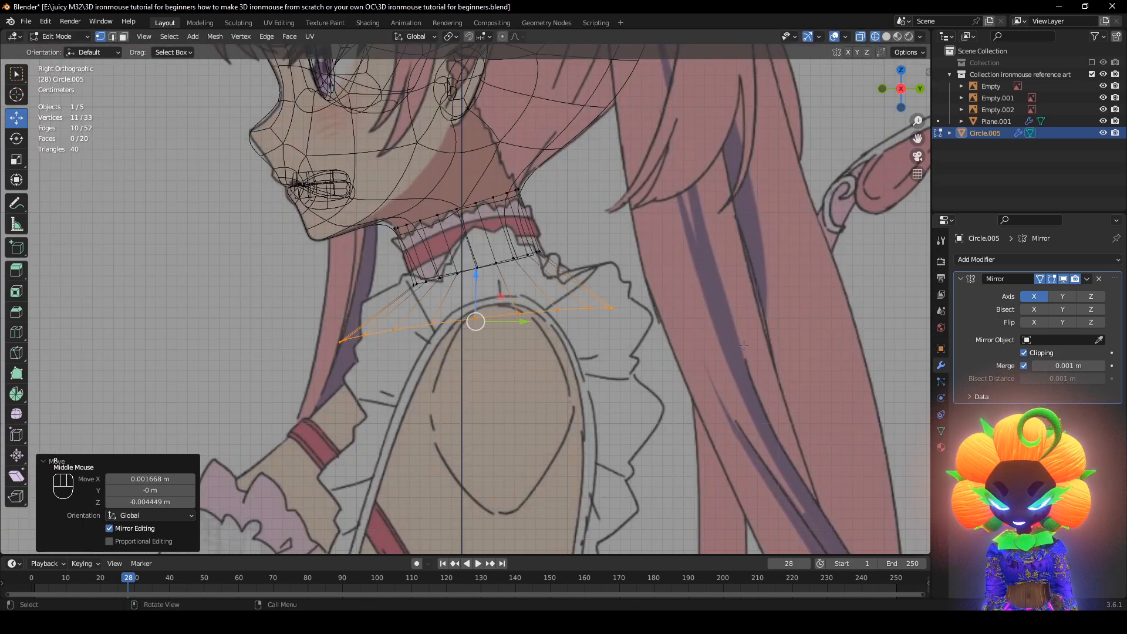
key(s)
key(y)
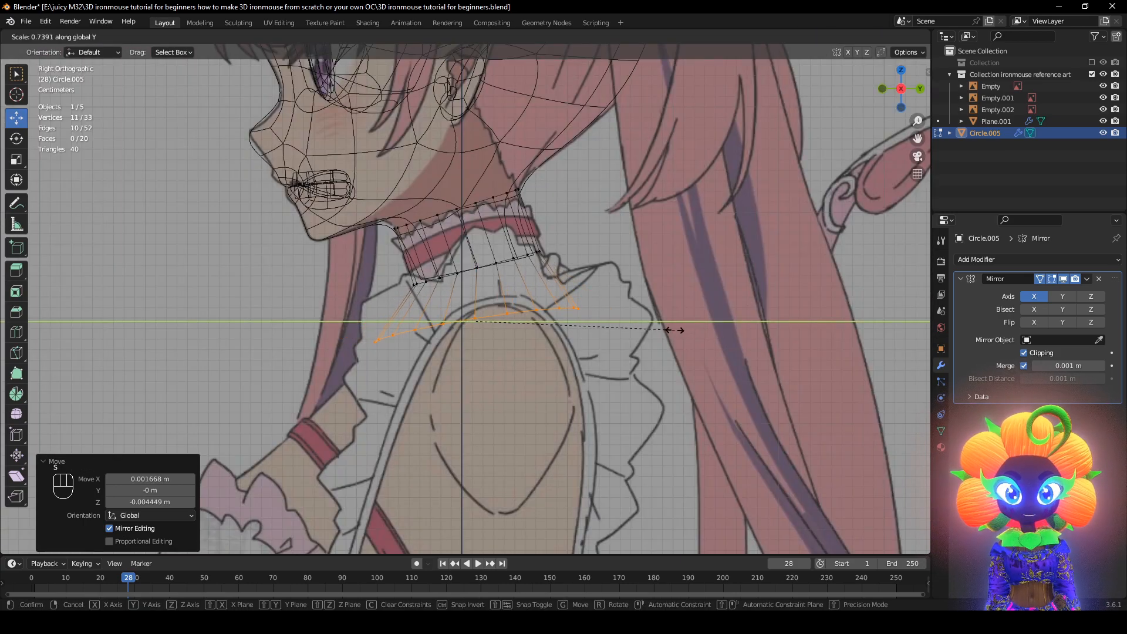
click(646, 320)
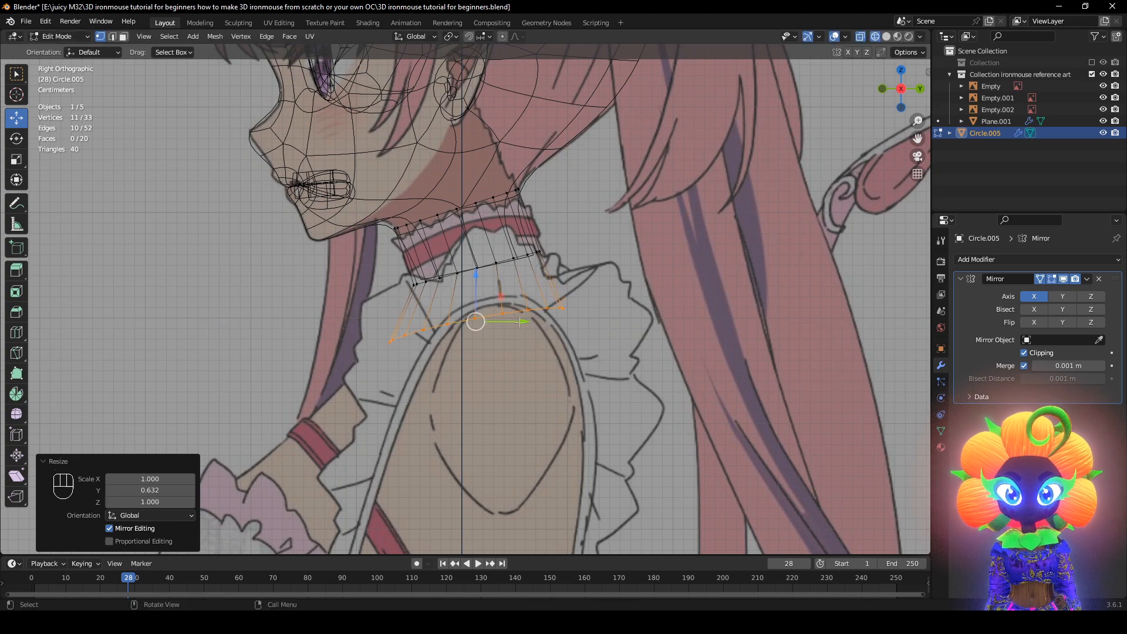
key(g)
click(511, 319)
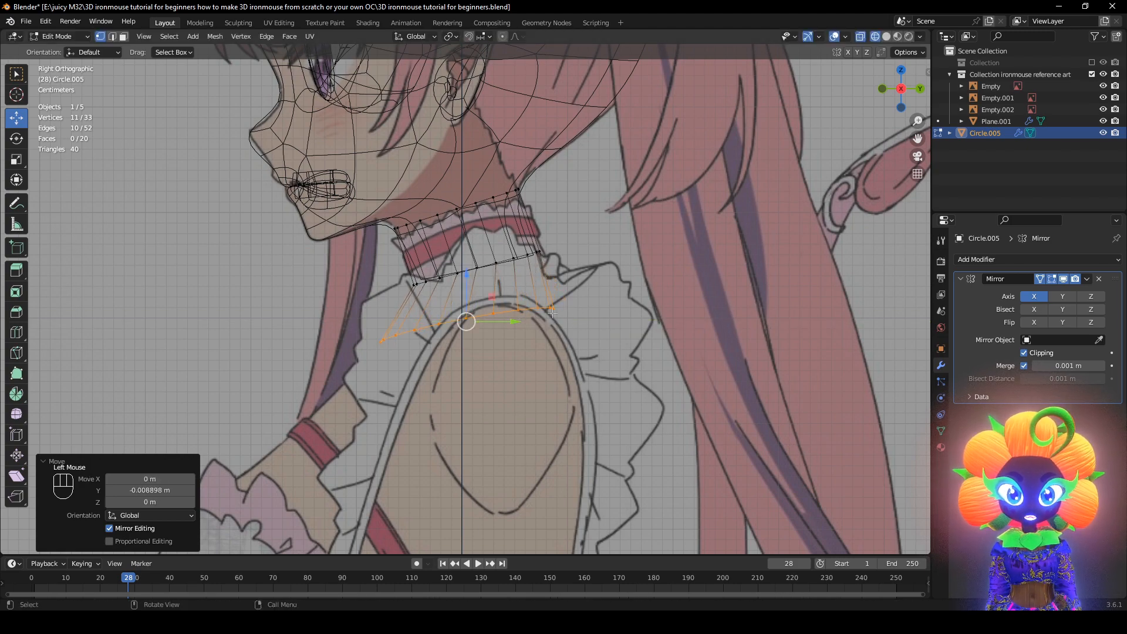
In front view, pull the loop slightly inward, then raise its outermost vertex about 0.017 m with proportional editing
middle_drag(486, 319, 626, 331)
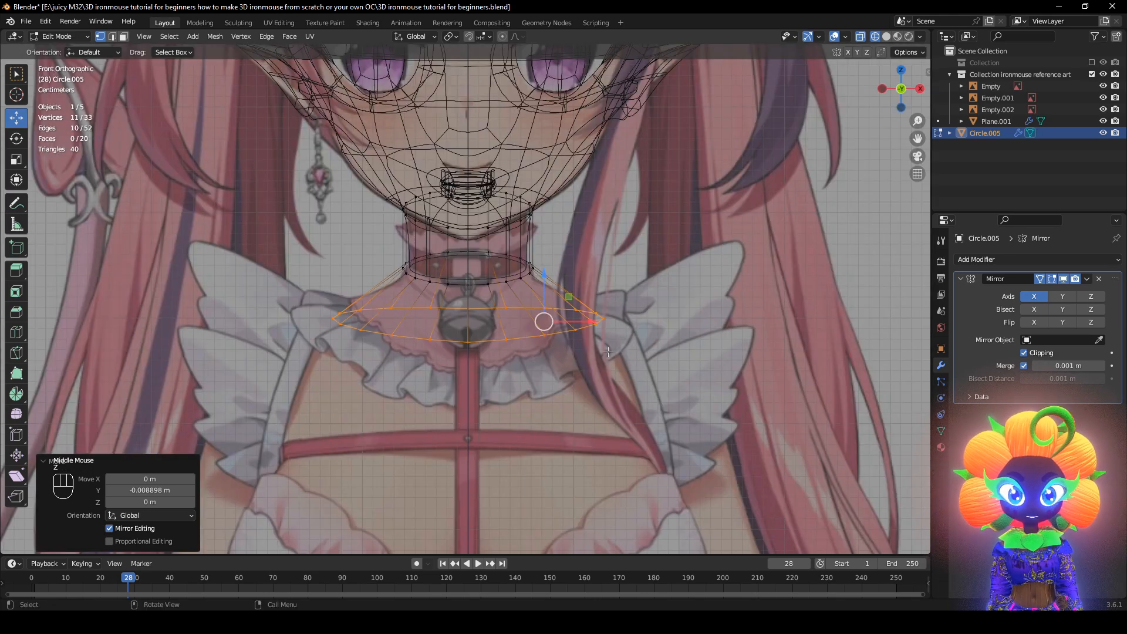
drag(585, 323, 572, 320)
click(619, 327)
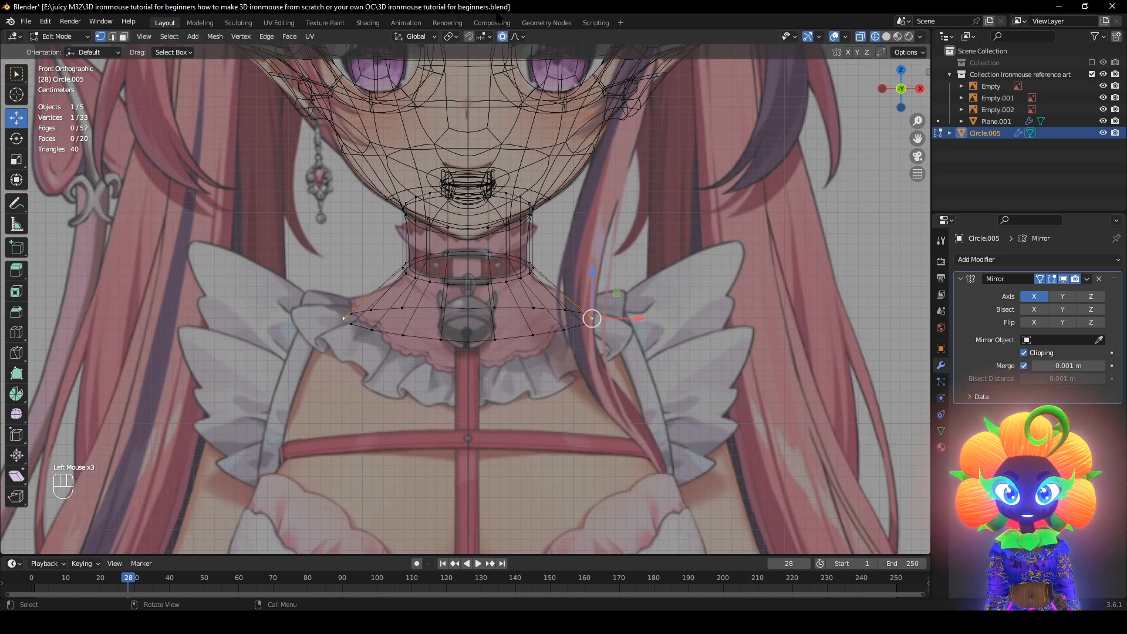
key(g)
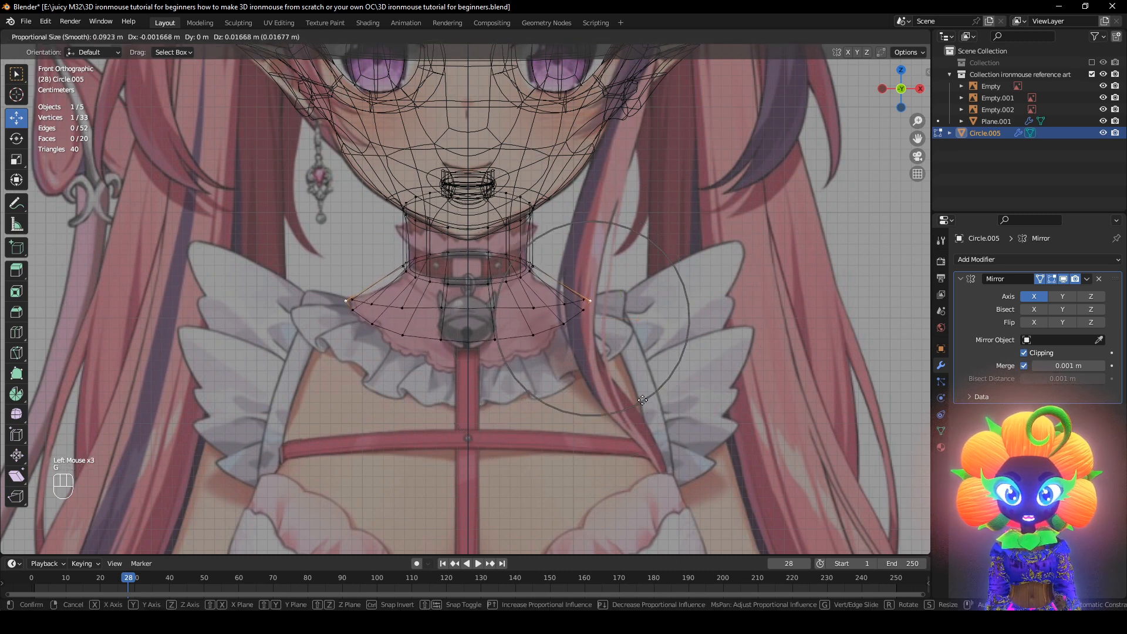
click(643, 399)
Lower the loop's centre front vertices about 0.012 m with proportional editing
drag(478, 370, 451, 308)
key(g)
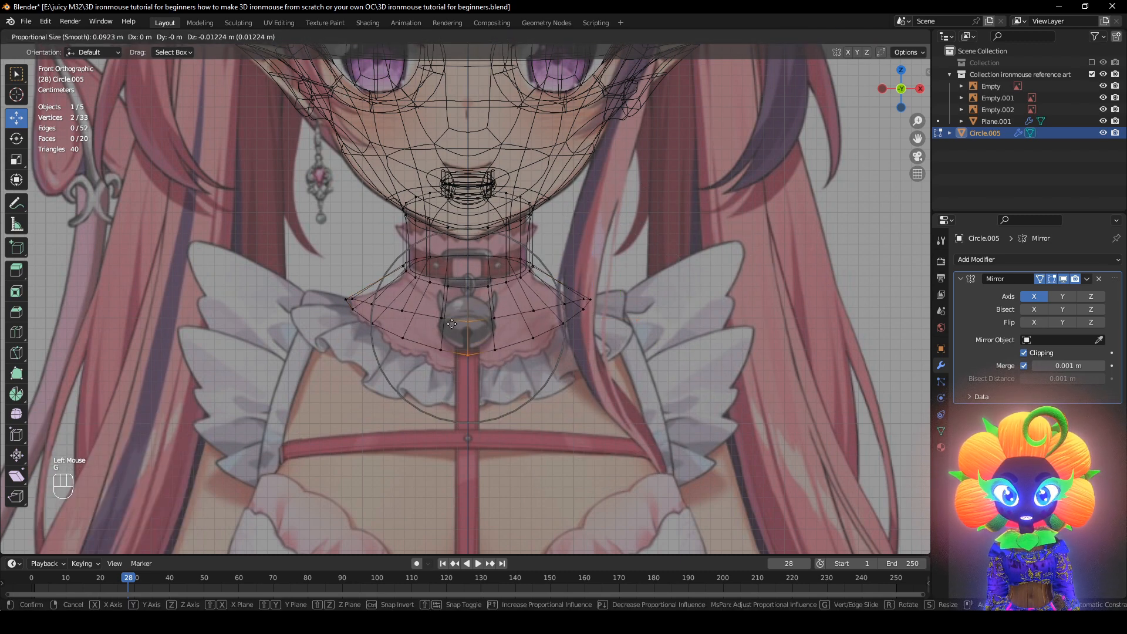
click(452, 324)
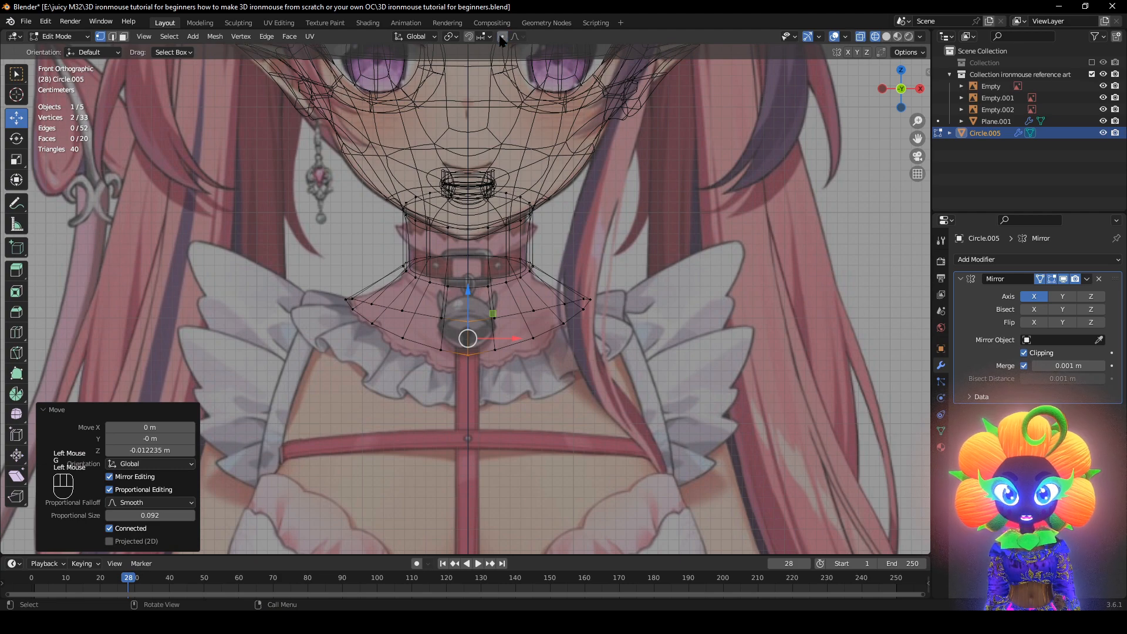
Extrude the bottom edge loop of the collar about 0.03 m straight down without proportional editing
alt+click(573, 329)
scroll(532, 336, down, 2)
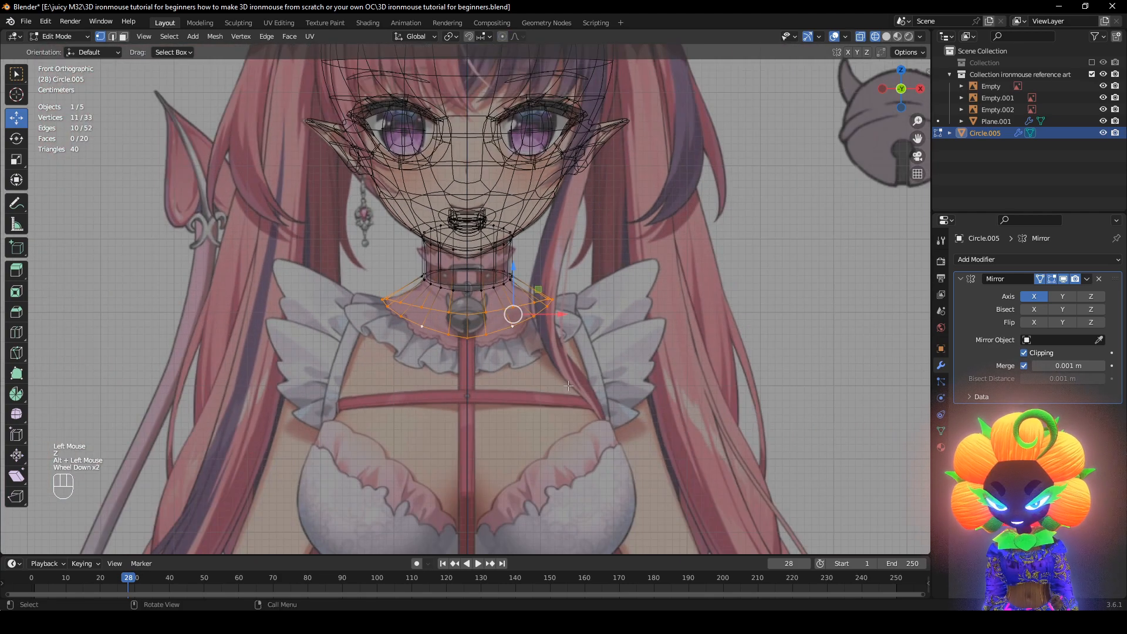
key(e)
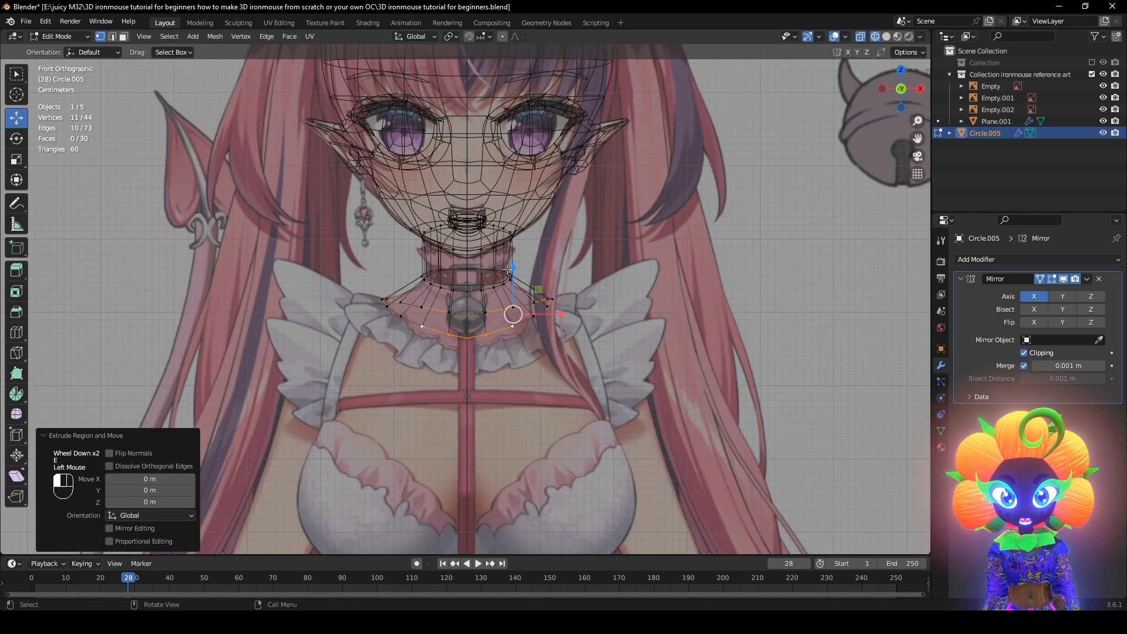
drag(509, 270, 510, 292)
key(s)
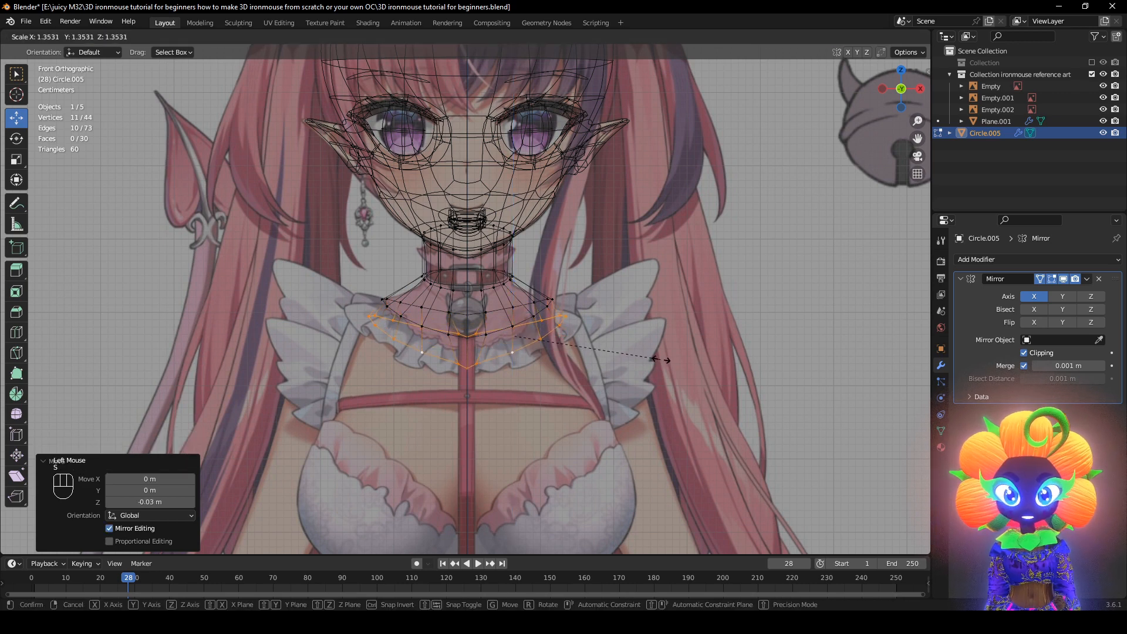
key(Escape)
Flare the new loop outward about 0.06 m with Shrink/Fatten and adjust its height over the upper chest in front view
key(alt+s)
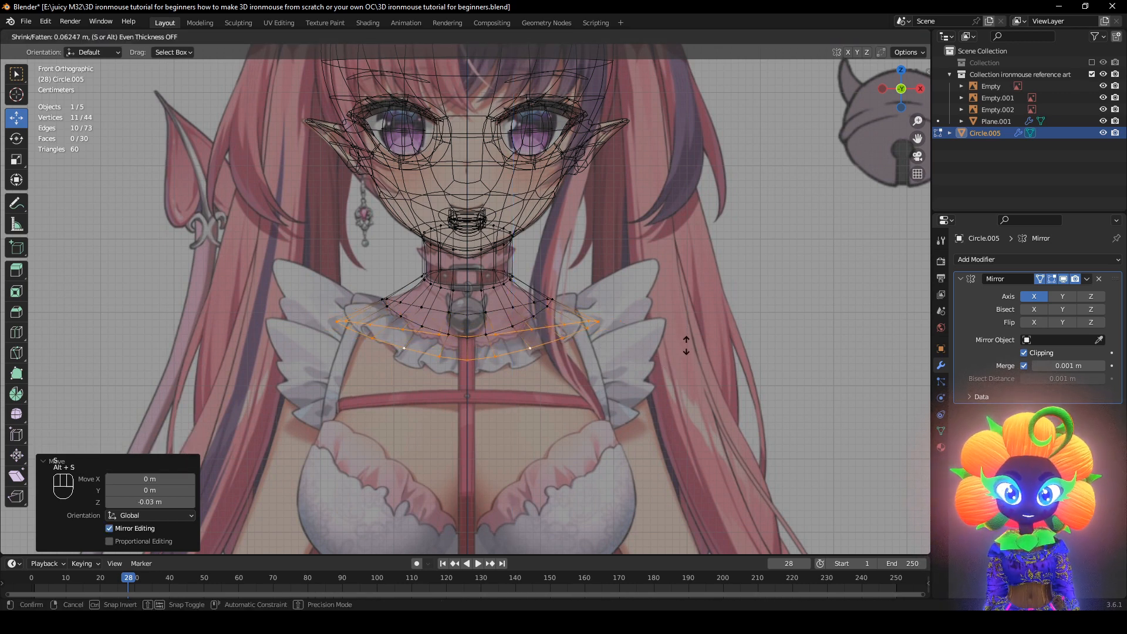
click(687, 345)
key(g)
click(678, 334)
key(z)
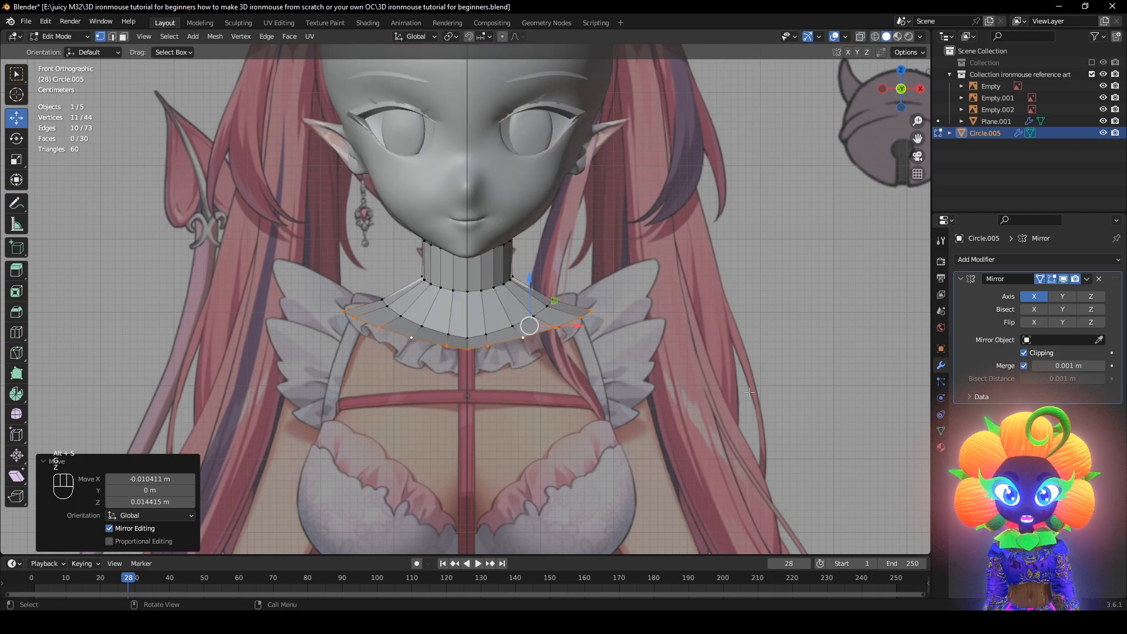
key(z)
key(g)
click(730, 385)
key(z)
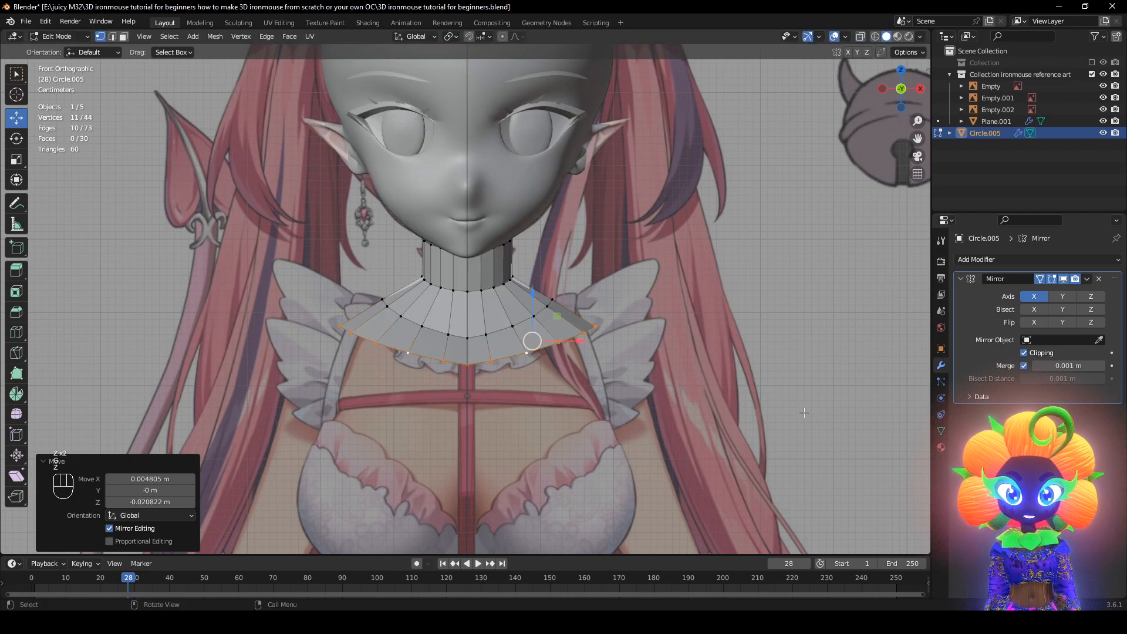
Widen the bottom loop further with Shrink/Fatten and Scale, then lower it about 0.014 m
key(s)
right_click(820, 422)
key(alt+s)
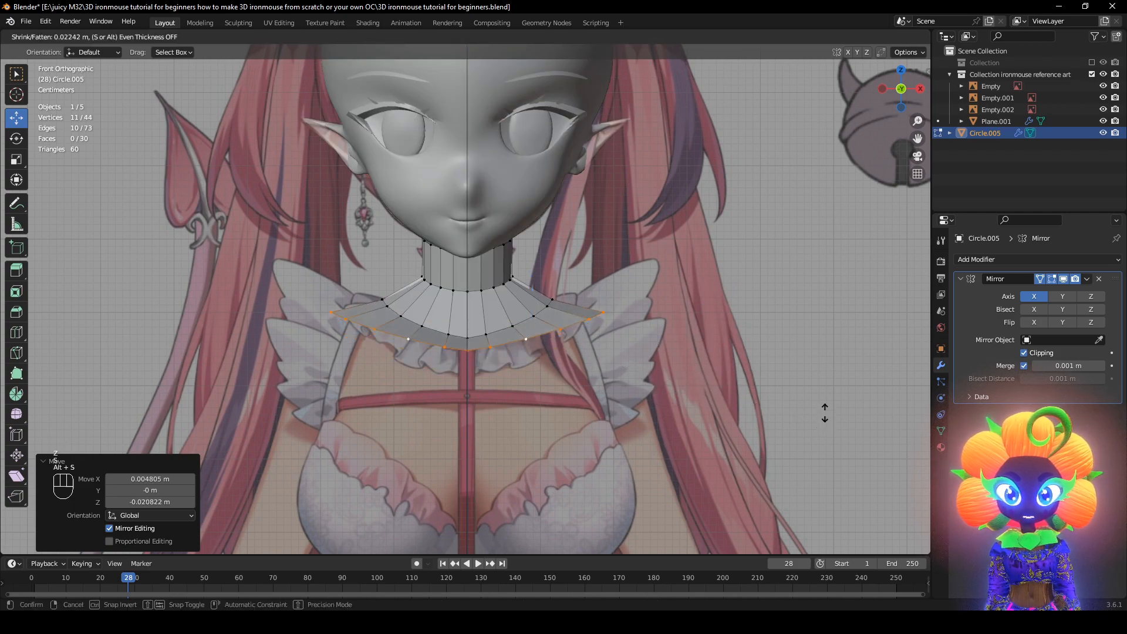
click(824, 413)
key(s)
click(840, 425)
key(g)
click(838, 432)
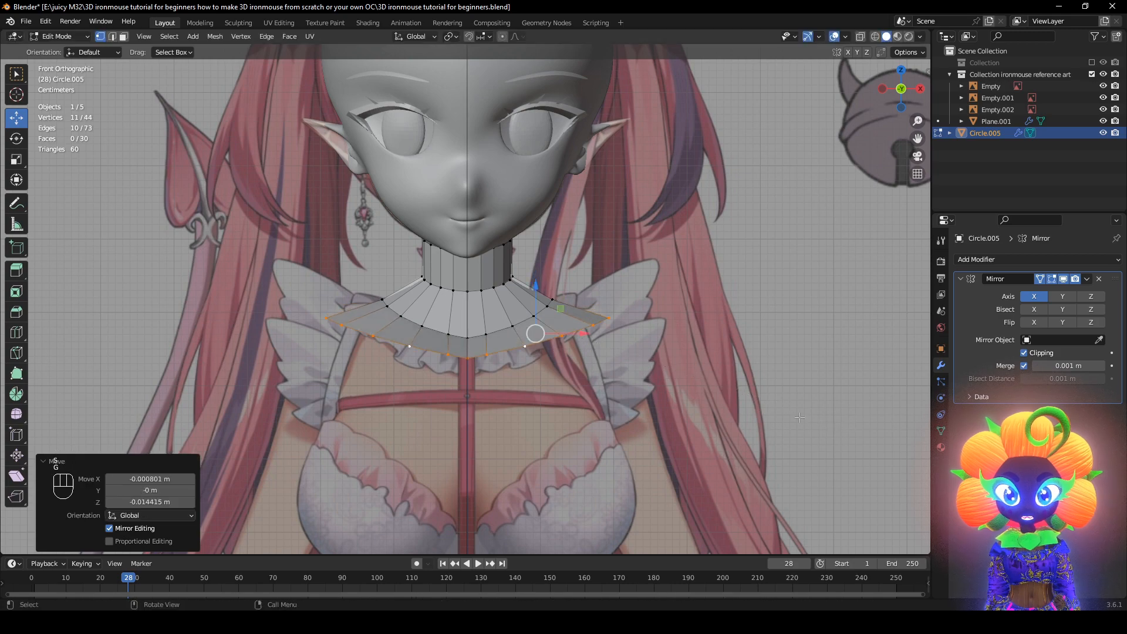
In right view, narrow the bottom loop along Y, shift it slightly forward, then rescale it to 1.038 along Y to fit the torso
middle_drag(713, 396, 616, 403)
key(z)
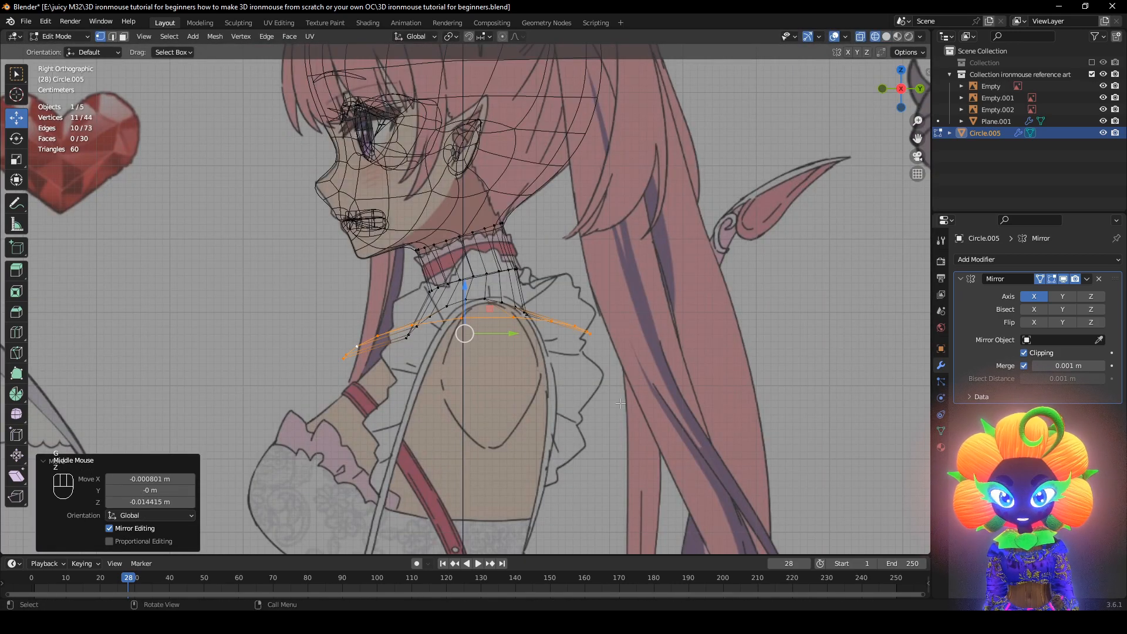
key(s)
key(y)
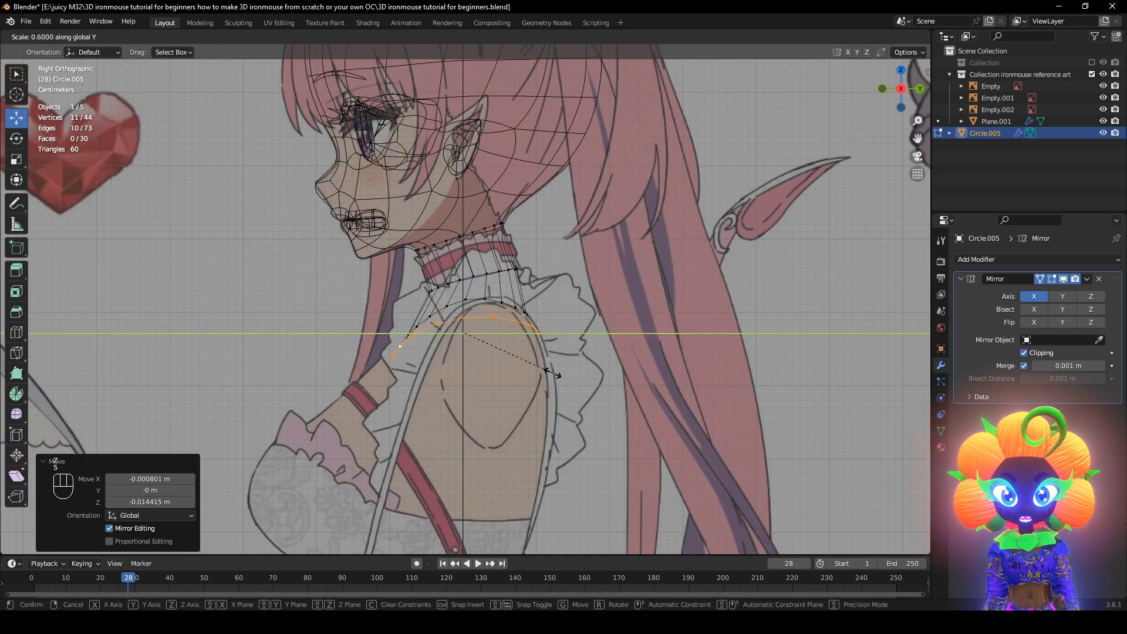
click(553, 372)
drag(502, 334, 498, 334)
key(s)
key(y)
click(615, 373)
mouse_move(657, 388)
middle_down()
mouse_move(675, 400)
mouse_move(590, 404)
middle_up()
key(z)
scroll(574, 402, up, 1)
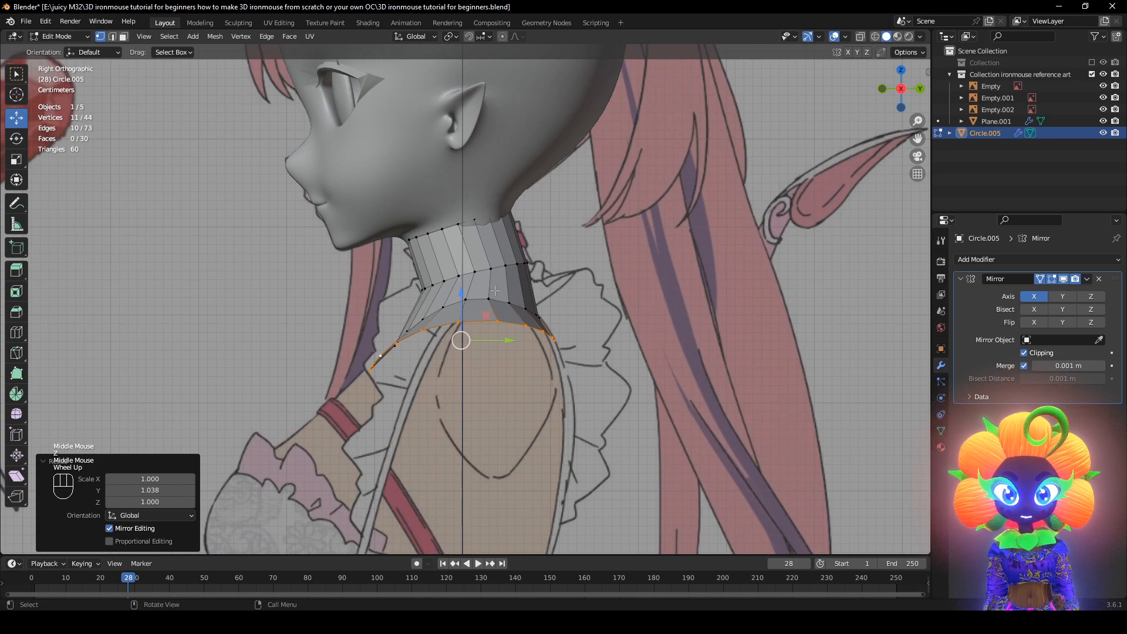
In front view, move the outermost shoulder vertex about 0.021 m inward and 0.023 m up with proportional editing
mouse_move(495, 290)
middle_down()
mouse_move(541, 345)
mouse_move(544, 335)
middle_up()
key(z)
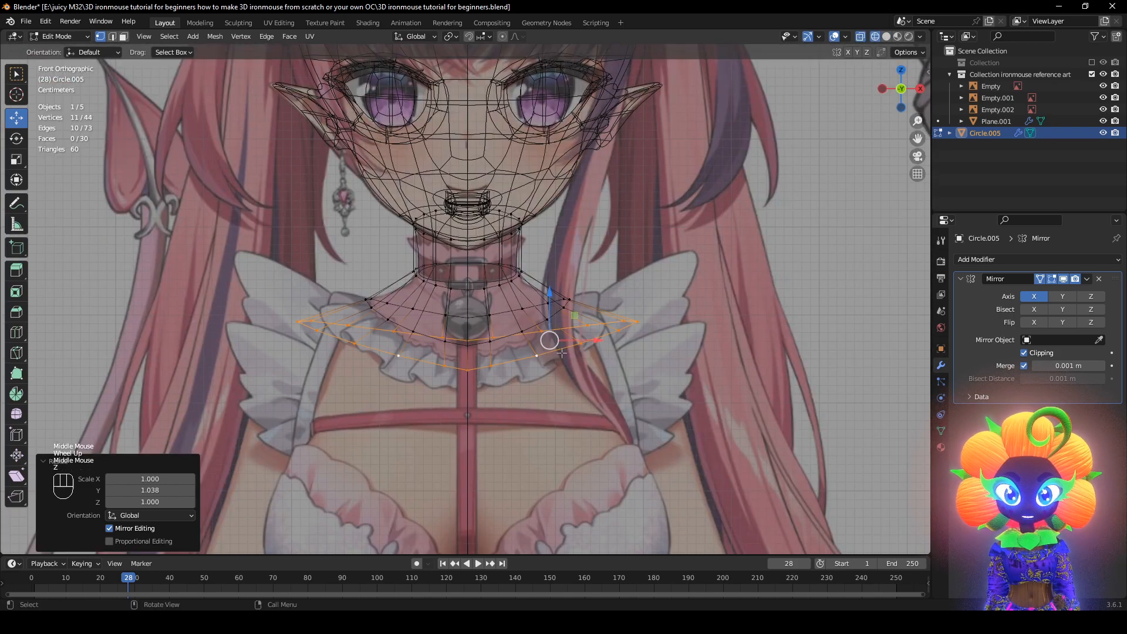
click(639, 324)
click(502, 36)
key(g)
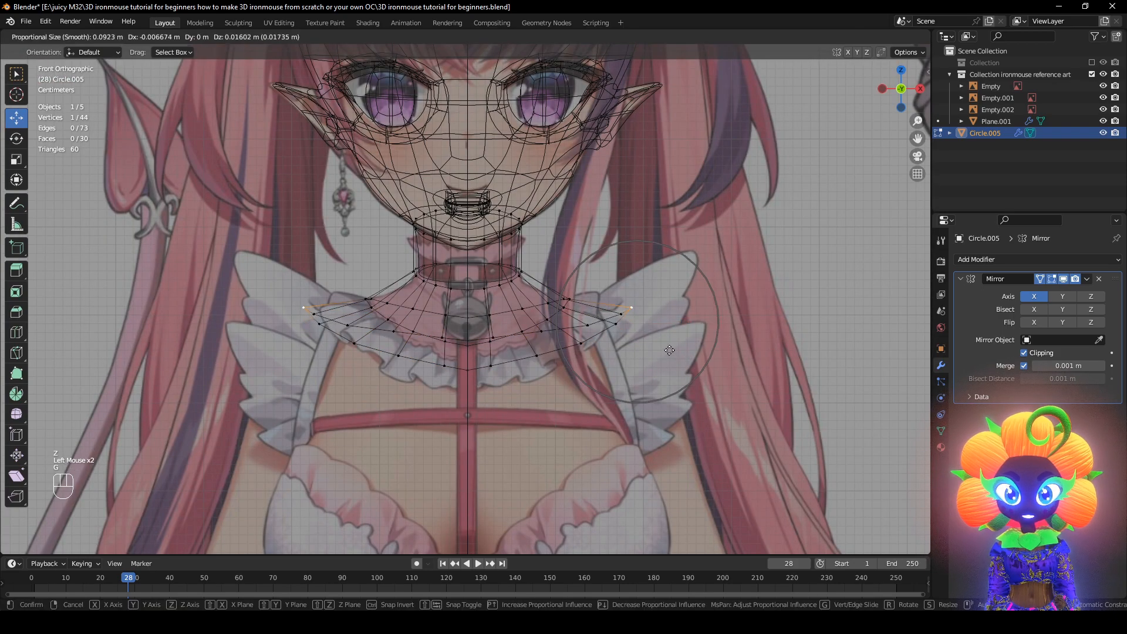
click(658, 343)
key(z)
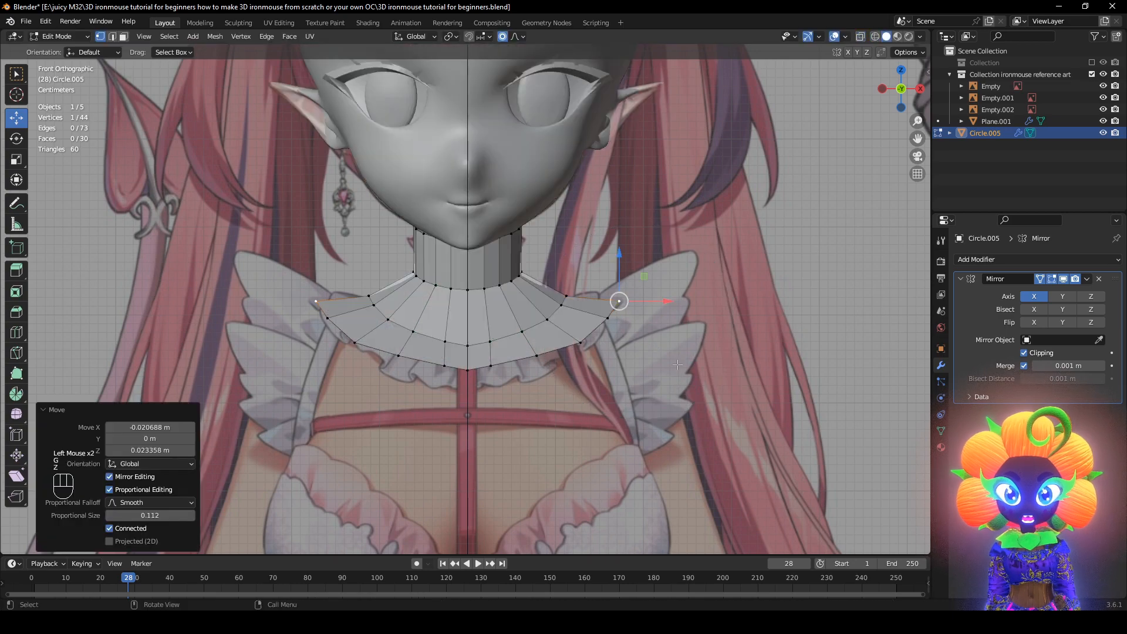
middle_drag(658, 345, 659, 385)
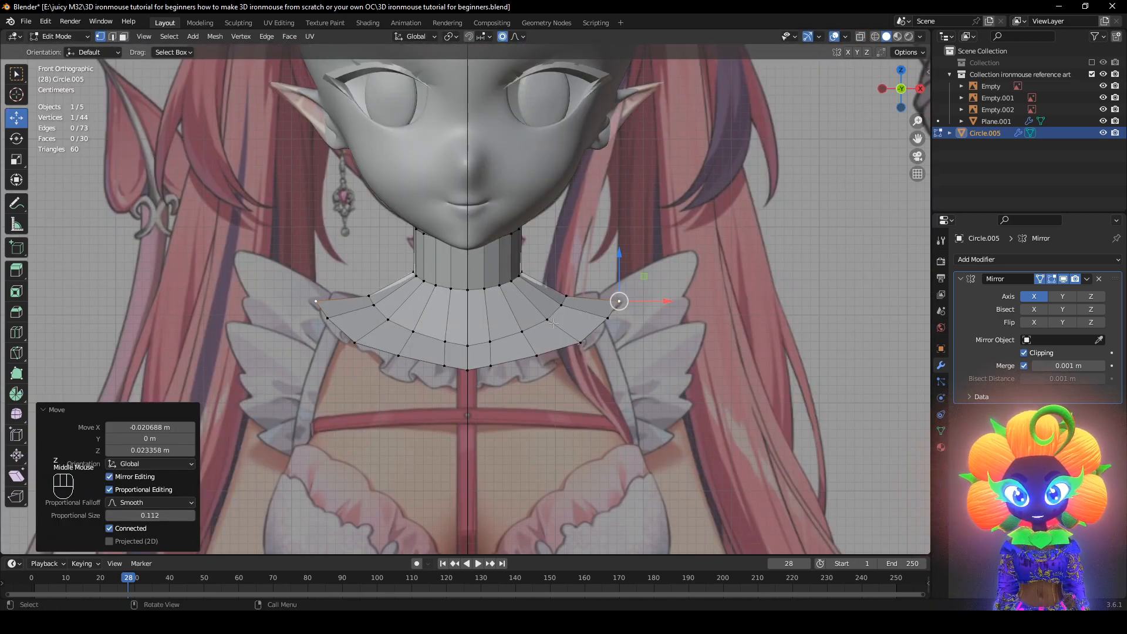
Extrude the bottom shoulder loop about 0.047 m downward without proportional editing
alt+click(598, 328)
key(e)
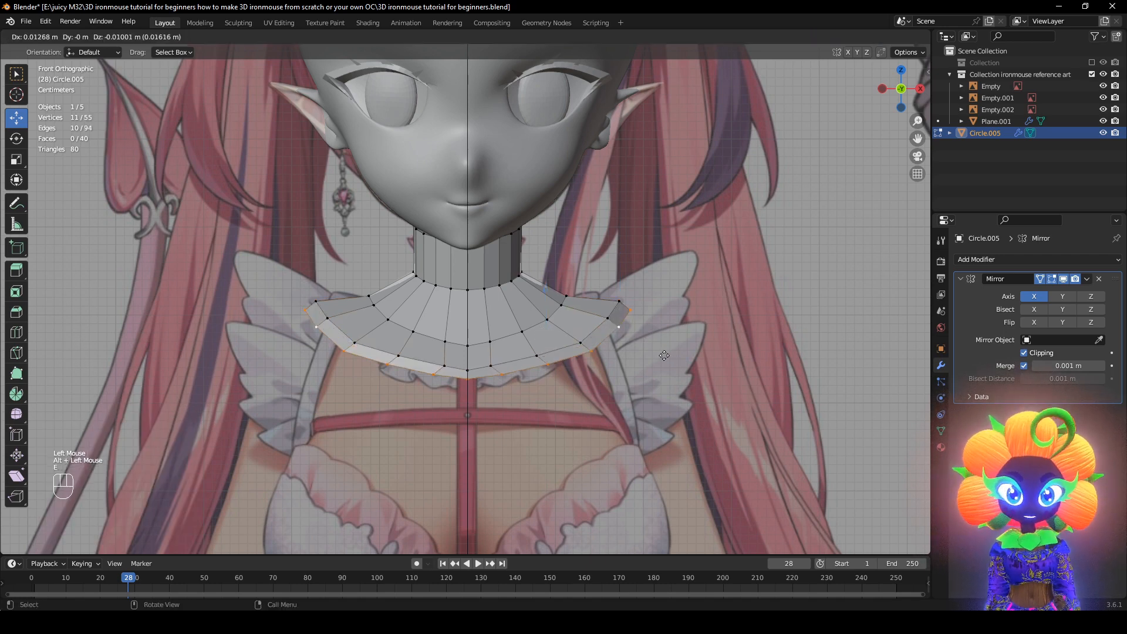
click(672, 385)
key(s)
right_click(673, 390)
Flare the new loop outward about 0.05 m with Shrink/Fatten, raise it slightly, and rotate it about -5° in front view
key(alt+s)
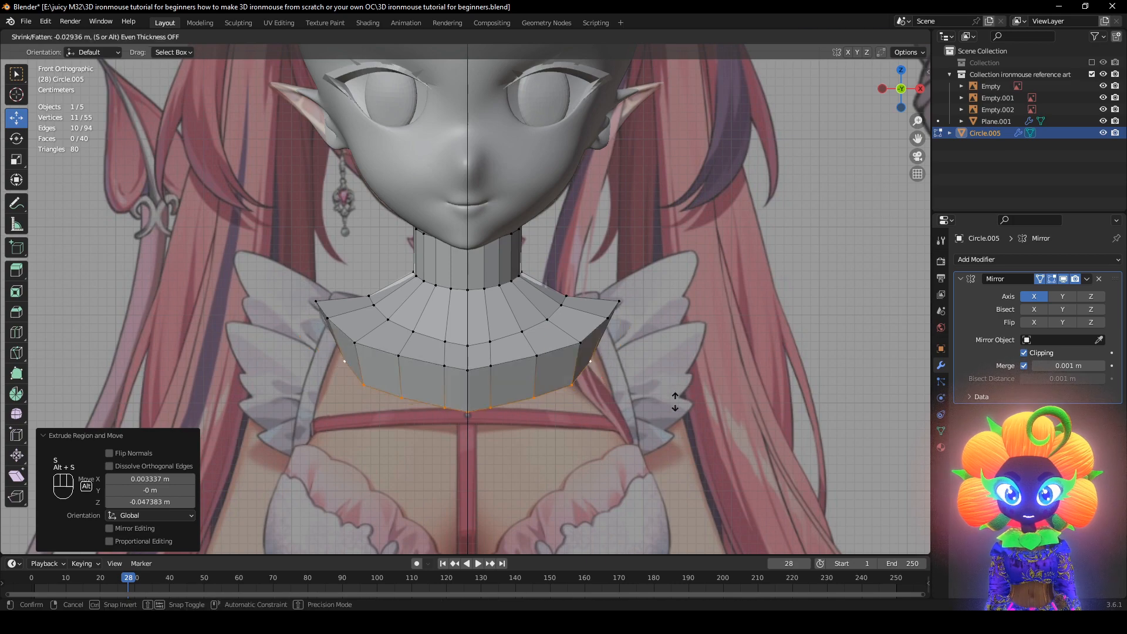
click(676, 367)
key(g)
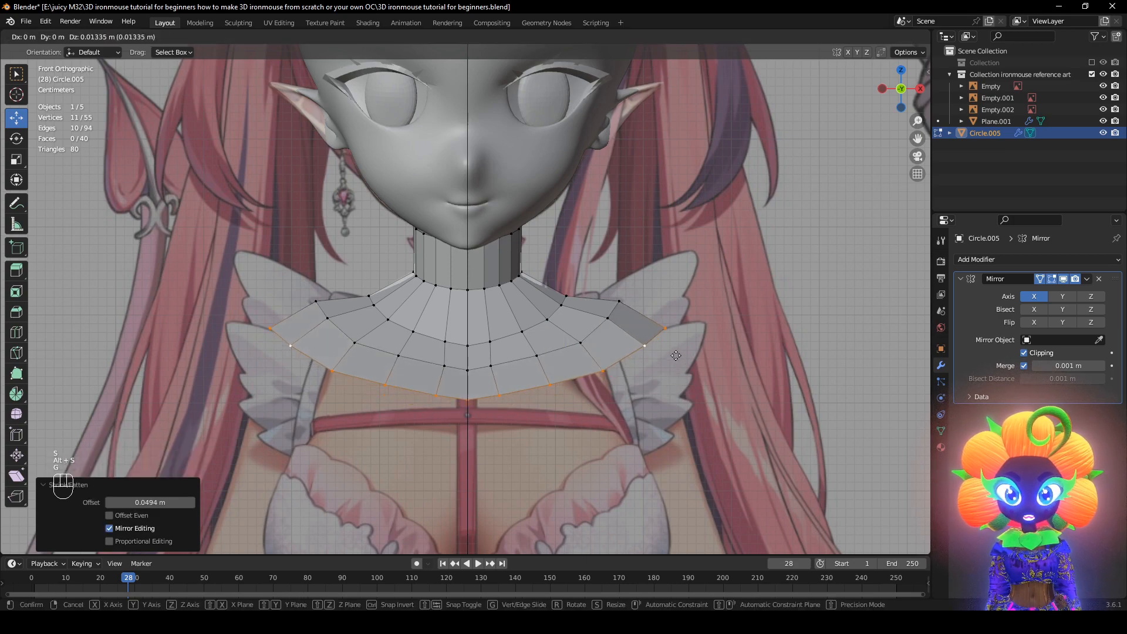
click(676, 357)
key(r)
click(713, 398)
Select the column of three shoulder vertices, rotate it about -11.9° in right view, and move it about 0.021 m back and 0.007 m up
mouse_move(714, 399)
middle_down()
mouse_move(646, 398)
mouse_move(714, 398)
middle_up()
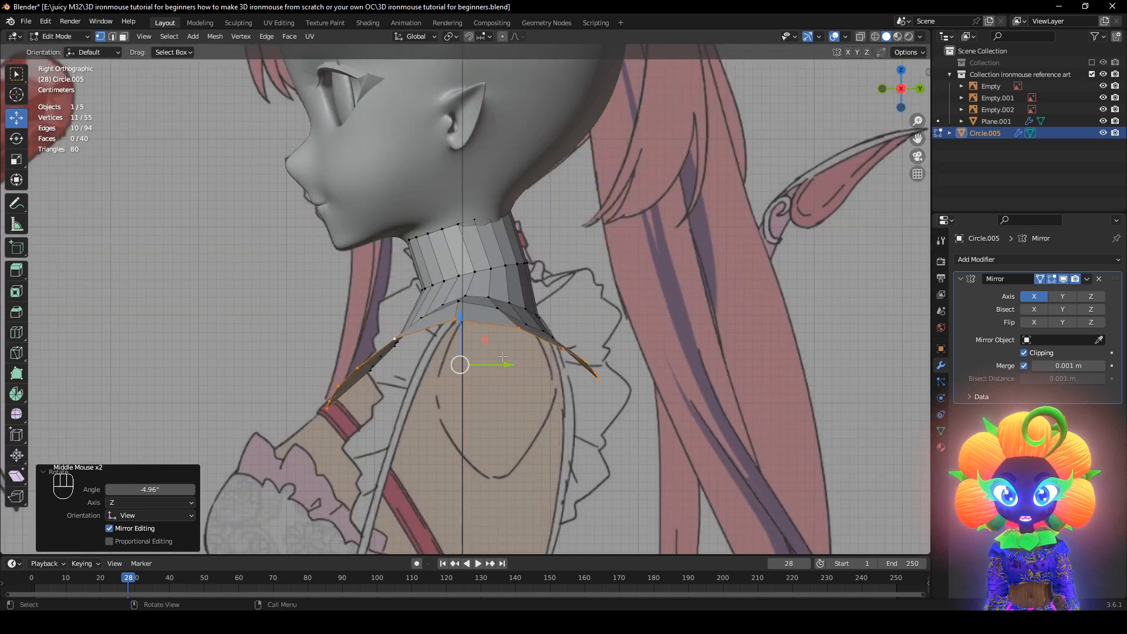
middle_drag(496, 354, 496, 380)
click(460, 408)
shift+click(464, 362)
shift+click(469, 331)
drag(509, 364, 532, 361)
key(r)
click(545, 353)
alt+middle_drag(544, 353, 546, 354)
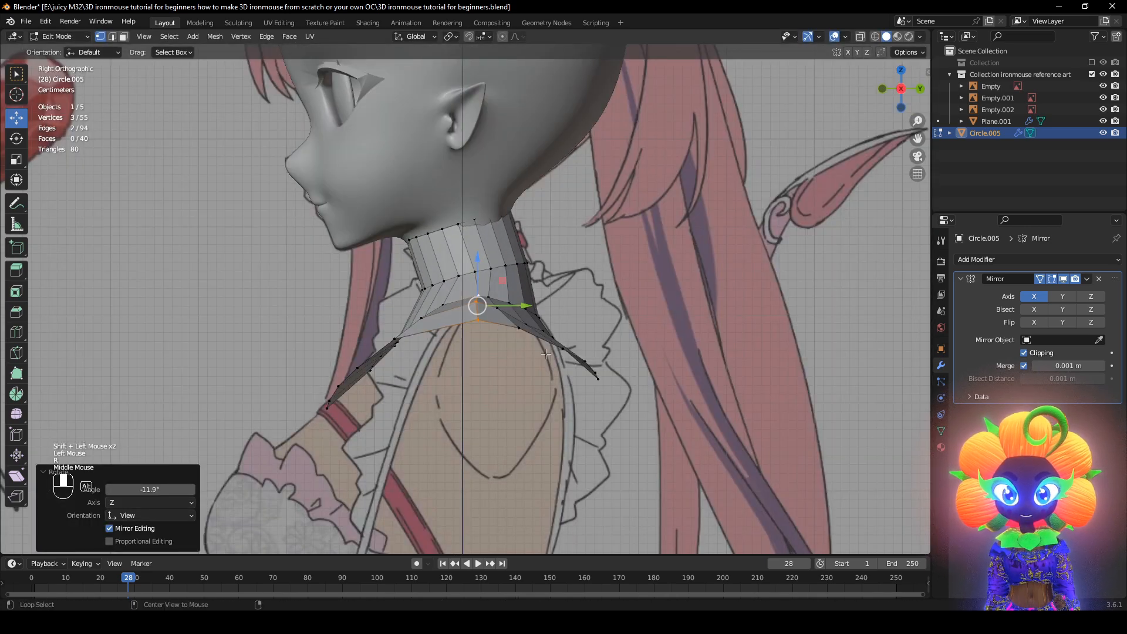
key(g)
click(524, 320)
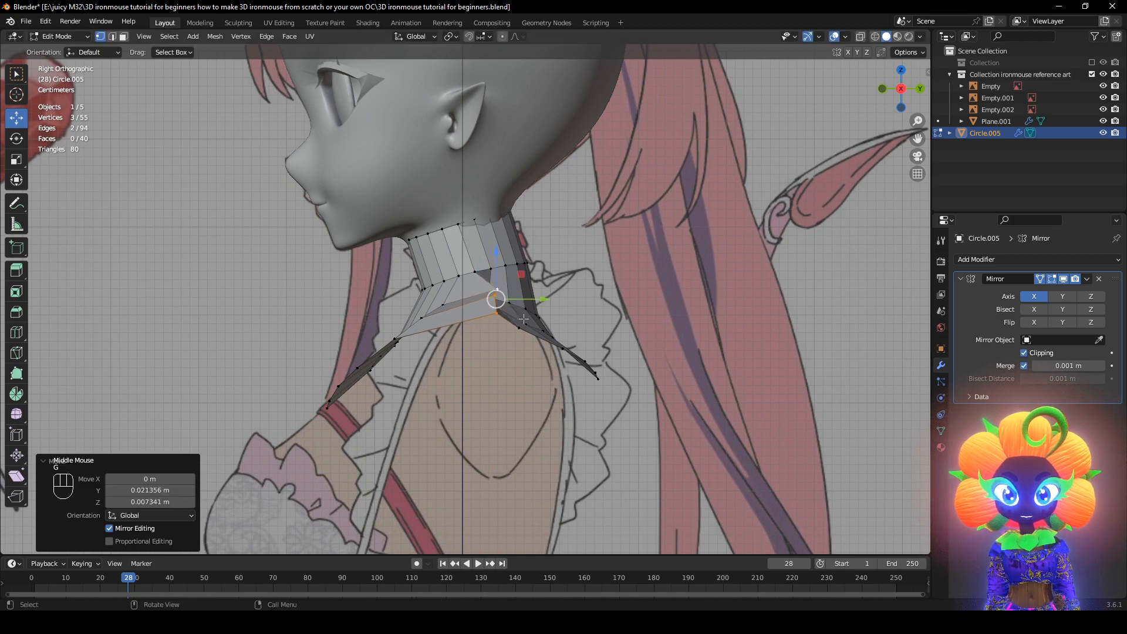
Nudge the columns of shoulder vertices behind the armhole slightly backward in small moves
middle_drag(503, 285, 439, 344)
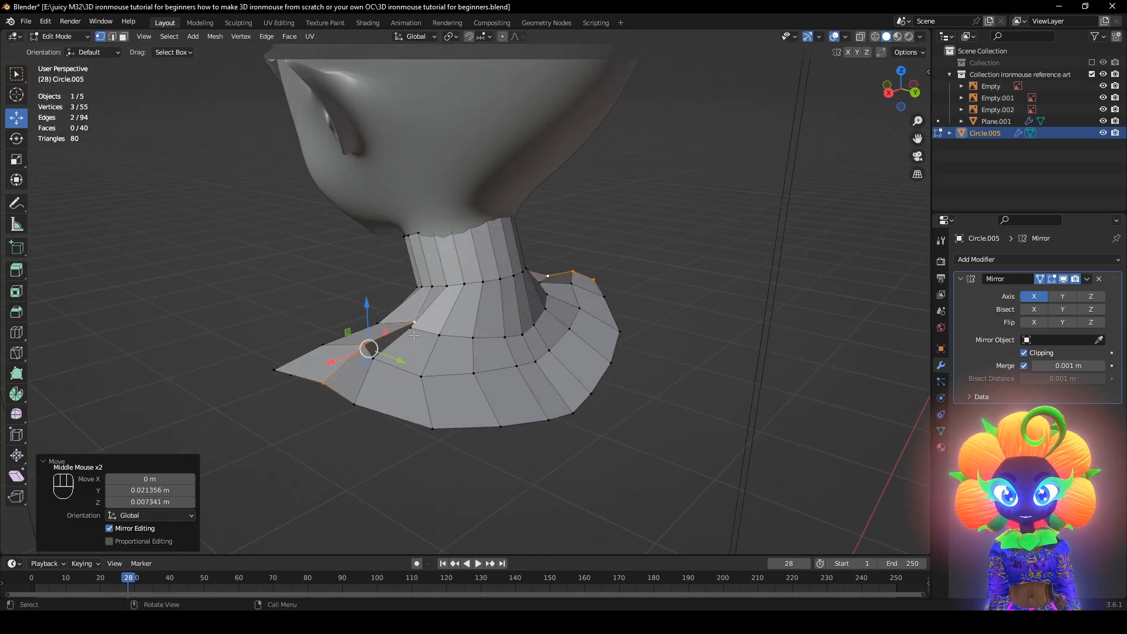
click(409, 327)
shift+click(372, 356)
shift+click(355, 404)
shift+middle_drag(394, 380, 417, 396)
drag(436, 390, 449, 393)
click(443, 390)
shift+click(460, 349)
middle_drag(467, 410, 511, 394)
drag(578, 325, 586, 325)
Select the lowest back vertices and, without proportional editing, move them forward toward the reference back outline
click(614, 390)
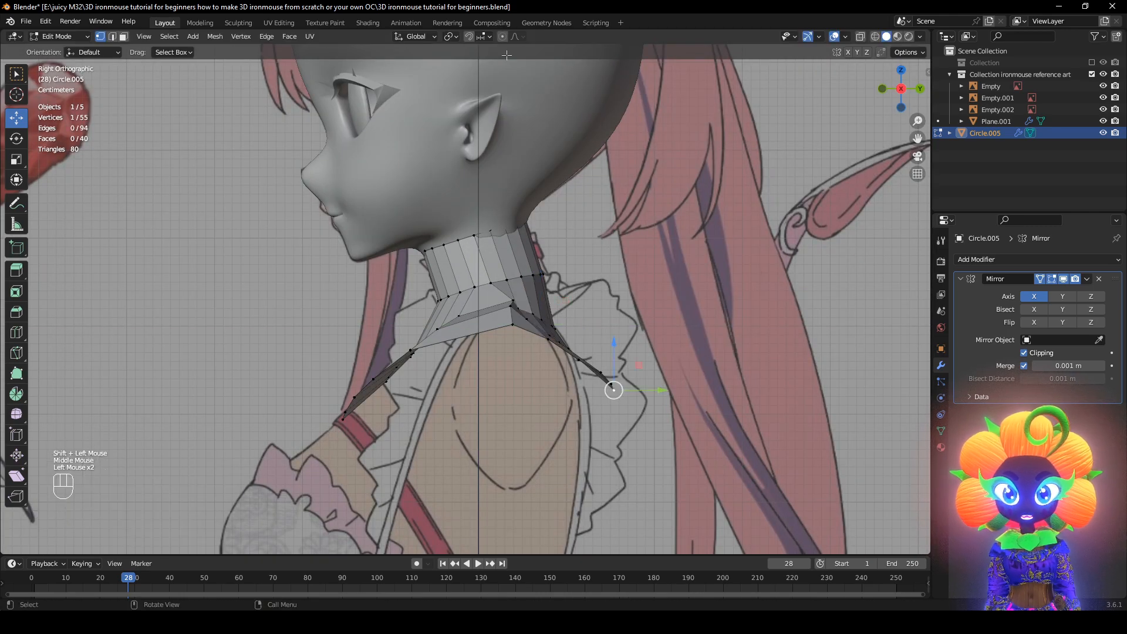
key(g)
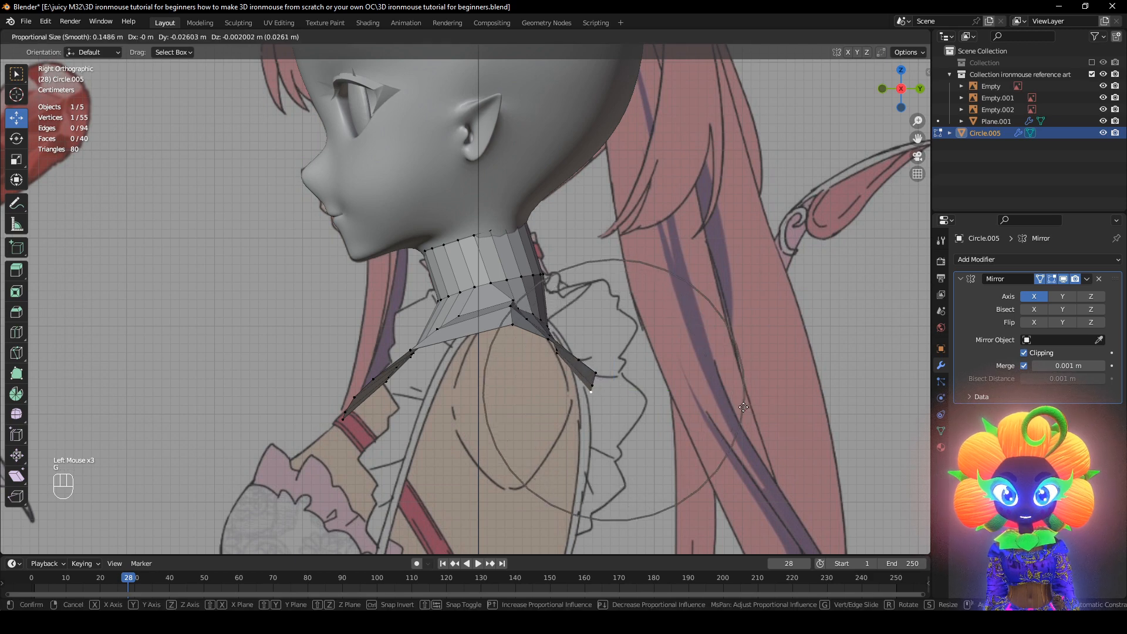
right_click(743, 406)
middle_drag(681, 329, 667, 341)
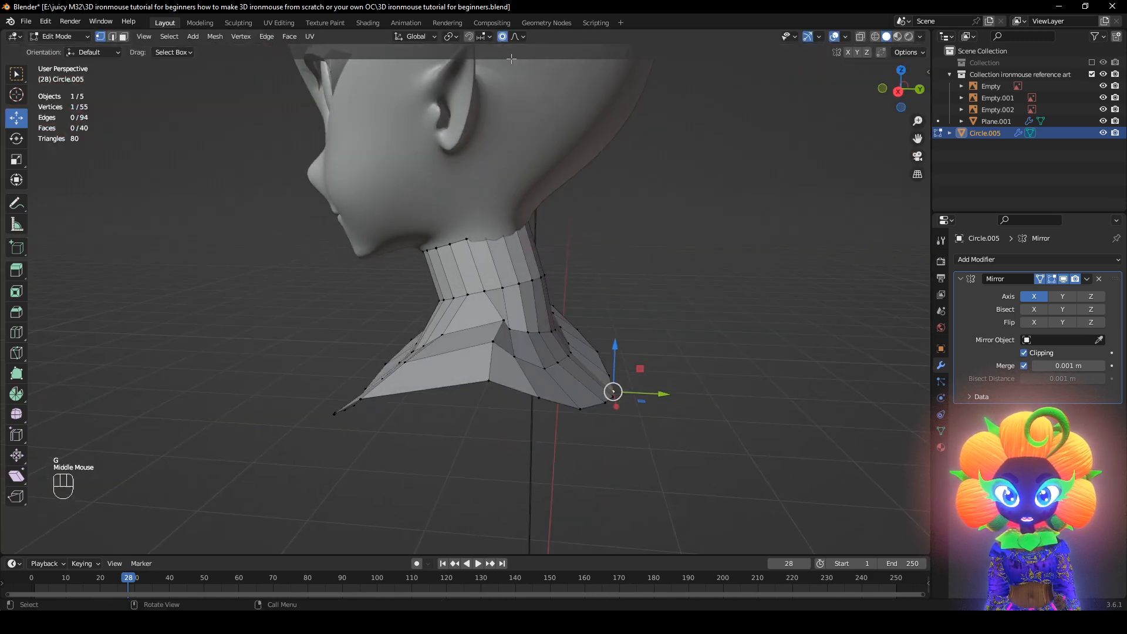
shift+click(612, 398)
shift+click(608, 402)
middle_drag(610, 401, 640, 379)
drag(654, 382, 618, 360)
click(578, 359)
click(597, 366)
Slide the lower armhole vertex of the shoulder along its edge
mouse_move(588, 356)
middle_down()
mouse_move(501, 408)
mouse_move(525, 401)
mouse_move(482, 387)
mouse_move(491, 369)
mouse_move(449, 386)
mouse_move(634, 375)
middle_up()
click(482, 387)
key(g)
key(g)
click(514, 379)
key(z)
key(z)
In front view, move the three bottom chest vertices beside the centre about 0.277 m down and 0.017 m outward to the underbust strap
middle_drag(590, 447, 570, 328)
scroll(633, 411, down, 2)
scroll(626, 411, up, 1)
click(483, 426)
shift+click(530, 407)
scroll(551, 410, down, 1)
key(z)
key(g)
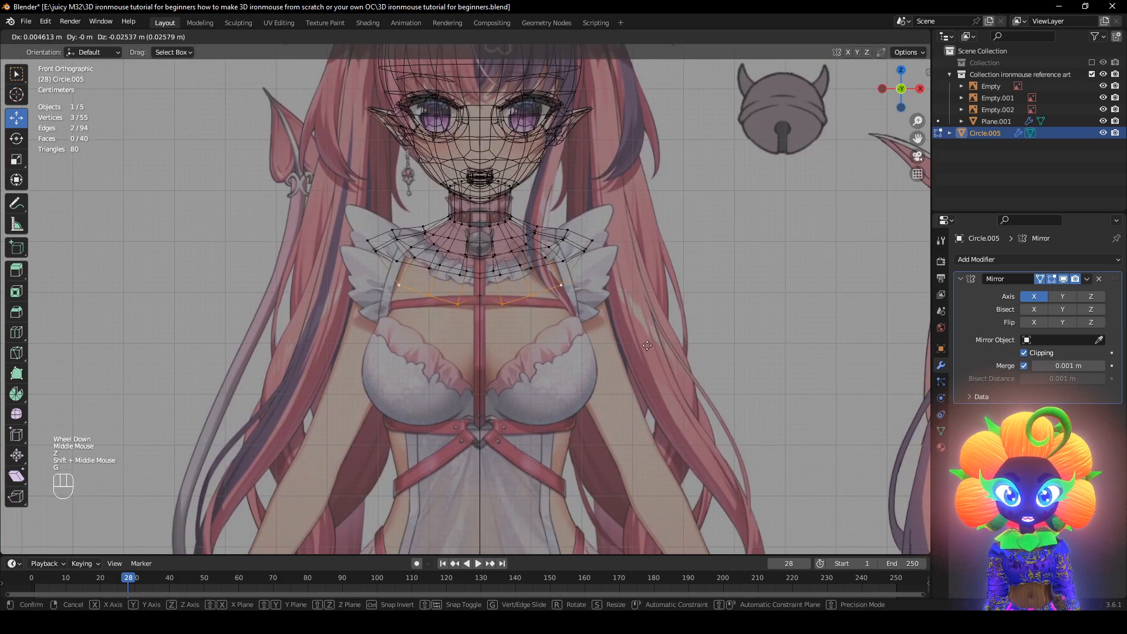
click(654, 458)
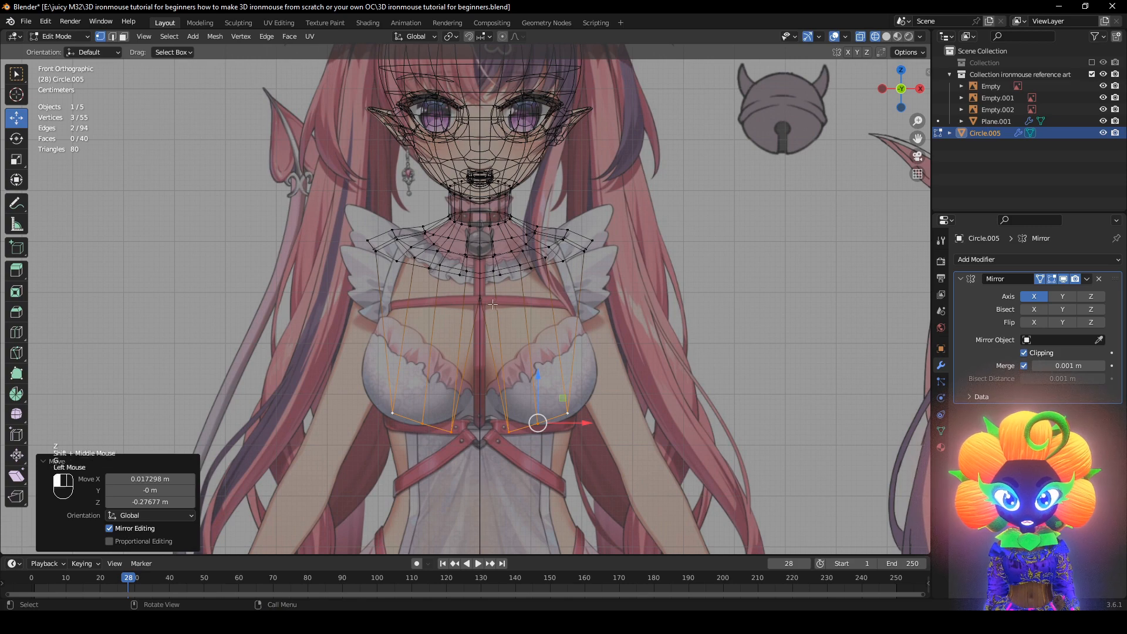
Move the bottom front vertex on the centre line about 0.23 m down to the underbust strap
scroll(493, 304, up, 3)
key(shift+z)
key(g)
click(697, 482)
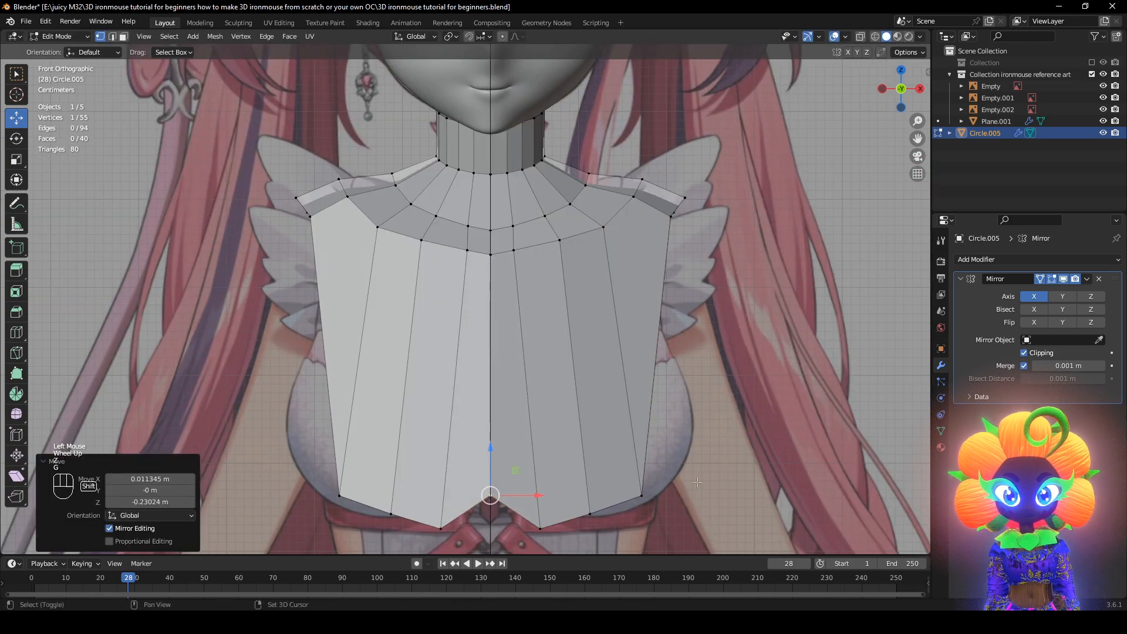
Nudge two of the lowered front bottom vertices individually to refine the lower edge
key(z)
mouse_move(697, 482)
shift+middle_down()
mouse_move(676, 362)
mouse_move(620, 376)
mouse_move(601, 266)
mouse_move(521, 327)
mouse_move(509, 319)
shift+middle_up()
click(520, 407)
key(g)
click(522, 397)
click(569, 394)
key(g)
click(582, 400)
In right view, move the front armhole vertex about 0.022 m back and down, and the rear one about 0.004 m back and 0.008 m down
key(z)
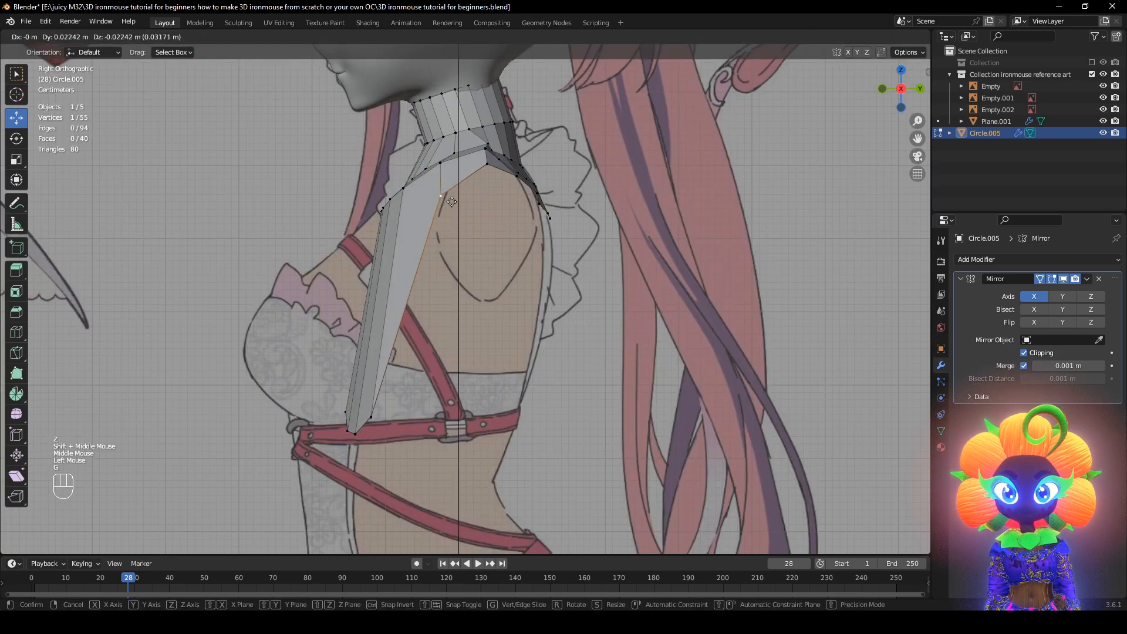
click(439, 116)
middle_drag(439, 116, 499, 176)
drag(499, 176, 497, 173)
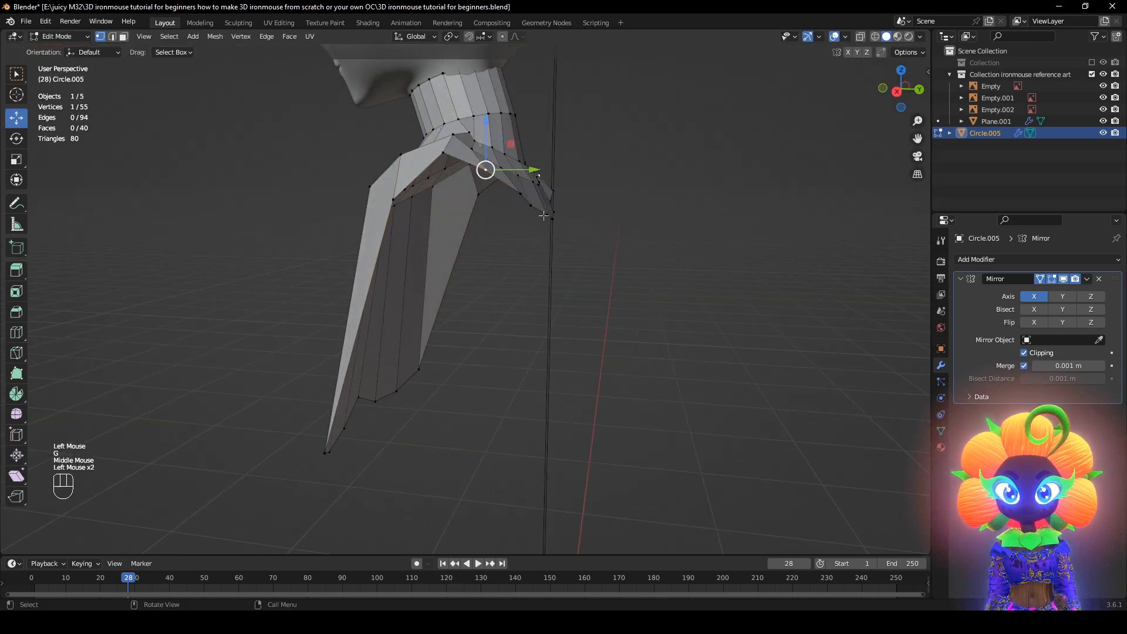
alt+middle_drag(496, 173, 565, 257)
key(z)
key(z)
click(734, 258)
Select the four back bottom vertices and move them down along the reference back outline in right view
middle_drag(734, 258, 534, 286)
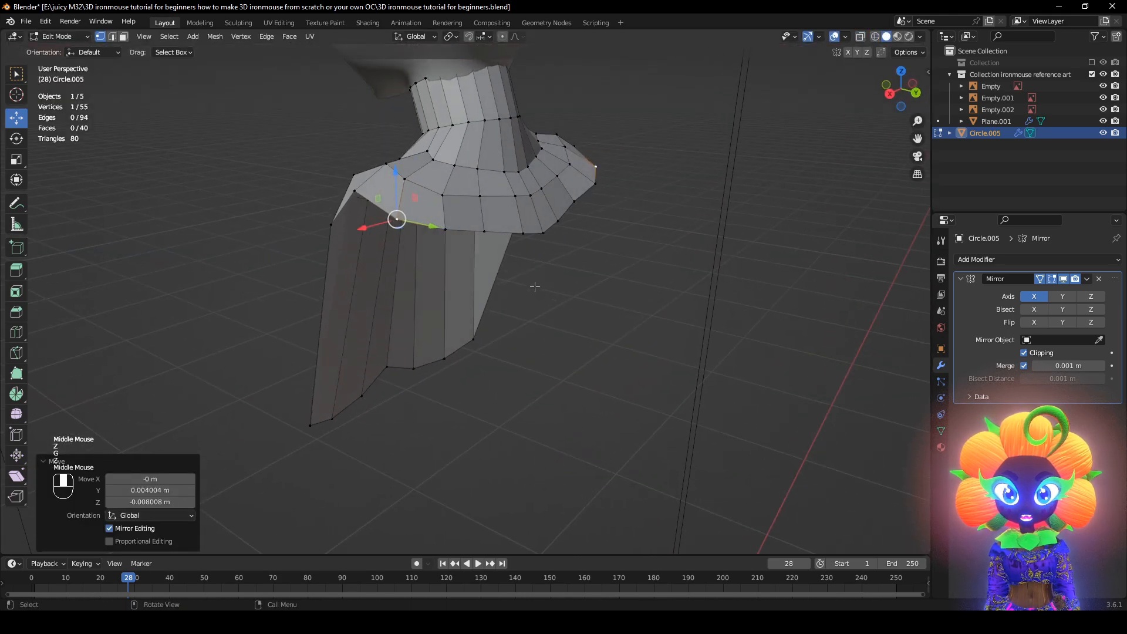
click(525, 234)
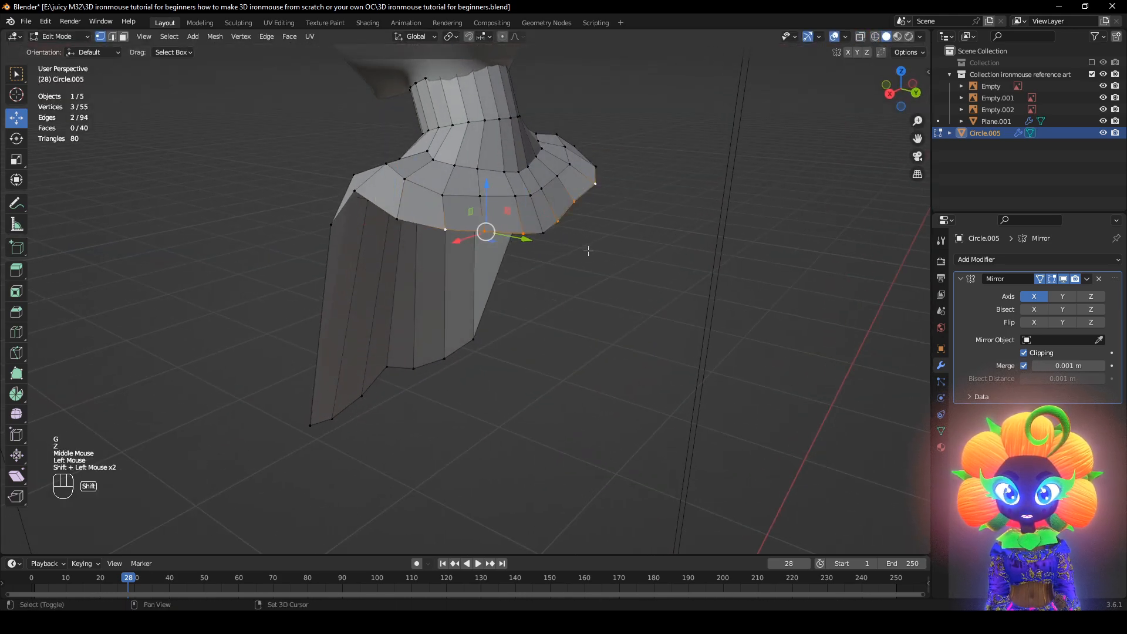
shift+click(551, 240)
alt+middle_drag(550, 240, 610, 258)
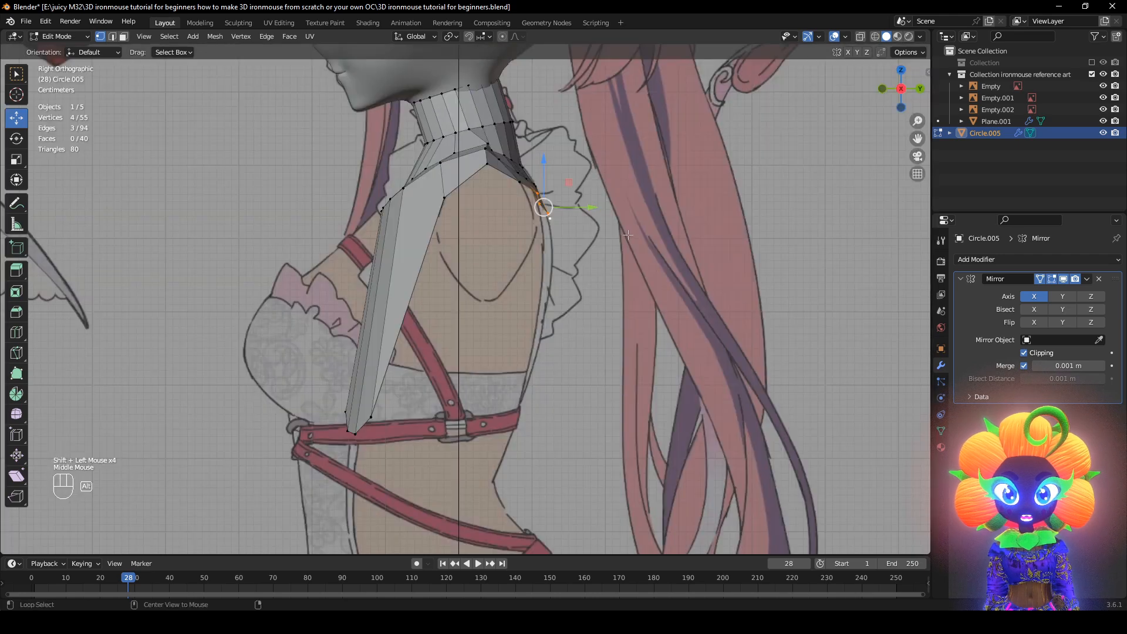
key(g)
click(644, 324)
Select the row of vertices above the back bottom edge and slide it along its edges
middle_drag(644, 323, 492, 270)
click(428, 230)
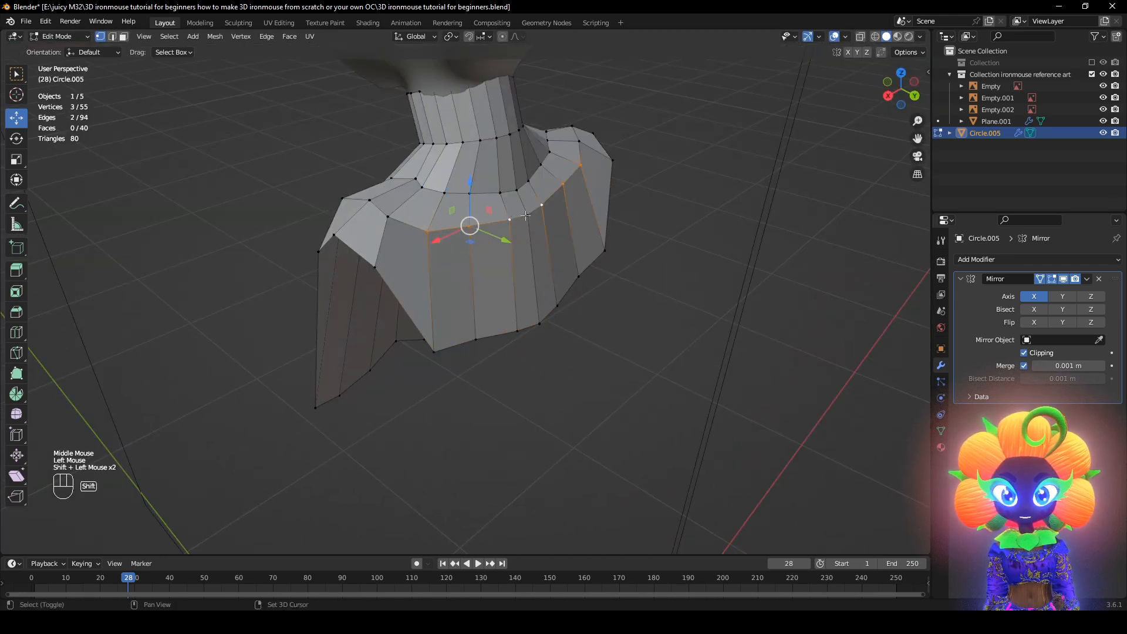
shift+click(562, 184)
middle_drag(562, 184, 180, 322)
key(g)
key(g)
click(684, 181)
Edge-slide the four-vertex front chest row down by a factor of 0.278 and adjust its position against the reference in right view
click(462, 206)
key(g)
key(g)
click(561, 204)
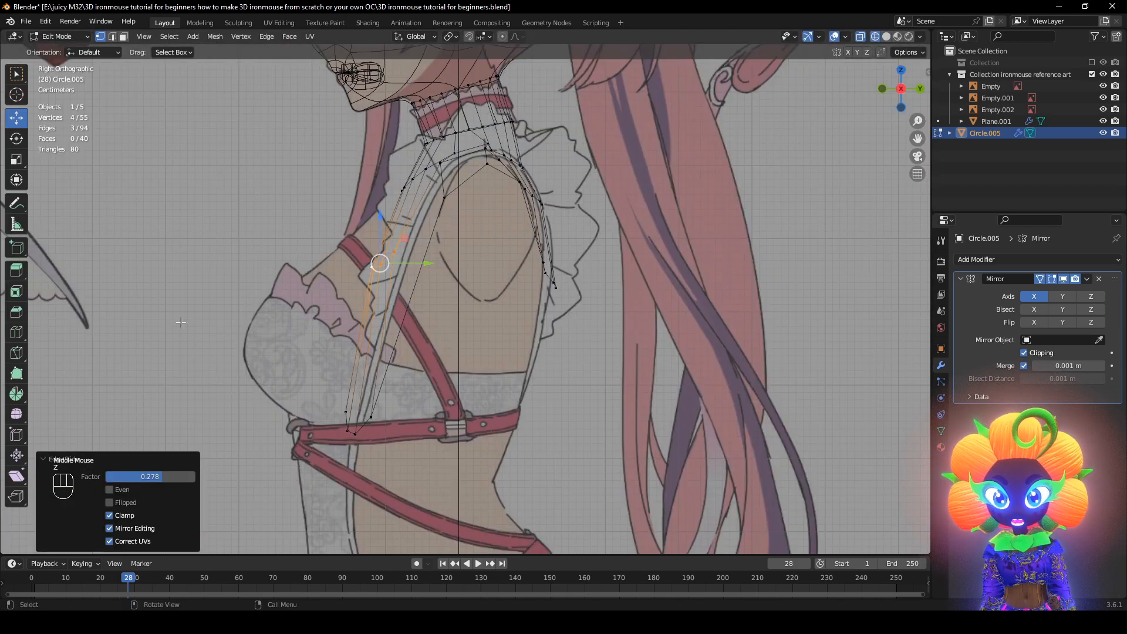
key(g)
key(z)
click(470, 291)
Move the four back bottom vertices further down and slightly forward along the back outline in wireframe view
middle_drag(470, 290, 641, 294)
click(572, 200)
mouse_move(572, 200)
middle_down()
mouse_move(396, 222)
mouse_move(482, 209)
middle_up()
key(z)
drag(519, 237, 519, 237)
key(g)
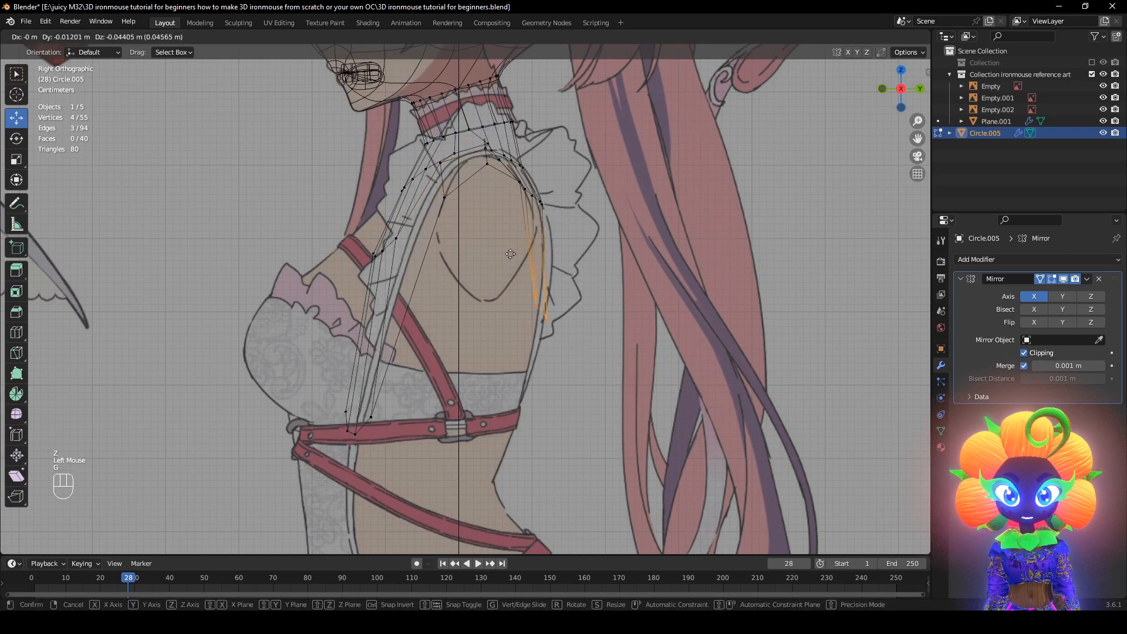
click(508, 271)
Select only the four-vertex row above the back bottom edge and edge-slide it down by about 0.14
middle_drag(508, 272, 488, 215)
key(z)
shift+click(538, 219)
shift+click(522, 220)
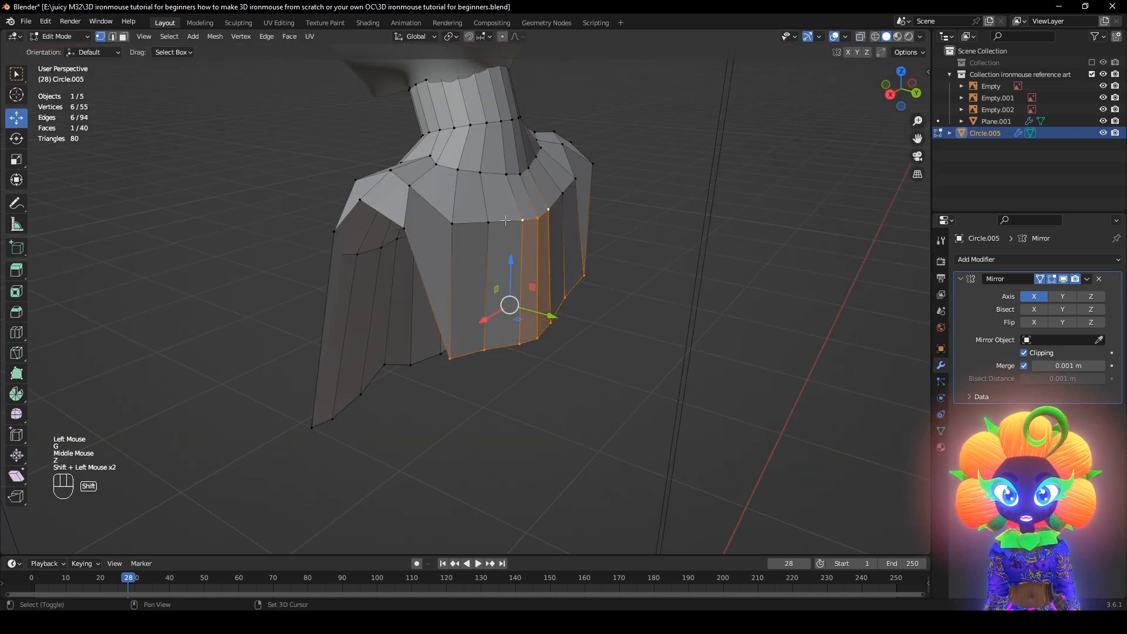
shift+click(488, 222)
shift+click(452, 223)
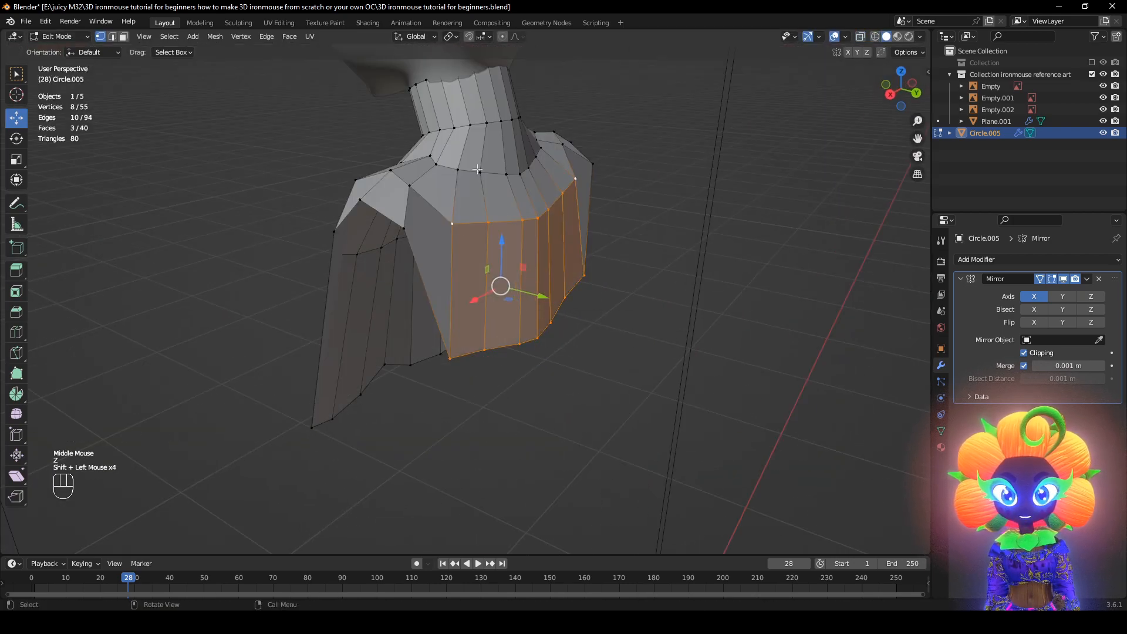
click(522, 220)
shift+click(538, 218)
shift+click(451, 221)
key(g)
key(g)
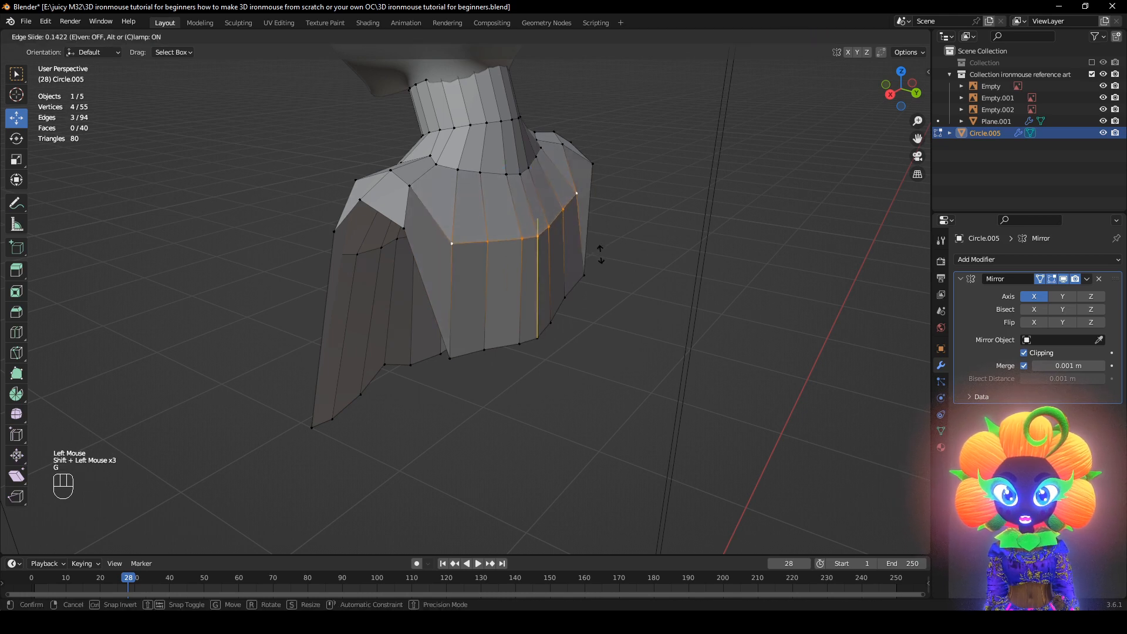
click(601, 251)
Fill a side face below the armhole between the outer edges of the front and back panels
middle_drag(629, 258, 422, 383)
click(450, 354)
click(393, 227)
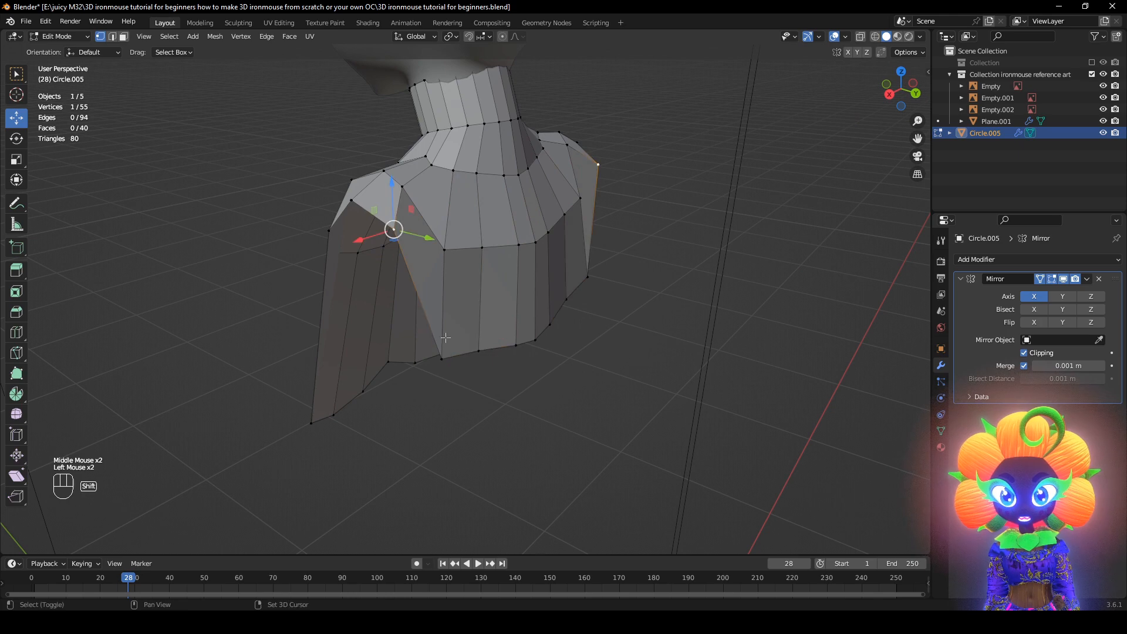
shift+click(326, 235)
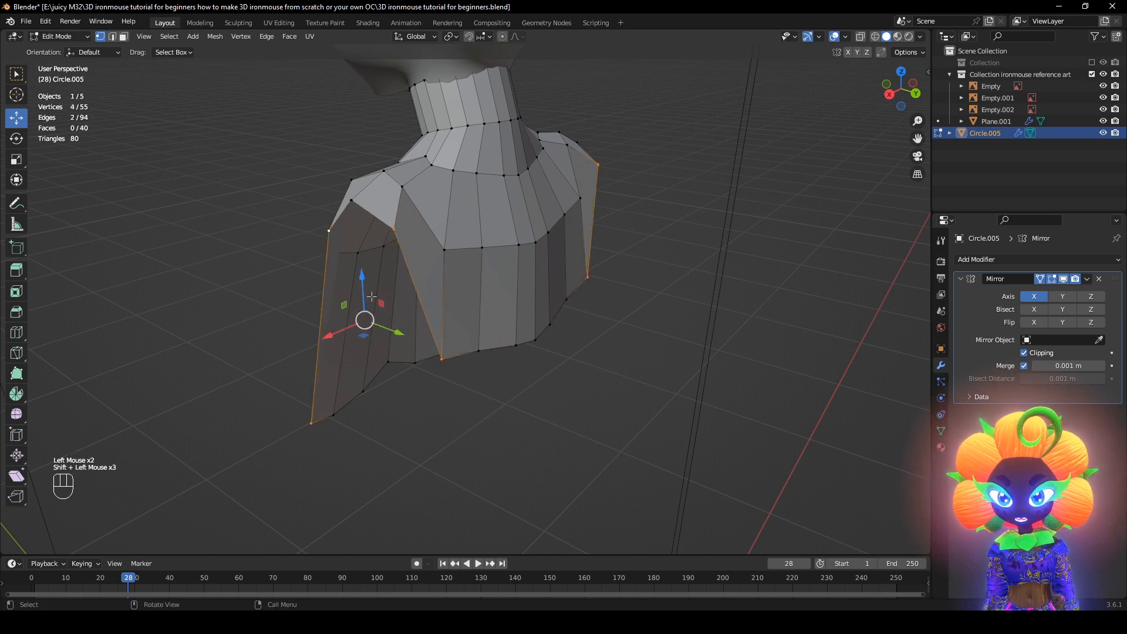
key(f)
Slide the side face's lower front vertex up along its edge, and move it about 0.011 m back and 0.016 m up
middle_drag(375, 297, 529, 305)
click(485, 486)
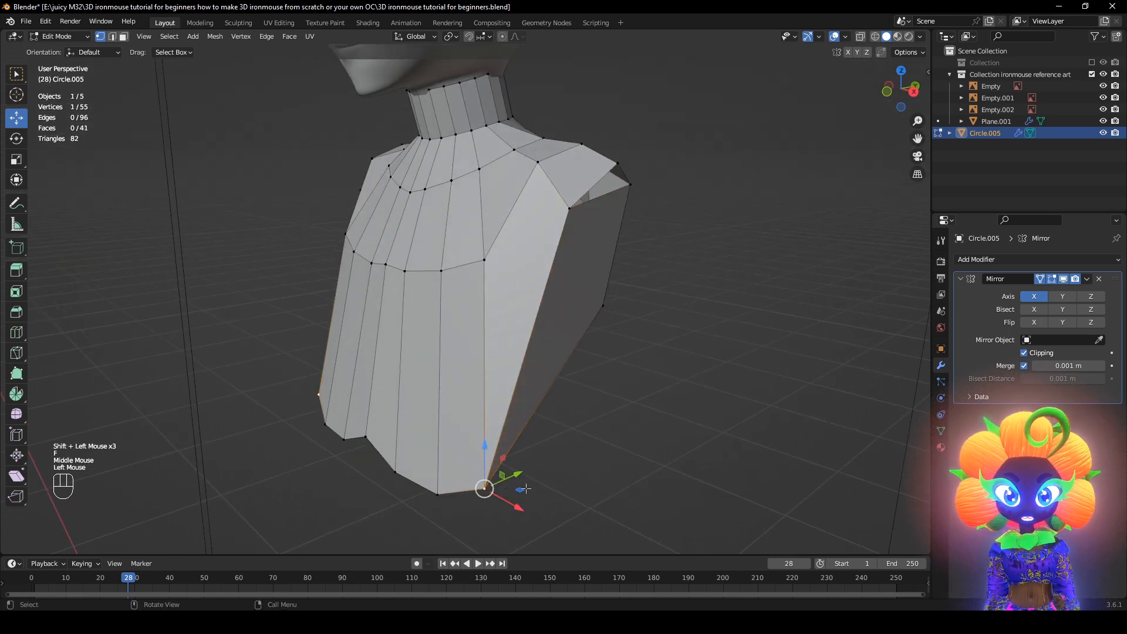
key(g)
key(g)
click(582, 375)
middle_drag(581, 376, 527, 320)
key(g)
click(535, 306)
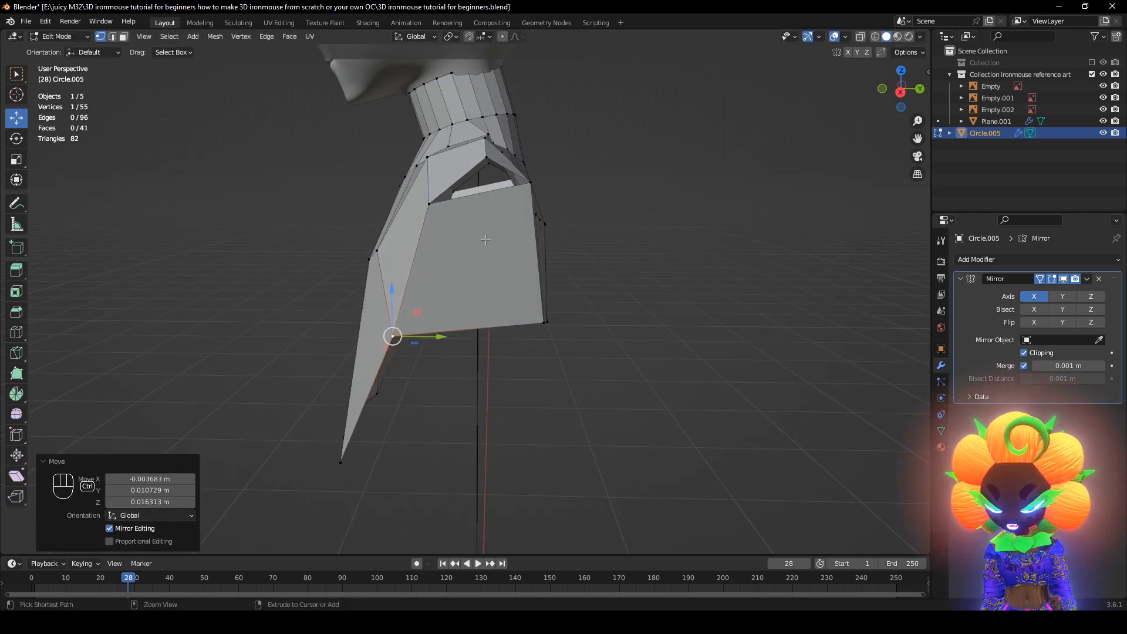
Add a vertical loop cut through the side face and lower its top vertex about 0.085 m
key(ctrl+r)
click(492, 204)
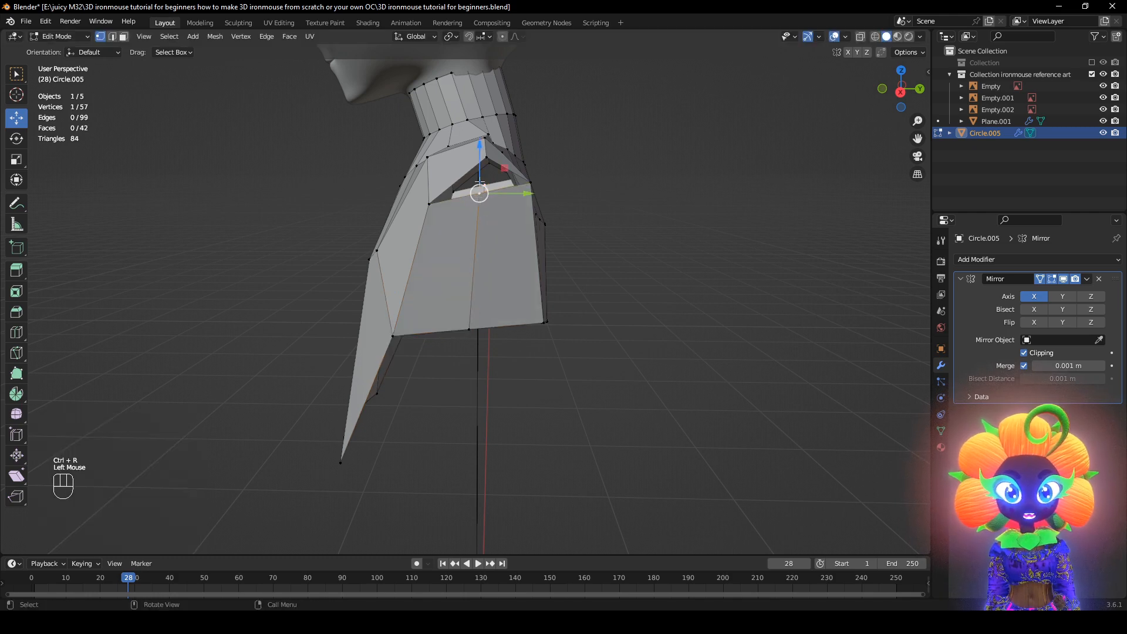
drag(478, 155, 483, 219)
In right view, fit the cut's top vertex to the bottom of the armhole and move its lower vertex about 0.022 m back and 0.016 m down
alt+middle_drag(572, 265, 487, 265)
key(z)
key(g)
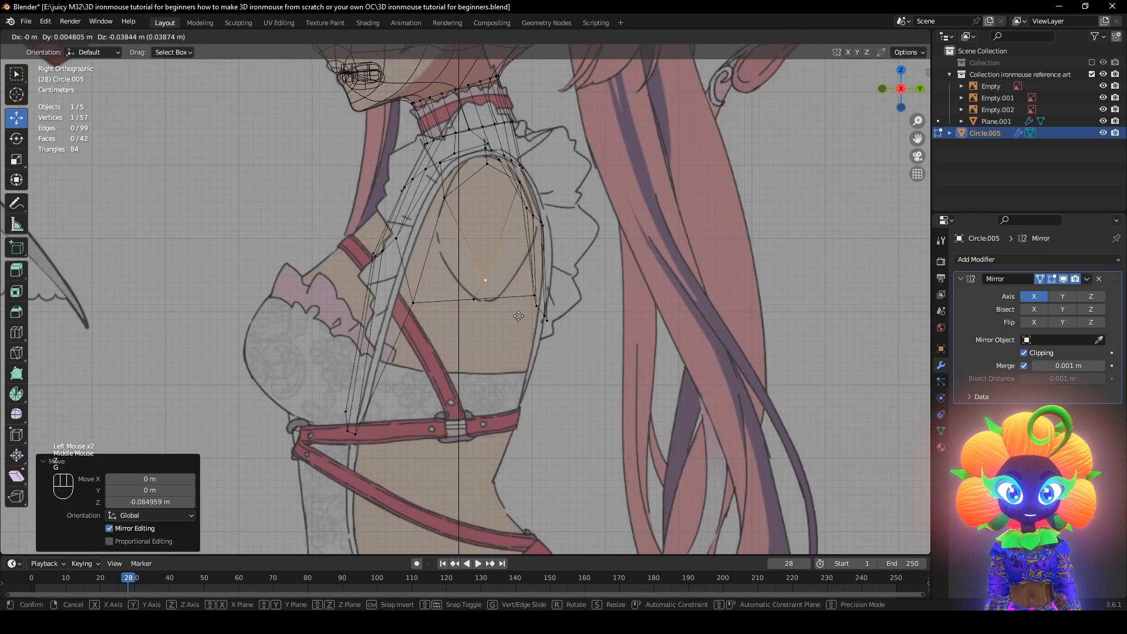
click(520, 330)
key(g)
click(491, 297)
key(g)
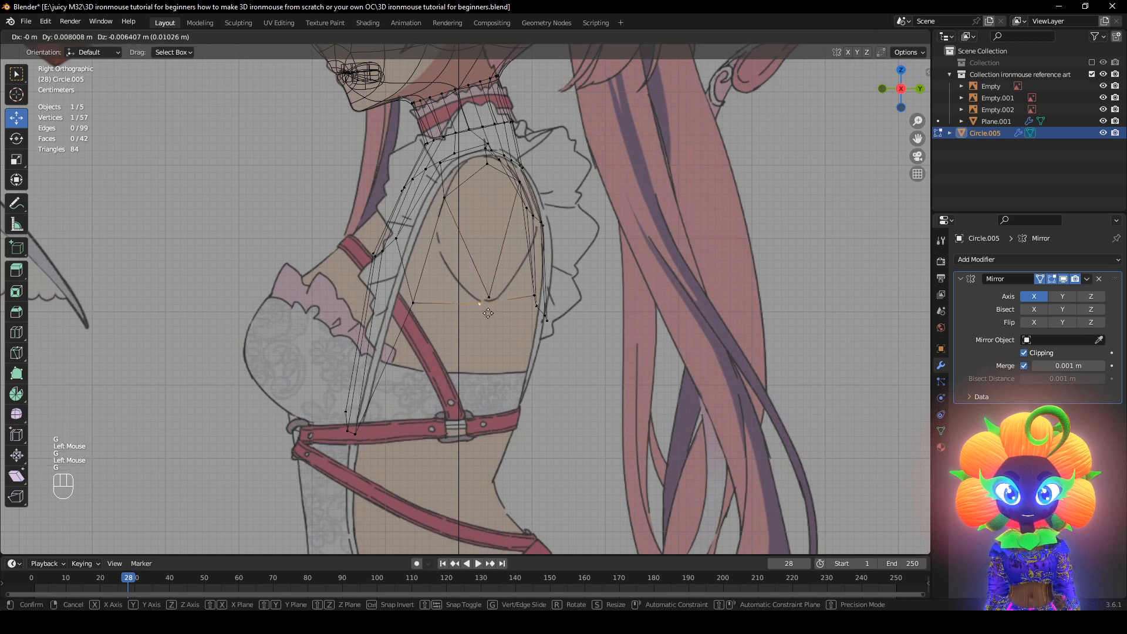
click(497, 317)
key(z)
middle_drag(496, 317, 457, 287)
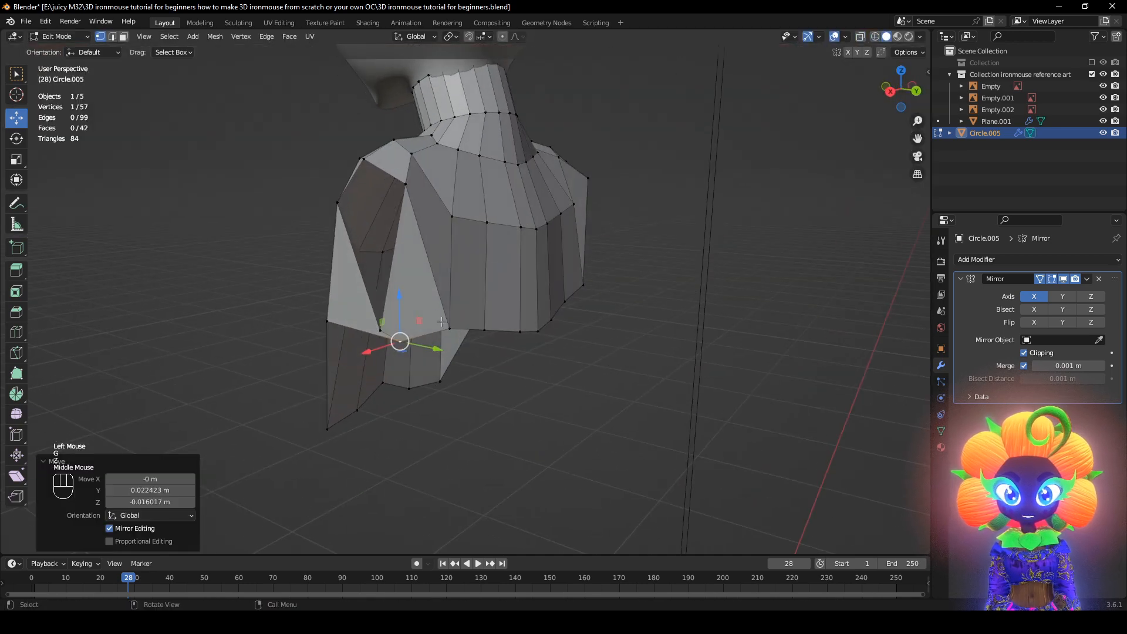
Lower several back bottom vertices one by one to even out the edge, the last by about 0.004 m
drag(458, 287, 519, 321)
click(485, 330)
click(519, 331)
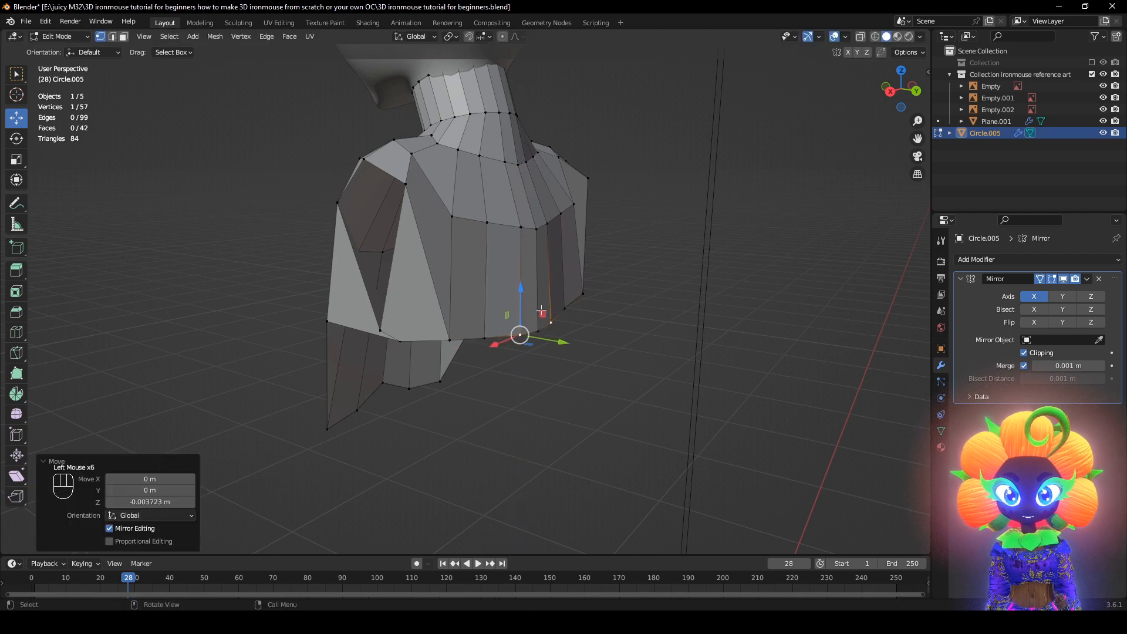
In right view, move the three front bottom vertices about 0.072 m forward and 0.003 m up to the underbust strap
mouse_move(519, 321)
middle_down()
mouse_move(590, 294)
mouse_move(532, 310)
middle_up()
drag(302, 454, 370, 396)
key(z)
click(303, 381)
key(g)
click(254, 351)
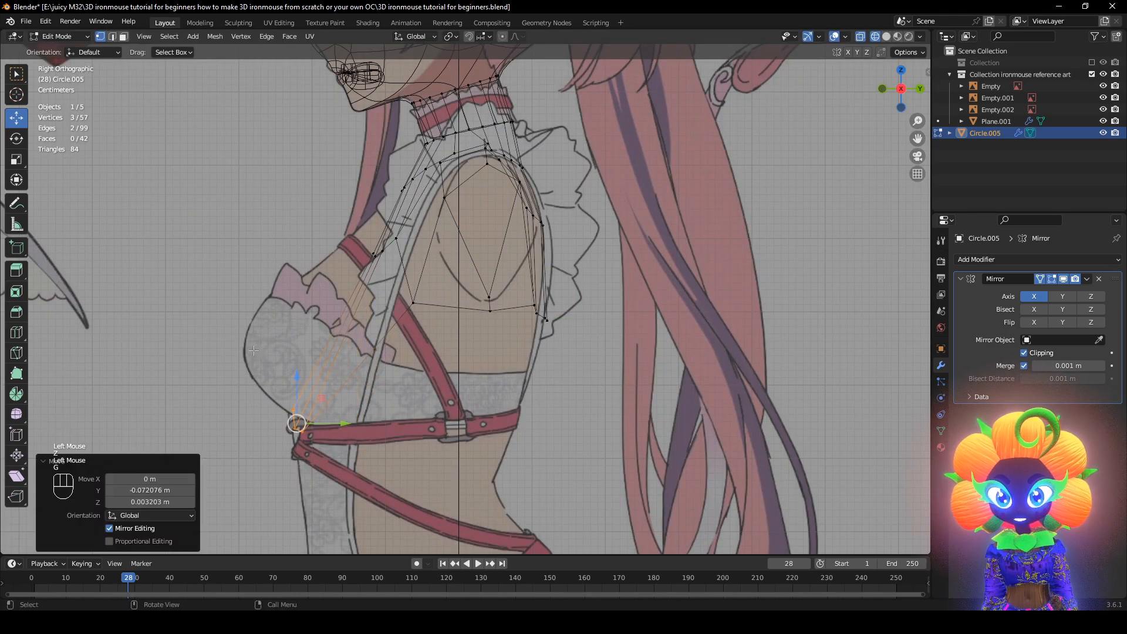
Select the four vertices of the front chest row and move them forward to the chest outline in the side reference
key(z)
click(587, 348)
click(399, 240)
drag(407, 225, 368, 273)
key(z)
click(264, 244)
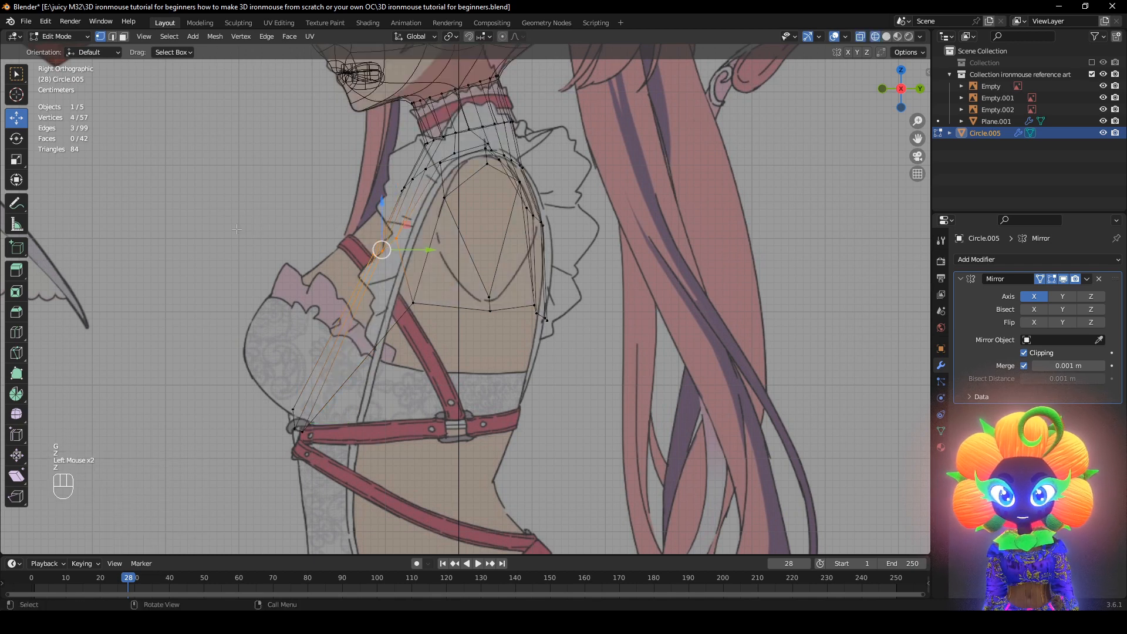
key(g)
click(198, 220)
key(z)
click(329, 253)
Move the side face's lower front vertex slightly forward in right view
click(414, 303)
key(z)
click(370, 300)
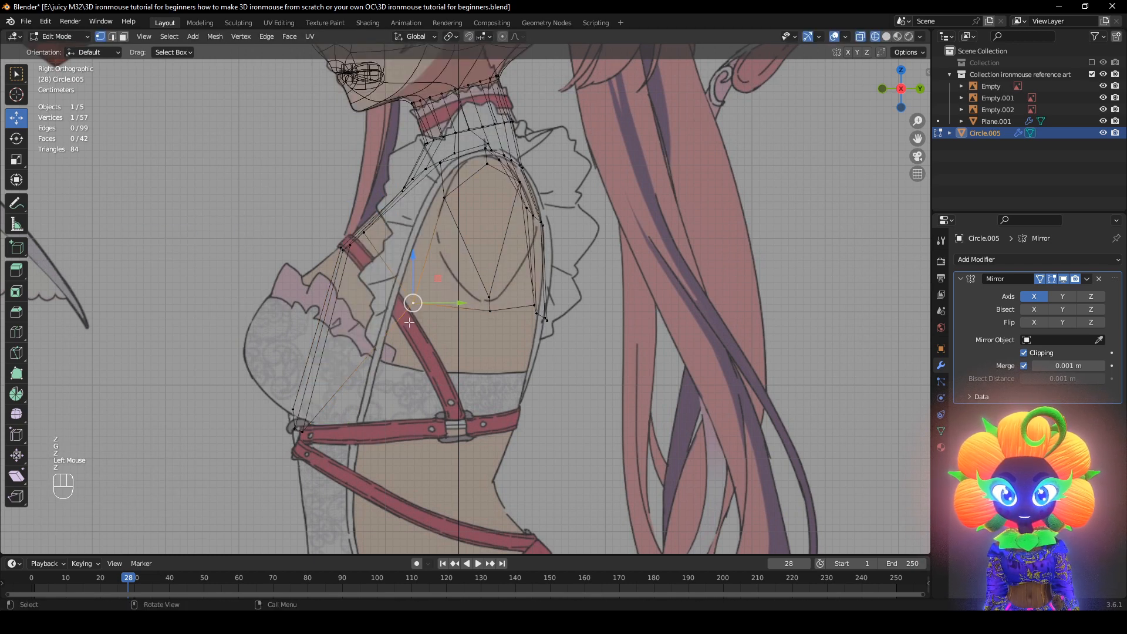
key(g)
click(358, 300)
click(478, 287)
Fine-tune the side face's three bottom vertices in right view, moving the middle one about 0.012 m forward and 0.006 m down
key(z)
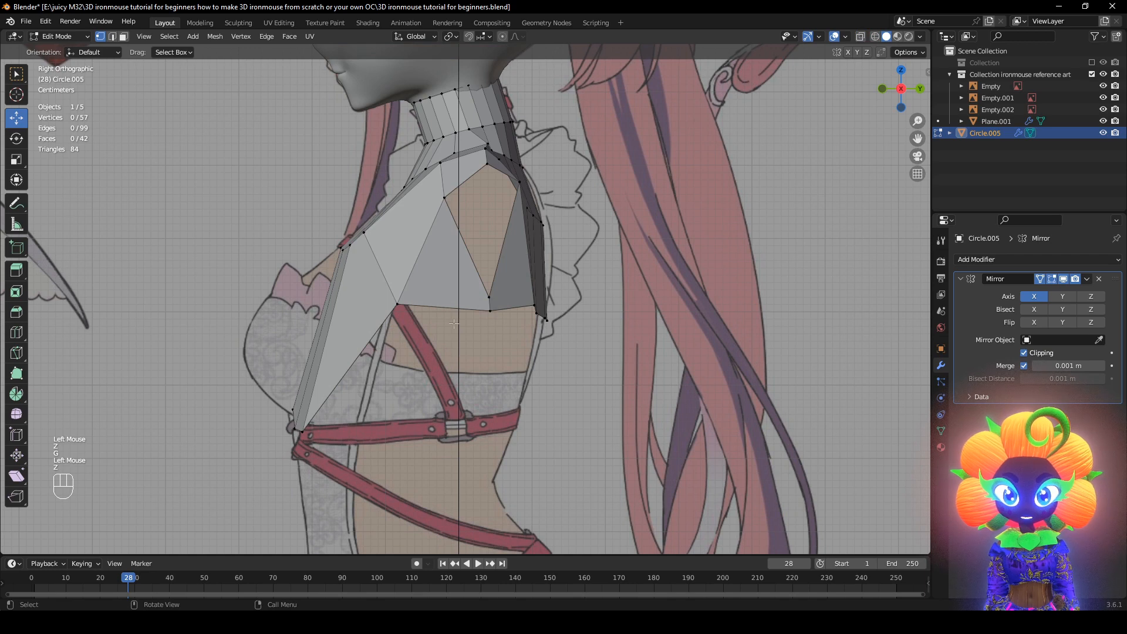
click(413, 316)
key(g)
click(418, 321)
click(482, 320)
key(g)
click(474, 324)
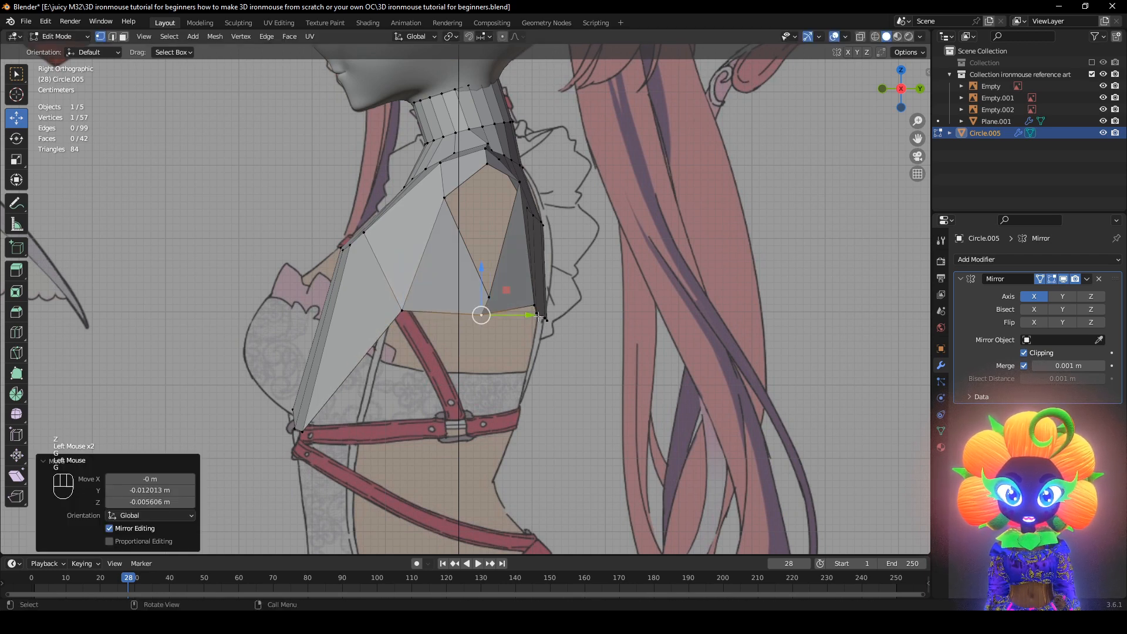
click(522, 323)
key(g)
click(533, 314)
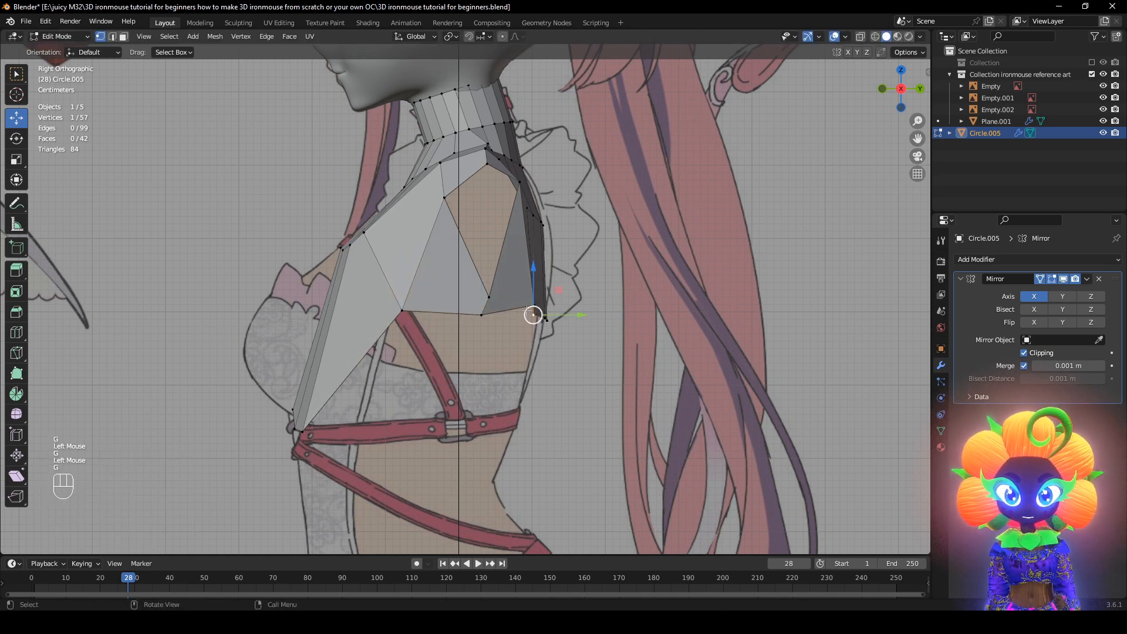
Fine-tune the lower back vertex in right view, and move the armhole's lowest vertex about 0.015 m inward in front view
click(532, 309)
key(g)
click(528, 314)
mouse_move(524, 314)
middle_down()
mouse_move(403, 360)
mouse_move(531, 378)
mouse_move(596, 354)
mouse_move(581, 334)
mouse_move(679, 327)
mouse_move(667, 322)
middle_up()
key(z)
click(462, 301)
click(592, 316)
drag(640, 315, 643, 295)
click(614, 297)
In back view, move the side's bottom vertices outward and the three outer armhole vertices about 0.016 m outward
mouse_move(640, 296)
middle_down()
mouse_move(393, 305)
mouse_move(479, 354)
mouse_move(586, 380)
middle_up()
key(z)
click(699, 310)
key(z)
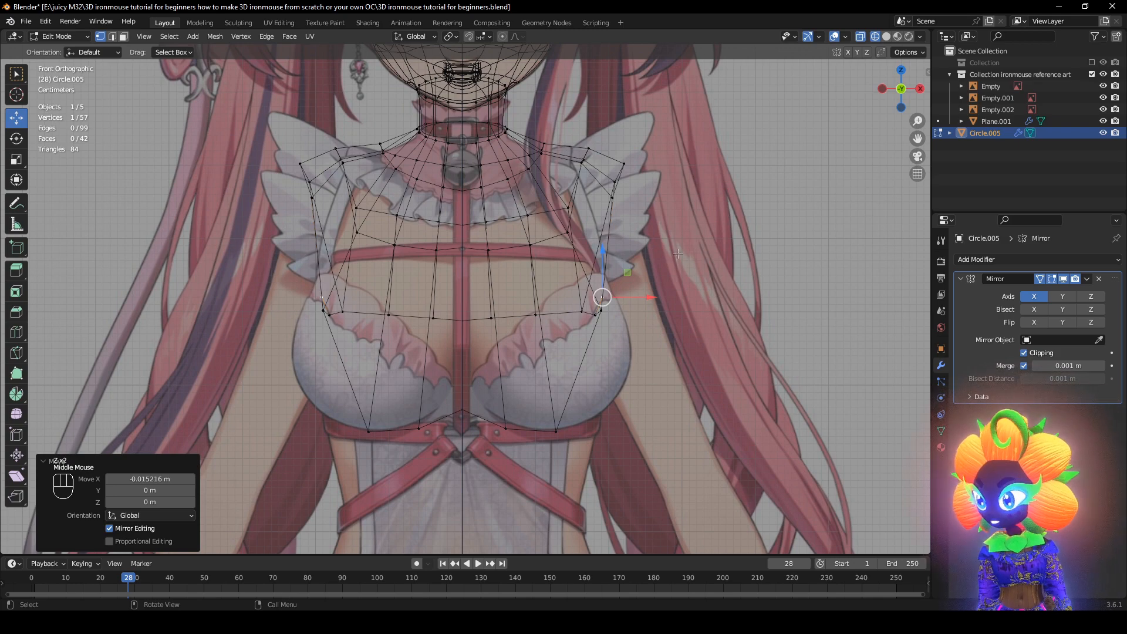
alt+middle_drag(699, 310, 485, 344)
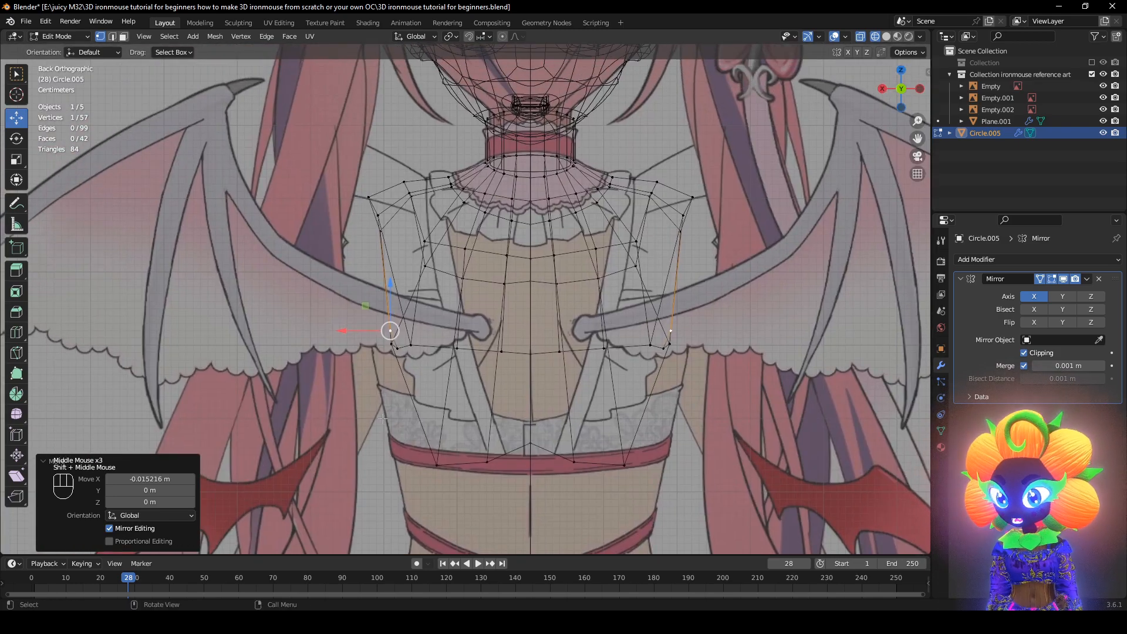
alt+middle_drag(383, 418, 446, 466)
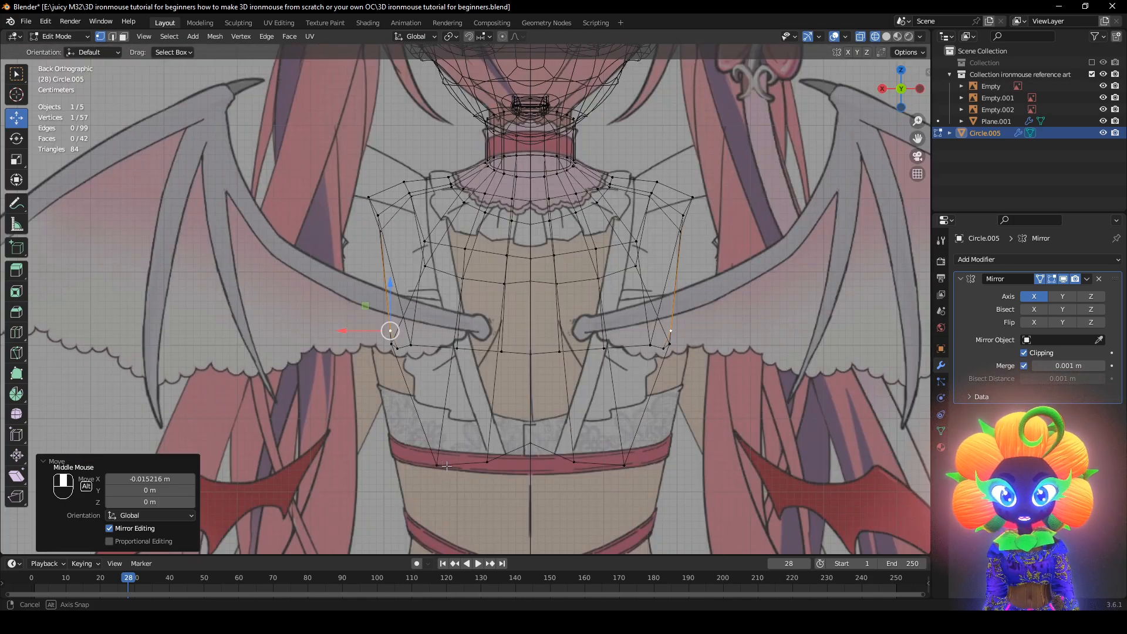
drag(404, 352, 403, 353)
key(g)
click(402, 359)
drag(379, 231, 379, 231)
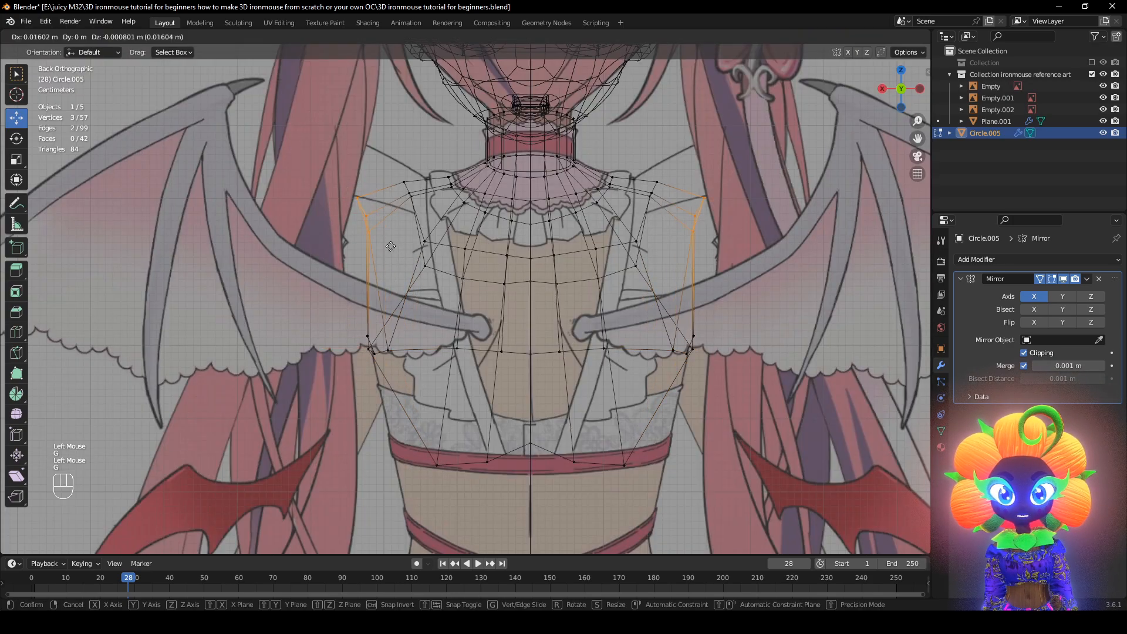
key(g)
click(388, 247)
Move the outer front bottom vertex about 0.07 m outward and 0.003 m up, and adjust it slightly backward in right view
key(alt+z)
mouse_move(467, 530)
alt+middle_down()
mouse_move(426, 496)
mouse_move(715, 475)
mouse_move(528, 464)
alt+middle_up()
click(434, 472)
key(g)
click(767, 472)
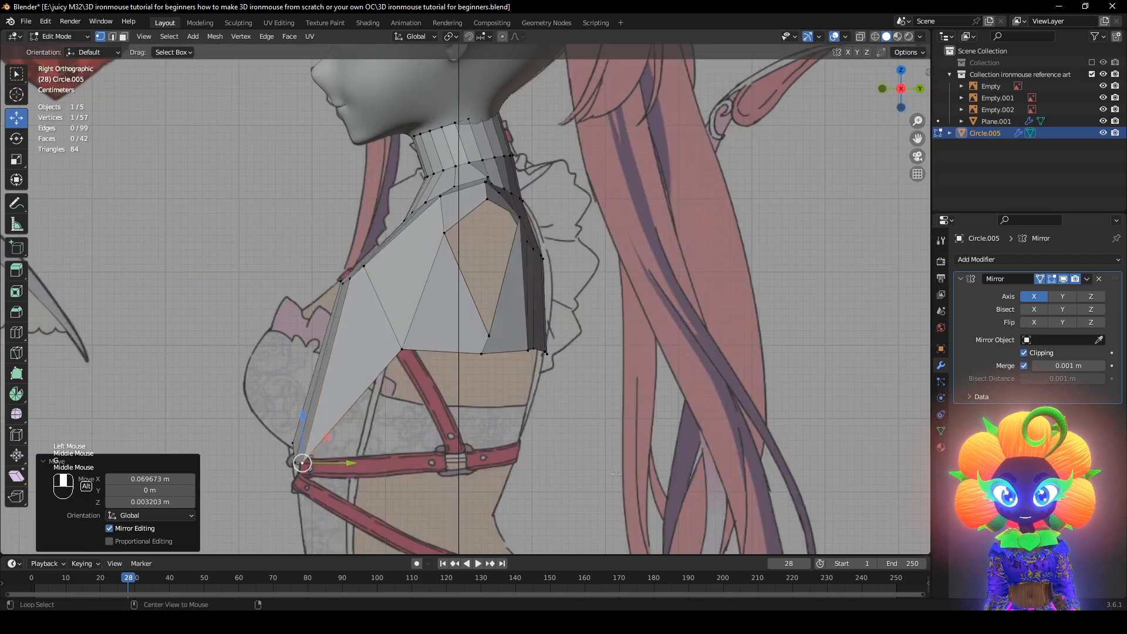
key(g)
click(377, 409)
Nudge the lower side vertex, and move the armhole's lowest vertex about 0.007 m inward and 0.005 m up in front view
mouse_move(377, 409)
middle_down()
mouse_move(443, 381)
mouse_move(551, 395)
mouse_move(458, 371)
mouse_move(707, 392)
middle_up()
click(432, 378)
key(g)
click(439, 388)
key(z)
click(575, 338)
key(g)
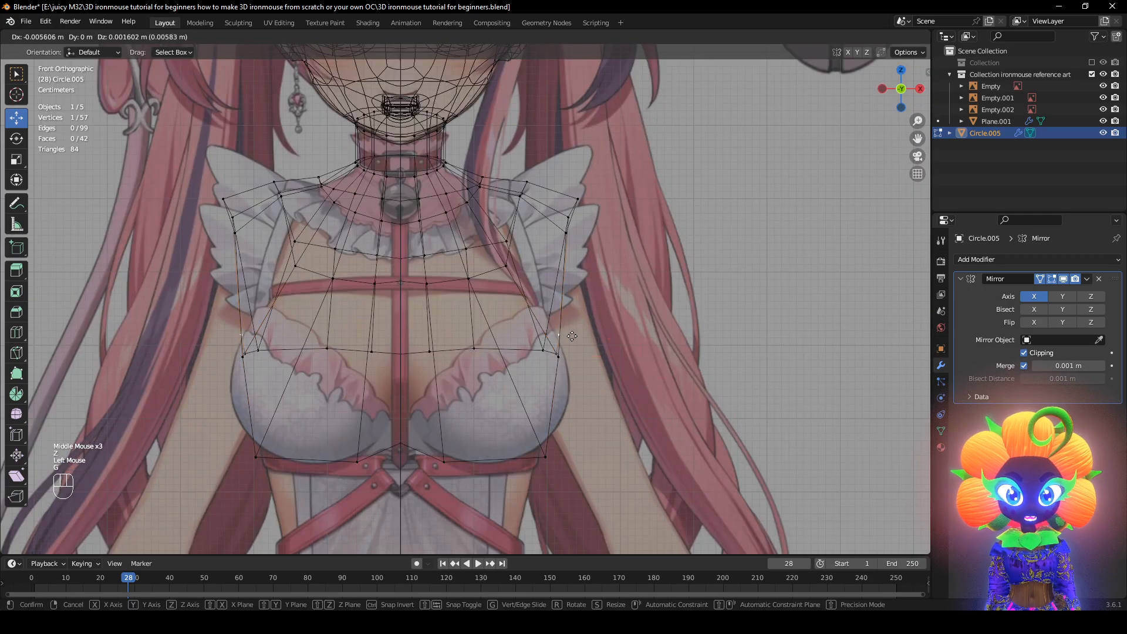
click(573, 336)
key(z)
middle_drag(570, 340, 561, 384)
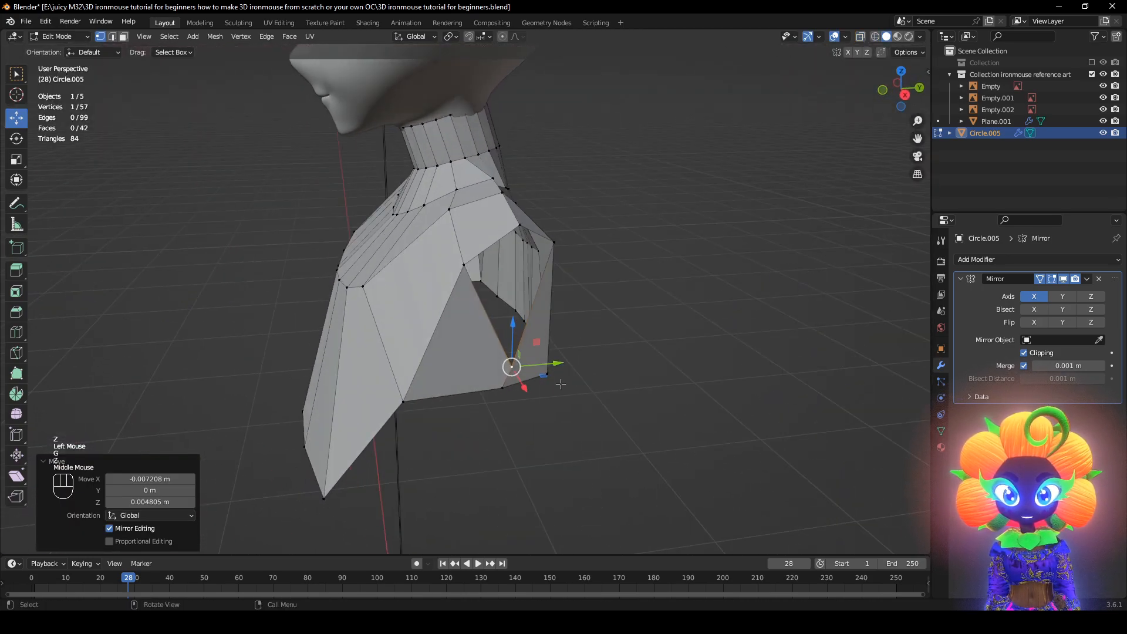
In right view, move the side's bottom vertex about 0.02 m back and 0.023 m down
alt+click(439, 400)
shift+middle_drag(617, 418, 608, 250)
scroll(609, 253, down, 1)
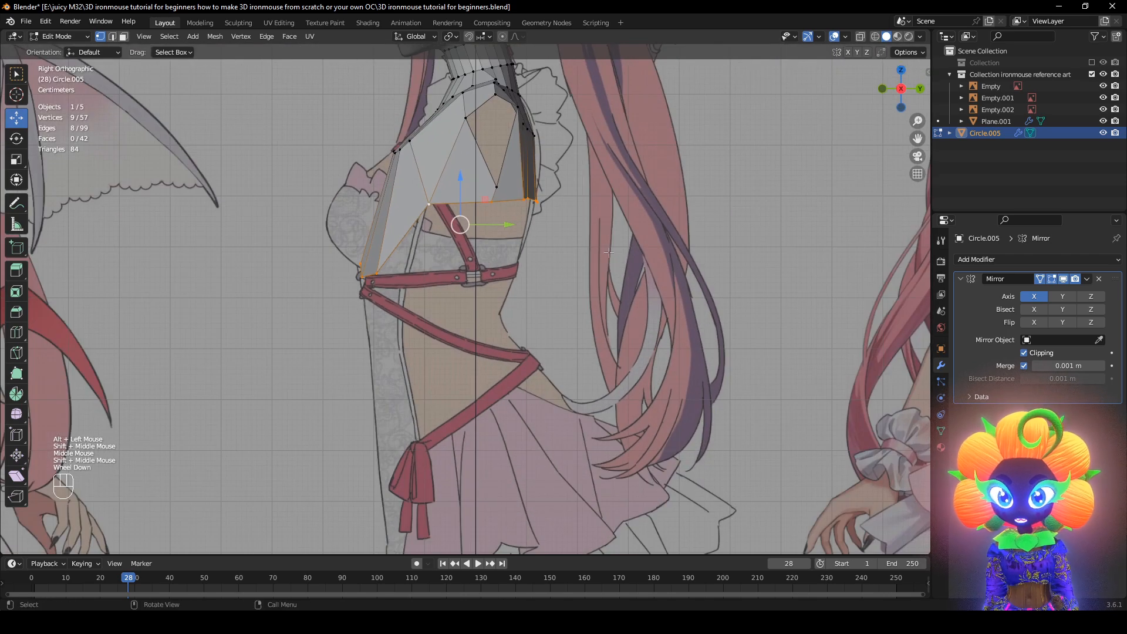
click(431, 225)
key(g)
click(436, 246)
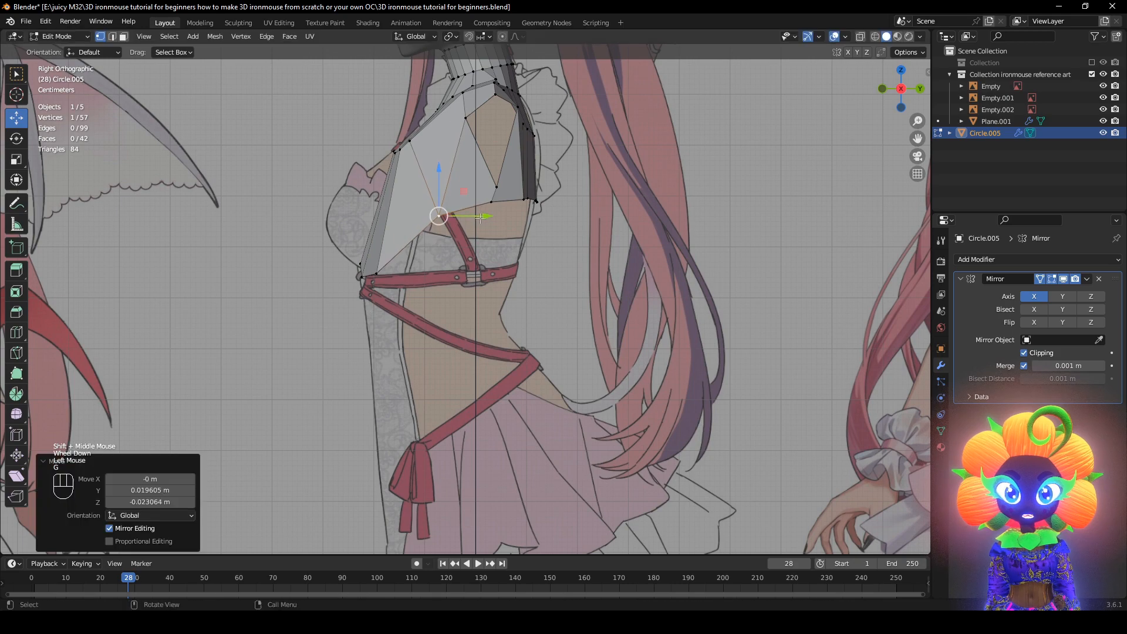
Extrude the torso's bottom edge loop about 0.241 m straight down and flatten the new loop with a Z scale of 0
alt+click(481, 216)
key(e)
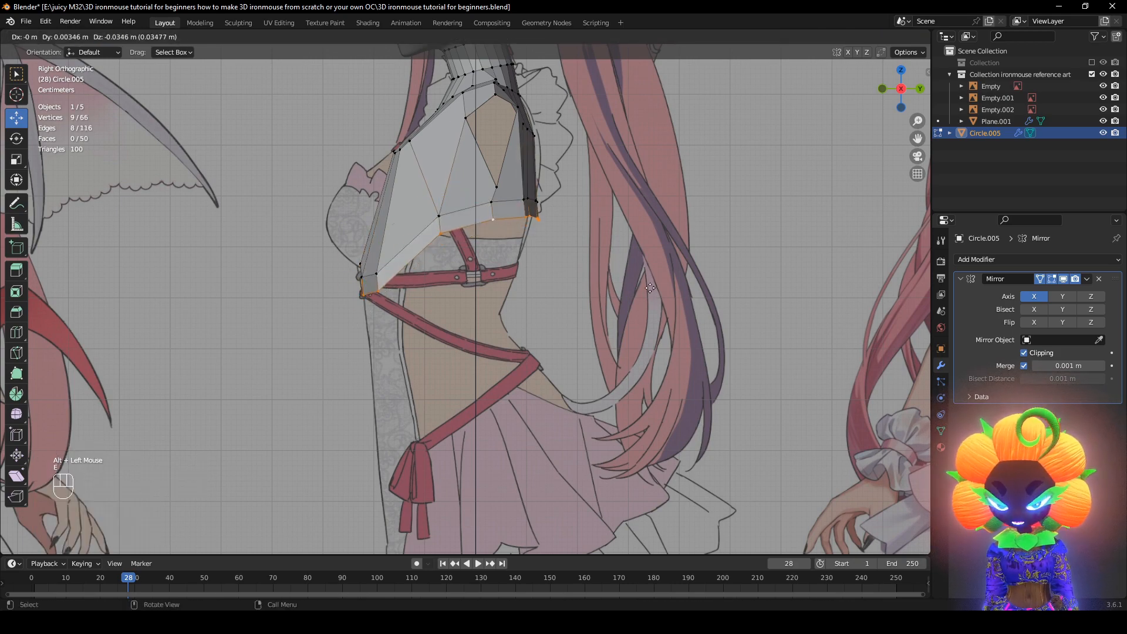
click(410, 355)
key(alt+z)
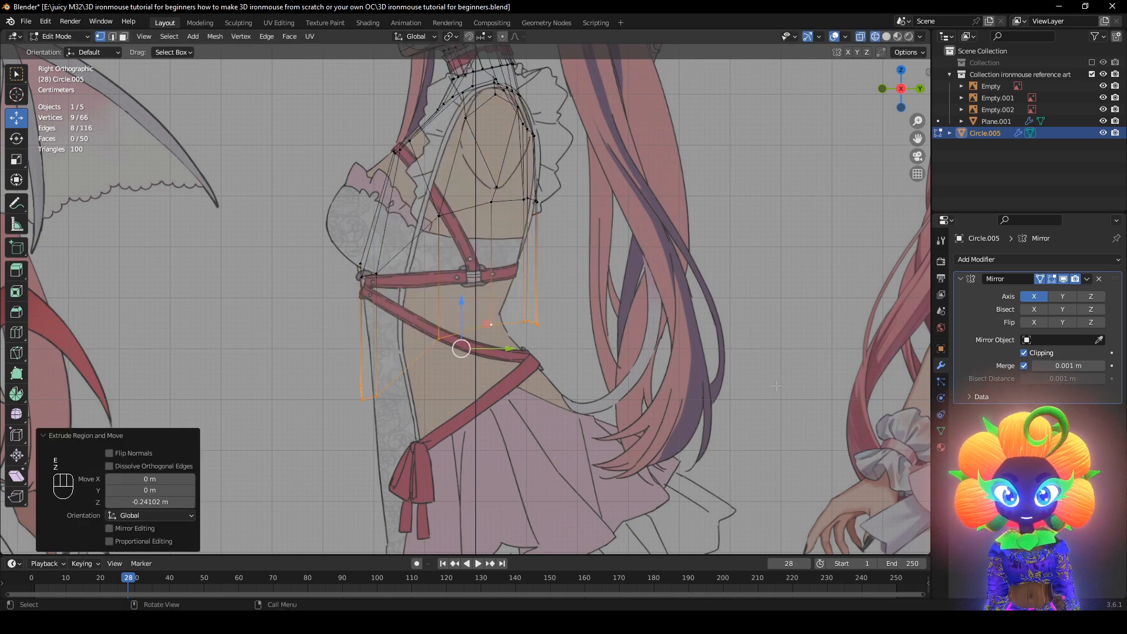
key(s)
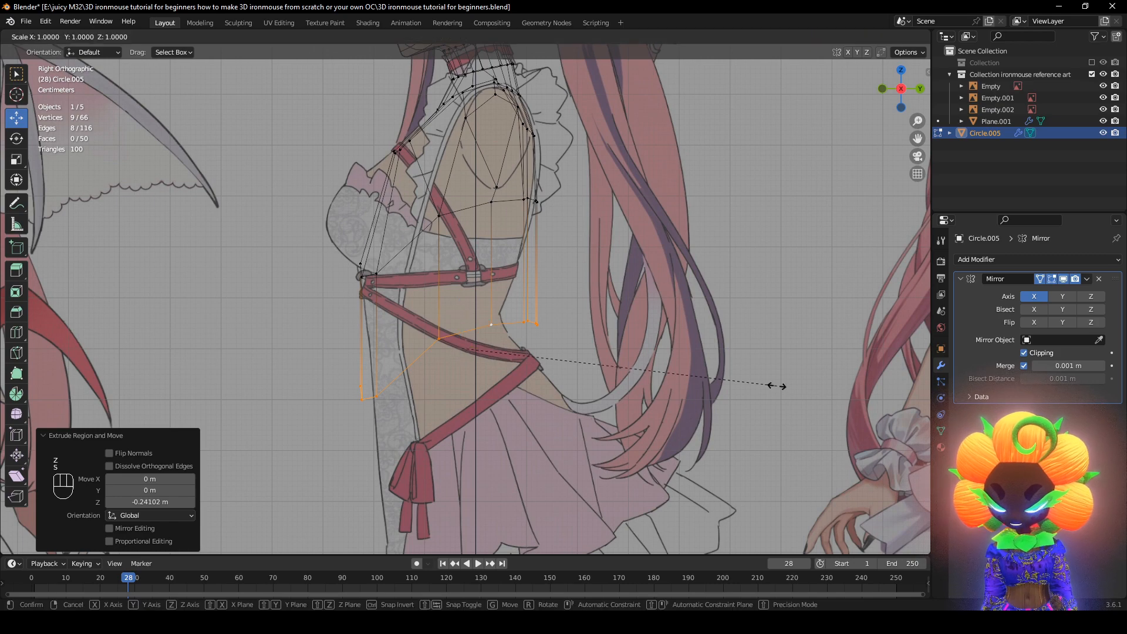
key(z)
key(Return)
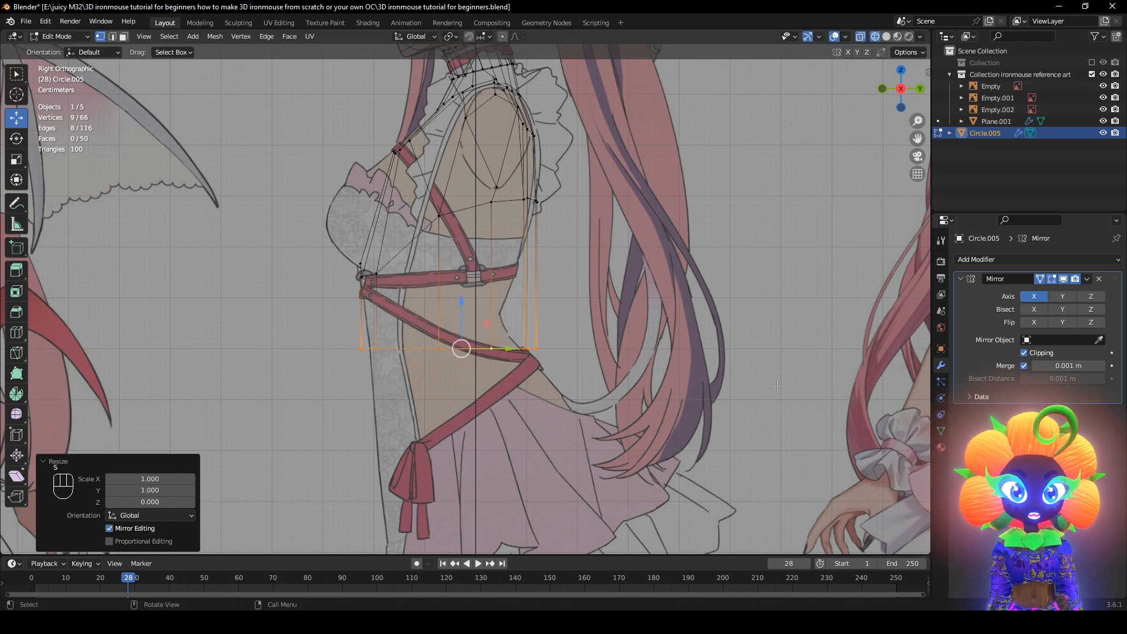
Shape the extruded bottom loop into a regular circle with LoopTools Circle
middle_drag(782, 396, 722, 358)
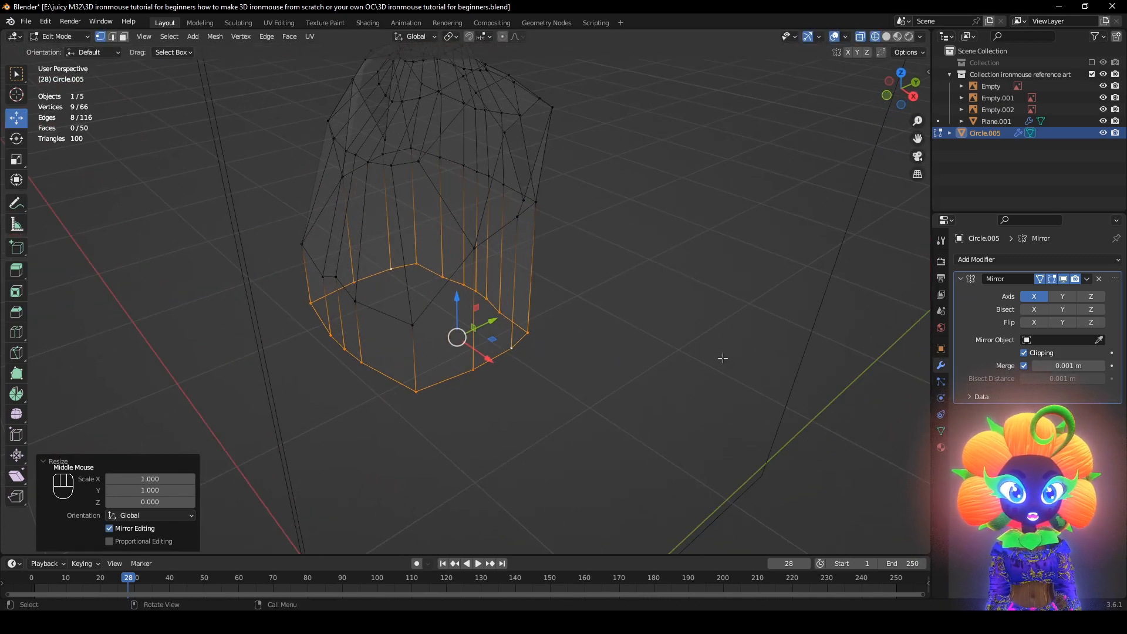
right_click(723, 358)
mouse_move(732, 314)
click(770, 324)
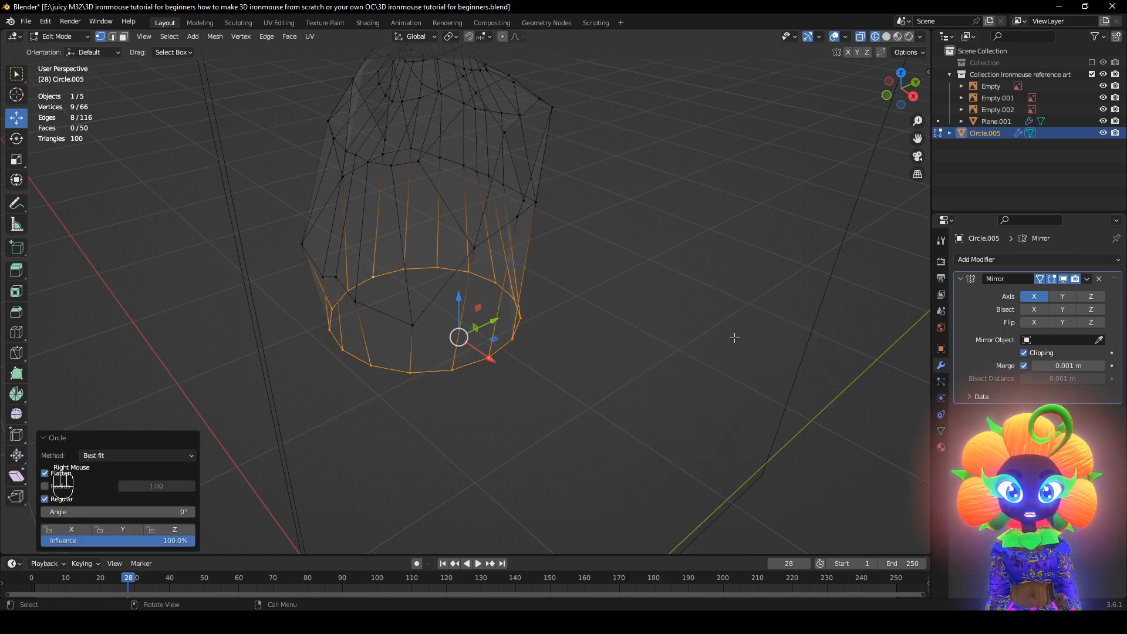
Look up the LoopTools add-on in the preferences by searching for "loo", and close the preferences
right_click(527, 311)
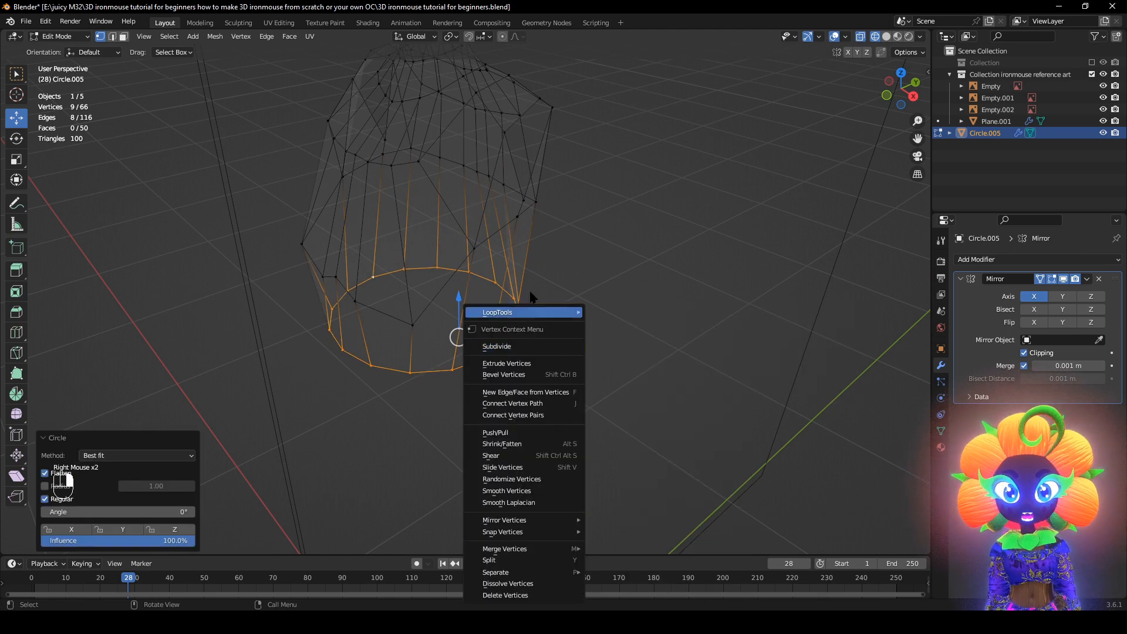
click(45, 21)
click(65, 190)
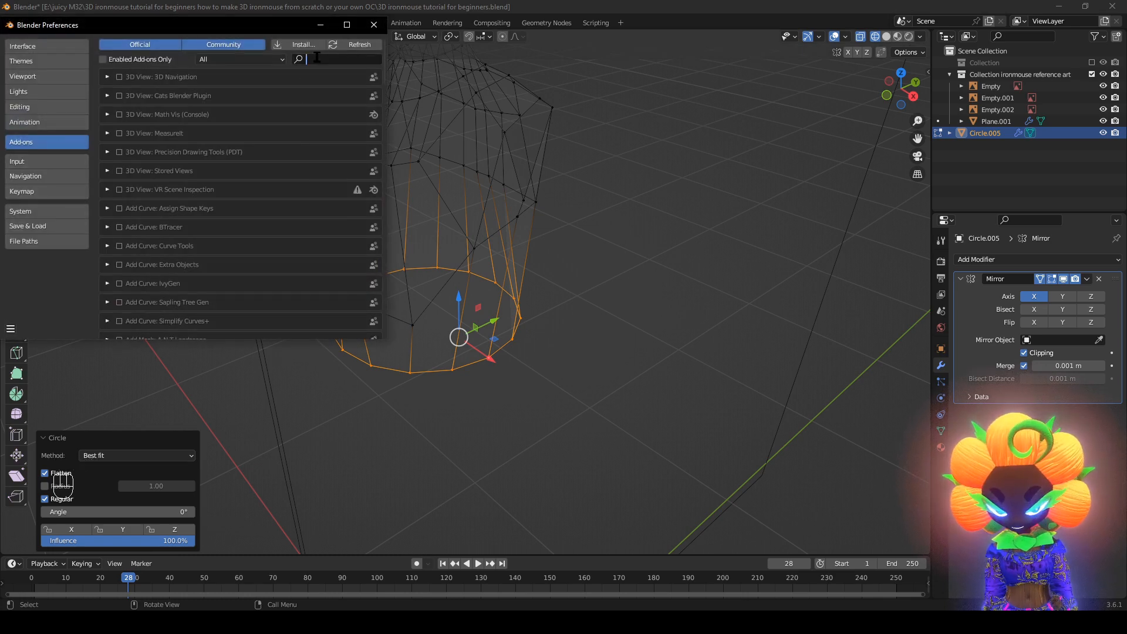
text(loo)
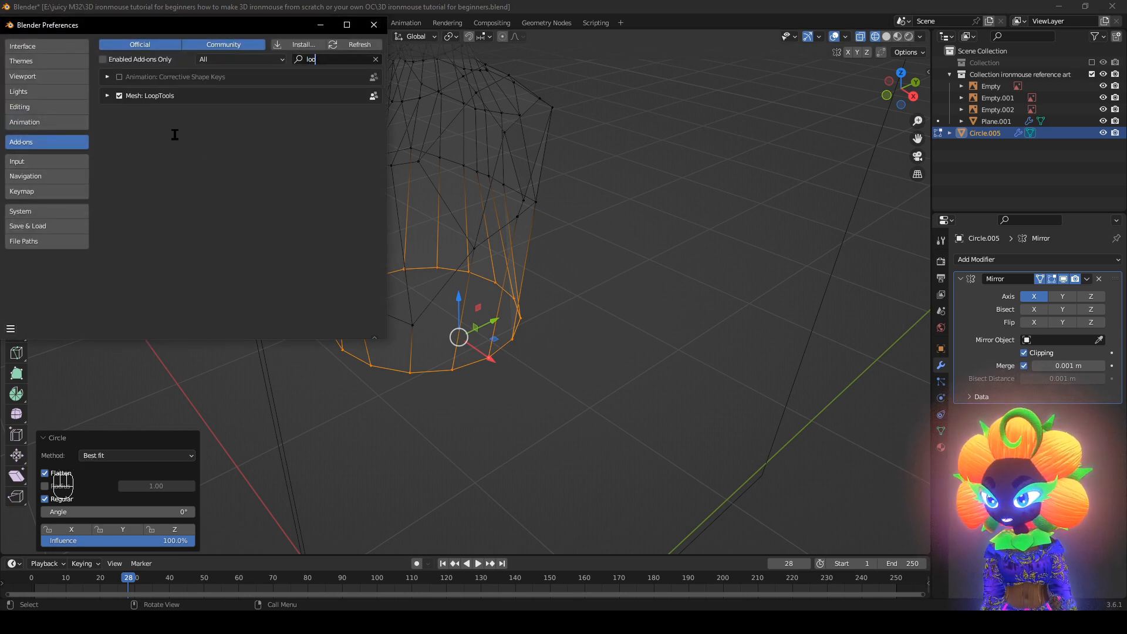
key(Escape)
click(372, 27)
In right view, tilt the waist loop about 15° and move it about 0.047 m forward and 0.007 m up
key(KP_3)
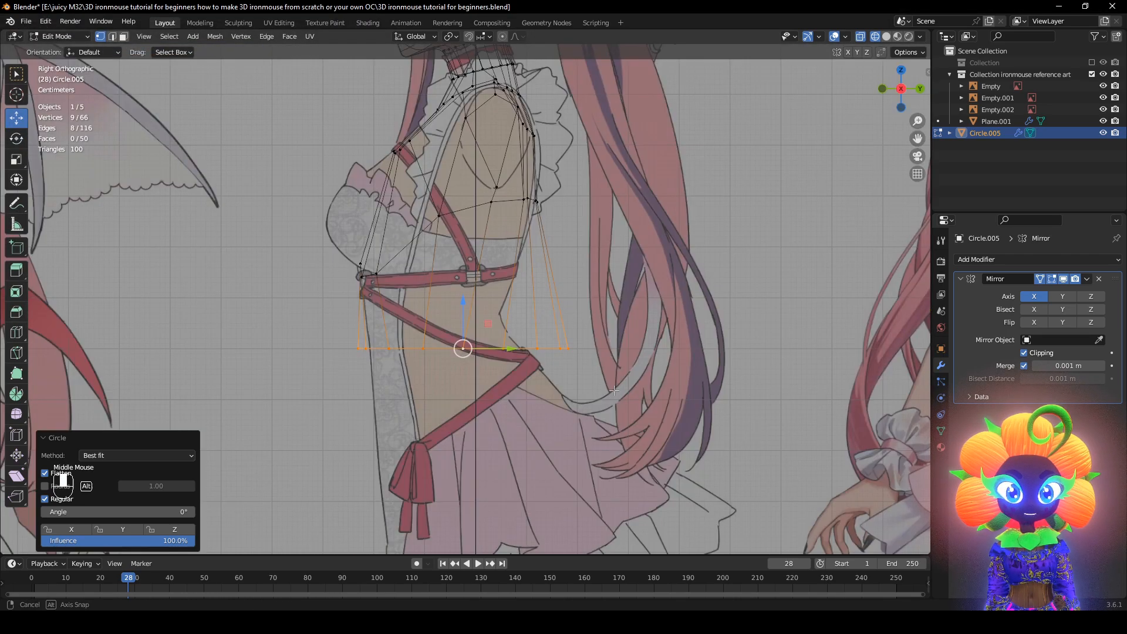
scroll(656, 429, up, 3)
key(r)
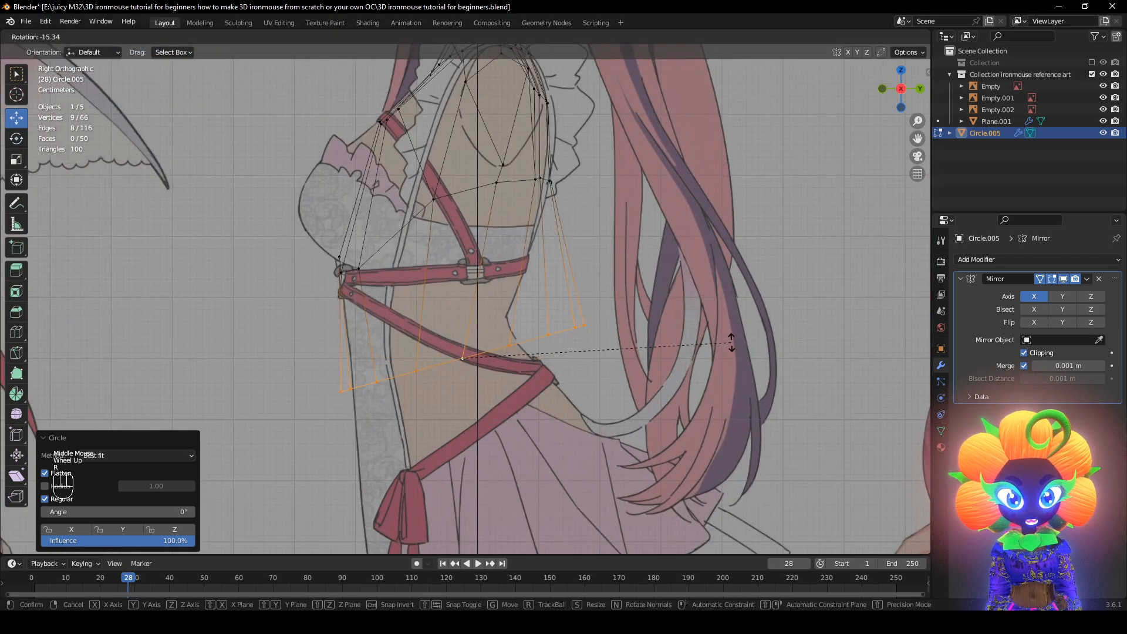
click(731, 343)
key(g)
click(703, 338)
Scale the waist loop to about 0.63 along Y, and fine-tune its tilt, position and depth to the side outline, ending with a 0.987 Y scale
key(s)
key(y)
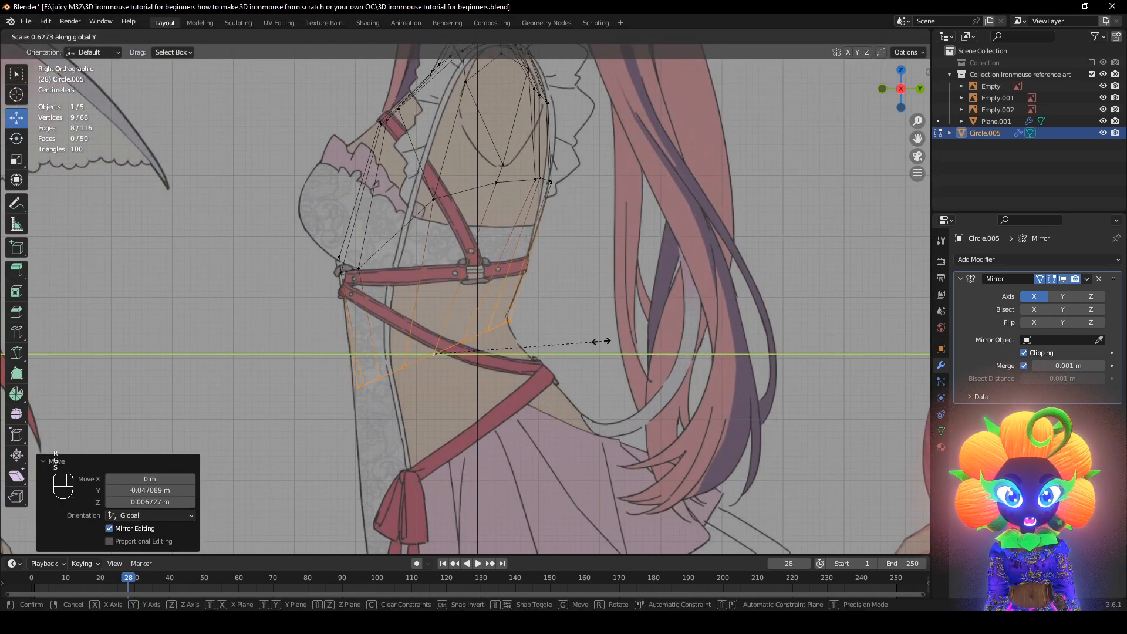
click(606, 342)
key(r)
click(611, 352)
key(g)
click(610, 349)
key(s)
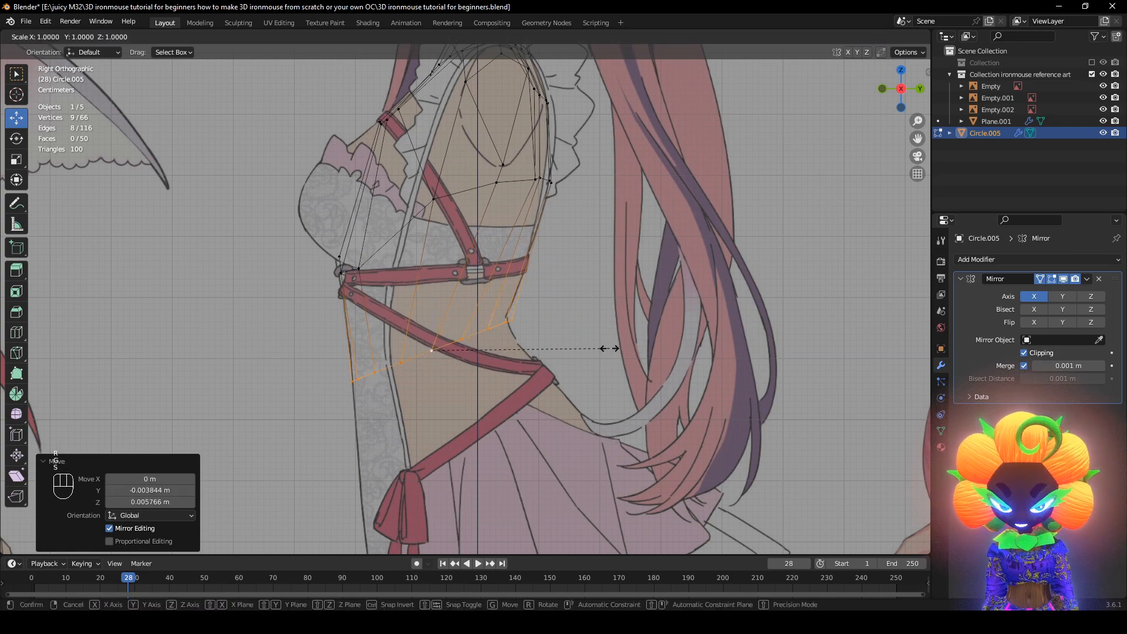
key(y)
click(607, 349)
middle_drag(607, 349, 727, 333)
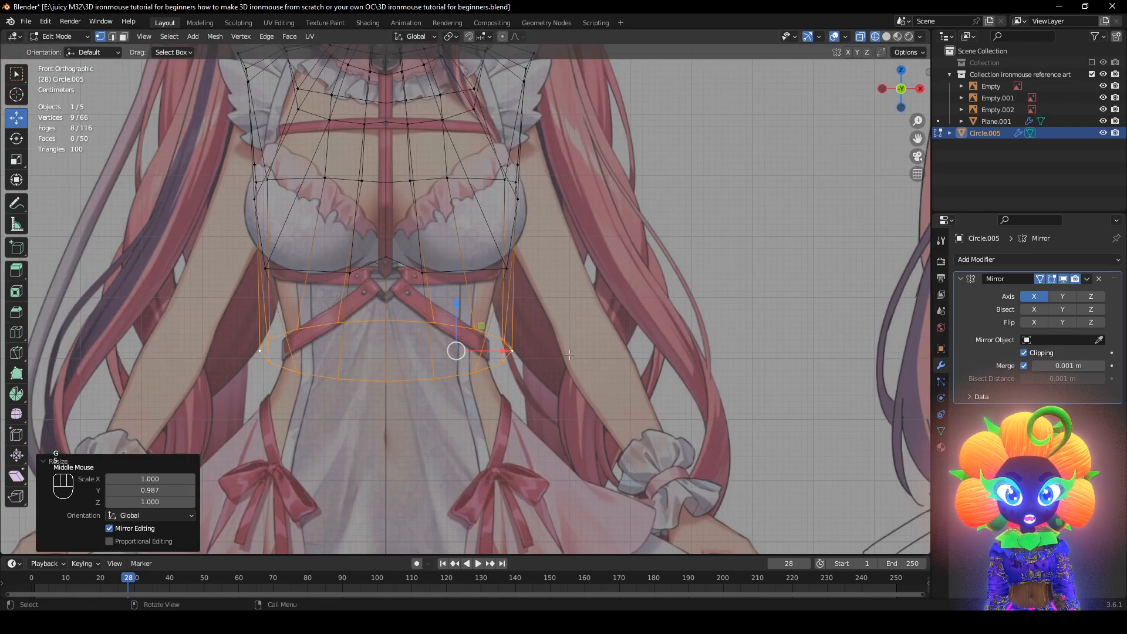
key(alt+s)
click(589, 372)
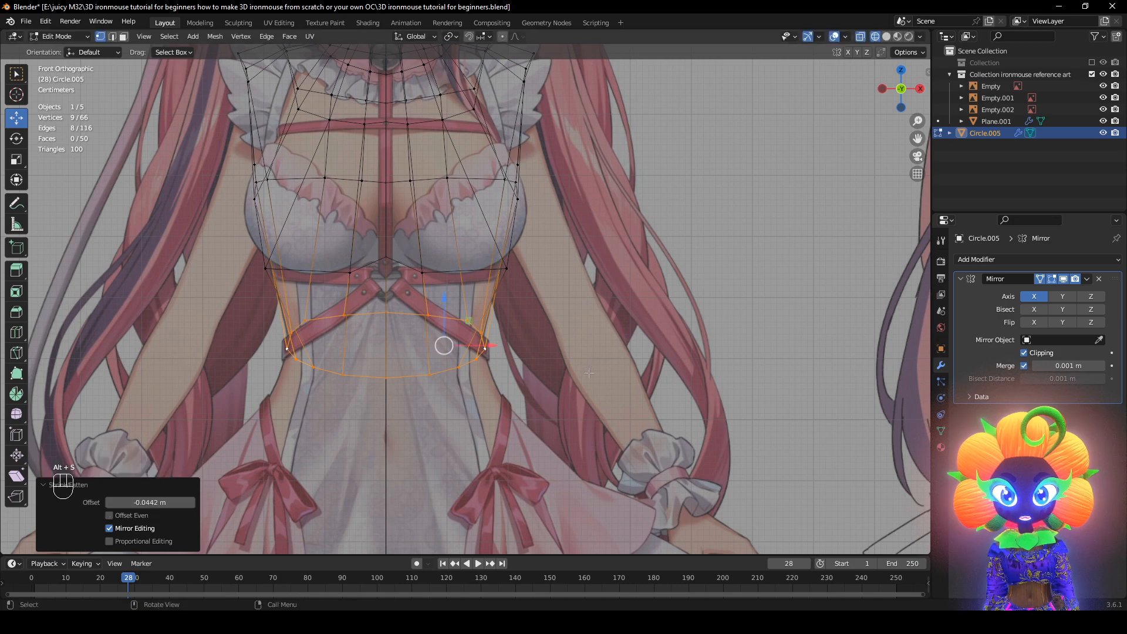
middle_drag(616, 368, 581, 411)
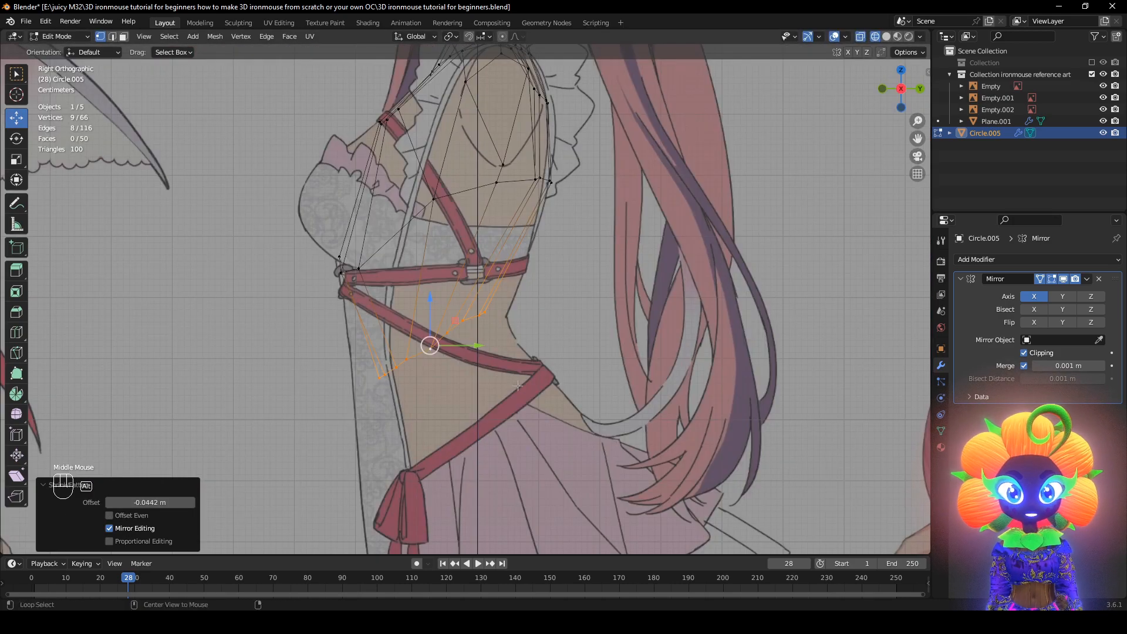
key(r)
click(578, 451)
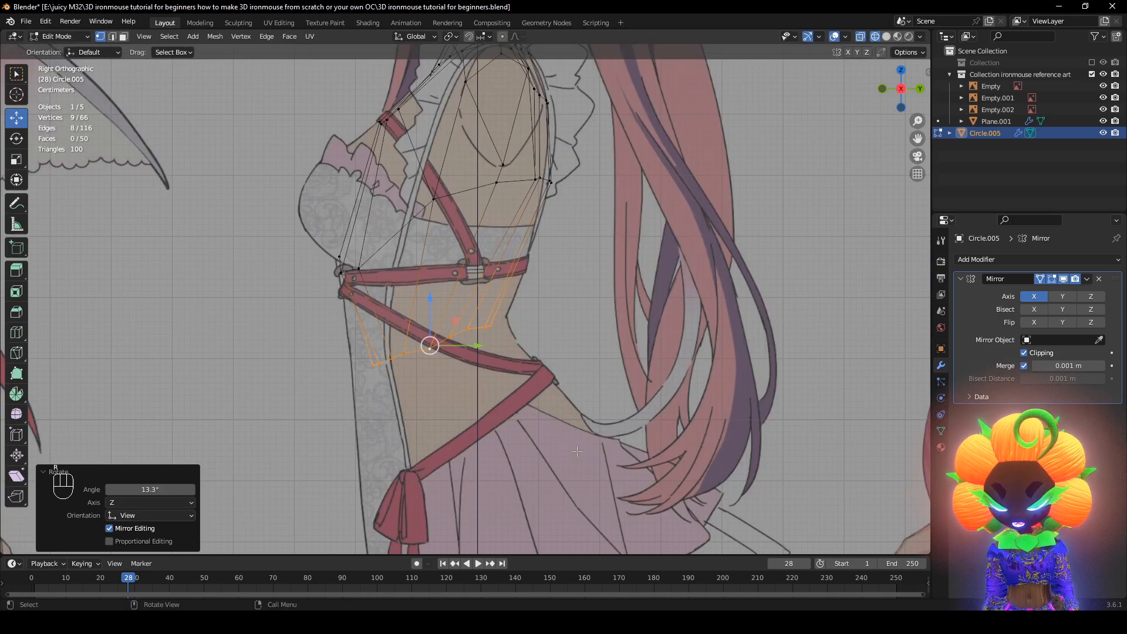
key(ctrl+z)
key(ctrl+z)
In front view, move the waist loop about 0.039 m inward along X to narrow the waist
middle_drag(606, 438, 699, 411)
alt+middle_drag(599, 397, 732, 389)
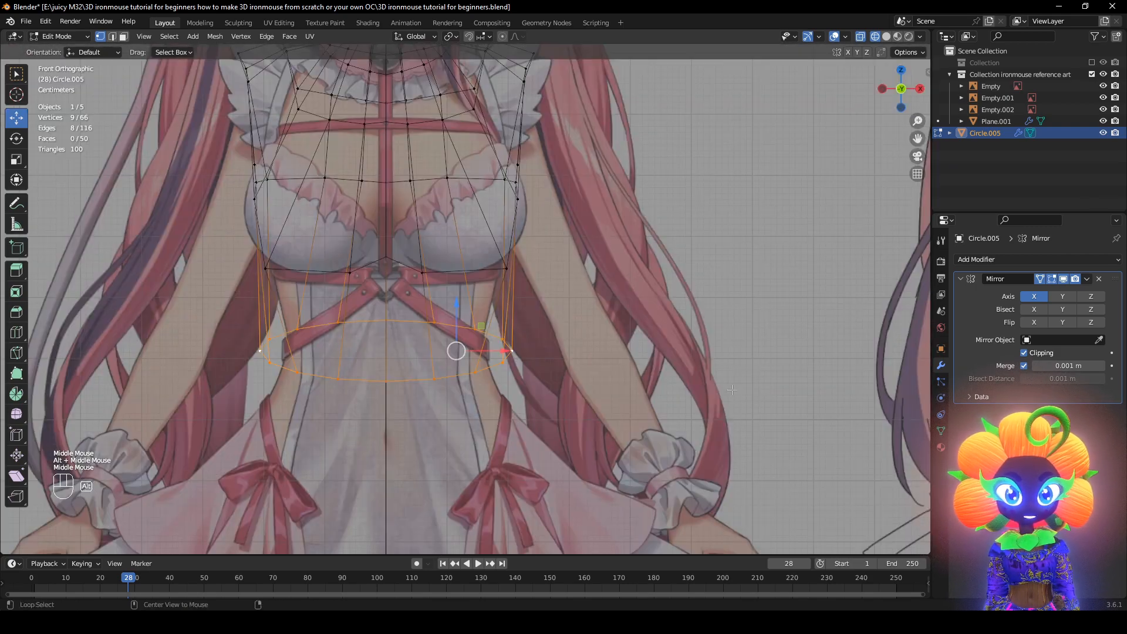
drag(512, 354, 484, 352)
In right view, extrude the waist loop about 0.176 m down and 0.062 m back to the hips
mouse_move(485, 353)
middle_down()
mouse_move(564, 395)
mouse_move(642, 348)
mouse_move(564, 335)
mouse_move(502, 364)
middle_up()
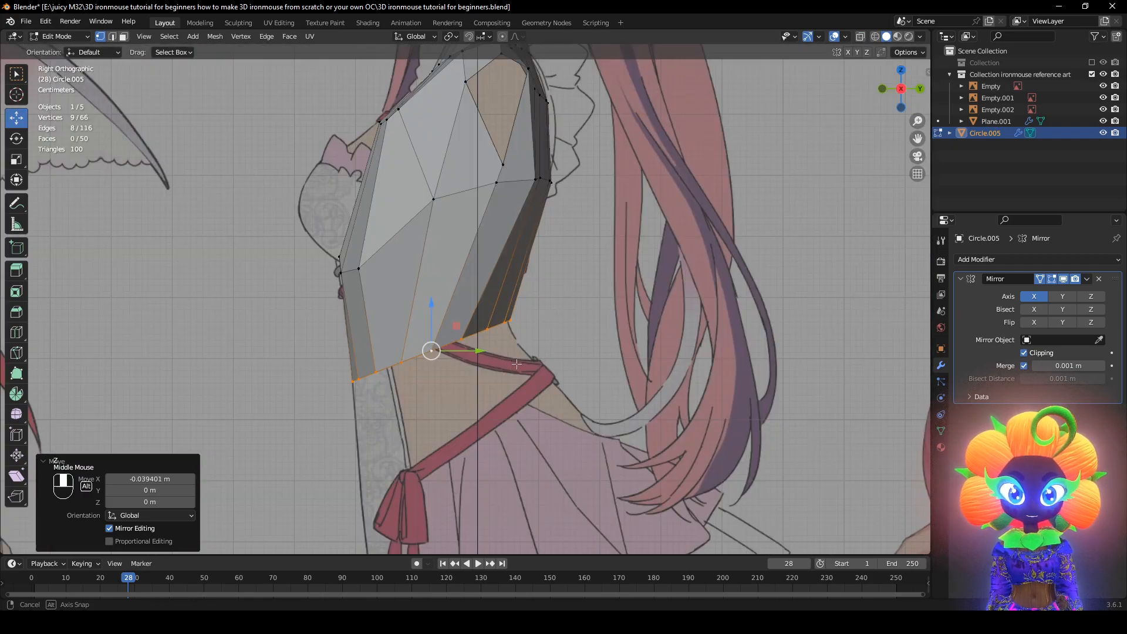
key(z)
shift+scroll(456, 424, down, 1)
shift+middle_drag(457, 424, 460, 301)
scroll(459, 301, down, 2)
scroll(459, 301, up, 2)
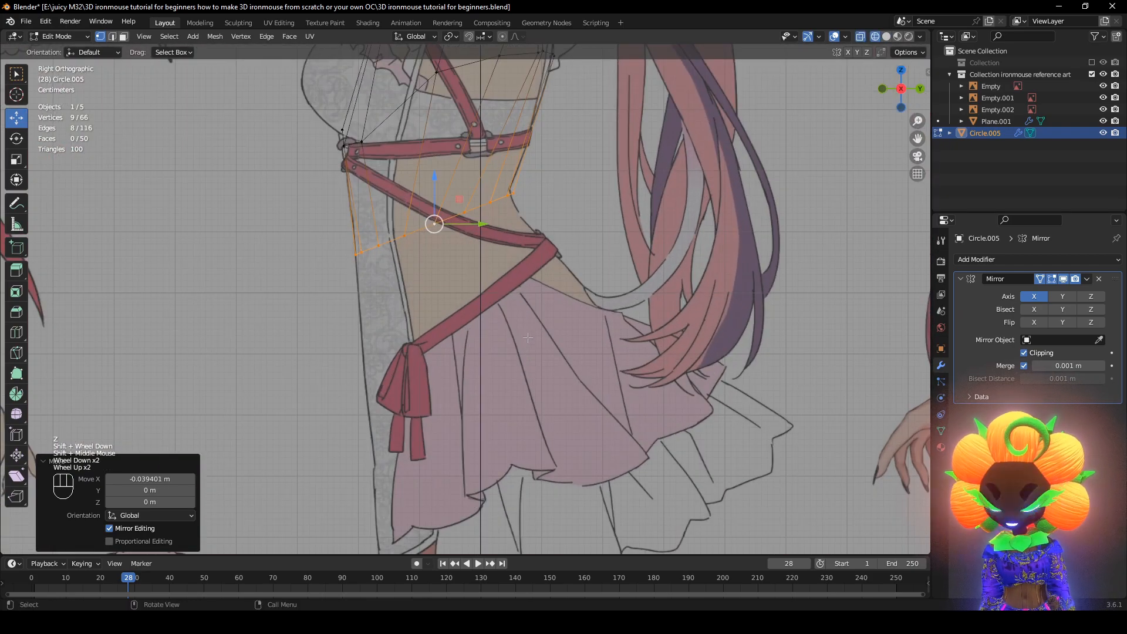
key(r)
key(Escape)
key(e)
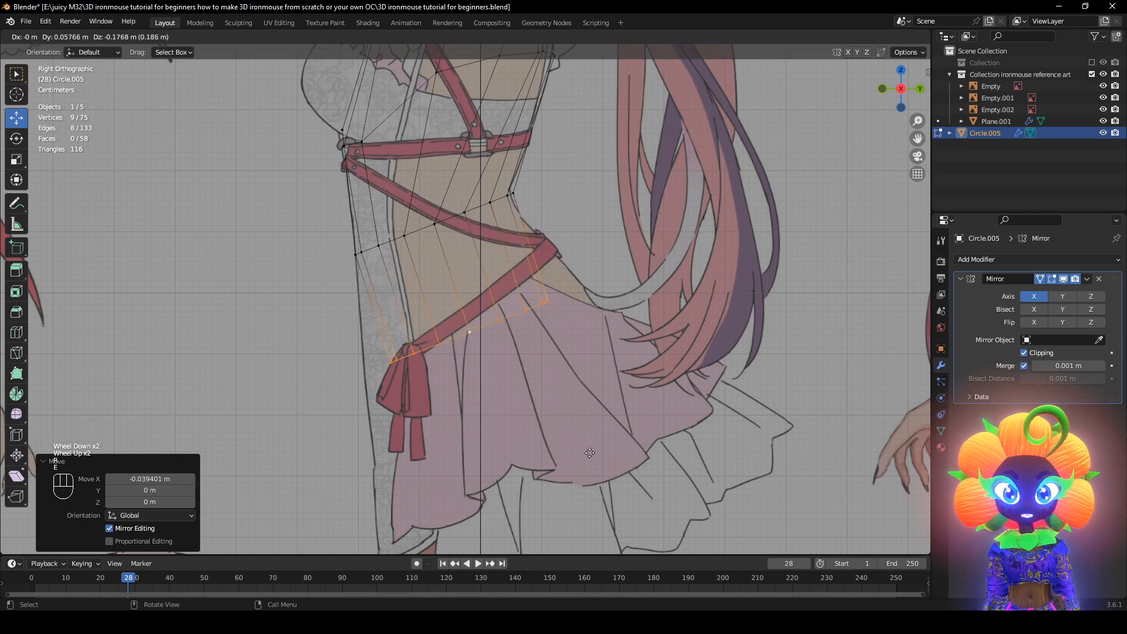
click(591, 451)
key(s)
right_click(645, 477)
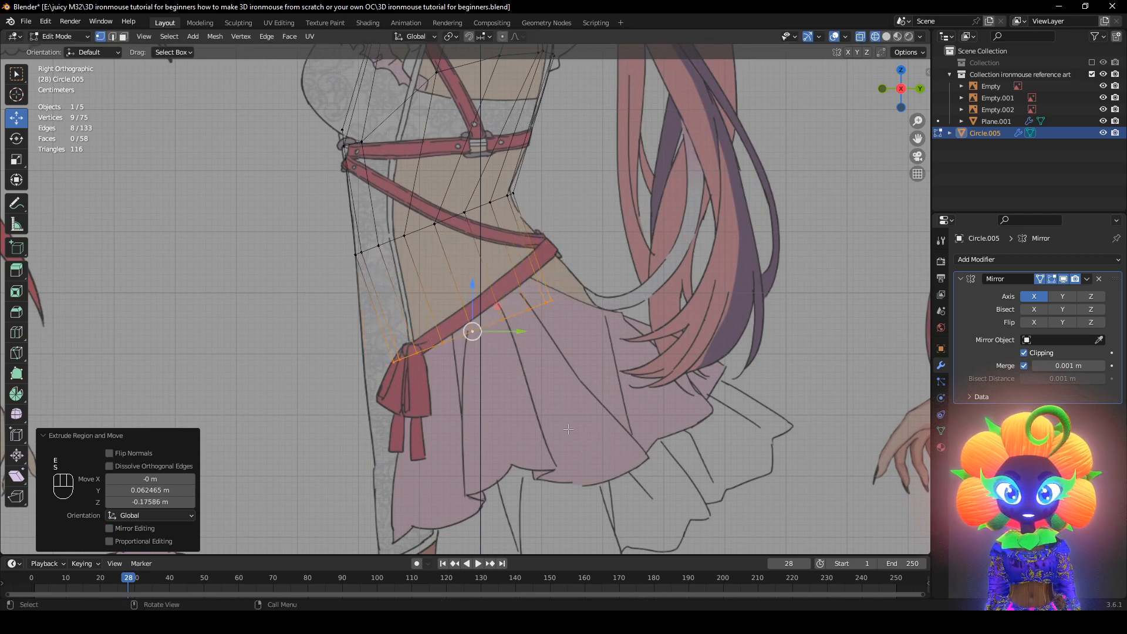
In front view, widen the hip loop with Shrink/Fatten by about 0.071 m
middle_drag(645, 474, 744, 414)
key(alt+s)
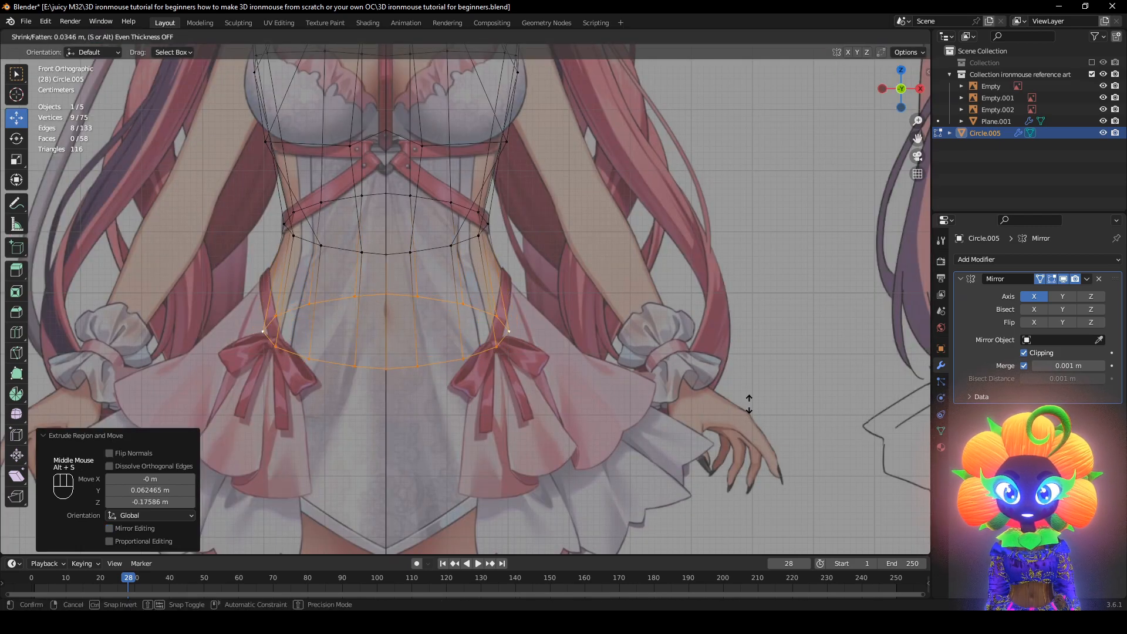
click(774, 392)
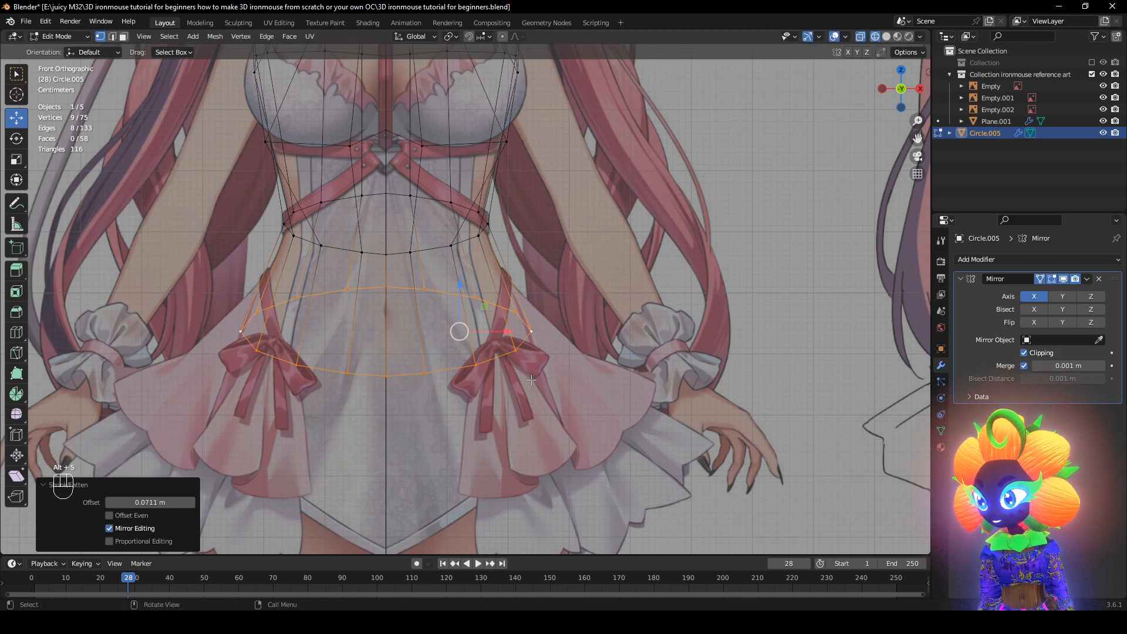
scroll(568, 460, down, 1)
shift+middle_drag(568, 462, 583, 413)
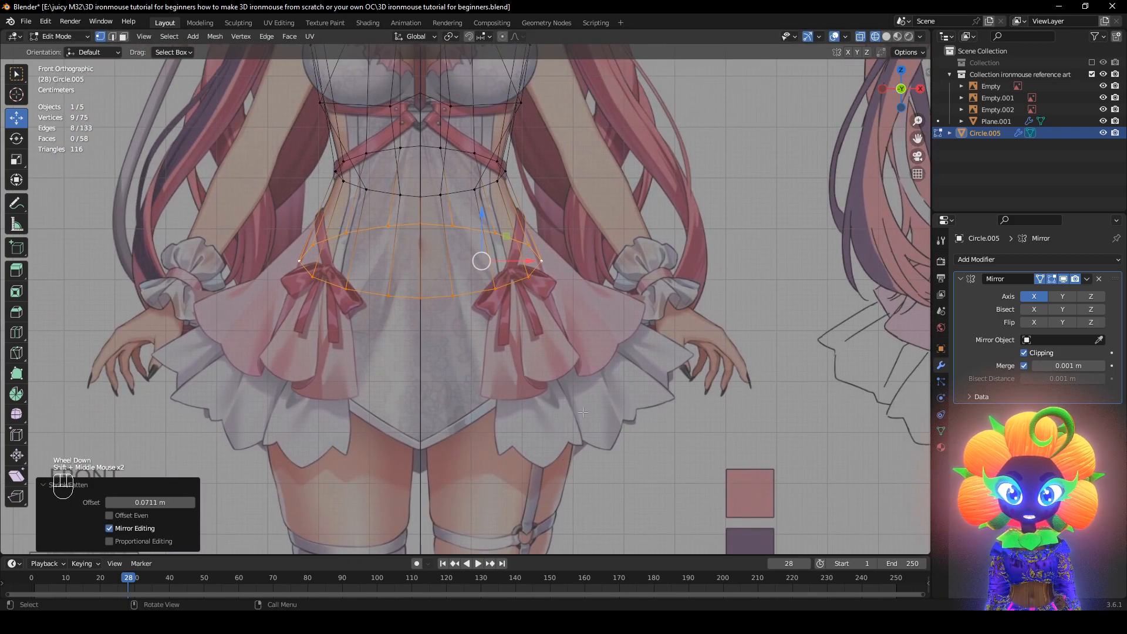
middle_drag(555, 309, 442, 319)
middle_drag(551, 291, 437, 325)
scroll(464, 300, down, 2)
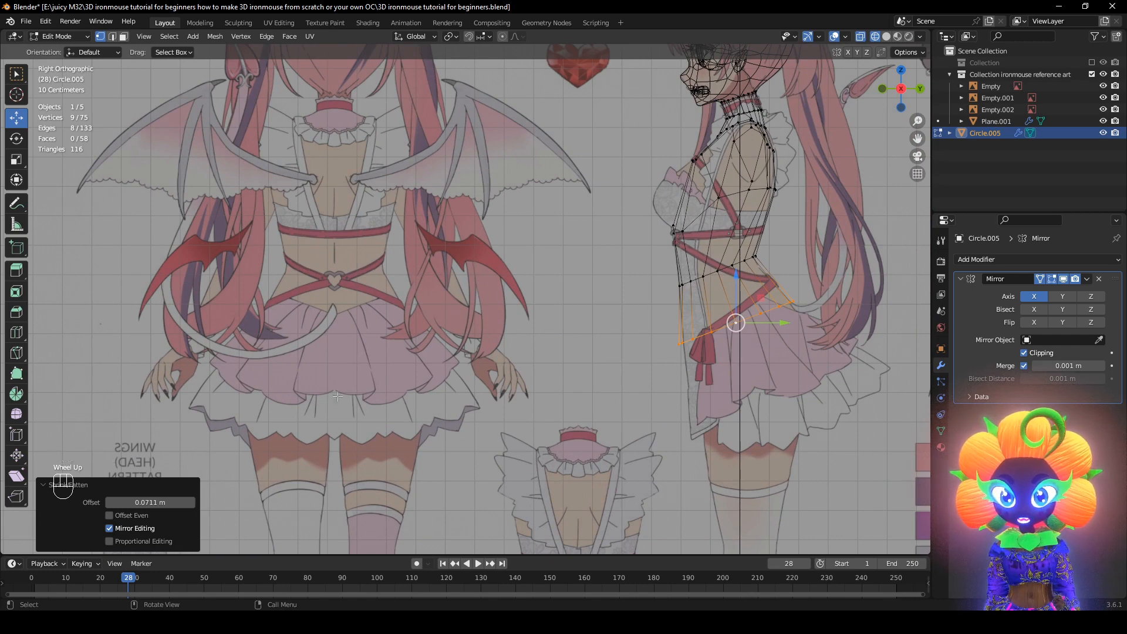
In right view, move the hip loop about 0.017 m back and 0.025 m down onto the side outline
shift+middle_drag(721, 367, 528, 352)
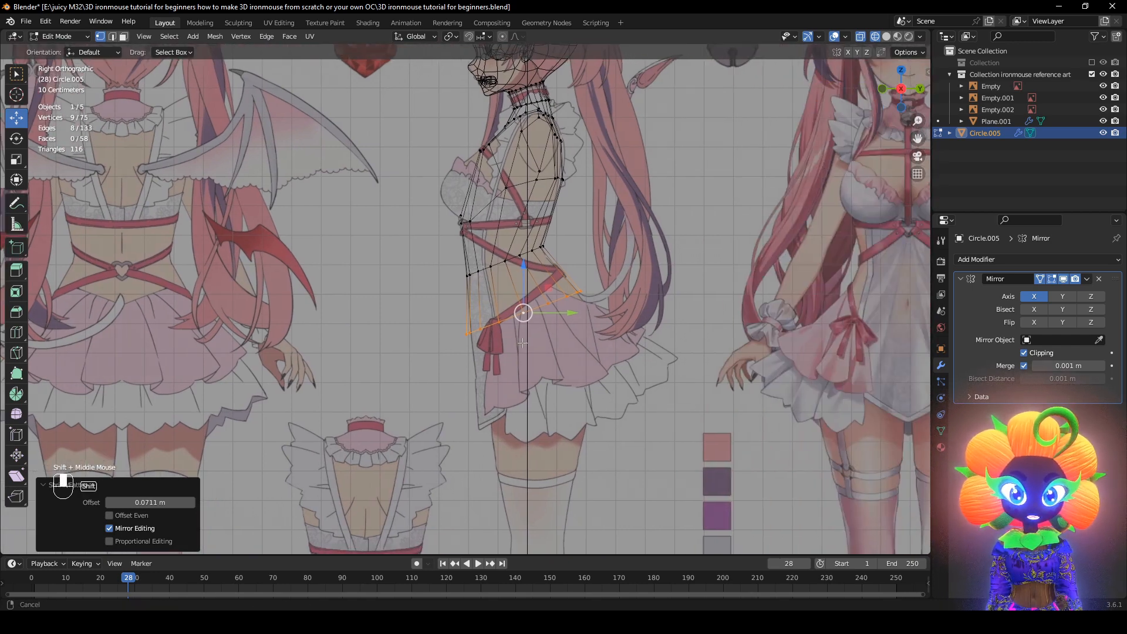
scroll(560, 349, up, 2)
key(g)
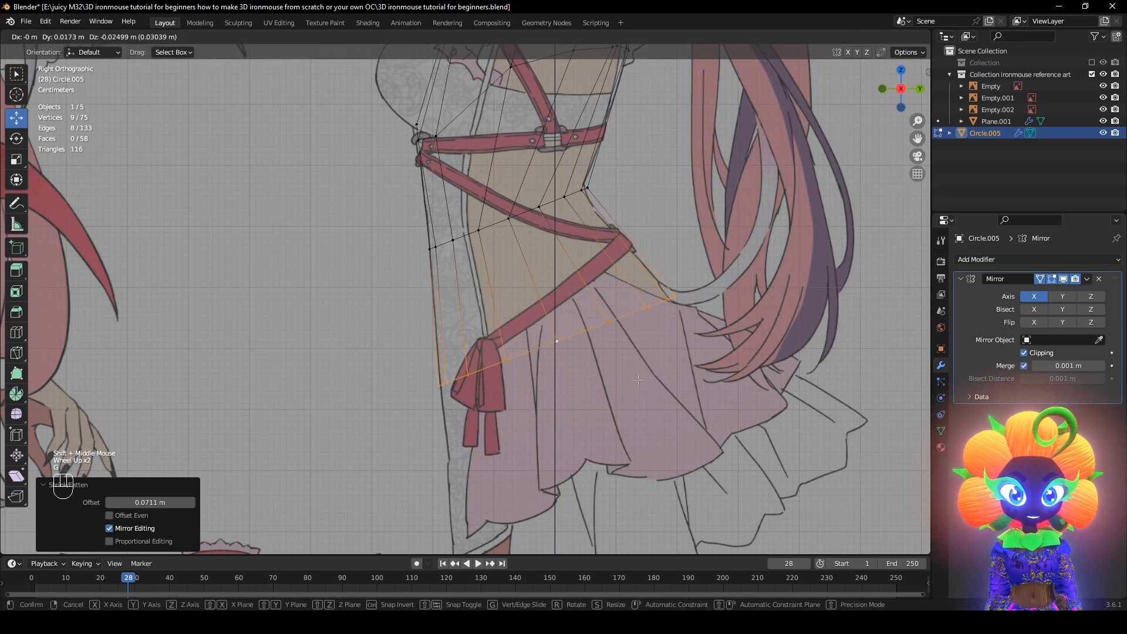
click(638, 381)
In solid shading, select the centre vertices at the front and back of the open hip loop and fill a face bridging them
key(z)
click(646, 395)
shift+middle_drag(605, 394, 587, 311)
middle_drag(587, 311, 543, 258)
click(458, 305)
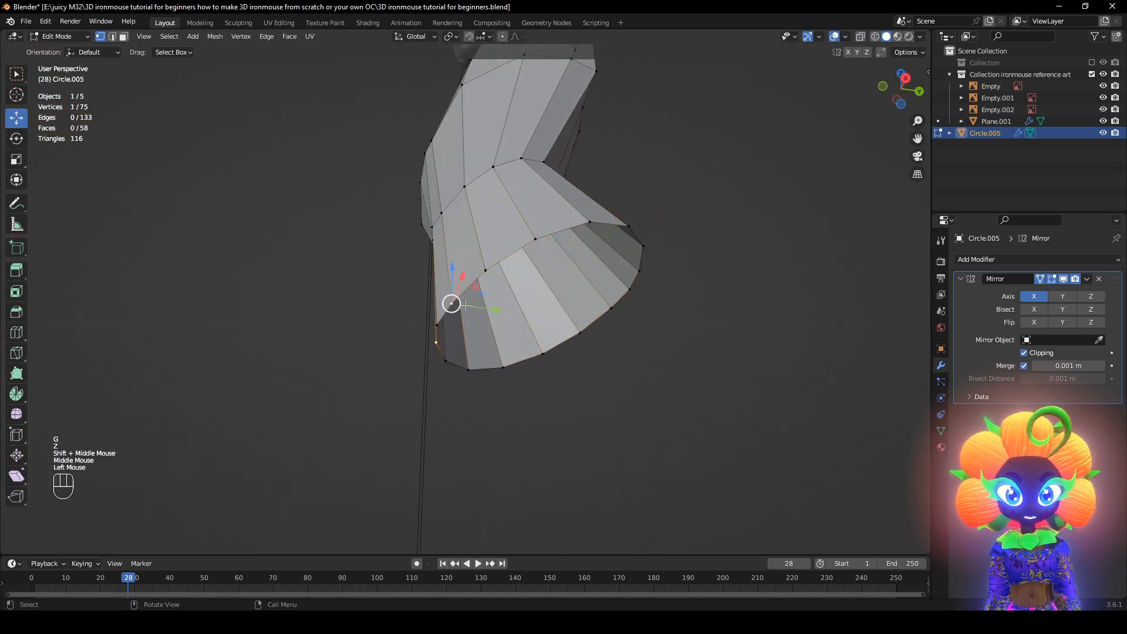
middle_drag(464, 304, 603, 371)
shift+click(410, 297)
middle_drag(415, 298, 449, 243)
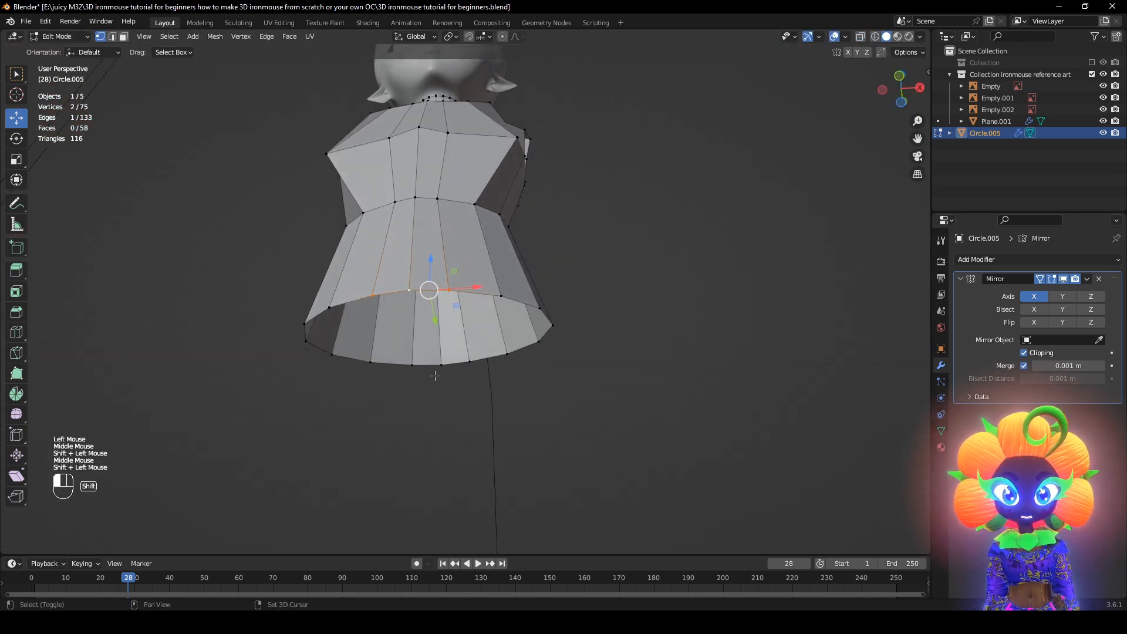
key(f)
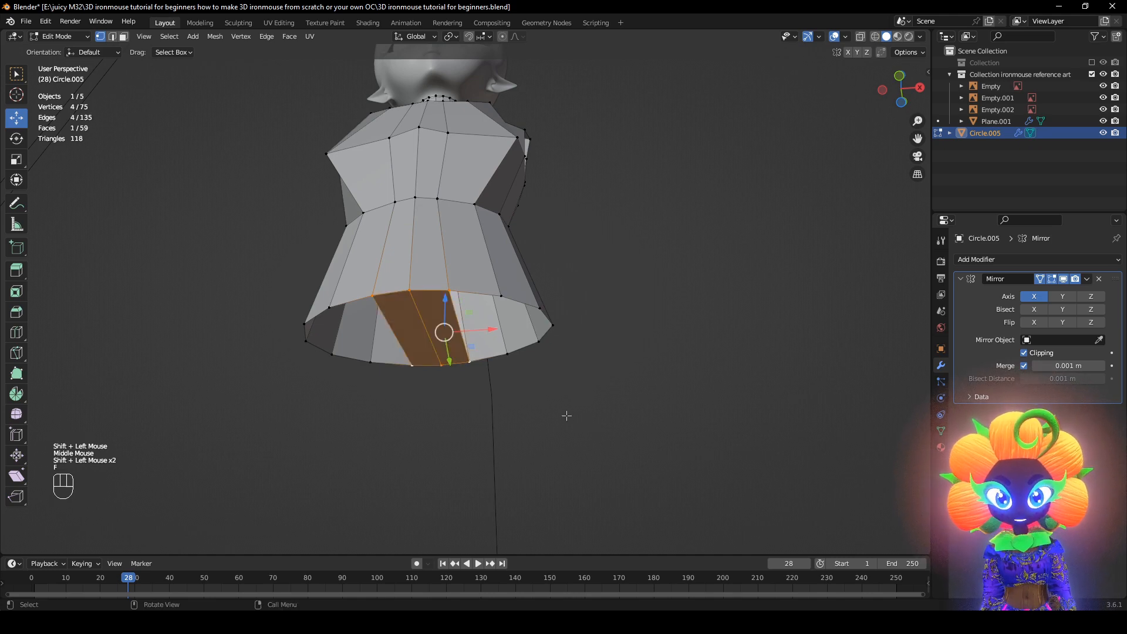
middle_drag(564, 415, 505, 351)
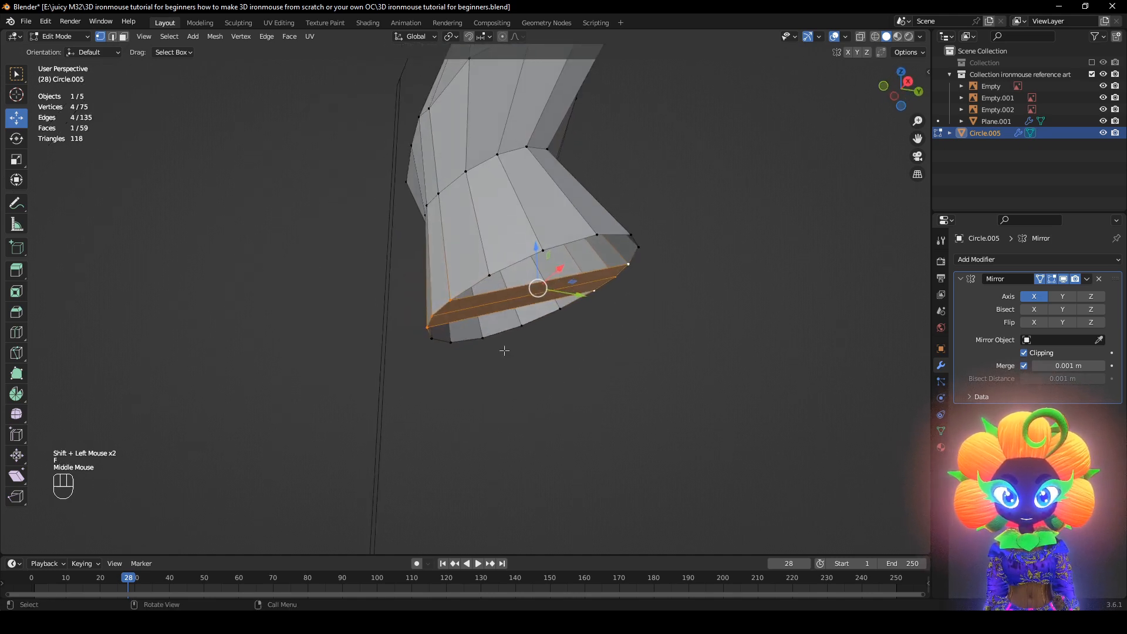
Add one loop cut across the bridging face and move it about 0.227 m down and 0.099 m forward to form the crotch
key(ctrl+r)
click(536, 289)
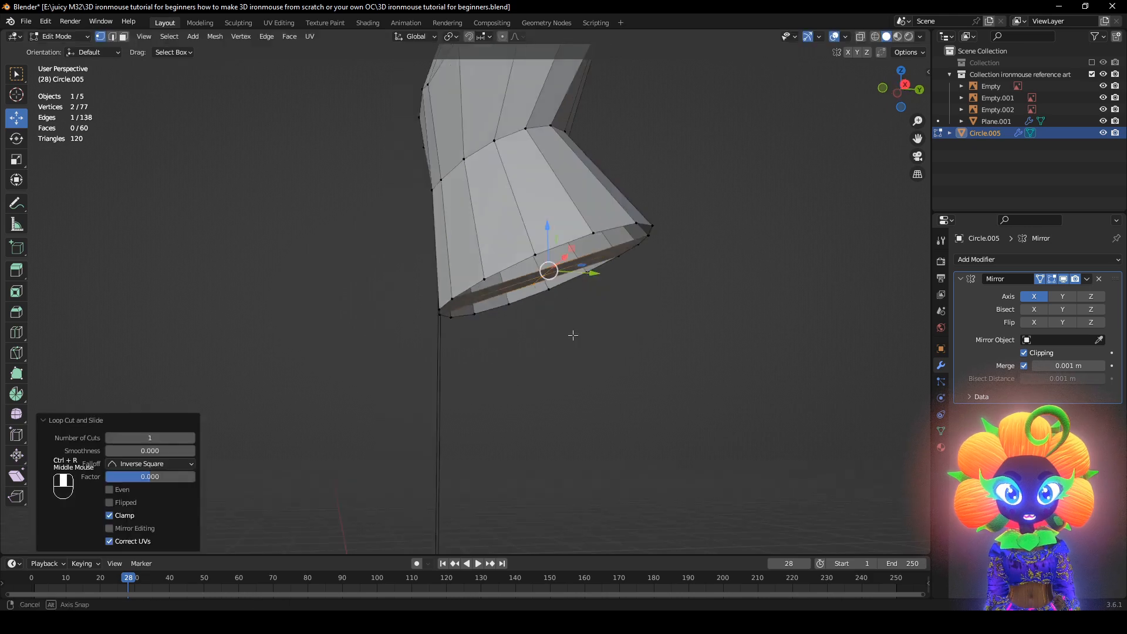
middle_drag(574, 335, 530, 351)
key(z)
key(g)
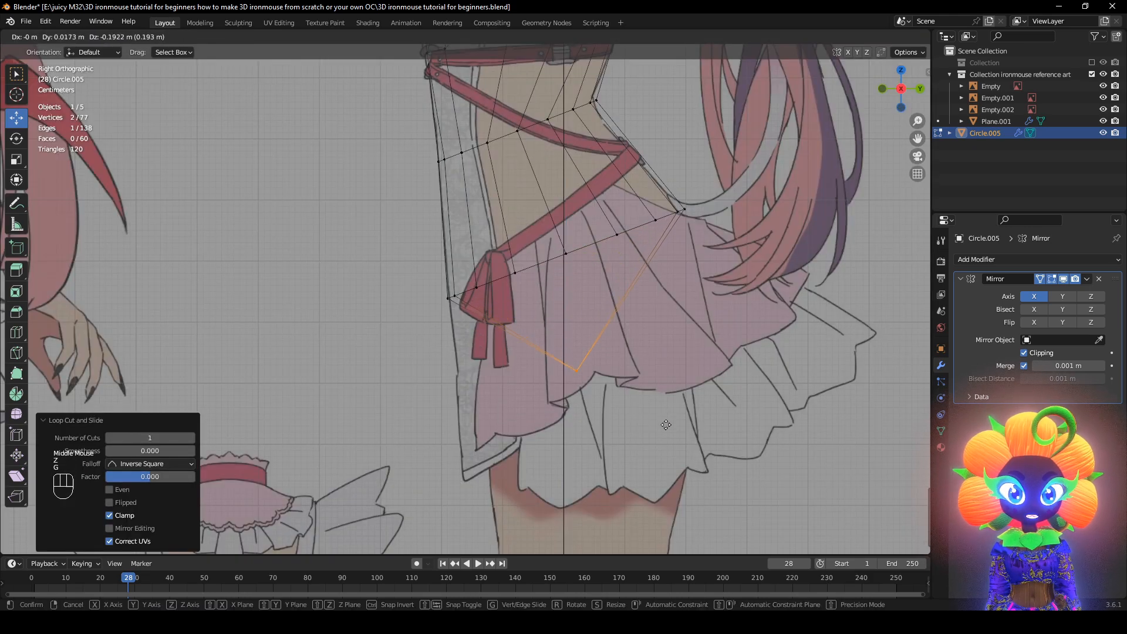
click(595, 444)
In front view, narrow the crotch edge along X and lower it about 0.03 m
middle_drag(504, 390, 700, 367)
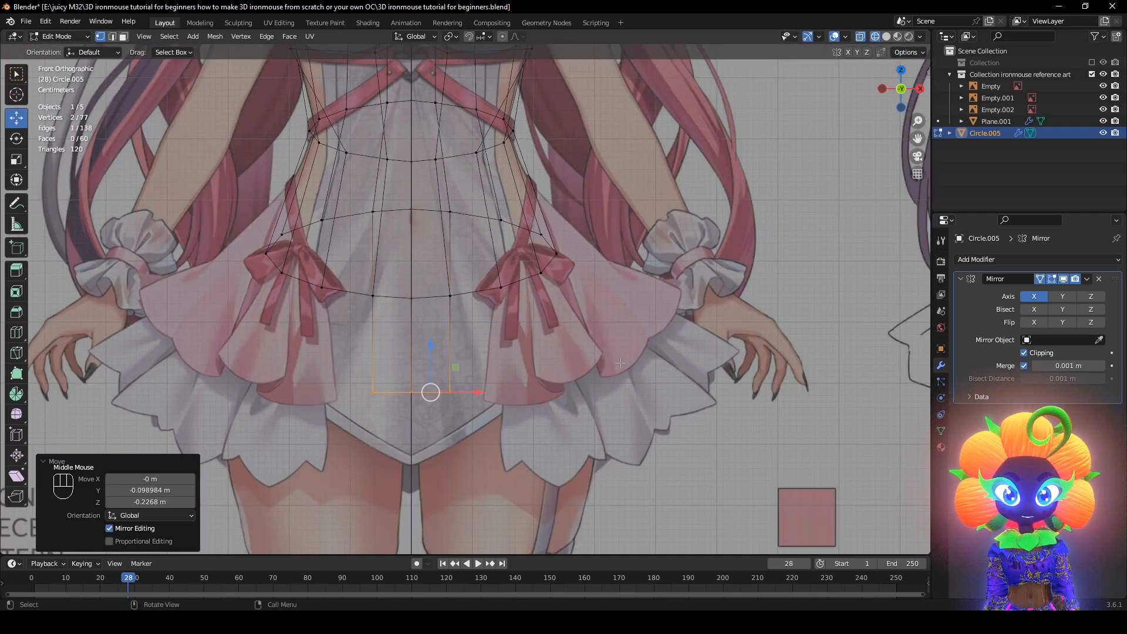
drag(471, 391, 423, 408)
scroll(589, 361, down, 2)
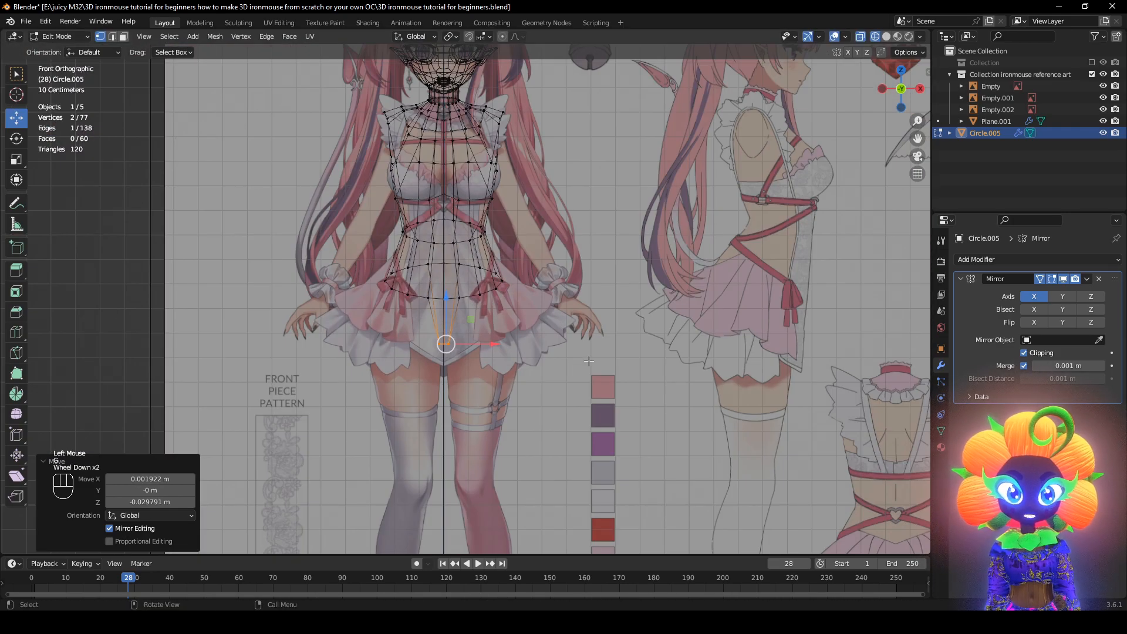
scroll(589, 361, down, 1)
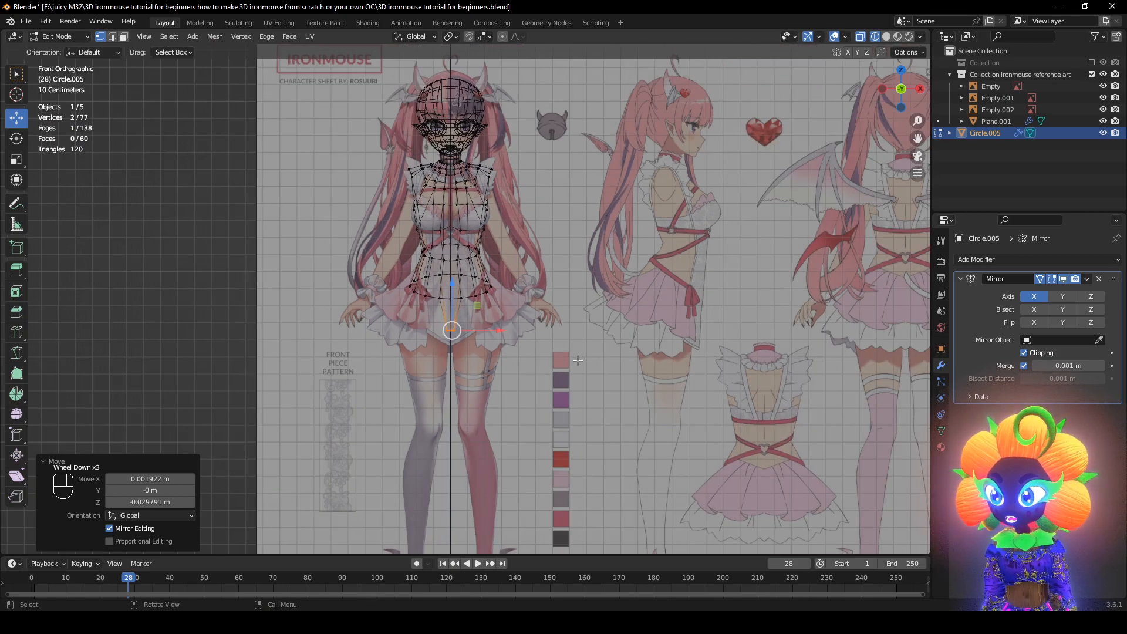
scroll(577, 361, up, 1)
mouse_move(577, 361)
middle_down()
mouse_move(529, 361)
mouse_move(558, 361)
middle_up()
scroll(558, 360, up, 1)
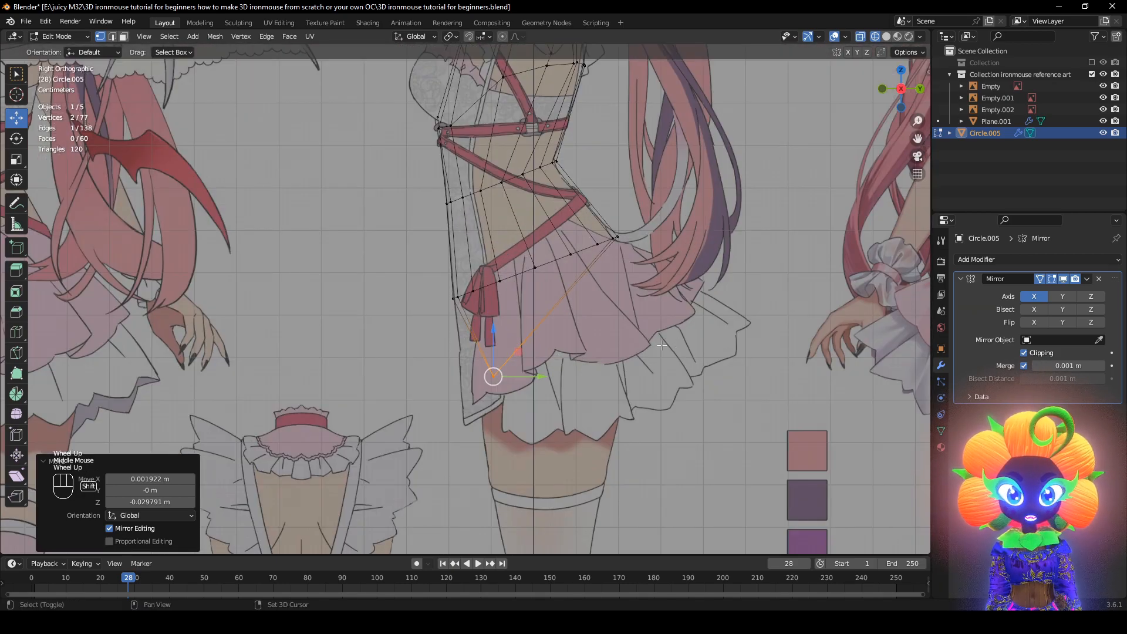
Add one loop cut across the rear half of the crotch strip and move it about 0.187 m back along Y
shift+middle_drag(662, 346, 445, 315)
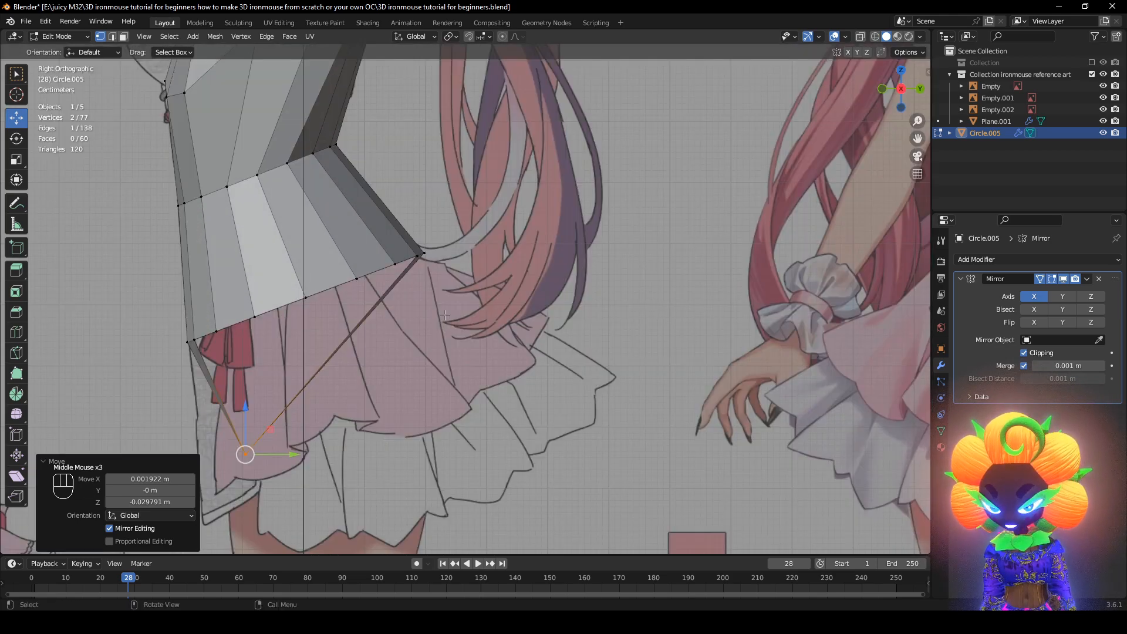
click(376, 317)
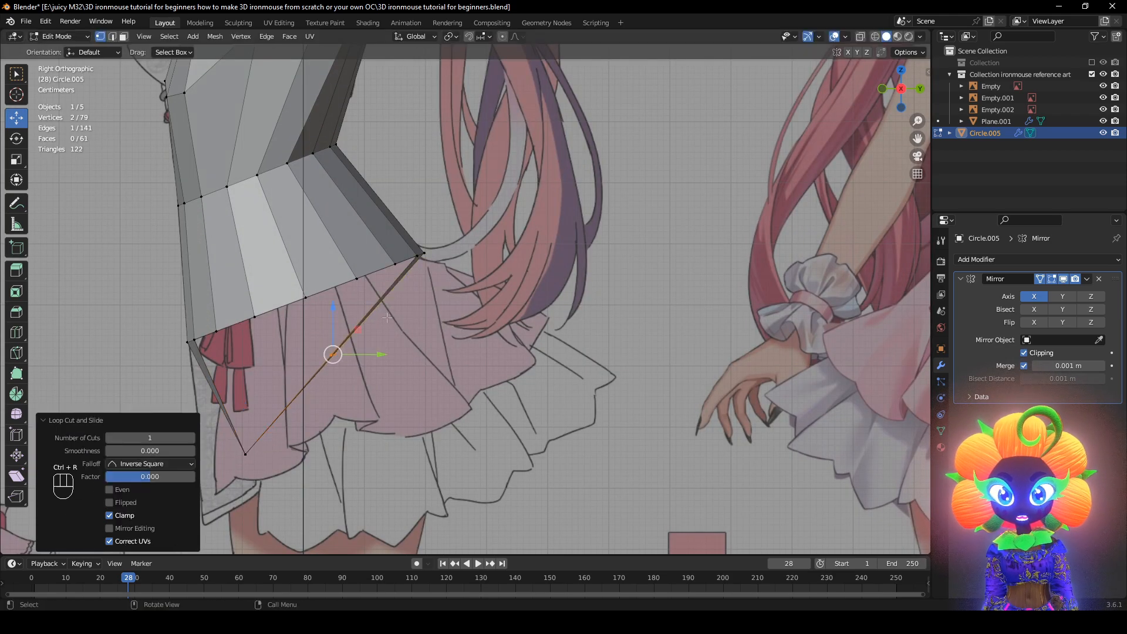
key(g)
click(583, 329)
middle_drag(584, 329, 440, 296)
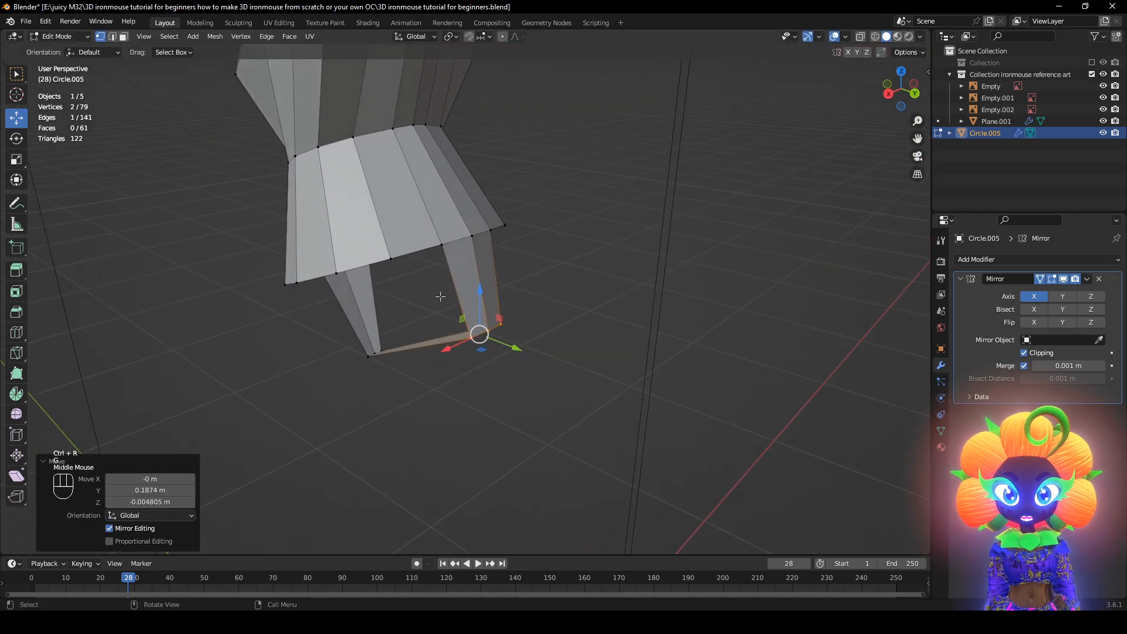
middle_drag(446, 252, 461, 296)
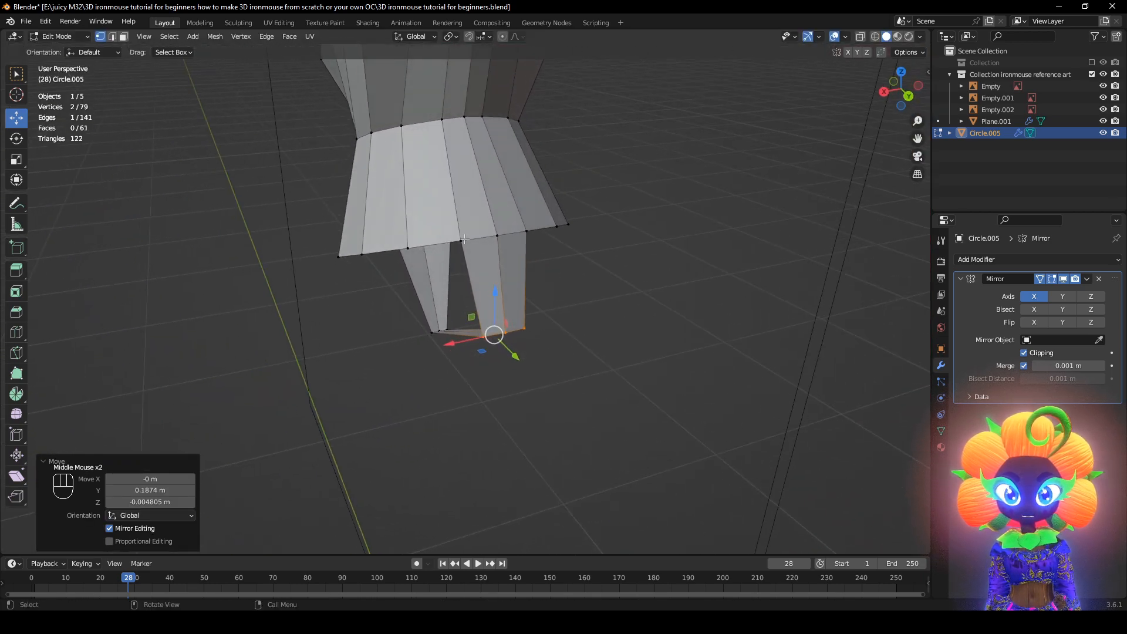
Scale the new rear crotch edge and shift the hip loop's neighbouring rear vertex inward along X
key(s)
click(526, 333)
middle_drag(499, 329, 482, 317)
key(g)
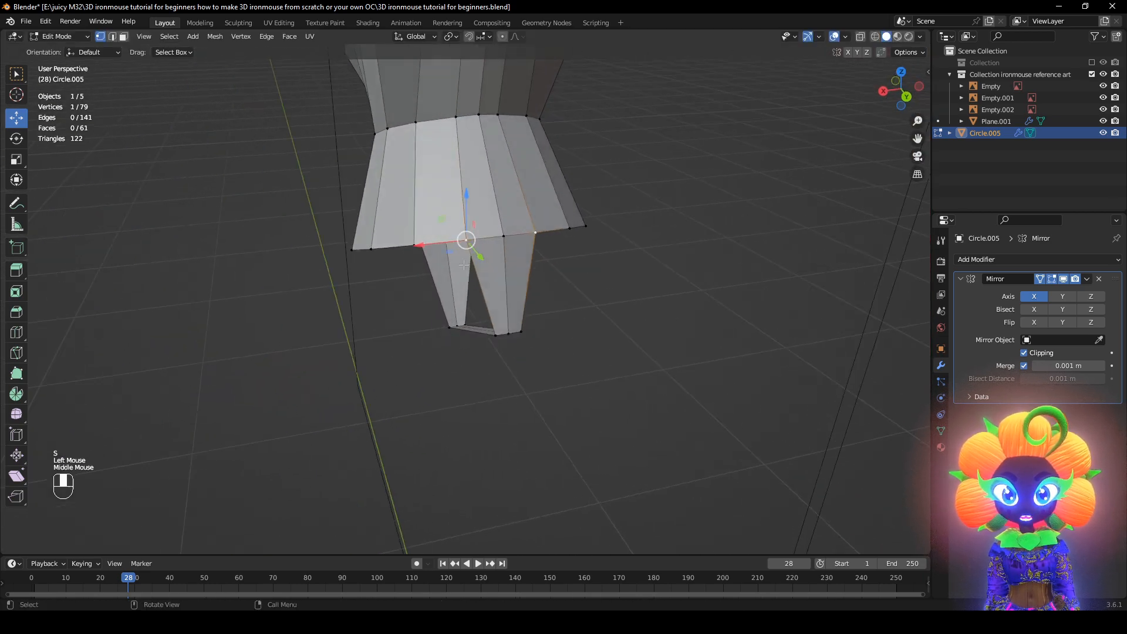
click(463, 264)
middle_drag(464, 263, 448, 276)
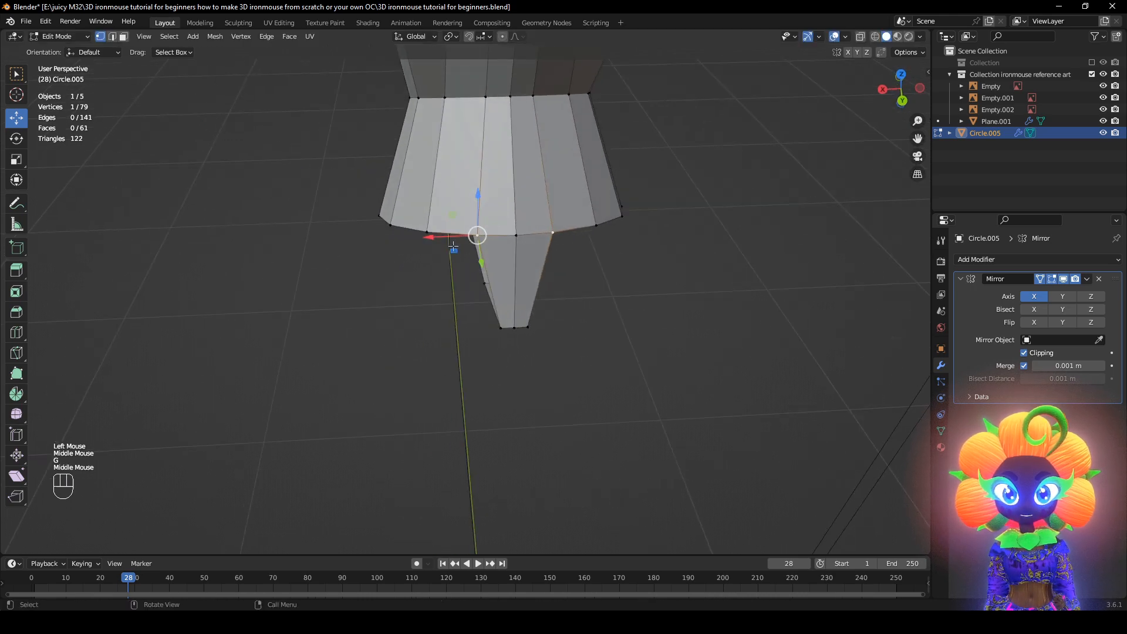
drag(430, 238, 447, 237)
middle_drag(447, 237, 492, 334)
Select the five boundary vertices along the side and rear of the hip opening, extrude them and offset the new edge about 0.018 m down
shift+click(483, 330)
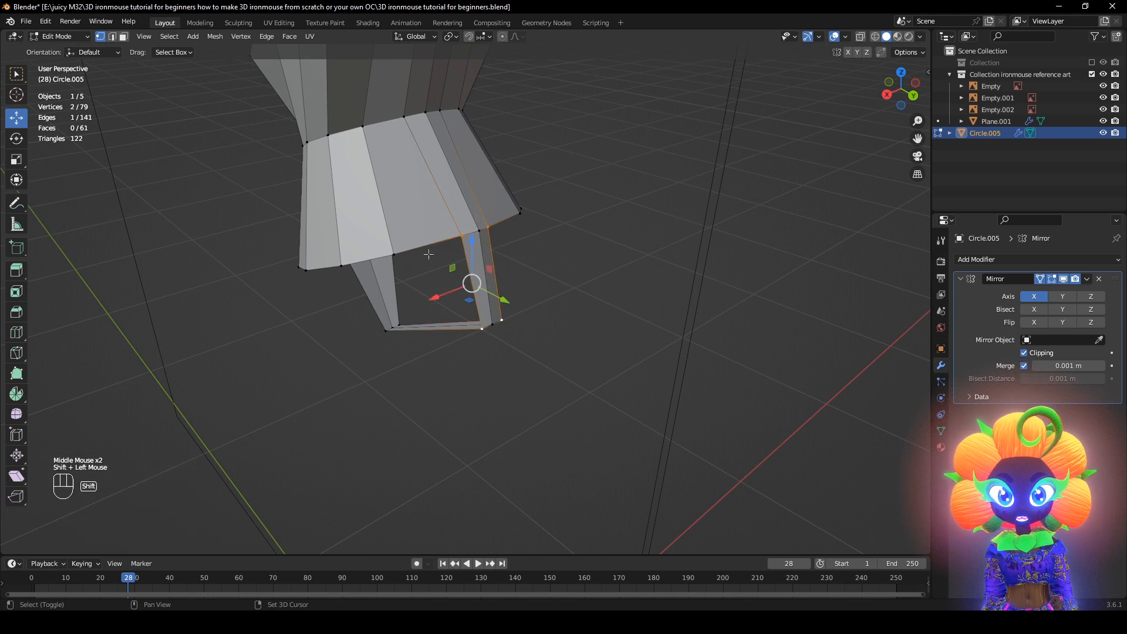
middle_drag(345, 265, 461, 320)
shift+click(282, 323)
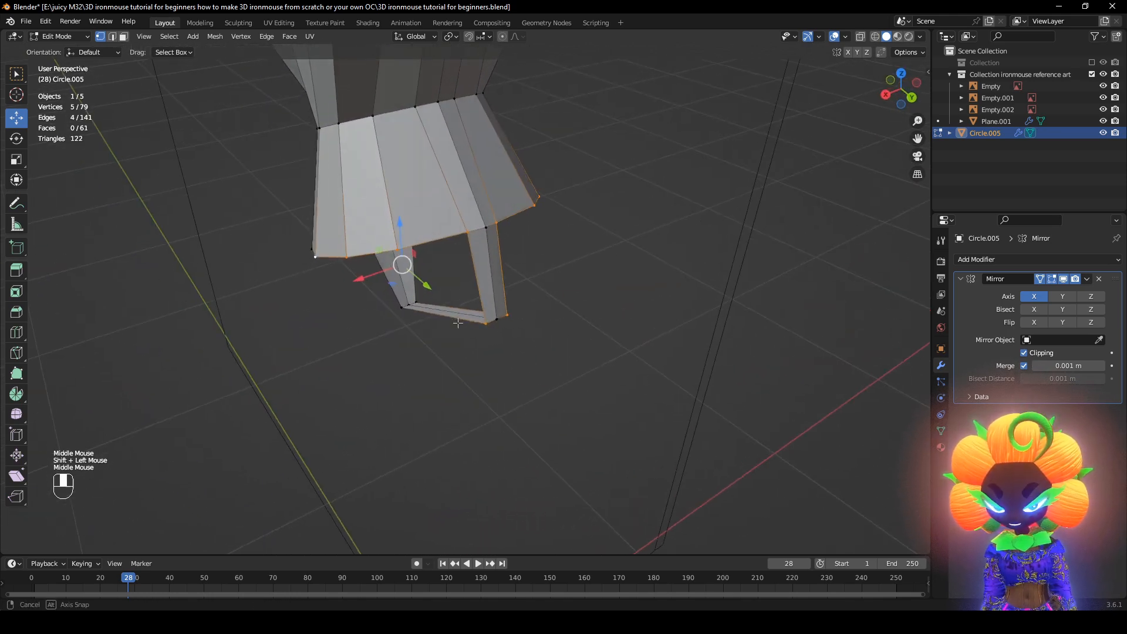
scroll(588, 323, up, 1)
middle_drag(590, 325, 567, 320)
key(e)
right_click(553, 333)
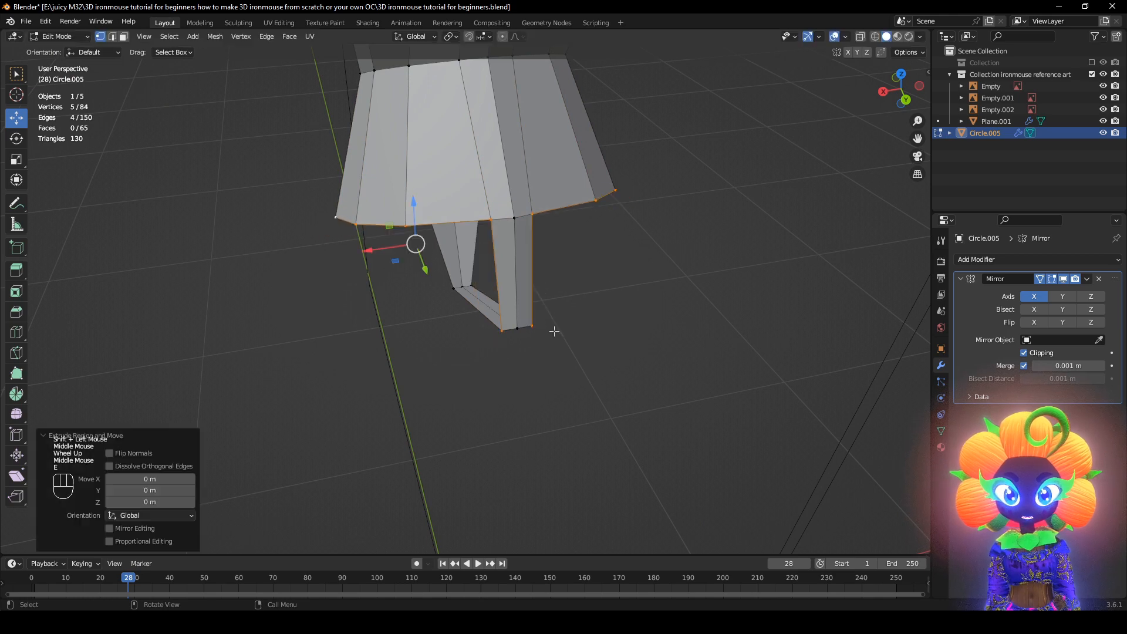
key(g)
click(616, 309)
middle_drag(508, 317, 624, 297)
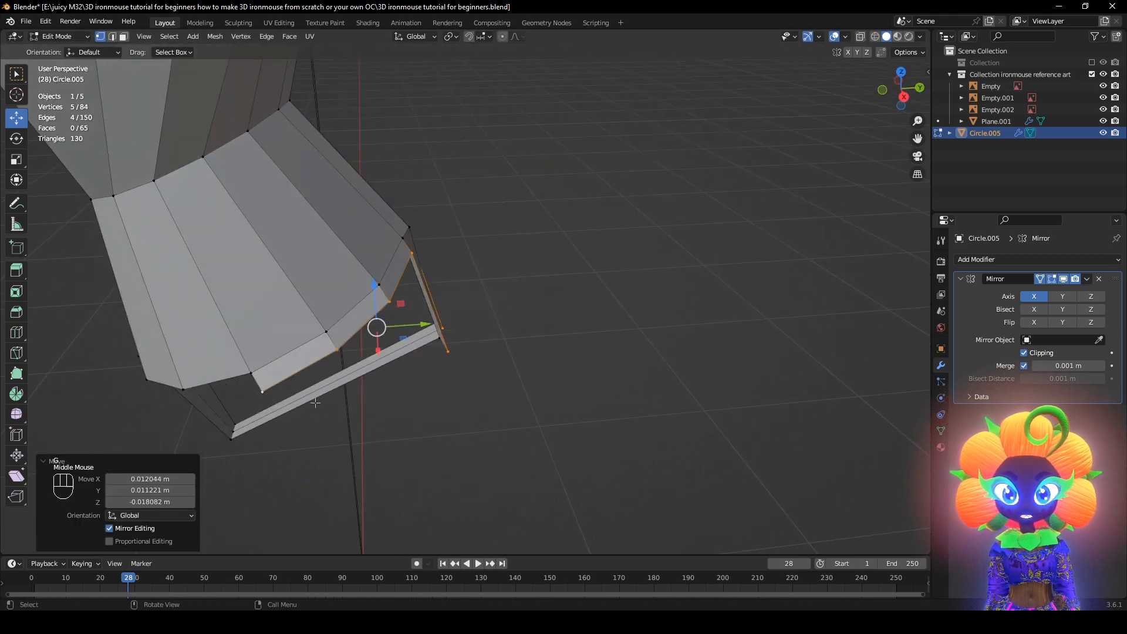
Merge the front end vertex of the extruded strip with the adjacent hip loop vertex at center
click(262, 392)
shift+click(251, 374)
key(m)
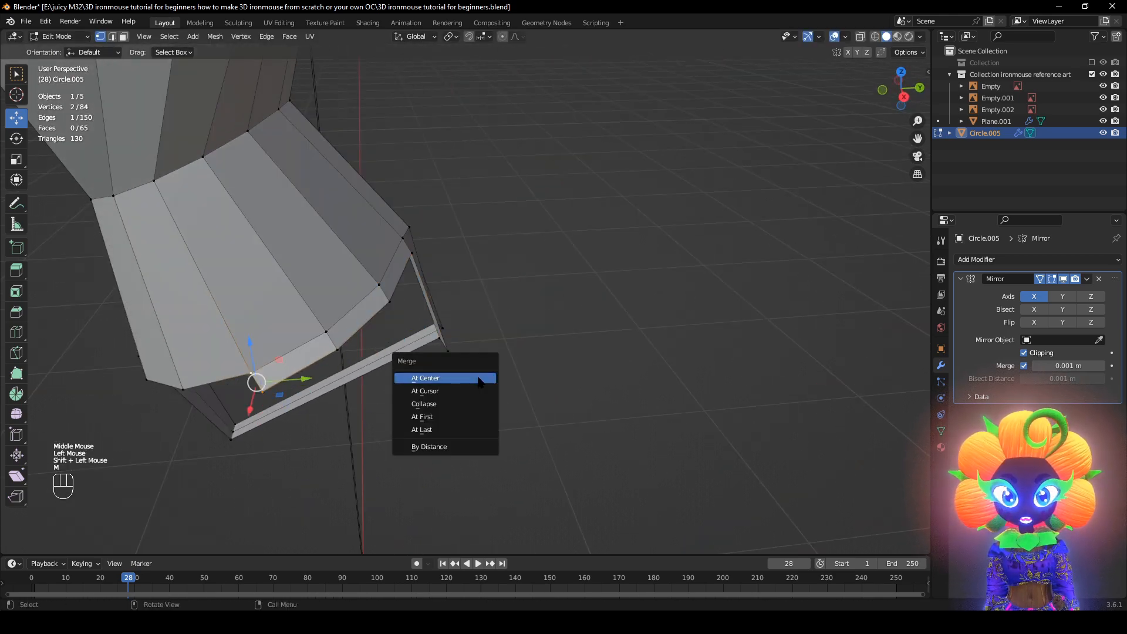
click(480, 380)
middle_drag(479, 380, 509, 388)
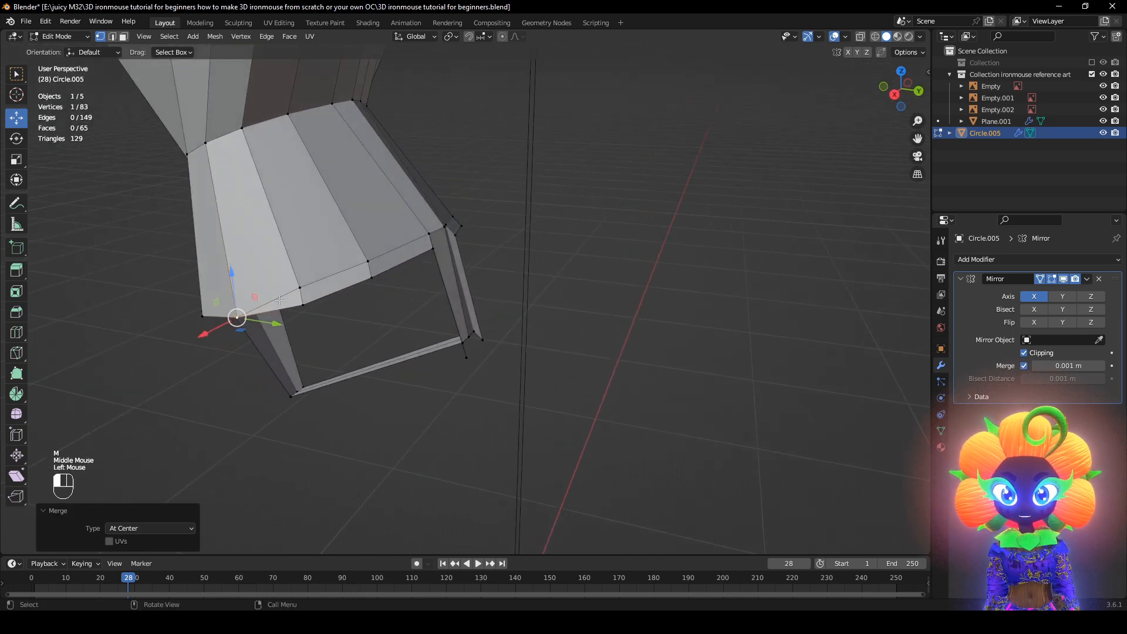
In right view, move the strip's two front lower vertices about 0.143 m down and 0.079 m back
click(301, 305)
alt+middle_drag(416, 315, 443, 288)
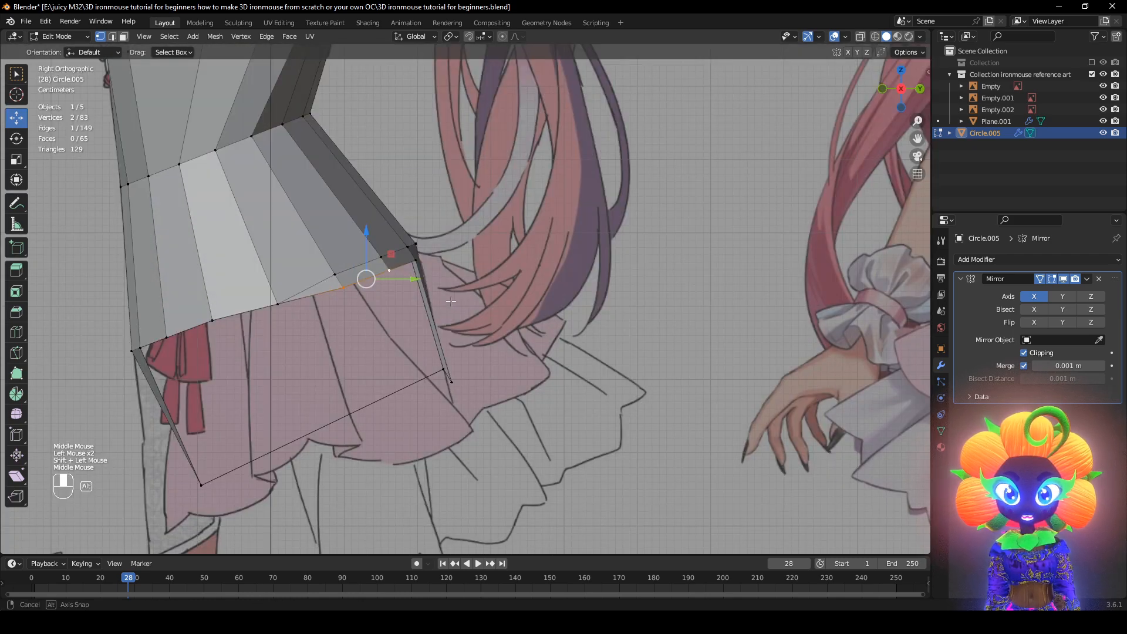
key(g)
click(502, 373)
middle_drag(502, 373, 471, 372)
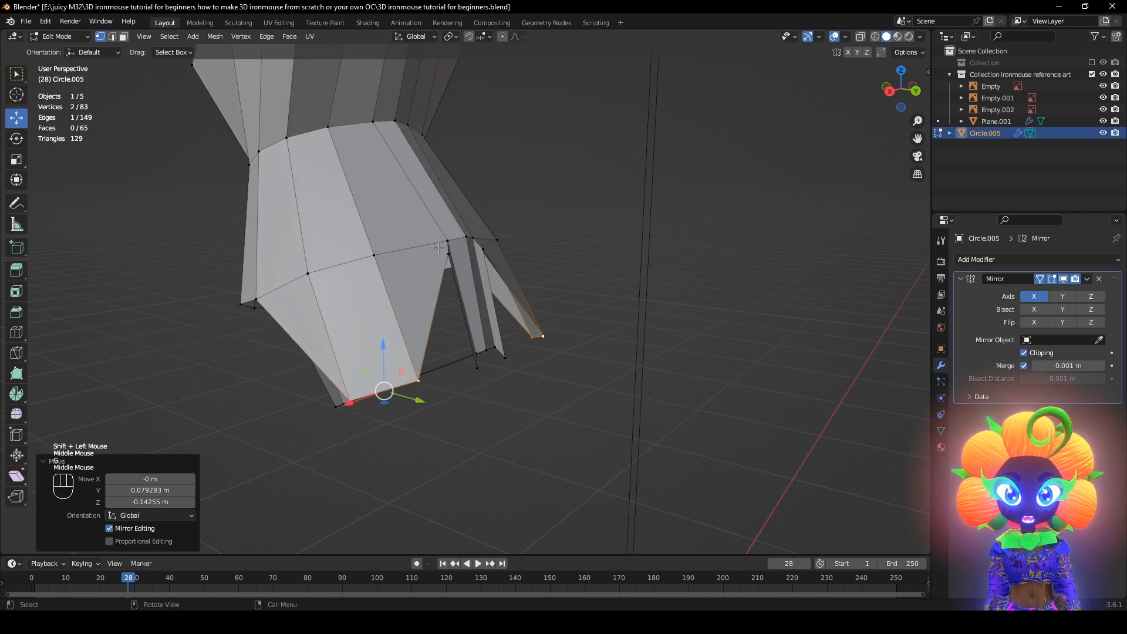
Move the strip's next rear vertex about 0.151 m down, 0.055 m along X and 0.05 m along Y
click(439, 249)
middle_drag(507, 308, 461, 326)
click(474, 253)
key(g)
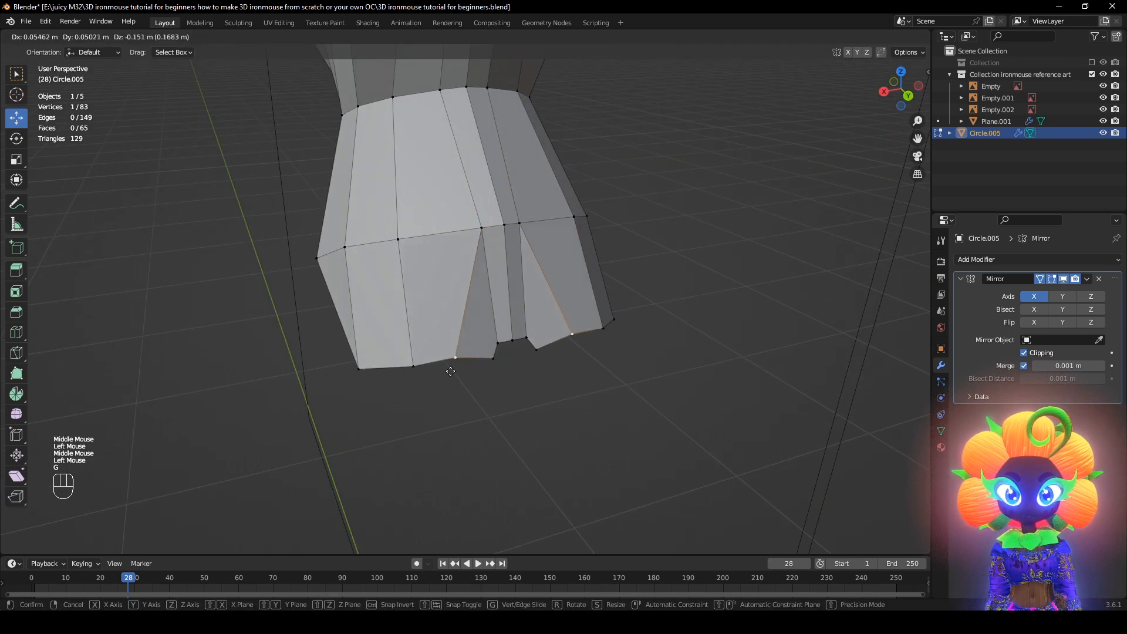
click(450, 371)
middle_drag(498, 370, 475, 328)
Reposition the lower vertices of the extruded strip one by one to round the underside of the buttock
click(508, 398)
middle_drag(508, 396, 514, 477)
key(g)
click(496, 387)
click(416, 371)
key(g)
click(415, 392)
middle_drag(416, 393, 487, 416)
click(362, 406)
middle_drag(363, 406, 411, 376)
key(g)
click(395, 365)
In right view, move the rear hip loop vertices back and down to the buttock outline, the rearmost by about 0.031 m and 0.065 m
key(g)
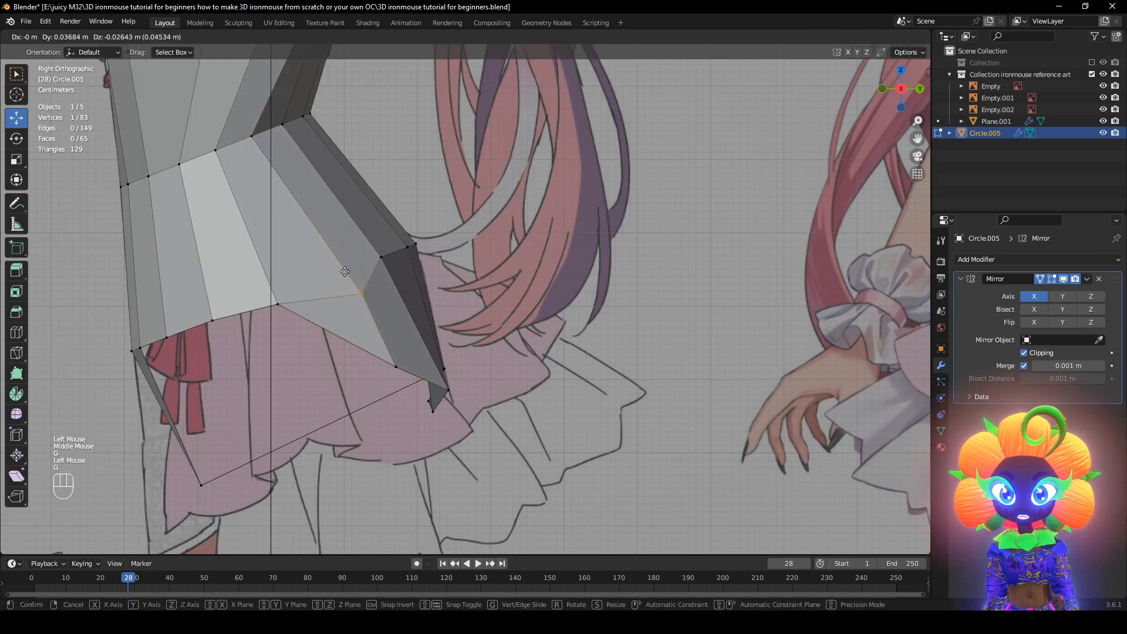
click(351, 284)
click(381, 256)
key(alt+z)
key(g)
click(415, 261)
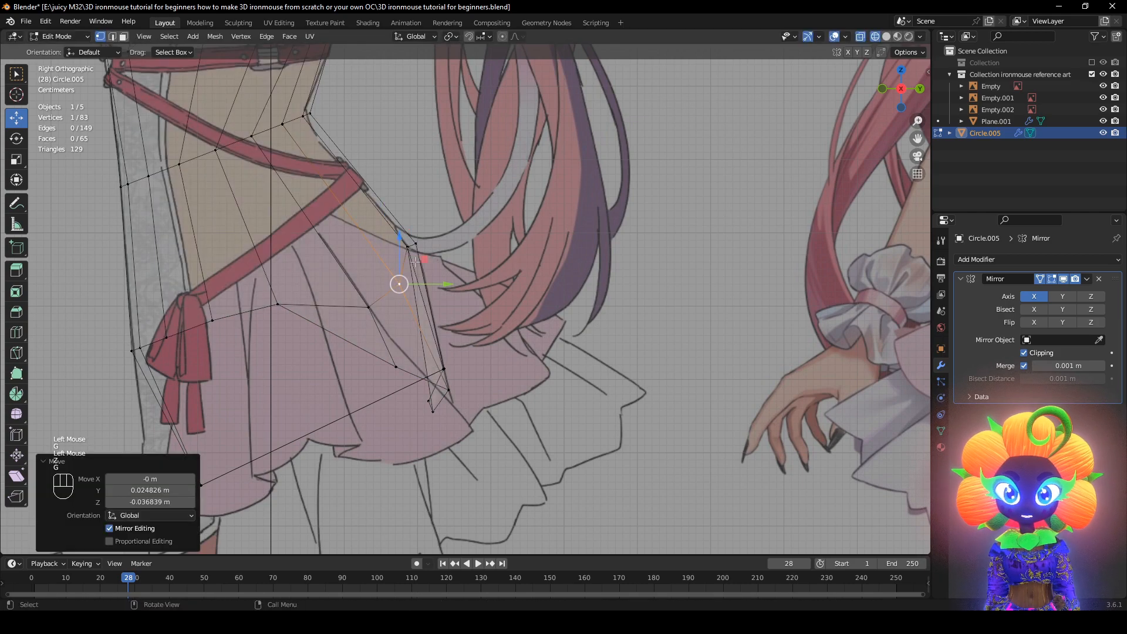
key(g)
click(441, 265)
key(g)
click(449, 269)
In solid shading, adjust individual rear hip loop vertices with Shrink/Fatten to shape the buttock's volume
key(z)
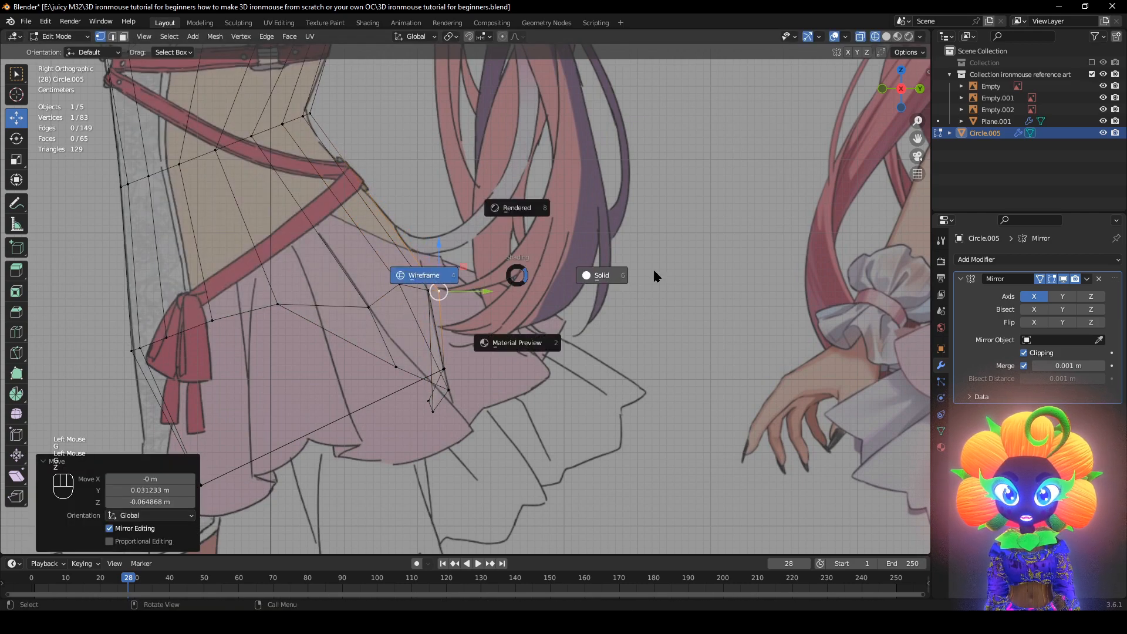
click(657, 277)
middle_drag(493, 303, 436, 330)
click(449, 276)
mouse_move(450, 274)
middle_down()
mouse_move(460, 291)
mouse_move(537, 293)
middle_up()
click(466, 238)
key(alt+s)
click(539, 293)
click(451, 270)
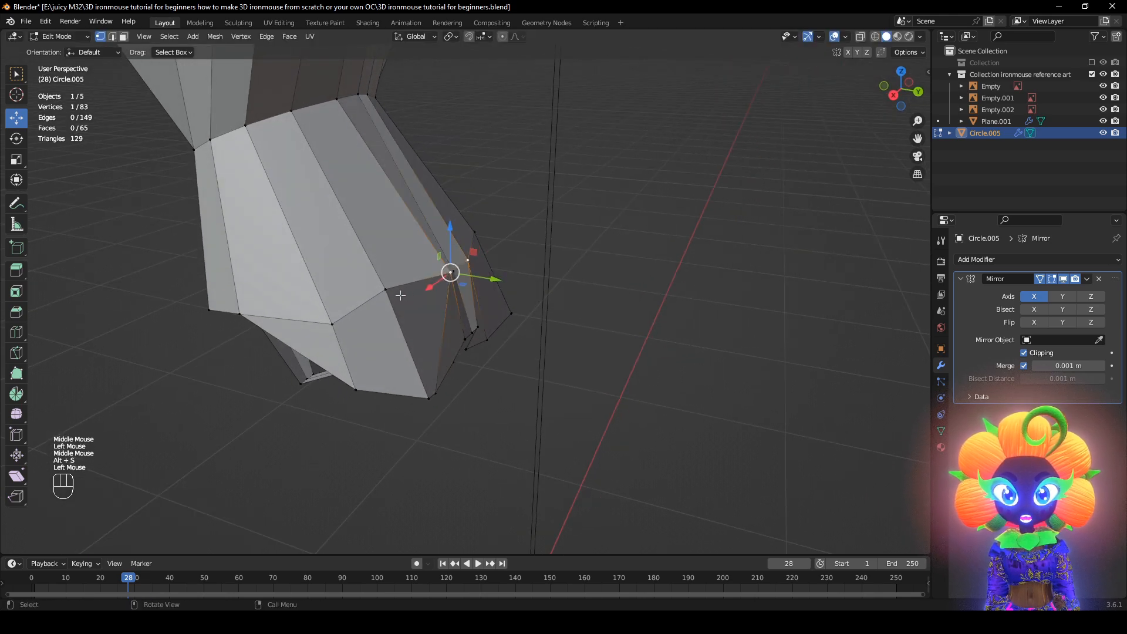
middle_drag(449, 270, 411, 341)
key(alt+s)
click(443, 388)
In right view, move the two rear buttock vertices about 0.014 m back and 0.009 m up, and reposition the side vertex beside them
middle_drag(444, 386, 498, 238)
drag(470, 299, 419, 280)
key(g)
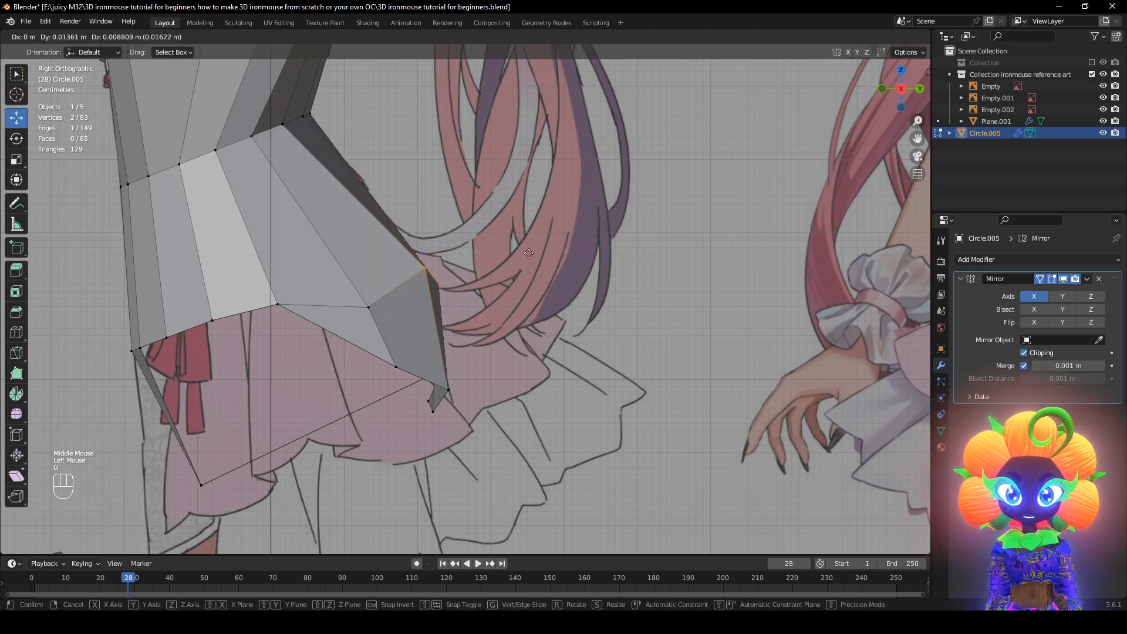
click(426, 262)
click(381, 317)
middle_drag(407, 337, 300, 319)
key(g)
click(433, 348)
Merge the strip's innermost lower vertex with the adjacent rear crotch vertex at center
shift+middle_drag(517, 464, 506, 458)
middle_drag(506, 458, 498, 398)
click(506, 389)
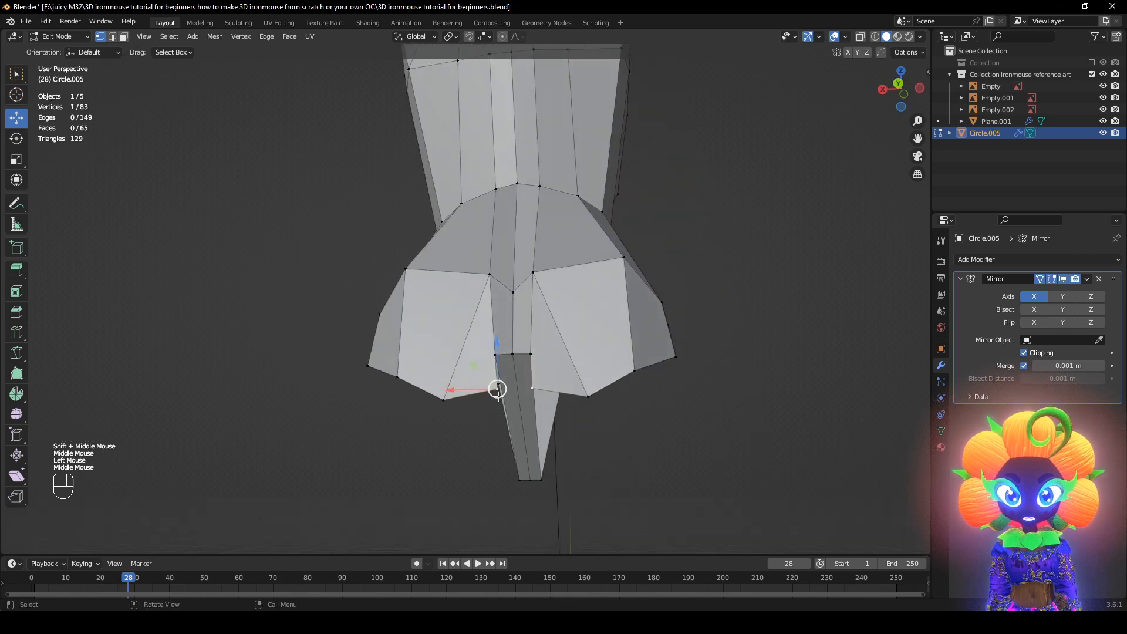
key(m)
click(733, 415)
middle_drag(625, 422, 526, 409)
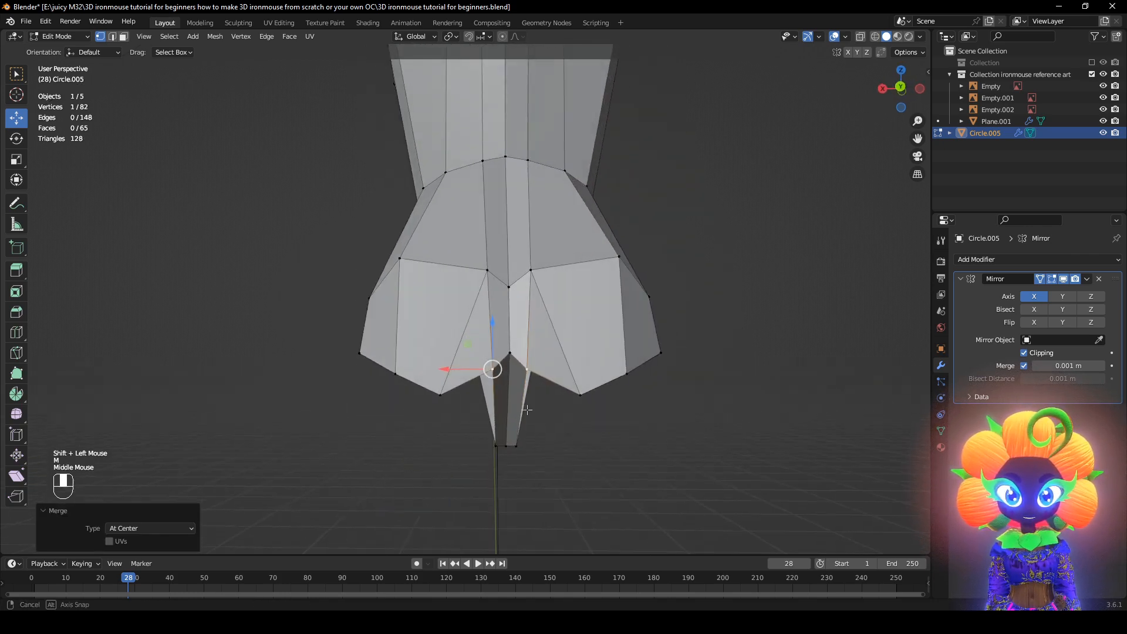
mouse_move(503, 362)
middle_down()
mouse_move(470, 370)
mouse_move(650, 396)
mouse_move(493, 370)
middle_up()
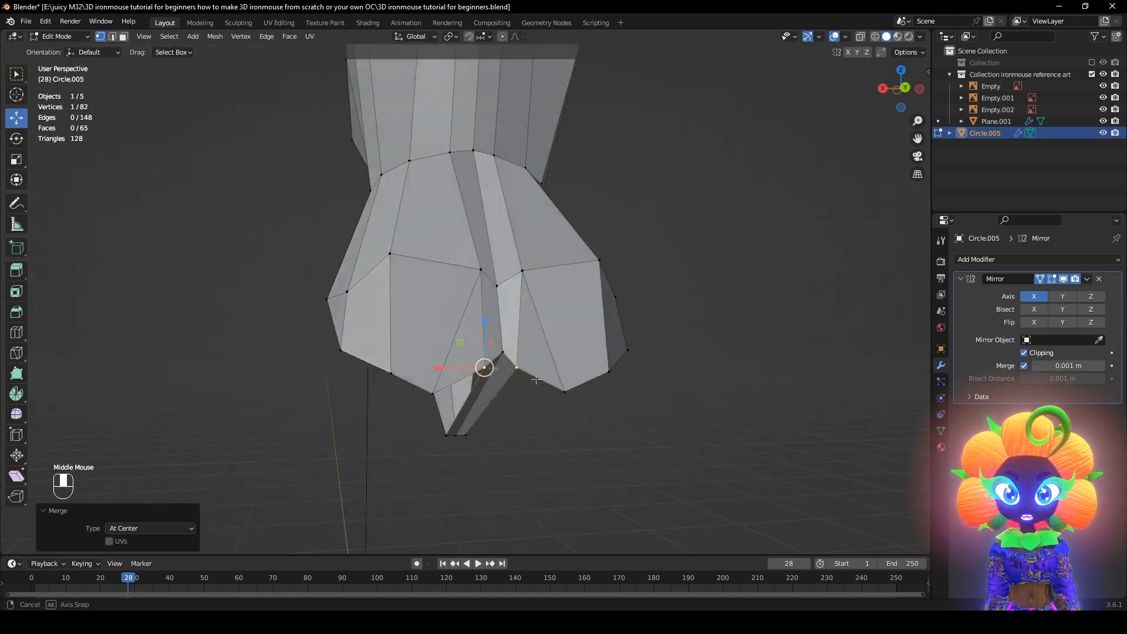
Undo the last merge at center and delete the loose lower inner vertex beside the rear crotch
key(ctrl+z)
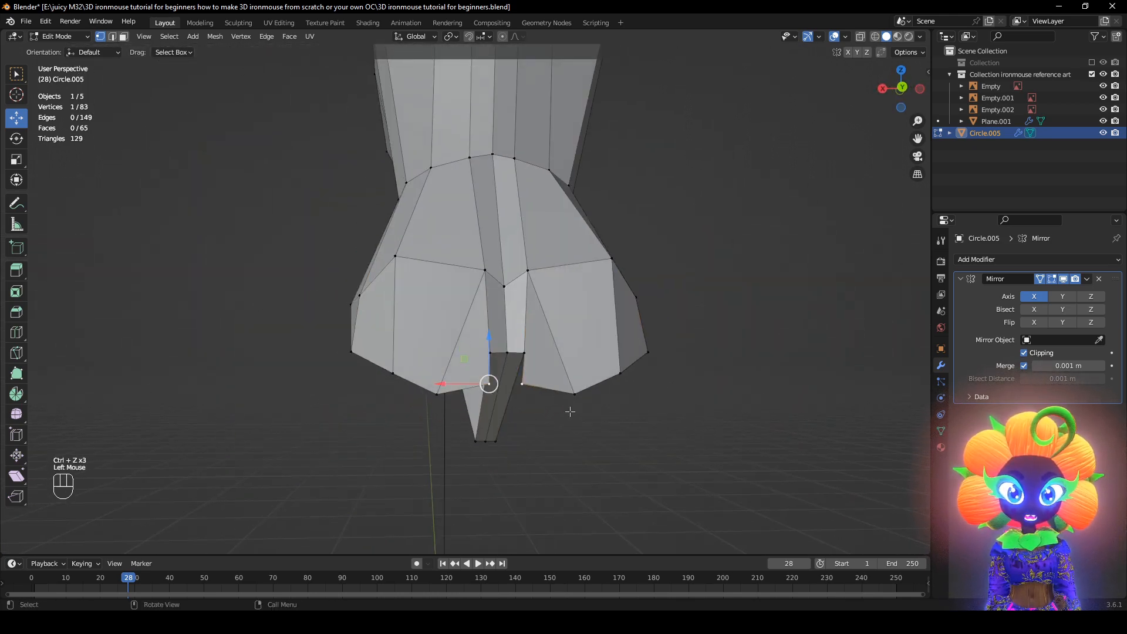
middle_drag(570, 411, 564, 428)
key(g)
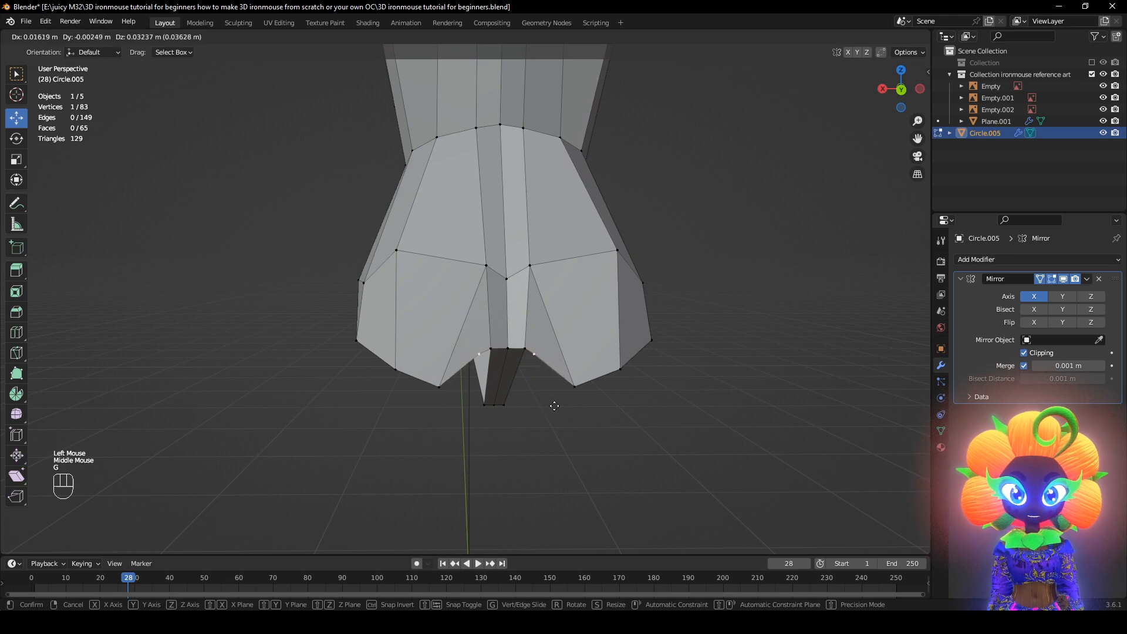
click(478, 352)
middle_drag(477, 352, 562, 354)
click(462, 361)
key(x)
click(561, 352)
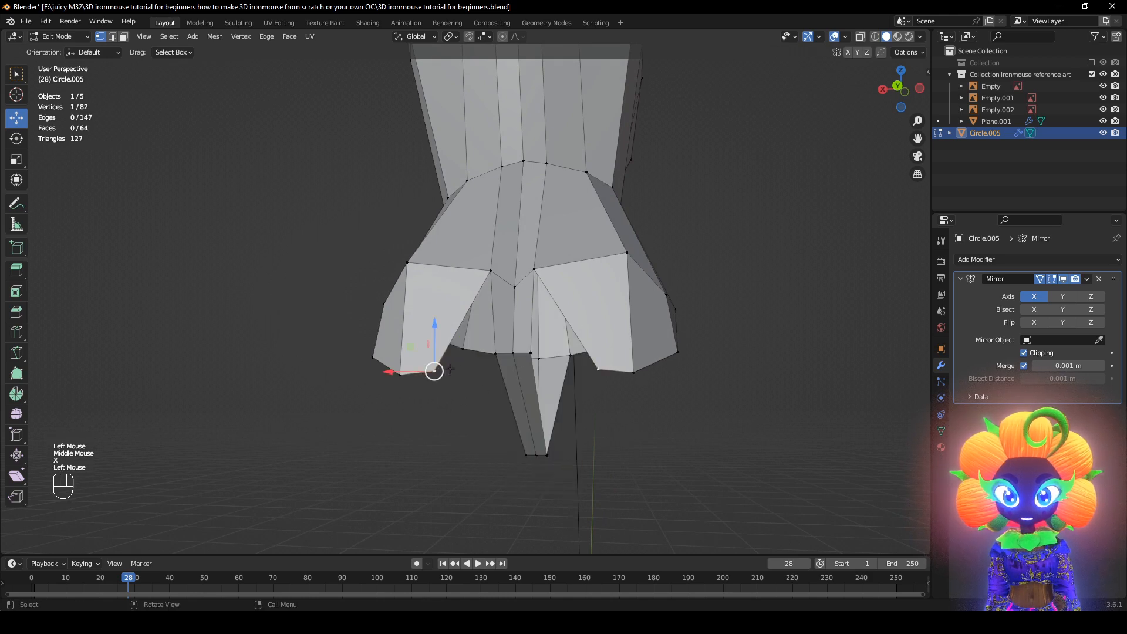
Merge the rear panel's lower inner corner with the adjacent crotch vertex, and reposition the rear edge around it
key(m)
click(605, 367)
middle_drag(605, 367, 484, 393)
key(g)
click(493, 464)
alt+click(401, 358)
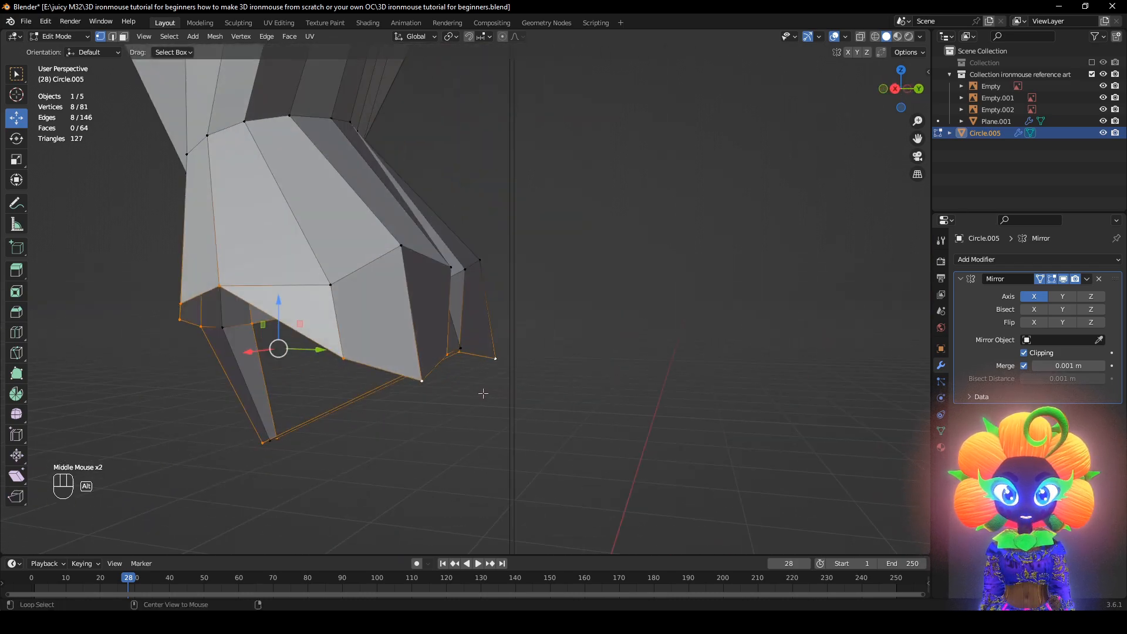
click(347, 359)
In front view, lower the front hip vertex beside the centerline about 0.05 m and bring the center crotch vertex down
middle_drag(348, 359, 487, 345)
scroll(391, 355, down, 2)
scroll(391, 355, up, 1)
click(466, 320)
key(g)
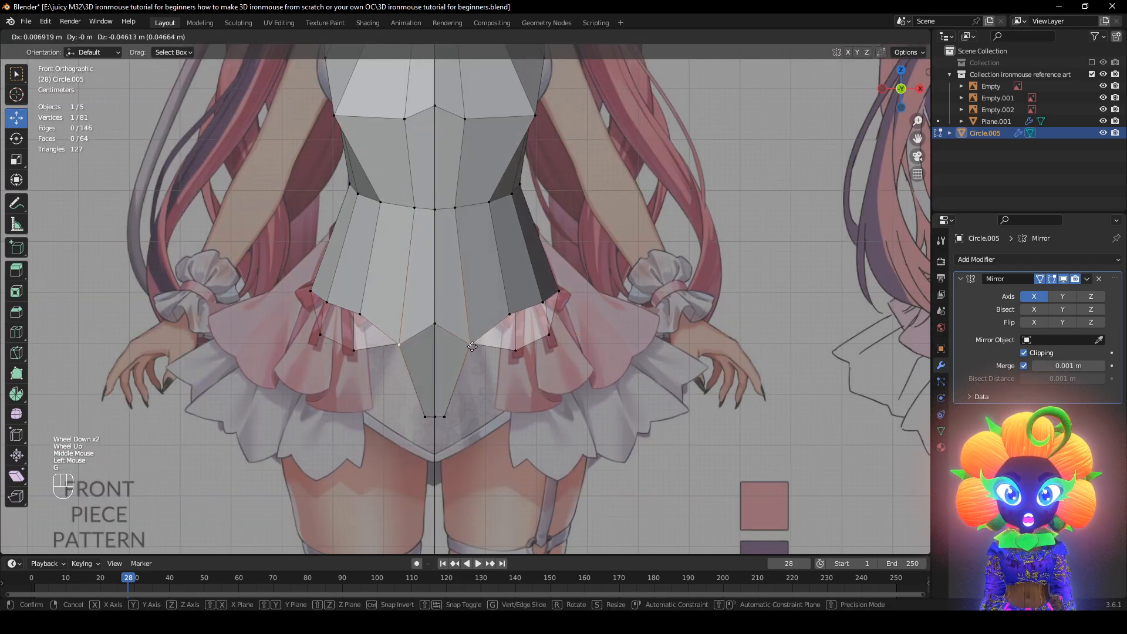
click(469, 350)
click(417, 325)
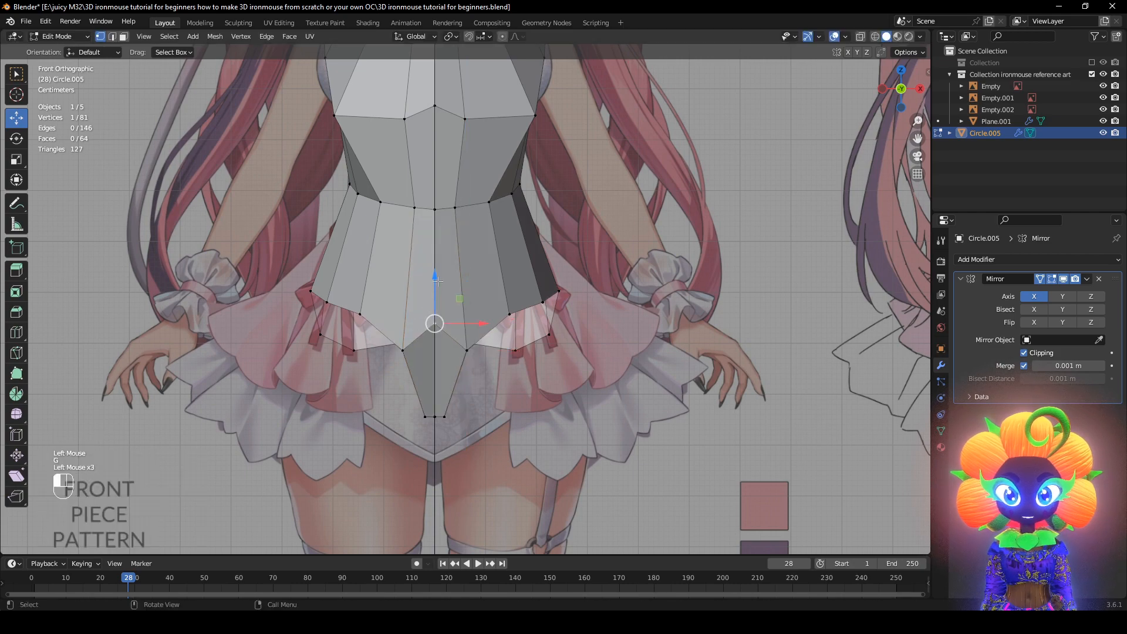
drag(437, 280, 437, 319)
Reposition the outer front hip vertex to follow the side curve of the hip
click(510, 317)
middle_drag(576, 366, 437, 364)
key(g)
click(524, 401)
Move three neighbouring side vertices of the lower hip loop one by one to even out the opening
mouse_move(417, 323)
shift+middle_down()
mouse_move(484, 350)
mouse_move(433, 377)
mouse_move(394, 379)
mouse_move(426, 392)
mouse_move(416, 364)
mouse_move(404, 367)
shift+middle_up()
click(479, 329)
key(g)
click(476, 330)
click(479, 359)
key(g)
click(473, 355)
click(439, 388)
key(g)
click(441, 359)
In back view, lower three vertices of the rear bottom edge and rotate them 23.1°
key(z)
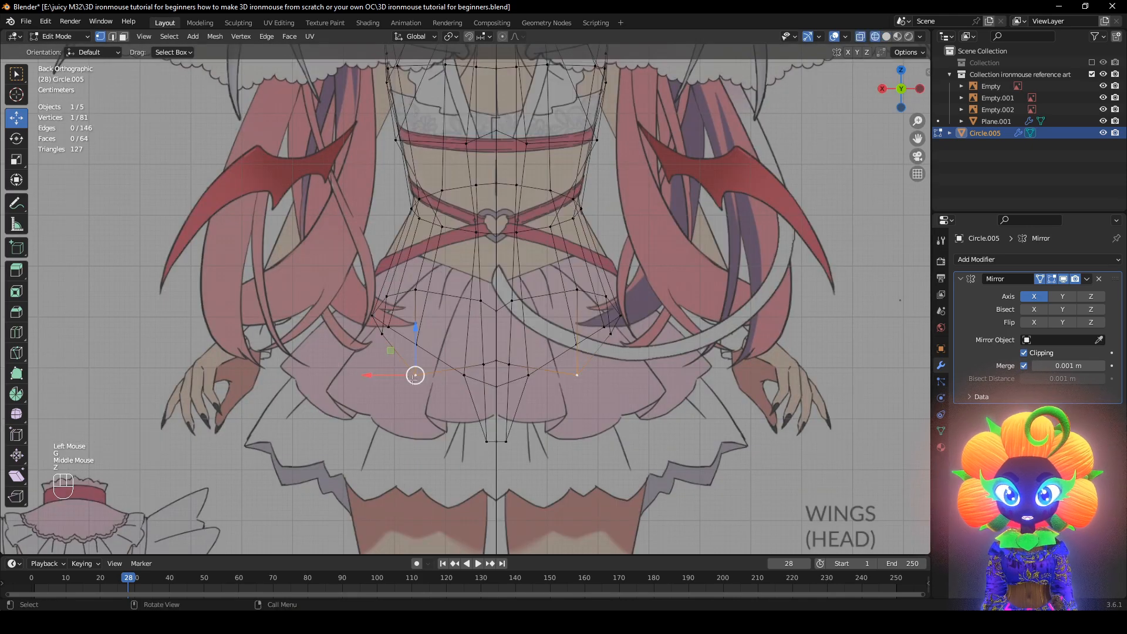
key(z)
scroll(493, 351, down, 2)
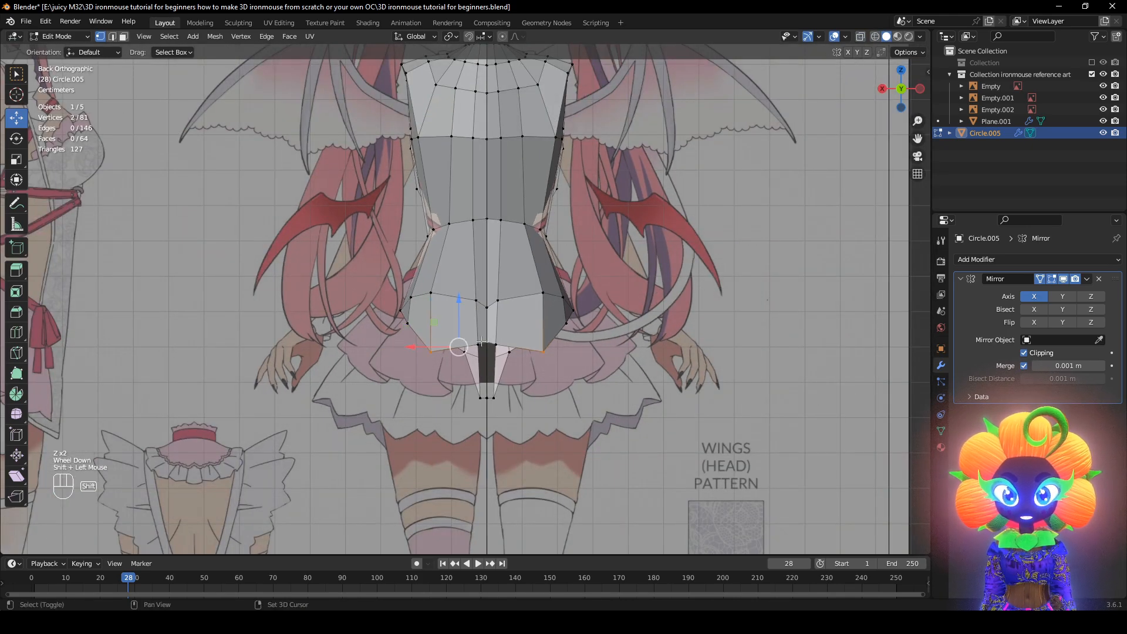
shift+click(481, 342)
key(z)
click(364, 353)
drag(470, 305, 474, 339)
key(r)
click(615, 422)
key(z)
scroll(612, 397, down, 3)
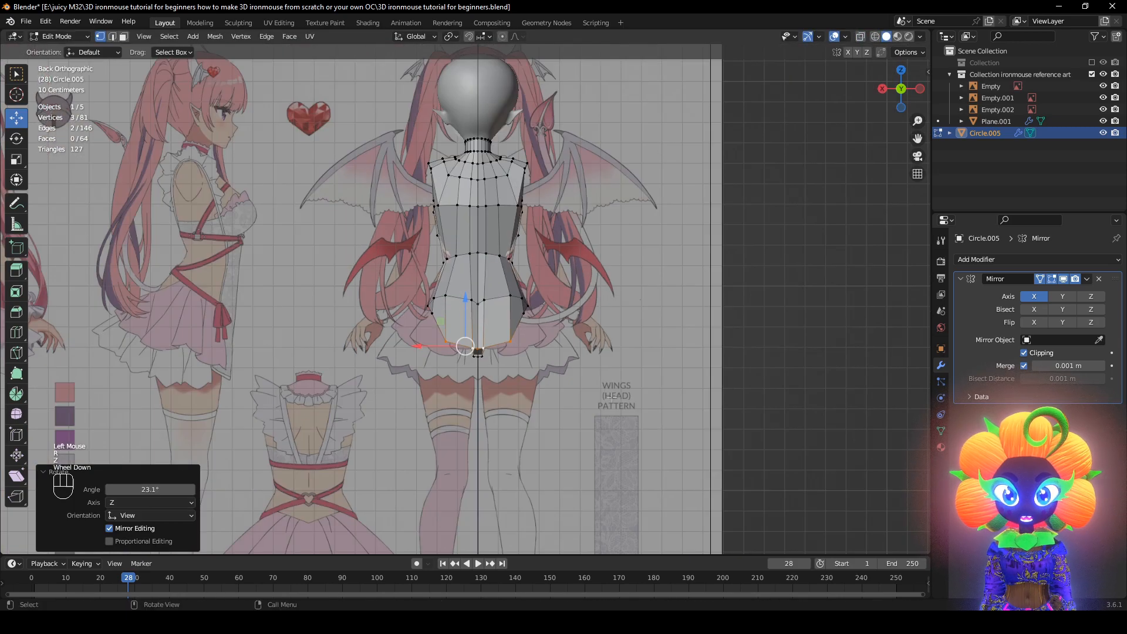
In right view, move the three selected rear bottom vertices to fit the buttock's side profile
middle_drag(153, 345, 591, 383)
scroll(591, 383, up, 2)
scroll(554, 378, up, 3)
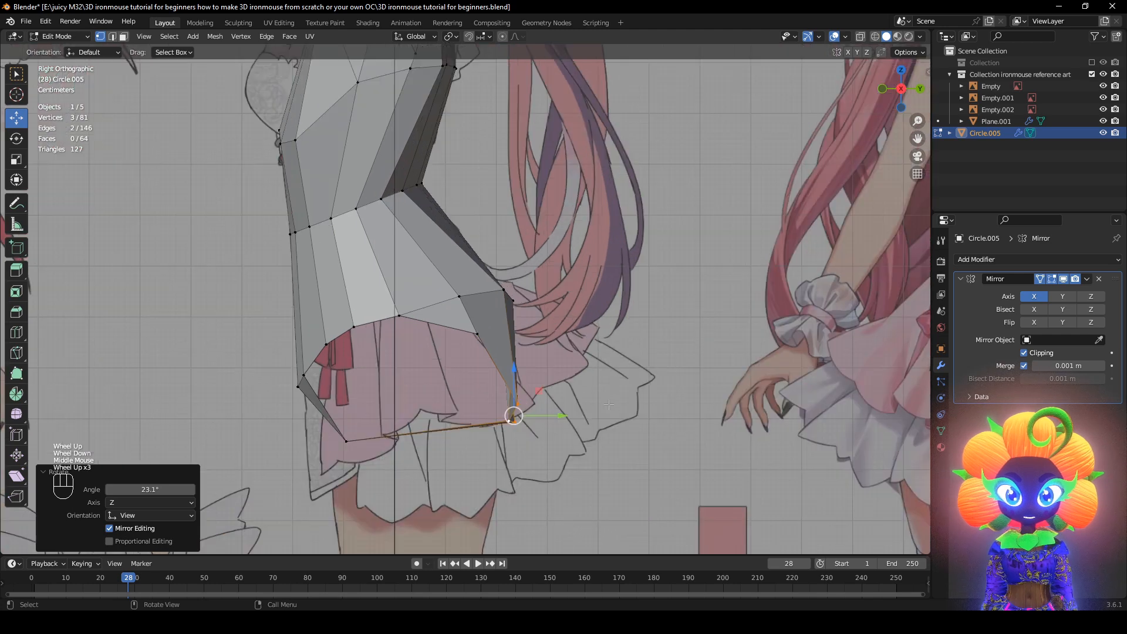
key(g)
click(554, 376)
Move the outer lower buttock vertex inward about 0.065 m and up about 0.016 m, and shift the vertex above it inward
middle_drag(554, 376, 546, 406)
click(441, 408)
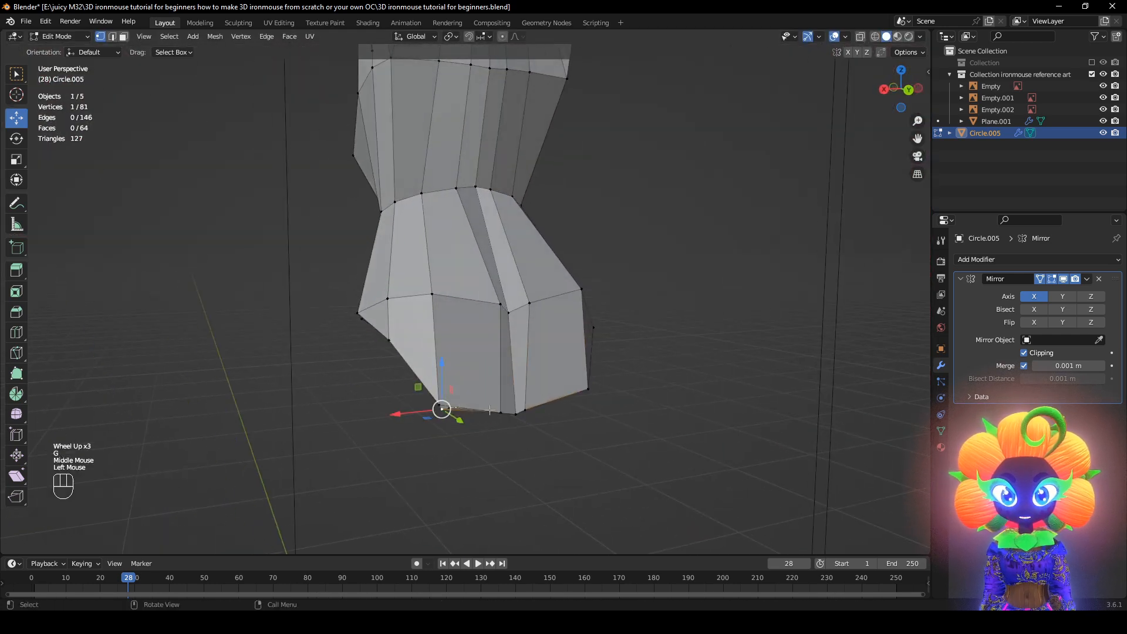
middle_drag(441, 408, 425, 411)
key(g)
click(470, 415)
key(g)
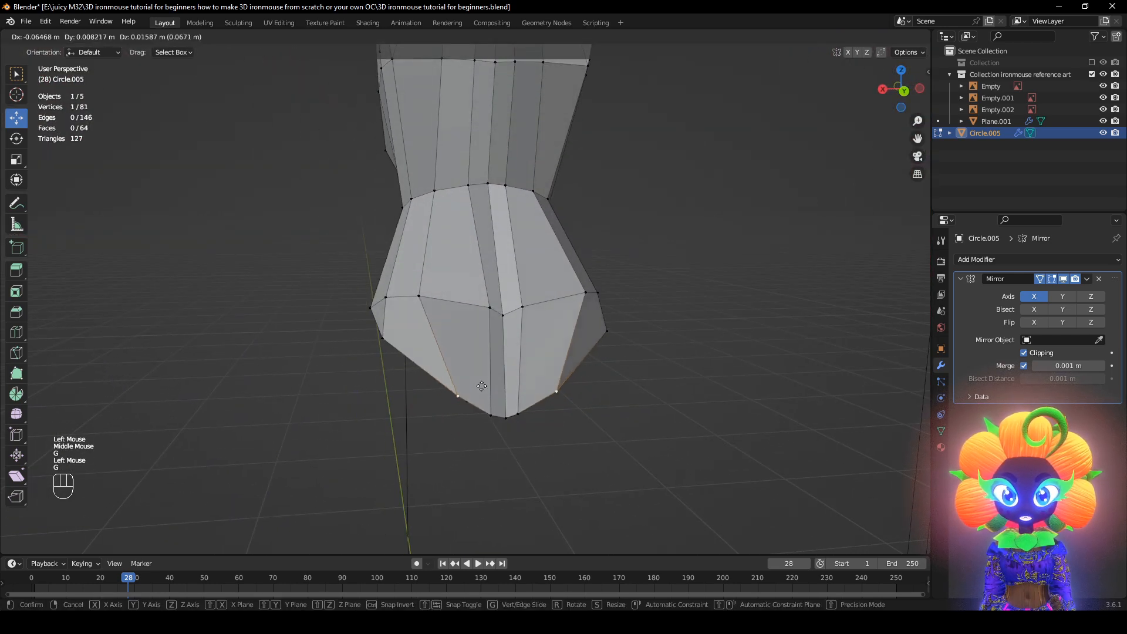
click(481, 388)
click(420, 298)
key(g)
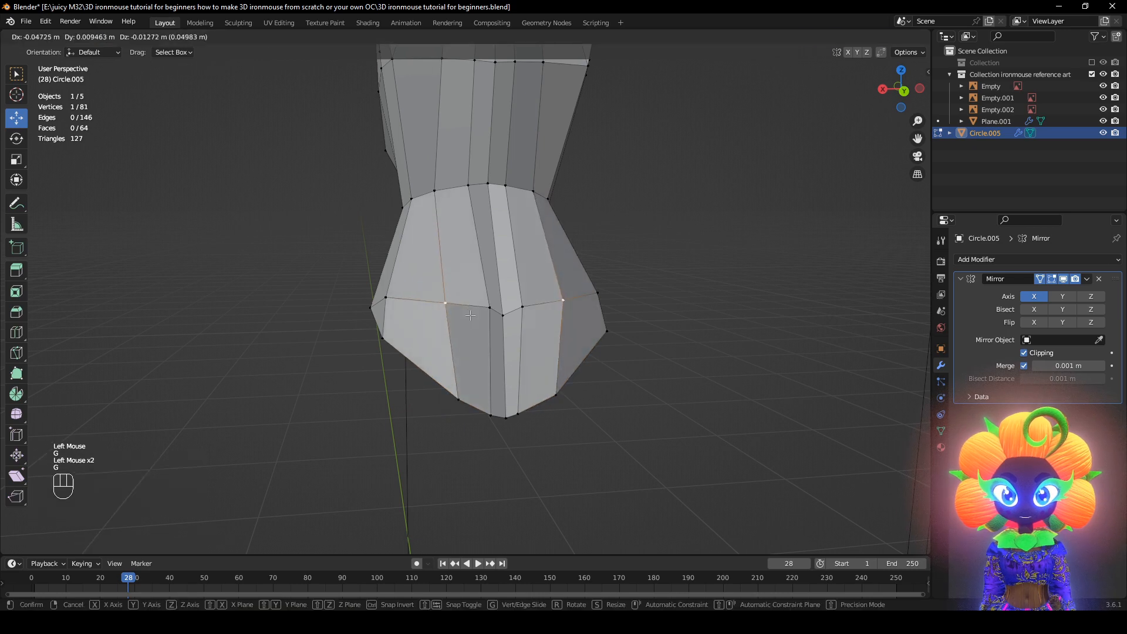
click(450, 311)
Reposition the lower side hip vertex and the loop vertex next to it to smooth the leg opening
middle_drag(450, 313, 487, 332)
click(414, 363)
key(g)
middle_drag(414, 363, 658, 356)
click(440, 351)
click(409, 306)
key(g)
click(423, 345)
In front view, raise the outer front hip loop vertex slightly and move its outer neighbour inward and up
click(515, 345)
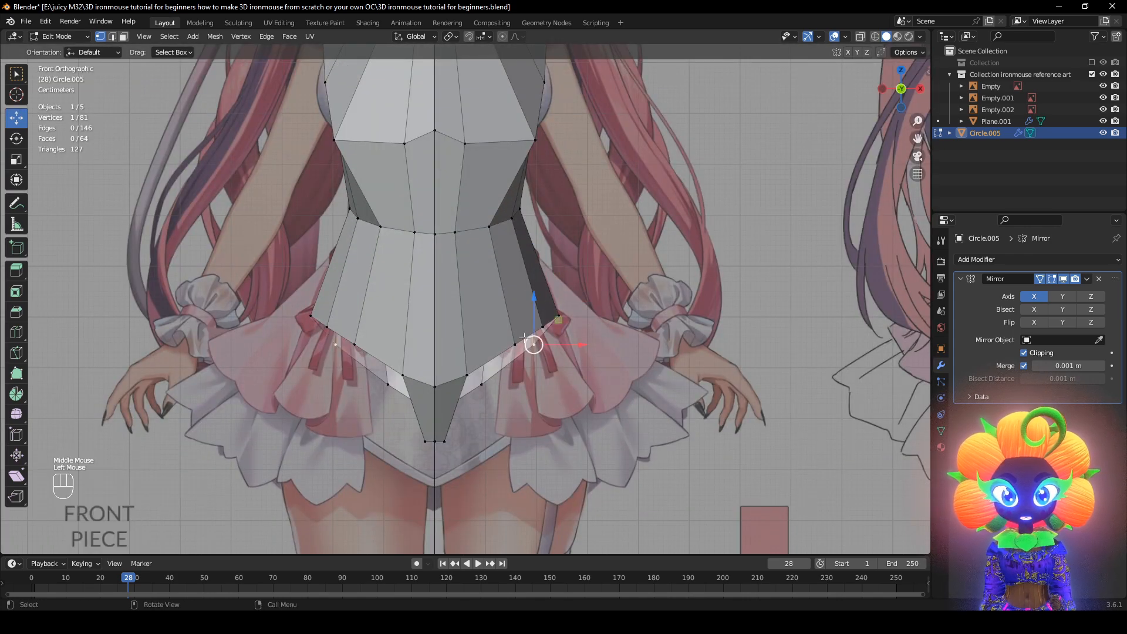
key(g)
click(515, 338)
key(g)
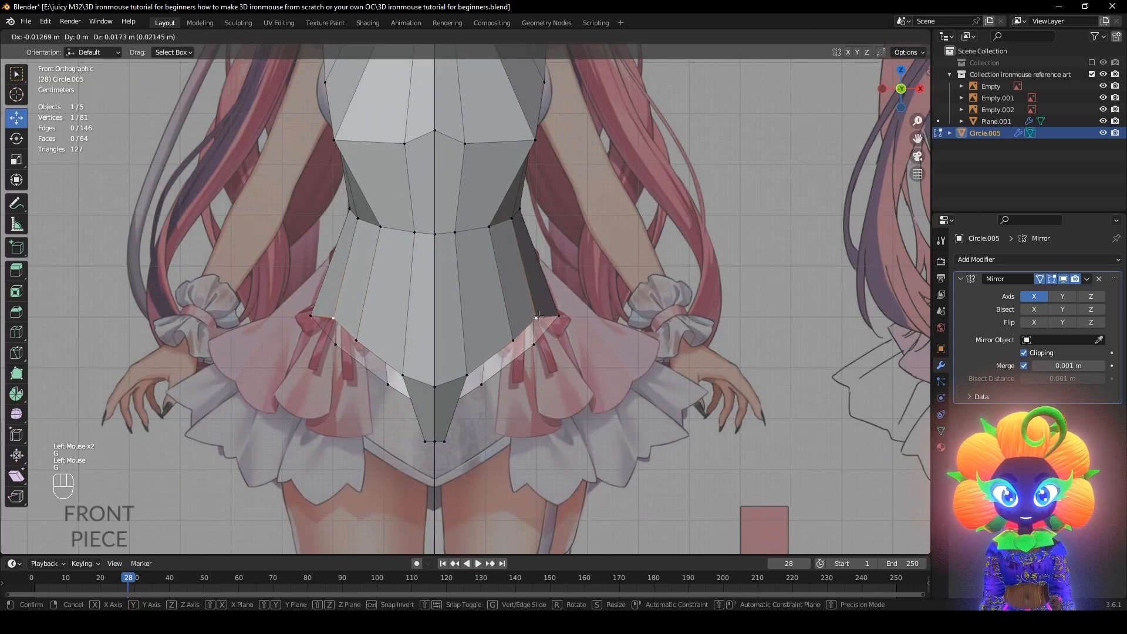
click(540, 325)
key(g)
click(535, 317)
click(529, 328)
middle_drag(528, 327, 348, 353)
click(405, 351)
key(g)
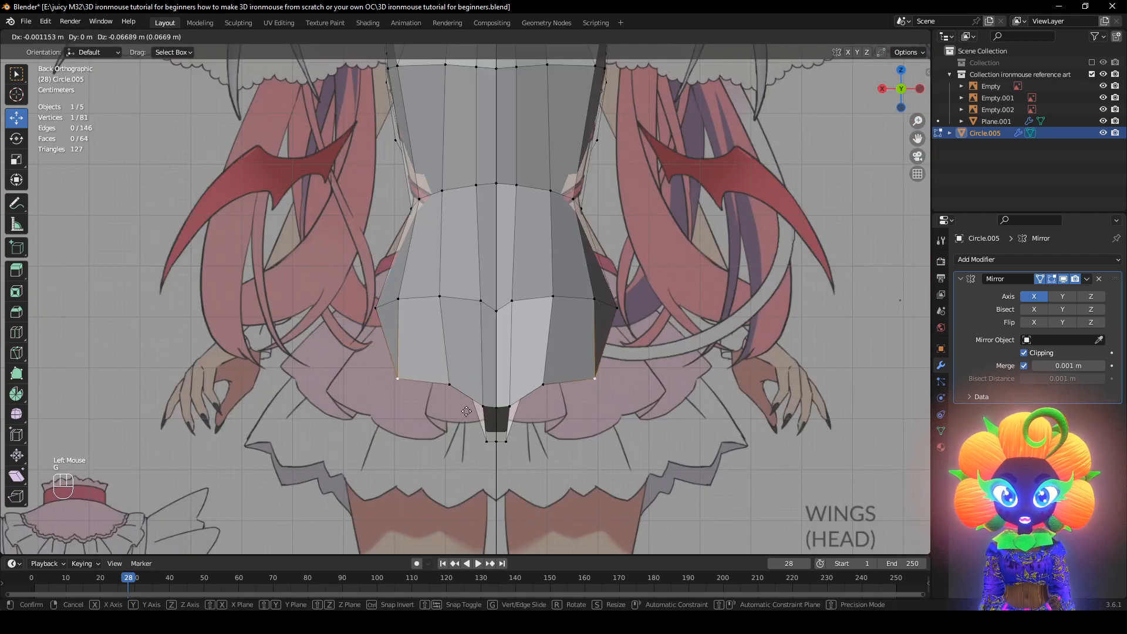
right_click(394, 408)
key(z)
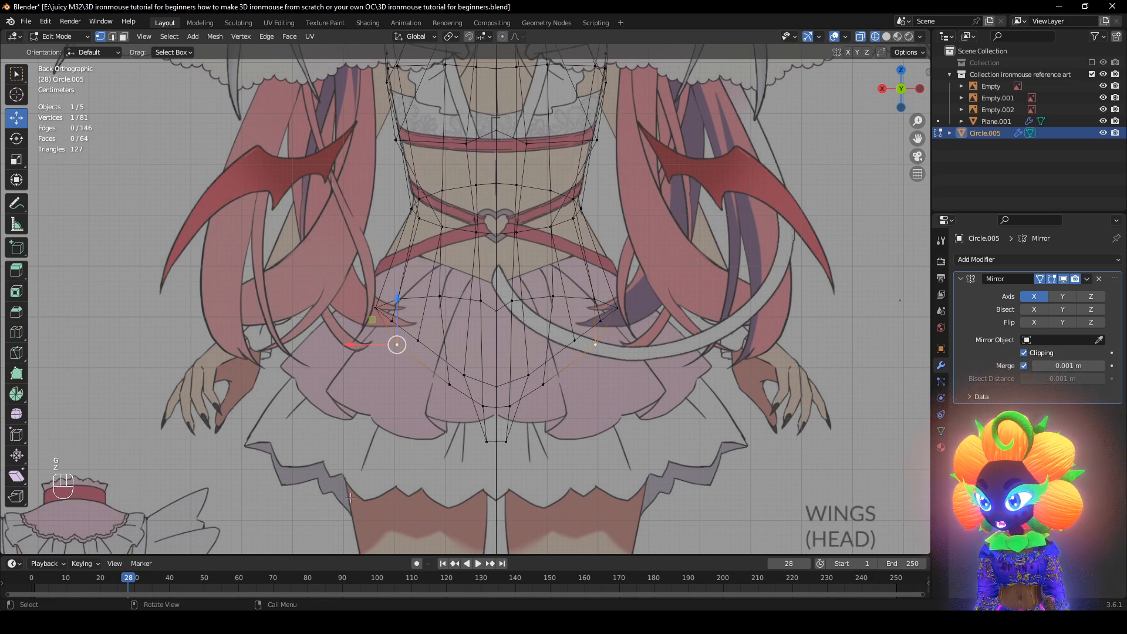
key(z)
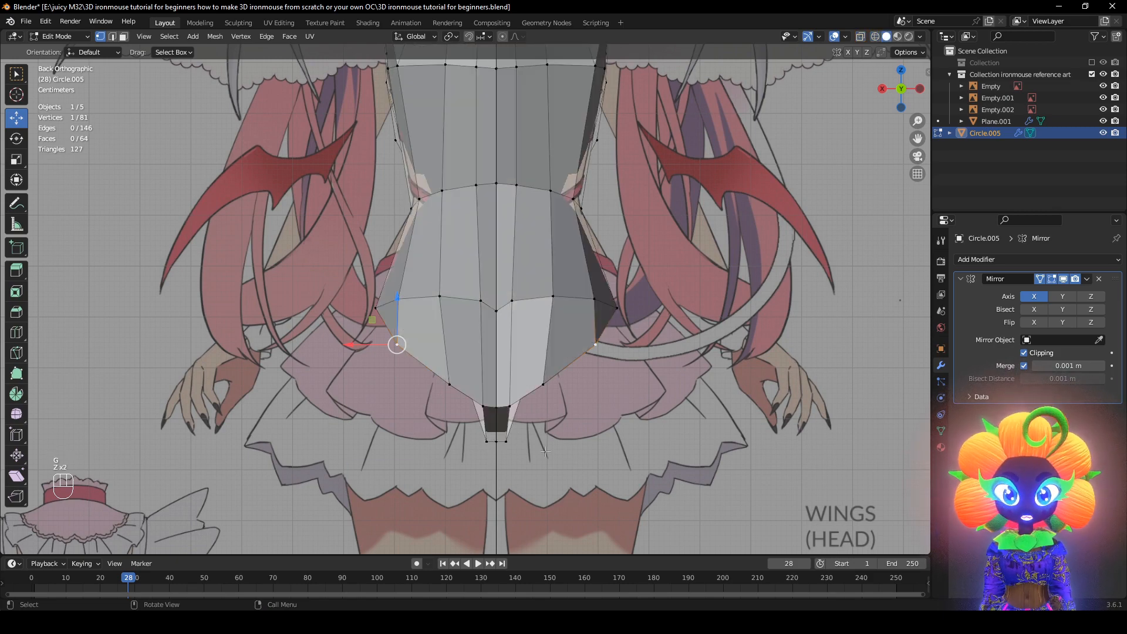
In back view, move the lower buttock vertex down about 0.046 m and the outer one down about 0.063 m, both about 0.009 m sideways
click(449, 380)
key(g)
click(466, 408)
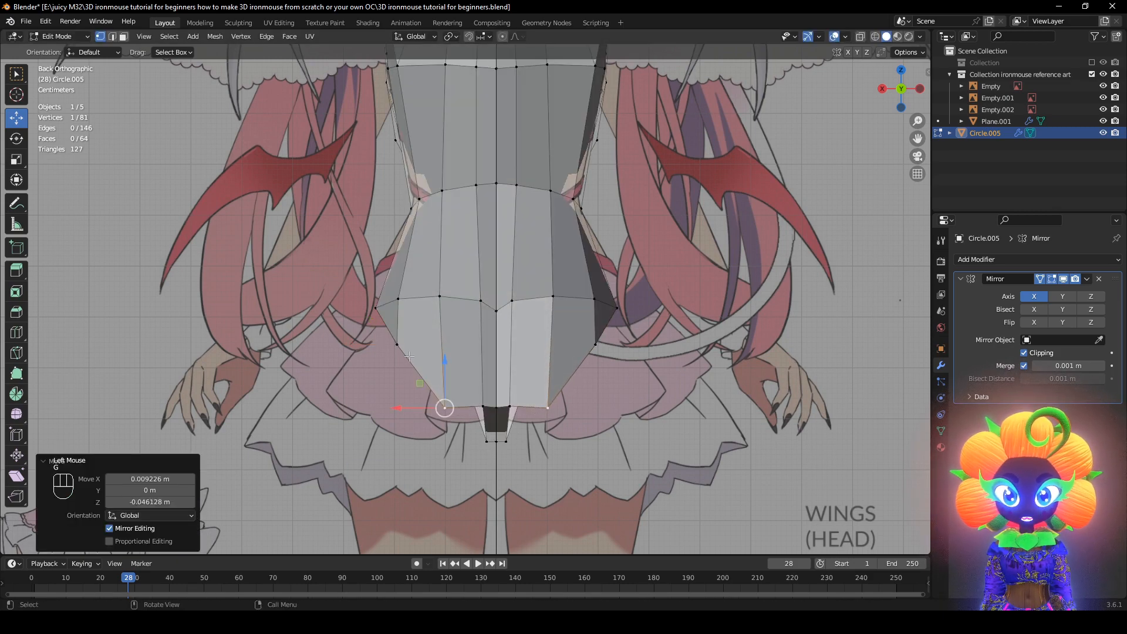
click(397, 345)
key(g)
click(418, 408)
scroll(411, 381, down, 1)
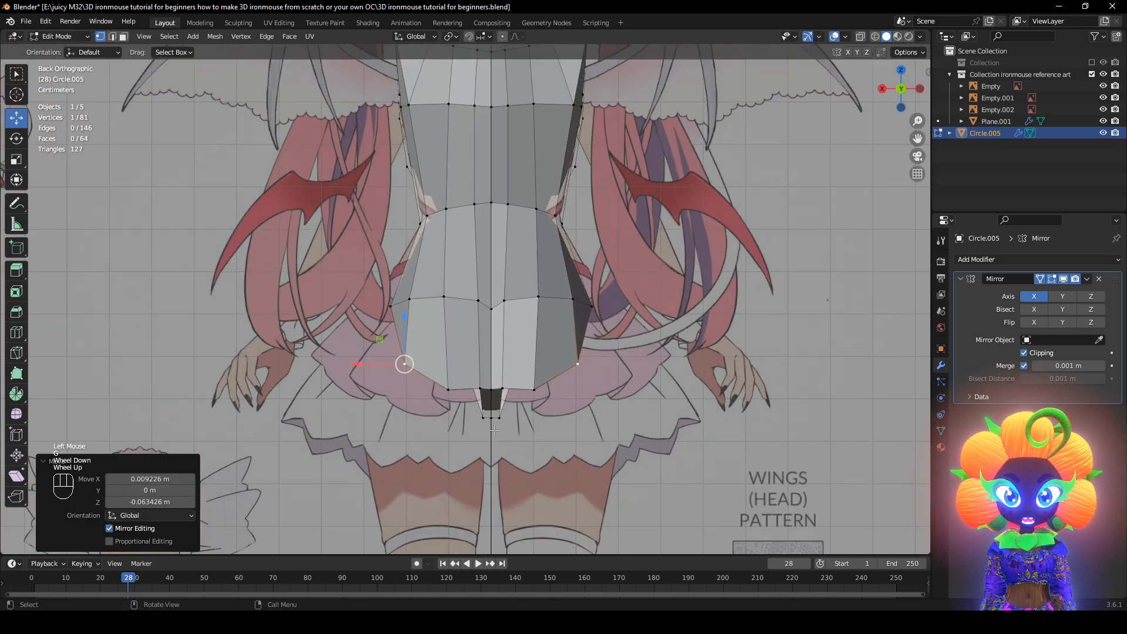
scroll(411, 381, up, 1)
In wireframe right view, move the four lower rear vertices forward about 0.046 m, and return to solid shading
middle_drag(411, 381, 676, 426)
key(z)
key(z)
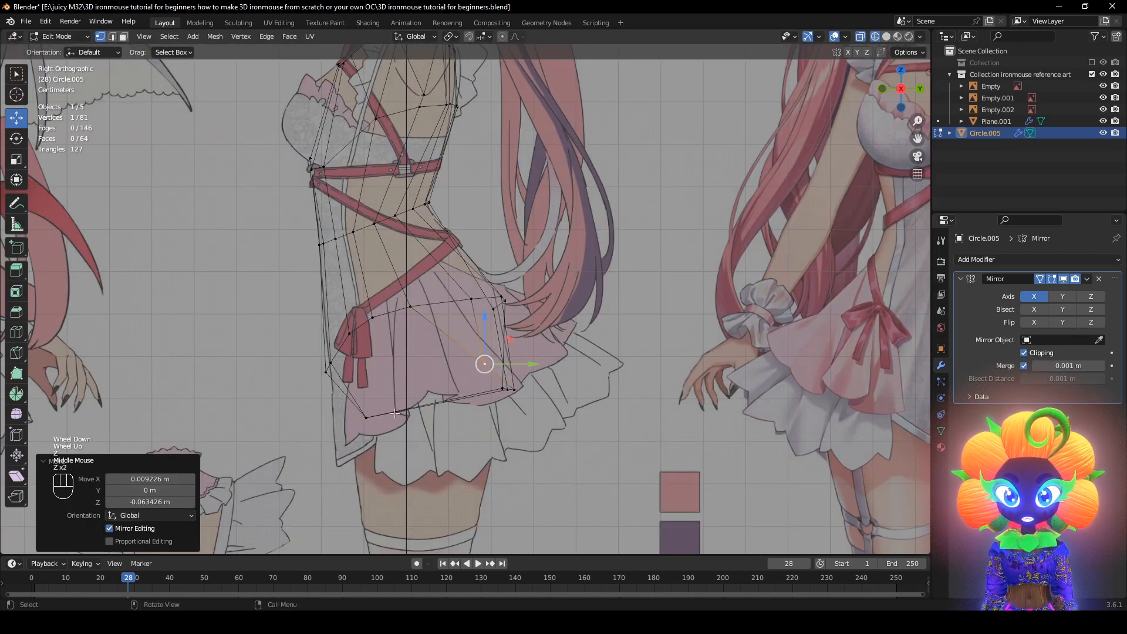
drag(500, 393, 477, 351)
key(g)
click(612, 419)
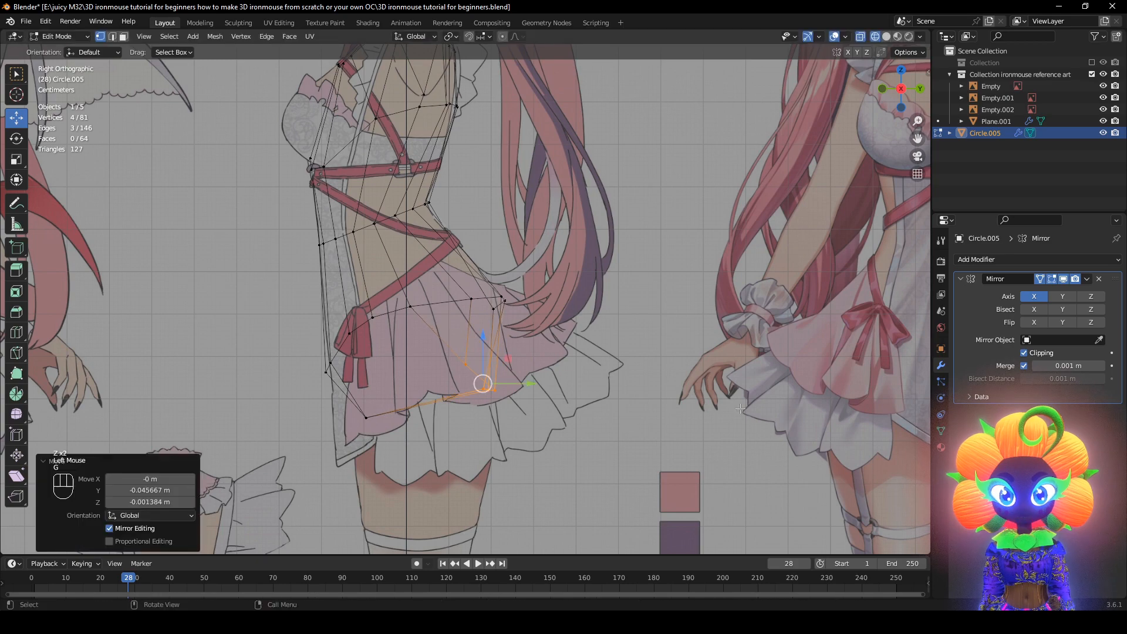
key(z)
mouse_move(684, 424)
middle_down()
mouse_move(553, 429)
mouse_move(566, 428)
middle_up()
click(566, 428)
shift+click(471, 292)
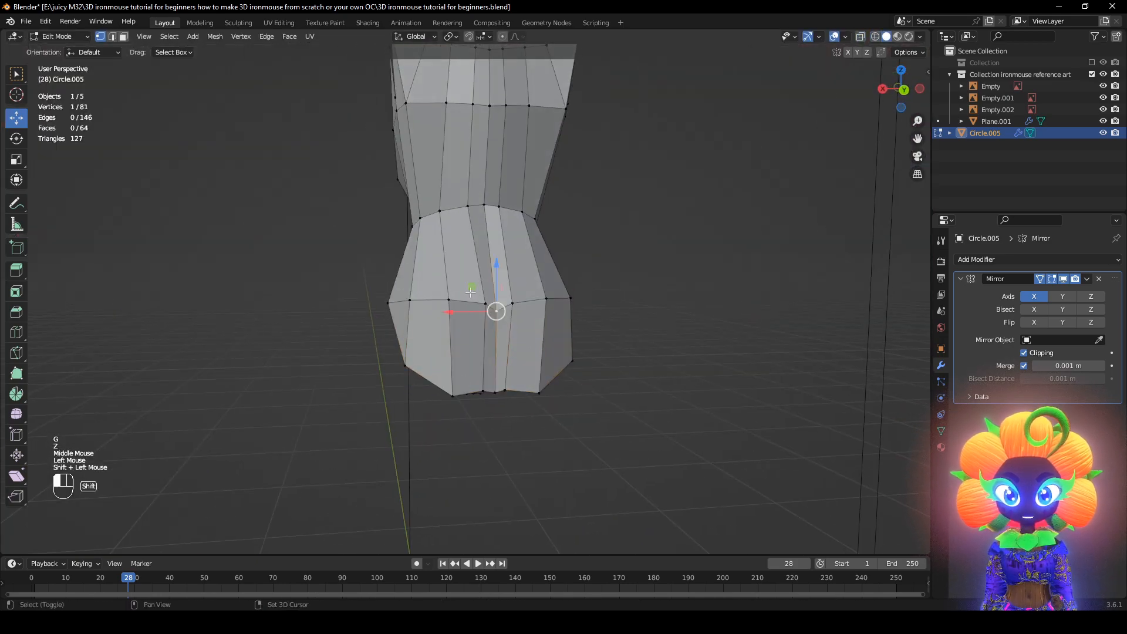
middle_drag(621, 356, 722, 359)
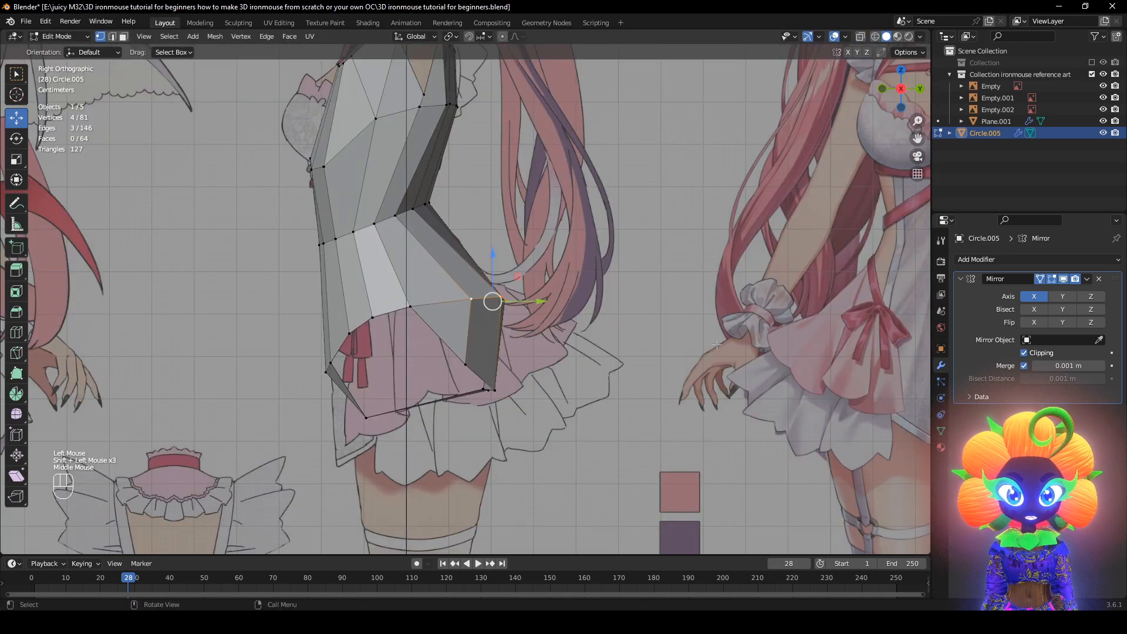
key(g)
key(g)
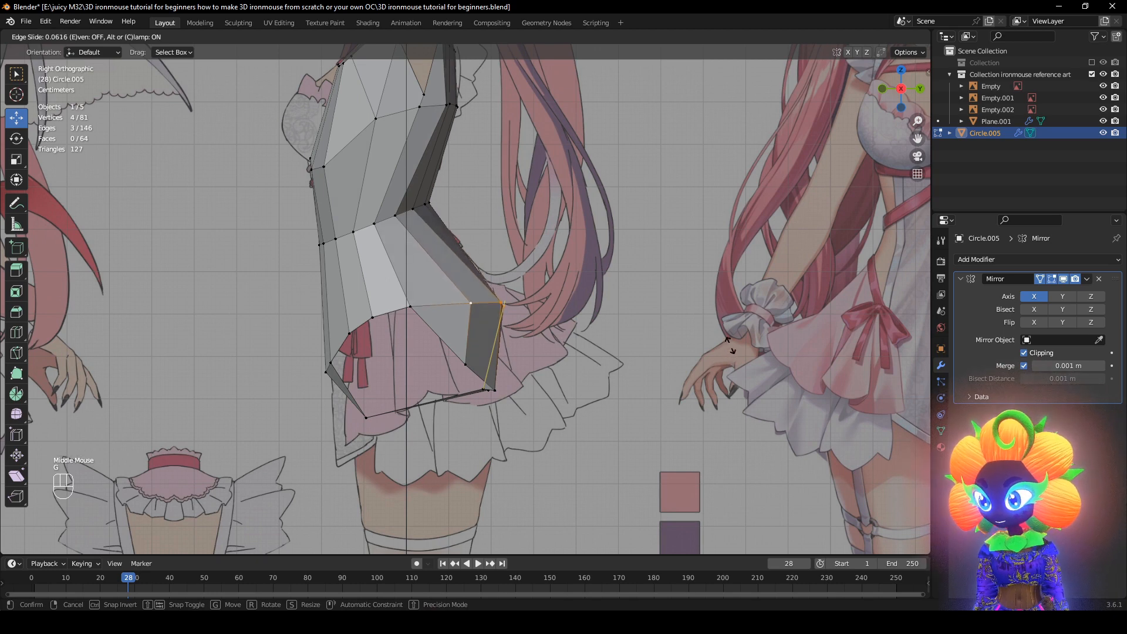
click(704, 302)
key(z)
key(z)
key(z)
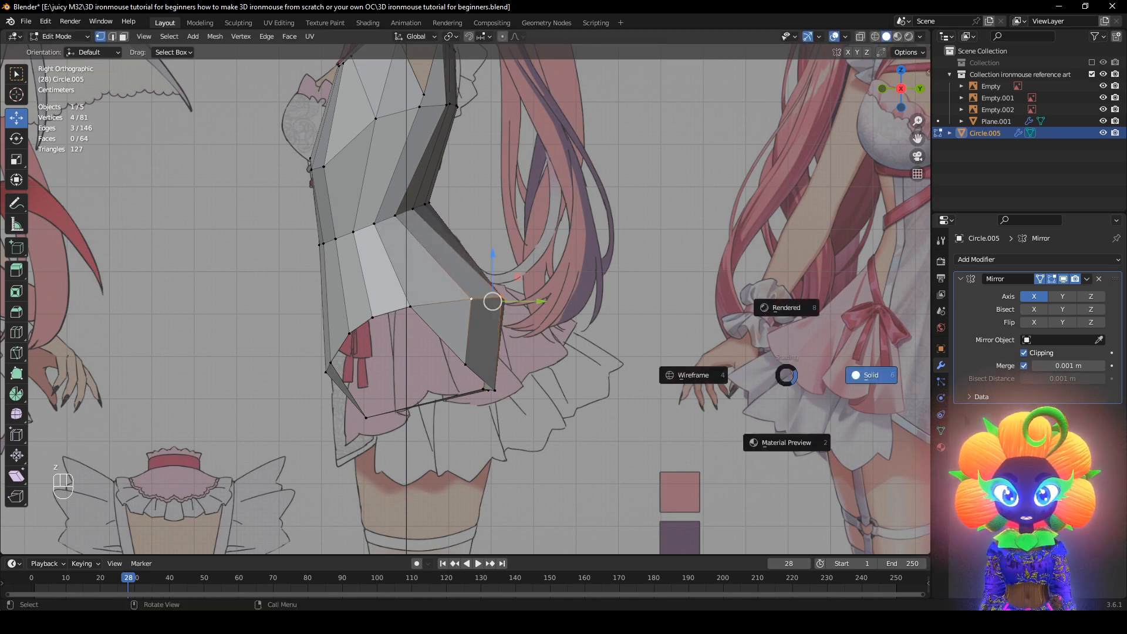
In right view, move the lower side buttock vertex slightly back and up
shift+middle_drag(465, 382, 548, 324)
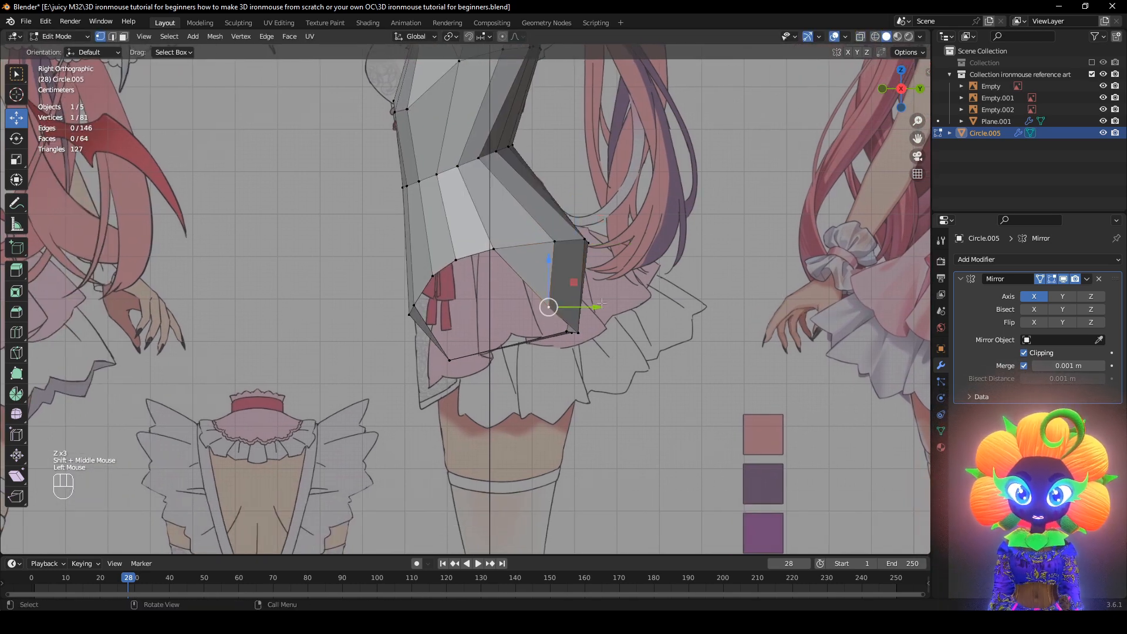
key(g)
click(616, 309)
middle_drag(616, 311, 648, 292)
Move the lowest front crotch vertex back about 0.009 m and up about 0.008 m
alt+click(554, 340)
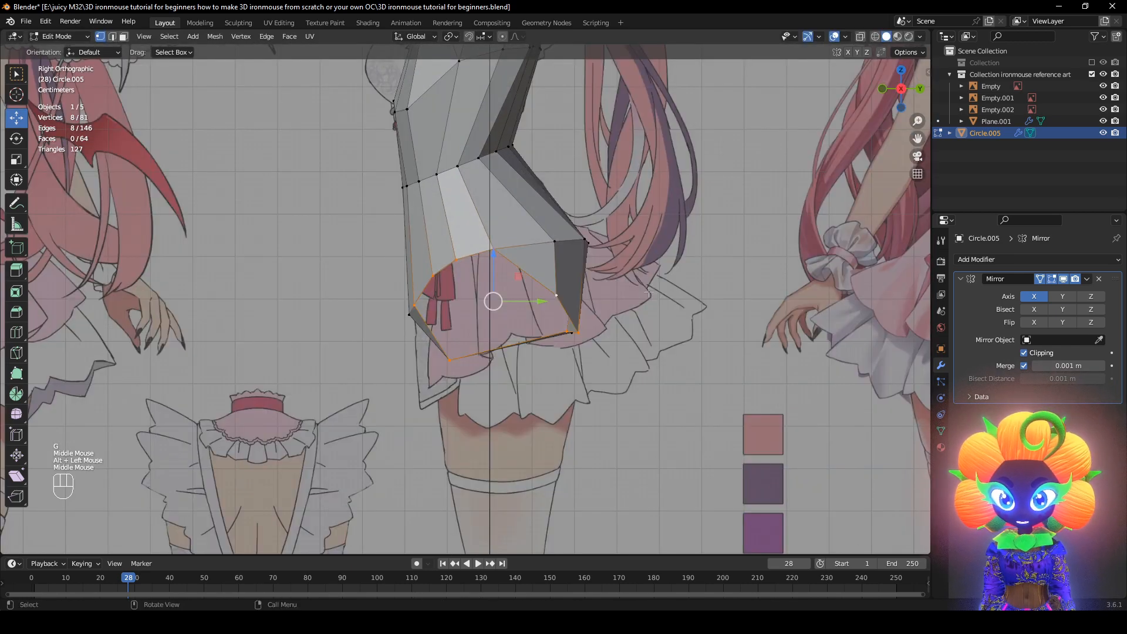
key(g)
click(451, 348)
middle_drag(465, 354, 549, 357)
middle_drag(549, 357, 529, 365)
middle_drag(529, 365, 504, 357)
drag(467, 328, 470, 325)
middle_drag(470, 325, 447, 350)
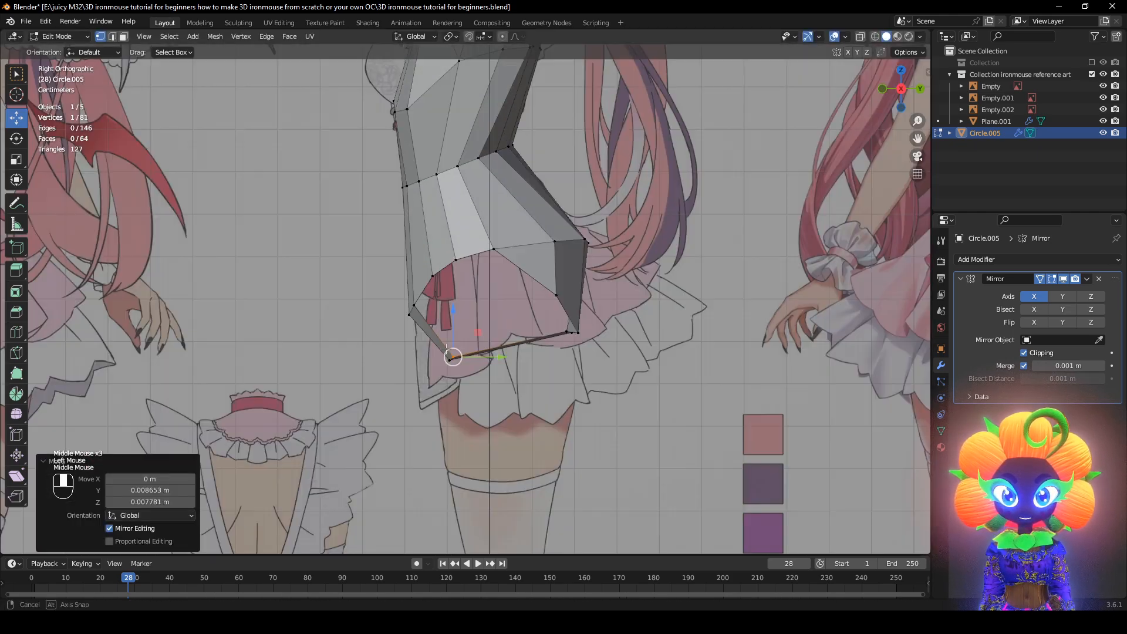
Extrude the leg opening's edge loop and move the new loop down 0.1913 m
alt+click(512, 270)
scroll(642, 302, down, 2)
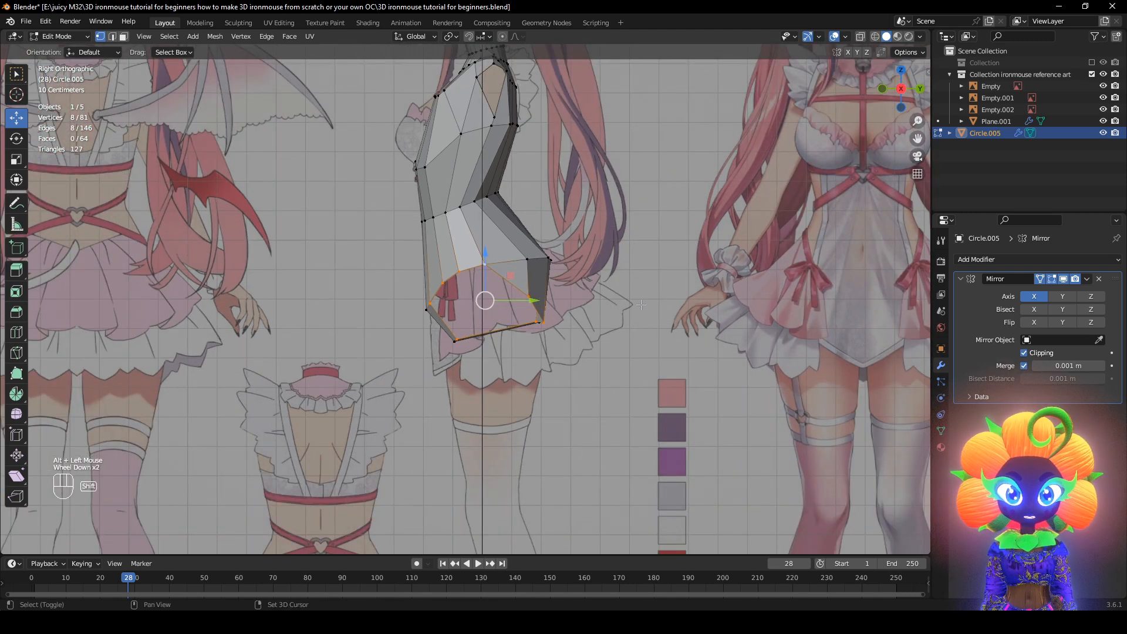
key(e)
key(Escape)
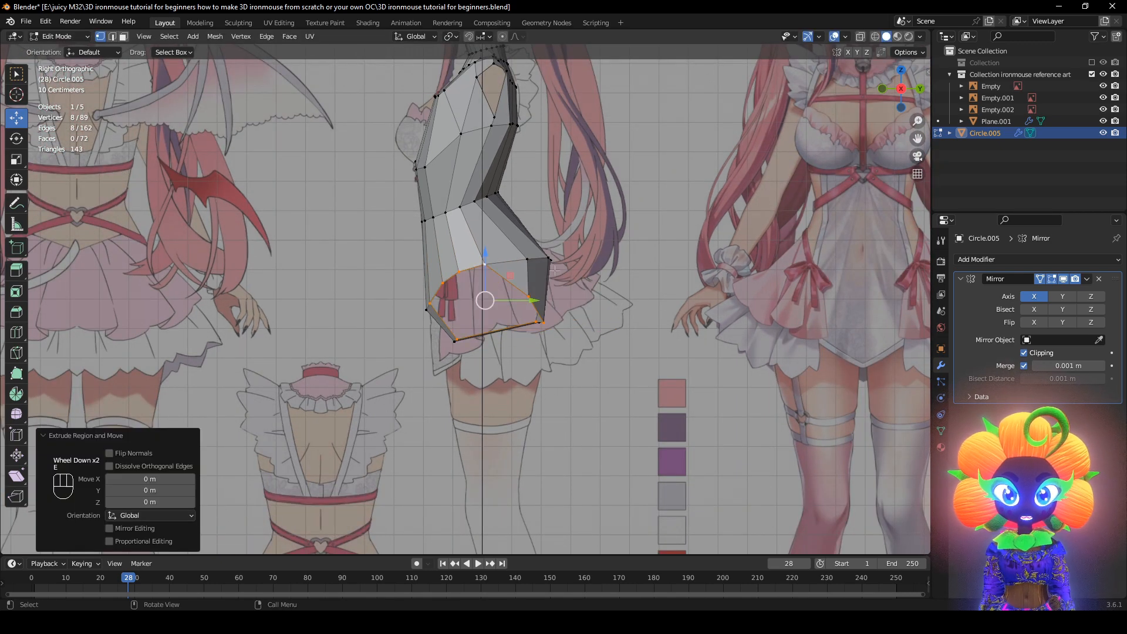
drag(478, 257, 480, 310)
Try to round the upper edge loop of the leg opening with LoopTools Circle
middle_drag(480, 310, 636, 279)
scroll(635, 288, up, 2)
middle_drag(544, 294, 547, 318)
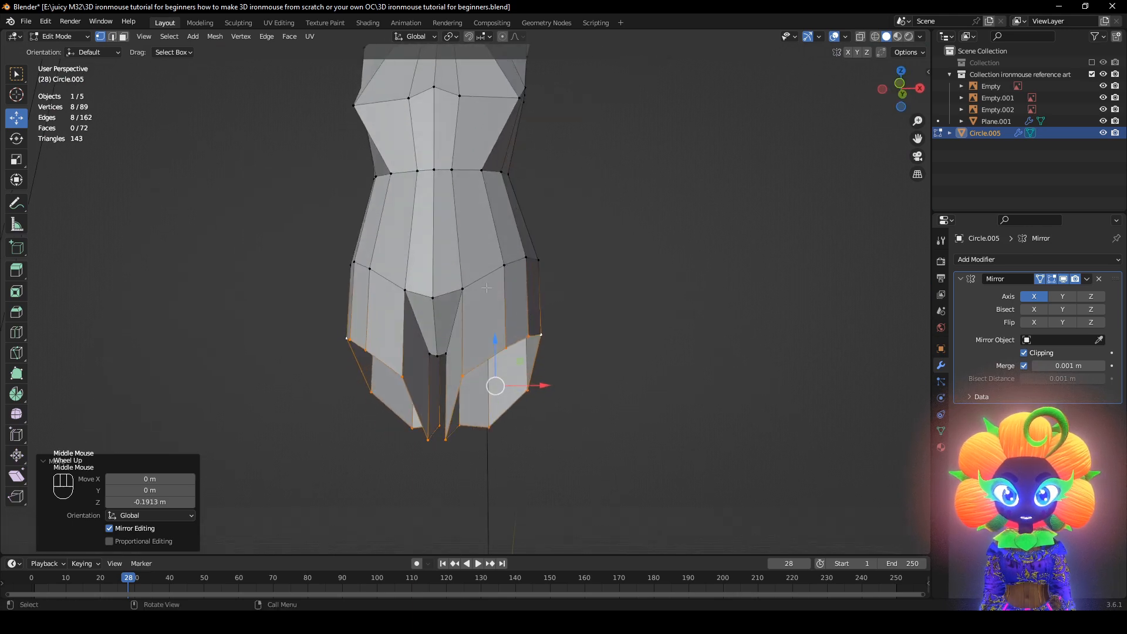
alt+click(500, 268)
key(z)
middle_drag(446, 346, 439, 350)
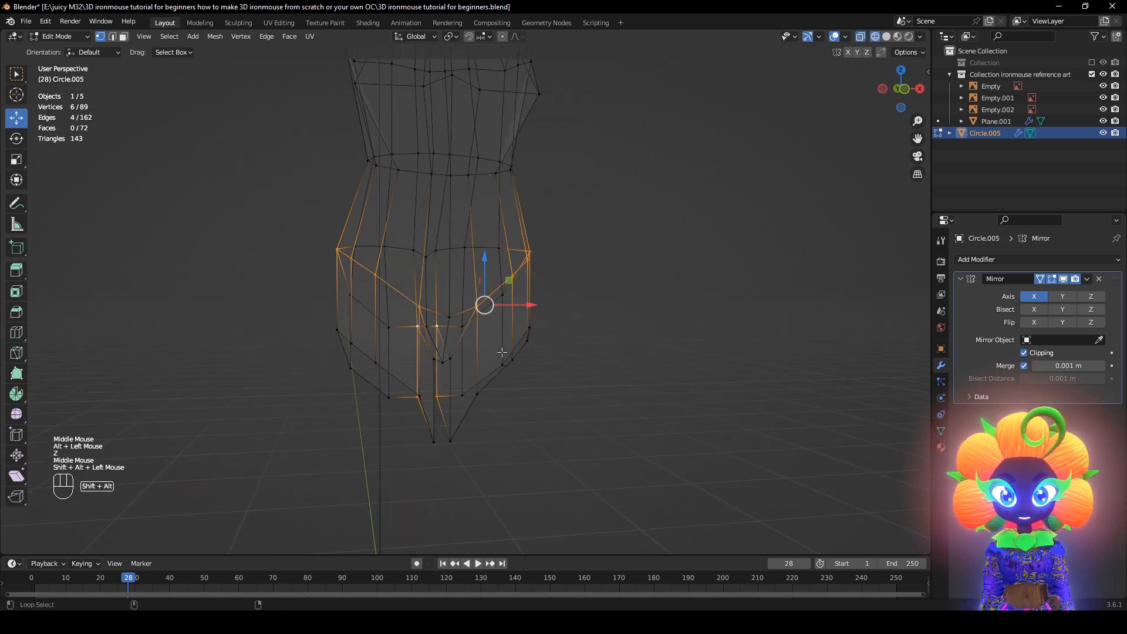
key(ctrl+z)
mouse_move(518, 351)
middle_down()
mouse_move(463, 352)
mouse_move(469, 339)
mouse_move(459, 381)
middle_up()
key(z)
key(z)
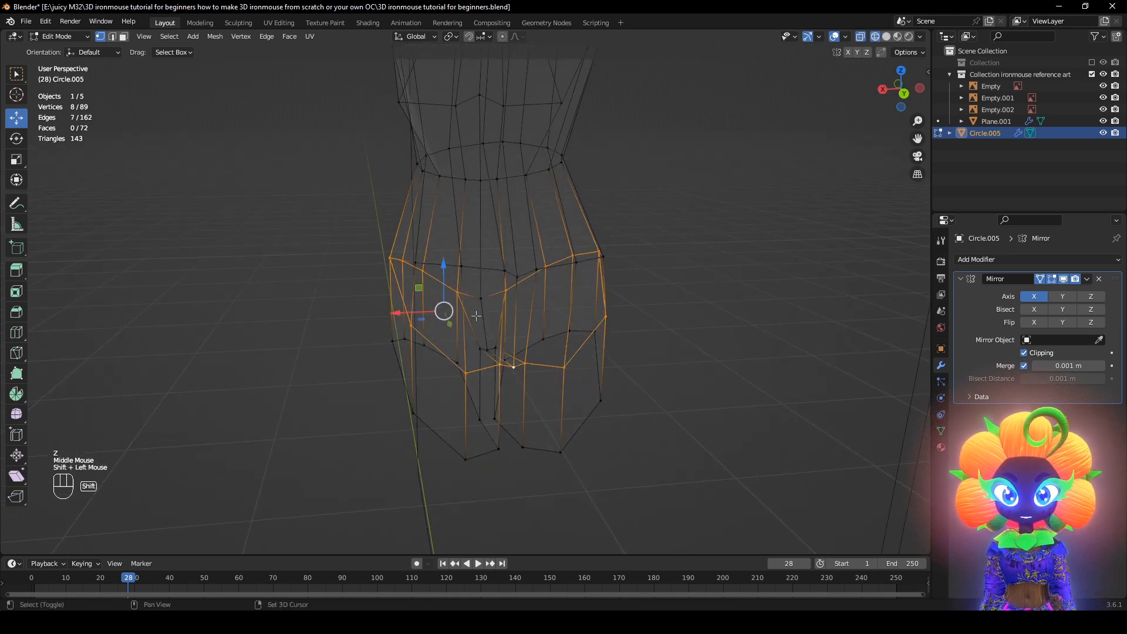
middle_drag(575, 367, 763, 370)
right_click(757, 320)
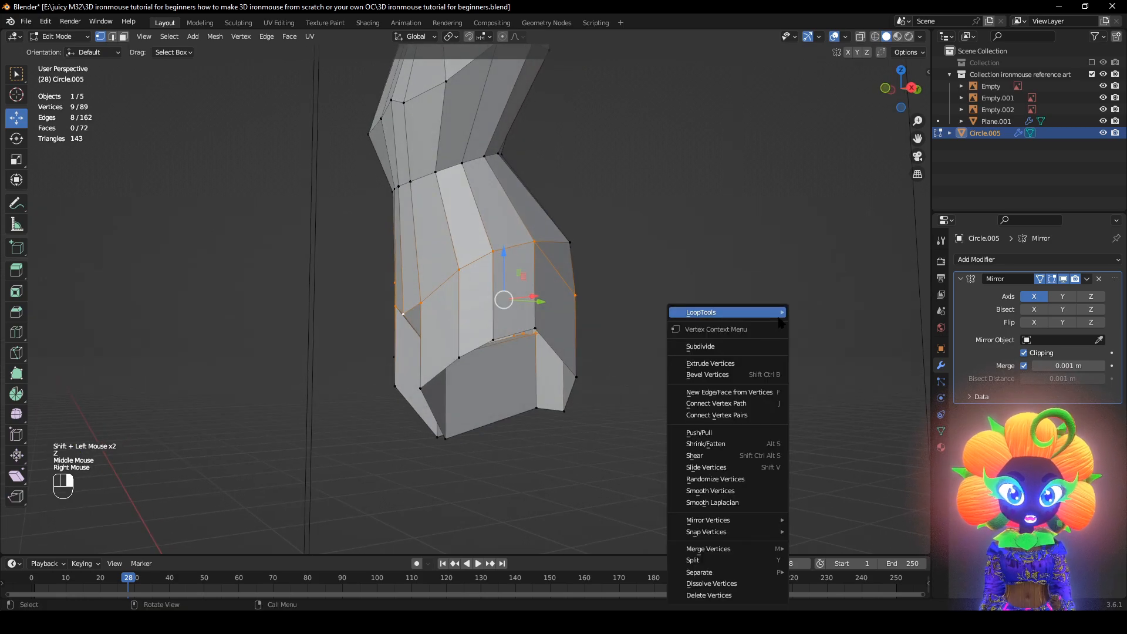
mouse_move(763, 312)
click(816, 325)
middle_drag(816, 325, 454, 473)
key(ctrl+z)
Move one front leg-opening vertex about 0.015 m in X, 0.034 m in Y and -0.002 m in Z
key(z)
click(449, 279)
mouse_move(449, 279)
middle_down()
mouse_move(448, 396)
mouse_move(522, 310)
mouse_move(572, 411)
middle_up()
key(g)
click(450, 400)
key(shift+z)
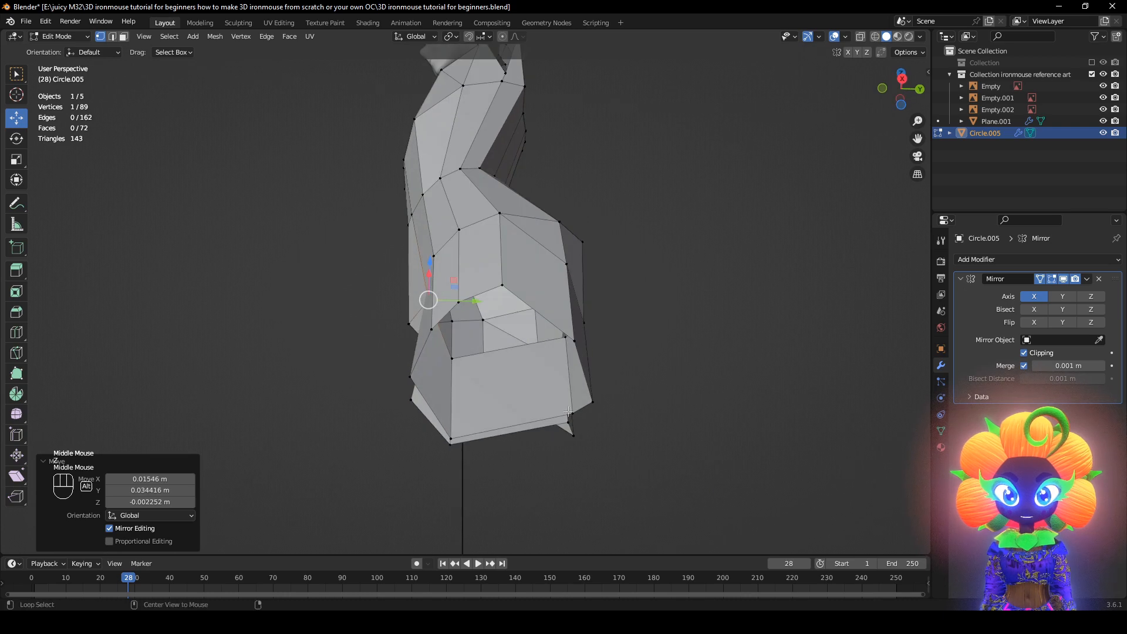
Delete the extruded edge loop below the leg opening
alt+click(574, 412)
key(x)
click(699, 335)
Reposition two vertices along the leg opening's rim, viewed from below
scroll(632, 370, up, 2)
middle_drag(632, 369, 634, 311)
key(g)
click(649, 260)
click(503, 170)
middle_drag(486, 212, 412, 390)
key(g)
click(506, 236)
In right view, move the lowest crotch edge back and the front leg-opening edge about 0.021 m back and 0.033 m down
alt+click(445, 363)
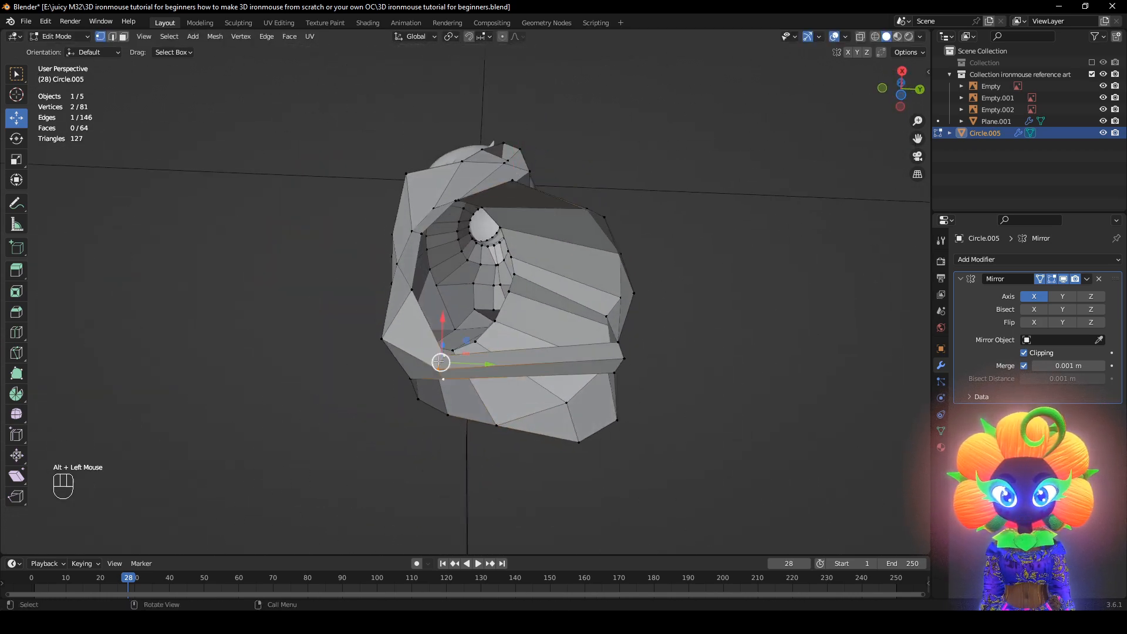
middle_drag(440, 352, 440, 456)
key(g)
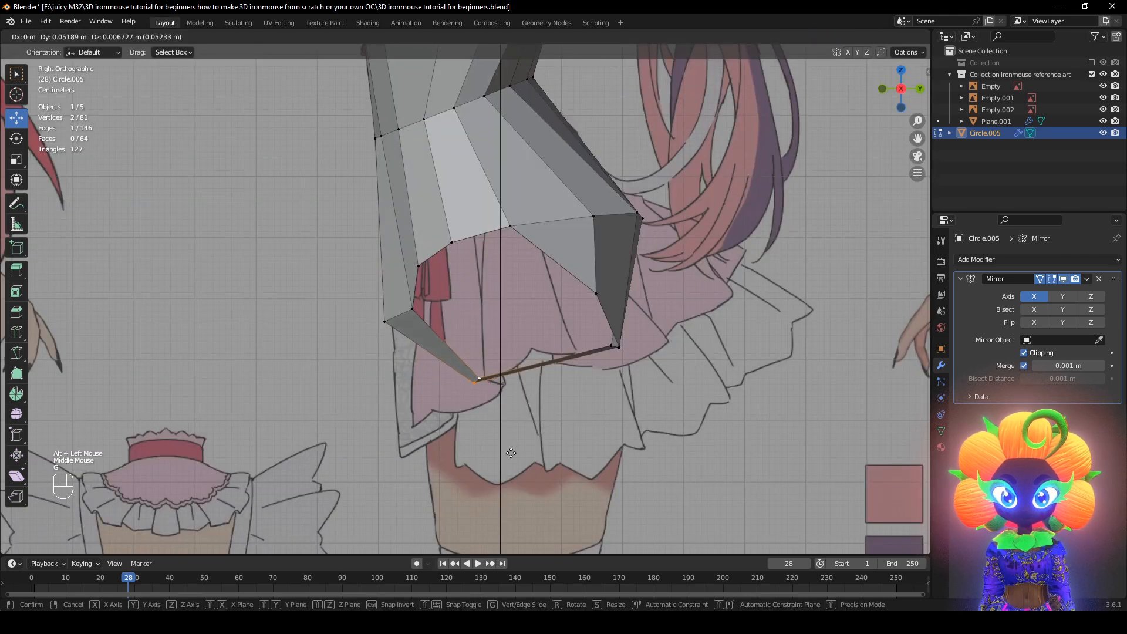
click(393, 334)
key(r)
click(415, 327)
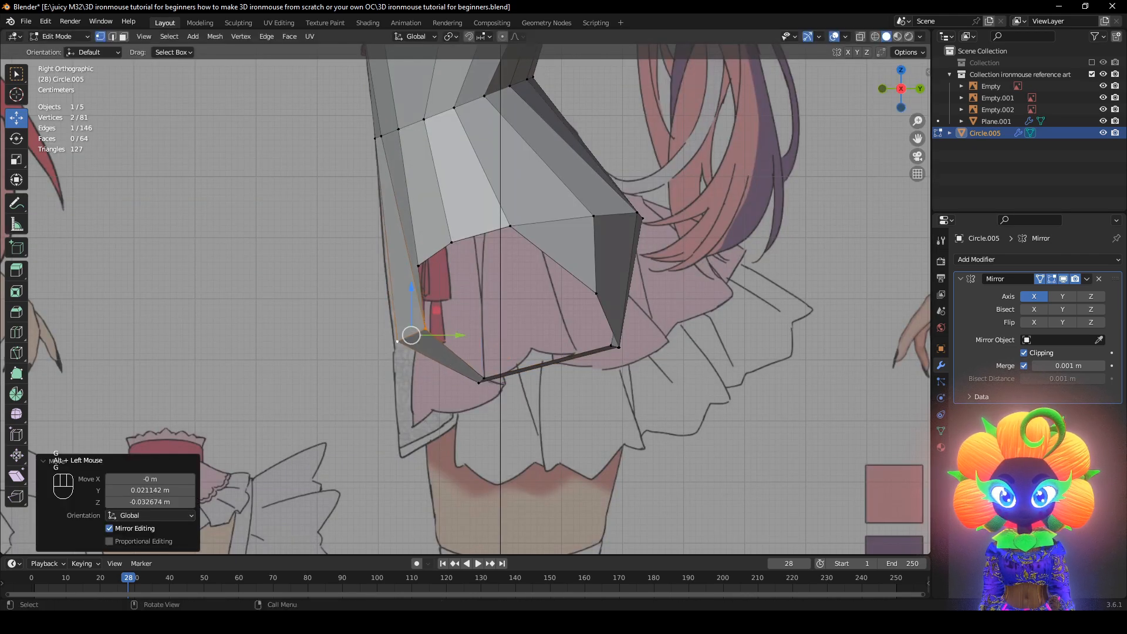
Move the lowest crotch edge further back along Y in right view
middle_drag(463, 327, 435, 441)
click(484, 410)
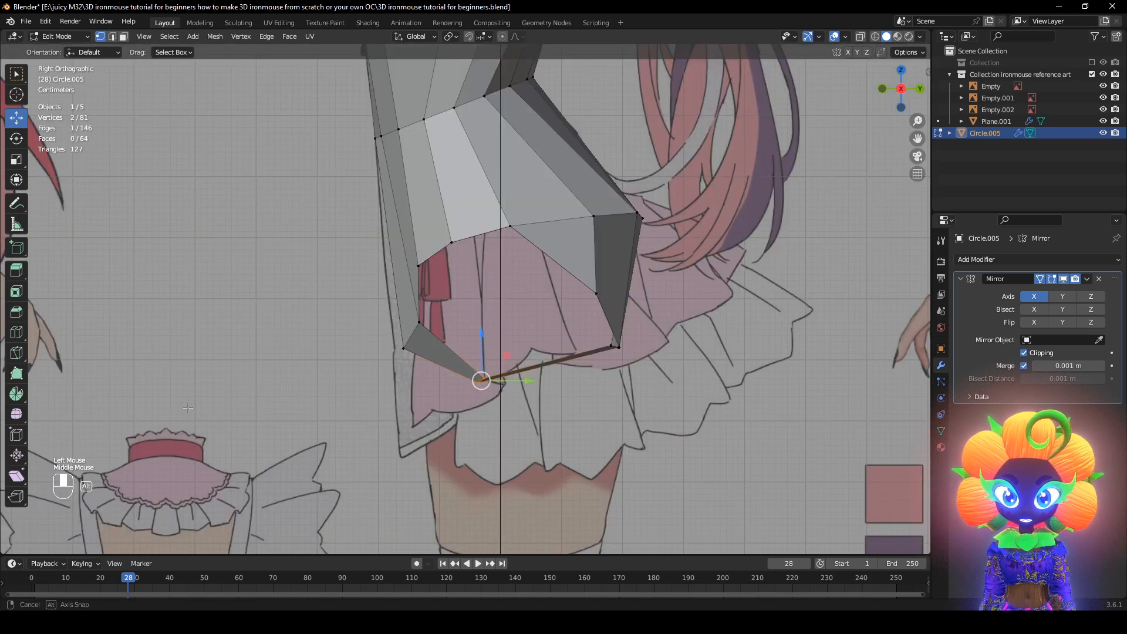
key(g)
click(420, 443)
key(g)
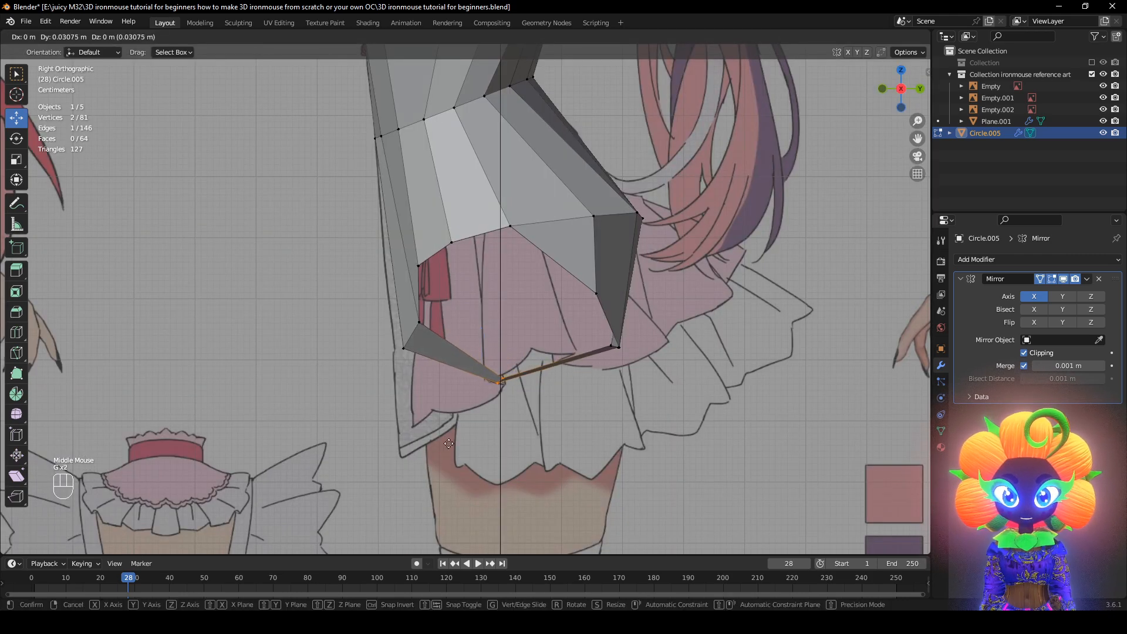
click(347, 313)
Extrude the leg opening's edge loop and move the new loop down about 0.282 m
alt+click(475, 236)
scroll(474, 237, down, 2)
middle_drag(474, 237, 566, 405)
alt+scroll(566, 405, down, 1)
key(e)
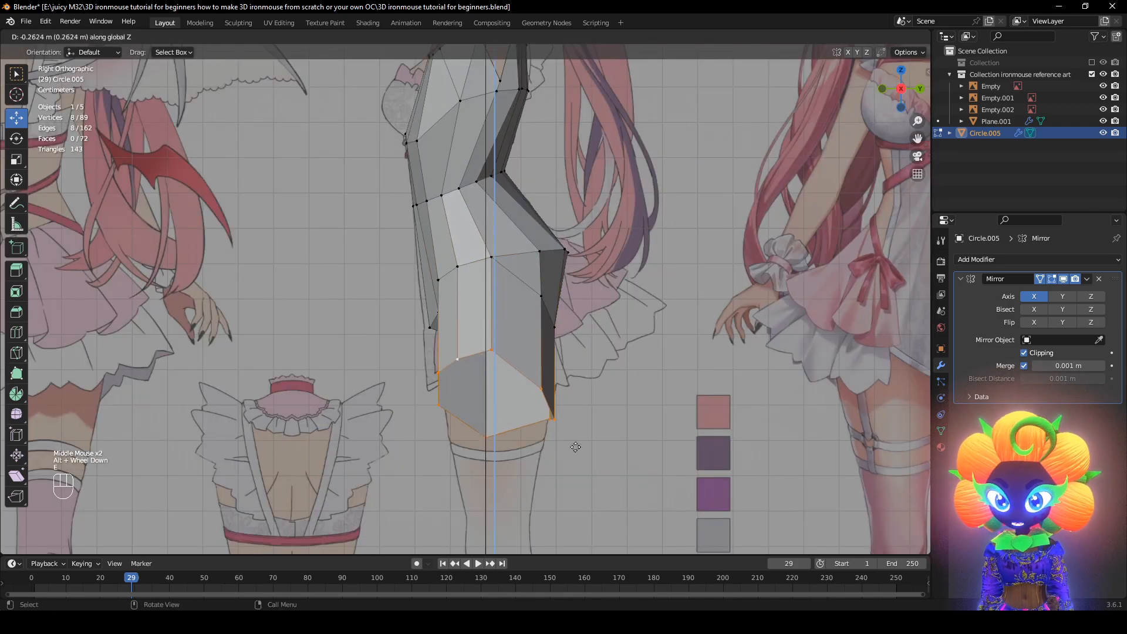
click(574, 446)
Round the leg's new lower loop with LoopTools Circle
right_click(616, 252)
mouse_move(665, 259)
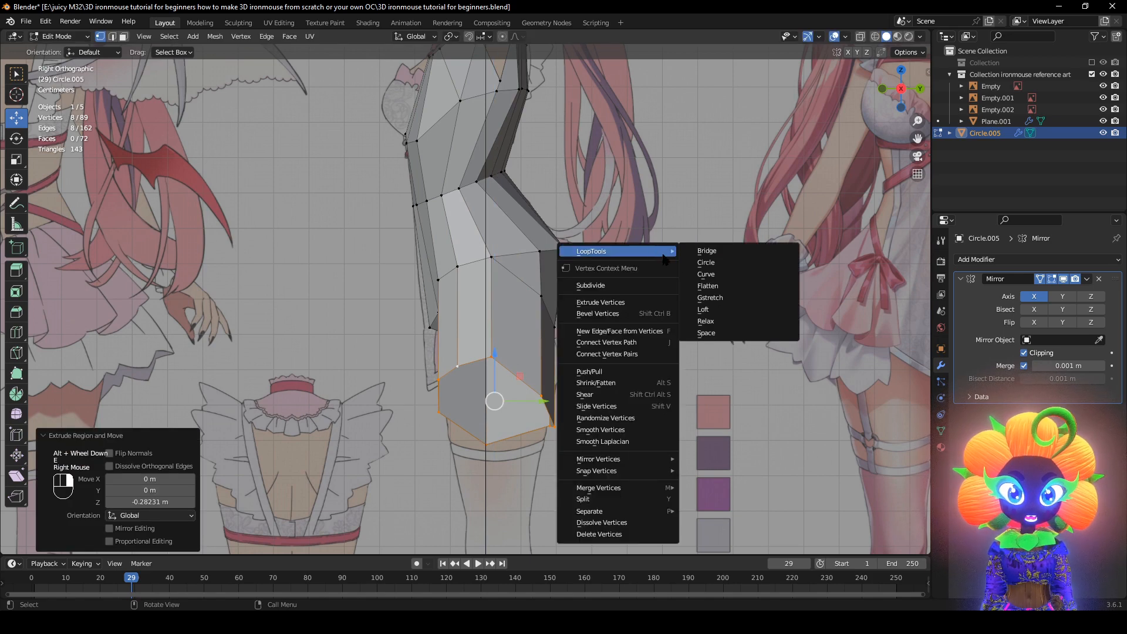
click(703, 262)
In front view, hide the Mirror modifier's result in the viewport and rotate the leg's lower loop 28.2°
middle_drag(605, 343, 693, 376)
scroll(619, 475, up, 2)
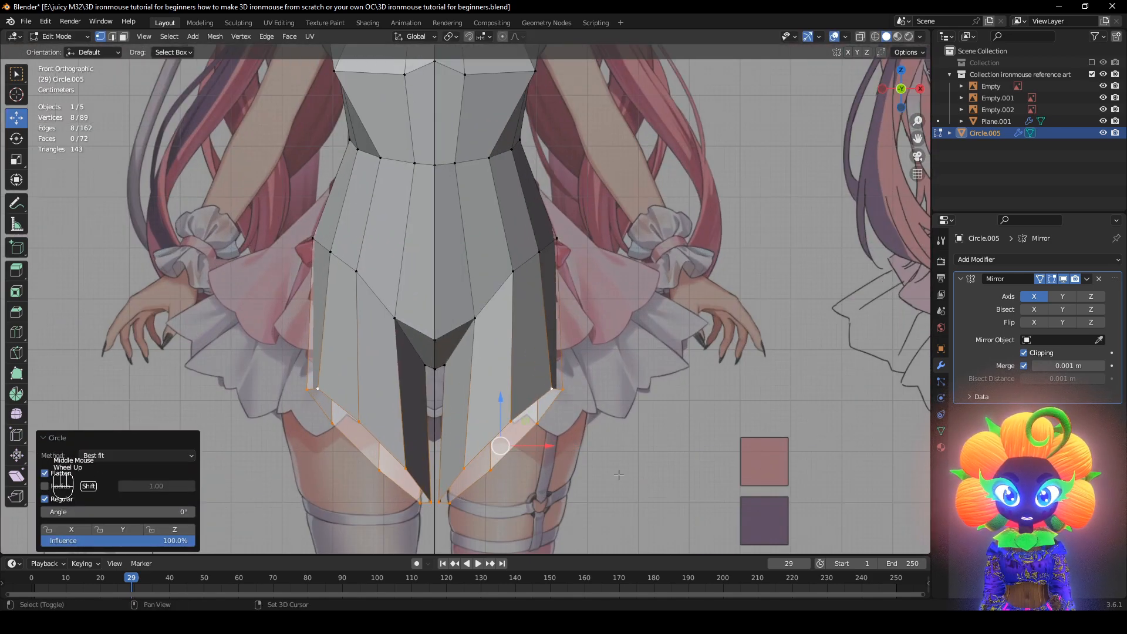
shift+middle_drag(619, 475, 636, 433)
key(g)
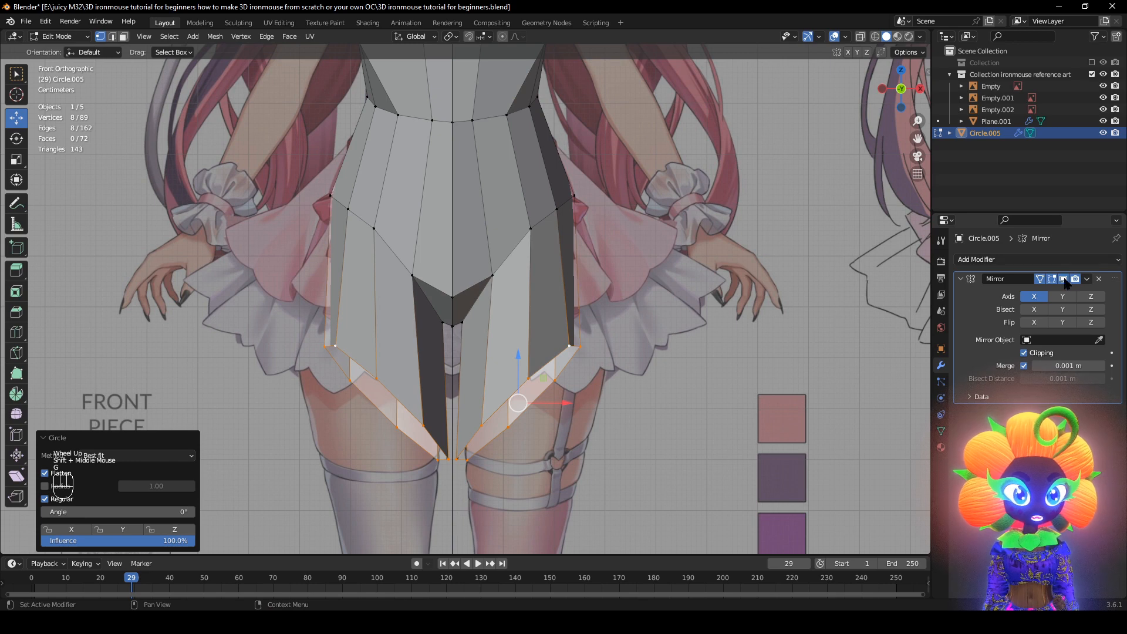
click(1064, 279)
key(r)
click(757, 470)
Move the leg's lower loop about 0.046 m outward and 0.032 m up, and show the mirrored half again
key(g)
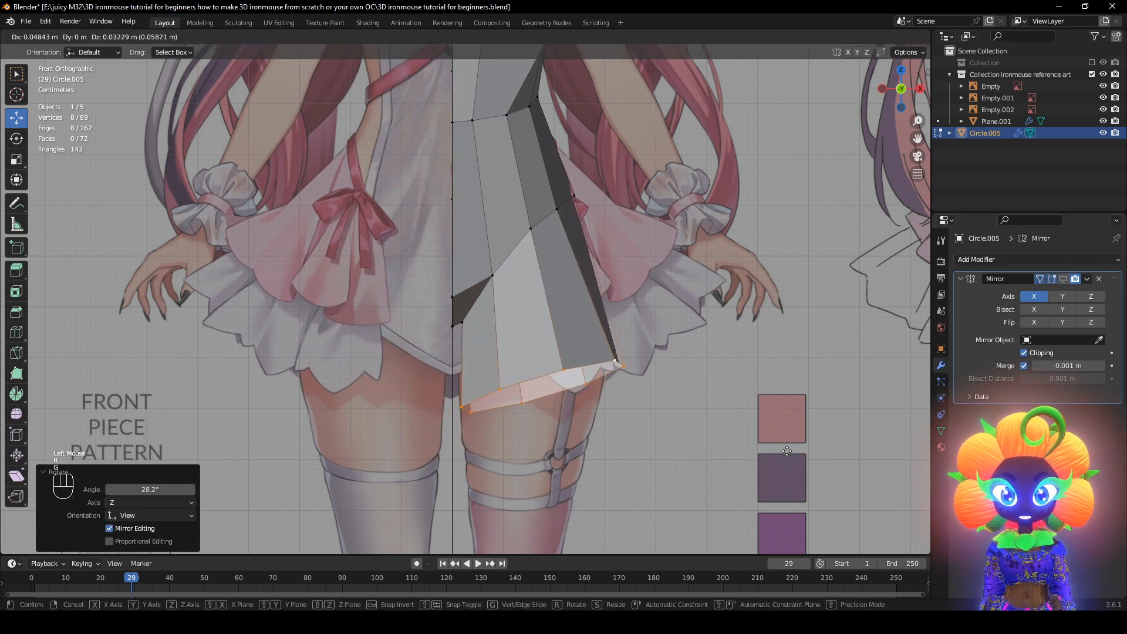
click(787, 451)
click(1064, 279)
Edge-slide the leg's lower loop upward with a factor of 0.331 and return to solid shading
key(alt+z)
key(g)
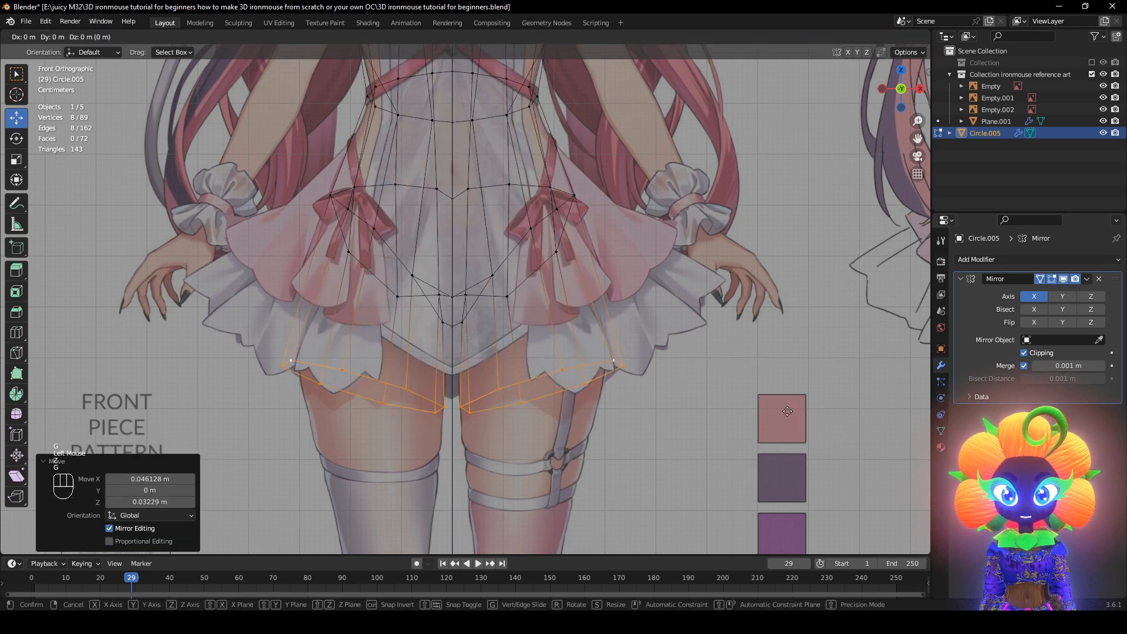
key(g)
click(794, 380)
key(z)
click(799, 414)
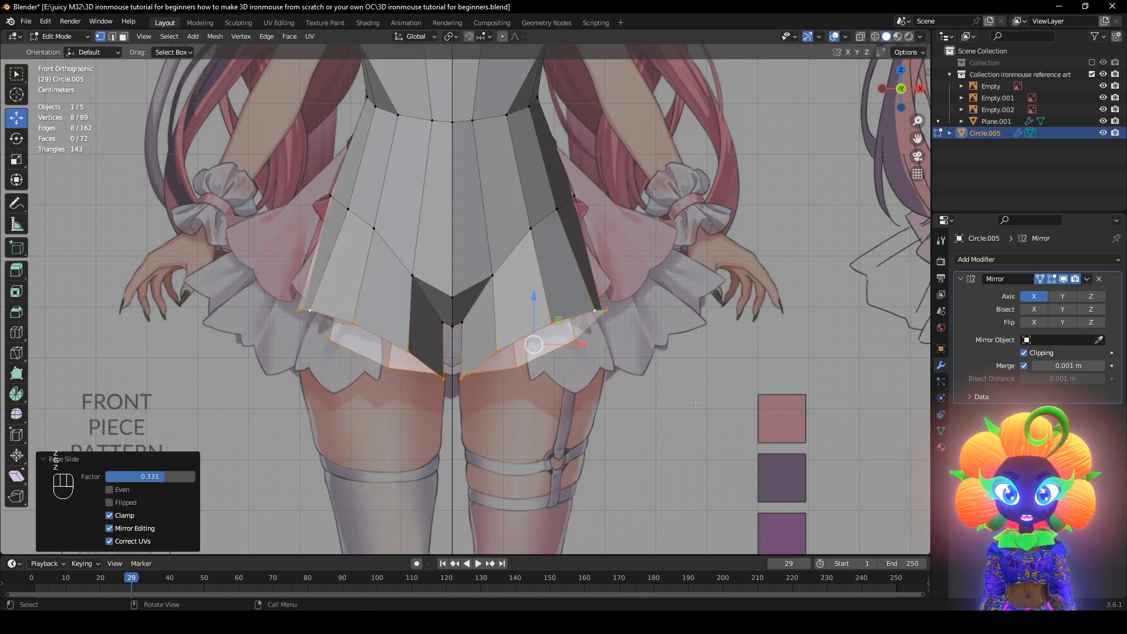
Try moving the leg's lower loop about 0.029 m outward and 0.016 m up, and scaling it by 1.166
key(s)
key(g)
click(728, 409)
key(s)
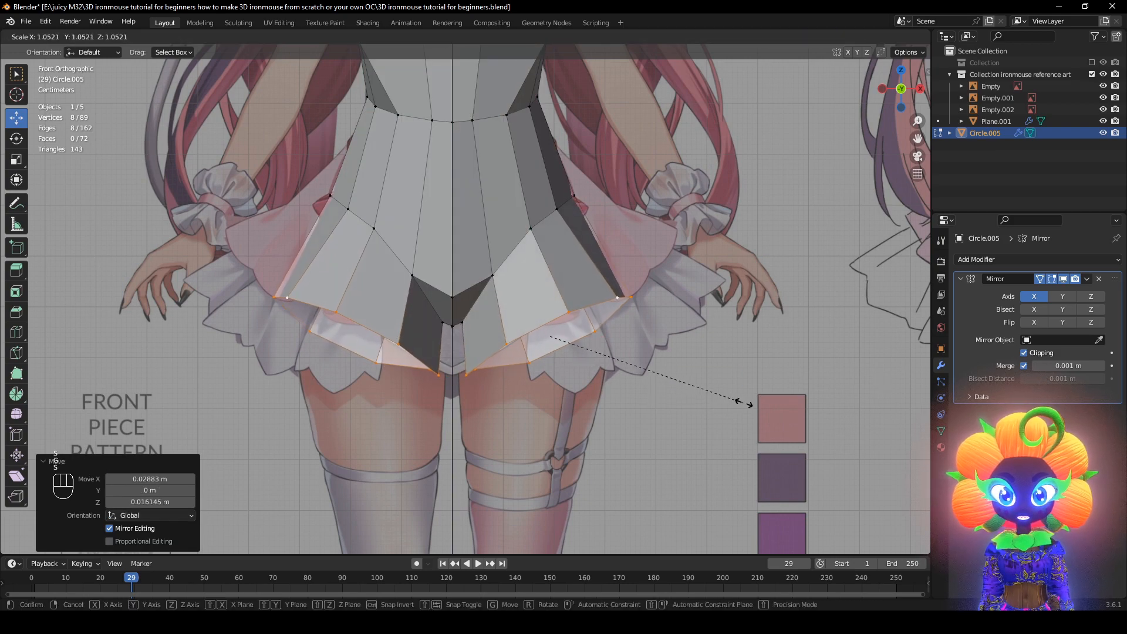
click(763, 413)
key(alt+z)
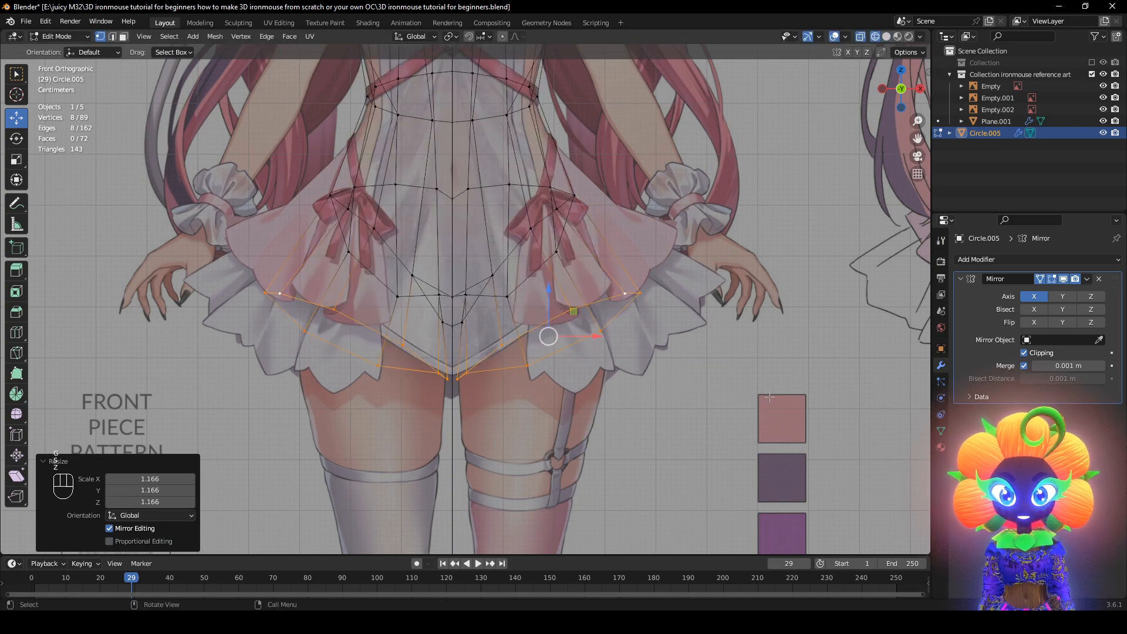
scroll(628, 351, down, 1)
key(ctrl+z)
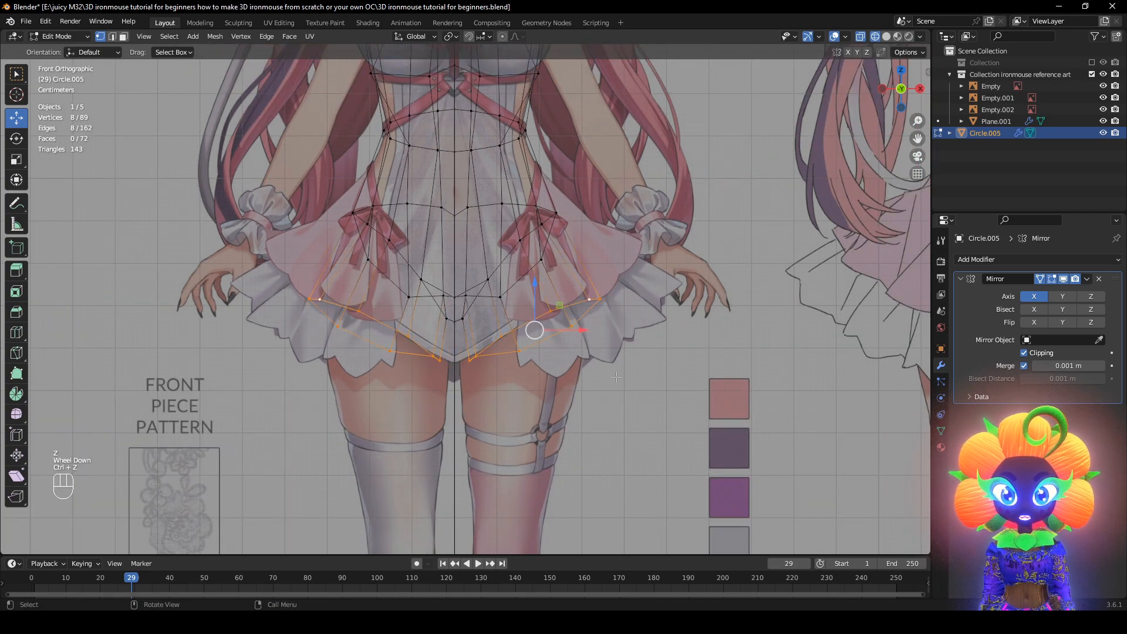
Try moving the leg's lower loop about 0.021 m inward and 0.010 m down
key(g)
click(589, 401)
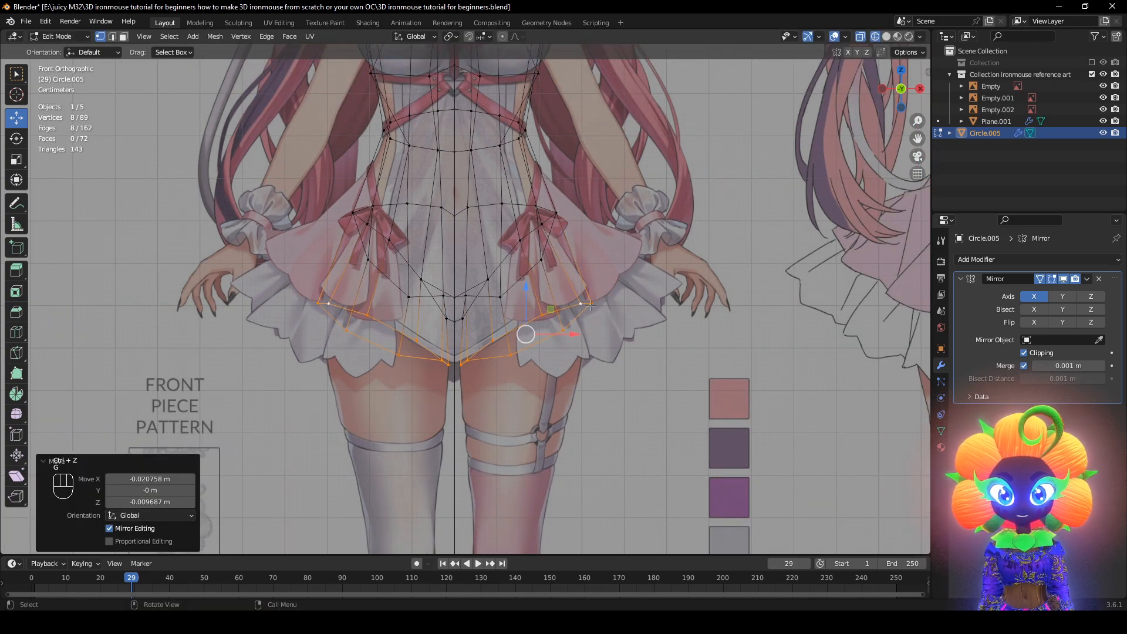
key(ctrl+z)
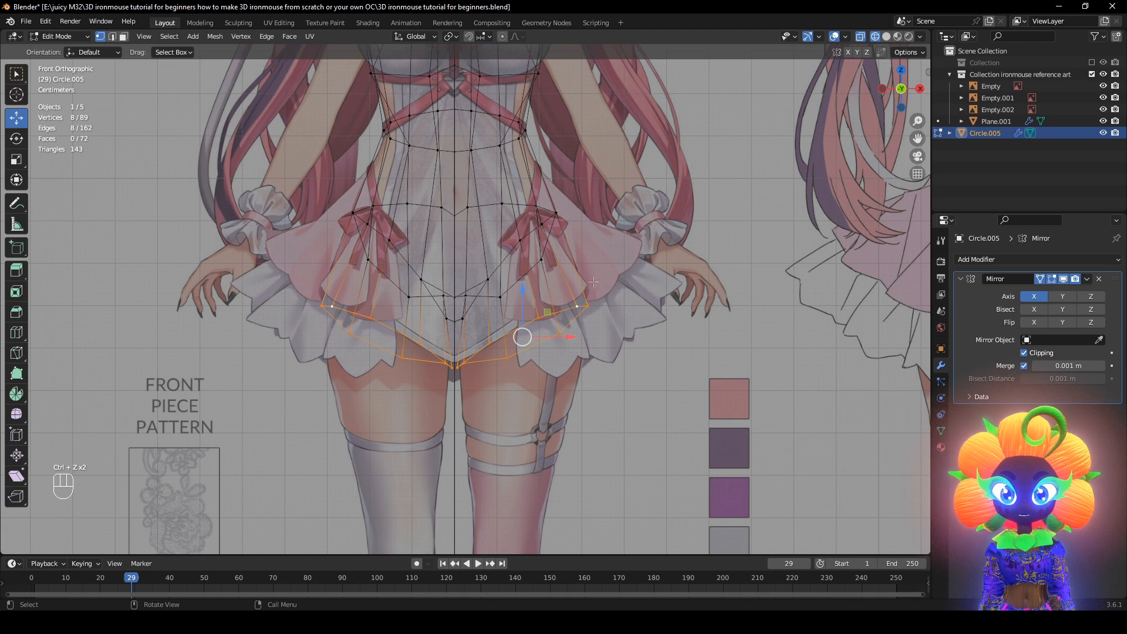
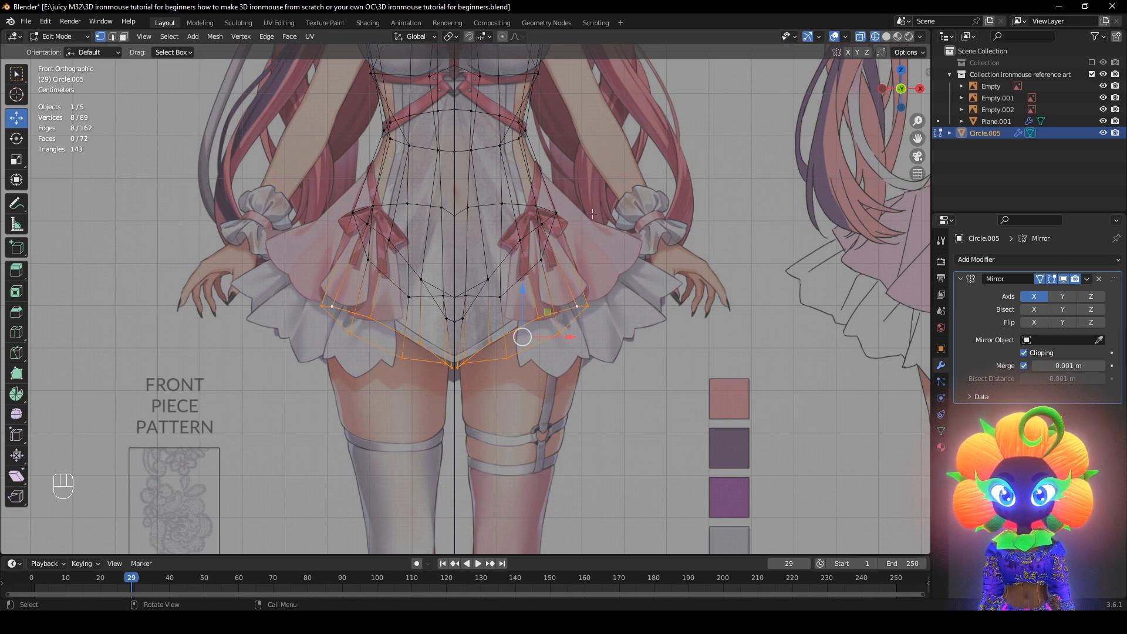
In solid front view, move the outer hip vertex about 0.019 m outward and the outermost lower loop vertex slightly outward
key(z)
click(557, 213)
key(g)
click(564, 214)
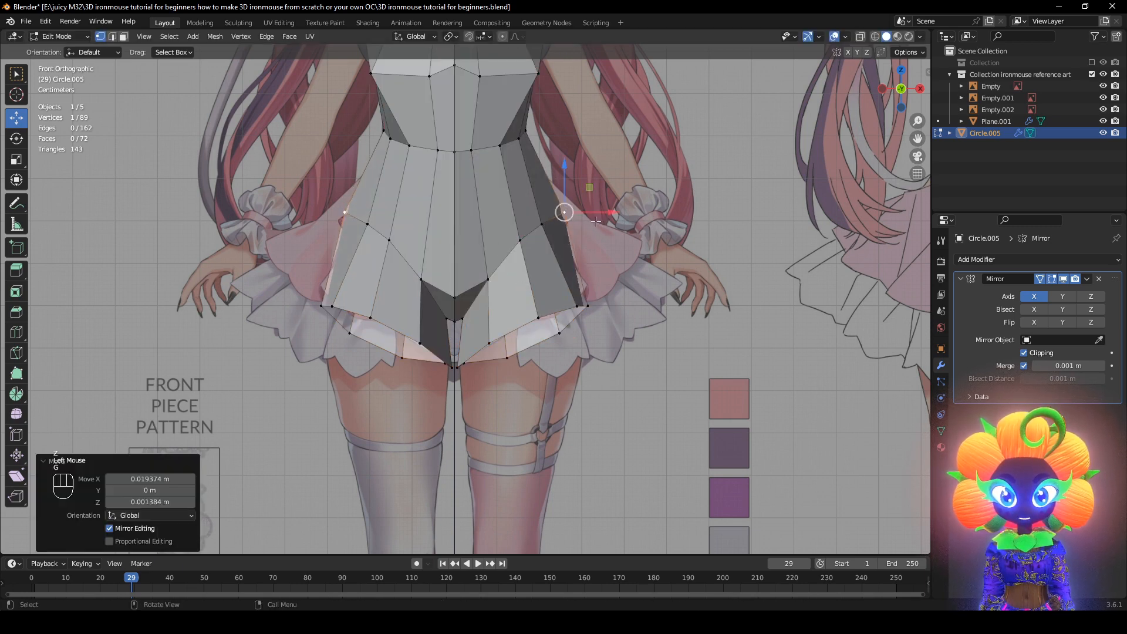
click(588, 306)
key(g)
click(591, 305)
Select the leg's lower loop and move it down about 0.025 m in front view
alt+click(571, 330)
key(z)
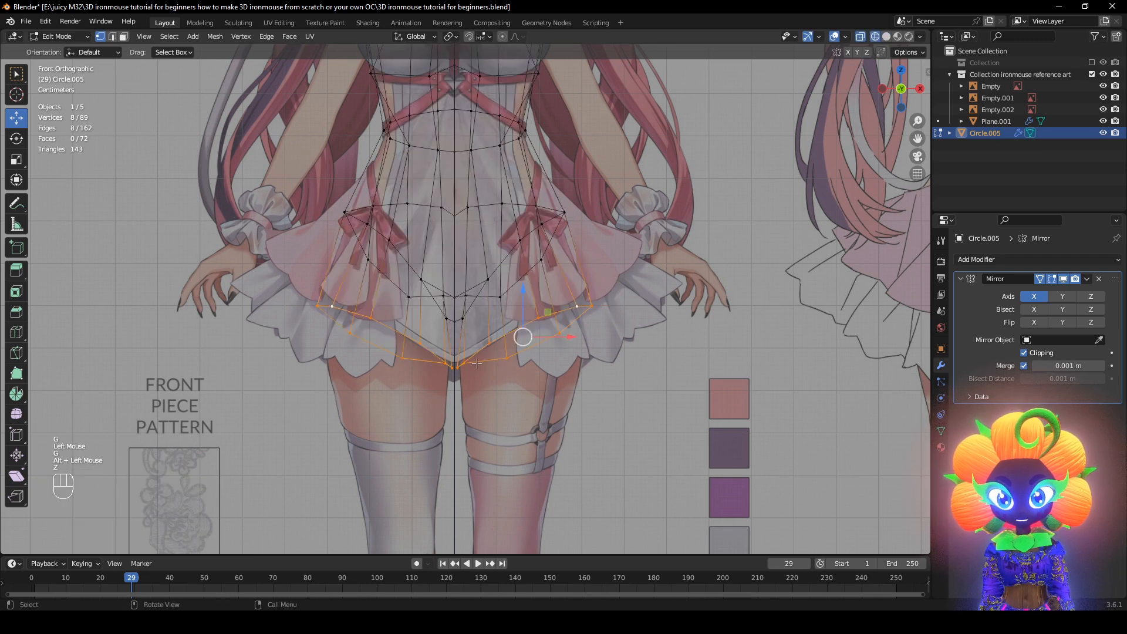
key(z)
shift+middle_drag(671, 390, 689, 294)
key(g)
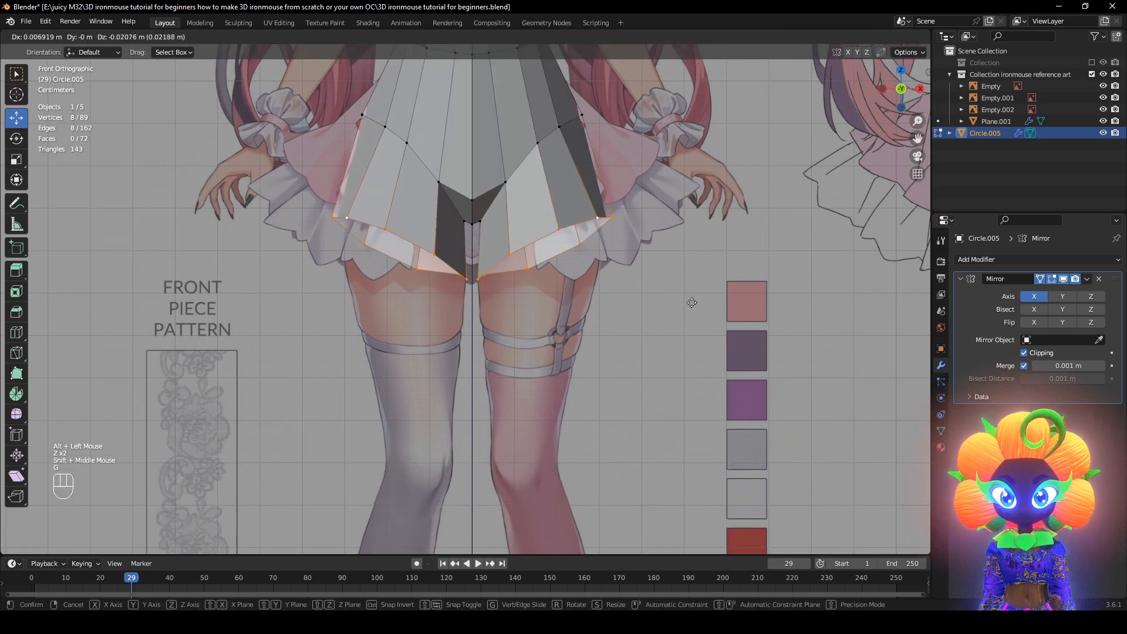
drag(541, 192, 545, 209)
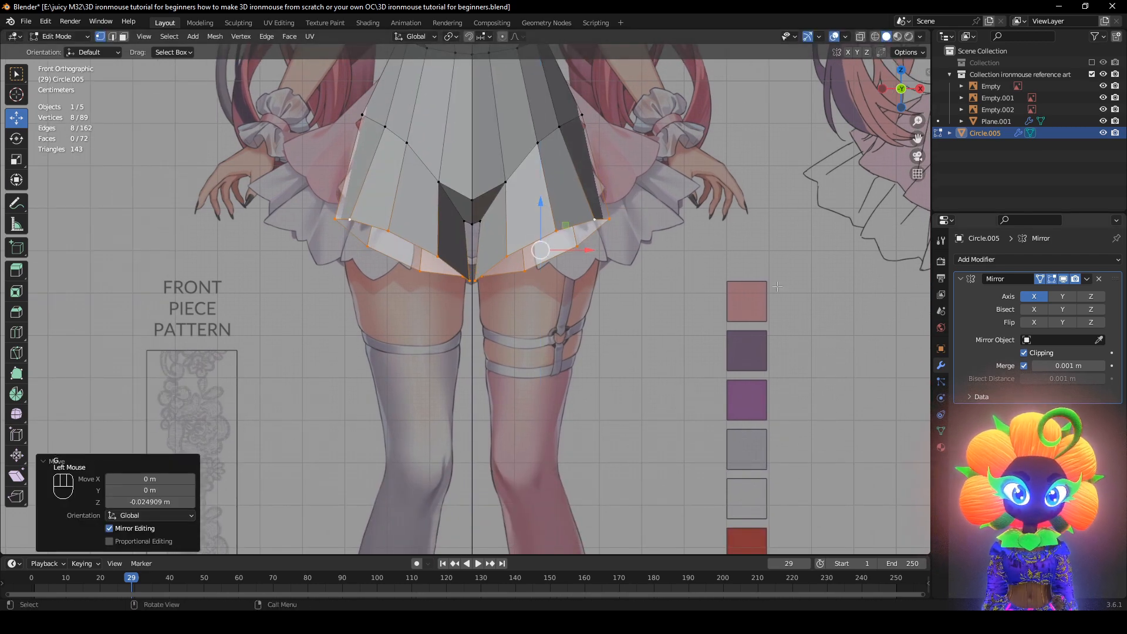
Apply LoopTools Circle to the lowered leg loop
right_click(728, 282)
mouse_move(727, 284)
click(770, 292)
Scale the leg's lower loop by 0.970 with the mirrored half hidden, and by 0.966 in front view with it shown
middle_drag(728, 282, 722, 278)
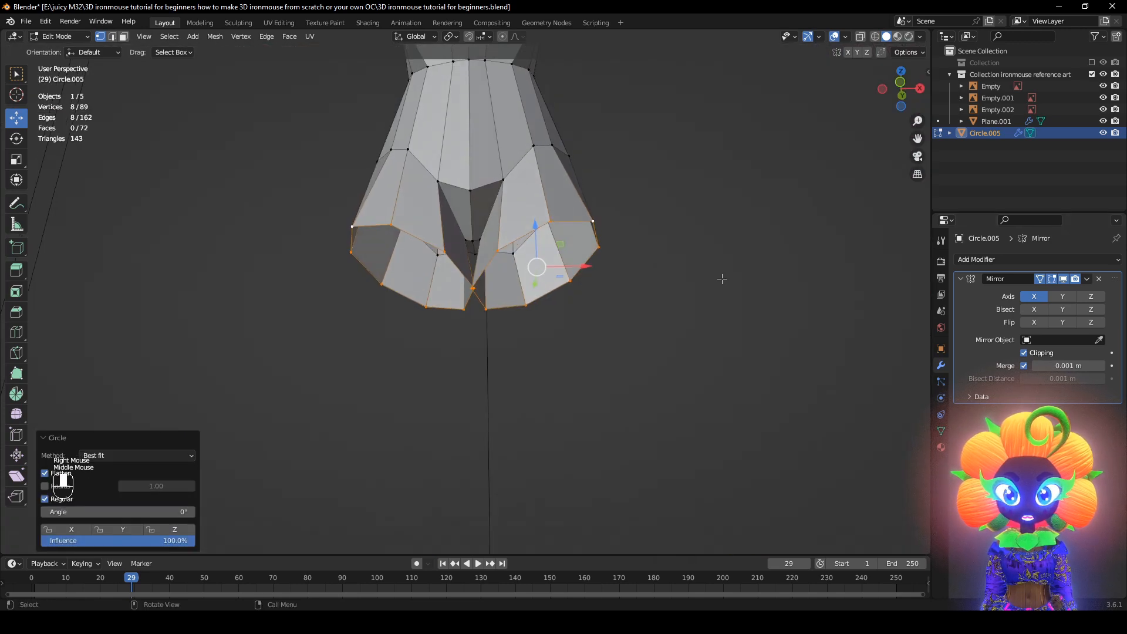
click(1063, 279)
key(s)
click(851, 302)
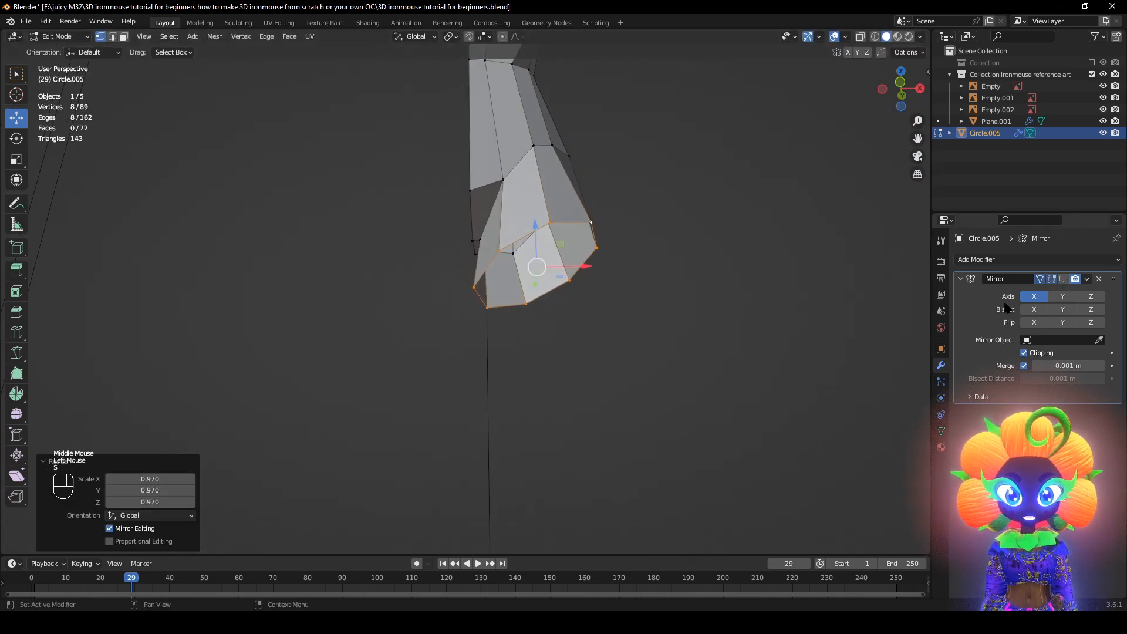
click(1063, 279)
middle_drag(816, 299, 810, 305)
key(s)
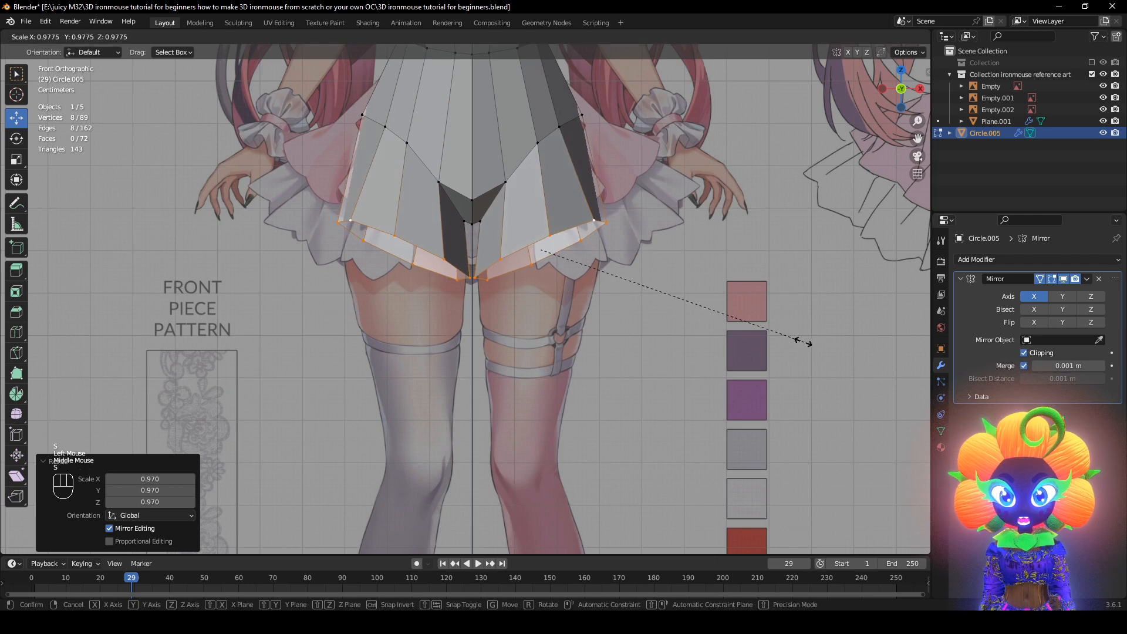
click(787, 338)
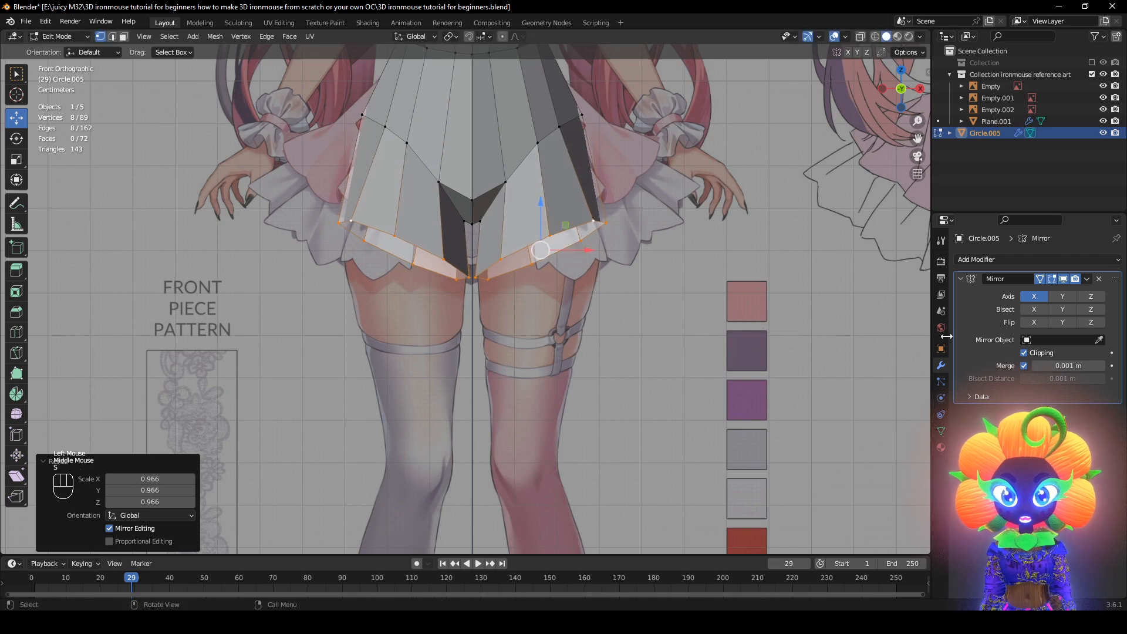
Add a Subdivision Surface modifier to the body with render level 1 and turn on its on-cage display
click(962, 279)
click(1002, 261)
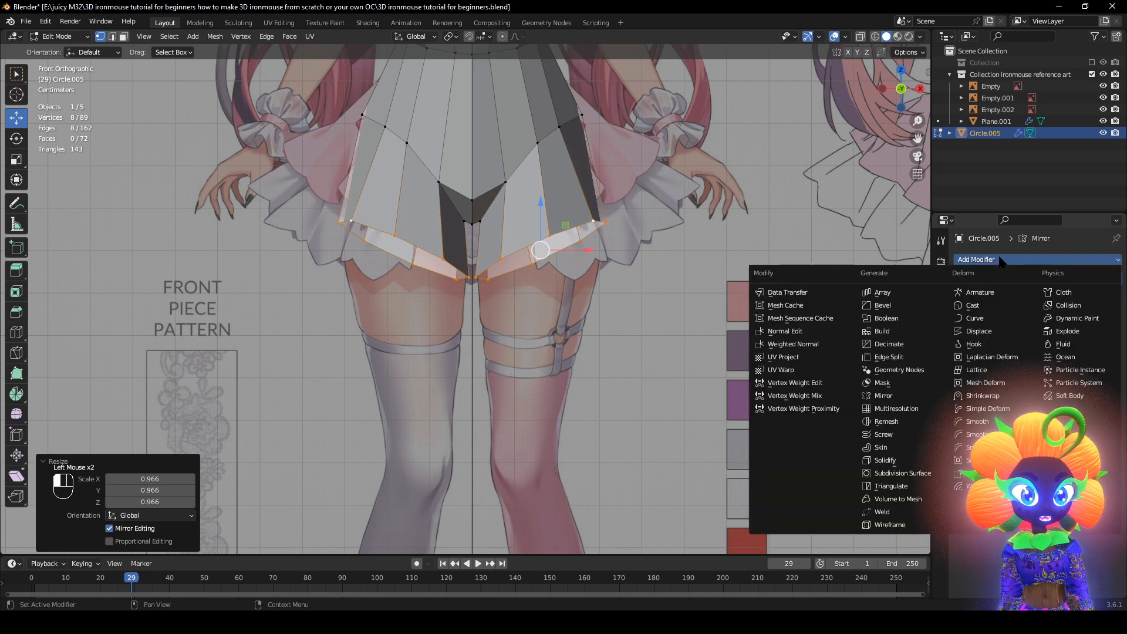
click(903, 474)
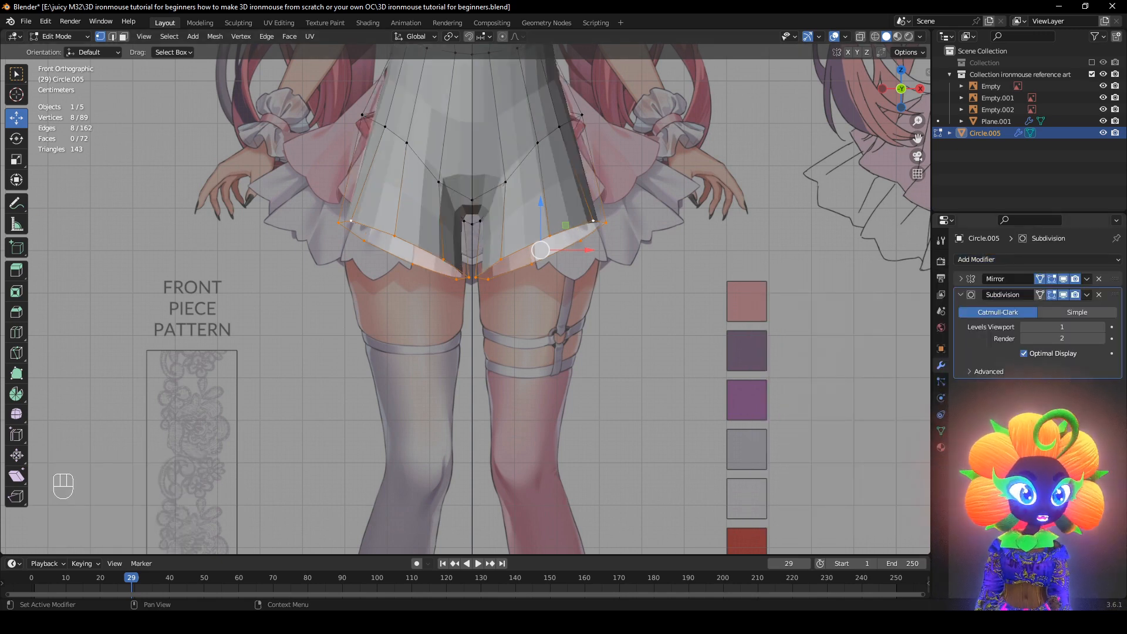
click(1040, 295)
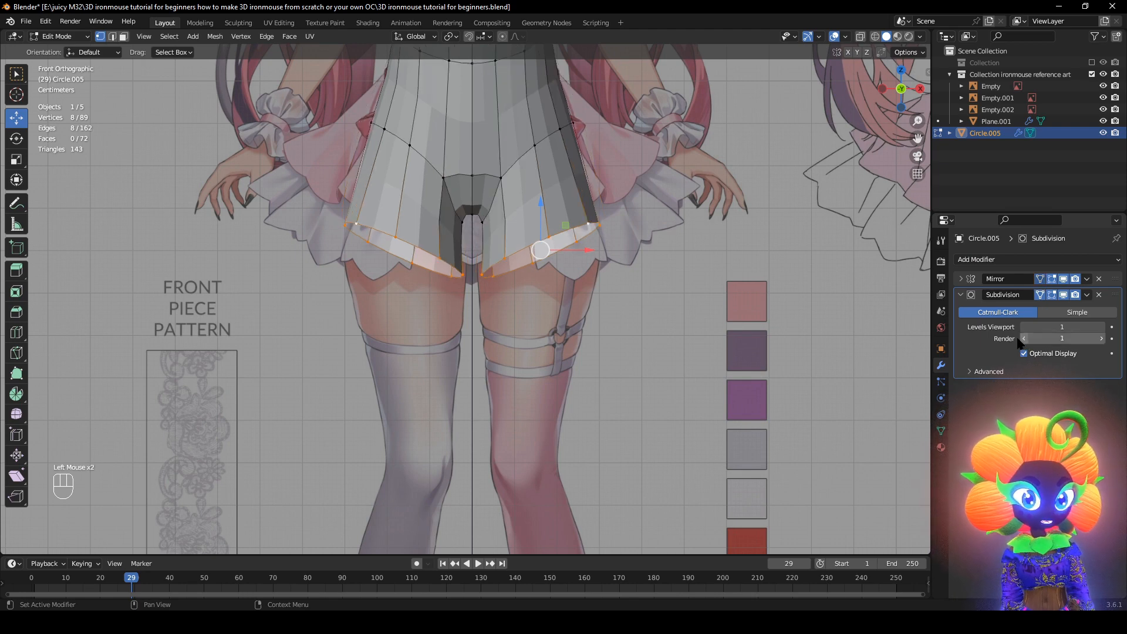
shift+middle_drag(684, 311, 691, 359)
scroll(692, 359, up, 1)
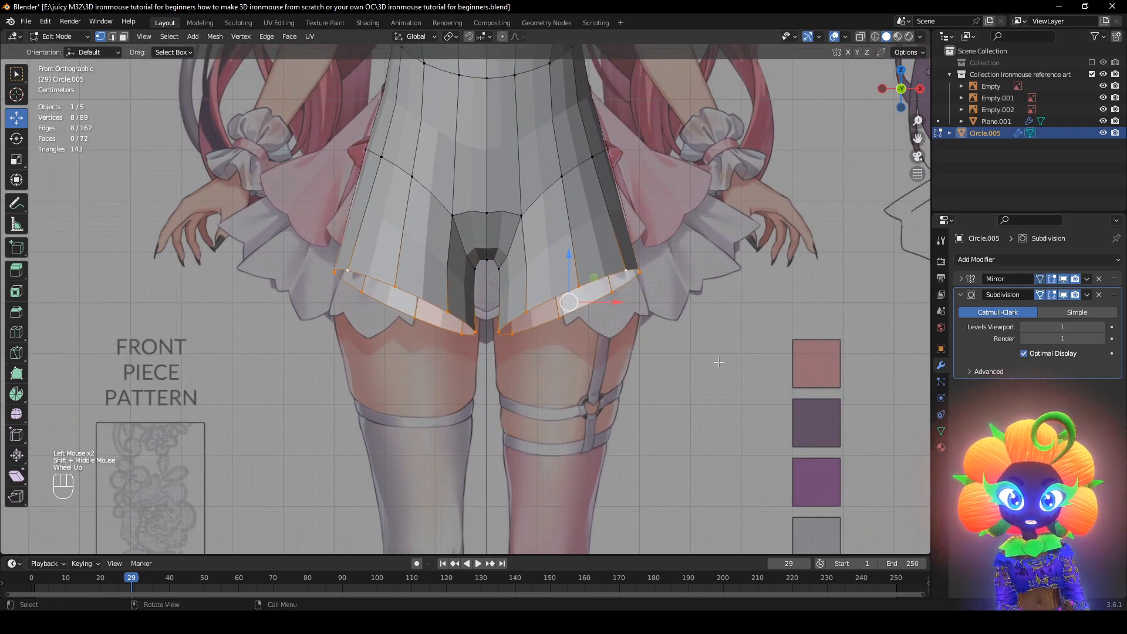
Extrude the leg's lower loop and move the new loop straight down about 0.131 m
key(s)
right_click(716, 359)
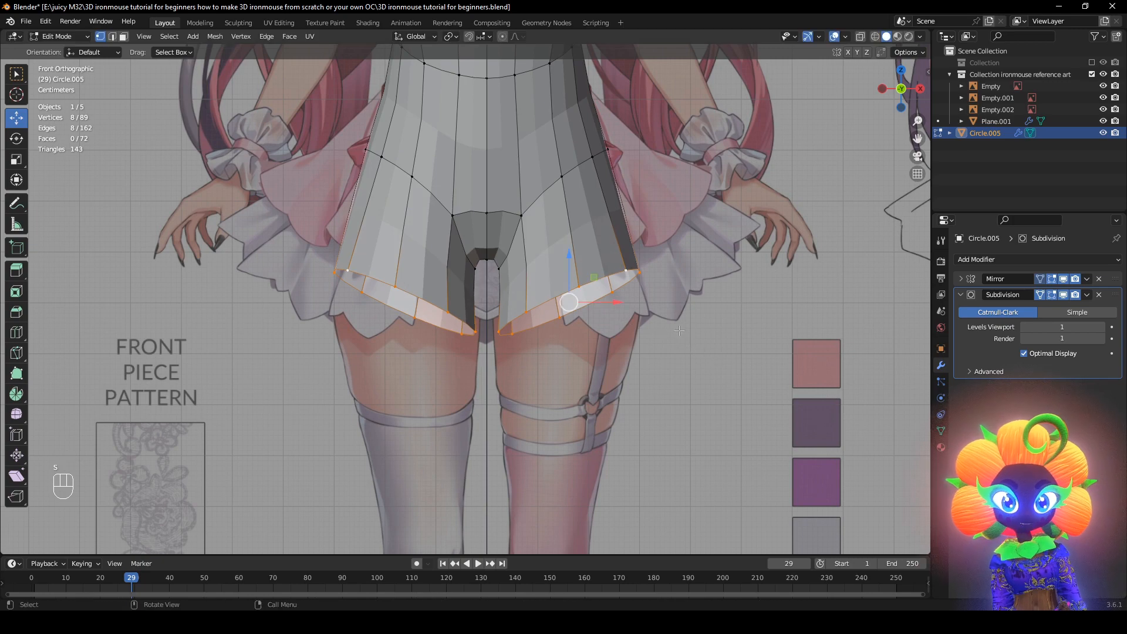
scroll(613, 302, down, 1)
key(e)
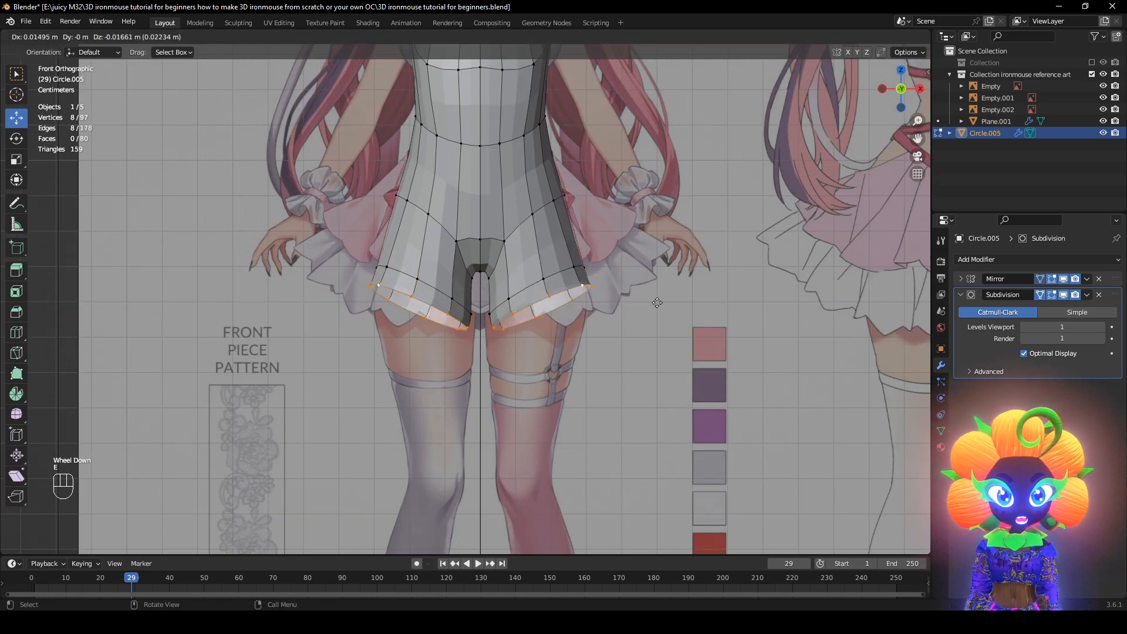
right_click(631, 284)
drag(540, 252, 545, 299)
Flatten the extruded leg loop by scaling it to 0 along Z
key(s)
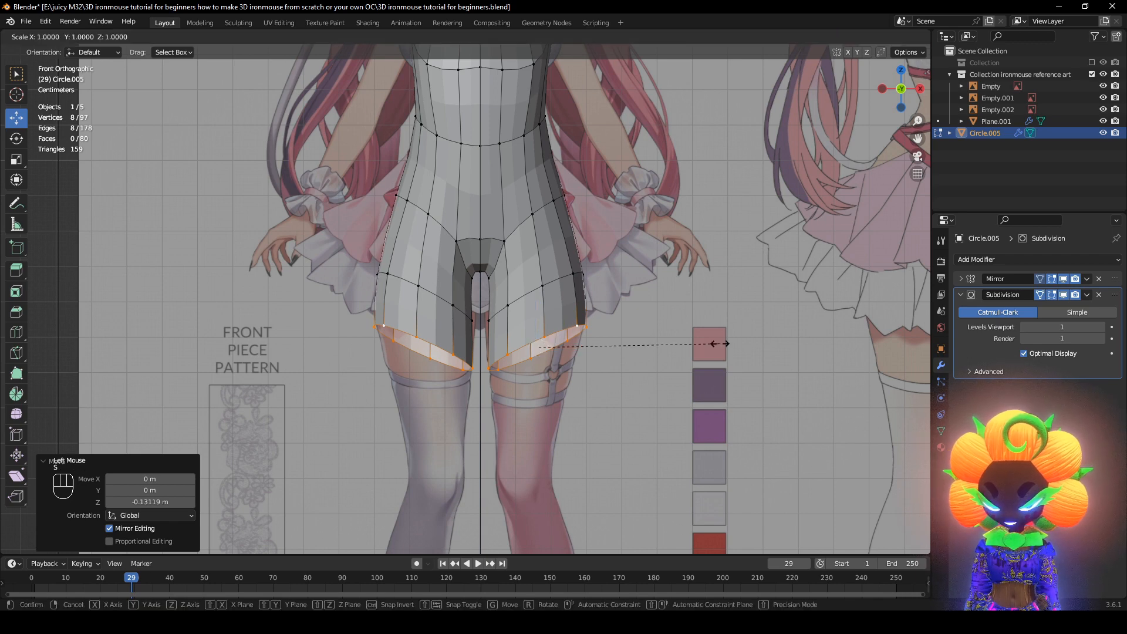
key(z)
key(0)
key(Return)
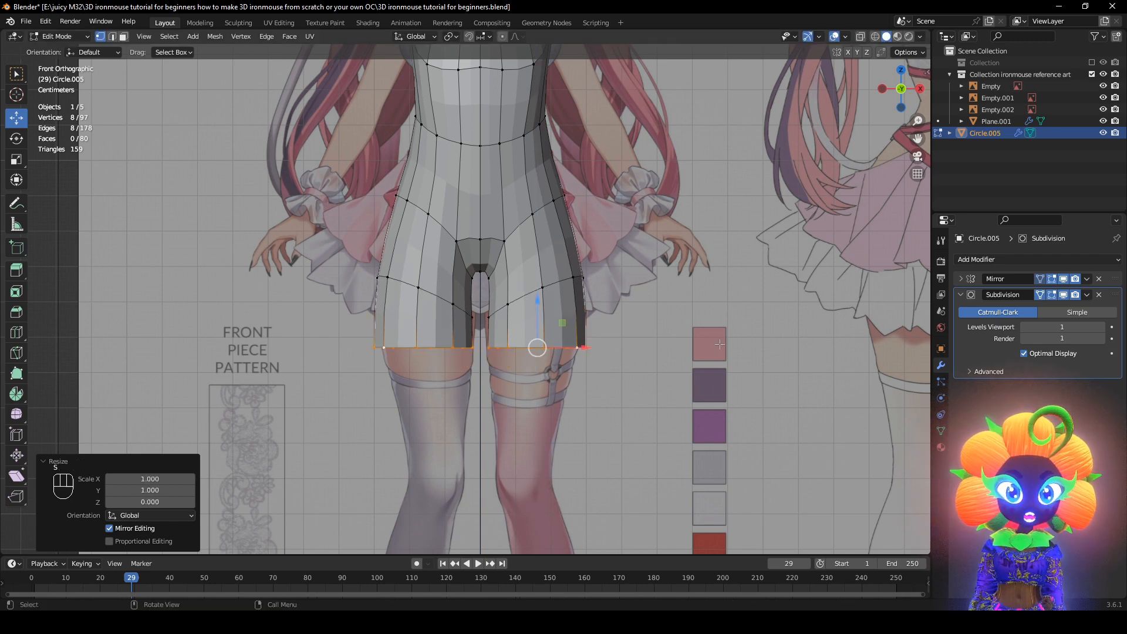
Hide the subdivision in the viewport and edge-slide the loop above the leg's bottom edge upward by a factor of -0.291
click(1063, 295)
scroll(466, 301, up, 2)
alt+click(549, 274)
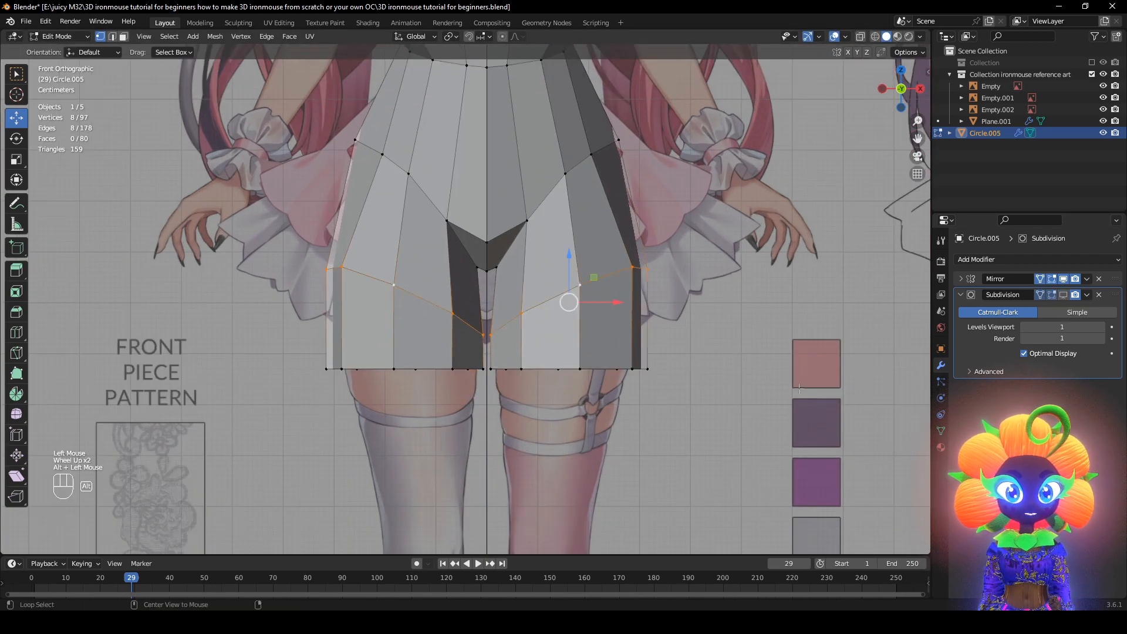
key(g)
key(g)
click(803, 357)
Edge-slide the same upper-leg loop further up by a factor of -0.118, judging it in back view
mouse_move(803, 356)
middle_down()
mouse_move(744, 380)
mouse_move(336, 379)
middle_up()
key(z)
click(280, 372)
key(z)
click(488, 385)
key(g)
key(g)
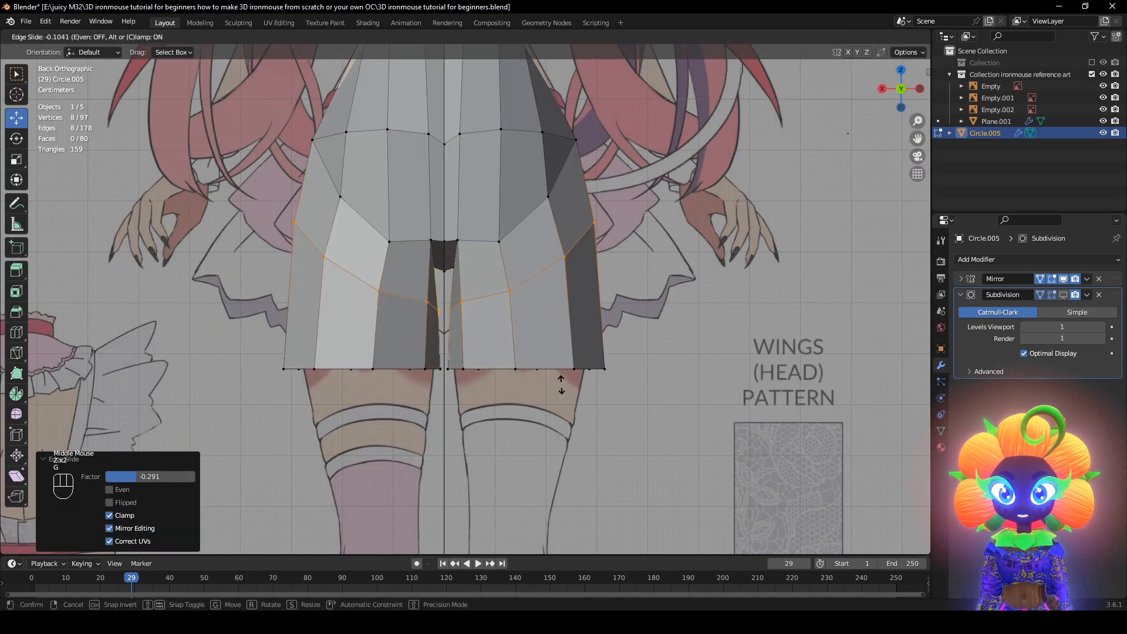
click(562, 382)
middle_drag(563, 383, 745, 407)
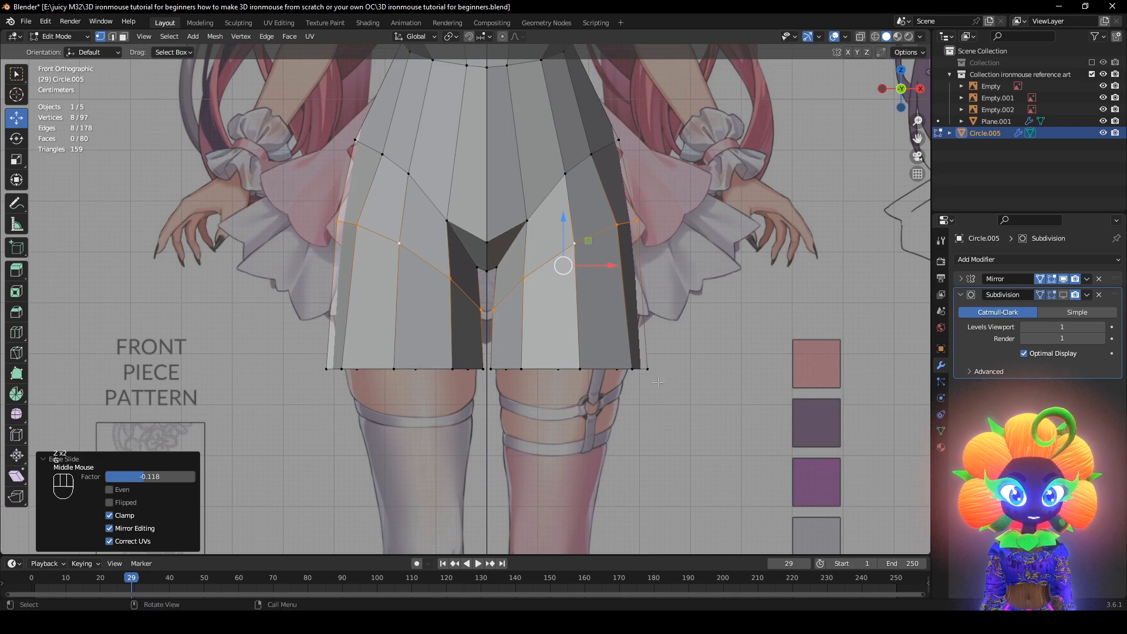
Edge-slide the leg's bottom loop up by a factor of 0.436 in front view, with the reference visible through the mesh
key(z)
key(g)
key(g)
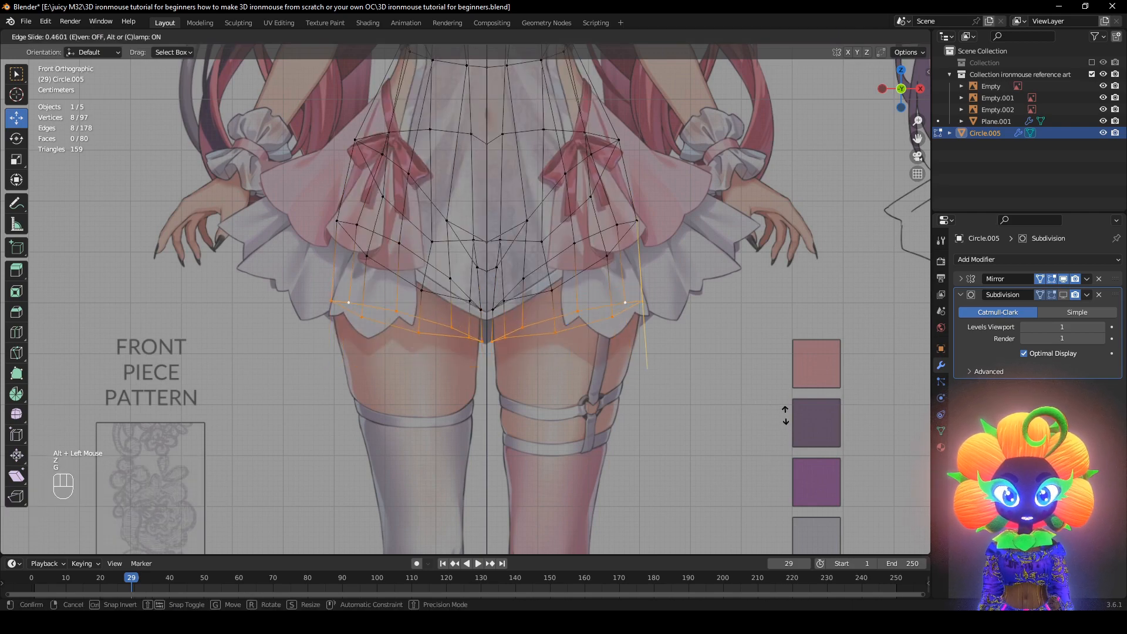
click(786, 417)
key(z)
scroll(634, 332, down, 1)
key(z)
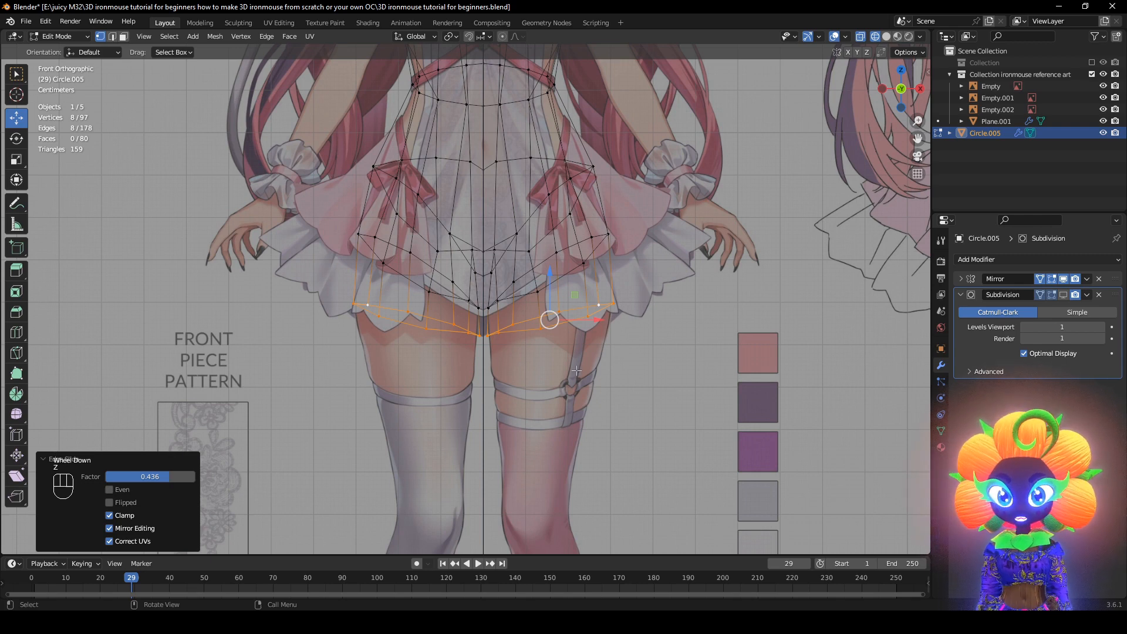
key(z)
Nudge the outermost vertex of the upper thigh loop outward and up, and select the leg's bottom loop
shift+middle_drag(576, 371, 605, 326)
key(z)
shift+middle_drag(659, 218, 634, 291)
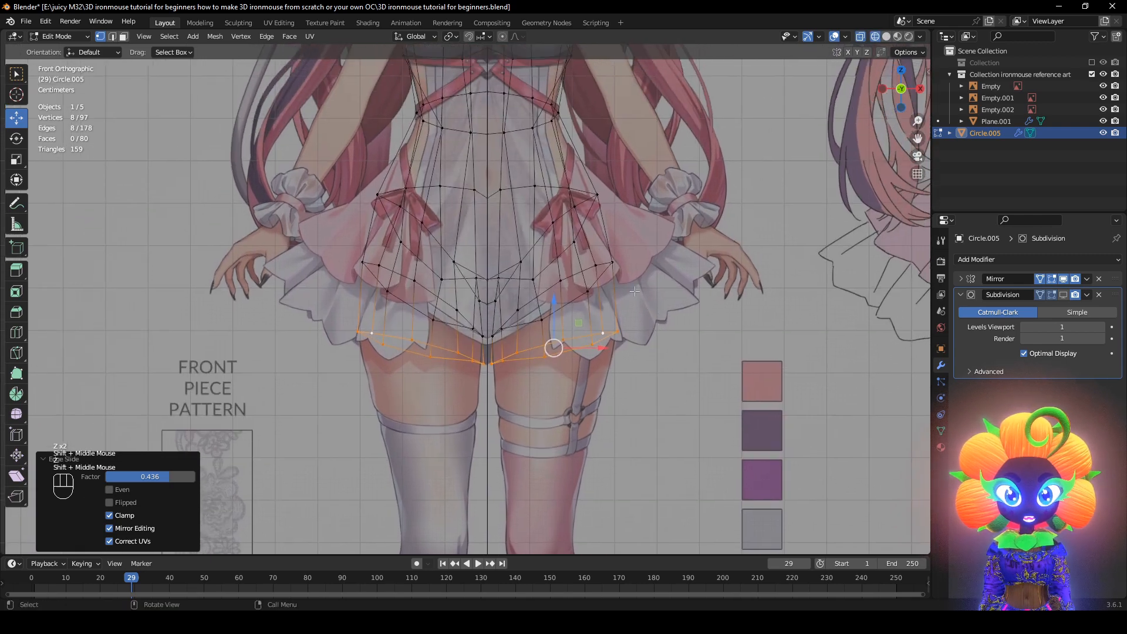
click(614, 263)
key(z)
key(g)
click(687, 256)
click(598, 268)
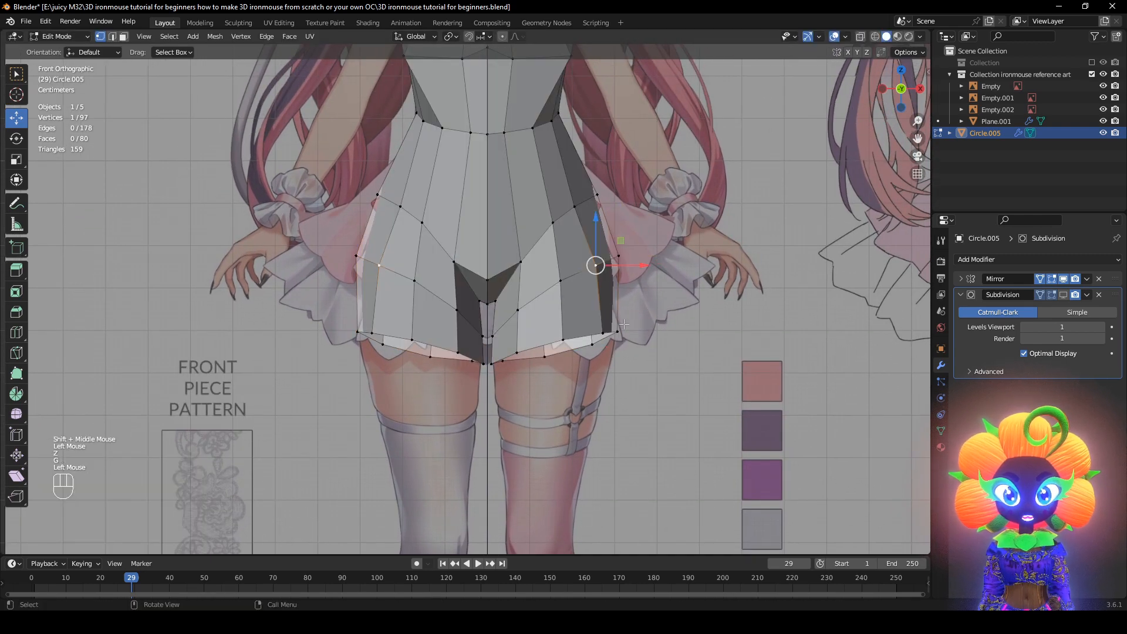
alt+click(573, 346)
shift+middle_drag(694, 403, 704, 363)
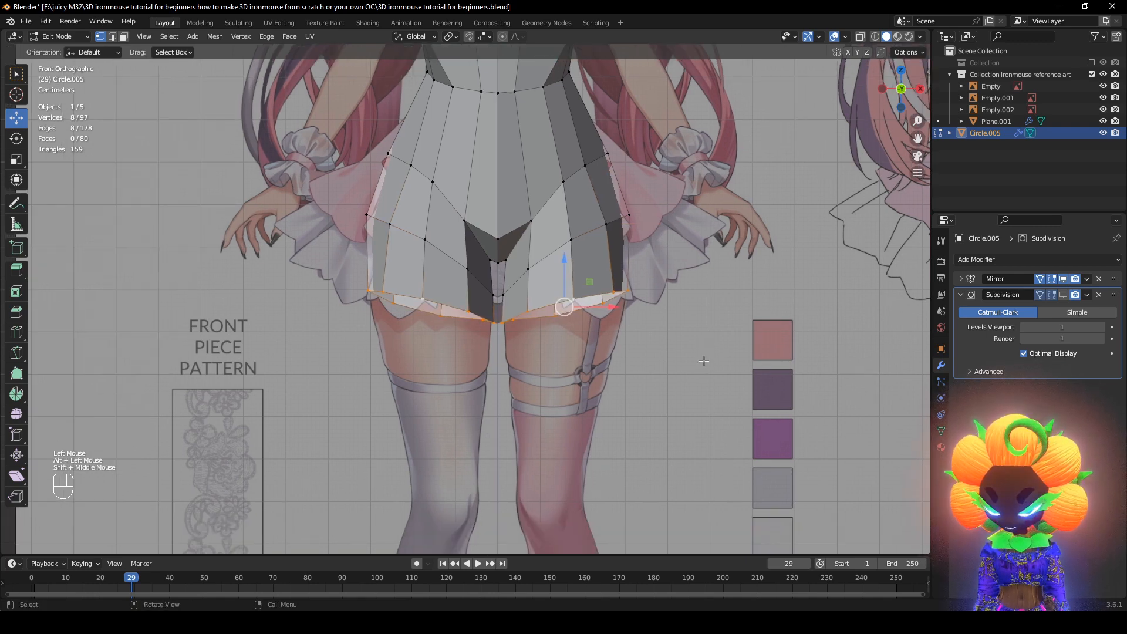
text(sz)
text(0)
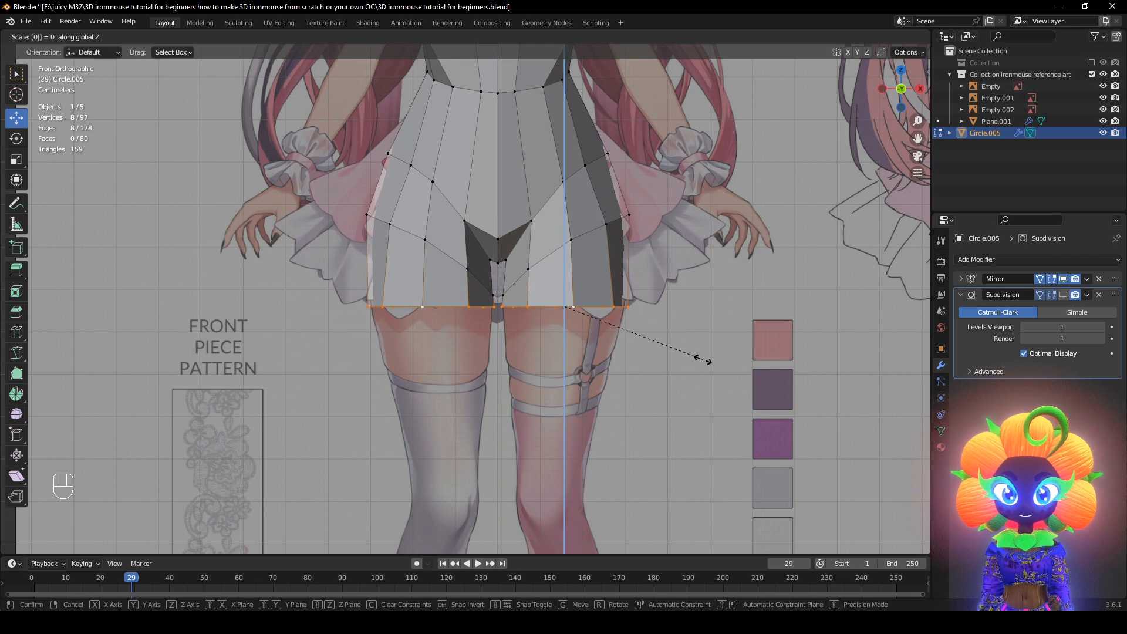
key(Escape)
Extrude the leg's bottom loop down about 0.371 m to just above the knee and flatten it with a Z scale of 0
shift+middle_drag(731, 430, 662, 272)
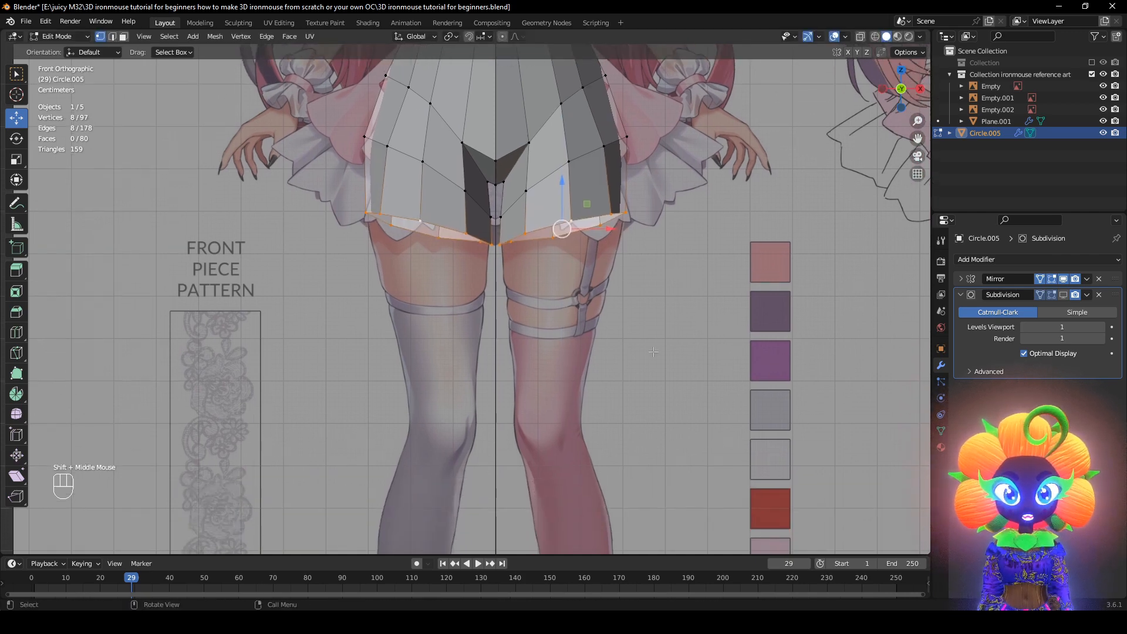
scroll(654, 352, down, 2)
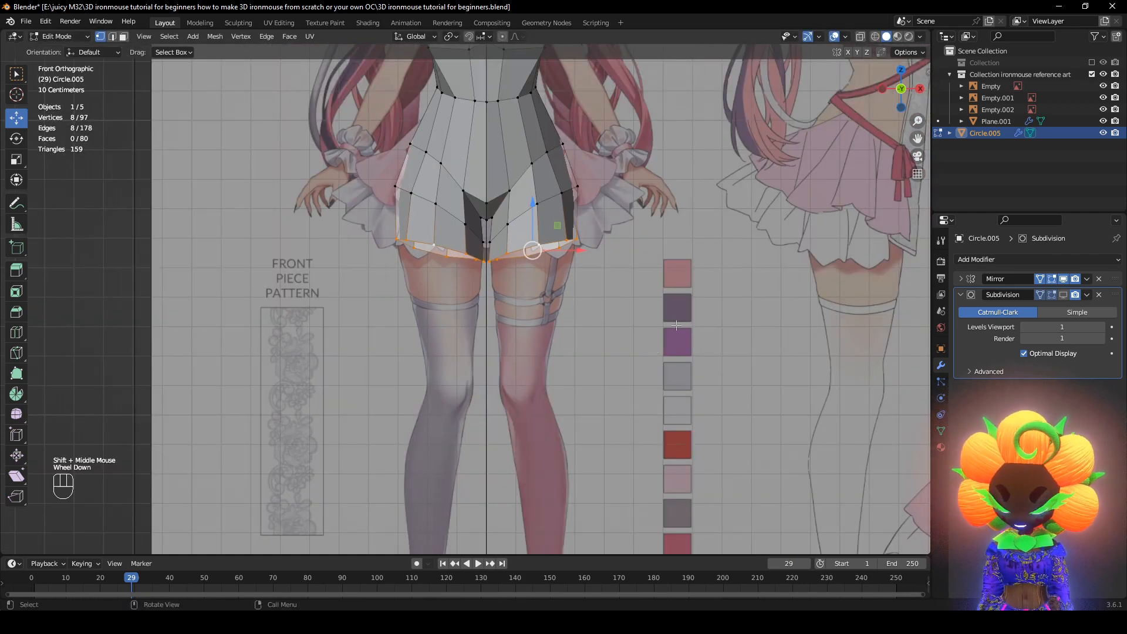
key(e)
click(695, 431)
key(s)
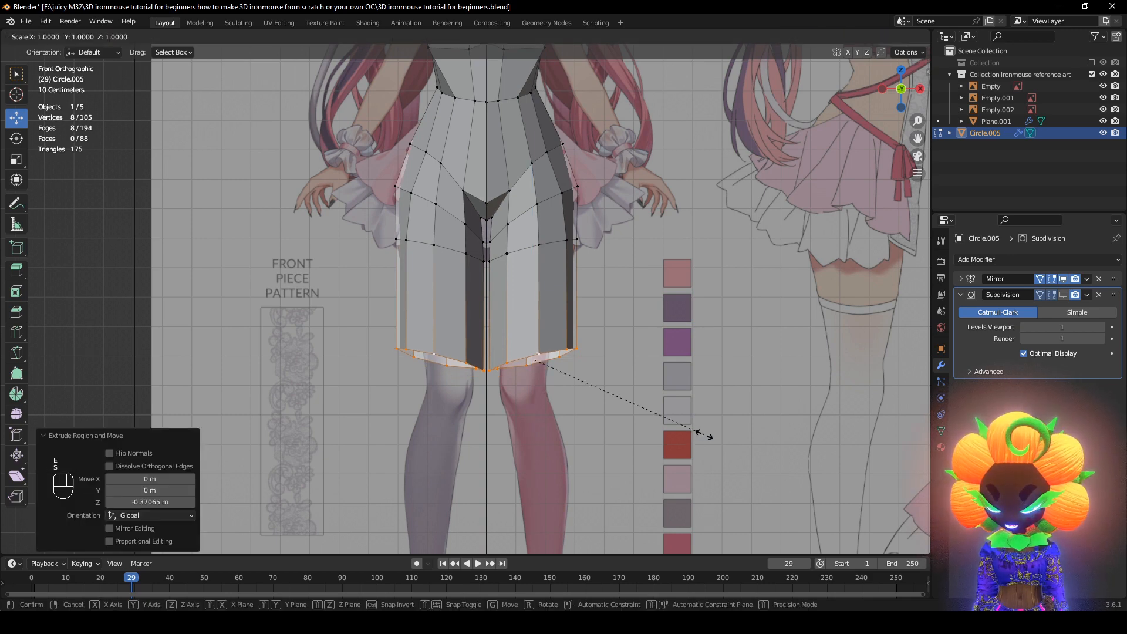
key(z)
click(704, 435)
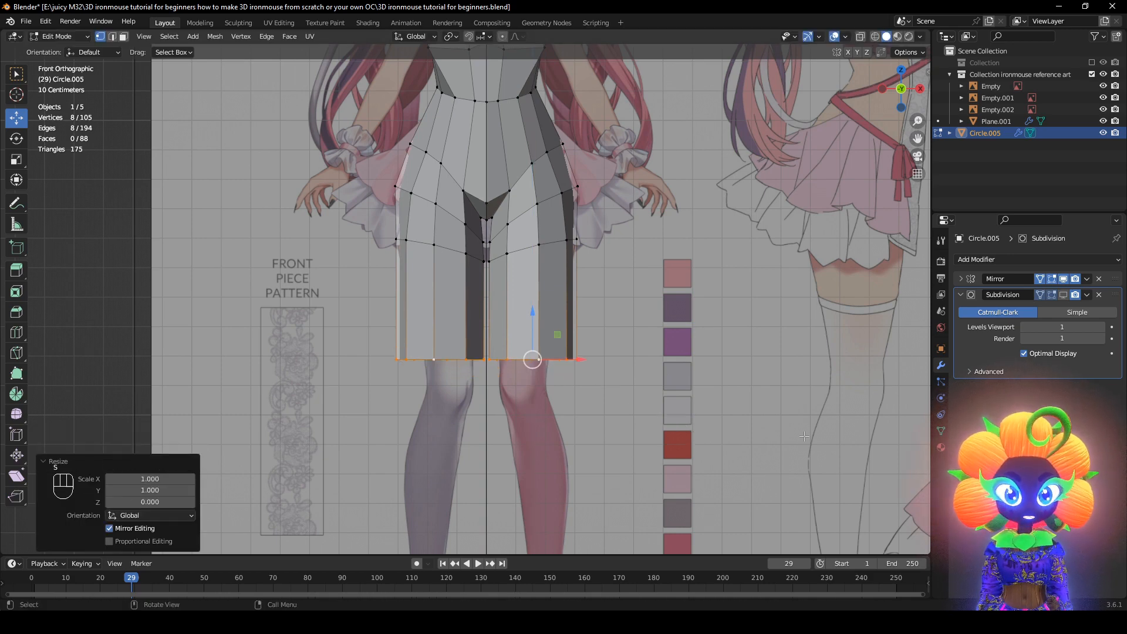
Scale the extruded loop down to the reference leg's width and move it about -0.030 m on X and 0.004 m on Z
key(s)
click(677, 392)
key(g)
click(667, 391)
Select the thigh loop above the knee loop and move it about 0.007 m on Y and 0.004 m on Z in right view
mouse_move(667, 391)
middle_down()
mouse_move(569, 388)
mouse_move(463, 357)
mouse_move(442, 442)
middle_up()
scroll(443, 442, up, 2)
key(z)
key(z)
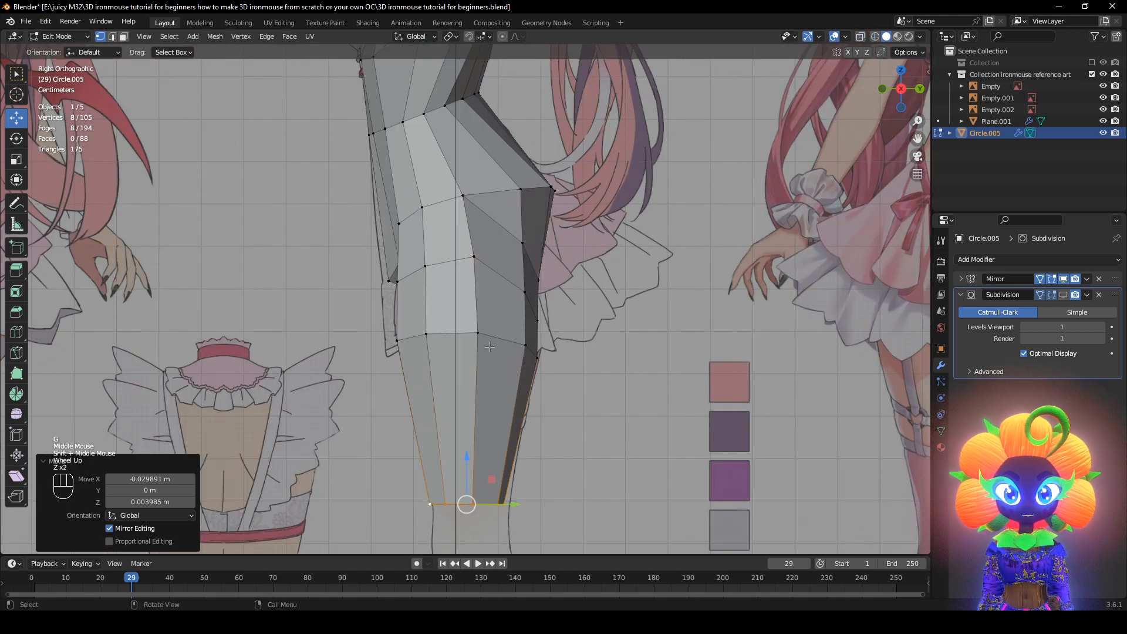
alt+click(461, 335)
key(z)
key(g)
click(710, 431)
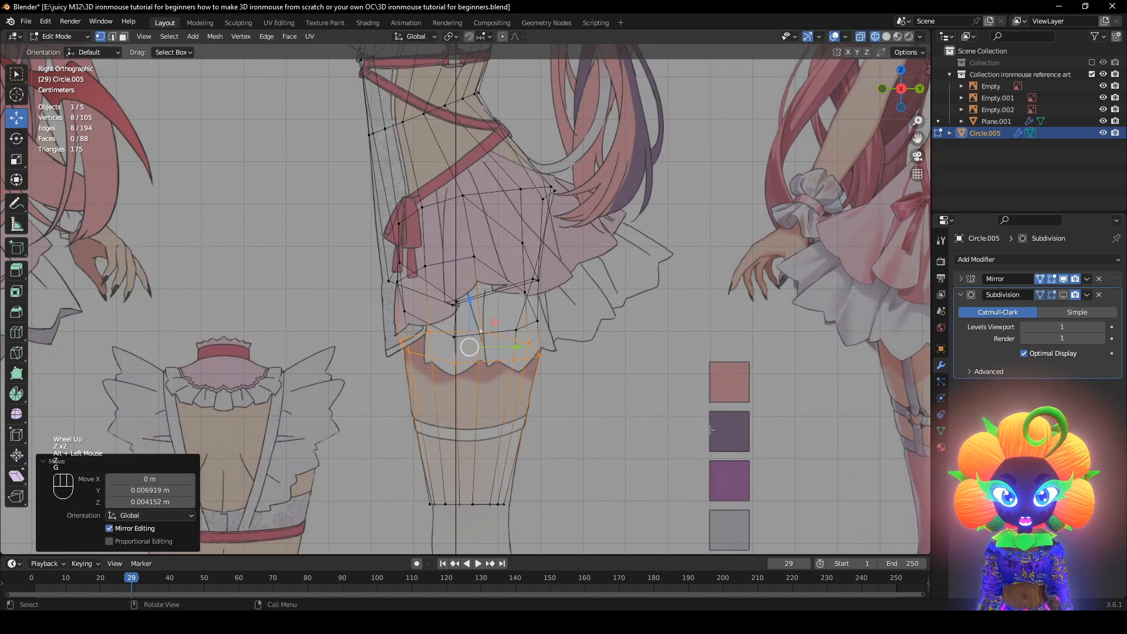
Scale the thigh loop by 0.954 along Y to fit the side reference
key(s)
key(y)
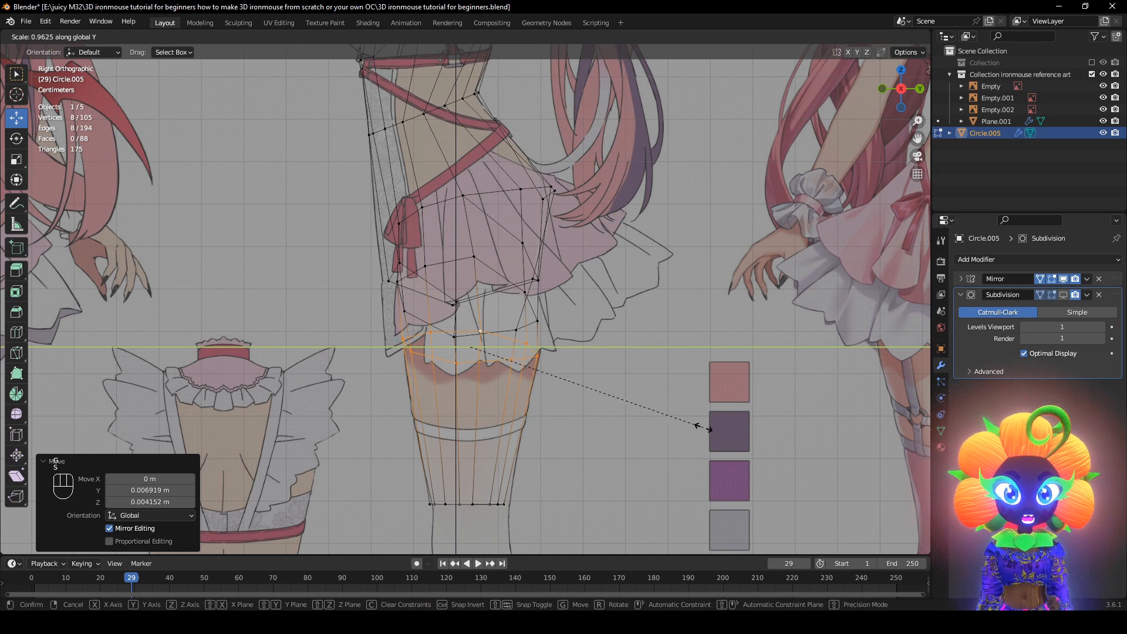
click(702, 428)
key(z)
key(z)
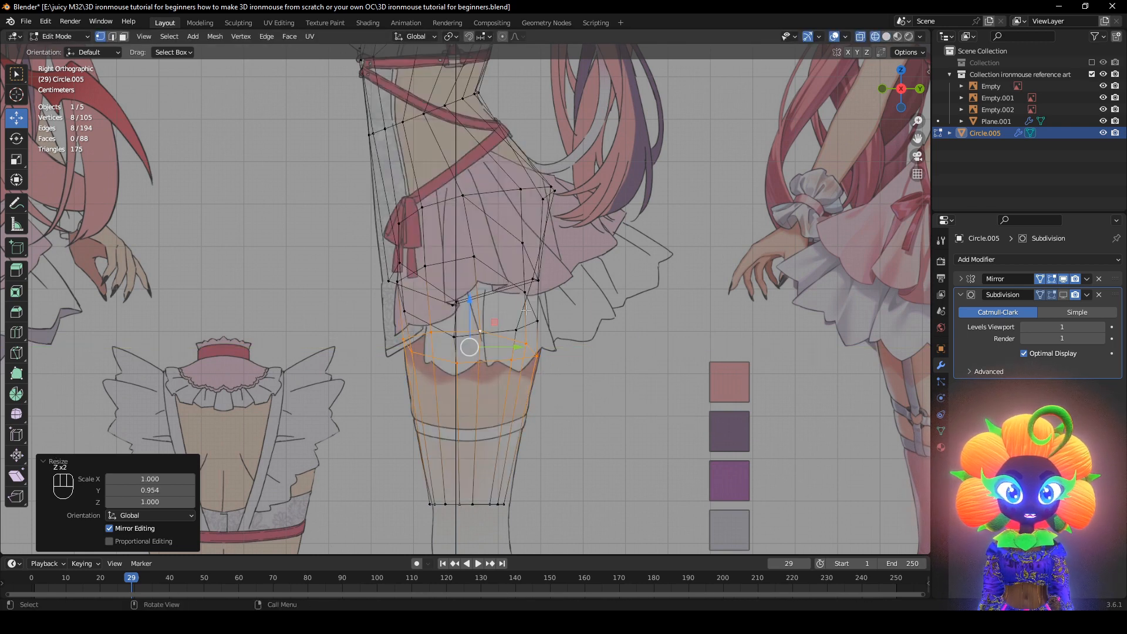
Select the next loop up, at crotch level, and scale it by about 1.09 along Y
alt+click(526, 310)
key(z)
key(s)
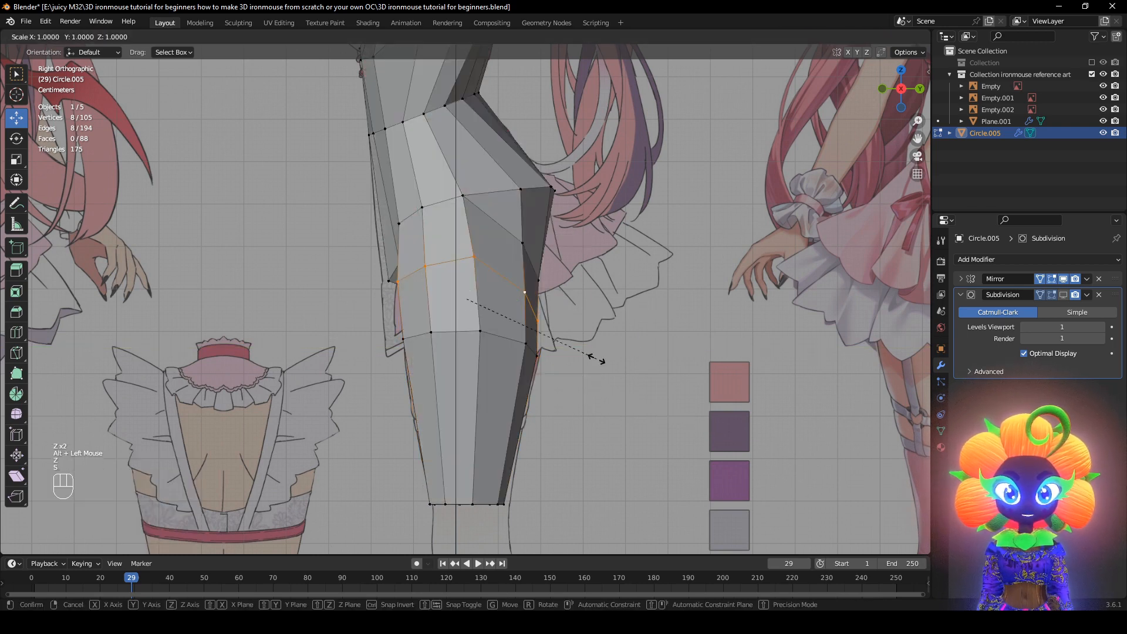
key(y)
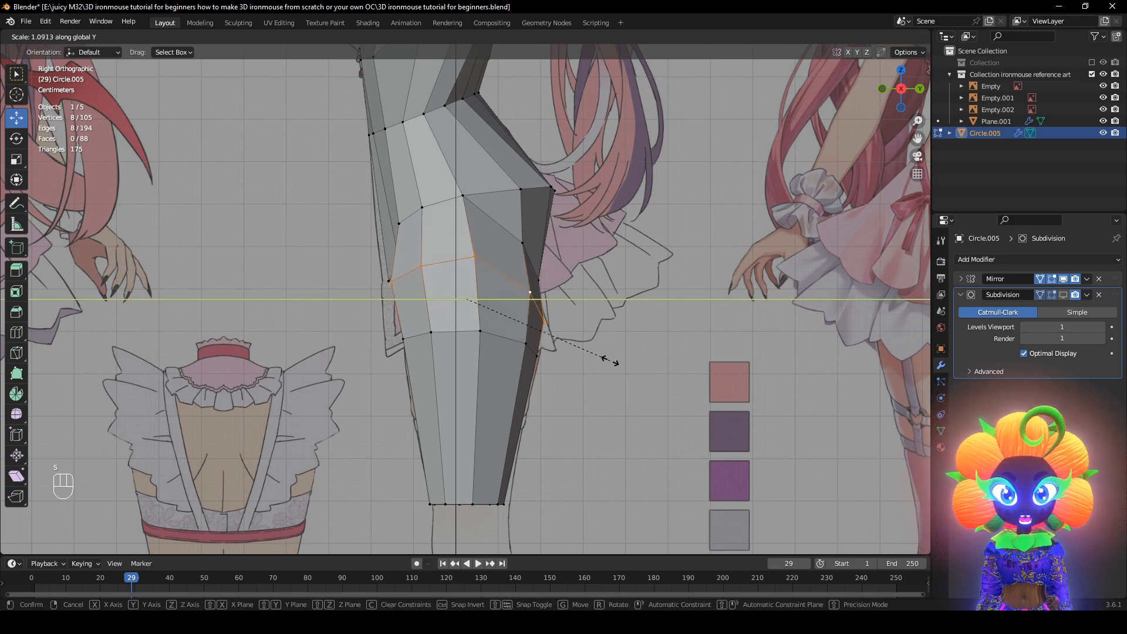
click(611, 360)
Select the front vertices along the crease between torso and leg and reposition them to even out the hip topology
middle_drag(611, 360, 539, 338)
scroll(544, 374, up, 2)
click(545, 273)
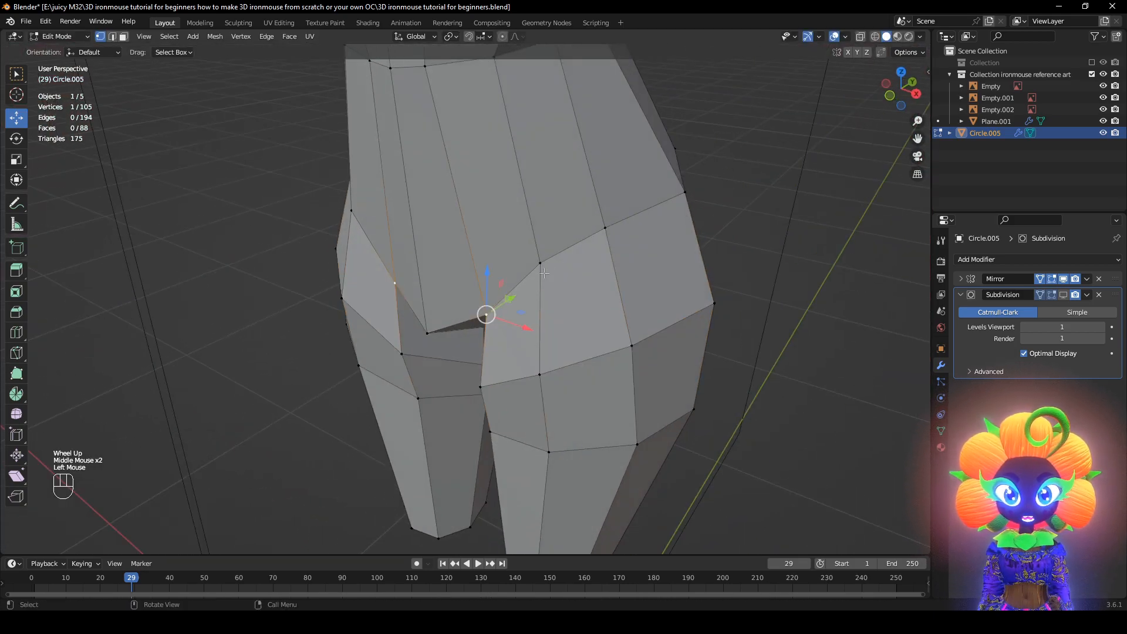
shift+click(545, 273)
middle_drag(544, 273, 588, 211)
key(g)
click(379, 271)
key(g)
click(394, 273)
Move another hip-crease vertex about 0.003, 0.011 and -0.007 m on X, Y and Z, and show the subdivision to check the side profile
click(409, 167)
key(g)
click(419, 179)
click(1062, 295)
shift+middle_drag(716, 269, 663, 347)
middle_drag(656, 349, 562, 359)
scroll(405, 361, down, 1)
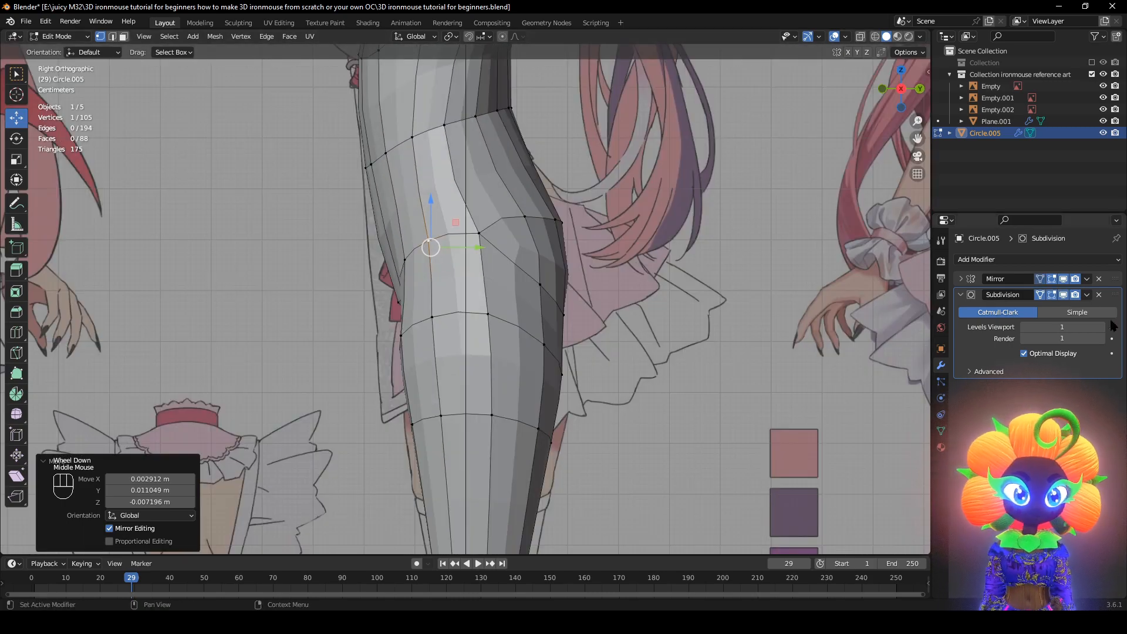
Hide the subdivision in the viewport and move the leg's bottom loop about 0.009 m on Y and -0.012 m on Z in right view
click(1063, 295)
scroll(549, 405, down, 1)
shift+scroll(549, 405, down, 1)
shift+middle_drag(549, 405, 547, 223)
alt+click(485, 351)
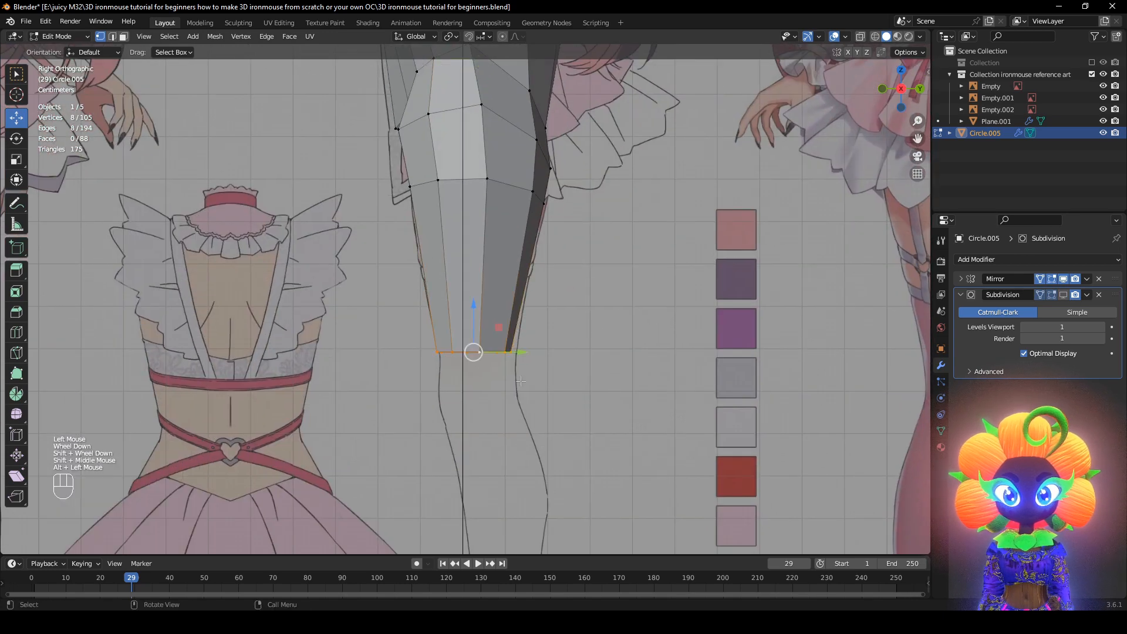
scroll(520, 381, up, 2)
key(alt+z)
key(g)
click(609, 395)
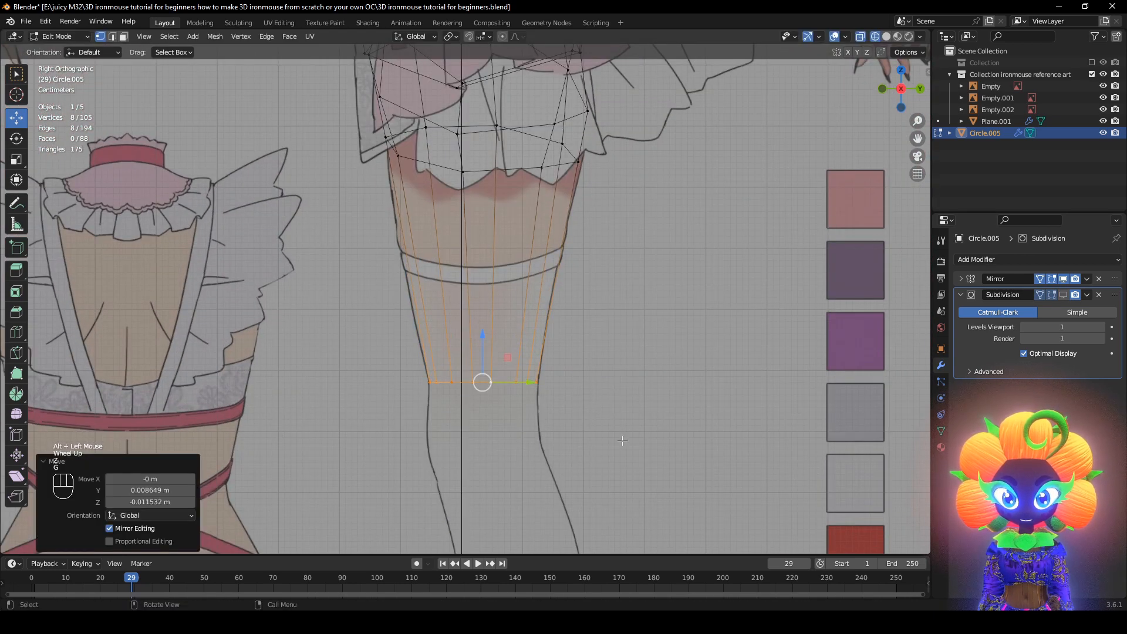
Tilt the bottom loop in side view, nudge it about 0.004 m on Y and -0.006 m on Z, and rotate it about 6.6° in front view
shift+middle_drag(622, 440, 712, 420)
key(r)
click(615, 404)
key(g)
click(617, 413)
key(r)
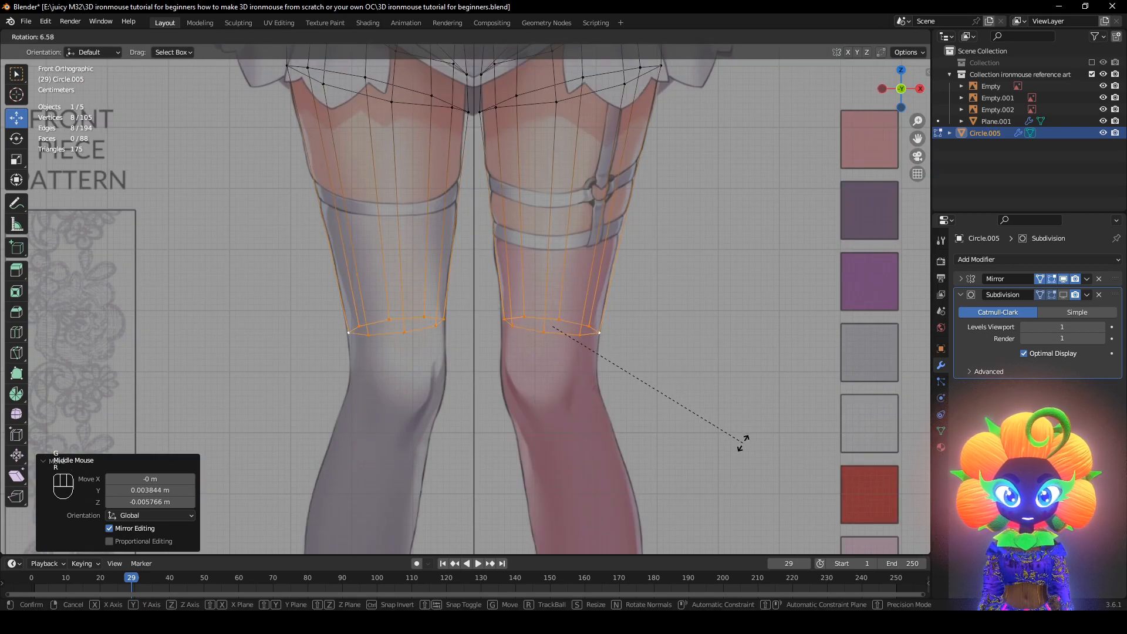
click(739, 440)
Extrude the loop down to the middle of the knee and rotate the new loop in front view
key(e)
click(696, 399)
key(r)
click(698, 390)
Tilt the new knee loop in side view and align it with the reference, moving it about -0.007 m and 0.004 m on Y
alt+middle_drag(696, 391, 667, 410)
key(r)
key(g)
click(668, 364)
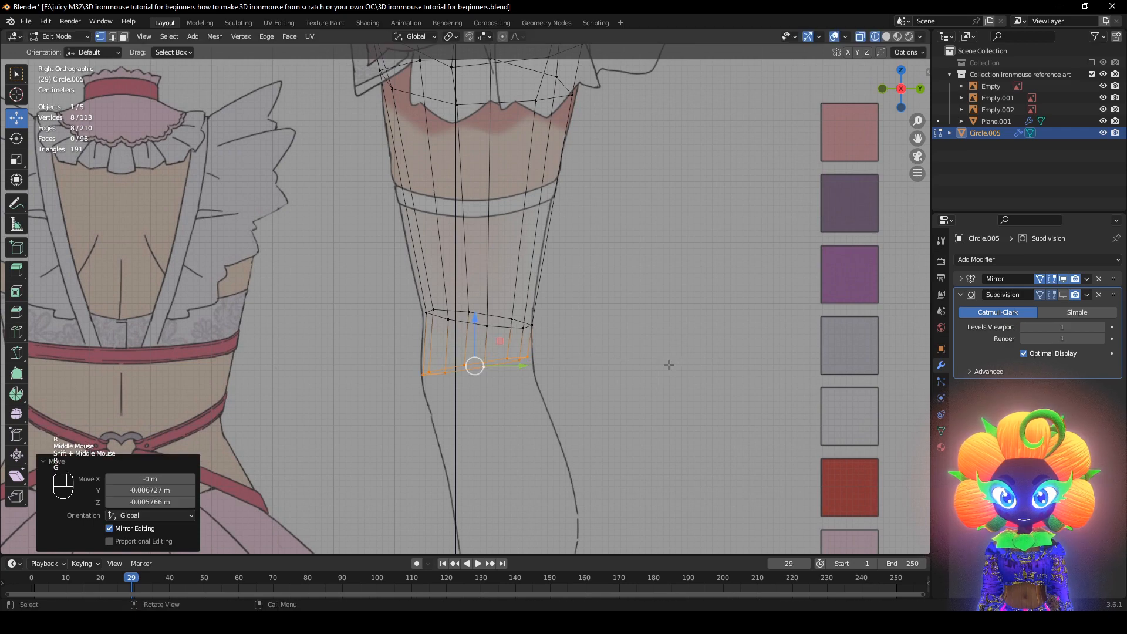
key(g)
click(650, 396)
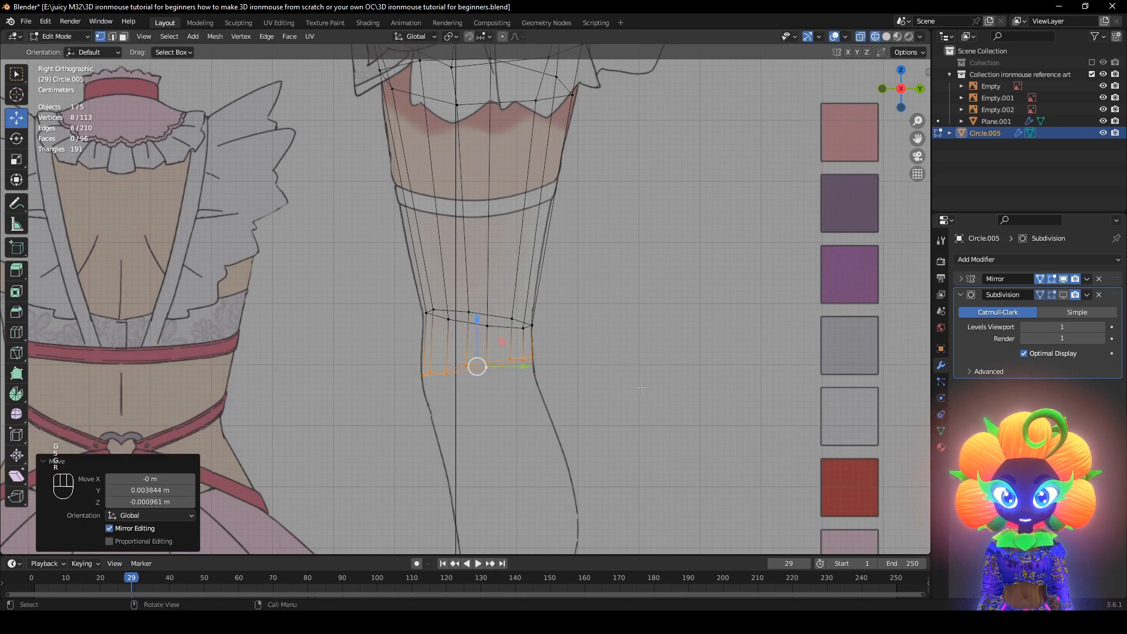
Extrude another loop below the knee along the calf outline and rotate it by -5.23° in side view
key(e)
click(658, 440)
key(r)
click(659, 433)
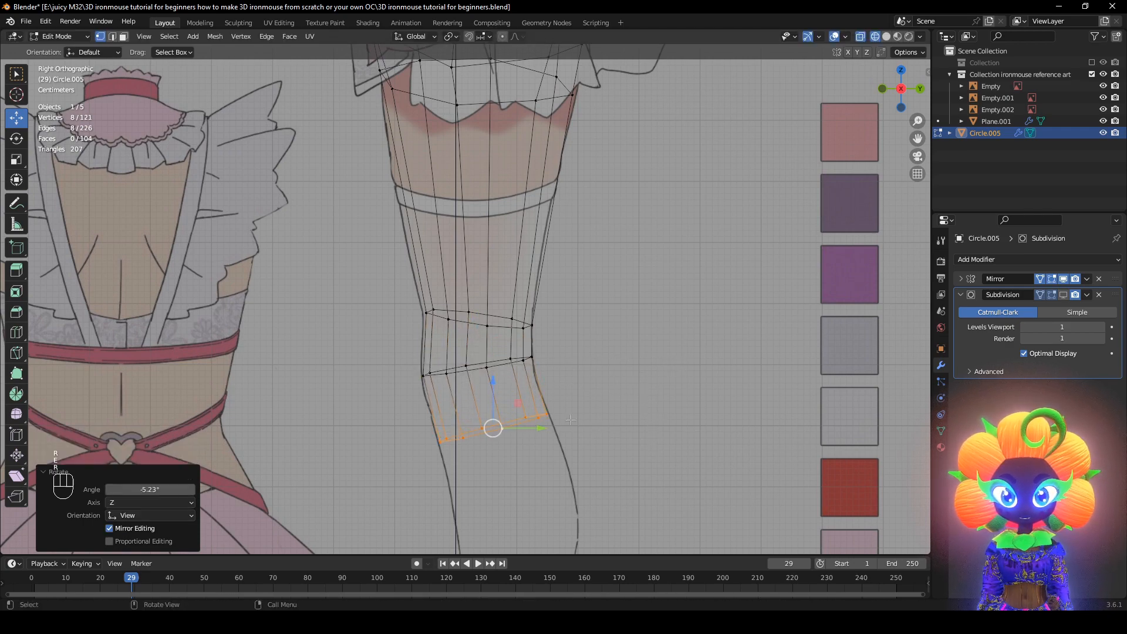
Move the below-knee loop about 0.024 m outward on X in front view and rotate it to follow the lower leg's angle
alt+middle_drag(659, 433, 696, 409)
key(g)
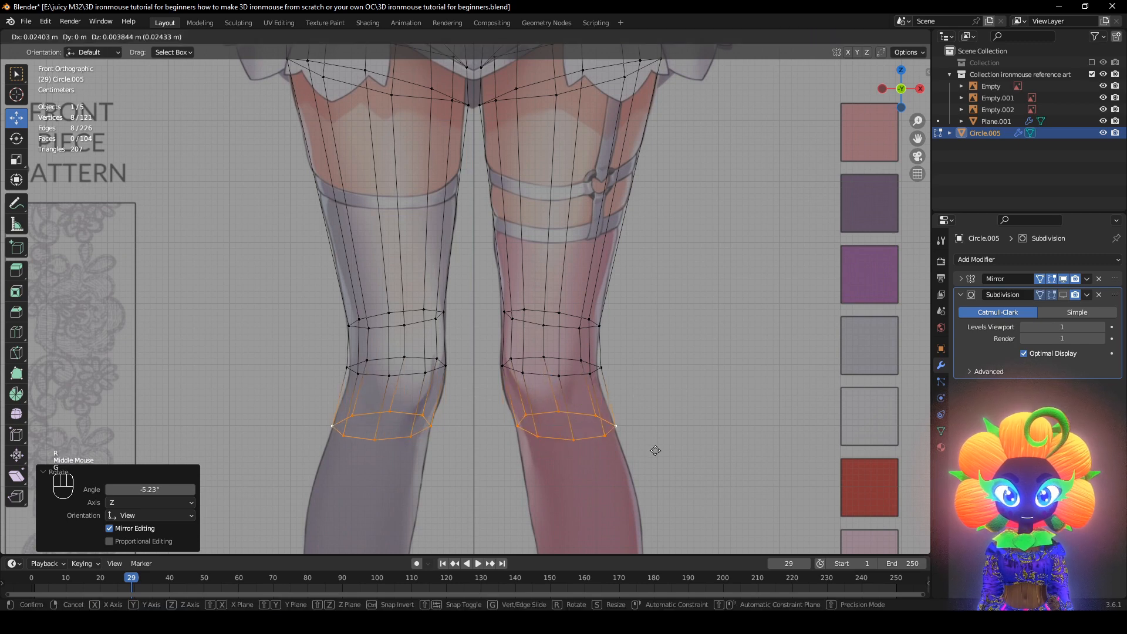
click(655, 449)
key(r)
click(665, 405)
Rotate the middle knee loop by -12.5° in front view and move it about -0.003 m on X and -0.012 m on Z
alt+click(574, 380)
key(z)
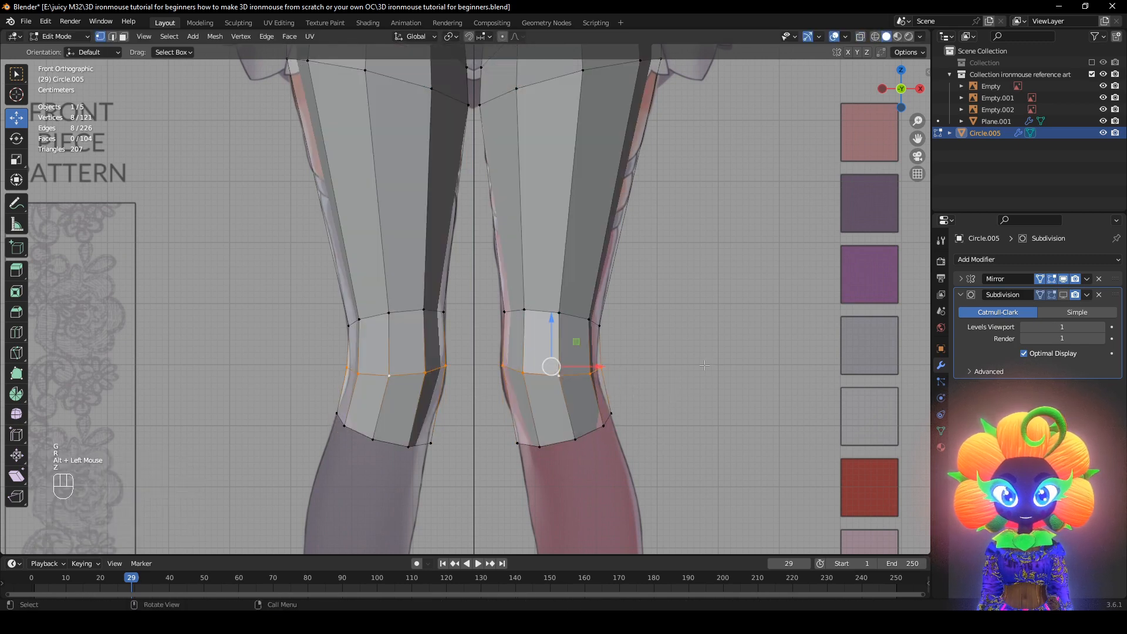
key(z)
key(r)
click(688, 336)
key(g)
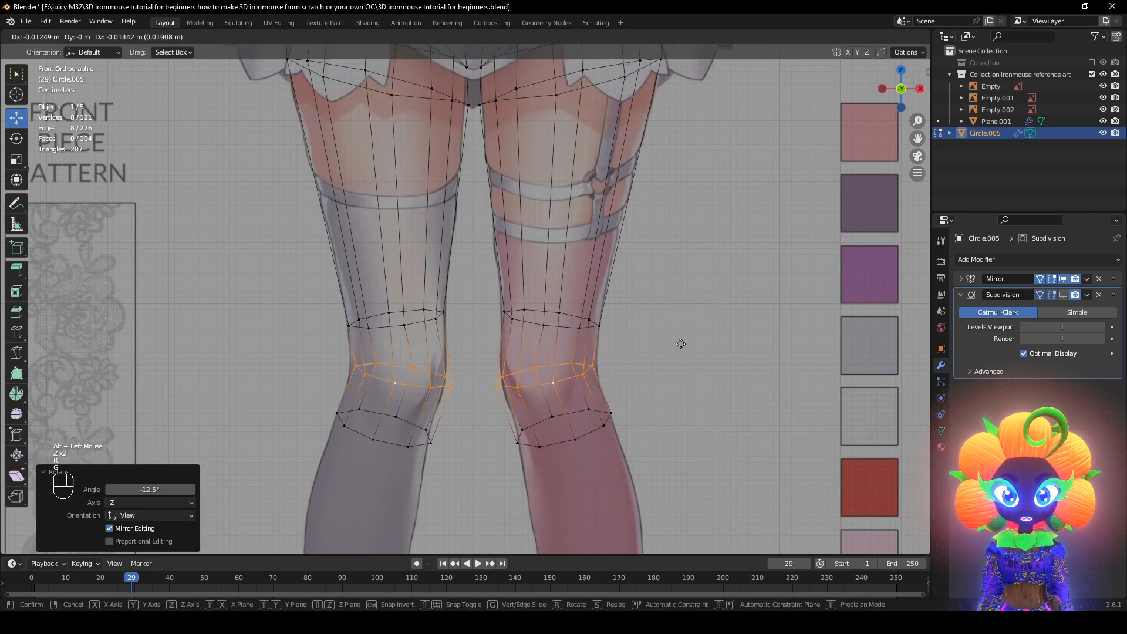
click(686, 342)
key(z)
key(z)
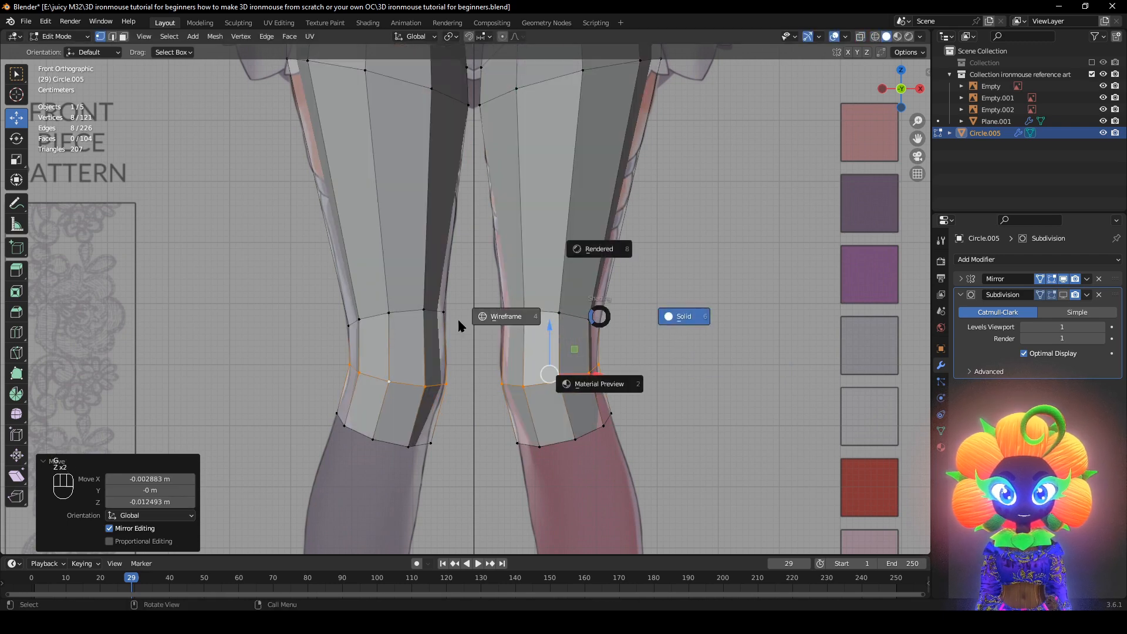
Select the edge loop just above the knee and nudge it slightly along X to fit the front reference
alt+click(583, 320)
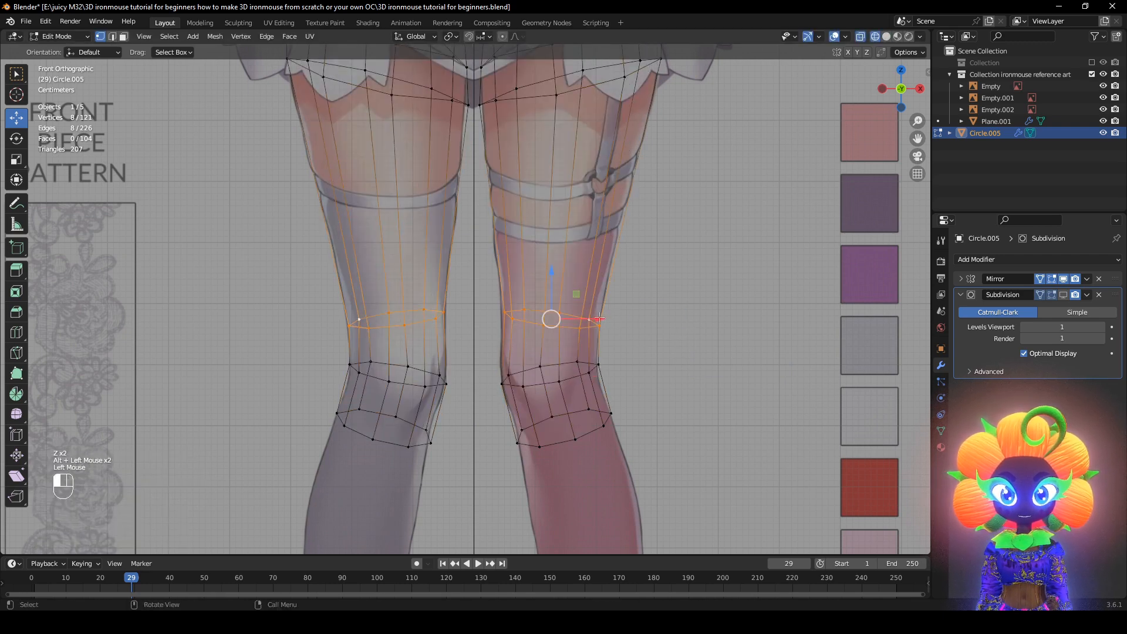
drag(598, 319, 595, 317)
key(z)
Extrude the lowest leg loop in front view down to the widest part of the calf
shift+middle_drag(624, 320, 622, 158)
alt+click(563, 279)
scroll(535, 306, down, 4)
key(z)
scroll(535, 306, up, 1)
key(e)
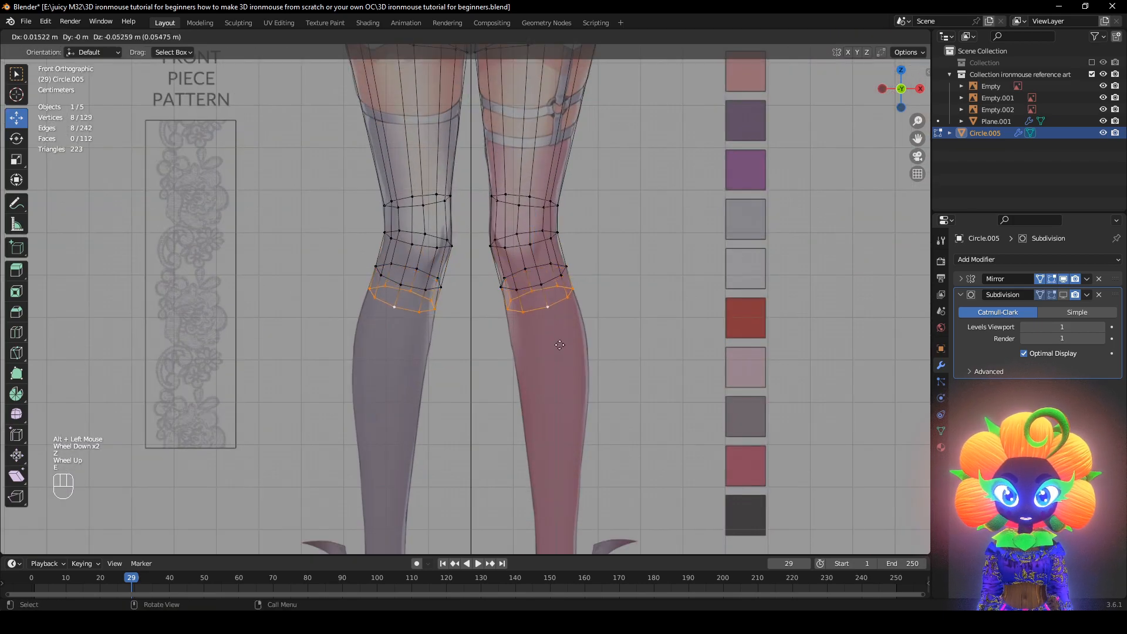
click(570, 388)
Move and scale the new calf loop to the side-view outline, with a final offset of about -0.004 m on Y and -0.007 m on Z
middle_drag(790, 398, 692, 382)
key(f)
key(g)
click(671, 388)
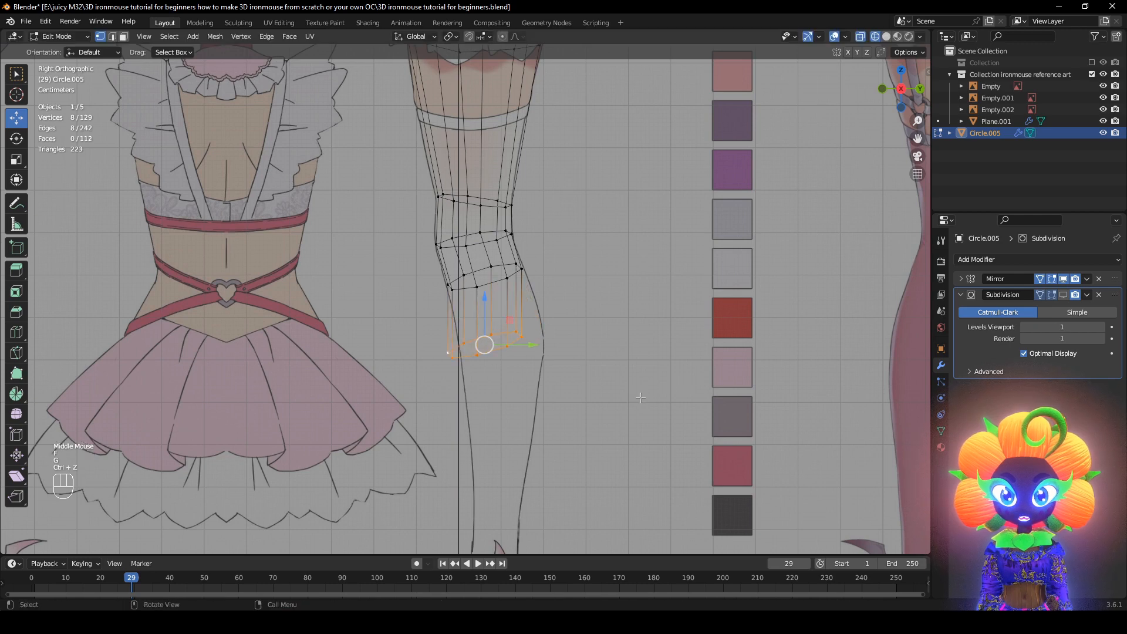
key(g)
click(666, 392)
key(s)
click(682, 401)
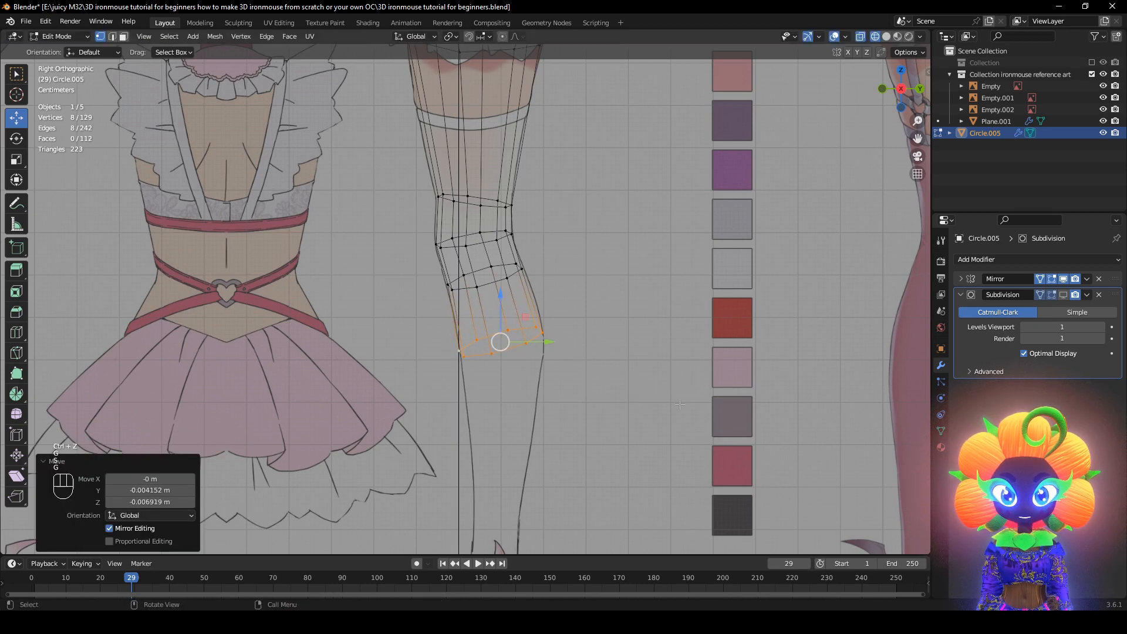
Extrude the calf loop -0.44 m on Z toward the ankle and flatten the new loop with a Z scale of 0
middle_drag(682, 401, 704, 249)
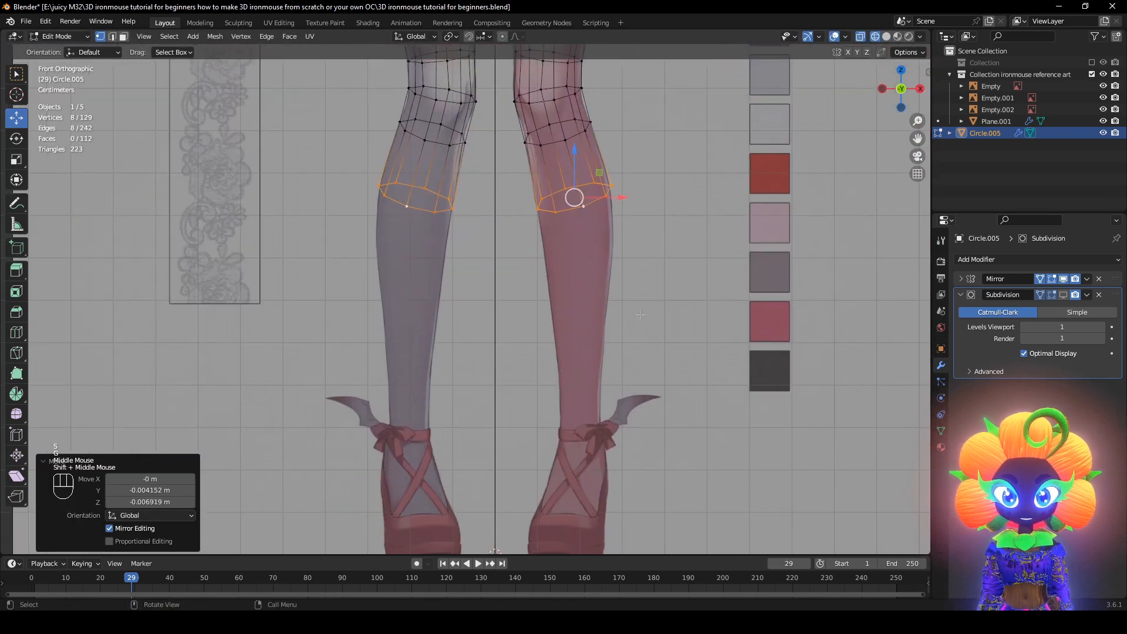
key(e)
click(661, 399)
alt+middle_drag(660, 399, 602, 416)
key(s)
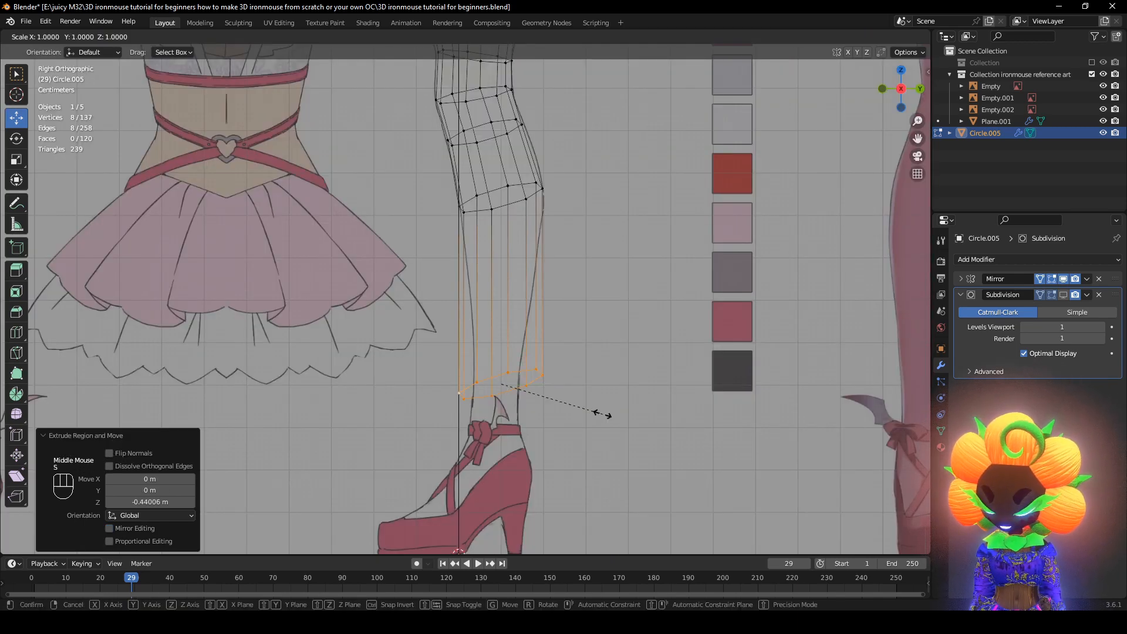
key(Return)
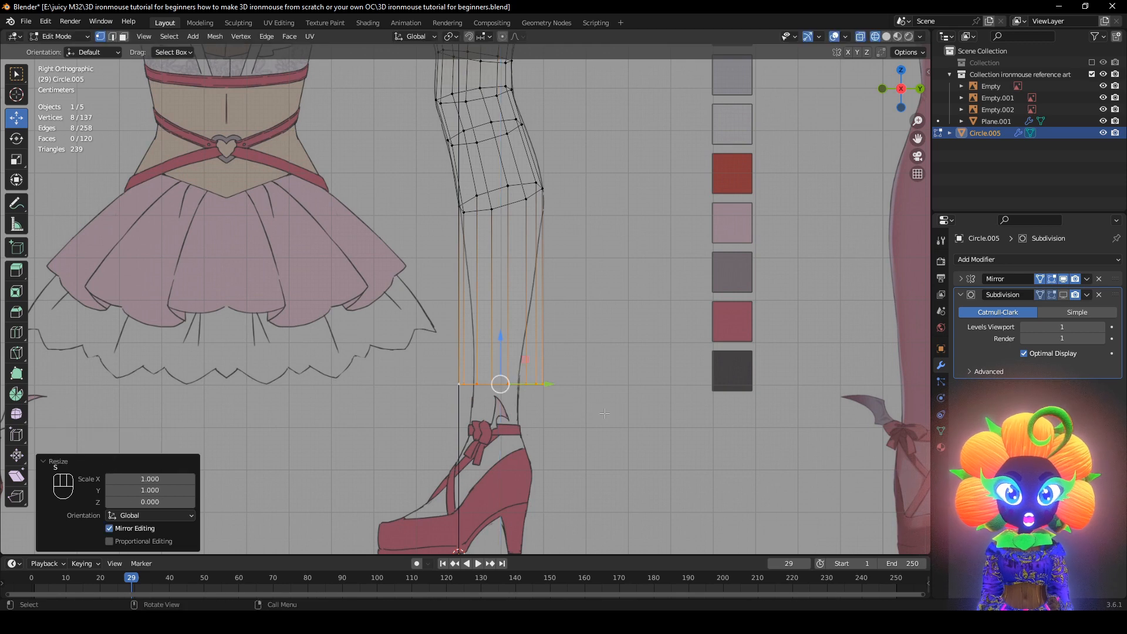
Make the lower loop circular, scale it to ankle width and move it about -0.012 m on Y and -0.082 m on Z
right_click(664, 339)
mouse_move(646, 312)
click(711, 324)
key(s)
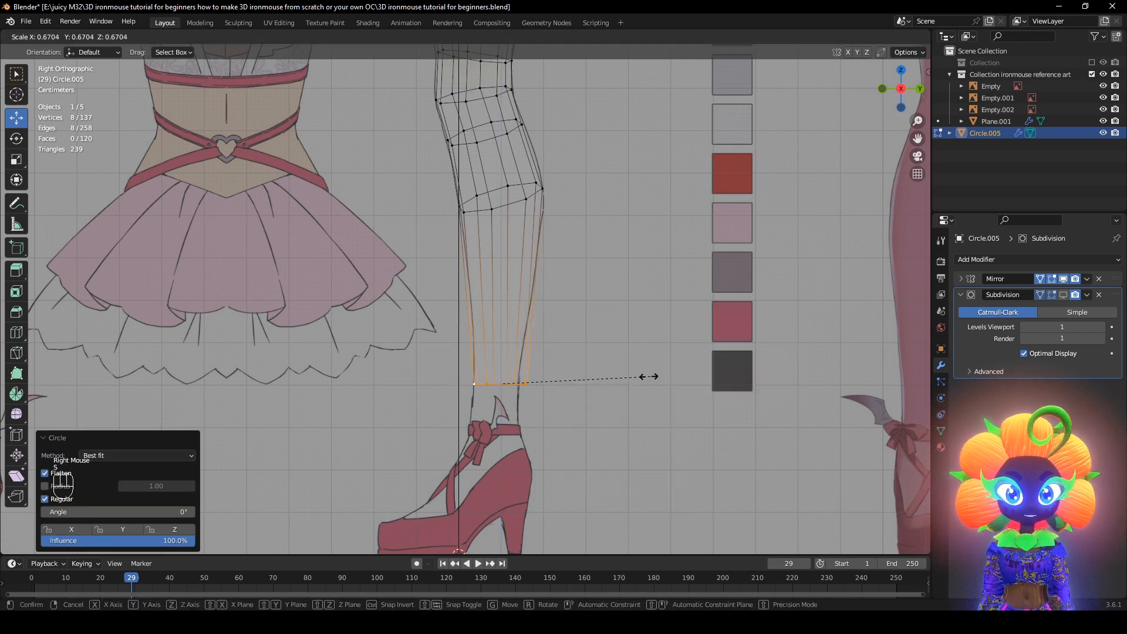
click(619, 382)
key(g)
click(620, 406)
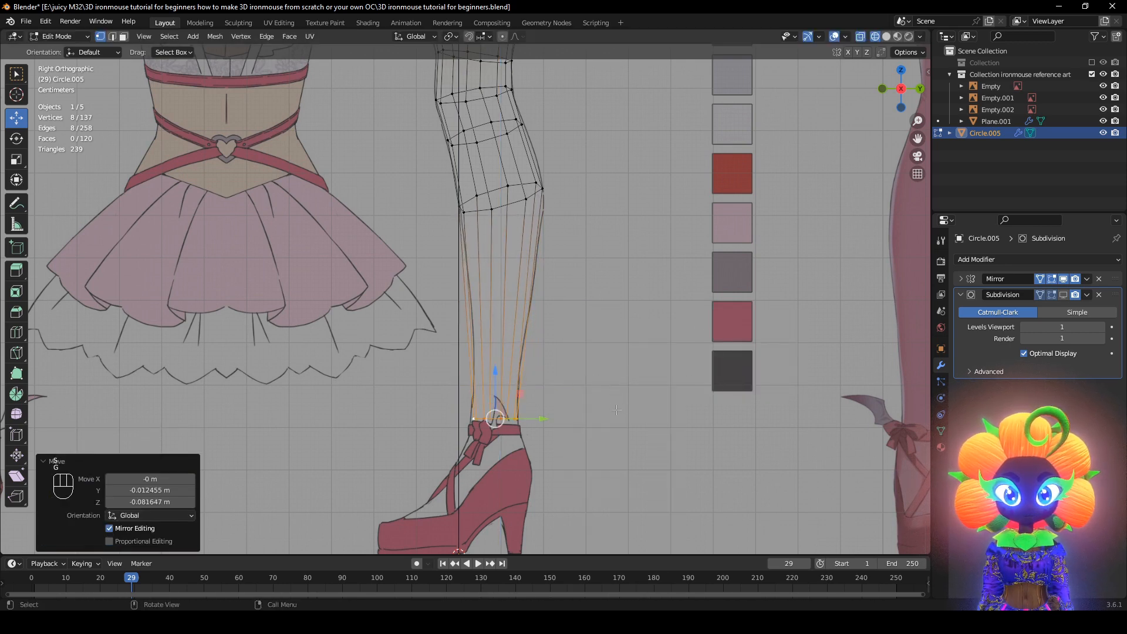
Move the ankle loop along X in front view to line it up with the reference ankle
mouse_move(620, 407)
alt+middle_down()
mouse_move(634, 388)
mouse_move(619, 386)
alt+middle_up()
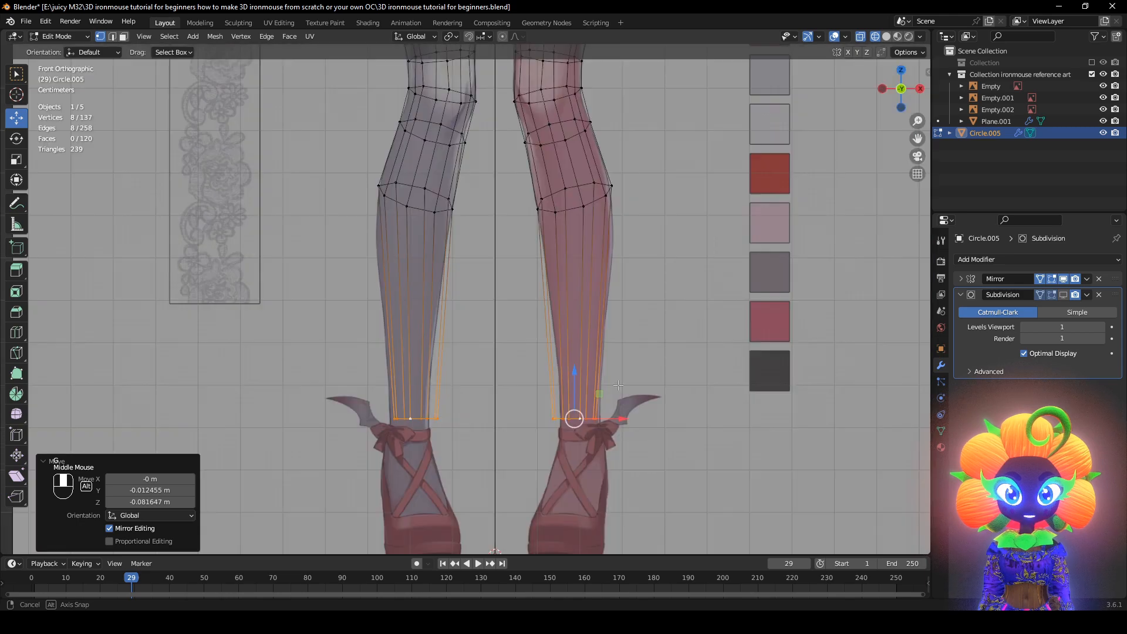
key(g)
key(x)
click(624, 423)
Rotate the calf loop by about 9° in front view and move it about -0.004 m on Z
shift+middle_drag(624, 423, 559, 533)
alt+click(559, 533)
scroll(685, 390, up, 3)
alt+click(622, 327)
key(r)
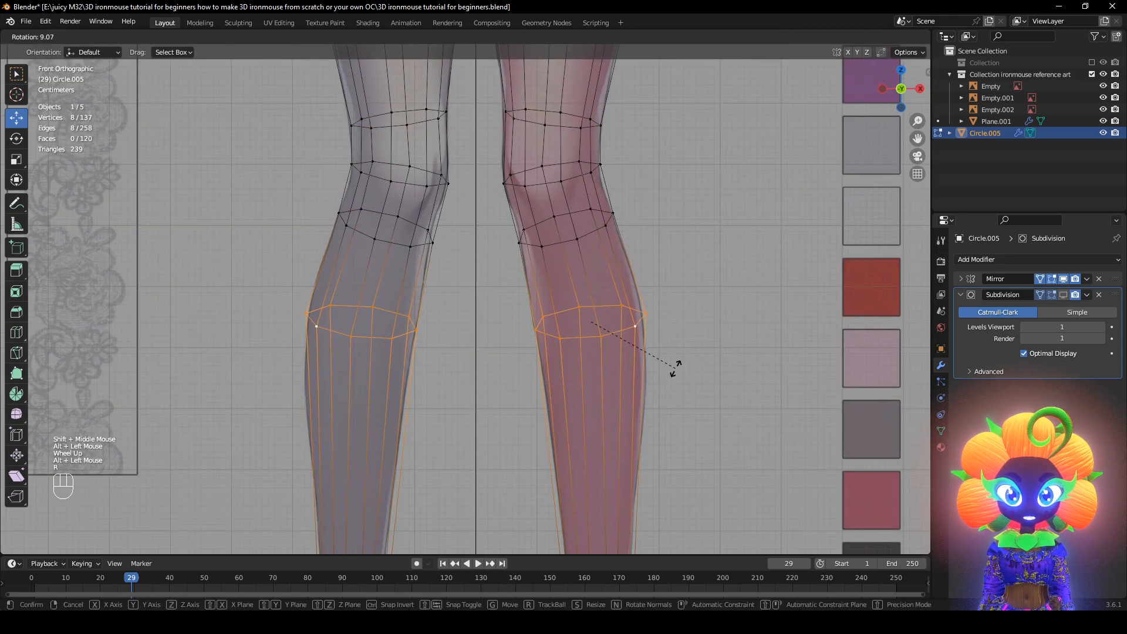
key(g)
click(674, 367)
Add a loop cut between calf and ankle in side view and move it about 0.008 m on Y and -0.001 m on Z
middle_drag(674, 372, 554, 368)
scroll(632, 392, down, 2)
scroll(555, 368, up, 2)
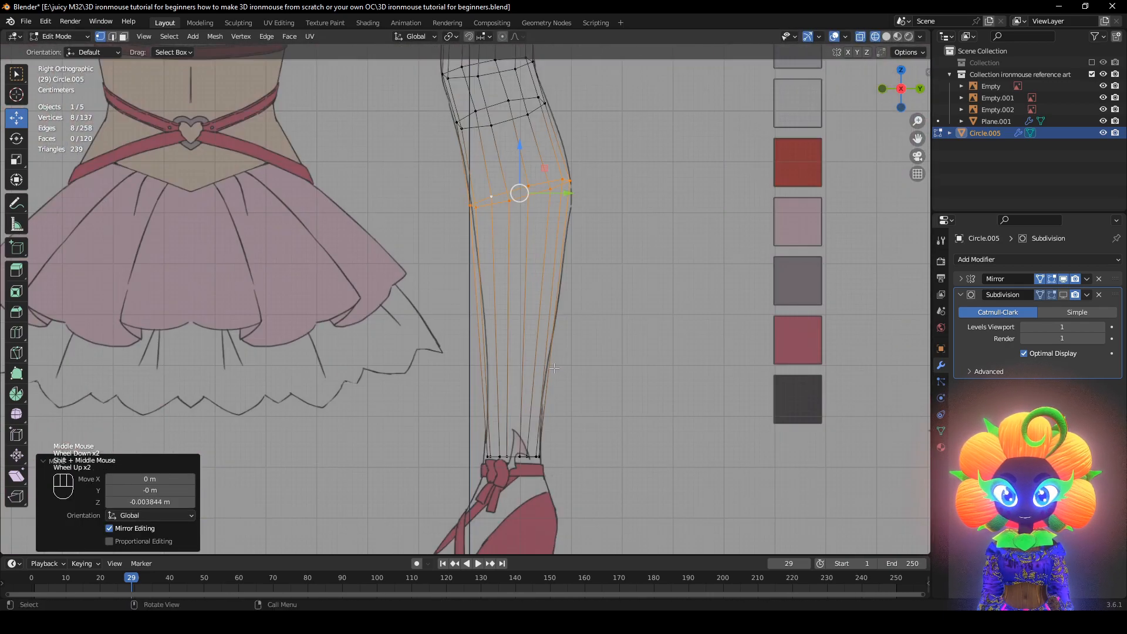
click(542, 327)
right_click(542, 328)
key(g)
click(617, 346)
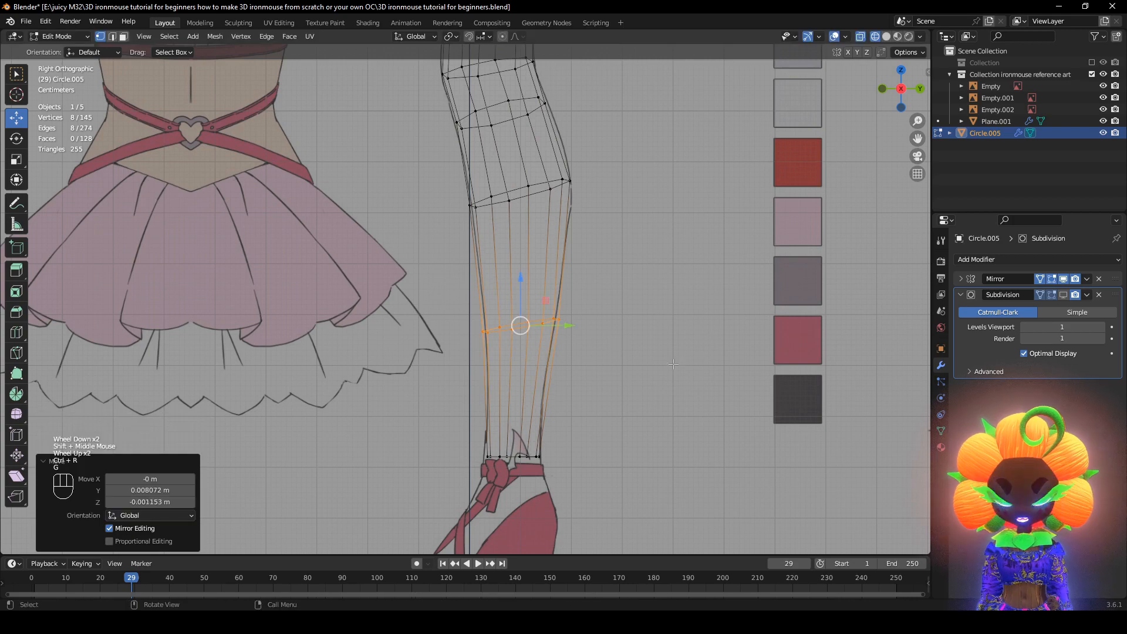
Scale the new shin loop along Y to the side outline and move it about 0.002 m on X in front view
key(s)
key(y)
click(667, 365)
alt+middle_drag(667, 365, 666, 369)
drag(622, 333, 623, 333)
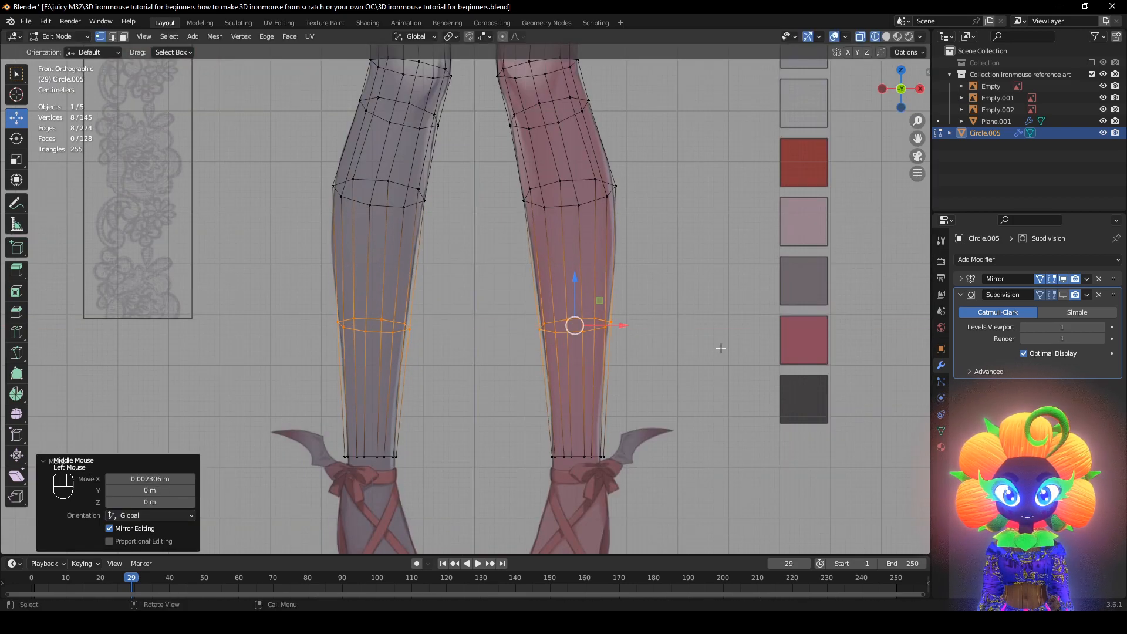
Make the shin loop circular and scale it to 0.942 to match the front reference
right_click(728, 349)
mouse_move(728, 312)
click(763, 323)
key(s)
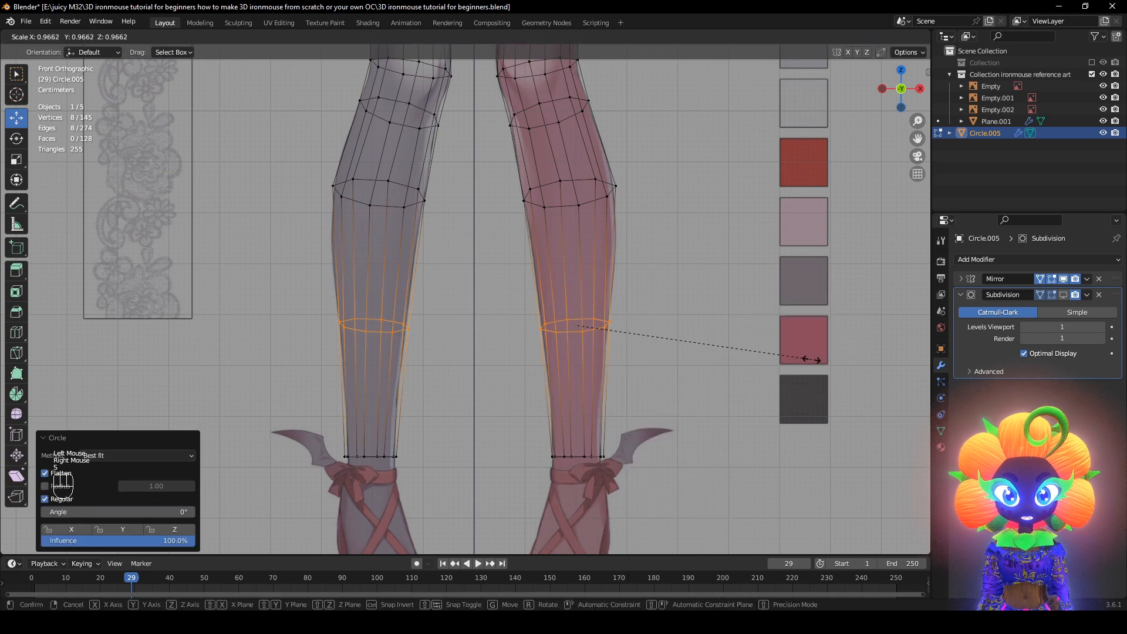
click(806, 359)
alt+middle_drag(806, 358, 804, 370)
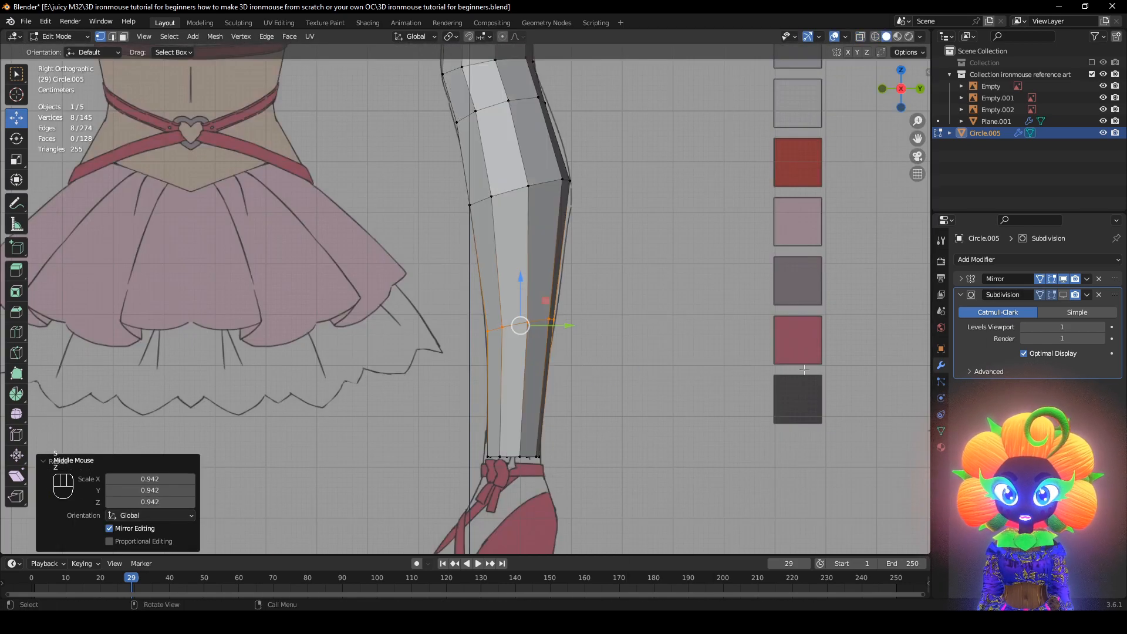
Turn on the Subdivision modifier's viewport display and compare the smoothed legs with the side reference
key(alt+z)
key(alt+z)
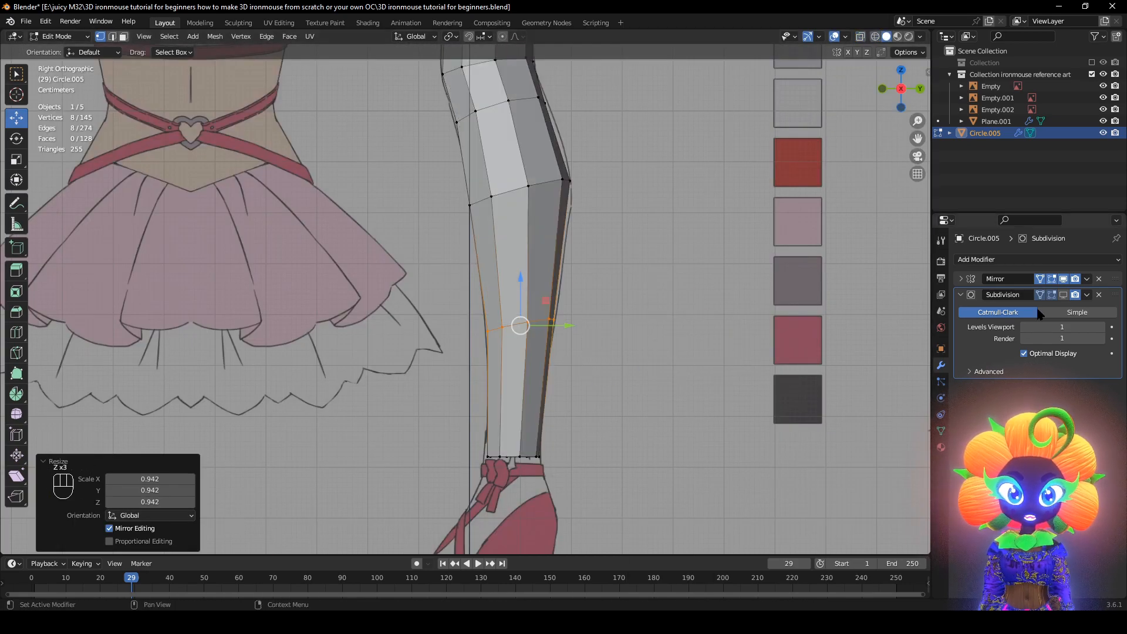
click(1063, 295)
scroll(587, 317, down, 3)
middle_drag(587, 317, 635, 311)
scroll(578, 324, down, 1)
mouse_move(561, 328)
shift+middle_down()
mouse_move(525, 545)
mouse_move(556, 335)
shift+middle_up()
scroll(554, 351, up, 2)
scroll(521, 415, up, 1)
Scale the ankle loop to 1.153 so the smoothed ankle fills the reference outline
alt+click(527, 450)
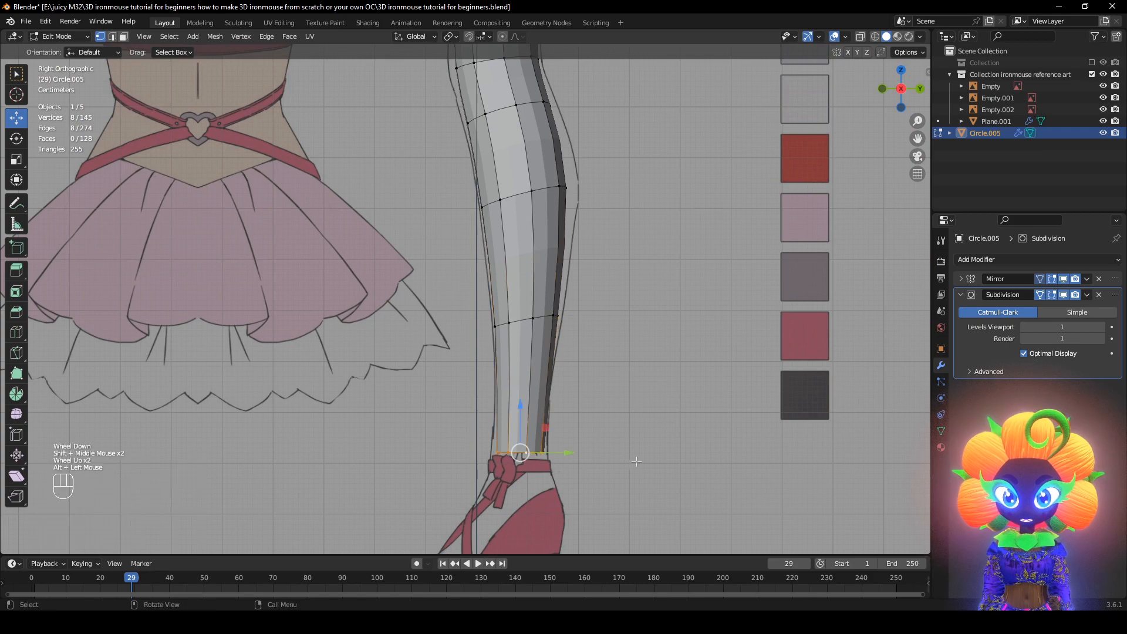
key(s)
click(581, 457)
middle_drag(581, 456, 697, 399)
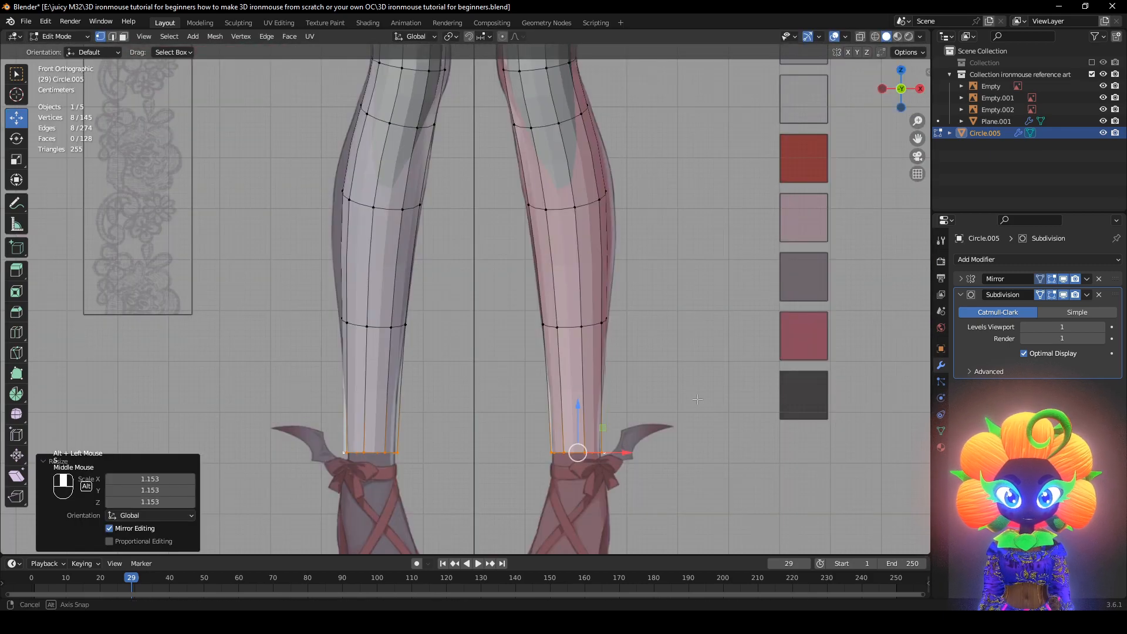
Widen the shin loop along Y in side view and move it to fit the smoothed leg to the reference
alt+click(587, 322)
alt+middle_drag(588, 322, 600, 357)
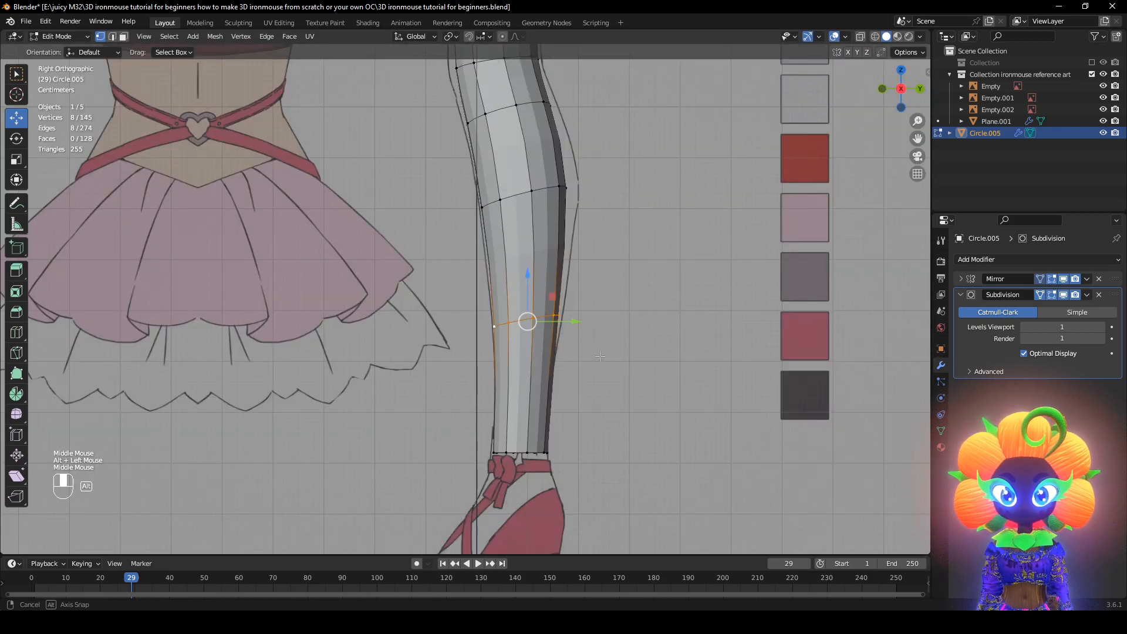
key(s)
key(y)
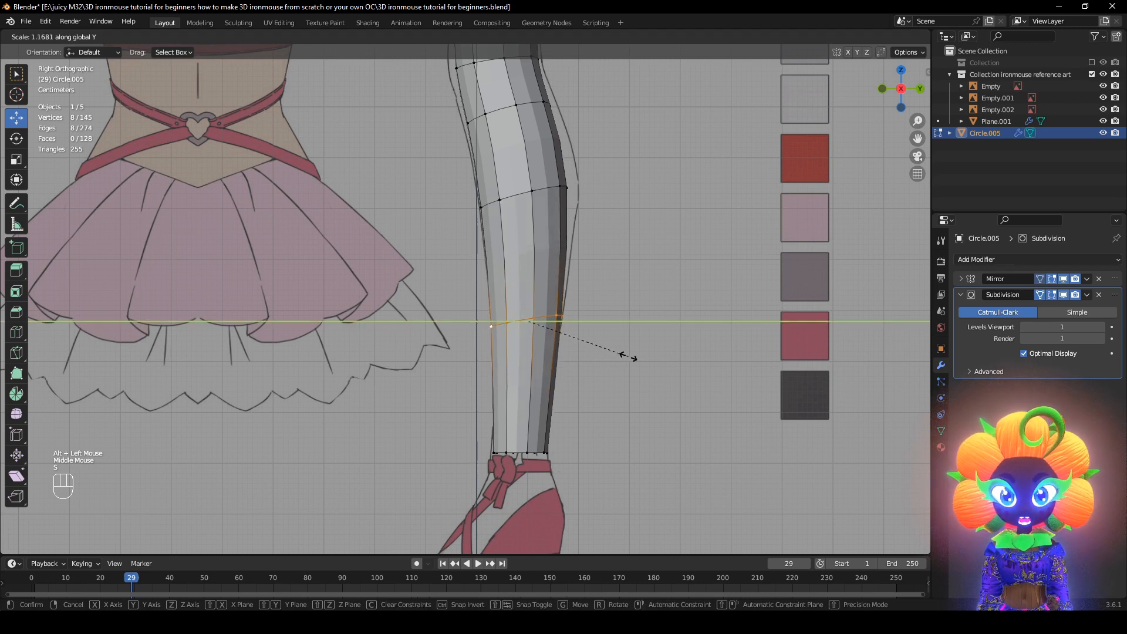
click(626, 357)
key(g)
click(618, 354)
Move the calf loop slightly backward on Y and scale it to 1.190 along Y to fill the calf outline
key(z)
click(492, 354)
shift+middle_drag(525, 298, 536, 405)
key(z)
click(800, 379)
alt+click(553, 295)
drag(576, 295, 585, 295)
key(s)
click(676, 335)
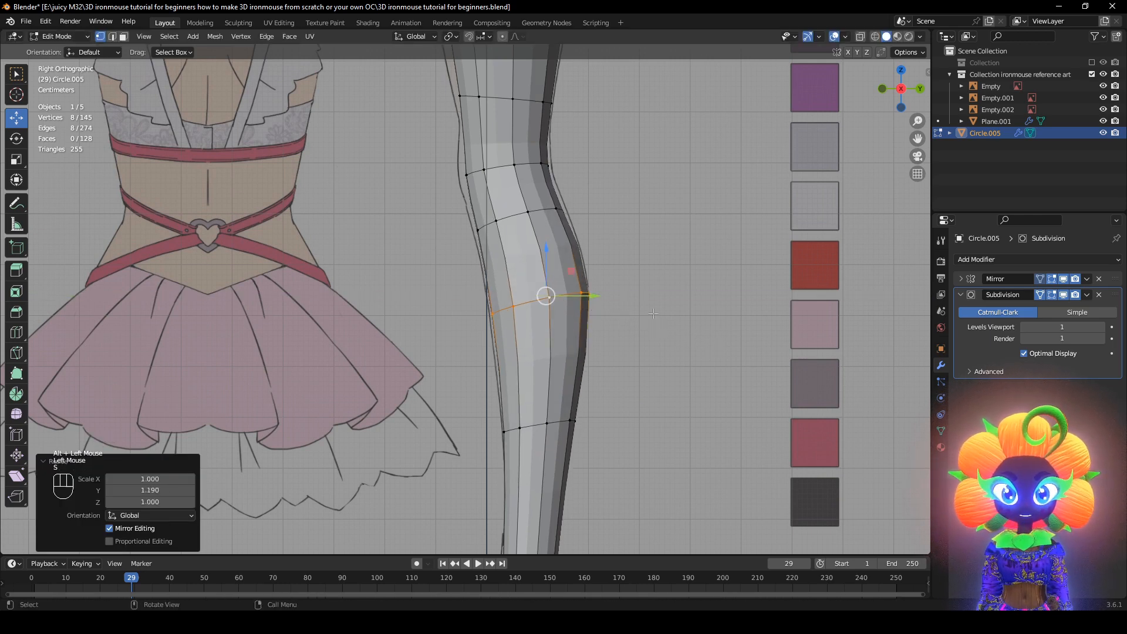
Scale the loop just below the knee slightly wider along Y to match the side outline
shift+middle_drag(620, 229, 630, 331)
alt+click(630, 332)
key(s)
key(y)
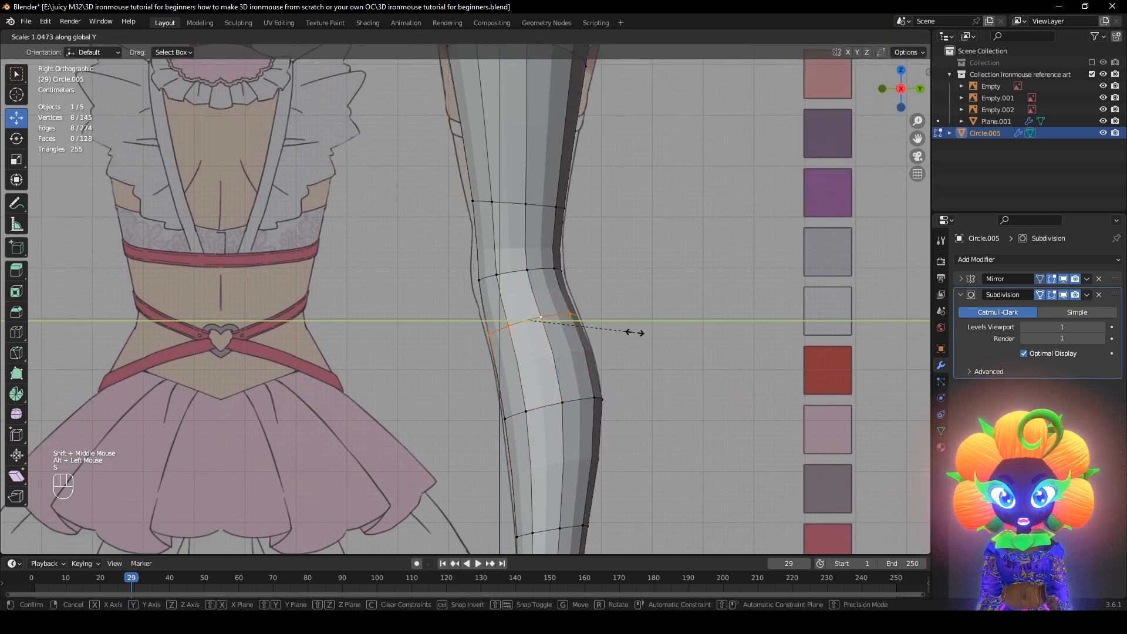
click(634, 333)
Scale the middle knee loop to 1.212 along Y in side view
alt+click(581, 274)
key(s)
key(y)
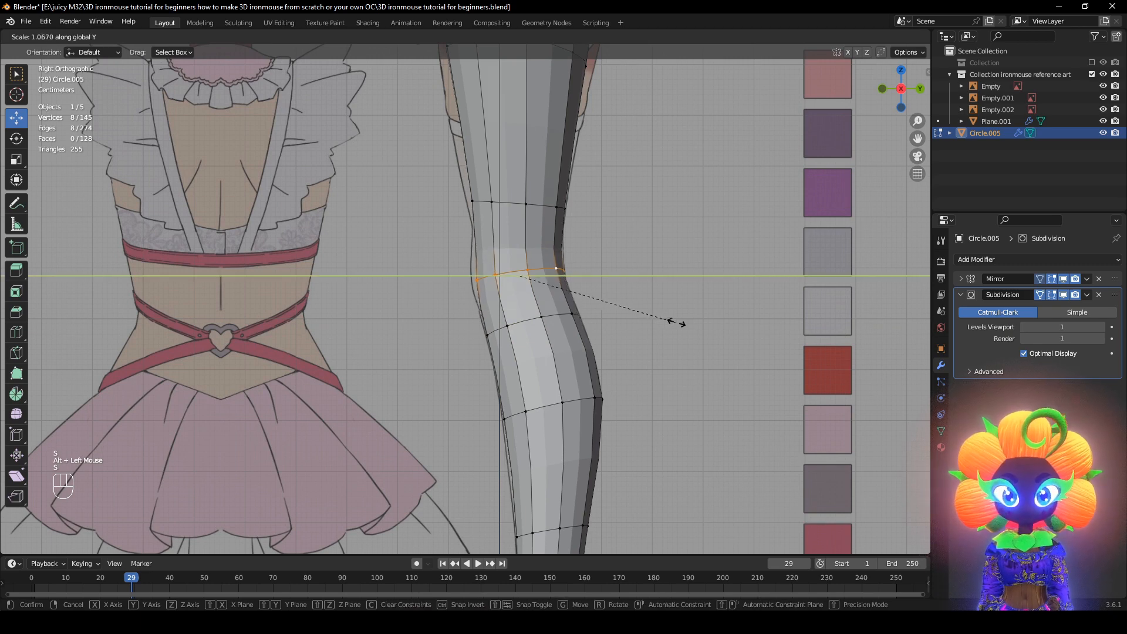
click(696, 330)
Select the loop above the knee and move it about -0.006 m on Y in side view
shift+middle_drag(565, 253, 569, 405)
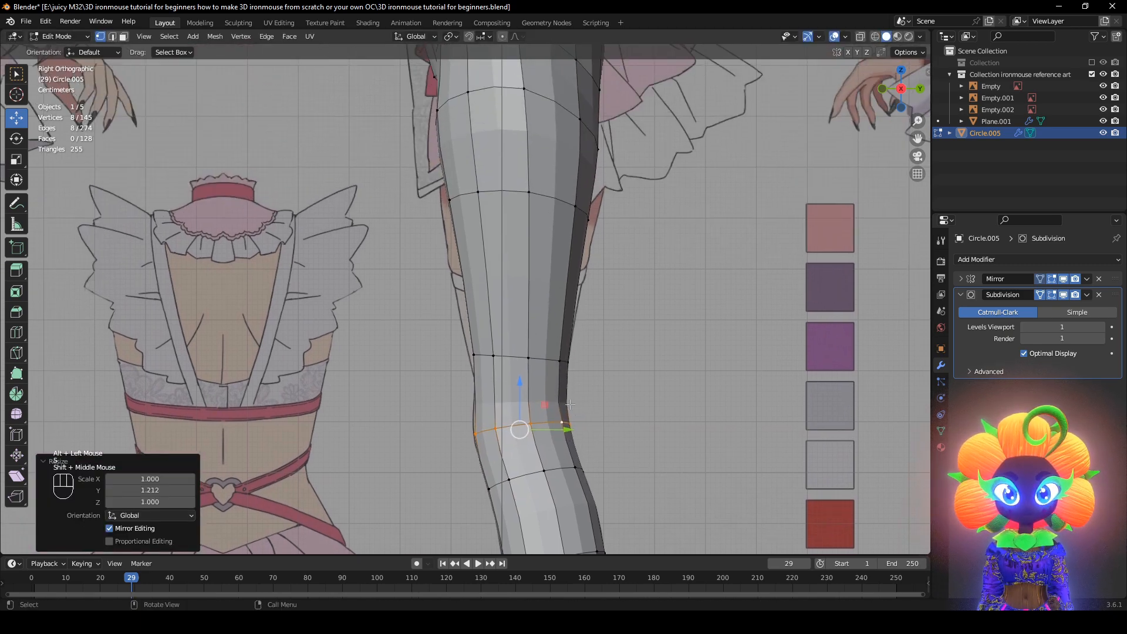
alt+click(539, 363)
drag(567, 383, 547, 292)
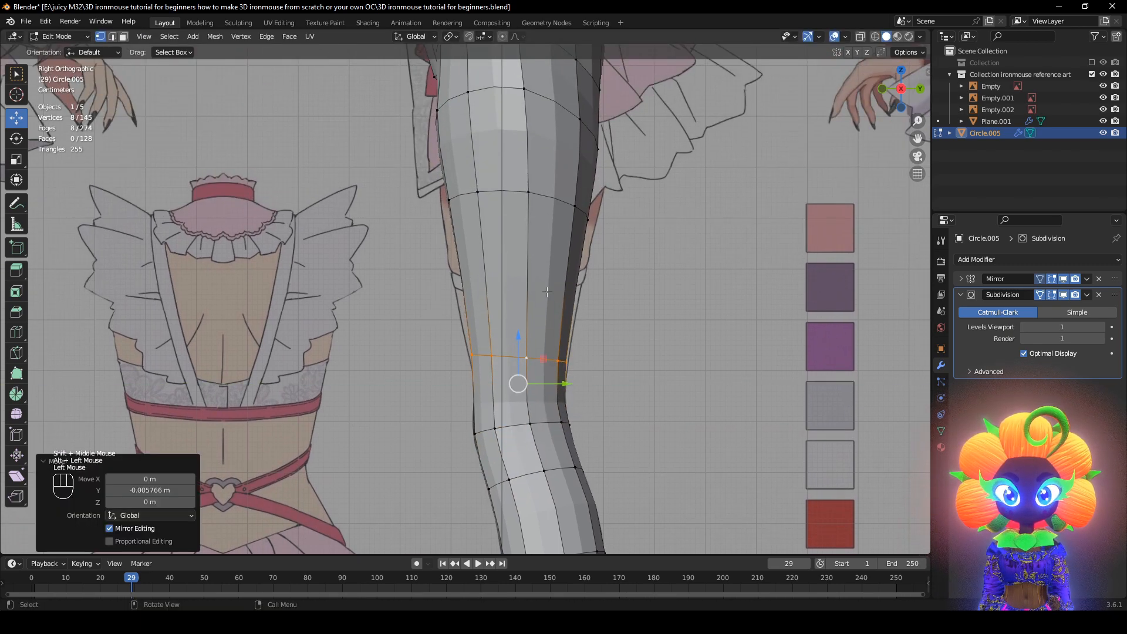
Move the upper-thigh loop about 0.008 m outward on X in front view and fatten it by about 0.009 m
shift+middle_drag(547, 292, 558, 395)
alt+click(578, 306)
key(z)
click(415, 382)
alt+middle_drag(415, 383, 739, 388)
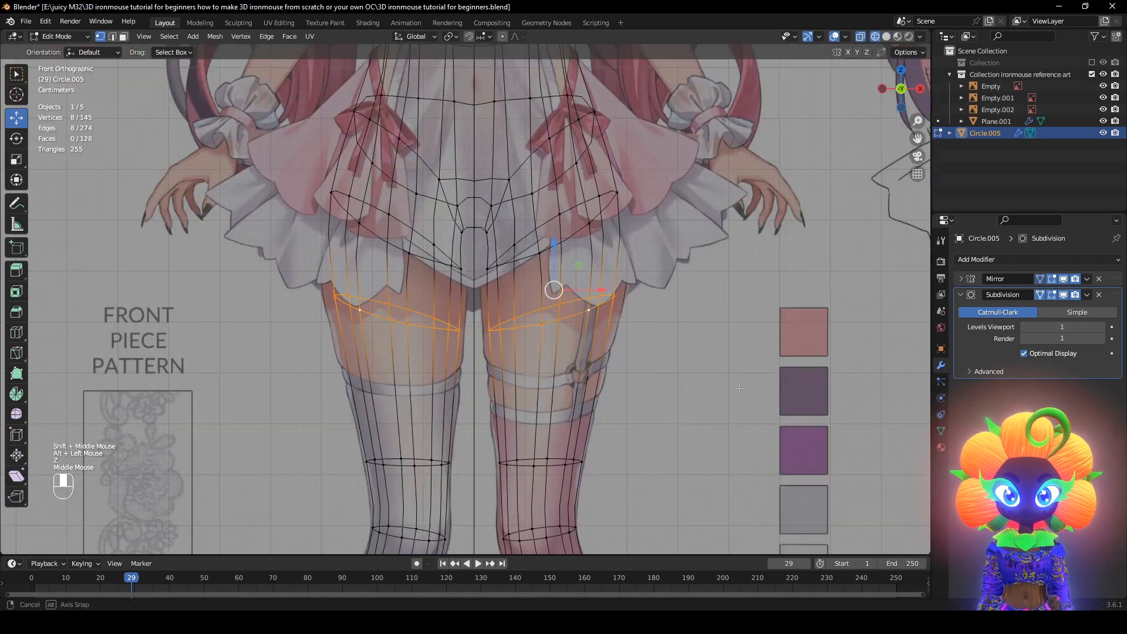
drag(600, 290, 604, 290)
key(alt+s)
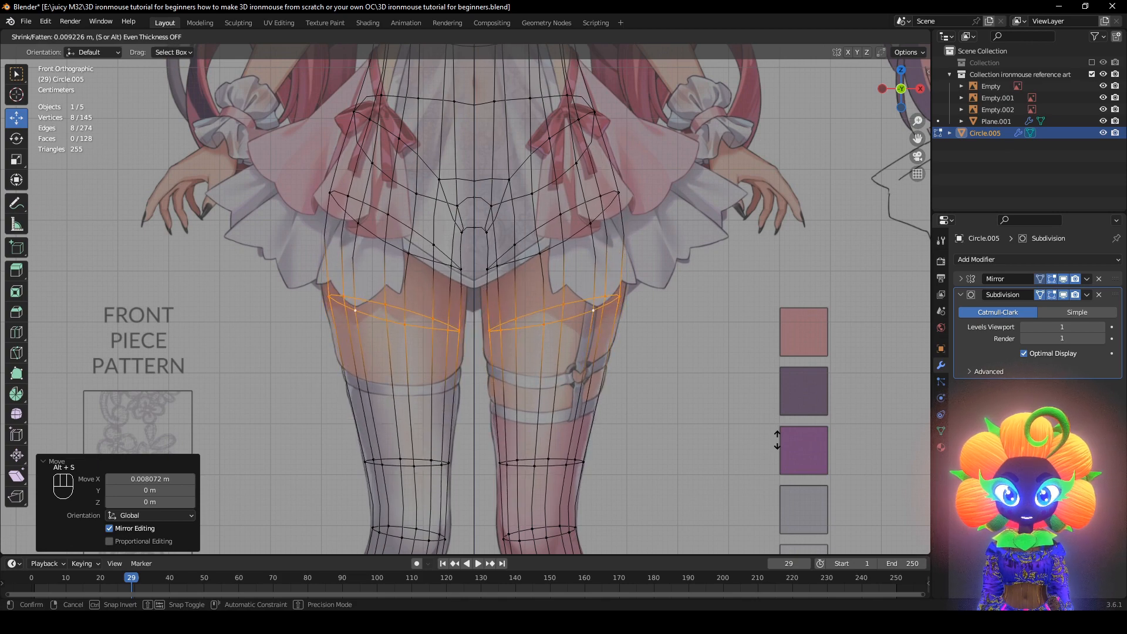
click(775, 440)
alt+middle_drag(776, 440, 594, 434)
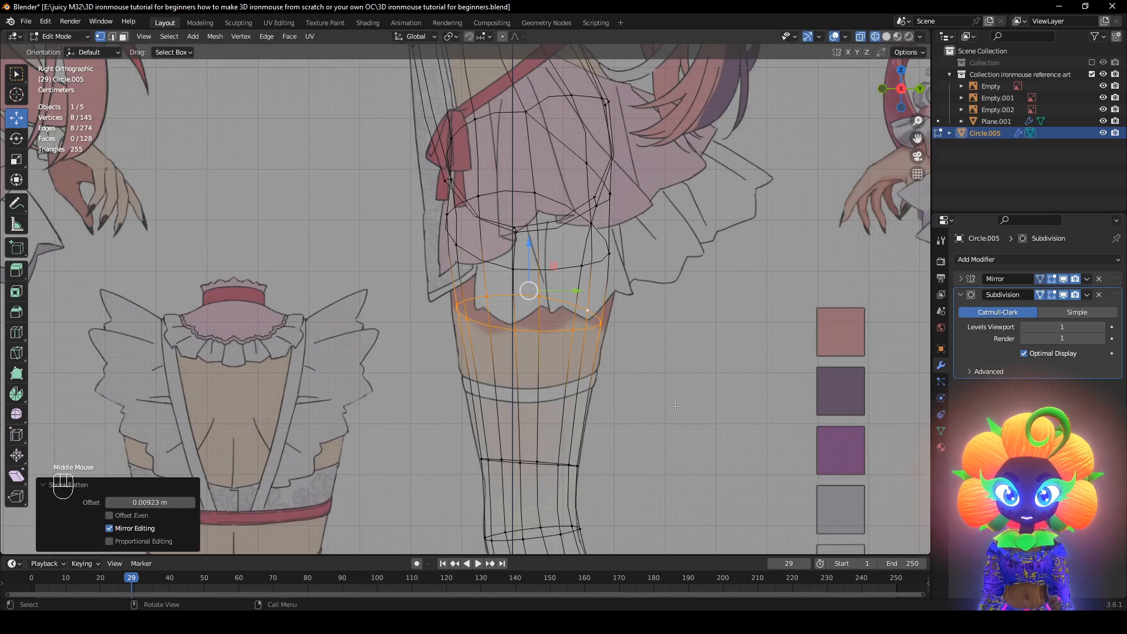
key(z)
key(z)
alt+middle_drag(676, 407, 821, 388)
key(z)
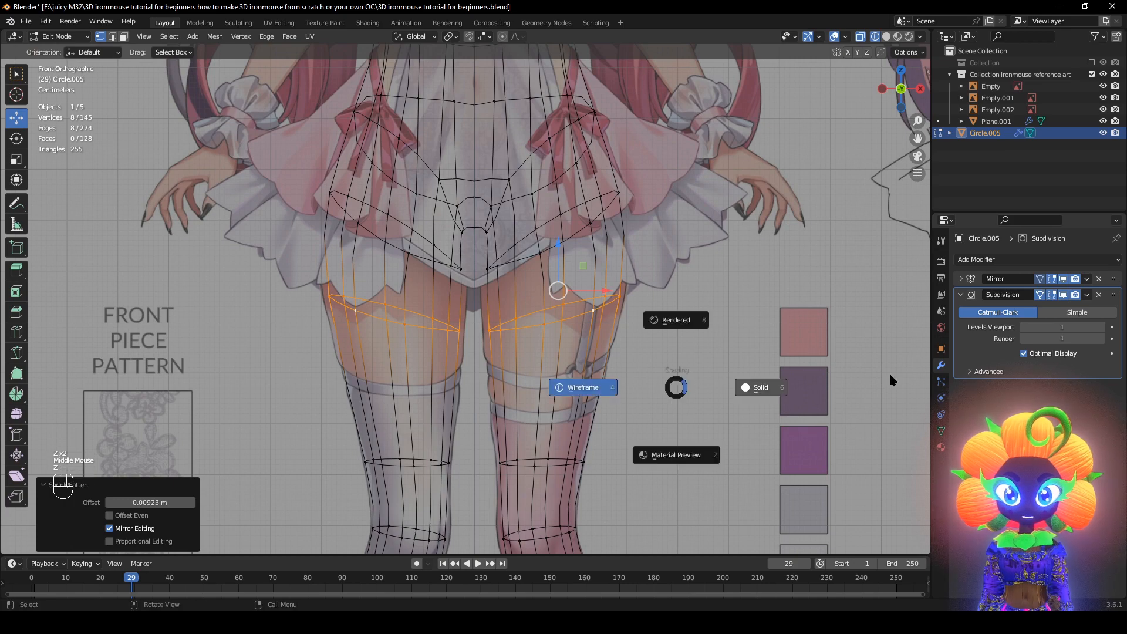
key(alt+s)
right_click(817, 385)
key(g)
right_click(748, 386)
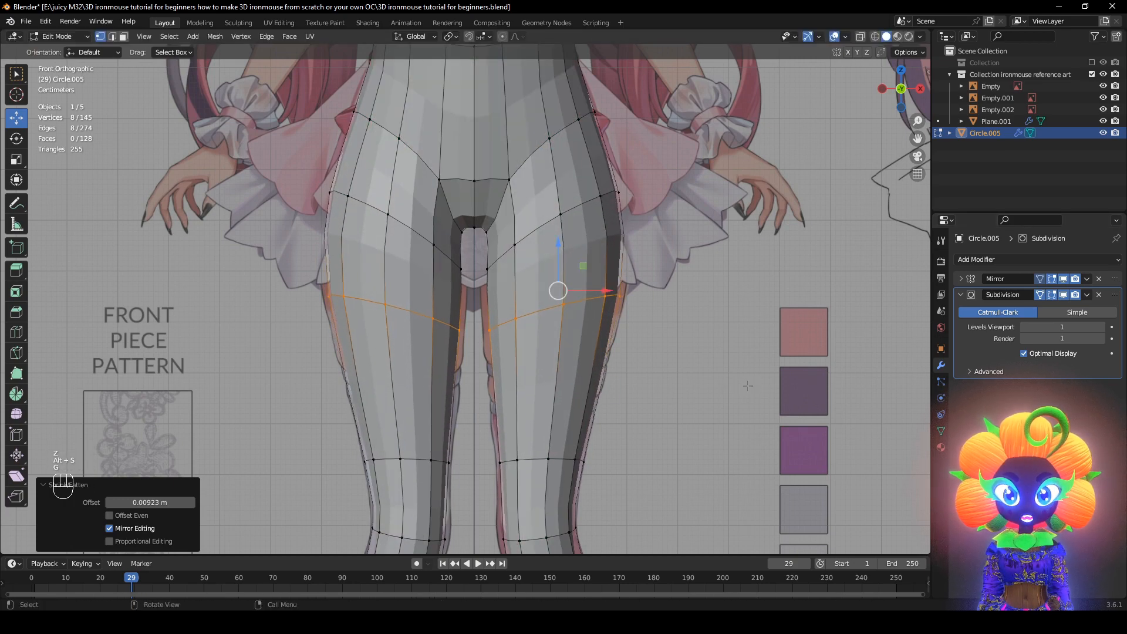
key(alt+s)
right_click(758, 378)
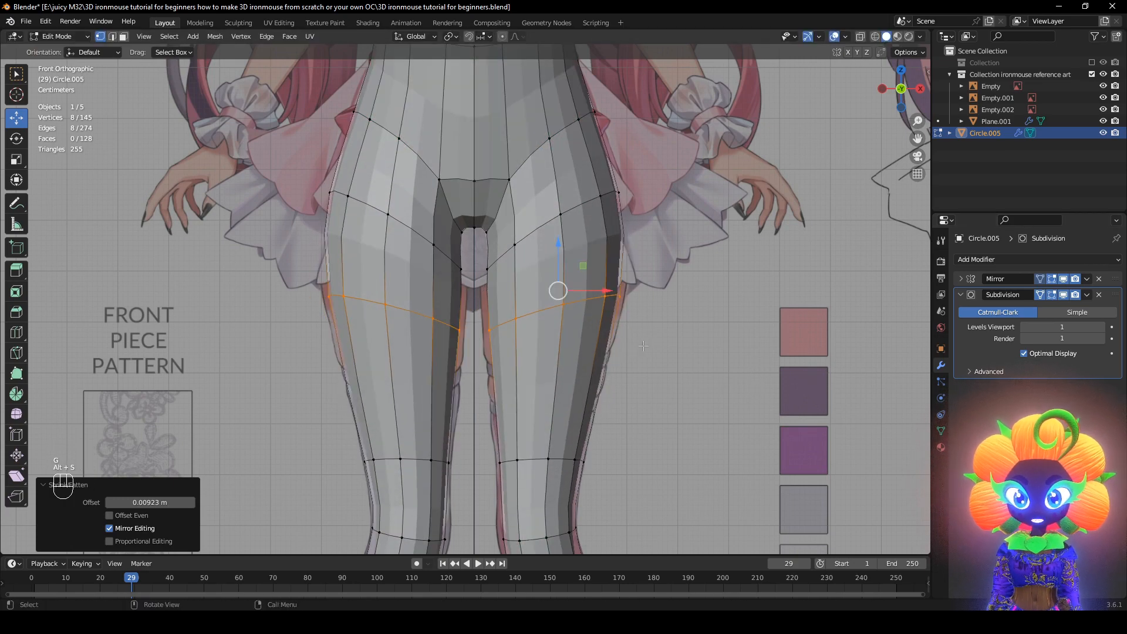
Apply Shrink/Fatten to the upper-thigh loop with an offset of -0.00231 m and return to solid shading
key(alt+s)
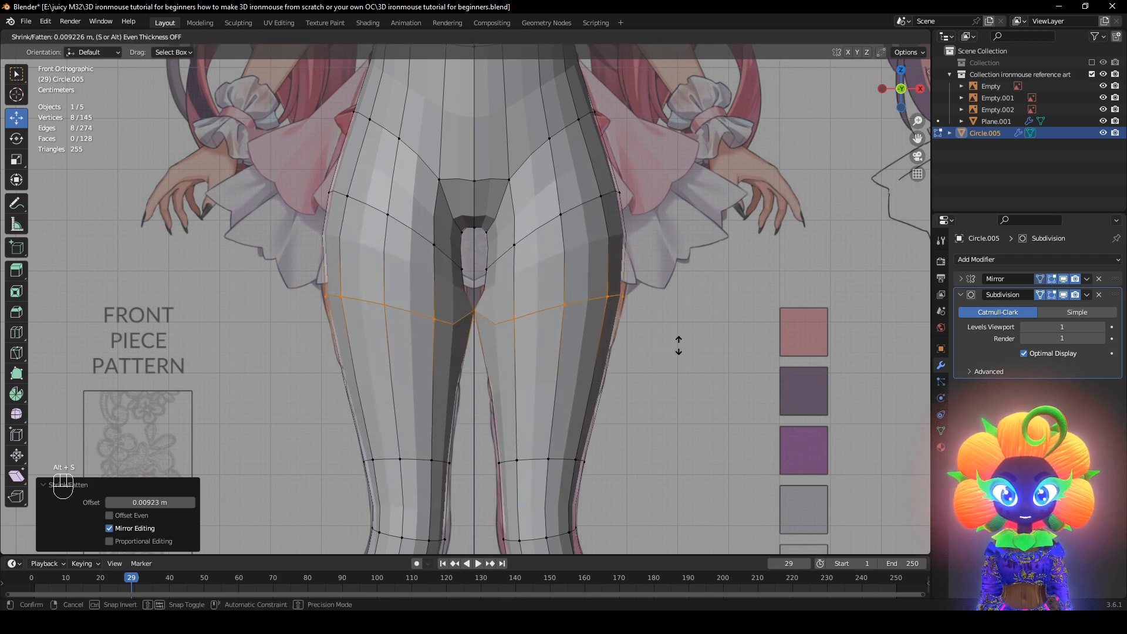
click(678, 346)
key(z)
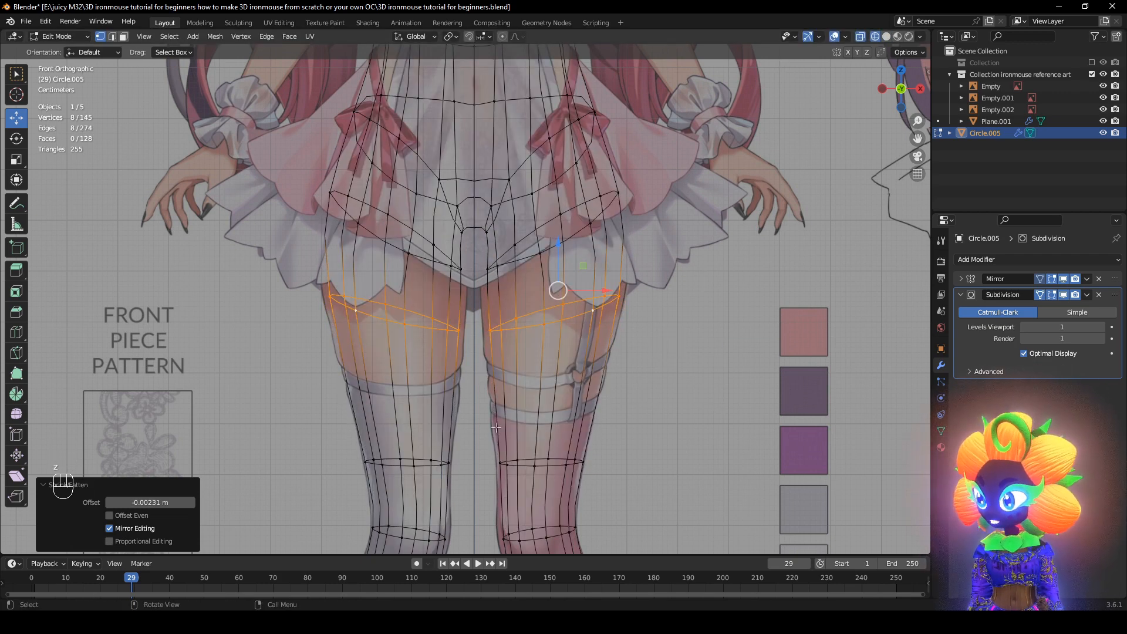
key(z)
click(676, 393)
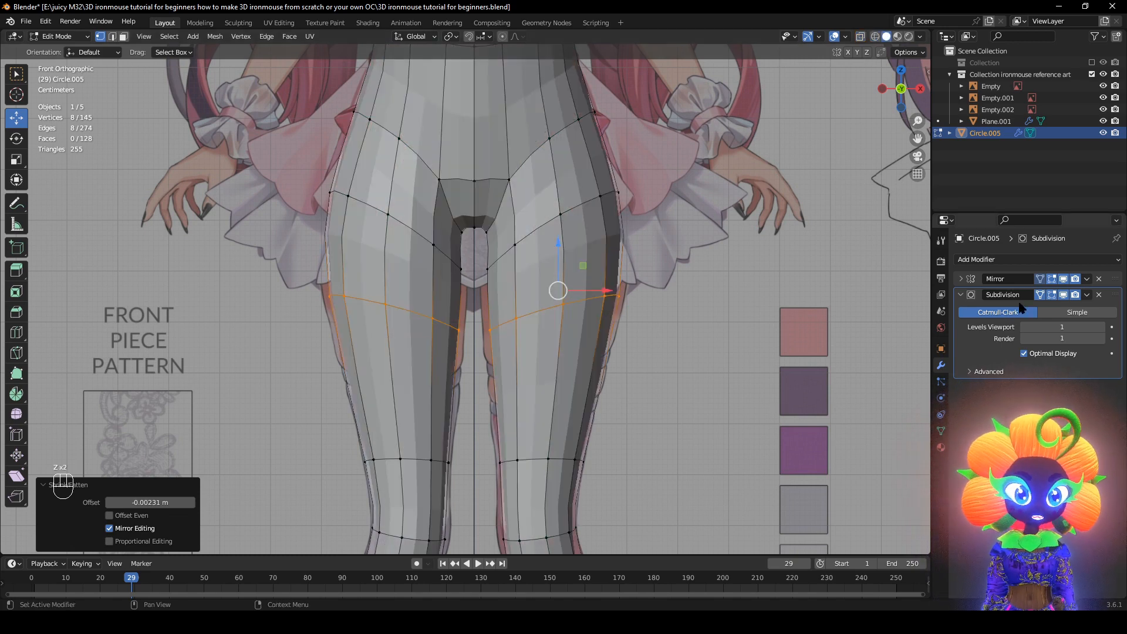
Hide the mirrored half of the body and fatten the upper-thigh loop slightly in front view
click(1064, 280)
key(alt+s)
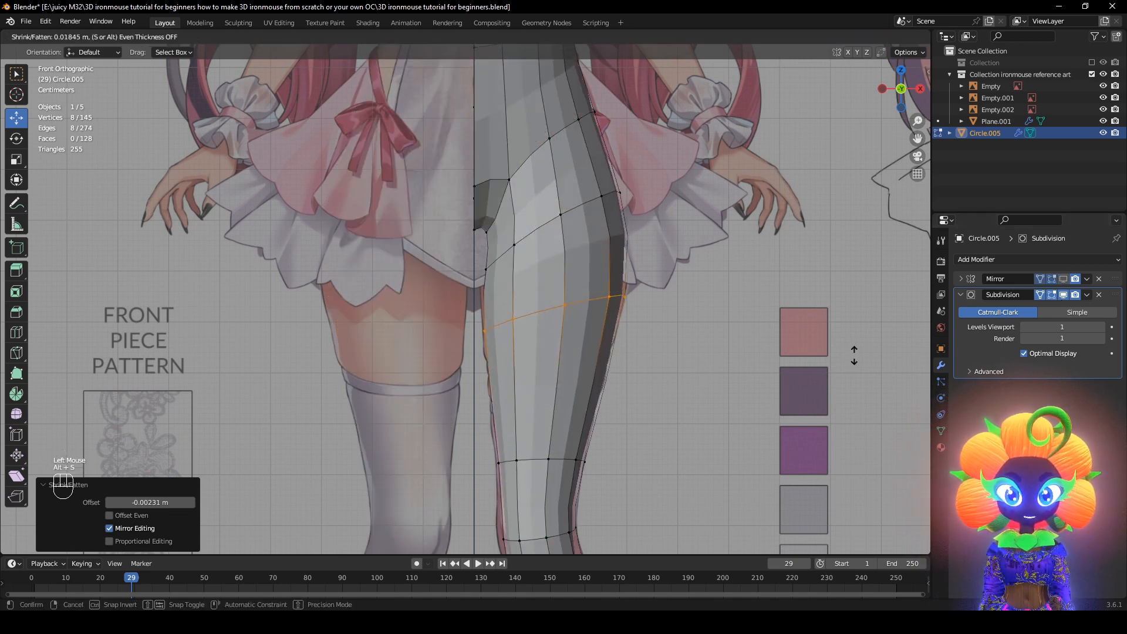
click(848, 352)
Select the loop above the upper thigh and move it about 0.005 m on X and -0.001 m on Z in front view
alt+click(571, 219)
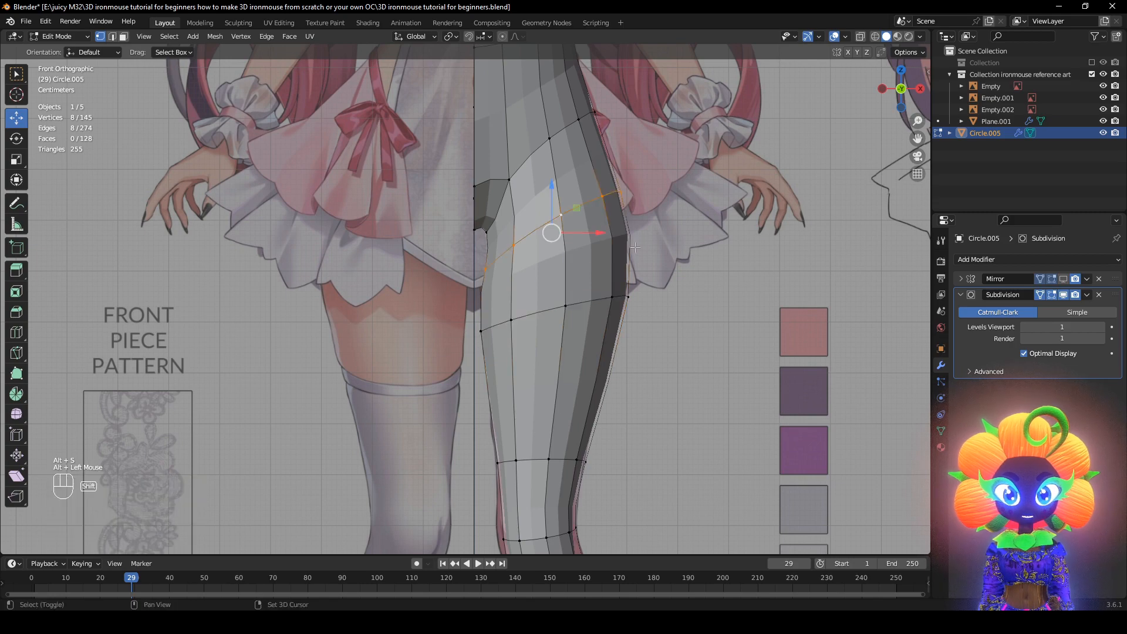
shift+middle_drag(567, 226, 568, 275)
key(alt+s)
key(g)
click(644, 309)
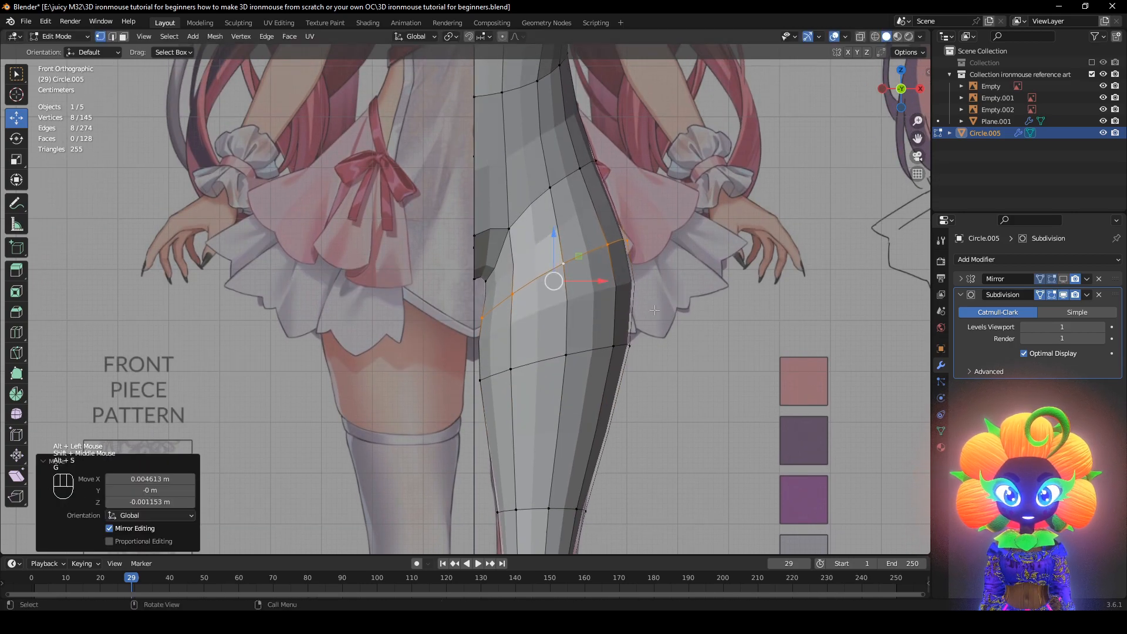
mouse_move(644, 310)
middle_down()
mouse_move(491, 343)
mouse_move(372, 331)
middle_up()
key(z)
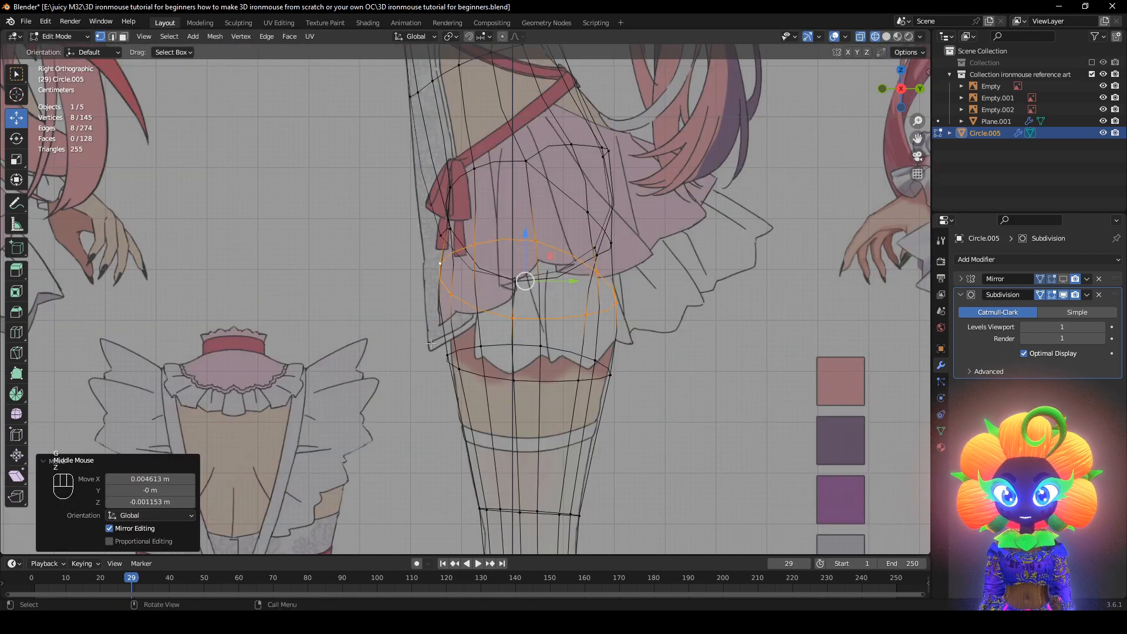
key(z)
click(1065, 279)
middle_drag(652, 308, 790, 310)
key(g)
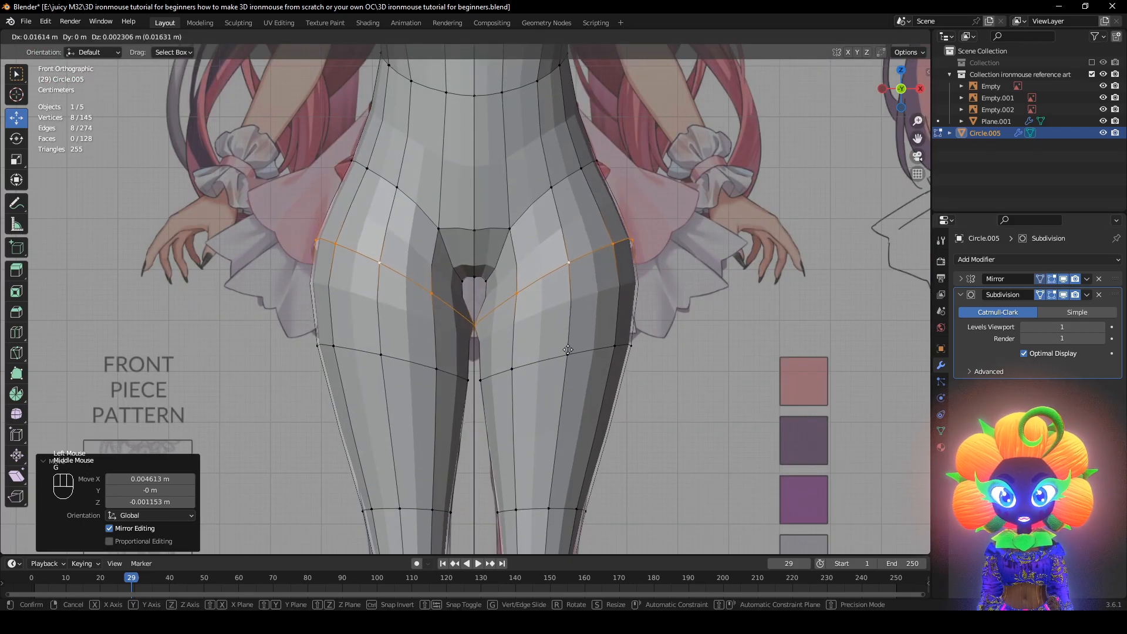
right_click(569, 350)
click(1064, 280)
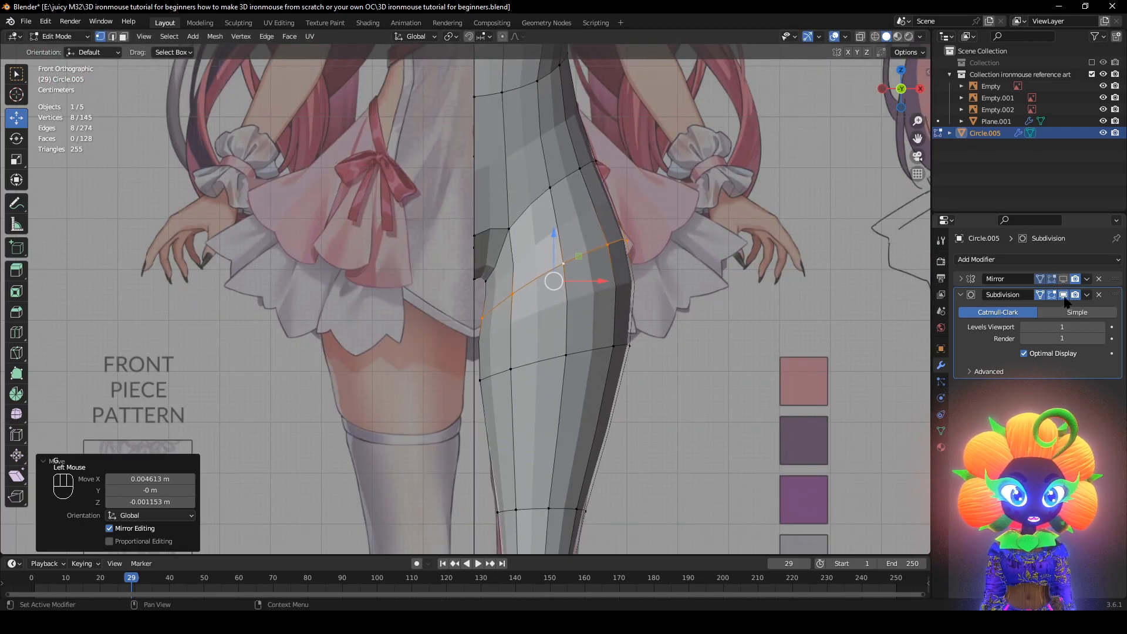
click(1065, 296)
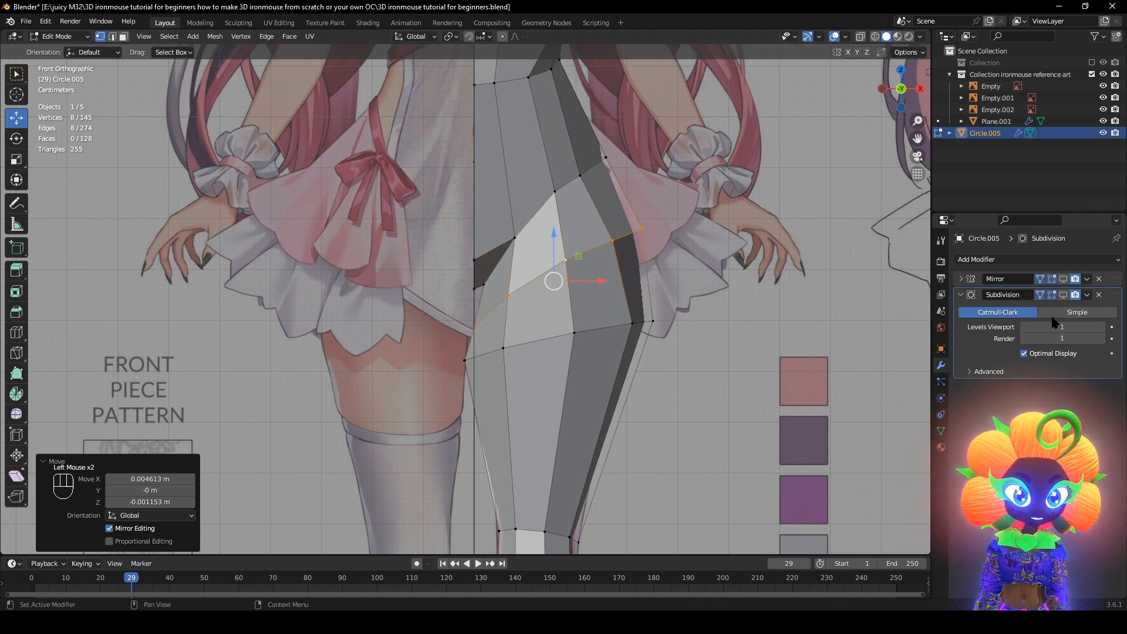
click(1064, 295)
click(1064, 280)
click(508, 375)
key(g)
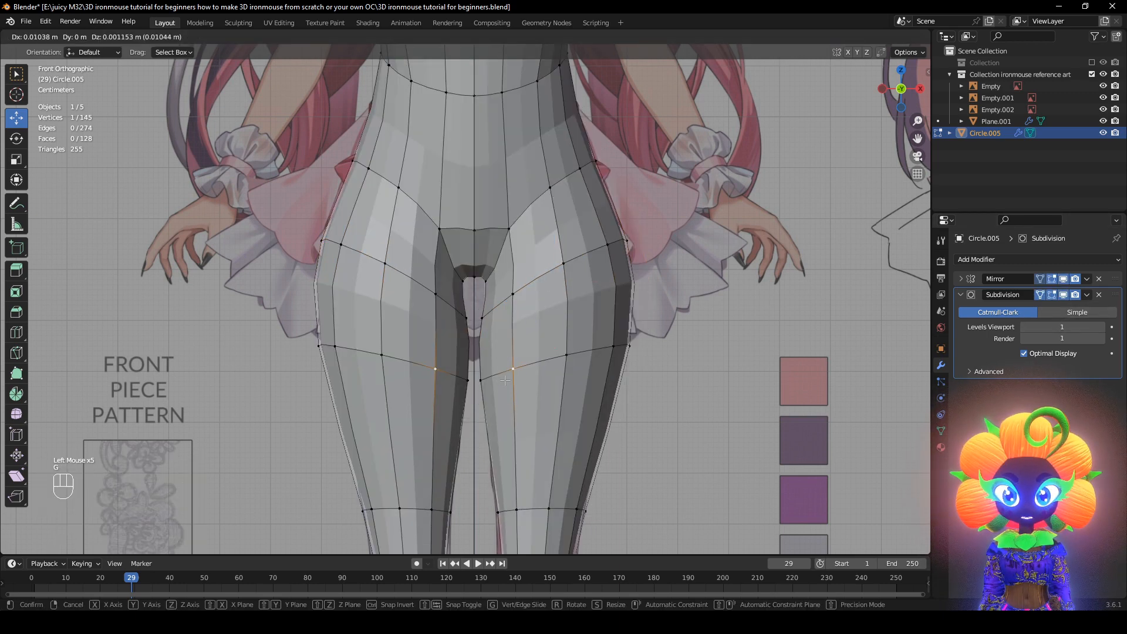
right_click(506, 377)
With subdivision hidden, move the innermost upper-thigh vertex about 0.026 m on X to the body's centre line
click(489, 381)
key(g)
right_click(497, 382)
scroll(616, 324, up, 3)
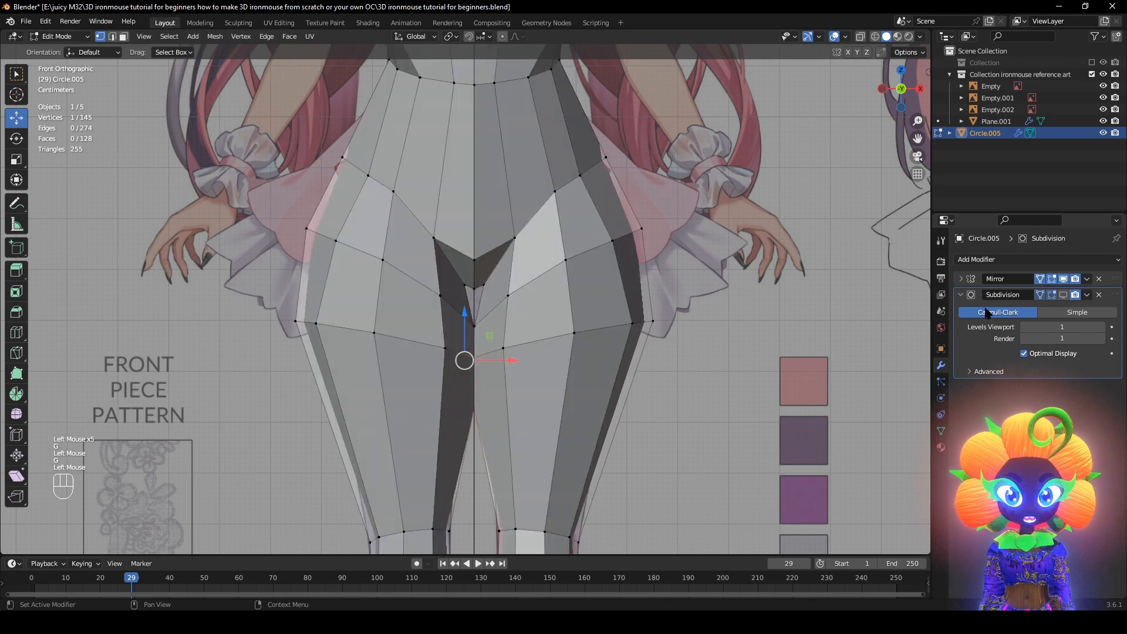
key(z)
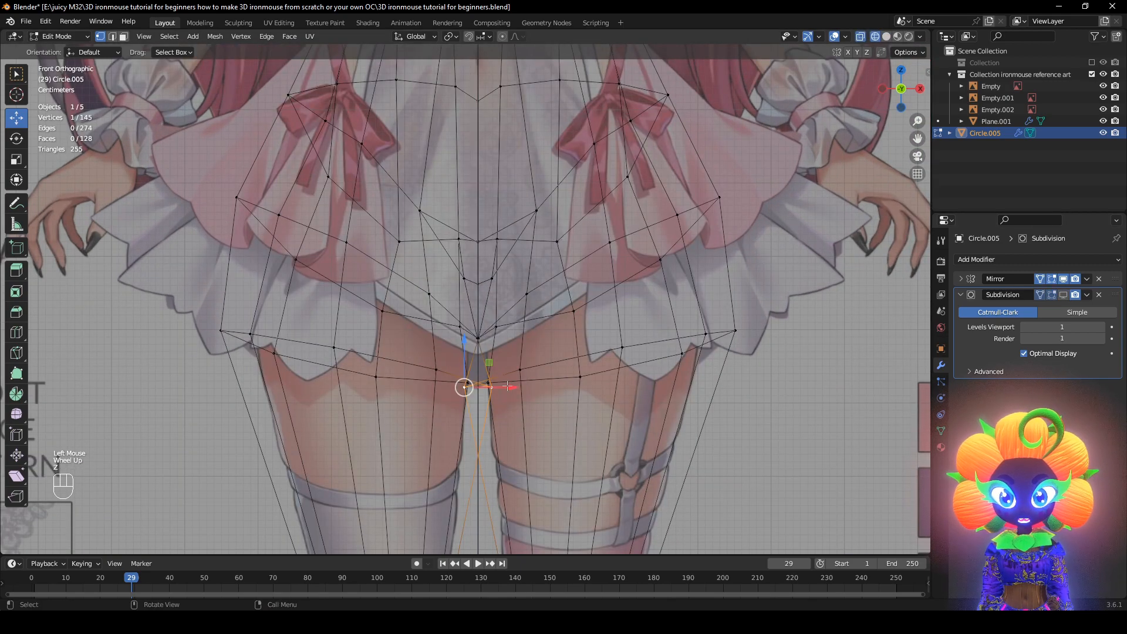
drag(508, 386, 531, 389)
key(z)
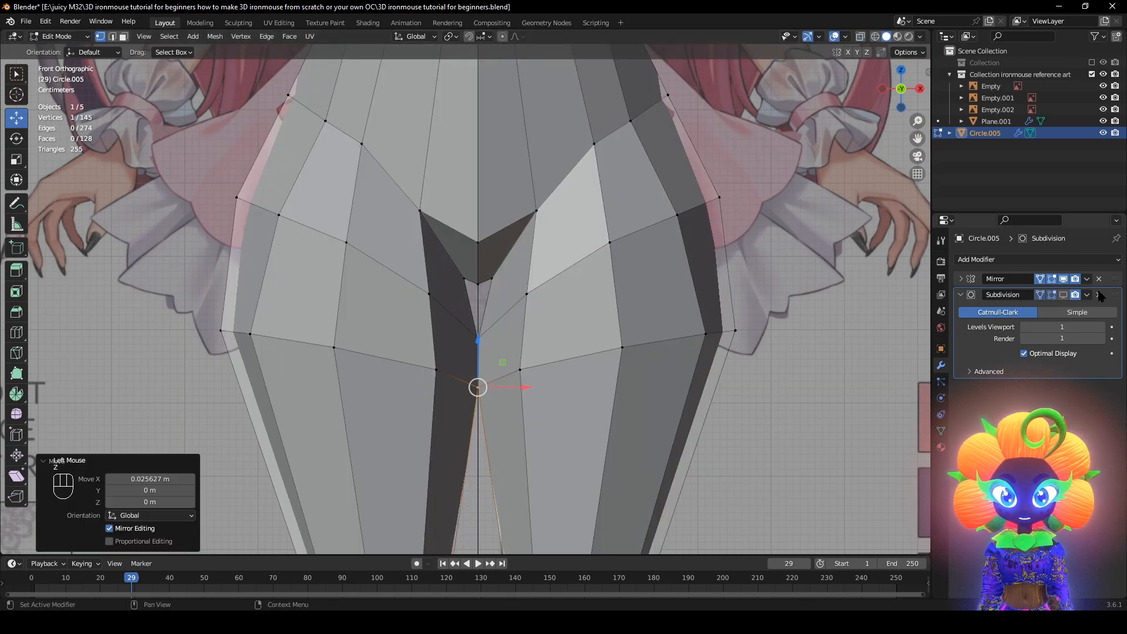
click(1063, 294)
click(1065, 279)
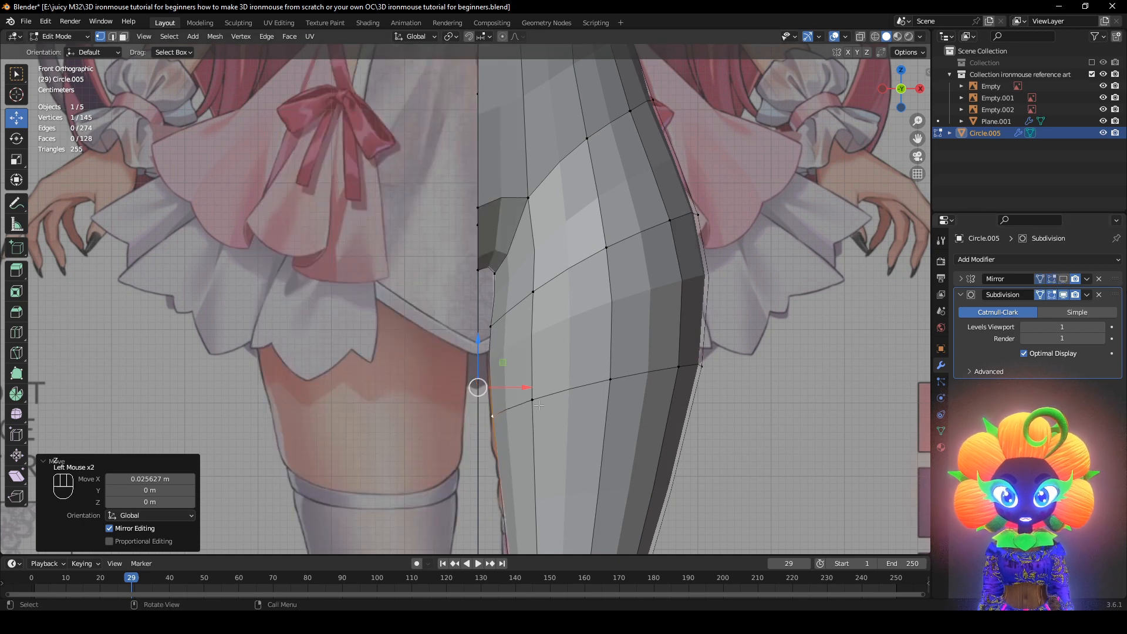
Nudge the inner-thigh vertex just below the crotch along X and show the mirrored half again
click(492, 326)
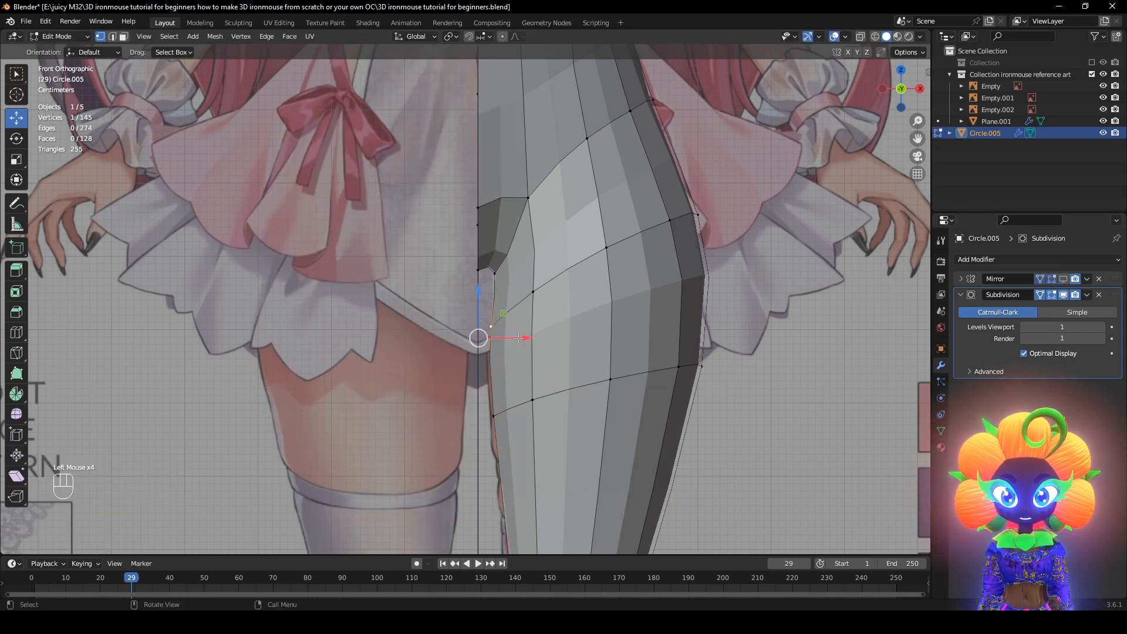
drag(518, 339, 523, 339)
click(1063, 279)
click(763, 364)
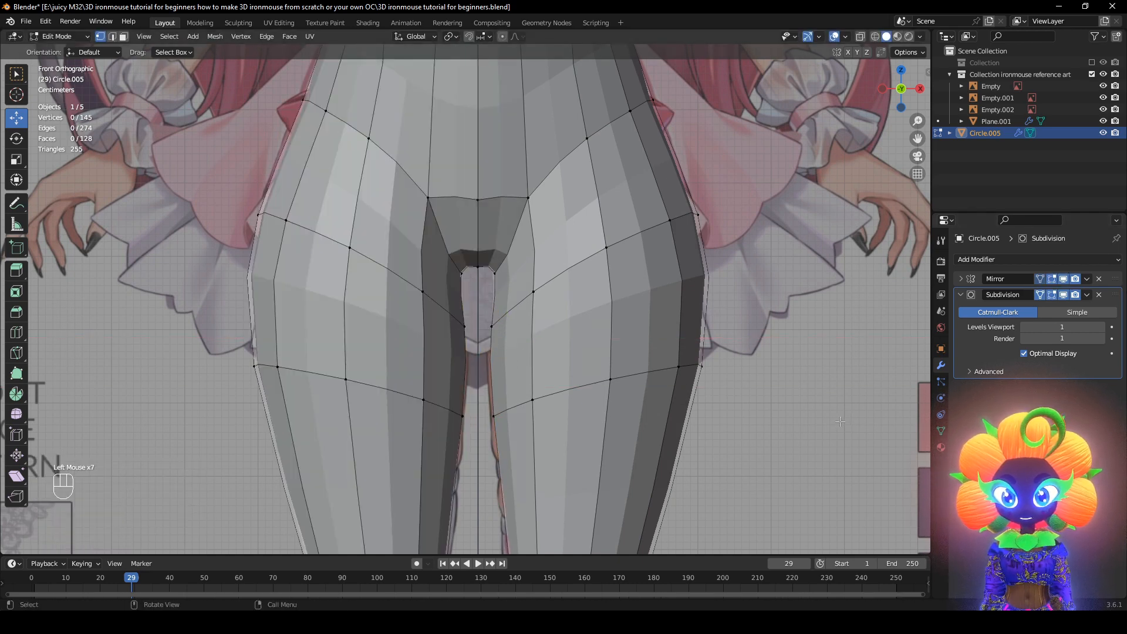
Select the knee loop in front view and move it about -0.007 m on X
scroll(552, 405, down, 3)
key(z)
key(z)
scroll(524, 411, down, 1)
mouse_move(524, 411)
middle_down()
mouse_move(767, 340)
mouse_move(742, 242)
mouse_move(714, 344)
mouse_move(742, 343)
mouse_move(708, 381)
middle_up()
shift+middle_drag(632, 476, 644, 315)
scroll(622, 340, up, 1)
alt+click(593, 358)
scroll(599, 365, up, 1)
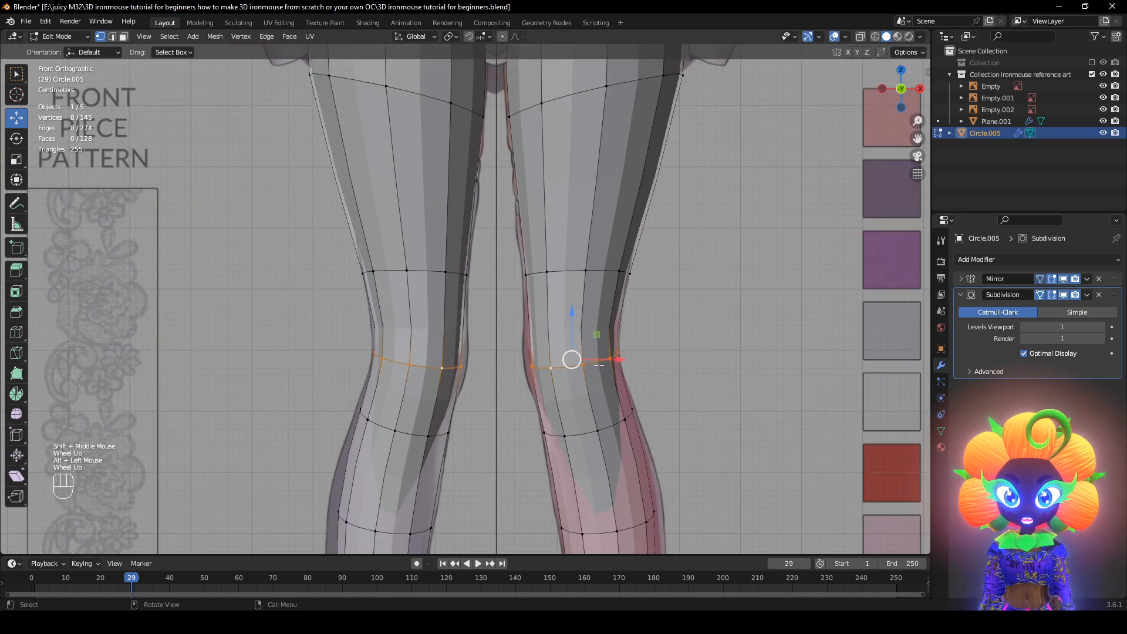
drag(621, 359, 614, 359)
Scale the knee loop to 1.134 along X to match the reference knee's width
key(z)
key(s)
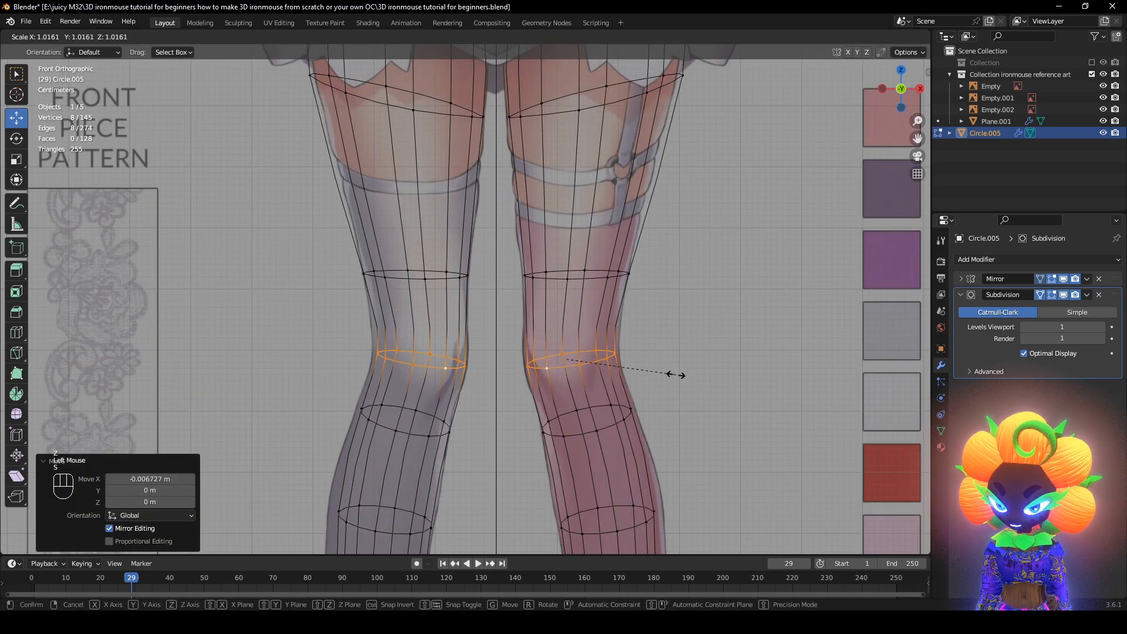
click(689, 374)
key(z)
Hide the subdivision, select the two rear buttock vertices and move them about 0.033 m on Y and 0.008 m on Z in side view
scroll(783, 387, down, 2)
shift+middle_drag(654, 253, 588, 390)
scroll(673, 365, down, 1)
shift+middle_drag(587, 320, 582, 385)
mouse_move(582, 383)
middle_down()
mouse_move(385, 373)
mouse_move(593, 371)
middle_up()
scroll(593, 371, up, 3)
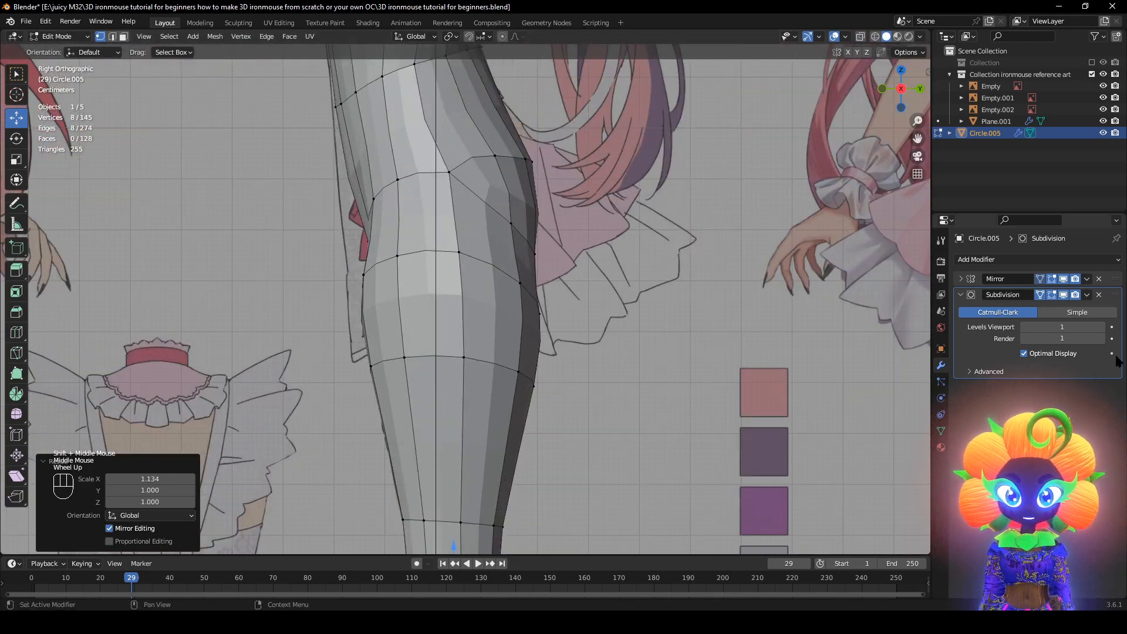
click(1065, 297)
shift+middle_drag(634, 264, 640, 393)
mouse_move(640, 394)
middle_down()
mouse_move(427, 367)
mouse_move(604, 385)
mouse_move(589, 400)
middle_up()
click(382, 355)
shift+click(321, 302)
key(z)
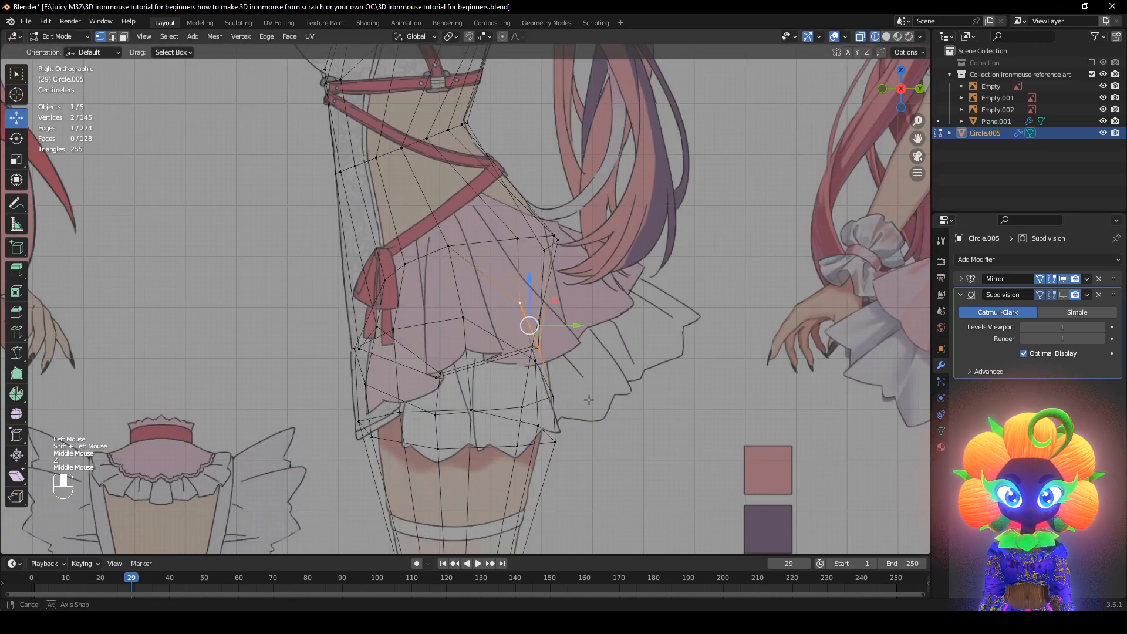
key(g)
click(608, 391)
Readjust the two rear buttock vertices against the side reference, finishing with a move of about -0.012 m on Y and -0.006 m on Z
key(z)
mouse_move(734, 405)
middle_down()
mouse_move(637, 418)
mouse_move(704, 405)
middle_up()
key(g)
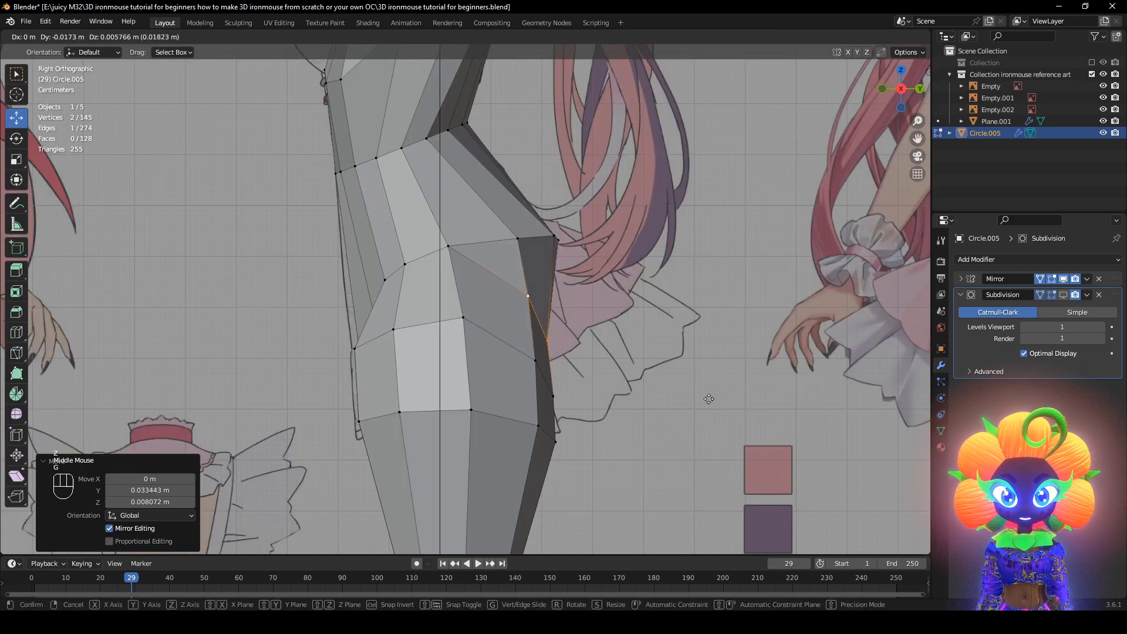
click(705, 383)
key(z)
key(g)
click(633, 400)
key(z)
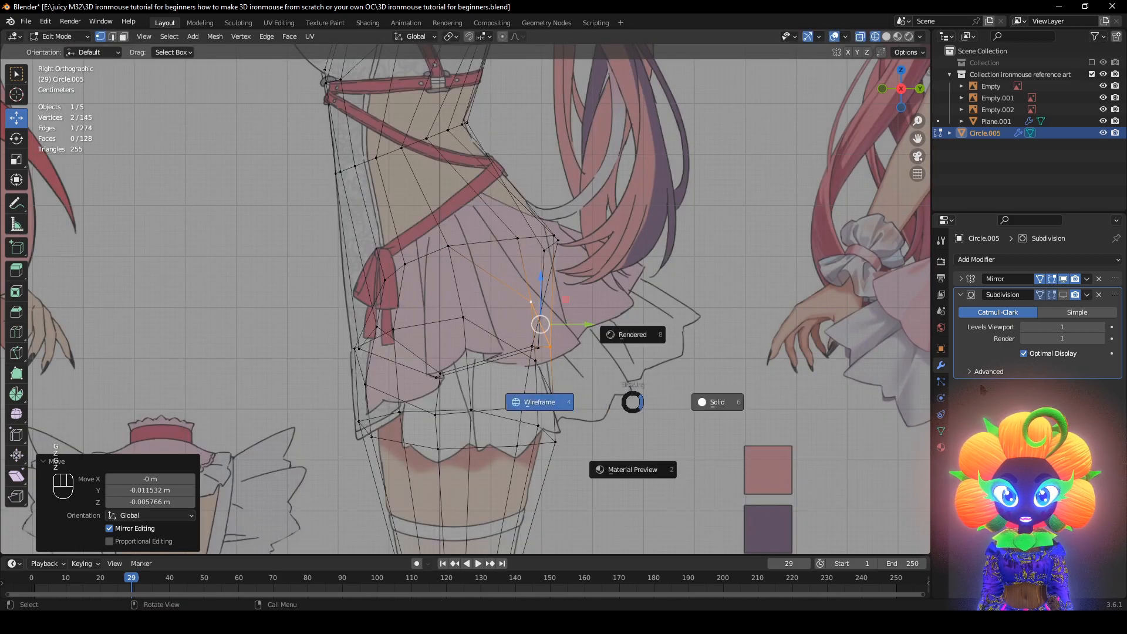
Move the edge row across the buttocks about 0.045 m on Y and -0.024 m on Z
mouse_move(529, 265)
middle_down()
mouse_move(418, 299)
mouse_move(422, 276)
mouse_move(486, 304)
mouse_move(652, 307)
mouse_move(469, 356)
middle_up()
click(476, 314)
key(g)
click(675, 317)
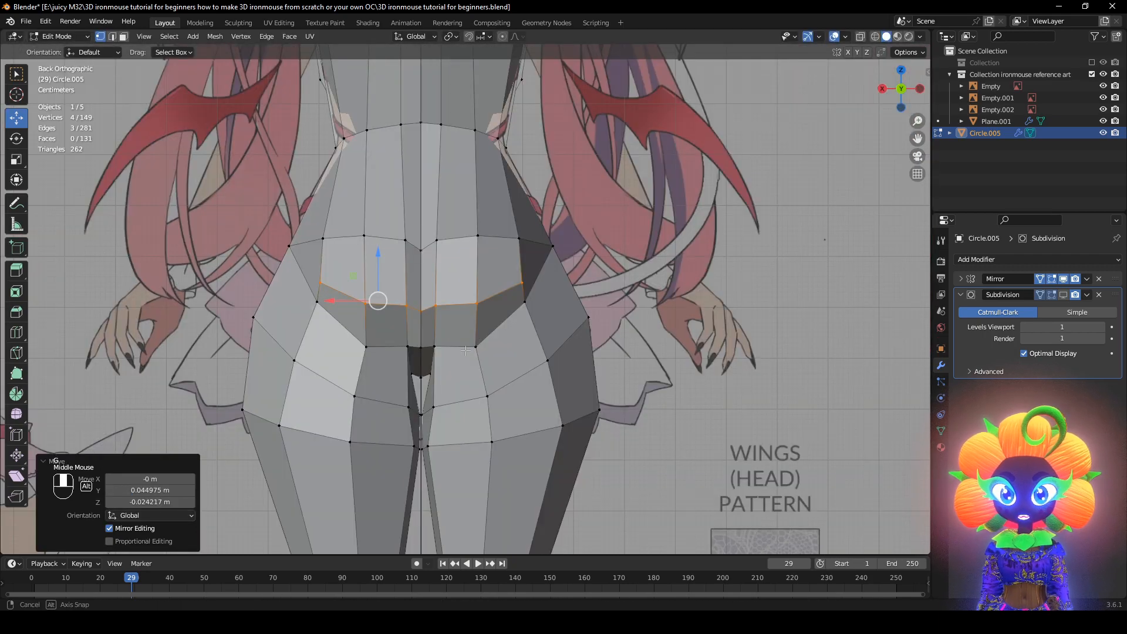
Lower the edge row across the buttocks slightly and move the under-buttock vertex about -0.036 m on Z in back view
key(g)
click(471, 363)
click(366, 346)
key(g)
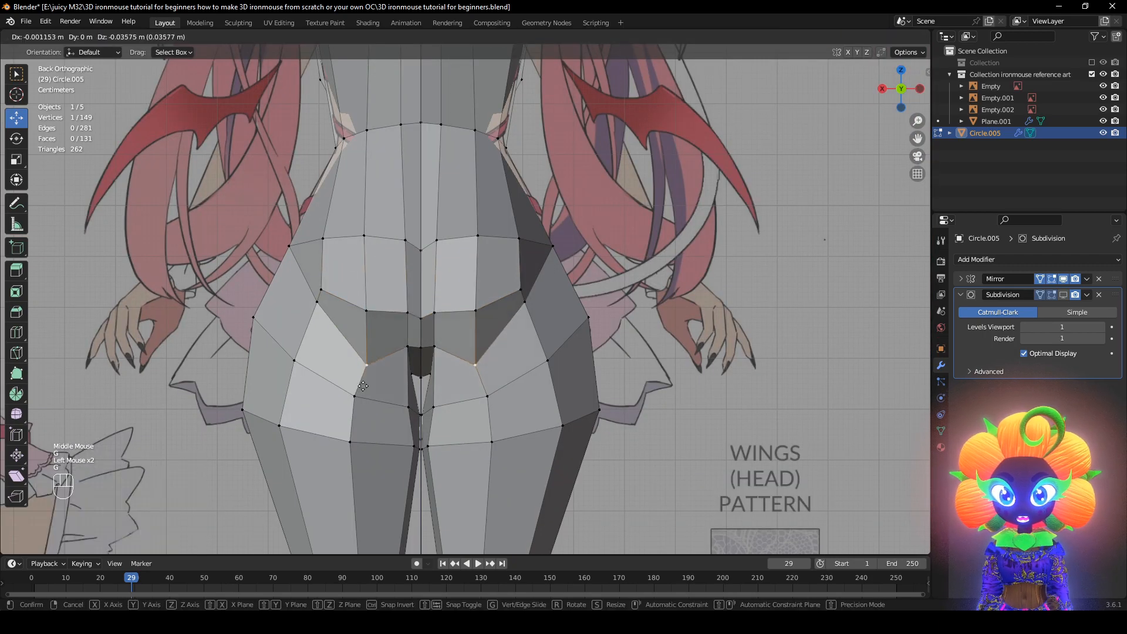
click(368, 365)
Move the outer hip vertex about 0.027 m on X and -0.062 m on Z, and the one below it 0.022 m and -0.038 m
click(317, 302)
key(g)
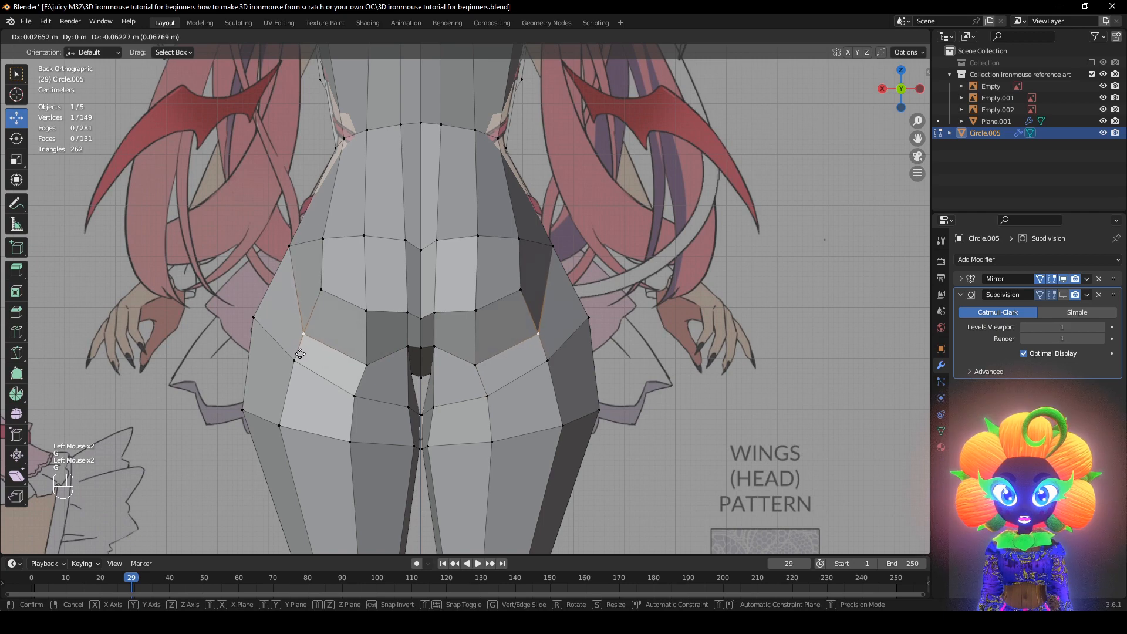
click(300, 354)
click(294, 360)
key(g)
click(325, 401)
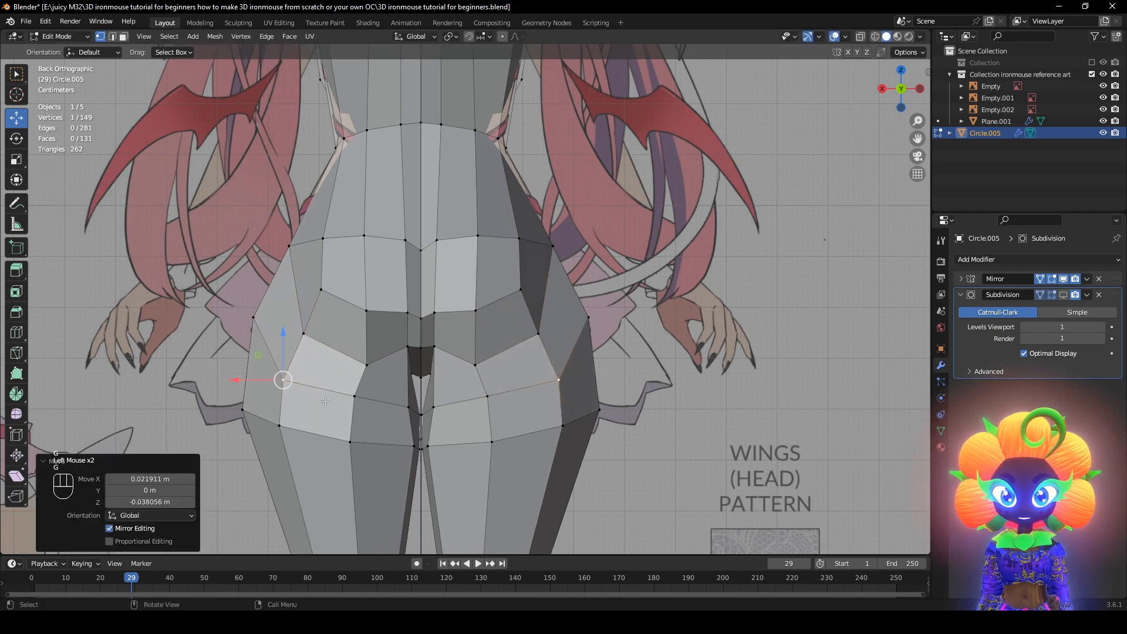
Lower the middle vertex of the upper back-thigh row slightly in back view
click(354, 396)
key(g)
click(357, 410)
Slide the side hip vertex along its edge by a factor of 0.191 and check the shape with subdivision on
scroll(357, 410, down, 2)
middle_drag(357, 410, 470, 417)
shift+middle_drag(470, 416, 486, 472)
scroll(463, 405, up, 1)
click(436, 347)
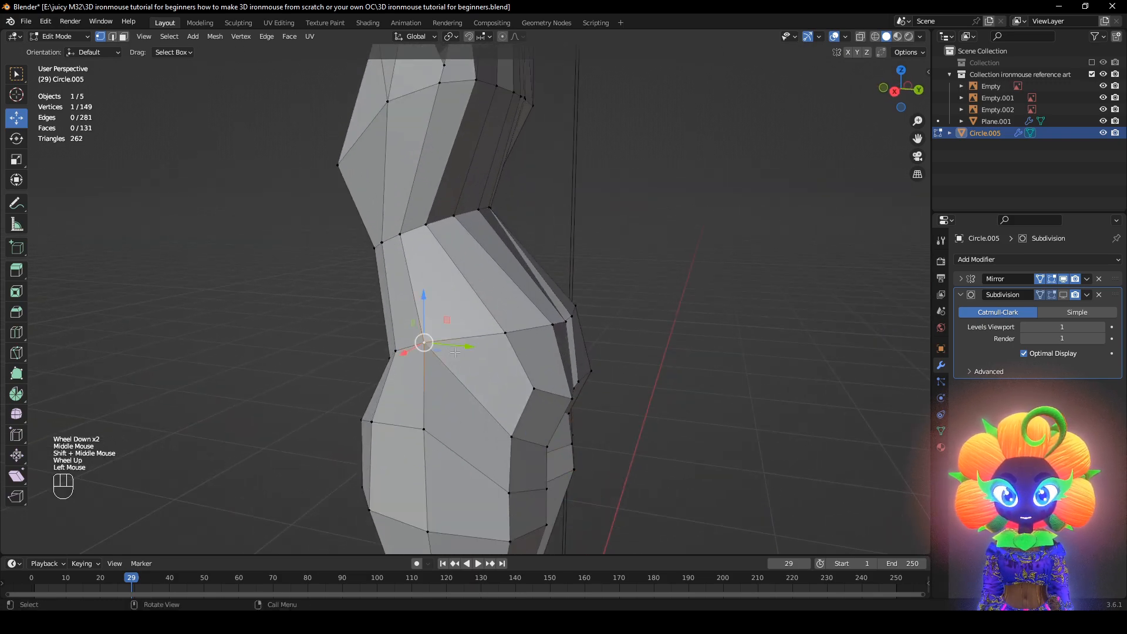
middle_drag(455, 353, 575, 393)
key(g)
key(g)
click(465, 385)
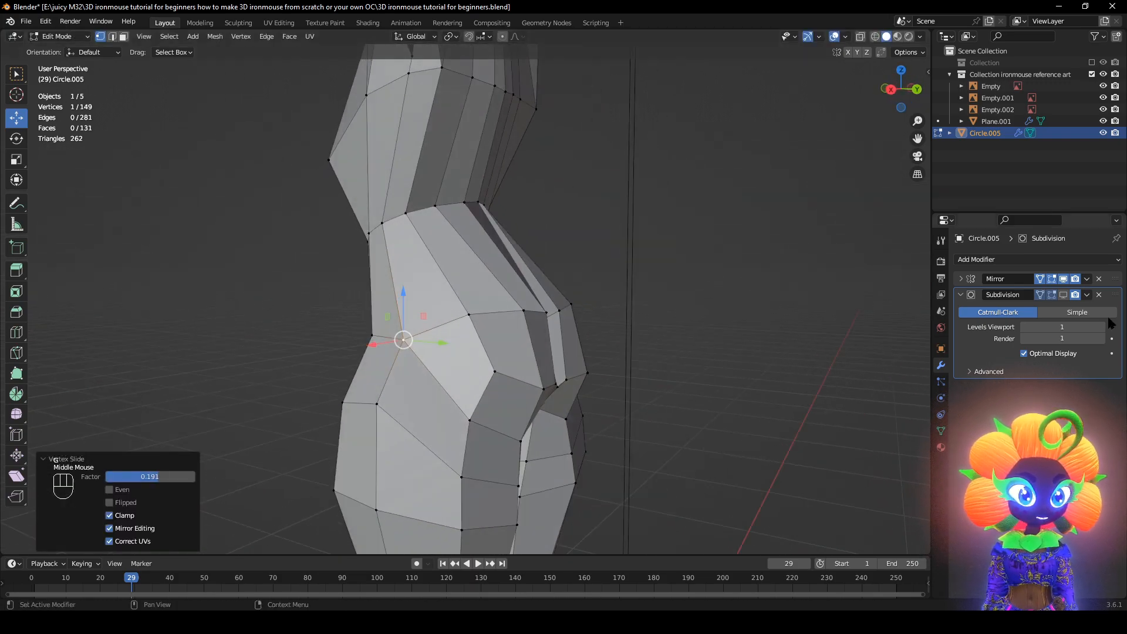
click(1062, 294)
middle_drag(749, 361, 652, 367)
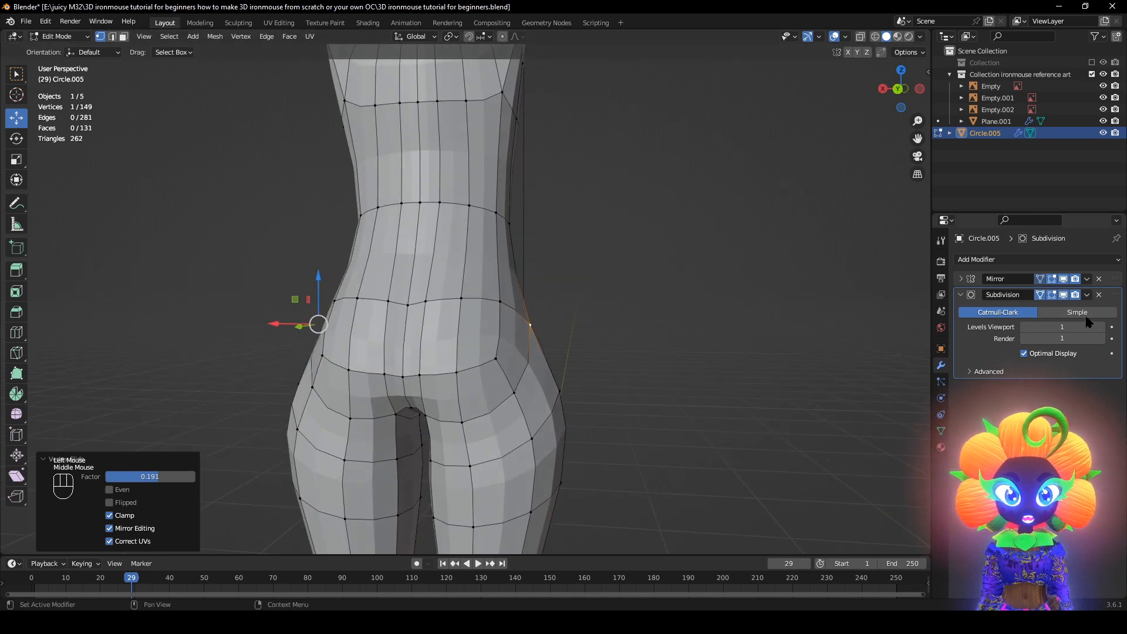
Hide the subdivision and apply Shrink/Fatten of -0.045 m to the lower centre vertex of the buttock crease
click(1062, 296)
scroll(282, 352, up, 2)
click(385, 492)
scroll(385, 492, up, 2)
middle_drag(385, 492, 453, 490)
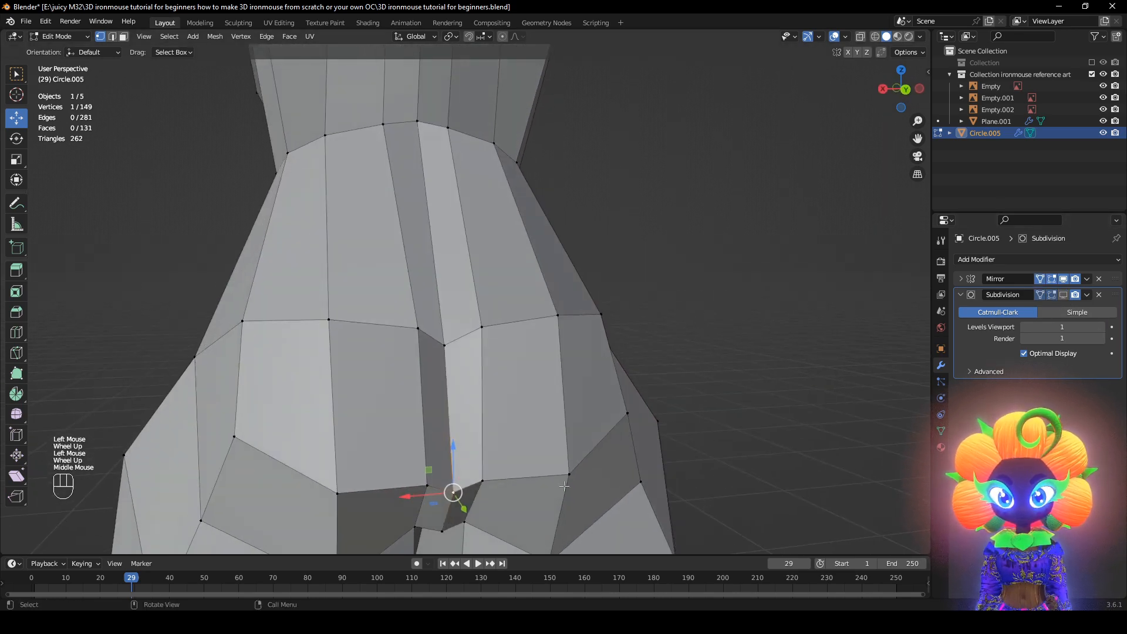
key(alt+s)
click(663, 519)
Apply Shrink/Fatten with an offset of -0.0179 m to the centre vertex at the base of the buttock crease
middle_drag(500, 382, 621, 377)
key(z)
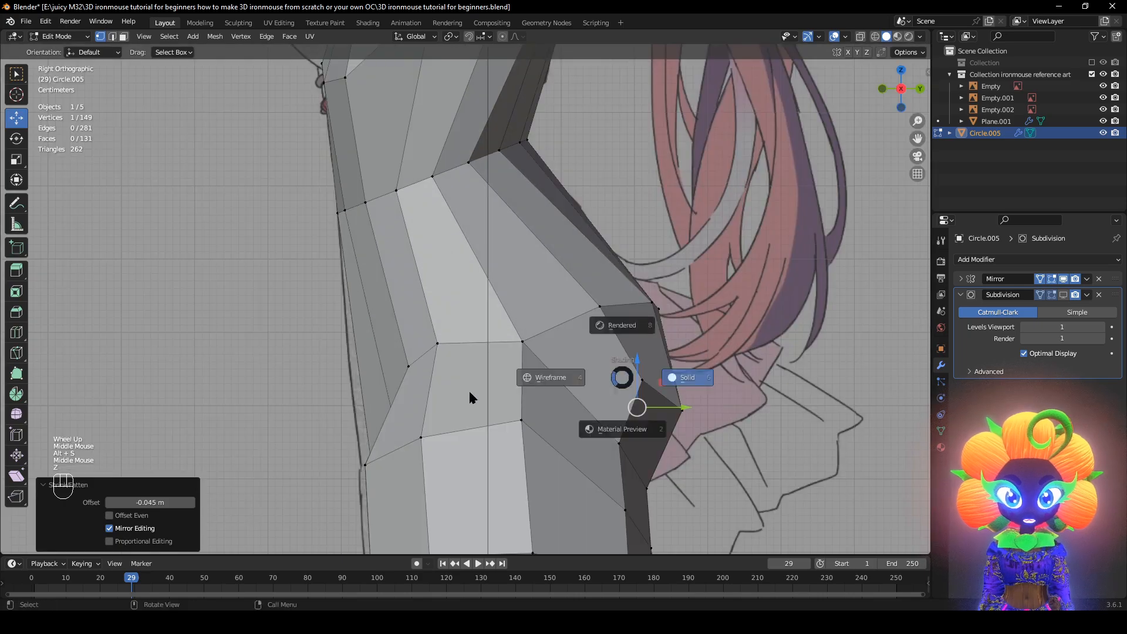
click(469, 389)
mouse_move(691, 433)
shift+middle_down()
mouse_move(638, 372)
mouse_move(661, 380)
mouse_move(596, 443)
mouse_move(758, 448)
shift+middle_up()
click(653, 359)
key(z)
click(660, 444)
key(alt+s)
click(702, 452)
Reposition the three centre crease vertices in side wireframe view, moving the middle one about -0.005 m on Y and 0.001 m on Z
key(z)
click(536, 445)
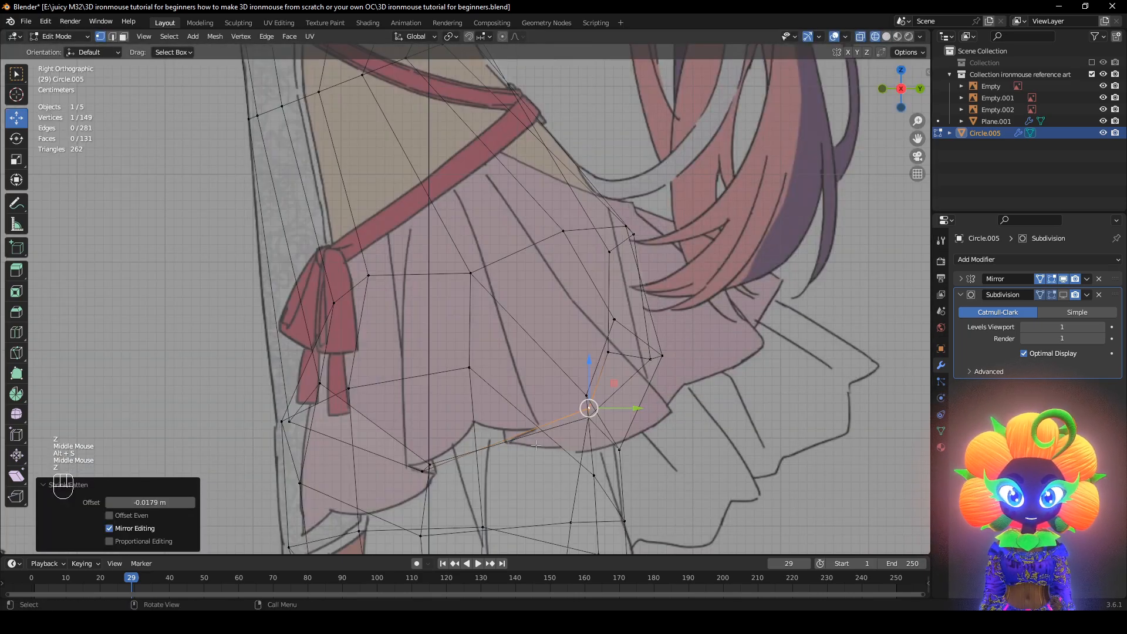
key(g)
click(607, 382)
click(609, 360)
key(g)
click(604, 358)
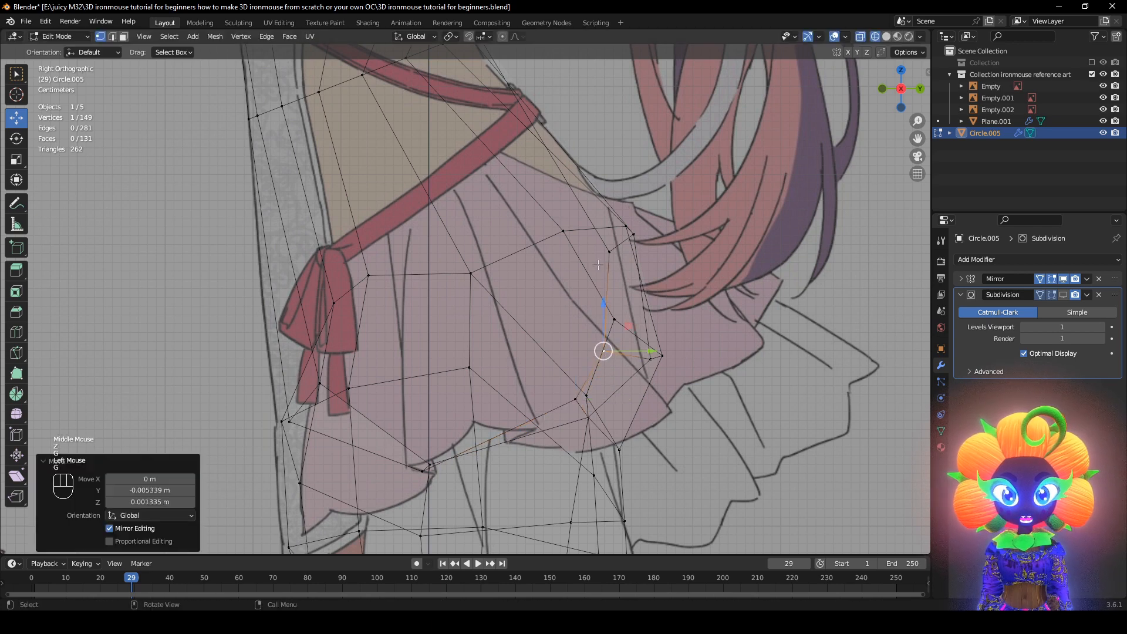
click(598, 262)
key(g)
click(584, 265)
click(684, 431)
Select the three vertices beside the buttock crease and move them about -0.018 m on X in back view
scroll(640, 434, down, 1)
mouse_move(605, 435)
middle_down()
mouse_move(546, 435)
mouse_move(464, 411)
mouse_move(434, 429)
middle_up()
click(396, 426)
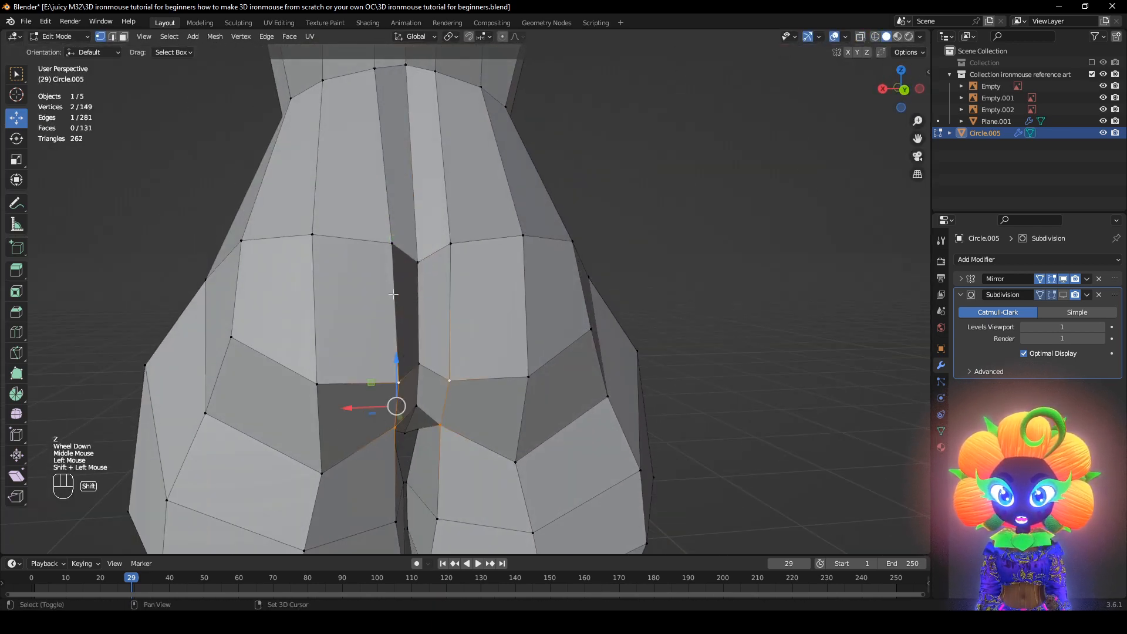
alt+middle_drag(411, 293, 377, 300)
mouse_move(342, 330)
mouse_down()
mouse_move(365, 330)
mouse_move(354, 331)
mouse_up()
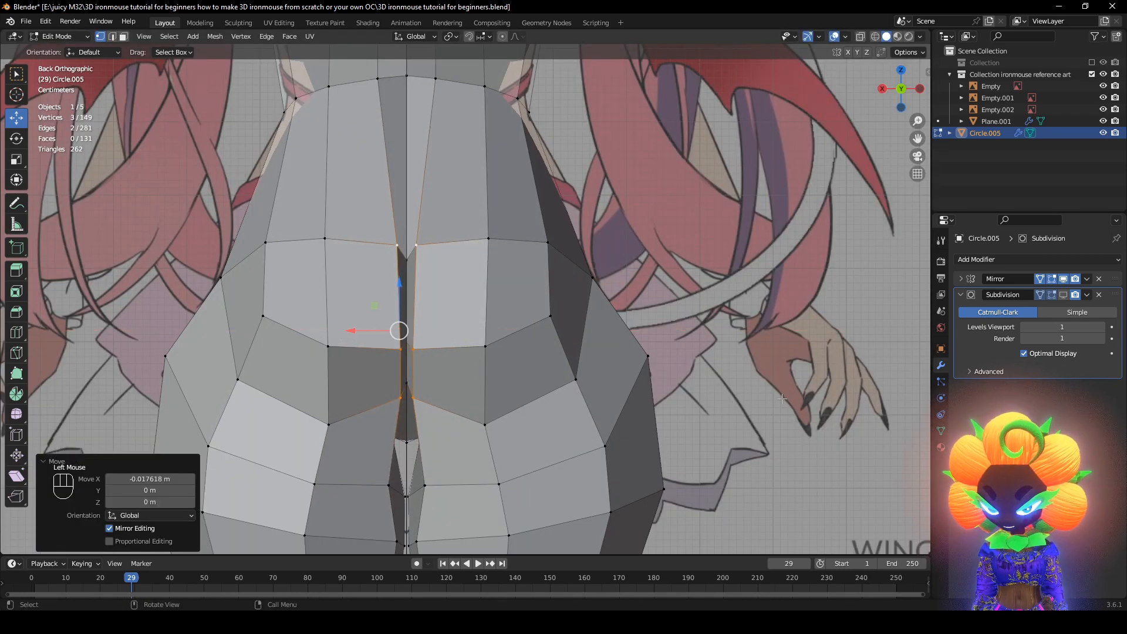
Align the three vertices beside the crease vertically by scaling them to 0 along X
key(s)
key(x)
key(0)
key(Return)
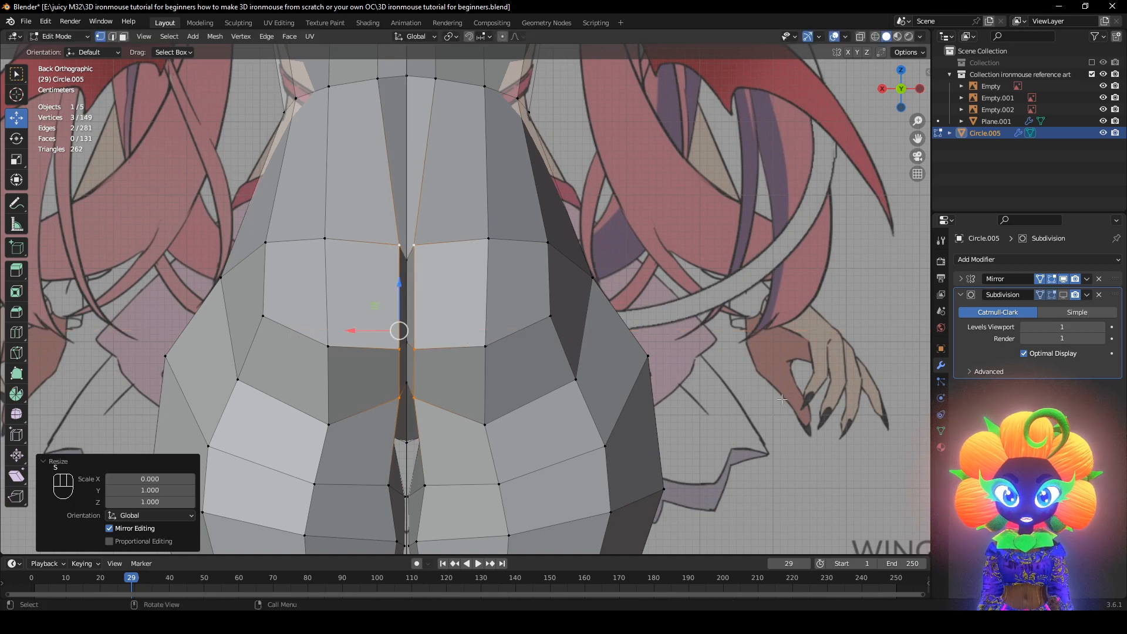
Show the subdivision again and select the upper-thigh loop below the buttocks in back view
scroll(646, 329, down, 2)
middle_drag(693, 329, 730, 367)
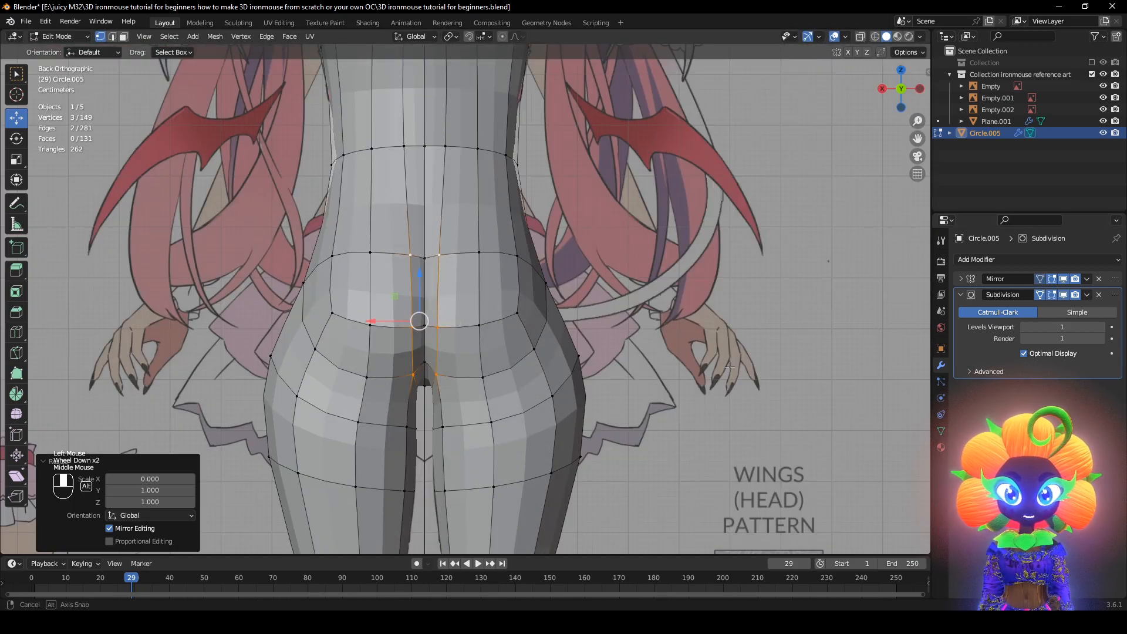
click(317, 351)
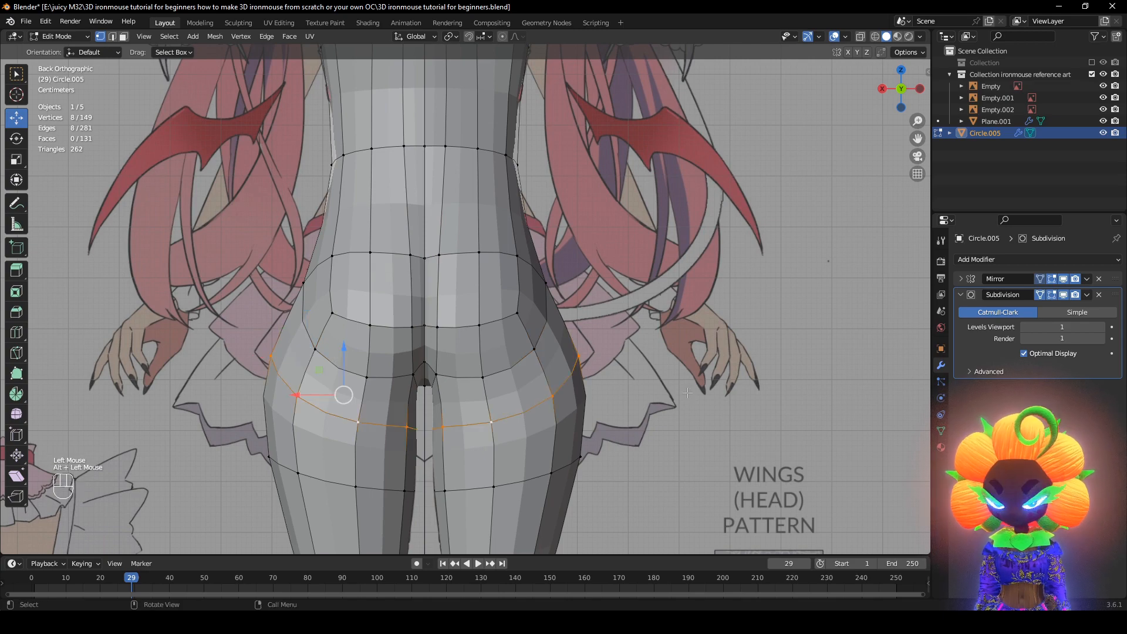
Try dissolving the edge loops around the upper thighs one at a time, undoing each dissolve
key(x)
click(664, 474)
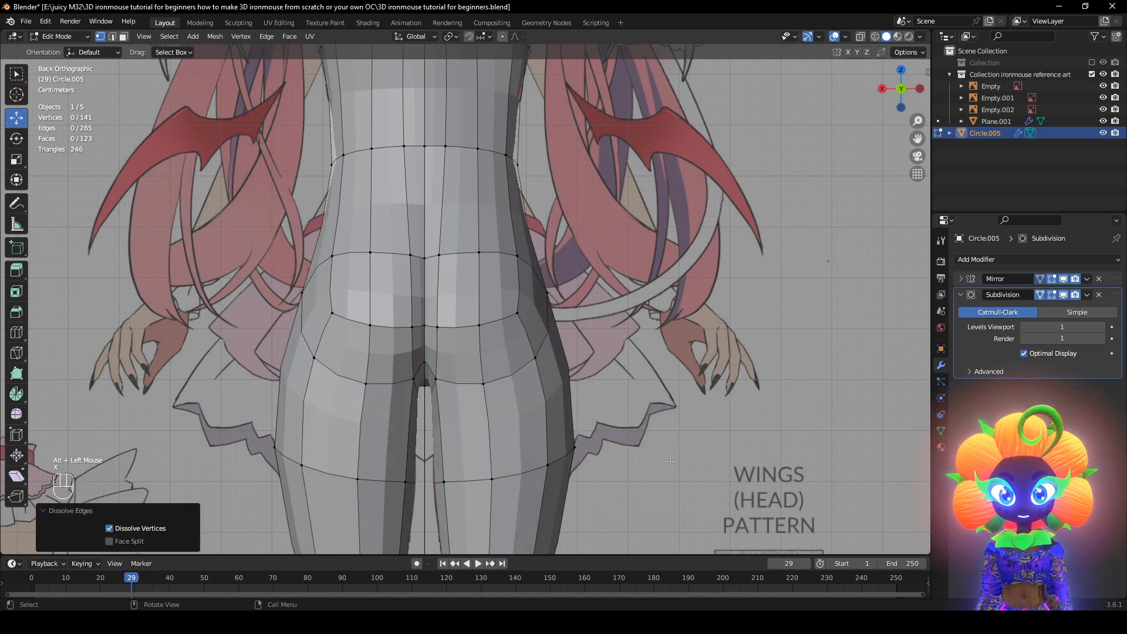
scroll(663, 475, down, 2)
middle_drag(663, 476, 634, 455)
key(ctrl+z)
scroll(421, 432, up, 1)
key(x)
click(655, 458)
key(ctrl+z)
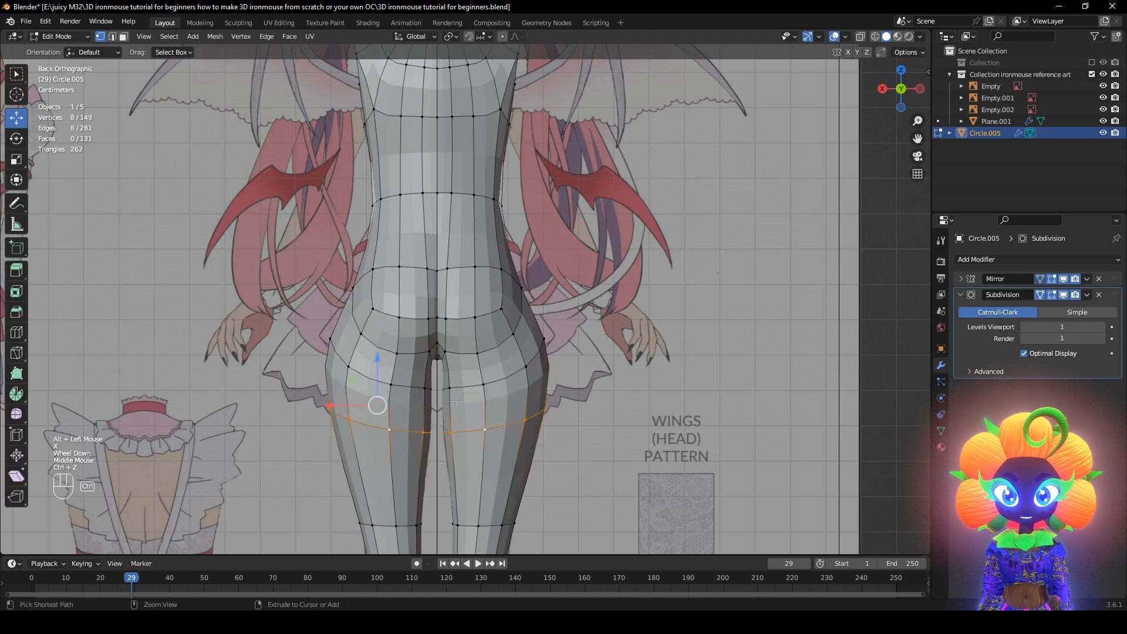
Hide the subdivision in the viewport, move the outer hip vertex about 0.04 m inward and down, and check the subdivided shape
scroll(336, 404, up, 1)
click(1064, 294)
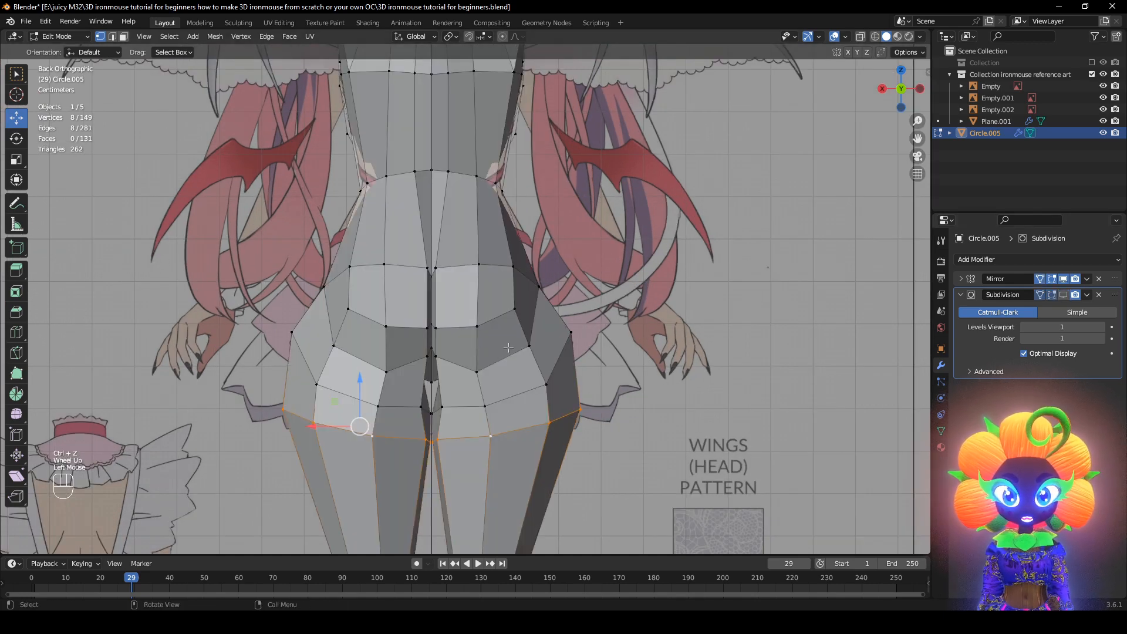
key(g)
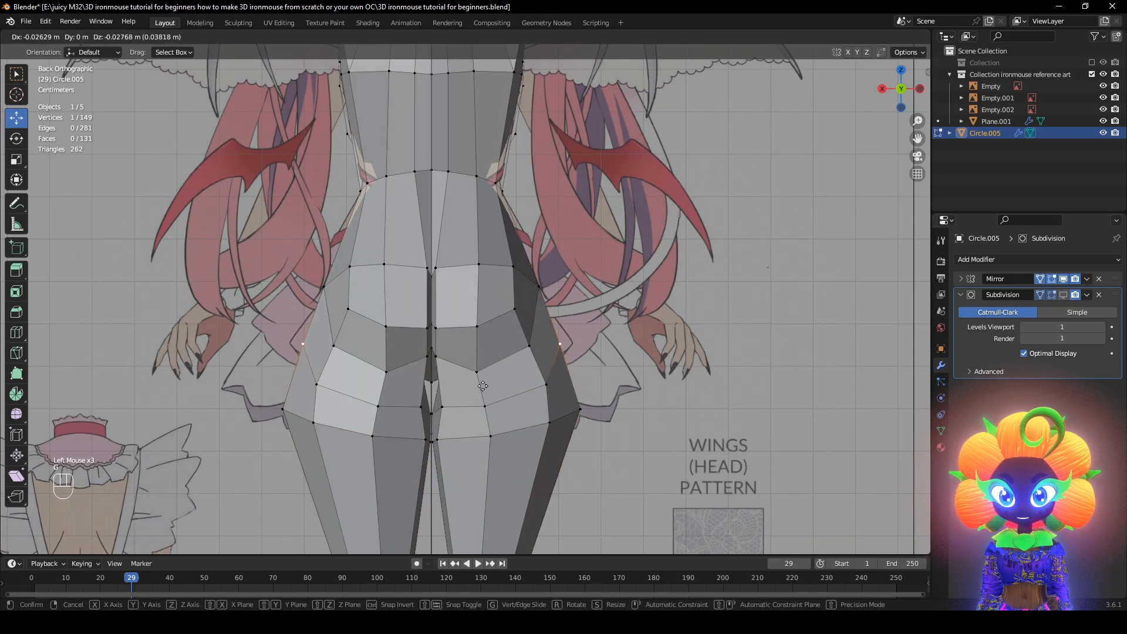
click(483, 386)
middle_drag(315, 389, 470, 387)
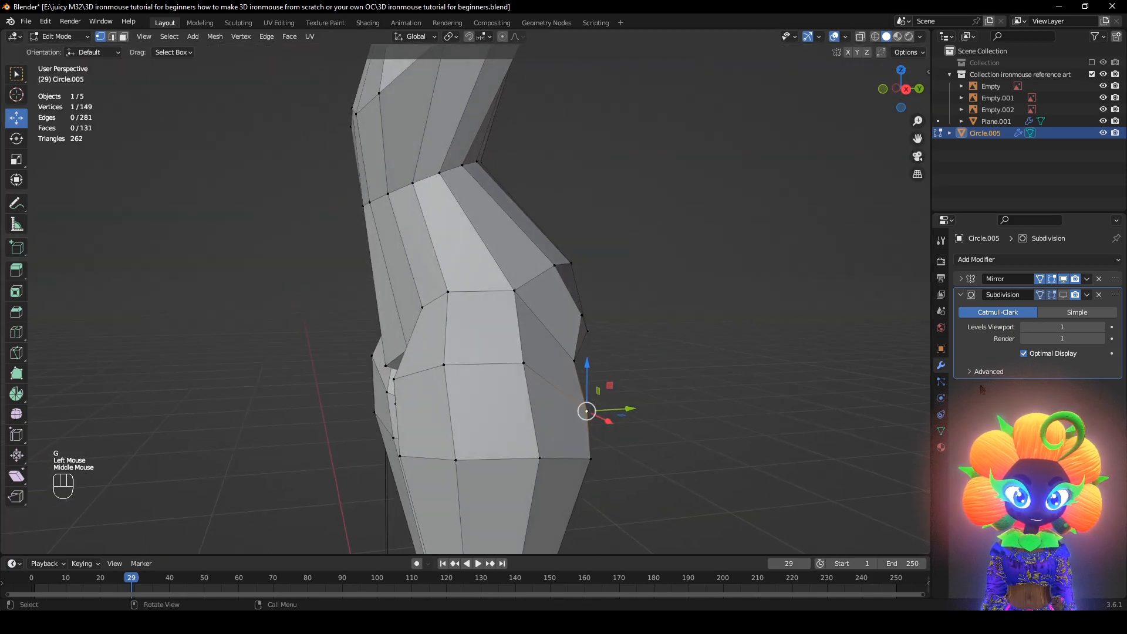
click(1060, 303)
click(1063, 295)
middle_drag(646, 359, 607, 360)
click(1063, 294)
Crease the edges along the line where the torso meets the legs, at the groin and beneath the buttocks
scroll(402, 395, up, 3)
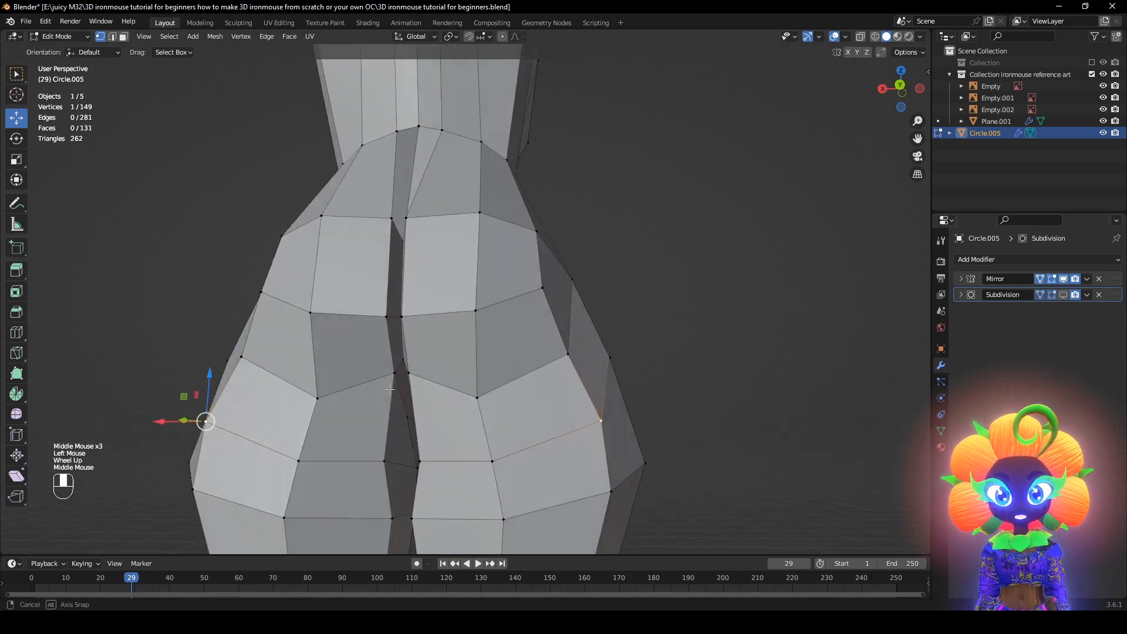
middle_drag(403, 395, 403, 395)
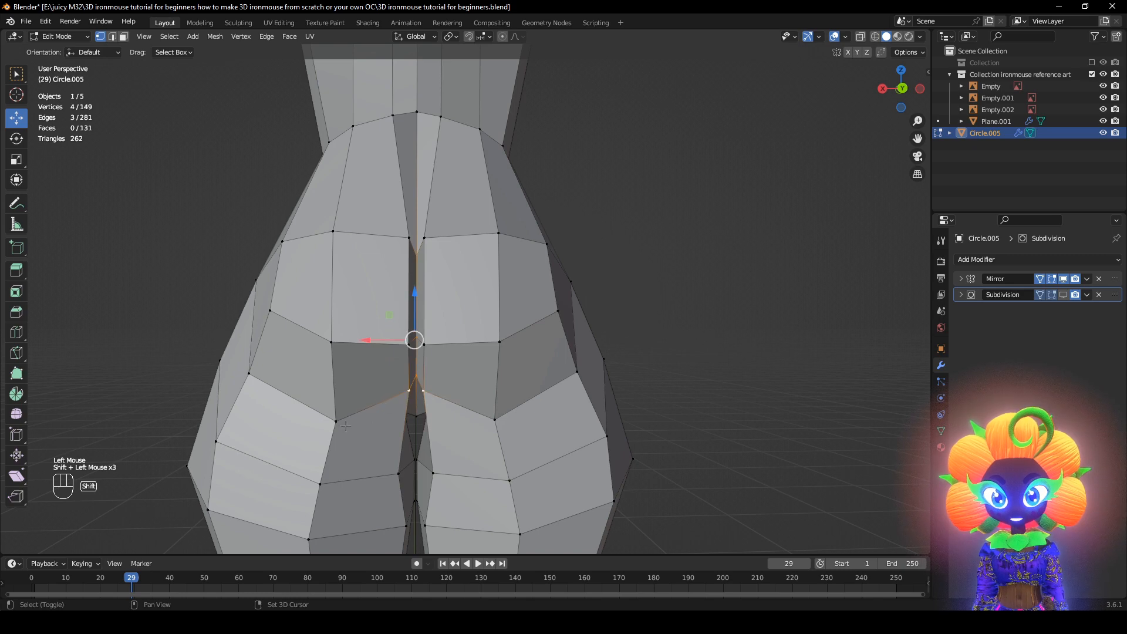
middle_drag(427, 413, 369, 423)
key(z)
key(z)
middle_drag(678, 439, 554, 424)
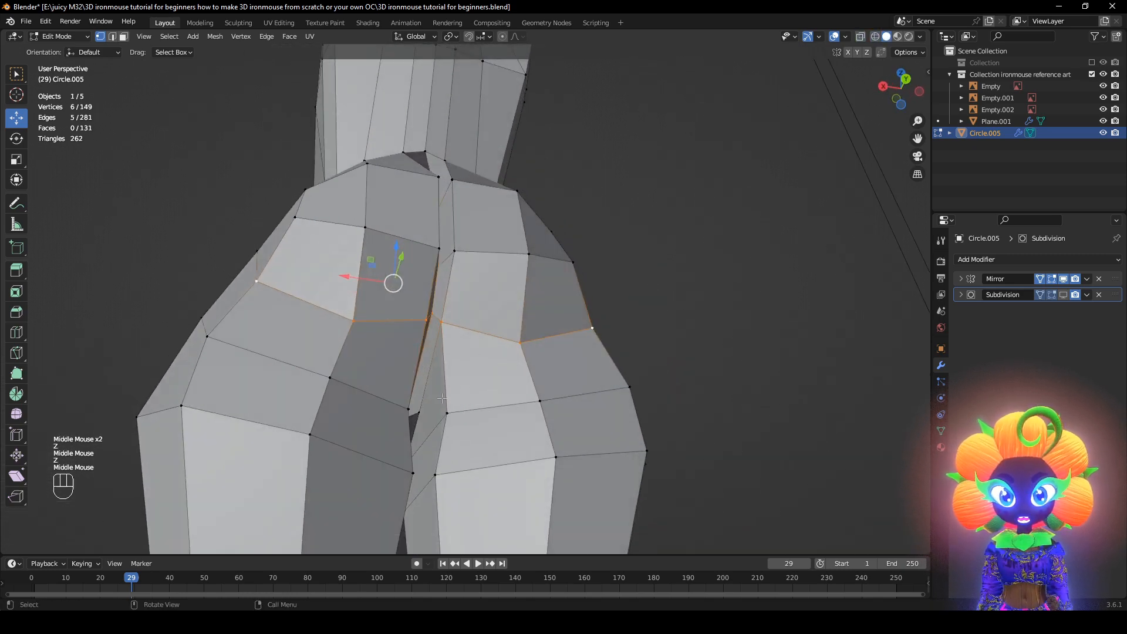
key(z)
mouse_move(426, 427)
middle_down()
mouse_move(412, 424)
mouse_move(627, 294)
middle_up()
shift+click(413, 424)
key(z)
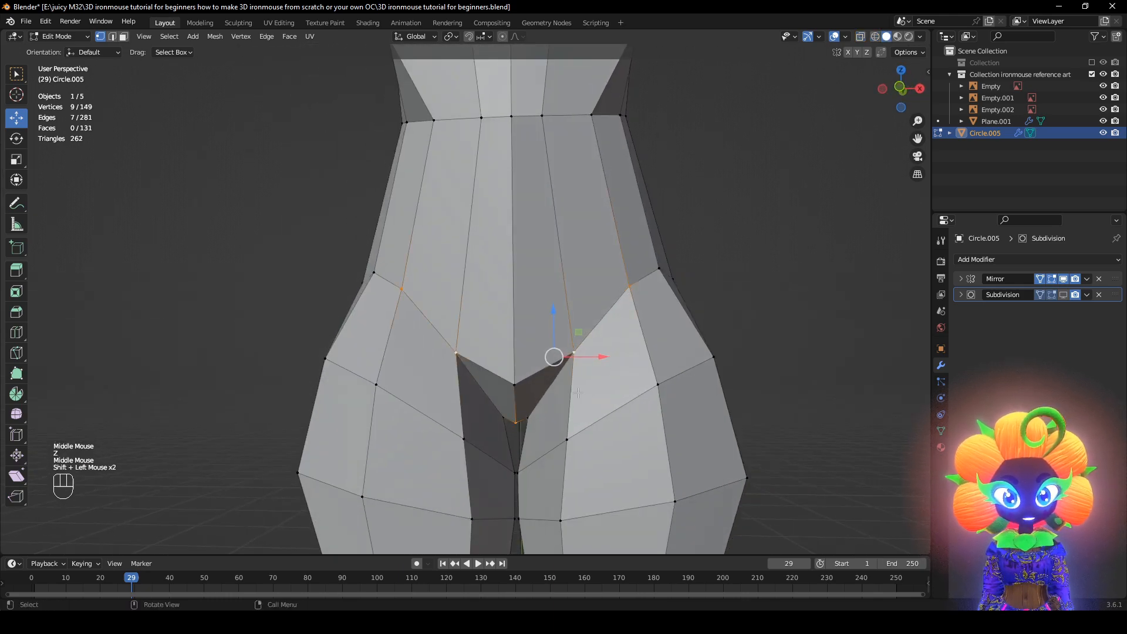
mouse_move(578, 393)
middle_down()
mouse_move(547, 407)
mouse_move(596, 413)
mouse_move(592, 430)
mouse_move(574, 382)
mouse_move(592, 369)
middle_up()
key(ctrl+z)
key(z)
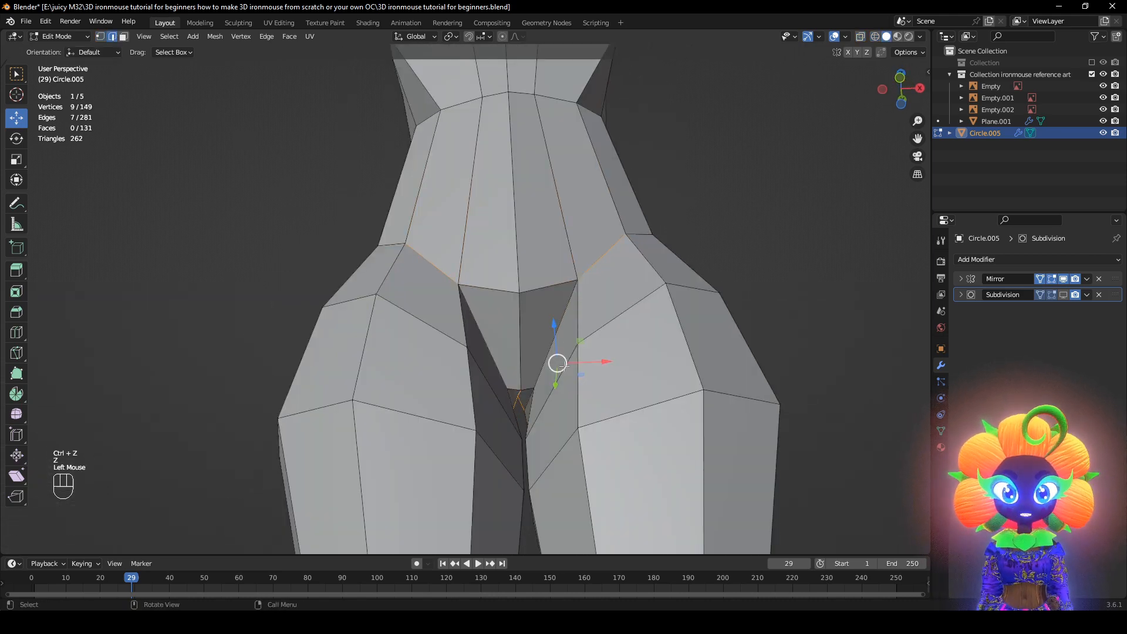
key(z)
middle_drag(552, 337, 716, 443)
key(z)
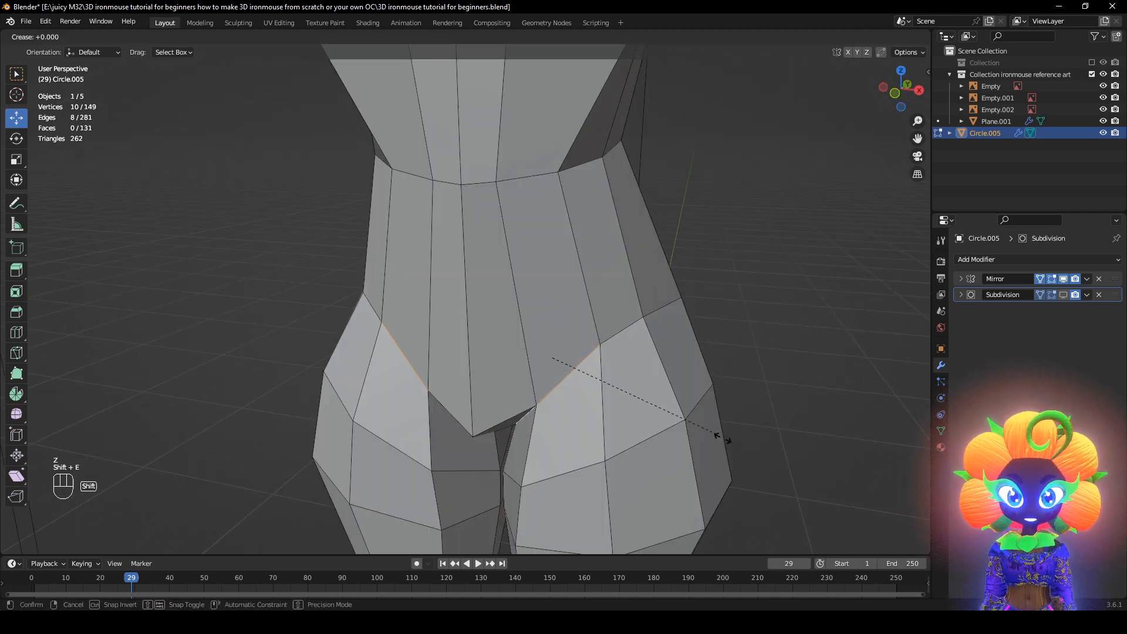
click(179, 232)
click(101, 36)
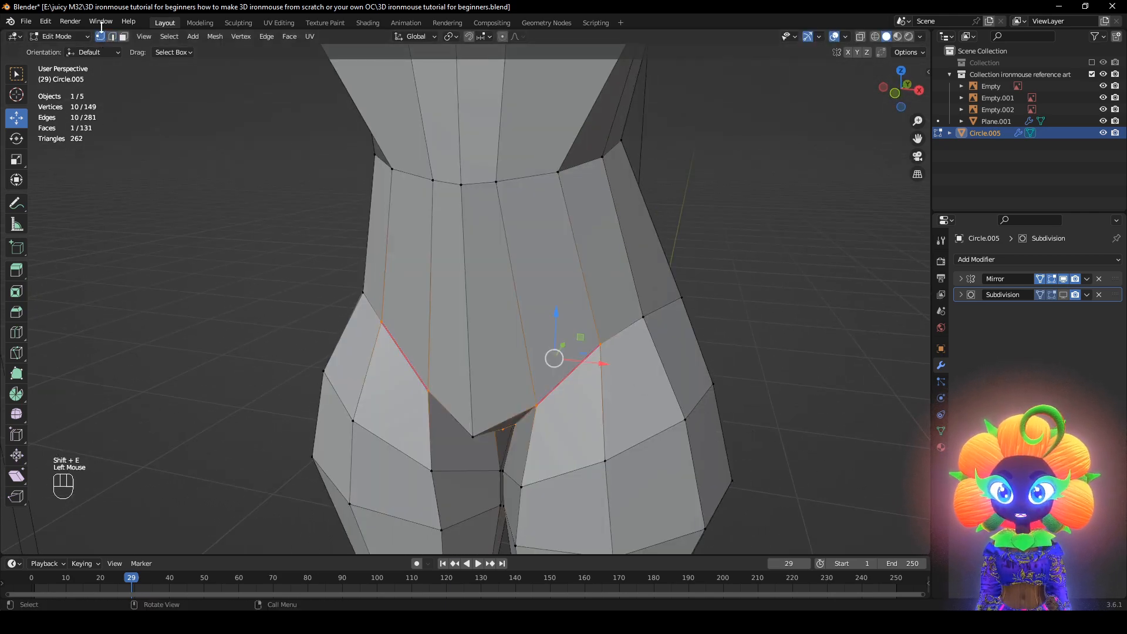
Show the subdivision in the viewport and inspect the creased hips from the side
click(1063, 294)
middle_drag(646, 329, 760, 318)
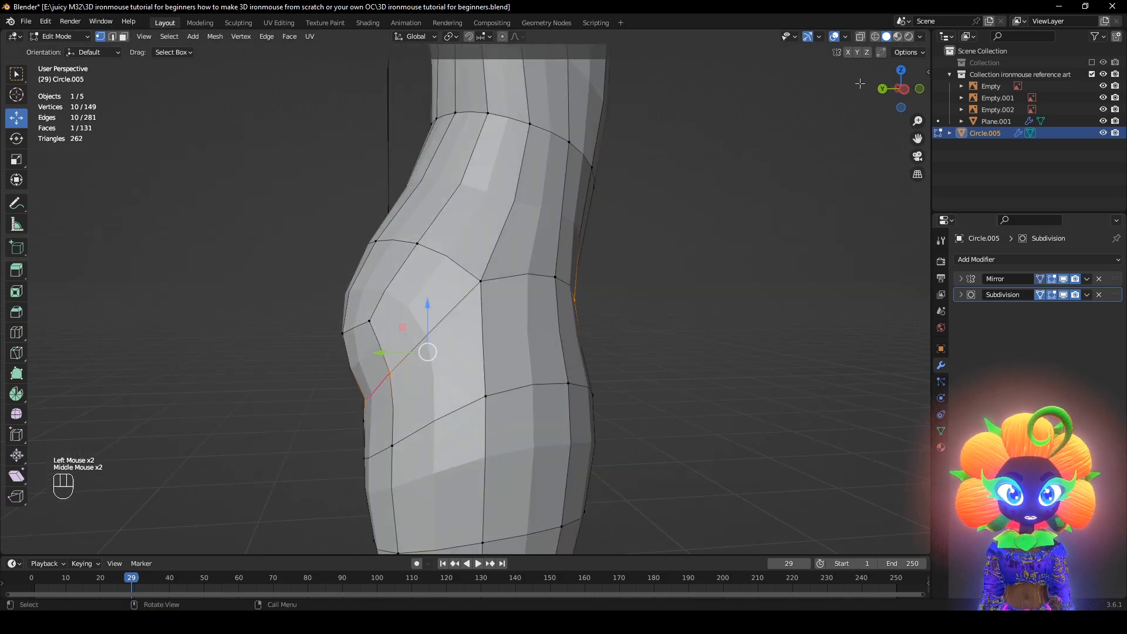
click(834, 37)
middle_drag(646, 247, 748, 239)
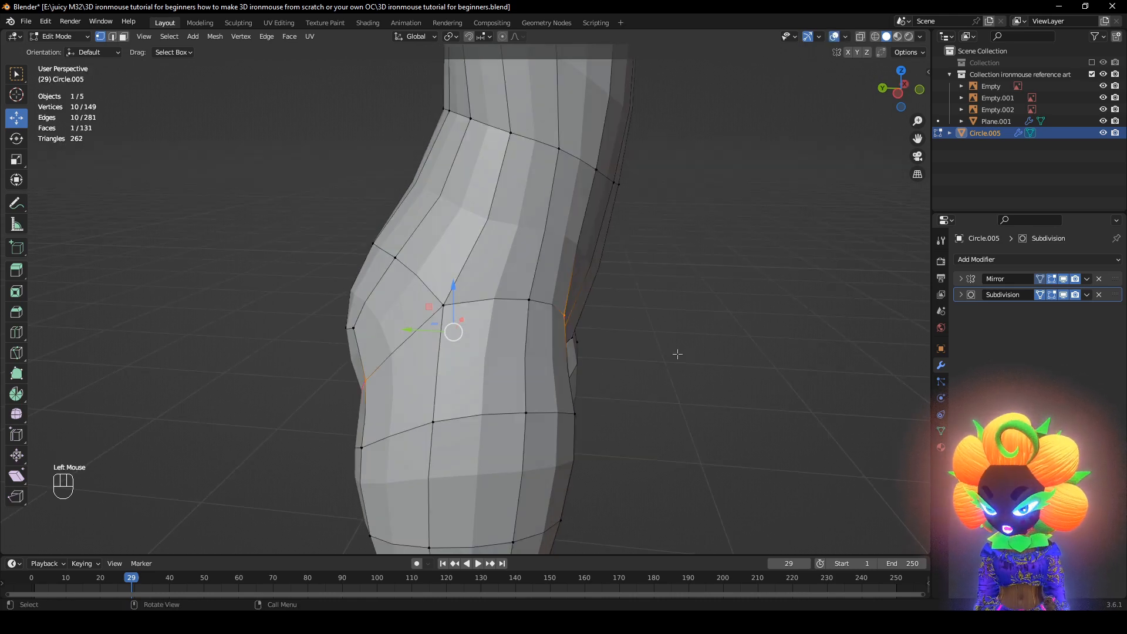
Shade the body mesh smooth in Object Mode, return to Edit Mode, and check the hips with the overlays hidden
click(65, 38)
click(58, 37)
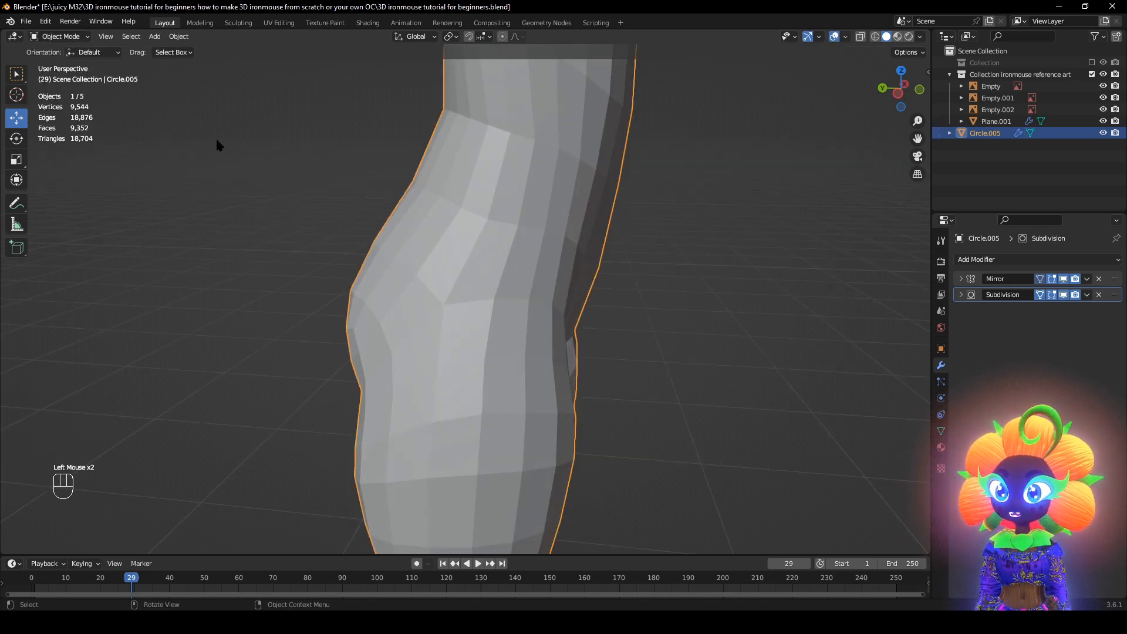
right_click(409, 181)
click(409, 180)
middle_drag(410, 178, 298, 160)
key(Tab)
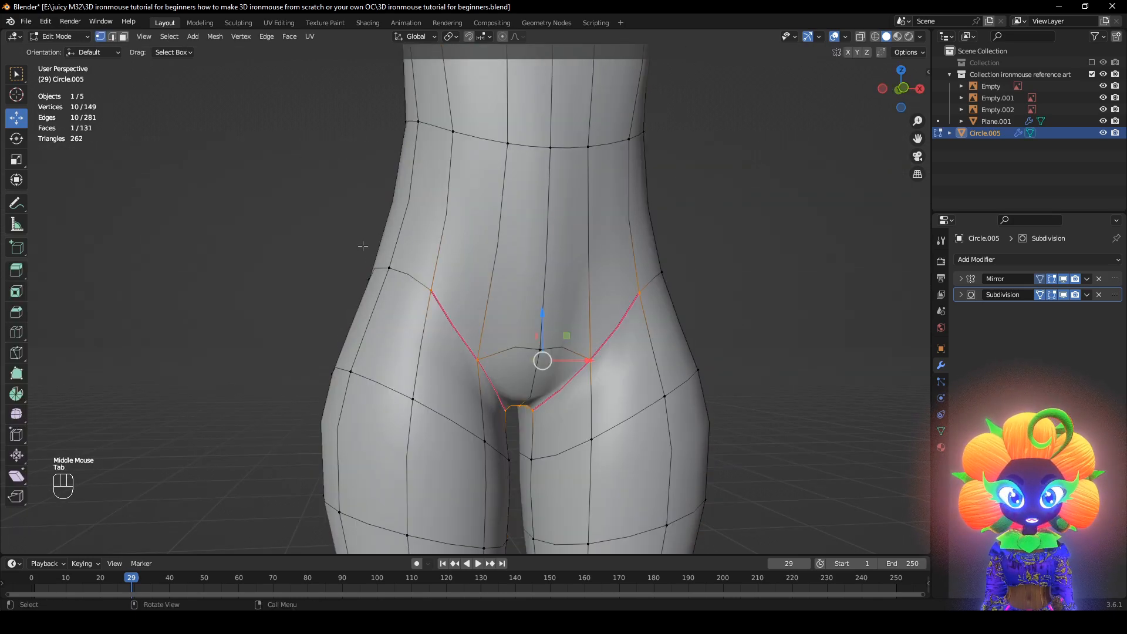
middle_drag(350, 197, 791, 182)
click(601, 263)
scroll(634, 262, down, 1)
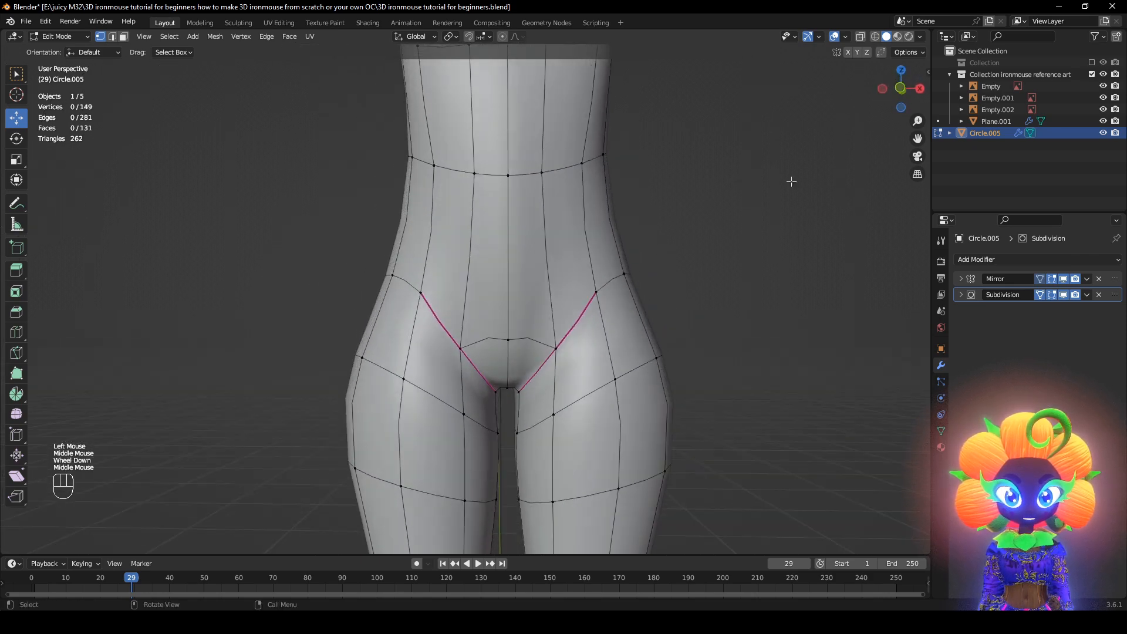
click(835, 37)
middle_drag(707, 248, 730, 233)
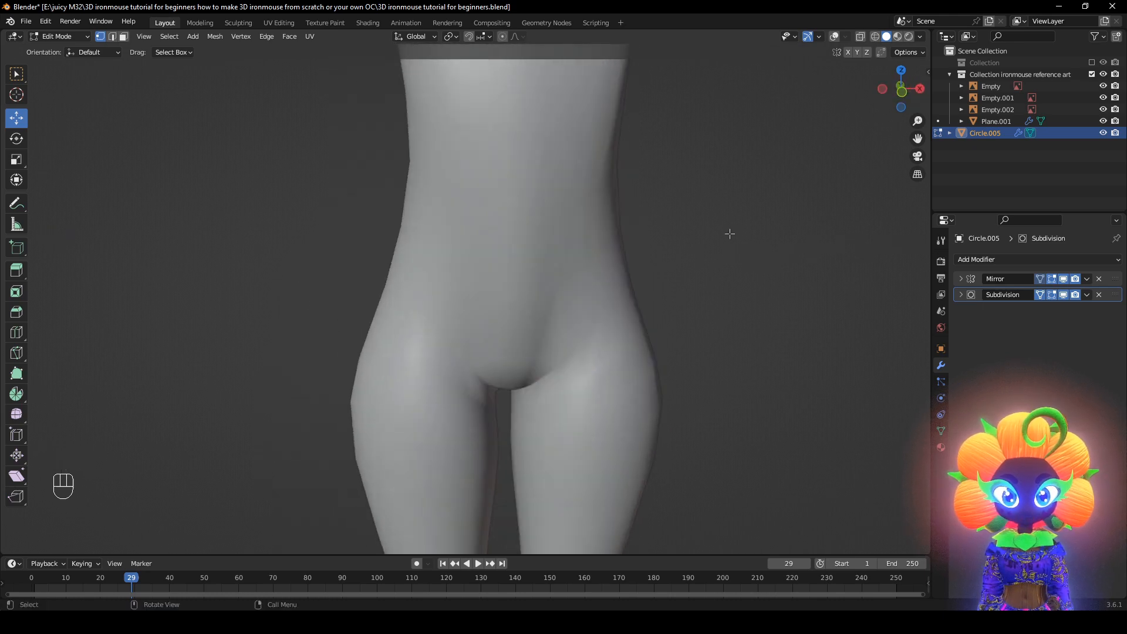
click(834, 36)
Try dissolving an upper-thigh edge loop, check the hips without overlays, hide the subdivision, and undo the dissolve
key(x)
scroll(814, 339, down, 1)
click(815, 337)
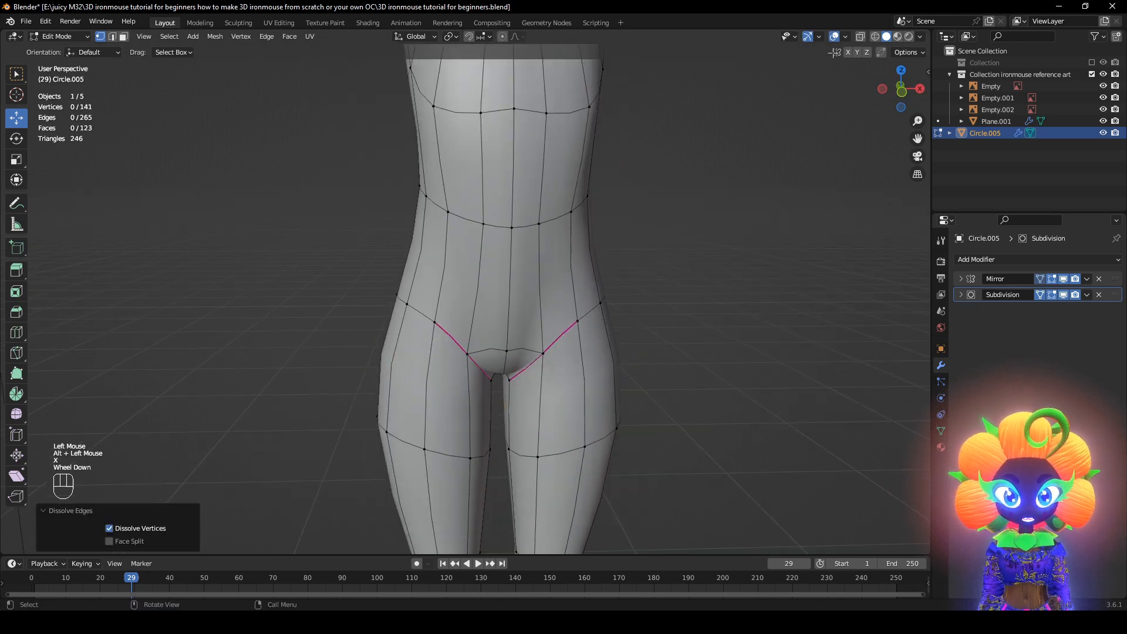
click(834, 36)
middle_drag(717, 139, 540, 283)
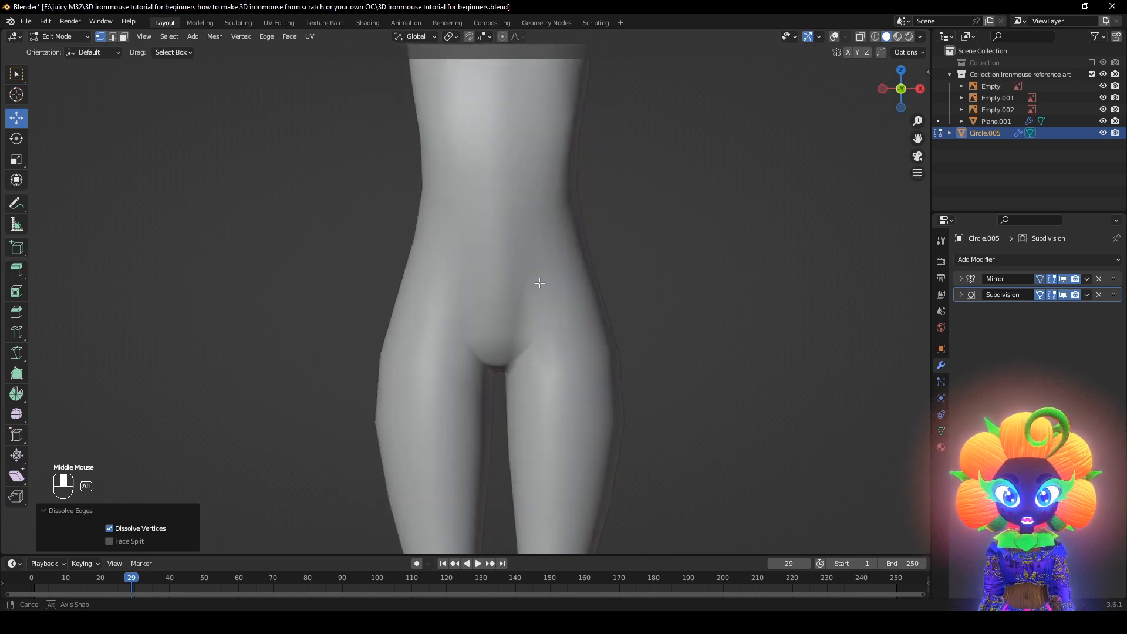
click(834, 37)
click(1064, 295)
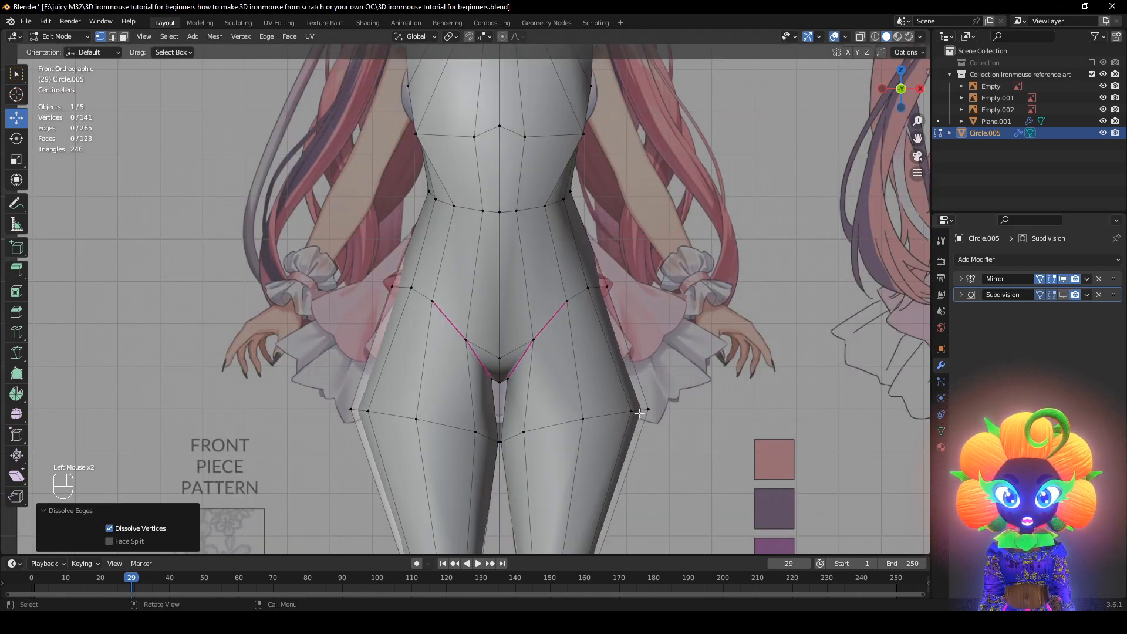
key(ctrl+z)
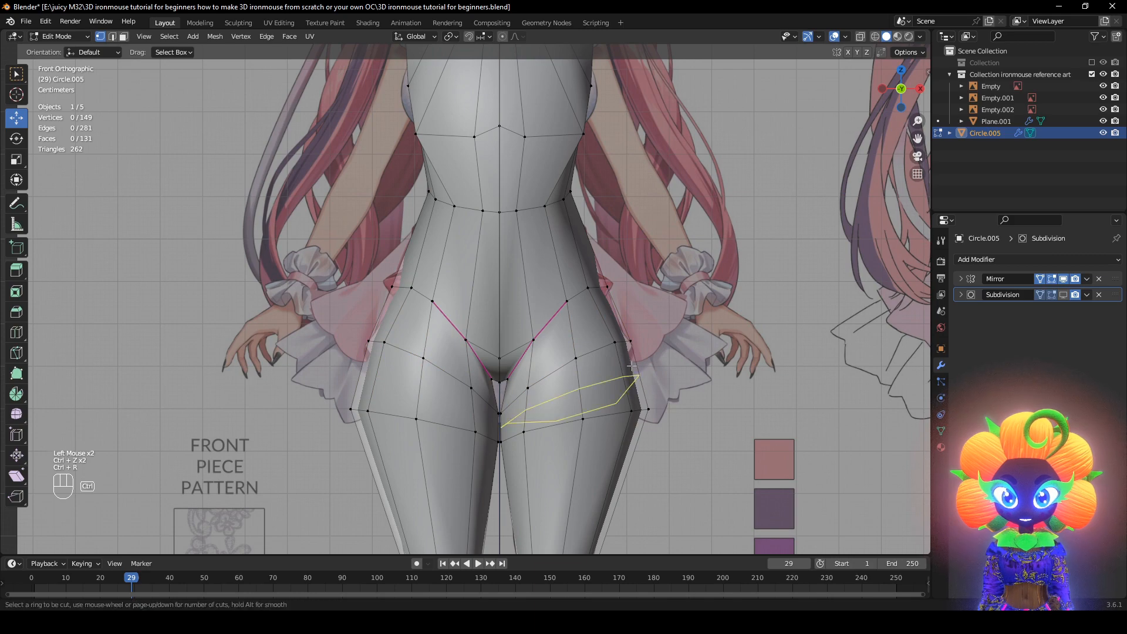
Insert a centred edge loop between the two upper-thigh loops and dissolve the loops directly above and below it
double_click(632, 366)
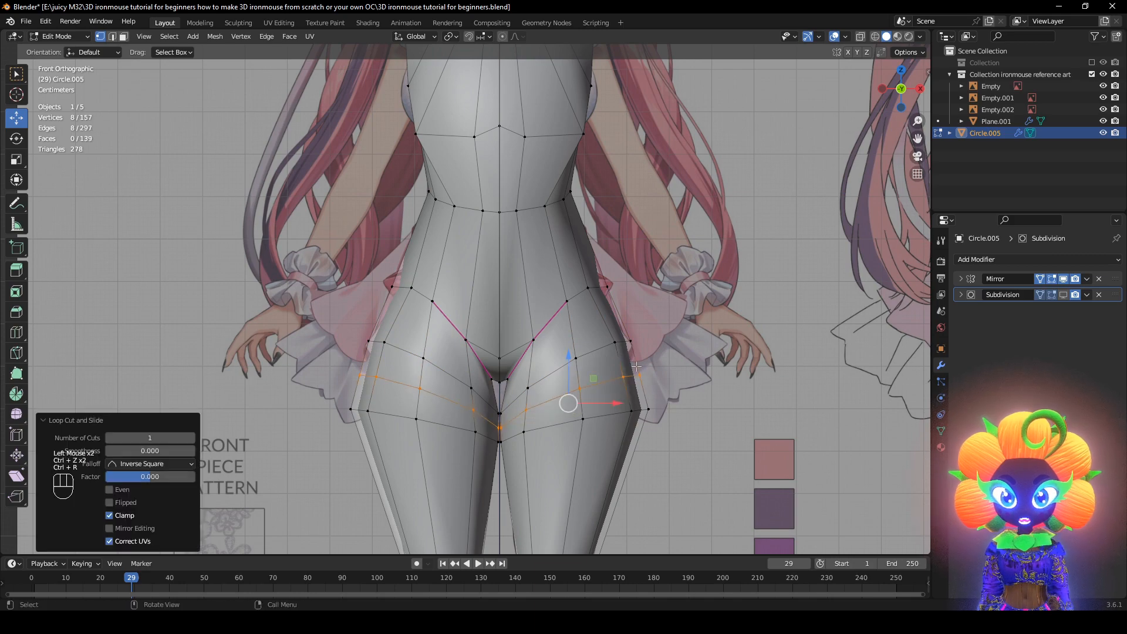
alt+click(617, 411)
key(x)
click(769, 371)
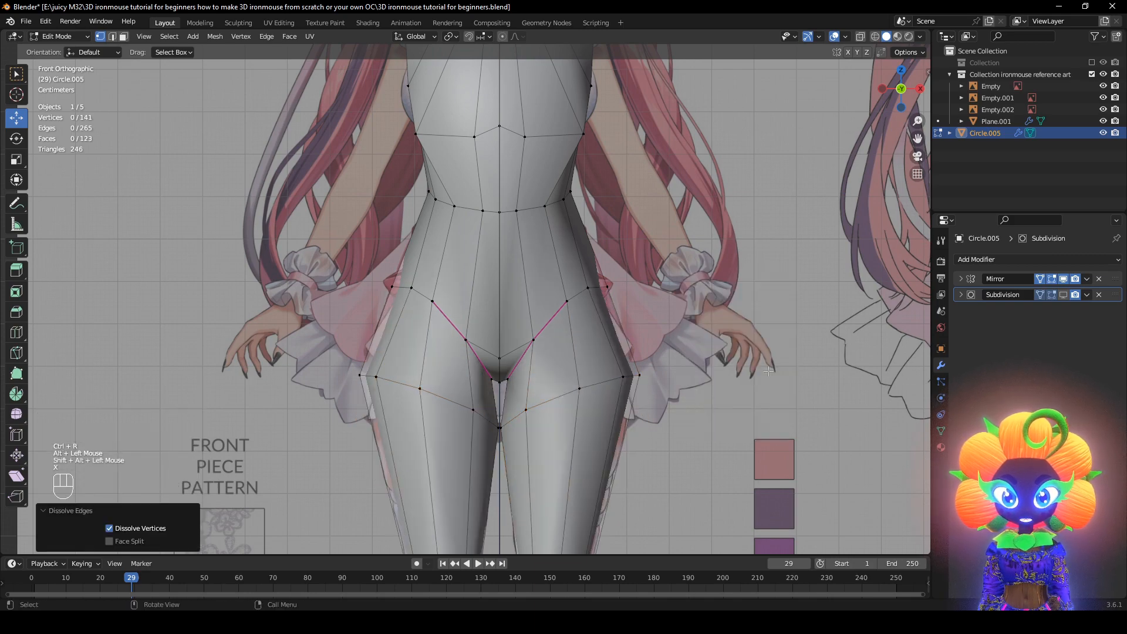
shift+middle_drag(768, 371, 577, 297)
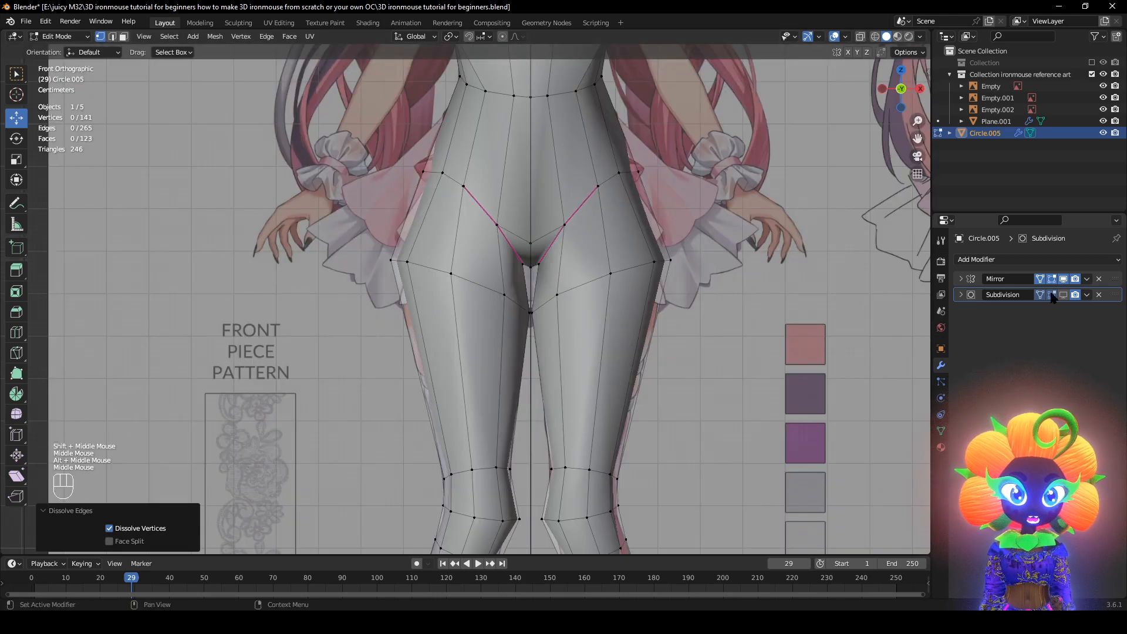
Show the subdivision and extend the groin crease toward the outer hip by creasing the adjacent front edge at 1.000
click(1064, 294)
middle_drag(716, 352, 558, 352)
shift+middle_drag(510, 307, 645, 352)
alt+click(529, 324)
key(z)
key(z)
shift+middle_drag(646, 352, 684, 391)
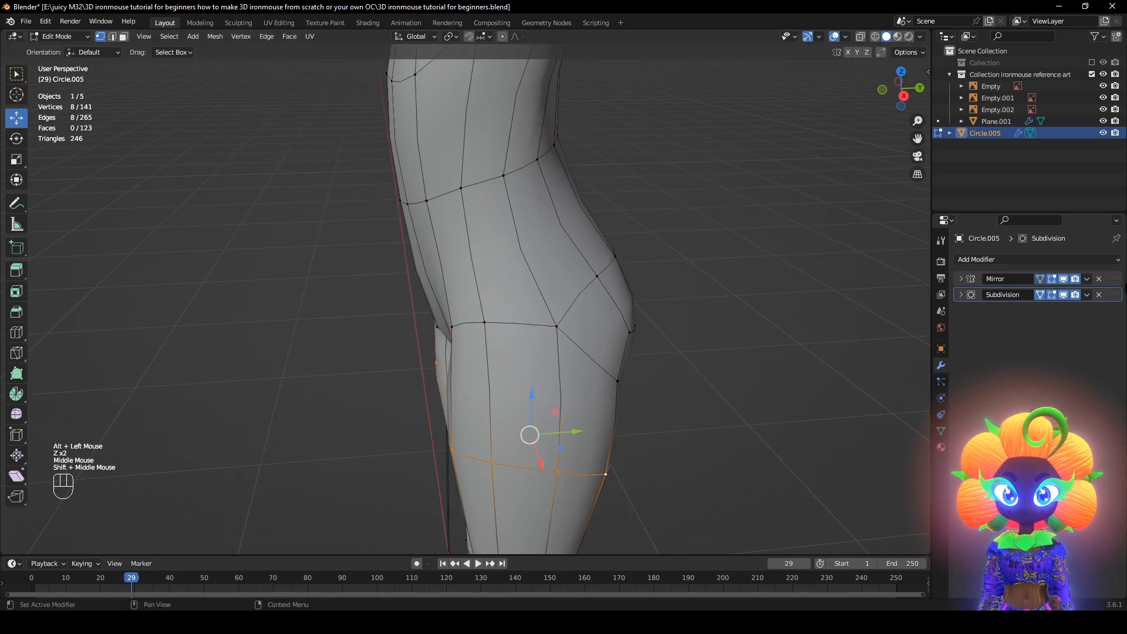
shift+click(454, 327)
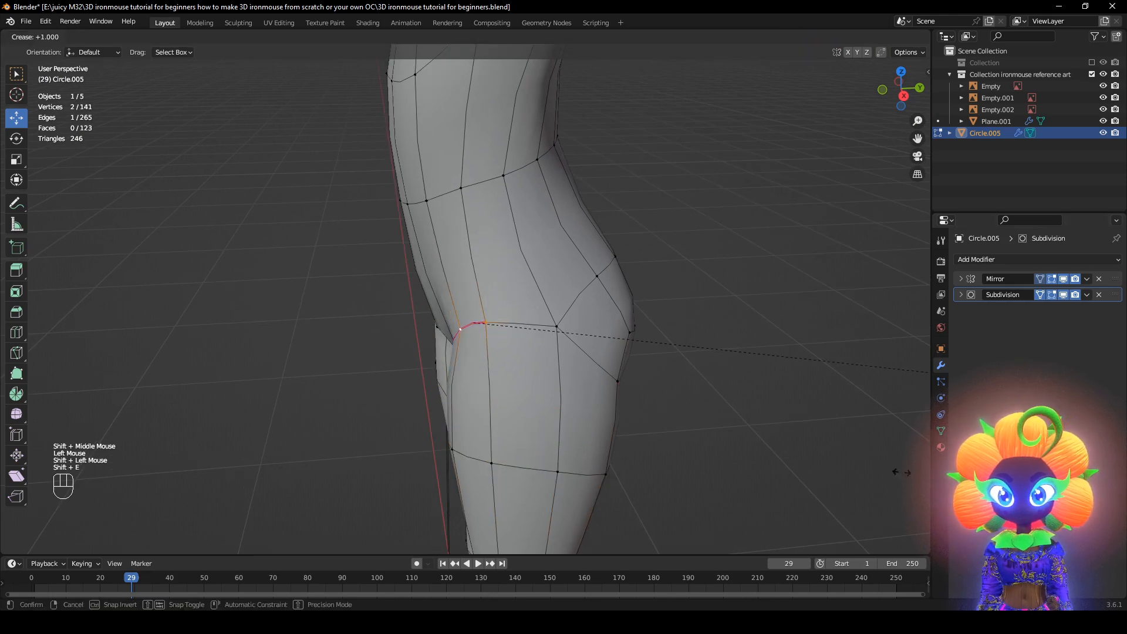
key(shift+e)
middle_drag(458, 328, 509, 418)
Hide the subdivision and insert one centred edge loop around the lower torso between the waist and the hips
click(1064, 294)
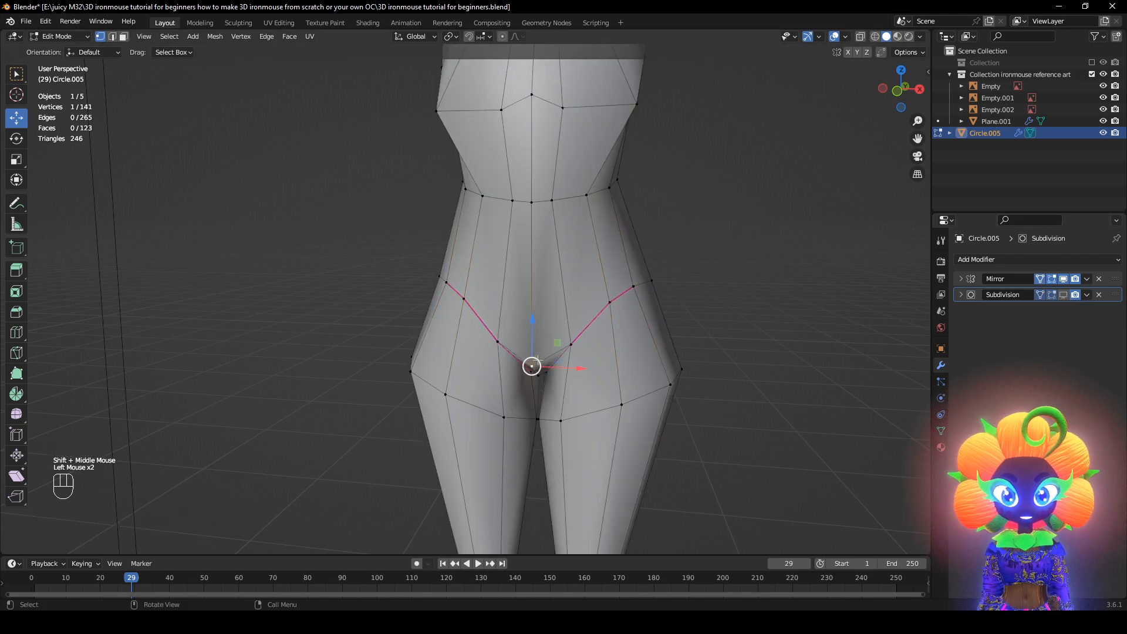
key(KP_Decimal)
scroll(539, 362, down, 7)
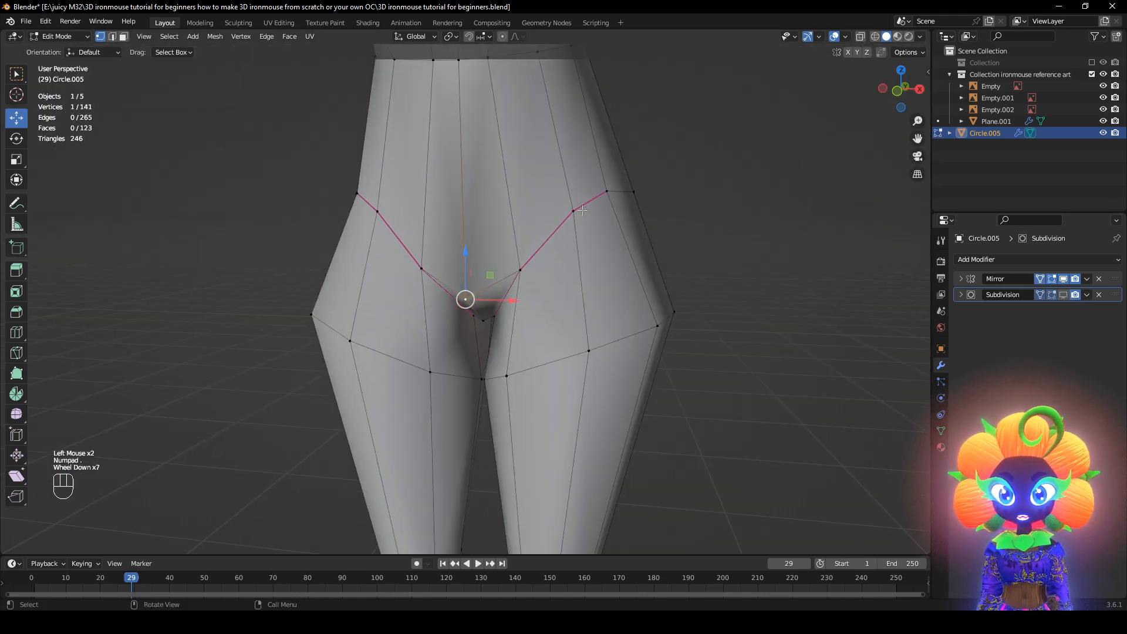
shift+scroll(589, 400, up, 1)
shift+middle_drag(593, 293, 671, 286)
key(ctrl+r)
click(499, 340)
right_click(500, 339)
Fit the new loop to the side reference, scaling it 1.032 along Y and moving it 0.005413 m in Y and 0.001804 m in Z
key(g)
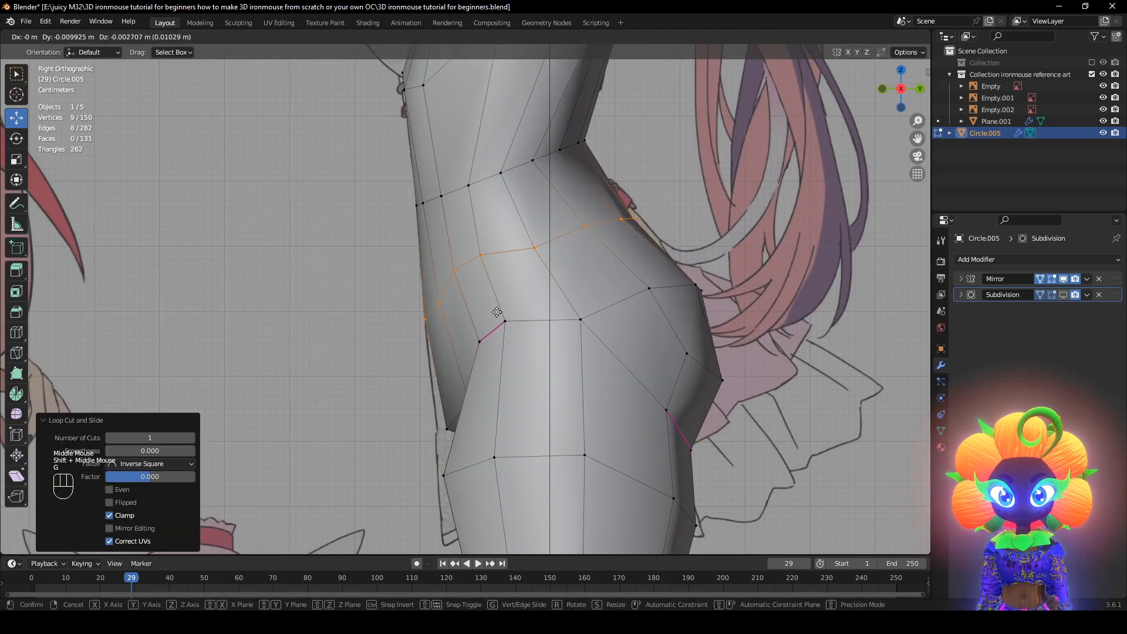
click(498, 311)
key(s)
key(y)
click(678, 369)
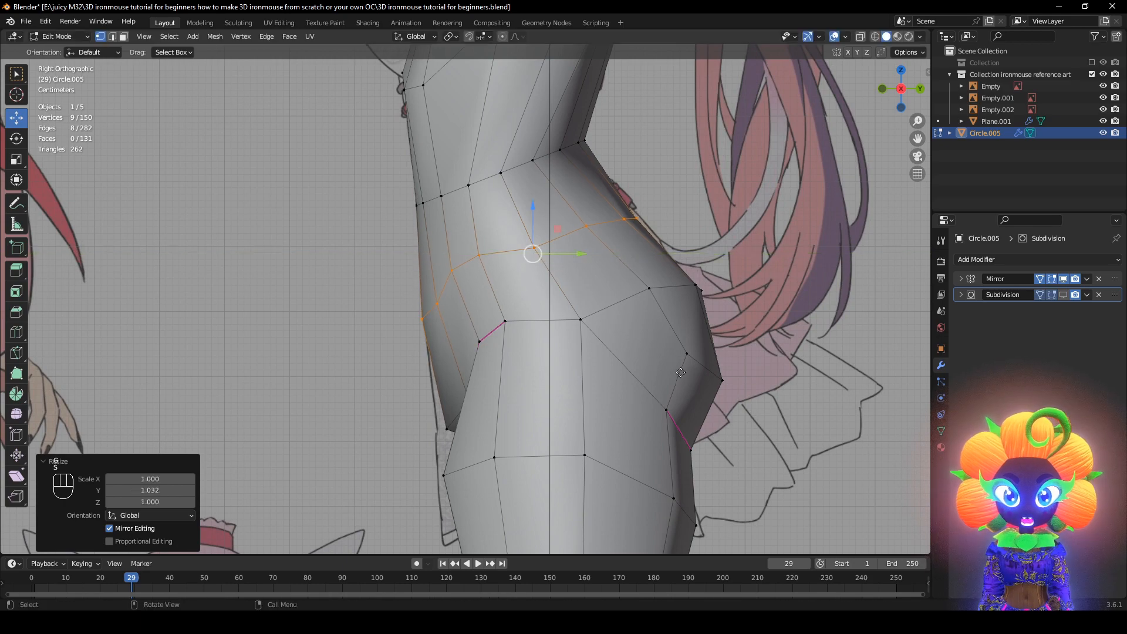
key(g)
click(681, 367)
middle_drag(683, 368, 806, 368)
key(alt+z)
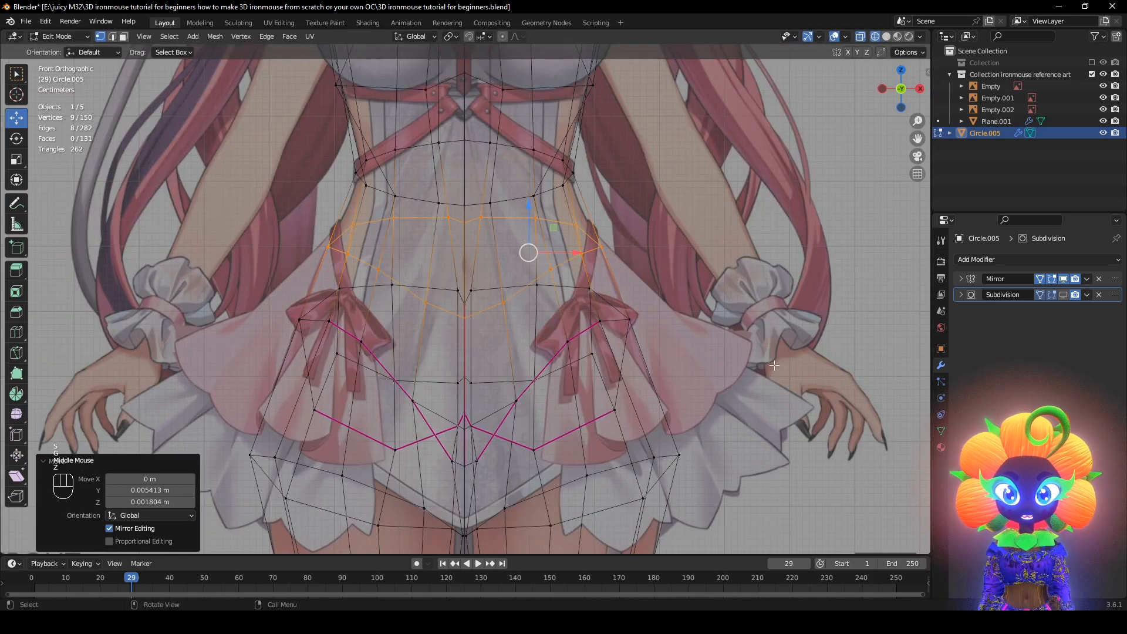
key(z)
key(z)
scroll(617, 364, down, 1)
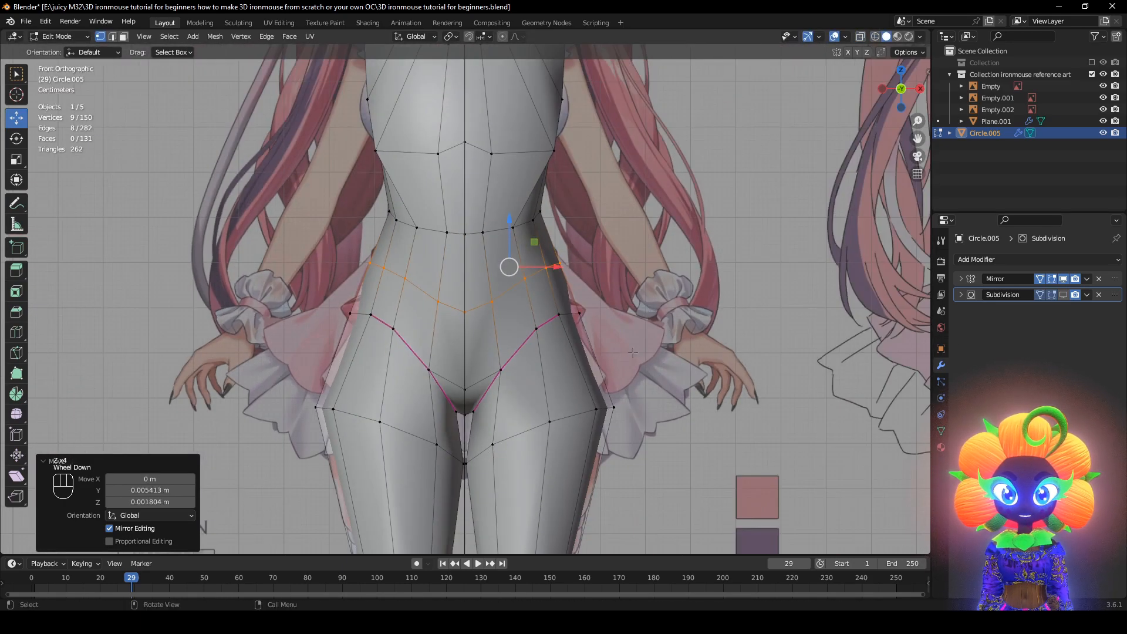
Show the subdivision and adjust the inner groin vertex on the crease line with Shrink/Fatten
mouse_move(616, 364)
middle_down()
mouse_move(575, 362)
mouse_move(611, 374)
middle_up()
click(1063, 295)
scroll(587, 359, up, 1)
click(518, 389)
middle_drag(531, 387, 549, 387)
key(alt+s)
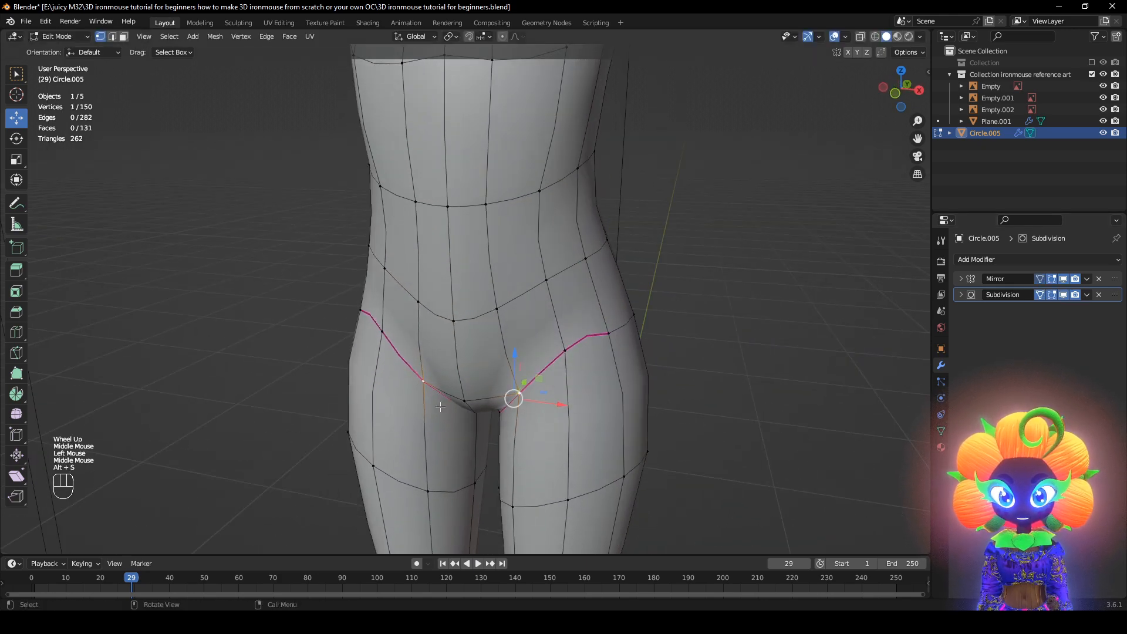
Move the front centre groin vertex about 0.03 m up and back into the body
middle_drag(440, 406, 465, 405)
click(464, 402)
key(g)
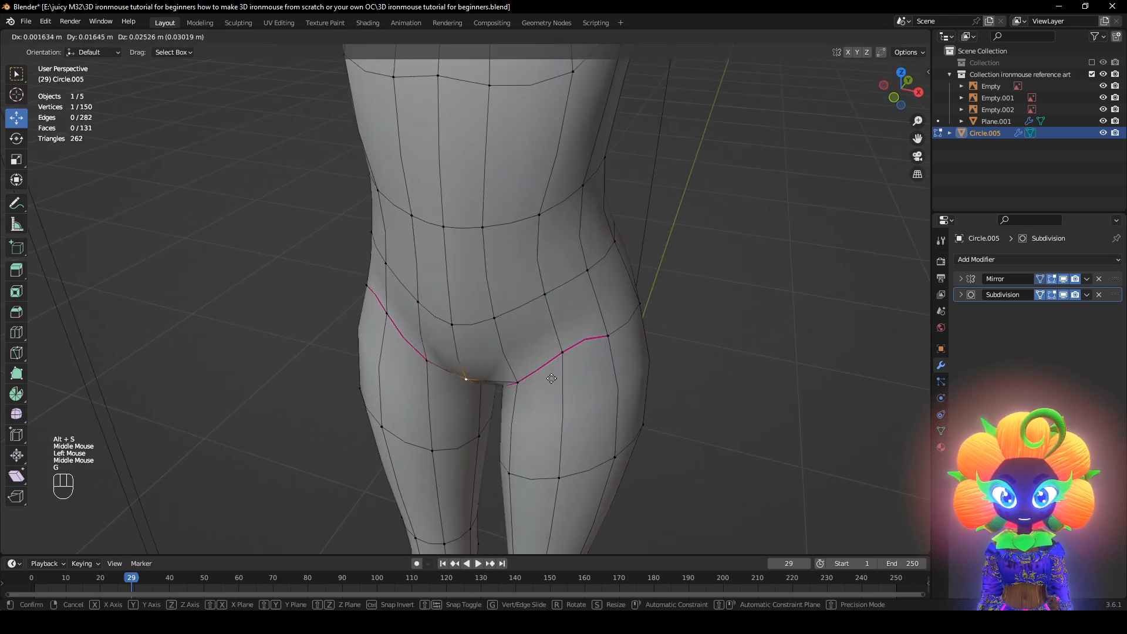
click(552, 379)
Try to soften the front centre groin vertex with Smooth Vertices
middle_drag(552, 379, 670, 350)
right_click(656, 520)
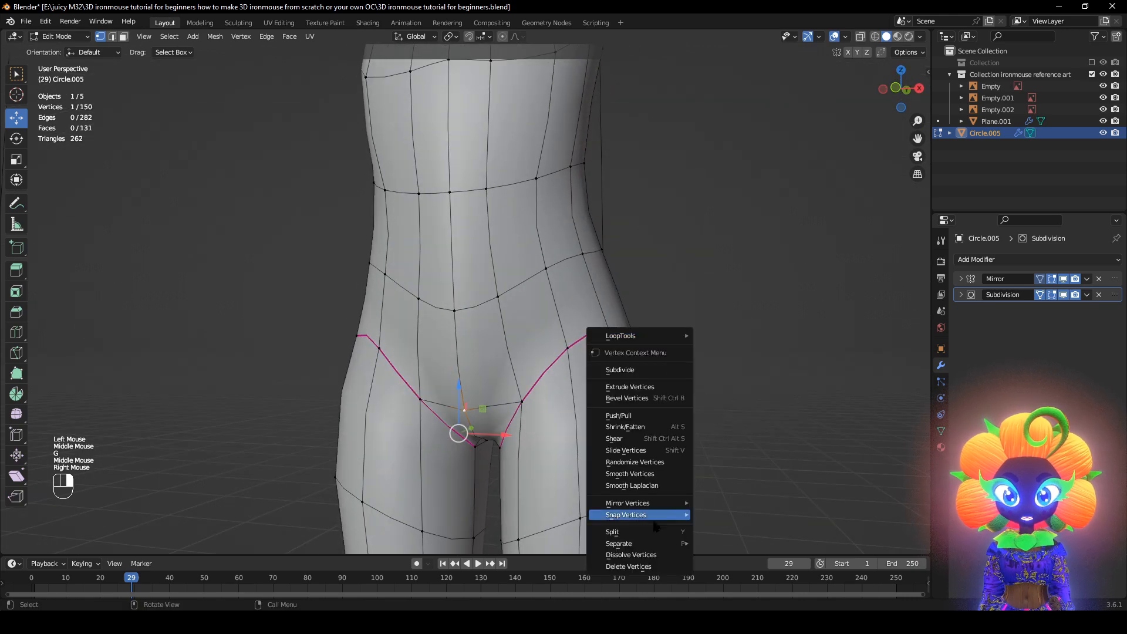
click(630, 474)
mouse_move(587, 387)
middle_down()
mouse_move(582, 376)
mouse_move(590, 379)
middle_up()
key(ctrl+z)
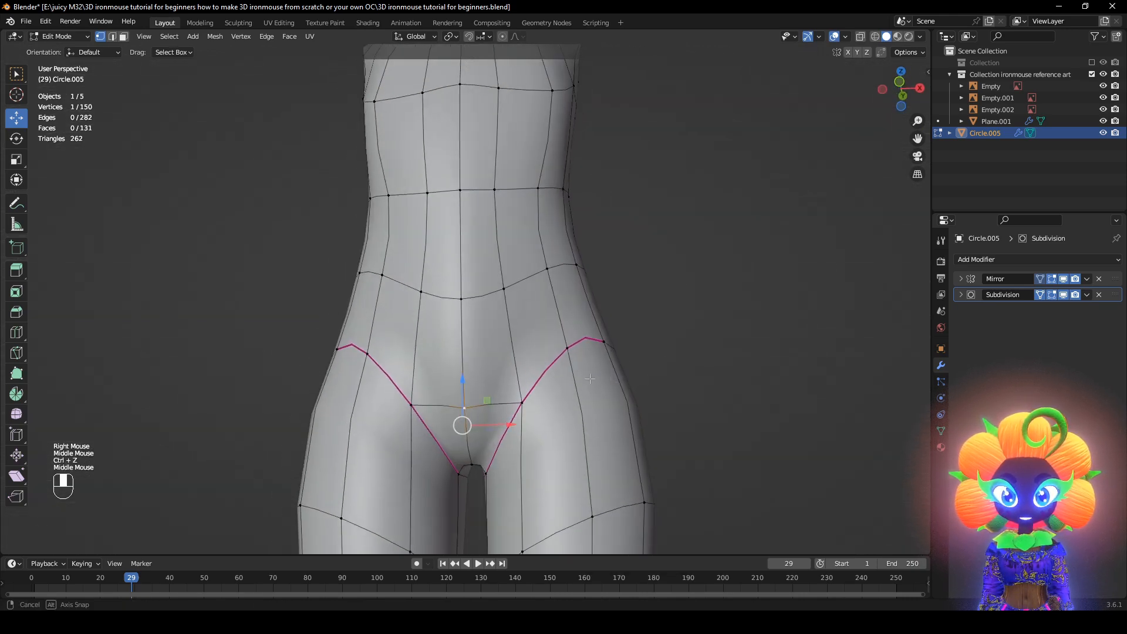
Hide the subdivision, raise the inner groin crease vertex 0.009925 m along Z, and show the subdivision again
click(1063, 295)
shift+middle_drag(543, 469, 498, 326)
click(499, 359)
drag(497, 301, 496, 299)
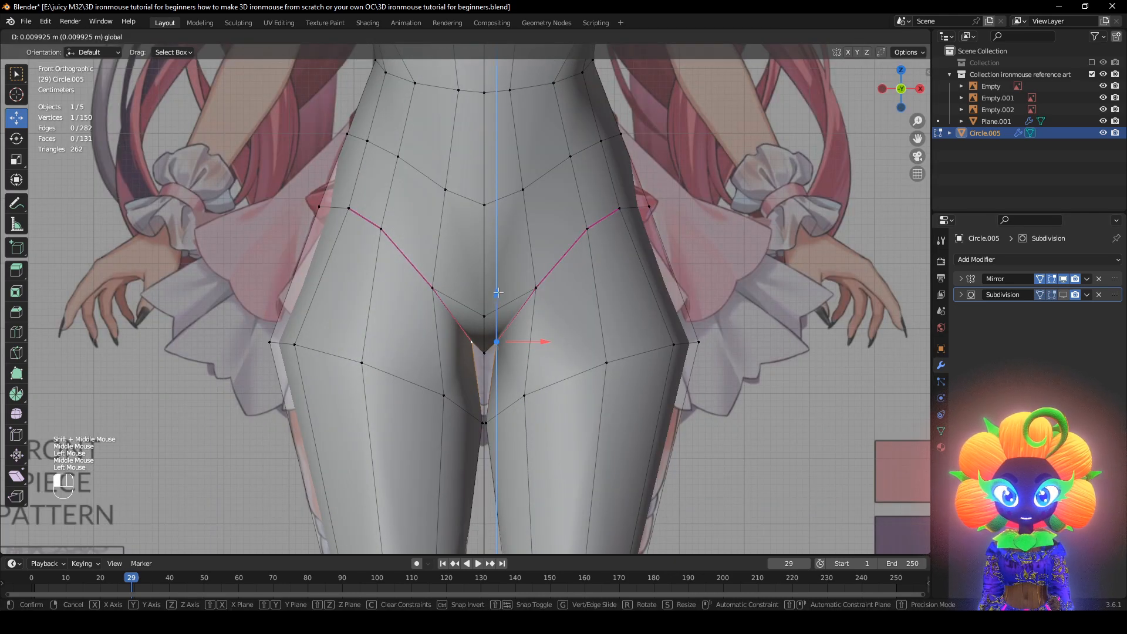
mouse_move(496, 298)
middle_down()
mouse_move(386, 324)
mouse_move(400, 328)
mouse_move(384, 361)
mouse_move(395, 356)
mouse_move(383, 347)
mouse_move(406, 348)
middle_up()
key(z)
key(z)
scroll(382, 347, down, 2)
click(1063, 296)
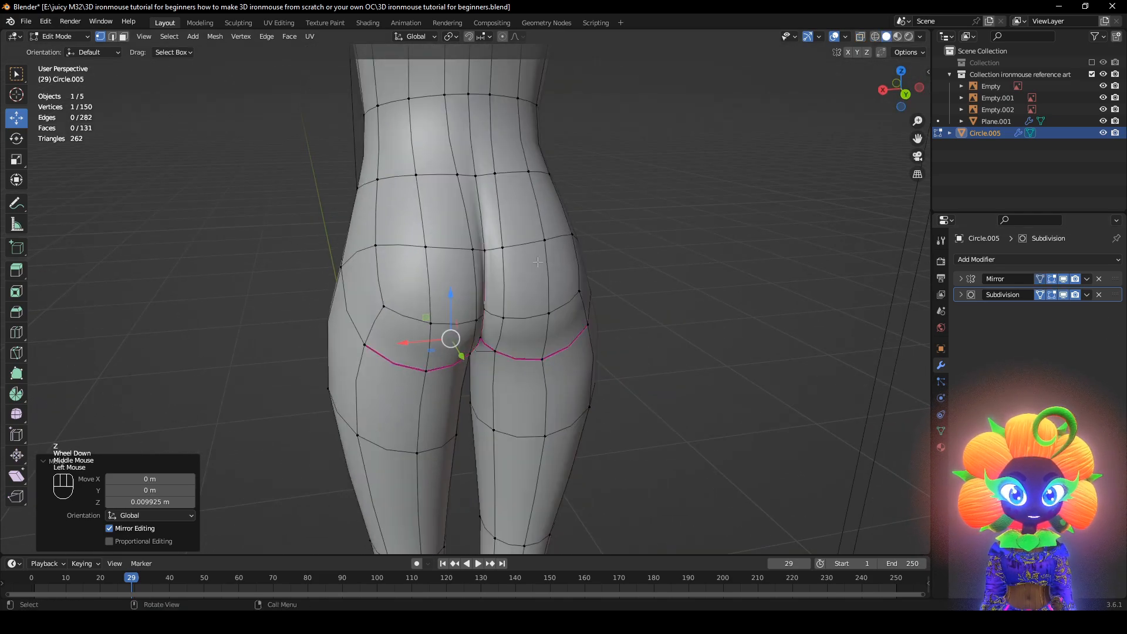
Hide the subdivision and dissolve the vertical edge loop beside the spine, from the back down into the buttock cleft
shift+middle_drag(465, 78, 473, 212)
scroll(473, 212, down, 3)
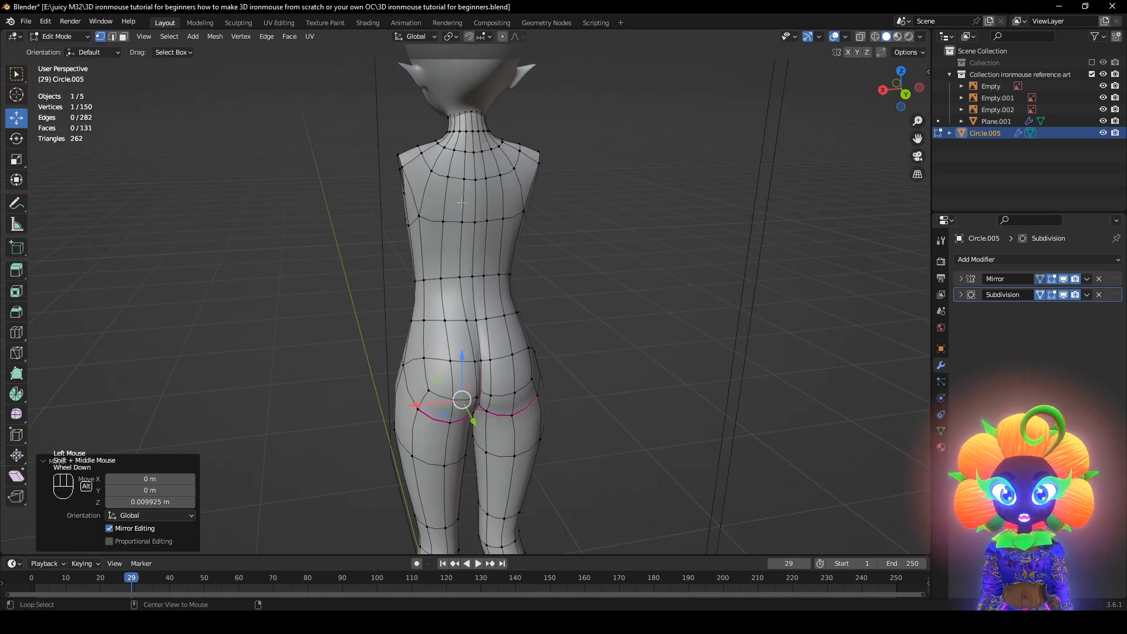
alt+click(462, 202)
key(z)
middle_drag(517, 364, 541, 397)
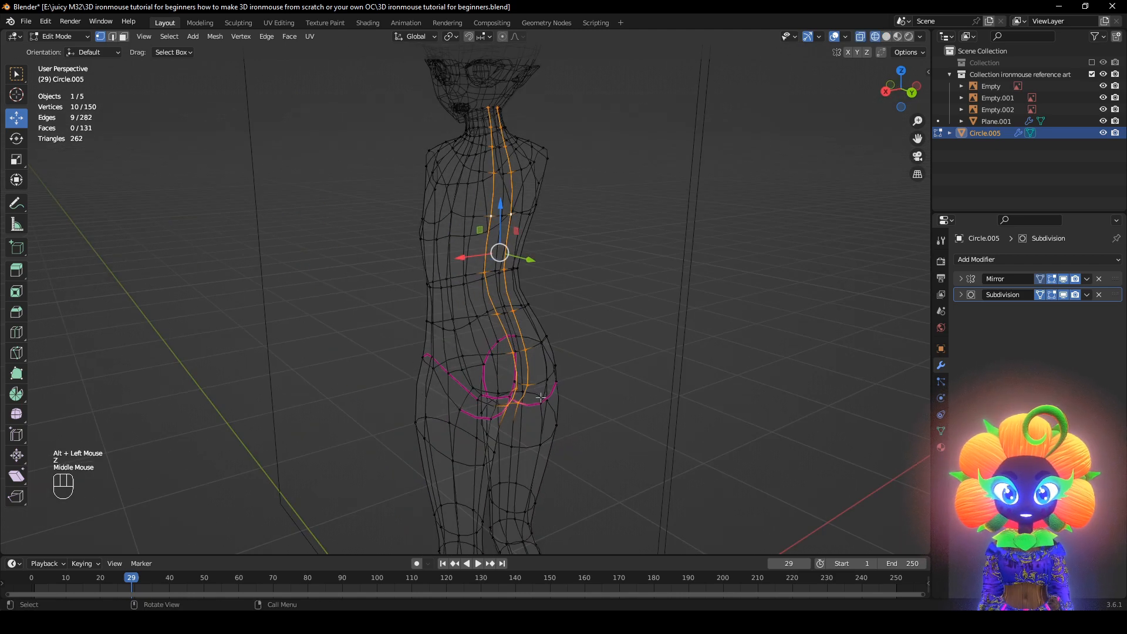
key(z)
middle_drag(713, 420, 680, 419)
scroll(680, 419, up, 3)
click(1064, 296)
shift+middle_drag(545, 348, 483, 409)
scroll(721, 407, up, 1)
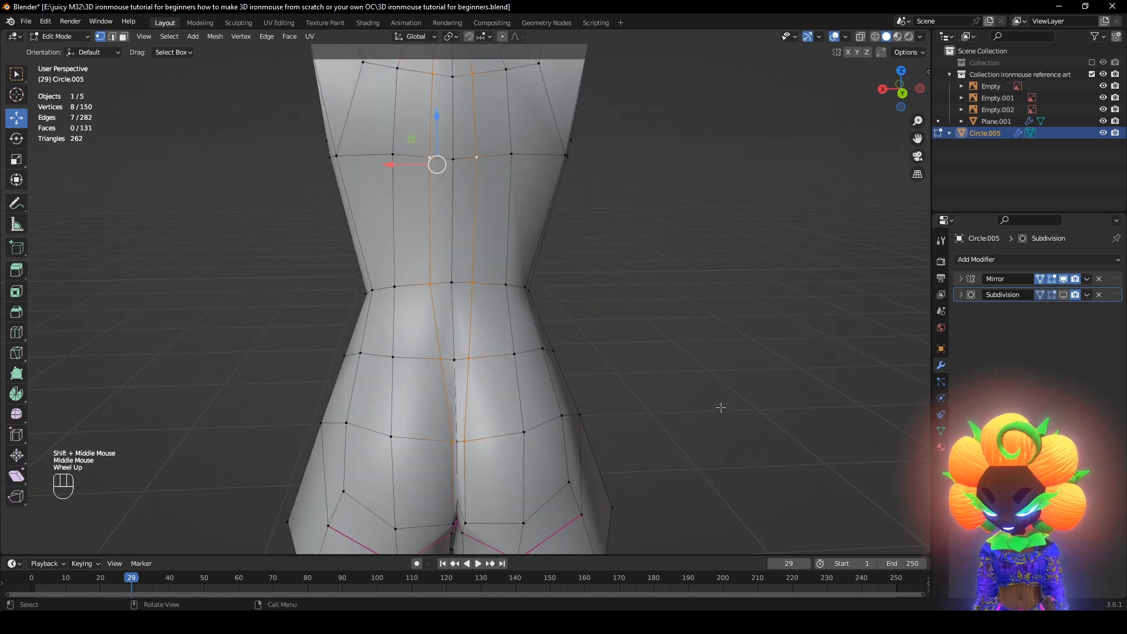
key(x)
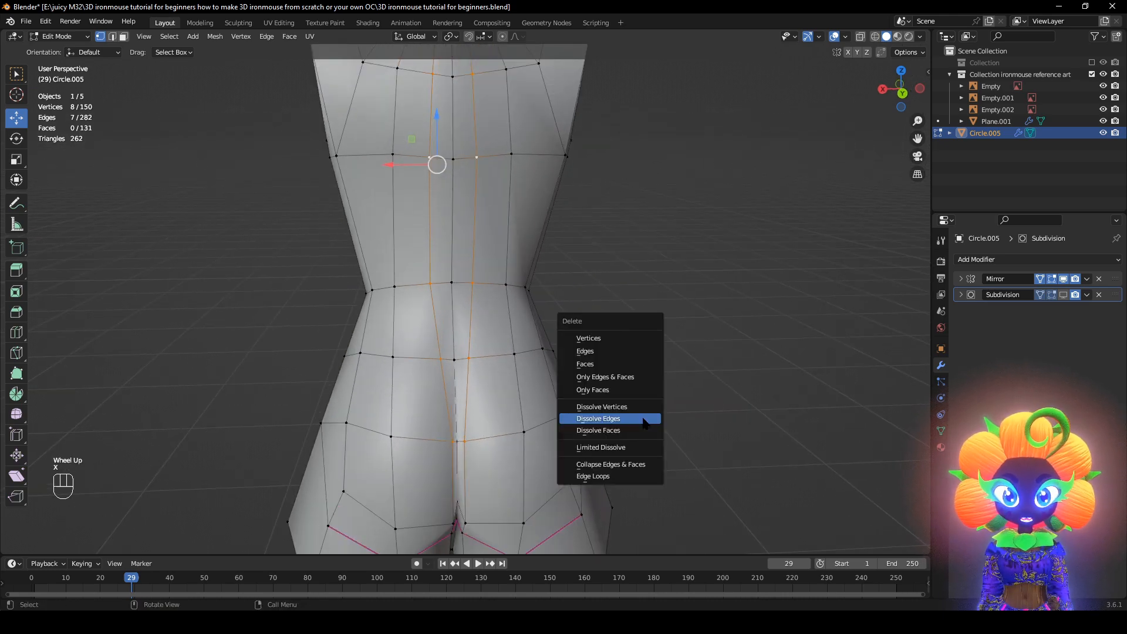
click(599, 419)
shift+middle_drag(640, 417, 611, 388)
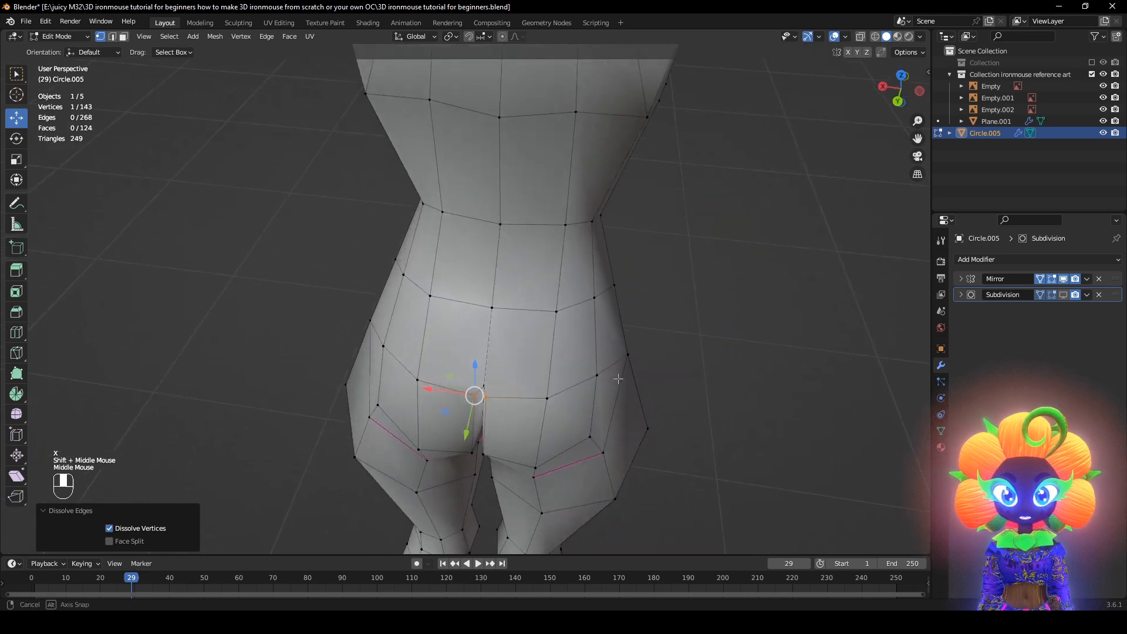
key(ctrl+z)
key(x)
click(616, 383)
scroll(616, 382, up, 1)
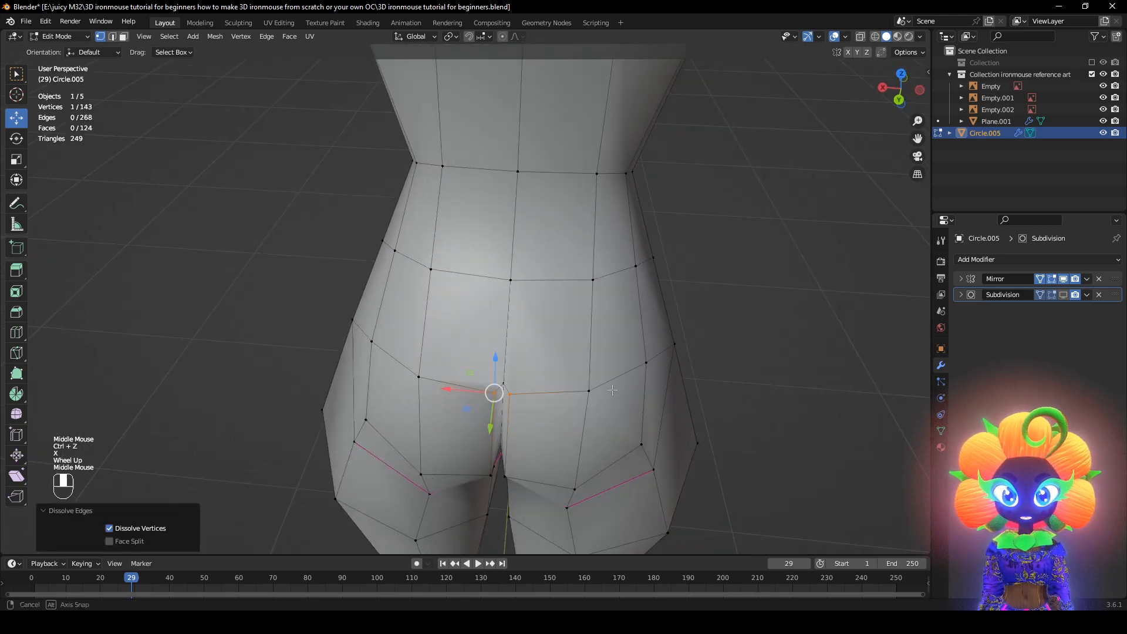
Raise the centre vertex at the top of the buttock cleft 0.020312 m along Z
scroll(611, 388, up, 1)
click(516, 397)
middle_drag(517, 396, 519, 363)
drag(522, 317, 525, 299)
middle_drag(525, 299, 660, 332)
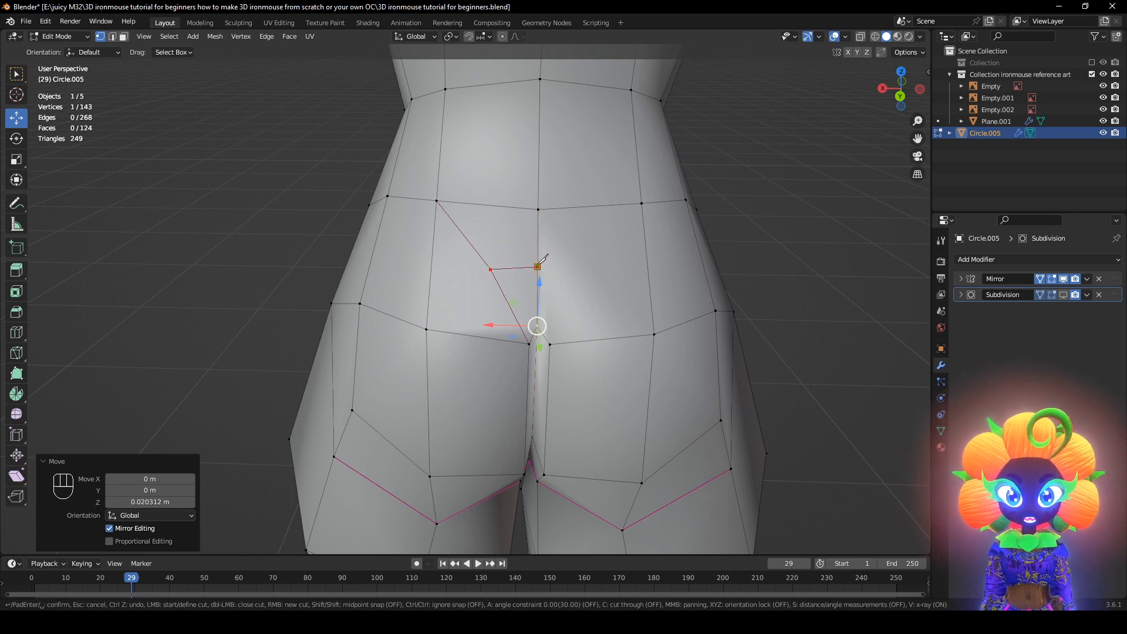
Knife-cut new edges from the hip loop to the top of the buttock cleft, with a branch across to the centre line
click(543, 260)
key(Return)
scroll(631, 323, down, 2)
mouse_move(631, 324)
middle_down()
mouse_move(748, 294)
mouse_move(621, 320)
middle_up()
scroll(452, 278, up, 2)
Slide the new cut vertex and the centre vertex above it along their edges, the latter by 0.113, and show the subdivision
click(444, 264)
middle_drag(443, 264, 441, 283)
click(468, 331)
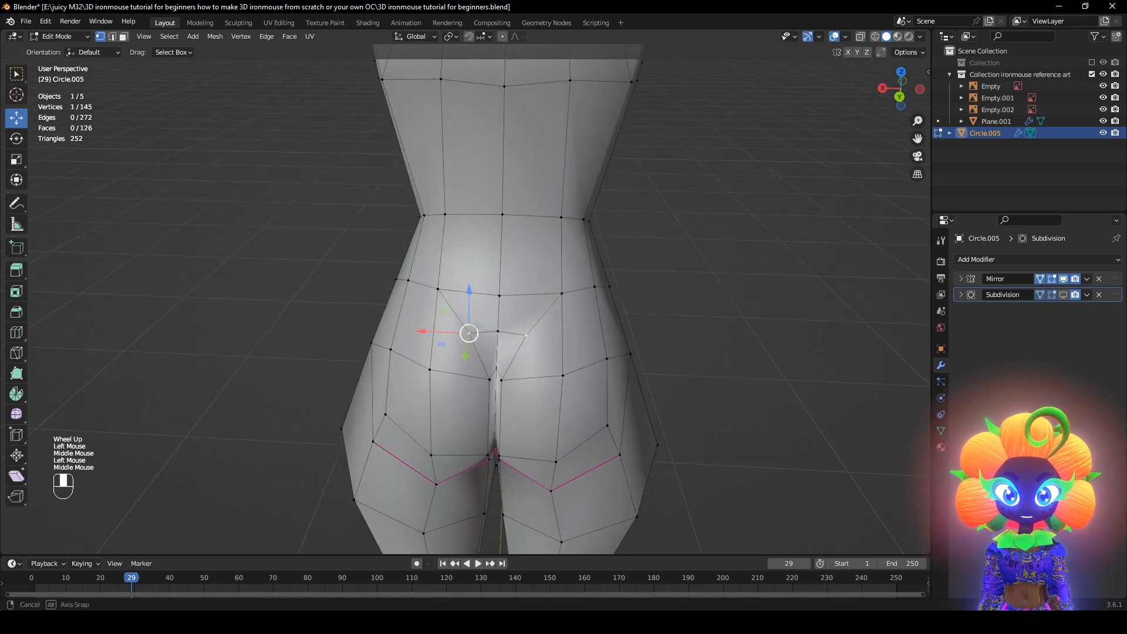
middle_drag(469, 332, 473, 319)
key(g)
click(461, 319)
click(508, 284)
key(g)
key(g)
click(507, 276)
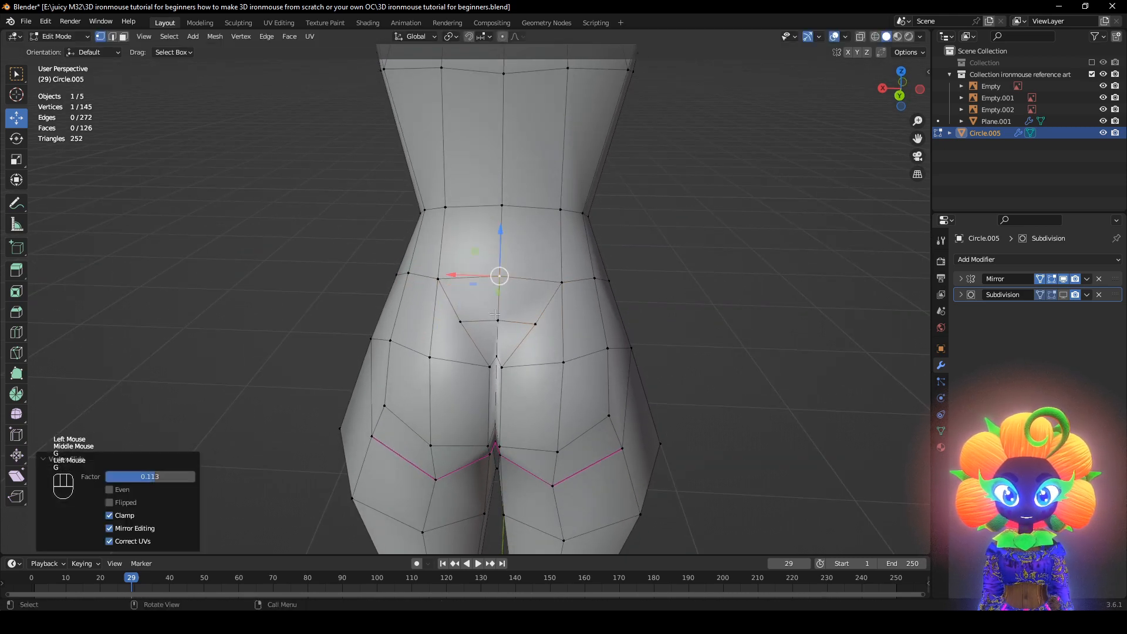
click(497, 320)
middle_drag(664, 334, 710, 305)
click(1065, 296)
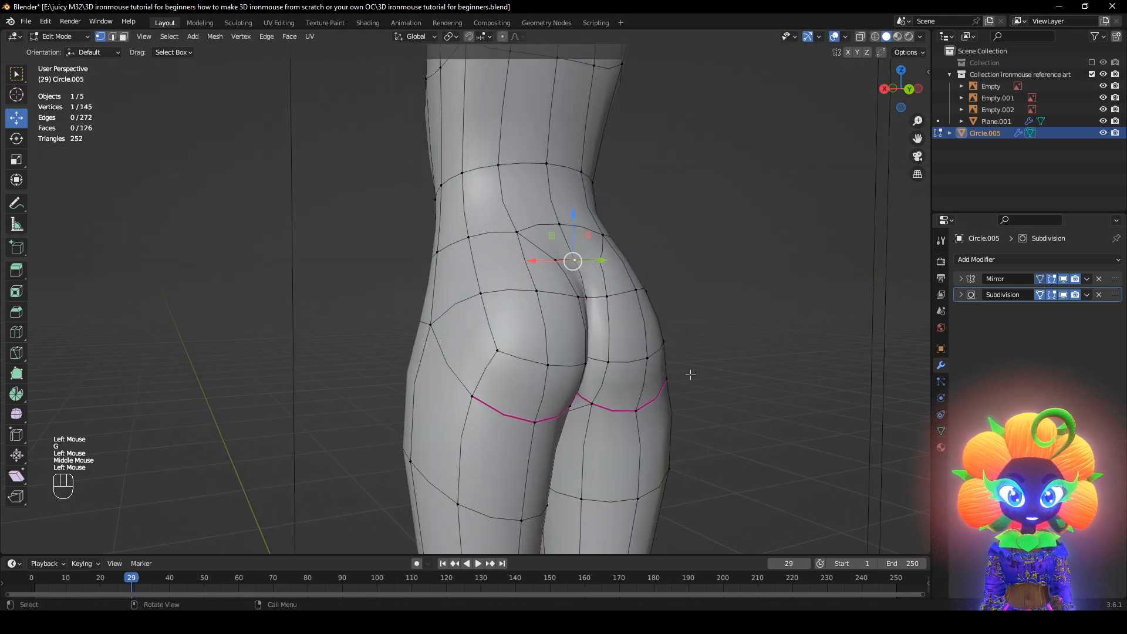
Hide the subdivision and edge-slide the edge beside the spine on the mid-back loop to even out the spacing
middle_drag(689, 377, 651, 386)
scroll(540, 359, up, 1)
middle_drag(538, 359, 571, 368)
scroll(571, 368, down, 2)
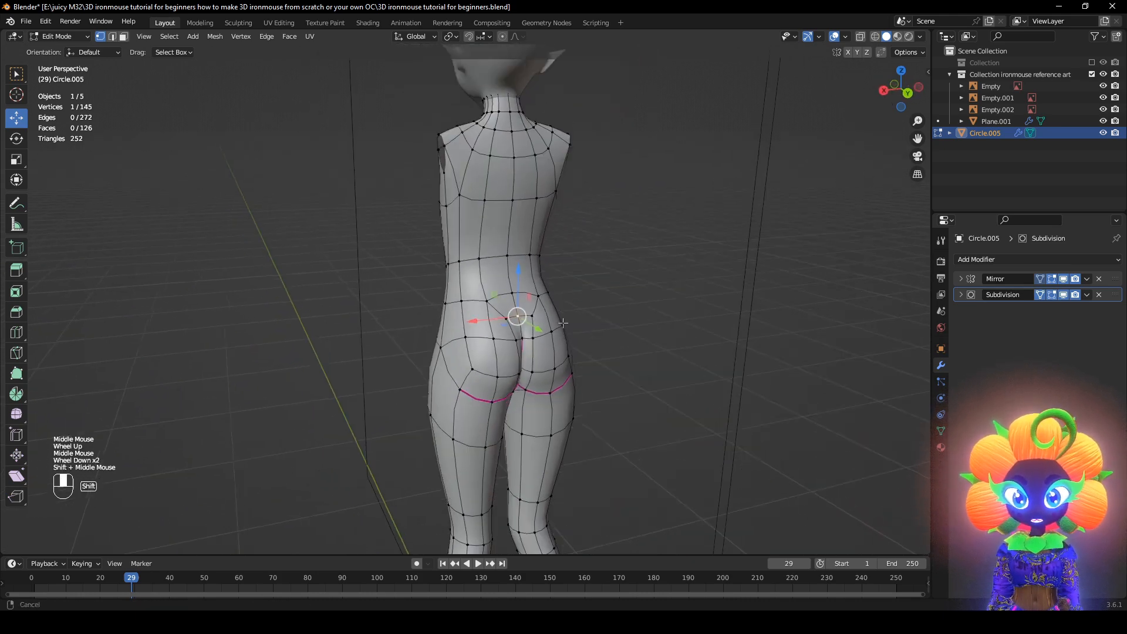
shift+middle_drag(573, 118, 574, 260)
scroll(575, 260, up, 2)
click(1065, 295)
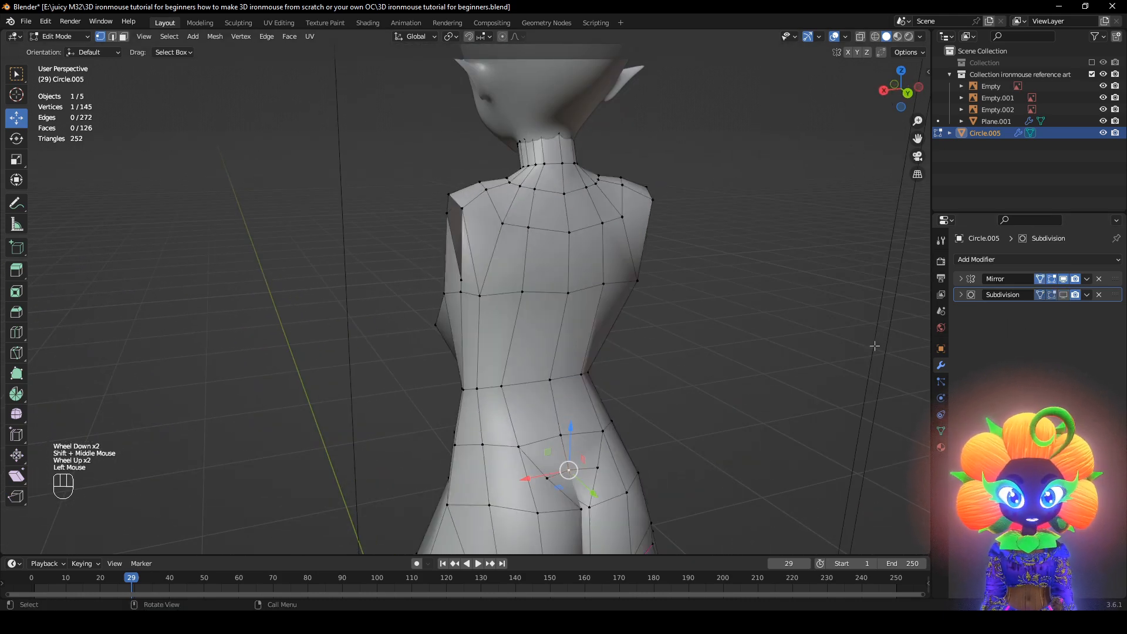
shift+click(522, 295)
middle_drag(626, 345, 609, 344)
key(g)
key(g)
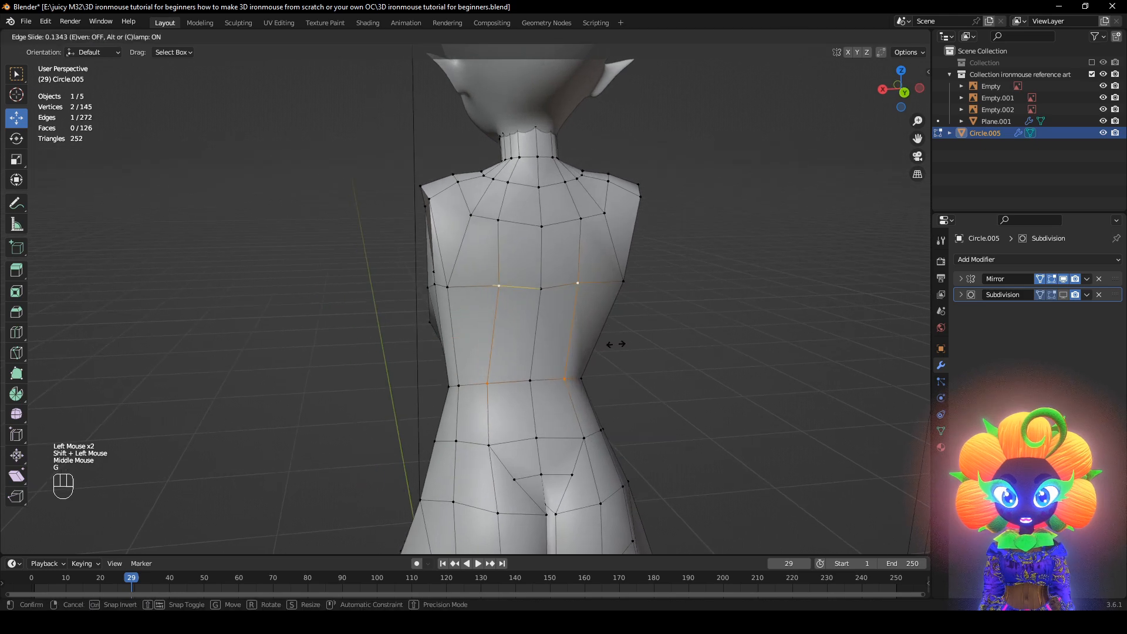
click(625, 344)
Edge-slide the outer waist vertex and the mid-back vertex above it by a factor of -0.182
click(461, 386)
middle_drag(487, 367, 522, 361)
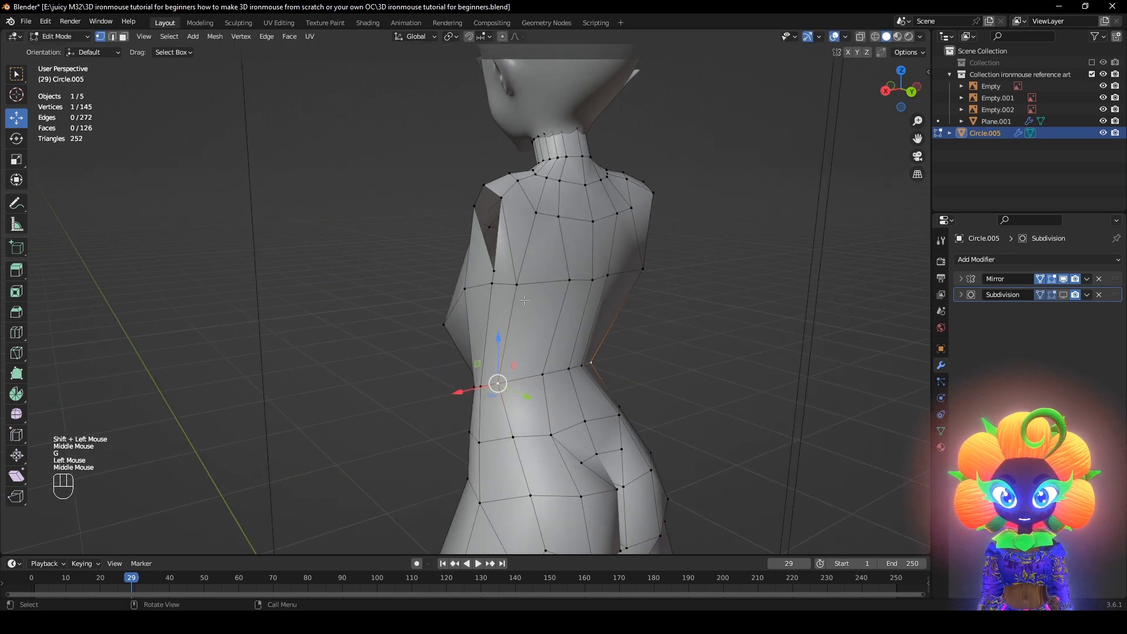
shift+click(524, 295)
key(g)
click(533, 300)
middle_drag(532, 302, 506, 326)
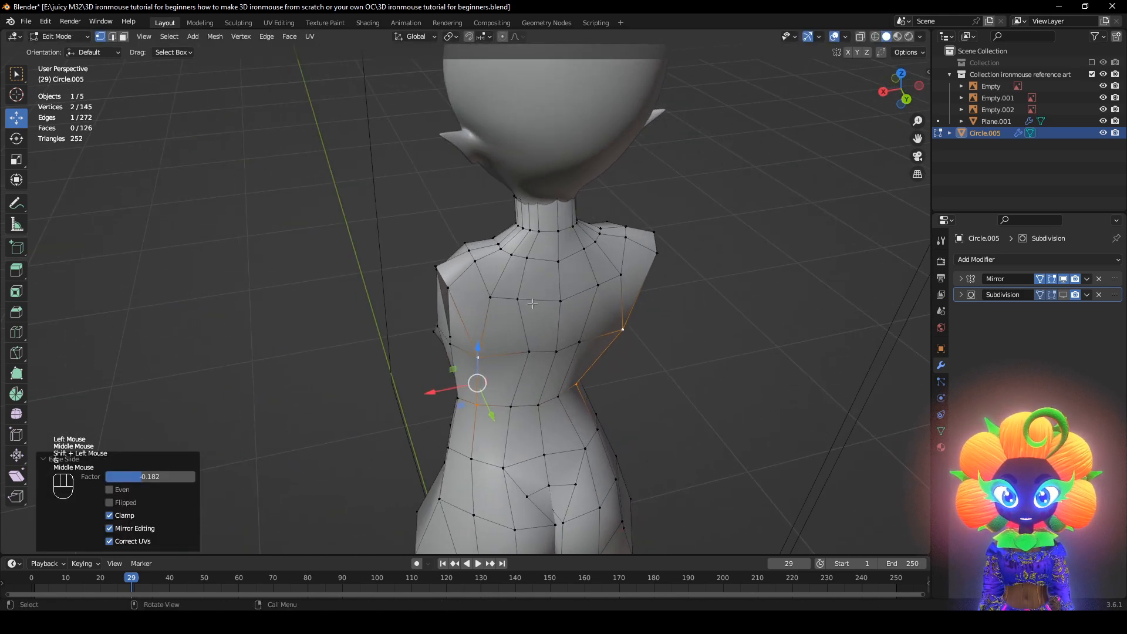
Slide the two shoulder-blade loop vertices toward the spine, the outer one by a factor of 0.285
click(517, 302)
key(g)
key(g)
click(535, 303)
click(449, 288)
click(490, 298)
key(g)
key(g)
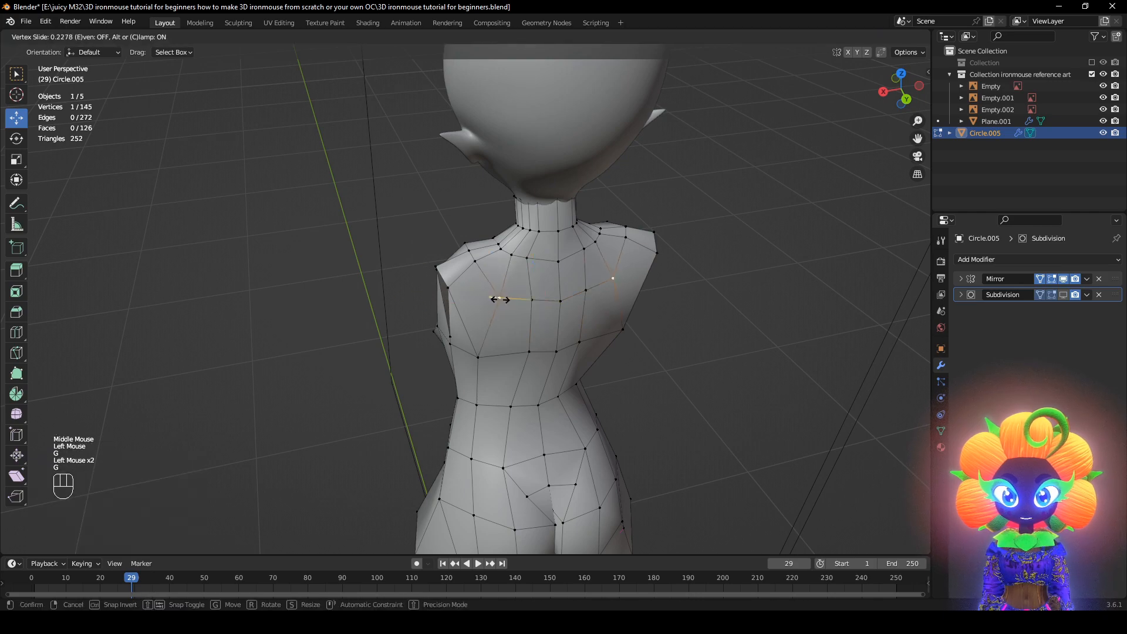
click(497, 295)
Fit the outer hip edge to the front reference, moving it 0.03378 m in X and -0.005197 m in Z and rotating it
shift+middle_drag(516, 434, 739, 215)
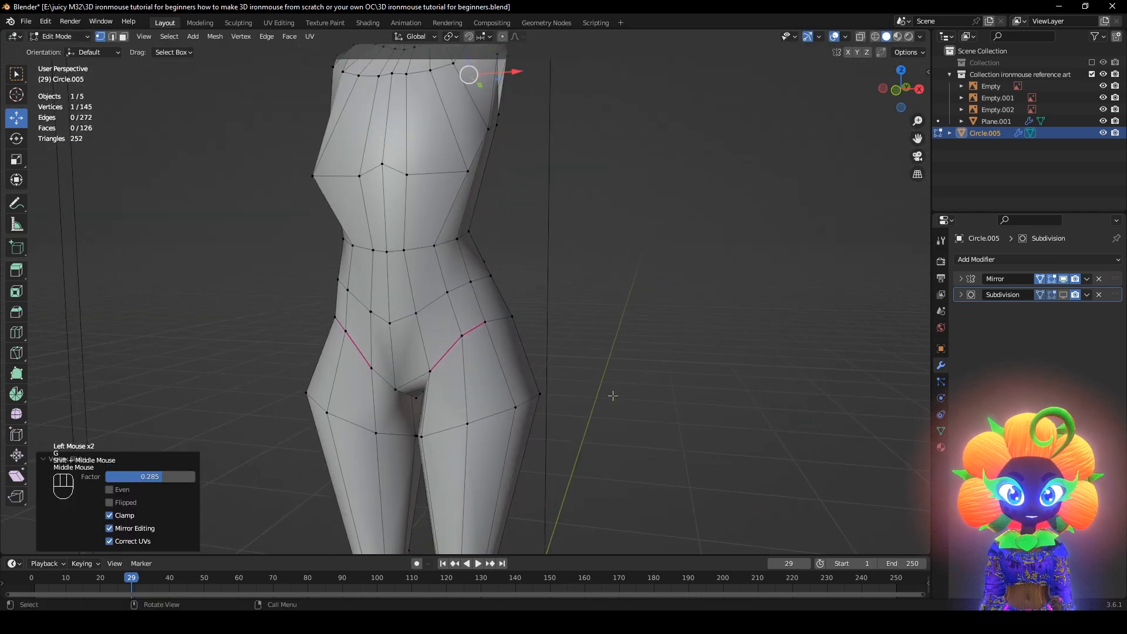
mouse_move(612, 395)
middle_down()
mouse_move(597, 382)
mouse_move(590, 390)
middle_up()
shift+middle_drag(590, 399, 626, 339)
scroll(616, 360, up, 1)
key(z)
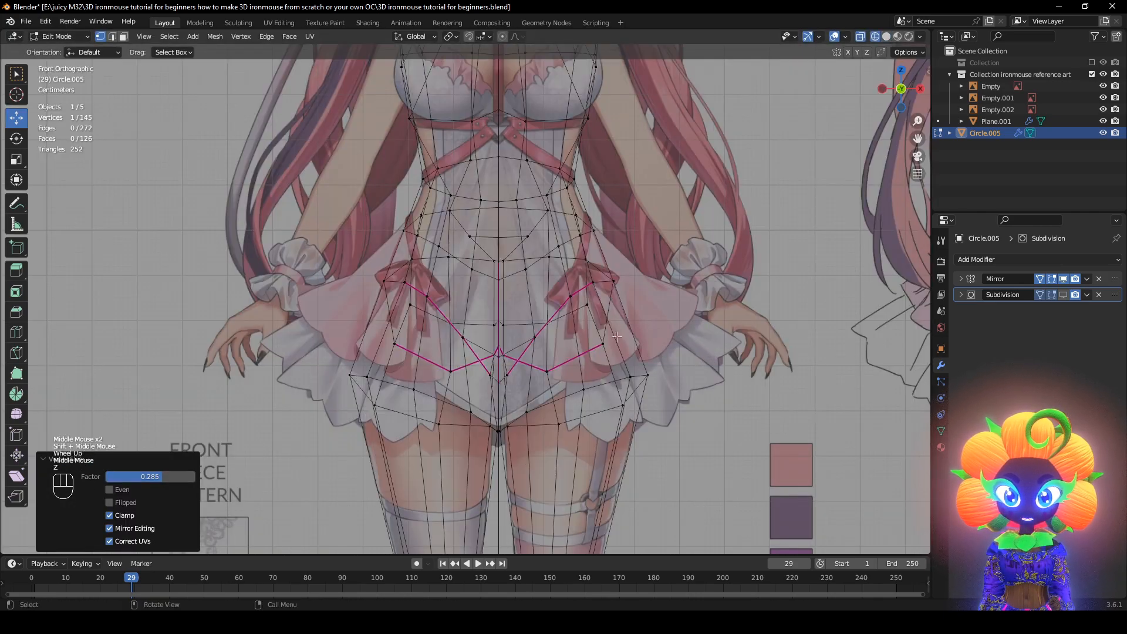
key(z)
shift+click(608, 280)
key(g)
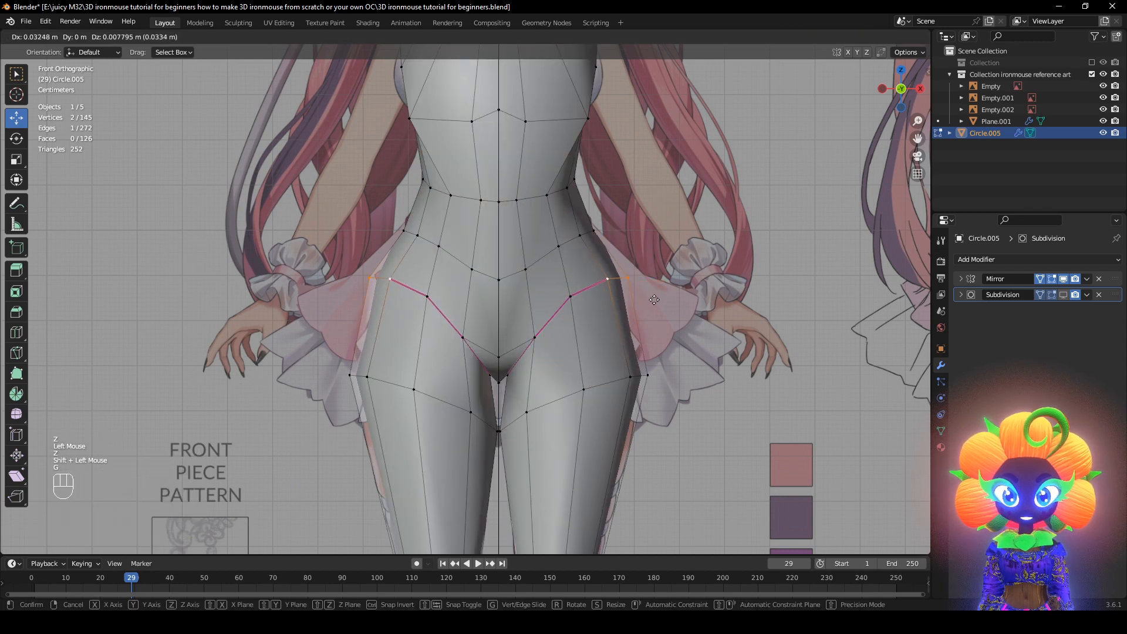
click(655, 307)
key(r)
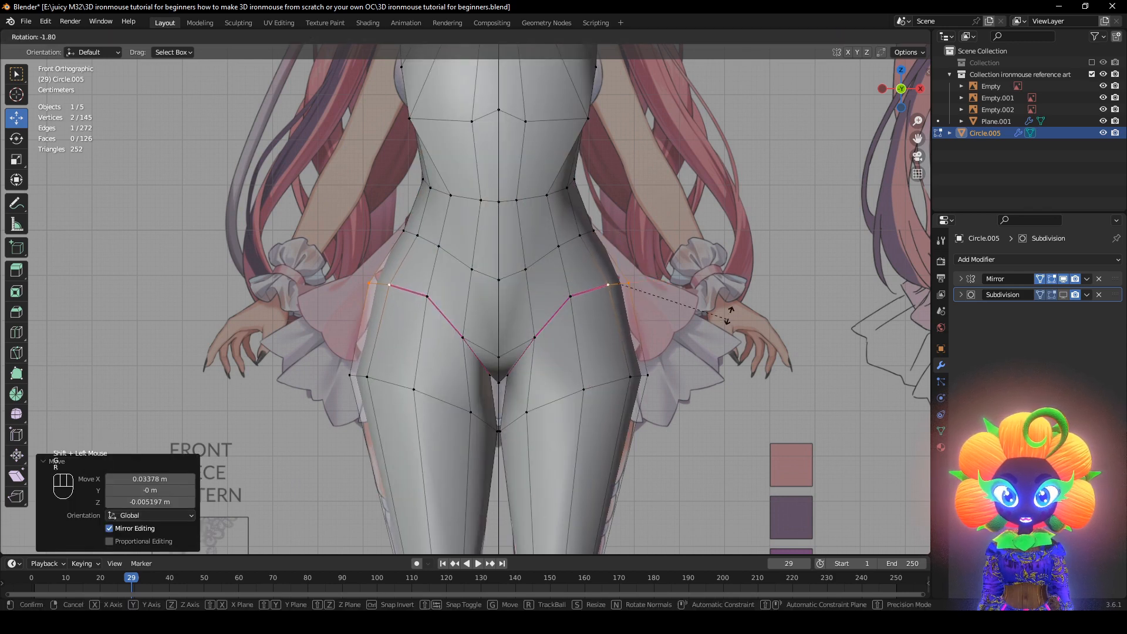
click(728, 293)
Show the subdivision and inspect the front of the hips and groin with the overlays hidden, restoring them at the end
click(1062, 297)
click(730, 361)
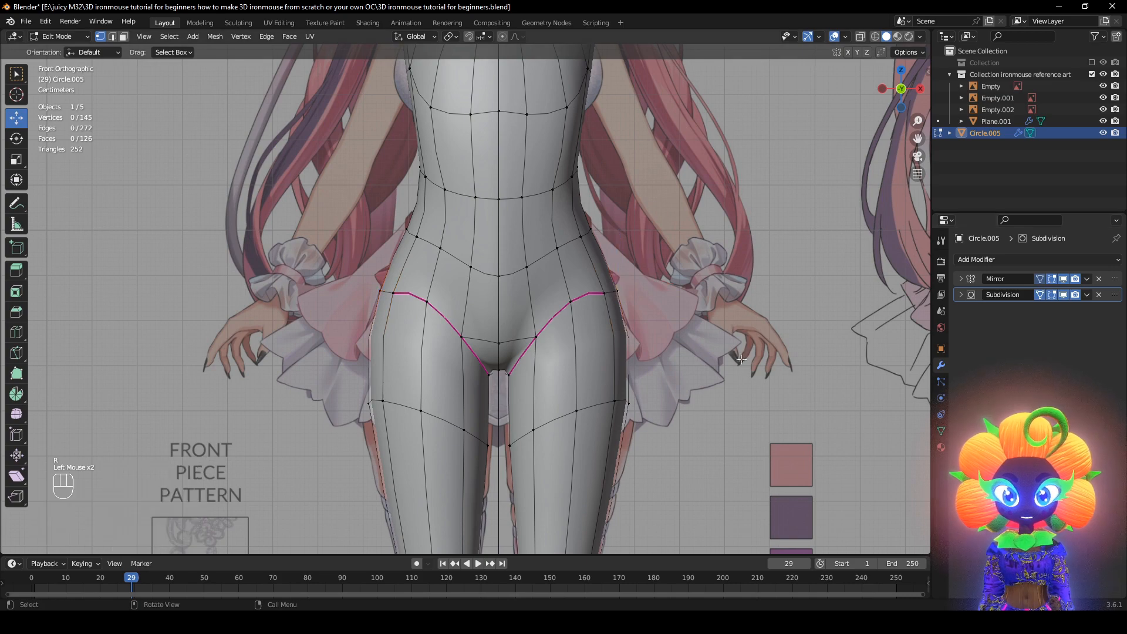
scroll(730, 362, down, 1)
middle_drag(730, 364, 684, 375)
click(834, 36)
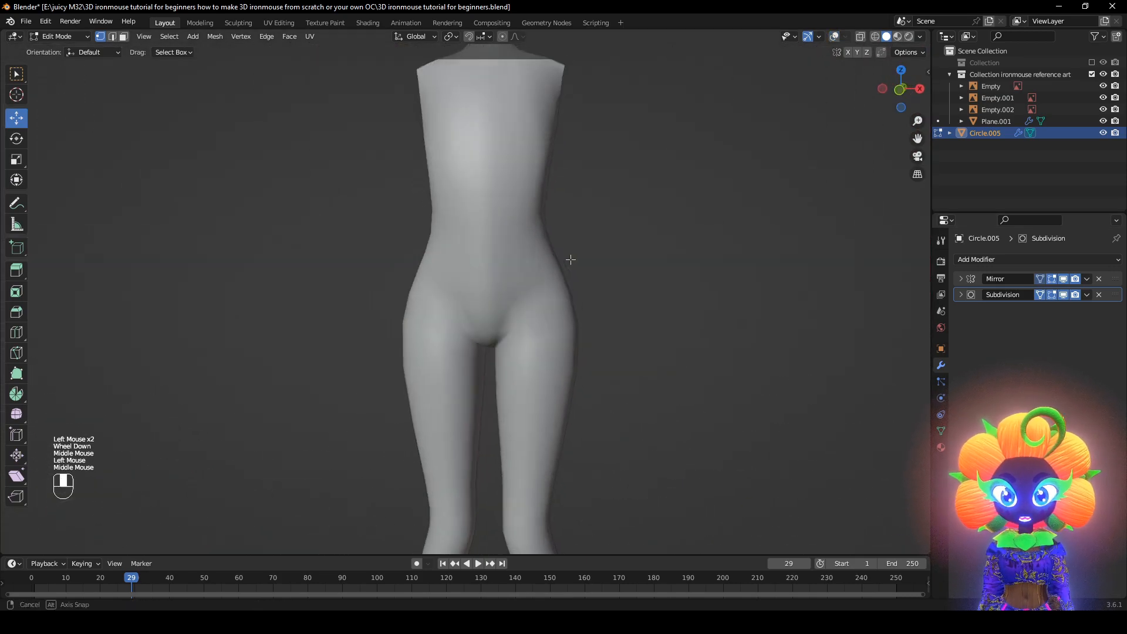
middle_drag(568, 259, 586, 282)
scroll(694, 294, up, 1)
shift+middle_drag(695, 294, 672, 259)
scroll(665, 344, up, 2)
click(834, 38)
Hide the subdivision and move the front edge between the lower belly loop and groin crease -0.014097 m along Y
click(1064, 295)
click(538, 307)
middle_drag(553, 257, 511, 196)
drag(508, 197, 510, 185)
mouse_move(510, 185)
middle_down()
mouse_move(496, 267)
mouse_move(378, 299)
middle_up()
Against the side reference, rotate the lower belly edge 7.86° and move it -0.00812 m in Y and -0.009925 m in Z
key(z)
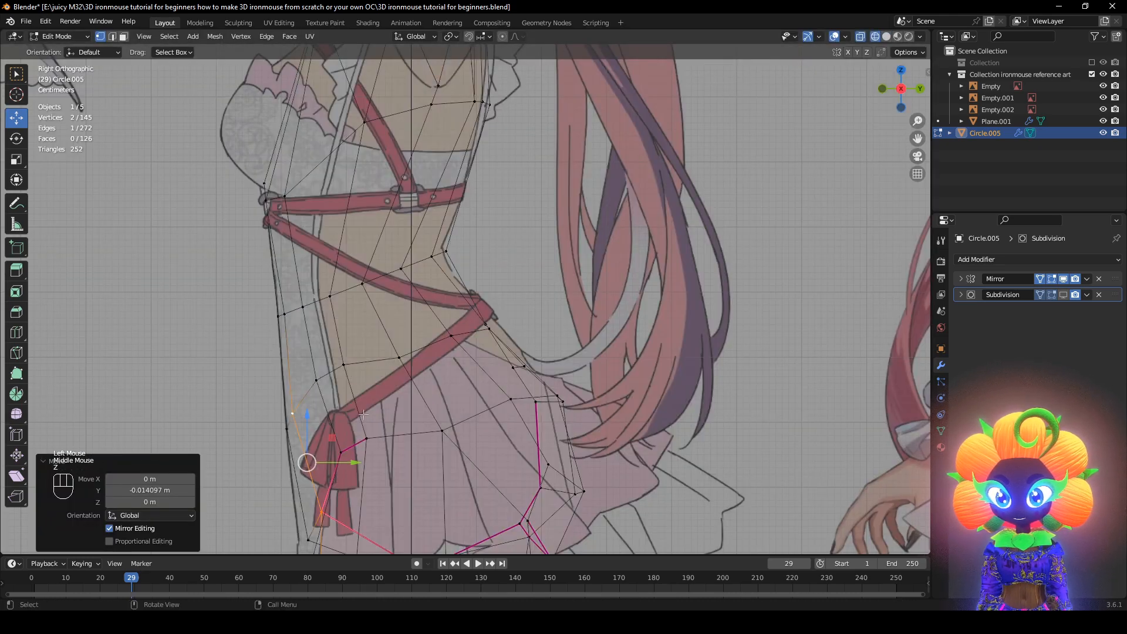
shift+middle_drag(363, 415, 463, 298)
key(r)
key(g)
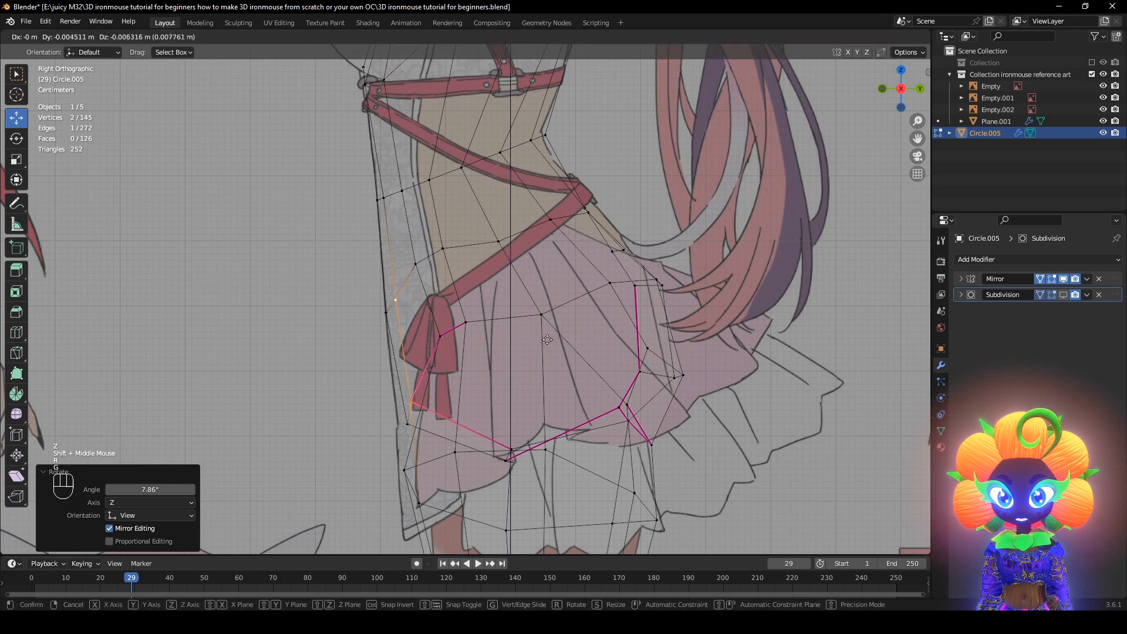
click(545, 337)
key(z)
middle_drag(713, 375, 900, 343)
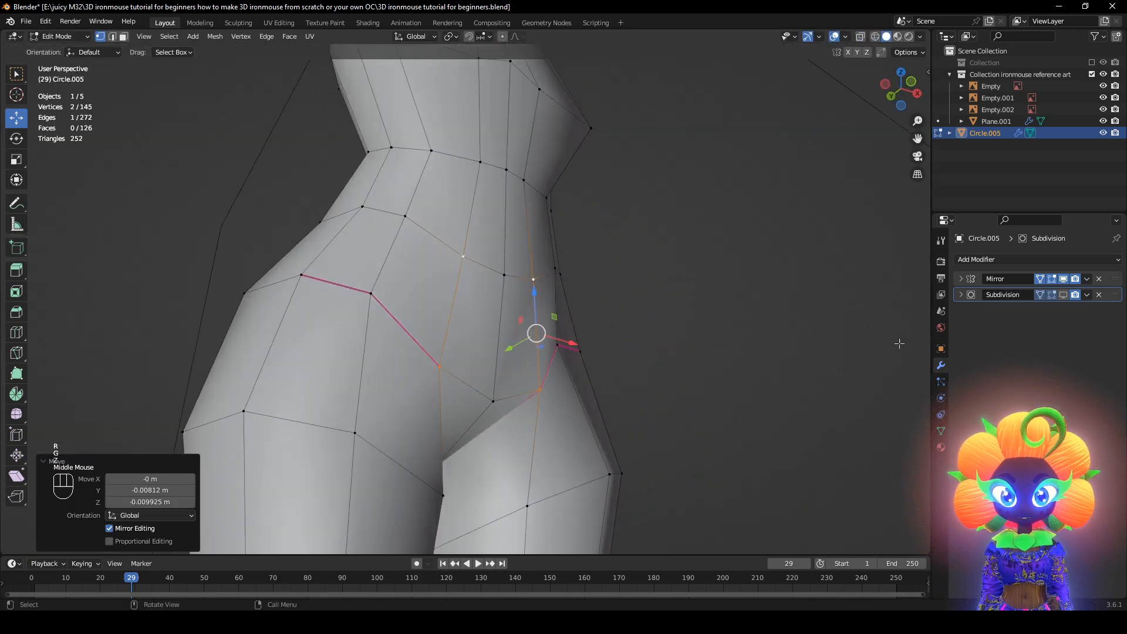
Show the subdivision and check the reshaped lower belly without overlays, restoring them at the end
click(1063, 296)
click(834, 37)
scroll(747, 196, down, 3)
middle_drag(747, 196, 697, 254)
scroll(697, 254, down, 1)
click(835, 37)
scroll(686, 229, up, 2)
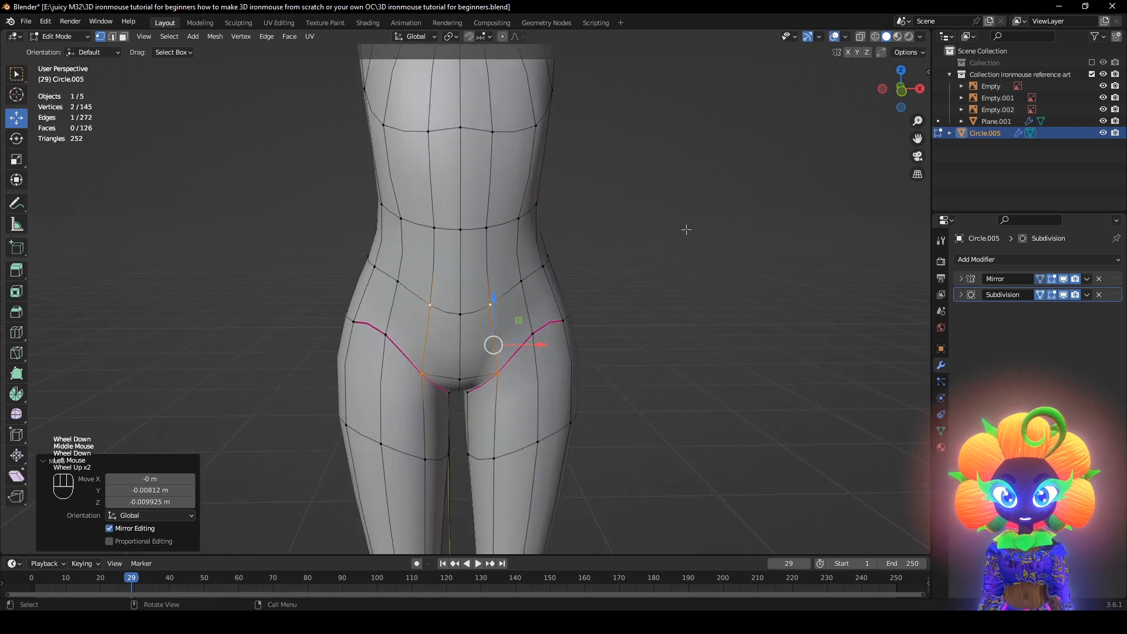
Select the whole body mesh and reset its normal vectors
key(a)
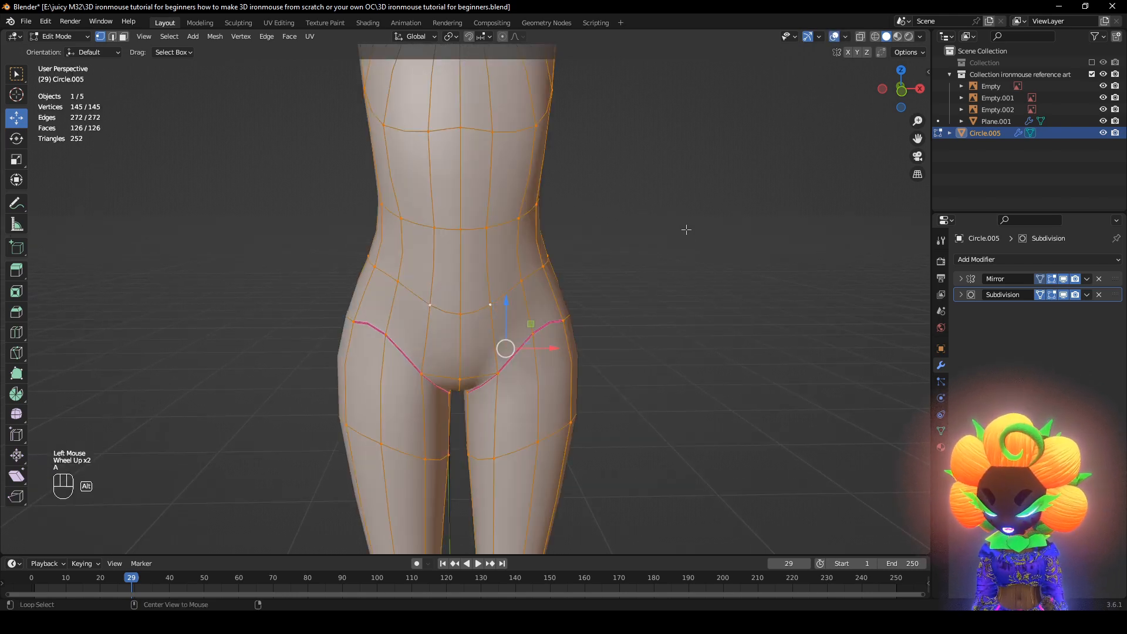
key(alt+n)
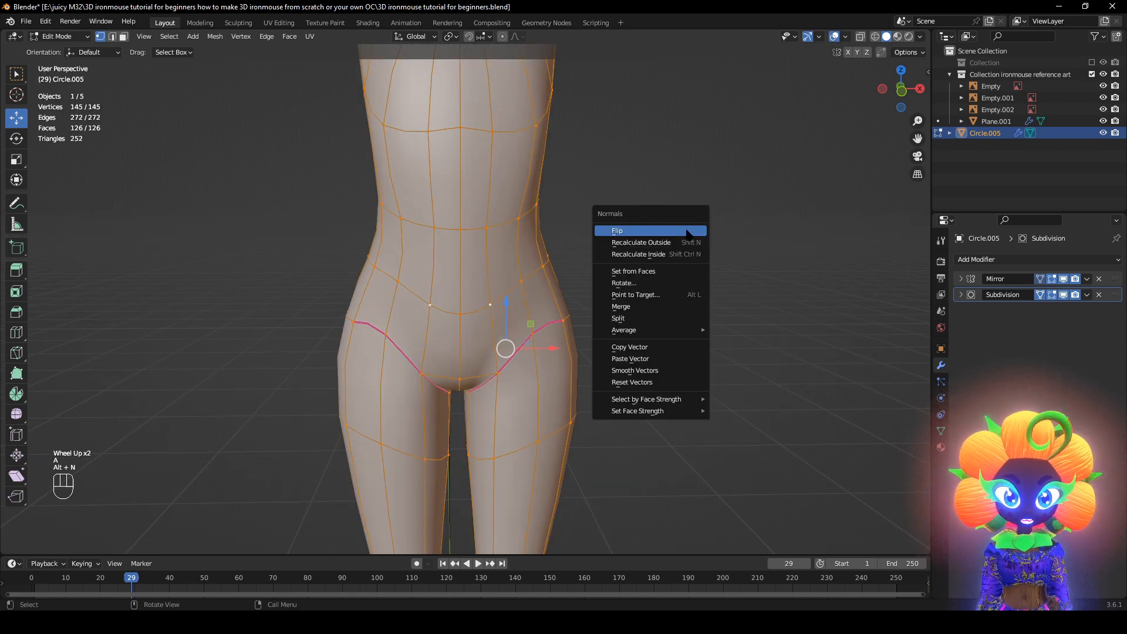
click(670, 382)
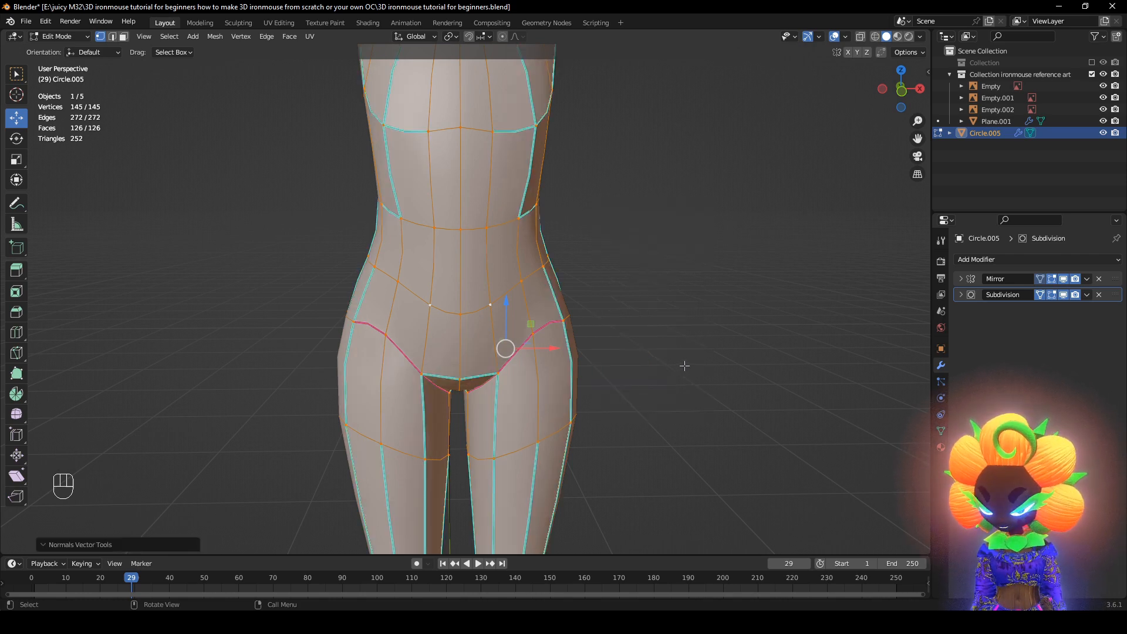
Clear the seams and sharp marks from all edges of the body mesh
key(ctrl+e)
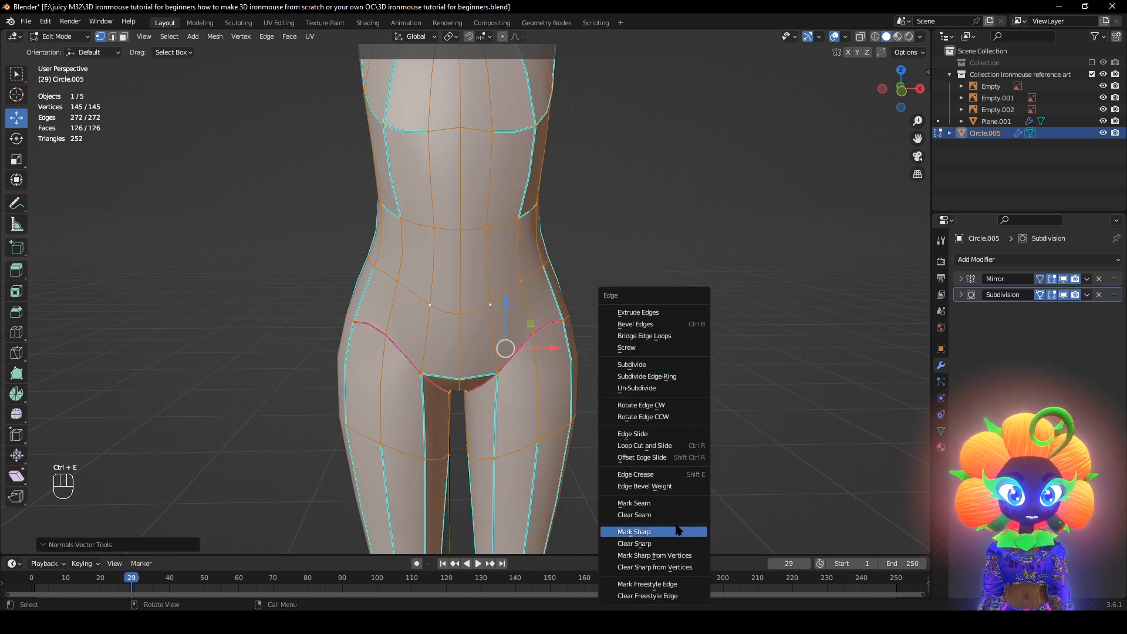
click(634, 515)
key(ctrl+e)
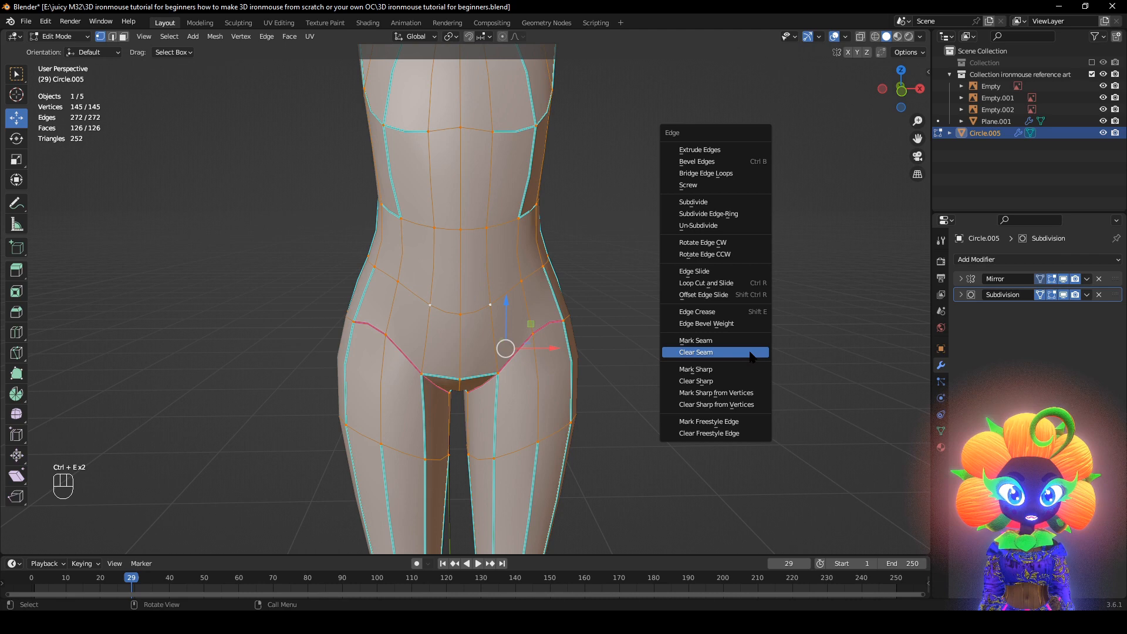
click(738, 382)
Select the crease loop around the top of the leg, from the groin to beneath the buttock, and mark its edges as sharp
scroll(570, 370, up, 2)
middle_drag(570, 370, 567, 347)
click(565, 341)
shift+middle_drag(542, 396, 551, 293)
click(525, 299)
shift+click(477, 346)
shift+click(574, 241)
scroll(442, 301, down, 1)
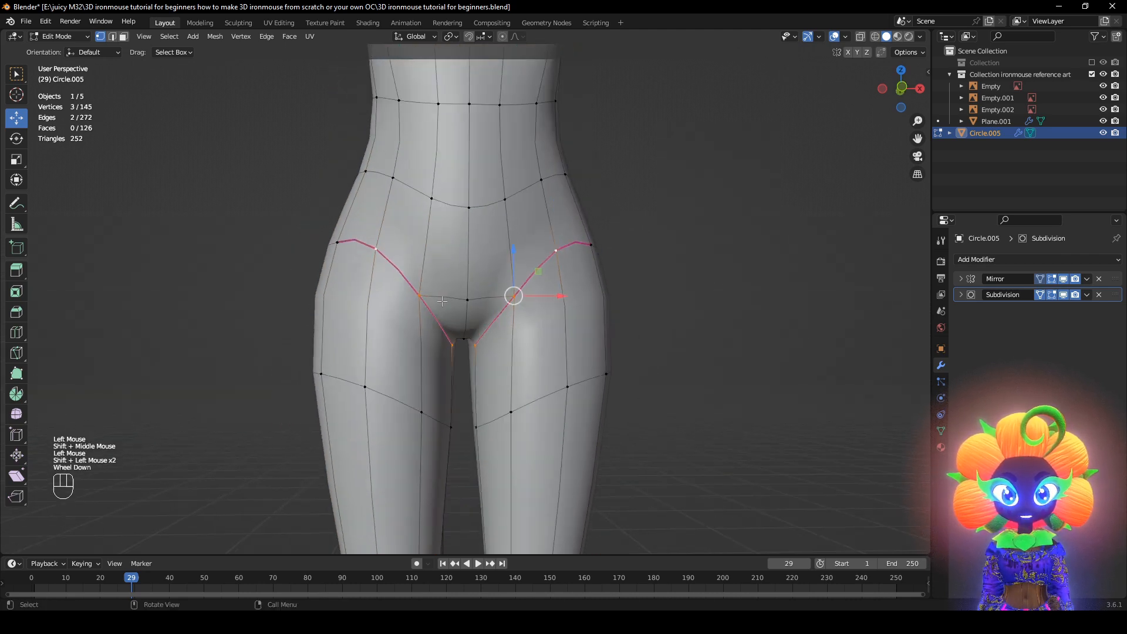
scroll(442, 301, down, 1)
middle_drag(442, 301, 413, 302)
scroll(440, 311, up, 2)
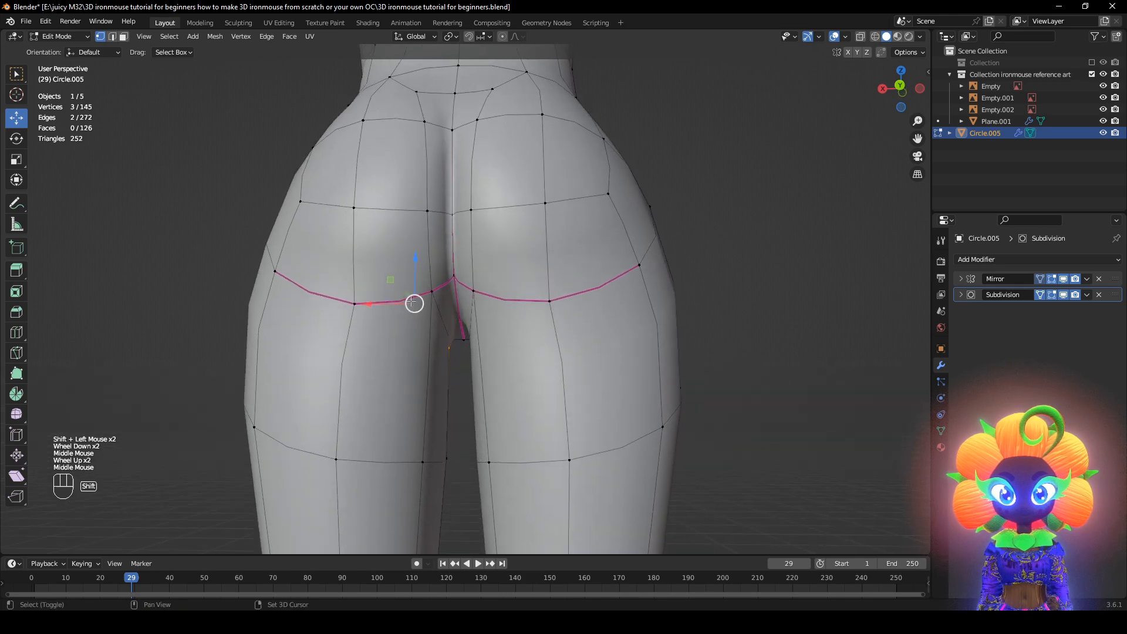
shift+click(276, 272)
shift+click(356, 304)
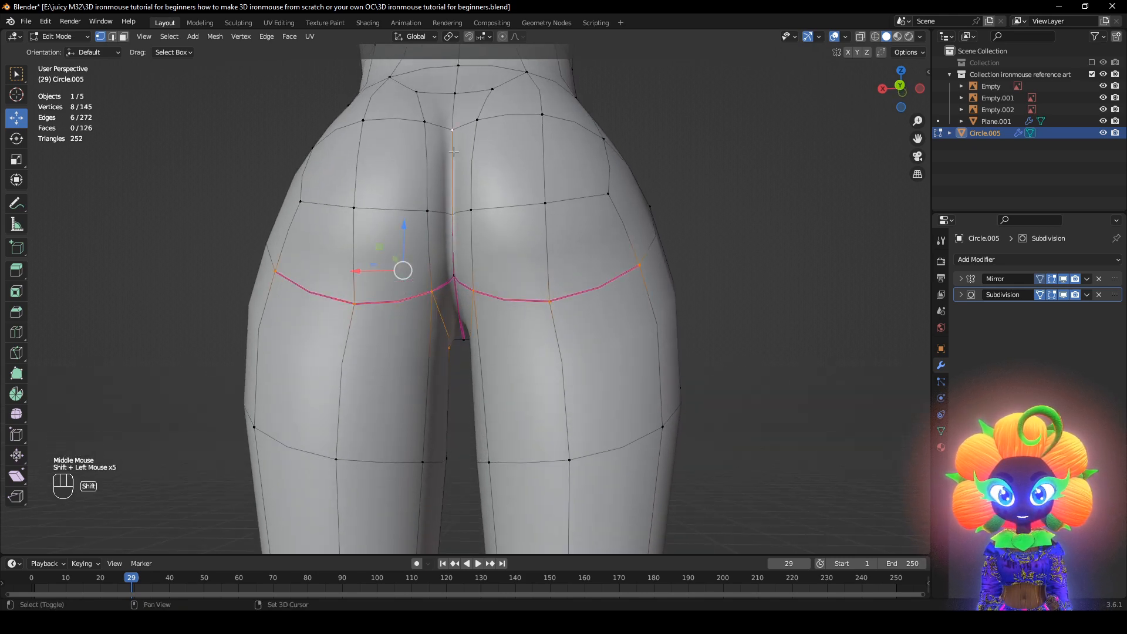
key(z)
middle_drag(484, 313, 744, 362)
key(z)
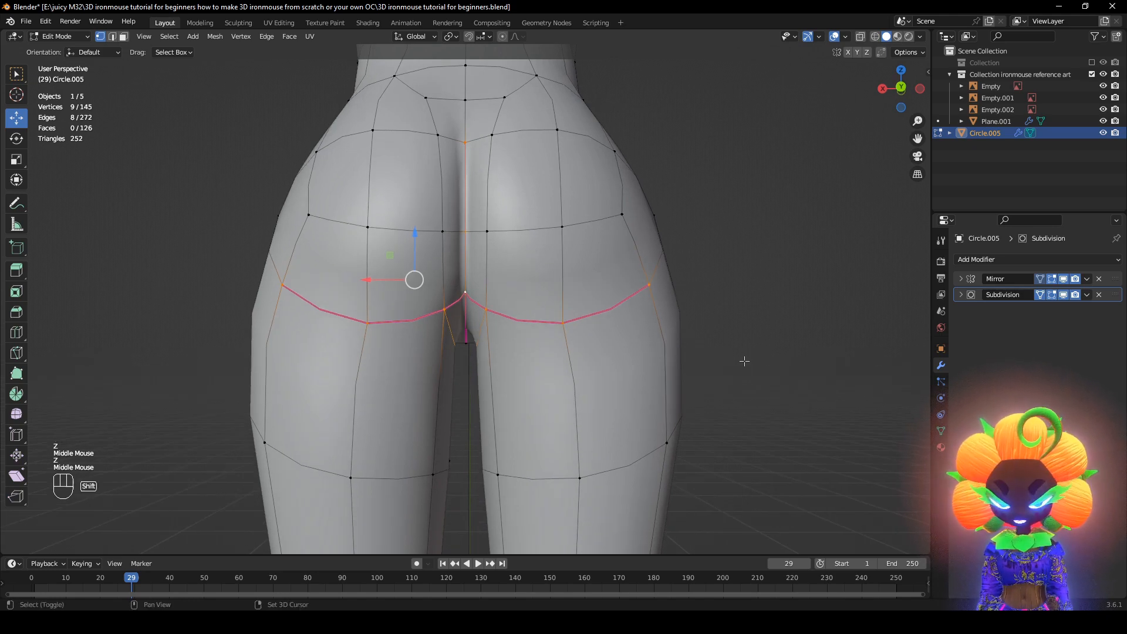
key(ctrl+e)
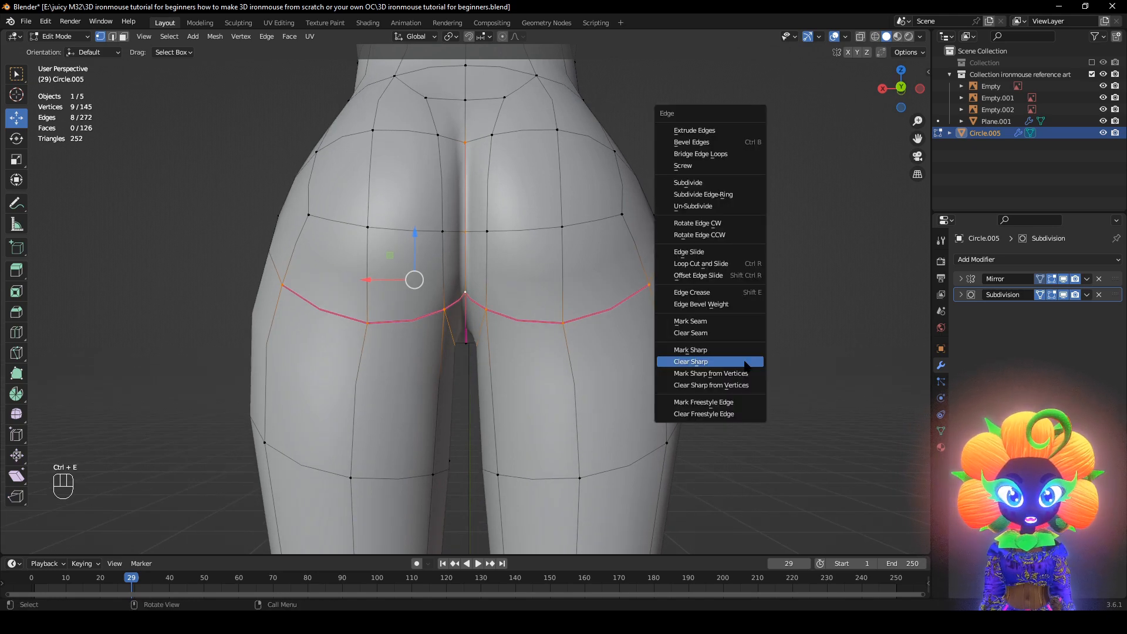
click(746, 350)
Inspect the shading of the buttocks and the crease below them without overlays, restoring the overlays at the end
scroll(587, 341, down, 1)
middle_drag(587, 340, 565, 331)
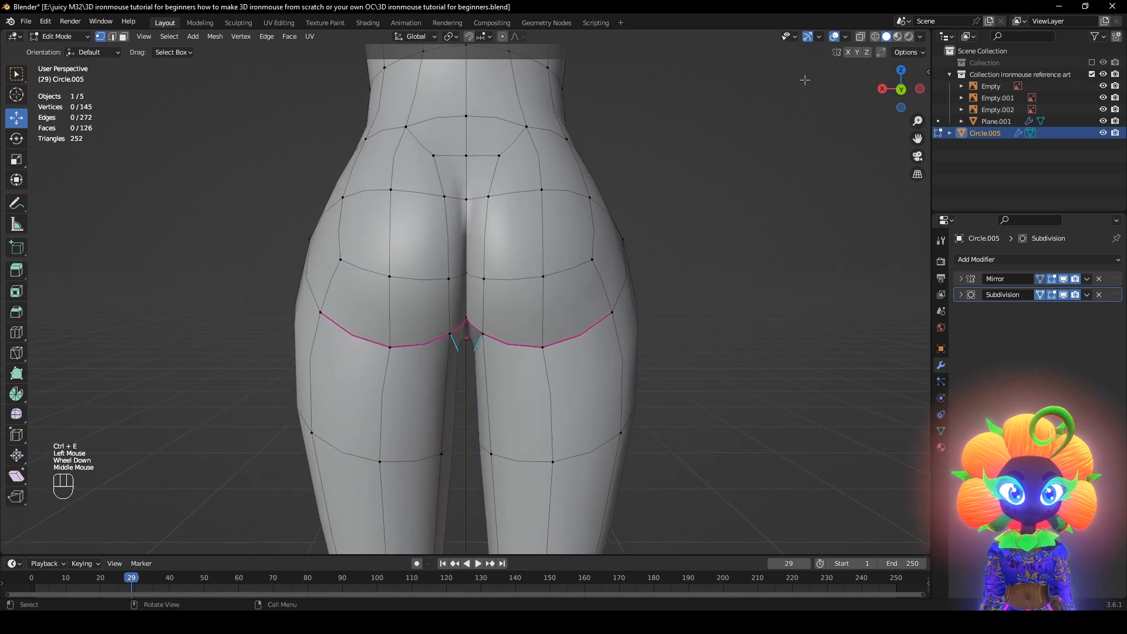
click(834, 36)
scroll(644, 212, down, 1)
middle_drag(644, 211, 863, 264)
scroll(477, 358, down, 1)
middle_drag(477, 358, 498, 374)
shift+middle_drag(498, 374, 792, 145)
scroll(511, 376, up, 1)
scroll(682, 327, down, 2)
scroll(682, 327, up, 1)
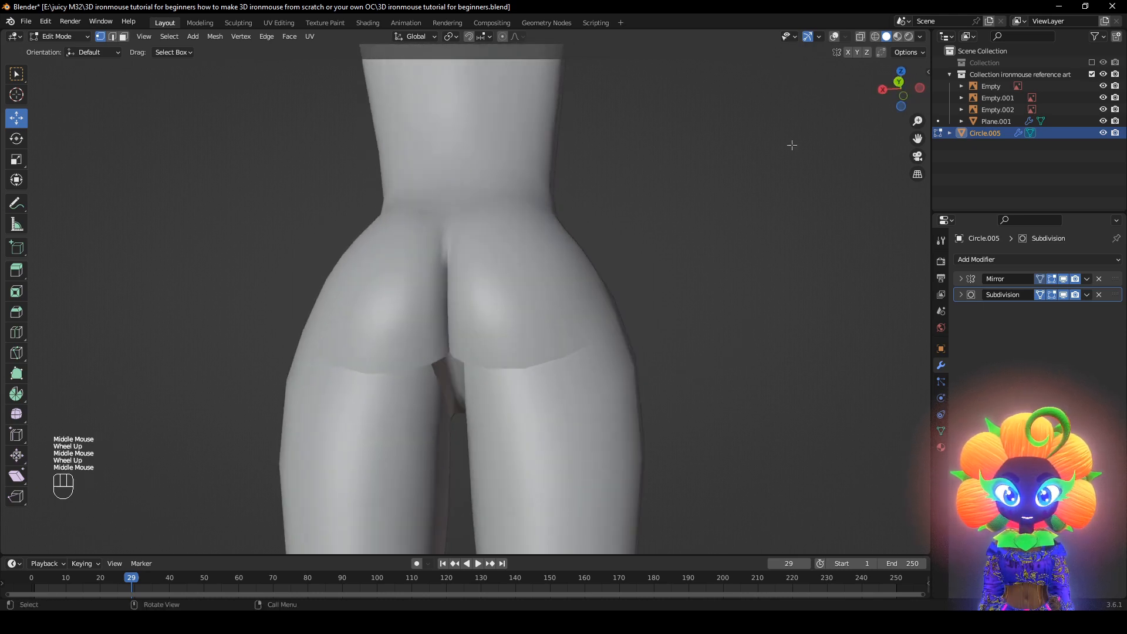
click(834, 36)
Mark the short crease edge between the gluteal cleft and the inner buttock as sharp and check the shading without overlays
click(449, 354)
shift+click(433, 363)
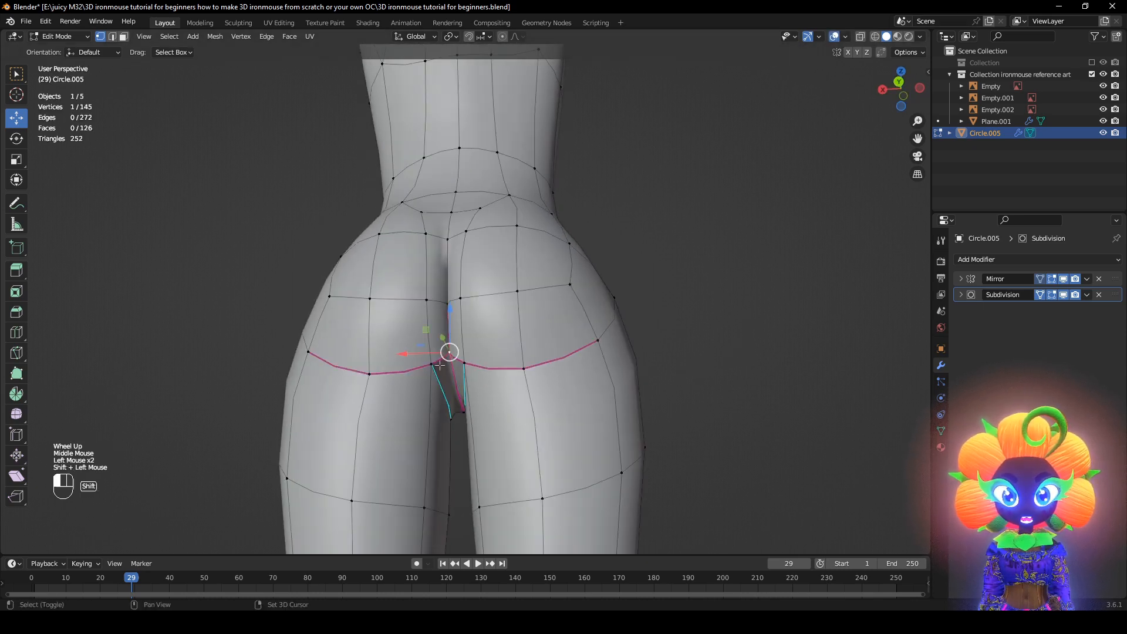
key(ctrl+e)
click(637, 393)
key(ctrl+e)
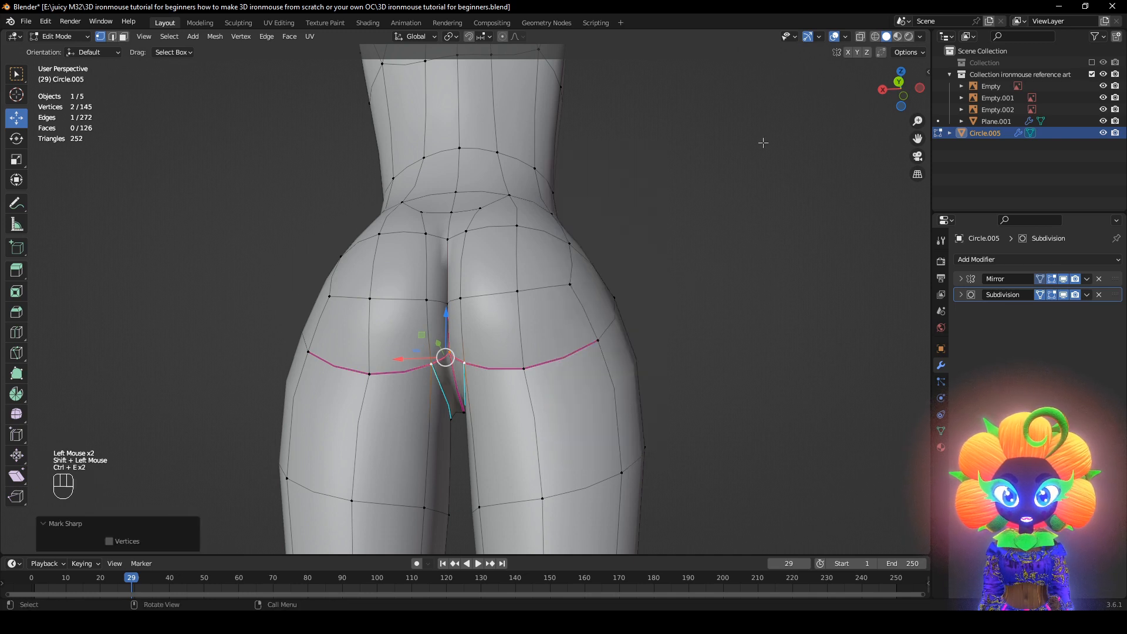
click(836, 37)
scroll(707, 222, down, 3)
middle_drag(636, 292, 590, 263)
scroll(589, 263, up, 2)
click(834, 37)
Clear the sharp mark from the inner-thigh edge beside the crotch and check the shading without overlays
middle_drag(499, 447, 491, 379)
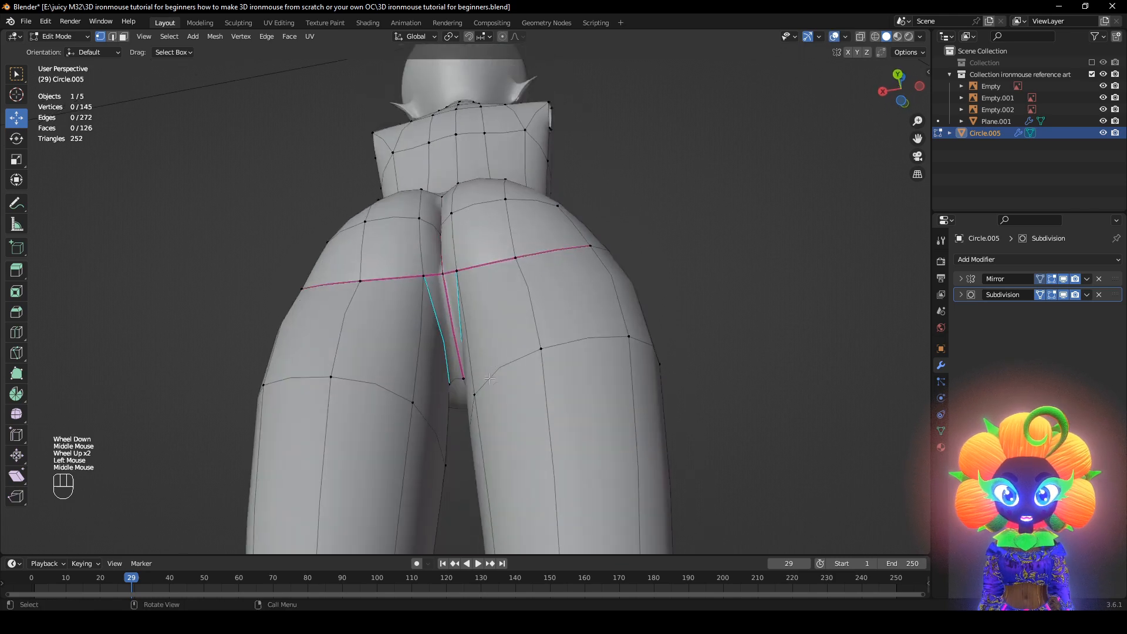
key(shift+e)
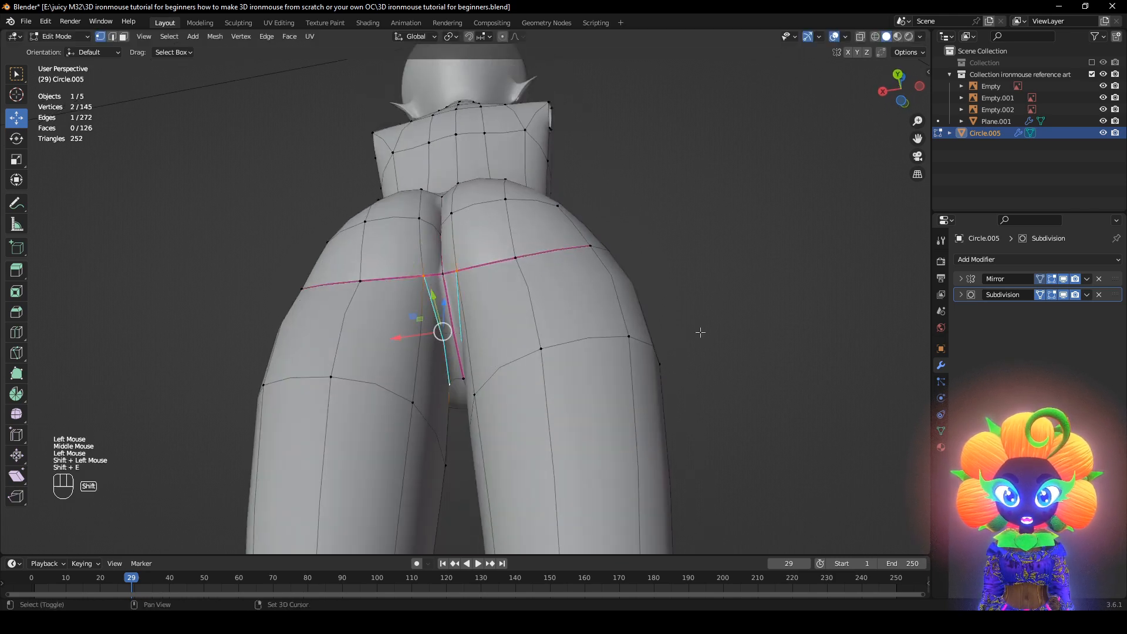
key(ctrl+e)
click(652, 330)
click(599, 351)
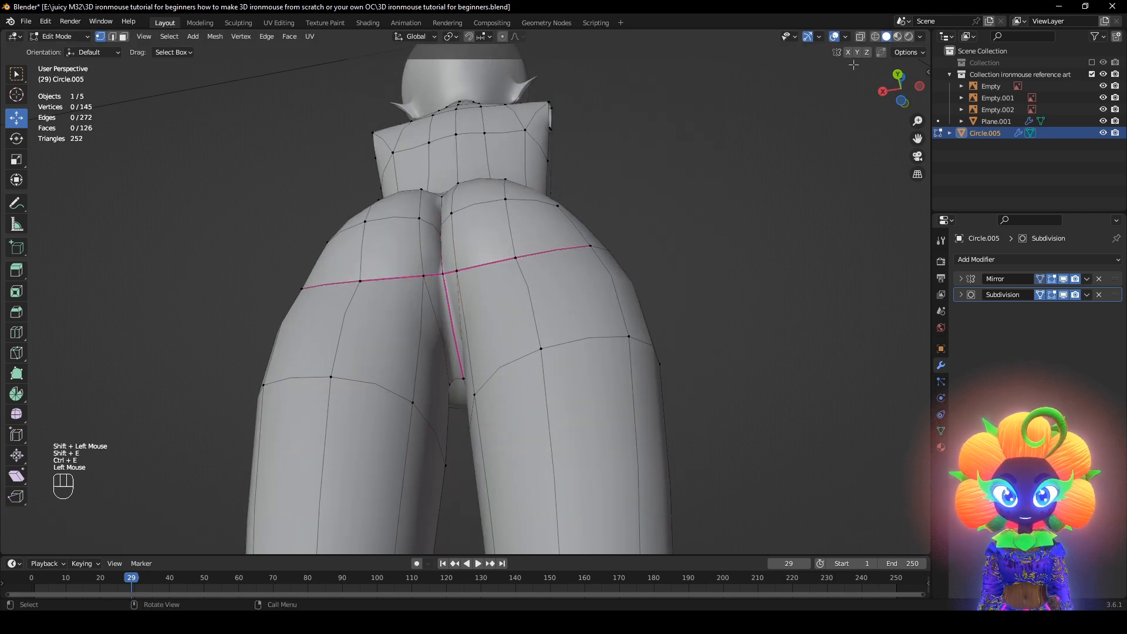
click(835, 37)
scroll(569, 328, down, 1)
mouse_move(569, 329)
middle_down()
mouse_move(569, 389)
mouse_move(660, 405)
mouse_move(712, 372)
mouse_move(671, 398)
mouse_move(675, 421)
mouse_move(597, 323)
mouse_move(634, 352)
mouse_move(582, 347)
middle_up()
scroll(568, 390, down, 1)
click(835, 37)
Hide the subdivision and move the middle buttock edge row backward and down against the side reference
click(1064, 294)
key(alt+z)
alt+click(569, 341)
key(z)
middle_drag(655, 352, 587, 349)
key(z)
scroll(453, 351, up, 1)
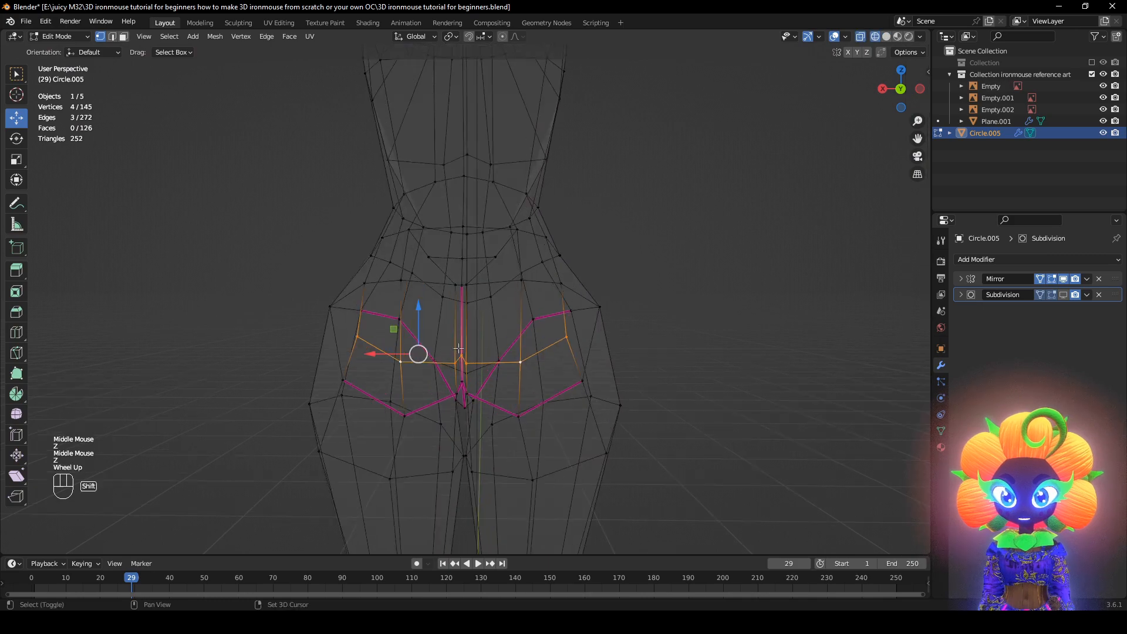
shift+click(463, 353)
middle_drag(499, 353, 640, 362)
key(z)
key(g)
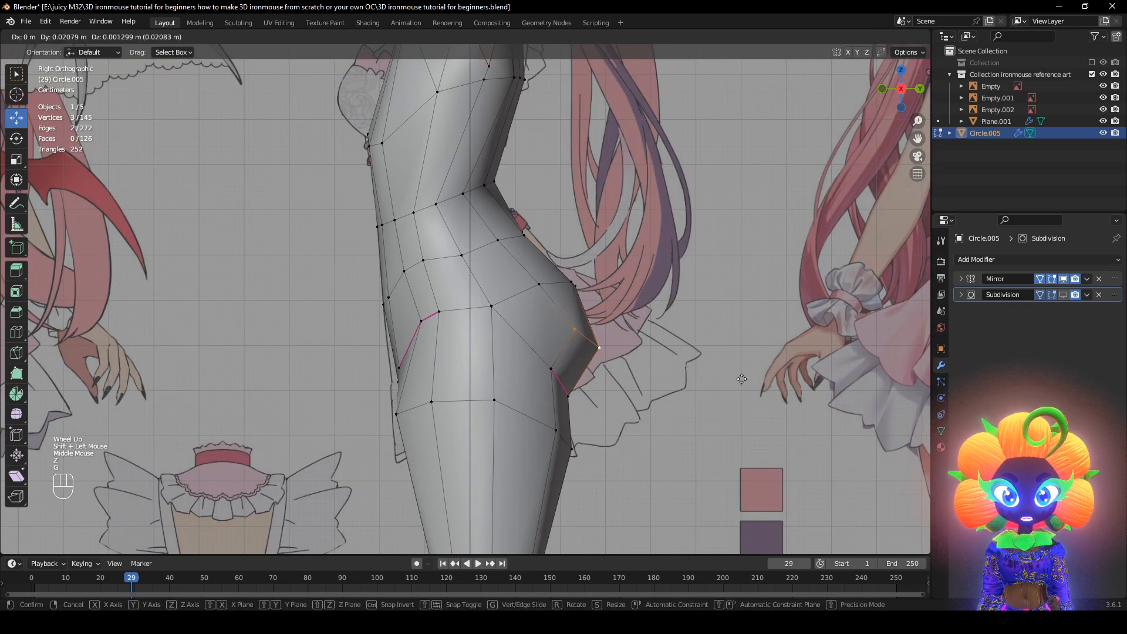
click(743, 388)
Select the upper buttock edge row and move it 0.025984 m in Y and 0.01689 m in Z
middle_drag(742, 387, 631, 326)
click(463, 323)
key(g)
key(g)
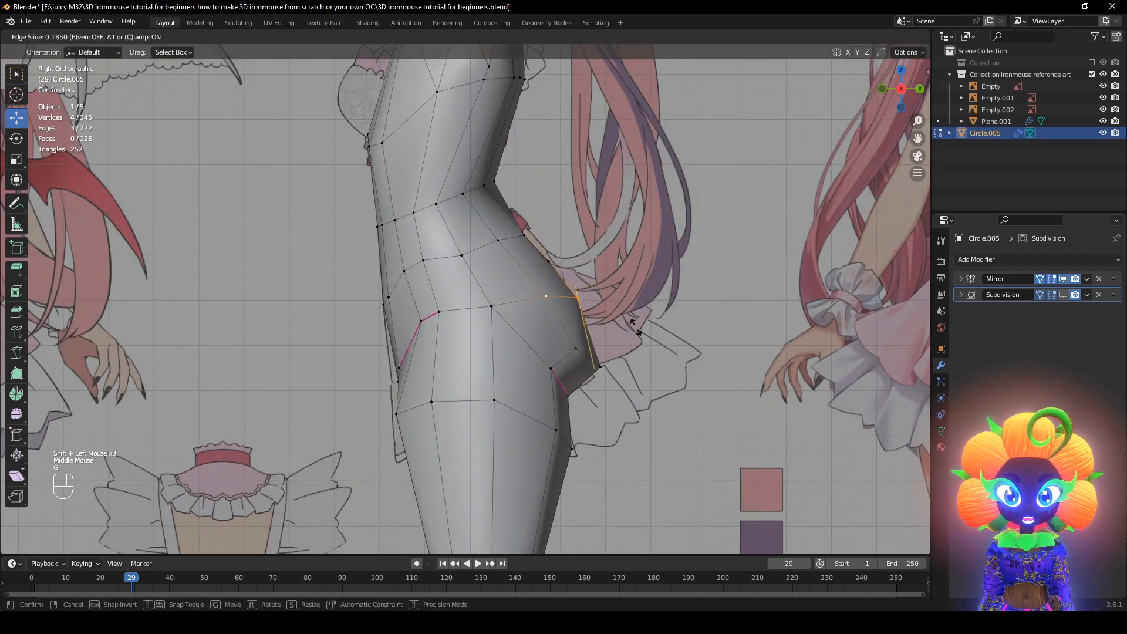
key(g)
click(649, 320)
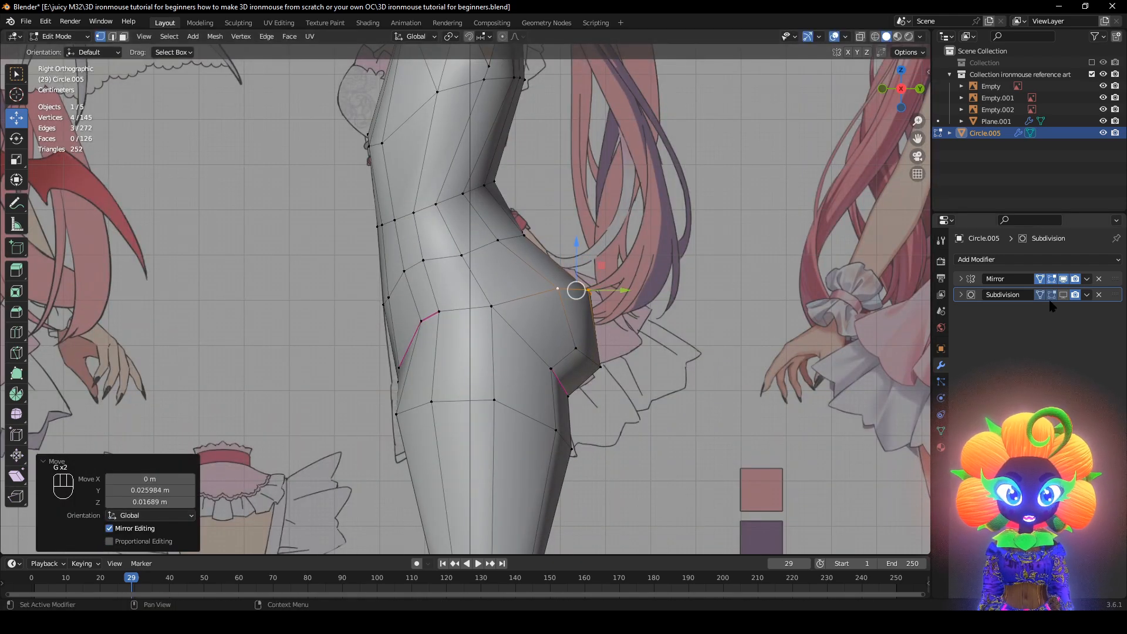
Show the subdivision and move the lower-back vertices above the buttocks to fit the side reference outline
key(alt+z)
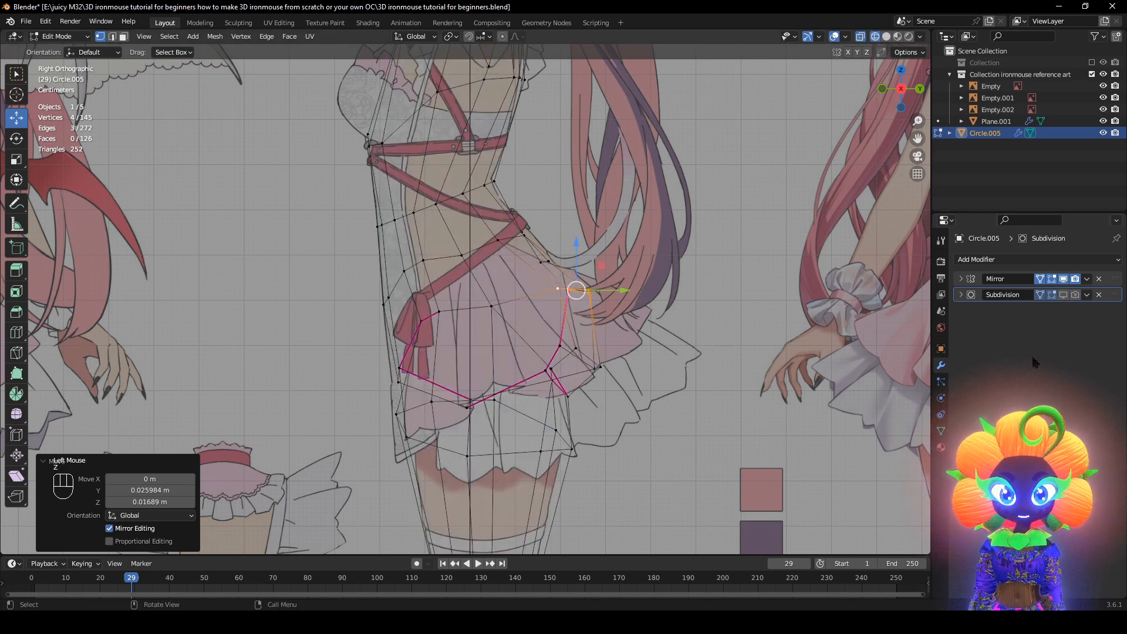
click(1063, 294)
shift+middle_drag(563, 280, 557, 334)
key(z)
key(z)
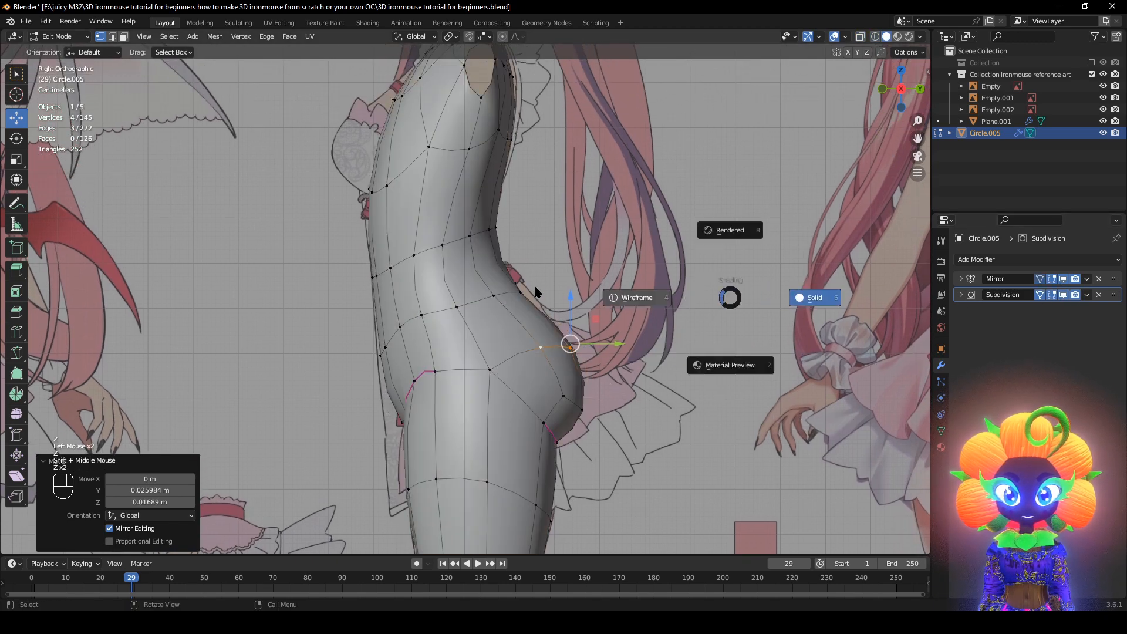
drag(570, 296, 562, 271)
key(ctrl+z)
double_click(588, 271)
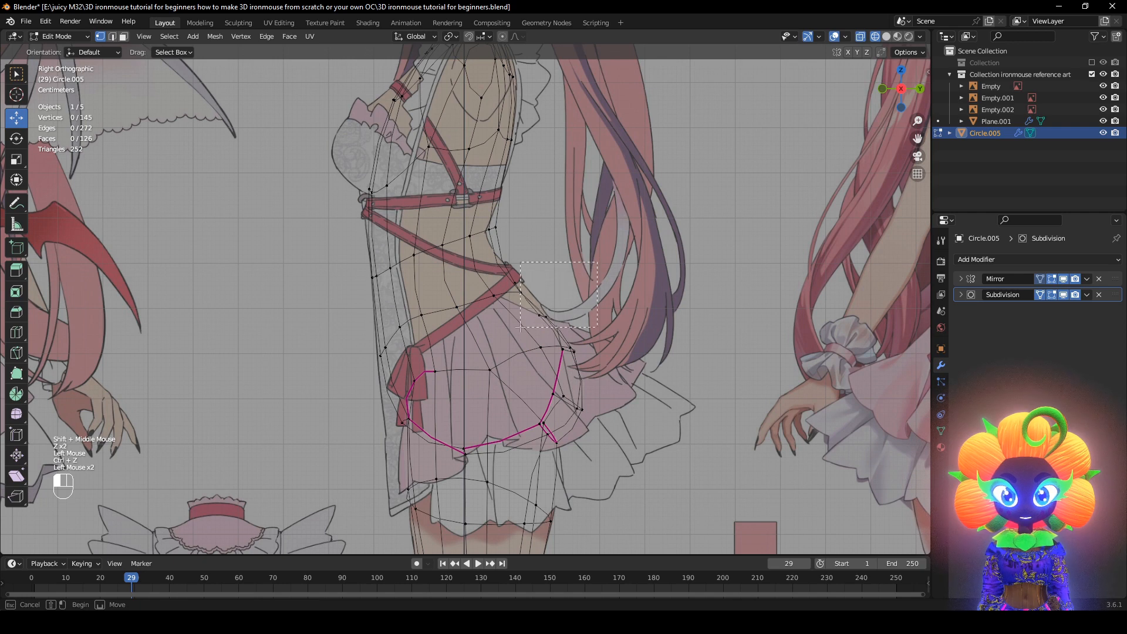
drag(520, 327, 521, 327)
key(g)
click(545, 330)
Scale the waist loop to 0.936 in Y, shift it forward against the side reference, and scale it again to 0.918 in Y
alt+click(426, 251)
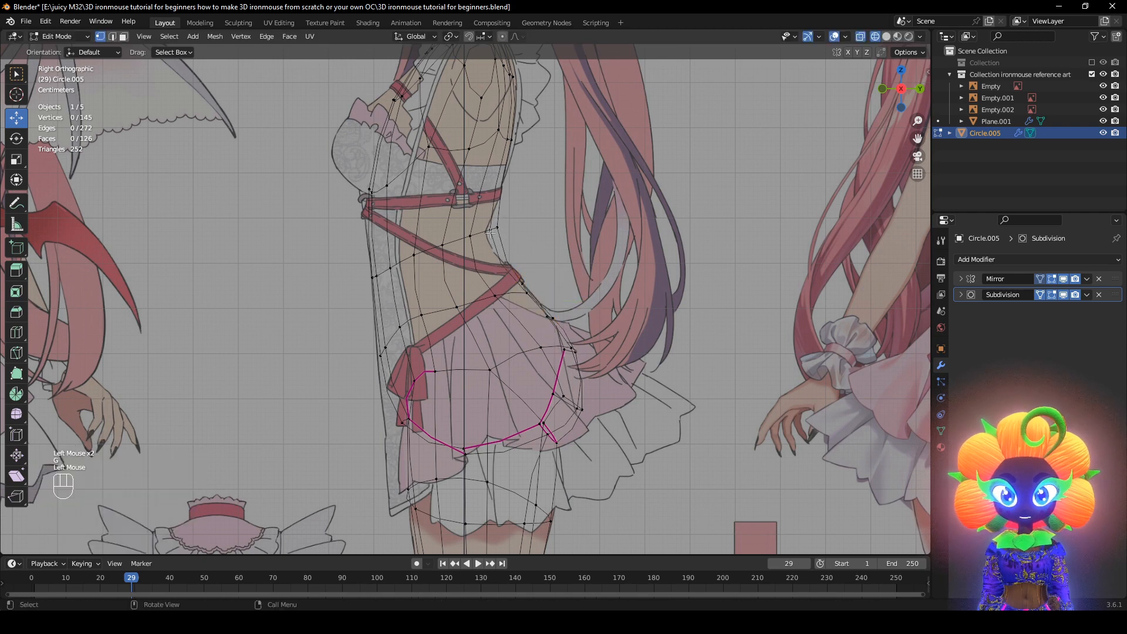
key(s)
key(y)
click(626, 250)
key(g)
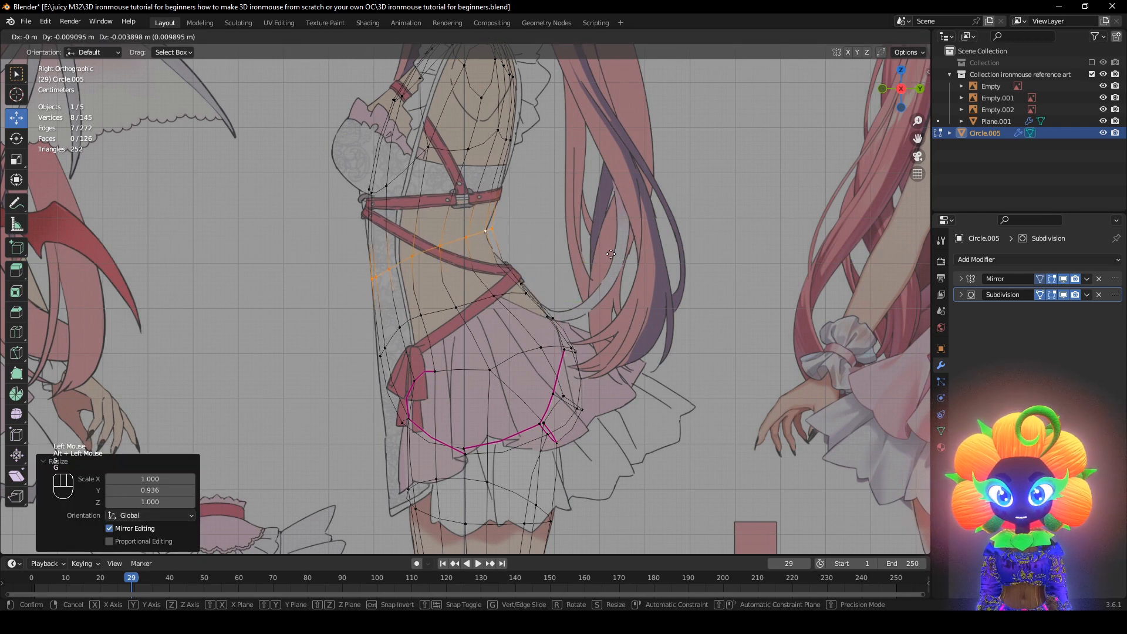
click(615, 256)
key(s)
key(y)
click(622, 256)
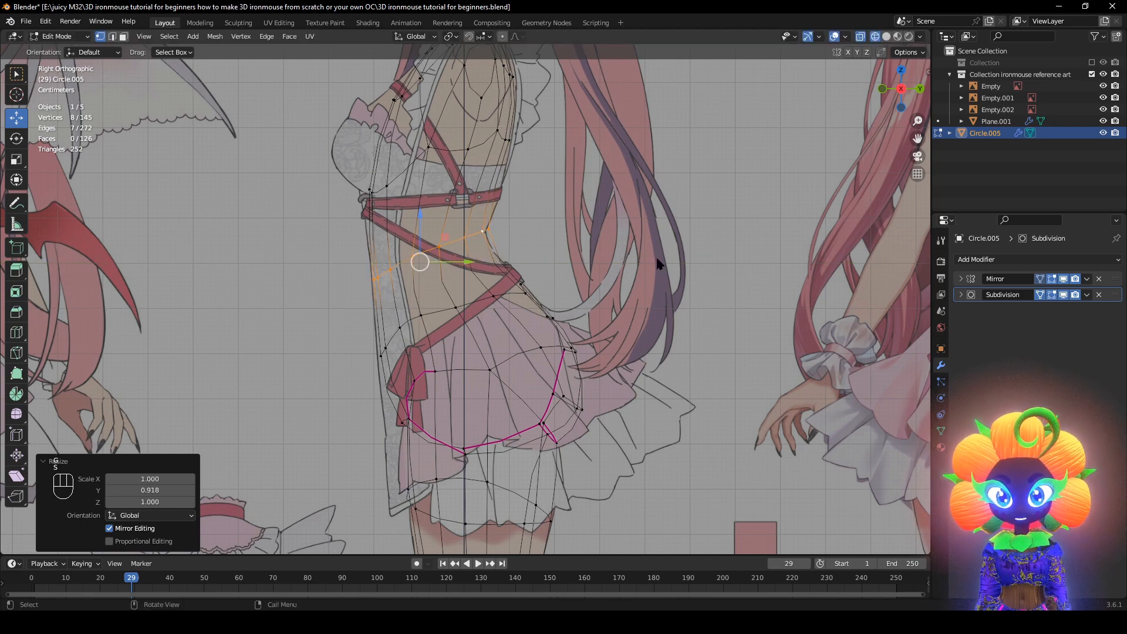
Rotate the waist loop and move it -0.005197 m in Y and -0.001299 m in Z
key(z)
key(r)
click(714, 289)
key(g)
click(706, 293)
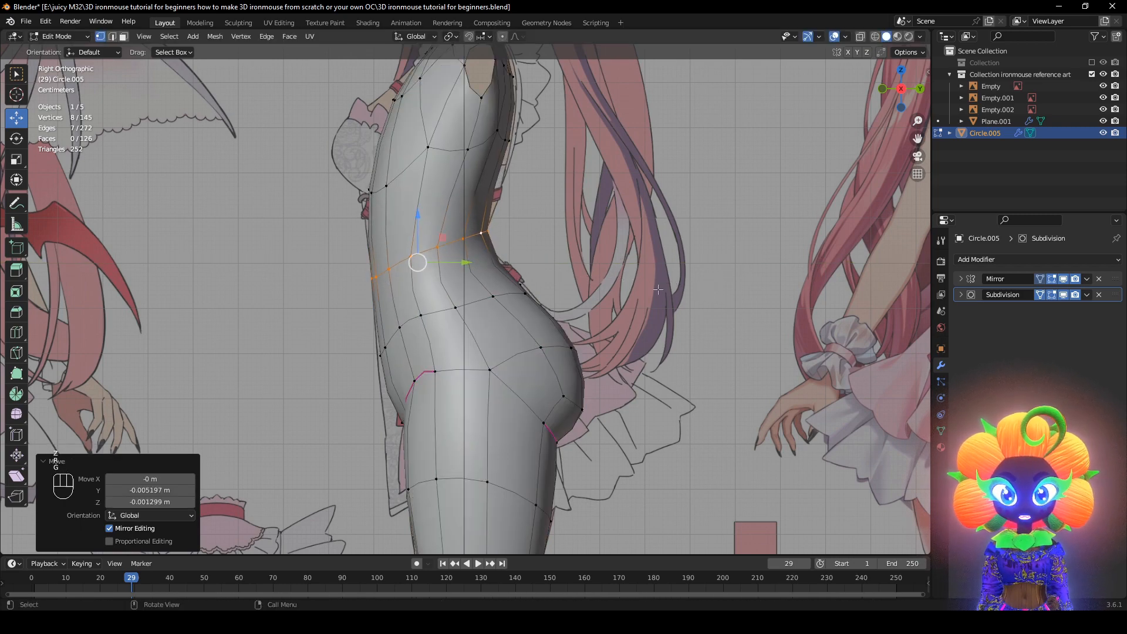
key(z)
alt+click(519, 306)
key(z)
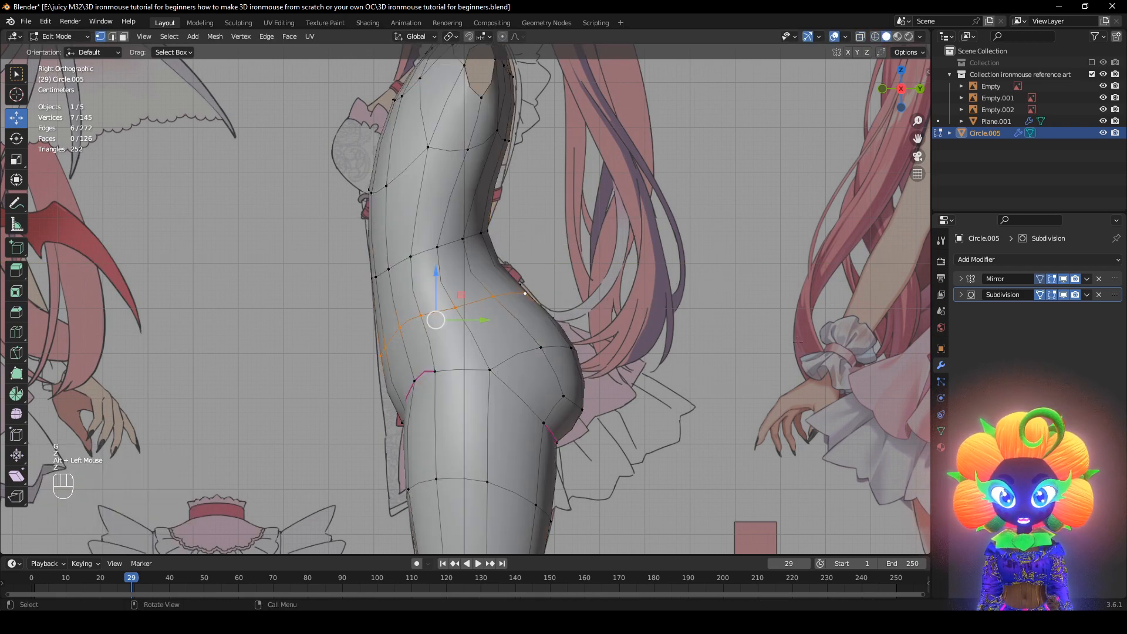
shift+middle_drag(434, 320, 483, 336)
scroll(483, 336, up, 3)
middle_drag(407, 202, 329, 212)
Try to shift the central edge at the front of the groin with overlays hidden, undoing the move and restoring the overlays
click(509, 329)
shift+click(474, 327)
middle_drag(474, 328, 505, 305)
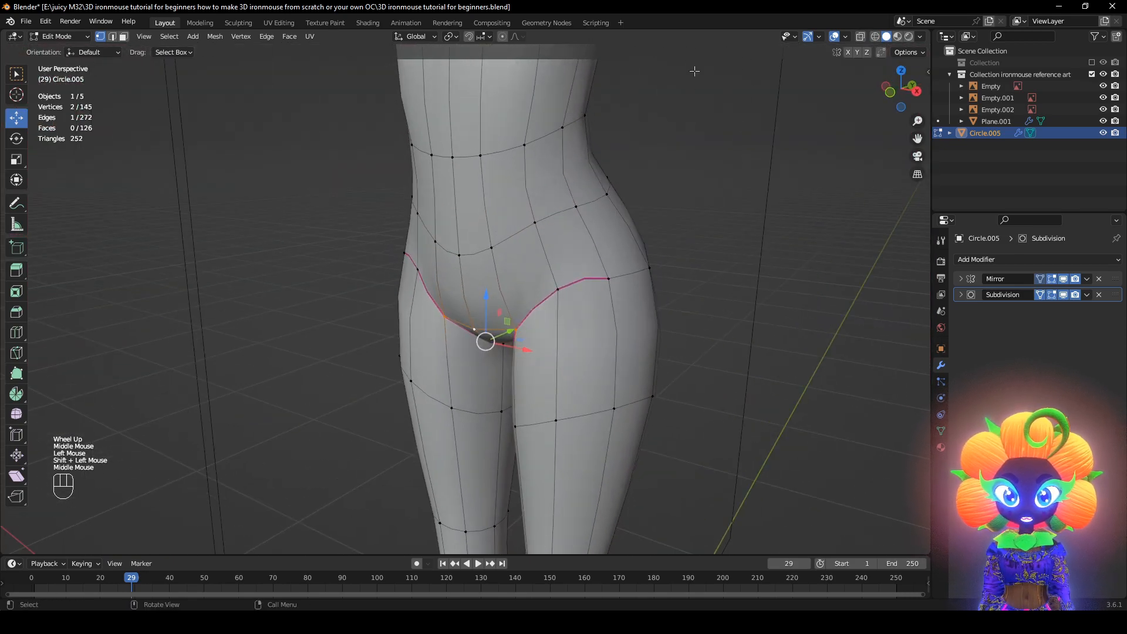
click(835, 37)
middle_drag(537, 381, 519, 320)
drag(517, 340, 507, 335)
key(ctrl+z)
middle_drag(534, 297, 513, 312)
key(ctrl+z)
click(835, 37)
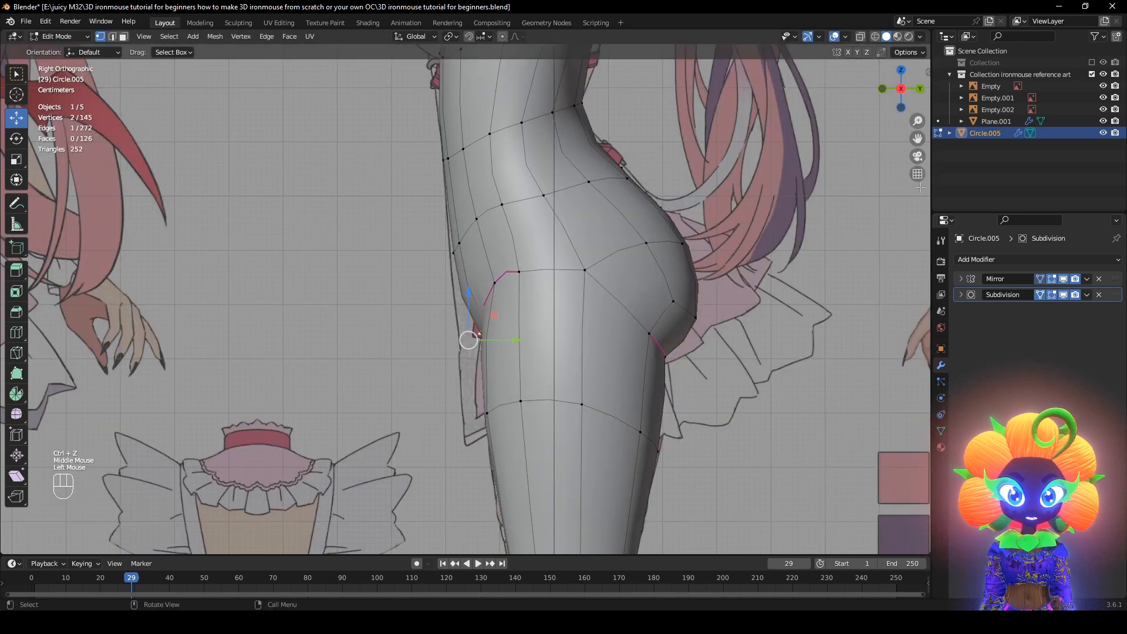
Hide the subdivision and reposition individual vertices of the upper-thigh loop
click(1063, 295)
middle_drag(588, 353, 541, 391)
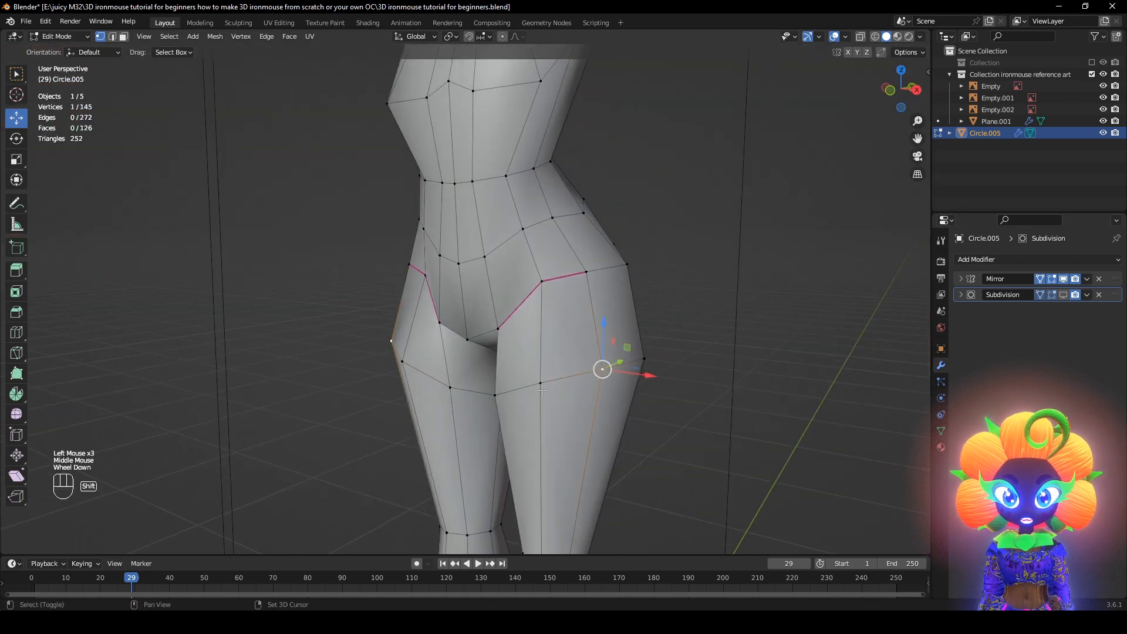
shift+click(497, 395)
middle_drag(634, 361, 499, 359)
key(g)
click(577, 320)
click(599, 335)
click(642, 363)
key(g)
click(642, 355)
shift+middle_drag(499, 358, 501, 301)
Edge-slide the whole upper-thigh loop toward the buttock crease and check the subdivided shape from behind without overlays
click(1063, 296)
scroll(654, 385, down, 1)
mouse_move(643, 388)
middle_down()
mouse_move(573, 403)
mouse_move(632, 392)
middle_up()
click(505, 377)
alt+click(503, 377)
middle_drag(503, 377, 774, 204)
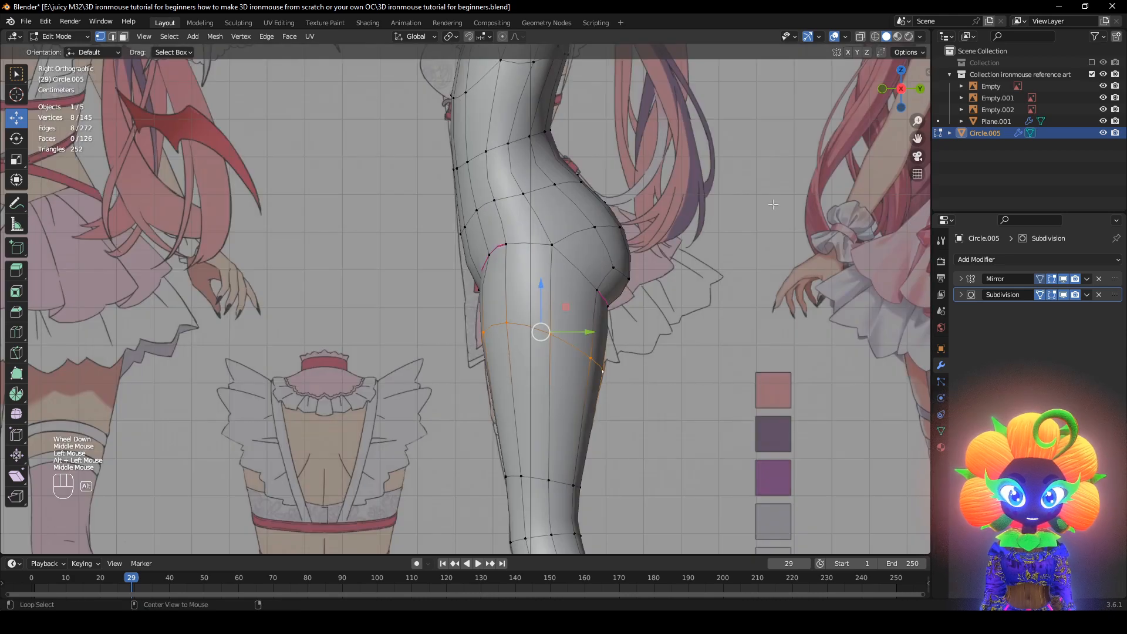
click(1063, 295)
middle_drag(760, 303, 691, 306)
click(835, 36)
click(1064, 295)
middle_drag(764, 381, 787, 385)
key(g)
key(g)
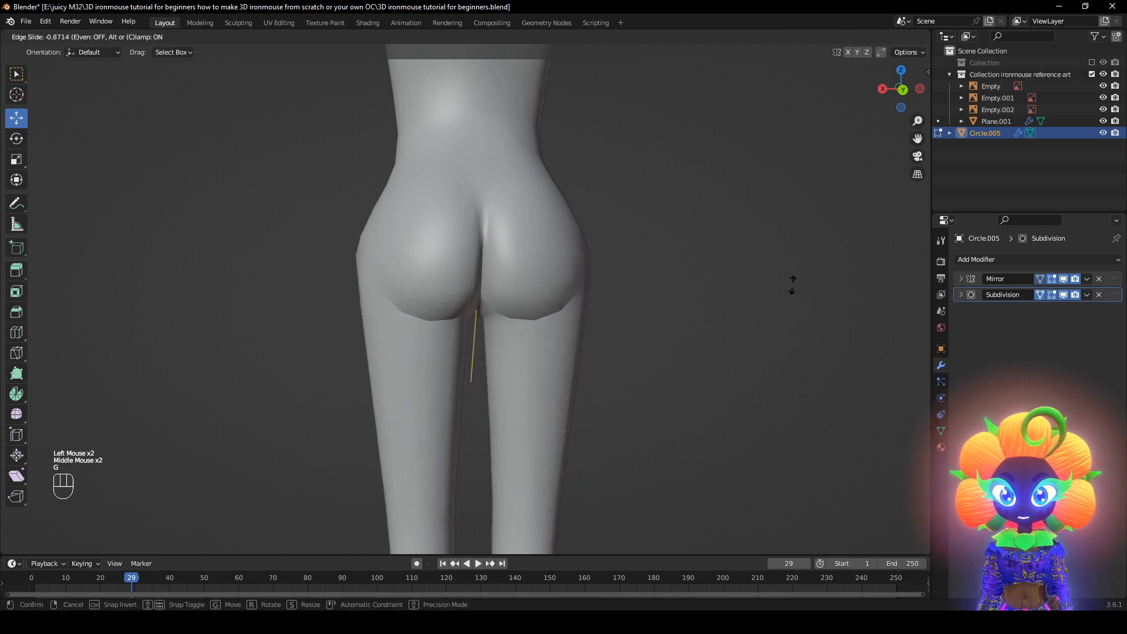
middle_drag(792, 297, 876, 390)
middle_drag(722, 327, 705, 329)
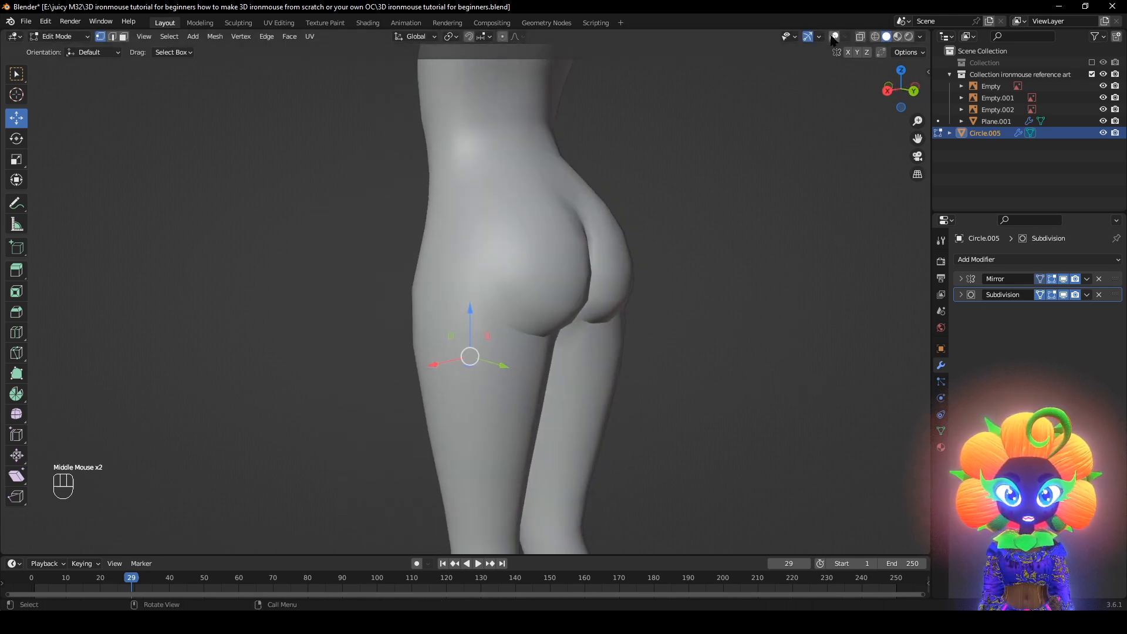
middle_drag(778, 264, 740, 277)
middle_drag(747, 212, 728, 206)
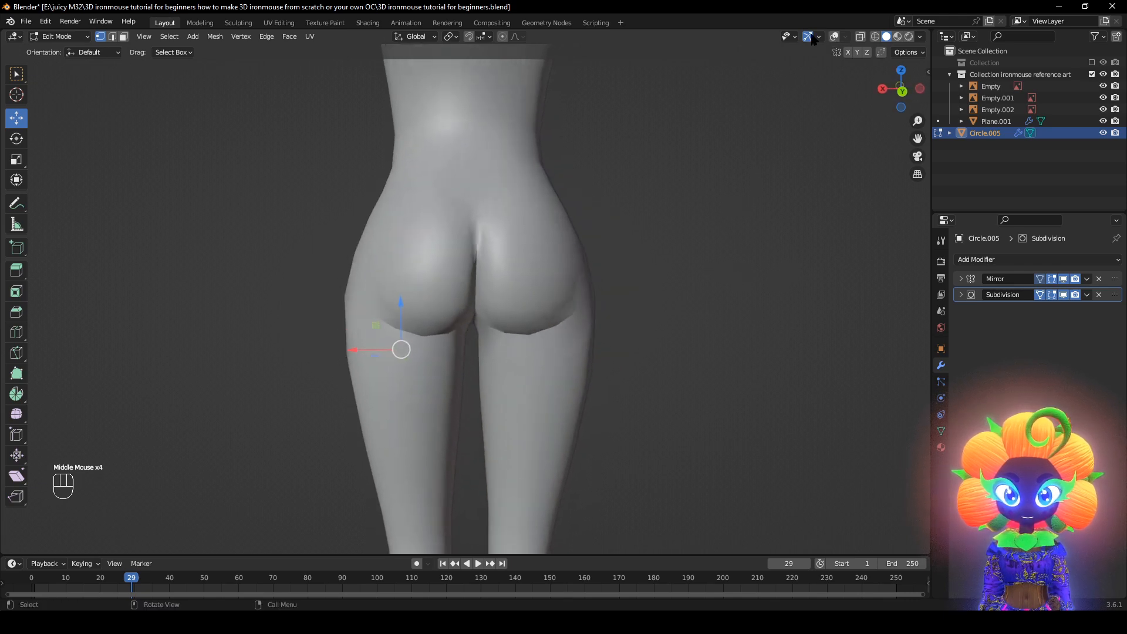
click(834, 37)
Try to remove the crease from the outer edge beneath the buttock with an edge-crease factor of -1.000
click(1063, 294)
shift+middle_drag(434, 358, 485, 352)
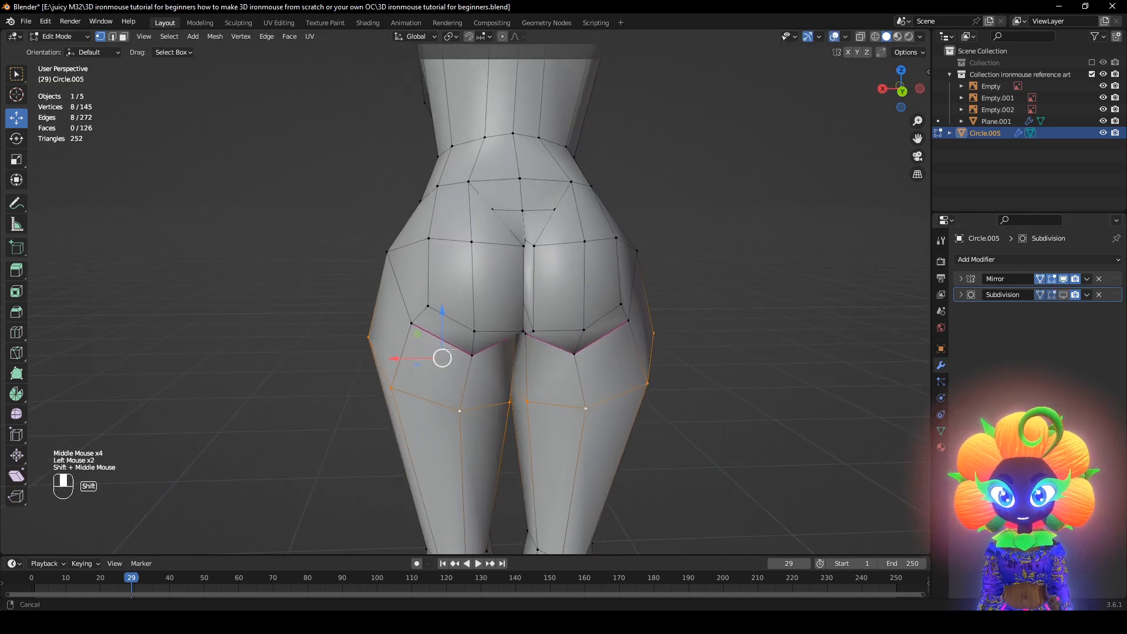
click(420, 330)
shift+click(479, 367)
click(834, 37)
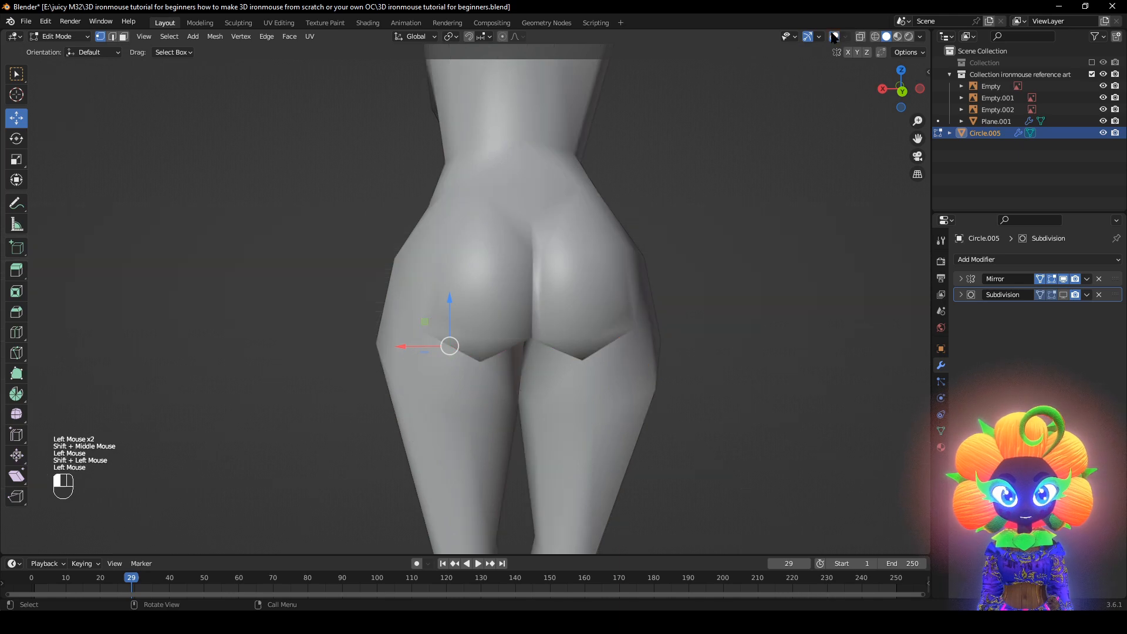
click(1063, 295)
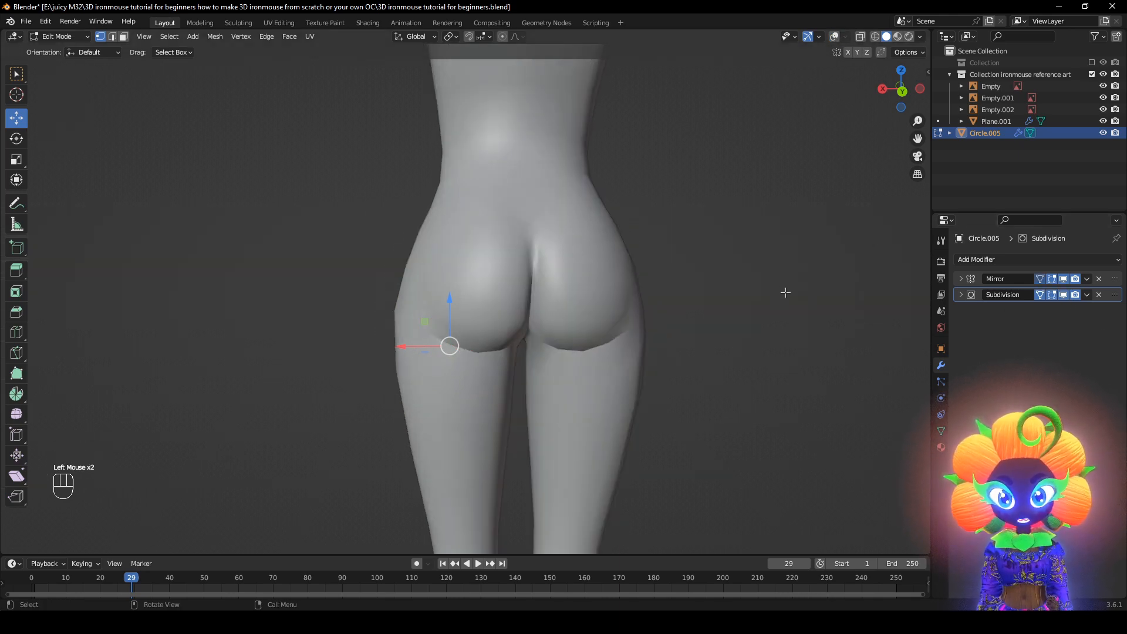
shift+middle_drag(786, 292, 782, 320)
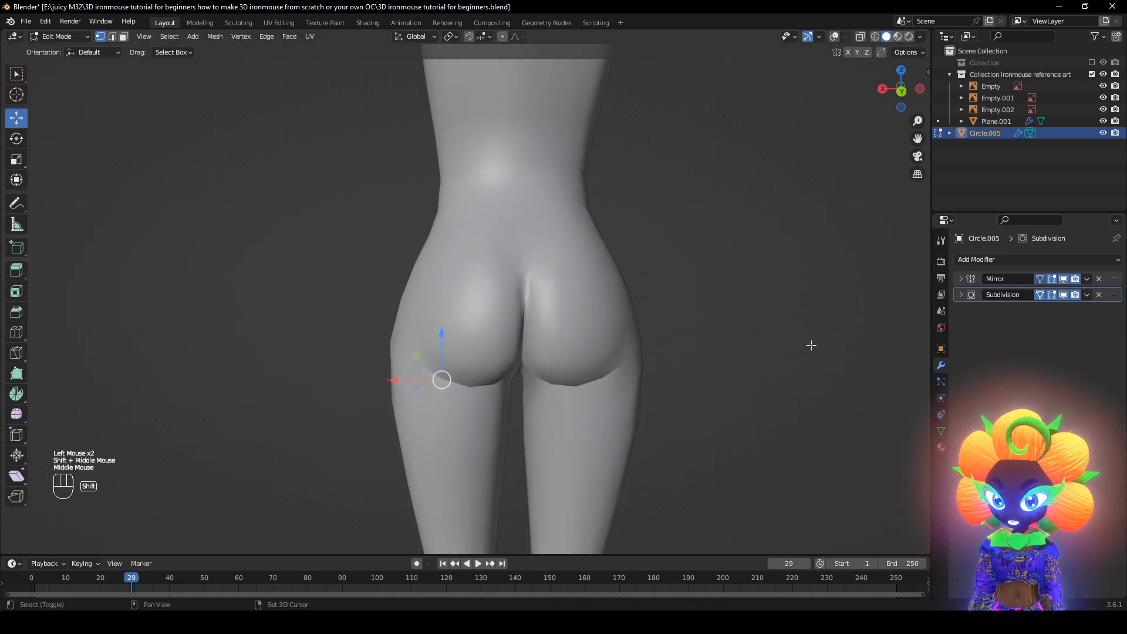
key(shift+e)
click(442, 380)
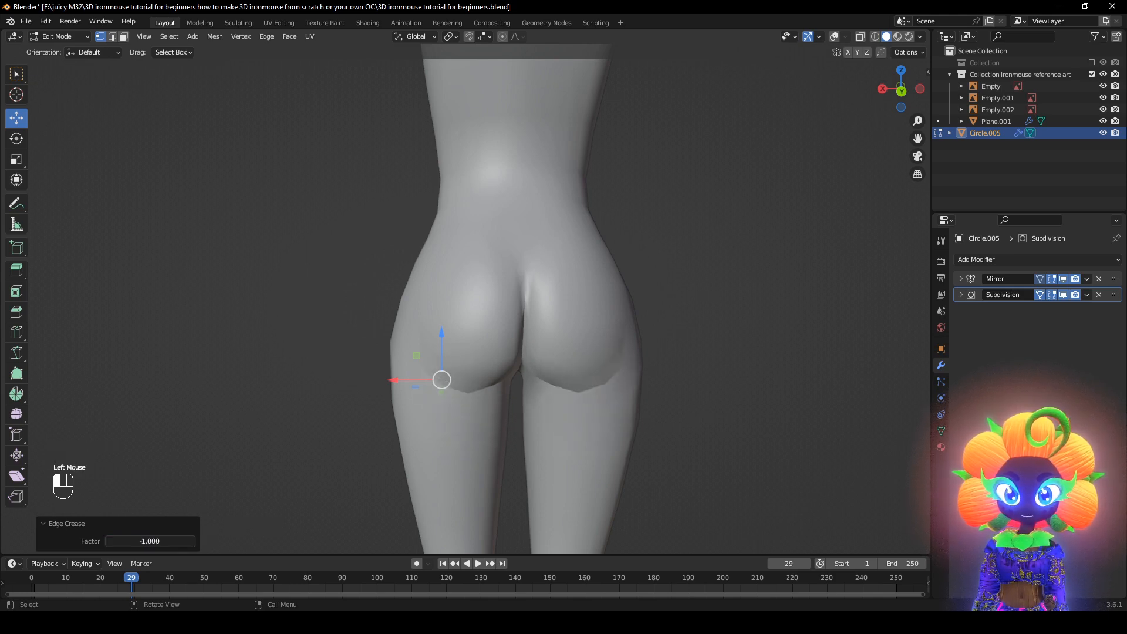
Try to mark the same under-buttock edge sharp, and undo the sharp and crease changes
key(ctrl+e)
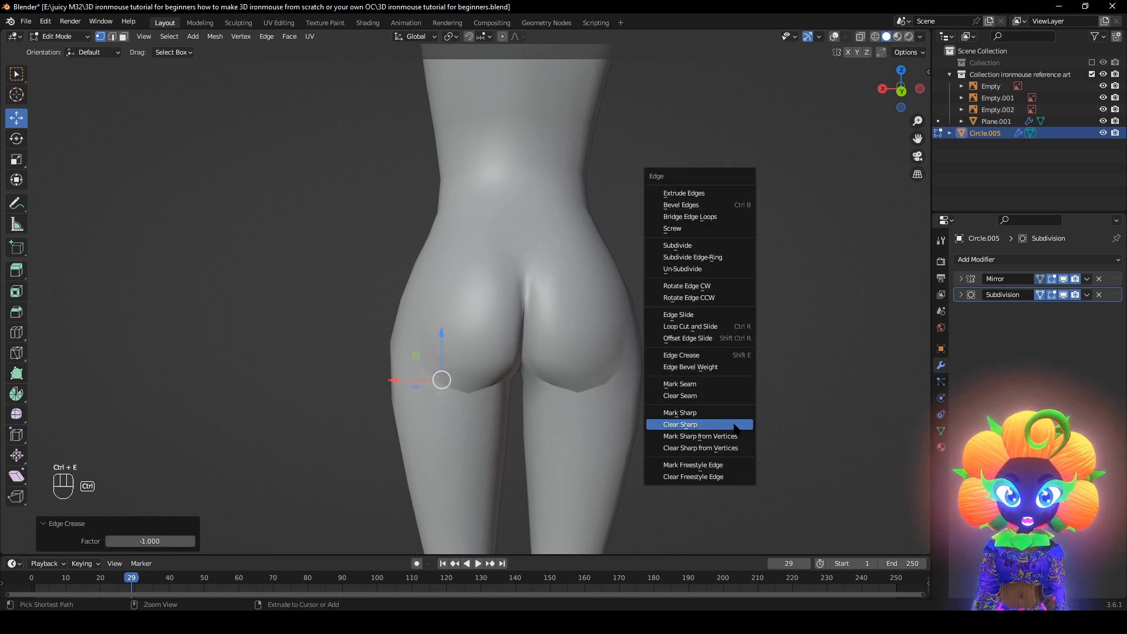
click(728, 413)
middle_drag(732, 423, 854, 392)
click(679, 428)
key(ctrl+z)
key(ctrl+z)
Crease the edge running from the groin line up to the lower-abdomen loop at a factor of 1.000
click(834, 37)
click(696, 382)
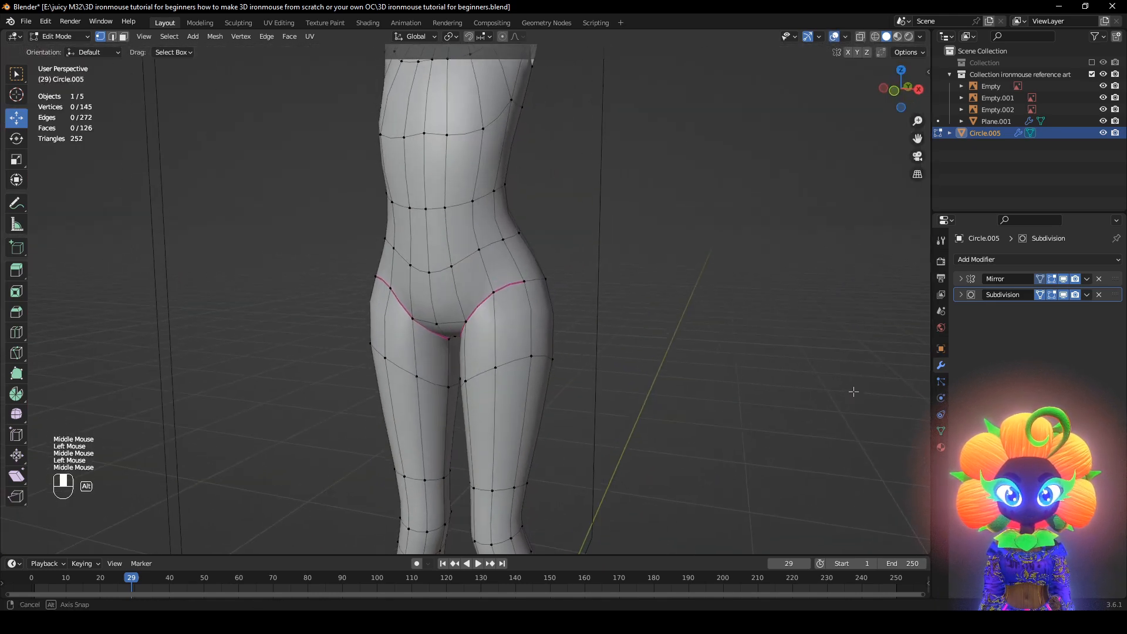
click(834, 37)
shift+middle_drag(664, 183, 669, 209)
scroll(670, 209, up, 2)
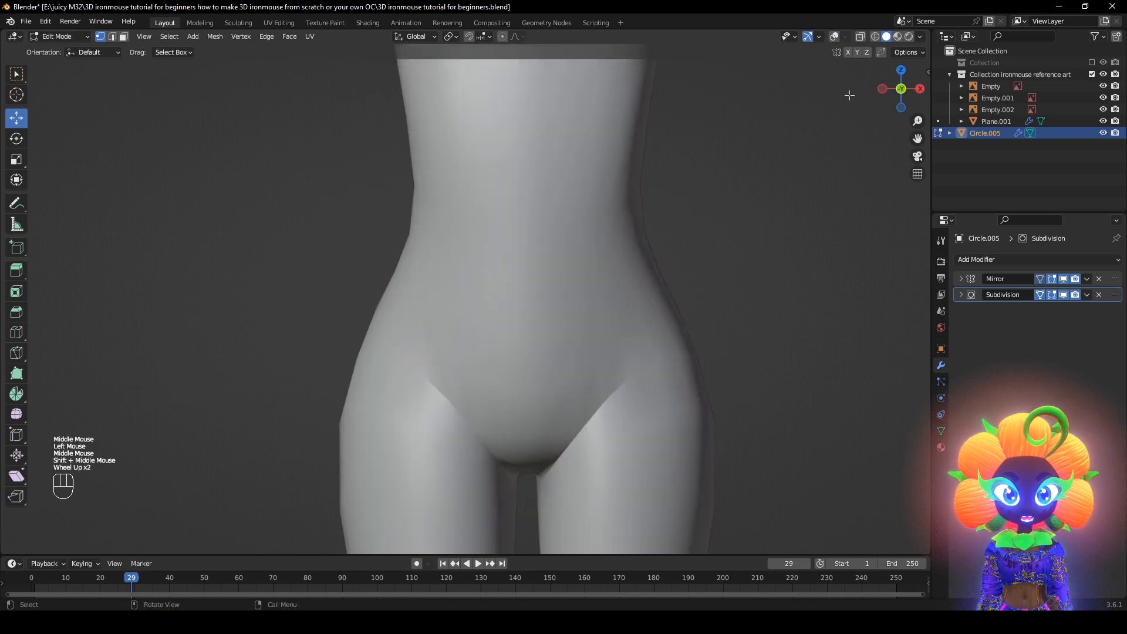
click(834, 37)
shift+middle_drag(646, 353, 638, 306)
scroll(639, 306, up, 1)
click(597, 403)
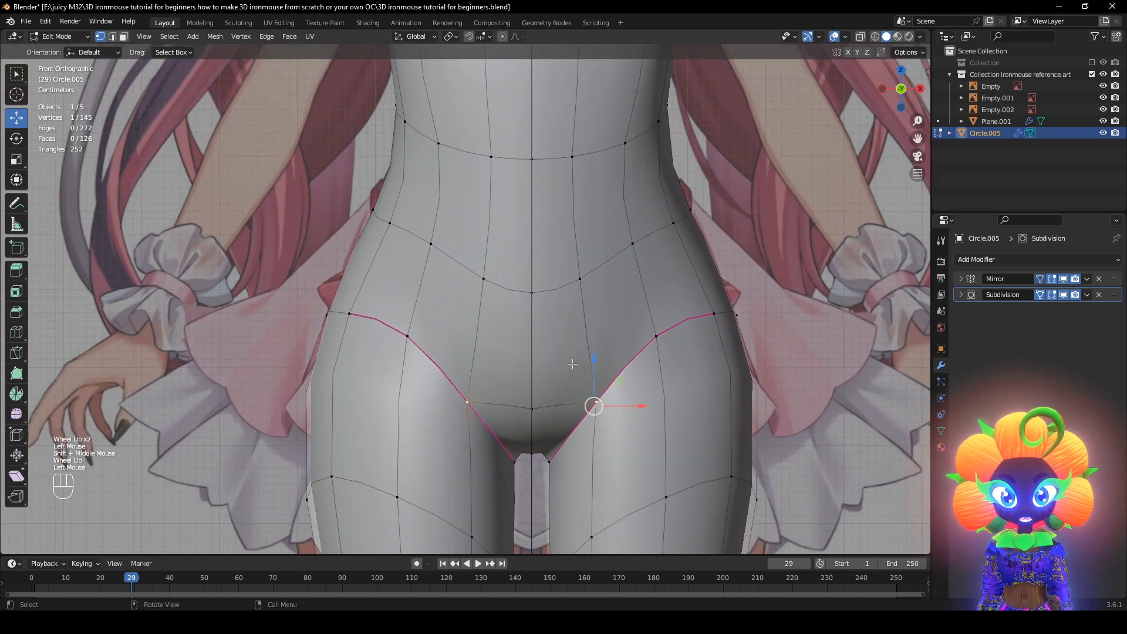
shift+click(580, 278)
key(shift+e)
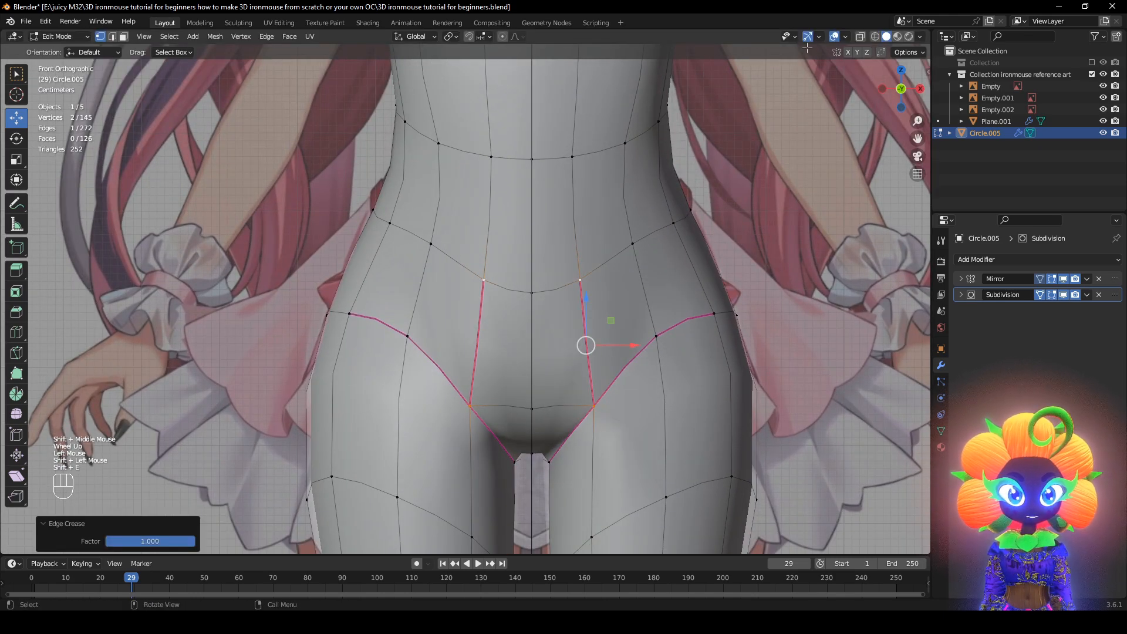
Compare the front groin shading with and without the new crease while overlays are hidden
click(845, 37)
click(837, 37)
click(836, 37)
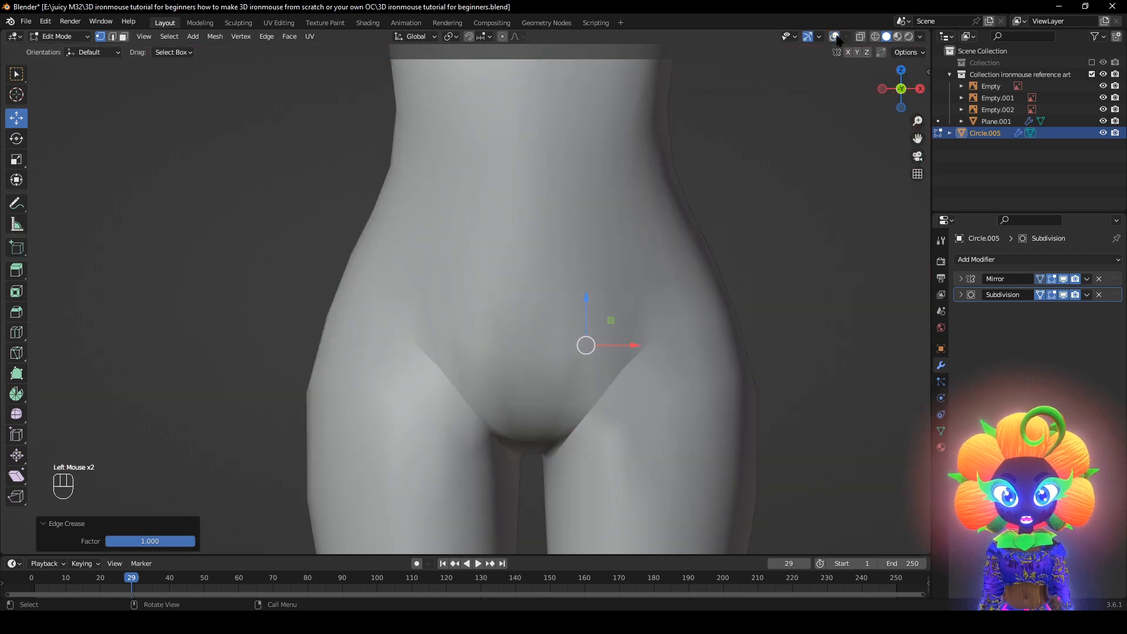
key(ctrl+z)
key(ctrl+shift+z)
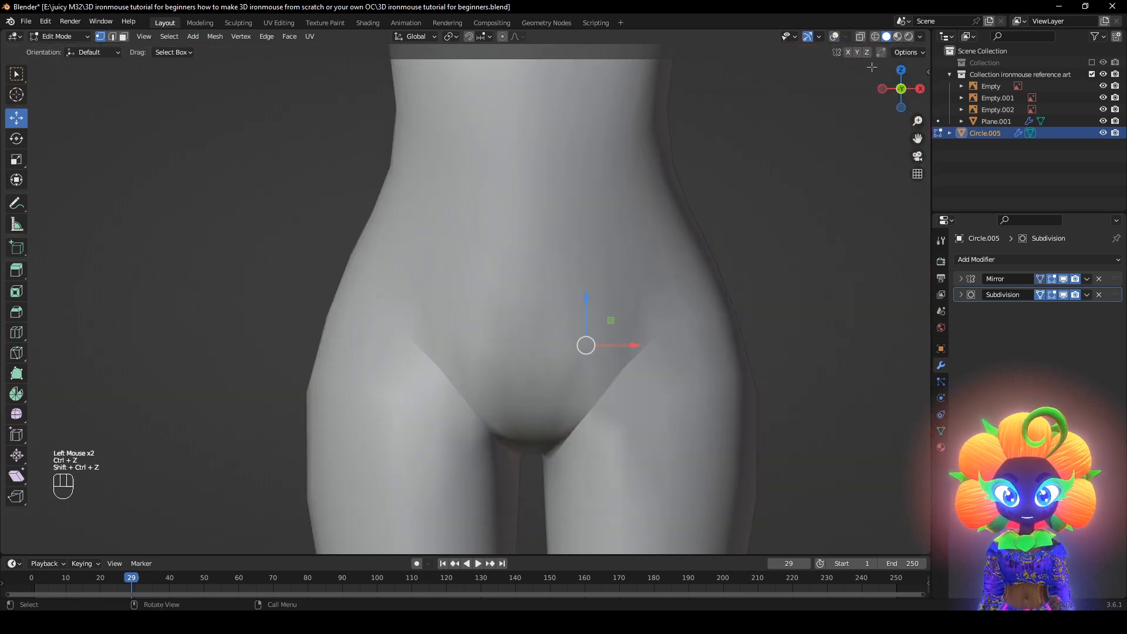
Try to uncrease the groin line's edges toward the hip with a factor of -1.000 and mark them sharp
click(836, 38)
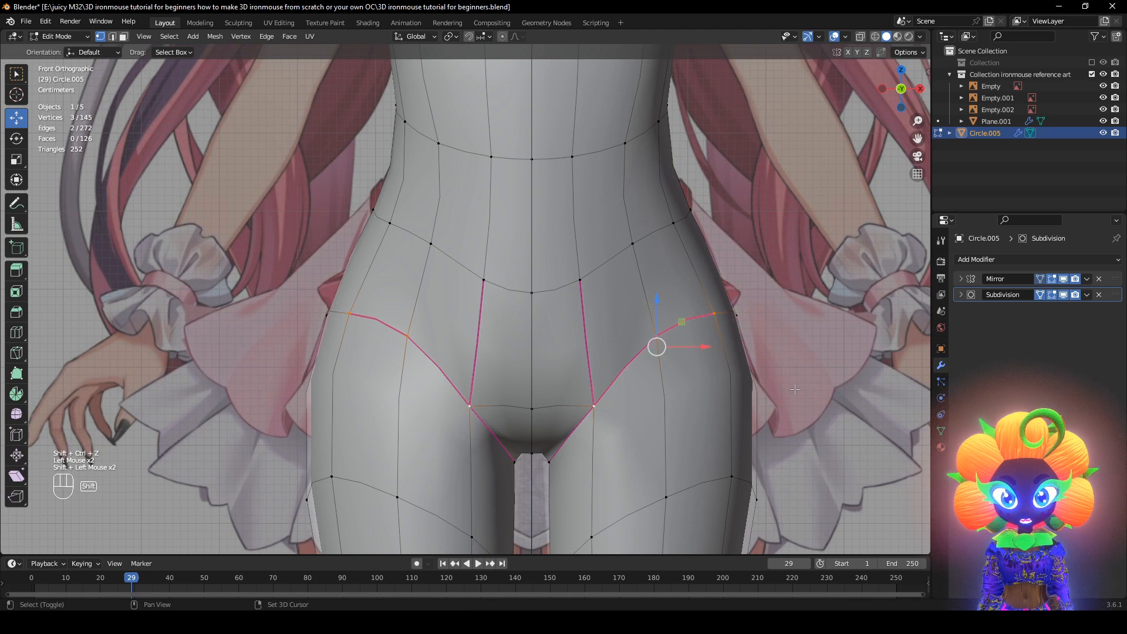
key(shift+e)
click(311, 503)
drag(174, 543, 112, 541)
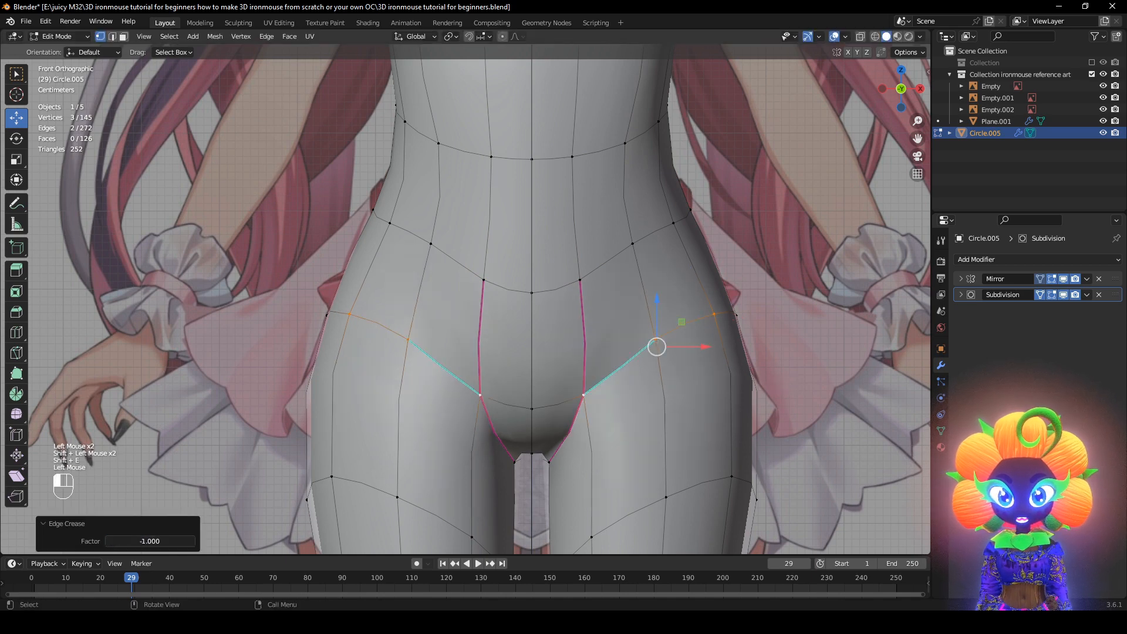
key(ctrl+e)
click(611, 391)
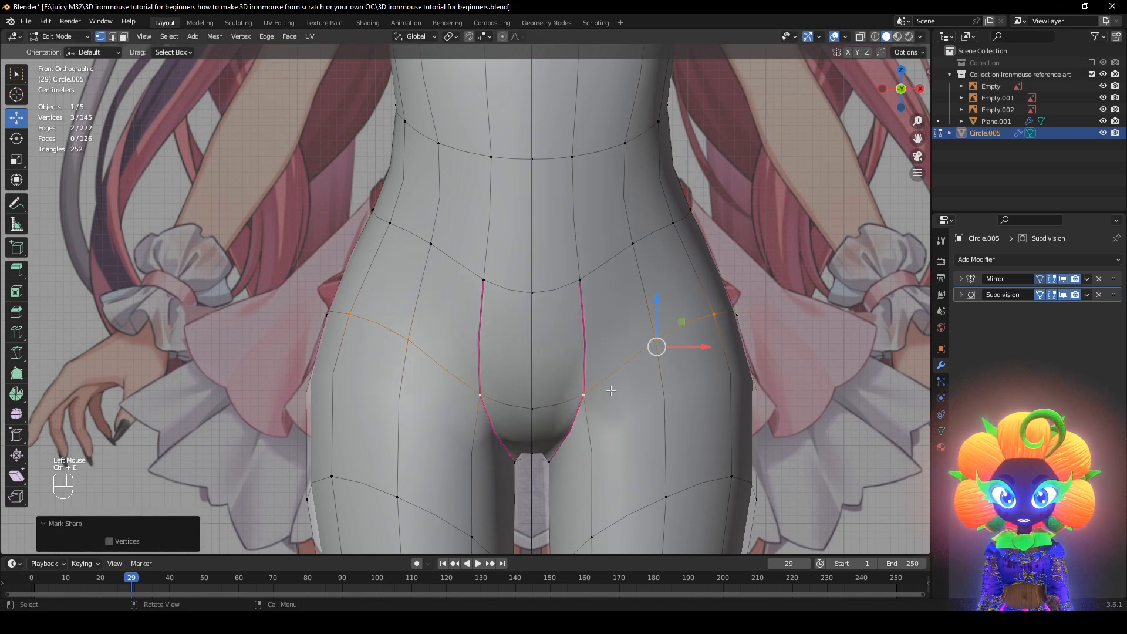
Try to mark the edge between the groin line and the lower-abdomen loop sharp, and check it without overlays
click(587, 394)
shift+click(584, 278)
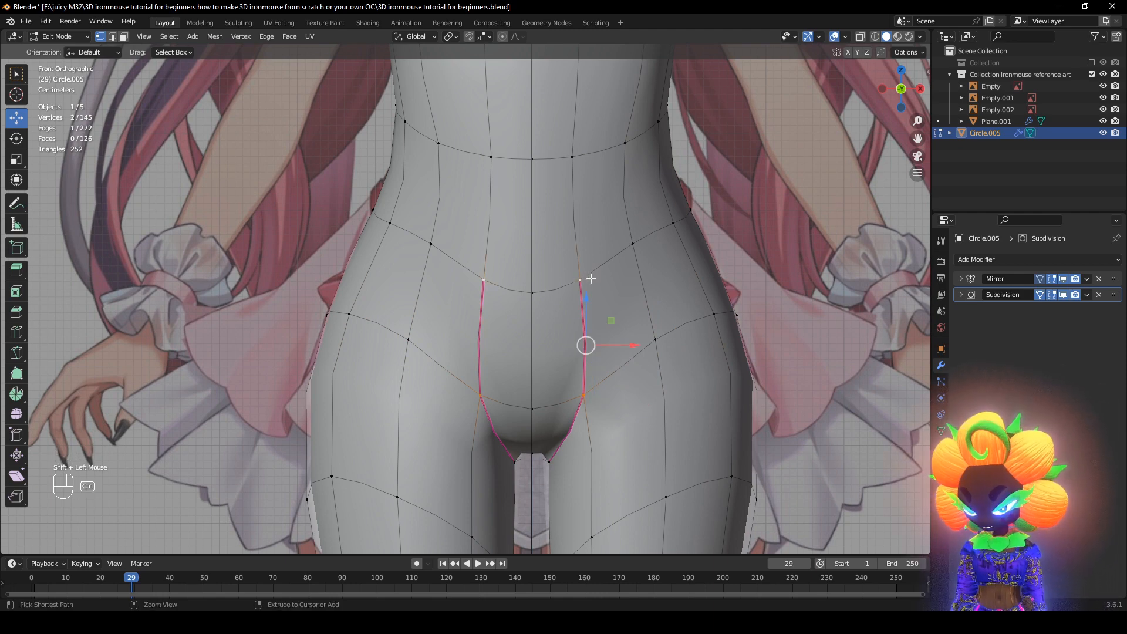
key(ctrl+e)
click(592, 268)
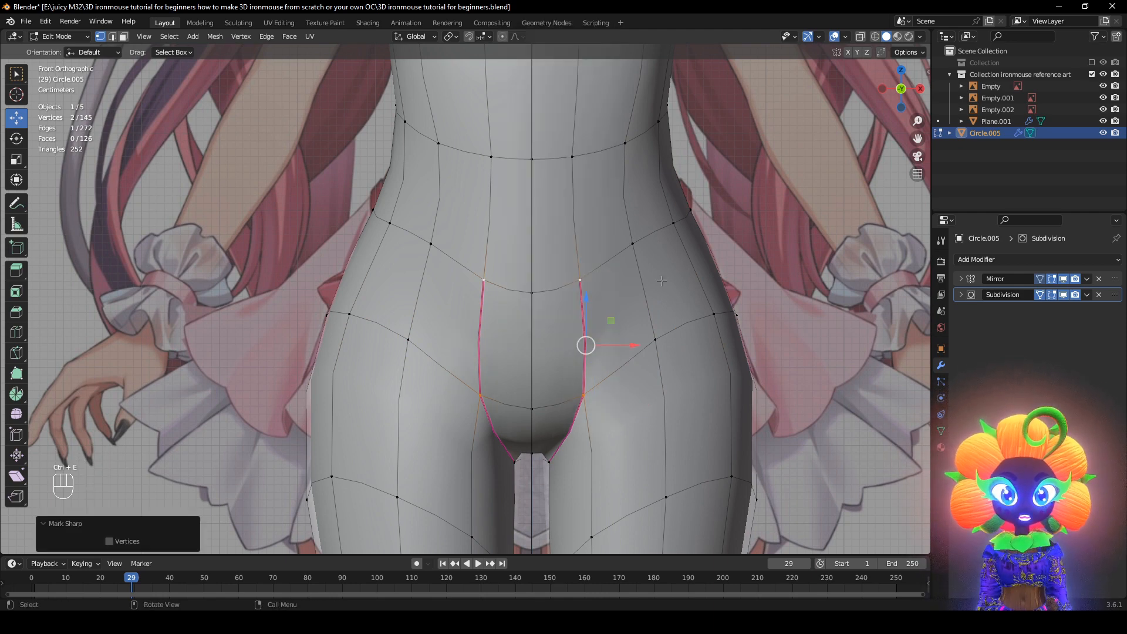
click(834, 37)
scroll(671, 255, down, 3)
middle_drag(671, 254, 650, 259)
scroll(700, 221, up, 3)
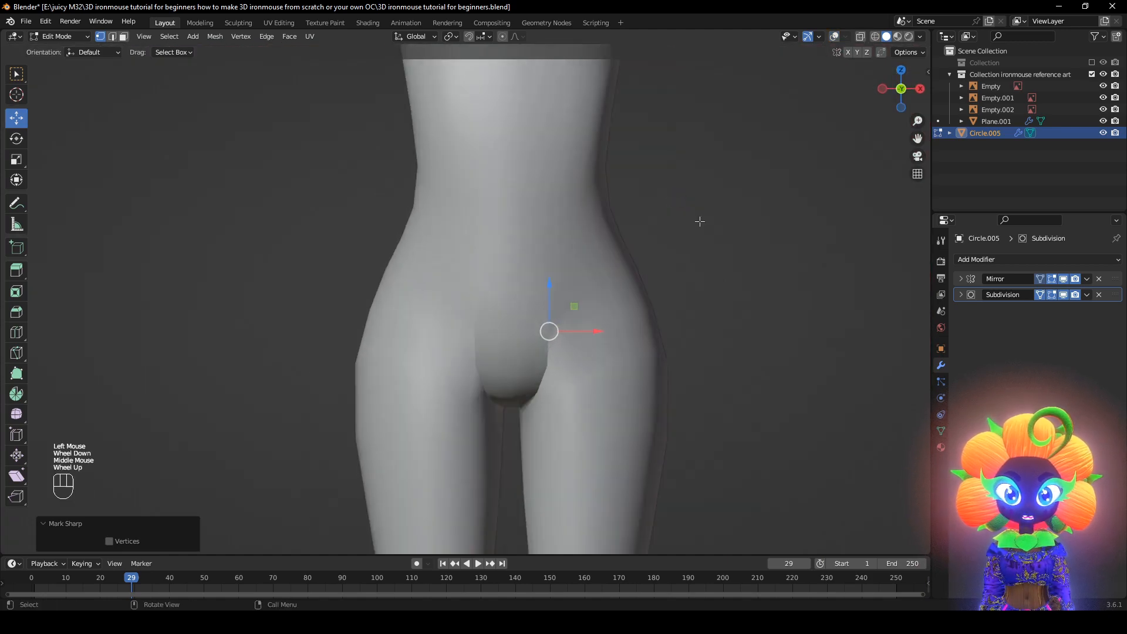
Try to move the creased edge's top vertex 0.081201 m in X and -0.028872 m in Z, and check the shading
click(836, 37)
scroll(623, 327, up, 1)
click(564, 289)
key(g)
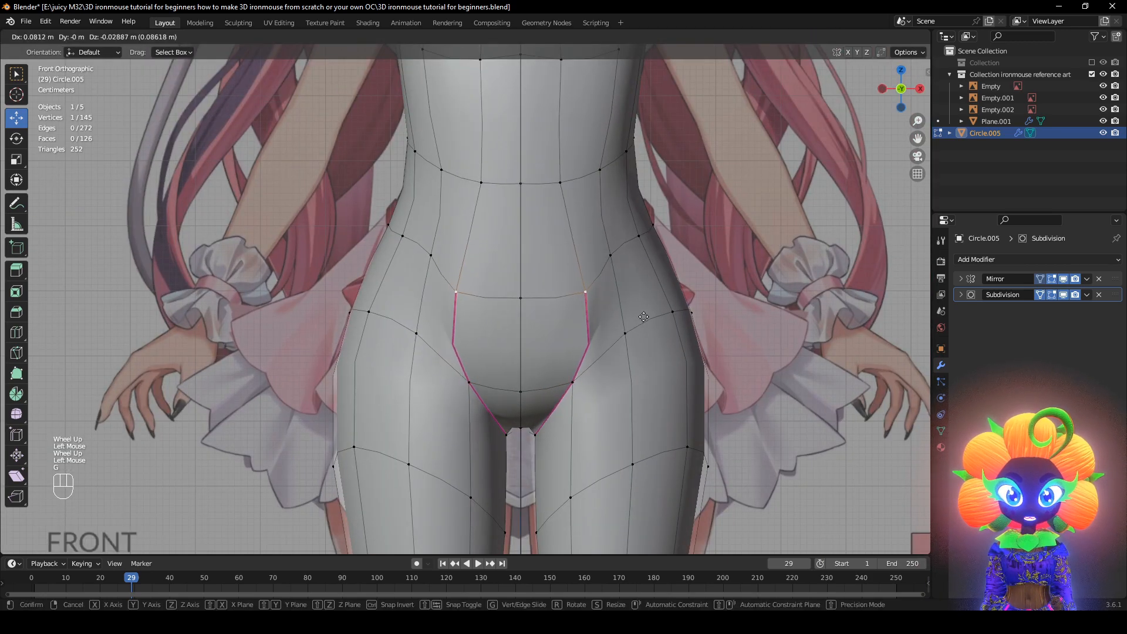
click(618, 307)
click(846, 37)
click(835, 37)
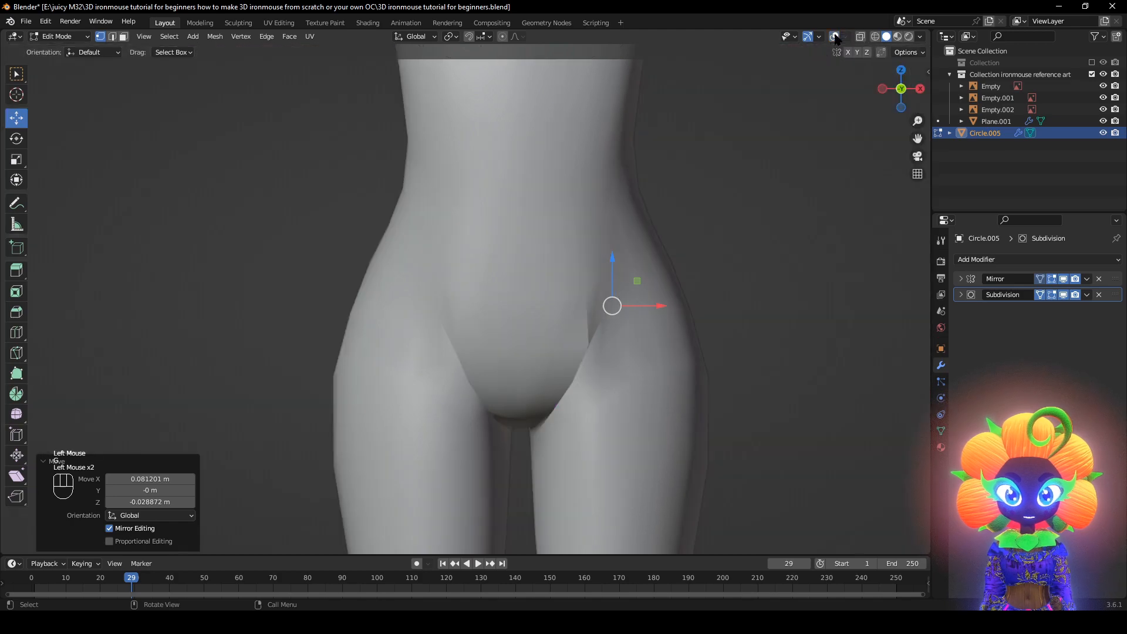
Undo the vertex move, the sharp marks and the crease removal at the groin, and clear the selection
click(835, 37)
key(ctrl+z)
key(ctrl+z)
key(ctrl+z)
key(ctrl+z)
key(ctrl+z)
key(ctrl+z)
key(ctrl+z)
key(ctrl+z)
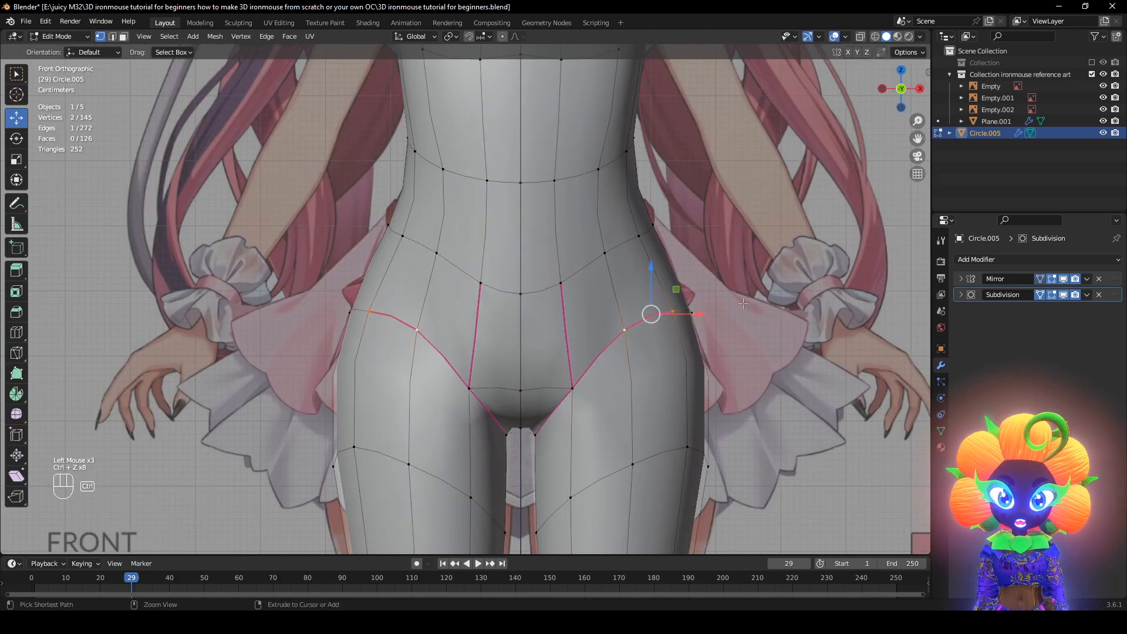
key(ctrl+z)
click(771, 320)
Examine the shading of the buttocks and lower back from behind with overlays hidden
scroll(771, 321, down, 2)
middle_drag(771, 321, 830, 135)
click(835, 37)
middle_drag(587, 265, 609, 292)
scroll(559, 279, up, 2)
scroll(609, 291, up, 1)
click(835, 37)
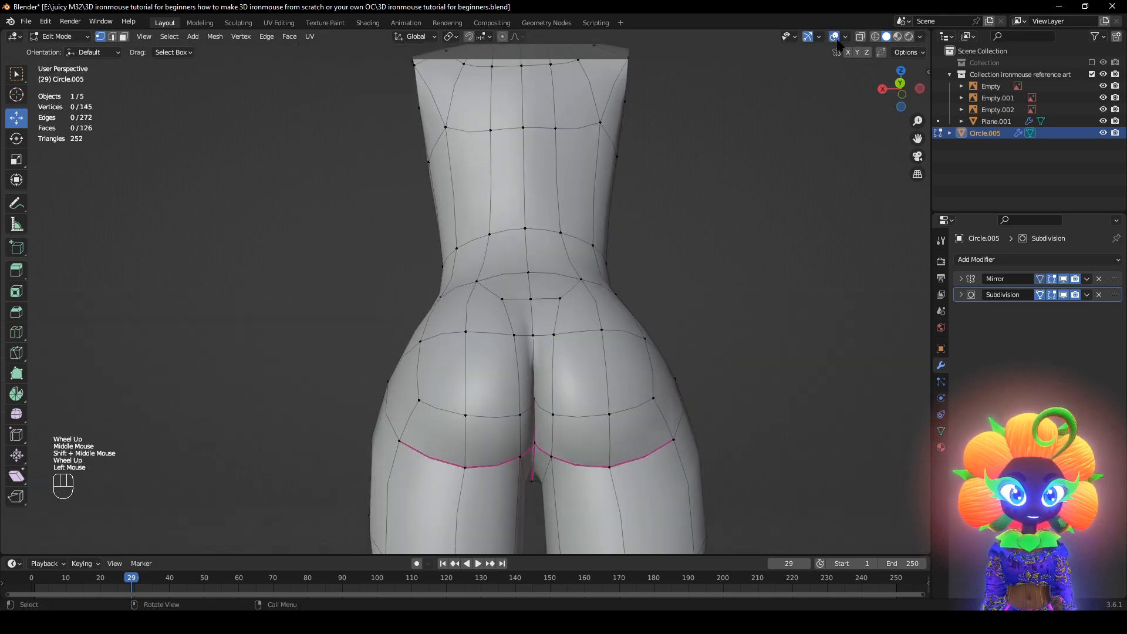
Try to close the gap between the buttocks by moving three cleft vertices -0.007218 m in X, and undo the move
click(1063, 295)
middle_drag(528, 423, 527, 439)
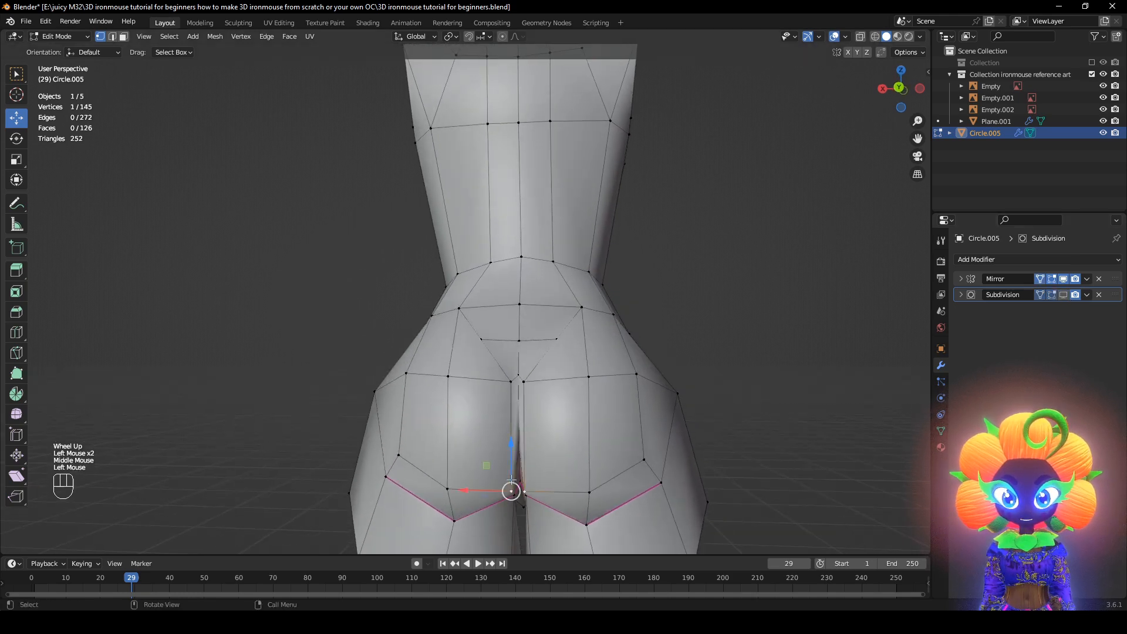
shift+middle_drag(511, 480, 521, 379)
middle_drag(521, 378, 520, 405)
scroll(520, 405, up, 1)
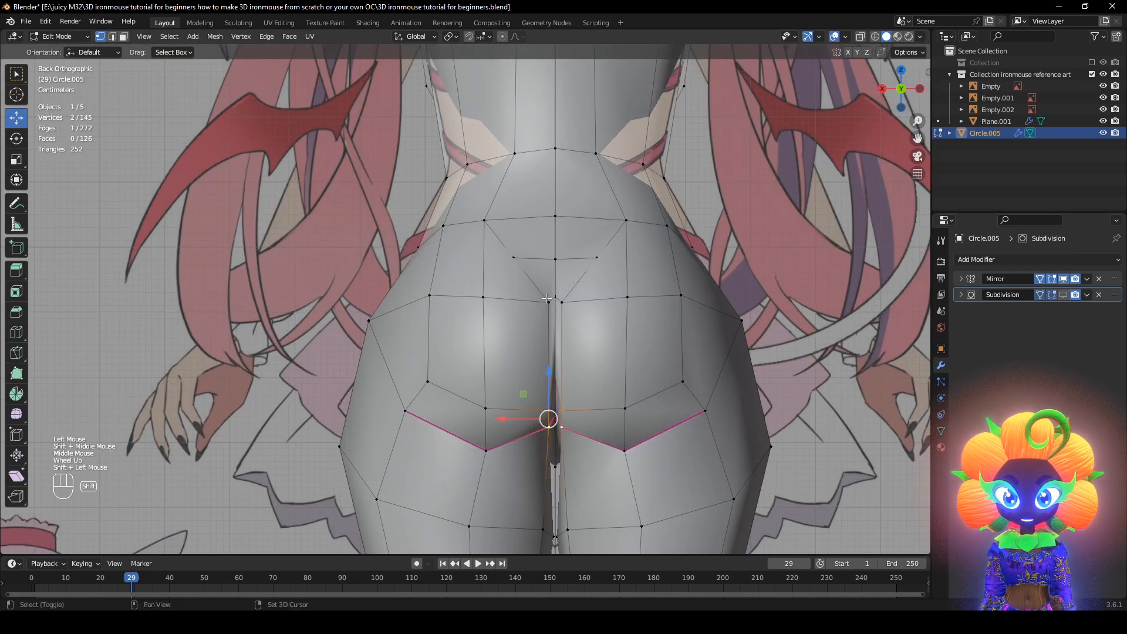
drag(502, 379, 509, 379)
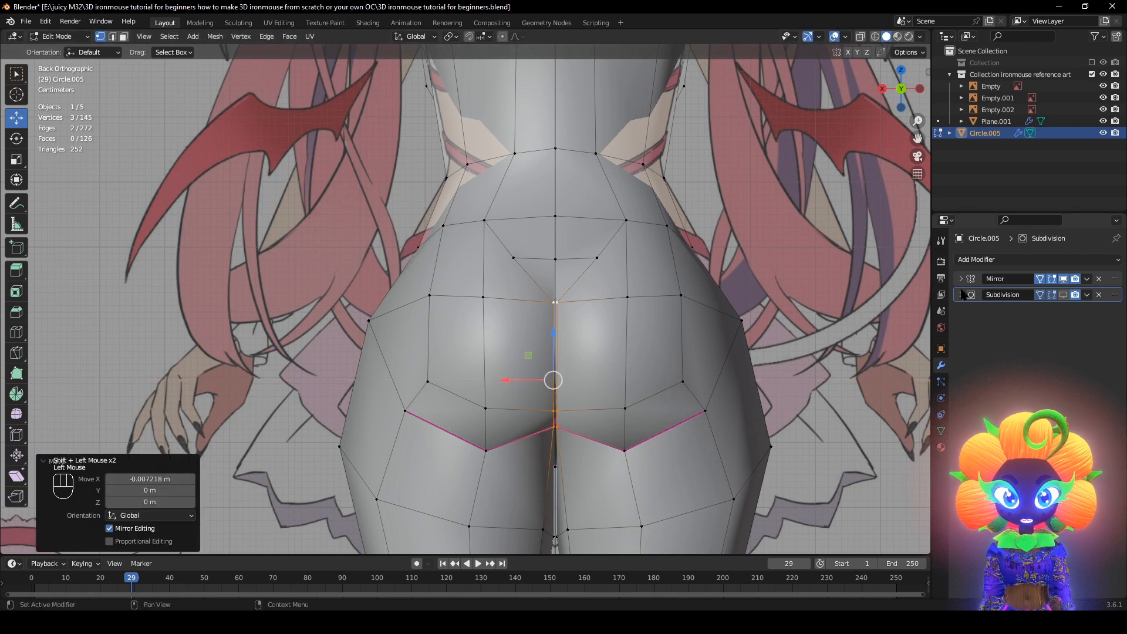
click(1065, 296)
middle_drag(741, 381, 738, 354)
key(ctrl+z)
Crease the central edge at the top of the buttock cleft at a factor of 1.000 and hide the overlays
scroll(736, 412, down, 2)
click(784, 284)
middle_drag(785, 284, 715, 334)
scroll(516, 316, up, 1)
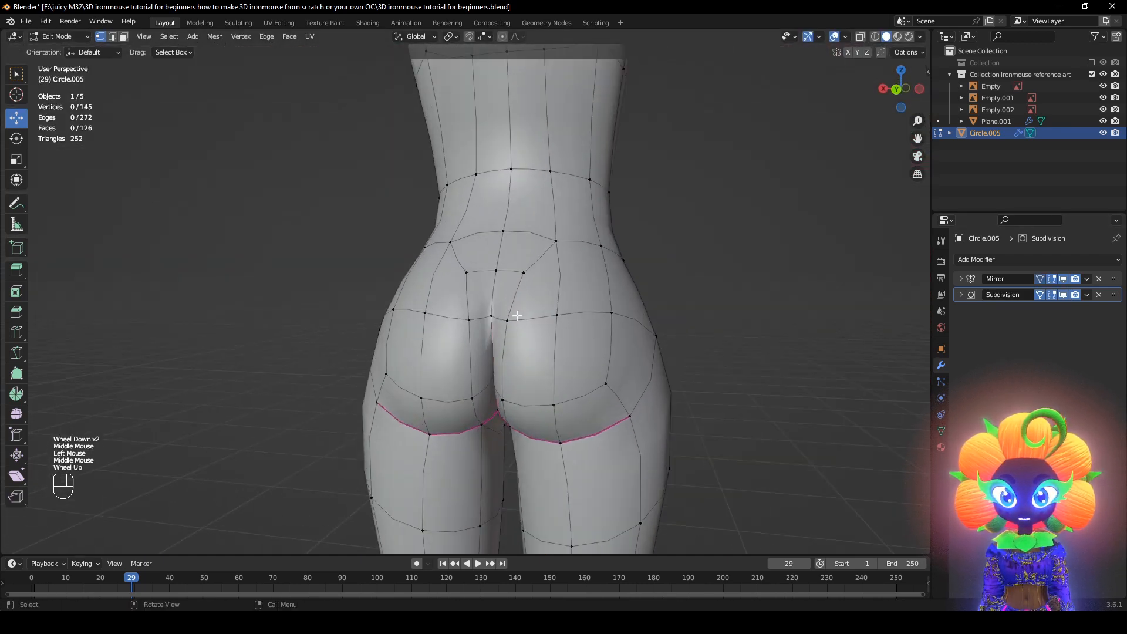
click(494, 307)
shift+click(497, 271)
key(shift+e)
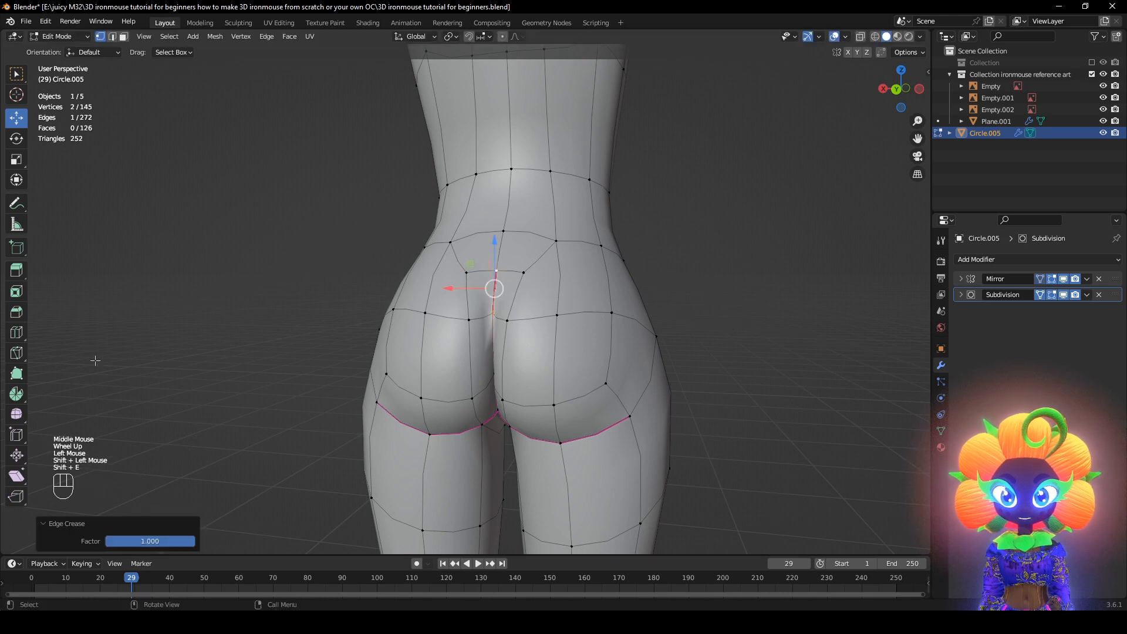
click(834, 37)
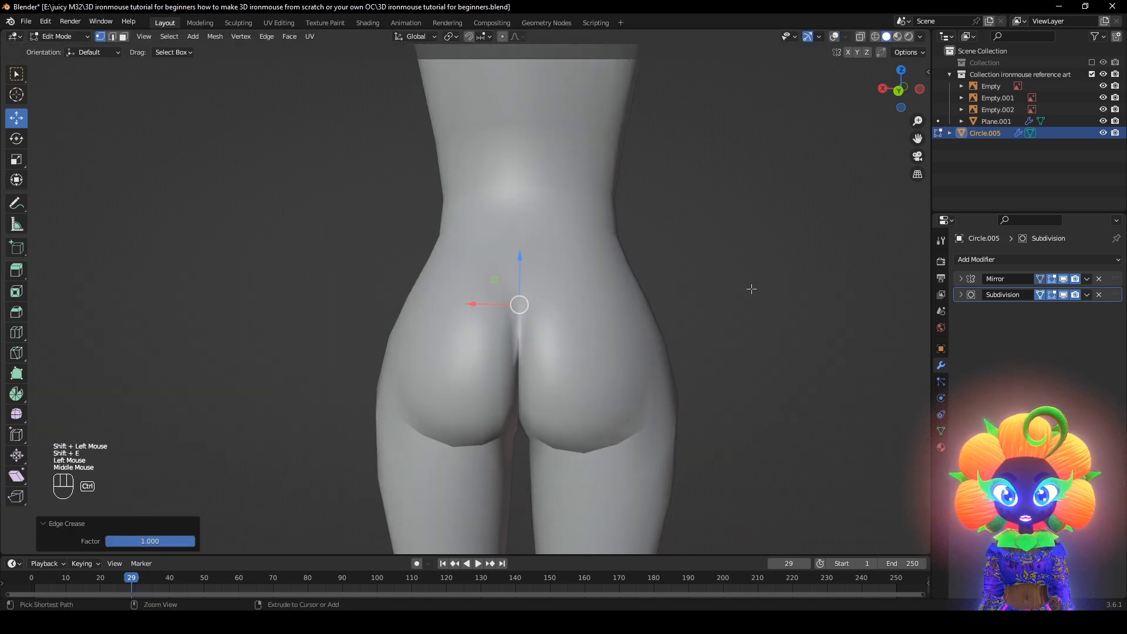
Mark the creased edge at the top of the cleft sharp, comparing the shape through an undo and redo
key(ctrl+e)
click(754, 289)
scroll(692, 307, down, 1)
middle_drag(691, 307, 669, 277)
key(ctrl+z)
key(ctrl+shift+z)
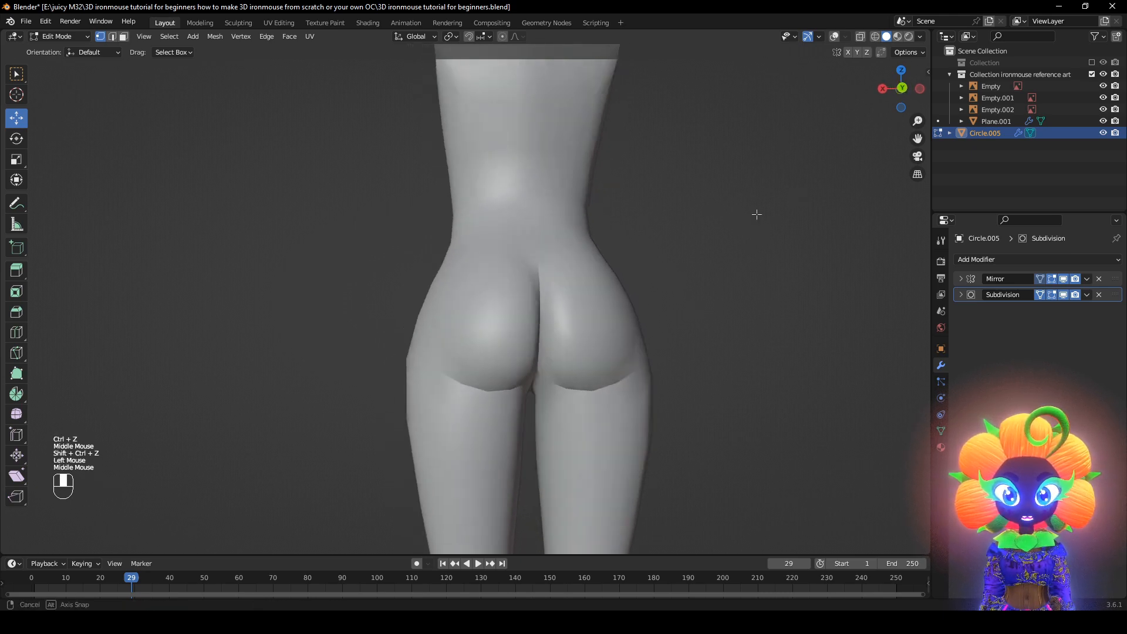
Restore the overlays and select the vertical edge beside the centre line at the front of the neck
middle_drag(755, 213, 106, 225)
click(833, 37)
shift+middle_drag(681, 194, 552, 295)
scroll(687, 382, up, 2)
scroll(551, 295, up, 2)
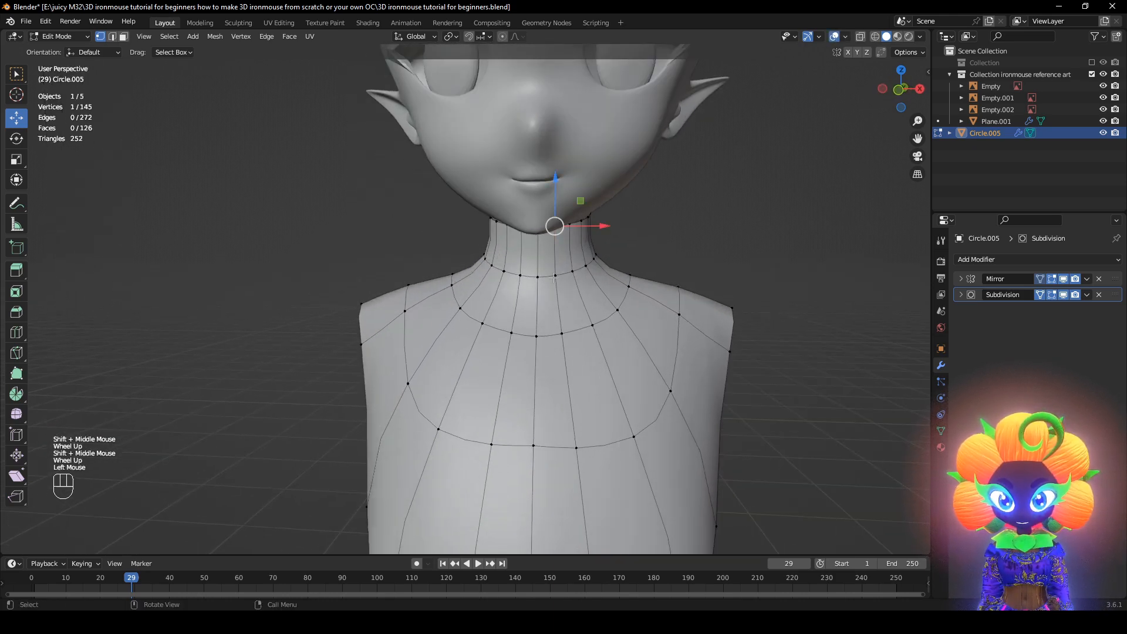
shift+click(554, 278)
Isolate the body mesh in local view and frame the selected neck edge together with the upper chest
key(KP_Divide)
key(KP_Decimal)
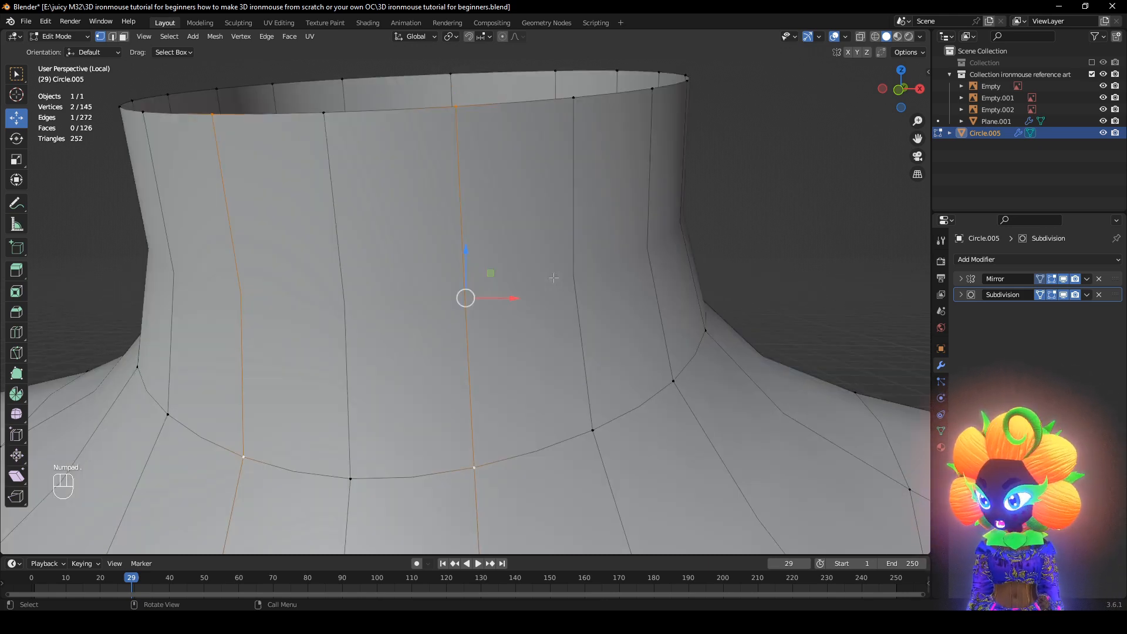
key(KP_Divide)
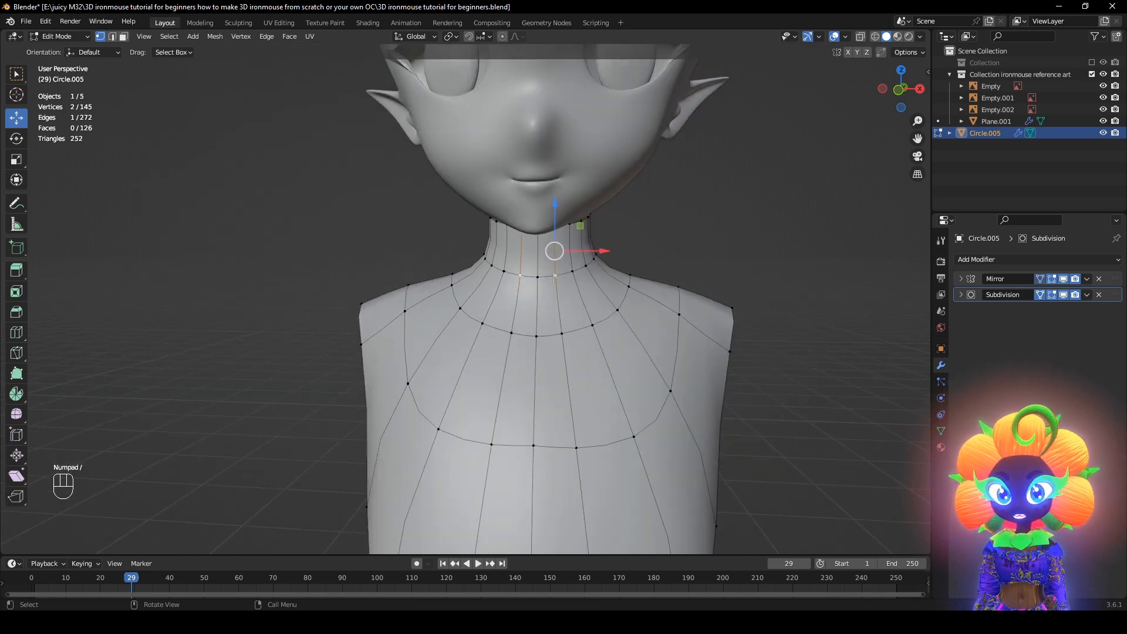
key(KP_Divide)
key(KP_Decimal)
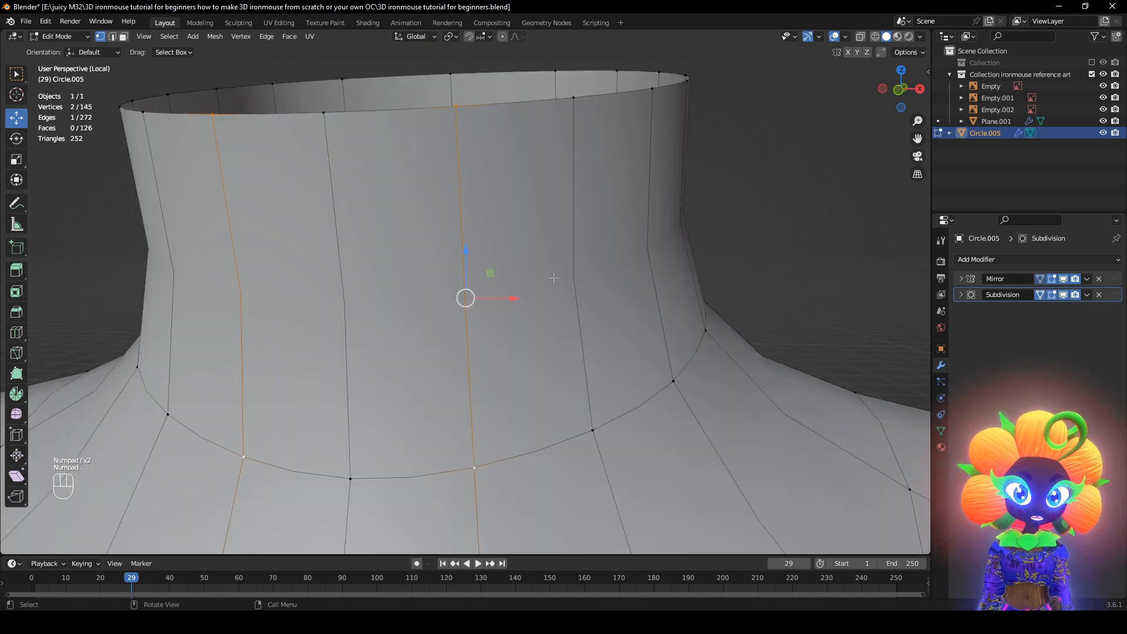
scroll(553, 277, down, 2)
middle_drag(548, 315, 497, 327)
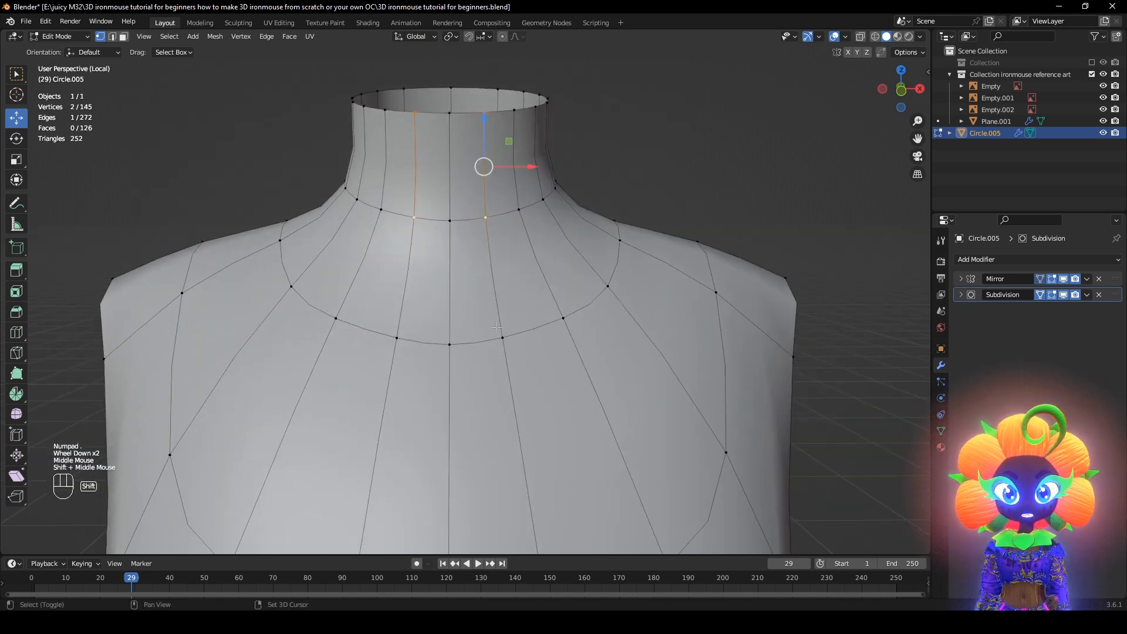
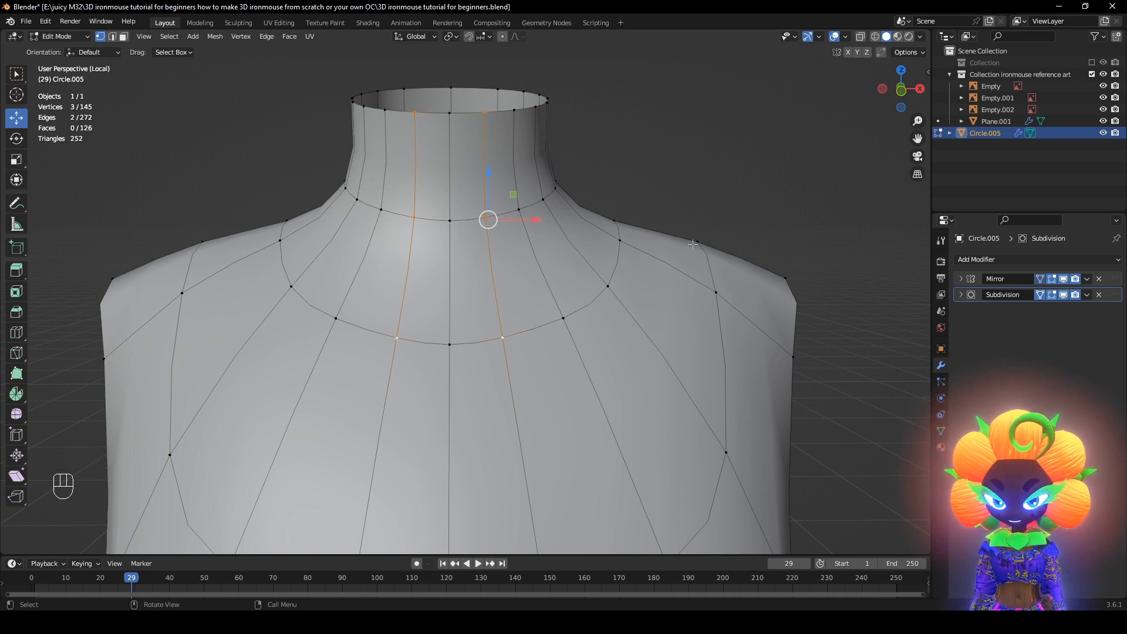
Dissolve the selected vertical edges running from the front of the neck to the upper chest
key(x)
click(692, 245)
scroll(794, 306, down, 1)
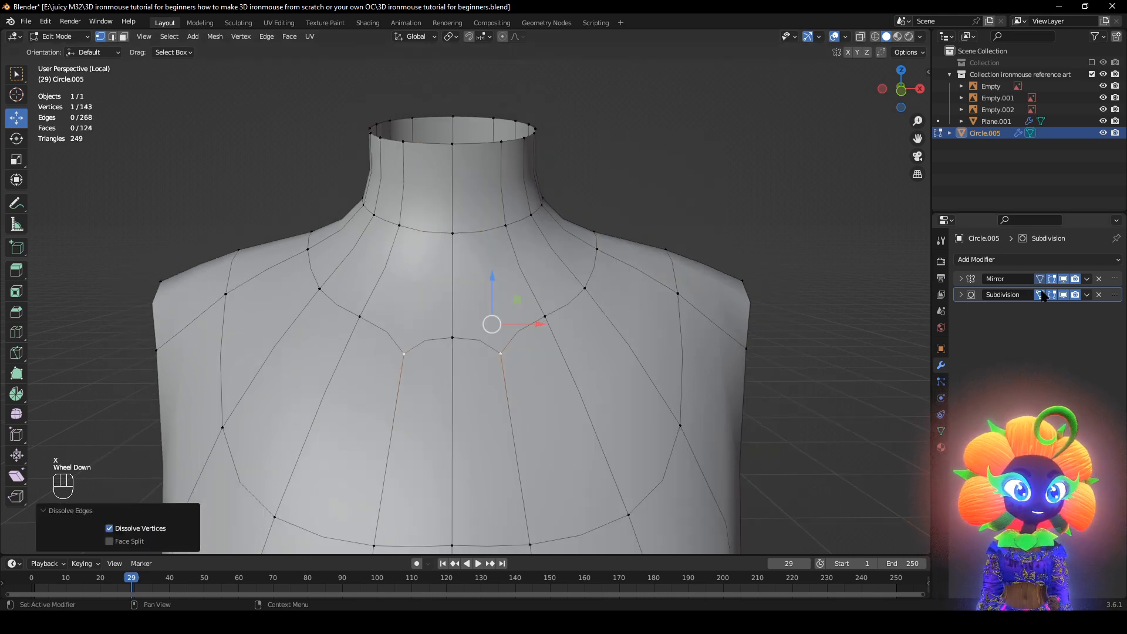
With subdivision display off, knife-cut an edge from the neck base to the chest loop, branching to the midpoint of the centre edge
click(1064, 295)
middle_drag(675, 329, 699, 371)
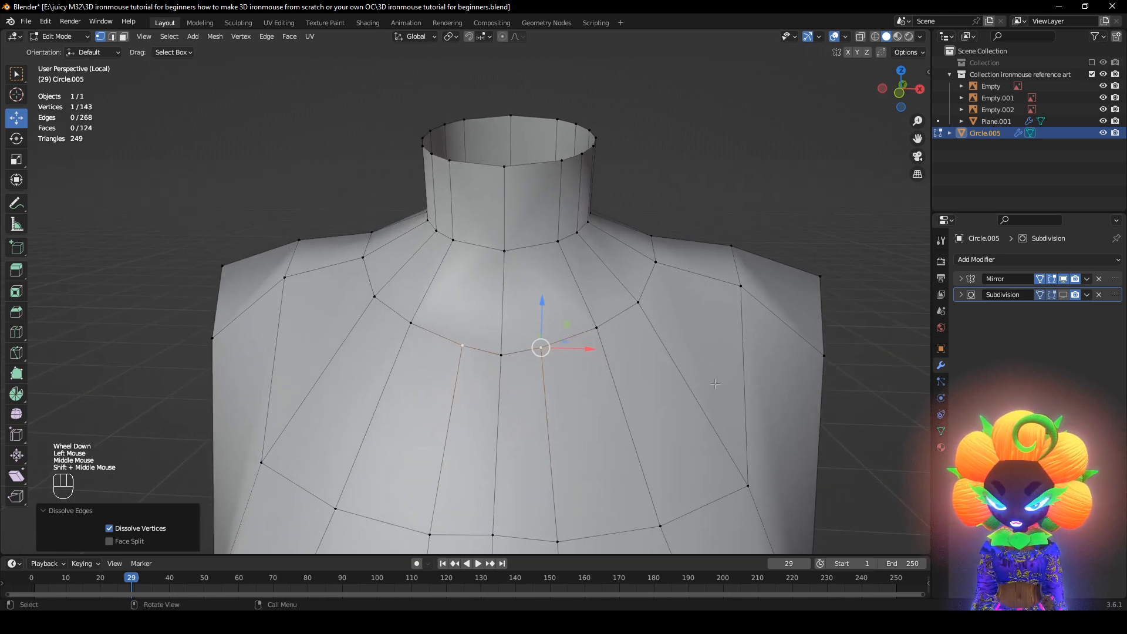
key(k)
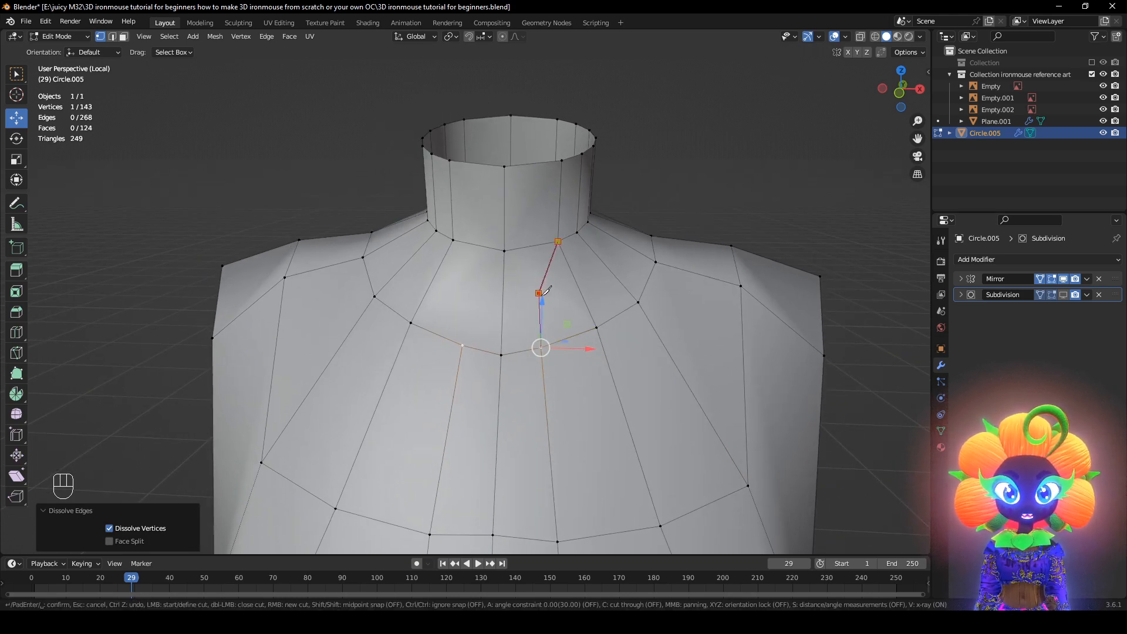
key(shift)
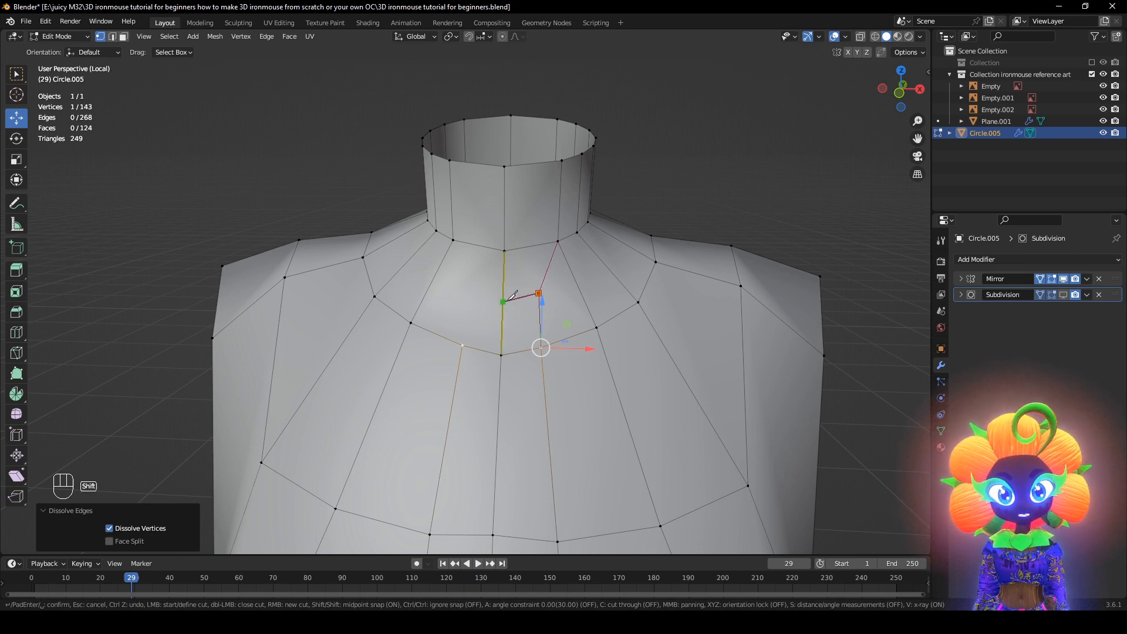
key(Return)
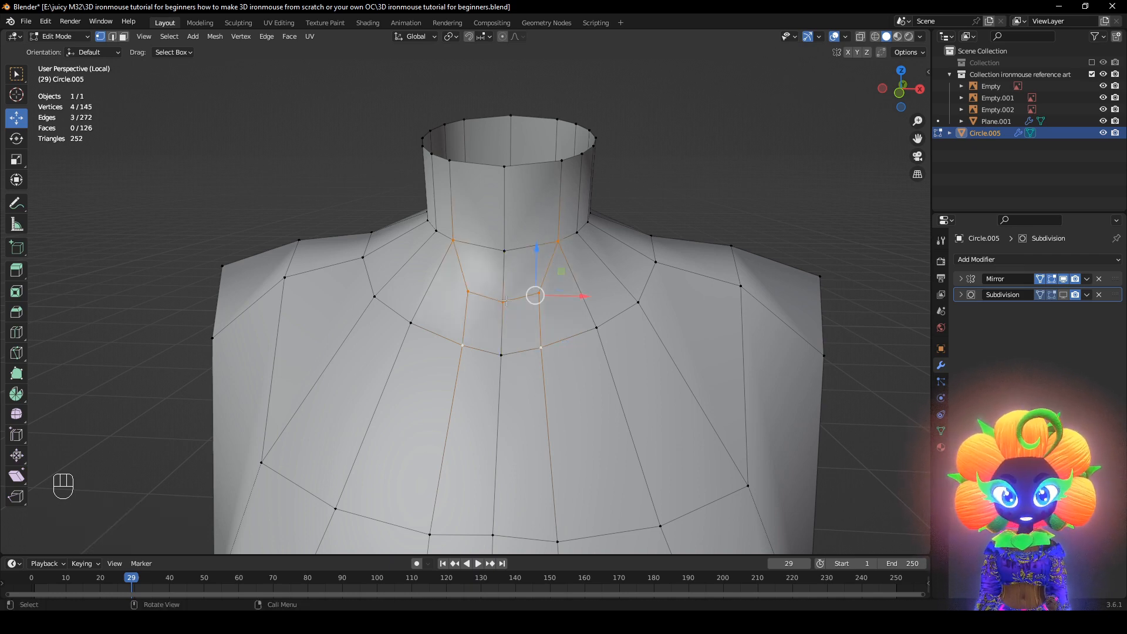
click(785, 175)
Reposition the newly cut vertices between the base of the neck and the chest loop
scroll(784, 175, down, 1)
mouse_move(763, 188)
middle_down()
mouse_move(487, 302)
mouse_move(501, 307)
mouse_move(471, 334)
mouse_move(693, 259)
mouse_move(593, 280)
middle_up()
scroll(493, 309, down, 1)
scroll(493, 309, up, 1)
shift+click(476, 306)
key(z)
key(g)
click(503, 319)
key(z)
click(483, 340)
shift+click(466, 338)
key(g)
click(515, 330)
scroll(505, 317, up, 1)
scroll(505, 317, down, 2)
scroll(505, 317, up, 1)
click(694, 259)
scroll(694, 259, down, 2)
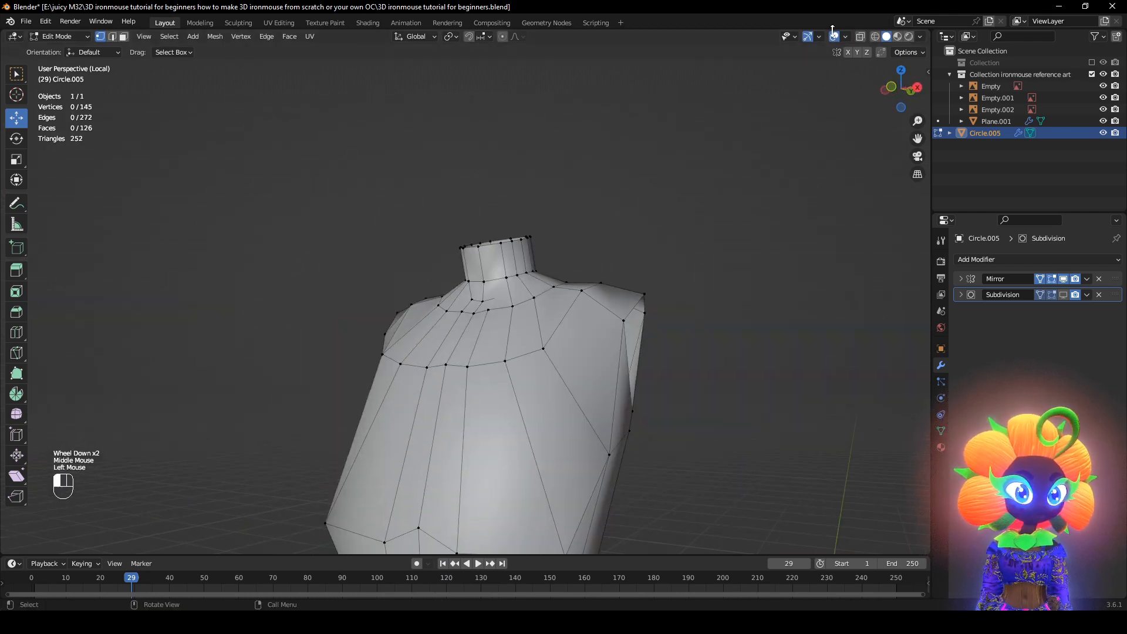
Turn the subdivision display back on and examine the smoothed body with overlays hidden, restoring the overlays when done
click(1063, 294)
click(834, 36)
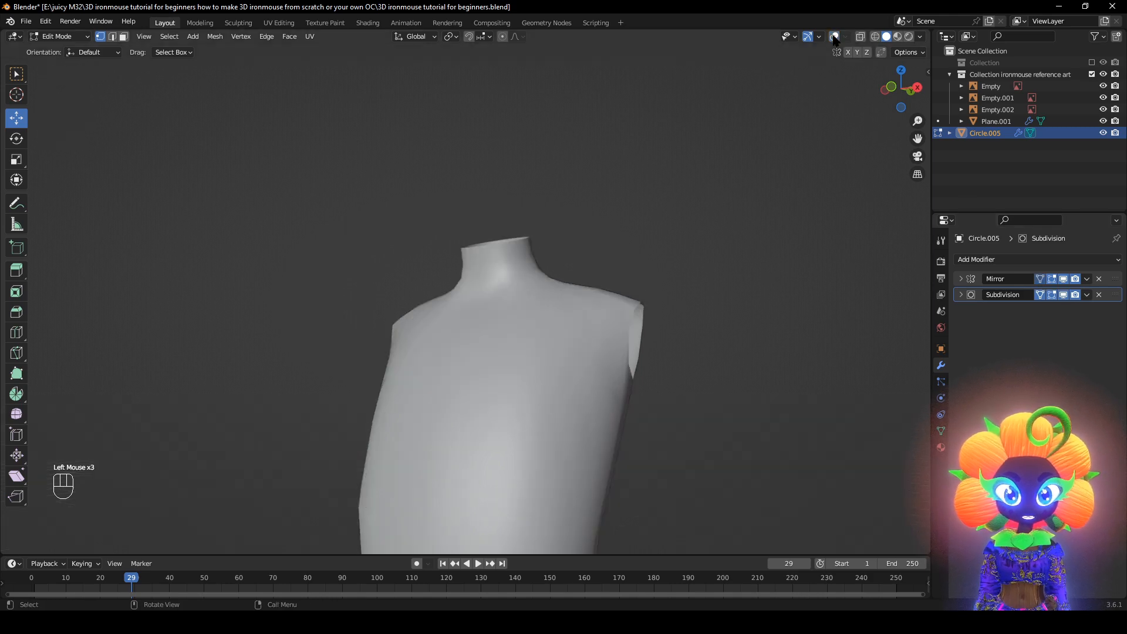
scroll(634, 437, down, 2)
middle_drag(630, 440, 660, 452)
shift+middle_drag(661, 452, 674, 311)
scroll(672, 256, down, 1)
scroll(662, 296, up, 2)
scroll(674, 312, up, 2)
click(834, 36)
Select the vertices on the outer side of the upper thigh and leave local view to frame them in front view
scroll(793, 269, up, 2)
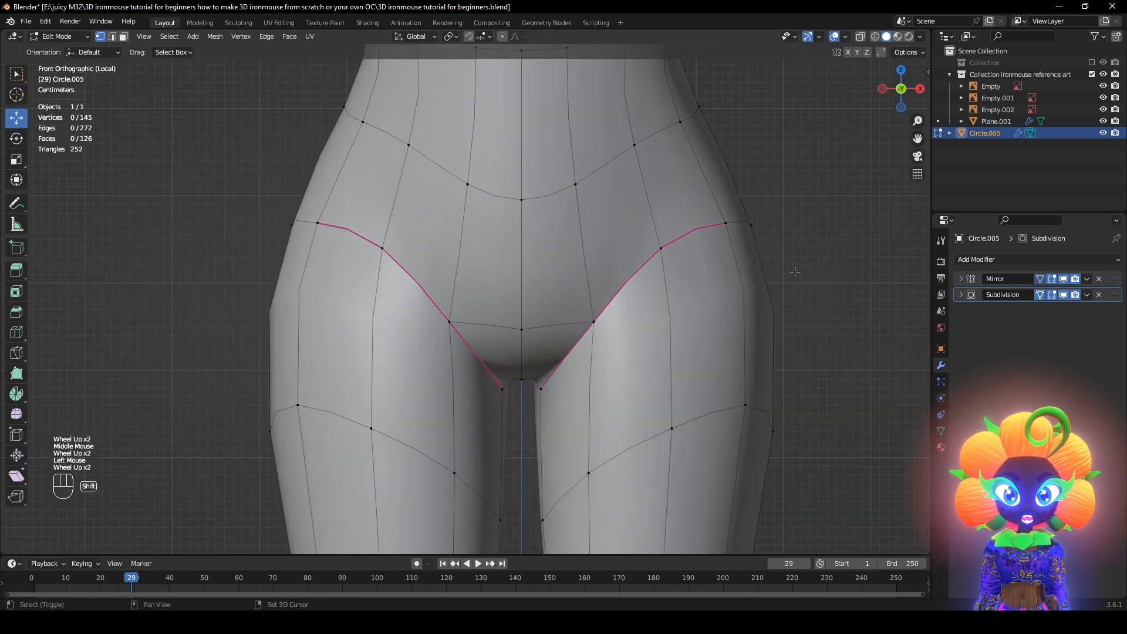
shift+middle_drag(793, 269, 633, 304)
scroll(645, 389, down, 1)
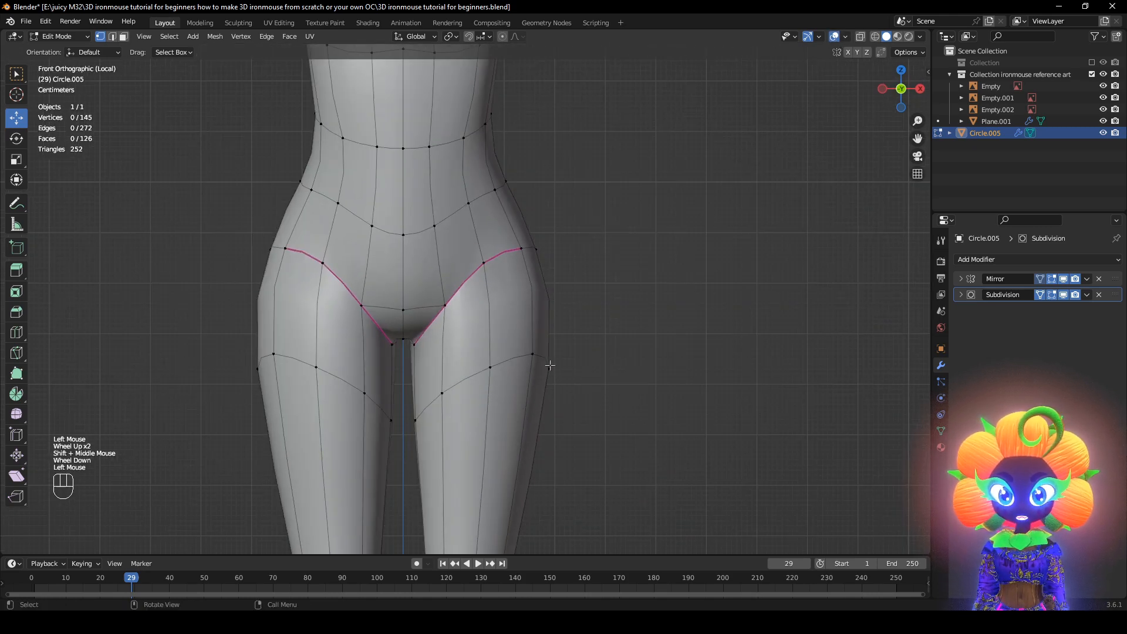
shift+click(522, 353)
middle_drag(522, 352, 717, 403)
shift+click(434, 311)
scroll(728, 464, up, 1)
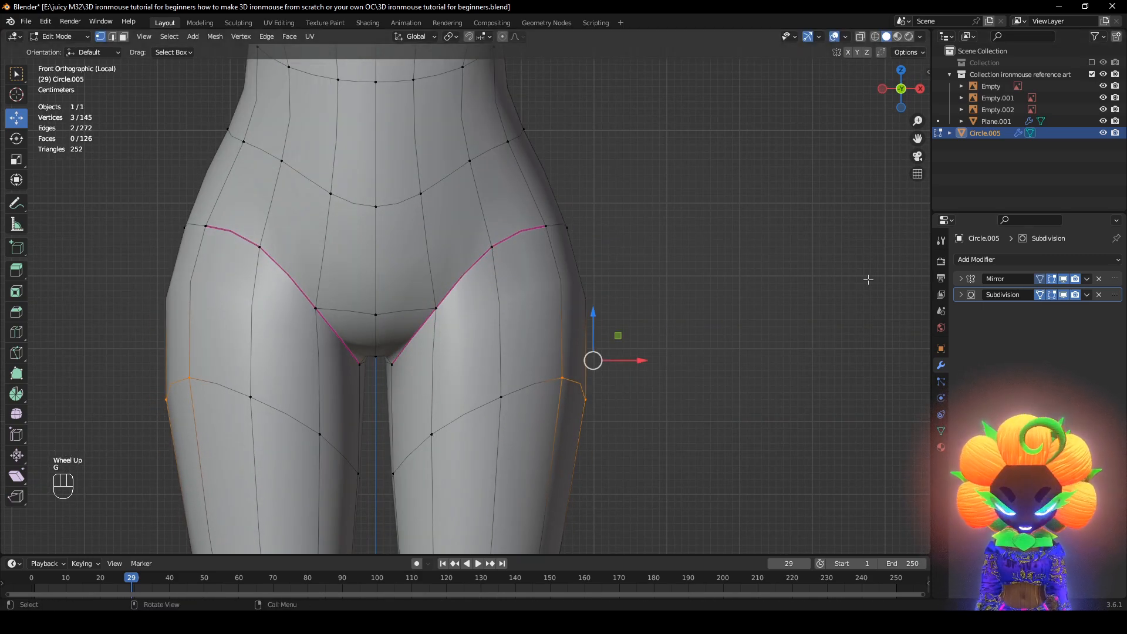
key(KP_Divide)
key(KP_1)
key(KP_Decimal)
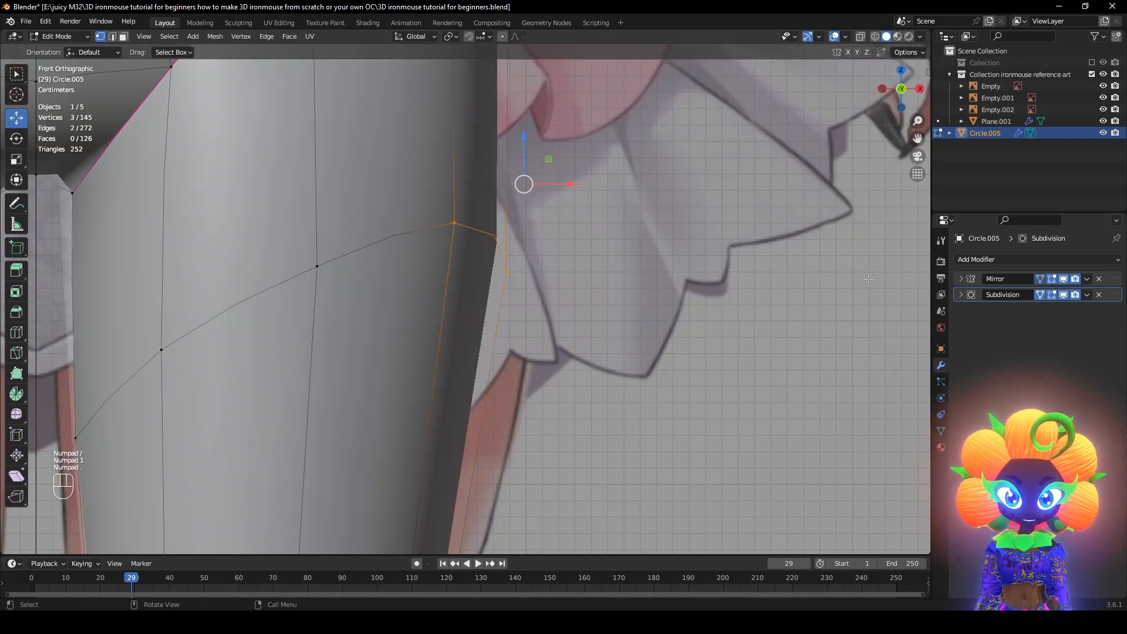
Try to move the selected outer thigh vertices outward, comparing them with the front reference in X-ray
scroll(868, 279, down, 3)
shift+middle_drag(822, 293, 743, 316)
scroll(743, 315, up, 2)
key(g)
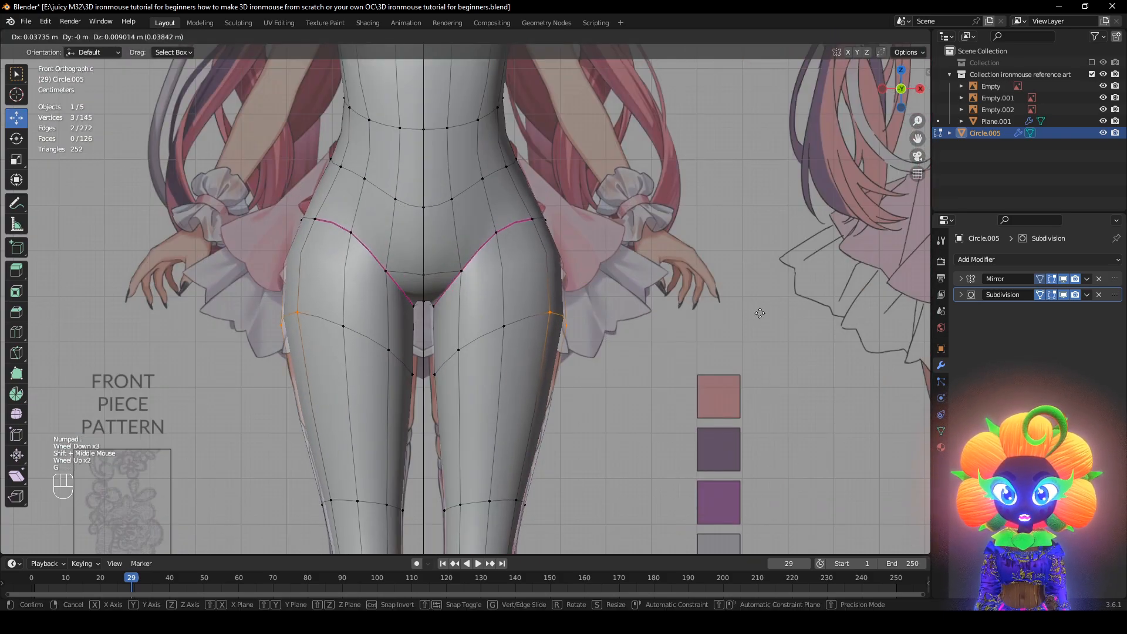
click(675, 294)
key(alt+z)
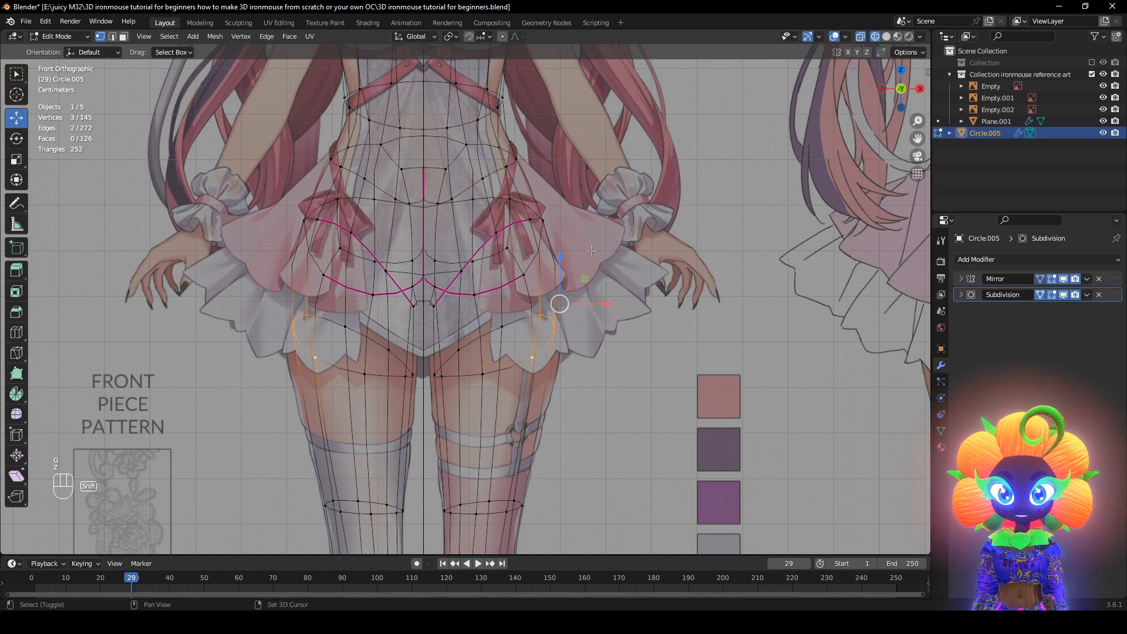
key(alt+z)
Try to push the outer hip and thigh vertices outward by 0.0386 m with Shrink/Fatten, compare with the reference and undo it
key(g)
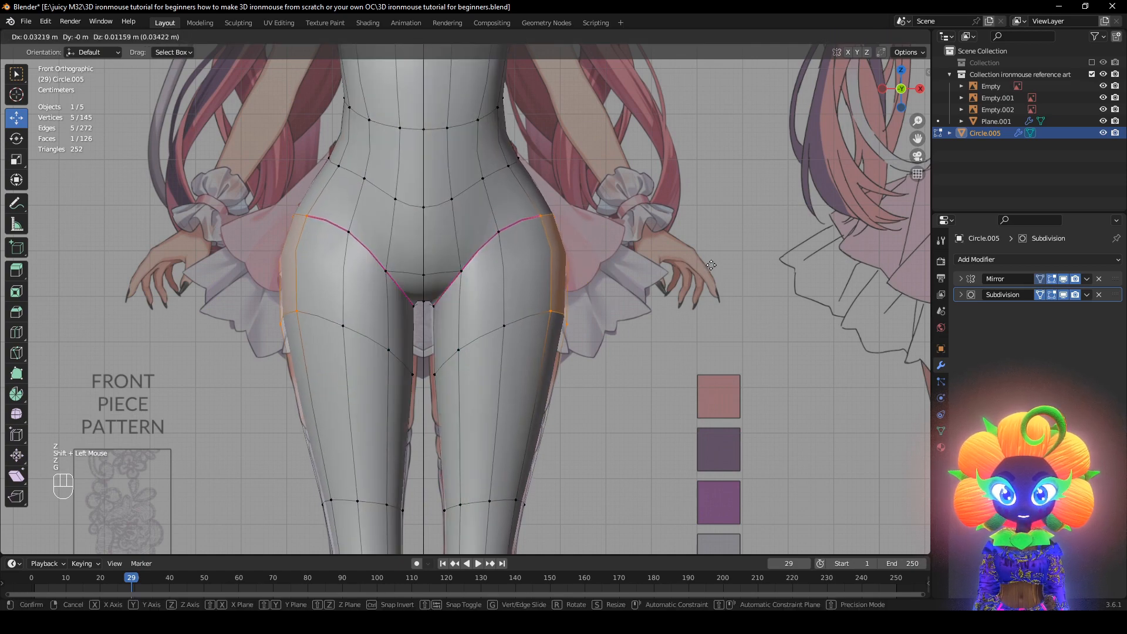
key(alt+s)
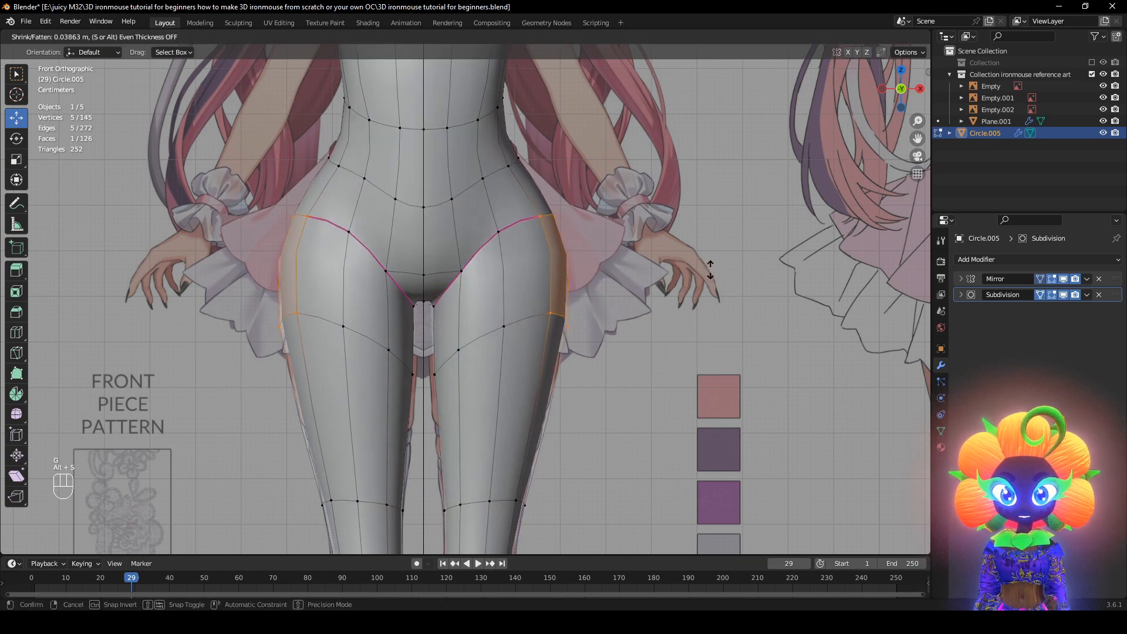
click(711, 269)
middle_drag(710, 268, 678, 292)
key(alt+z)
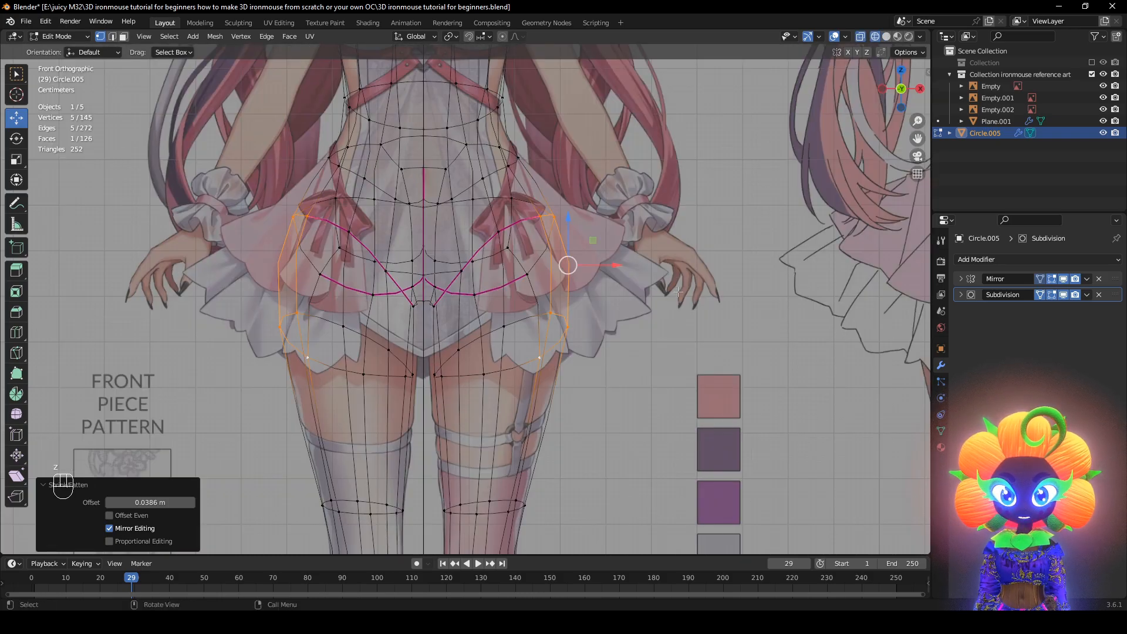
key(alt+z)
key(ctrl+z)
Fatten the outer hip and thigh vertices by 0.0258 m, comparing the shape through an undo and redo, and clear the selection
key(alt+s)
click(757, 301)
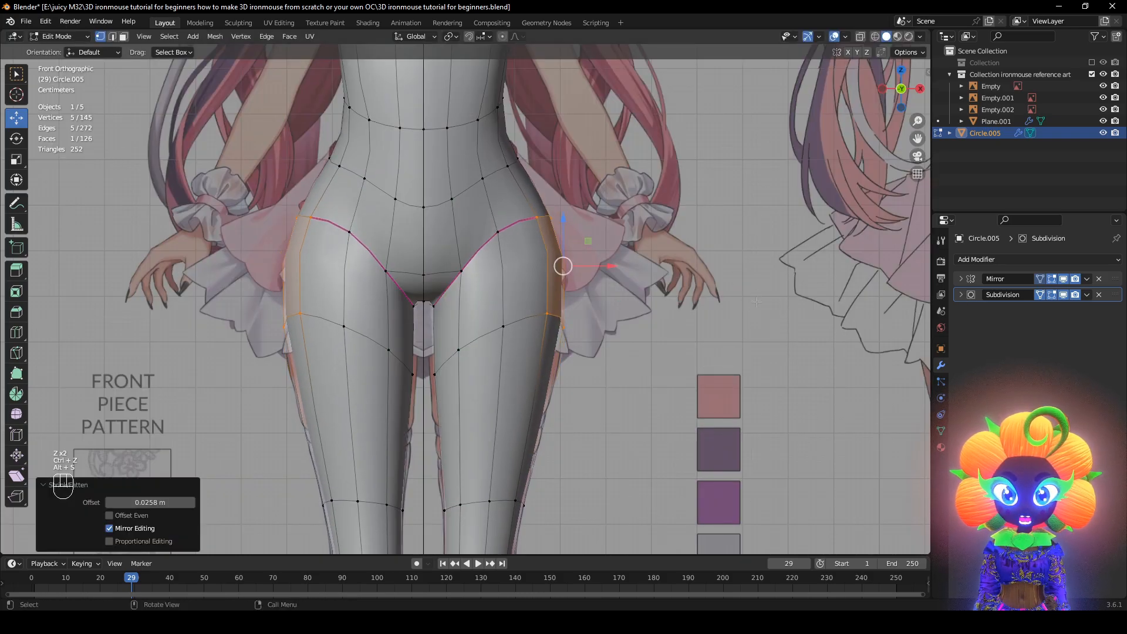
key(z)
key(z)
key(ctrl+z)
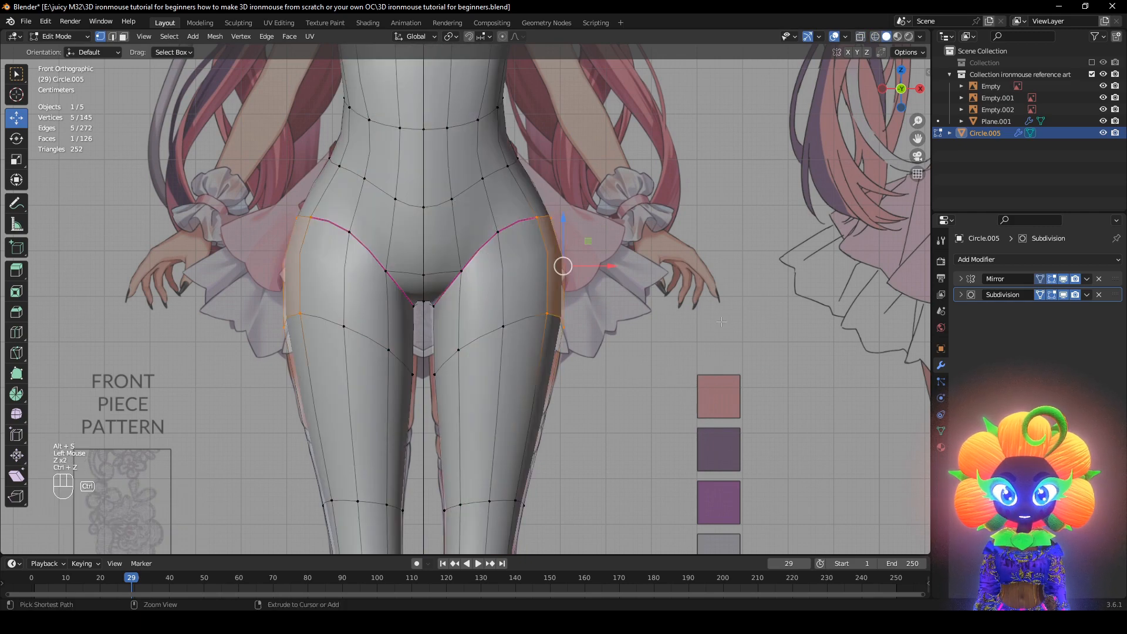
key(shift+ctrl+z)
click(558, 265)
Compare the hips and torso with the front reference in wireframe and solid view, selecting a vertical torso loop
scroll(558, 264, down, 2)
middle_drag(558, 264, 563, 310)
click(362, 360)
scroll(470, 311, up, 2)
key(z)
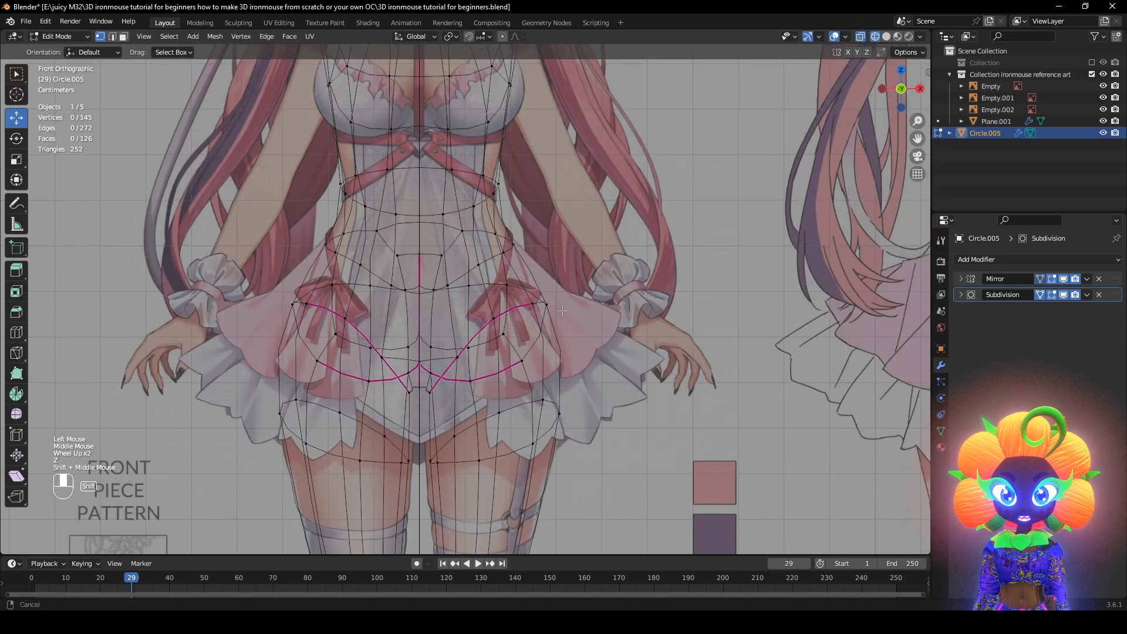
key(z)
scroll(456, 297, up, 1)
alt+click(456, 297)
key(z)
key(z)
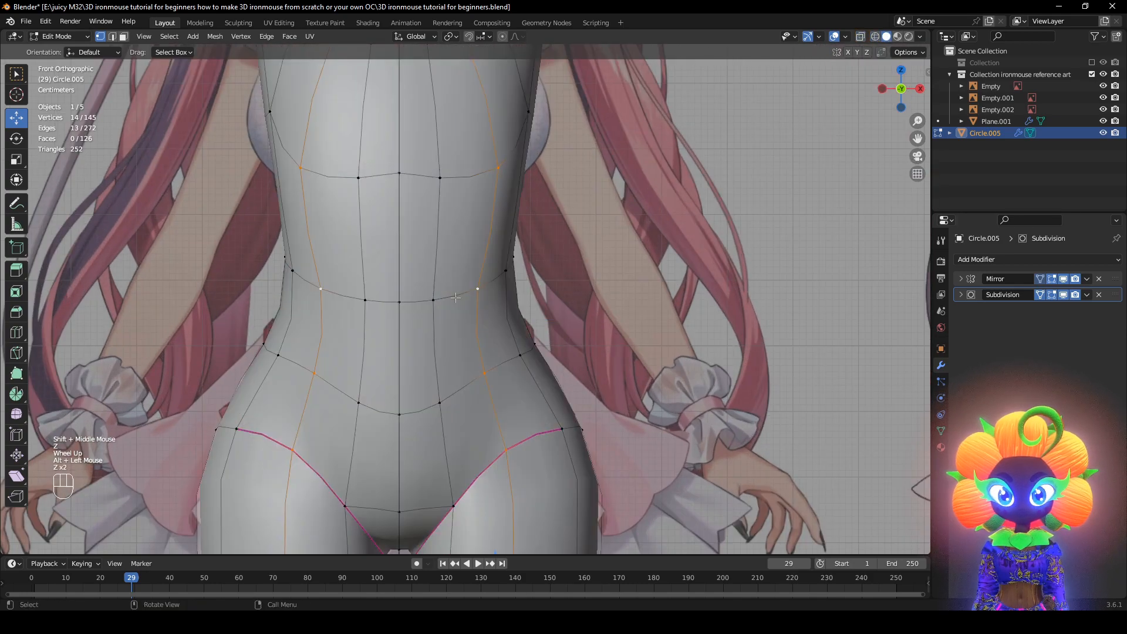
Select the horizontal edge loop around the waist, scale it against the front reference and clear the selection
middle_drag(442, 297, 458, 281)
alt+scroll(458, 282, down, 1)
key(z)
scroll(458, 282, up, 1)
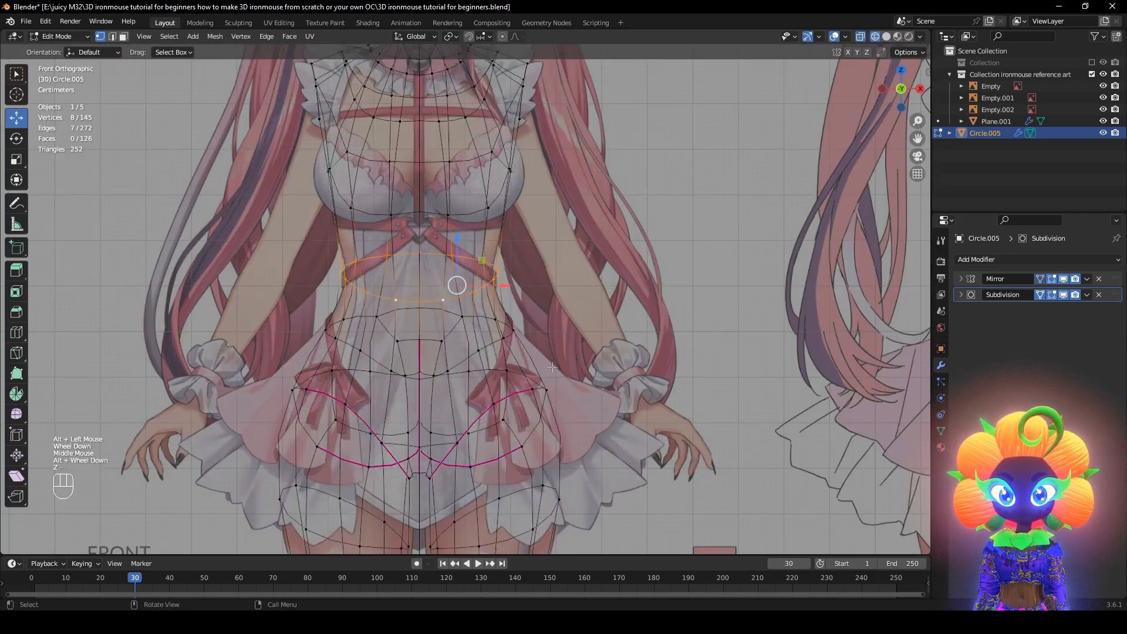
key(s)
key(z)
scroll(616, 361, down, 2)
click(616, 361)
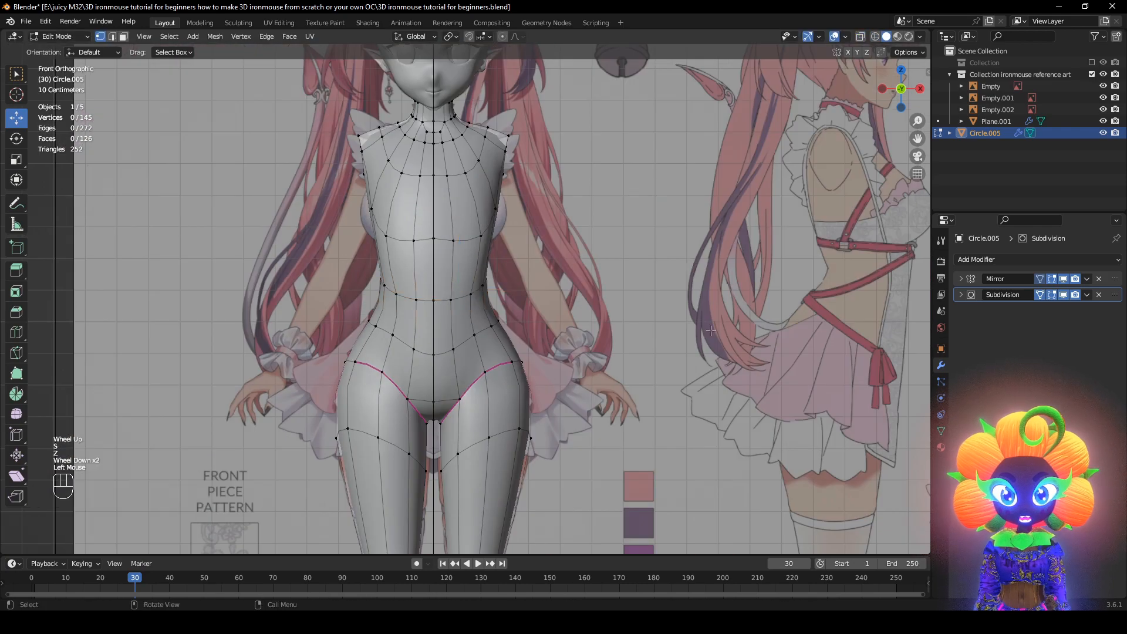
Examine the body from the side and the legs from the front, with subdivision display off and on
mouse_move(611, 359)
middle_down()
mouse_move(592, 353)
mouse_move(605, 351)
middle_up()
click(1063, 295)
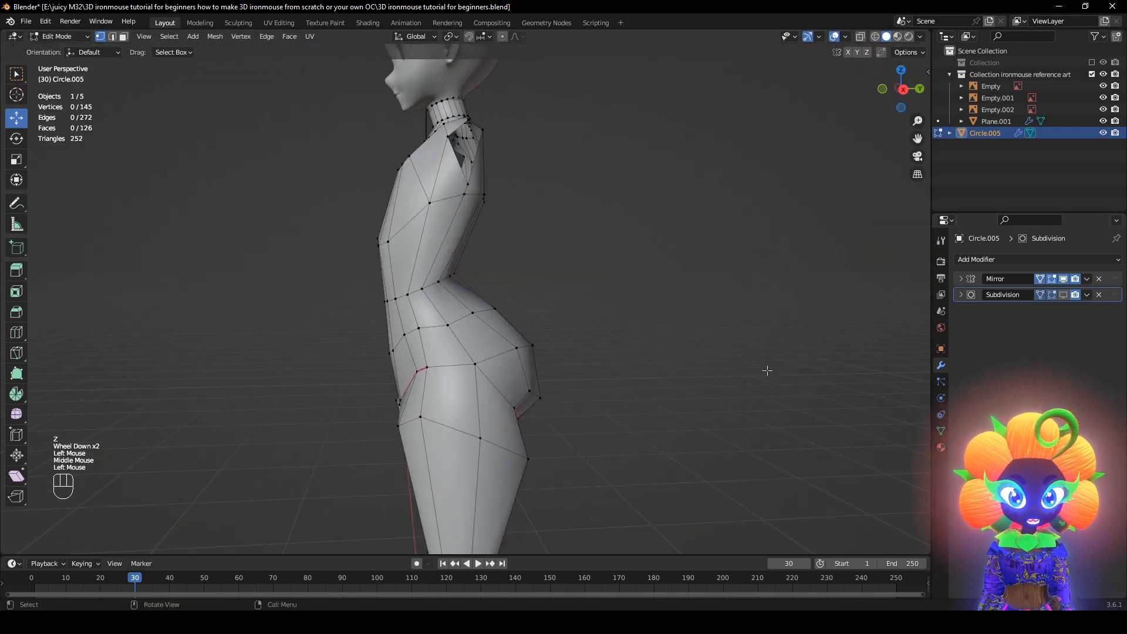
scroll(716, 388, down, 1)
shift+middle_drag(650, 421, 833, 217)
scroll(833, 217, up, 3)
click(1064, 296)
shift+middle_drag(675, 264, 675, 335)
scroll(675, 335, up, 2)
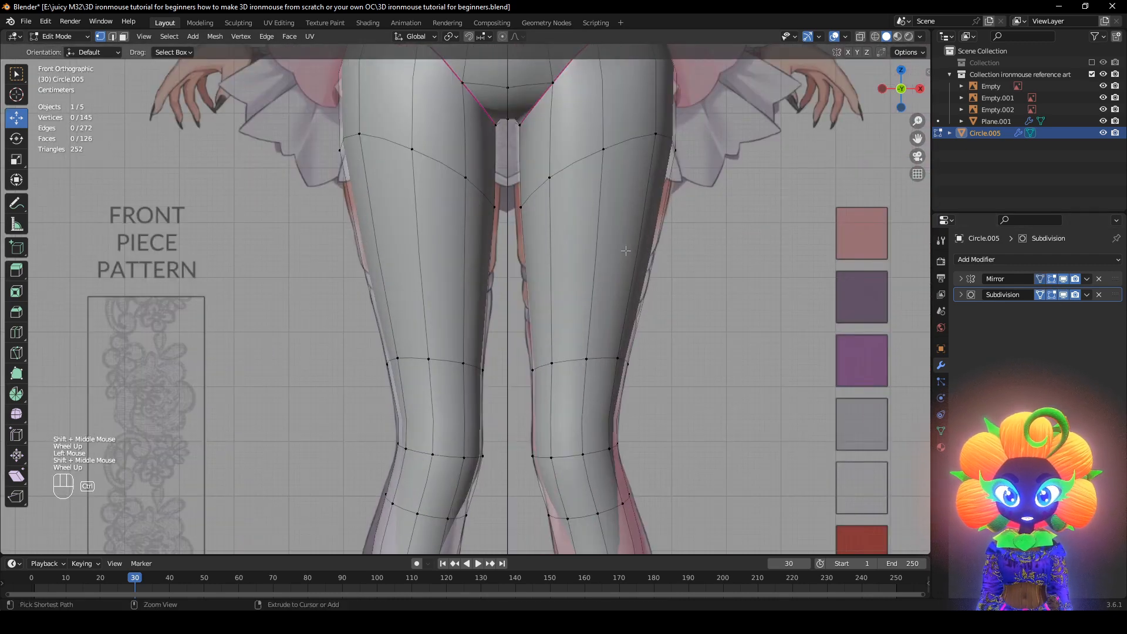
Add one centred loop cut around the thighs, midway between the upper-thigh and above-knee loops
key(ctrl+r)
click(635, 259)
right_click(636, 262)
Try fattening the new thigh loop, including once with the overlays hidden, and cancel both attempts
key(alt+s)
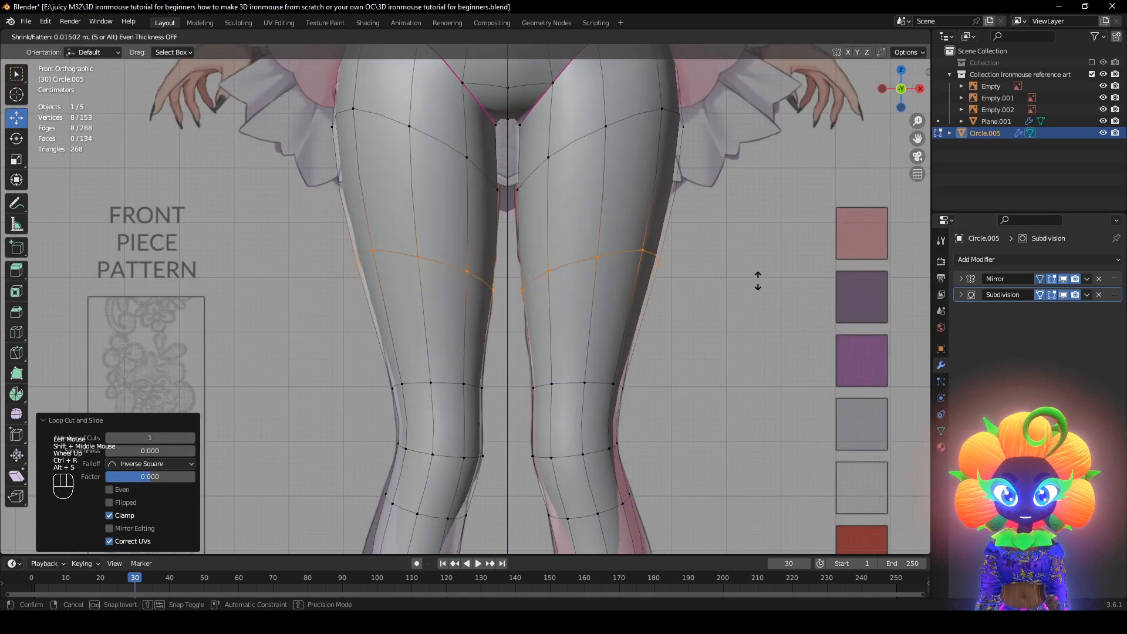
right_click(758, 281)
click(834, 35)
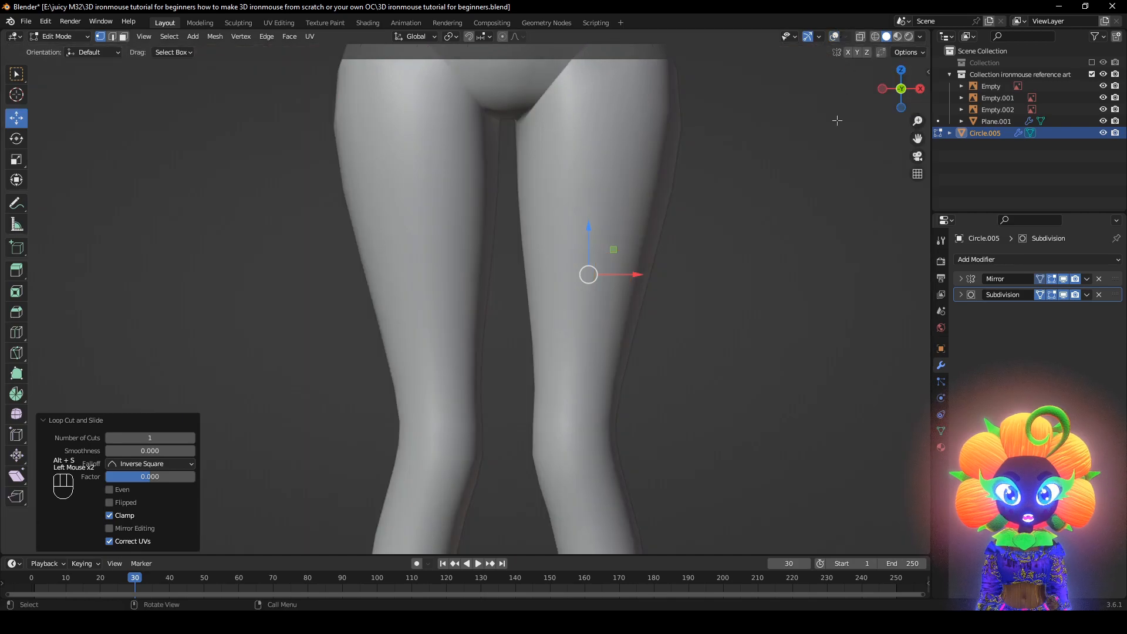
scroll(832, 150, down, 4)
key(alt+s)
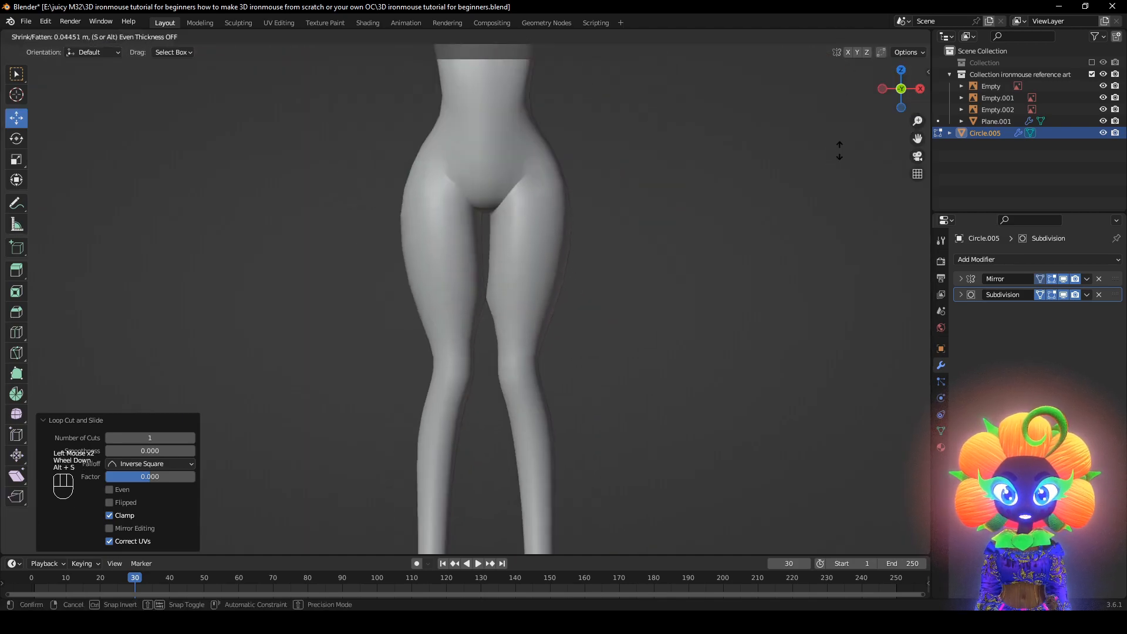
right_click(839, 147)
click(834, 37)
scroll(880, 147, up, 2)
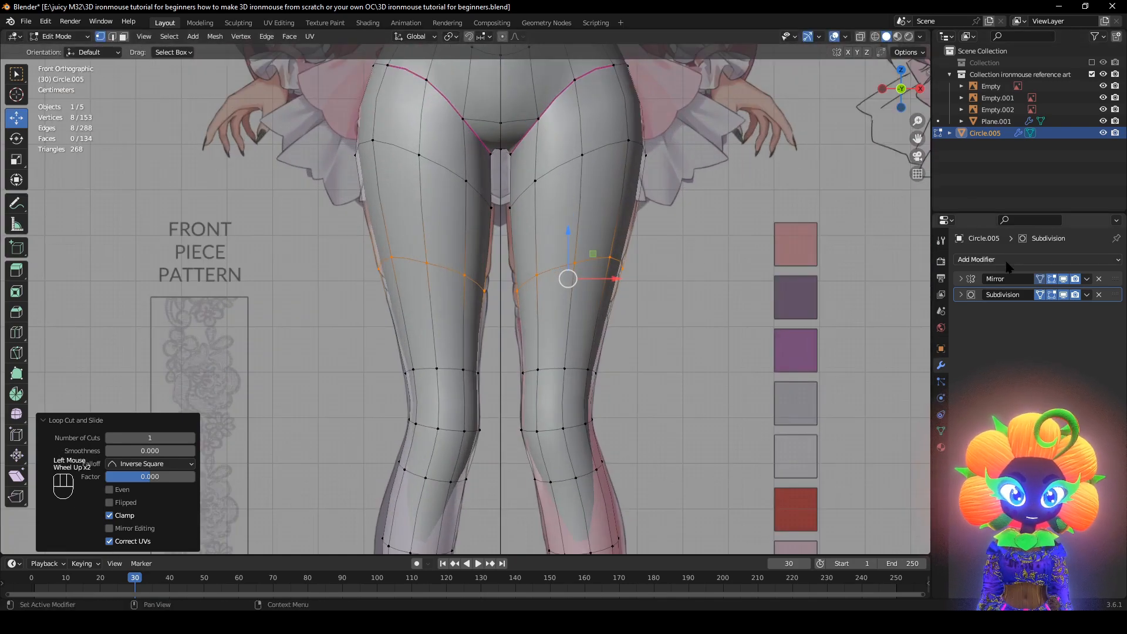
Fatten the new thigh loop by 0.0215 m with subdivision display off and turn the display back on
click(1063, 294)
scroll(775, 370, up, 1)
key(alt+s)
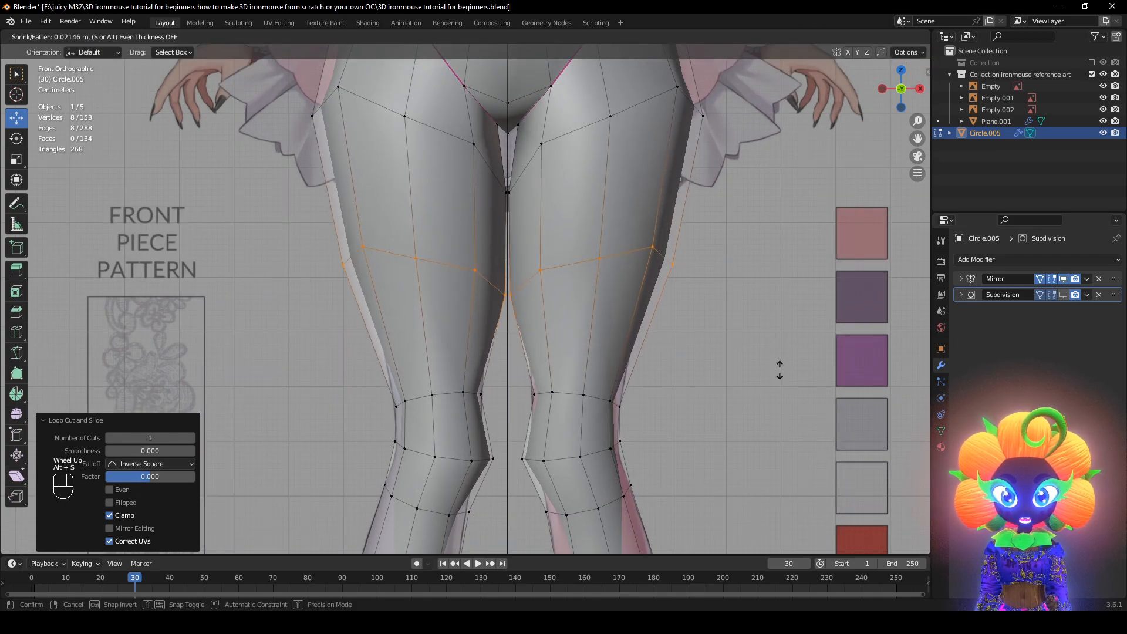
click(780, 370)
click(1064, 294)
Examine the reshaped thighs from several angles with subdivision display on and off
middle_drag(763, 282, 737, 259)
scroll(736, 259, down, 1)
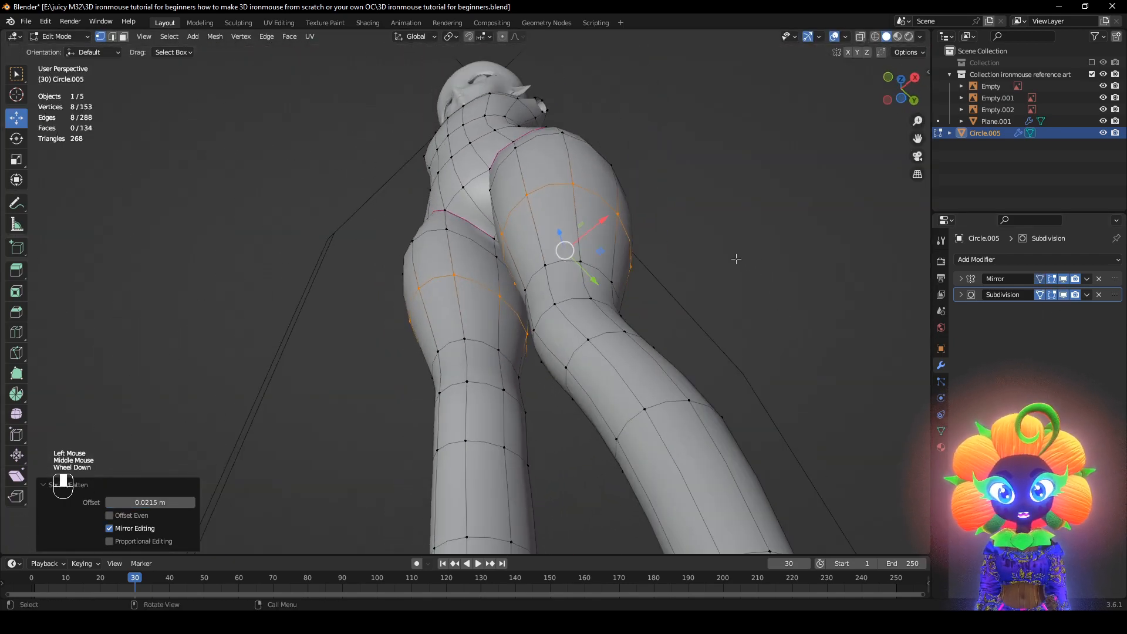
click(1064, 295)
middle_drag(778, 207, 814, 254)
click(840, 331)
click(1064, 295)
scroll(822, 326, down, 2)
click(1063, 295)
Bevel the mid-calf edge loop with a width of 0.11 m and one segment
shift+middle_drag(640, 329, 635, 353)
scroll(635, 353, up, 2)
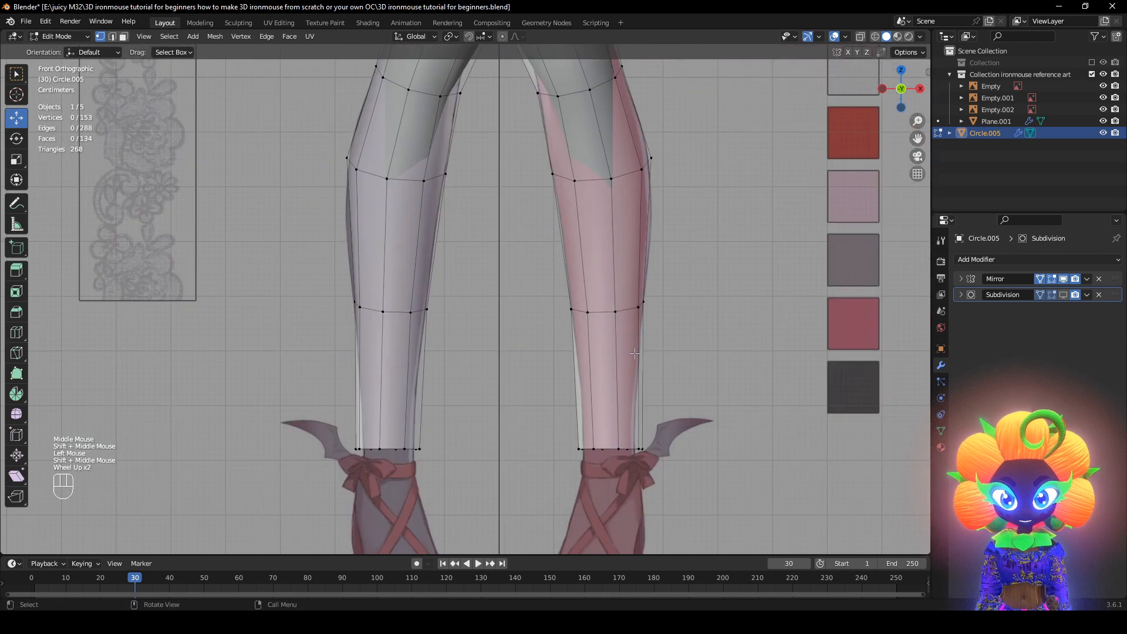
alt+click(609, 311)
key(ctrl+b)
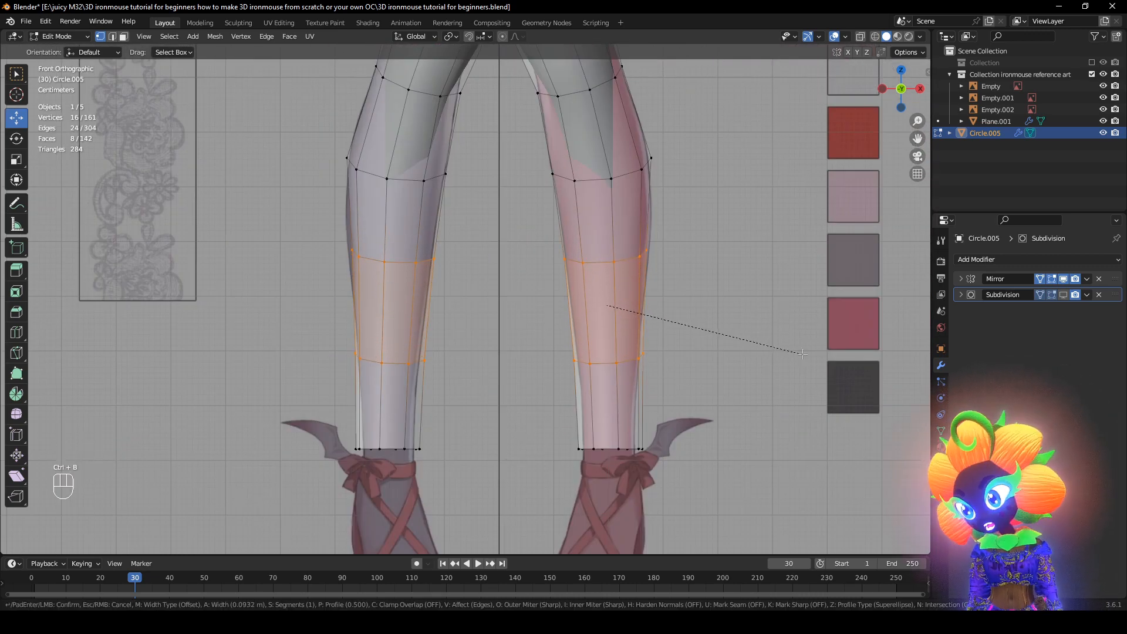
click(859, 323)
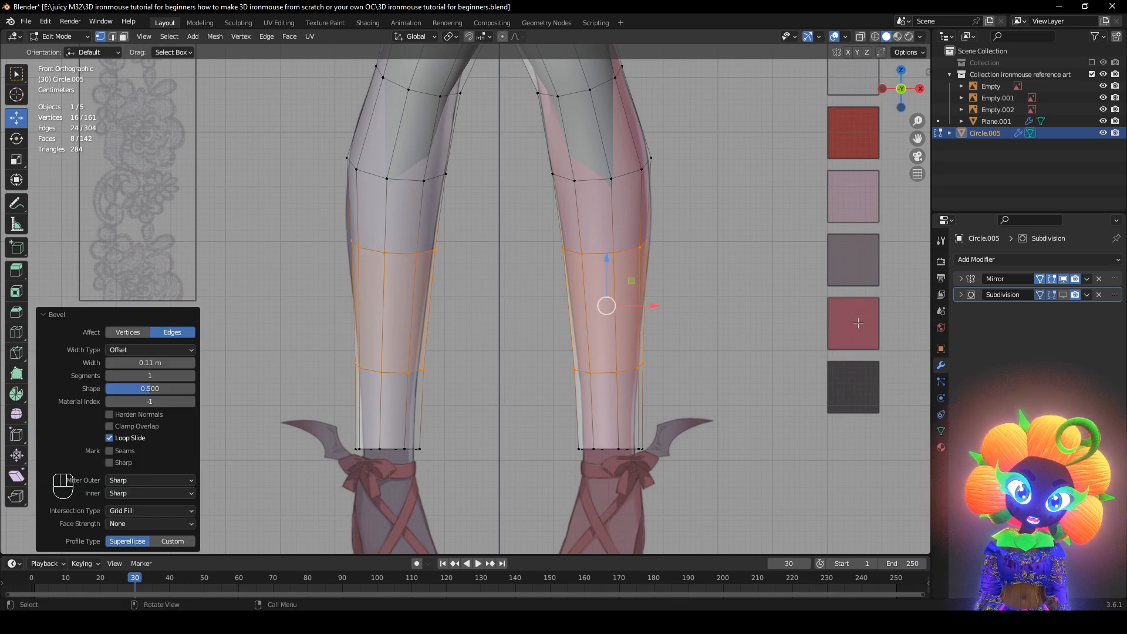
Shrink the bevelled mid-calf band by about 0.0086 m in wireframe side view, with the subdivision display off
click(1064, 295)
middle_drag(808, 326, 517, 337)
click(1063, 295)
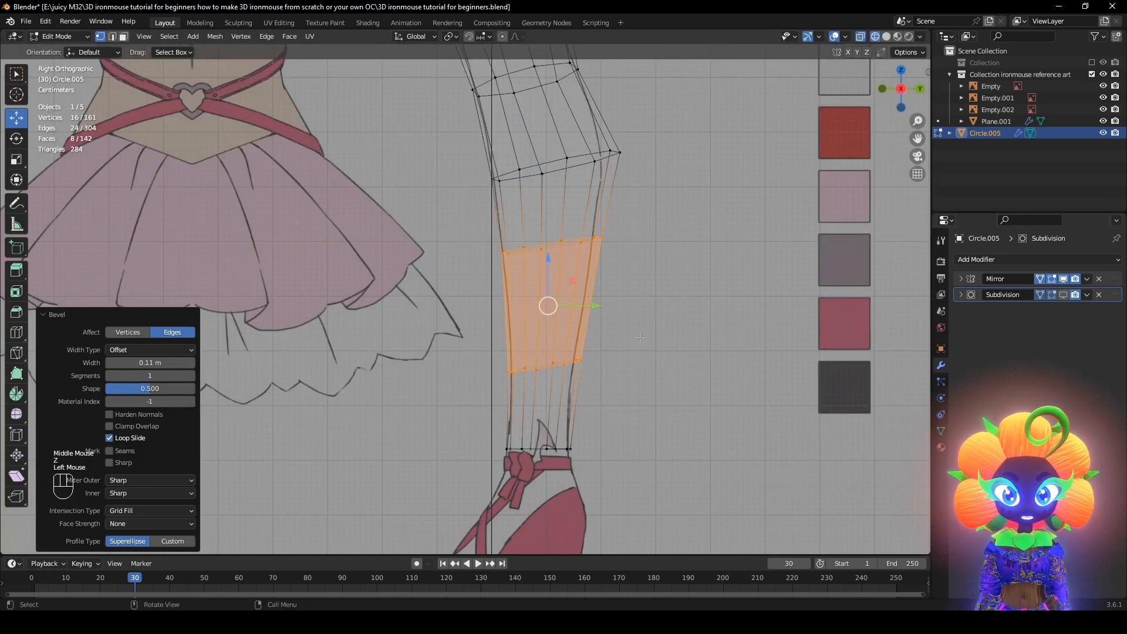
key(z)
key(z)
key(alt+s)
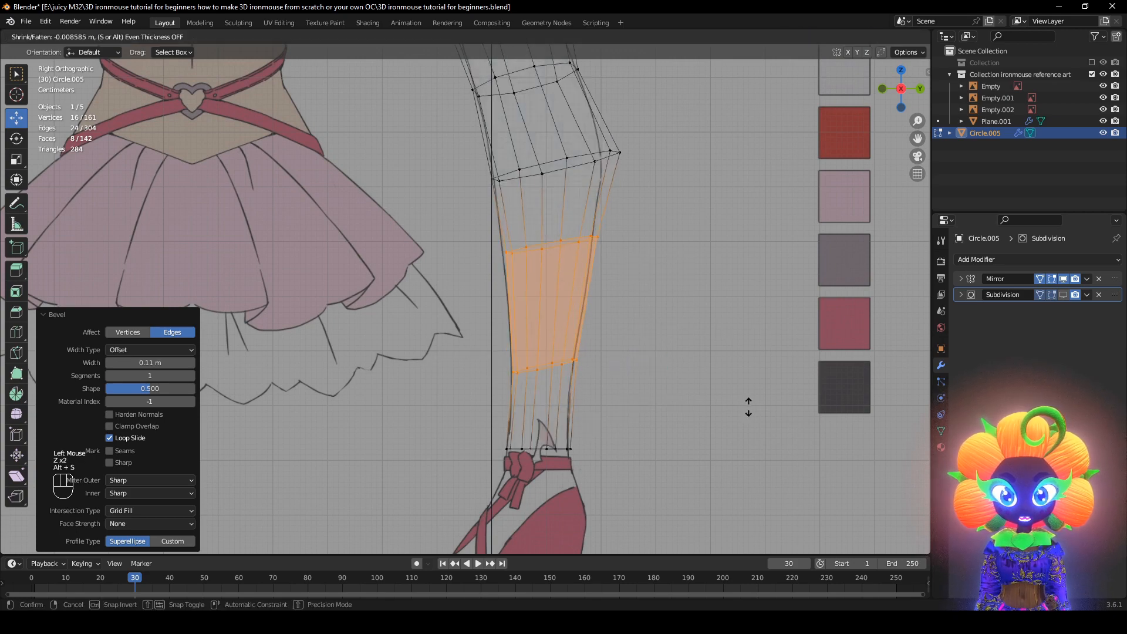
click(746, 403)
alt+middle_drag(746, 403, 706, 366)
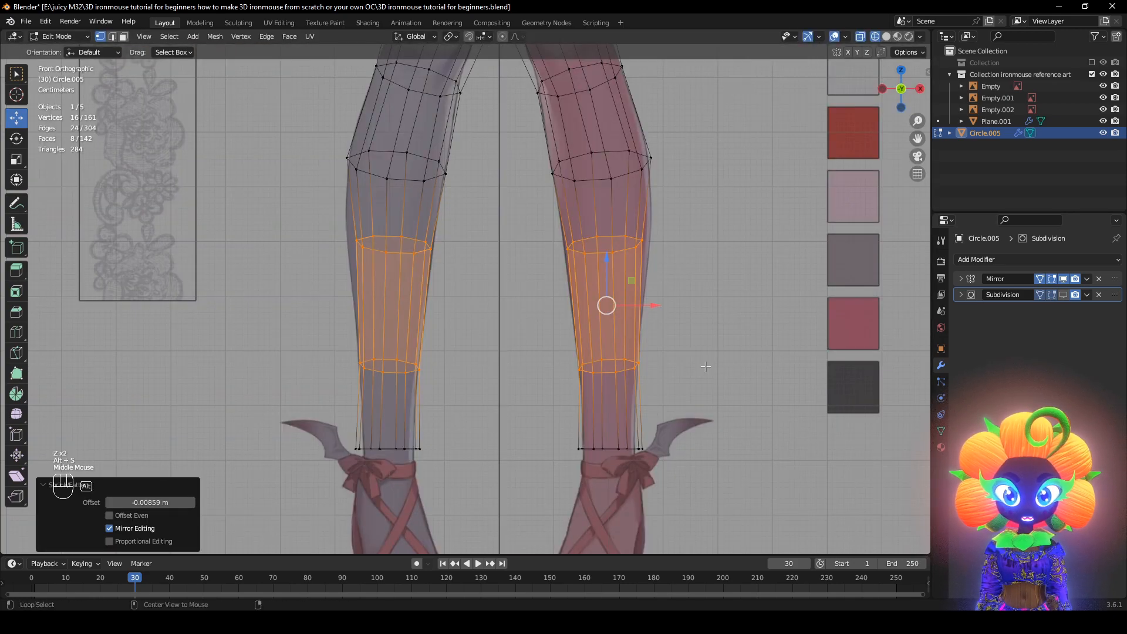
Fatten the upper loop of the calf band by about 0.015 m and shift it 0.0075 m along X and 0.0011 m along Z
alt+click(625, 249)
alt+click(628, 248)
key(alt+s)
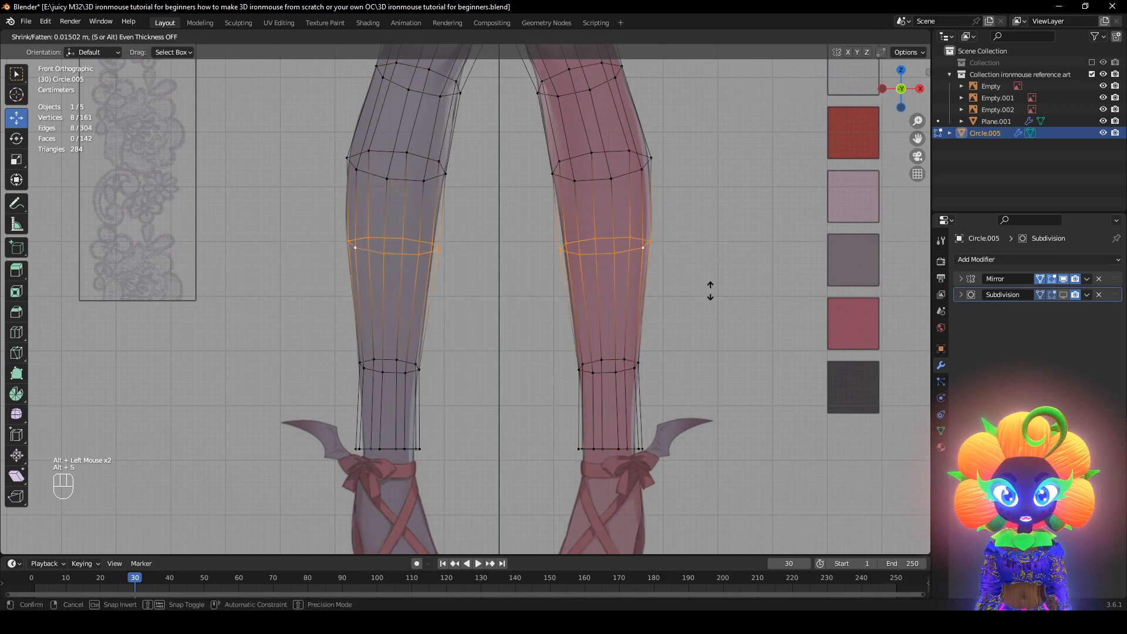
click(710, 292)
key(g)
click(714, 290)
Shrink the upper calf loop by 0.0075 m and turn the subdivision display back on in solid side view
key(alt+s)
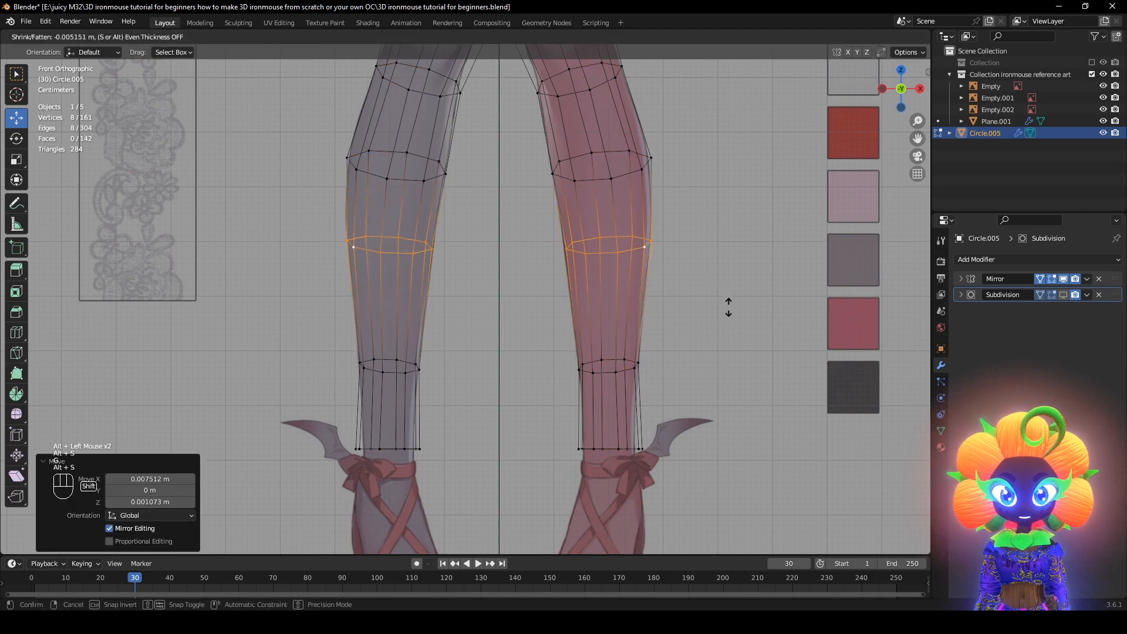
click(737, 313)
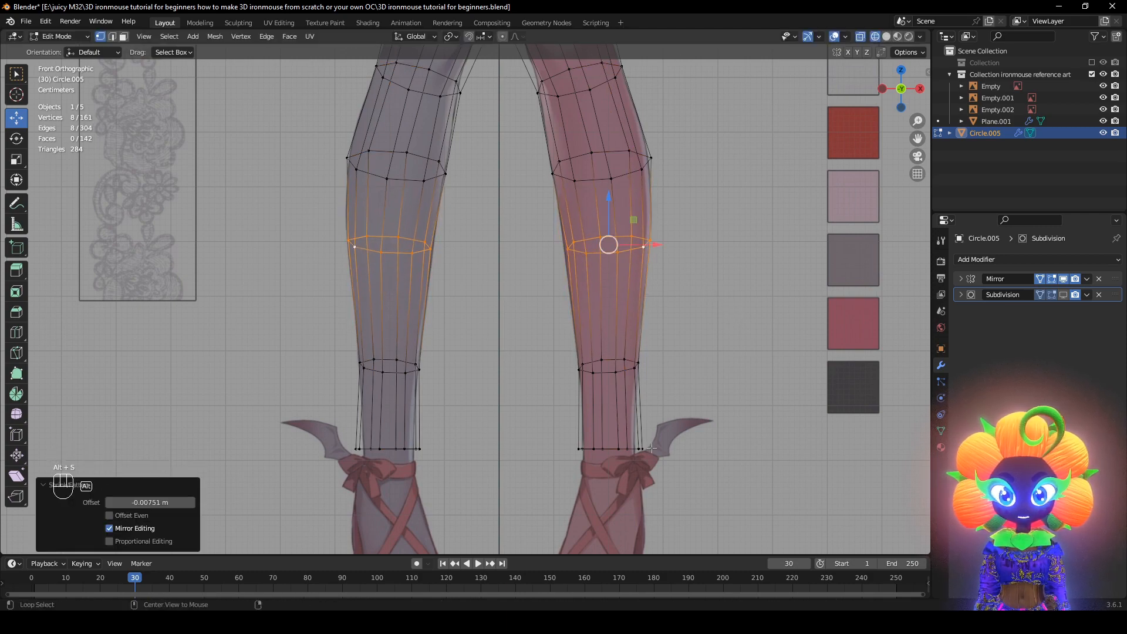
alt+middle_drag(734, 432, 629, 433)
click(1064, 295)
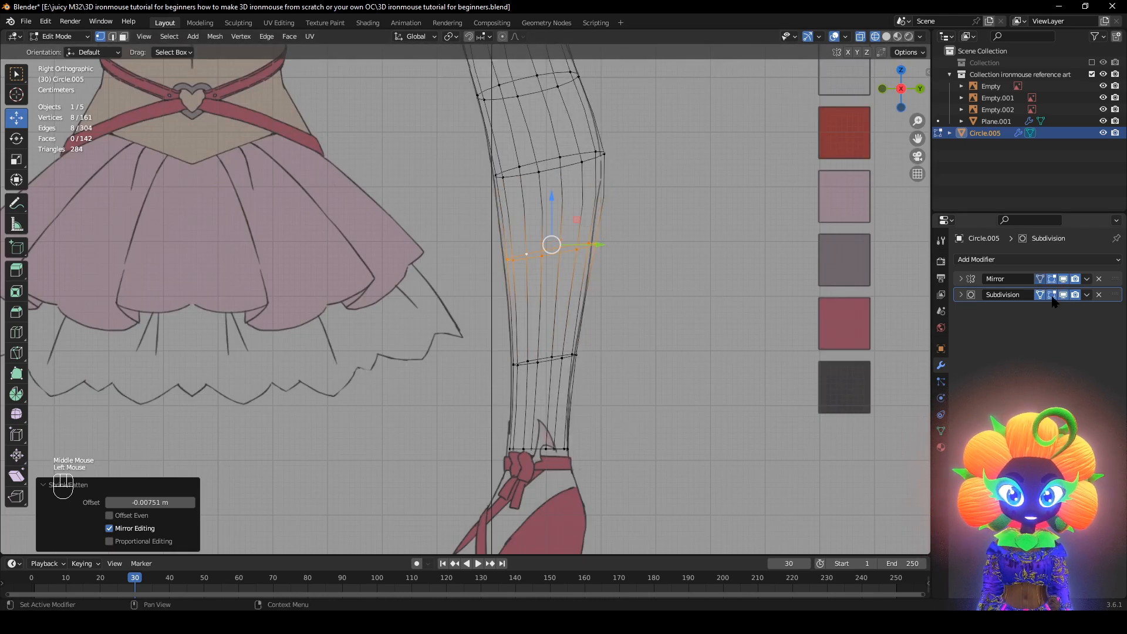
key(z)
key(z)
key(z)
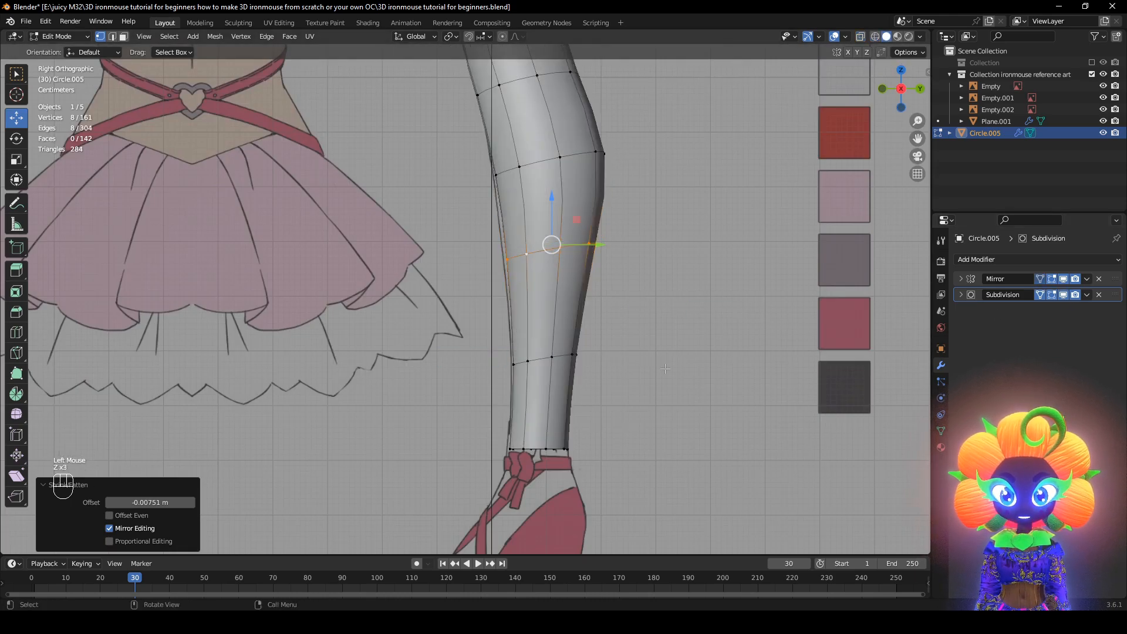
Move the upper calf loop -0.0064 m along Y and -0.0011 m along Z to follow the side reference
scroll(610, 294, down, 2)
shift+scroll(626, 274, up, 1)
shift+middle_drag(626, 273, 619, 307)
scroll(614, 352, up, 1)
scroll(606, 386, down, 1)
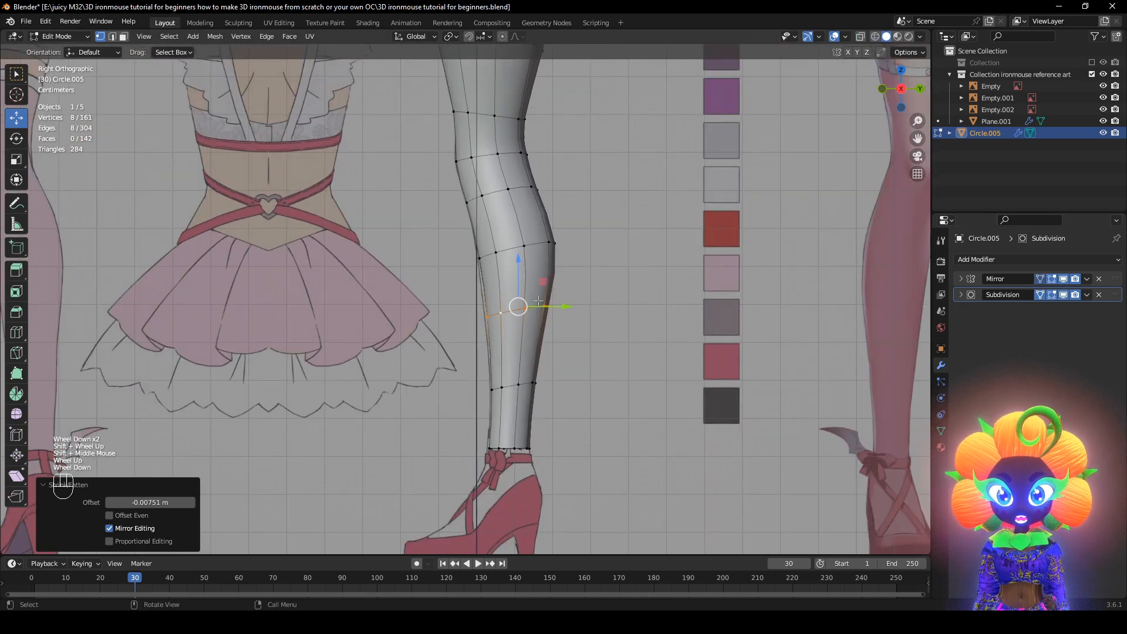
key(z)
scroll(522, 305, up, 2)
key(g)
click(660, 341)
key(z)
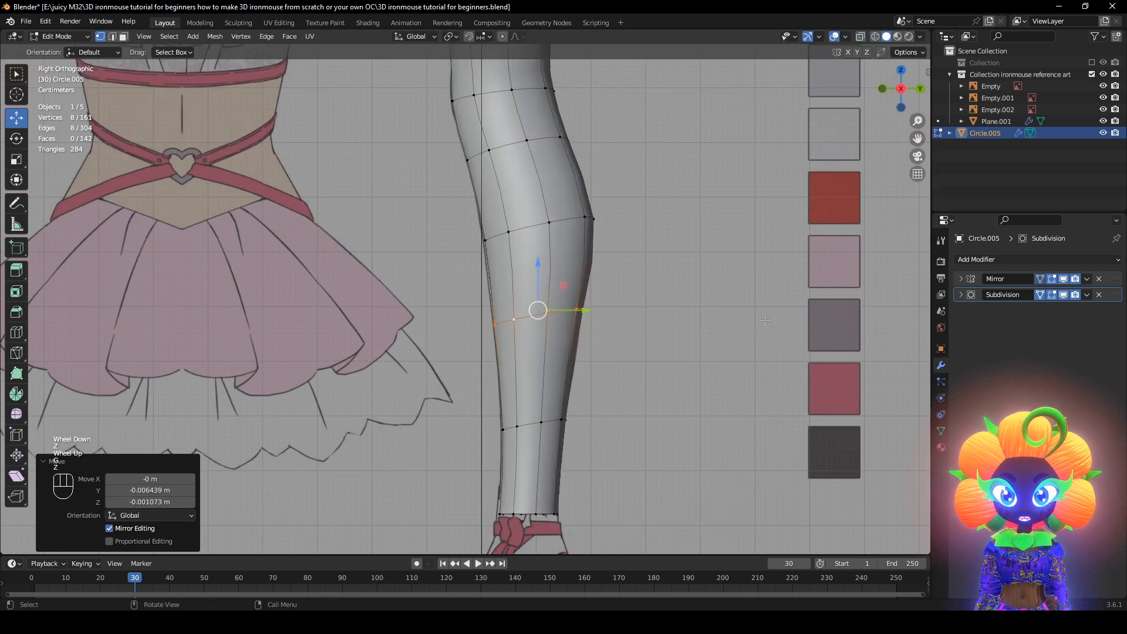
Select the pair of vertices on the inner side of the knee and reposition them slightly
scroll(614, 287, down, 2)
shift+middle_drag(611, 286, 723, 441)
scroll(594, 409, up, 2)
shift+middle_drag(684, 392, 681, 389)
scroll(681, 388, up, 1)
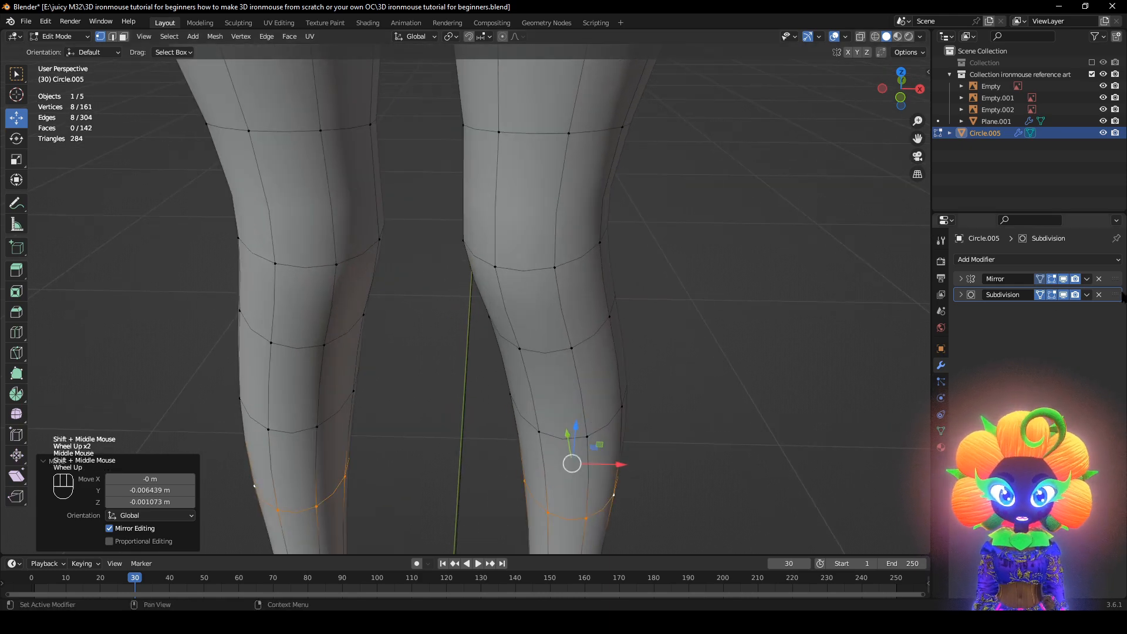
click(1064, 295)
click(1075, 295)
middle_drag(522, 263, 554, 276)
click(433, 252)
click(1064, 295)
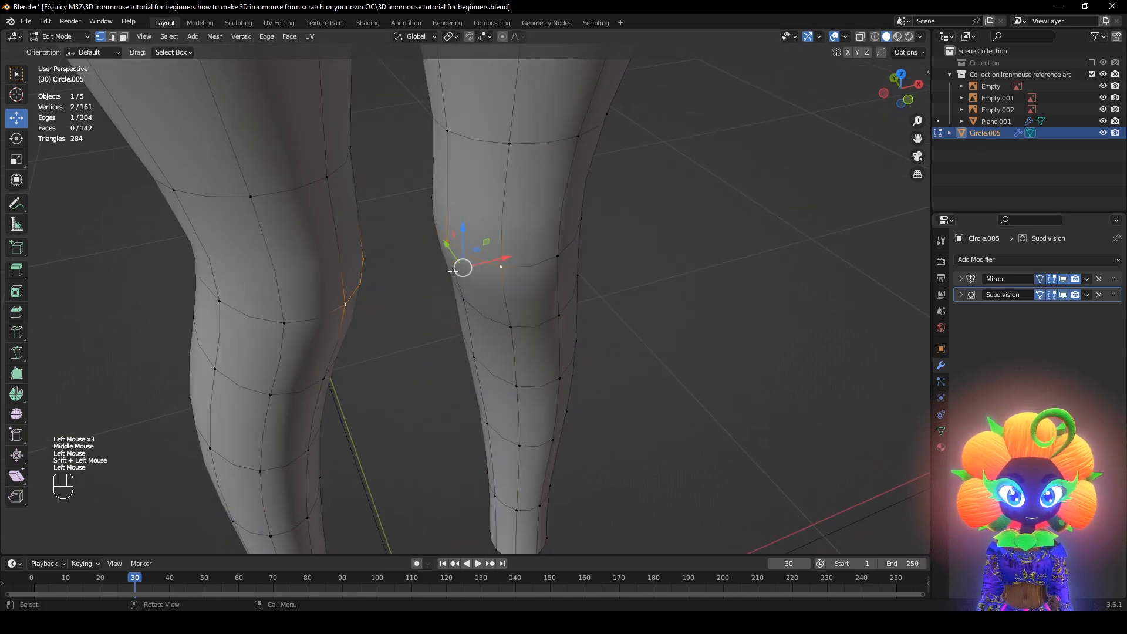
middle_drag(384, 247, 400, 282)
drag(442, 257, 456, 271)
click(655, 312)
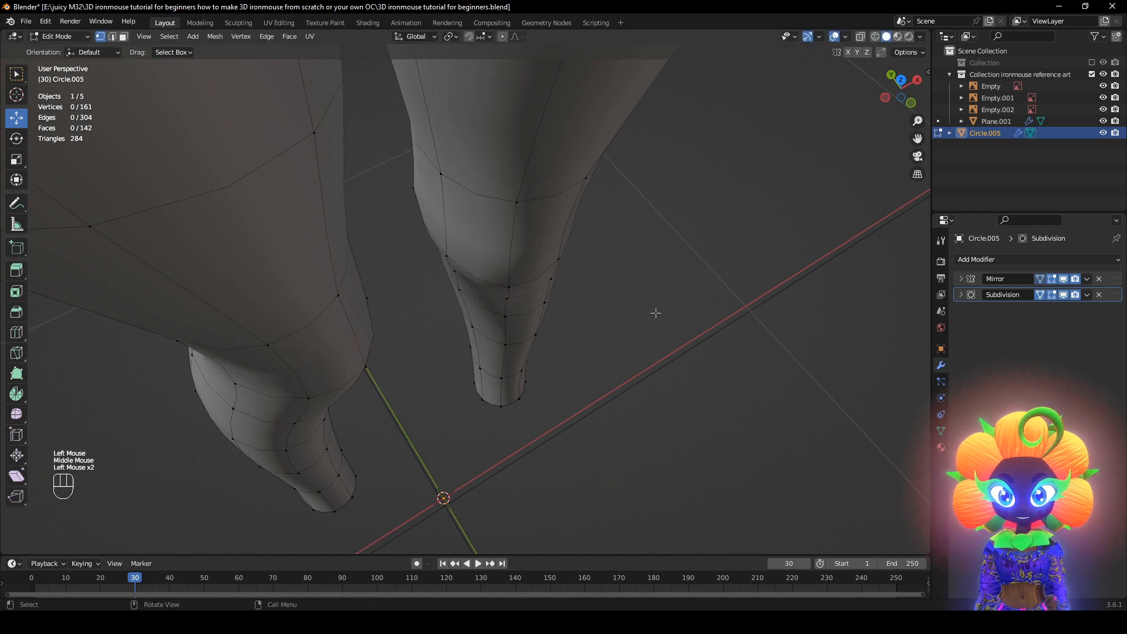
Adjust the inner knee vertices further, shifting them sideways to reshape the knee, and clear the selection
middle_drag(654, 313, 624, 189)
click(447, 260)
middle_drag(464, 258, 454, 312)
click(447, 258)
click(453, 317)
drag(429, 319, 402, 319)
scroll(587, 311, down, 2)
click(853, 302)
Examine the knees and calves with the subdivision display off and on
middle_drag(709, 288, 552, 282)
scroll(521, 286, up, 1)
click(1063, 296)
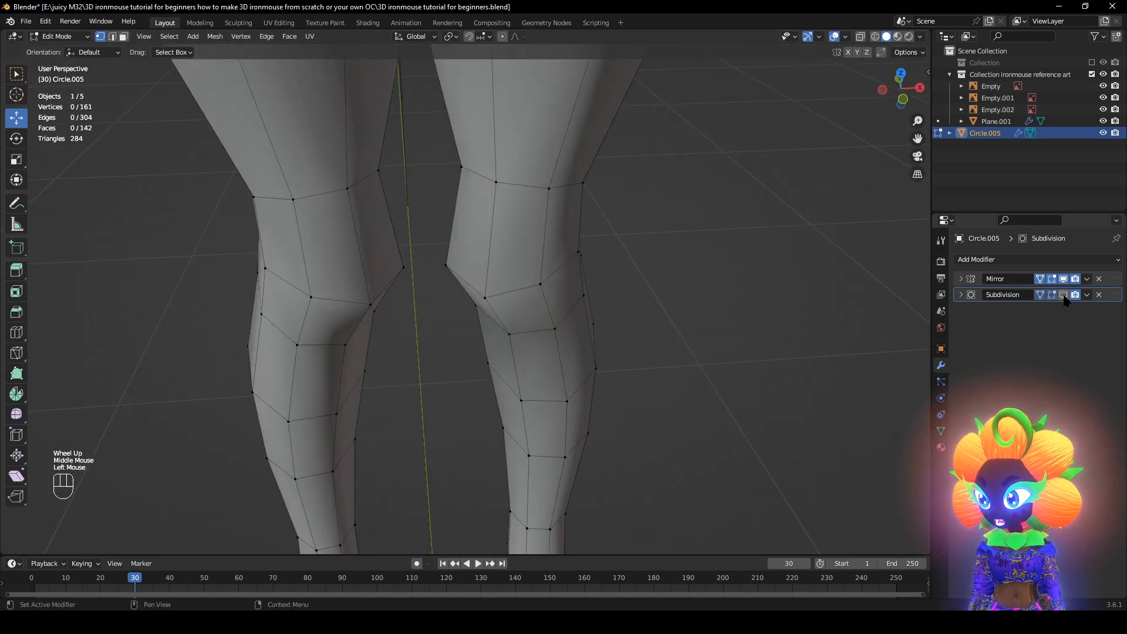
click(1064, 297)
scroll(836, 325, down, 2)
middle_drag(835, 325, 521, 399)
scroll(613, 368, up, 2)
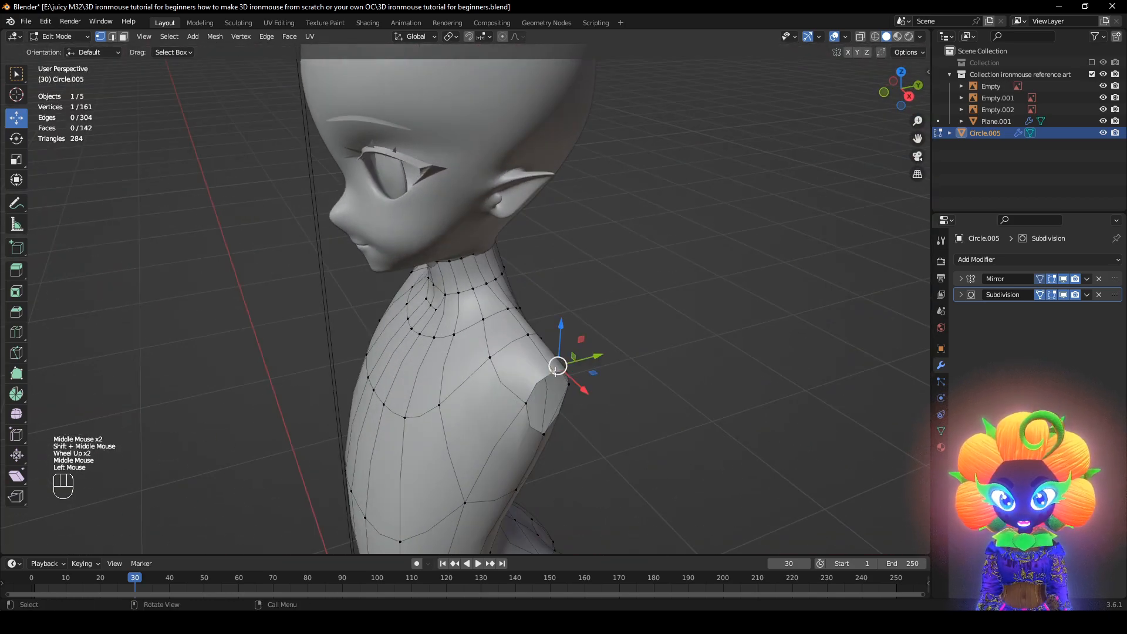
Examine the armhole, the whole body against the front reference, and the shoulder area from the side
key(KP_Decimal)
scroll(534, 378, down, 4)
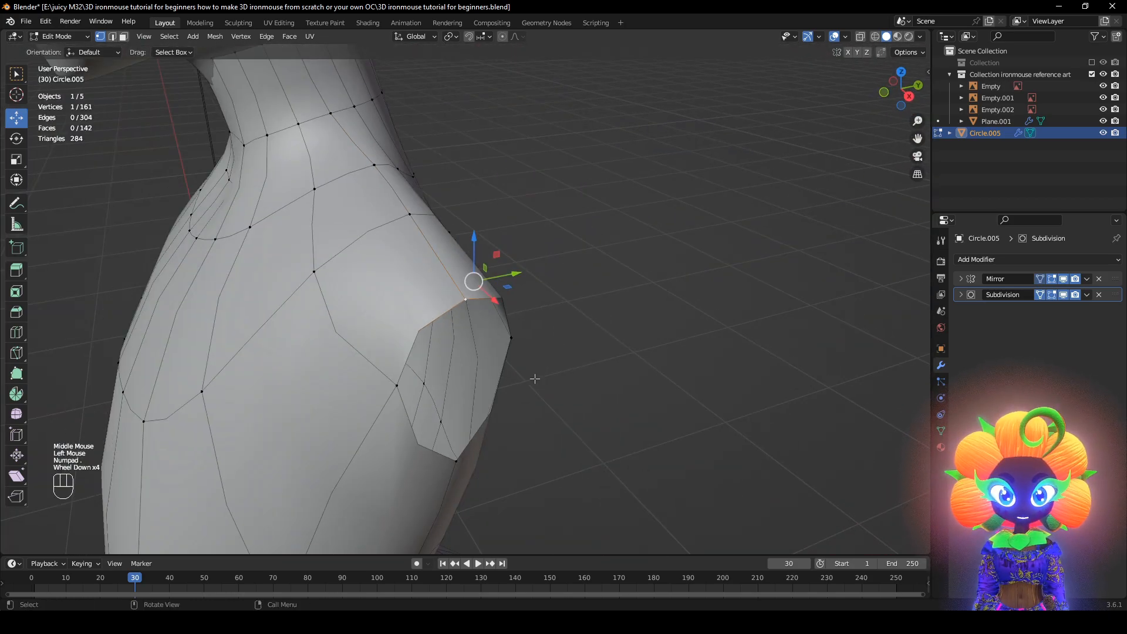
scroll(535, 378, down, 2)
middle_drag(574, 372, 606, 361)
key(a)
key(KP_1)
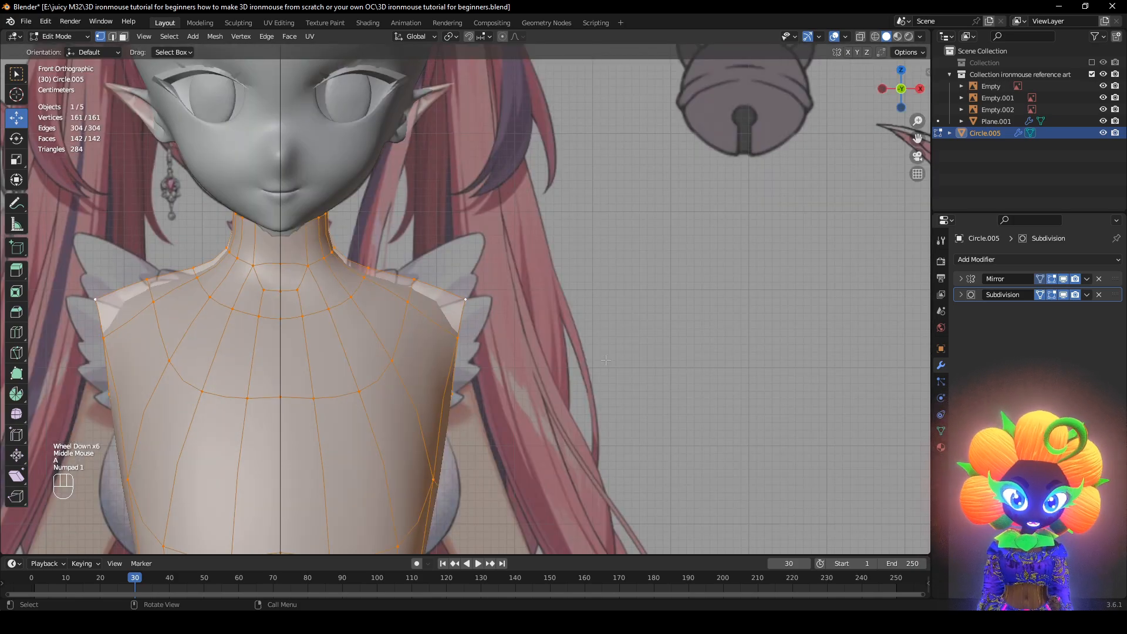
key(KP_Decimal)
scroll(579, 213, up, 1)
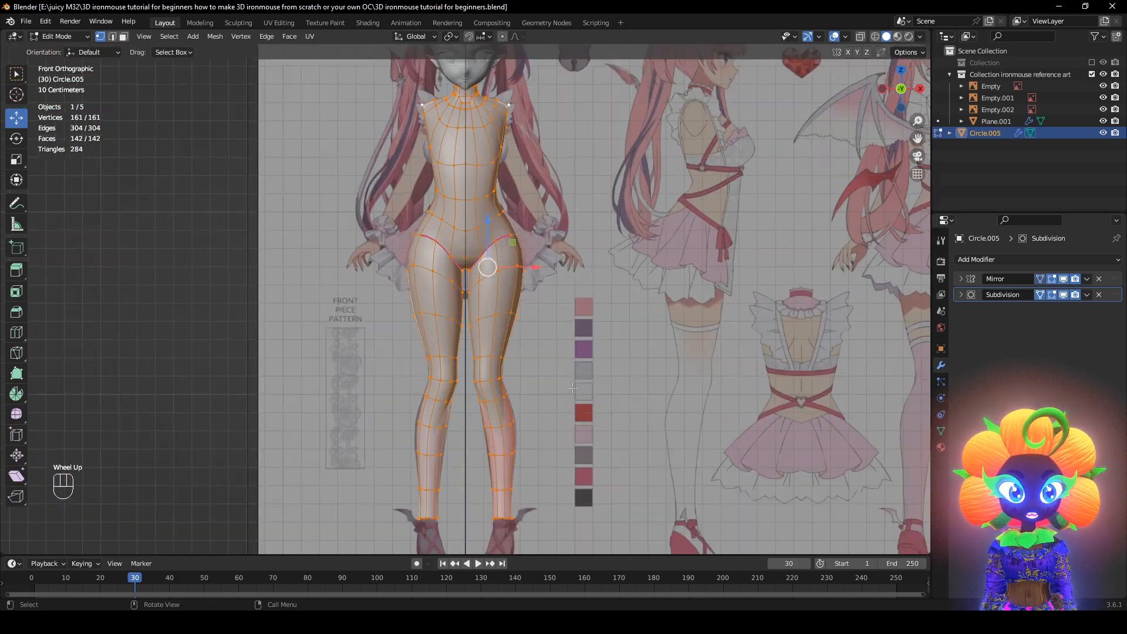
middle_drag(579, 213, 484, 320)
scroll(521, 322, up, 2)
scroll(483, 276, up, 1)
shift+middle_drag(490, 217, 920, 311)
alt+click(484, 272)
key(KP_Decimal)
scroll(483, 272, down, 1)
shift+scroll(452, 282, up, 1)
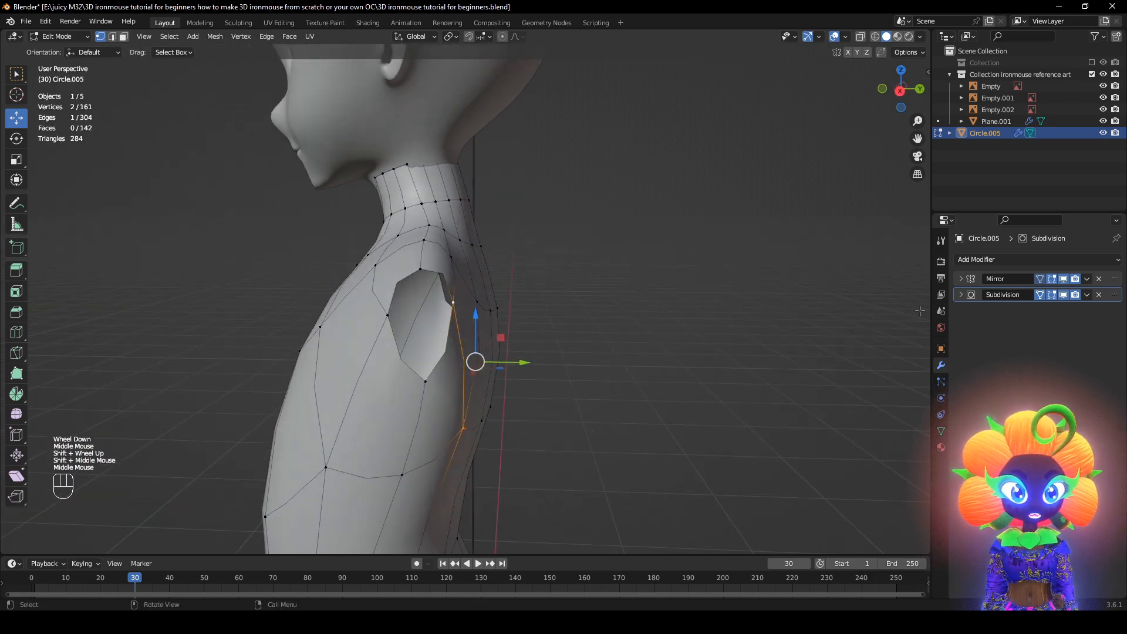
Turn off the subdivision display and reposition the front and rear armhole vertices to match the side reference
click(1063, 295)
middle_drag(450, 261, 470, 279)
alt+scroll(469, 280, down, 1)
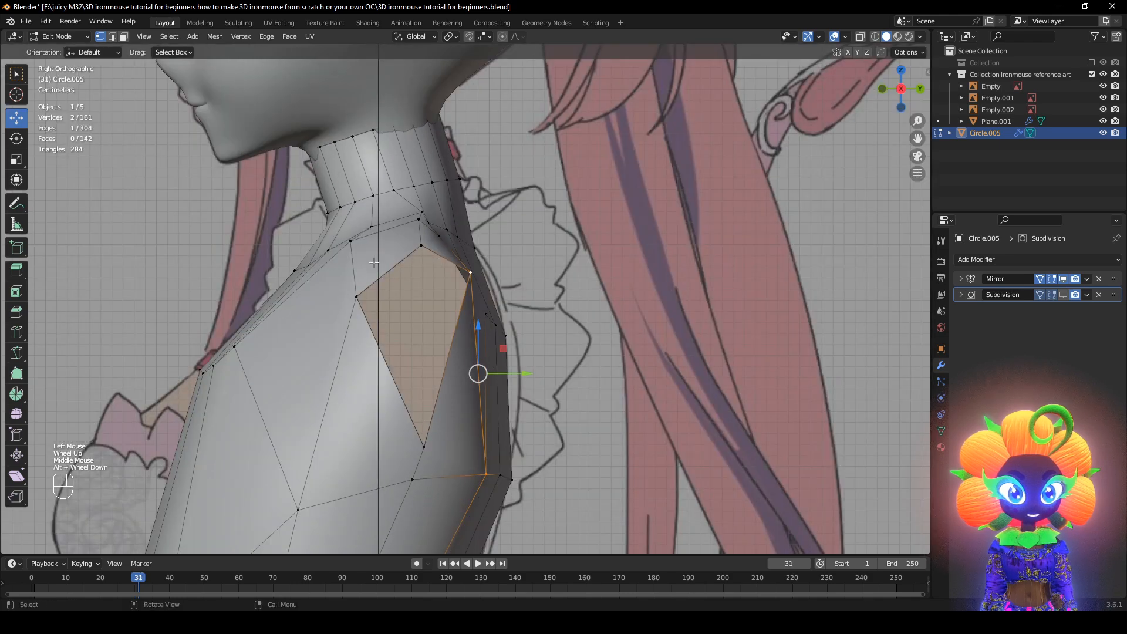
click(364, 295)
key(z)
key(g)
click(345, 334)
key(g)
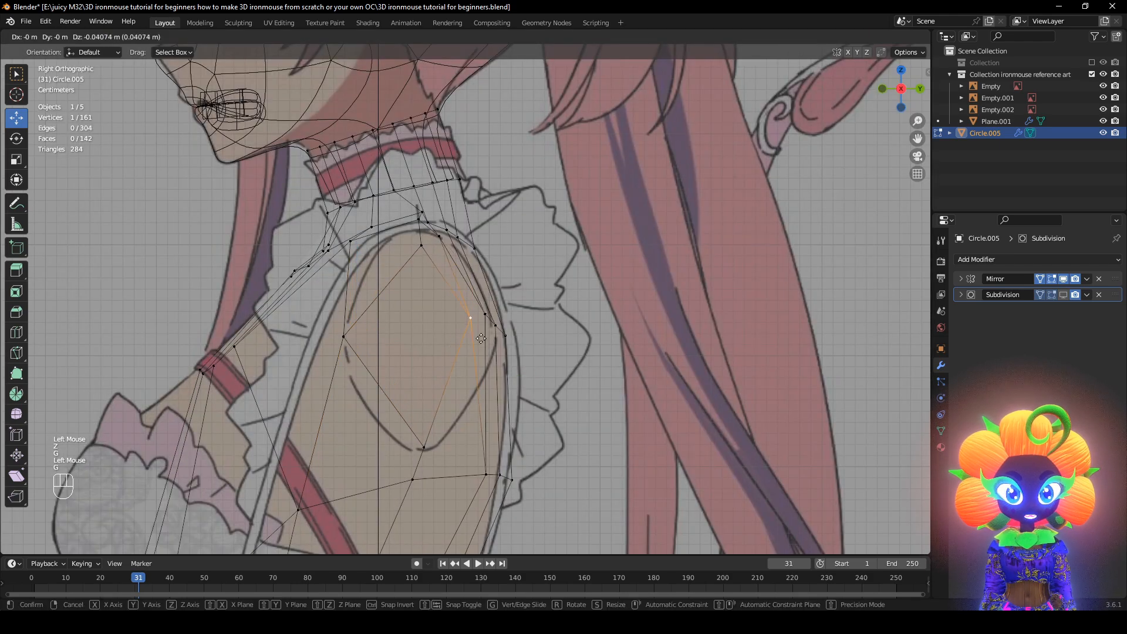
click(503, 330)
Move the front armhole vertex 0.0026 m along Y and 0.0212 m up along Z
key(z)
key(z)
click(347, 338)
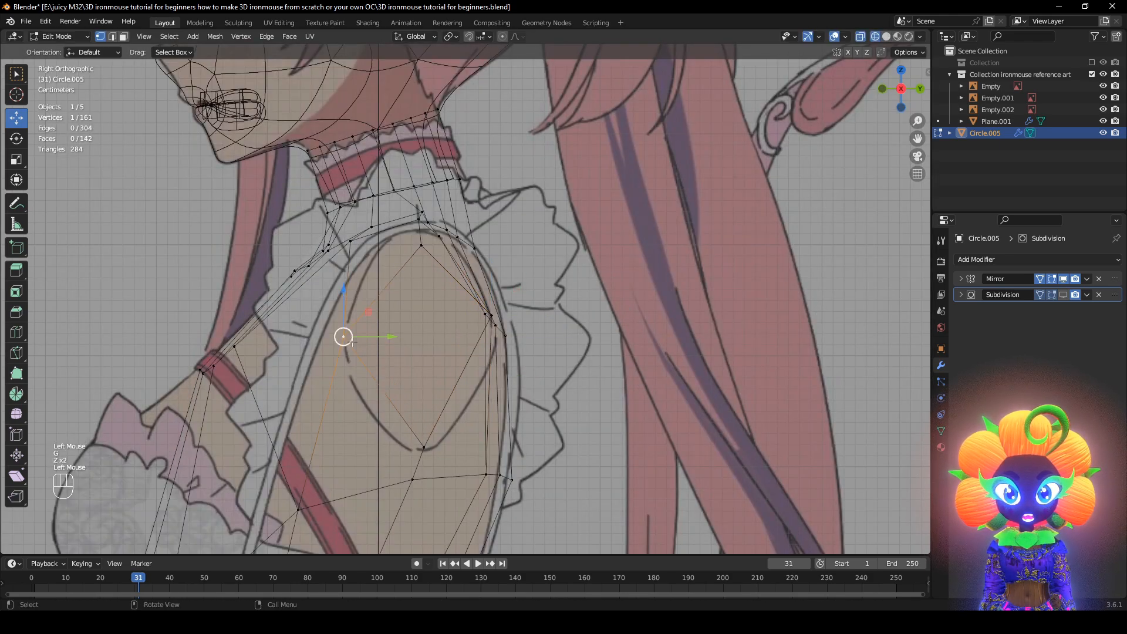
key(g)
click(352, 315)
key(z)
middle_drag(495, 314, 529, 303)
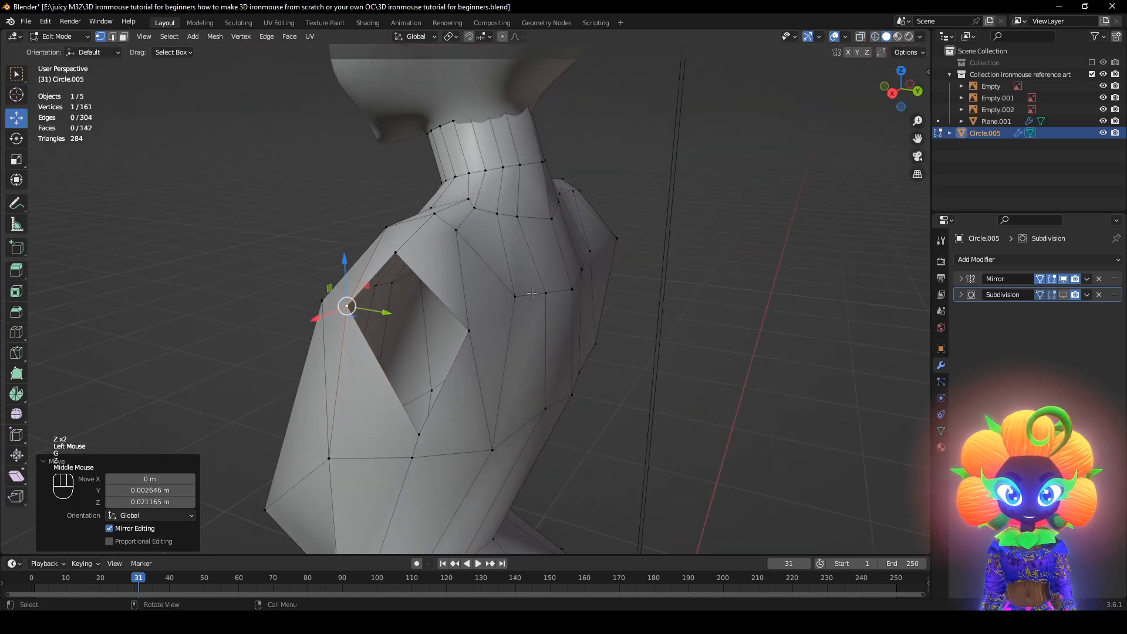
Move the upper-back vertex beside the armhole 0.0062 m along Y
click(529, 303)
drag(568, 302, 573, 305)
click(527, 299)
middle_drag(587, 335, 506, 322)
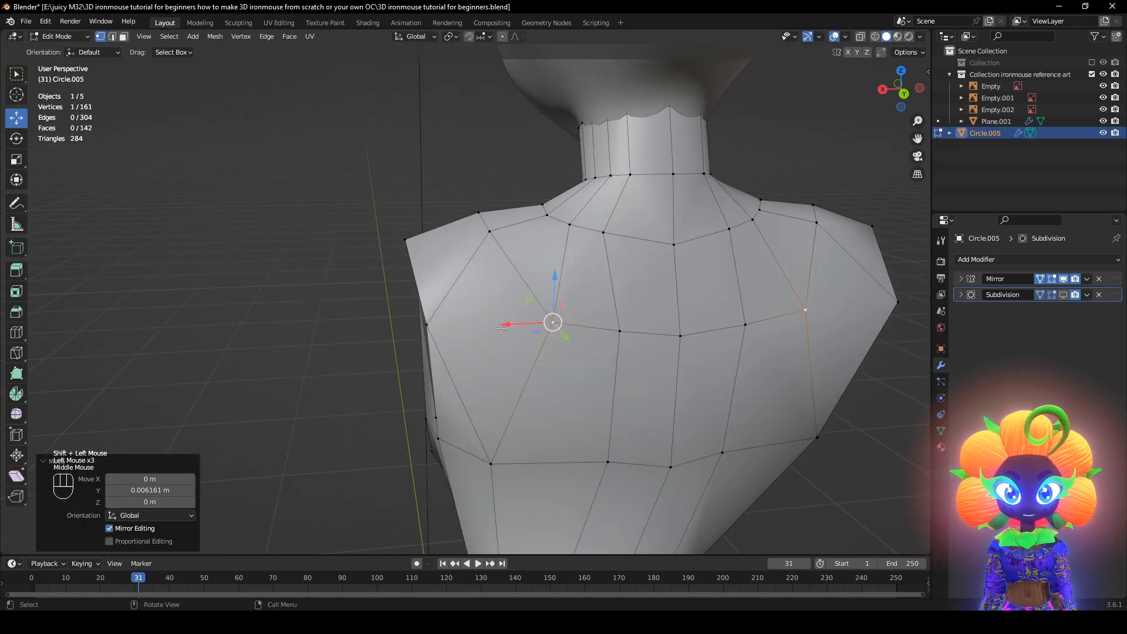
Reposition two single vertices around the shoulder to even out the topology near the armhole
scroll(488, 302, down, 2)
middle_drag(471, 232, 605, 249)
click(477, 240)
key(g)
click(494, 258)
shift+middle_drag(605, 250, 693, 271)
click(452, 280)
key(g)
click(444, 286)
Reposition two neighbouring upper-chest vertices to even out the edge loop across the chest
middle_drag(618, 246, 483, 245)
click(377, 291)
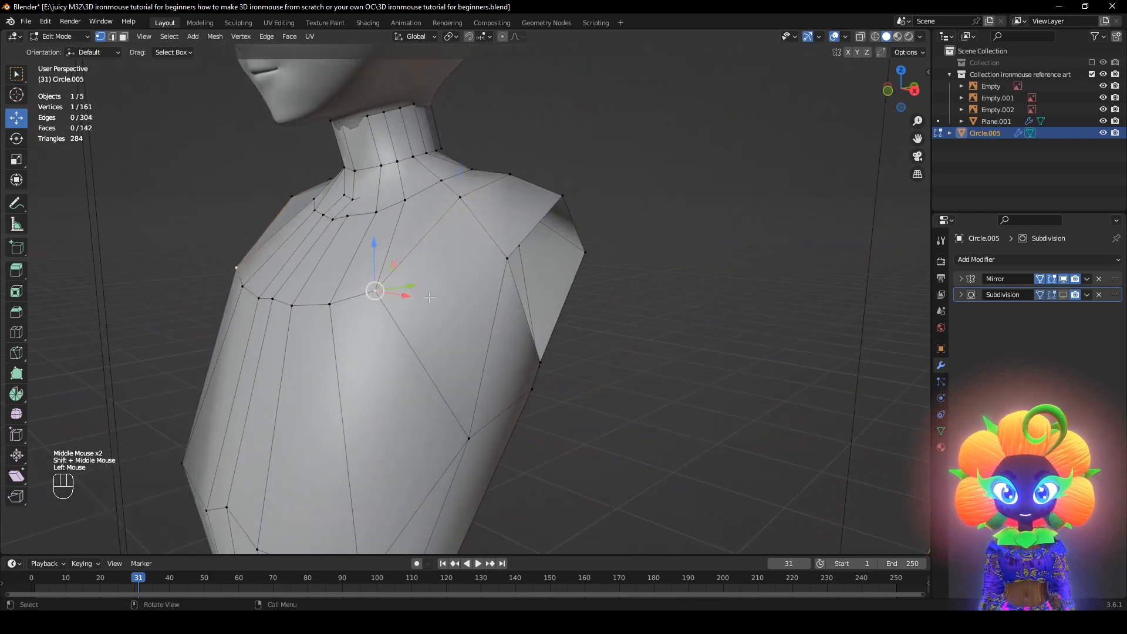
middle_drag(377, 291, 385, 332)
key(g)
click(445, 305)
key(g)
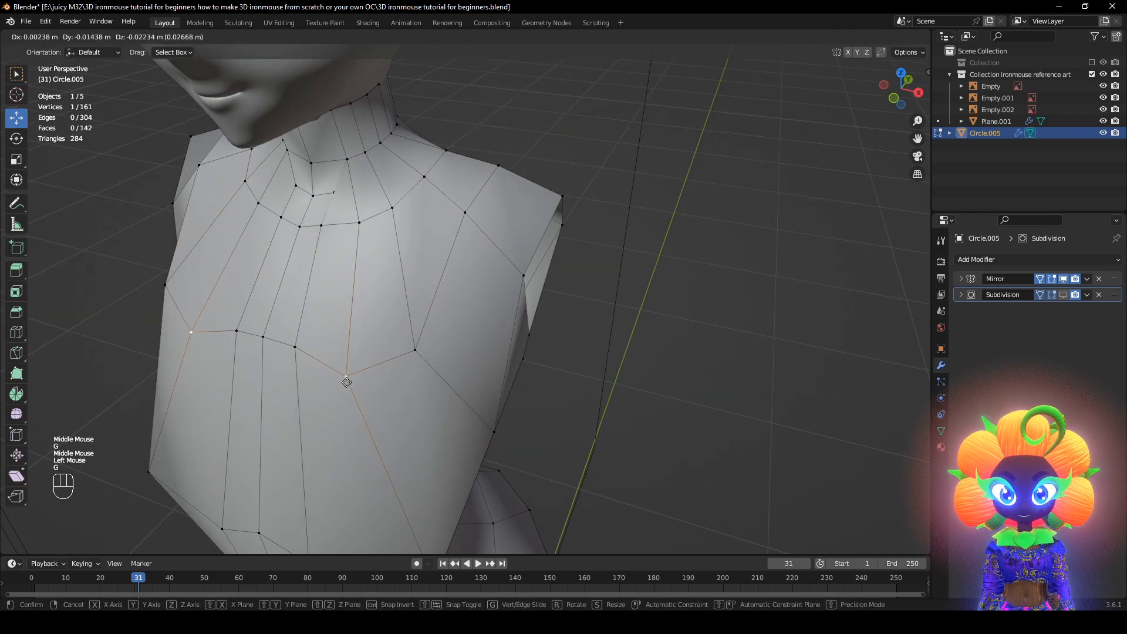
click(260, 354)
Lower another upper-chest vertex by about 0.0356 m and shift it 0.0025 m along X
middle_drag(259, 354, 469, 335)
key(z)
key(z)
key(g)
click(544, 330)
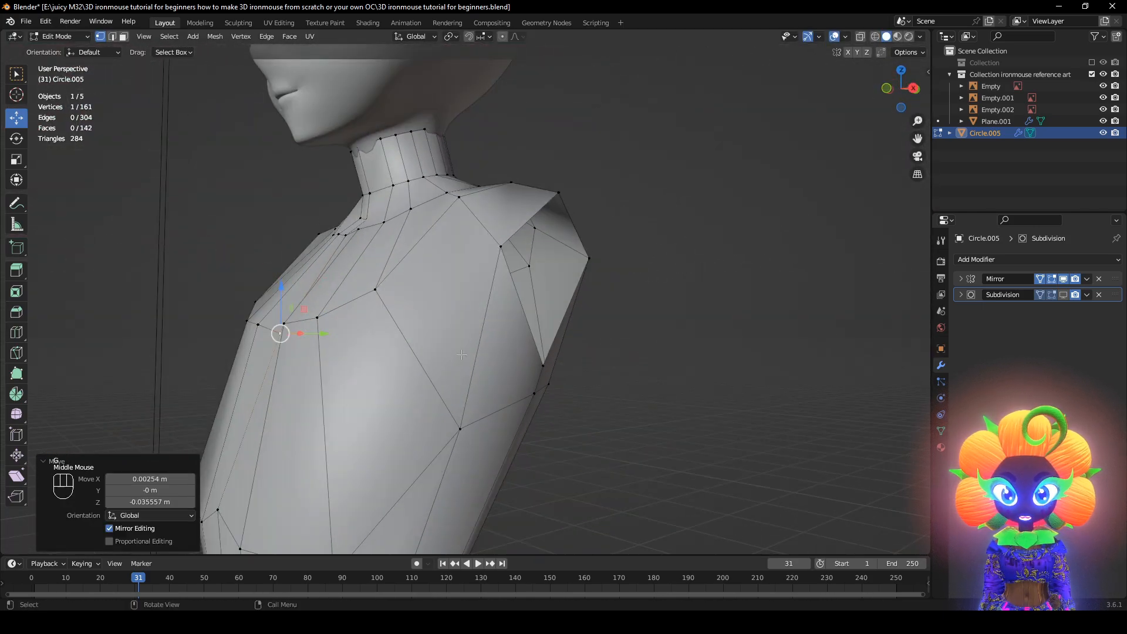
Reposition the outer bust vertex on the lower chest loop, checking it from several angles
click(469, 433)
scroll(467, 433, down, 3)
click(404, 451)
key(g)
click(420, 470)
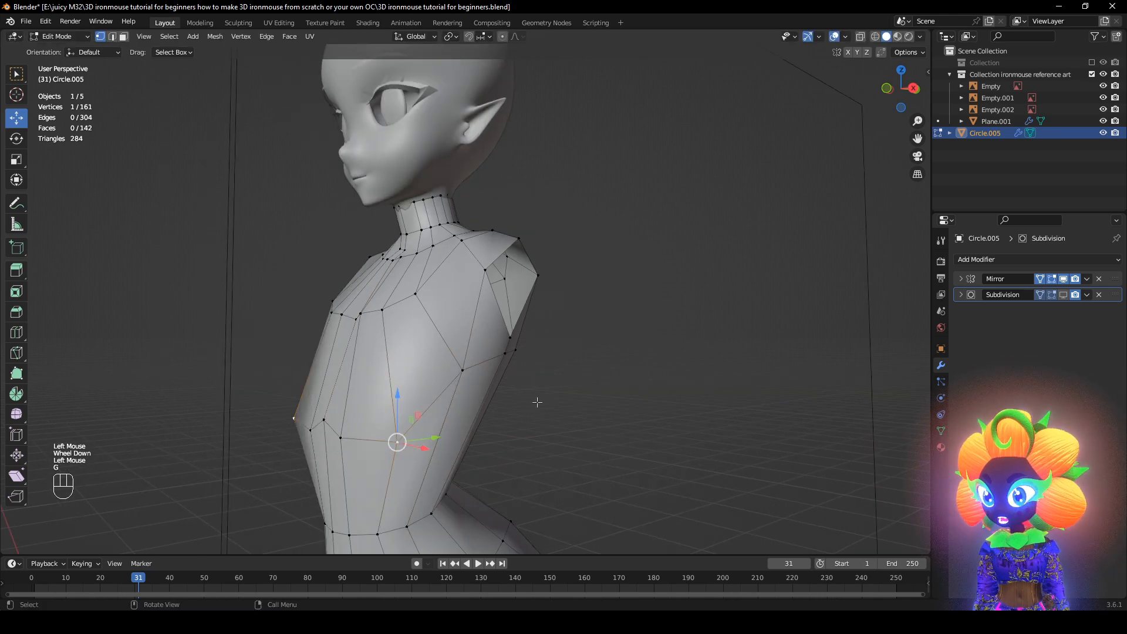
middle_drag(536, 402, 510, 401)
scroll(574, 365, up, 1)
scroll(642, 358, down, 1)
middle_drag(573, 364, 528, 347)
key(g)
click(636, 349)
Extrude the armhole edge loop 0.041 m outward along X to start the arm
scroll(412, 440, up, 2)
alt+click(395, 444)
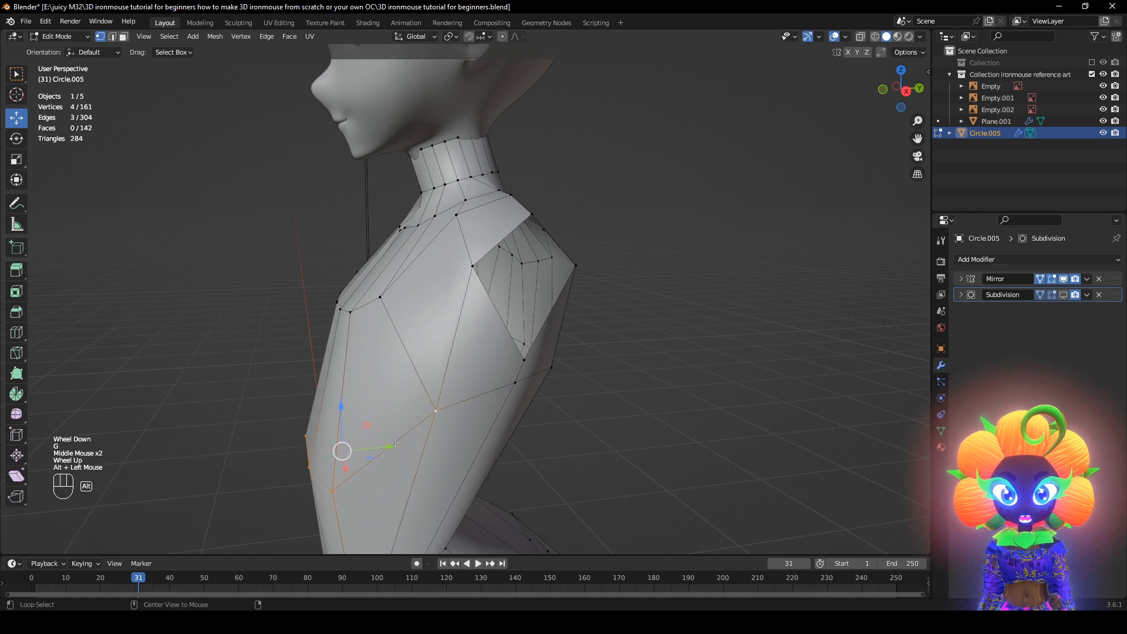
middle_drag(475, 283, 546, 293)
key(e)
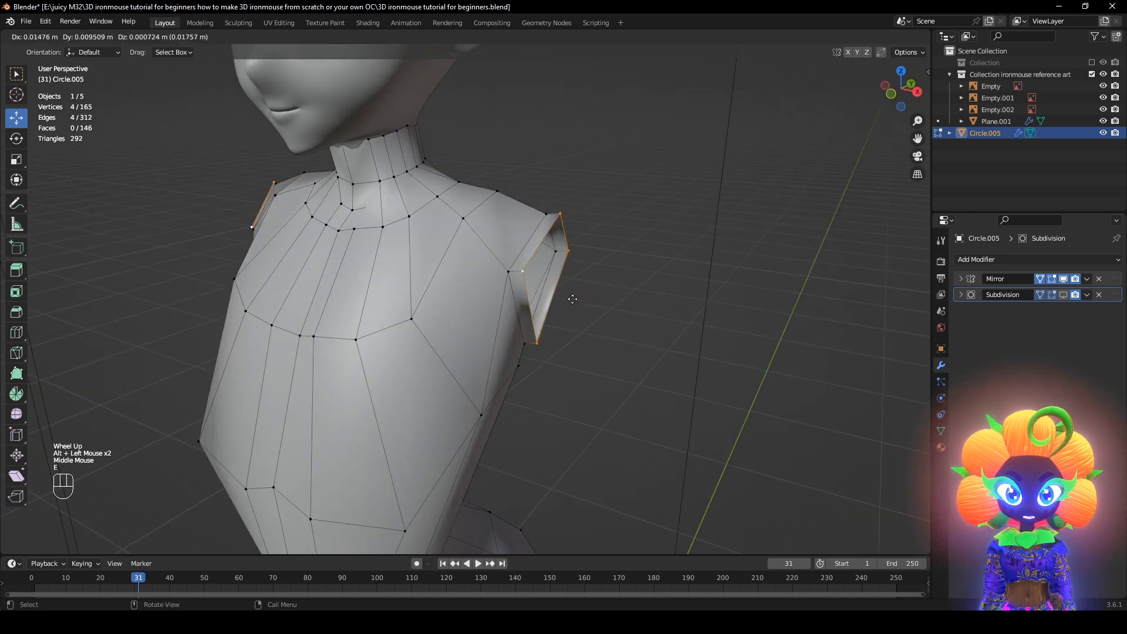
key(x)
click(517, 380)
middle_drag(517, 380, 425, 457)
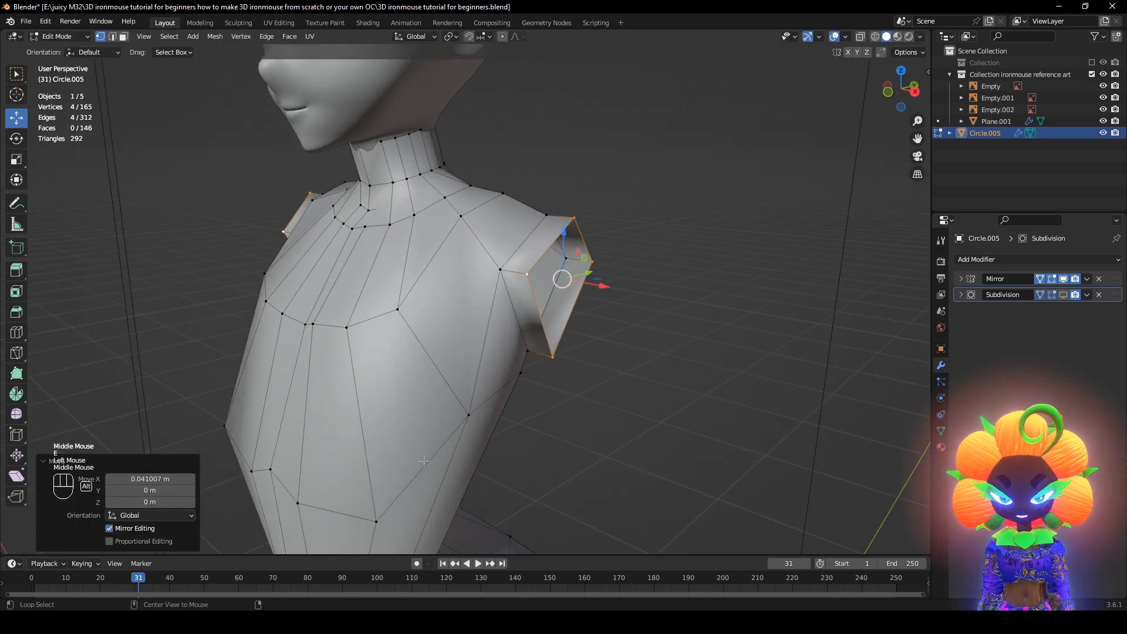
Bevel the edge loop around the chest, back and arm stub with a width of 0.0139 m and view it in wireframe from behind
alt+click(451, 436)
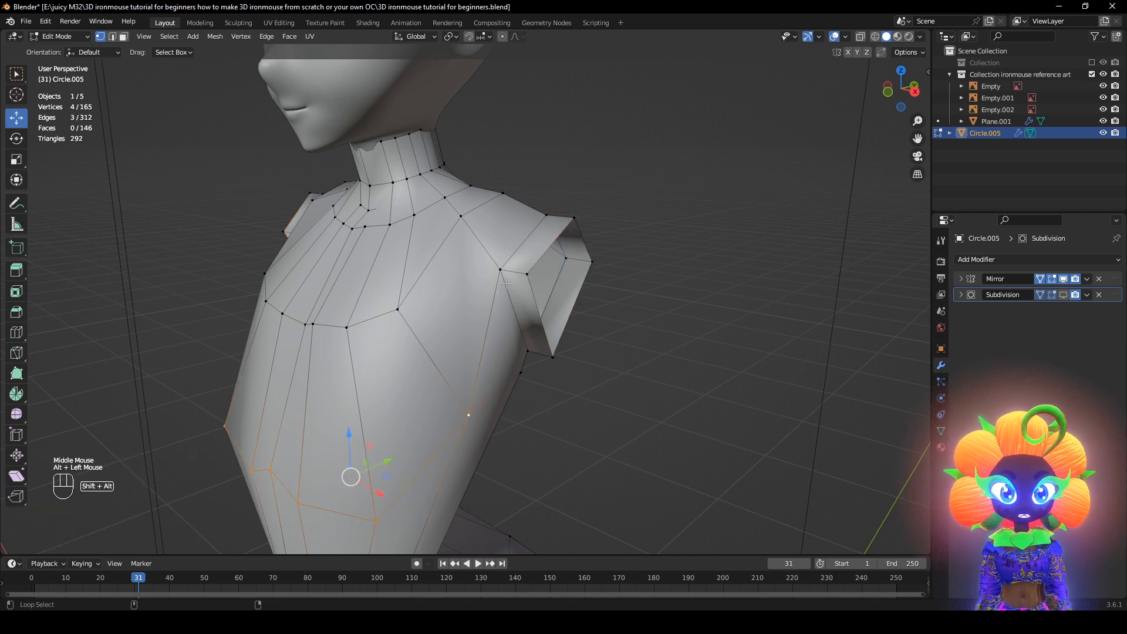
middle_drag(664, 382, 546, 374)
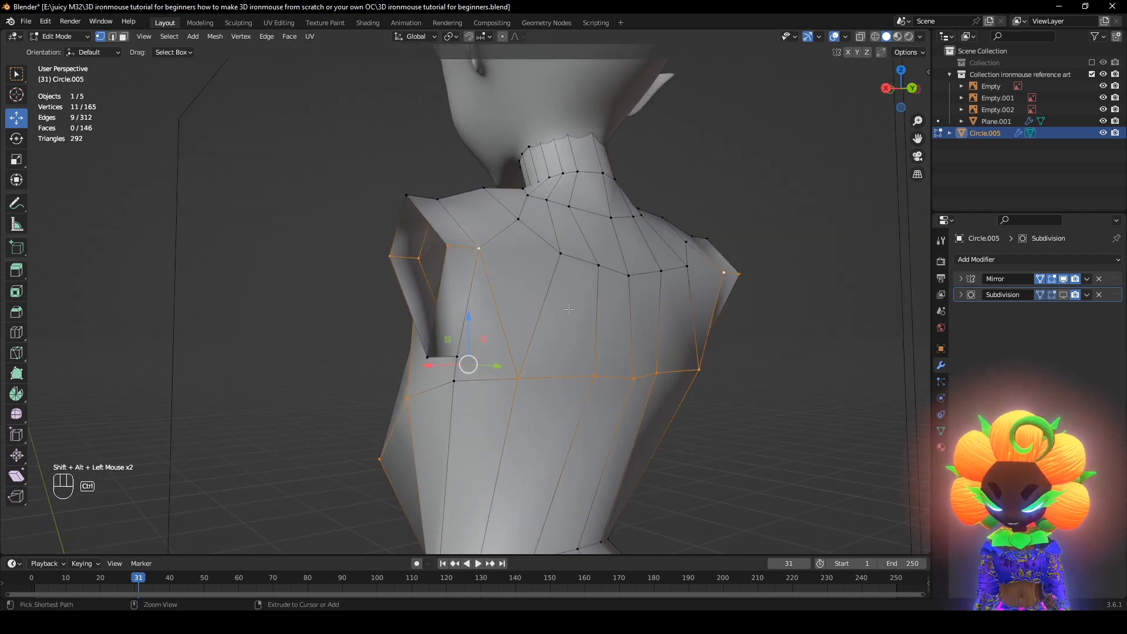
key(ctrl+b)
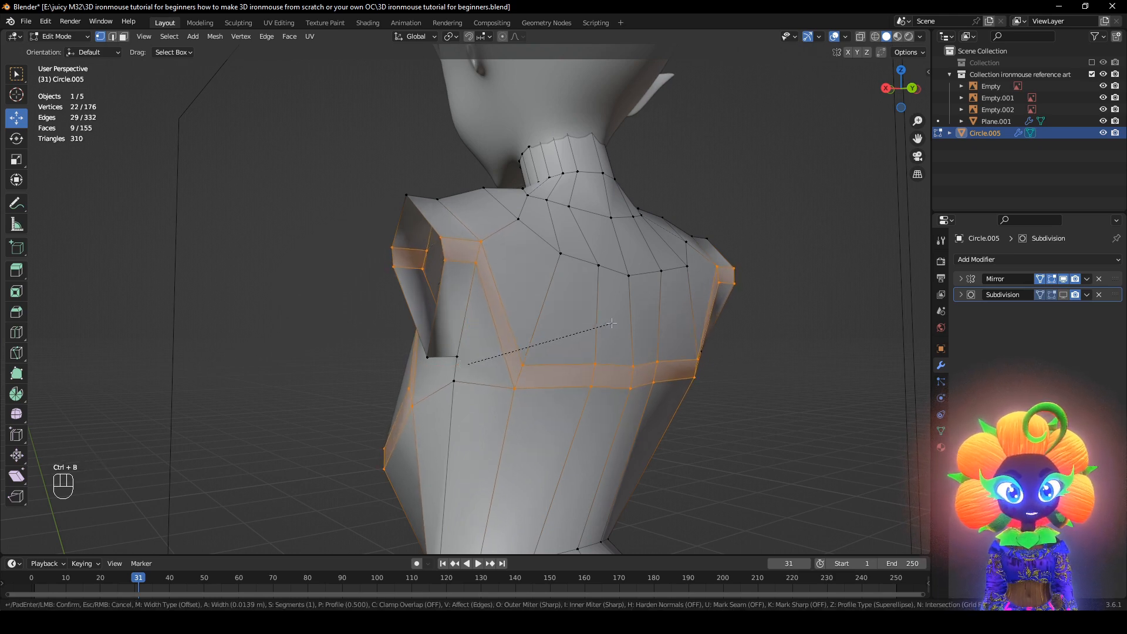
click(612, 323)
middle_drag(612, 323, 624, 385)
key(z)
key(z)
key(z)
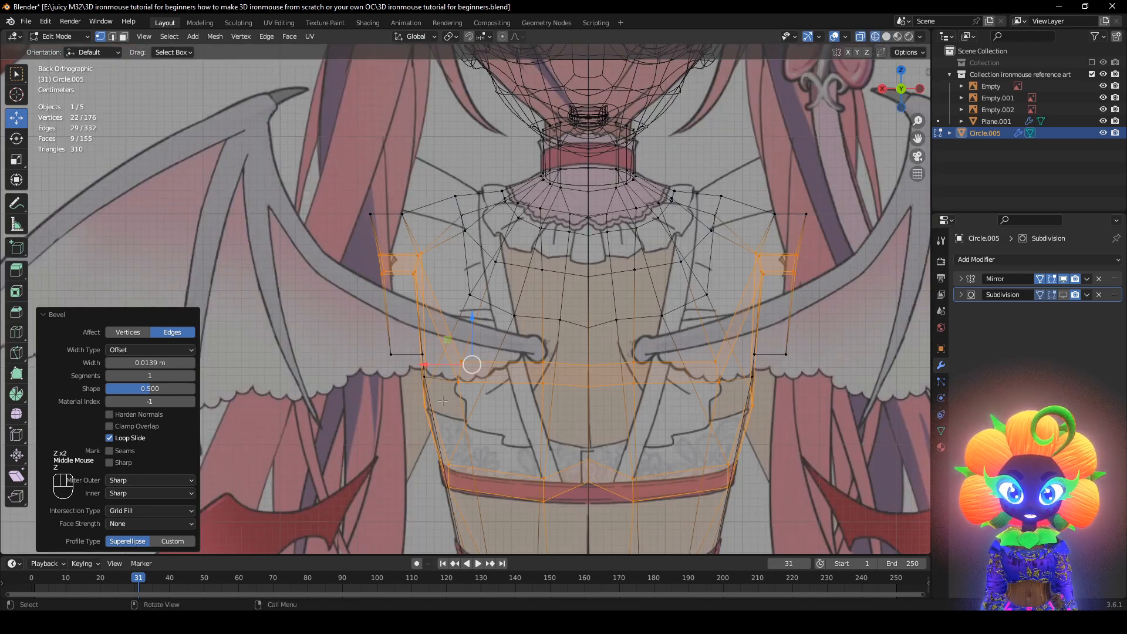
Lower the two selected side vertices below the arm stub by about 0.039 m along Z
click(464, 381)
shift+click(460, 392)
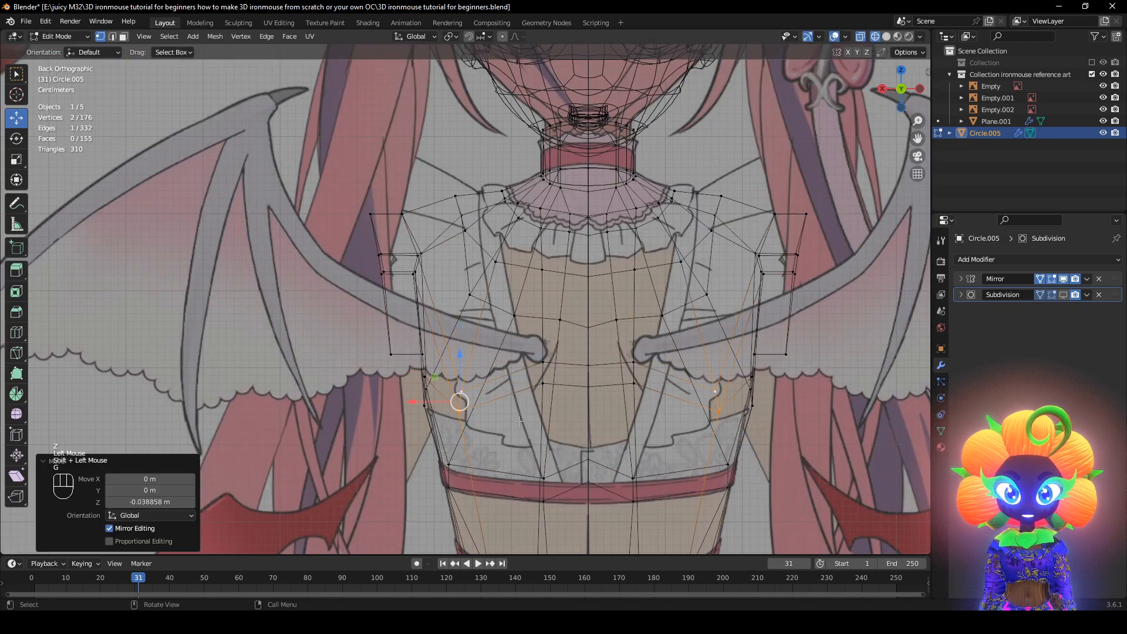
key(g)
click(551, 370)
Try removing the extra edge loop on the arm stub and making the armhole's open edge circular with LoopTools Circle
middle_drag(551, 370, 663, 252)
alt+click(438, 247)
key(x)
click(567, 245)
alt+click(452, 282)
right_click(675, 254)
click(715, 251)
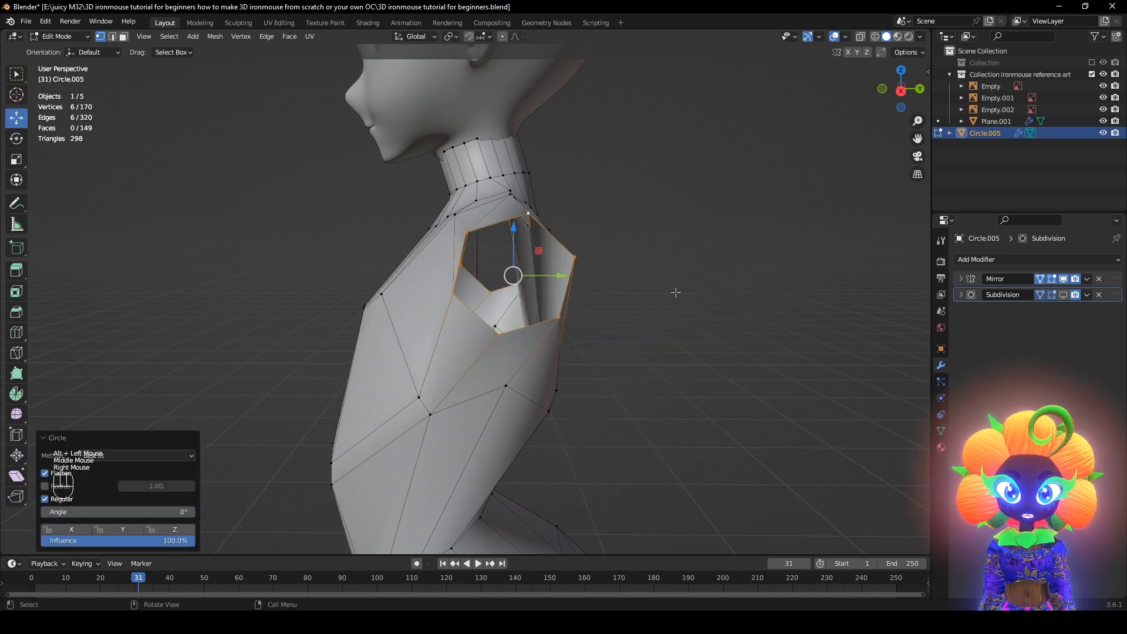
Try rotating the circular armhole loop by about 18° against the side reference, and undo the armhole changes
alt+middle_drag(674, 291, 673, 273)
scroll(673, 273, up, 1)
key(z)
click(549, 286)
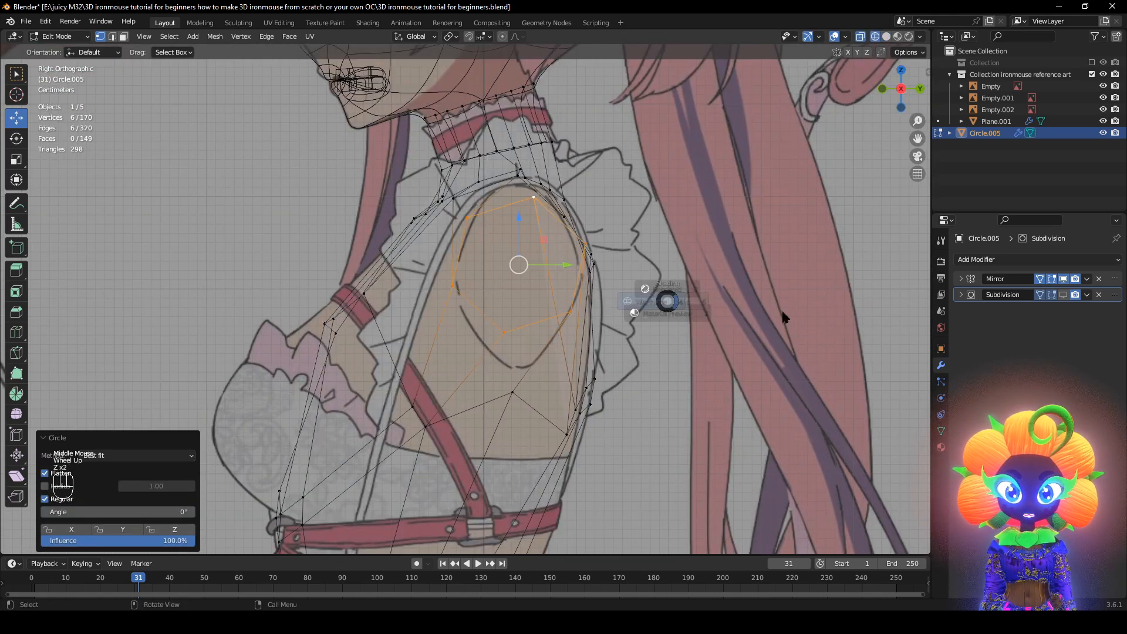
key(r)
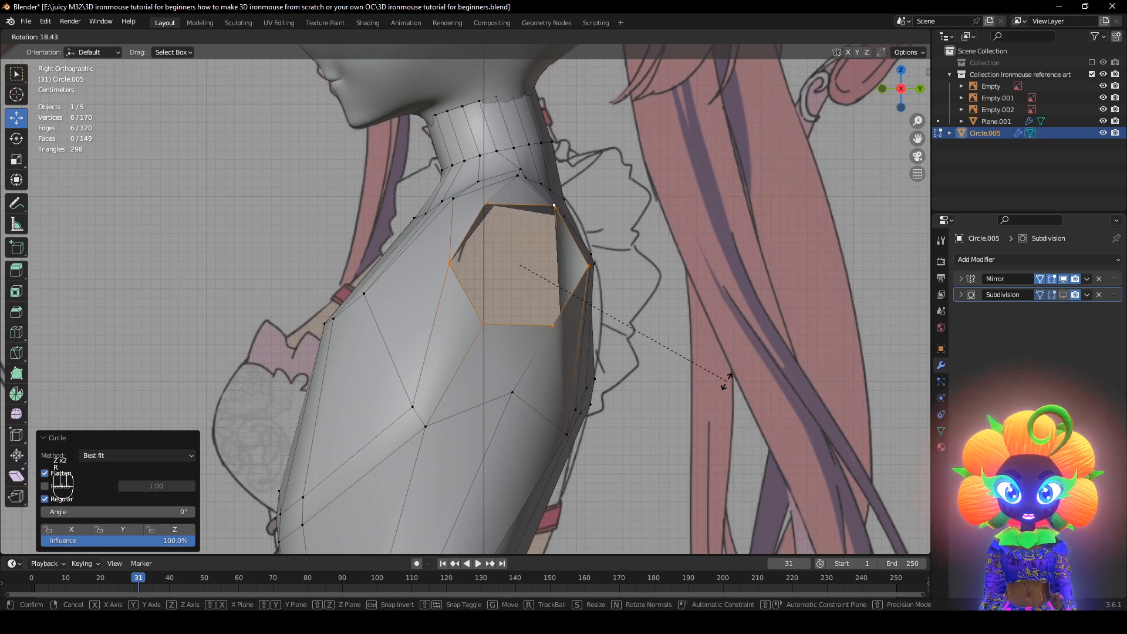
click(727, 381)
middle_drag(727, 380, 723, 319)
key(ctrl+z)
shift+scroll(724, 318, up, 1)
scroll(724, 319, up, 1)
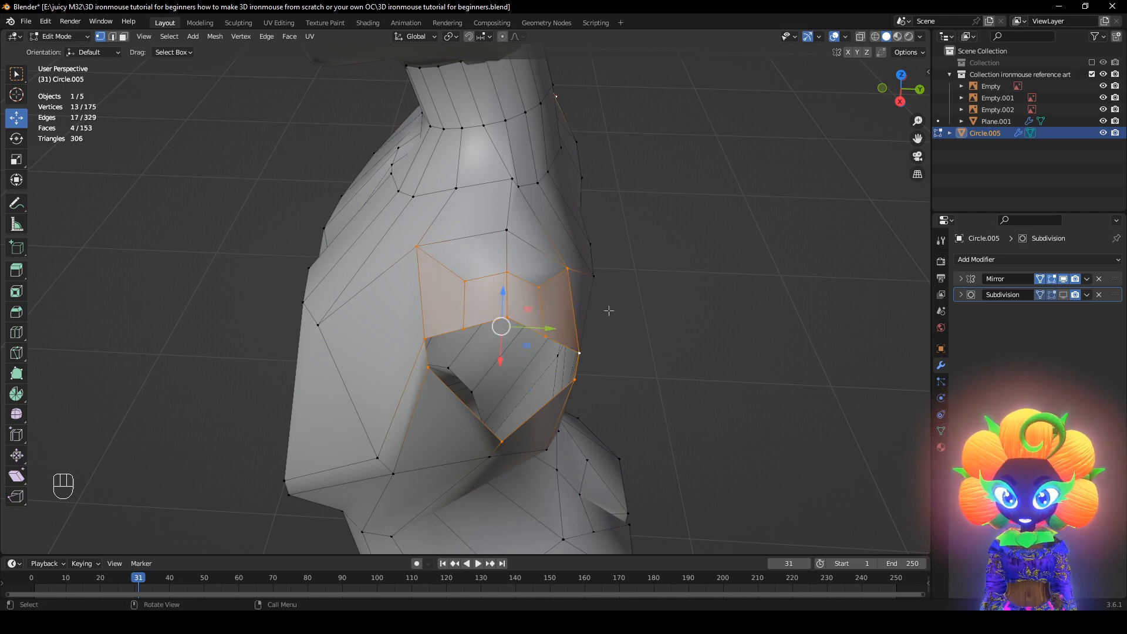
Select the armhole's open edge loop and turn it into a regular circle with LoopTools Circle
middle_drag(627, 339, 573, 278)
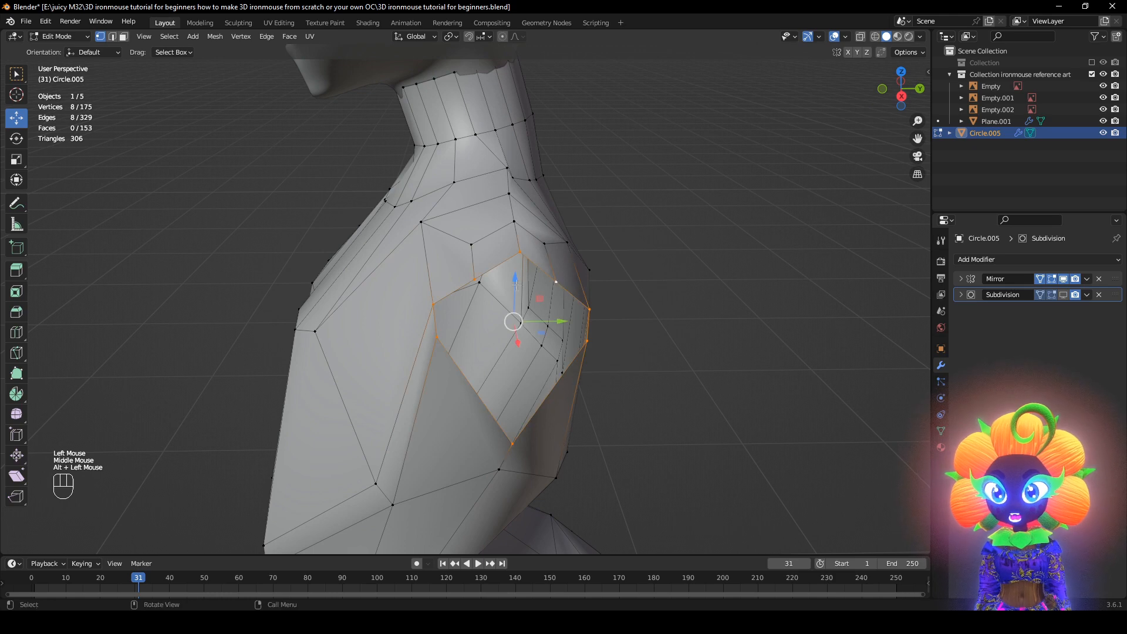
click(845, 37)
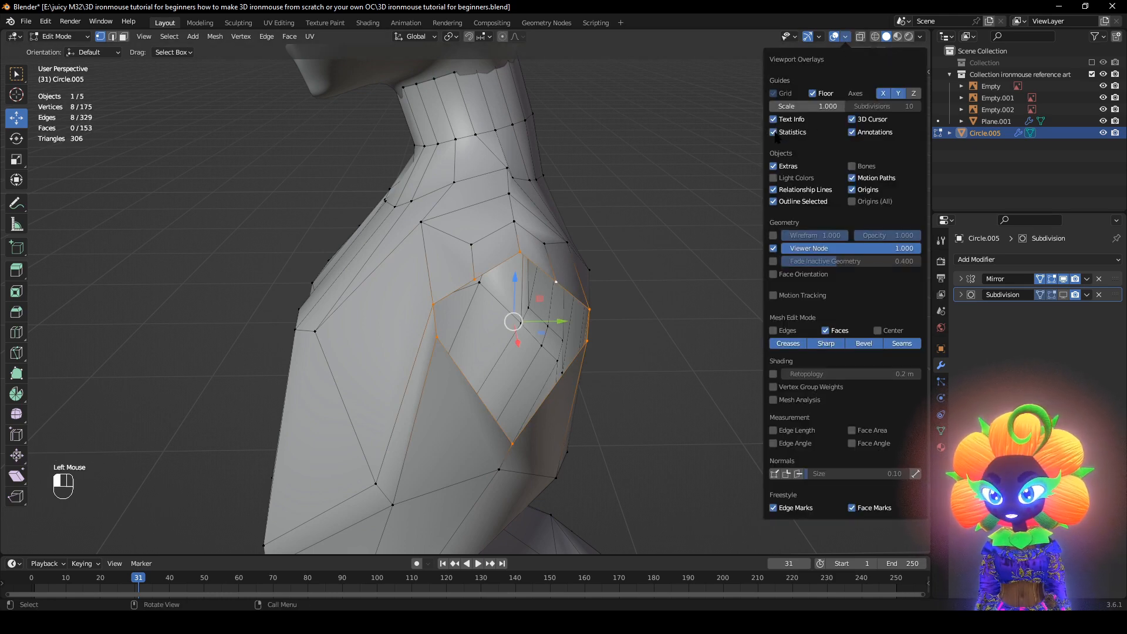
scroll(138, 144, up, 1)
middle_drag(394, 244, 380, 247)
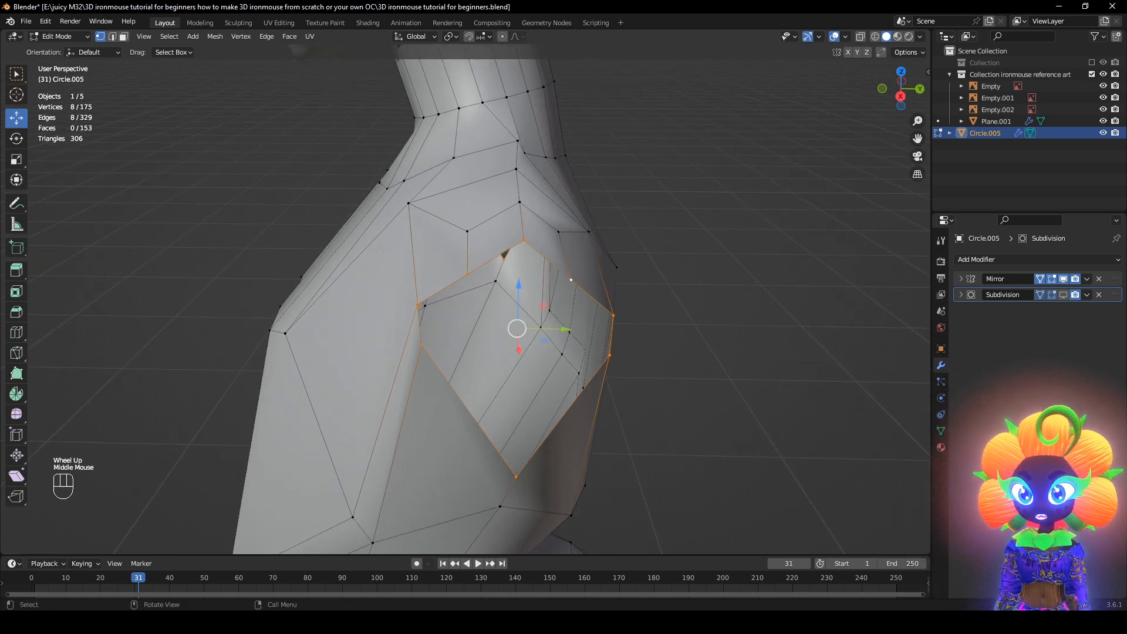
alt+click(509, 245)
scroll(662, 315, down, 2)
middle_drag(662, 315, 590, 244)
right_click(679, 266)
click(717, 273)
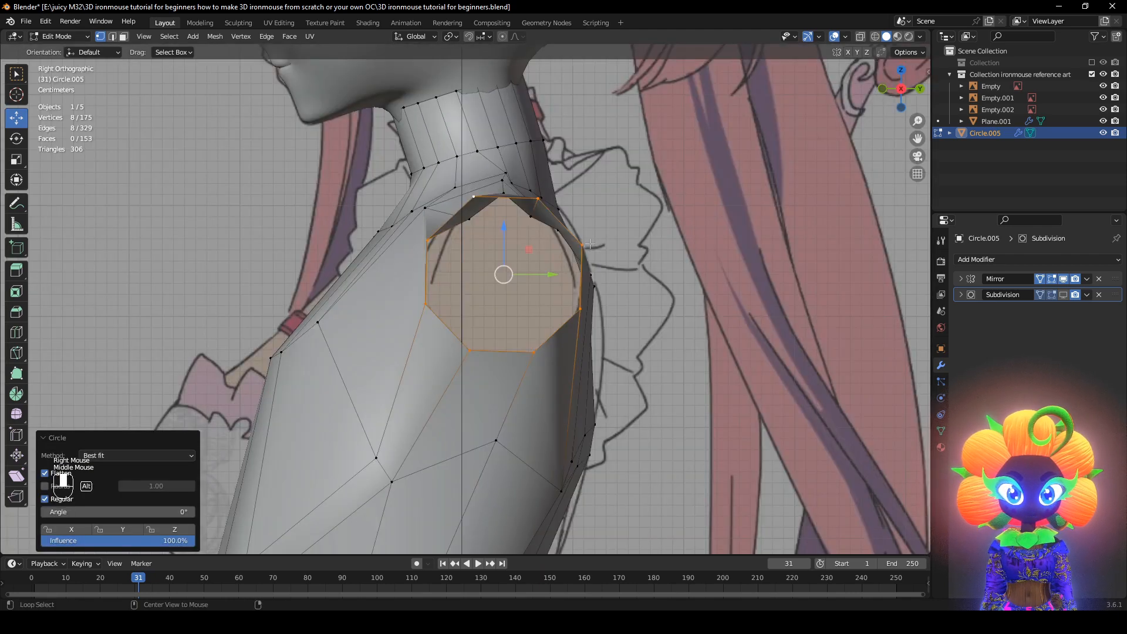
Lower the armhole loop along Z, rotate it -2.74° and scale it 1.263 along Z to fit the side reference
key(shift+z)
key(g)
key(z)
click(675, 309)
key(r)
click(676, 300)
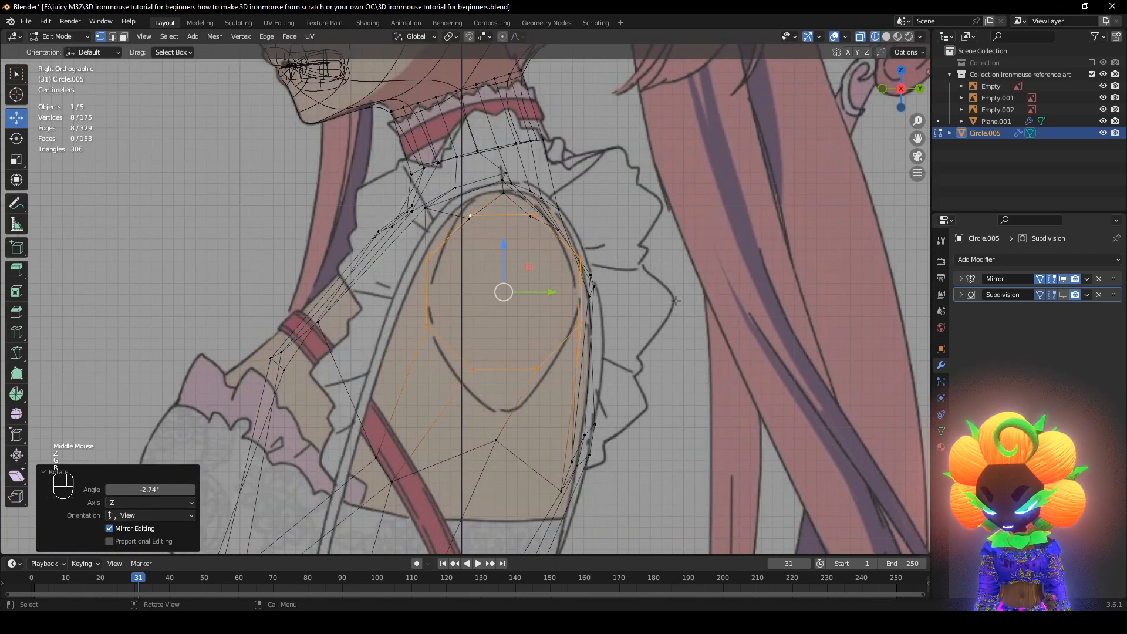
click(712, 331)
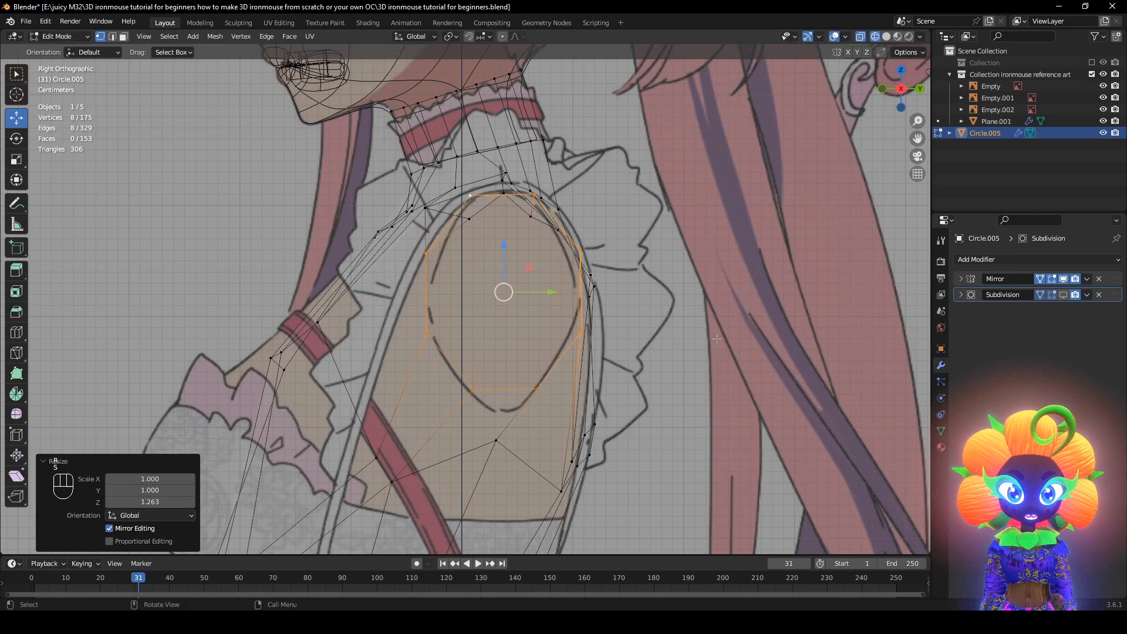
Reposition the whole armhole loop on the side reference and readjust it in a perspective view
key(g)
click(709, 337)
key(z)
mouse_move(658, 294)
middle_down()
mouse_move(556, 302)
mouse_move(470, 352)
mouse_move(443, 332)
middle_up()
key(g)
middle_click(552, 303)
click(549, 306)
Spread the shoulder-cap vertices above the armhole, moving the front one about 0.021 m along negative Y and adjusting the back and middle ones
click(442, 330)
key(g)
click(448, 339)
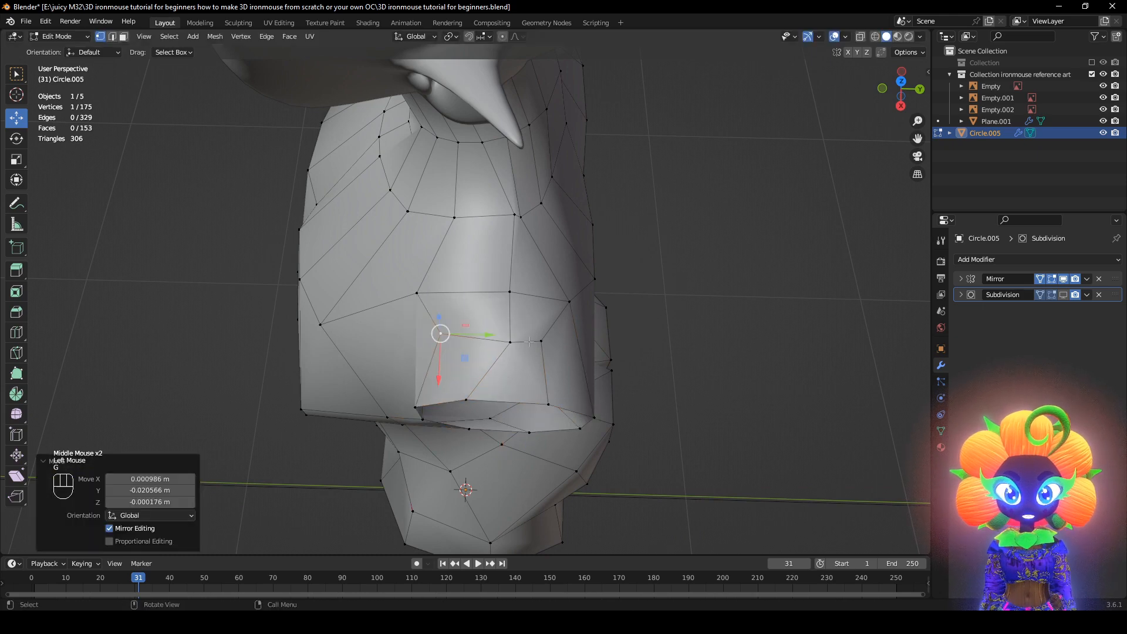
click(542, 341)
key(g)
click(551, 341)
click(510, 342)
key(g)
click(504, 328)
Move the rear shoulder vertex about 0.0096 m back along Y and 0.0068 m down
click(419, 295)
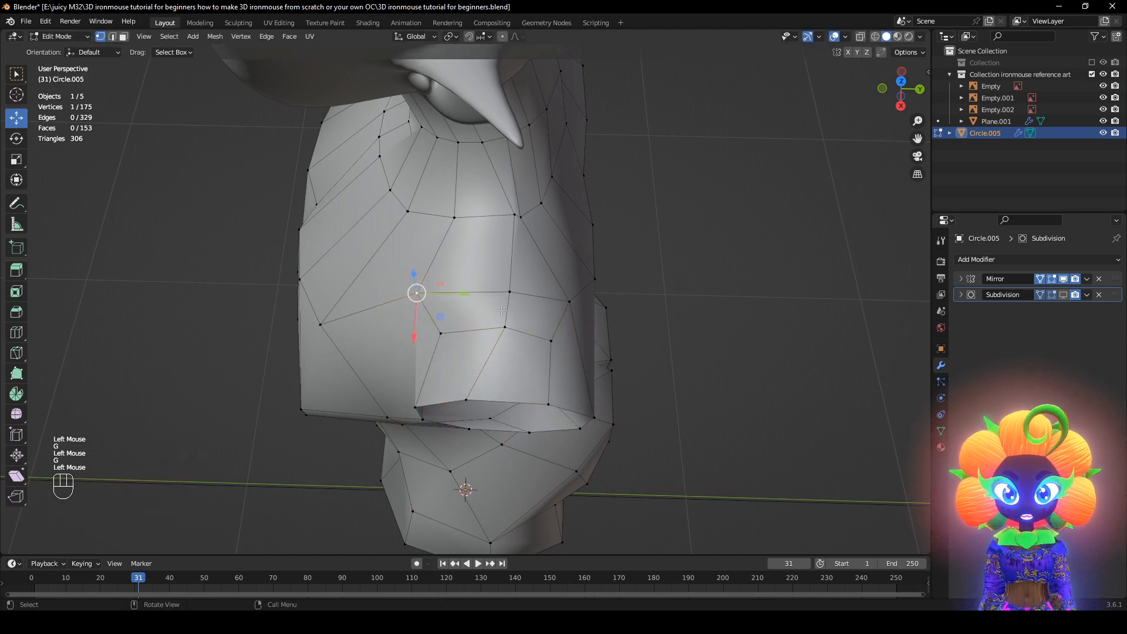
middle_drag(418, 293, 360, 256)
click(552, 309)
middle_drag(550, 310, 533, 321)
key(g)
click(537, 331)
middle_drag(416, 267, 477, 261)
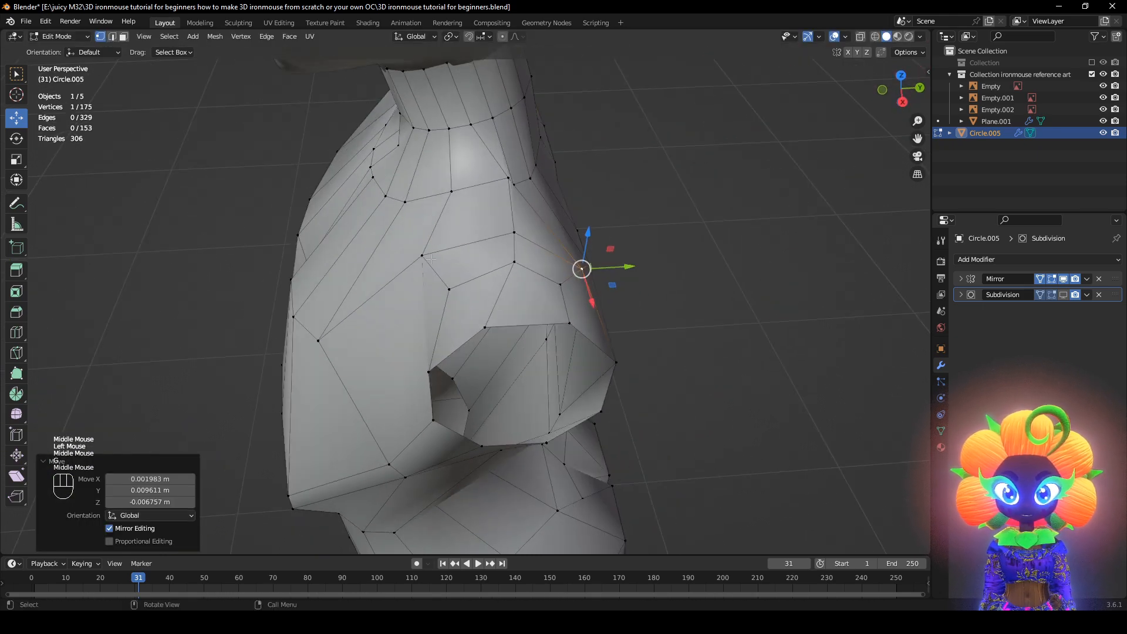
Reposition the front shoulder vertex and the vertex on top of the shoulder to even out the face flow
click(412, 269)
key(g)
click(407, 272)
click(514, 232)
key(g)
click(498, 226)
Shift the vertices at the side of the neck base backward along Y
click(511, 178)
middle_drag(518, 188, 496, 221)
click(534, 190)
scroll(496, 222, up, 1)
middle_drag(496, 222, 482, 250)
click(481, 251)
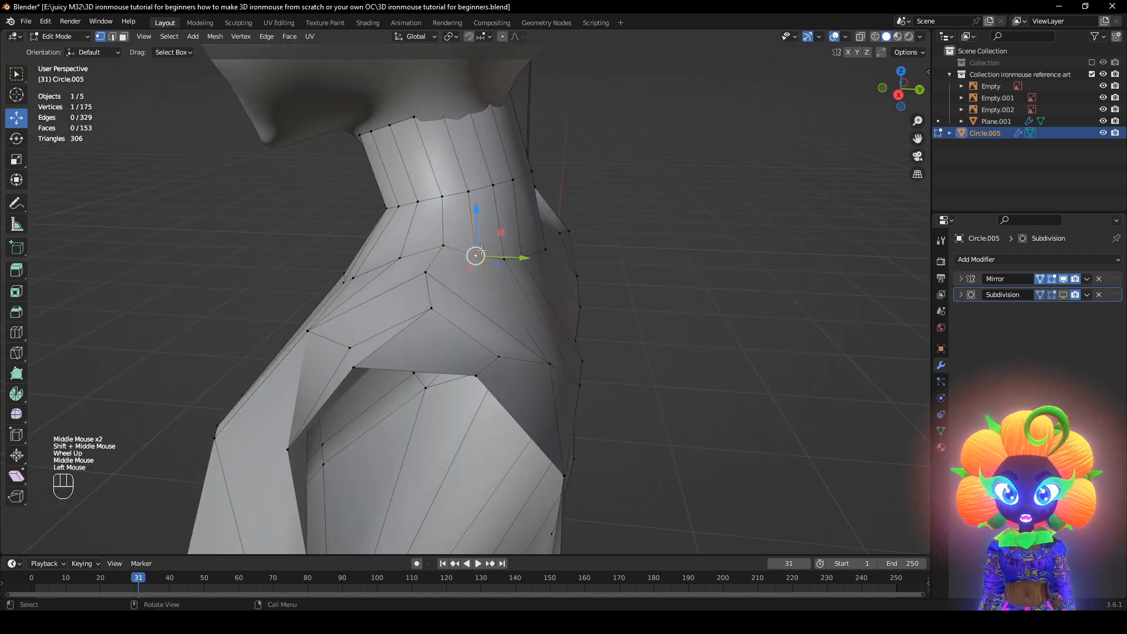
drag(527, 258, 558, 257)
click(507, 260)
click(522, 259)
middle_drag(558, 257, 485, 275)
Shrink the rear neck-base vertex inward by about 0.0039 m and even out the neighbouring loop vertex, shifting it about 0.005 m along X
click(658, 274)
key(alt+s)
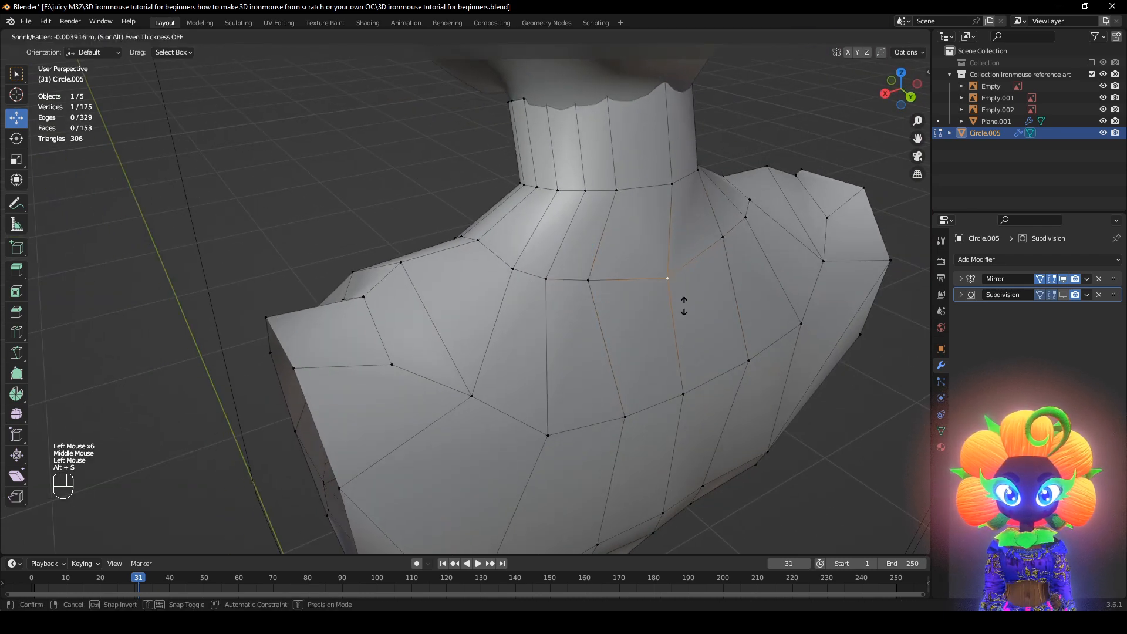
click(684, 307)
click(591, 283)
key(g)
click(657, 297)
middle_drag(656, 298, 722, 297)
key(g)
click(553, 294)
scroll(722, 297, up, 1)
scroll(721, 297, down, 1)
middle_drag(422, 329, 569, 272)
scroll(567, 275, down, 2)
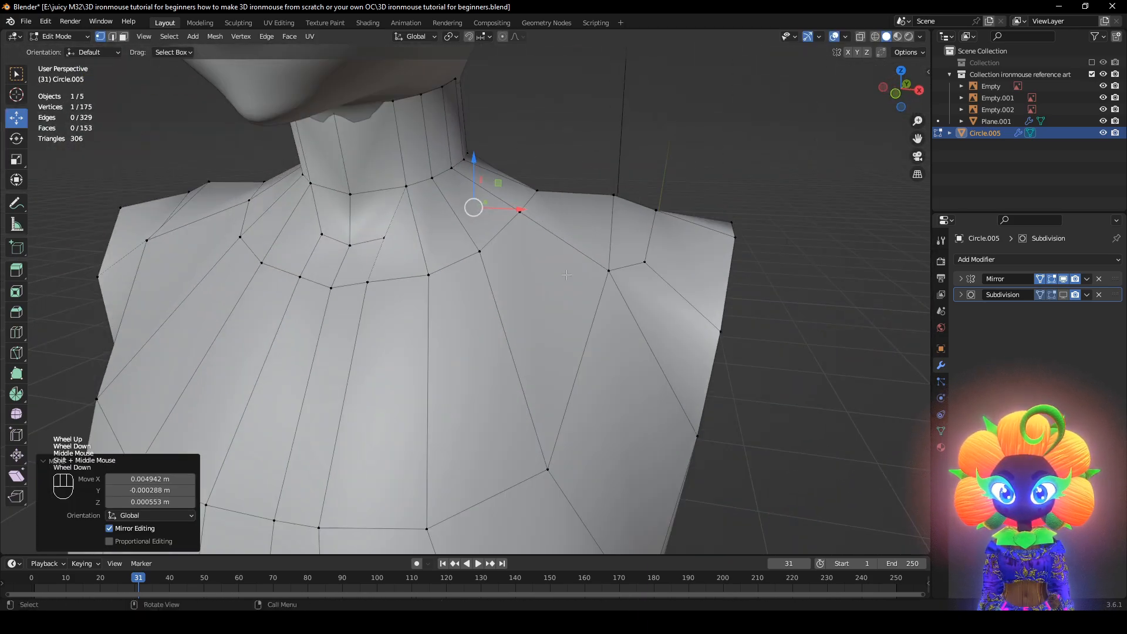
Select the armhole's open edge loop and show it over the reference in front view
mouse_move(629, 306)
alt+middle_down()
mouse_move(698, 294)
mouse_move(680, 317)
alt+middle_up()
key(shift+z)
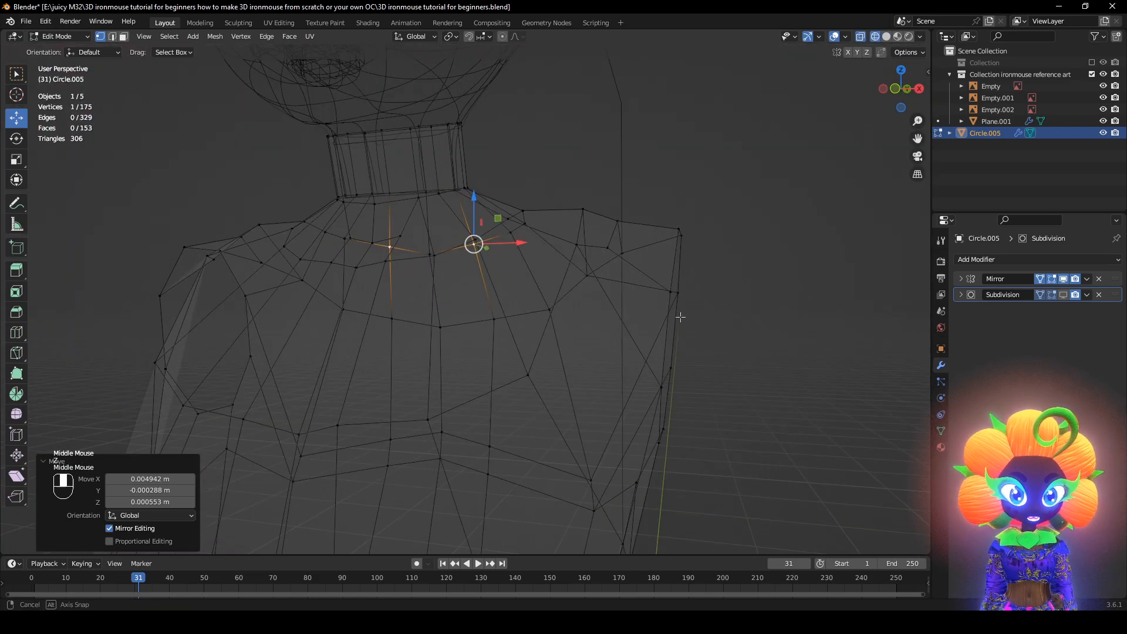
key(shift+z)
alt+click(669, 312)
scroll(678, 333, down, 1)
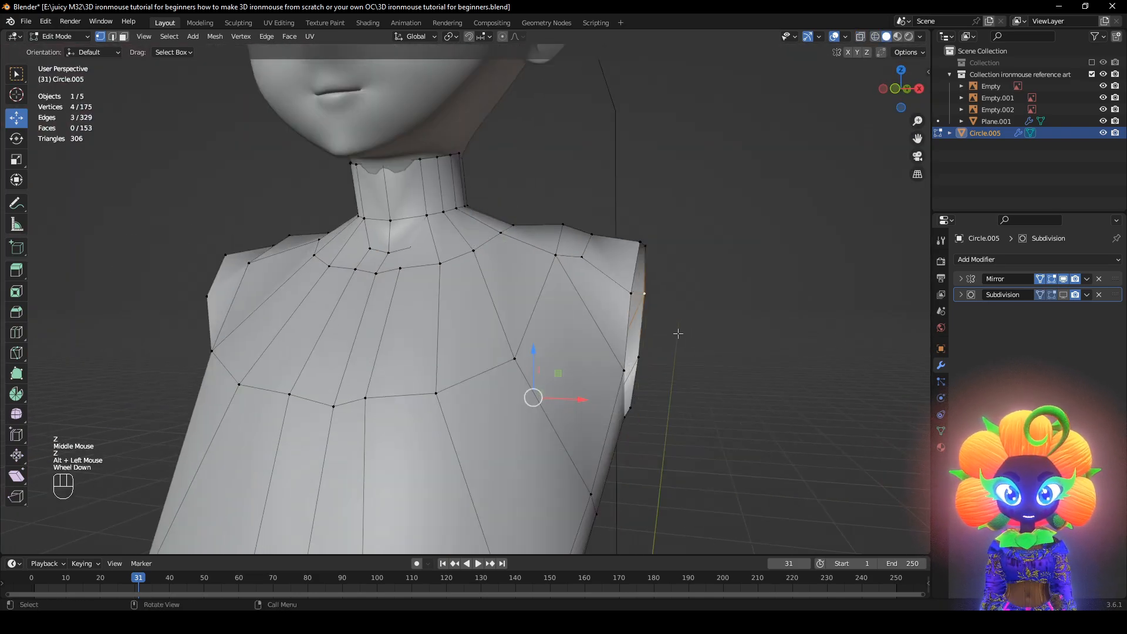
middle_drag(623, 324, 675, 381)
key(shift+z)
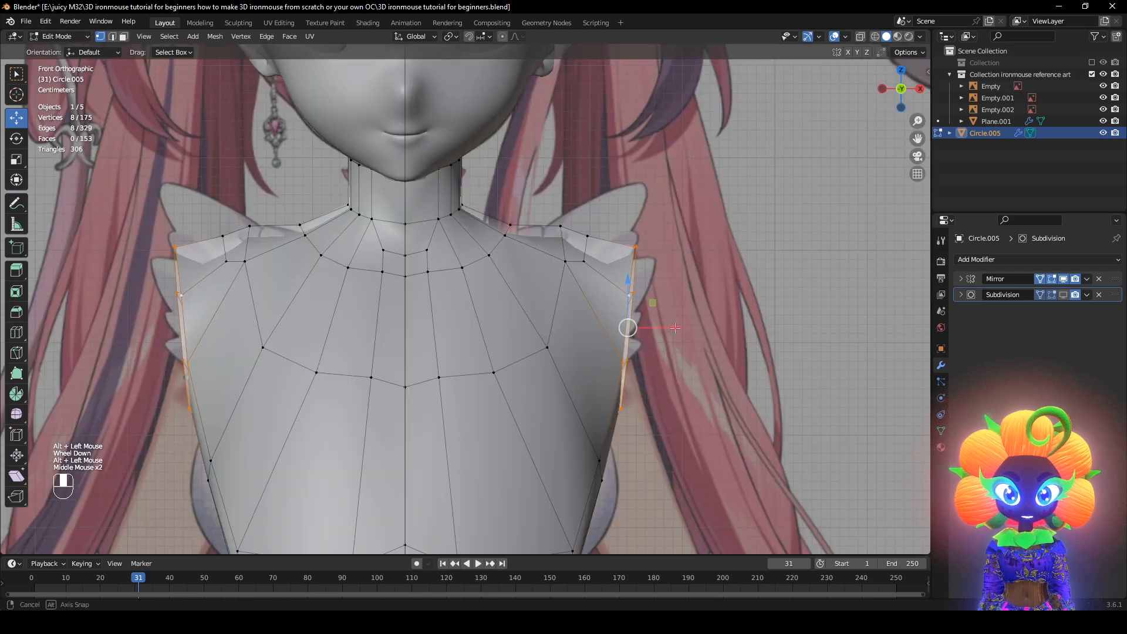
Examine the arms' position in the front reference relative to the selected armhole loop
scroll(681, 390, down, 4)
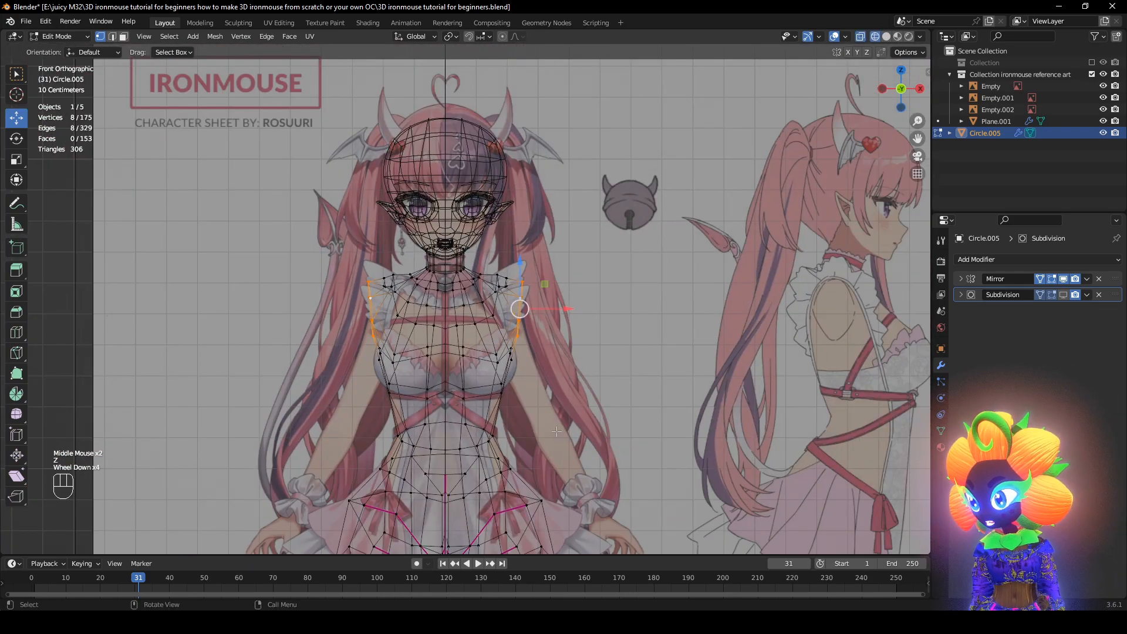
scroll(549, 422, down, 2)
scroll(558, 443, up, 2)
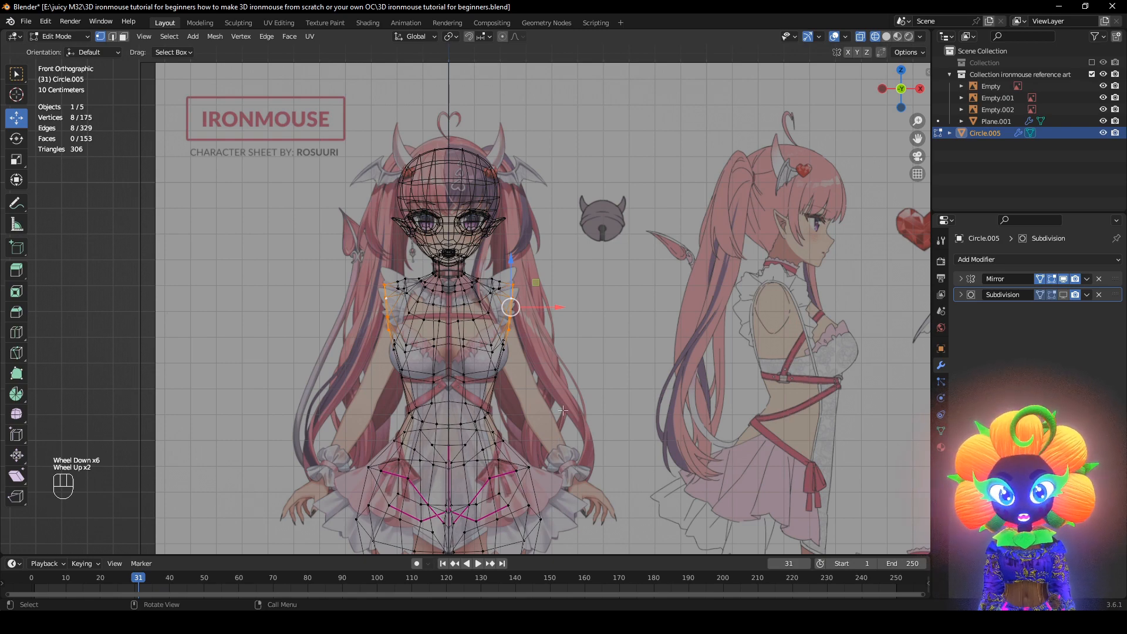
scroll(562, 411, up, 2)
scroll(584, 402, up, 2)
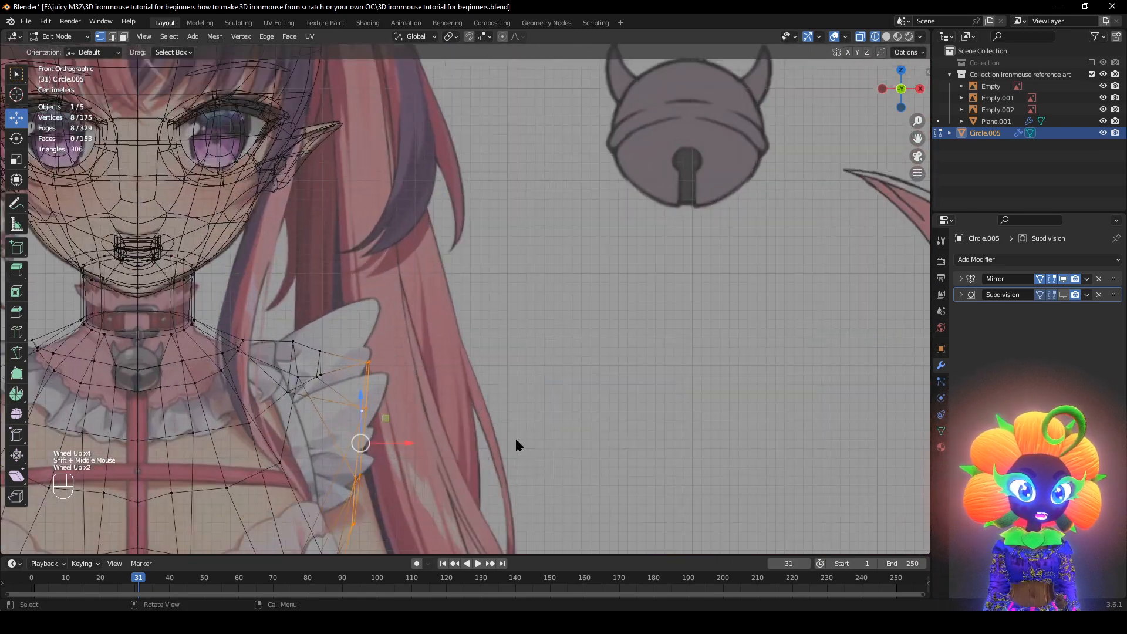
key(z)
mouse_move(515, 445)
shift+middle_down()
mouse_move(513, 347)
mouse_move(495, 368)
mouse_move(559, 365)
shift+middle_up()
scroll(513, 347, down, 1)
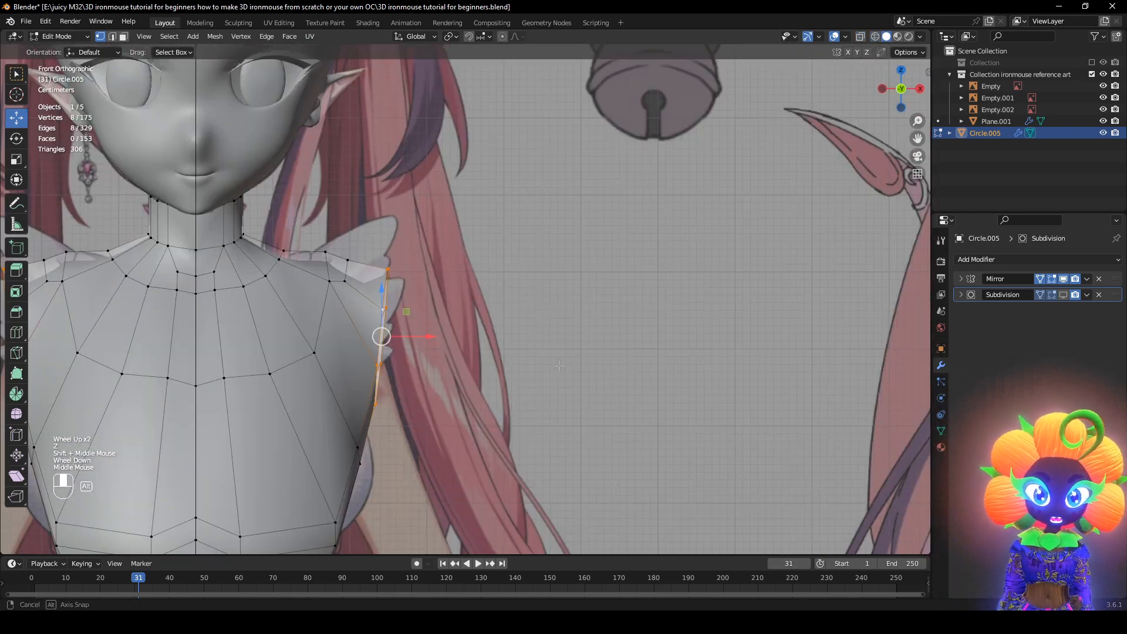
Extrude the armhole loop about 0.092 m outward along X and 0.018 m down to form the upper arm
key(e)
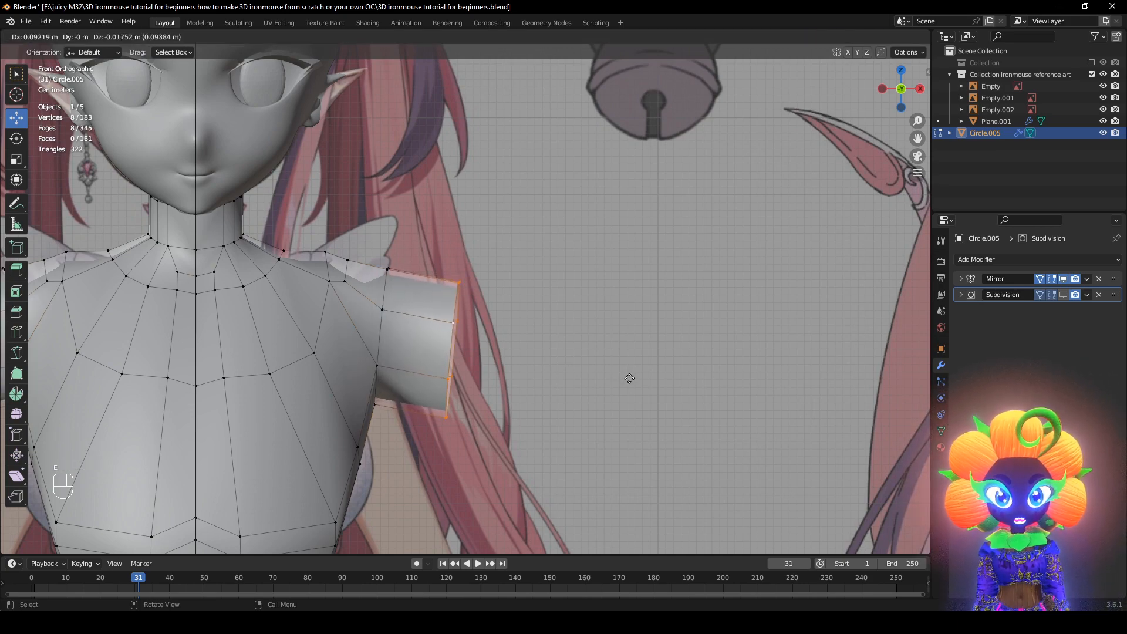
click(629, 378)
mouse_move(629, 378)
middle_down()
mouse_move(362, 373)
mouse_move(638, 388)
middle_up()
middle_drag(763, 426, 563, 431)
Make the extruded arm's end loop circular with LoopTools Circle in side view
key(z)
mouse_move(607, 364)
middle_down()
mouse_move(693, 348)
mouse_move(638, 345)
middle_up()
right_click(694, 346)
mouse_move(705, 313)
click(741, 325)
Scale the arm's end loop to 0.773 and move it about 0.0015 m along Y and 0.0076 m up
key(g)
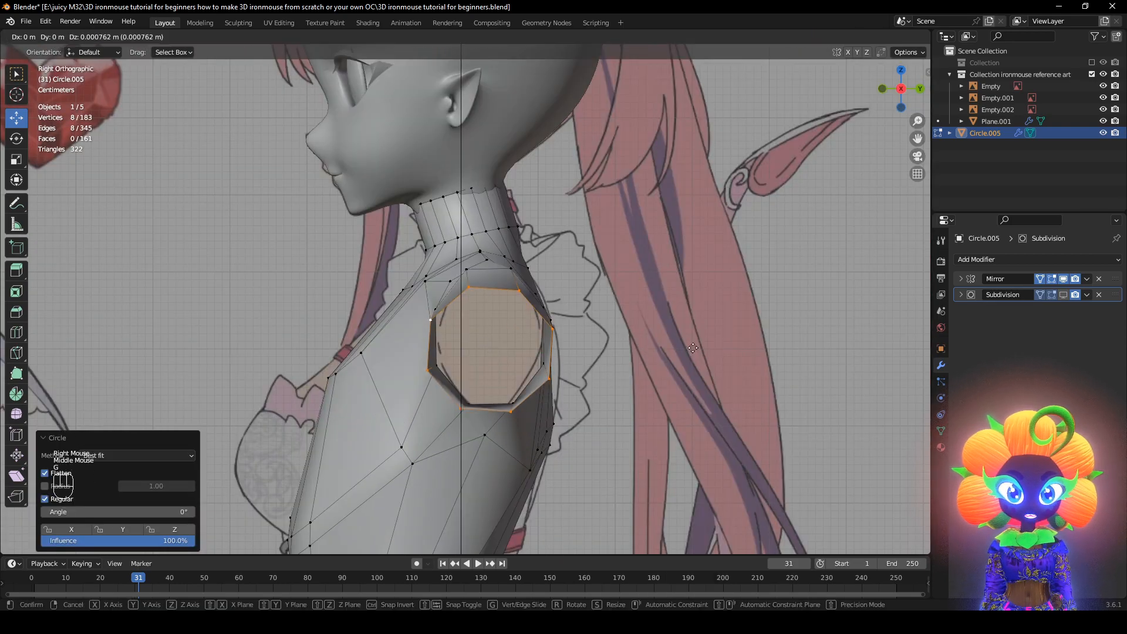
key(r)
key(s)
click(630, 326)
key(g)
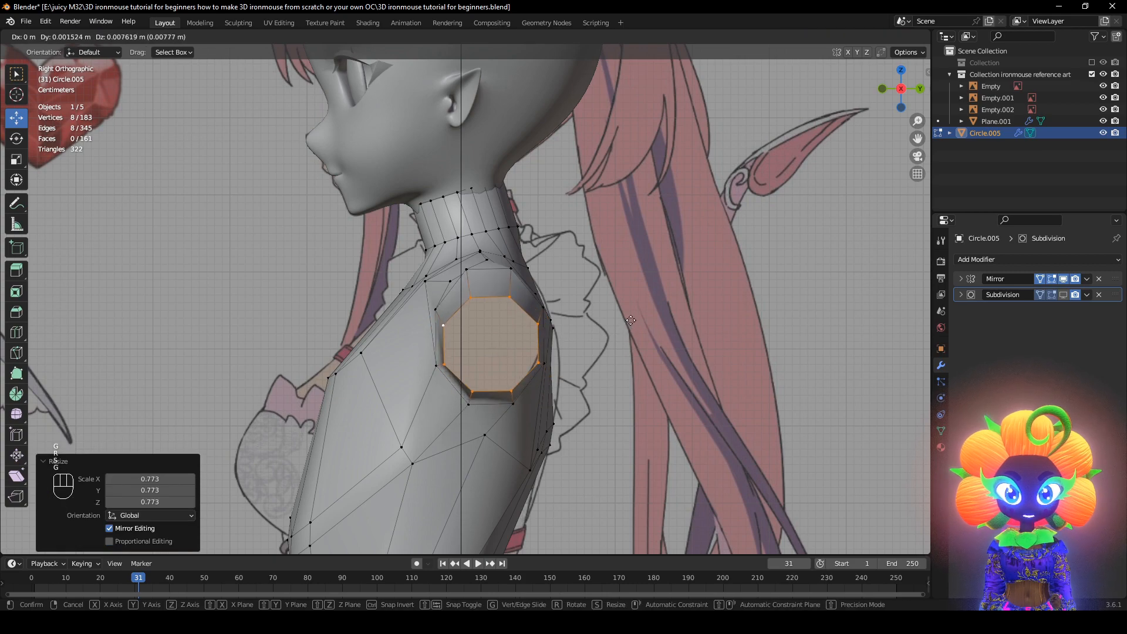
click(631, 321)
middle_drag(631, 321, 745, 322)
Pull the arm's end loop about 0.032 m inward along X while previewing the subdivided mesh over the front reference
click(406, 281)
scroll(598, 385, down, 3)
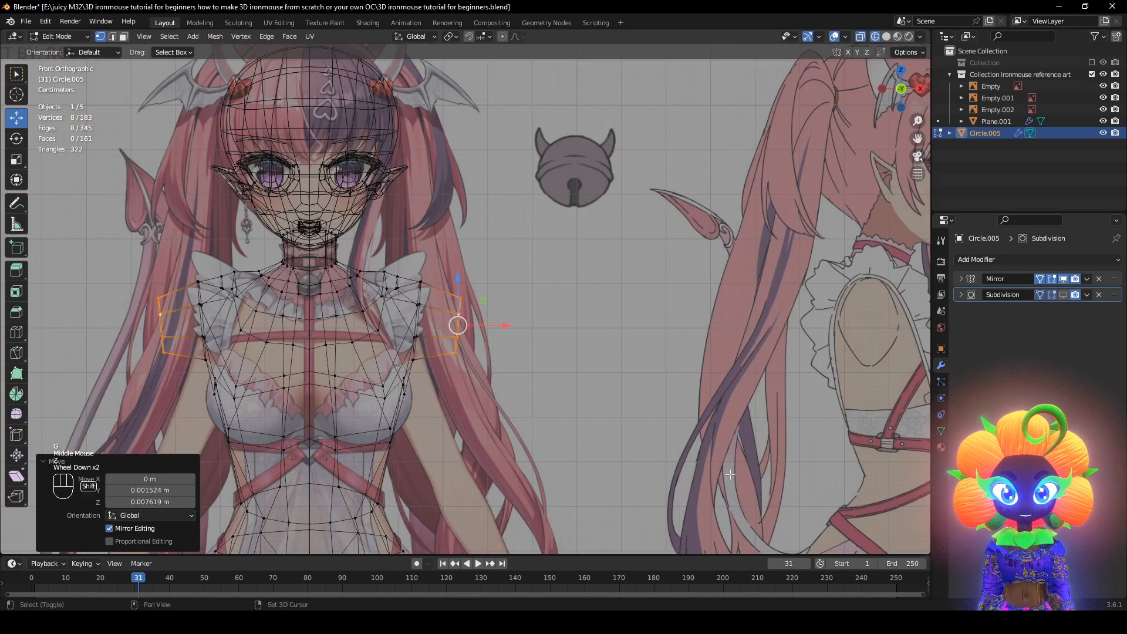
mouse_move(598, 386)
shift+middle_down()
mouse_move(618, 147)
mouse_move(619, 239)
shift+middle_up()
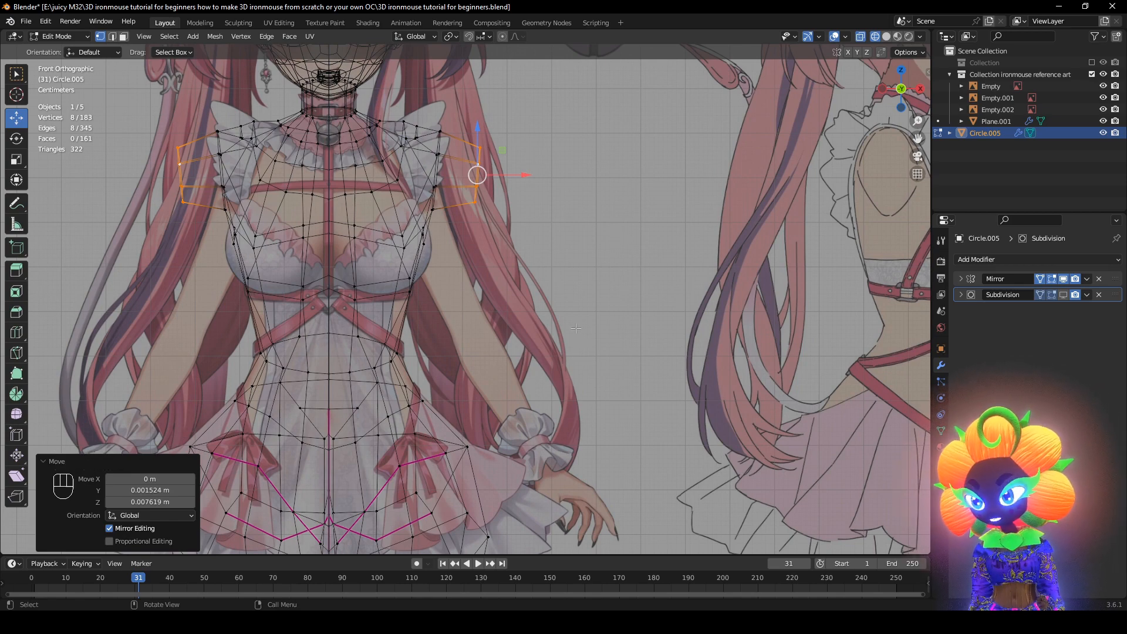
shift+middle_drag(576, 328, 594, 433)
scroll(595, 422, up, 1)
key(z)
click(681, 353)
mouse_move(704, 326)
middle_down()
mouse_move(608, 322)
mouse_move(725, 337)
middle_up()
click(1065, 296)
drag(530, 280, 511, 279)
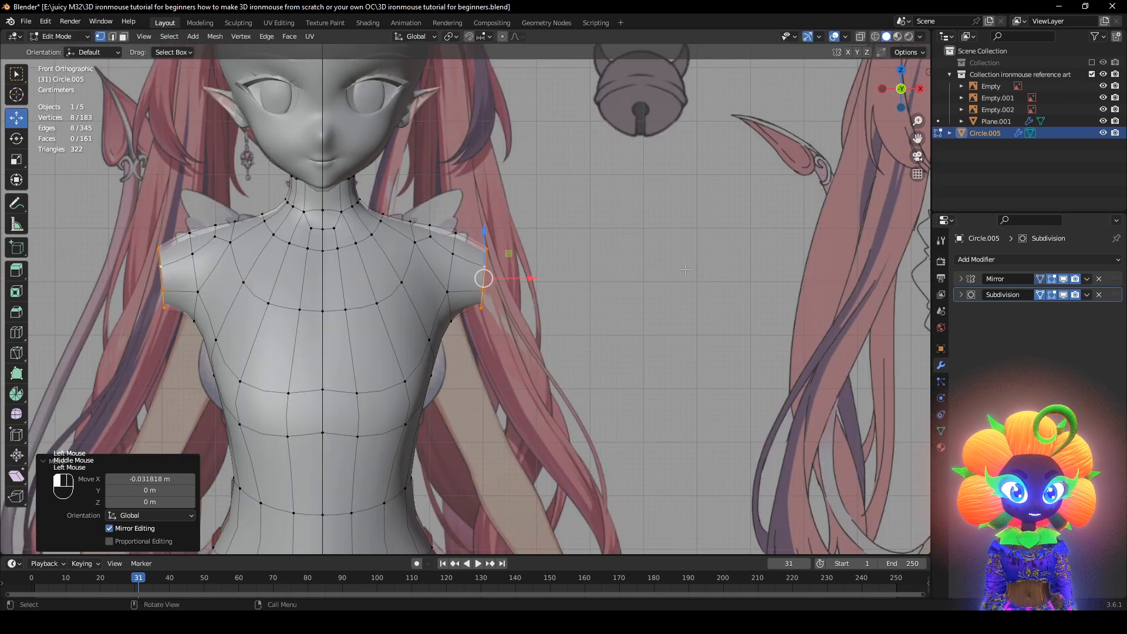
click(1065, 294)
Extrude the arm's end loop horizontally outward to lengthen the arm, and check it with the subdivision preview
shift+middle_drag(438, 320, 435, 332)
scroll(523, 322, up, 3)
key(e)
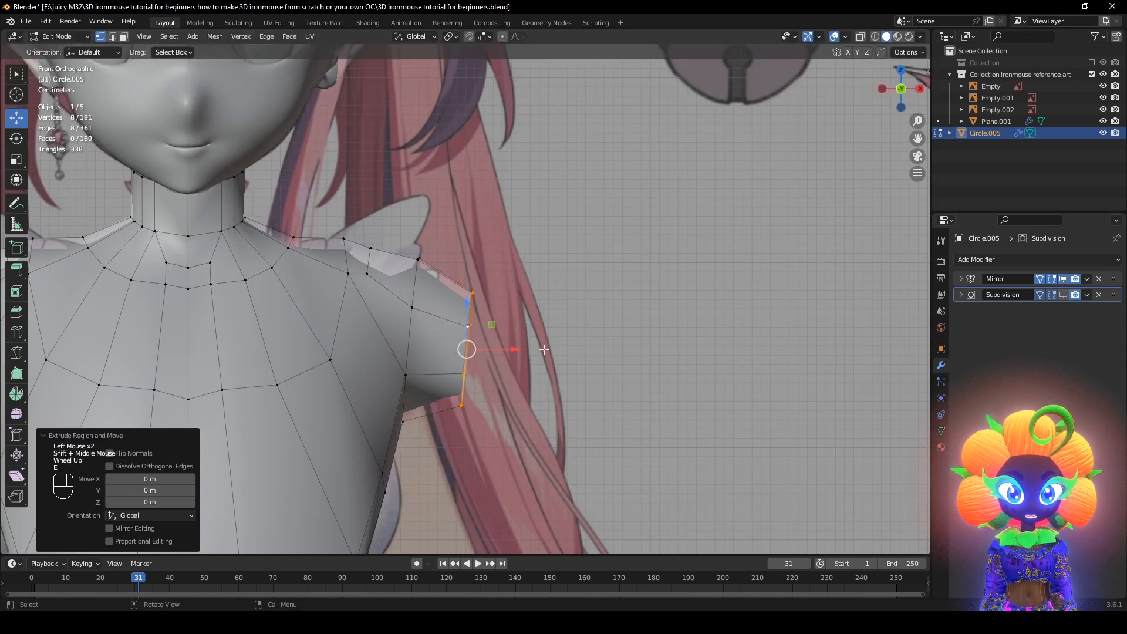
click(657, 347)
click(1065, 296)
middle_drag(610, 353, 565, 360)
shift+middle_drag(736, 357, 634, 353)
scroll(694, 335, up, 4)
click(1064, 295)
Select three vertices around the shoulder joint and move them together to smooth the arm's transition
click(541, 342)
shift+click(496, 301)
shift+click(433, 403)
middle_drag(433, 404, 332, 376)
key(g)
click(397, 356)
Reposition a single shoulder vertex upward, readjusting it from a second angle
click(387, 367)
key(g)
click(429, 315)
middle_drag(431, 314, 470, 303)
key(g)
click(544, 246)
Move the next vertex on top of the shoulder about 0.016 m outward along X and 0.015 m up
click(337, 329)
mouse_move(343, 327)
middle_down()
mouse_move(410, 279)
mouse_move(300, 382)
mouse_move(517, 329)
mouse_move(649, 338)
mouse_move(470, 317)
middle_up()
key(g)
click(433, 252)
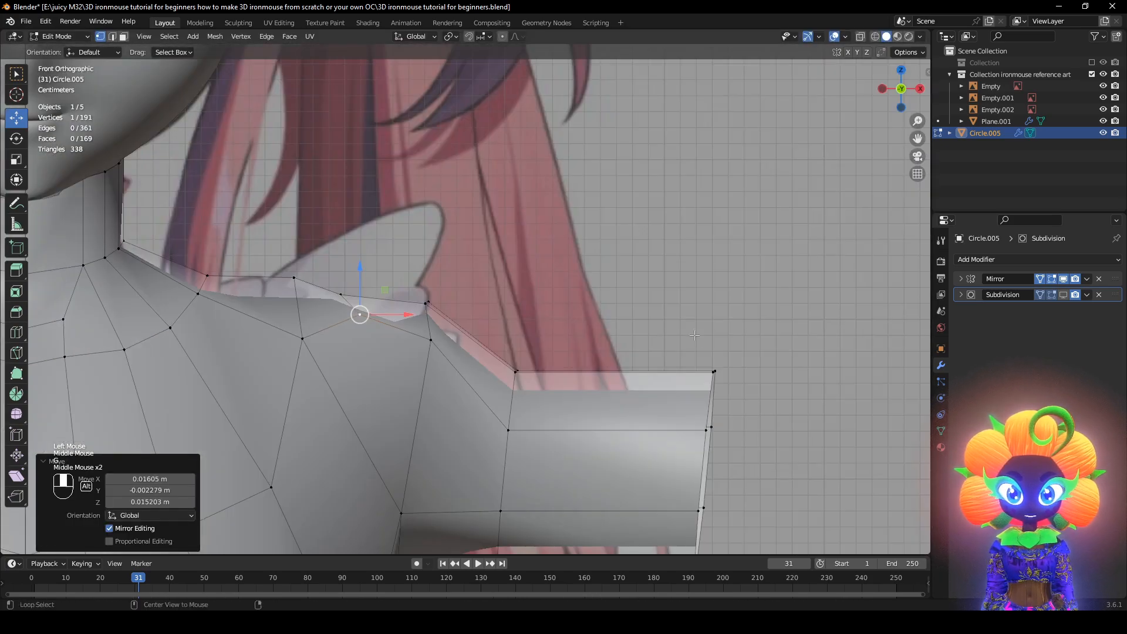
In wireframe display, move the vertex on top of the shoulder about 0.007 m inward and 0.013 m down
key(z)
click(370, 311)
click(294, 276)
key(g)
click(284, 300)
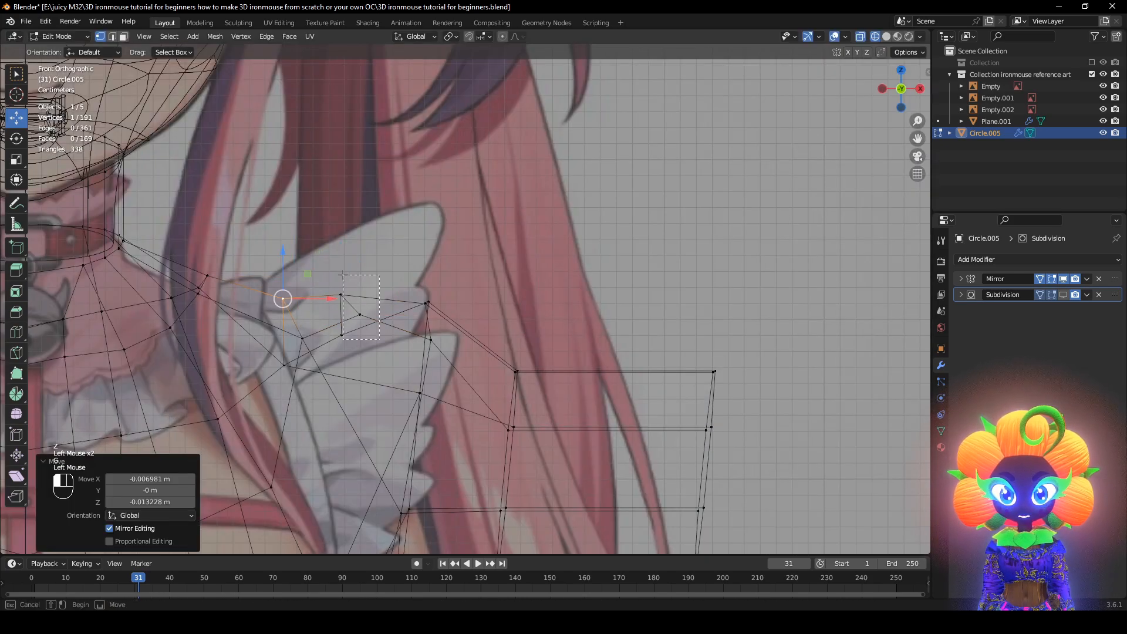
Select the neighbouring pair of vertices on top of the shoulder and move them slightly up and outward
drag(343, 275, 344, 276)
click(328, 250)
key(z)
mouse_move(346, 317)
shift+middle_down()
mouse_move(408, 320)
mouse_move(395, 385)
shift+middle_up()
scroll(408, 322, down, 1)
click(384, 363)
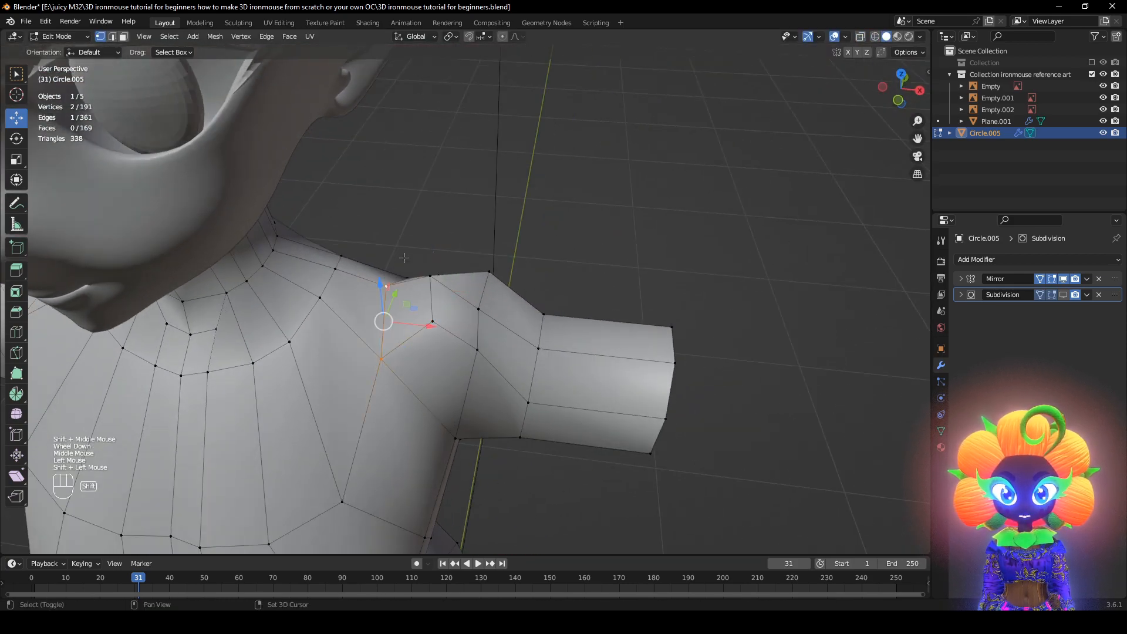
shift+click(406, 277)
middle_drag(553, 326, 545, 302)
key(g)
click(501, 282)
Move three outer shoulder vertices together about 0.02 m outward along X, and turn on the subdivision preview
click(473, 313)
shift+click(500, 300)
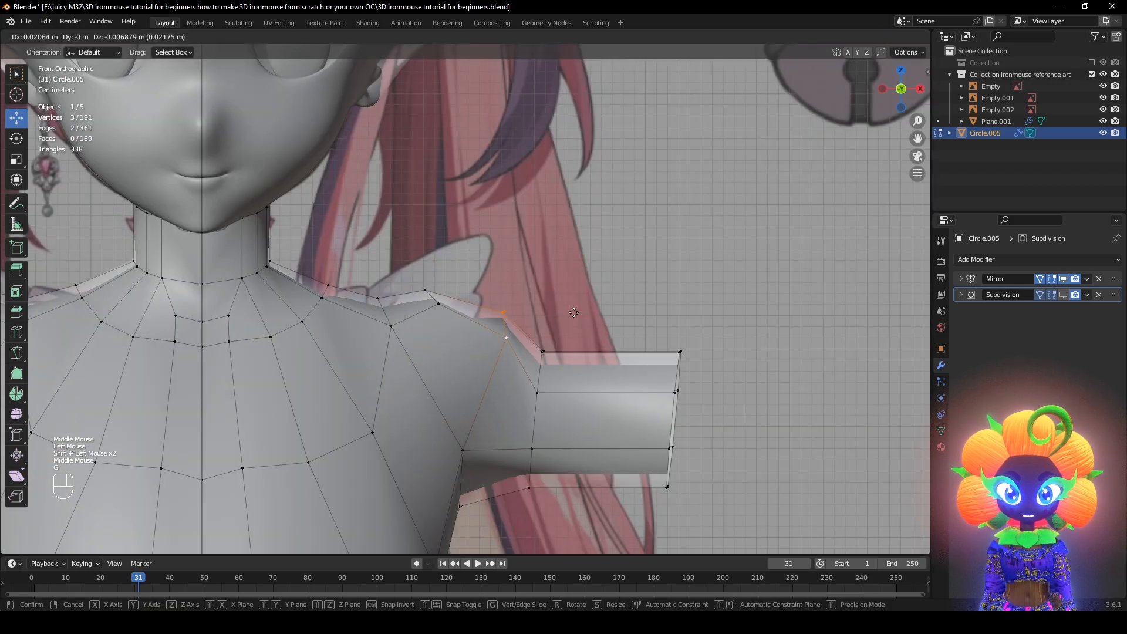
click(573, 308)
scroll(698, 439, down, 2)
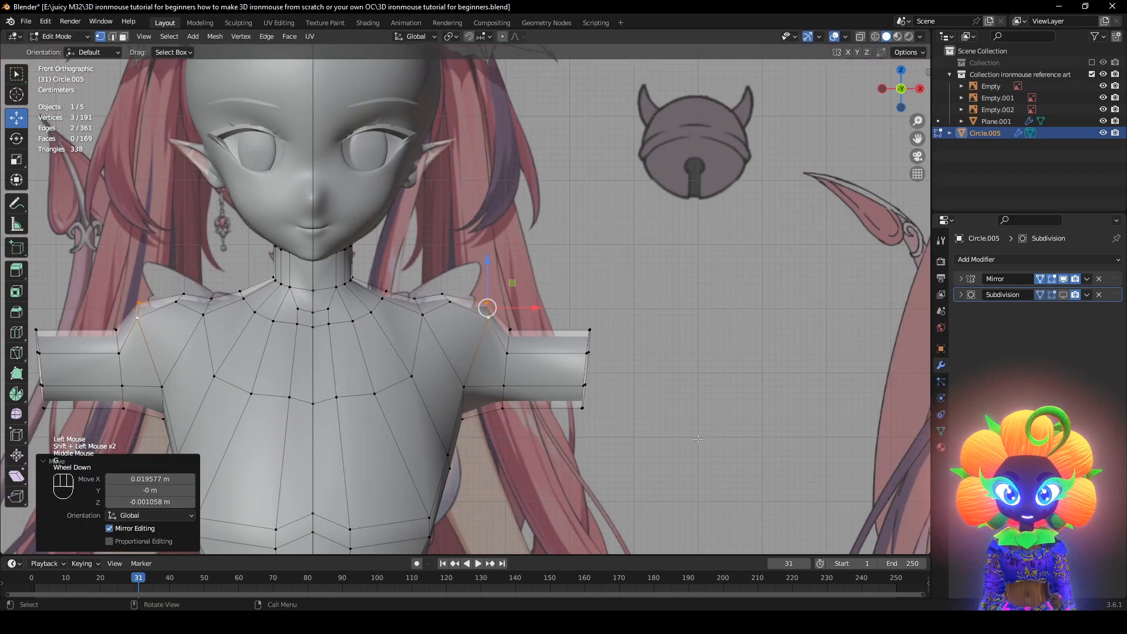
click(1062, 297)
click(759, 361)
Select three vertices running across the shoulder, scale them together, and turn the subdivision preview off
middle_drag(755, 364, 596, 403)
scroll(468, 374, up, 3)
middle_drag(441, 319, 409, 385)
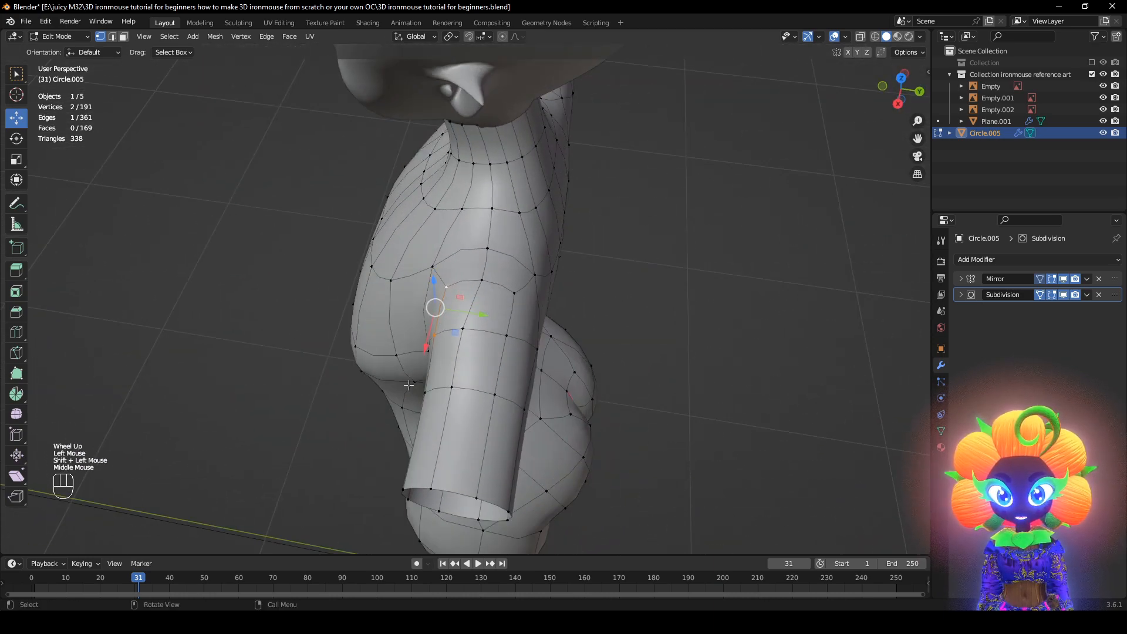
shift+click(515, 293)
key(s)
click(597, 333)
middle_drag(598, 332, 630, 272)
click(1063, 296)
click(616, 348)
Move the rear shoulder vertex about 0.011 m forward along Y and 0.016 m down
middle_drag(617, 348, 596, 405)
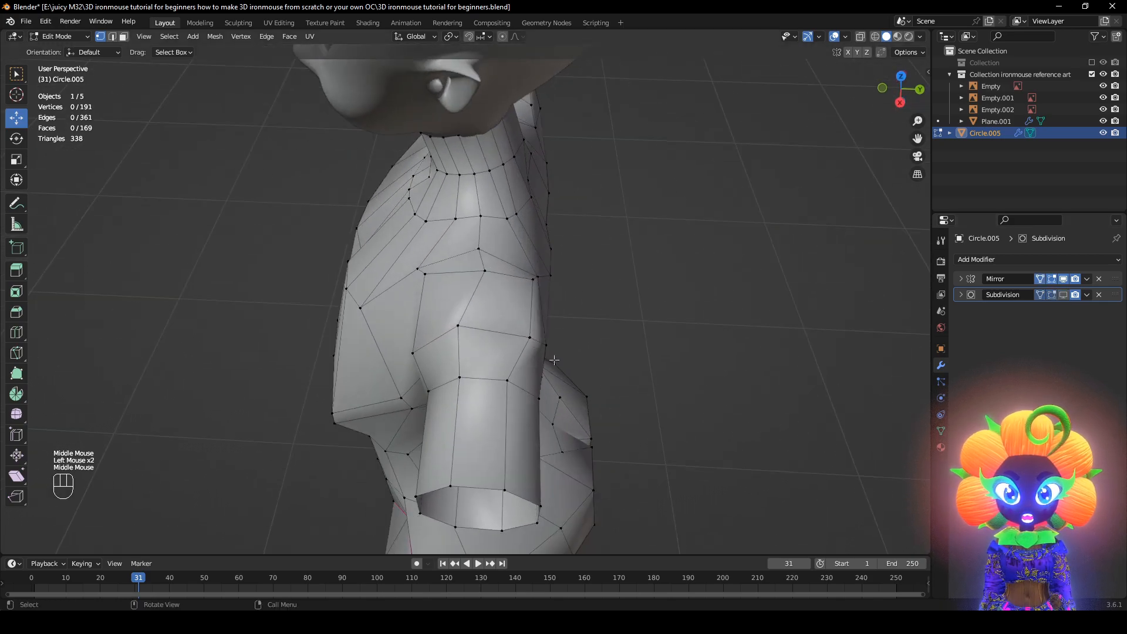
click(554, 358)
middle_drag(554, 358, 611, 305)
key(g)
click(563, 281)
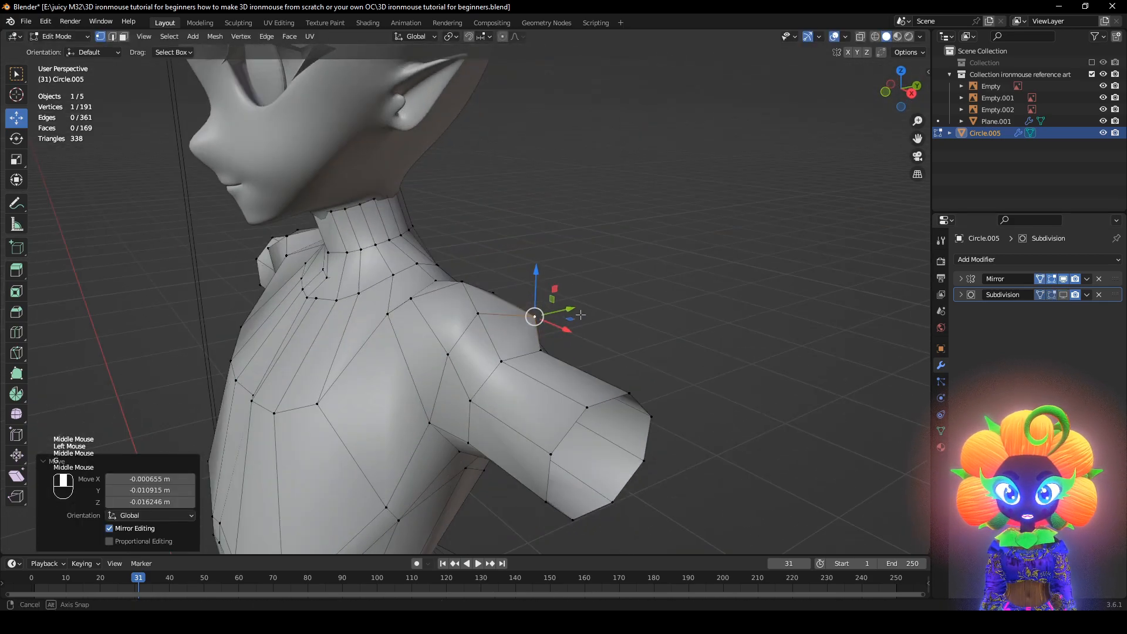
Adjust two front shoulder vertices in the side view, lowering the upper one about 0.007 m
click(392, 316)
mouse_move(405, 316)
middle_down()
mouse_move(370, 283)
mouse_move(422, 323)
middle_up()
scroll(427, 326, up, 1)
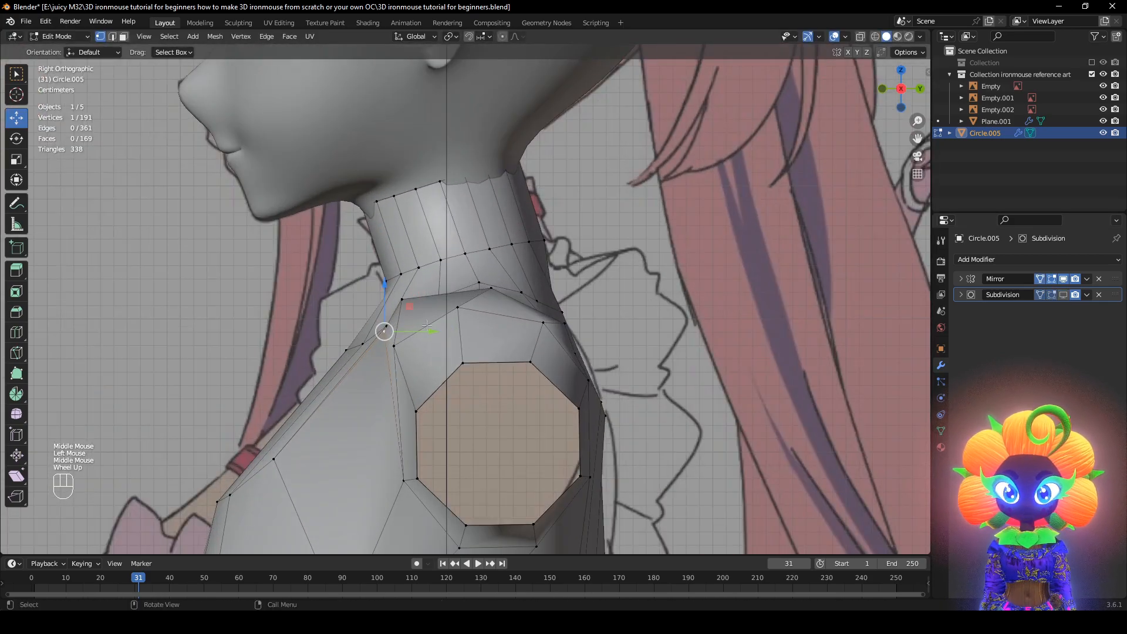
key(g)
click(418, 344)
key(g)
click(411, 311)
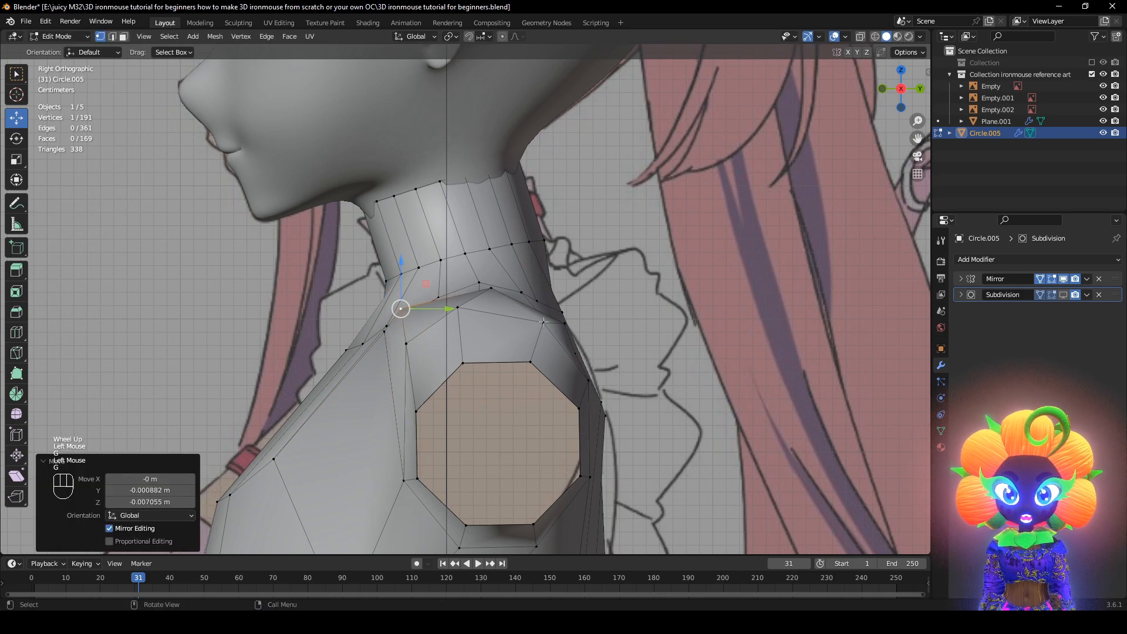
Reposition the rear and top vertices above the armhole in the side view to even out the shoulder curve
click(565, 323)
click(559, 309)
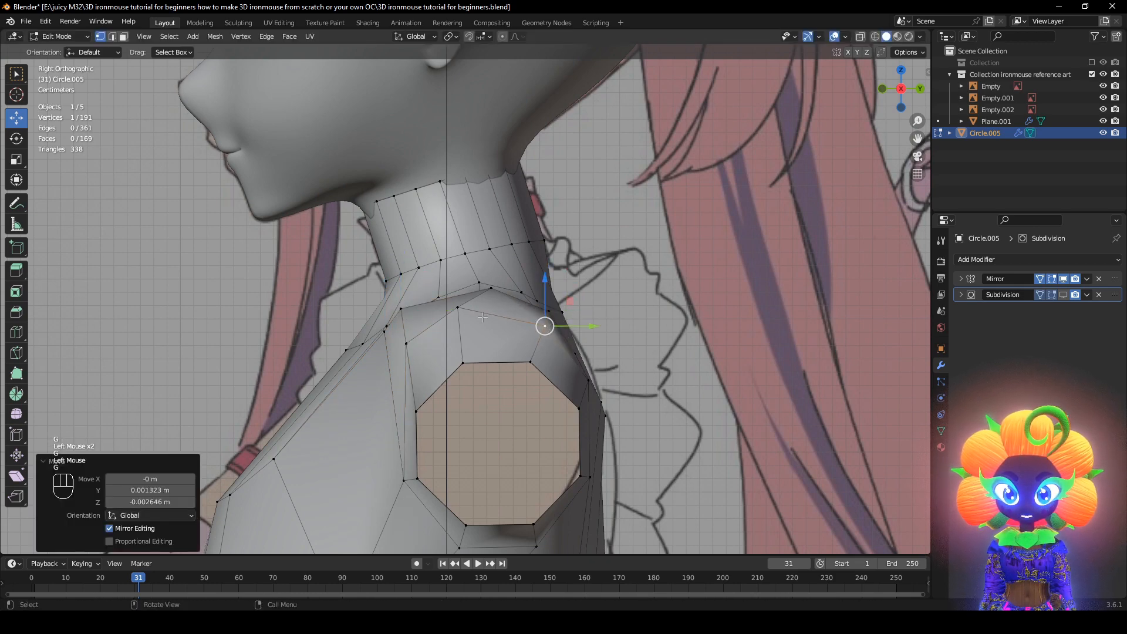
click(458, 307)
key(g)
click(496, 291)
click(497, 290)
key(g)
click(488, 289)
Lower the front shoulder vertex slightly, and move the two rear vertices together about 0.002 m back and 0.004 m up
click(404, 316)
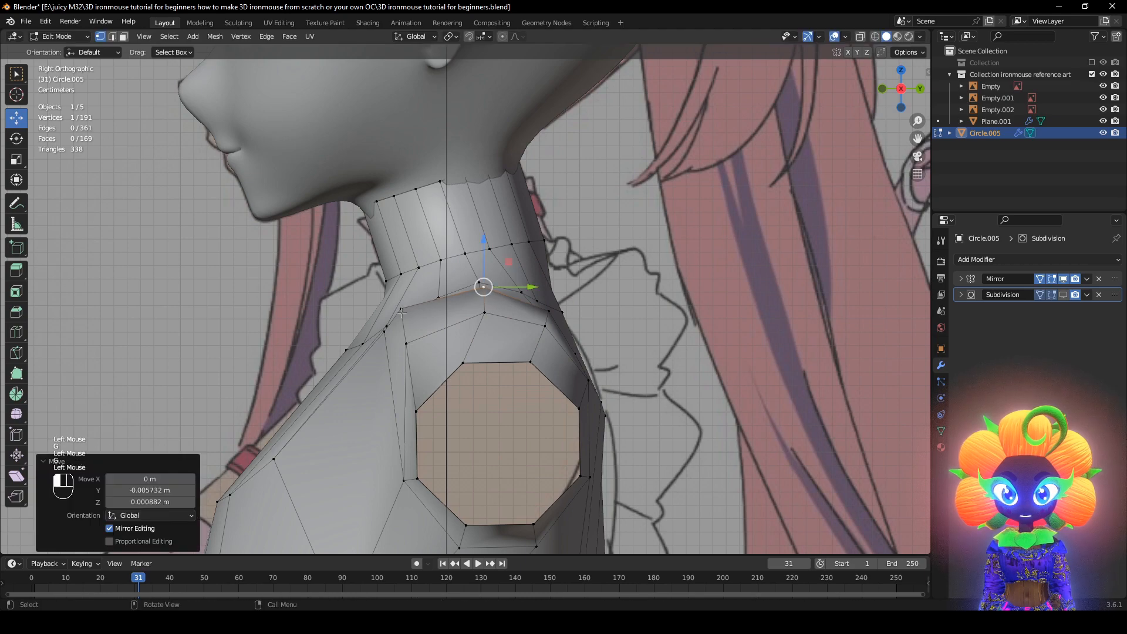
key(g)
click(407, 324)
click(544, 327)
shift+click(550, 311)
key(g)
click(553, 306)
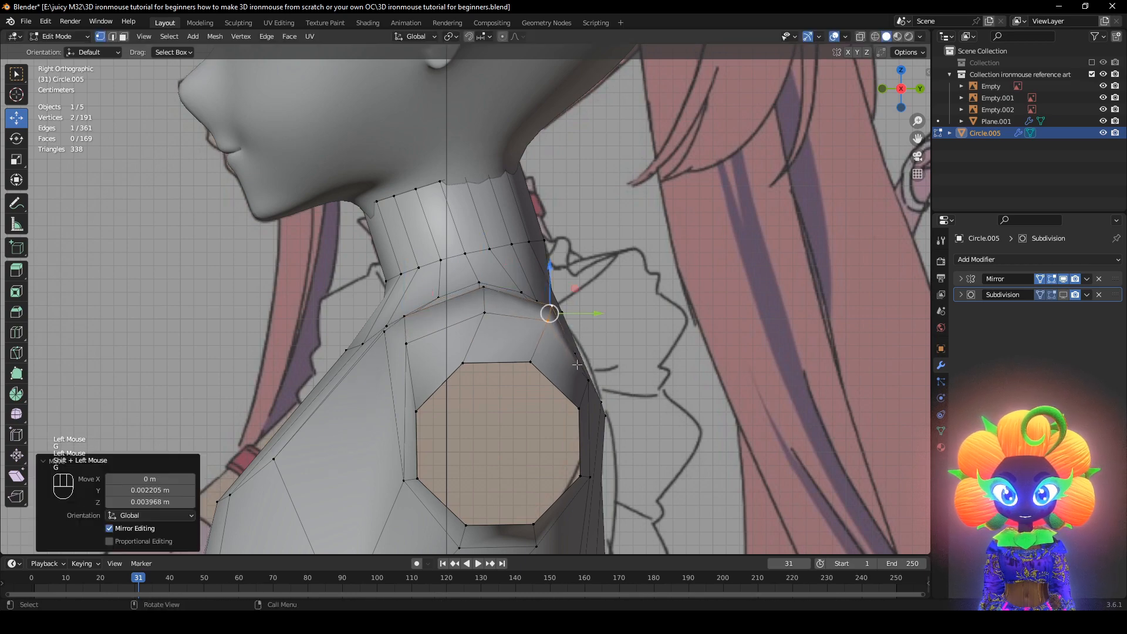
Select the arm's end loop and move it about 0.014 m inward and 0.006 m down
scroll(557, 329, down, 2)
middle_drag(566, 373, 636, 320)
alt+click(644, 392)
key(g)
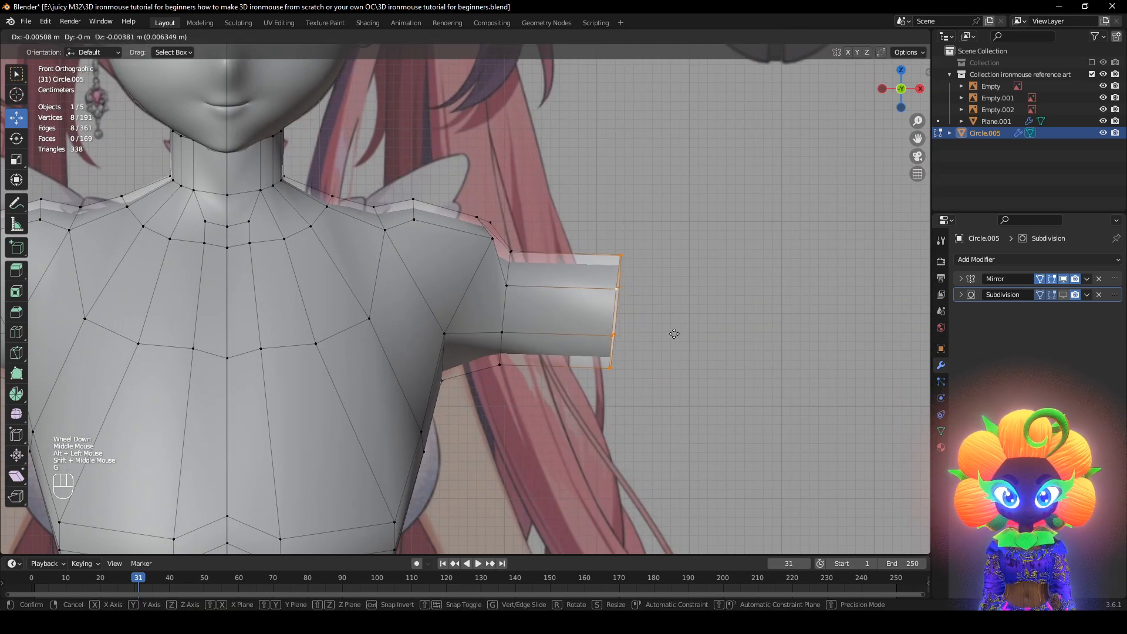
click(671, 334)
Extrude the arm's end loop about 0.168 m outward and 0.014 m down, and adjust the new loop's position
scroll(676, 352, down, 1)
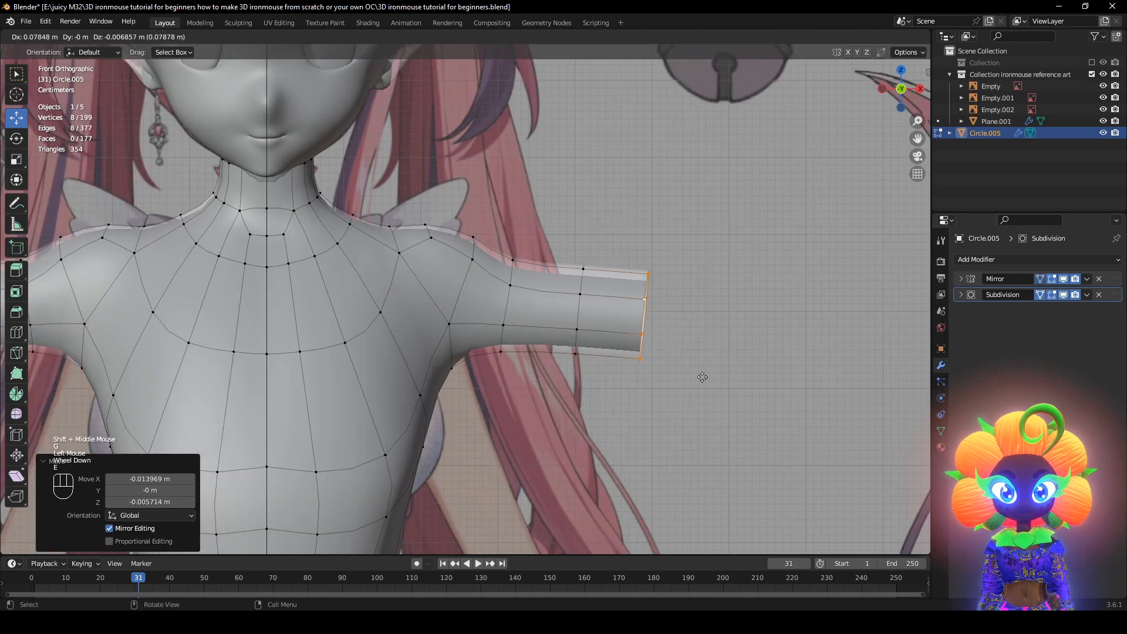
key(e)
click(717, 320)
middle_drag(717, 320, 456, 430)
middle_drag(415, 412, 714, 400)
key(alt+z)
key(alt+z)
scroll(750, 352, down, 1)
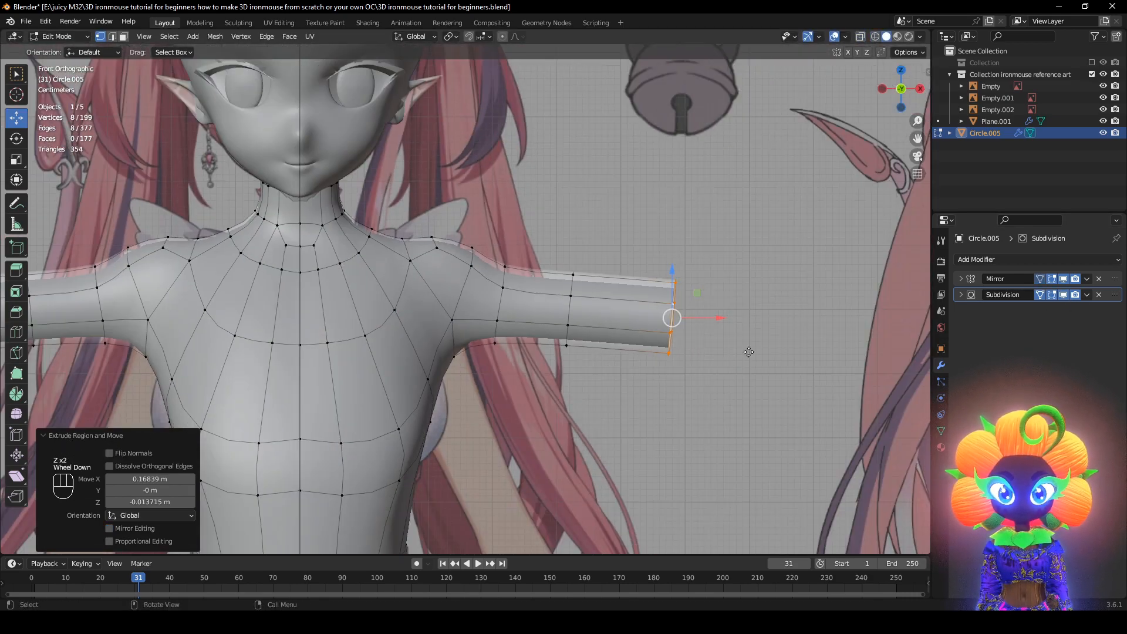
key(g)
click(756, 336)
key(r)
right_click(785, 307)
Delete the newly extruded outer segment of the arm
alt+click(585, 321)
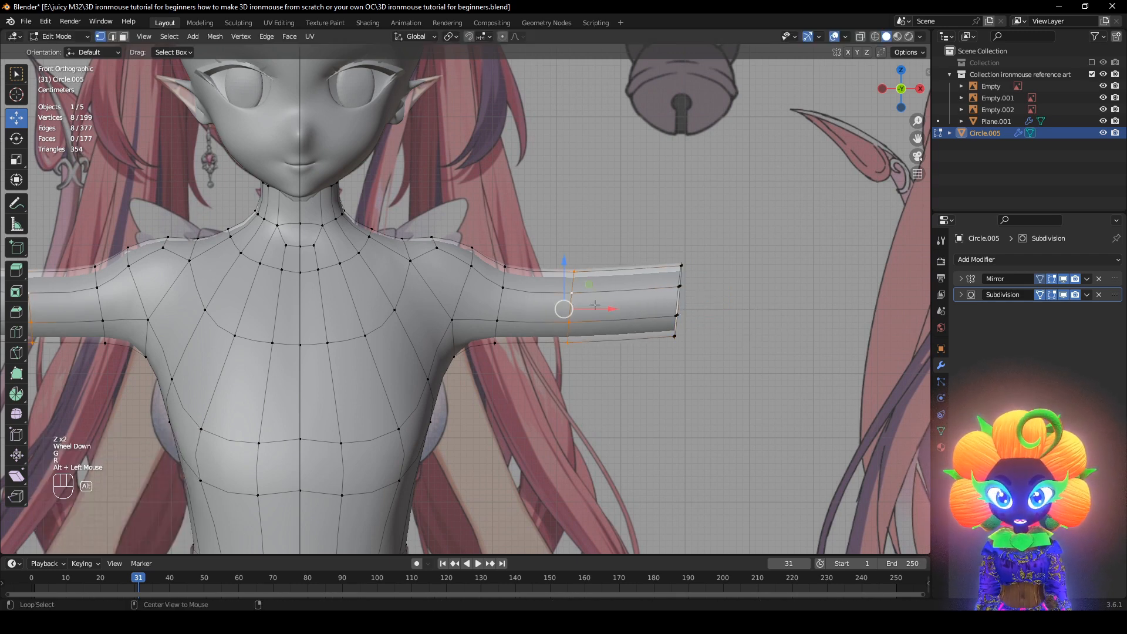
key(x)
click(728, 294)
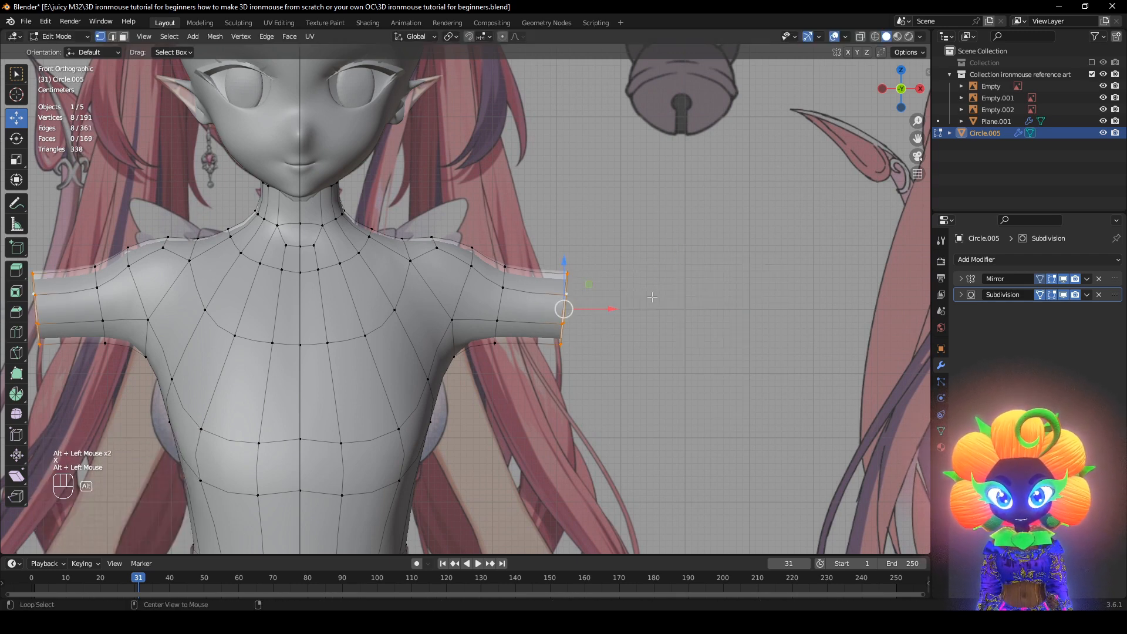
Flatten the arm's end loop by scaling it to 0 along X, and move it about 0.014 m inward
key(s)
key(x)
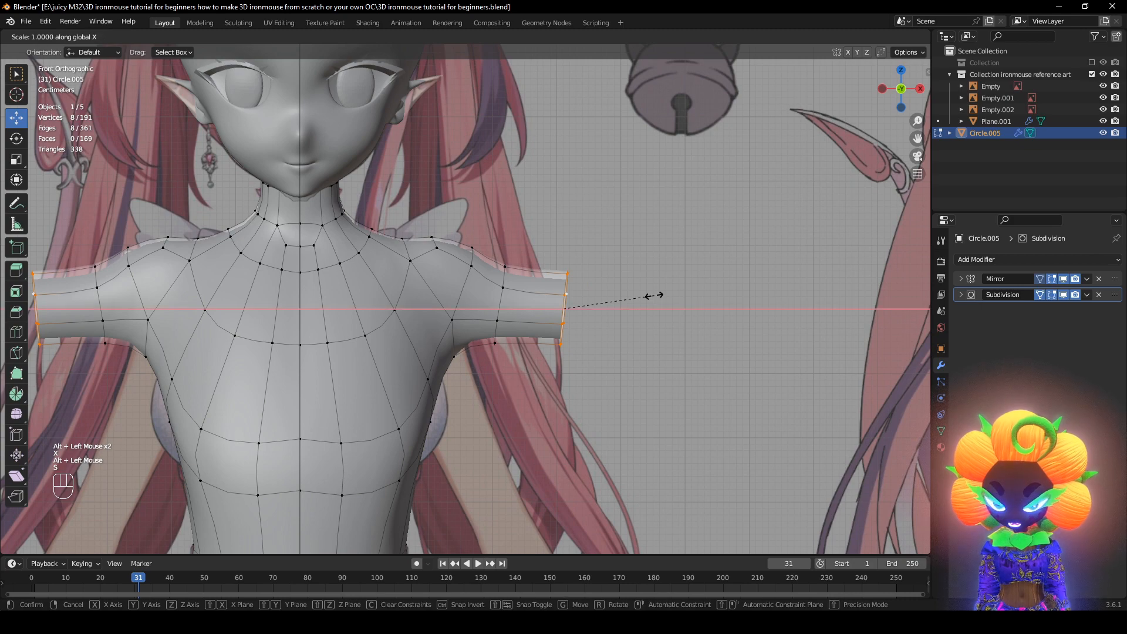
click(654, 295)
click(1063, 295)
key(g)
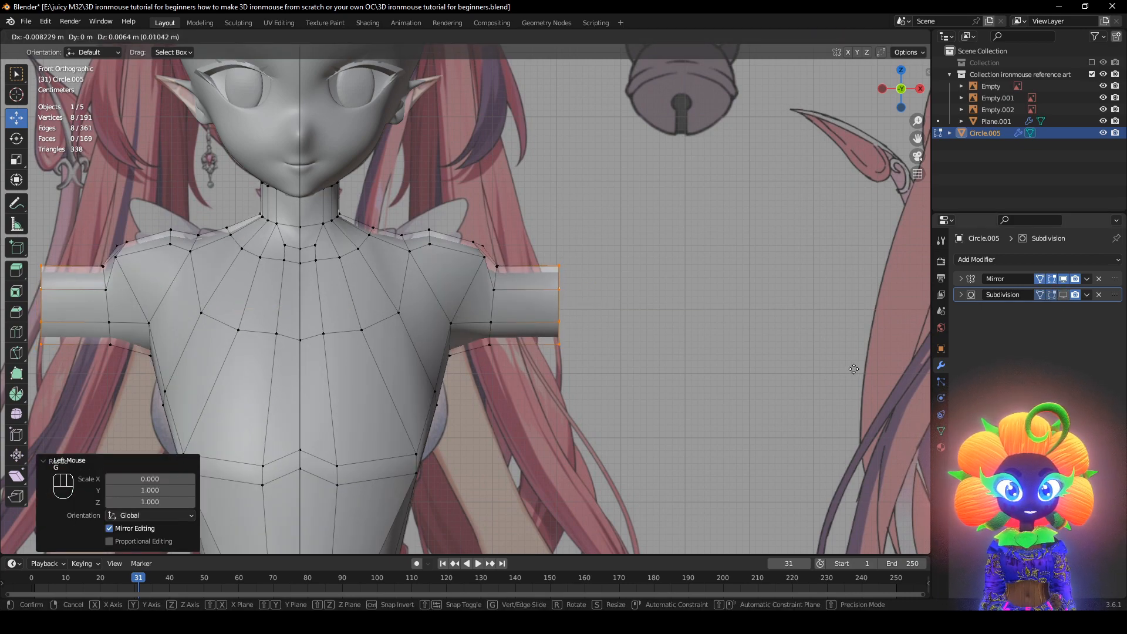
click(582, 283)
Try to angle the arm downward by moving its end loop, and undo the changes
scroll(582, 282, up, 2)
middle_drag(582, 282, 588, 310)
scroll(588, 310, down, 2)
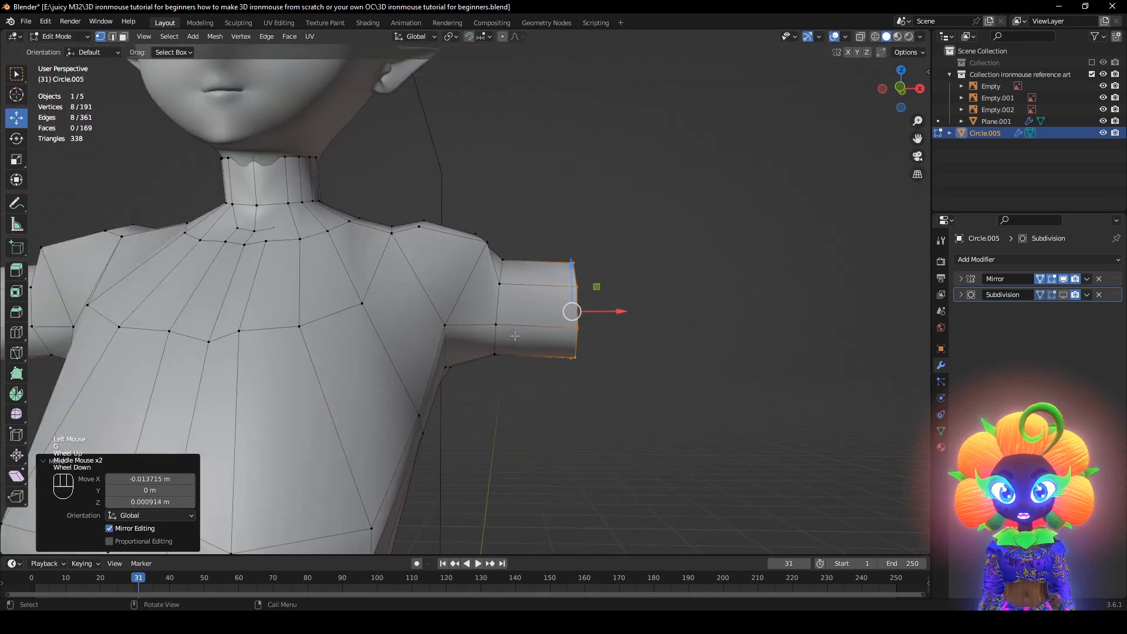
key(g)
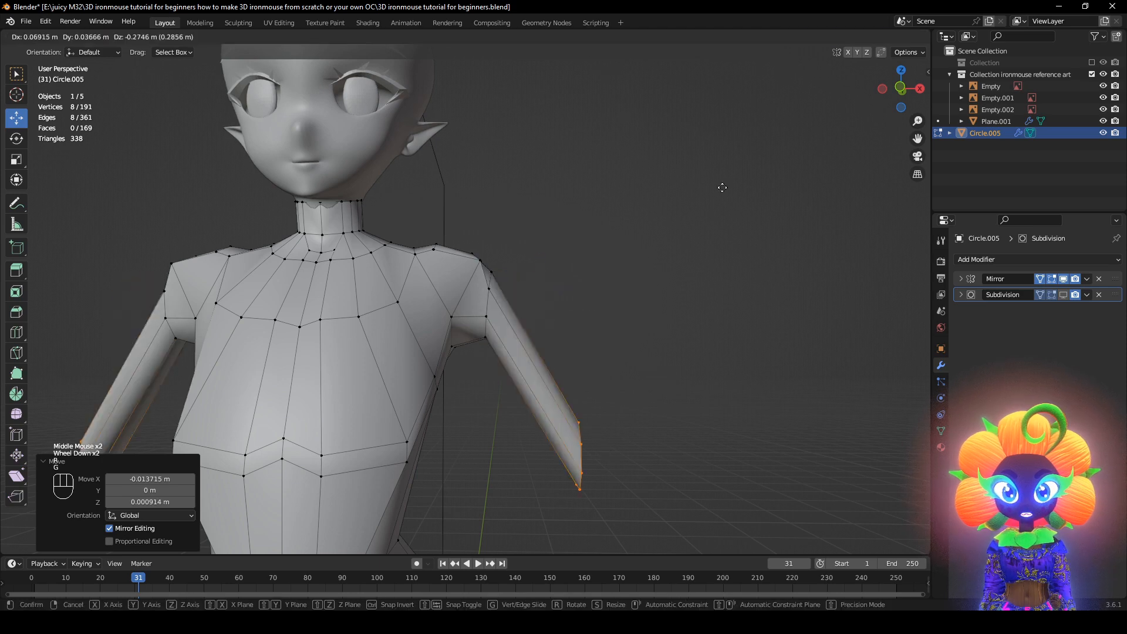
click(674, 276)
middle_drag(510, 282, 470, 305)
middle_drag(546, 305, 424, 294)
key(ctrl+z)
scroll(587, 302, up, 1)
key(g)
click(520, 274)
key(ctrl+z)
Reposition individual vertices around the shoulder joint from an angled side view
middle_drag(499, 323, 447, 264)
key(g)
click(488, 324)
click(476, 304)
key(g)
click(469, 307)
Select three vertices along the top of the shoulder and apply Smooth Vertices to them
click(458, 236)
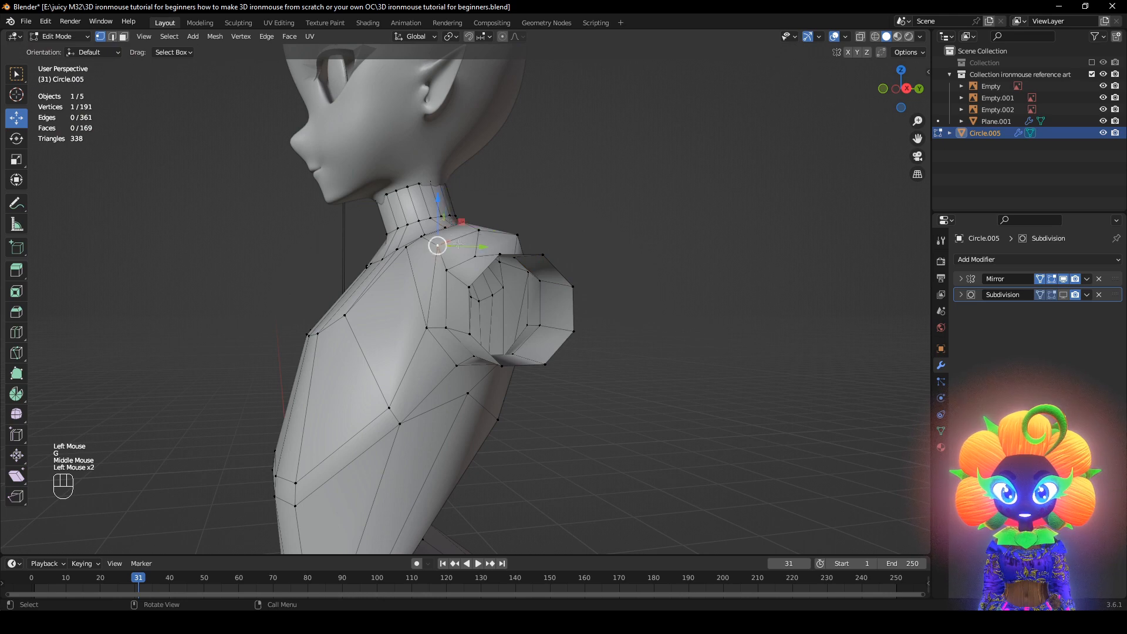
shift+click(515, 234)
right_click(617, 199)
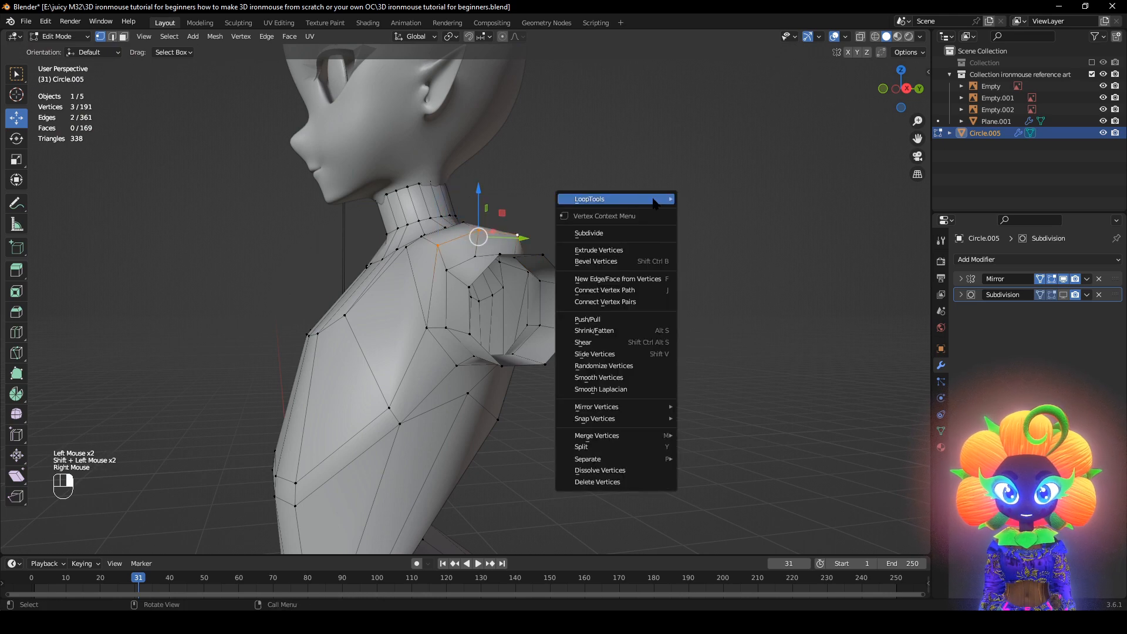
click(630, 380)
mouse_move(629, 381)
middle_down()
mouse_move(604, 307)
mouse_move(649, 372)
middle_up()
Apply Smooth Vertices to the single vertex on the front of the shoulder and clear the selection
click(441, 315)
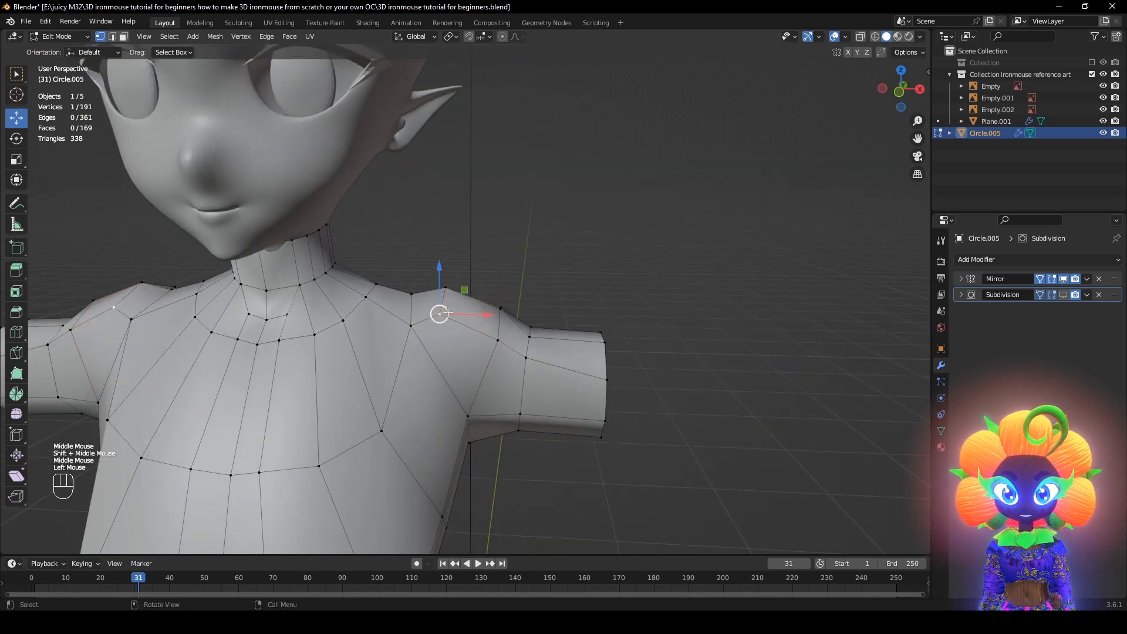
middle_drag(448, 311, 439, 323)
right_click(600, 269)
click(600, 269)
middle_drag(649, 326, 660, 287)
click(697, 347)
Try to move the arm's end loop inward in the front view
middle_drag(698, 347, 611, 341)
alt+click(511, 364)
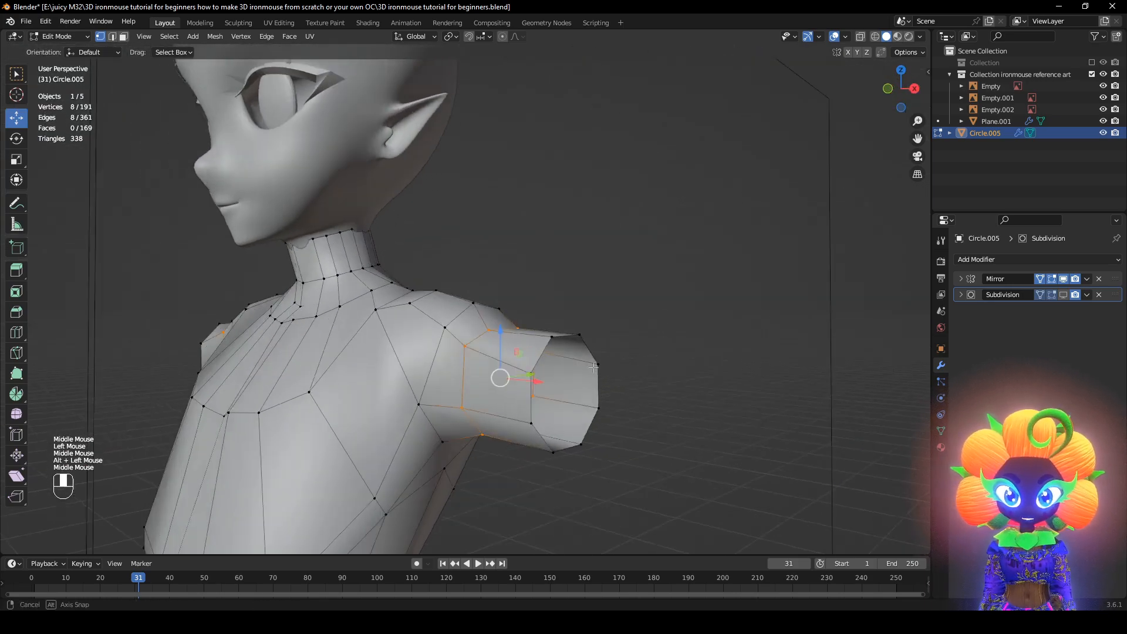
middle_drag(511, 364, 615, 353)
scroll(704, 426, down, 2)
key(g)
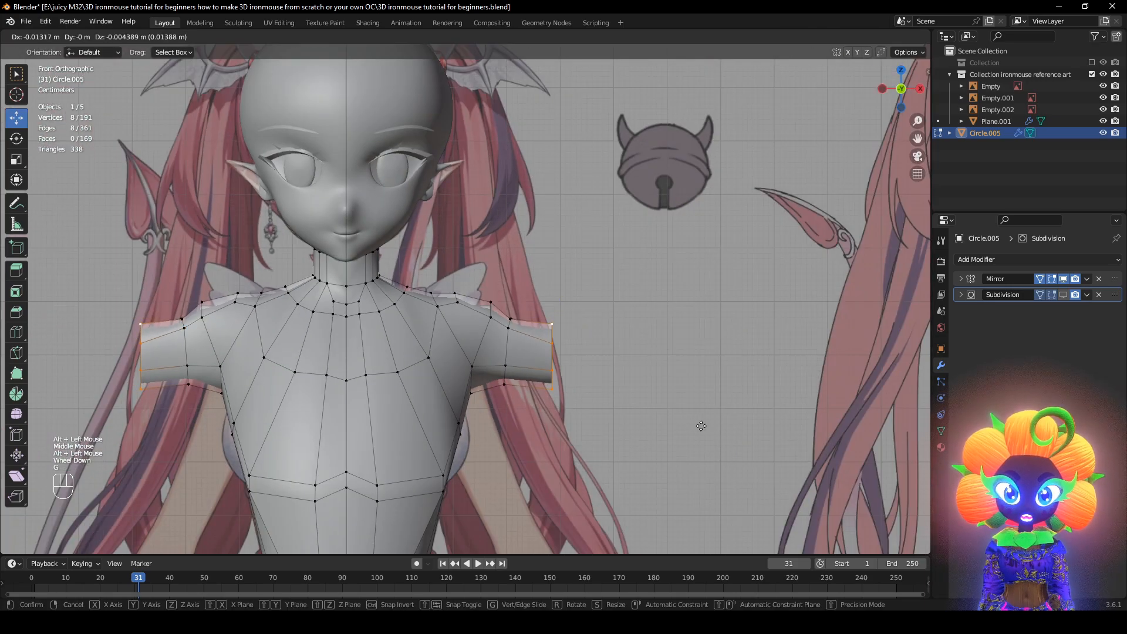
click(691, 407)
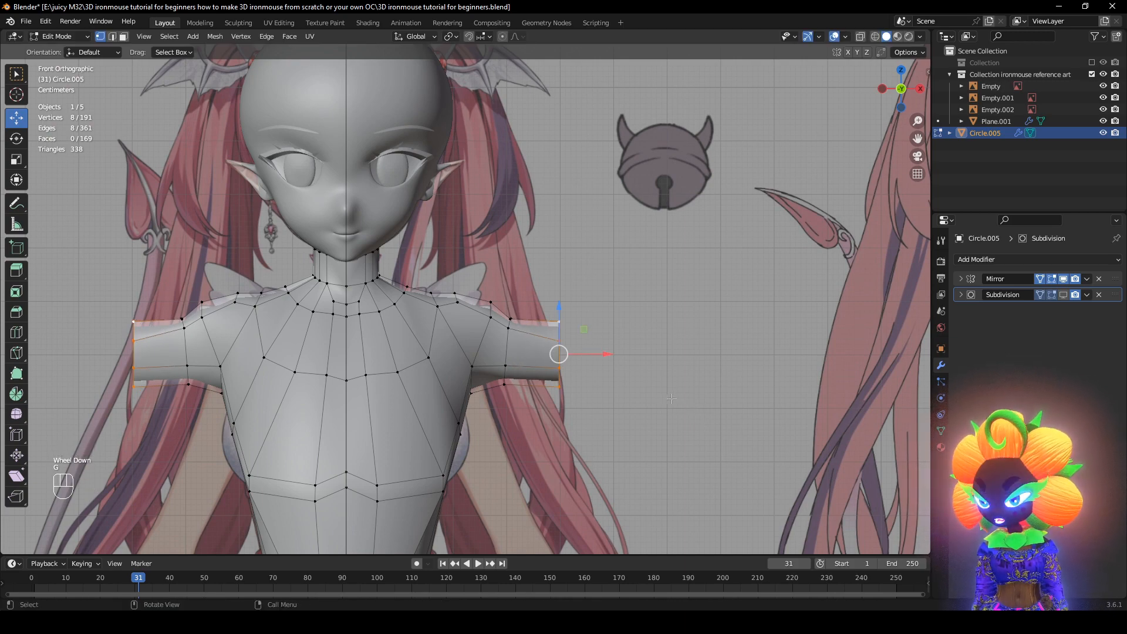
Compare the arm's mesh with the front reference art in wireframe, and return to solid display
scroll(587, 376, down, 2)
key(z)
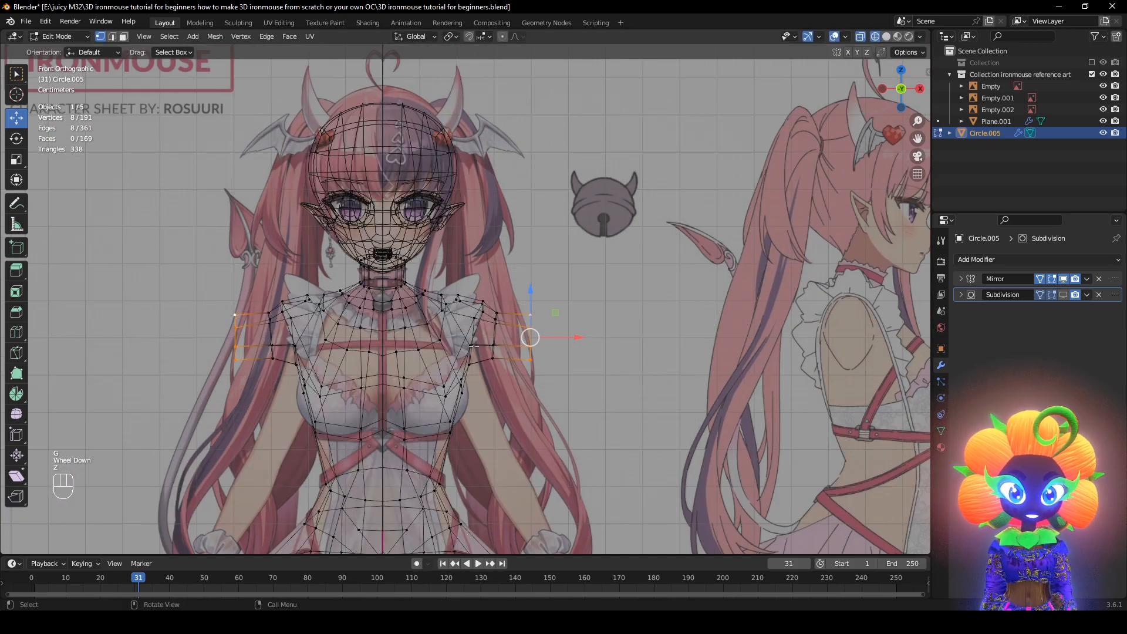
scroll(585, 349, down, 2)
scroll(585, 349, up, 2)
key(z)
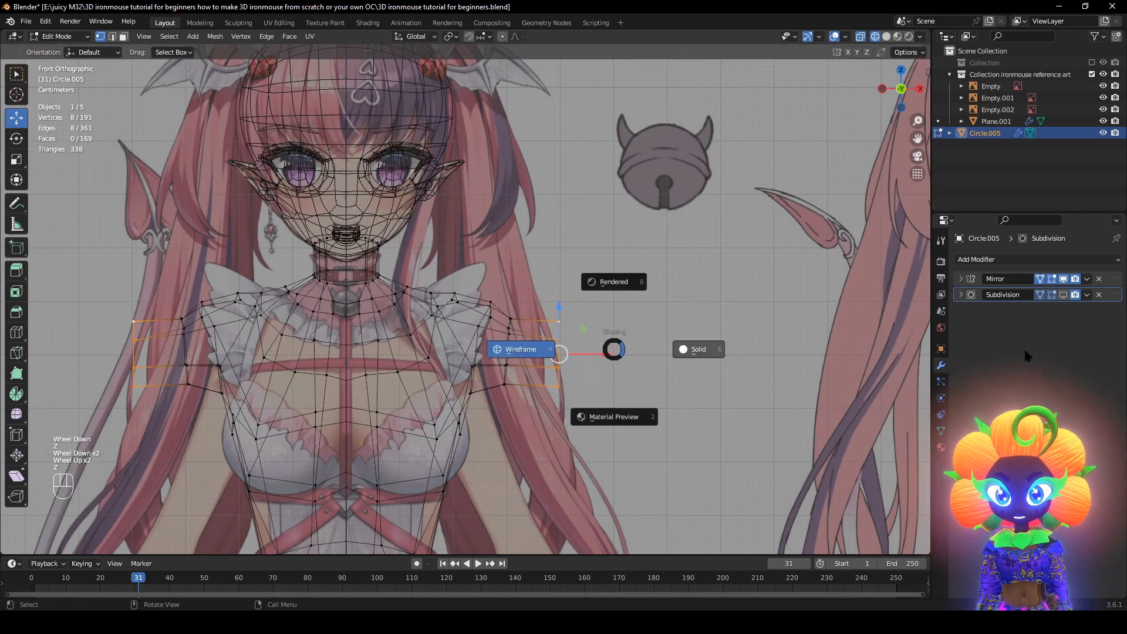
mouse_move(614, 347)
middle_down()
mouse_move(745, 383)
mouse_move(707, 390)
mouse_move(595, 365)
middle_up()
click(735, 377)
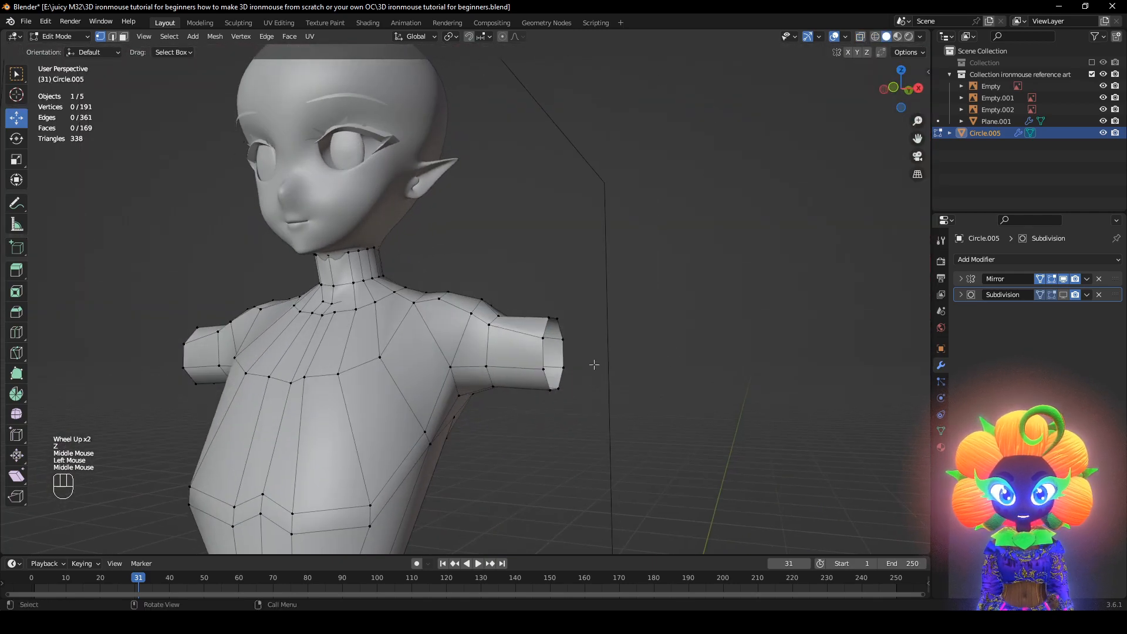
Duplicate the arm's end loop, place the copy at the reference's wrist in wireframe, and rotate it 63°
alt+click(545, 326)
middle_drag(549, 329, 687, 224)
key(z)
scroll(632, 174, down, 2)
key(shift+d)
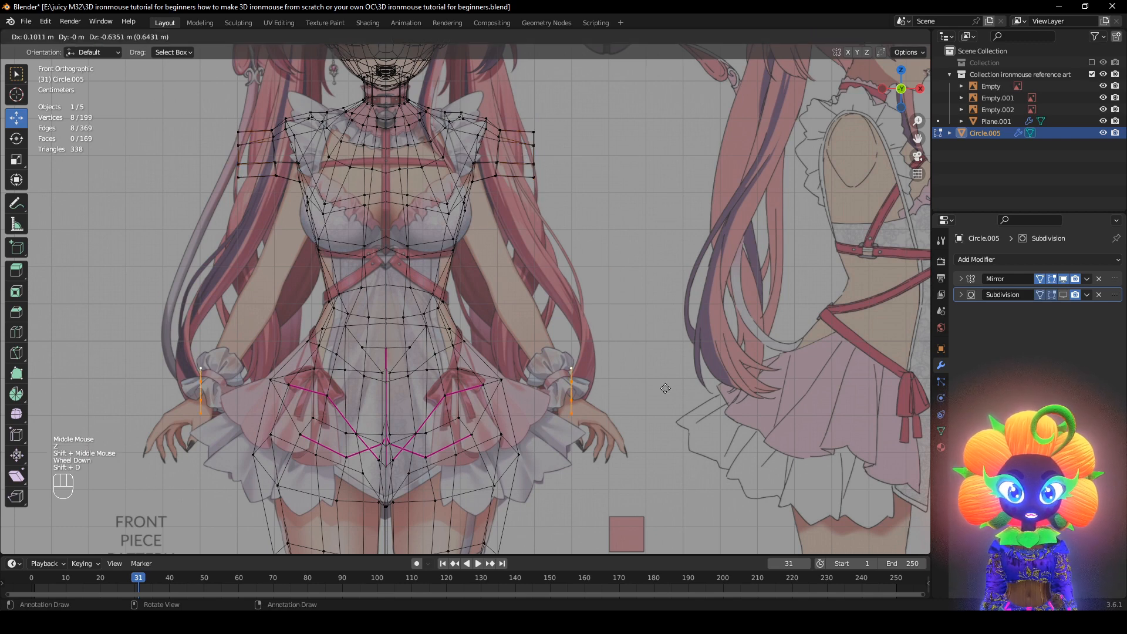
key(r)
click(626, 509)
Scale the wrist loop to about 0.57 and move it about 0.003 m up
key(s)
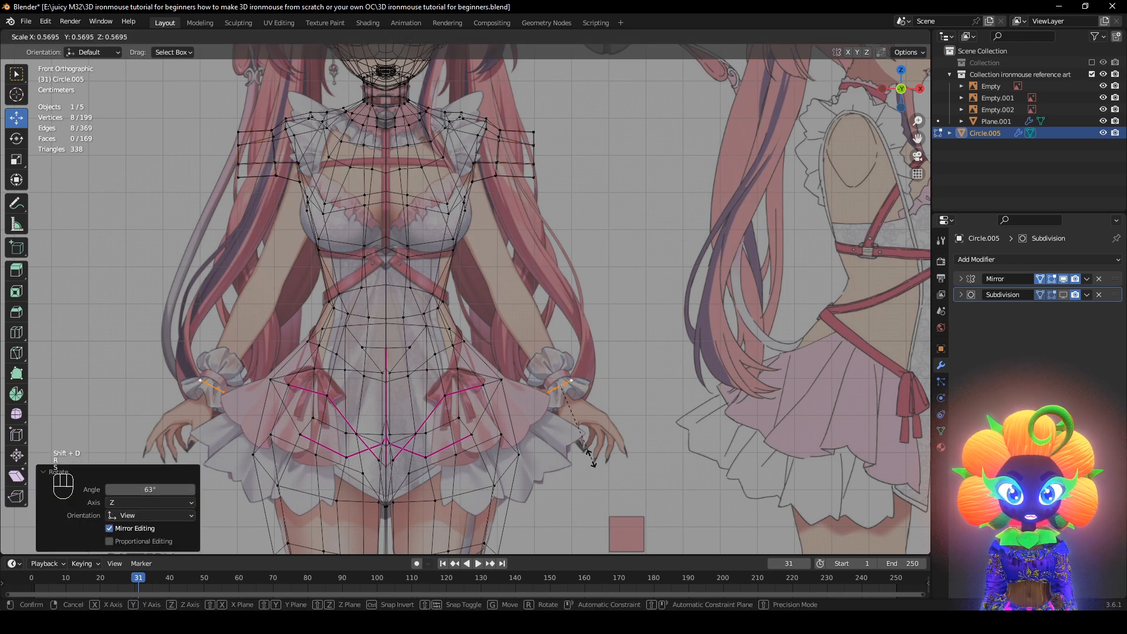
key(g)
click(592, 459)
Extrude the wrist loop up along the reference forearm and scale the new loop to 1.599
scroll(728, 468, up, 1)
key(e)
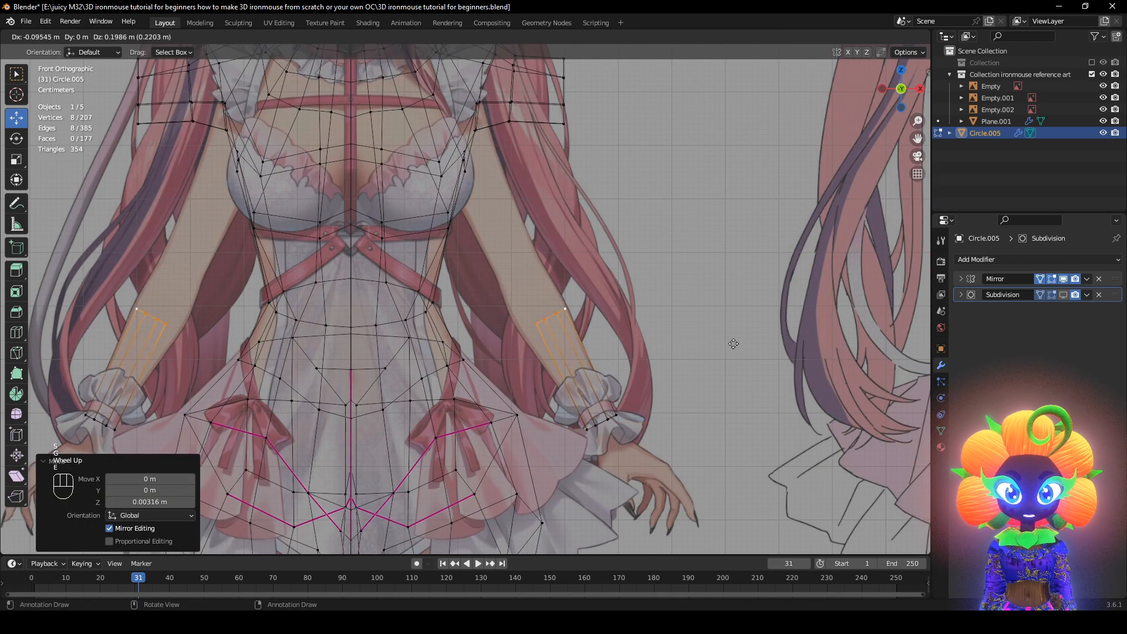
click(728, 345)
key(s)
click(827, 385)
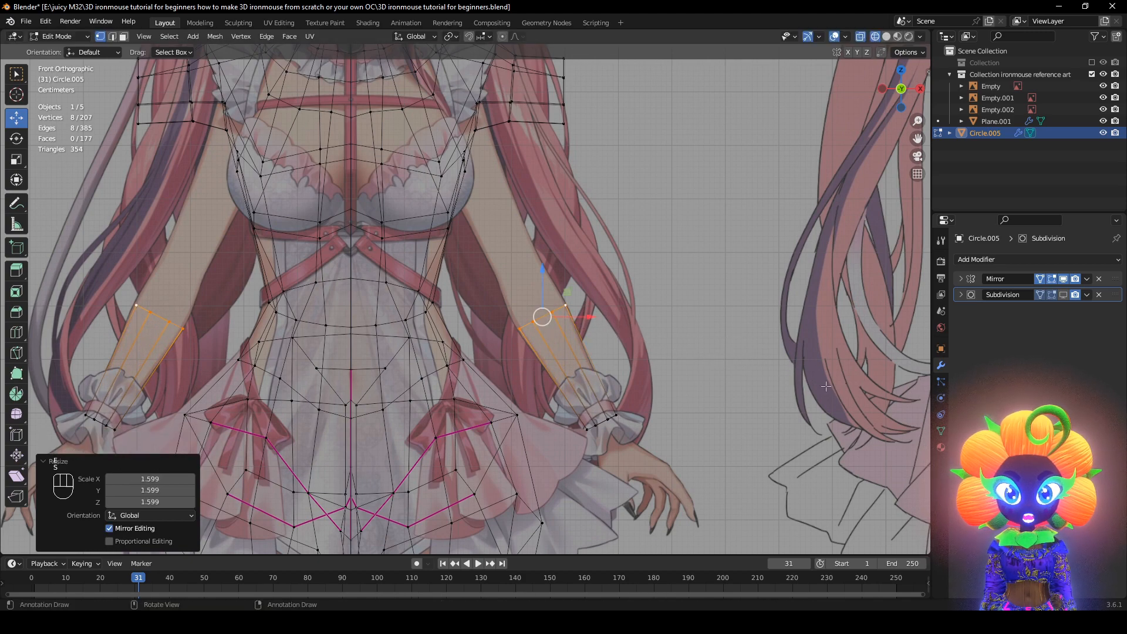
Extrude the forearm's upper loop to the reference's elbow, scale the new loop to 0.822 and adjust its placement
key(e)
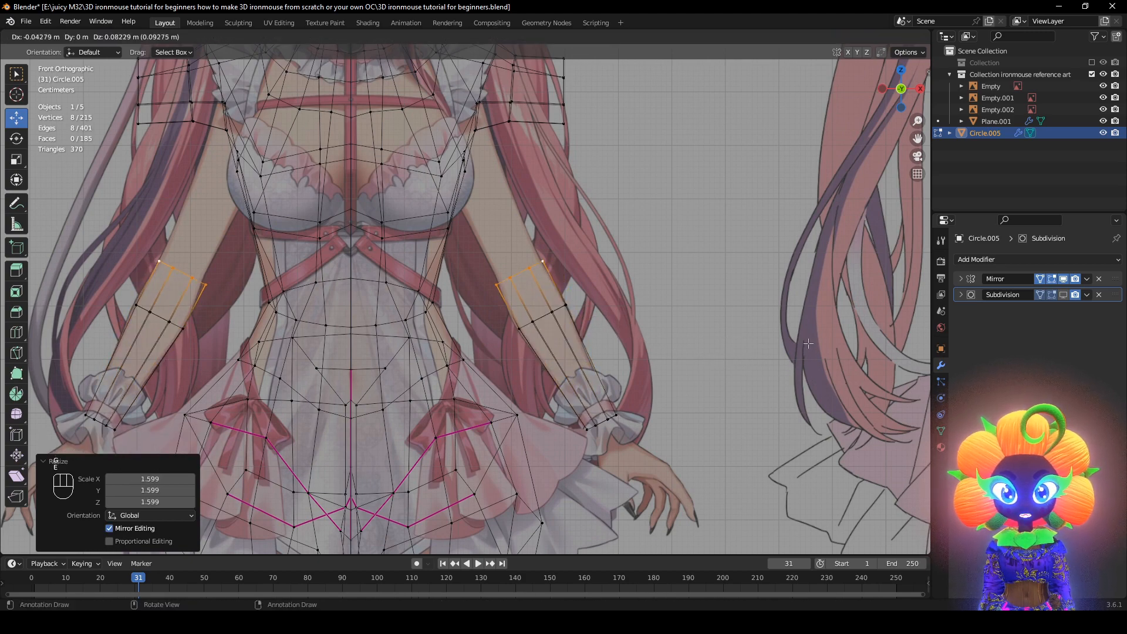
shift+middle_drag(516, 271, 731, 314)
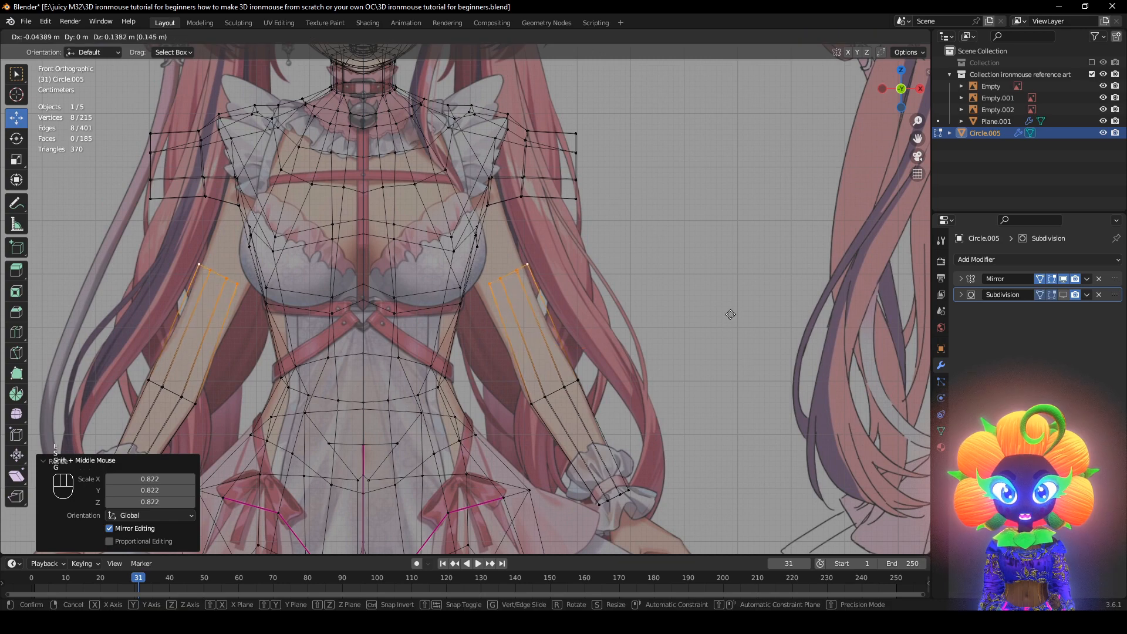
click(744, 315)
Extrude the elbow loop 0.158 m up the upper arm, scale it to 1.197, and extrude again 0.16 m up to the shoulder
key(e)
click(744, 271)
key(s)
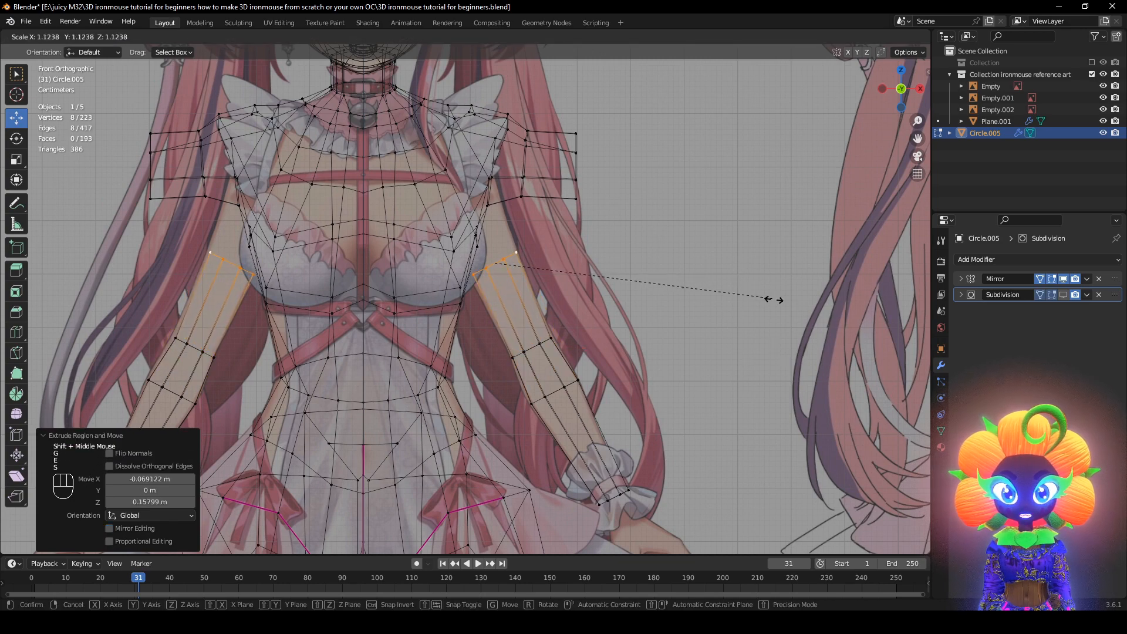
click(787, 316)
key(e)
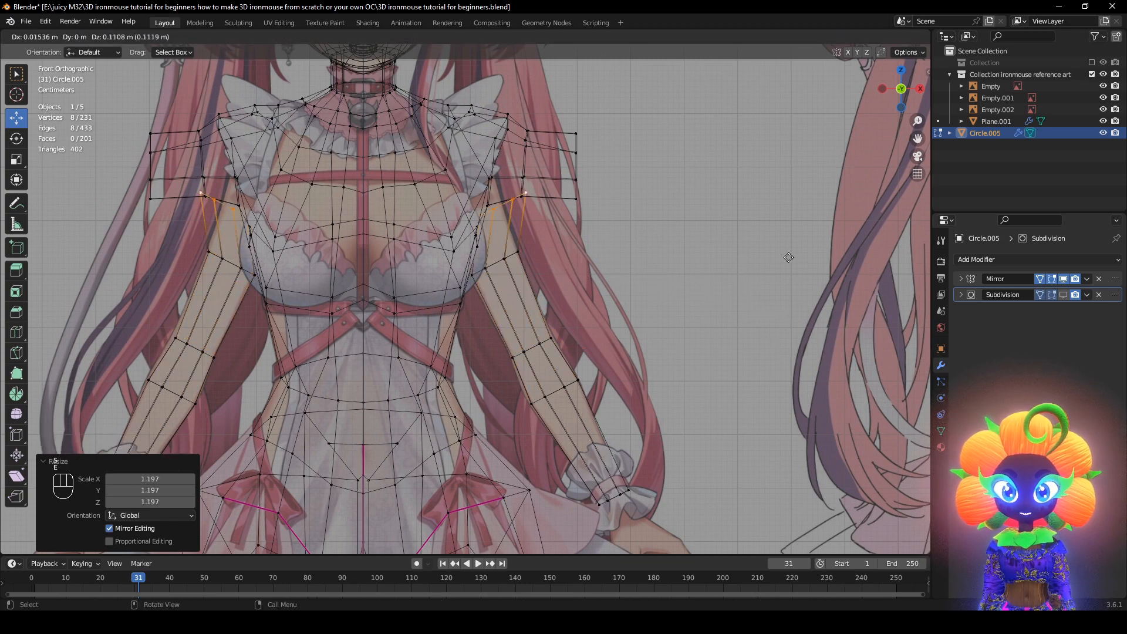
click(749, 235)
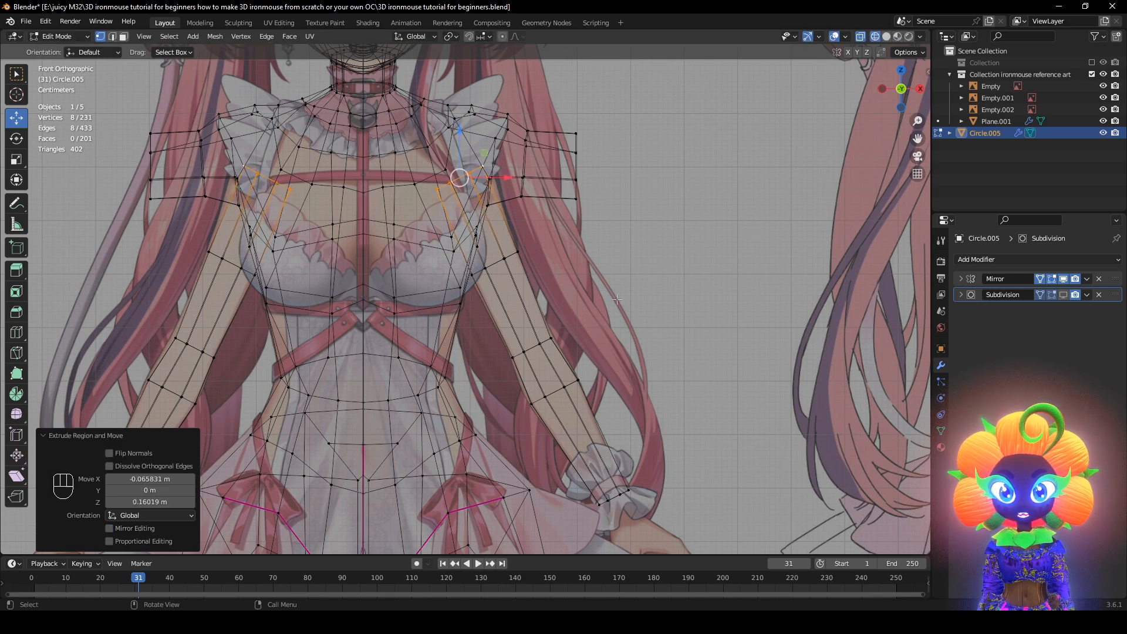
In solid display, select the whole separate arm, rotate it about -65° to horizontal, and move it against the shoulder stub
key(alt+z)
key(l)
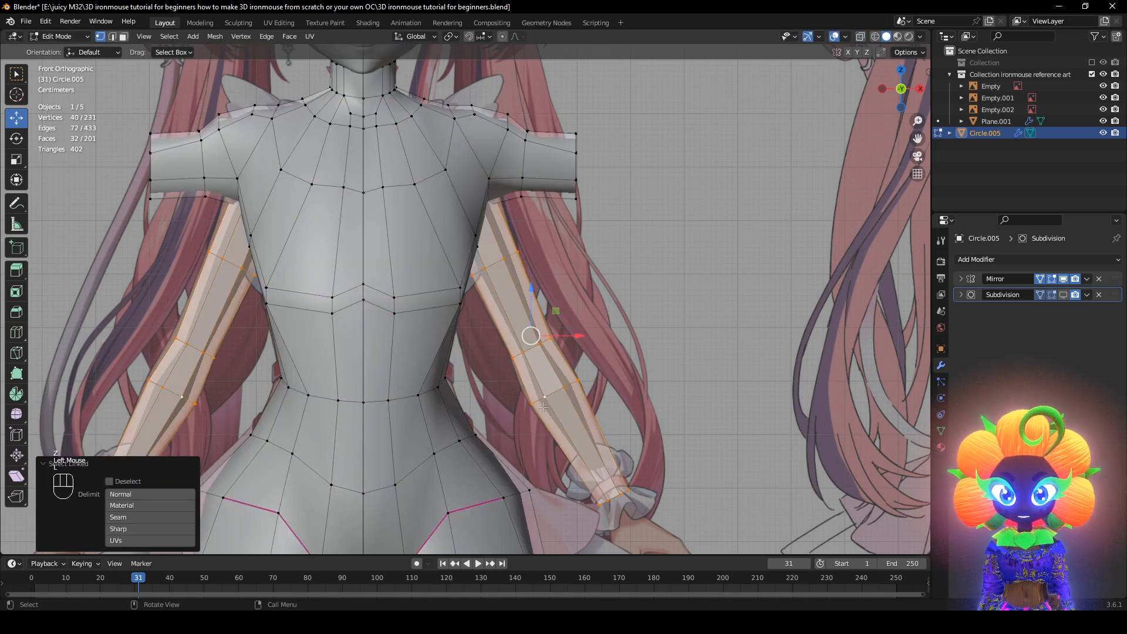
scroll(548, 405, down, 2)
key(g)
key(r)
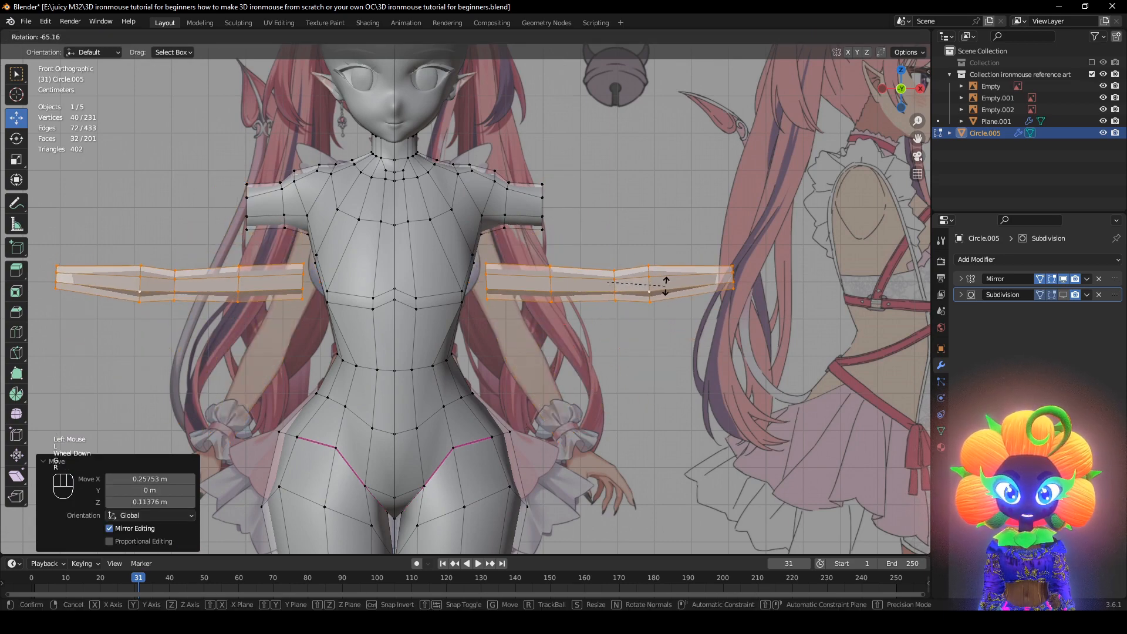
key(g)
click(709, 222)
Rotate the detached arm -90° around its length in the right side view
mouse_move(710, 222)
middle_down()
mouse_move(717, 352)
mouse_move(715, 226)
middle_up()
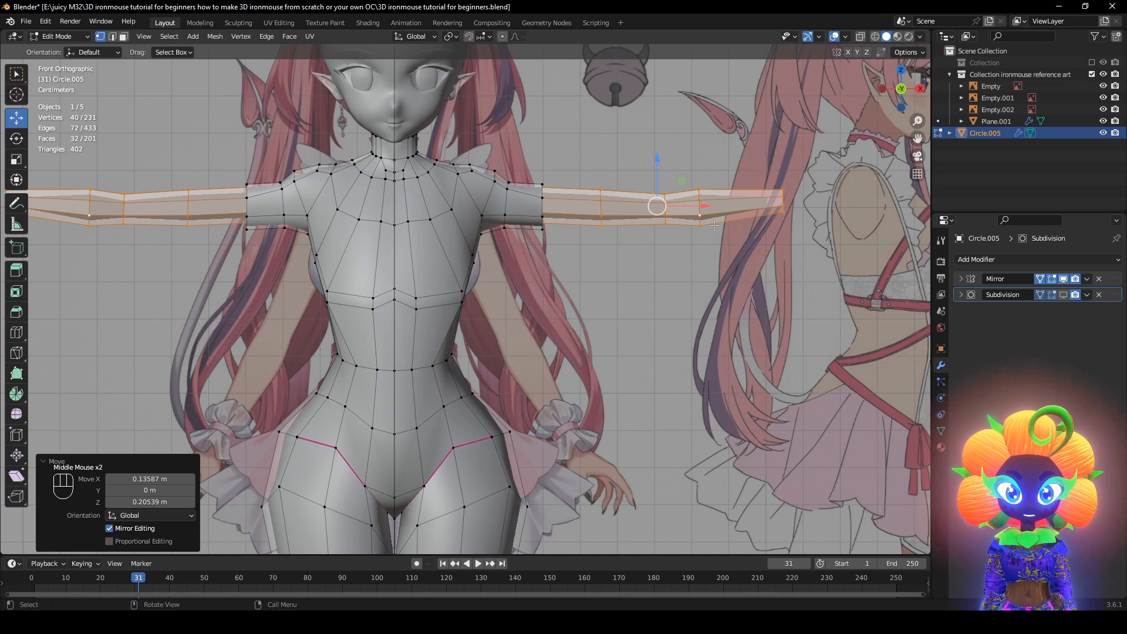
middle_drag(759, 292, 682, 349)
key(r)
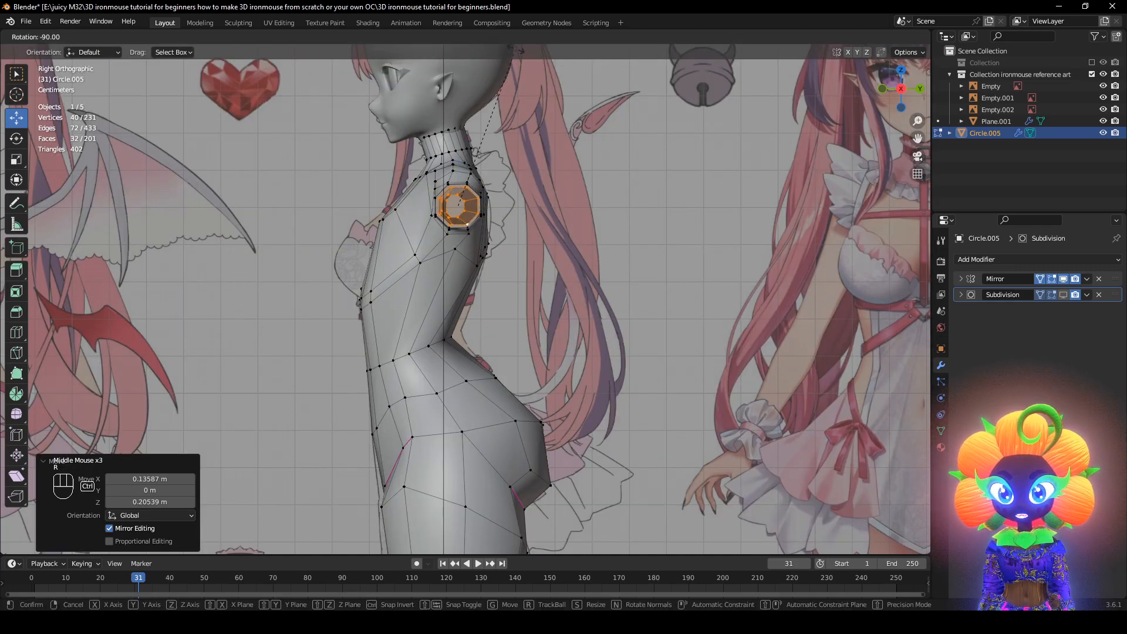
click(518, 51)
Rotate the arm's wrist end about 12° in the top view
middle_drag(523, 194, 646, 345)
middle_drag(840, 393, 731, 393)
scroll(731, 393, up, 2)
click(737, 329)
key(r)
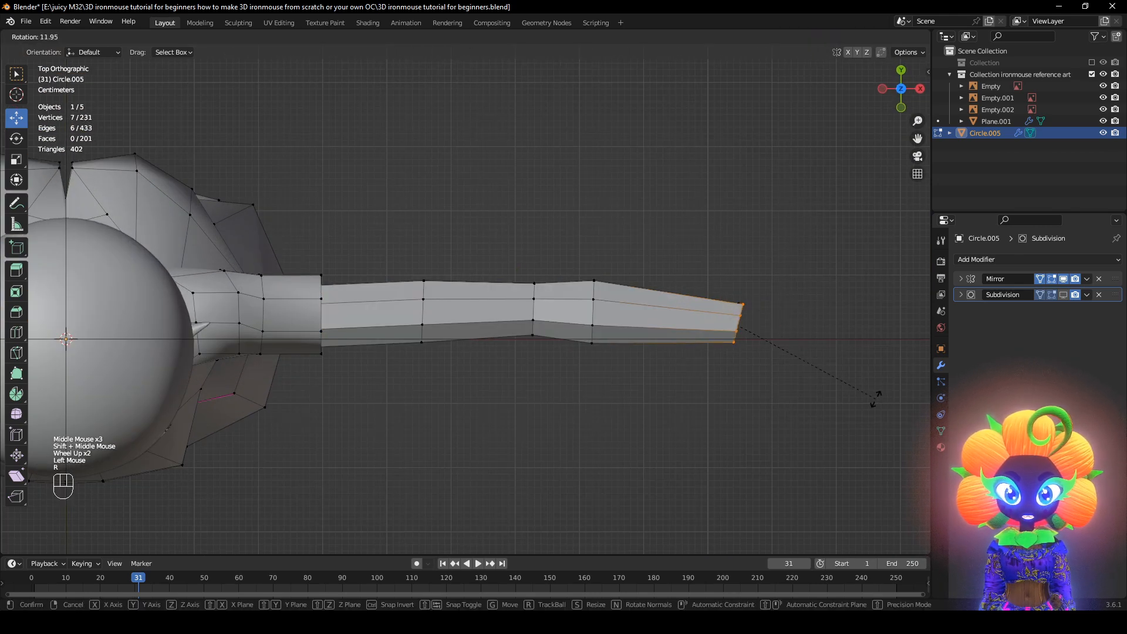
click(876, 393)
Select the complete wrist loop and move it about -0.004 m in X and -0.013 m in Y
key(g)
click(859, 394)
key(ctrl+z)
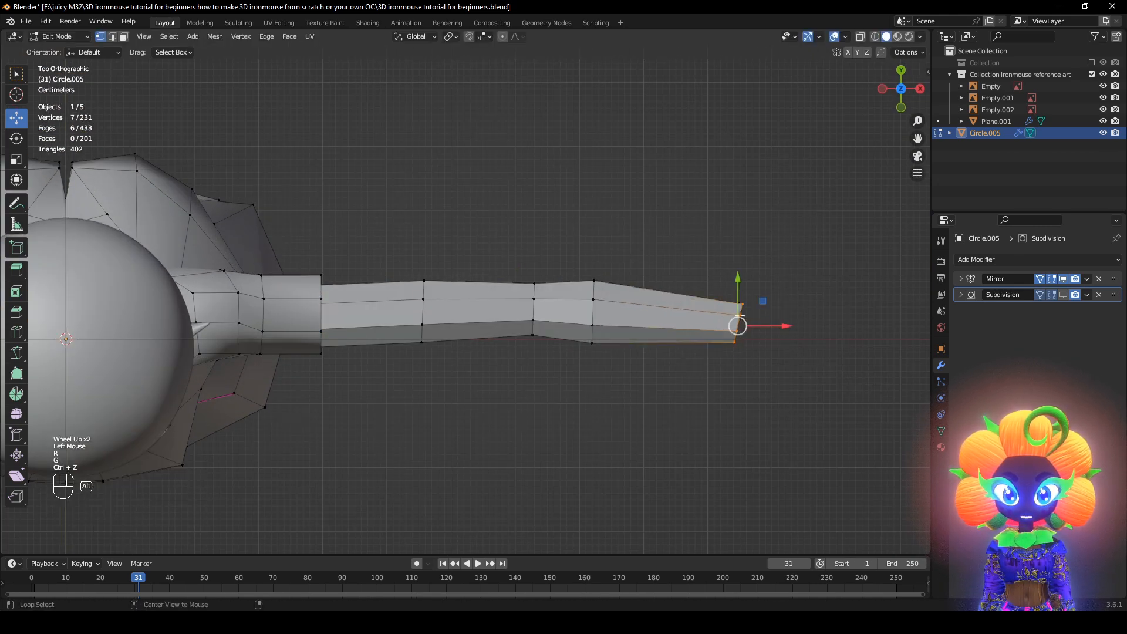
key(g)
right_click(773, 347)
key(g)
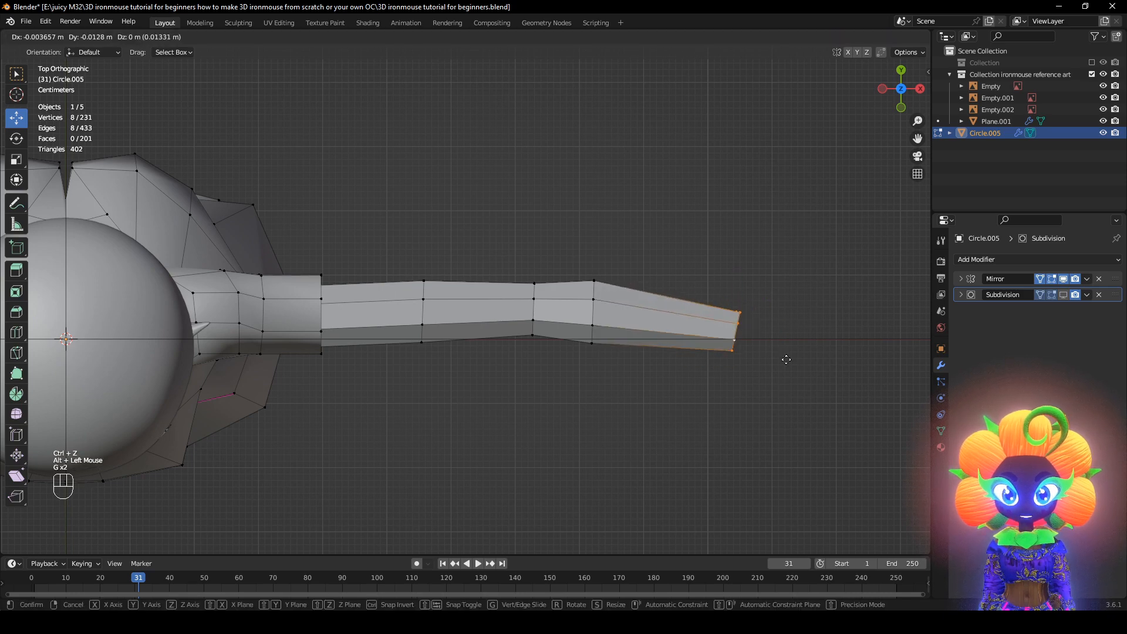
click(786, 360)
Rotate the forearm loop beyond the elbow 6.05° and move it 0.022 m in X and -0.003 m in Y
alt+click(597, 307)
key(r)
click(701, 361)
key(g)
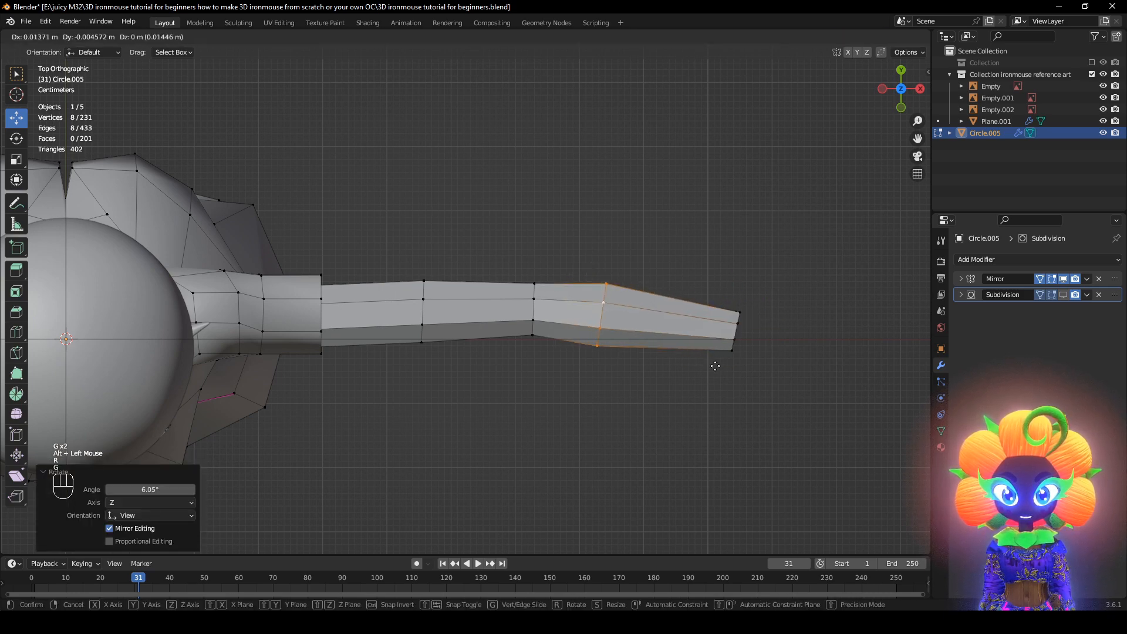
click(721, 365)
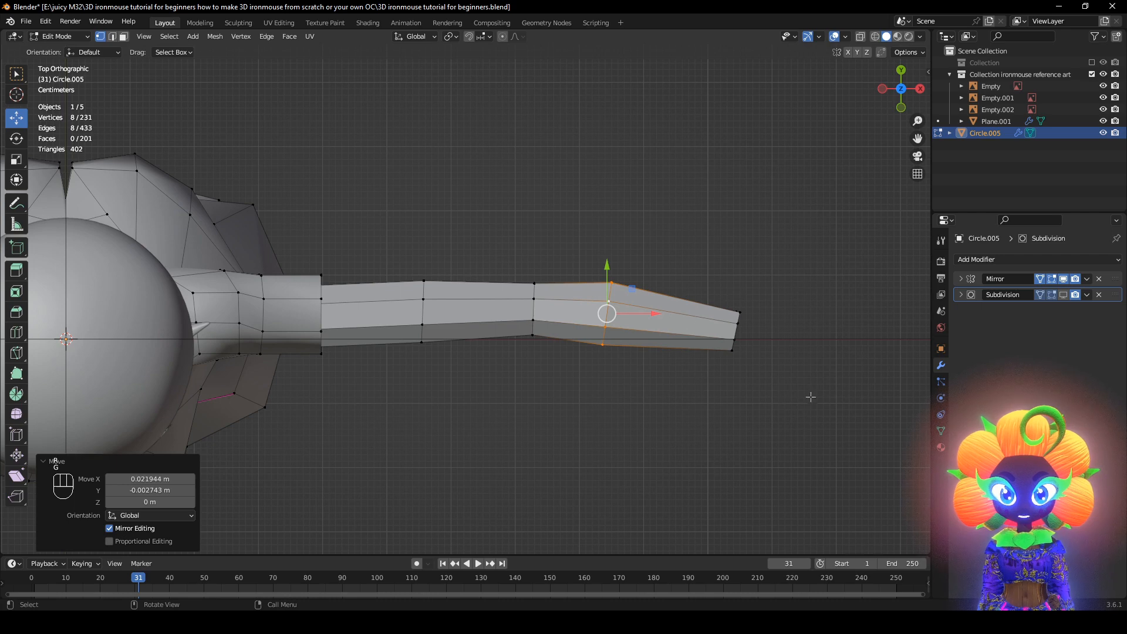
Move the forearm and wrist loops together about -0.004 m in X and -0.01 m in Y, and rotate them slightly
alt+shift+click(741, 340)
key(g)
click(763, 357)
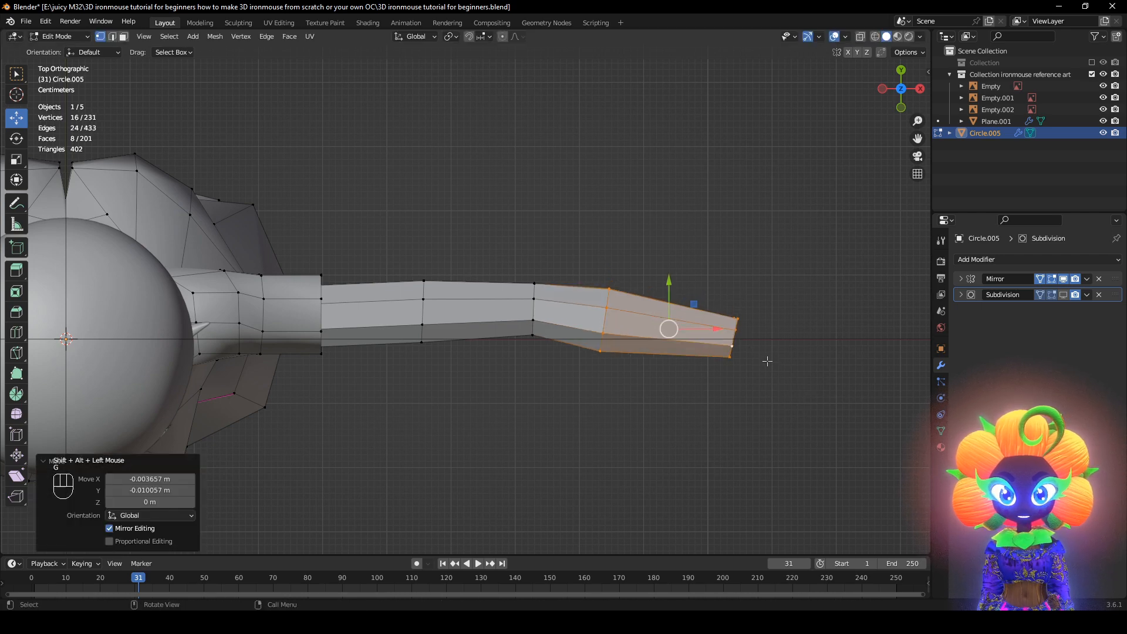
key(r)
click(672, 372)
Move the elbow loop about -0.003 m in X and 0.004 m in Y
alt+click(531, 320)
key(g)
click(547, 342)
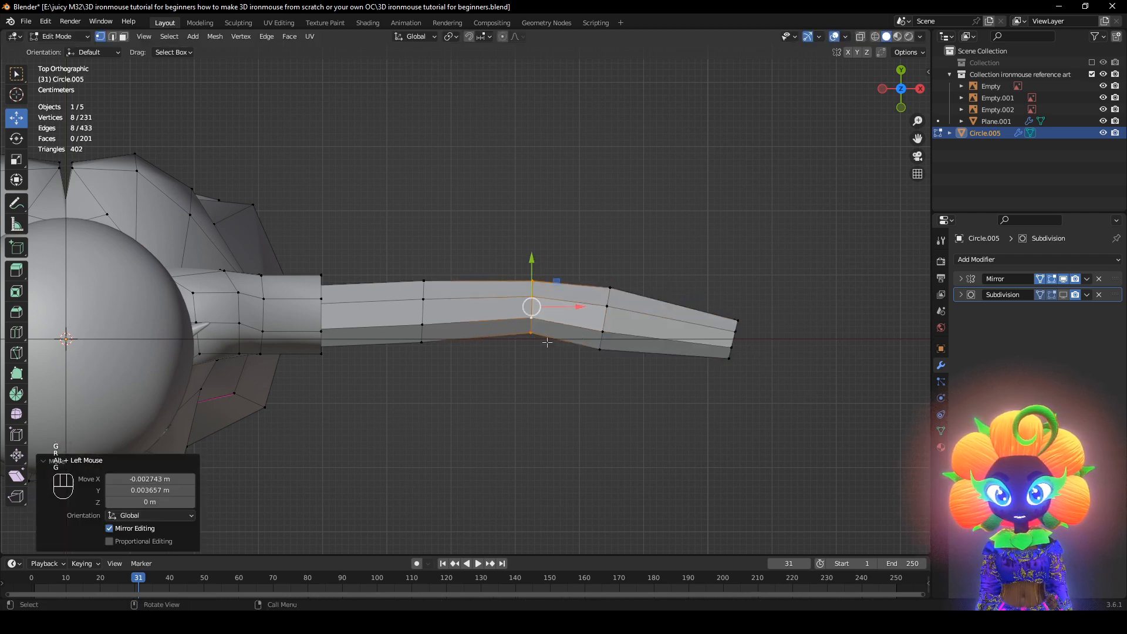
alt+click(426, 311)
Delete the vertices of the arm's innermost loop where it overlaps the shoulder stub, using wireframe display
mouse_move(427, 310)
middle_down()
mouse_move(486, 206)
mouse_move(448, 240)
mouse_move(509, 375)
middle_up()
key(z)
alt+click(386, 291)
key(x)
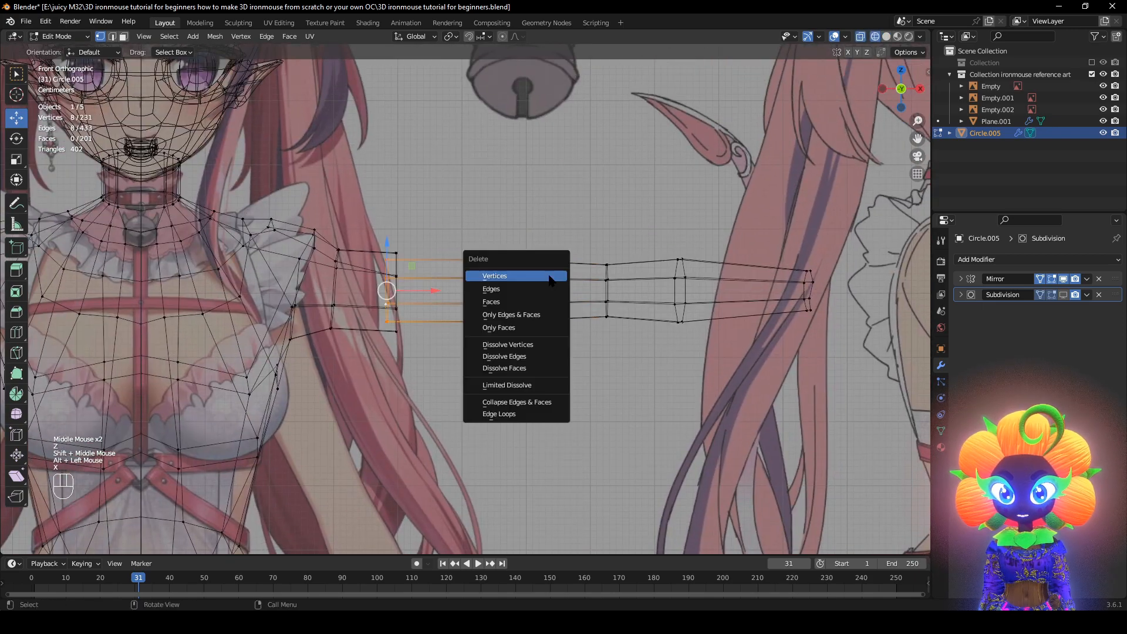
click(534, 279)
Bridge the shoulder stub's open loop to the arm's open loop with LoopTools, and return to solid display
alt+shift+click(397, 292)
right_click(546, 71)
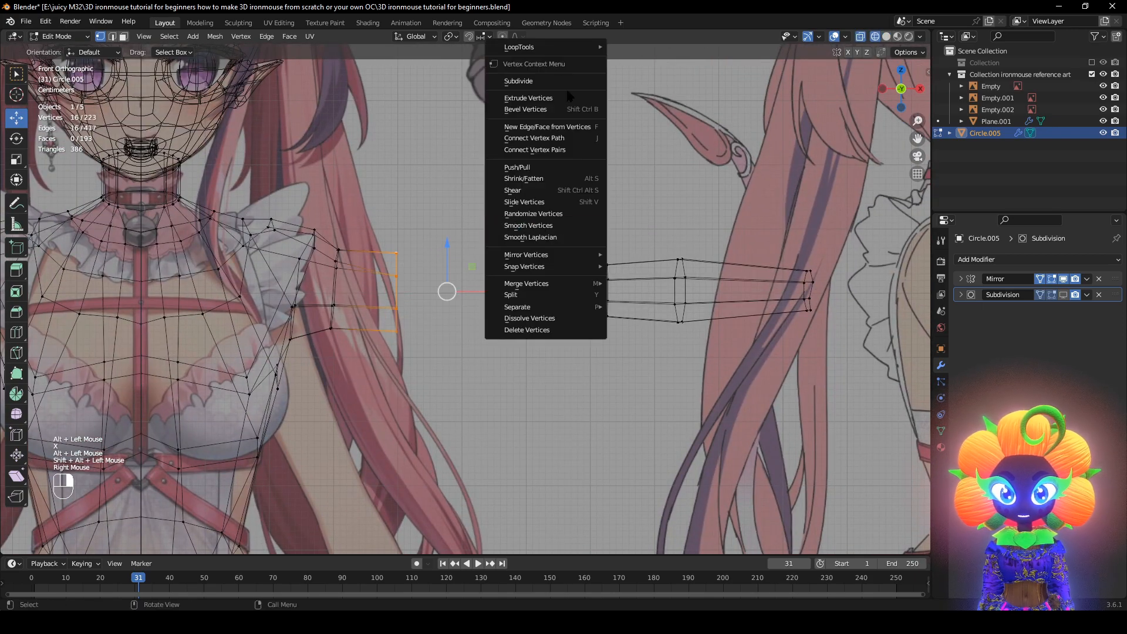
mouse_move(567, 50)
click(633, 48)
key(z)
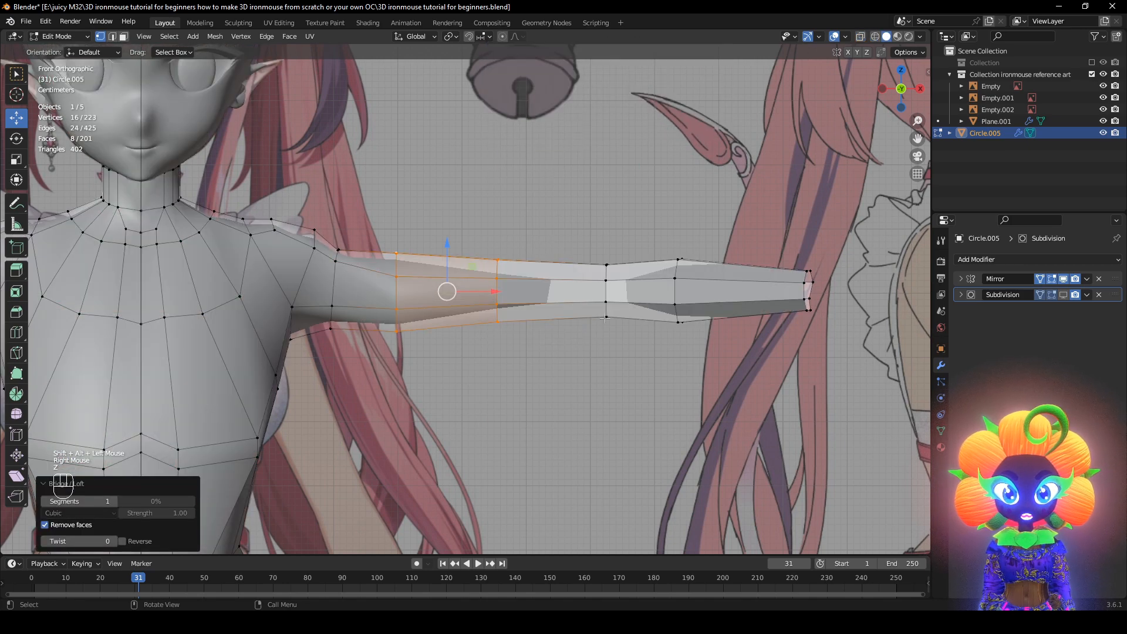
Apply Shade Smooth to the whole body in Object Mode
alt+click(497, 290)
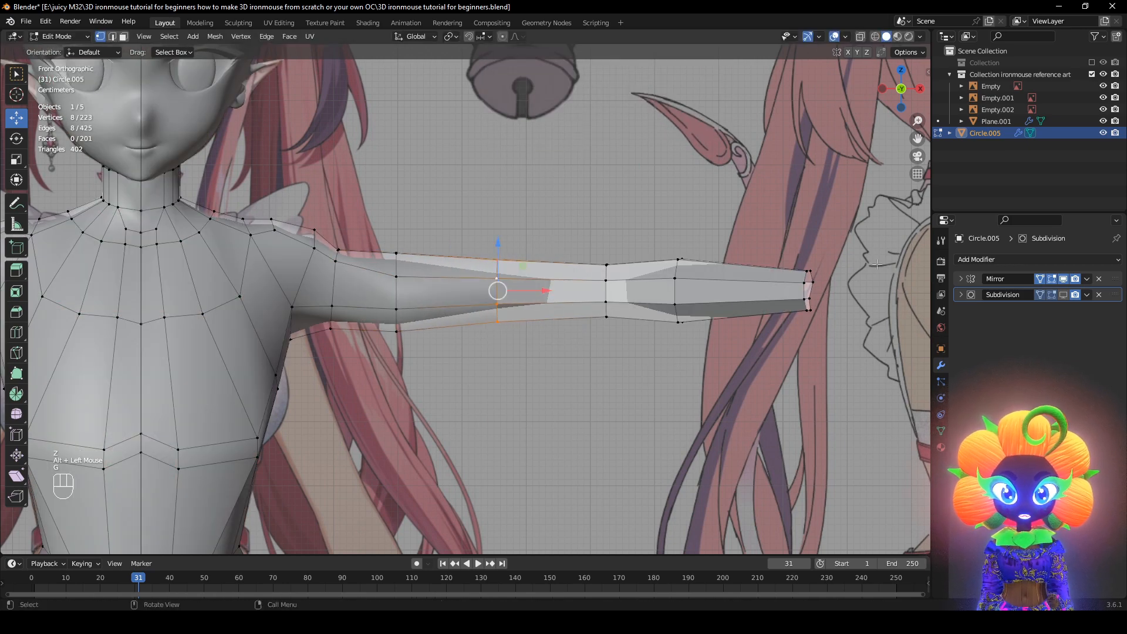
scroll(861, 189, down, 2)
middle_drag(861, 189, 664, 352)
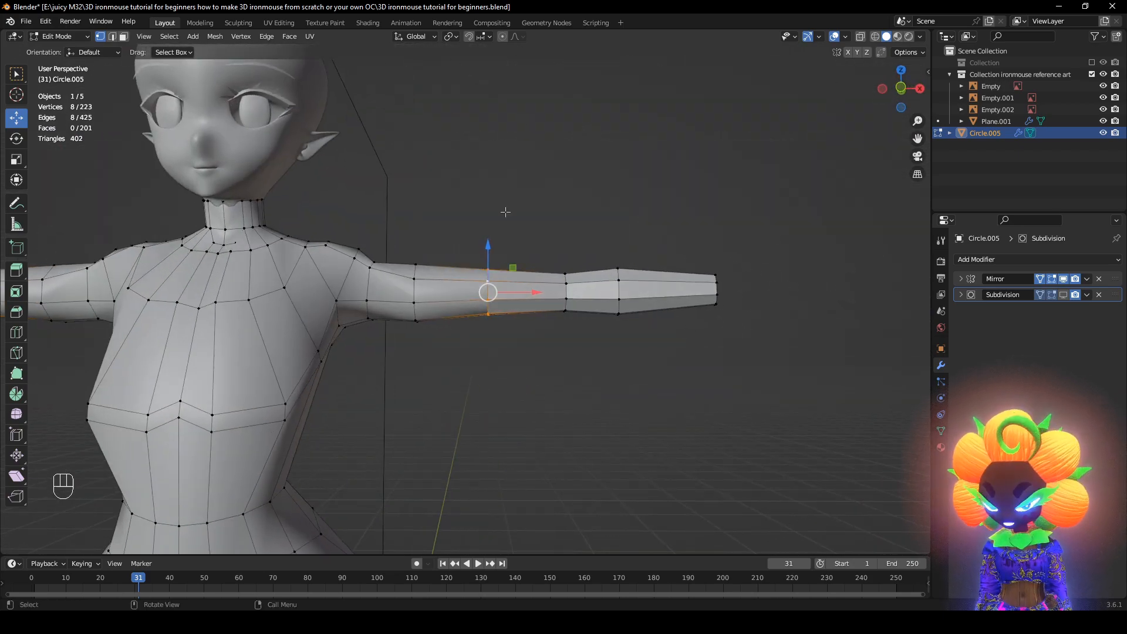
key(Tab)
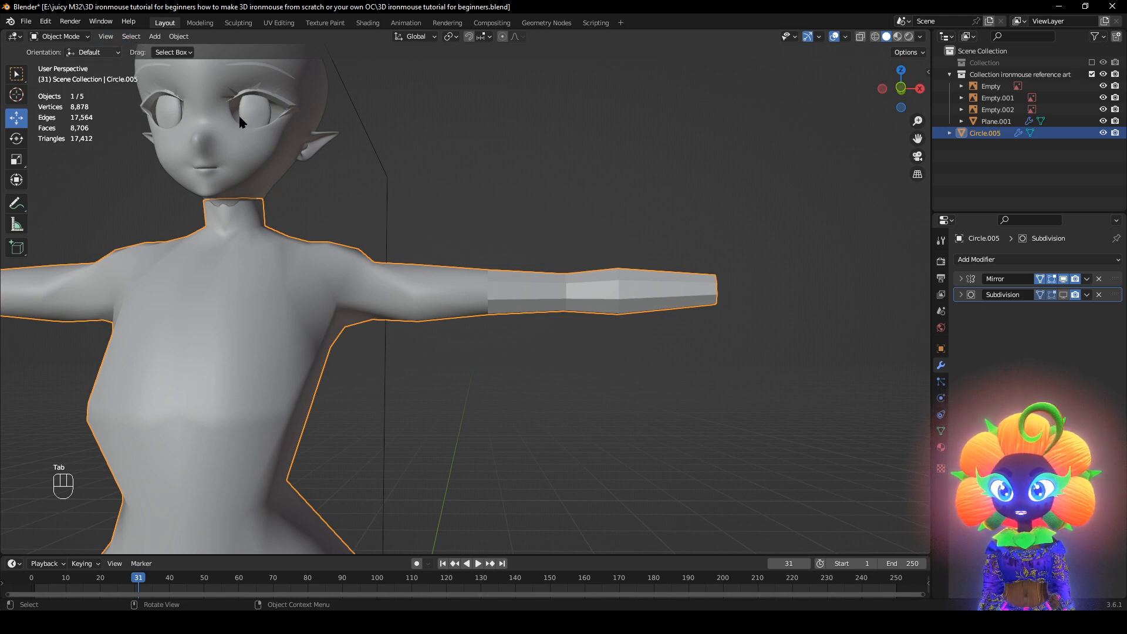
right_click(417, 189)
click(450, 194)
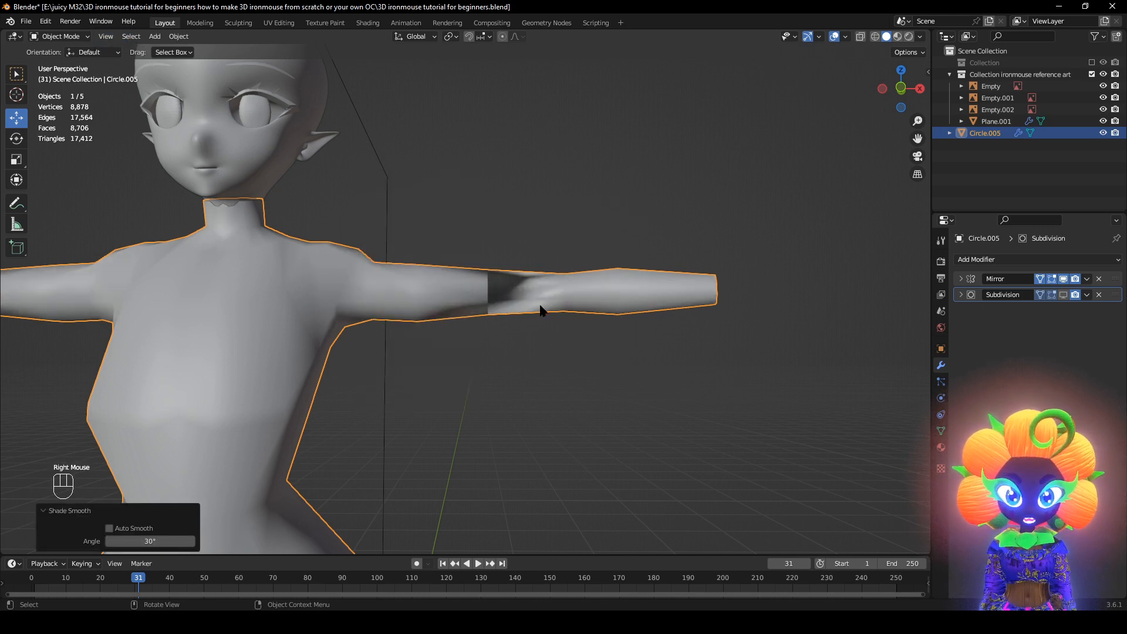
Recalculate the normals of the entire body mesh to the outside and clear the selection
key(Tab)
key(a)
key(alt+n)
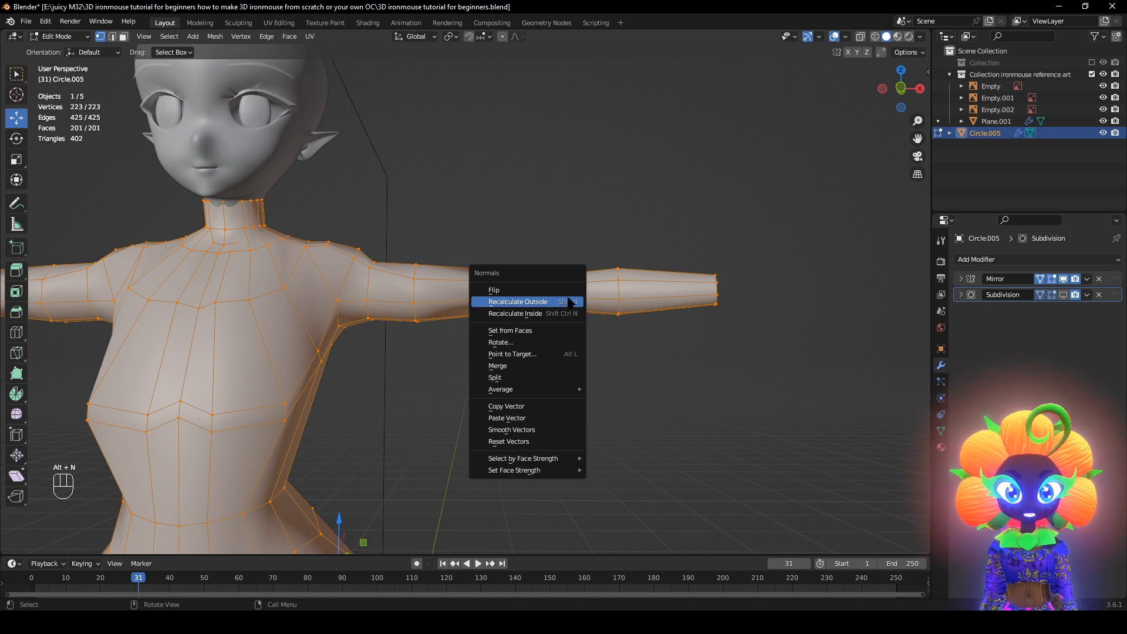
click(569, 304)
click(574, 221)
Examine the joined arms and the full body against the reference sheet
middle_drag(574, 222, 423, 316)
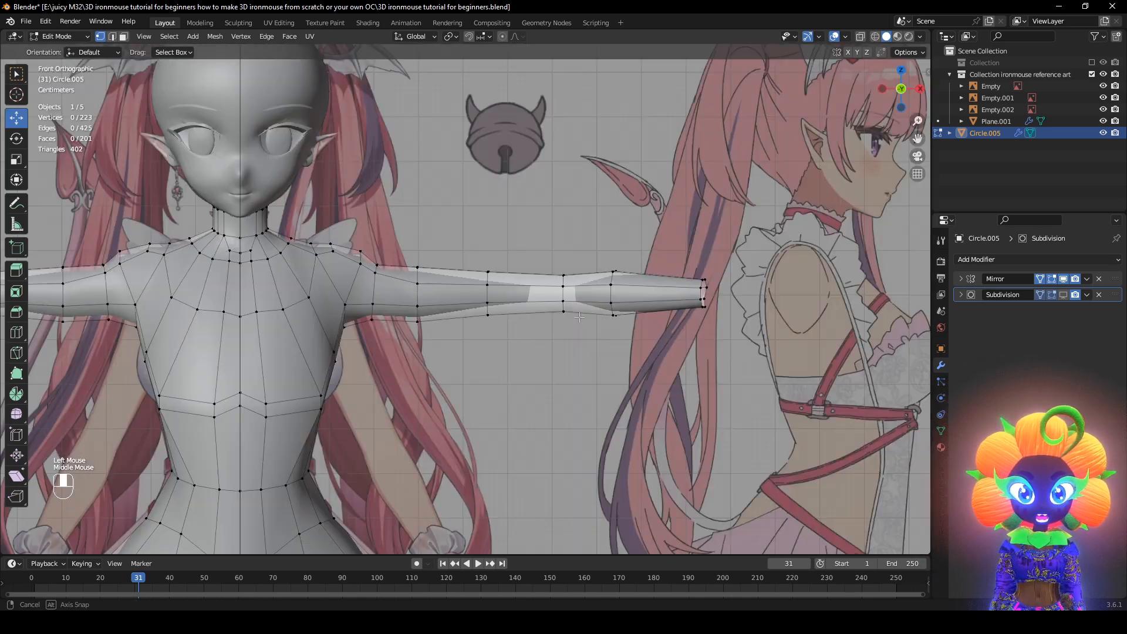
scroll(491, 335, down, 1)
alt+middle_drag(491, 336, 631, 360)
scroll(624, 359, down, 1)
middle_drag(564, 380, 436, 356)
scroll(504, 385, down, 1)
scroll(486, 384, down, 3)
scroll(452, 365, down, 1)
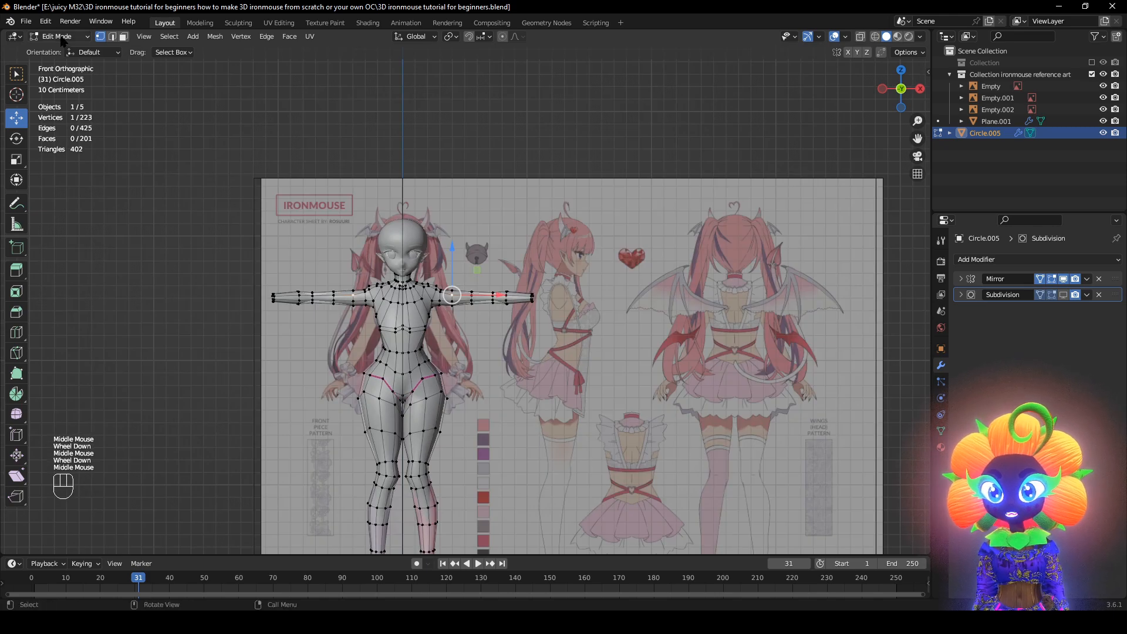
In Object Mode, set the front reference image's depth to Back with its side option on Front
click(63, 37)
click(61, 49)
click(652, 349)
key(g)
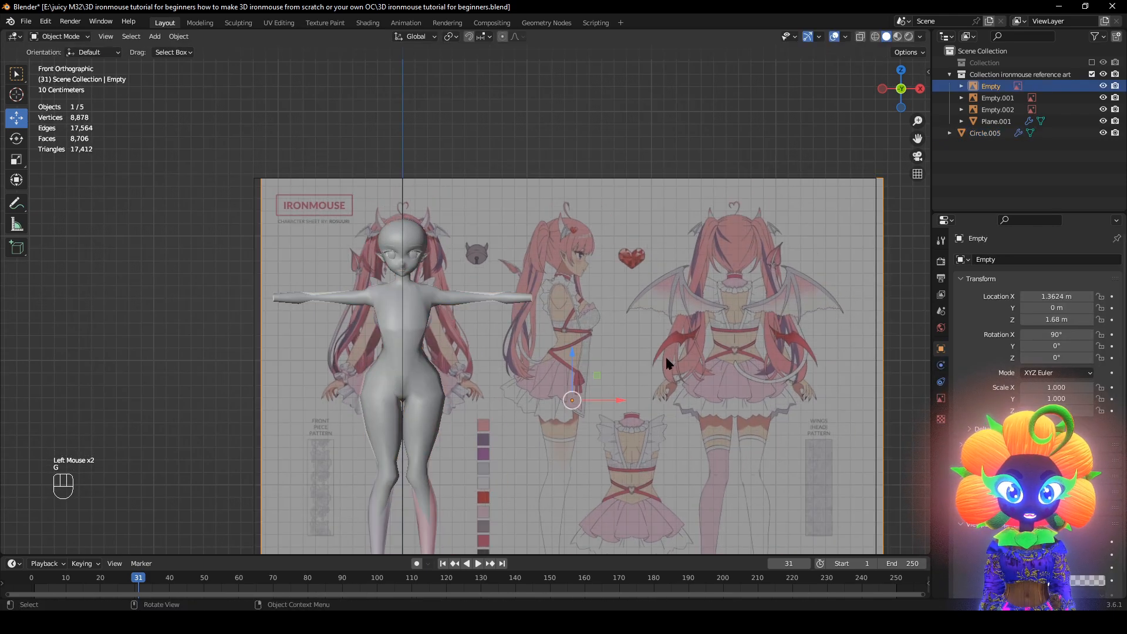
scroll(781, 518, up, 2)
click(941, 398)
scroll(822, 424, up, 1)
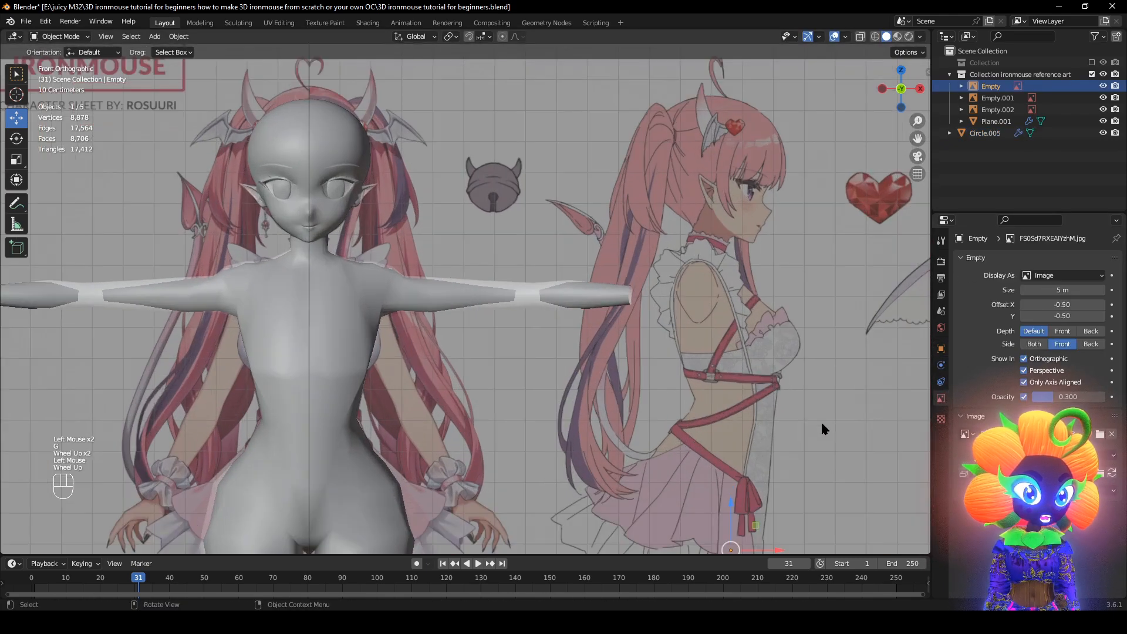
click(1036, 345)
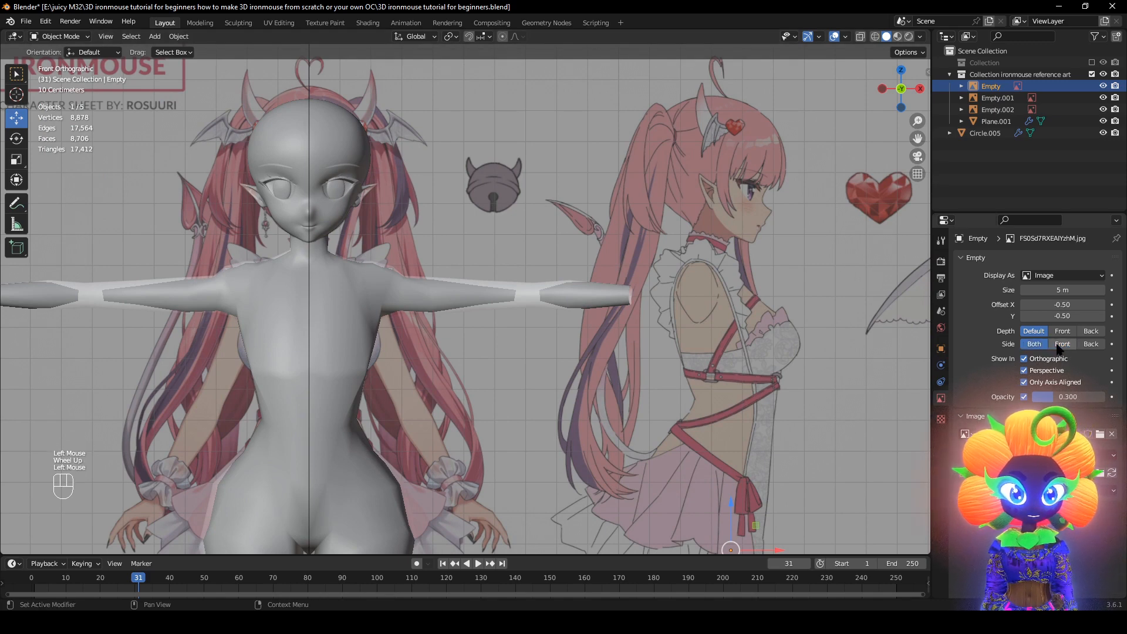
click(1089, 331)
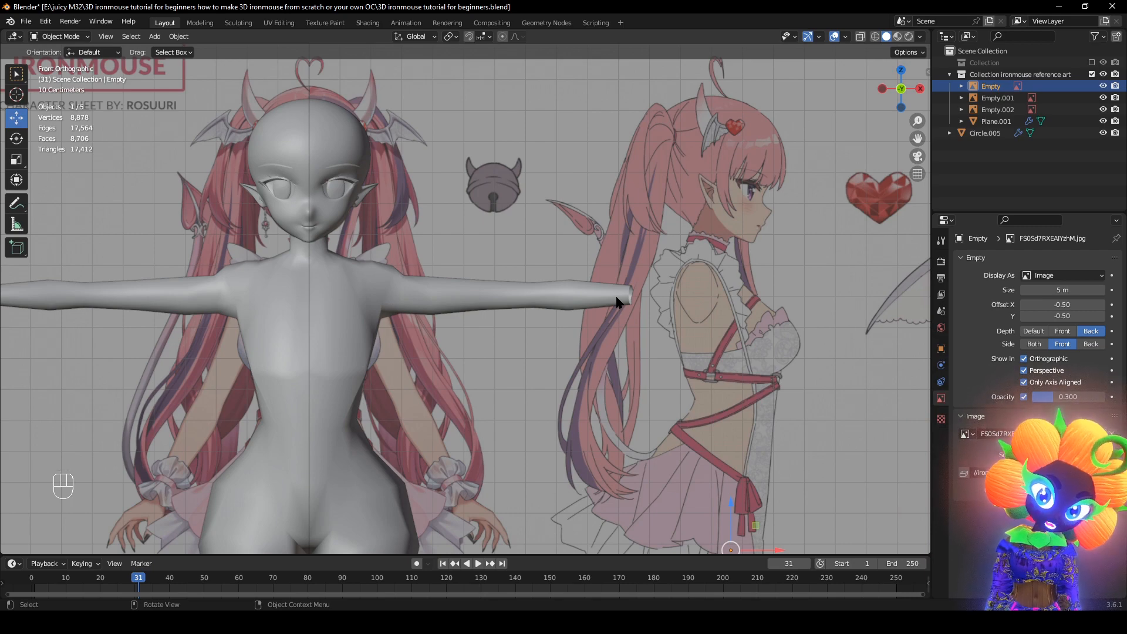
scroll(423, 250, up, 2)
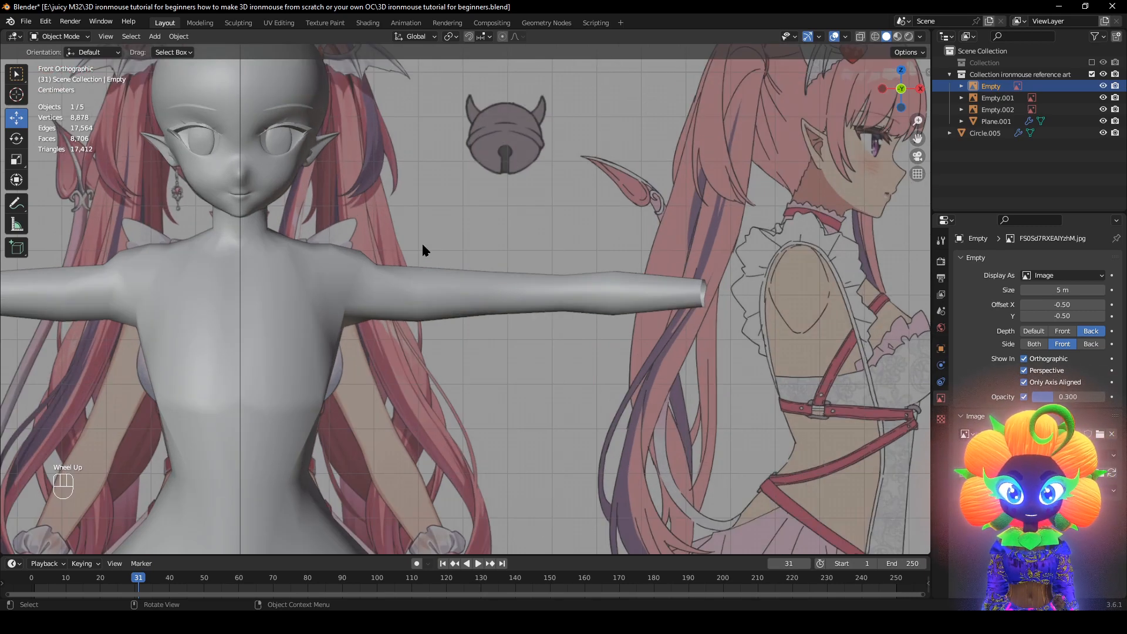
Set the depth of the back-view and side-view reference images to Back
middle_drag(423, 249, 379, 304)
scroll(543, 339, down, 2)
scroll(543, 339, down, 1)
click(382, 302)
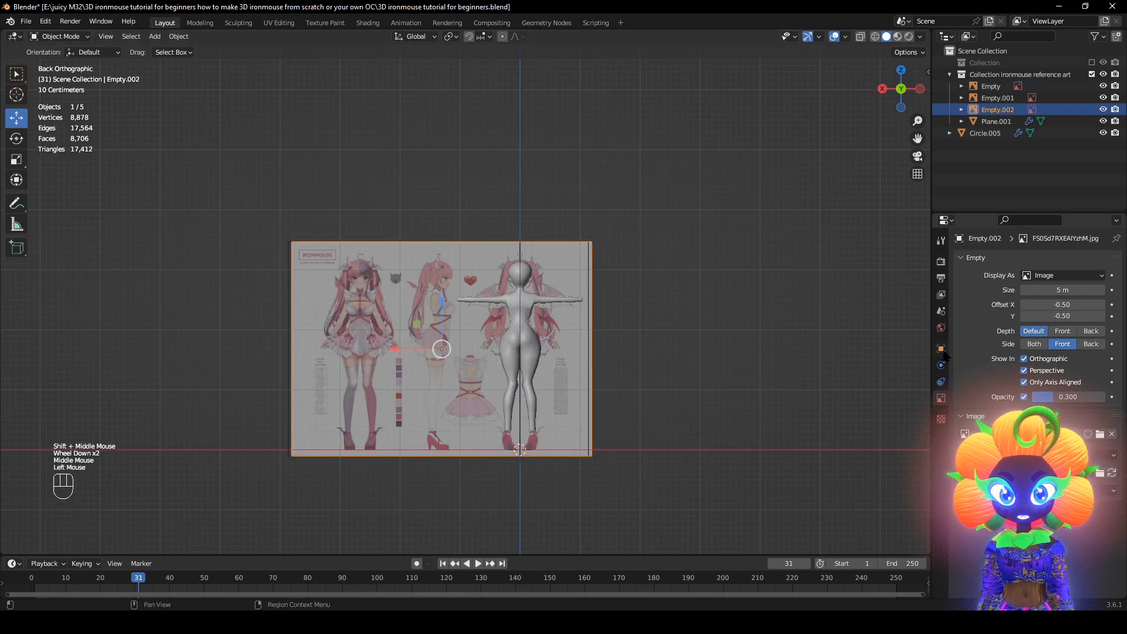
click(1090, 331)
middle_drag(886, 361, 478, 365)
click(428, 331)
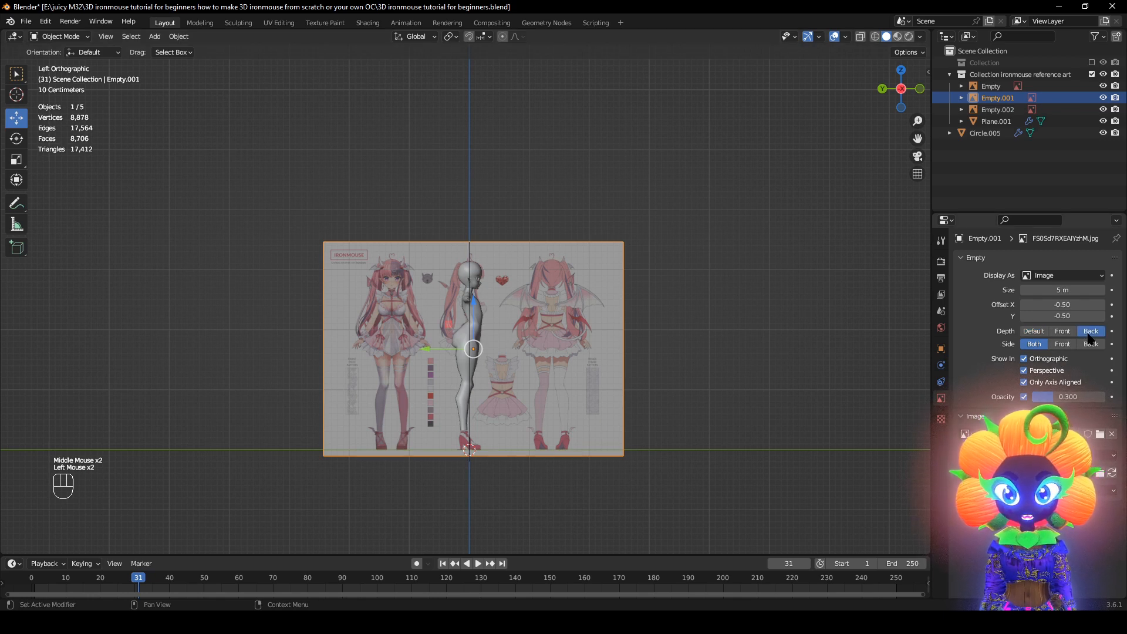
Select the body and enter Edit Mode, framed on the selected upper-arm vertex in the front view
middle_drag(578, 386, 405, 320)
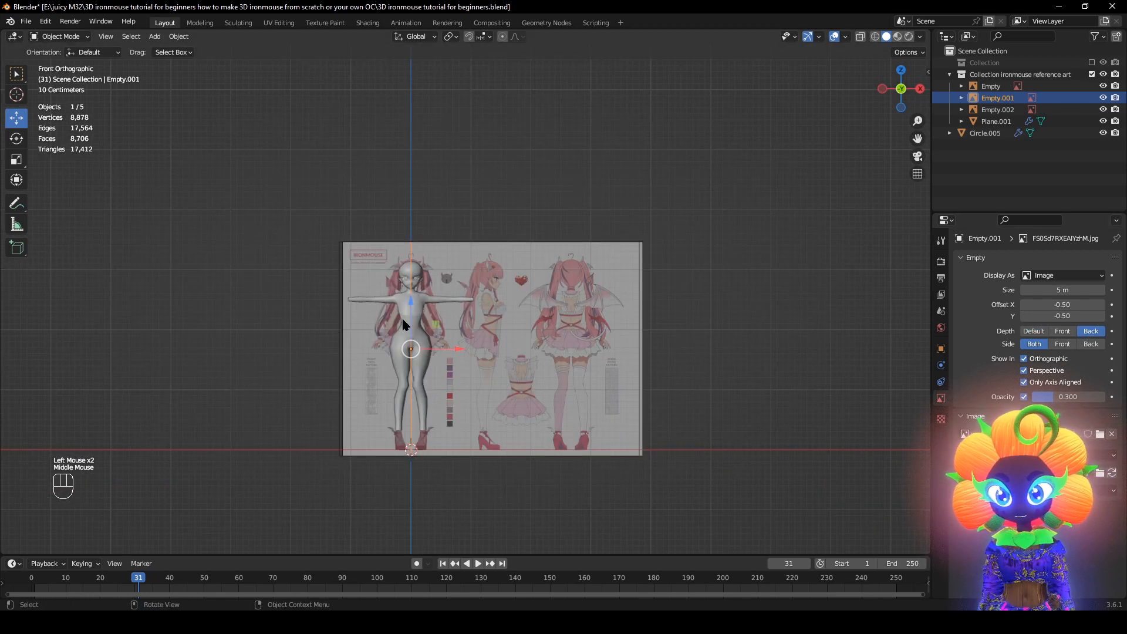
click(405, 319)
key(Tab)
key(KP_Decimal)
scroll(505, 339, up, 6)
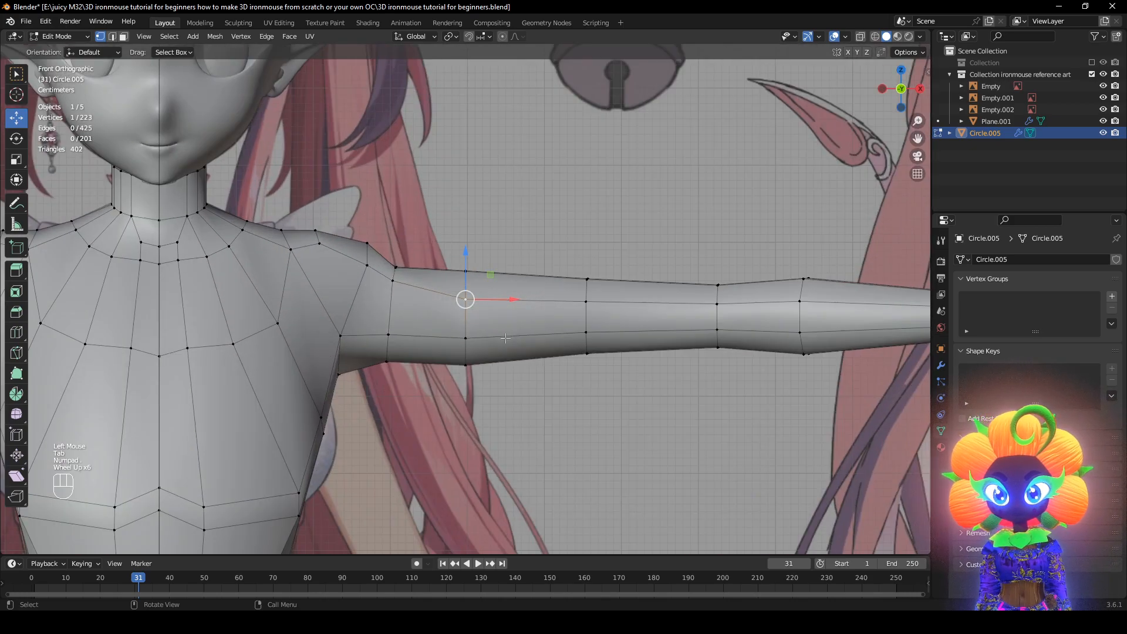
Slide the selected upper-arm vertex along its edge to even out the arm's edge flow, and clear the selection
middle_drag(506, 338, 492, 302)
scroll(496, 317, down, 1)
key(g)
key(g)
click(492, 303)
click(709, 392)
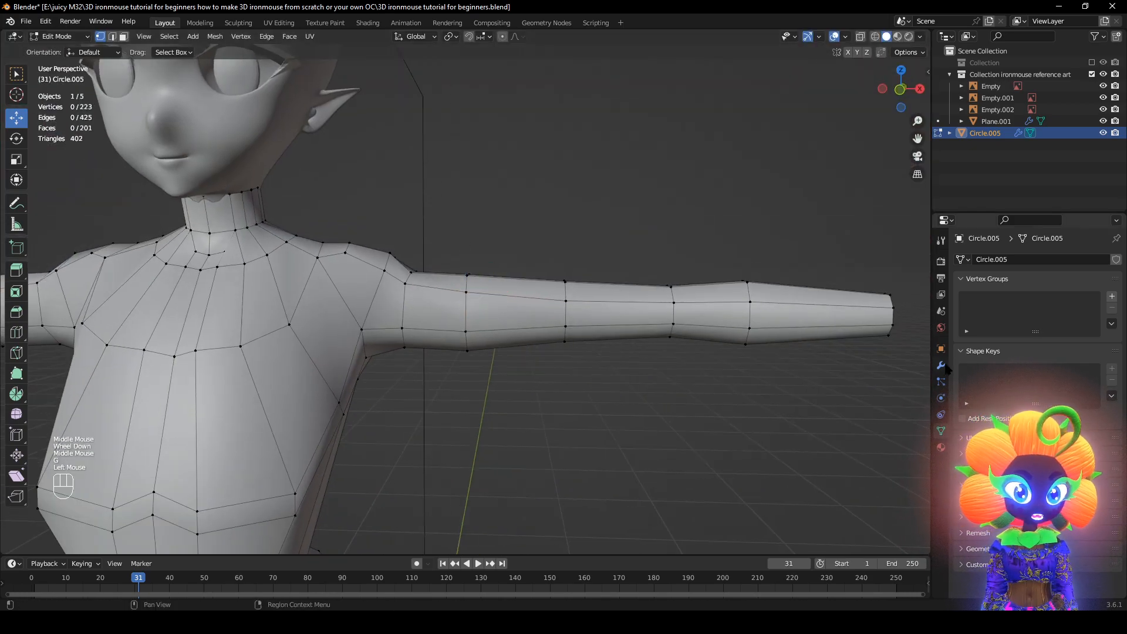
Check the arm's smoothed shape from above with the Subdivision modifier's viewport display on, and switch the display off again
click(941, 365)
click(1063, 295)
middle_drag(763, 446, 723, 547)
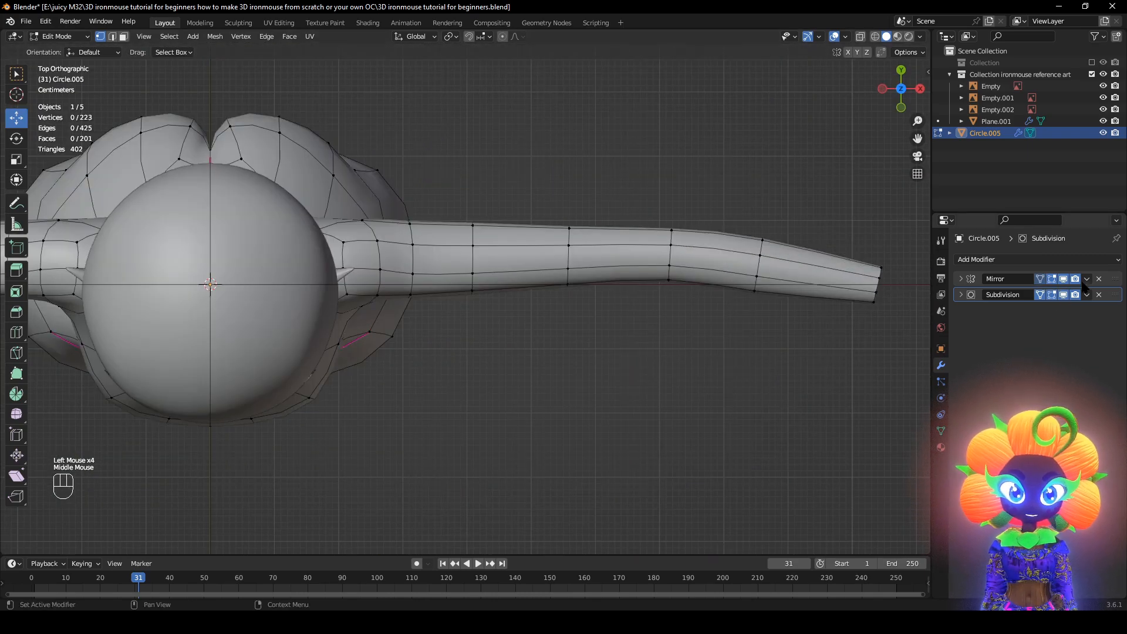
click(1065, 295)
shift+middle_drag(758, 357, 640, 407)
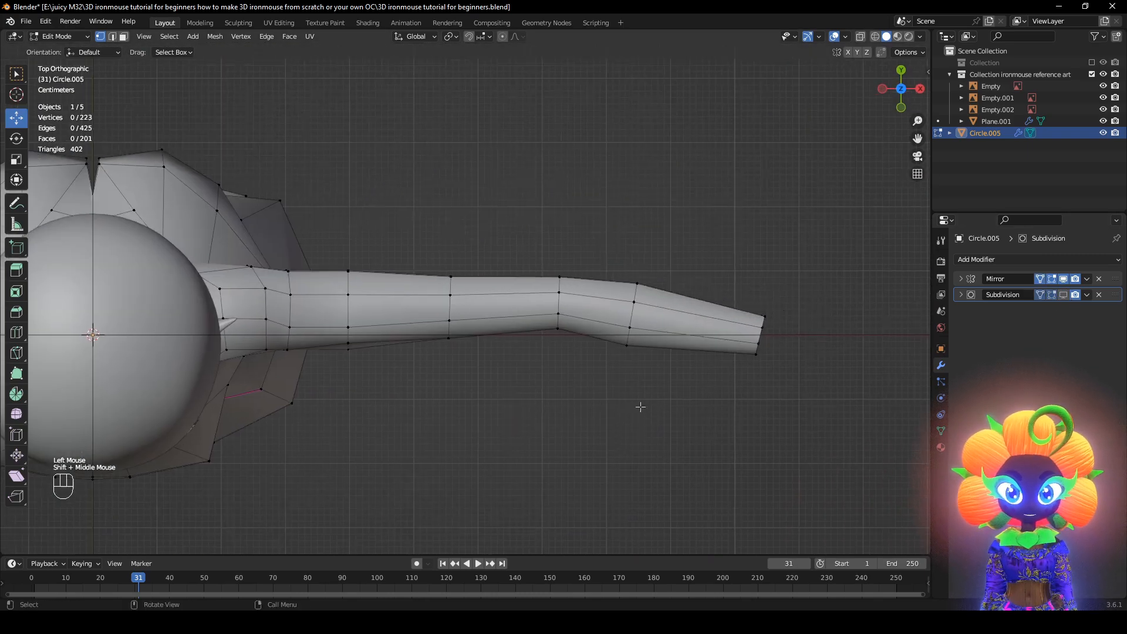
In the top view, rotate the elbow edge loop about 13.4° and shift it slightly toward the shoulder
alt+click(568, 304)
key(g)
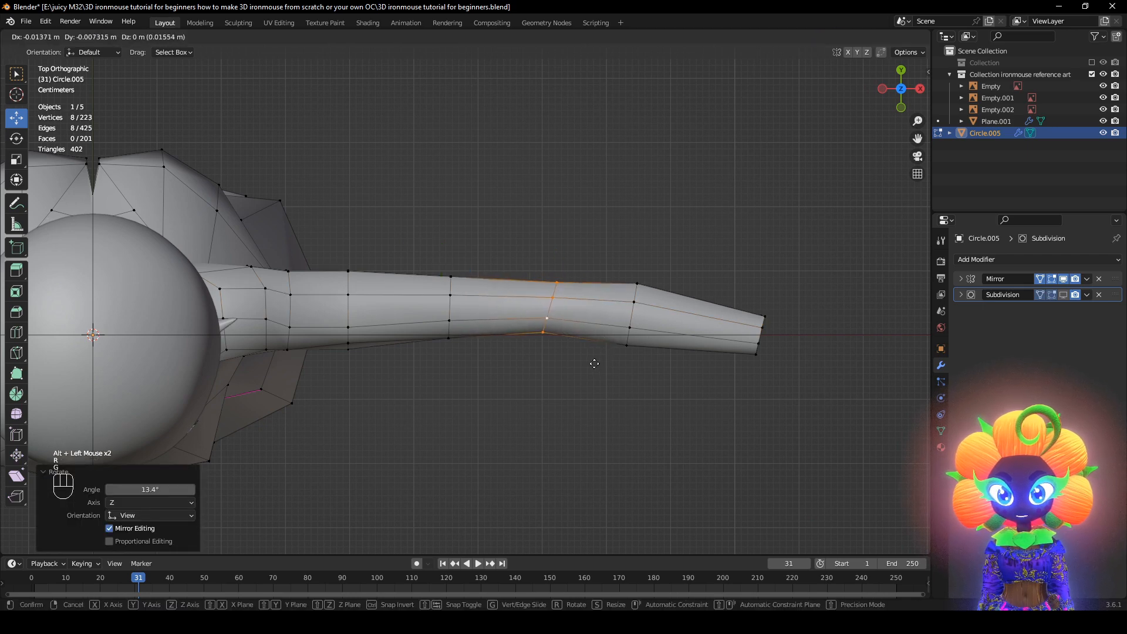
click(643, 316)
Move the mid-forearm and wrist edge loops together toward the front of the body and rotate them slightly
alt+click(640, 316)
alt+shift+click(768, 344)
key(g)
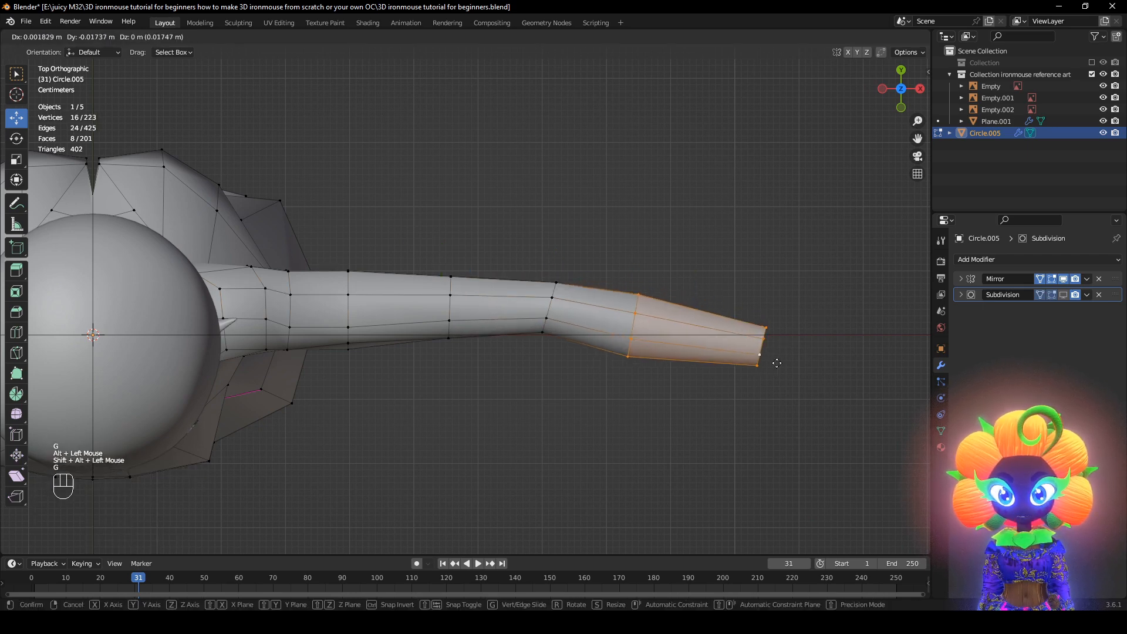
click(773, 352)
key(r)
click(788, 370)
Rotate the mid-forearm edge loop about 3.33°, reposition it slightly and scale it by about 1.054
alt+click(638, 325)
key(r)
click(693, 346)
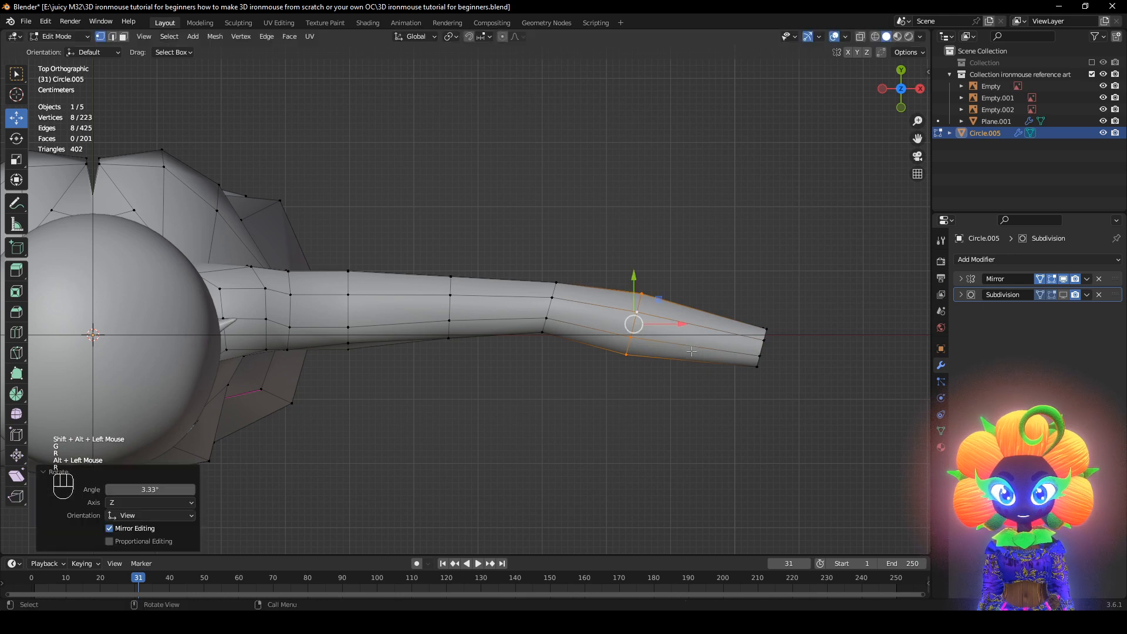
key(g)
click(694, 350)
key(s)
click(794, 356)
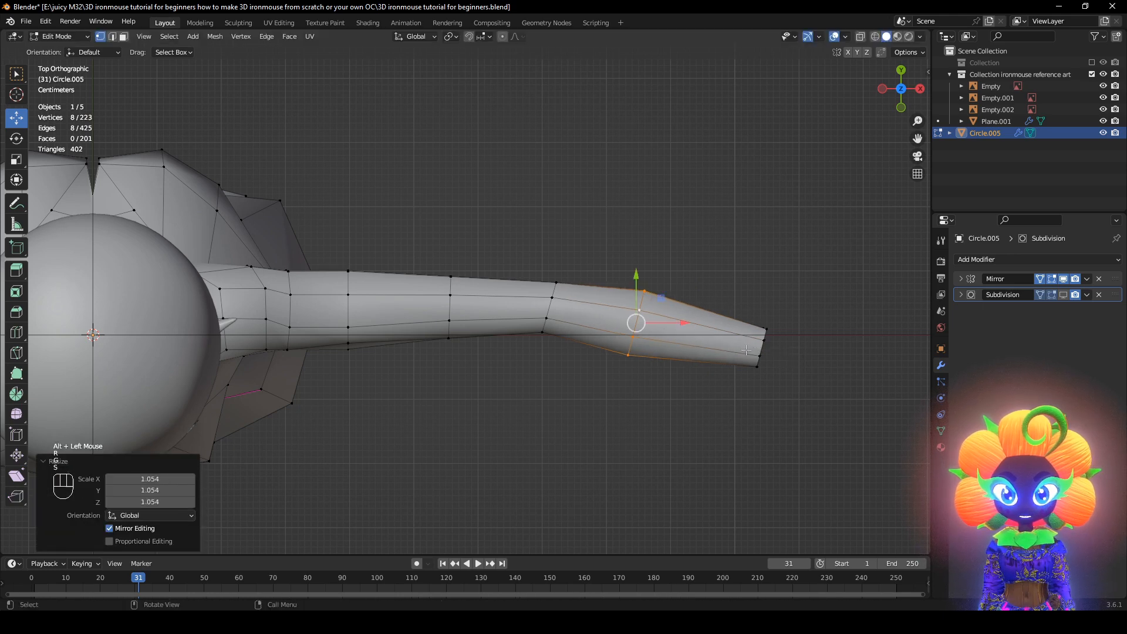
In the front view, reposition the mid-upper-arm edge loop and scale it by about 1.029
middle_drag(535, 357, 577, 269)
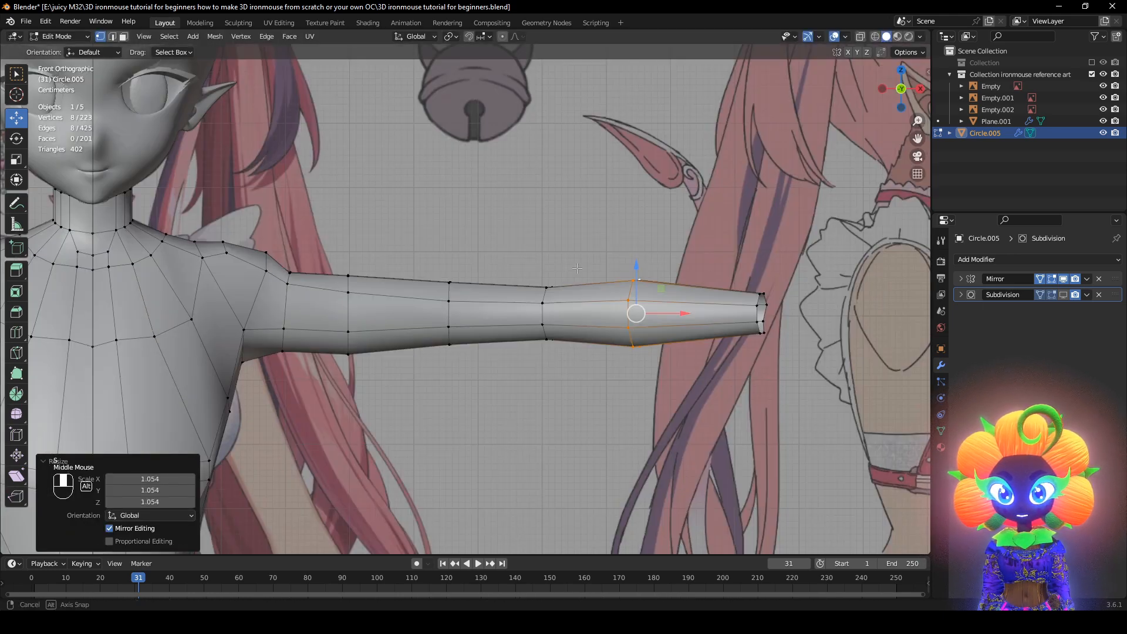
alt+click(452, 293)
key(g)
click(461, 302)
key(s)
click(469, 305)
Turn on the Subdivision modifier's viewport display and scale the arm loop beside the shoulder vertically along Z
shift+middle_drag(475, 365, 904, 279)
scroll(733, 347, down, 2)
click(1064, 295)
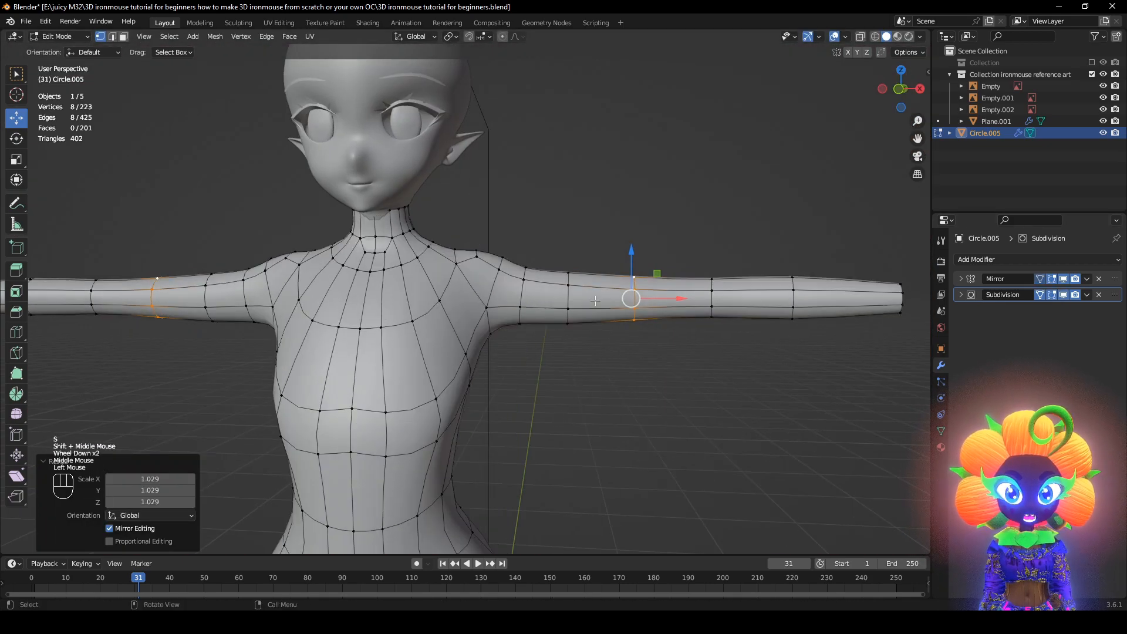
alt+click(546, 302)
key(s)
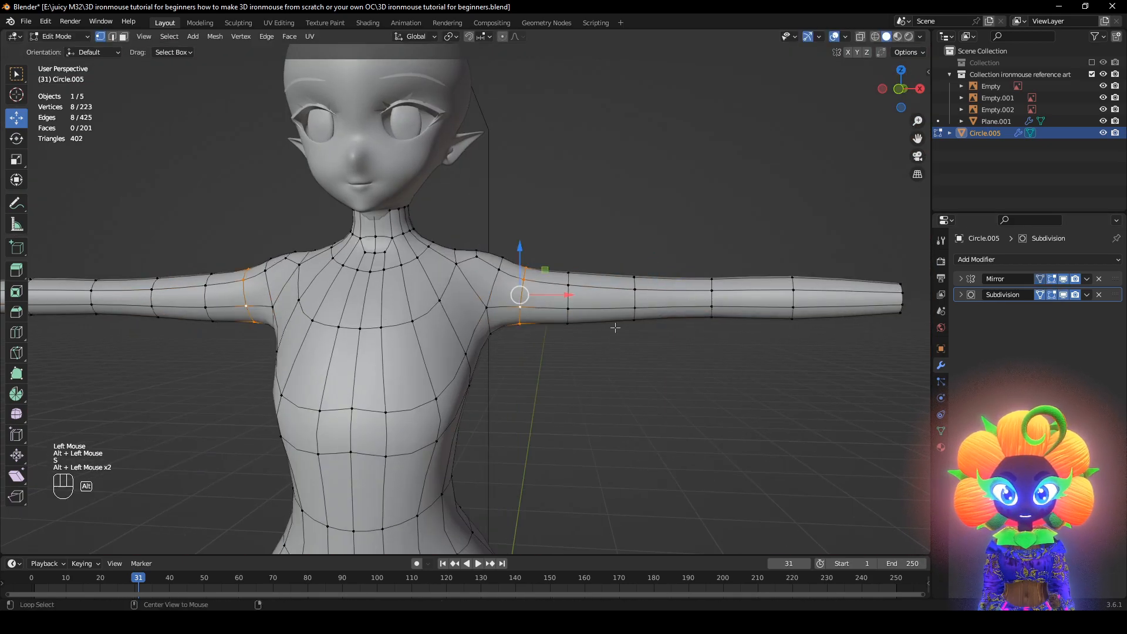
key(s)
key(z)
click(695, 345)
Add the next upper-arm loop to the selection, scale both loops along Z, and clear the selection
alt+shift+click(567, 290)
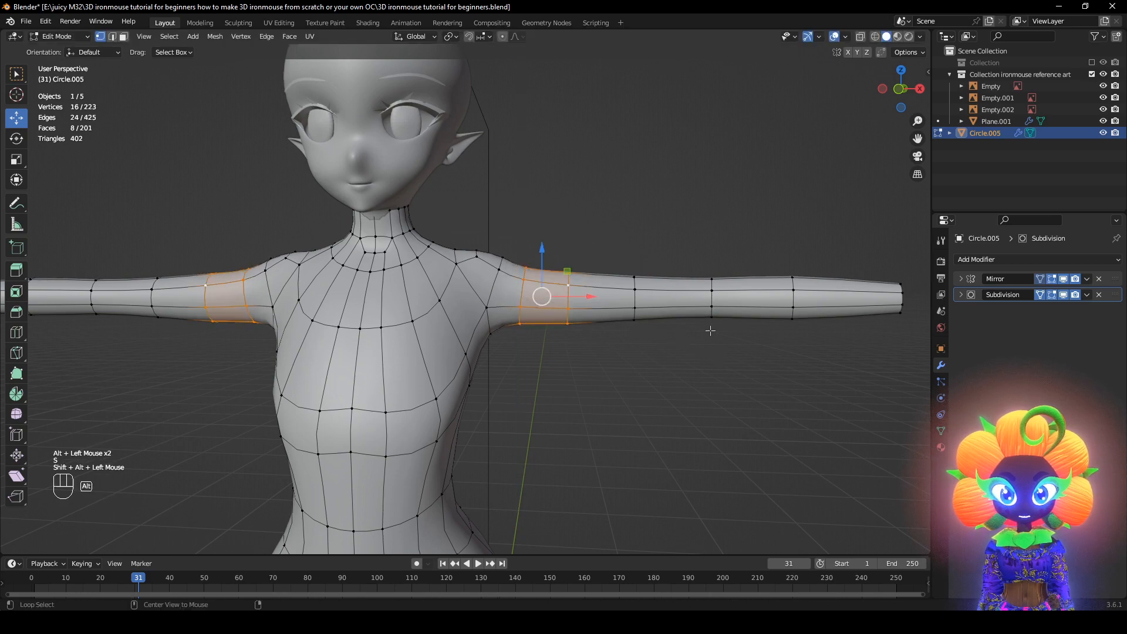
key(s)
key(z)
click(696, 332)
click(688, 400)
mouse_move(688, 400)
middle_down()
mouse_move(649, 421)
mouse_move(717, 423)
mouse_move(632, 485)
mouse_move(722, 445)
mouse_move(725, 416)
mouse_move(692, 420)
middle_up()
In wireframe front view, try rotating the arms down about 58.9° and moving them over the reference arms to compare proportions
key(z)
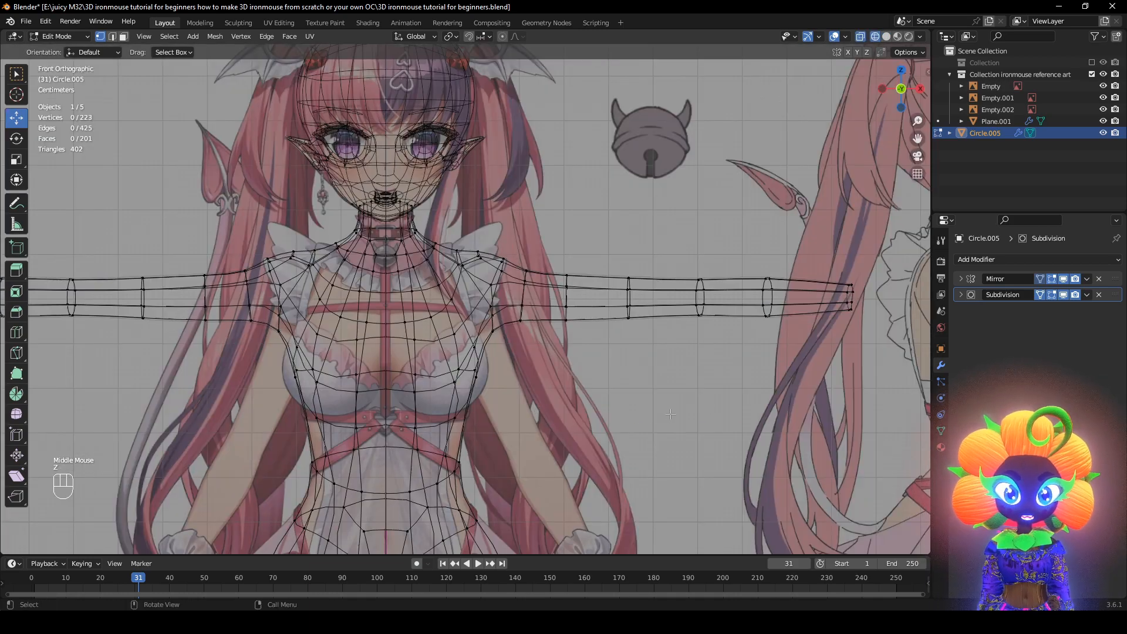
scroll(743, 394, down, 2)
click(745, 393)
drag(525, 223, 525, 225)
scroll(525, 225, up, 1)
key(r)
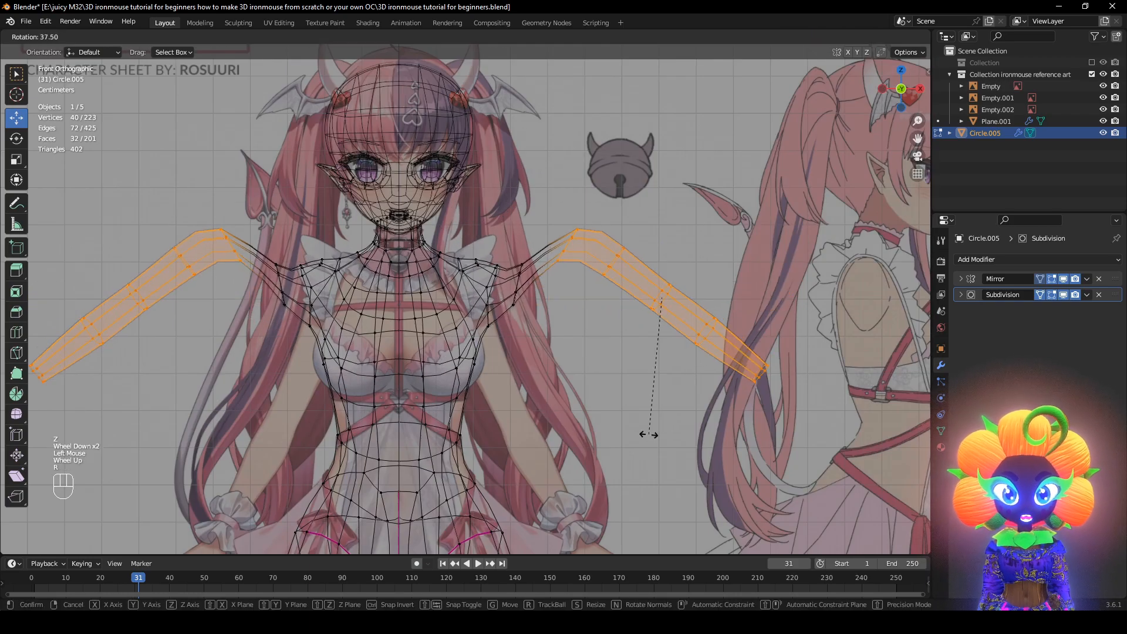
click(593, 445)
key(g)
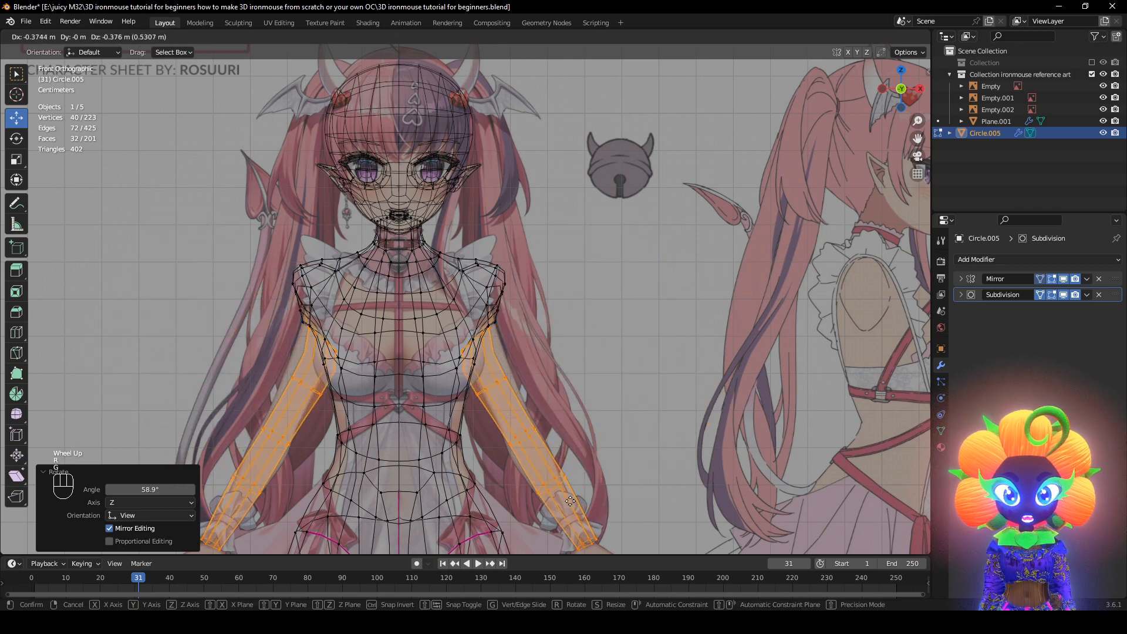
click(581, 485)
key(r)
click(587, 514)
Undo the trial rotation and moves so the arms are back in the T-pose
key(z)
scroll(588, 514, down, 1)
key(ctrl+z)
key(ctrl+z)
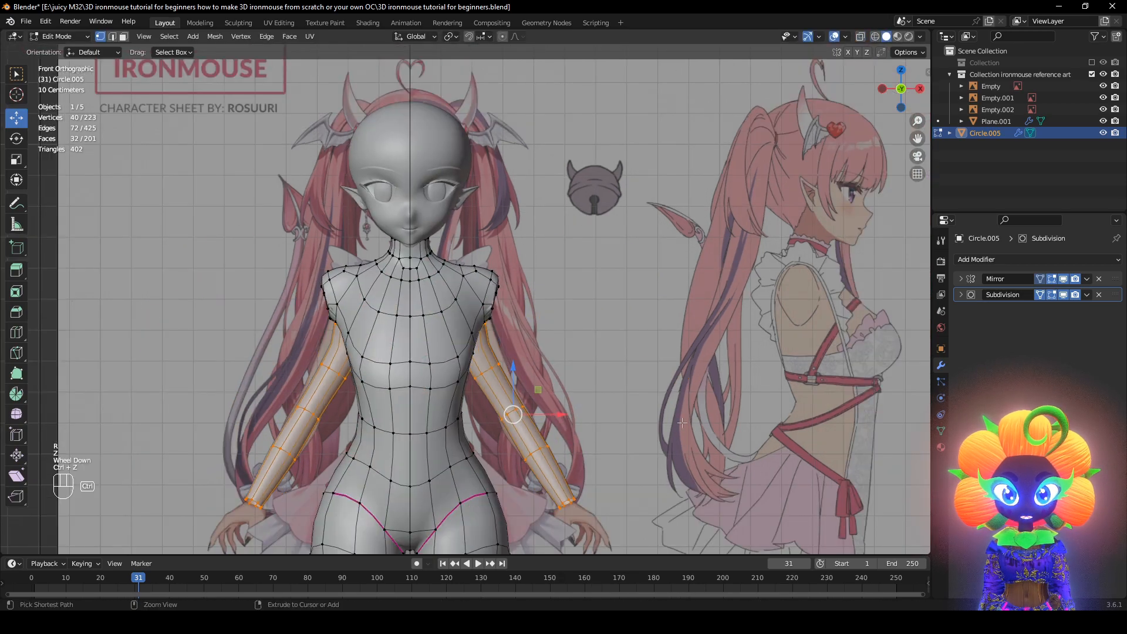
key(z)
key(ctrl+z)
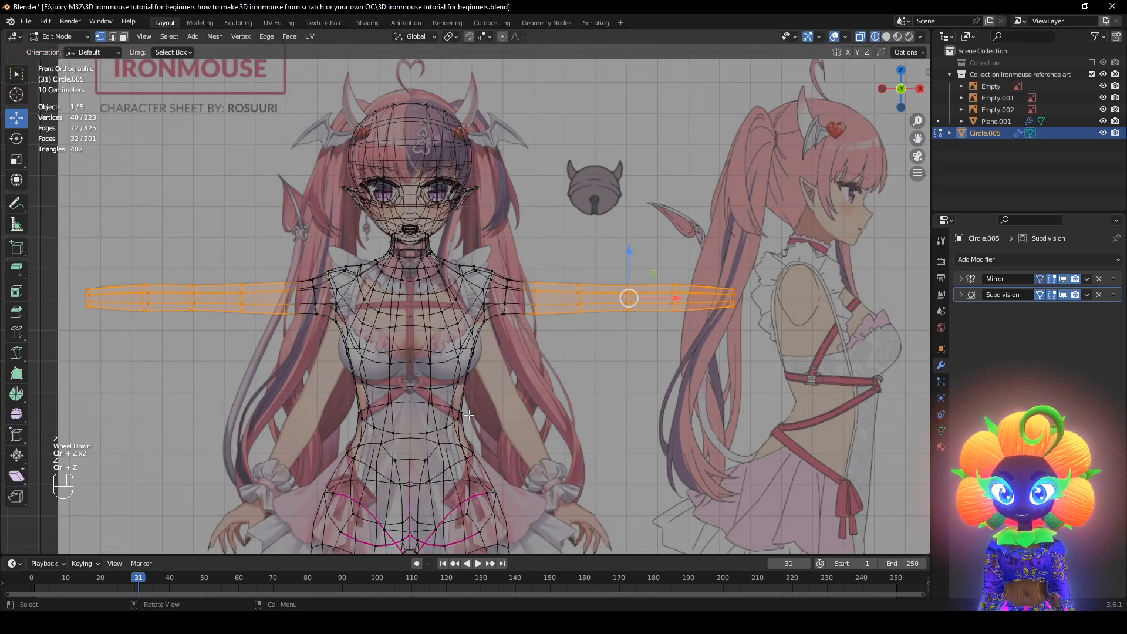
Examine the arms, shoulders and full body from the front and back against the reference sheet
middle_drag(470, 415, 423, 415)
key(z)
scroll(624, 435, down, 1)
middle_drag(624, 438, 666, 437)
key(z)
shift+middle_drag(560, 450, 611, 442)
scroll(612, 443, up, 3)
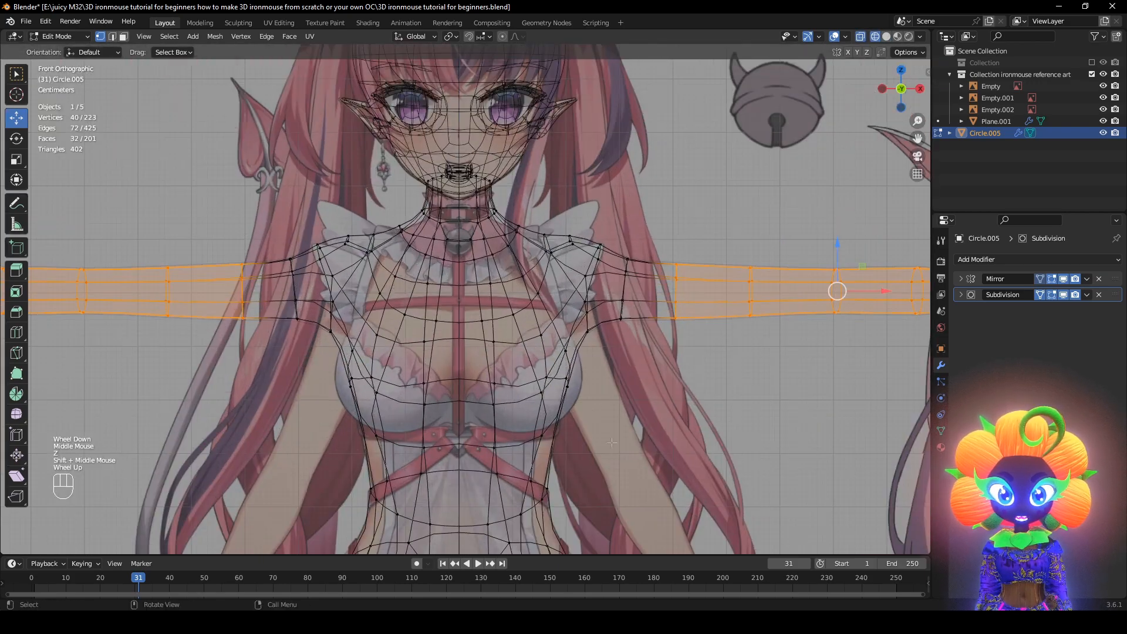
mouse_move(794, 439)
middle_down()
mouse_move(496, 448)
mouse_move(538, 449)
middle_up()
middle_drag(633, 458, 425, 456)
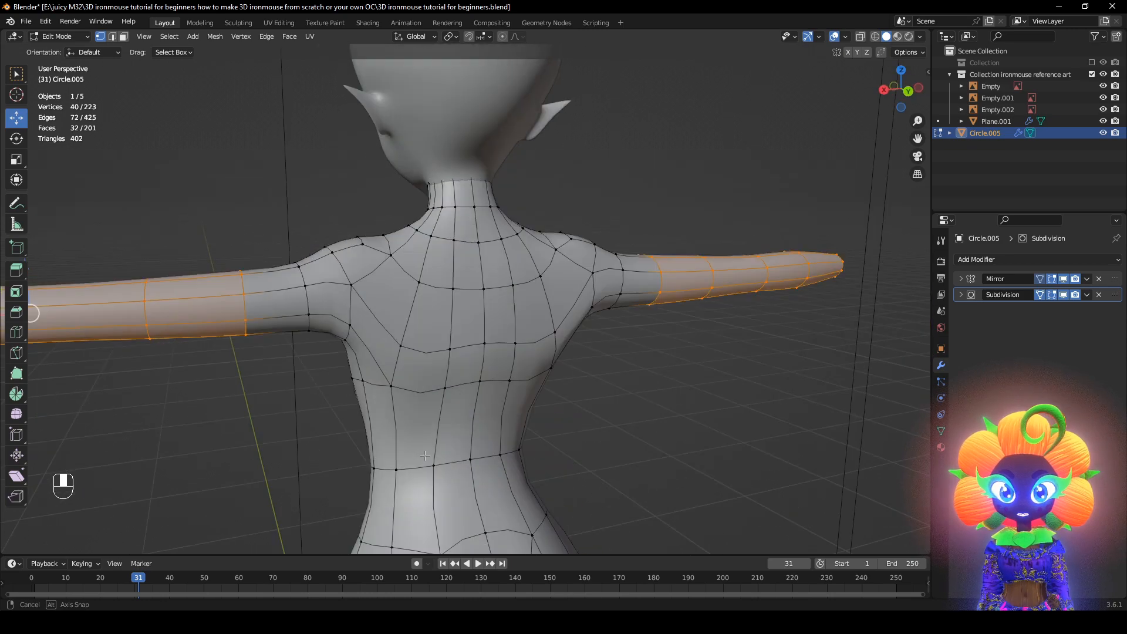
middle_drag(283, 367, 563, 339)
key(a)
key(KP_1)
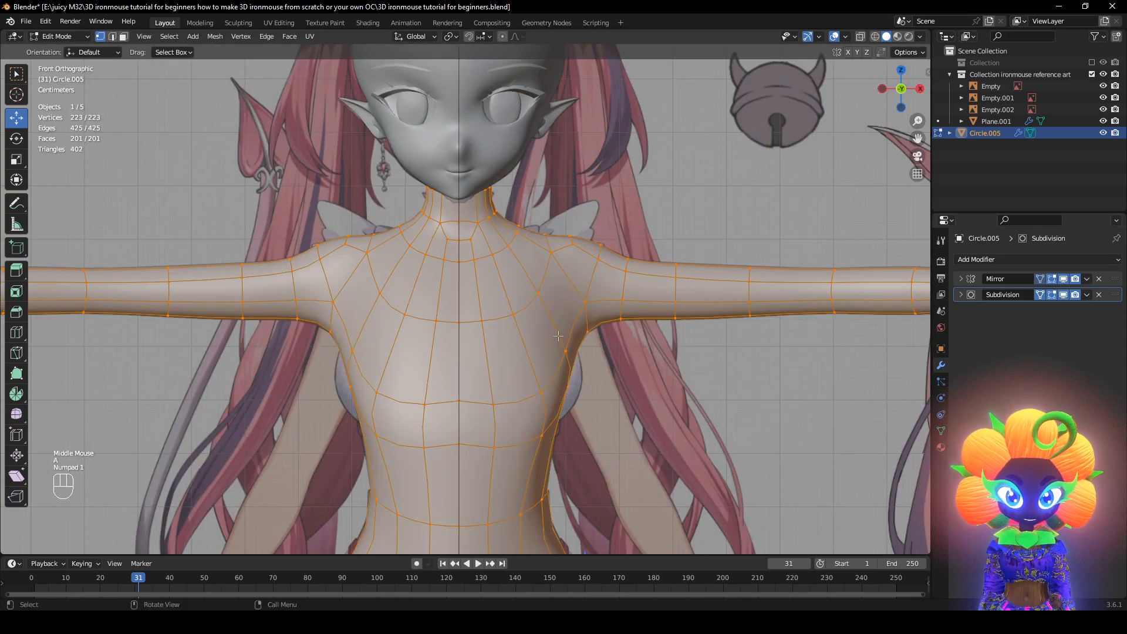
key(KP_Decimal)
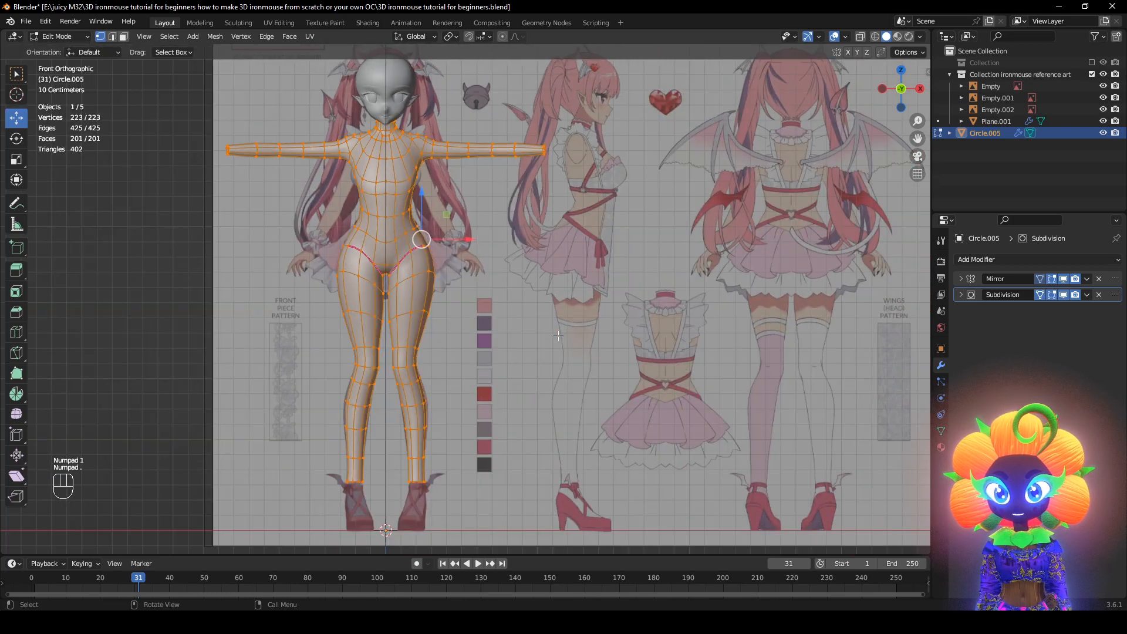
Add an edge loop around the upper torso between the neck base and the upper-chest loop
scroll(559, 336, up, 3)
shift+middle_drag(488, 176, 438, 442)
scroll(658, 446, up, 3)
scroll(589, 430, down, 2)
scroll(477, 440, up, 1)
key(ctrl+r)
click(394, 352)
middle_drag(402, 353, 434, 358)
middle_drag(435, 358, 471, 360)
With the Mirror modifier temporarily hidden, move the upper back's centre-line edge about 0.009 m along X
click(444, 388)
shift+click(445, 338)
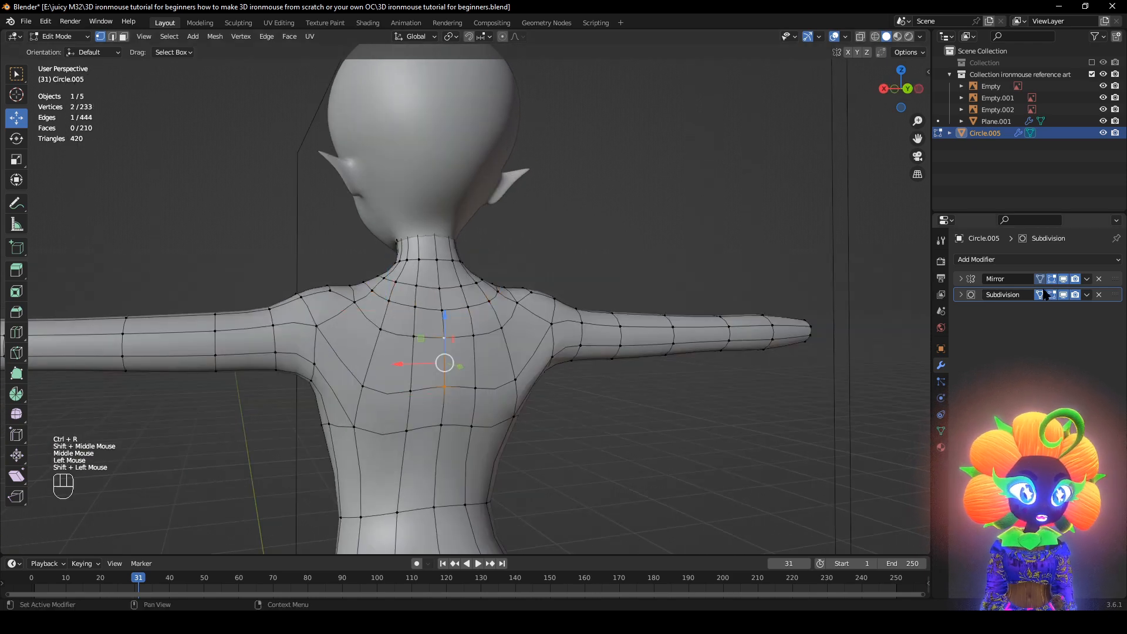
click(1063, 279)
drag(398, 364, 393, 364)
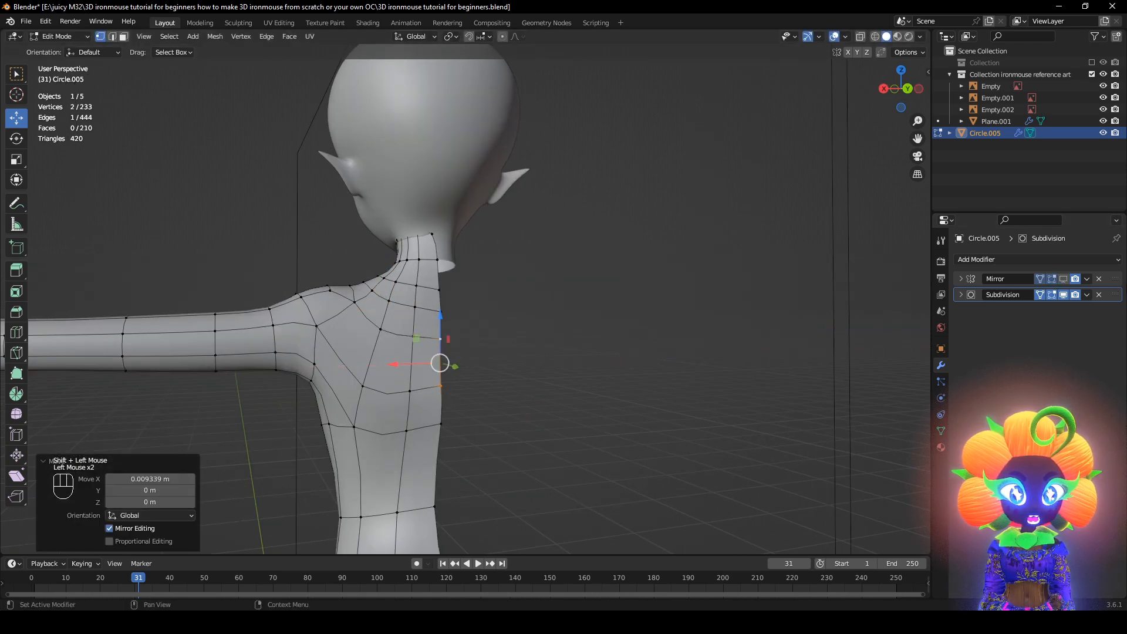
click(1063, 279)
Extrude the shifted upper-back edge and move the new edge along X to the centre line
middle_drag(587, 264, 640, 352)
scroll(643, 358, up, 2)
key(e)
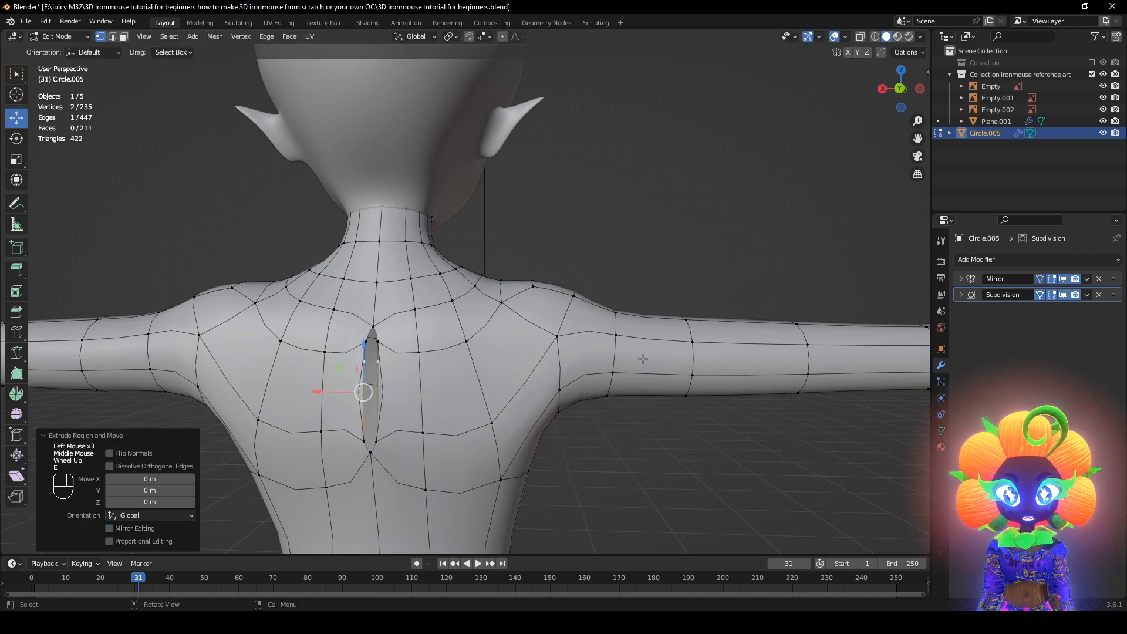
drag(322, 390, 395, 391)
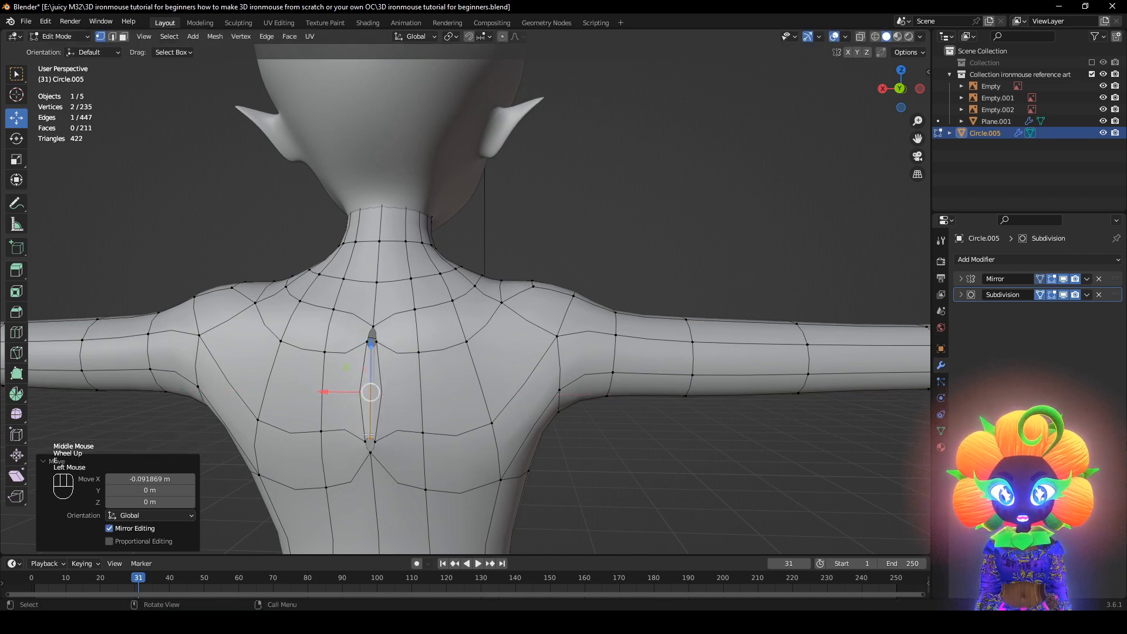
Merge both ends of the extruded spine edge with the neighbouring centre-line vertices using At Center
click(369, 435)
key(m)
click(502, 433)
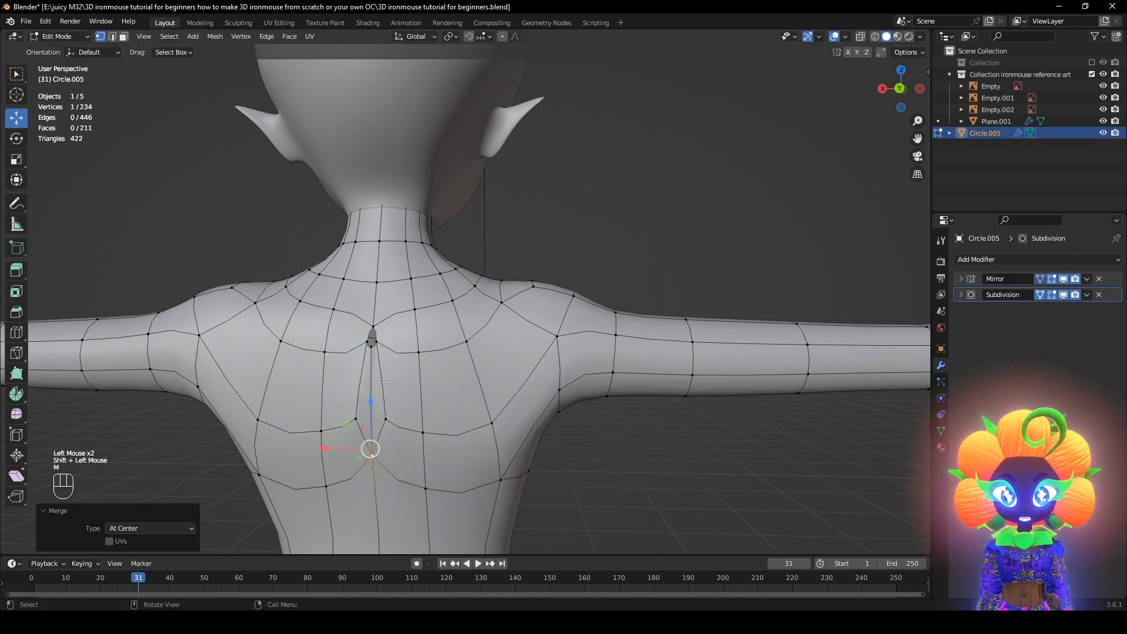
key(m)
click(586, 382)
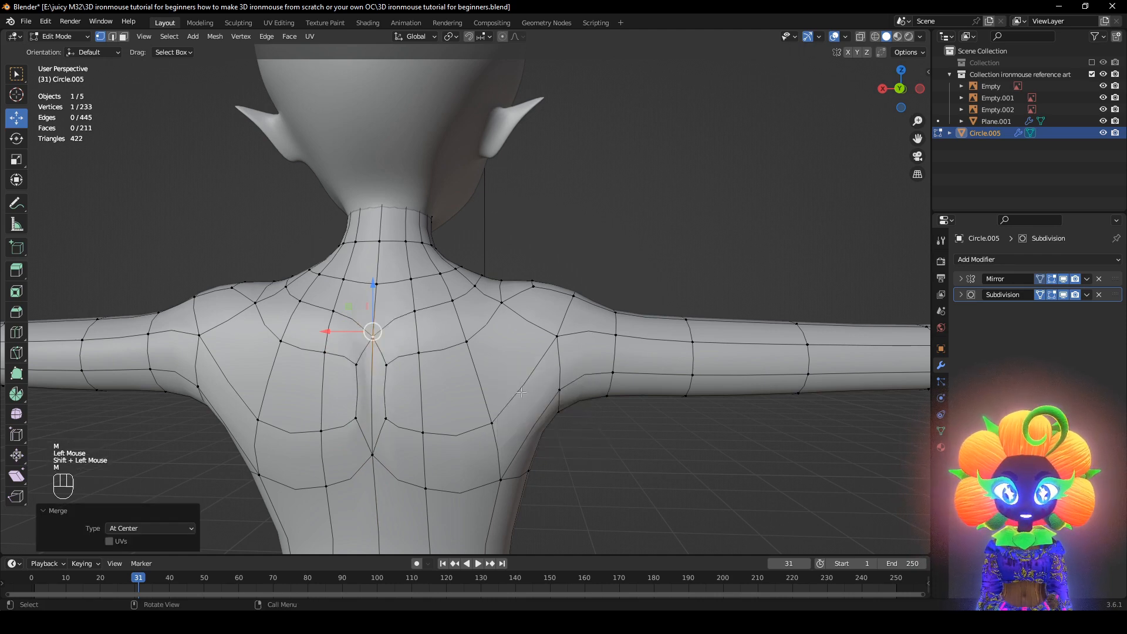
With the Mirror modifier temporarily hidden, move the chest's centre-line edge about 0.01 m along X
scroll(586, 382, down, 2)
middle_drag(586, 382, 729, 394)
scroll(747, 407, down, 2)
click(492, 429)
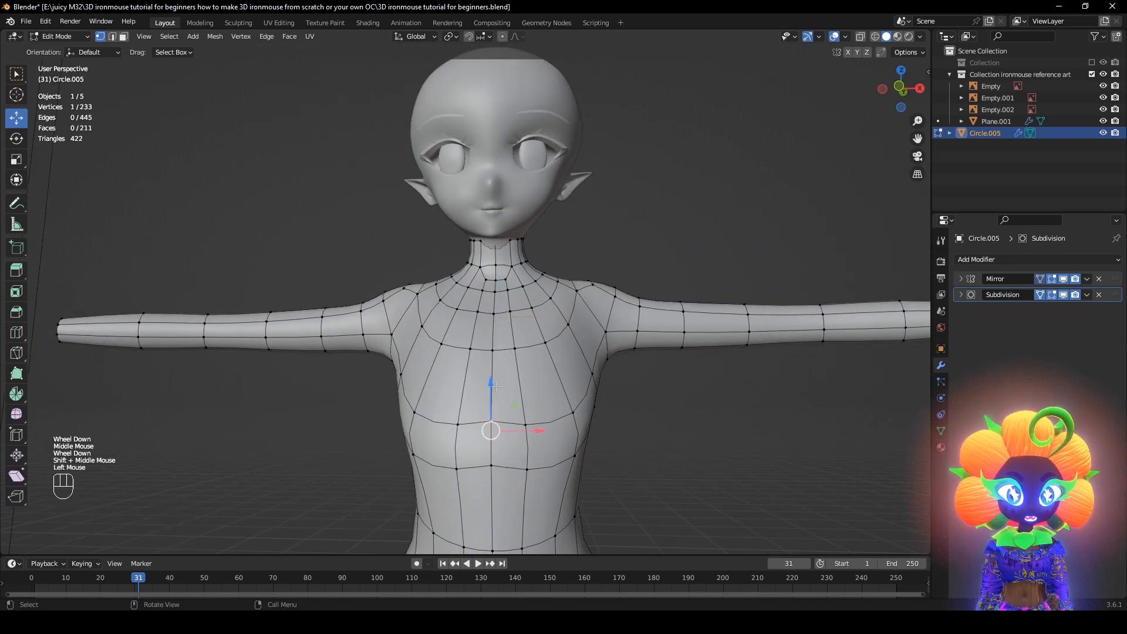
click(1063, 279)
drag(537, 385, 543, 384)
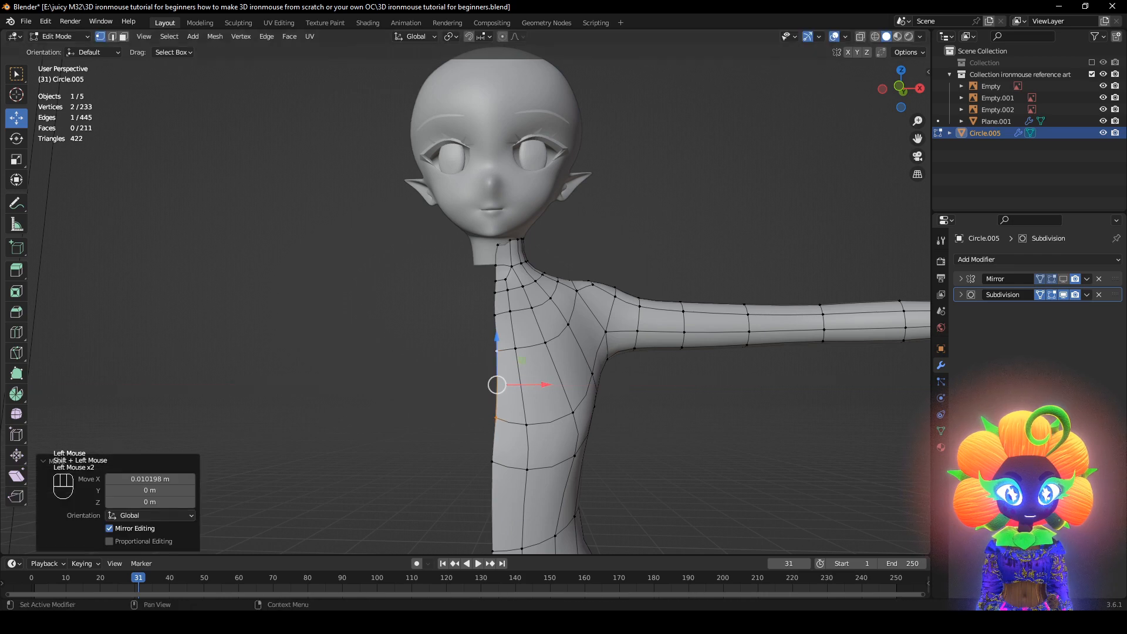
click(1052, 281)
Extrude the shifted chest edge and move the new edge along X to the centre line
key(e)
middle_click(464, 395)
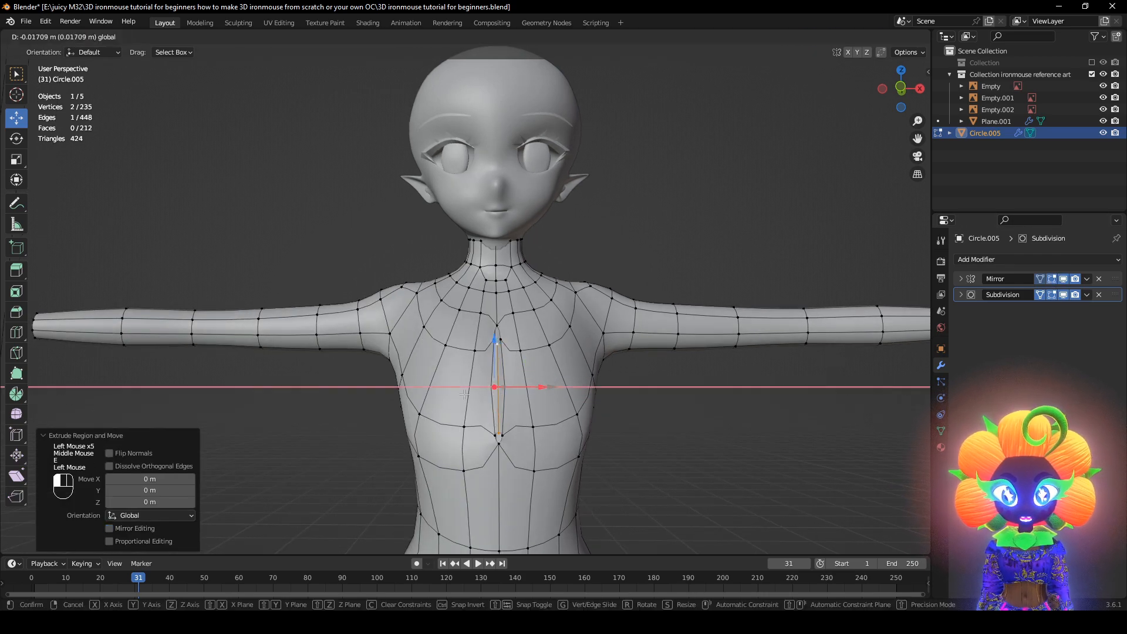
click(465, 395)
key(KP_Decimal)
scroll(512, 408, down, 2)
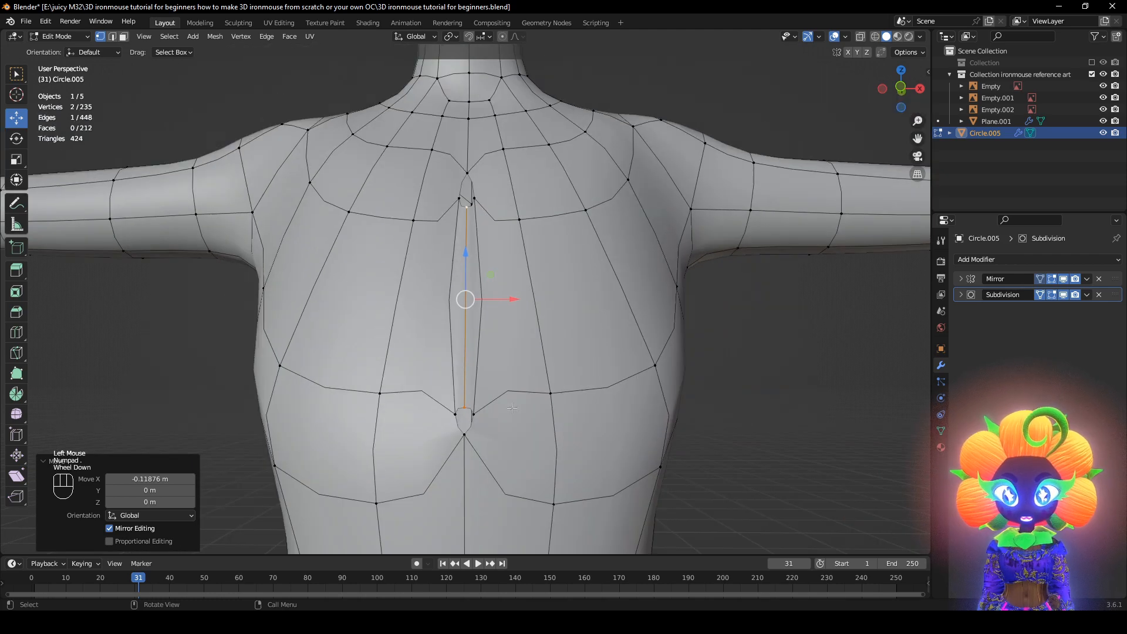
Merge the lower and upper ends of the extruded chest edge with the adjacent centre-line vertices using At Center
shift+click(464, 433)
key(m)
click(477, 395)
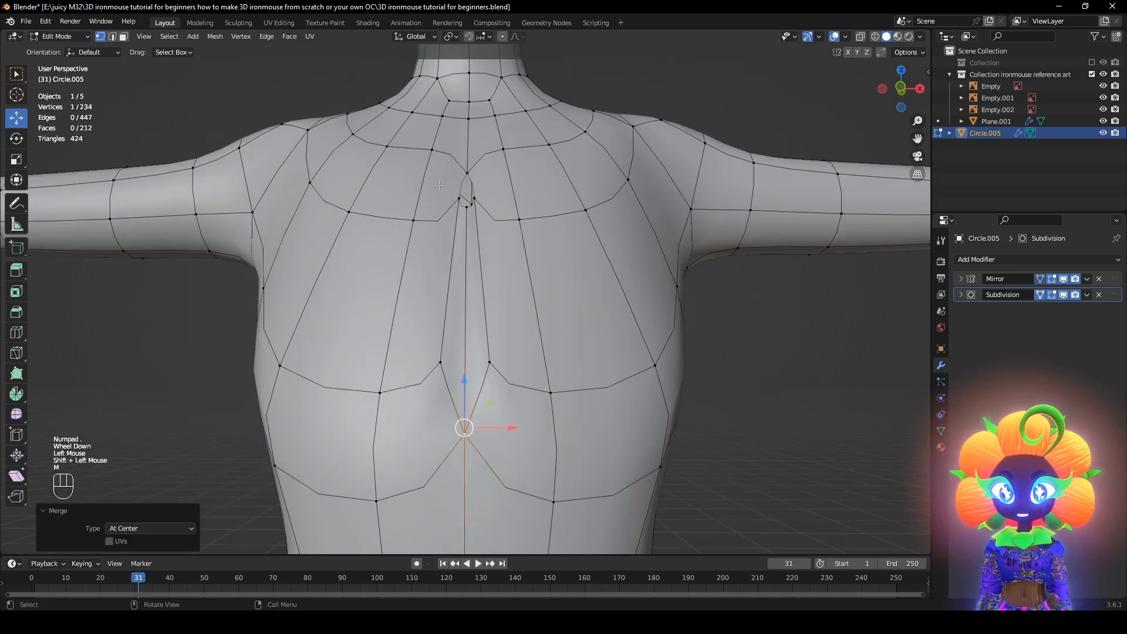
shift+click(468, 207)
key(m)
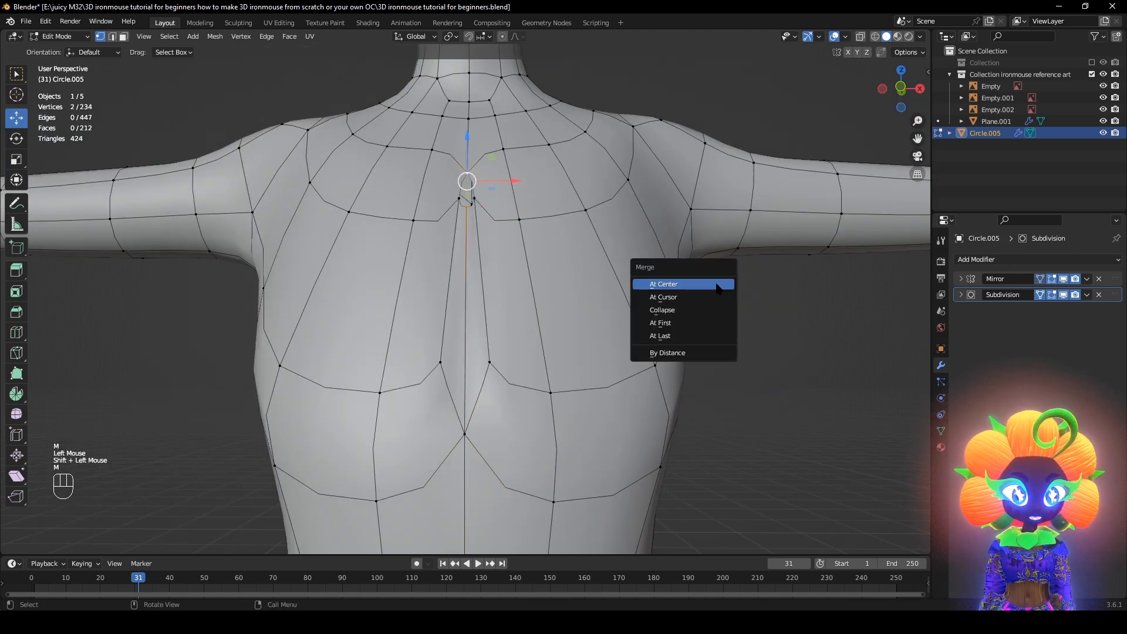
click(716, 283)
scroll(646, 320, down, 2)
shift+middle_drag(647, 320, 784, 494)
scroll(652, 391, down, 2)
scroll(784, 494, down, 1)
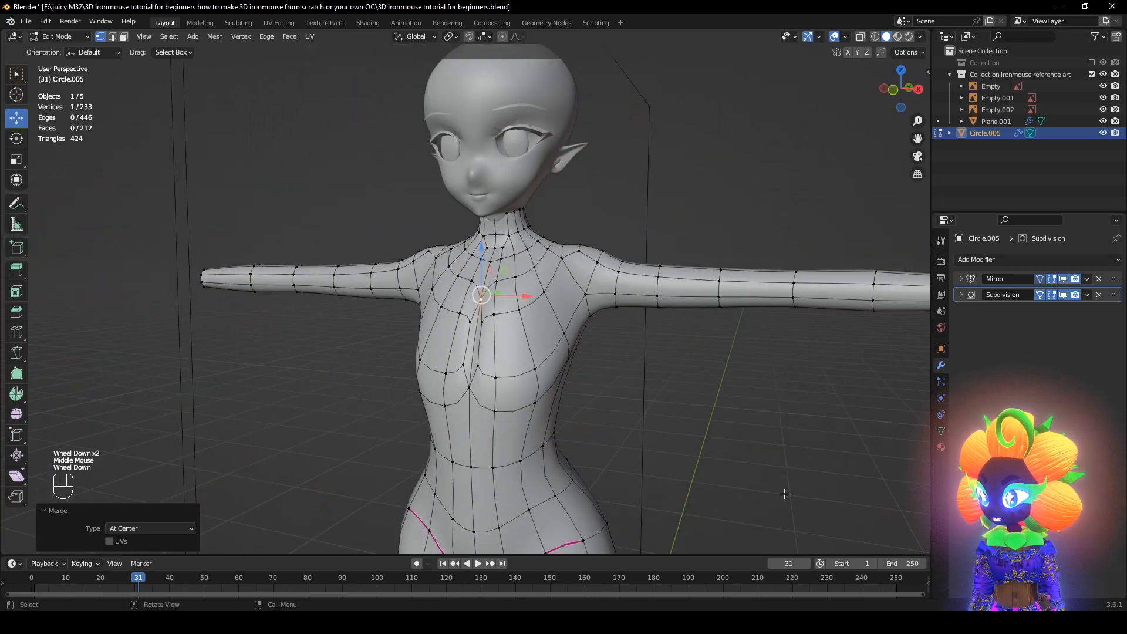
With Subdivision display off, move the two mid-back vertices beside the spine groove's lower end about -0.011 m in X and -0.021 m in Z
click(1064, 281)
click(1063, 280)
click(1063, 295)
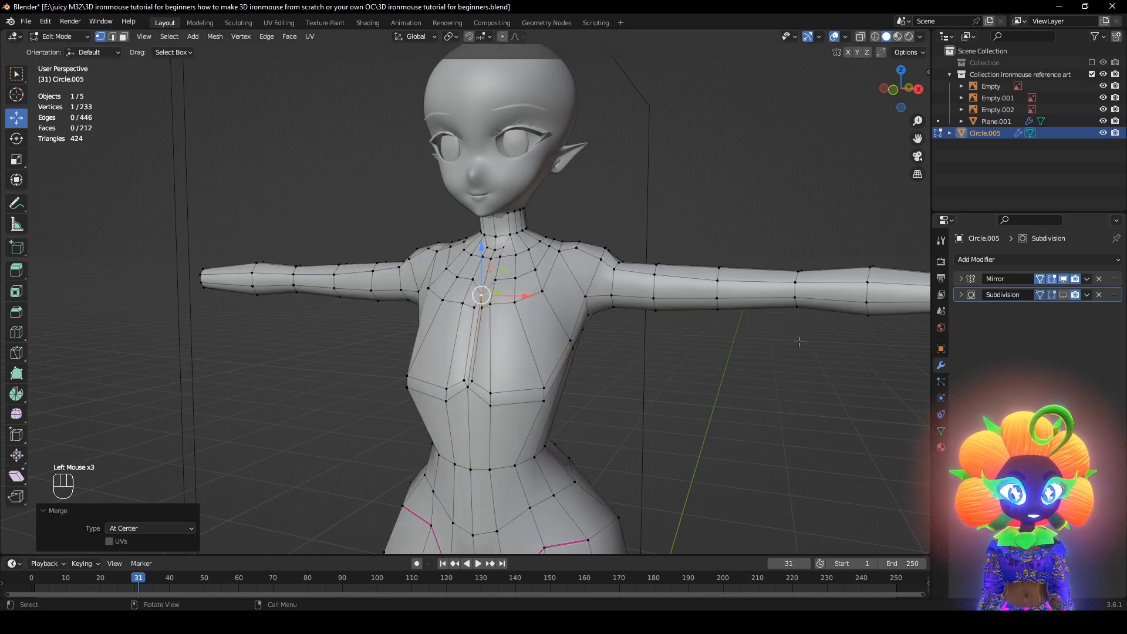
middle_drag(800, 269, 388, 370)
scroll(388, 371, up, 2)
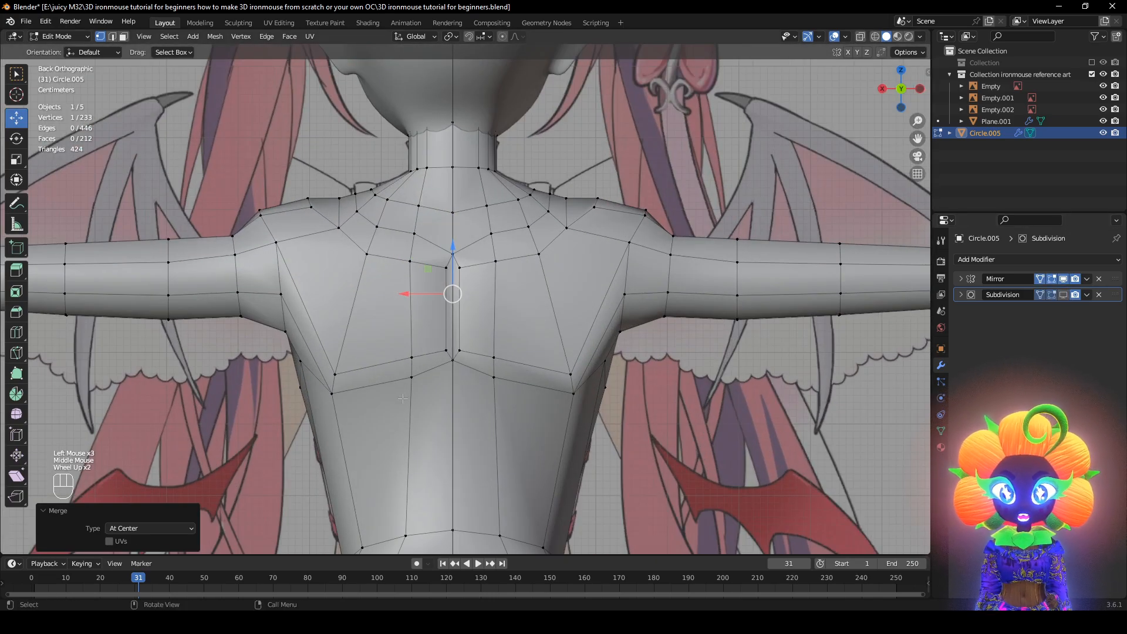
click(411, 376)
key(g)
click(419, 382)
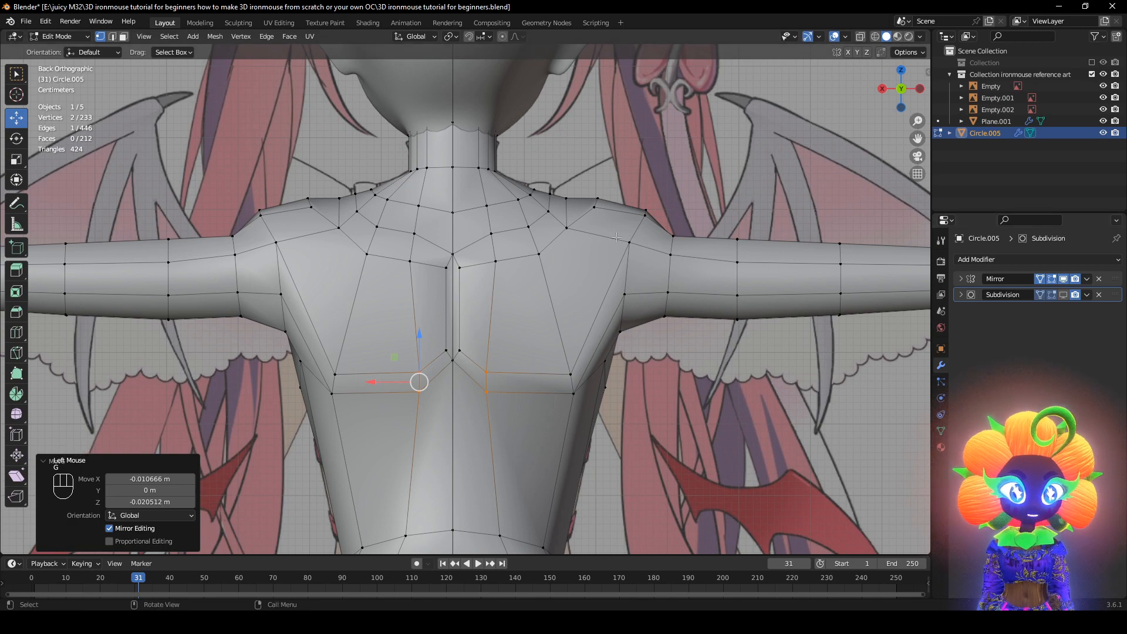
Move the two upper-back vertices beside the spine groove about -0.0066 m in X and 0.0066 m in Z, and turn Subdivision display on
click(423, 271)
shift+click(416, 232)
key(g)
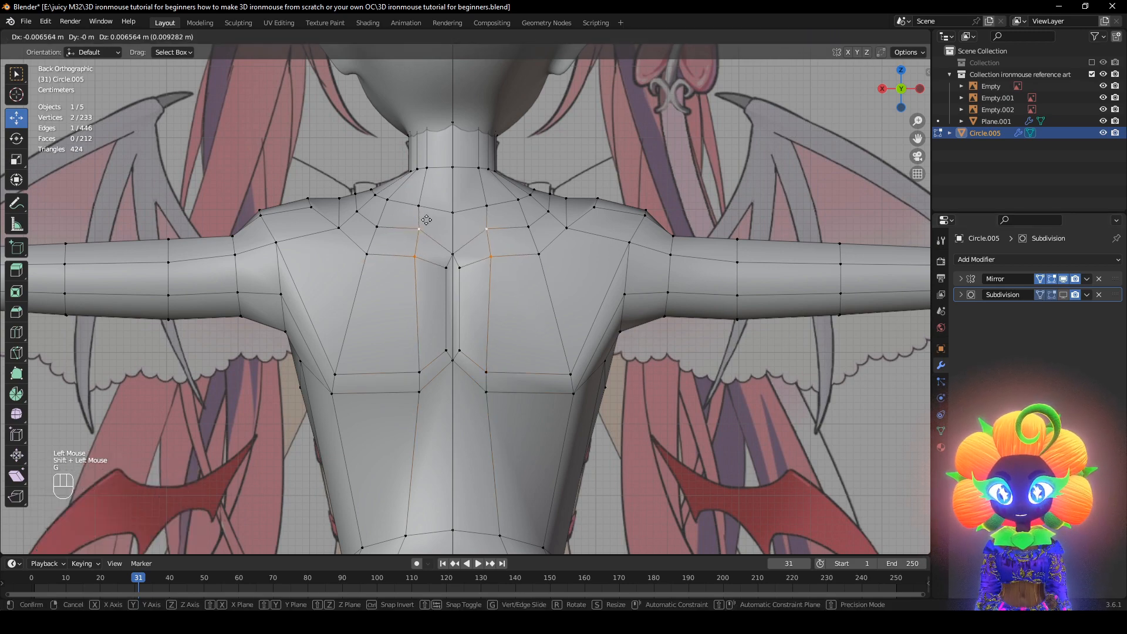
click(430, 256)
click(1063, 294)
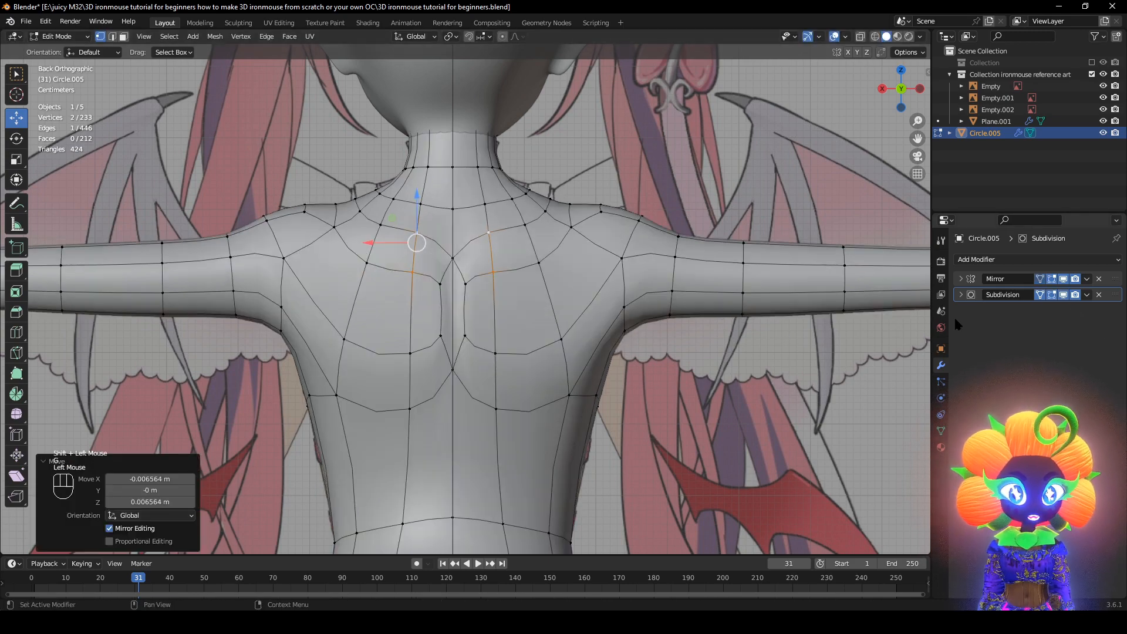
Deselect everything and inspect the smoothed back and spine groove with viewport overlays hidden
scroll(704, 293, down, 3)
click(763, 176)
middle_drag(763, 176, 834, 58)
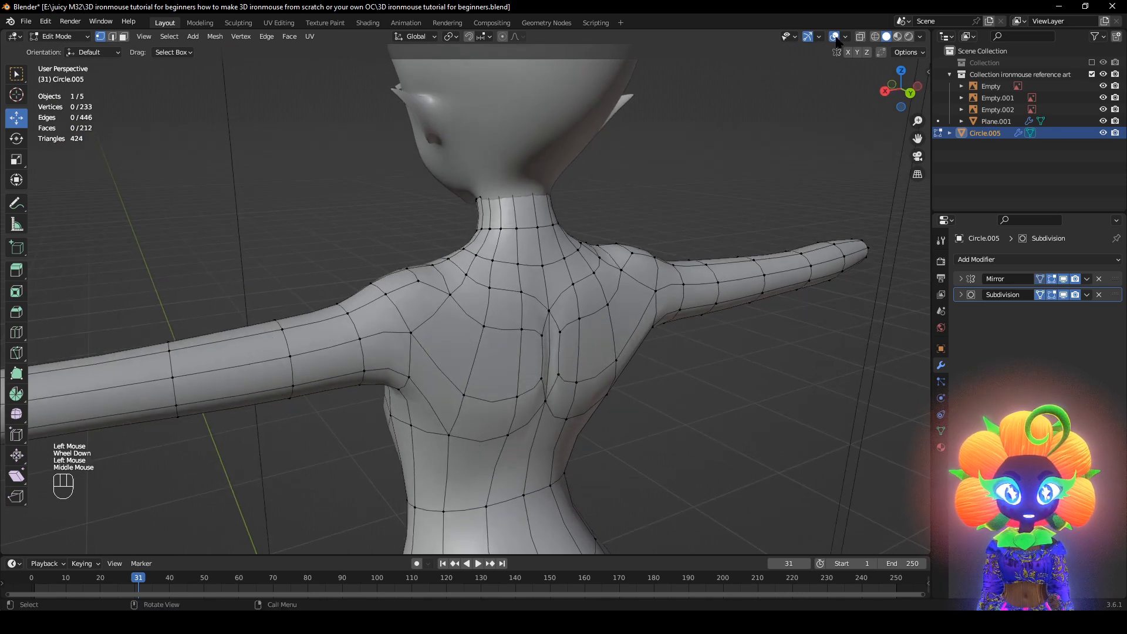
click(834, 37)
mouse_move(681, 193)
middle_down()
mouse_move(650, 202)
mouse_move(702, 171)
mouse_move(681, 191)
middle_up()
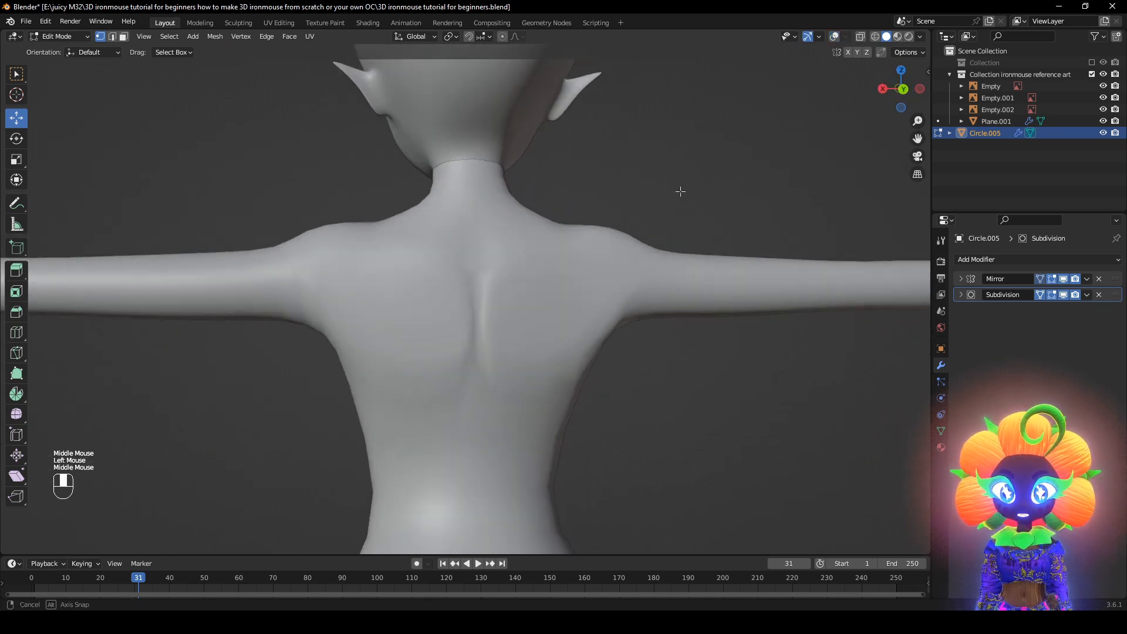
Show the overlays, edge-slide the inner shoulder-blade edge by a factor of 0.280, and turn off the subdivision preview
click(834, 37)
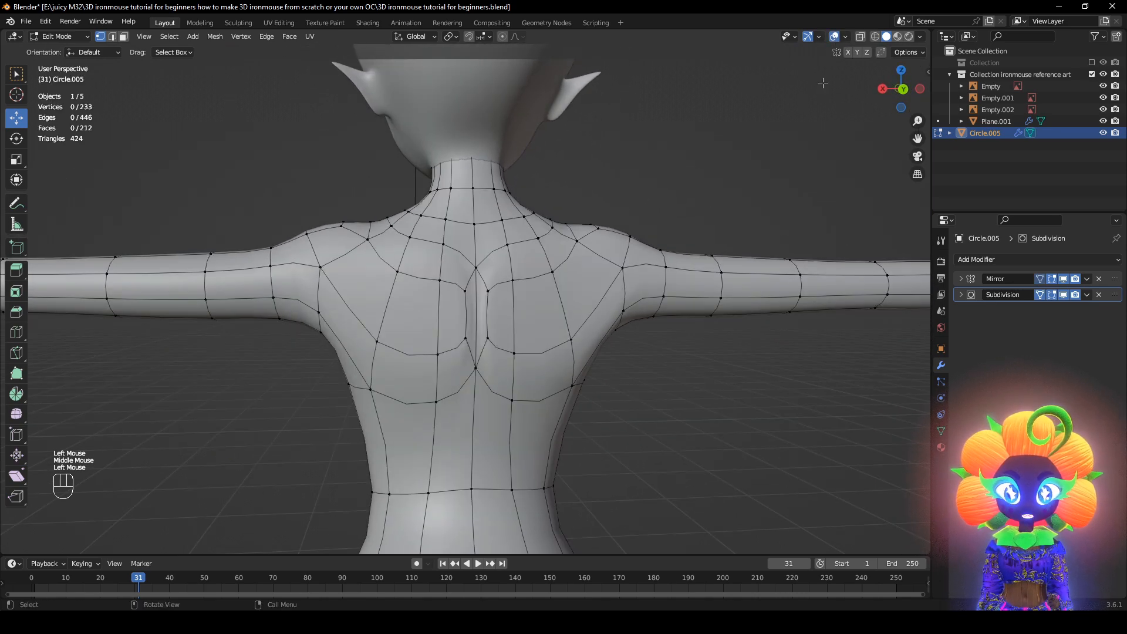
shift+click(446, 347)
key(g)
key(g)
click(759, 344)
click(1065, 296)
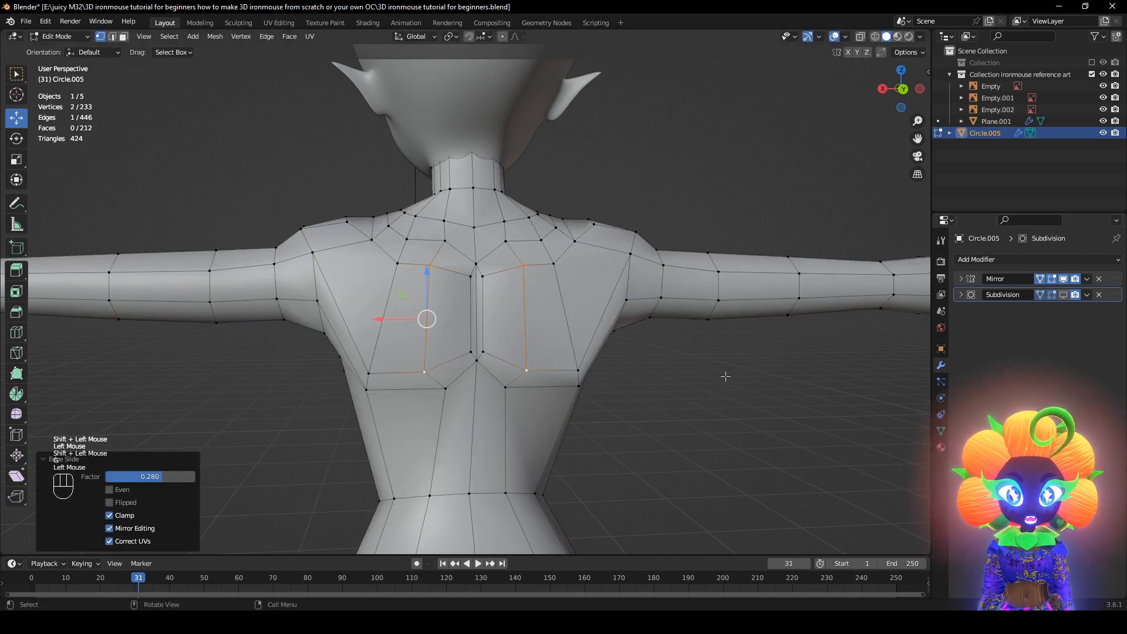
Edge-slide the outer shoulder-blade edge upward by a factor of about 0.24
click(368, 373)
shift+click(397, 263)
key(g)
key(g)
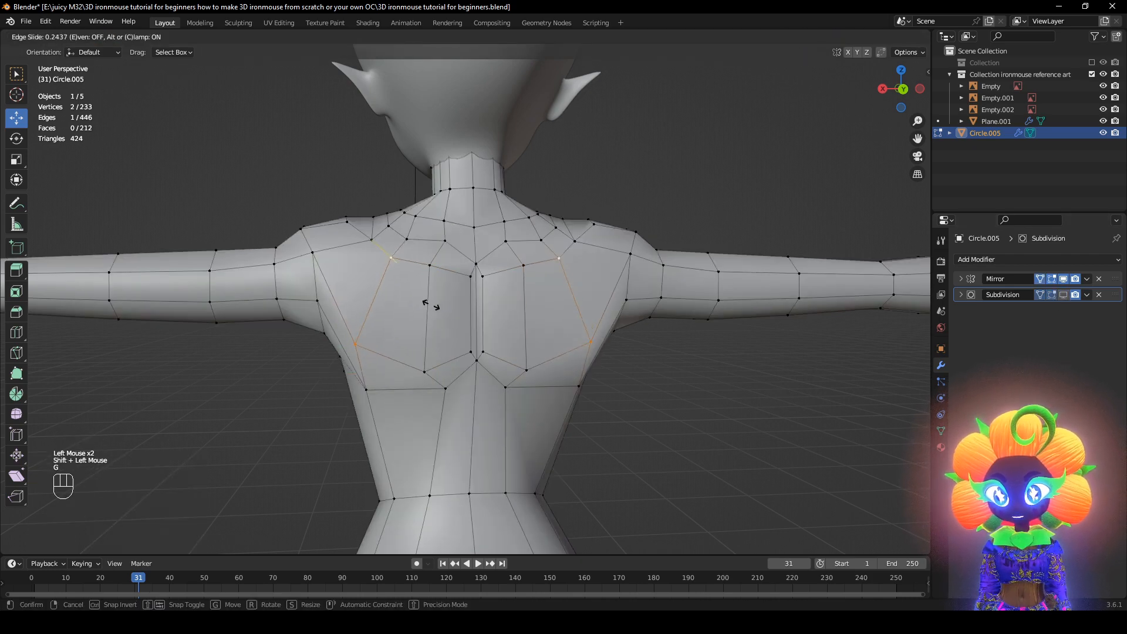
click(431, 305)
Move the two vertices beneath the shoulder blade outward to even out the back mesh
click(367, 389)
key(g)
mouse_move(392, 389)
middle_down()
mouse_move(455, 389)
mouse_move(411, 397)
middle_up()
click(447, 385)
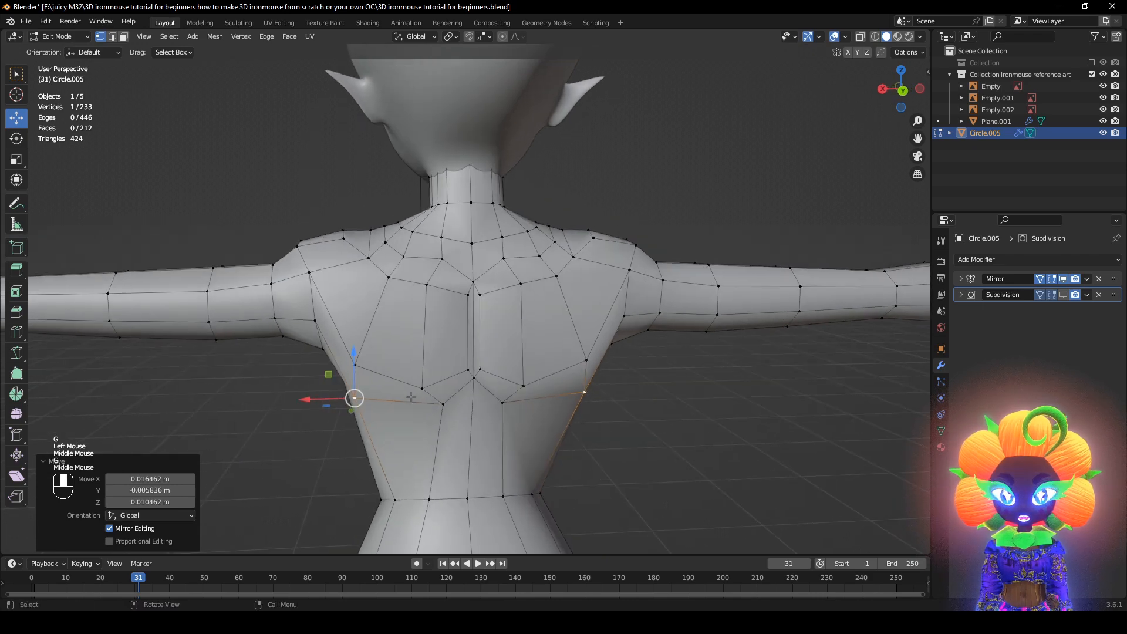
click(492, 418)
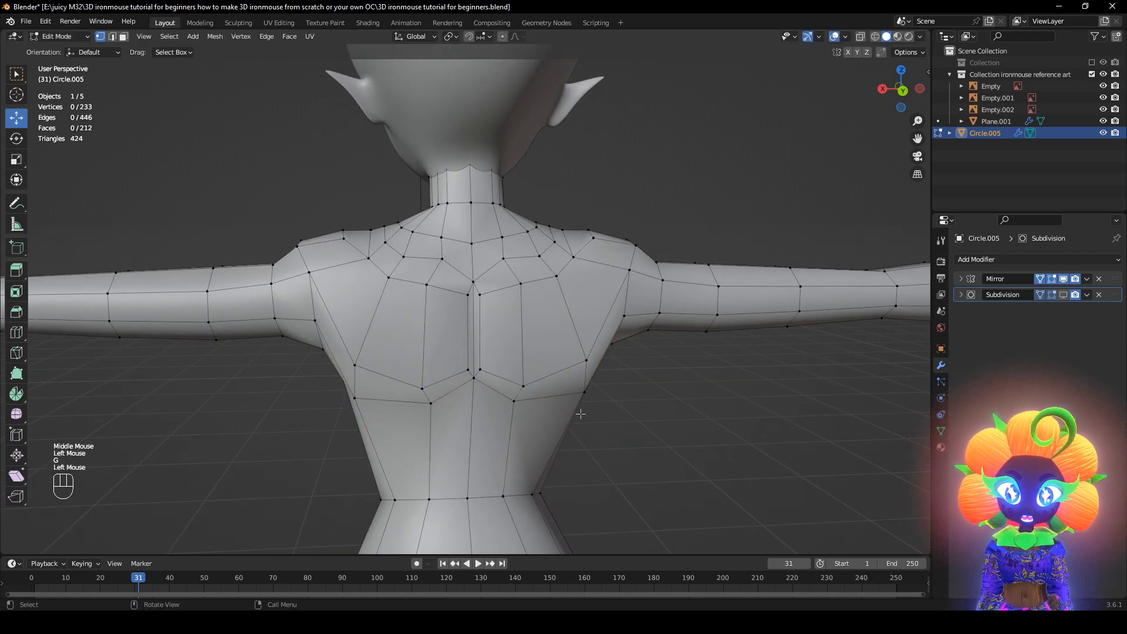
Try to move the edge beside the spine outward while previewing the subdivided back without overlays
middle_drag(492, 418, 558, 389)
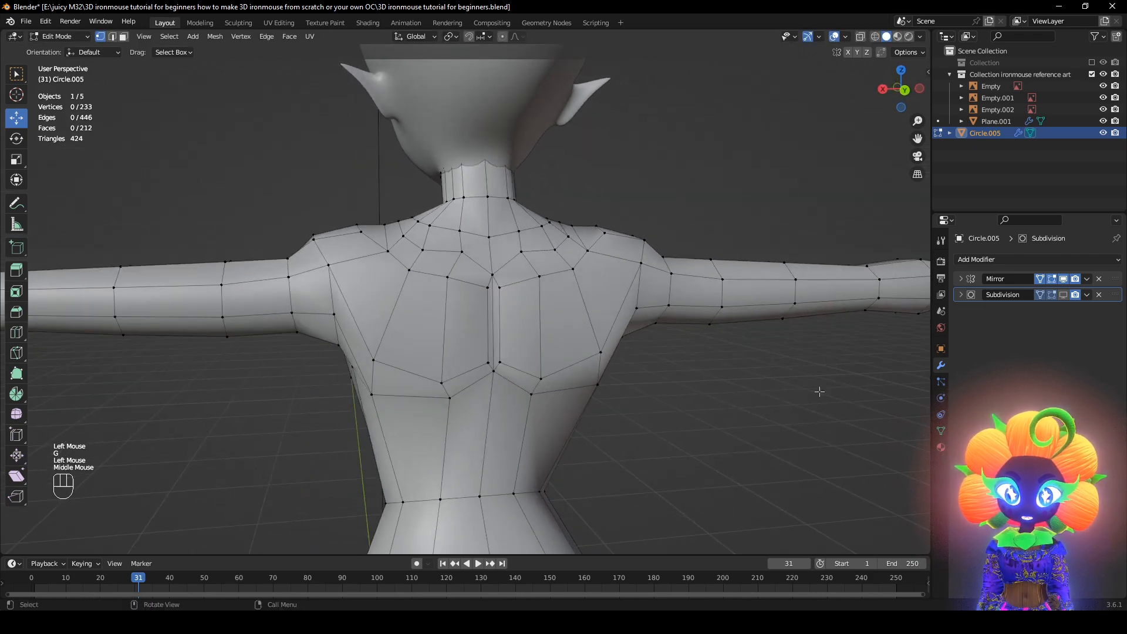
click(1064, 295)
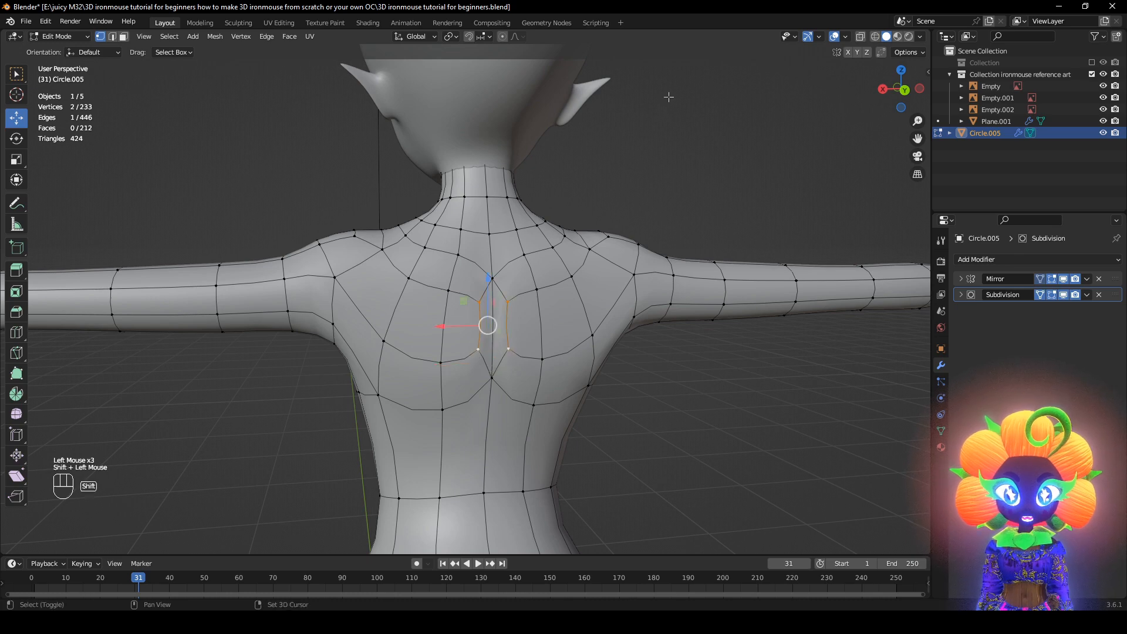
click(835, 37)
middle_drag(802, 275, 791, 273)
key(g)
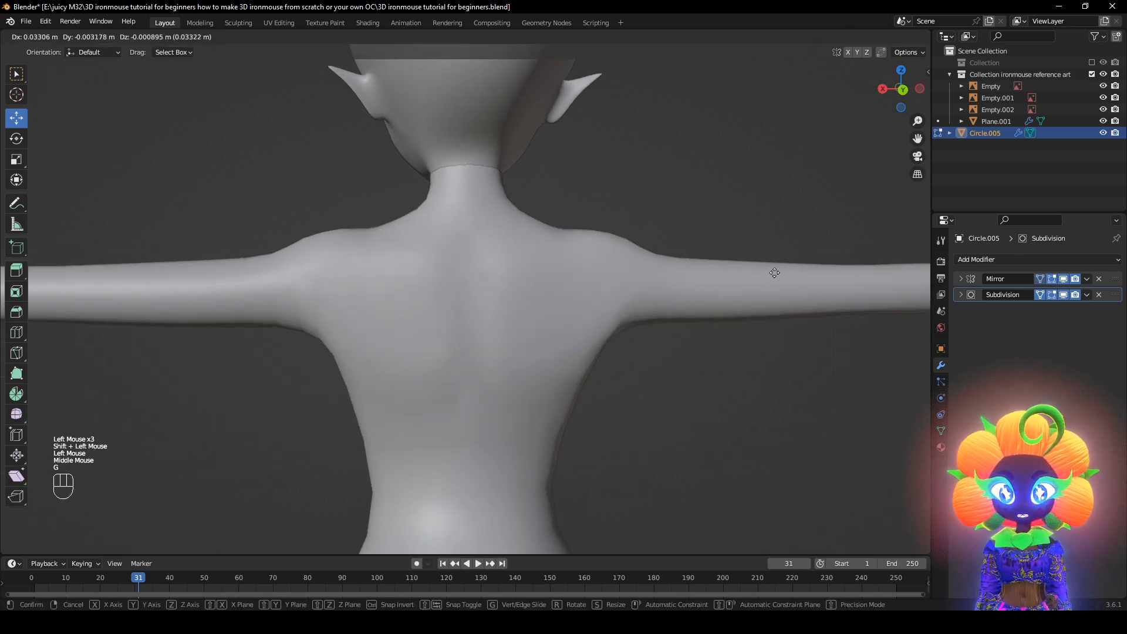
click(771, 274)
In the wireframe back view with overlays shown, move the edge beside the spine outward and rotate it 5.58°
key(z)
click(605, 269)
alt+middle_drag(608, 273, 630, 304)
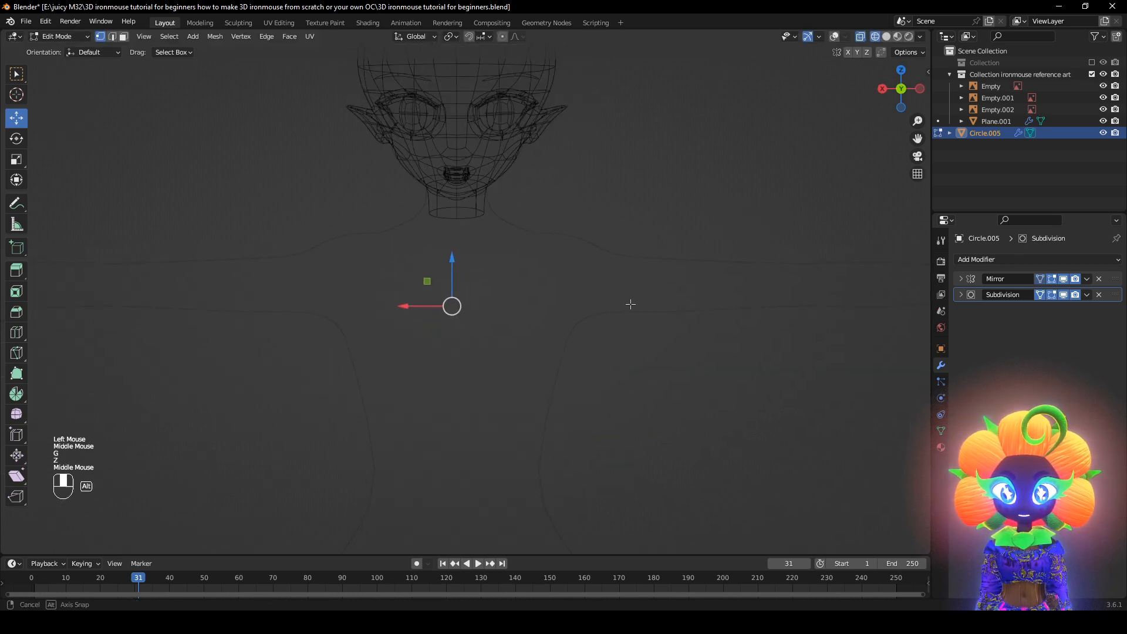
click(834, 37)
scroll(566, 255, up, 2)
key(g)
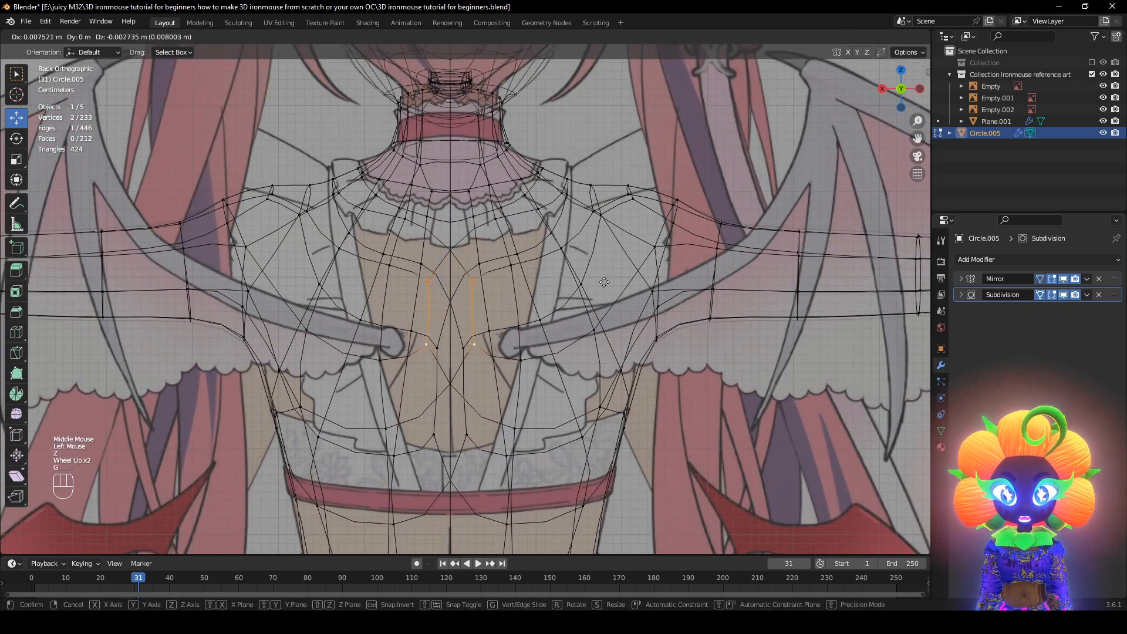
key(r)
click(615, 307)
Turn off the subdivision preview and reposition the vertices along the lower edge of the shoulder blade in solid shading
click(1064, 295)
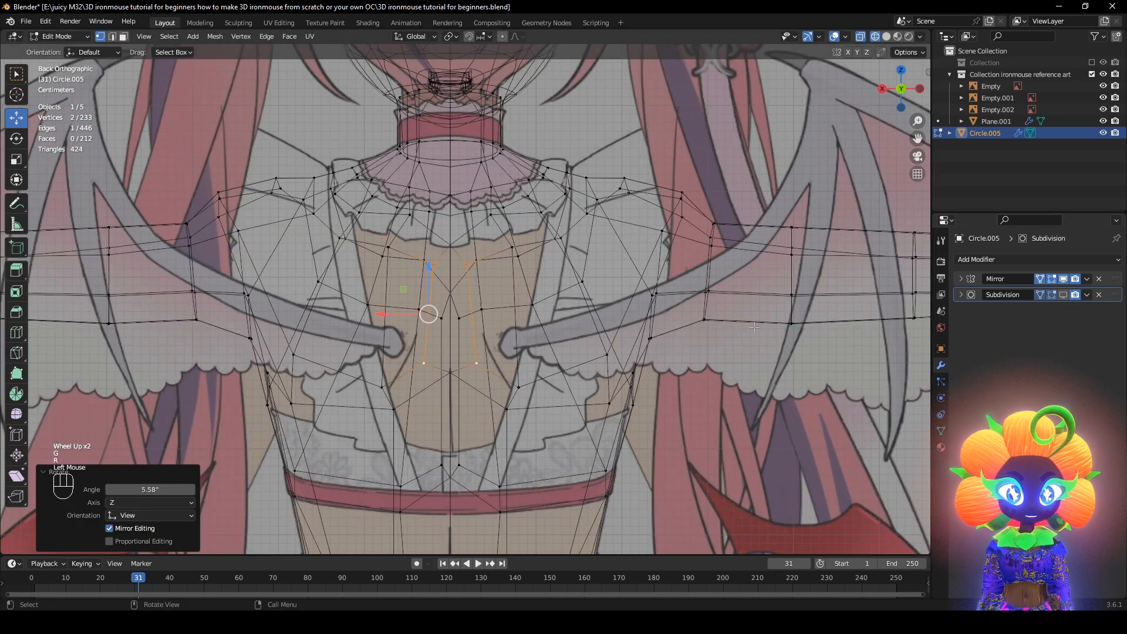
key(z)
click(382, 387)
key(g)
click(376, 397)
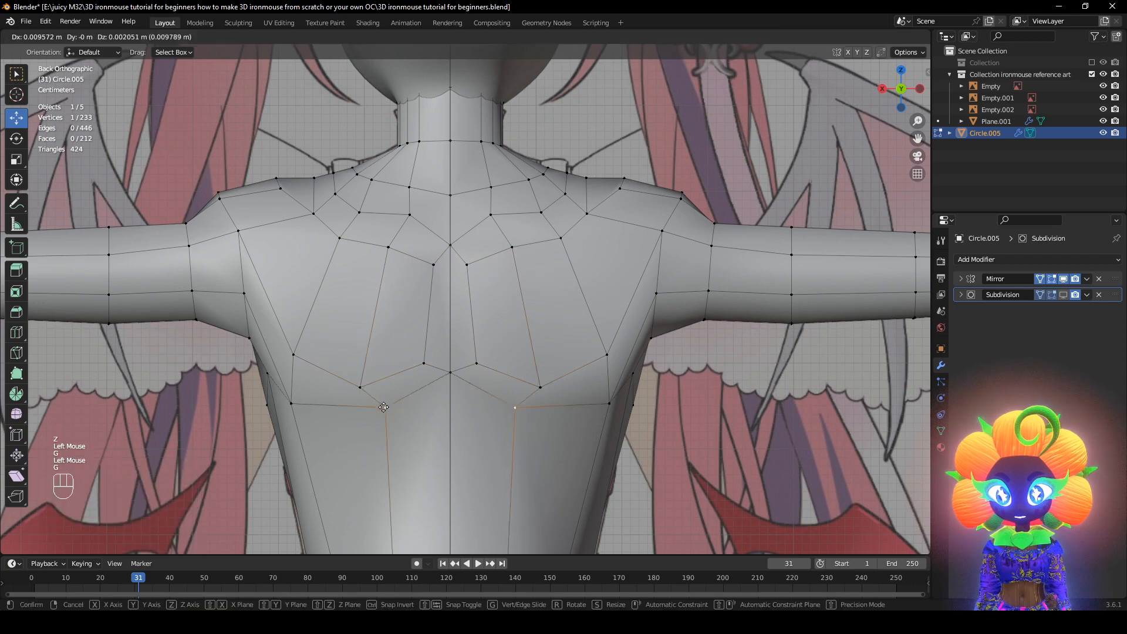
key(g)
click(368, 405)
key(g)
click(371, 378)
Delete the three large faces on the front of the chest
mouse_move(372, 378)
middle_down()
mouse_move(691, 357)
mouse_move(562, 384)
mouse_move(487, 327)
mouse_move(587, 385)
middle_up()
scroll(692, 357, down, 2)
scroll(692, 357, up, 1)
key(z)
key(z)
key(z)
key(z)
scroll(488, 327, down, 1)
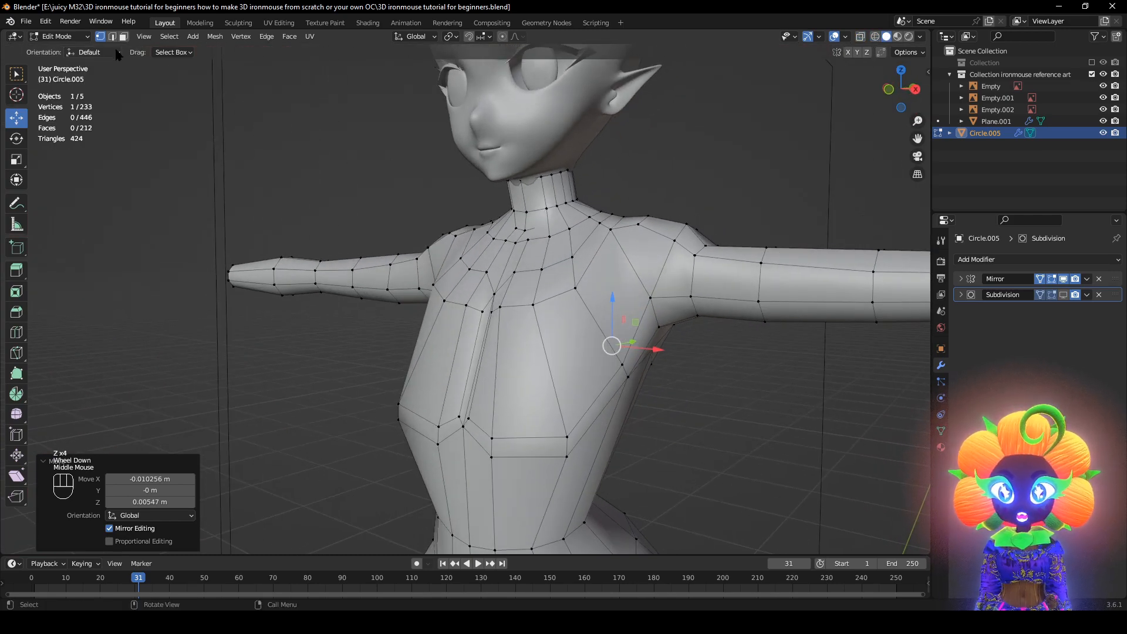
click(124, 38)
click(524, 371)
shift+click(487, 371)
shift+click(578, 365)
key(x)
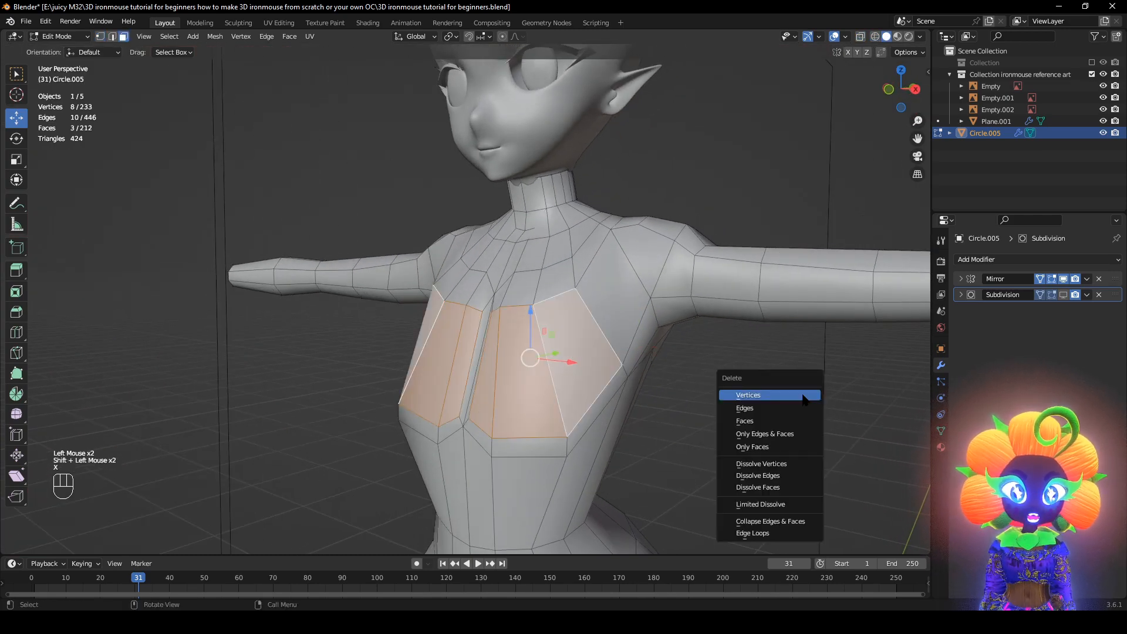
click(797, 427)
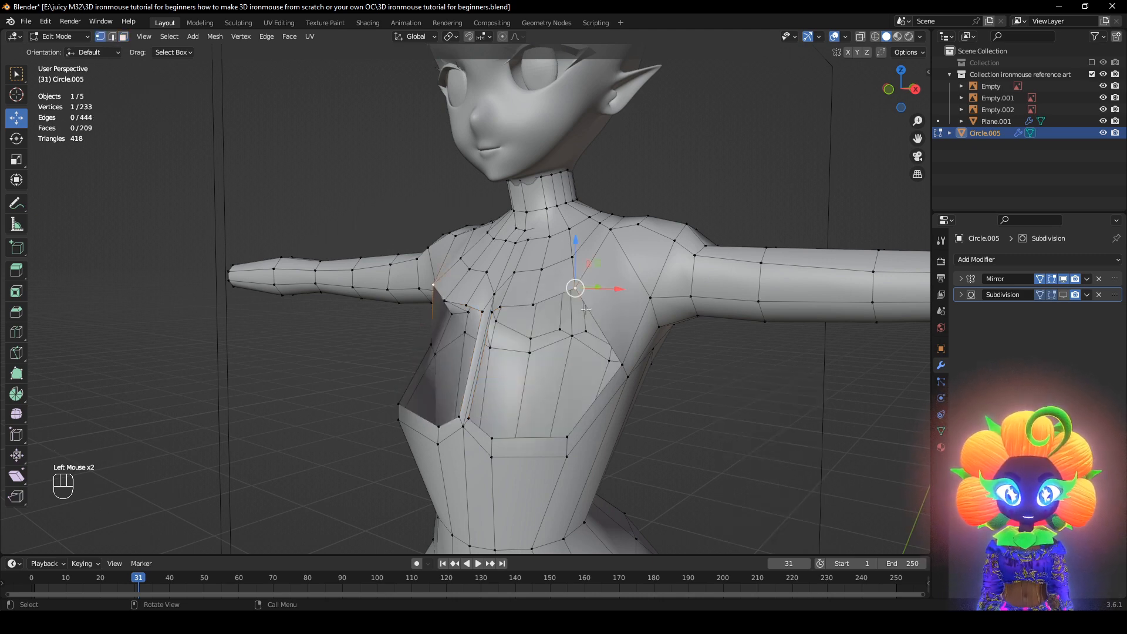
Select the boundary loop of the chest opening and shape it into a circle with LoopTools
middle_drag(668, 381, 651, 396)
key(g)
right_click(615, 356)
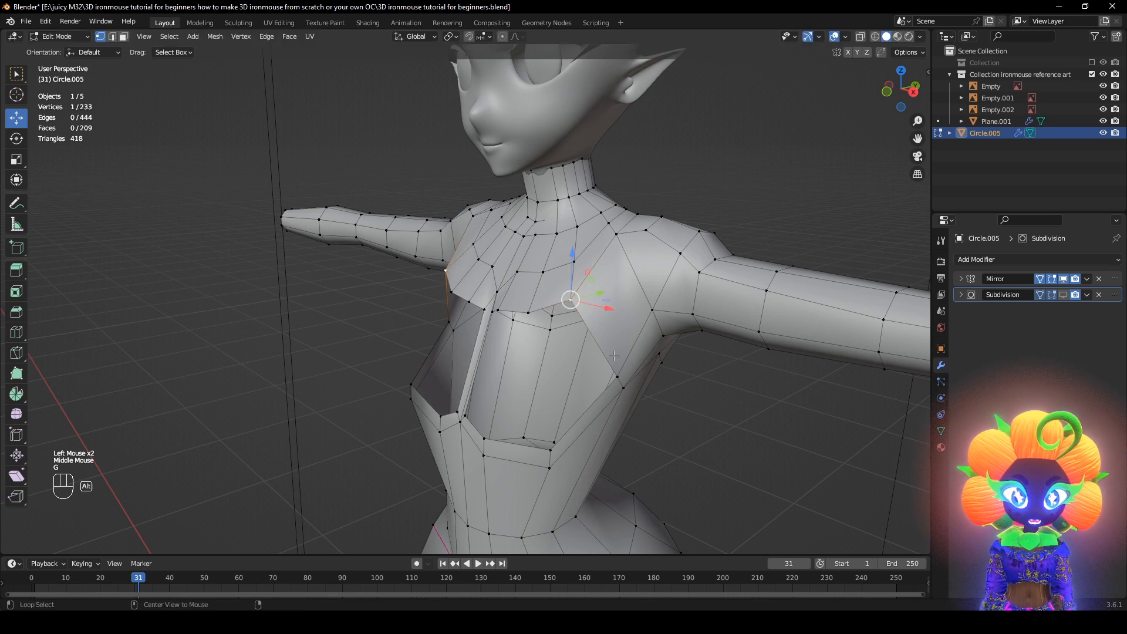
right_click(792, 290)
mouse_move(763, 272)
click(834, 286)
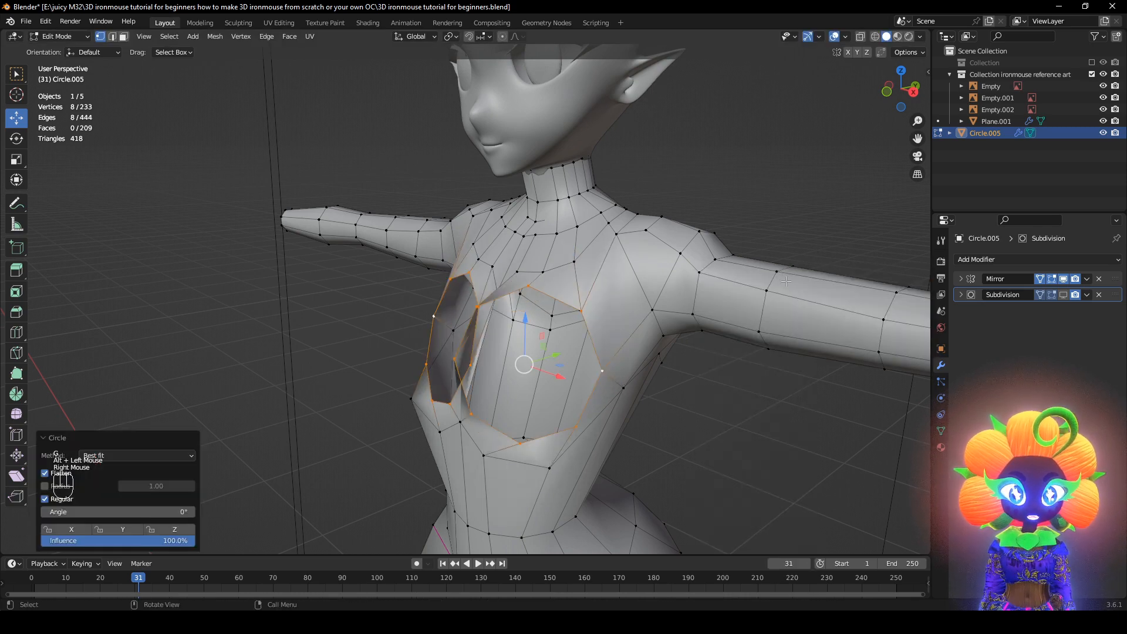
With the mirror preview temporarily hidden, move the chest loop about 0.033 m along X and 0.003 m along Z in front view
middle_drag(455, 403, 998, 288)
click(1065, 279)
middle_drag(564, 358, 582, 351)
key(g)
click(602, 349)
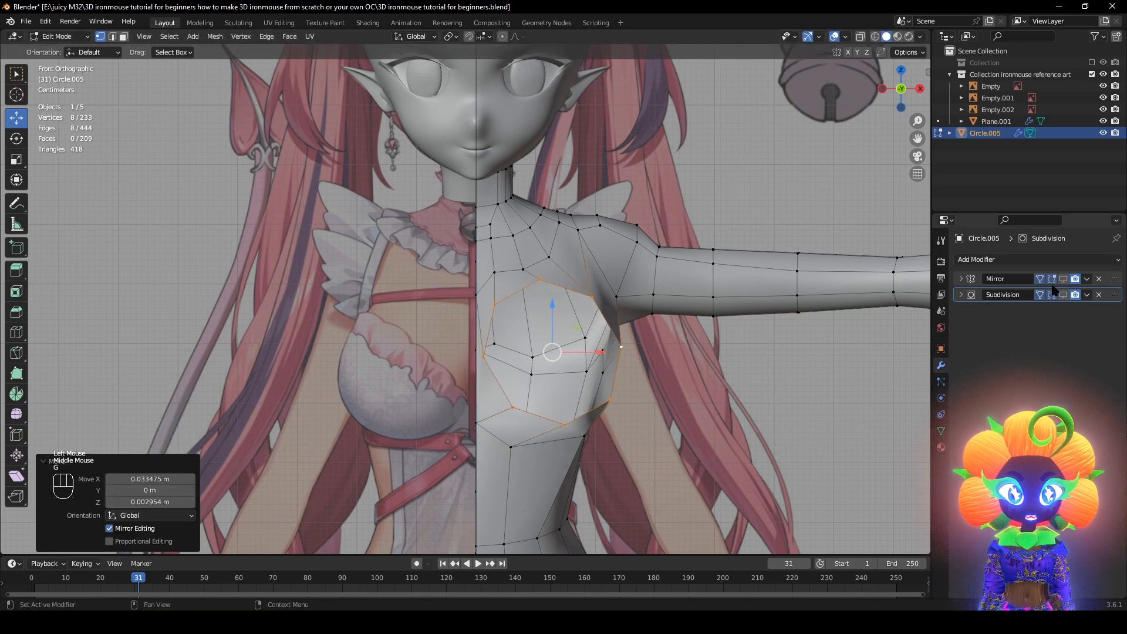
click(1065, 279)
key(alt+z)
key(r)
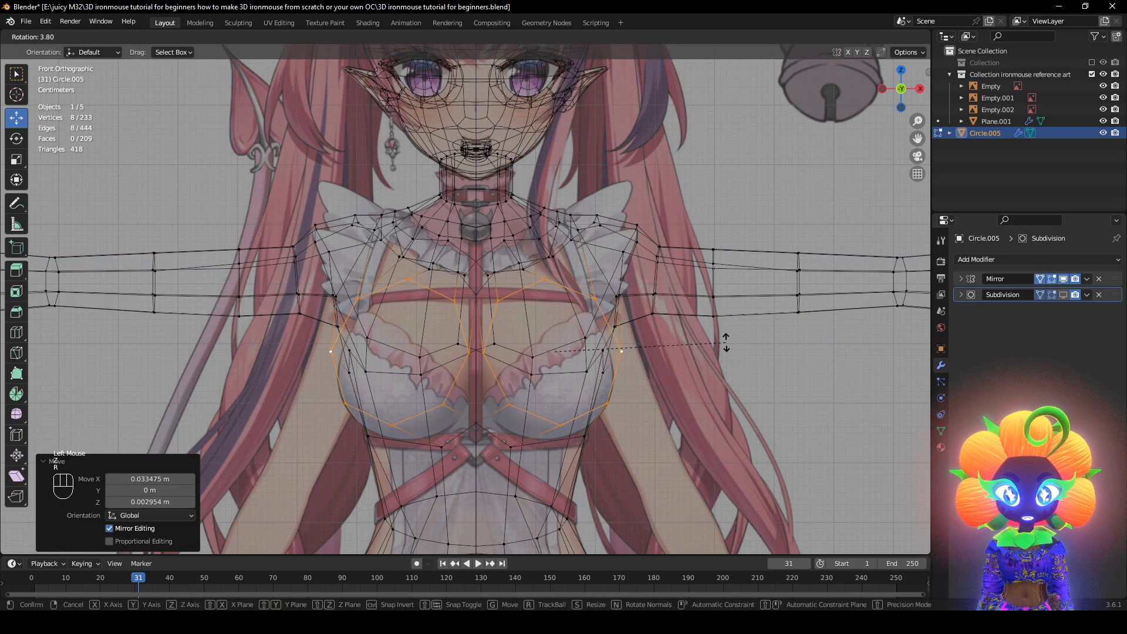
key(Escape)
key(alt+z)
Reposition the chest loop and trackball-rotate it by about -8.02° and -0.573°
mouse_move(722, 359)
middle_down()
mouse_move(712, 382)
mouse_move(599, 397)
mouse_move(747, 347)
mouse_move(773, 418)
mouse_move(757, 464)
middle_up()
key(g)
click(598, 385)
key(r)
key(r)
click(746, 356)
Move the chest loop up by about 0.01 m
key(r)
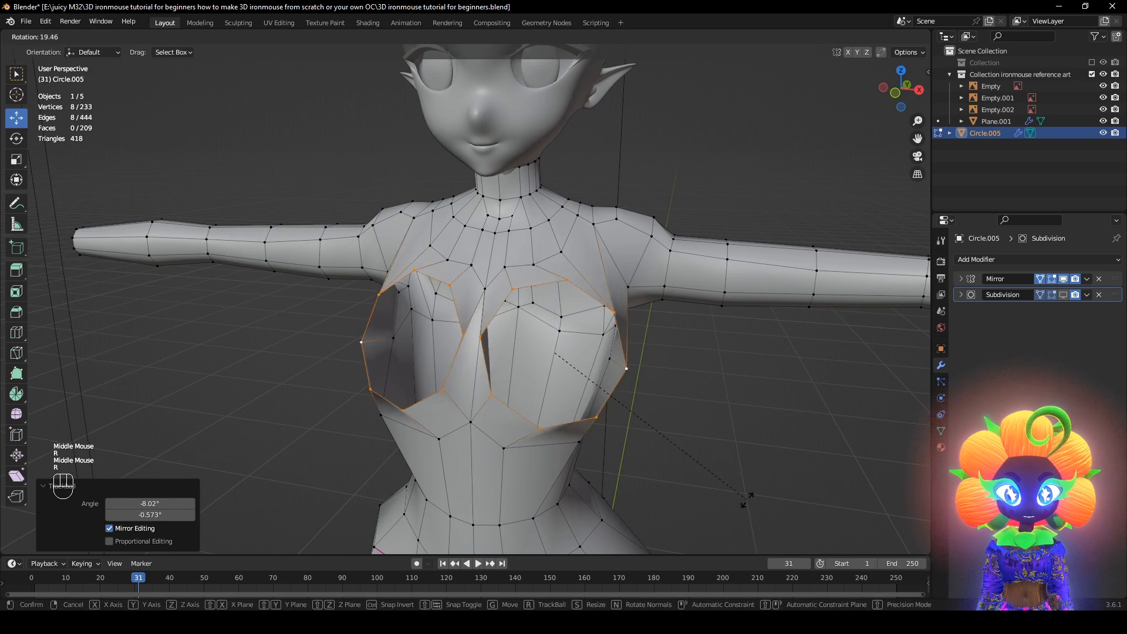
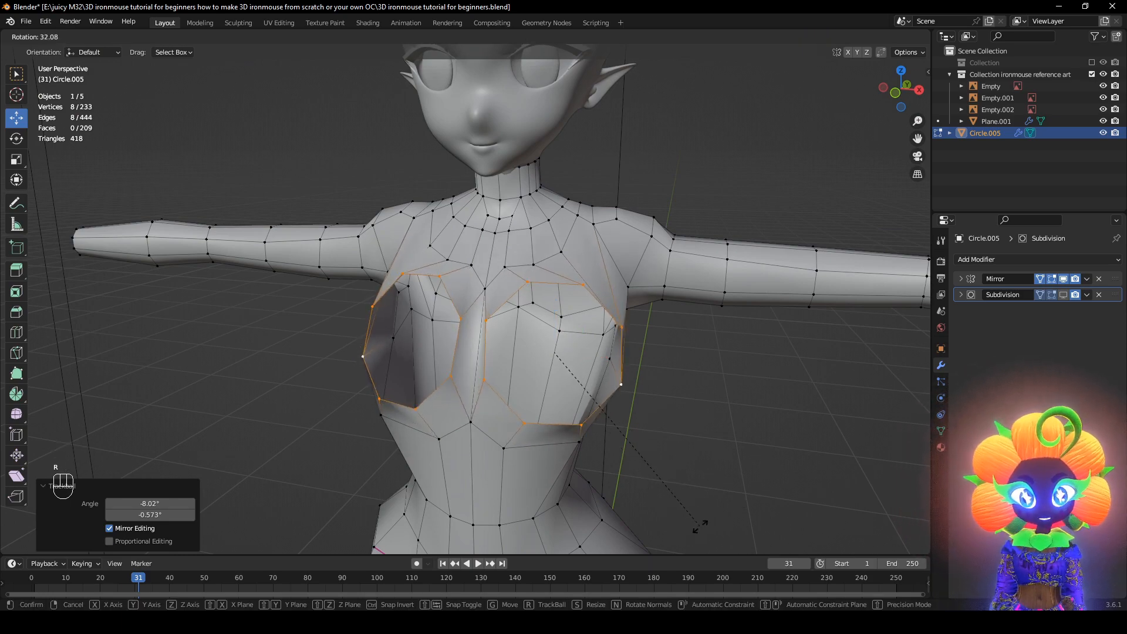
right_click(697, 530)
mouse_move(746, 492)
middle_down()
mouse_move(664, 489)
mouse_move(745, 483)
mouse_move(617, 466)
mouse_move(745, 472)
middle_up()
key(g)
click(748, 474)
Try different rotations of the chest loop and undo the attempts
key(r)
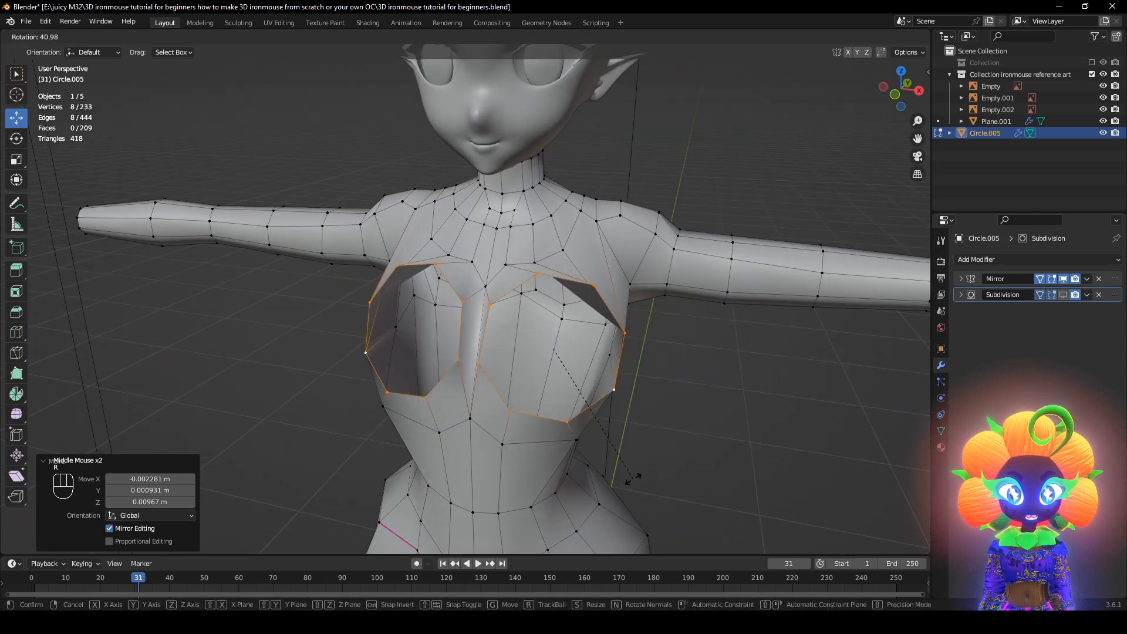
click(631, 479)
middle_drag(632, 479, 586, 243)
key(ctrl+z)
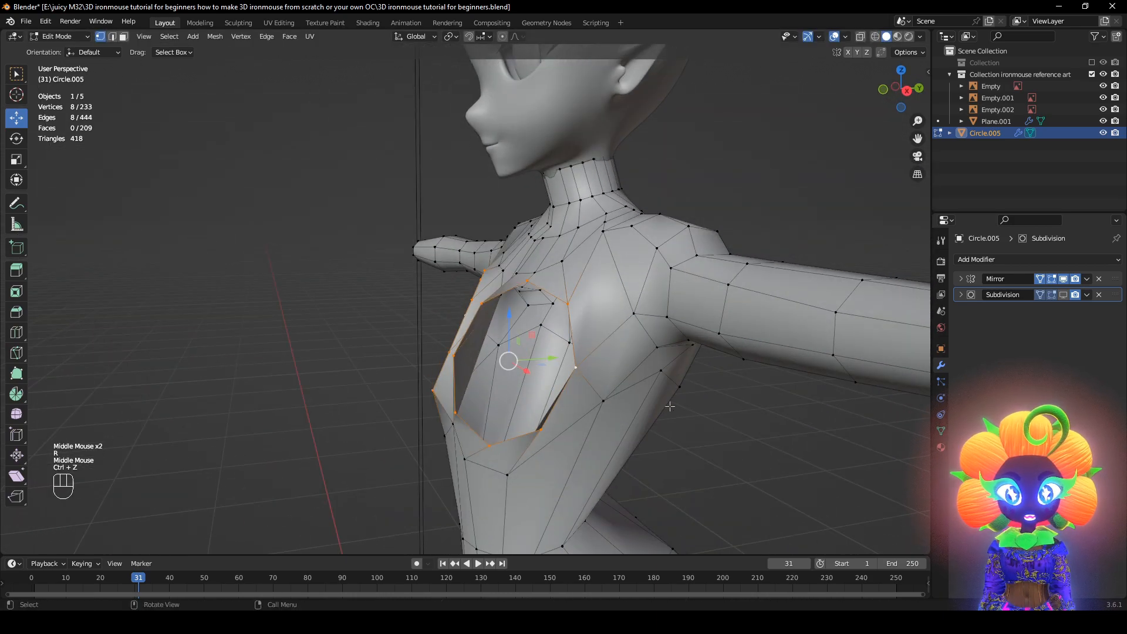
middle_drag(660, 368, 768, 321)
key(ctrl+z)
key(r)
click(734, 400)
key(ctrl+z)
Rotate the chest loop by about 2.6° and smooth its vertices
key(r)
click(729, 318)
right_click(769, 321)
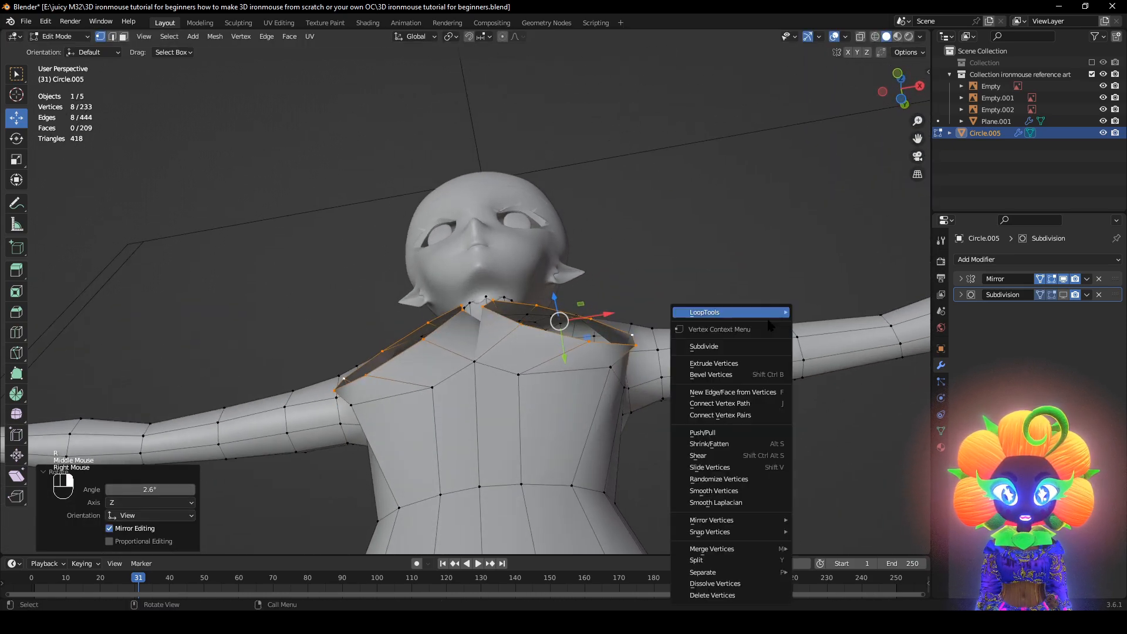
click(750, 492)
Add a UV sphere with 8 segments and 8 rings to the body mesh
middle_drag(735, 463, 645, 490)
scroll(656, 489, down, 4)
click(193, 36)
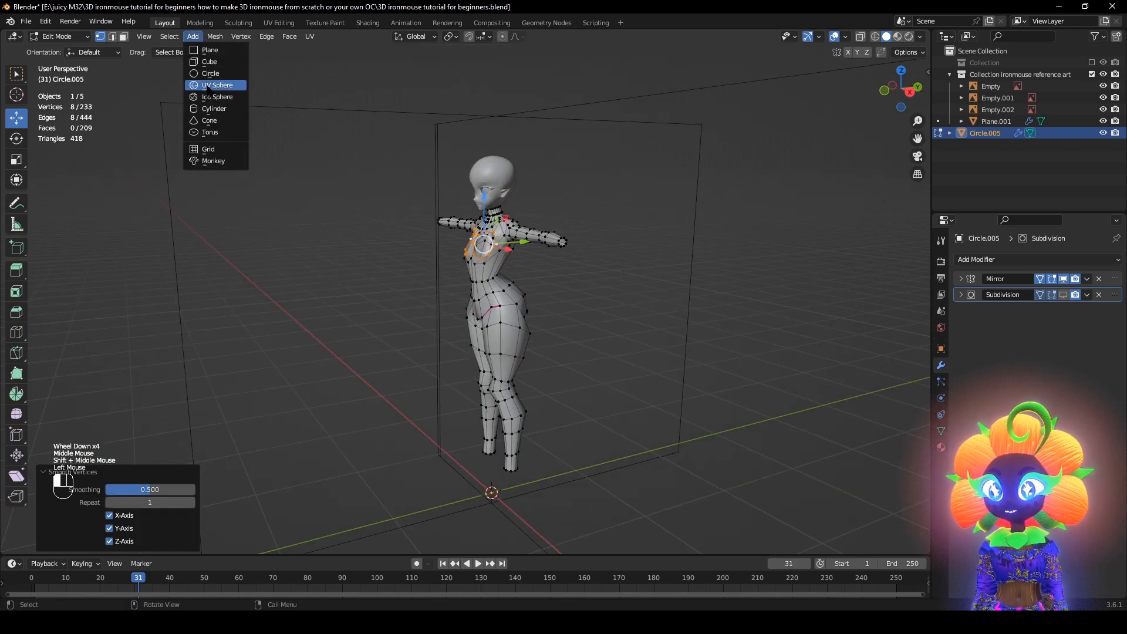
click(206, 86)
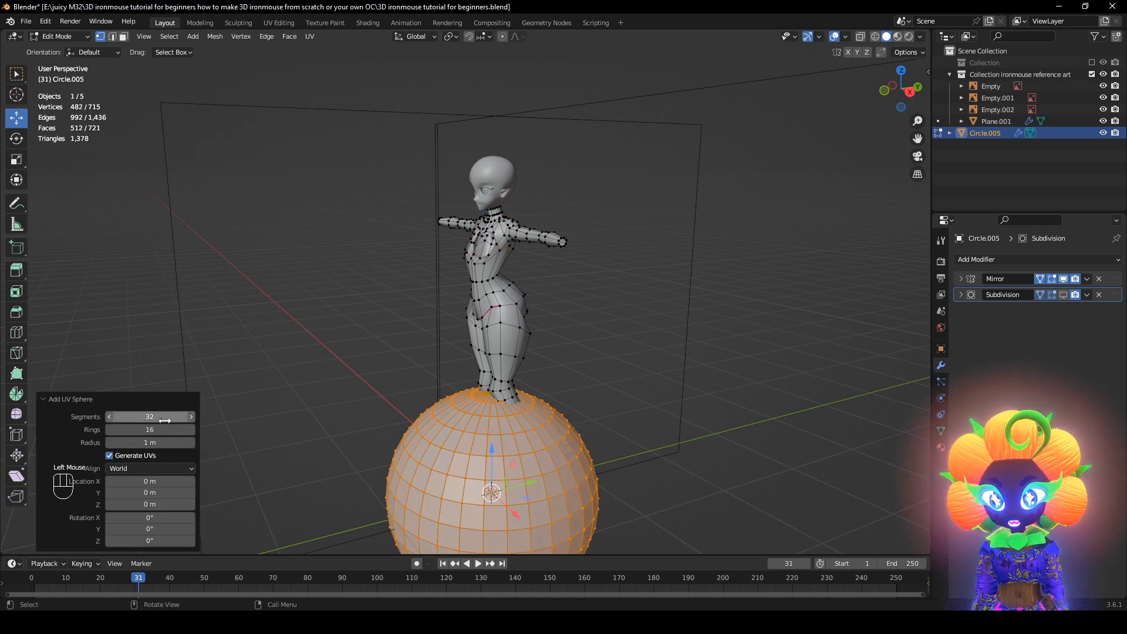
text(8)
key(Return)
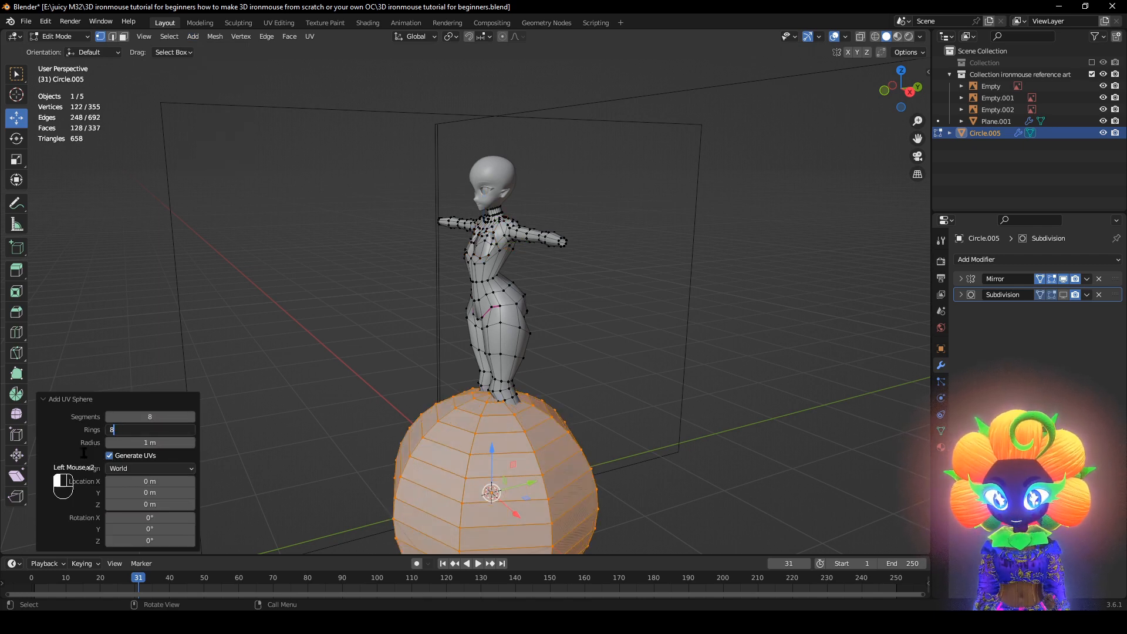
Hide the mirror preview and rotate the sphere -90° in the right side view
click(1065, 280)
middle_drag(708, 389, 661, 374)
scroll(694, 414, down, 4)
key(r)
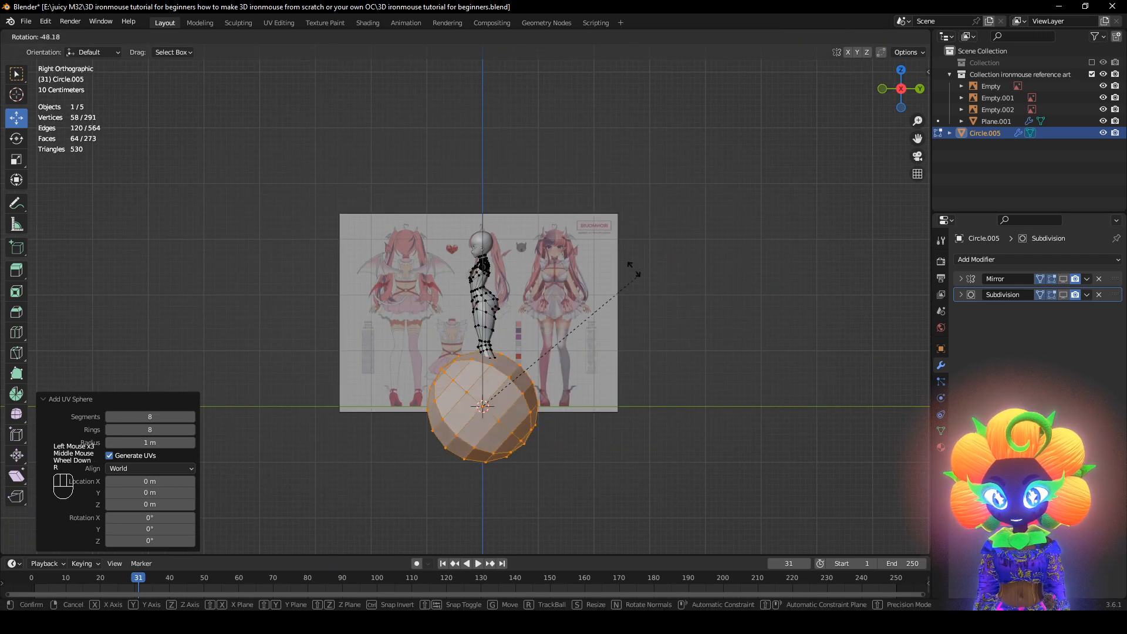
key(ctrl)
click(513, 223)
Move the sphere -1.3 m along Y and 2.1 m along Z, then shift it farther in front of the body in wireframe
key(g)
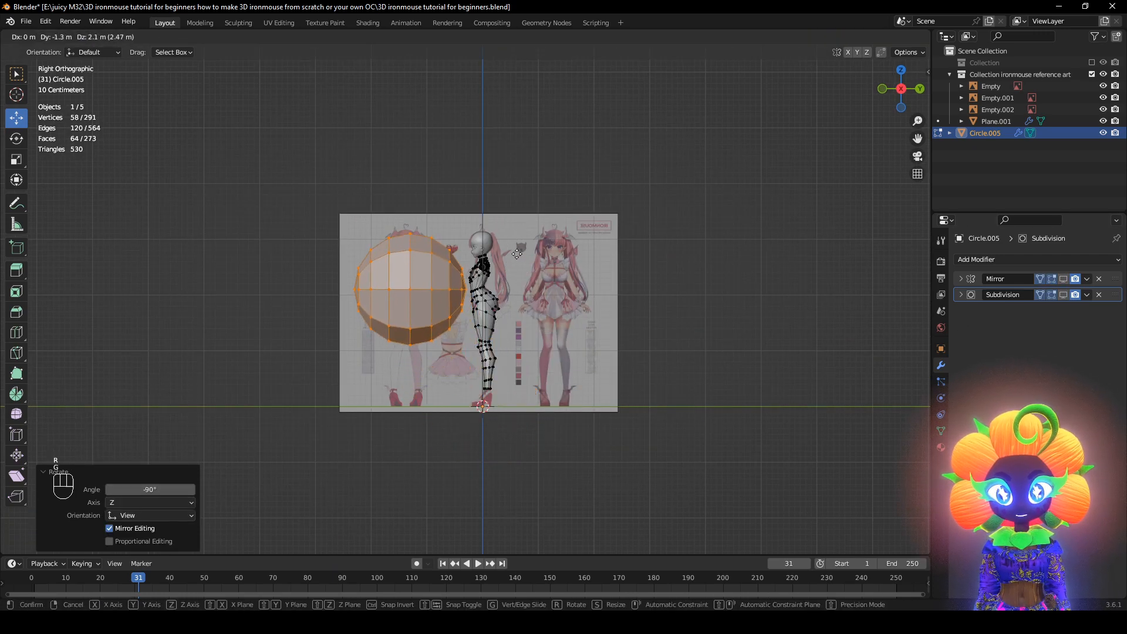
click(515, 254)
key(z)
click(352, 261)
shift+middle_drag(425, 346, 455, 384)
scroll(456, 385, up, 2)
key(g)
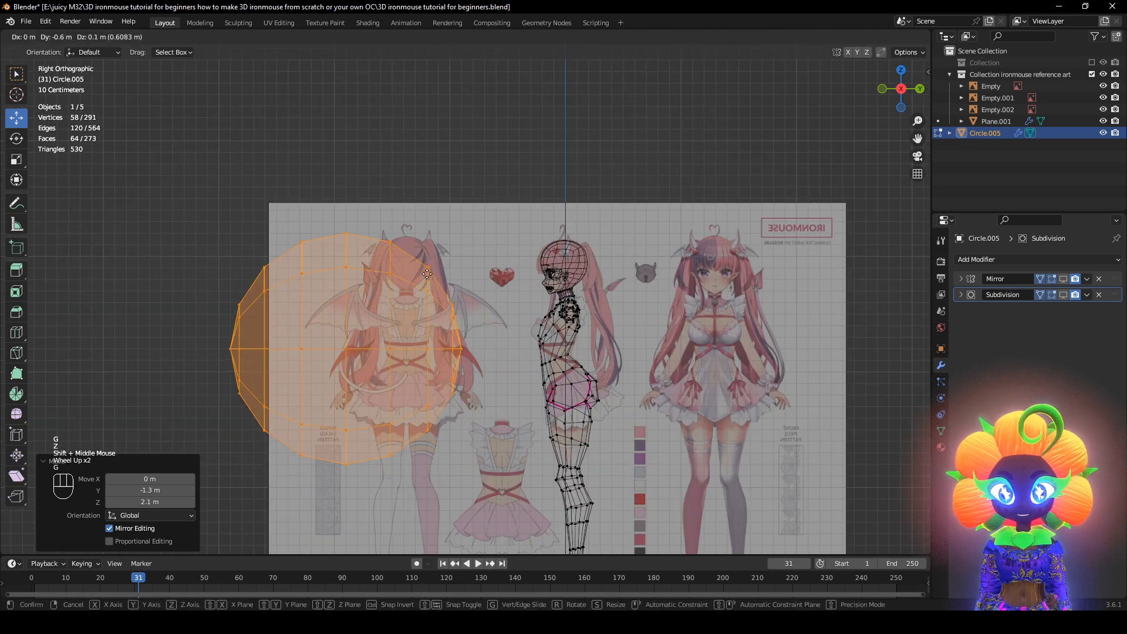
click(524, 491)
Delete the vertices of the sphere's half that faces the body
drag(524, 491, 524, 491)
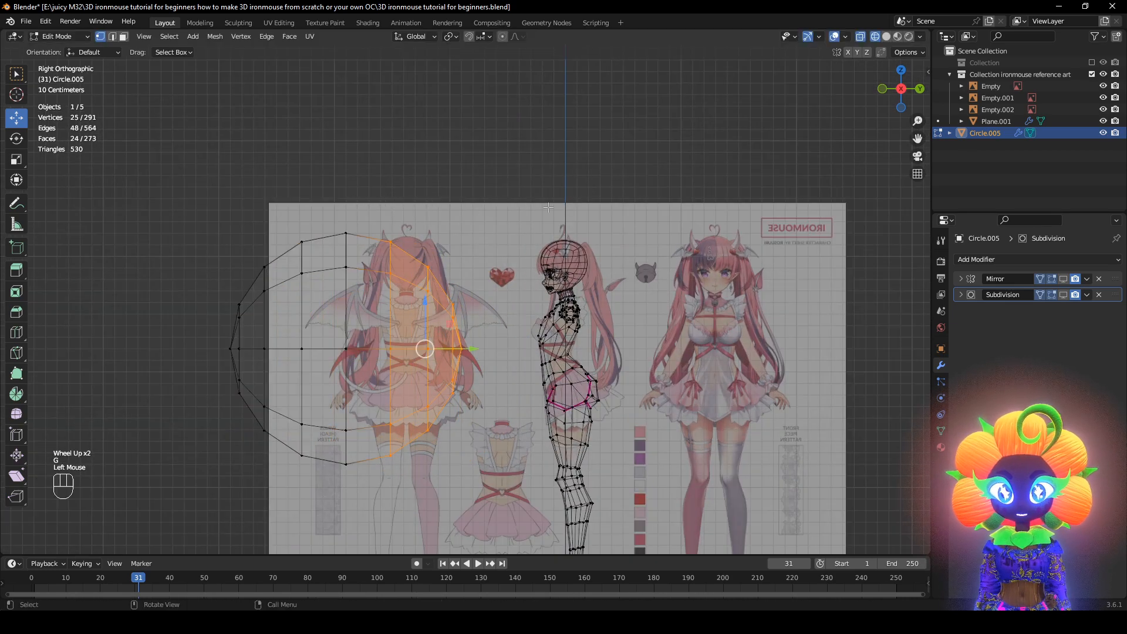
key(x)
click(494, 206)
Scale the remaining half sphere to 0.1 and move it 2.2 m along Y and 0.2 m along Z onto the chest
drag(236, 326, 391, 520)
key(s)
click(320, 364)
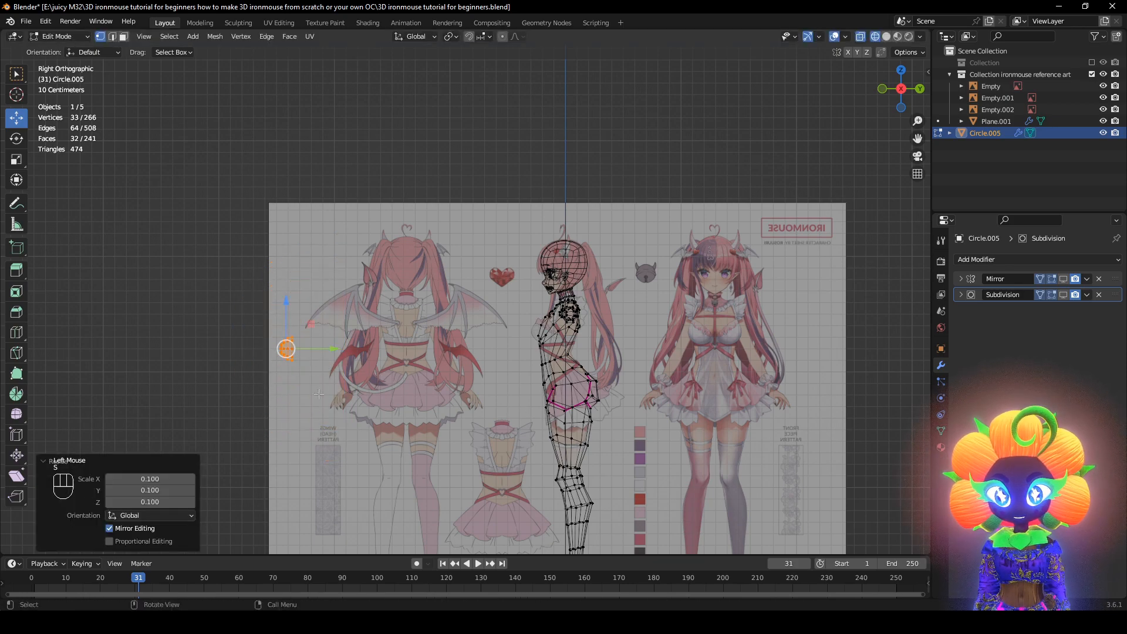
key(g)
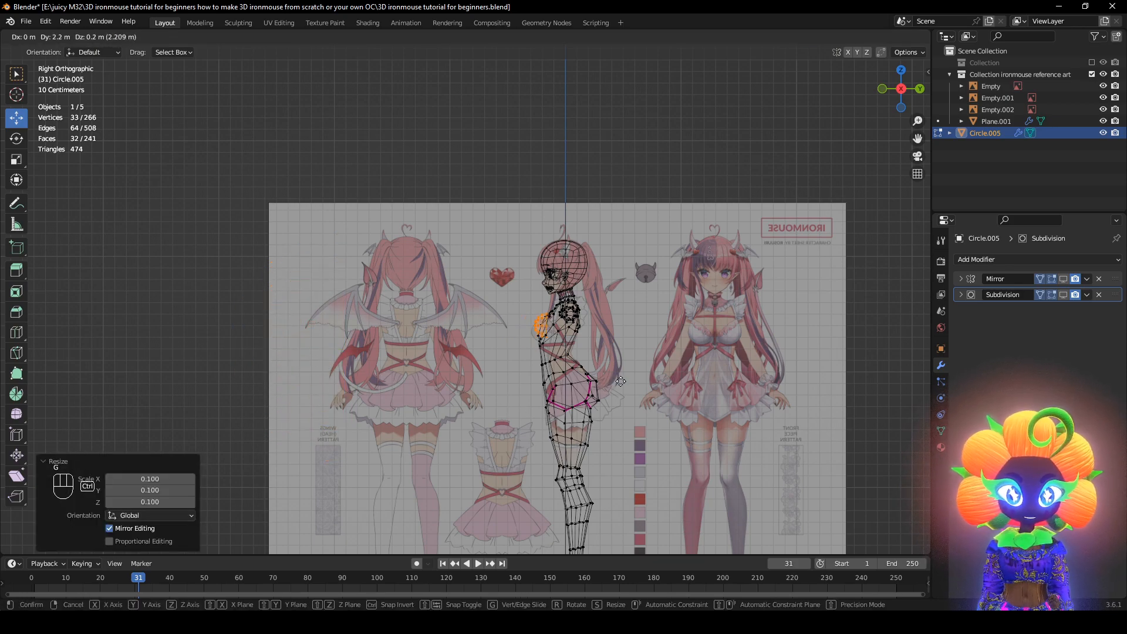
click(621, 382)
key(KP_Decimal)
scroll(558, 375, down, 2)
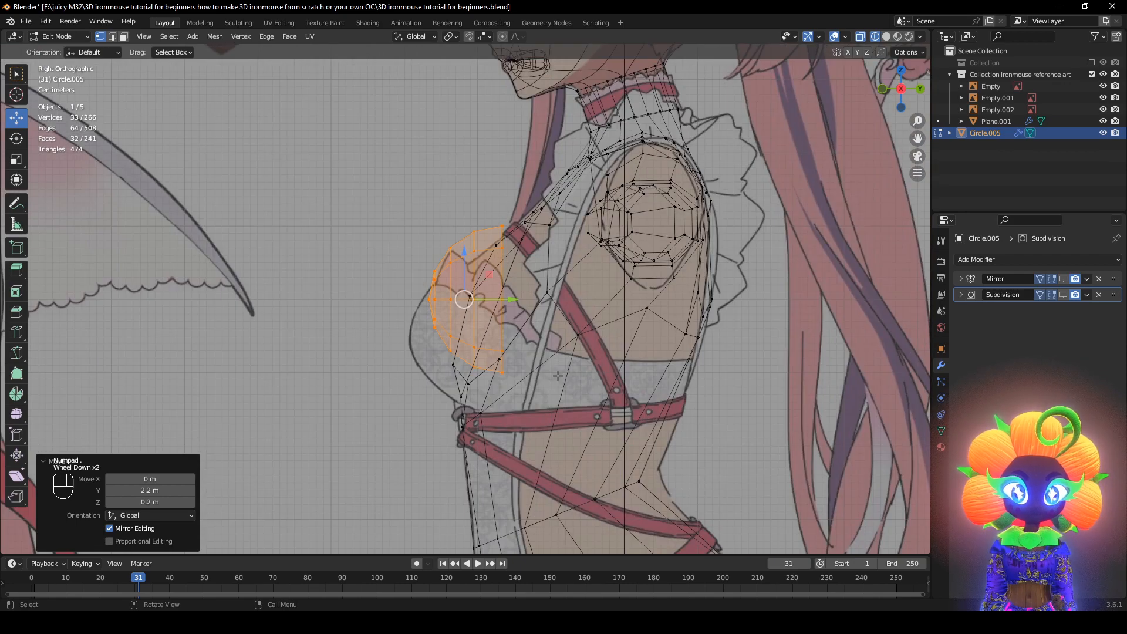
Move the half sphere about -0.024 m along Y and -0.047 m along Z to match the side reference, and show the front view
key(g)
click(553, 408)
key(z)
mouse_move(687, 387)
middle_down()
mouse_move(802, 364)
mouse_move(793, 362)
mouse_move(813, 389)
middle_up()
key(z)
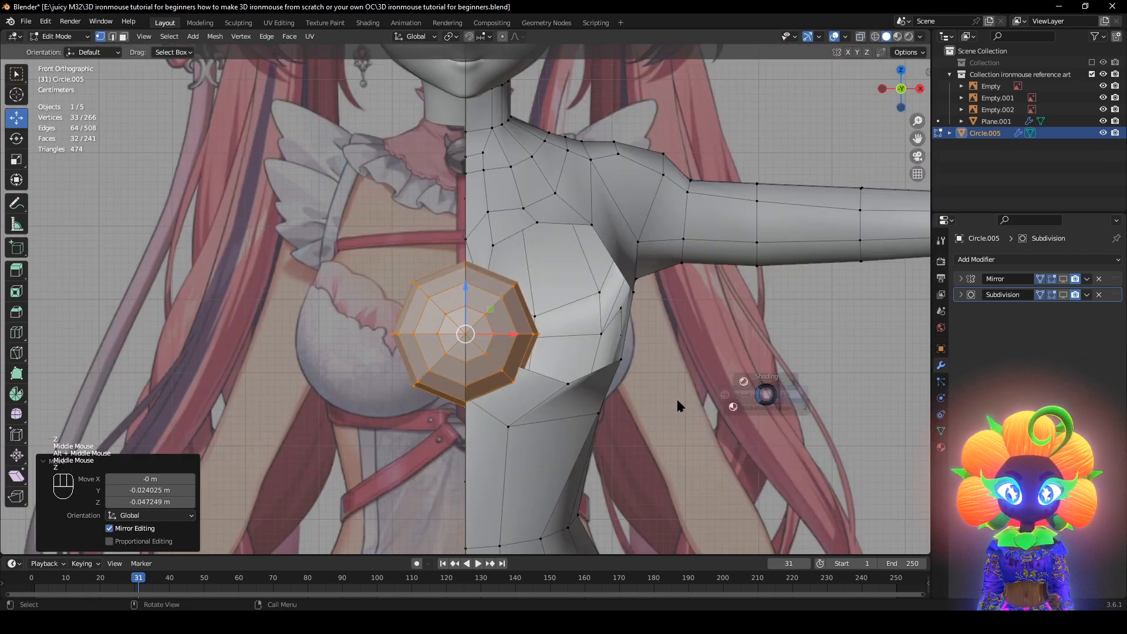
Move the half sphere about 0.142 m along X and -0.011 m along Z, and display the Mirror modifier in the viewport
key(g)
click(801, 421)
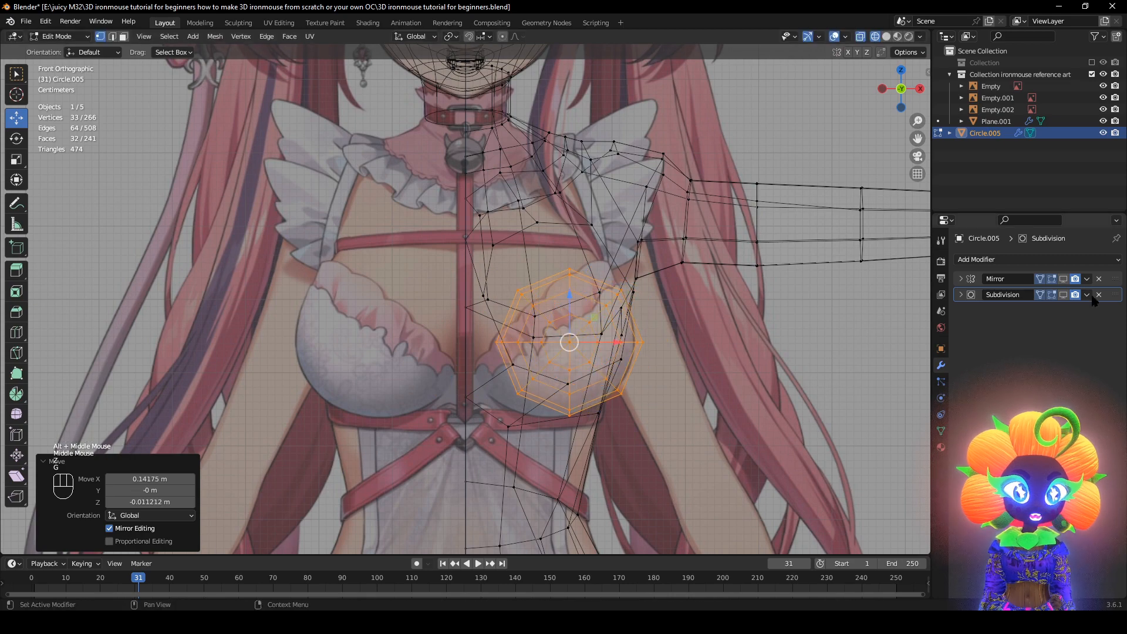
click(1063, 279)
Shift the half sphere about -0.013 m along X and 0.064 m along Z, then about -0.063 m along Z in the front view
key(g)
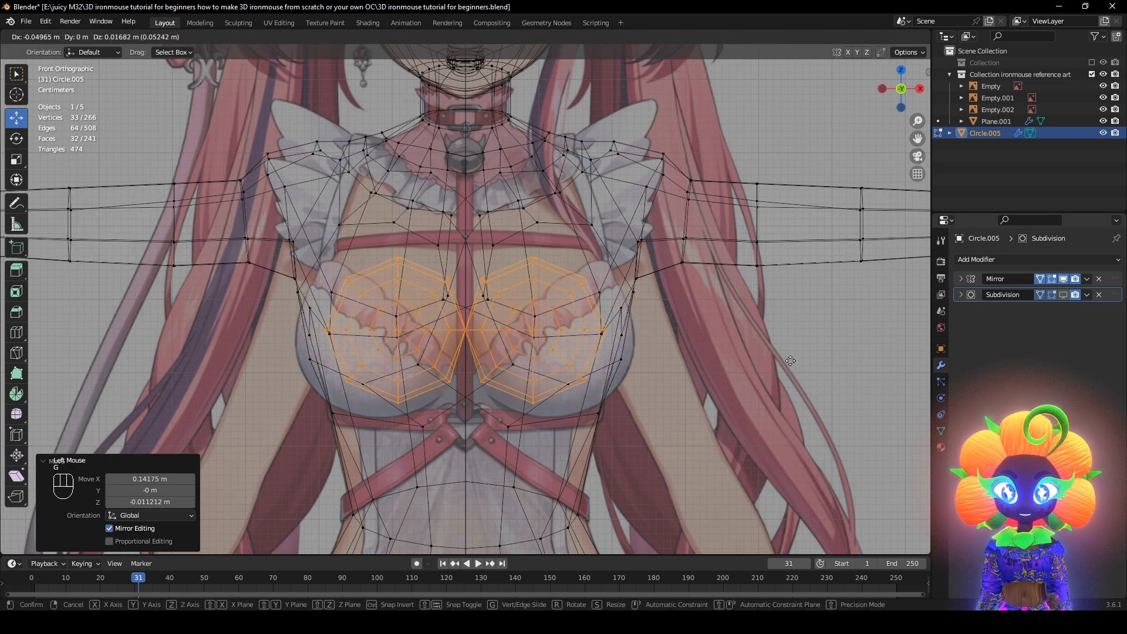
click(818, 327)
key(z)
key(z)
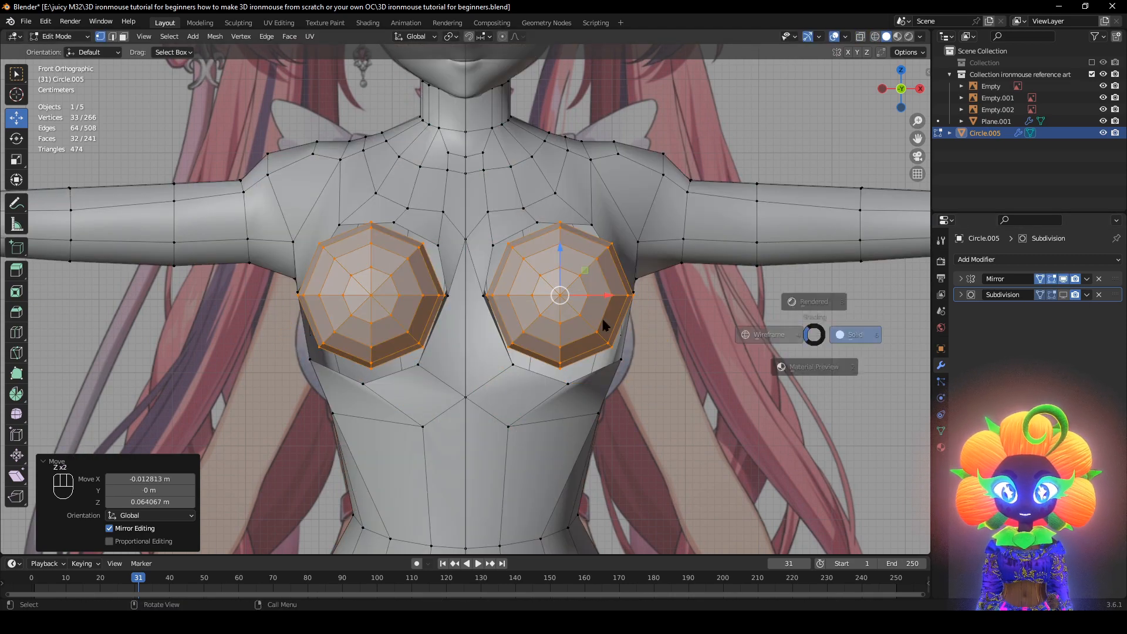
click(603, 324)
key(g)
click(672, 341)
Move the half sphere about -0.0024 m along Y and 0.0088 m along Z to match the side reference
middle_drag(672, 341, 567, 327)
key(g)
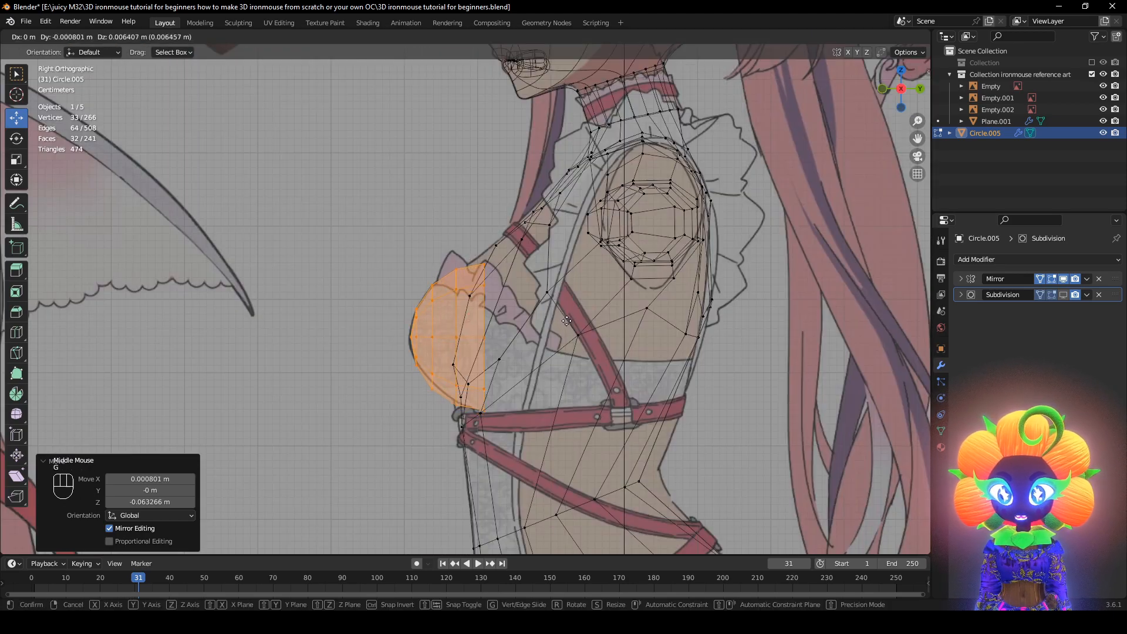
click(566, 321)
key(z)
middle_drag(693, 367, 782, 366)
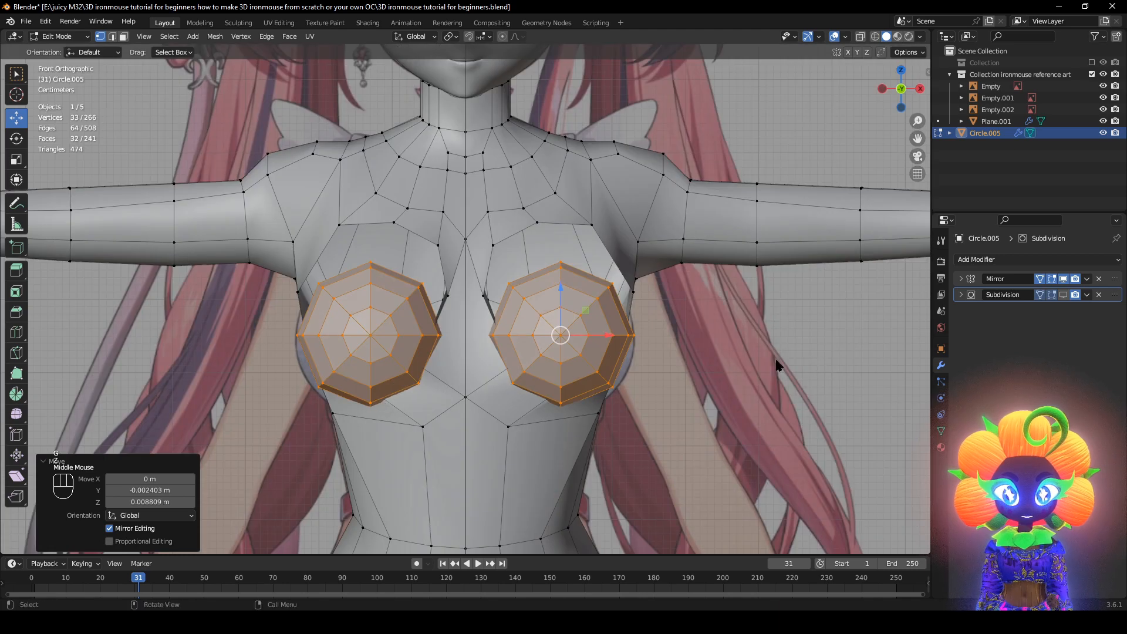
key(z)
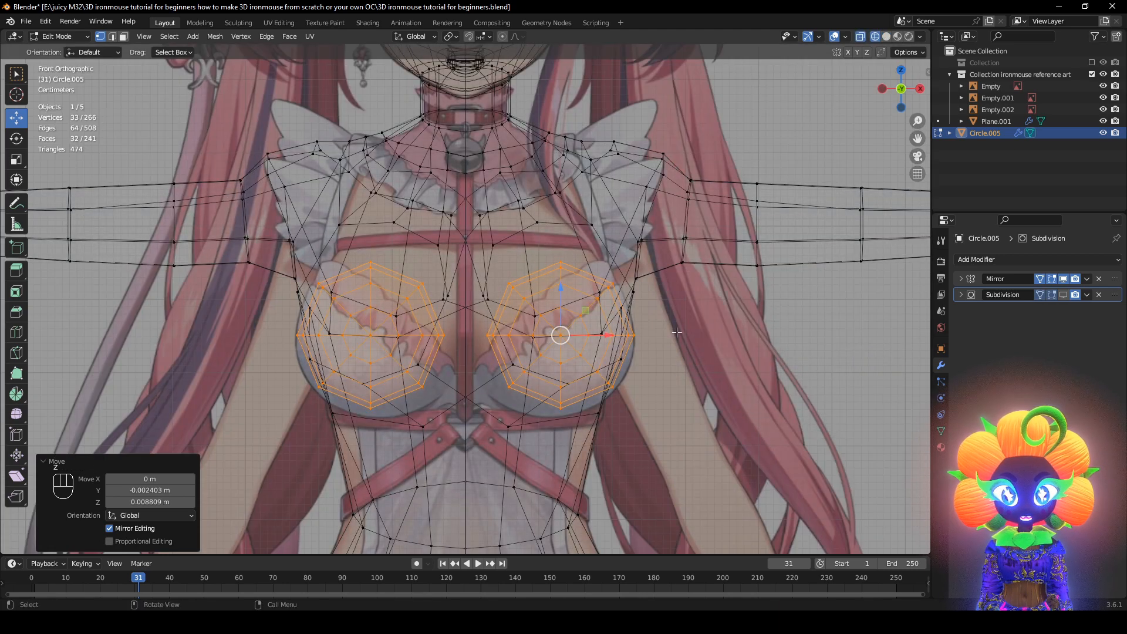
Rotate the half sphere 22.1° about the global Z axis and show it in wireframe from above
key(r)
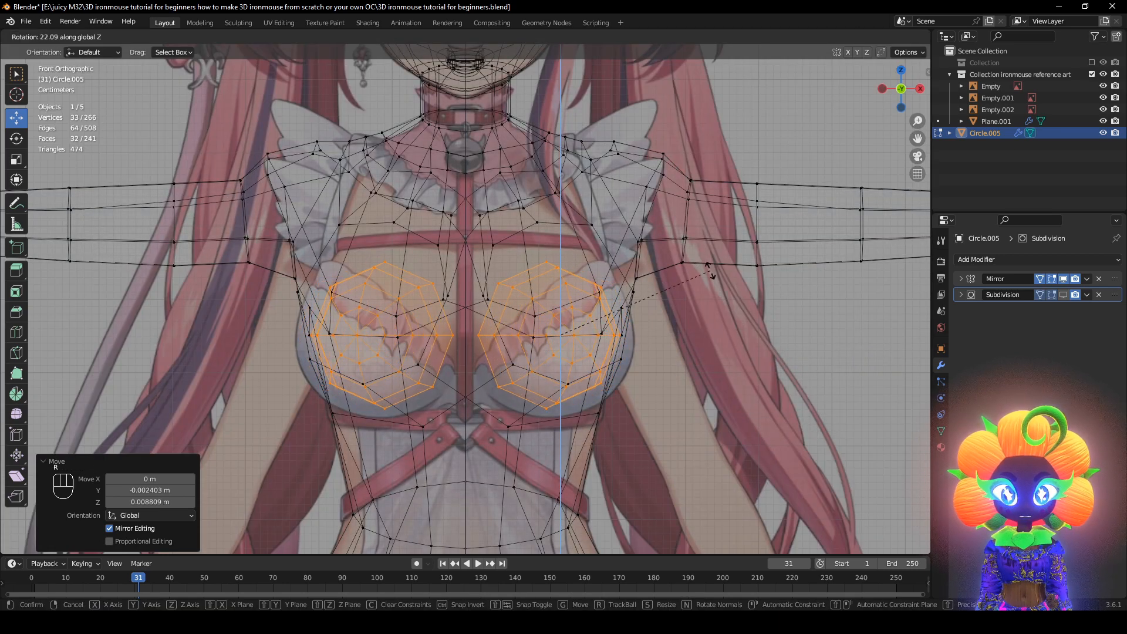
click(710, 271)
key(z)
middle_drag(705, 320, 700, 464)
key(z)
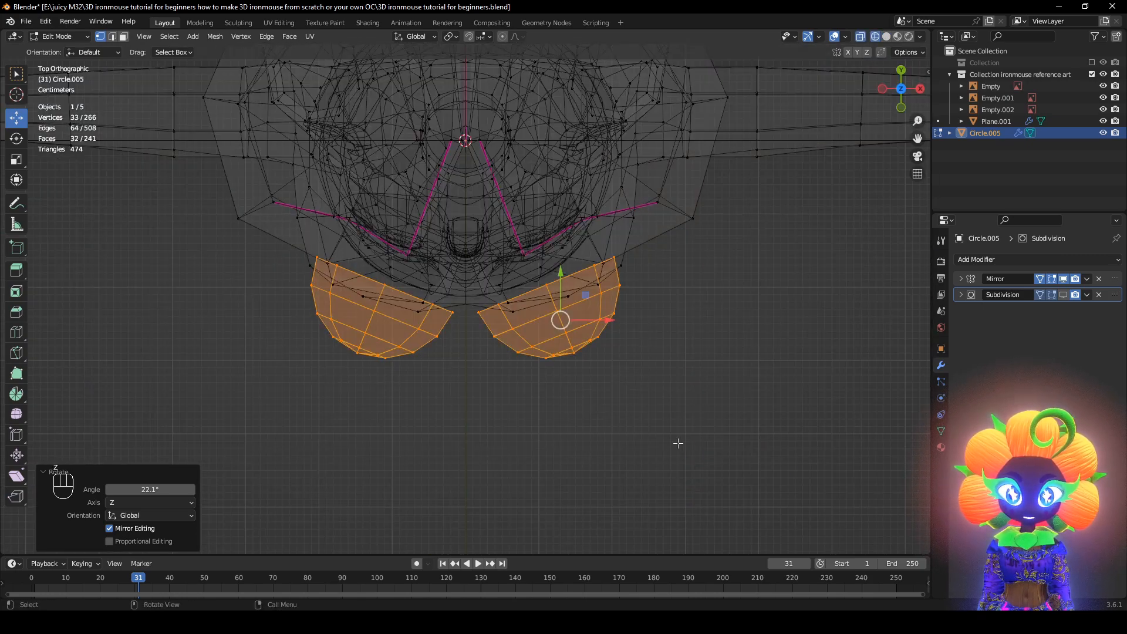
Move the half sphere about 0.018 m along X and 0.004 m along Y in the top view
key(g)
click(699, 445)
key(z)
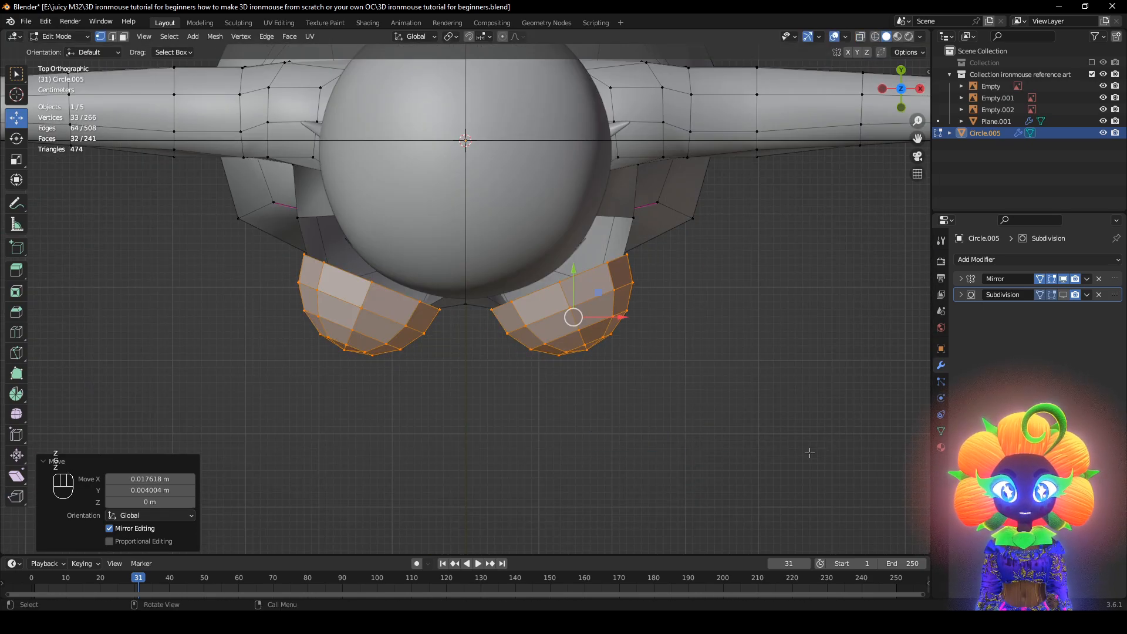
middle_drag(810, 453, 587, 352)
Select three torso vertices just below the breast and move them to match the side reference
click(563, 376)
alt+middle_drag(495, 408, 444, 430)
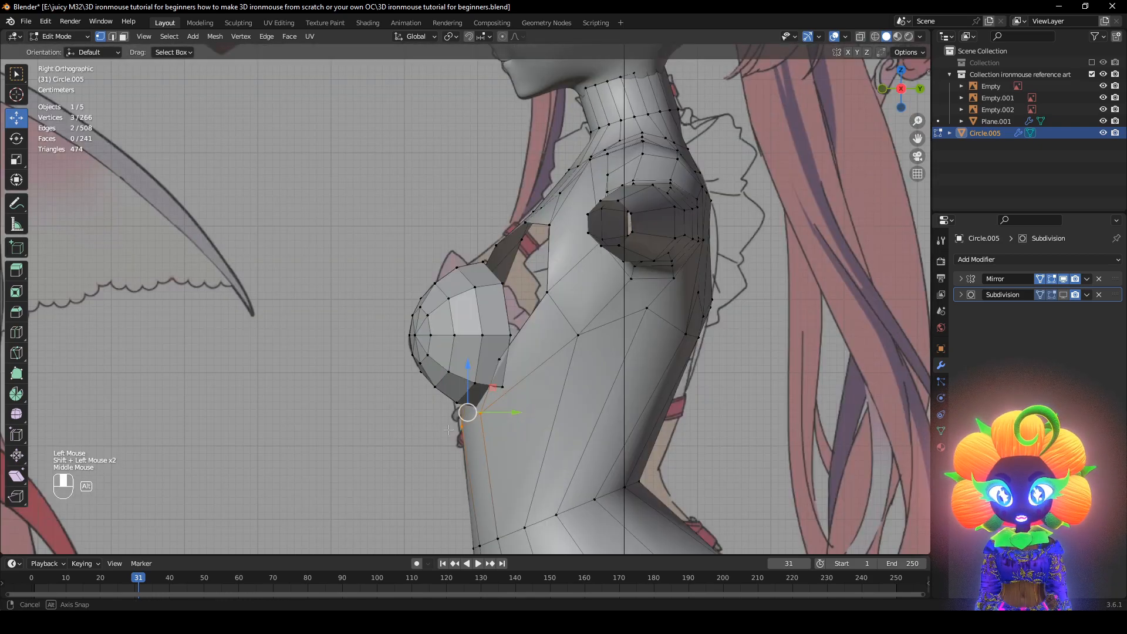
key(z)
key(g)
click(531, 438)
key(z)
click(646, 424)
mouse_move(646, 423)
middle_down()
mouse_move(699, 378)
mouse_move(711, 410)
mouse_move(696, 431)
mouse_move(590, 406)
middle_up()
click(581, 430)
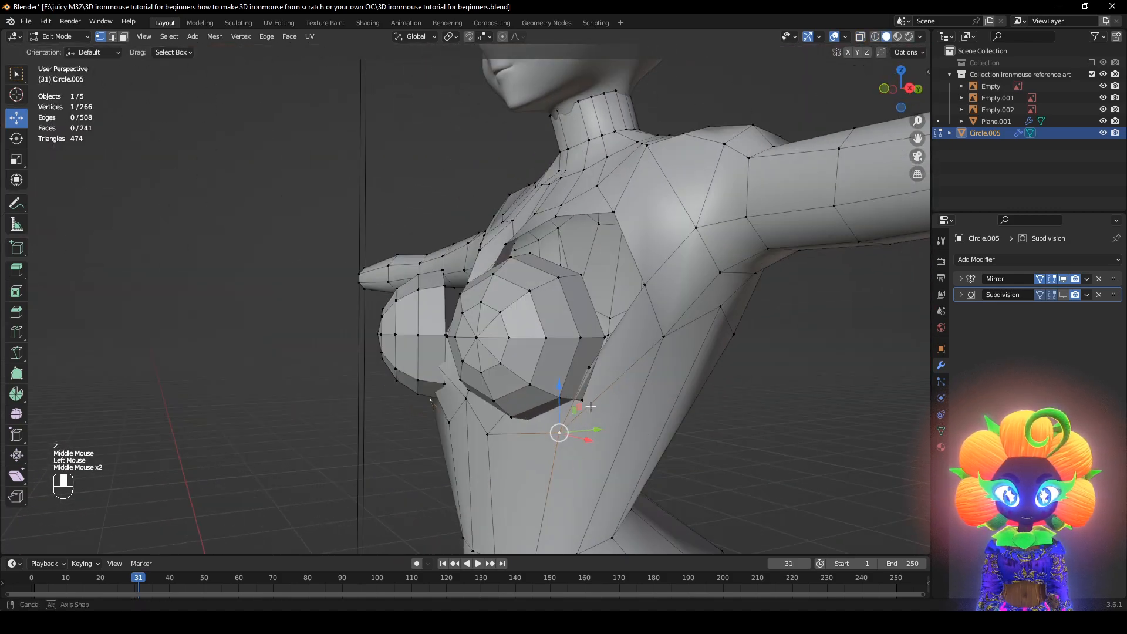
Select the whole half sphere and scale it uniformly to 1.048, comparing it with the side and front references
key(l)
mouse_move(562, 320)
middle_down()
mouse_move(602, 335)
mouse_move(581, 341)
mouse_move(681, 358)
middle_up()
key(z)
key(z)
key(s)
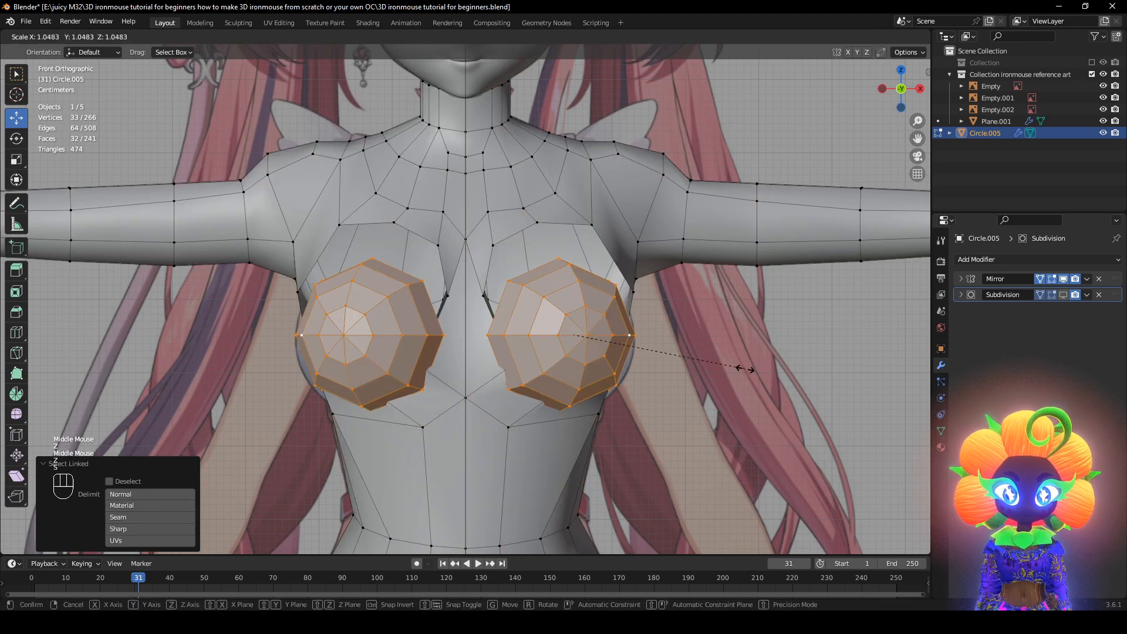
click(748, 368)
middle_drag(747, 368, 619, 369)
key(z)
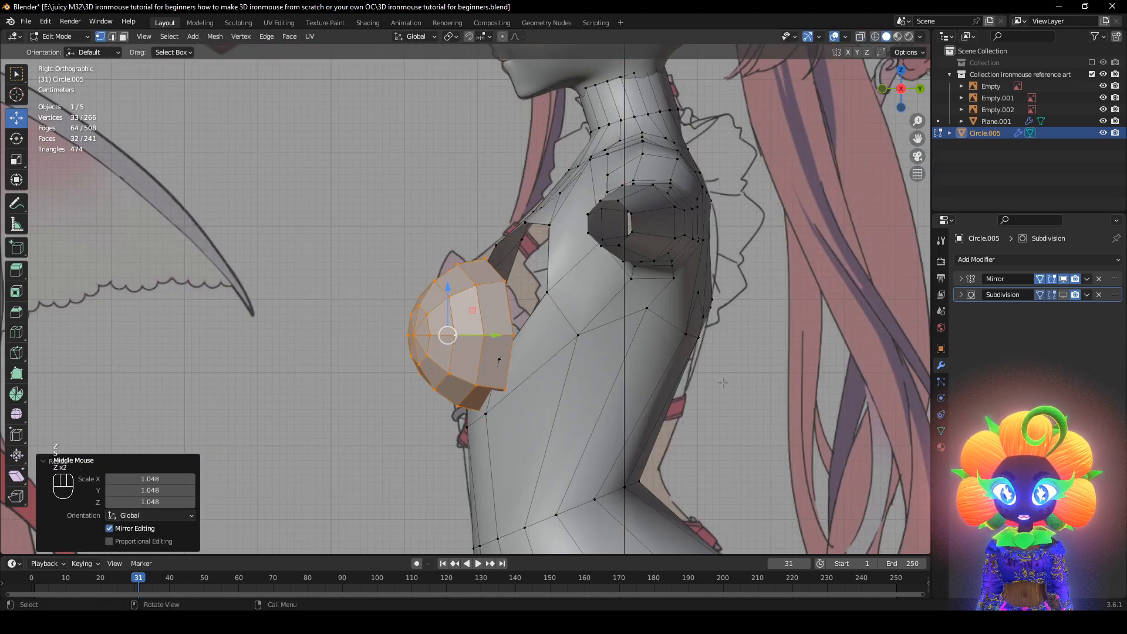
mouse_move(549, 382)
middle_down()
mouse_move(697, 389)
mouse_move(650, 382)
middle_up()
key(z)
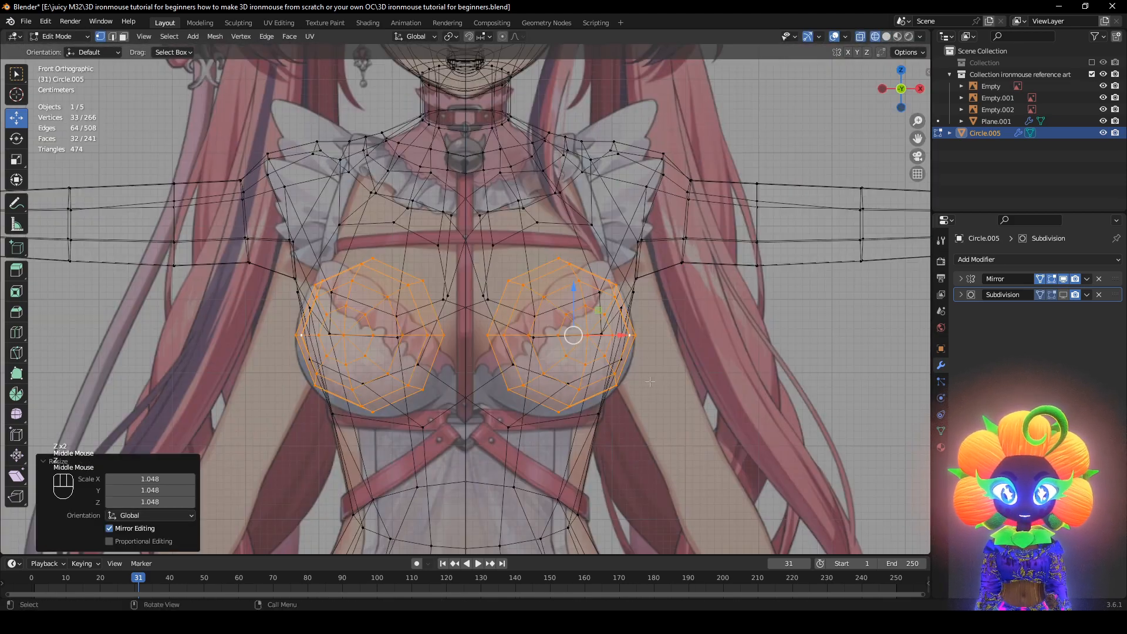
Slide the torso vertex at the inner underside of the breast along its edge with a factor of 0.483
key(z)
key(z)
click(605, 356)
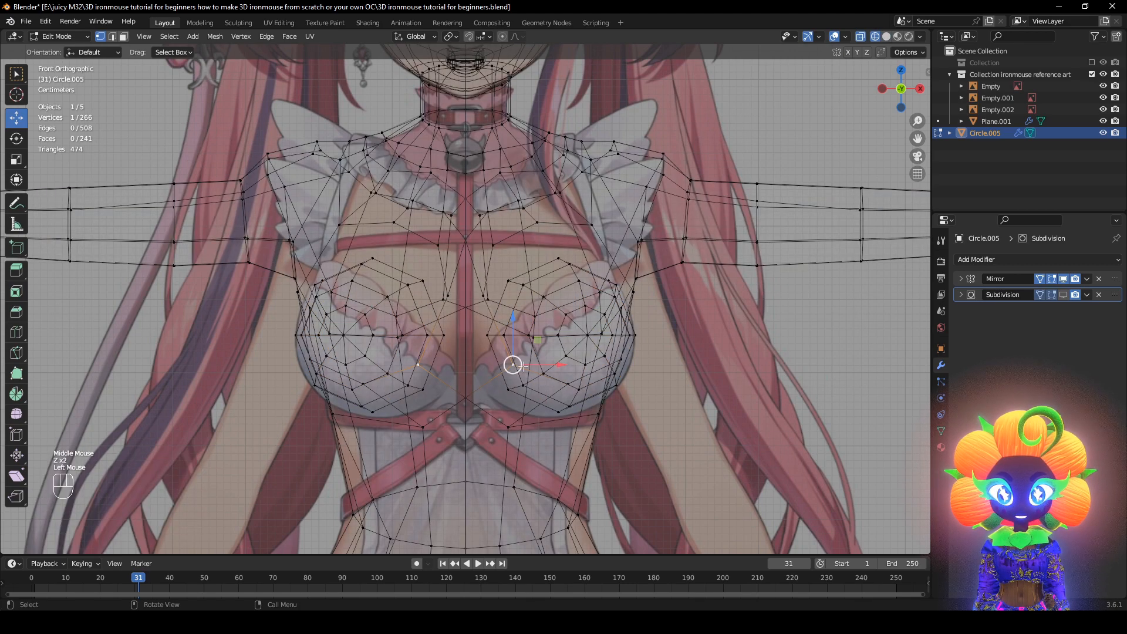
key(z)
key(g)
shift+middle_drag(587, 382, 568, 330)
key(z)
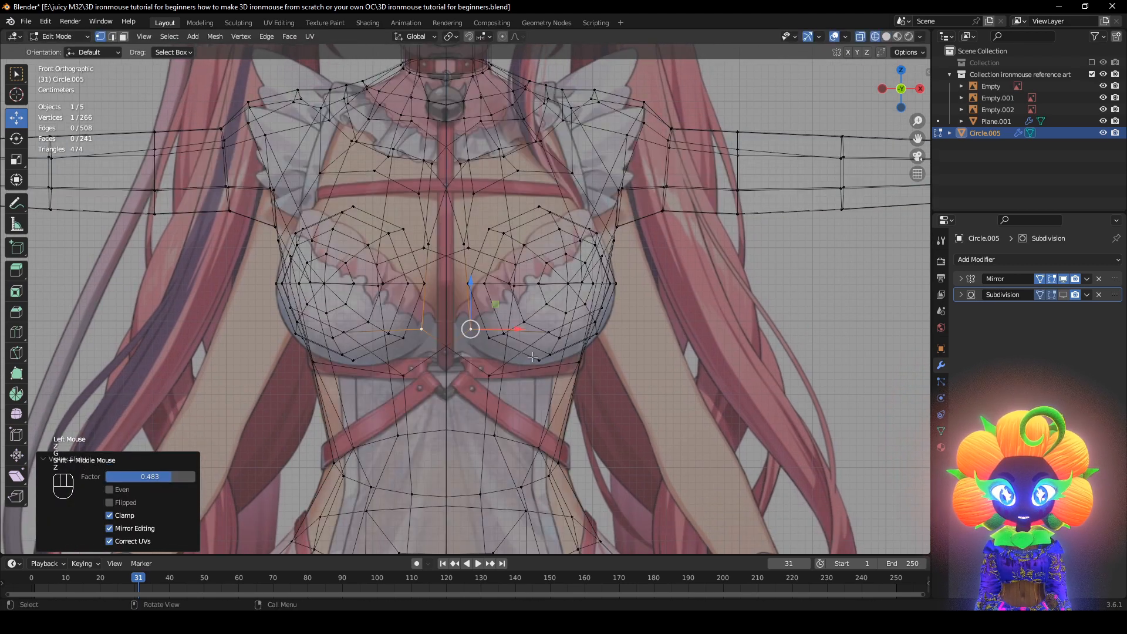
key(z)
click(619, 361)
mouse_move(619, 361)
middle_down()
mouse_move(516, 363)
mouse_move(644, 367)
middle_up()
key(z)
Adjust the outer torso edge below the breast, moving it about 0.001 m along X, 0.01 m along Y and -0.02 m along Z
click(560, 307)
shift+click(551, 371)
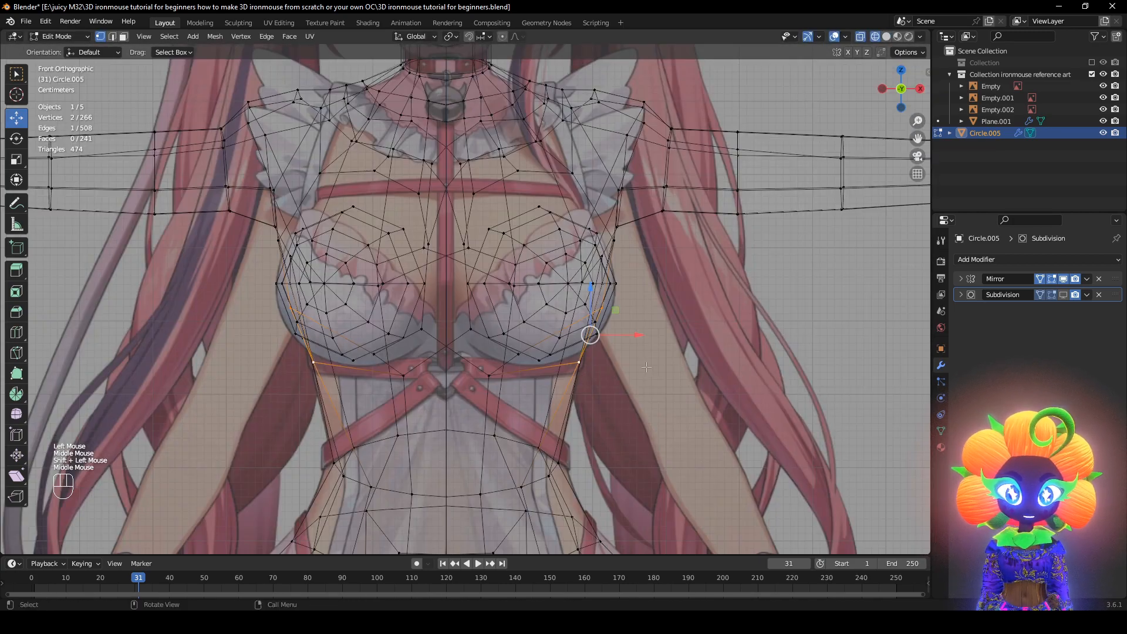
key(s)
click(605, 349)
key(z)
mouse_move(747, 378)
middle_down()
mouse_move(616, 346)
mouse_move(607, 317)
mouse_move(612, 408)
middle_up()
key(g)
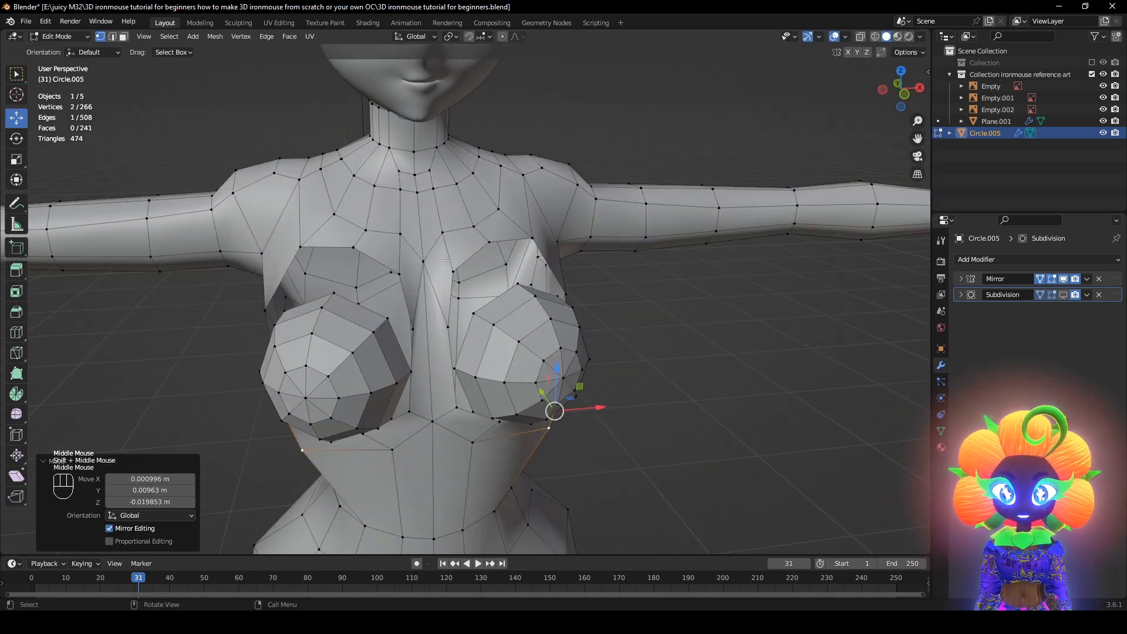
Reposition individual vertices along the rim of the chest opening so they follow the outline of the half sphere
click(460, 270)
middle_drag(459, 273, 447, 323)
key(g)
click(455, 330)
key(g)
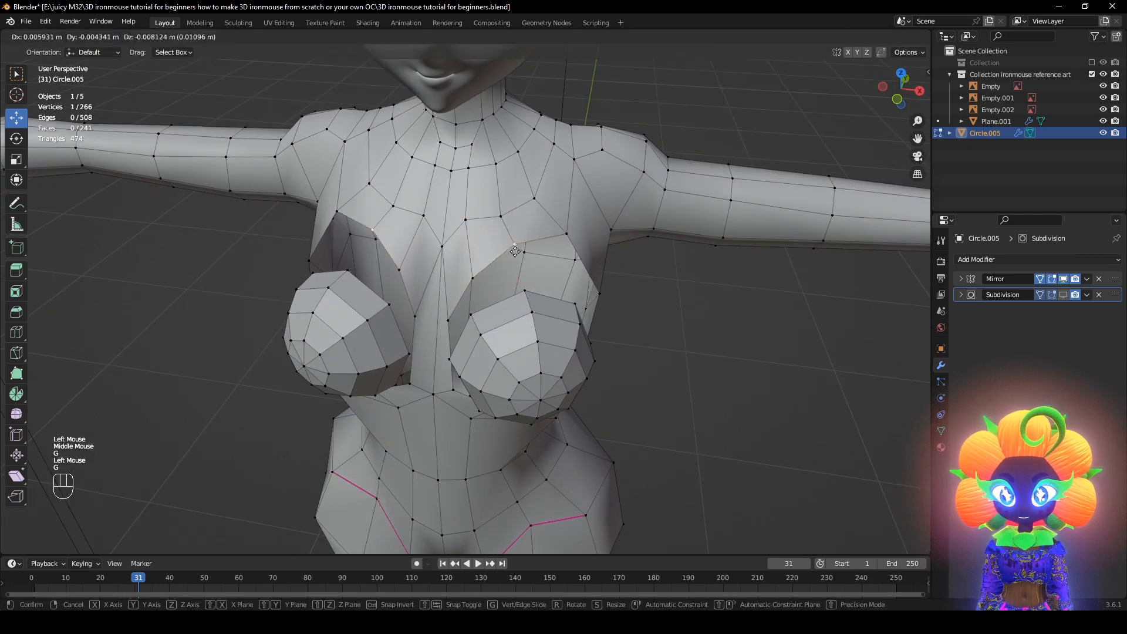
middle_drag(468, 277, 571, 277)
click(581, 274)
middle_drag(623, 273, 582, 242)
key(g)
click(587, 294)
middle_drag(590, 357, 687, 372)
key(g)
click(574, 347)
Move the two front torso vertices below the breast about 0.027 m along X and -0.017 m along Z in the front view
click(502, 440)
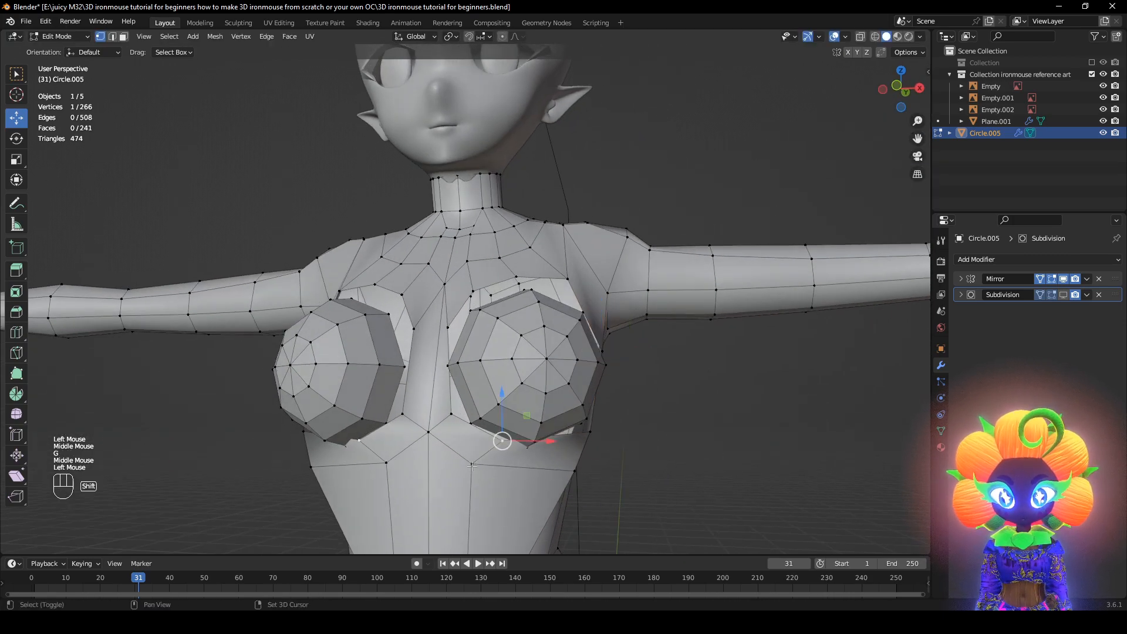
shift+click(472, 463)
alt+middle_drag(473, 466, 493, 475)
key(z)
click(551, 497)
key(z)
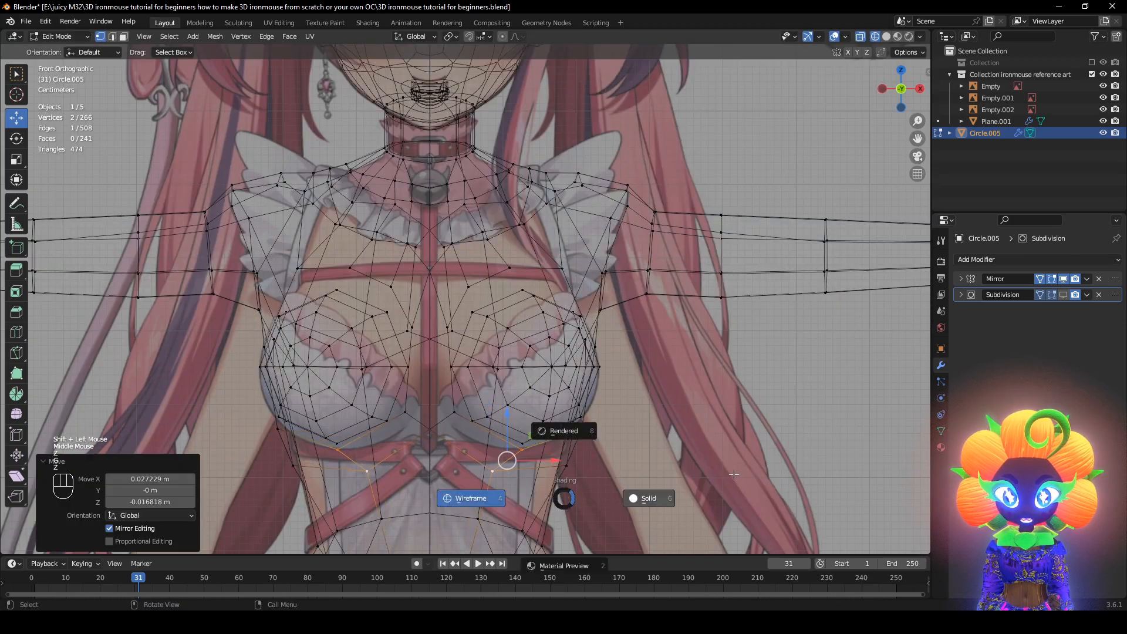
click(645, 496)
Undo the last change and shift the torso edge below the breast slightly, seen from the side
mouse_move(646, 496)
middle_down()
mouse_move(504, 468)
mouse_move(456, 433)
mouse_move(463, 414)
mouse_move(450, 418)
mouse_move(577, 412)
mouse_move(582, 397)
middle_up()
key(ctrl+z)
key(g)
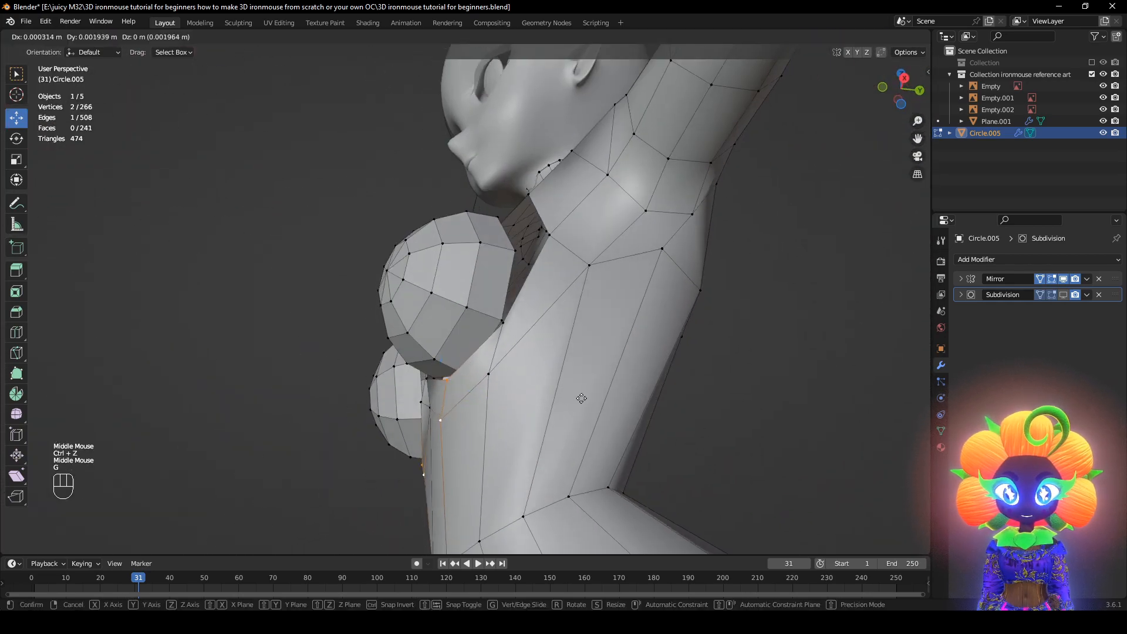
click(587, 386)
Try to rotate the half sphere 12.1° from the side and shift it against the torso
click(430, 292)
key(l)
middle_drag(706, 343, 668, 393)
key(g)
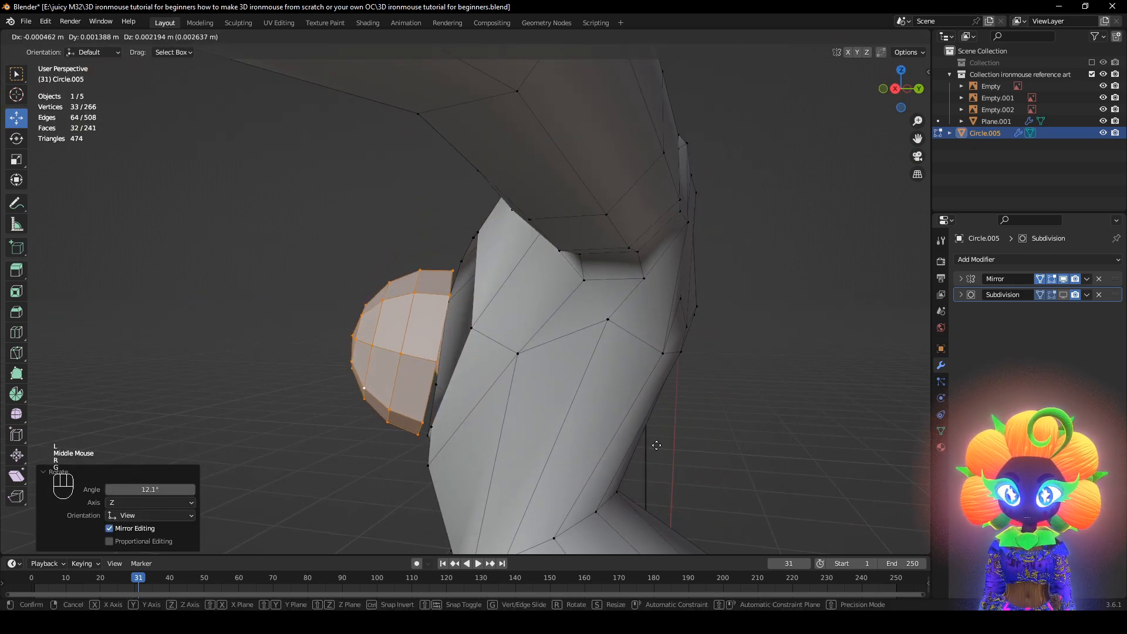
middle_drag(644, 411, 610, 376)
key(ctrl+z)
key(ctrl+z)
Move the upper and inner vertices of the chest opening closer to the rim of the half sphere
click(569, 276)
mouse_move(628, 337)
middle_down()
mouse_move(597, 343)
mouse_move(622, 318)
middle_up()
click(607, 388)
click(504, 254)
key(g)
click(450, 337)
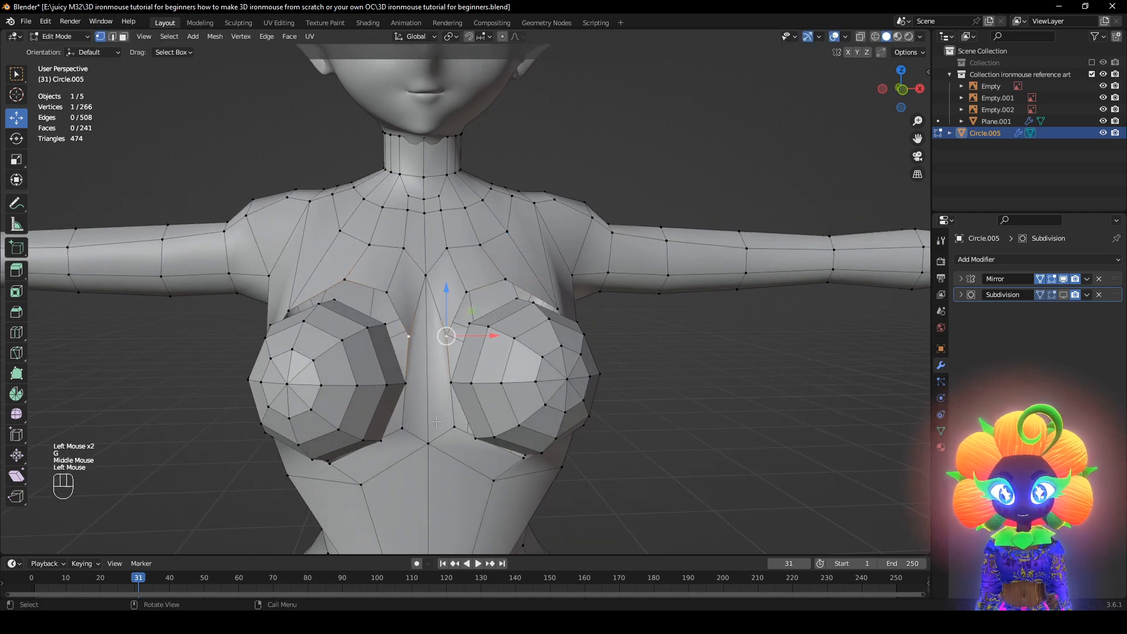
Select the whole half sphere and rotate it from the front to line up its rim vertices with the chest opening
middle_drag(449, 338, 622, 394)
key(l)
click(582, 386)
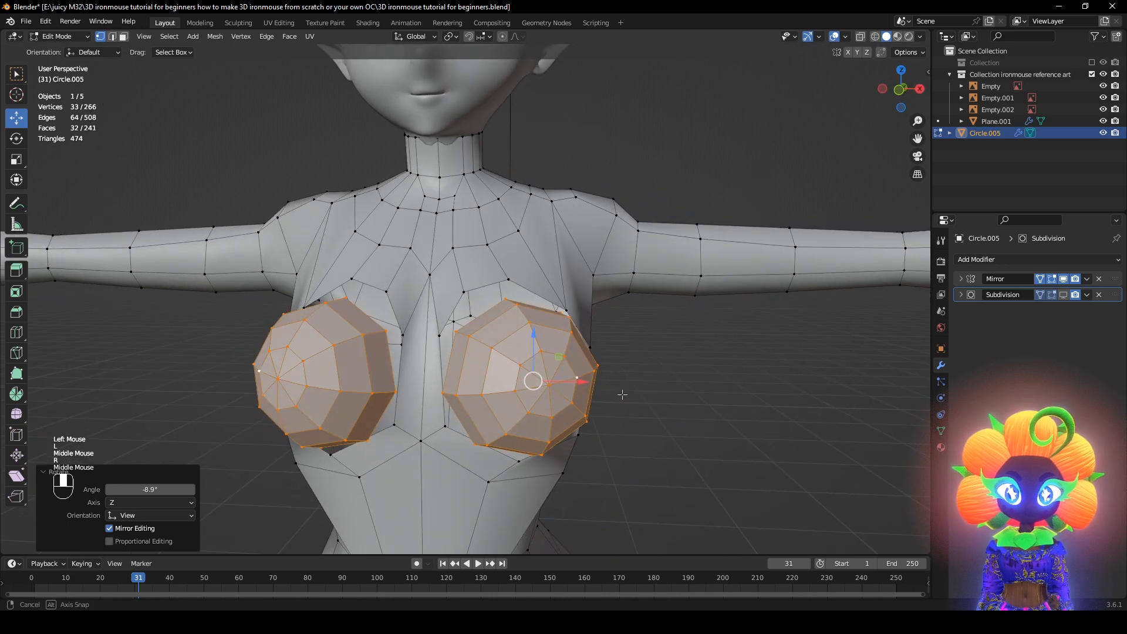
key(ctrl+z)
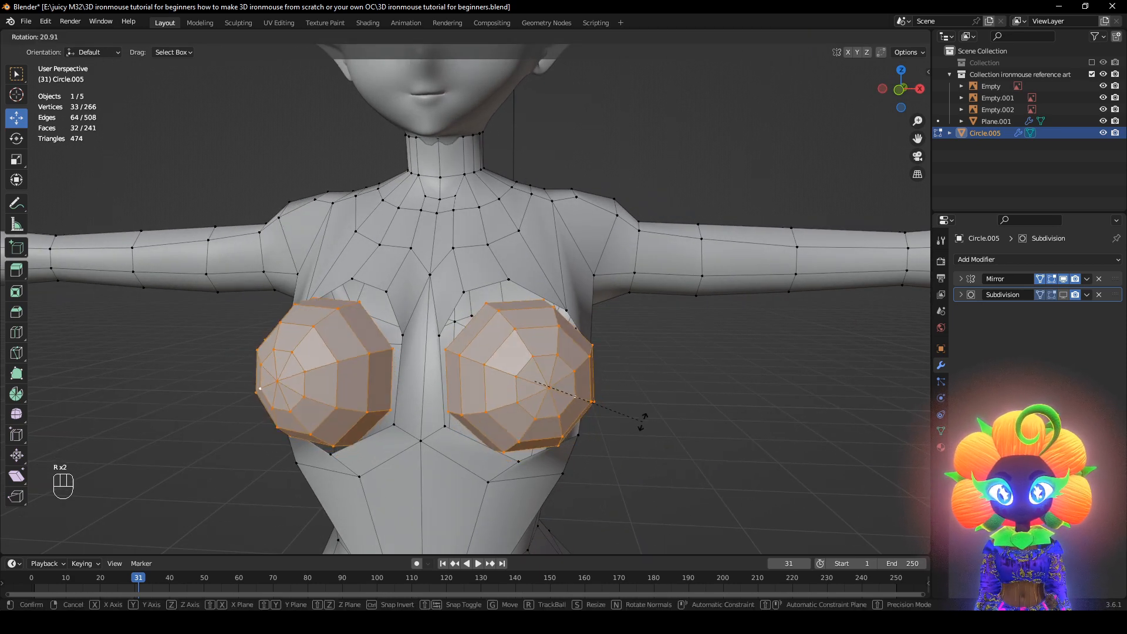
mouse_move(643, 421)
middle_down()
mouse_move(659, 477)
mouse_move(630, 467)
mouse_move(694, 469)
mouse_move(651, 427)
middle_up()
key(r)
click(655, 486)
Fill the gap between the half sphere's rim and the chest opening with faces all the way around
click(454, 349)
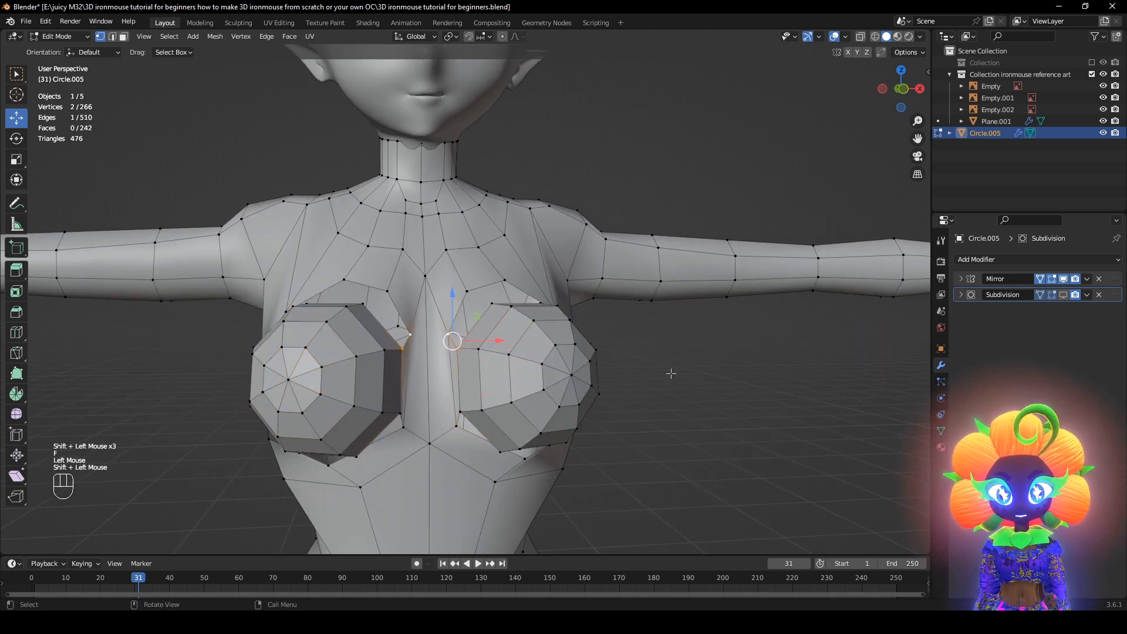
mouse_move(671, 374)
middle_down()
mouse_move(627, 407)
mouse_move(640, 420)
mouse_move(666, 369)
middle_up()
key(f)
key(f)
key(f)
key(f)
key(f)
Reposition the torso vertices below and beside the joined breast to even out the surrounding faces
mouse_move(512, 405)
middle_down()
mouse_move(526, 385)
mouse_move(446, 446)
mouse_move(513, 404)
middle_up()
click(479, 392)
key(g)
click(513, 404)
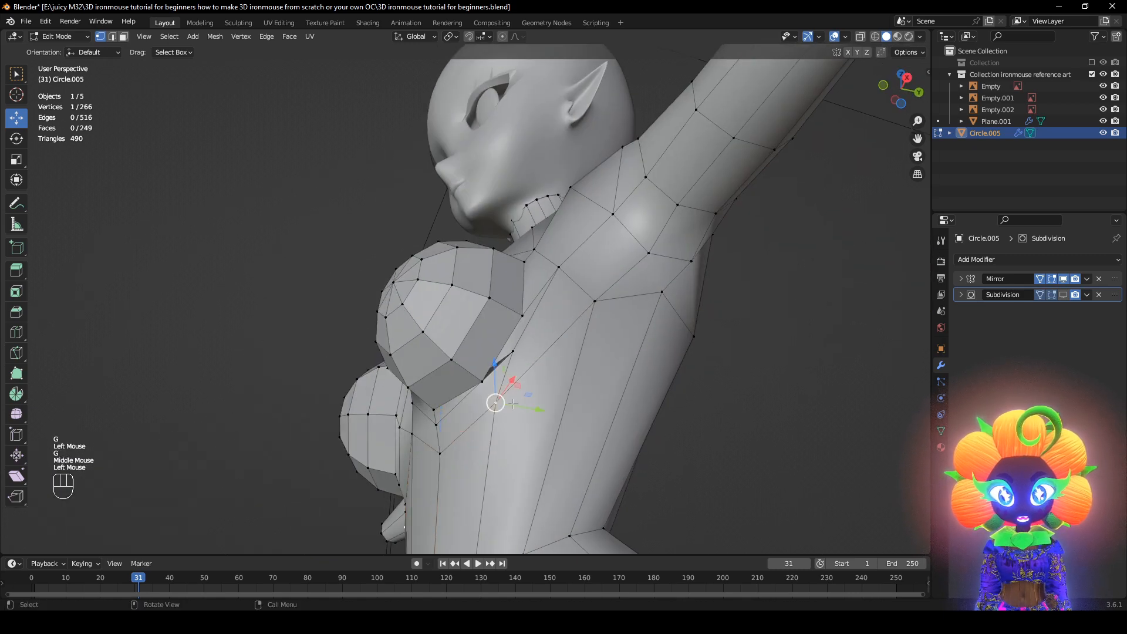
key(g)
middle_drag(518, 366, 460, 516)
click(503, 383)
key(g)
click(481, 473)
Dissolve the edge loop along the half sphere's rim where it joins the chest
alt+click(448, 386)
key(x)
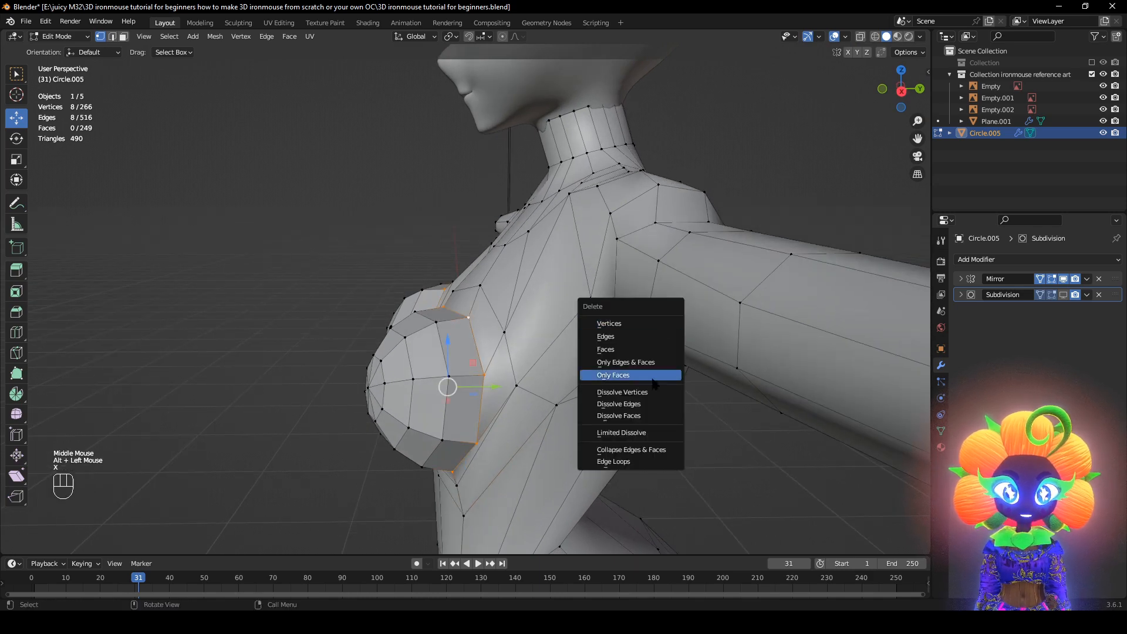
click(650, 405)
middle_drag(650, 405, 852, 139)
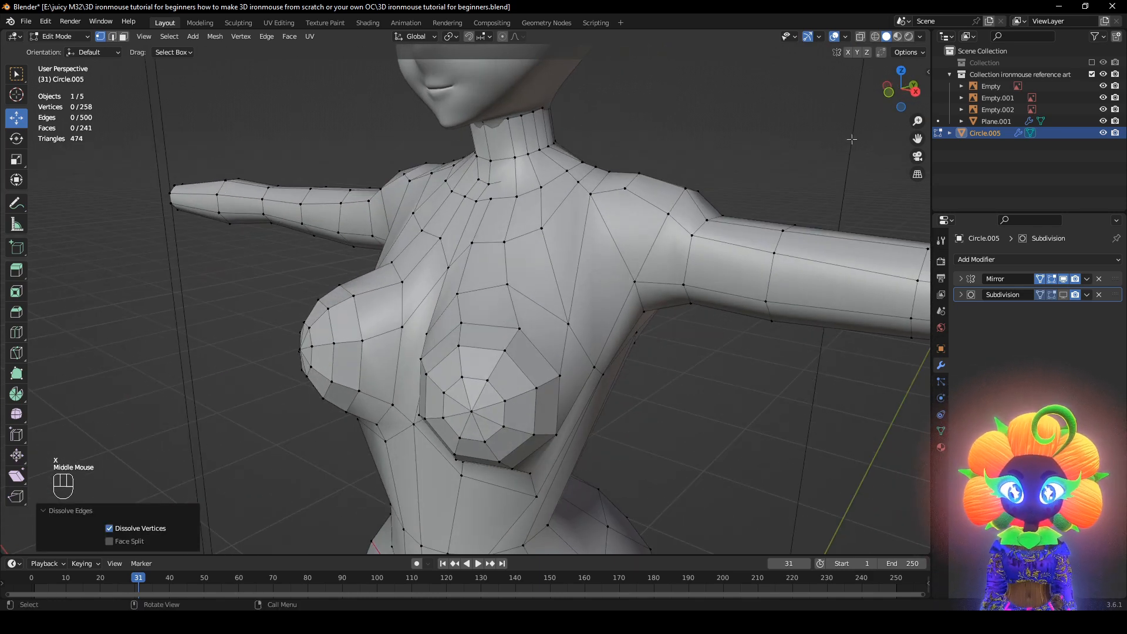
Display the Subdivision modifier in the viewport and compare the smoothed chest with overlays hidden, then restore the overlays
click(1011, 300)
click(1063, 295)
middle_drag(904, 194, 872, 89)
key(ctrl+z)
middle_drag(751, 349, 719, 158)
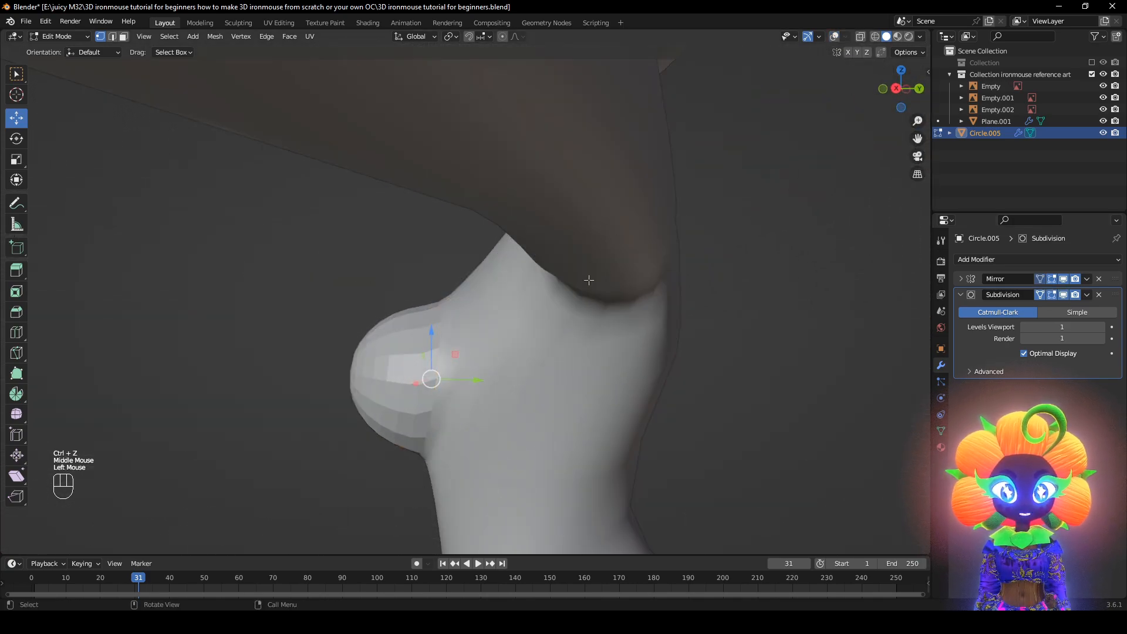
scroll(589, 280, down, 5)
middle_drag(610, 294, 636, 306)
key(ctrl+shift+z)
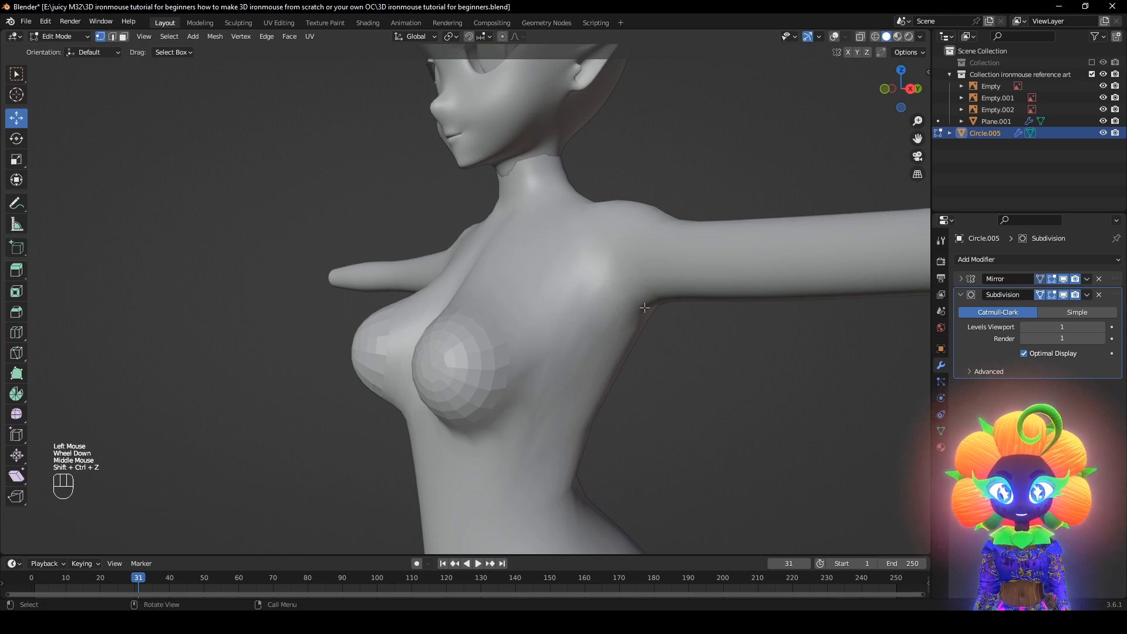
click(834, 36)
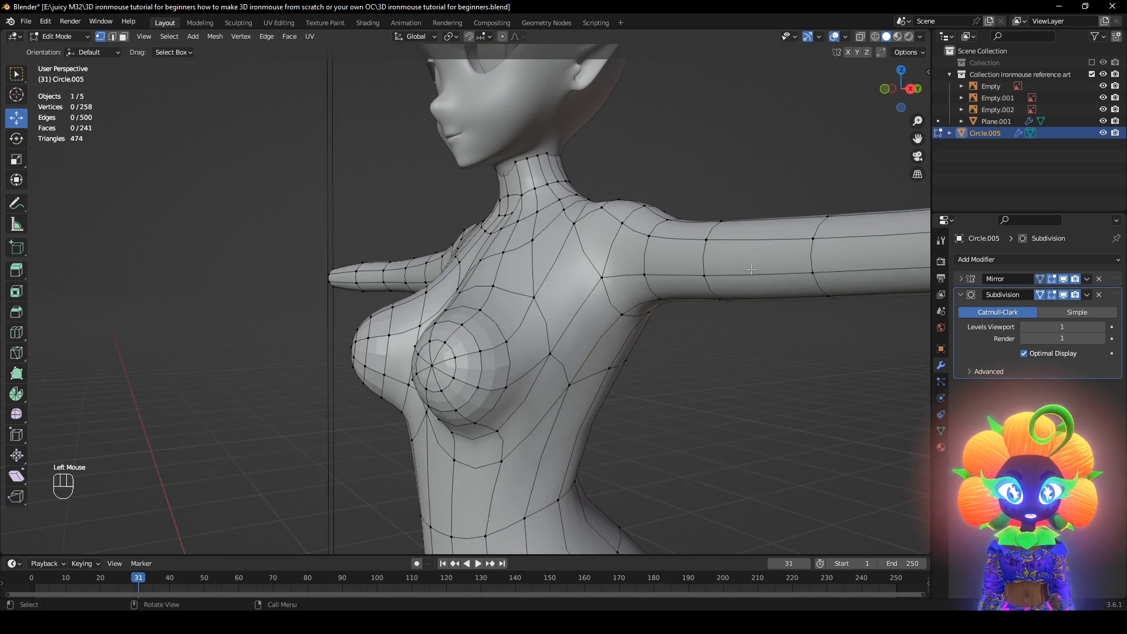
Return to Object Mode and apply Shade Smooth to the body
key(Tab)
right_click(696, 362)
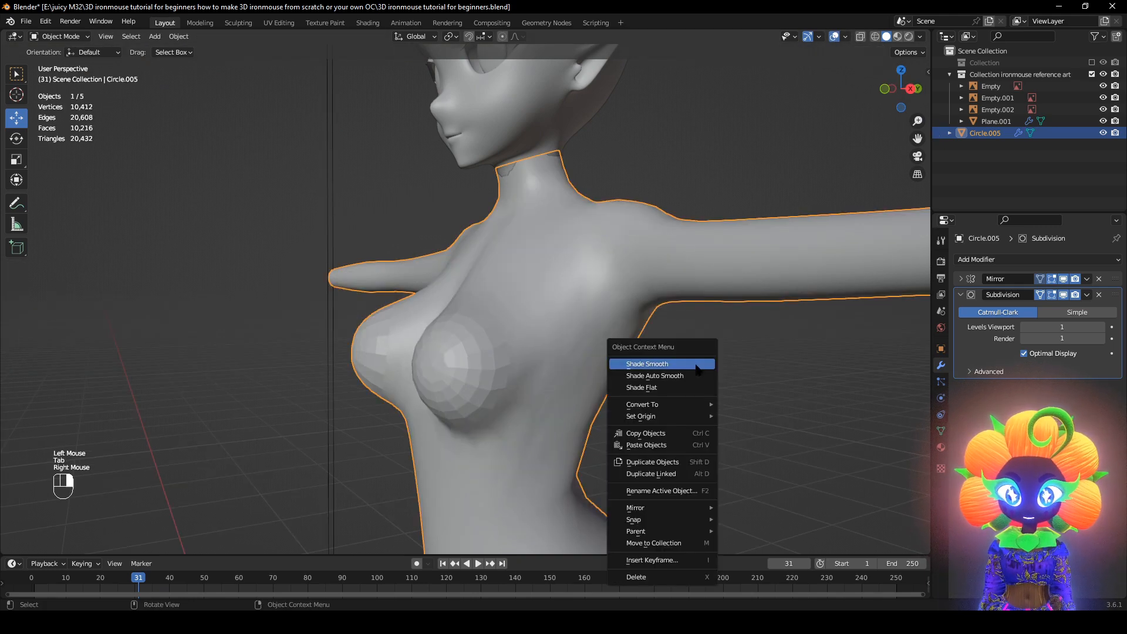
click(696, 364)
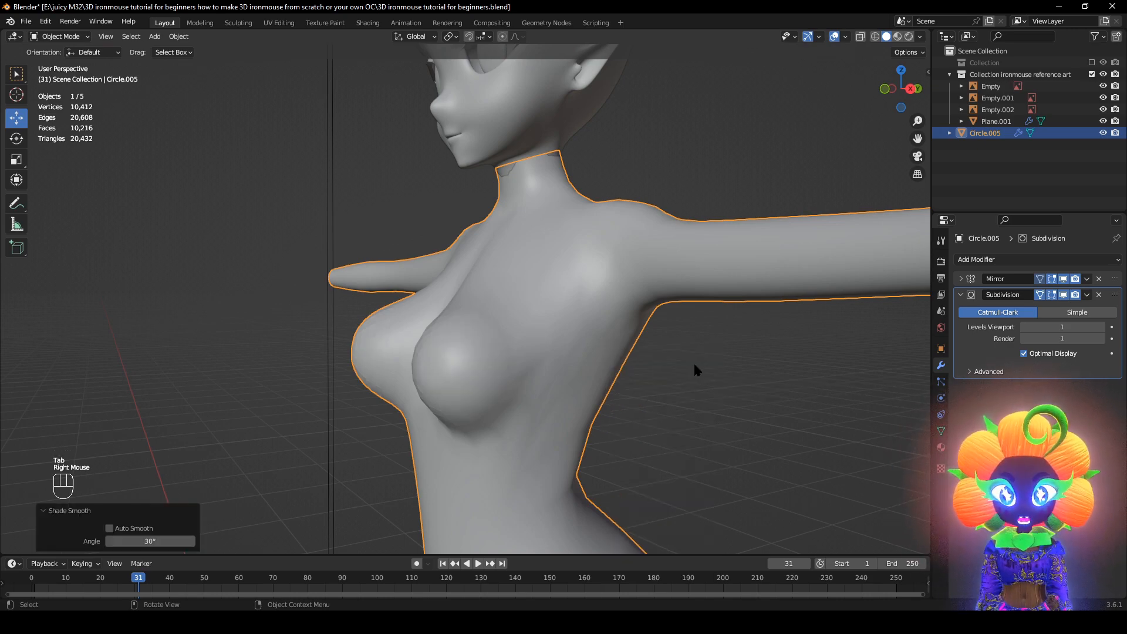
Return to Edit Mode, hide the Subdivision preview and reposition the vertices where the breast's underside meets the ribs
middle_drag(693, 362, 797, 405)
key(Tab)
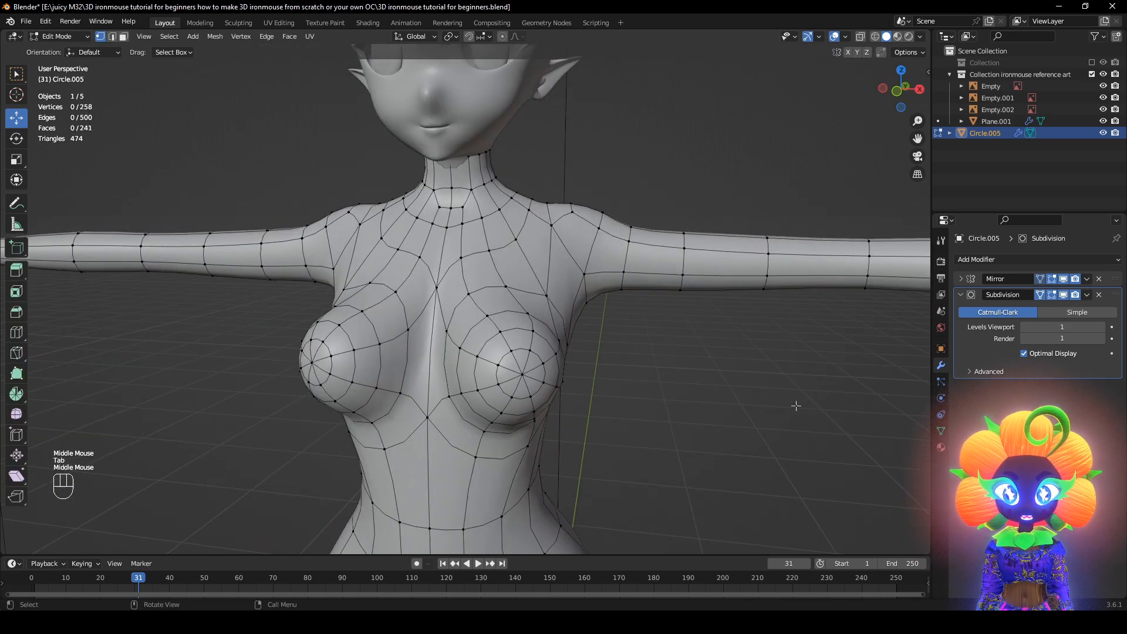
click(1063, 295)
middle_drag(446, 305, 428, 307)
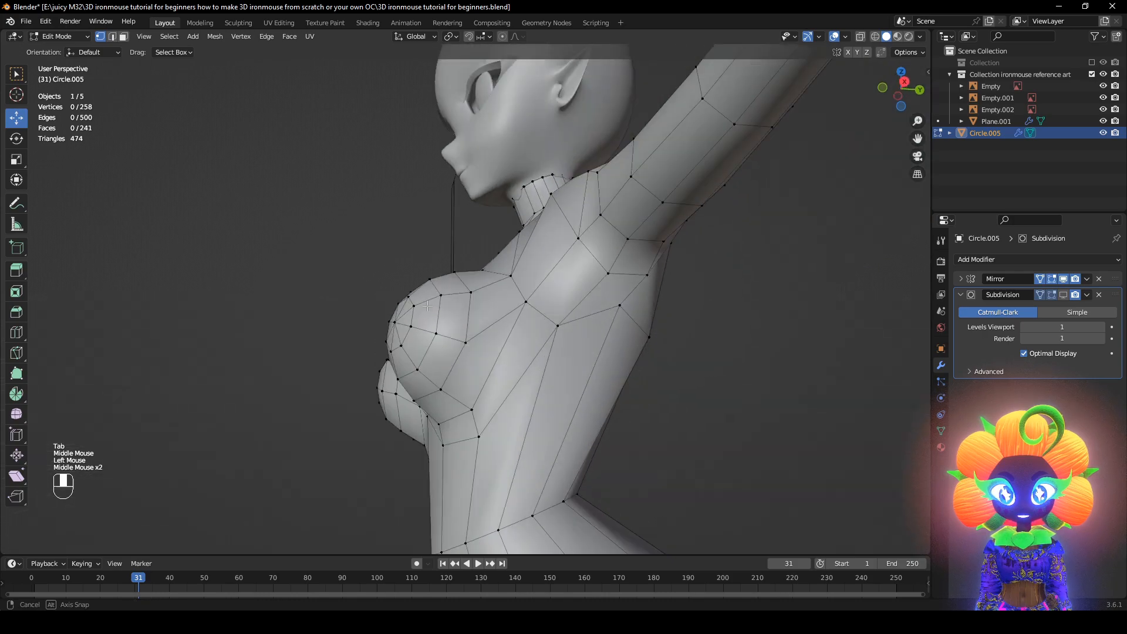
click(439, 422)
middle_drag(438, 423, 579, 448)
shift+click(433, 432)
key(g)
click(441, 426)
Move the inner vertex on the breast's underside closer to the cleavage, adjusting it from below
scroll(505, 428, up, 1)
click(450, 413)
middle_drag(450, 414, 487, 306)
key(g)
click(459, 360)
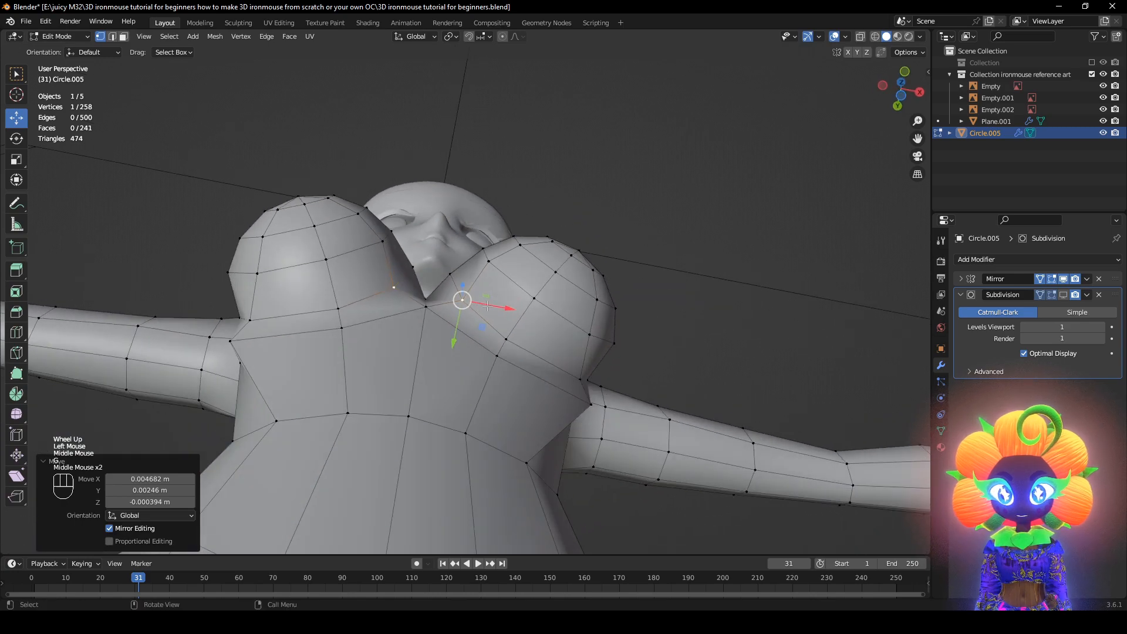
drag(492, 306, 487, 306)
Slide the vertex between the breast and armpit along its edge by a factor of 0.169 and adjust its position
middle_drag(487, 306, 498, 433)
mouse_move(498, 433)
shift+middle_down()
mouse_move(506, 442)
mouse_move(472, 421)
mouse_move(559, 395)
mouse_move(527, 423)
mouse_move(555, 401)
shift+middle_up()
key(z)
key(z)
mouse_move(555, 402)
middle_down()
mouse_move(625, 406)
mouse_move(526, 398)
middle_up()
click(561, 376)
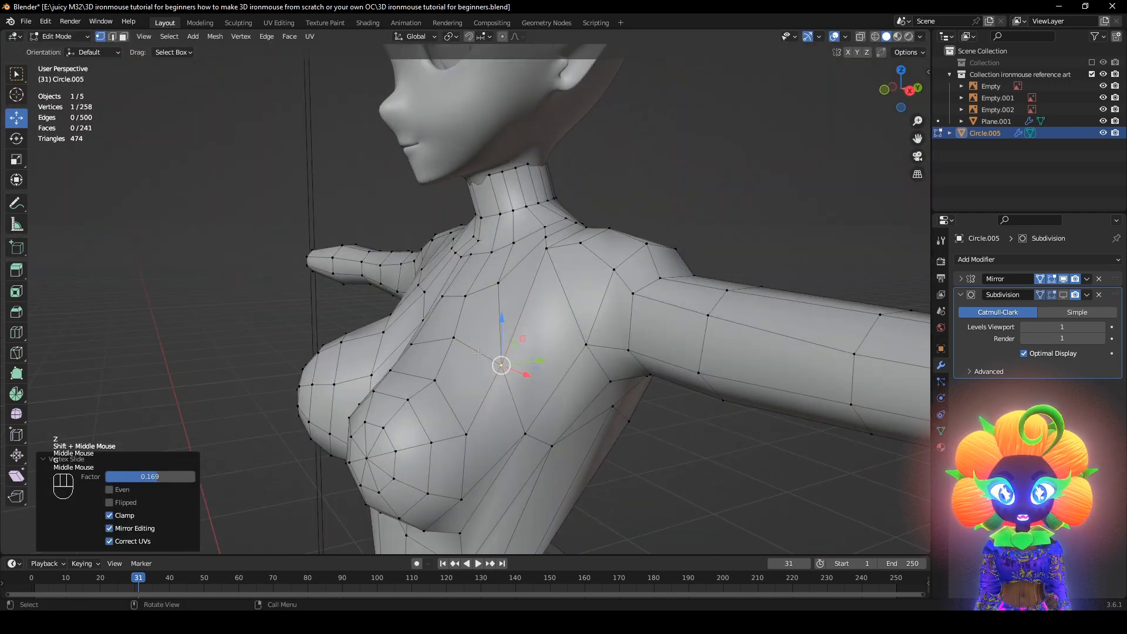
key(g)
click(510, 351)
Reposition the neighbouring vertices along the breast's upper edge to even out the chest faces
middle_drag(509, 351, 628, 360)
click(509, 326)
mouse_move(509, 326)
middle_down()
mouse_move(544, 308)
mouse_move(502, 339)
middle_up()
key(g)
click(545, 305)
click(473, 377)
mouse_move(488, 378)
middle_down()
mouse_move(455, 395)
mouse_move(445, 351)
mouse_move(499, 253)
mouse_move(571, 350)
mouse_move(607, 352)
mouse_move(552, 358)
mouse_move(587, 351)
mouse_move(571, 350)
middle_up()
click(458, 329)
Compare the chest wireframe with the reference art in front and side views, then return to solid shading
key(z)
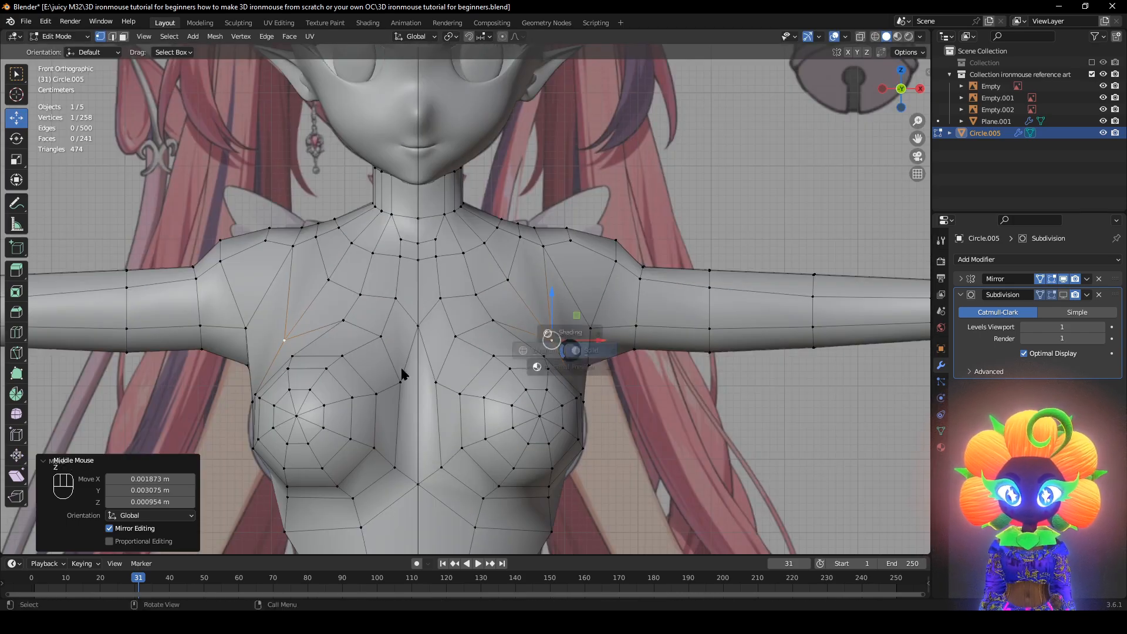
key(z)
scroll(658, 430, down, 1)
key(z)
key(z)
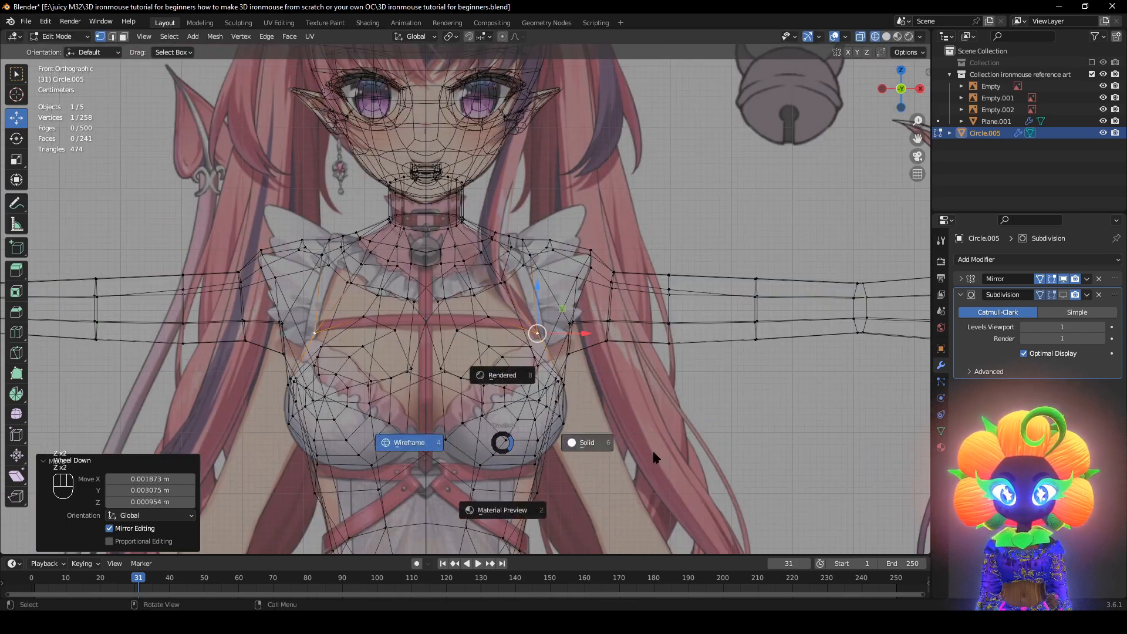
alt+middle_drag(652, 457, 376, 448)
key(z)
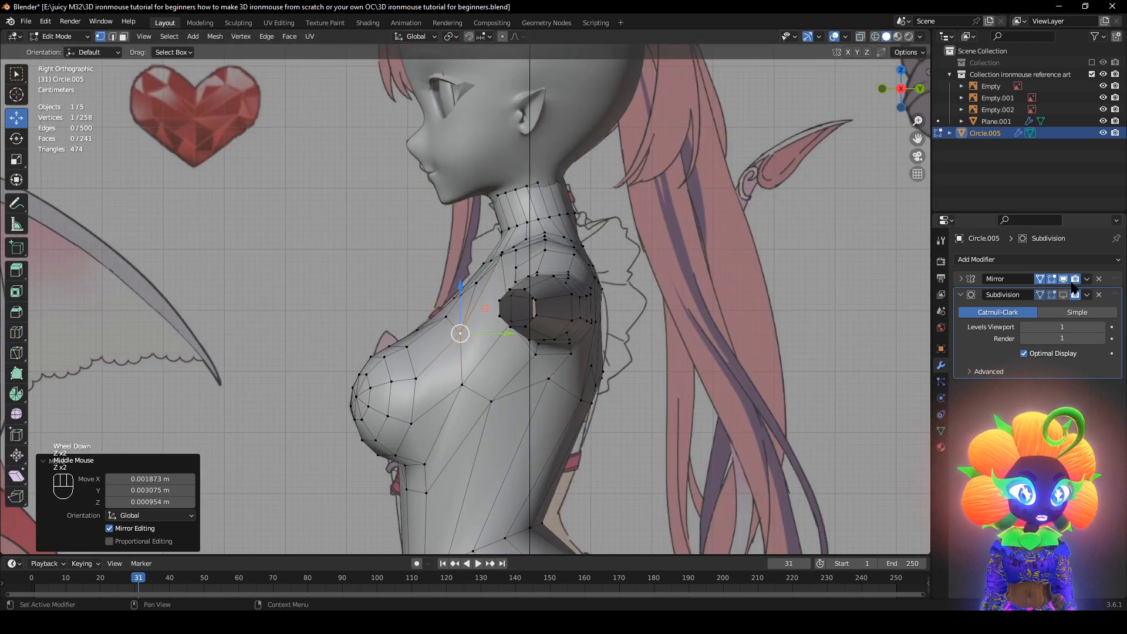
Examine the smoothed chest with overlays hidden from the front and side, then restore the overlays
middle_drag(646, 375, 601, 379)
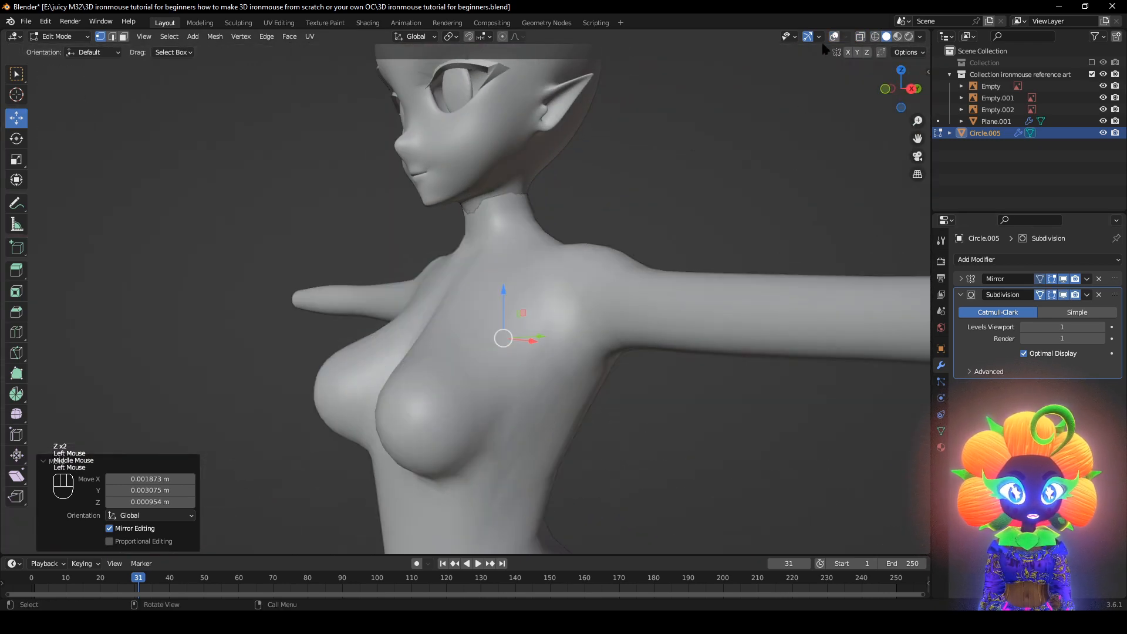
scroll(543, 276, down, 2)
middle_drag(622, 276, 543, 277)
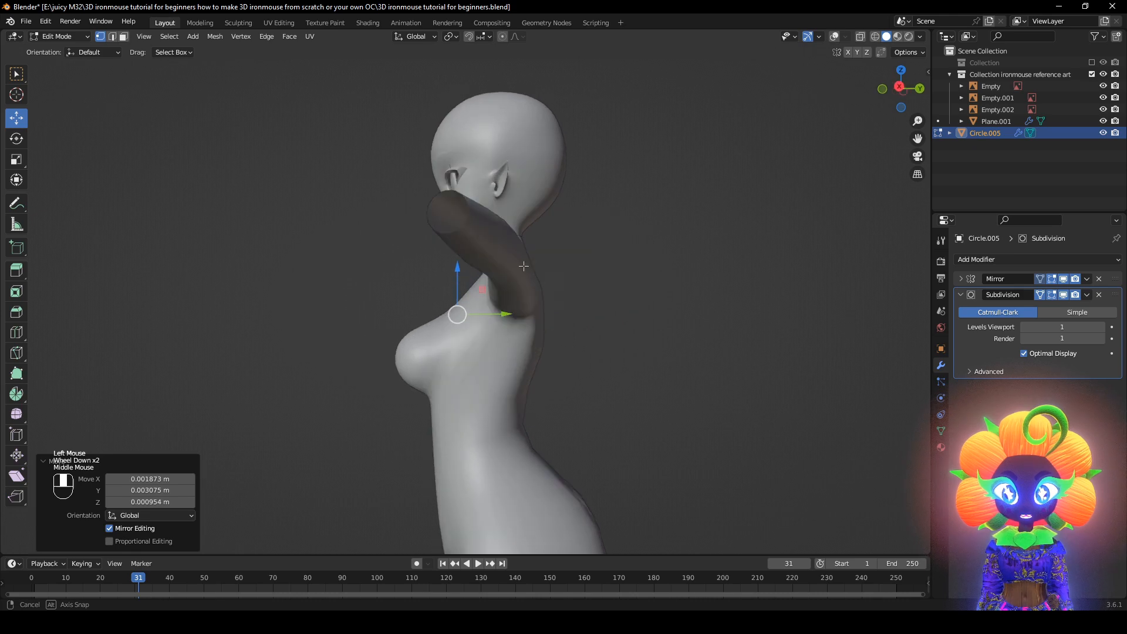
scroll(526, 270, up, 1)
click(833, 37)
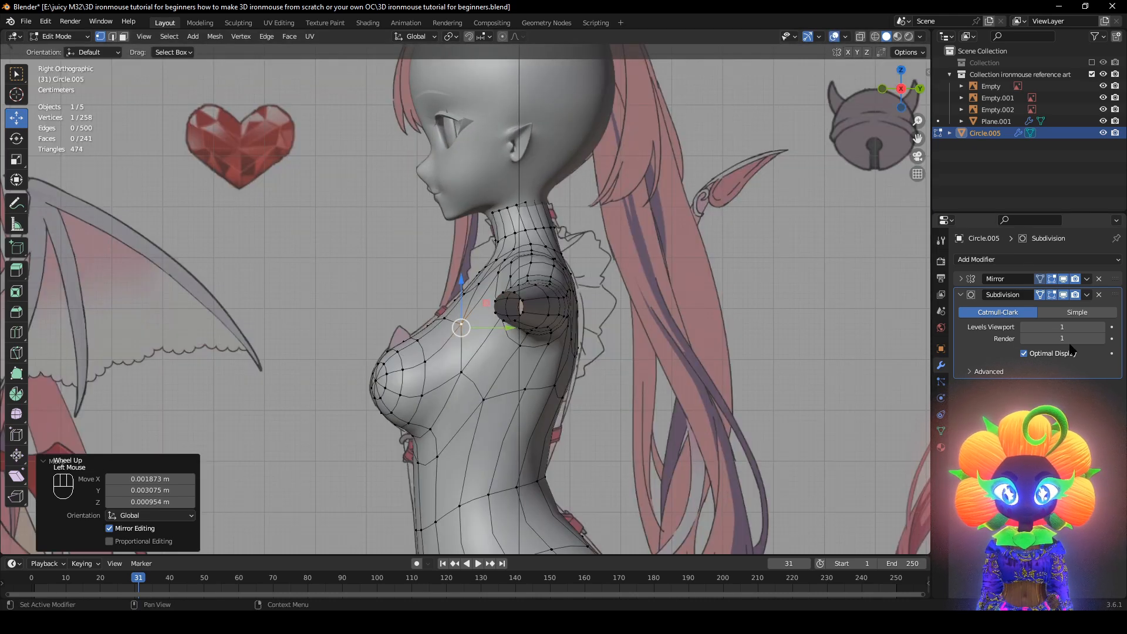
Try to move the edge loop around the breast's base about 0.015 m forward along Y, then undo the move
click(1063, 296)
scroll(526, 472, up, 1)
alt+click(463, 369)
middle_drag(464, 369, 607, 380)
middle_drag(492, 385, 444, 488)
click(1064, 295)
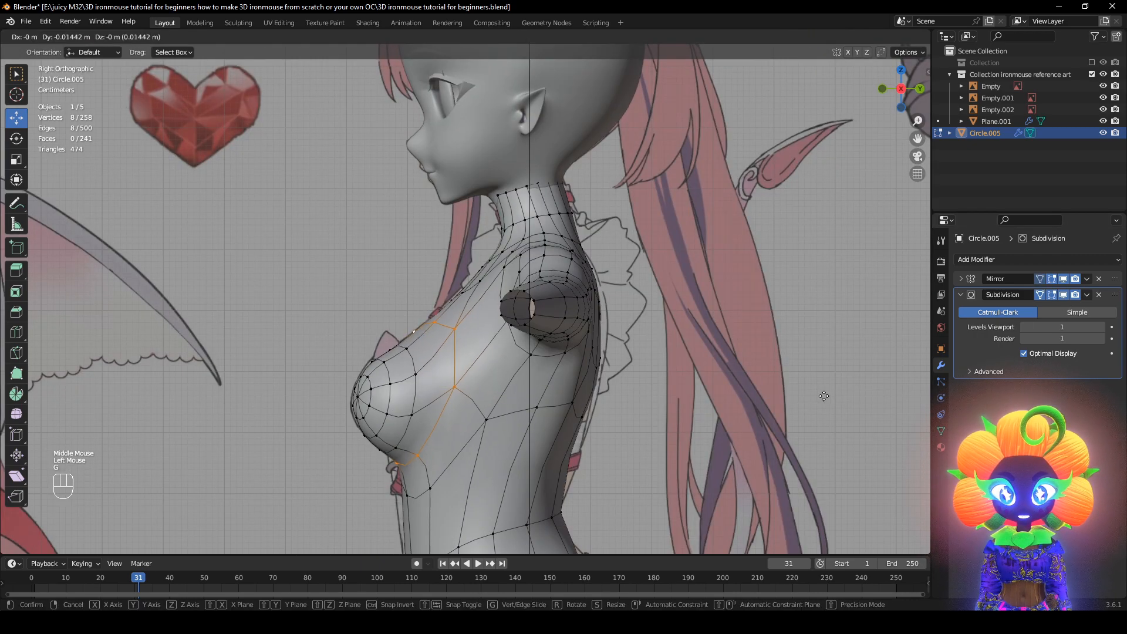
click(834, 37)
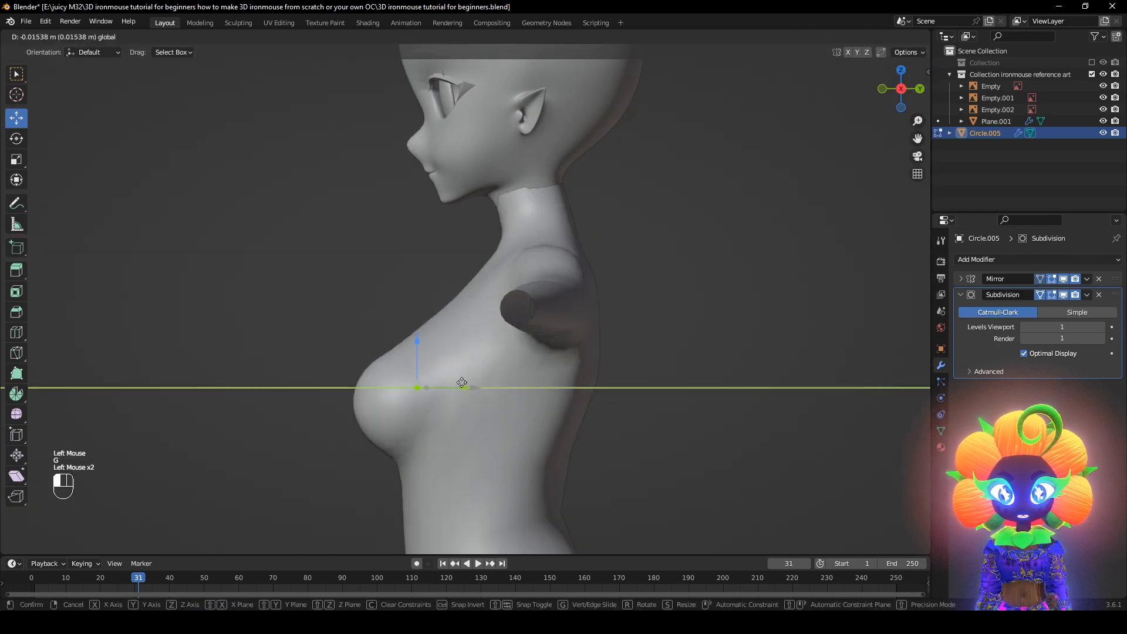
drag(462, 382, 461, 383)
middle_drag(460, 383, 599, 397)
key(ctrl+z)
key(ctrl+z)
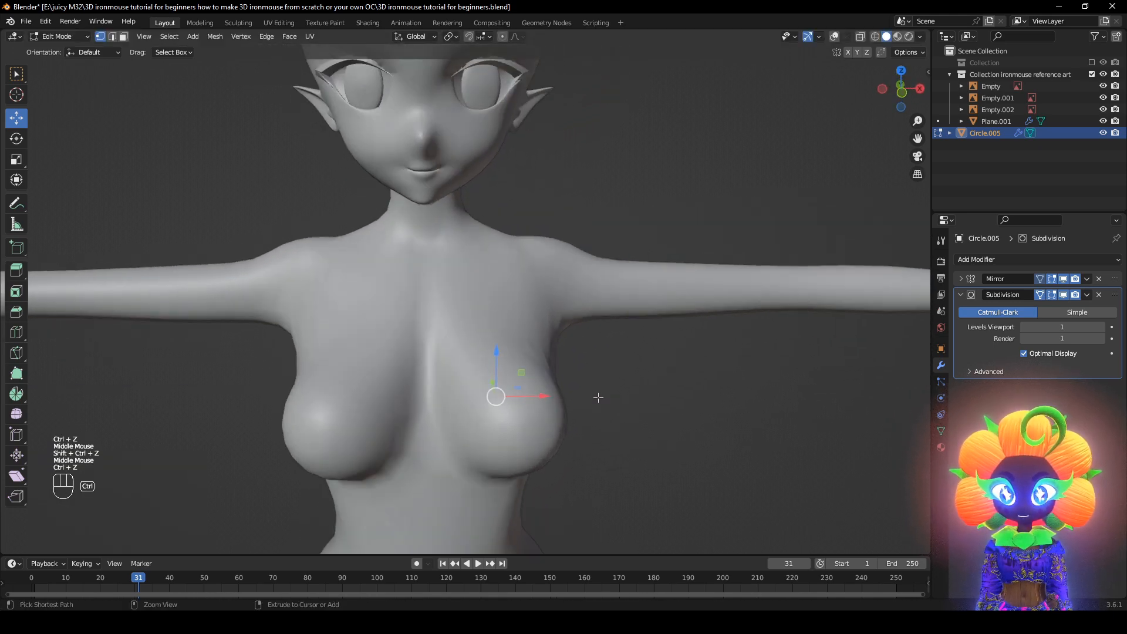
Restore the overlays, hide the Subdivision preview and nudge the inner vertex beneath the breast along X
click(834, 37)
middle_drag(777, 433, 953, 291)
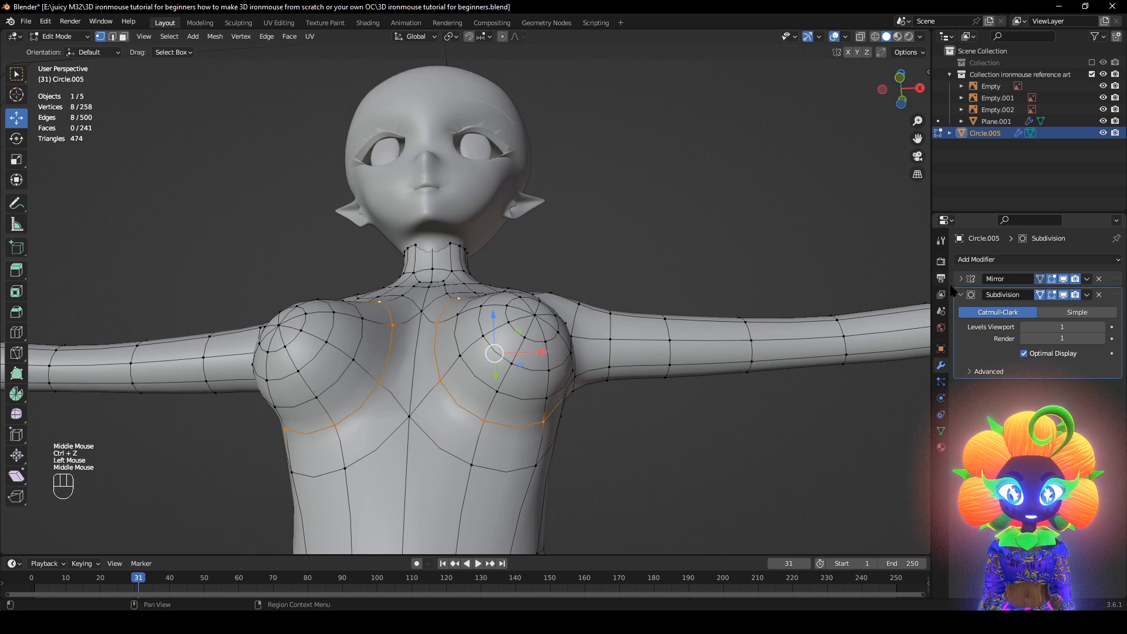
click(1063, 295)
middle_drag(734, 305, 652, 285)
click(426, 328)
middle_drag(425, 328, 490, 287)
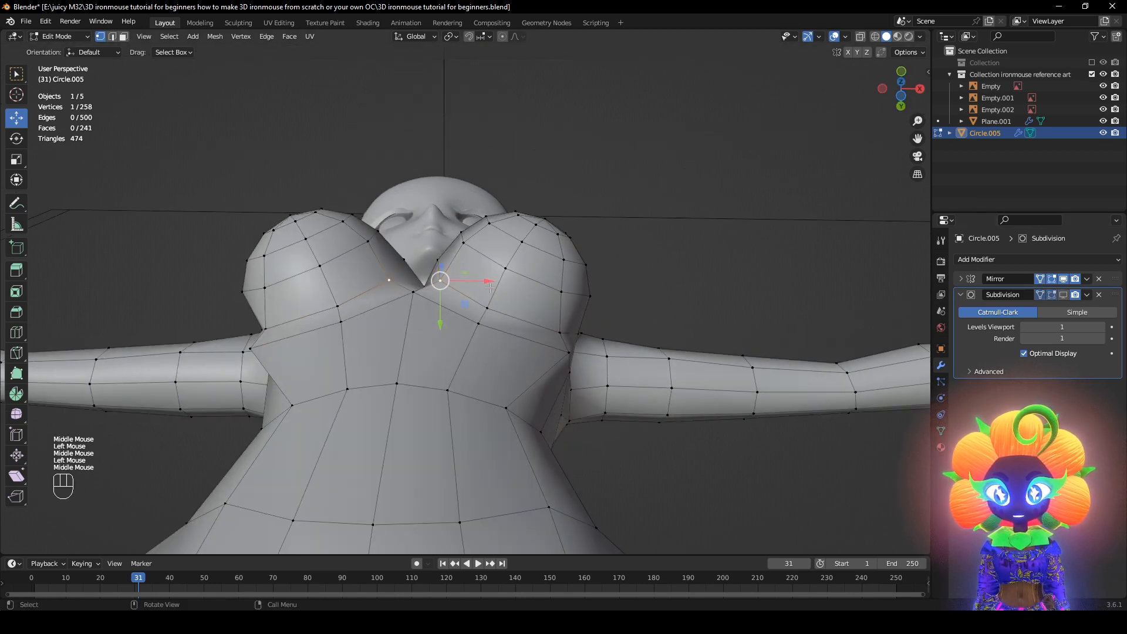
drag(474, 283, 470, 283)
middle_drag(470, 285, 495, 260)
Try to adjust the vertices under the breast, preview them with Subdivision and undo the last change
click(461, 381)
click(490, 385)
drag(1064, 294, 1052, 295)
middle_drag(765, 332, 720, 319)
key(ctrl+z)
Select the whole breast with Circle Select in wireframe shading and add the missing upper vertex in solid shading
middle_drag(667, 263, 624, 453)
key(z)
key(c)
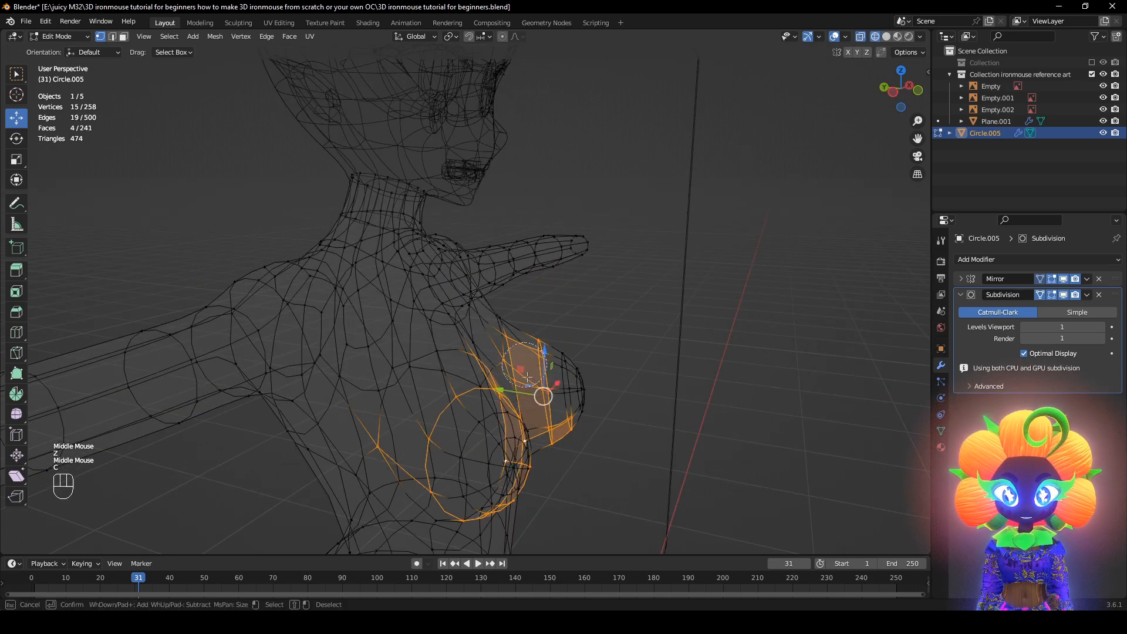
drag(527, 376, 563, 428)
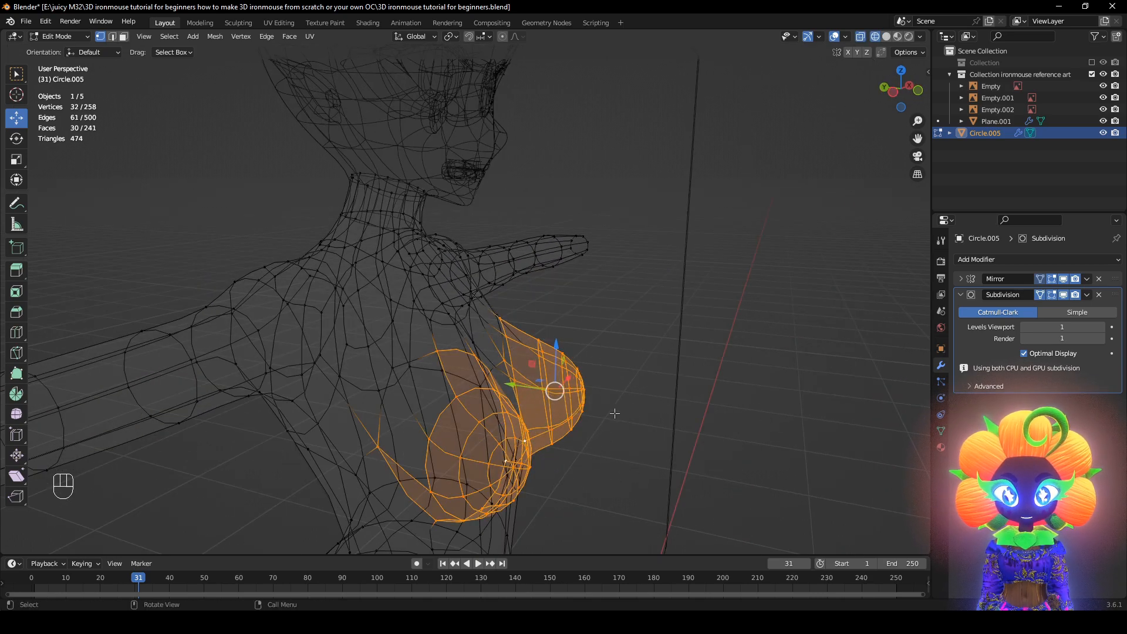
middle_drag(615, 413, 461, 405)
key(z)
shift+click(494, 337)
Enlarge the selected breast in bottom view and move it -0.005766 m in X and 0.005766 m in Y
middle_drag(494, 338, 606, 226)
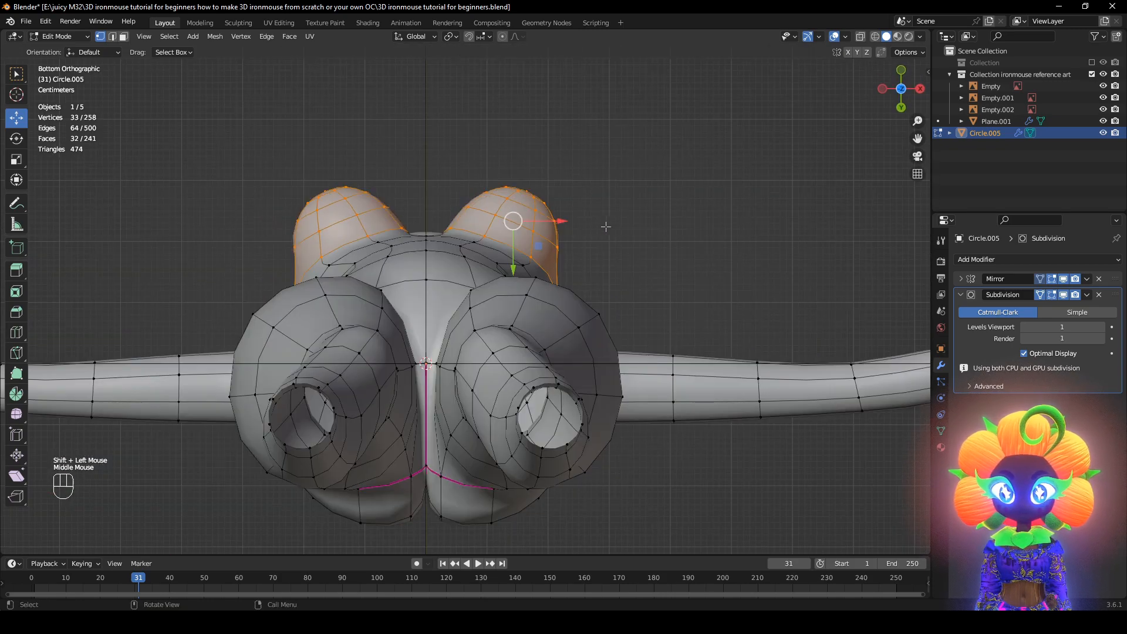
key(g)
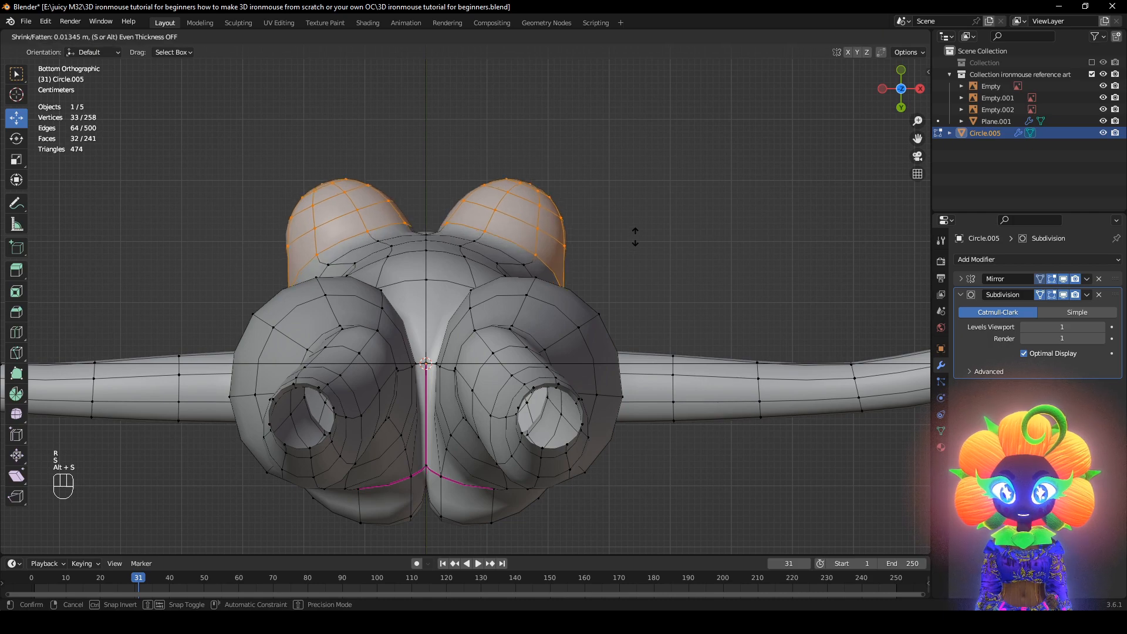
click(634, 237)
click(632, 240)
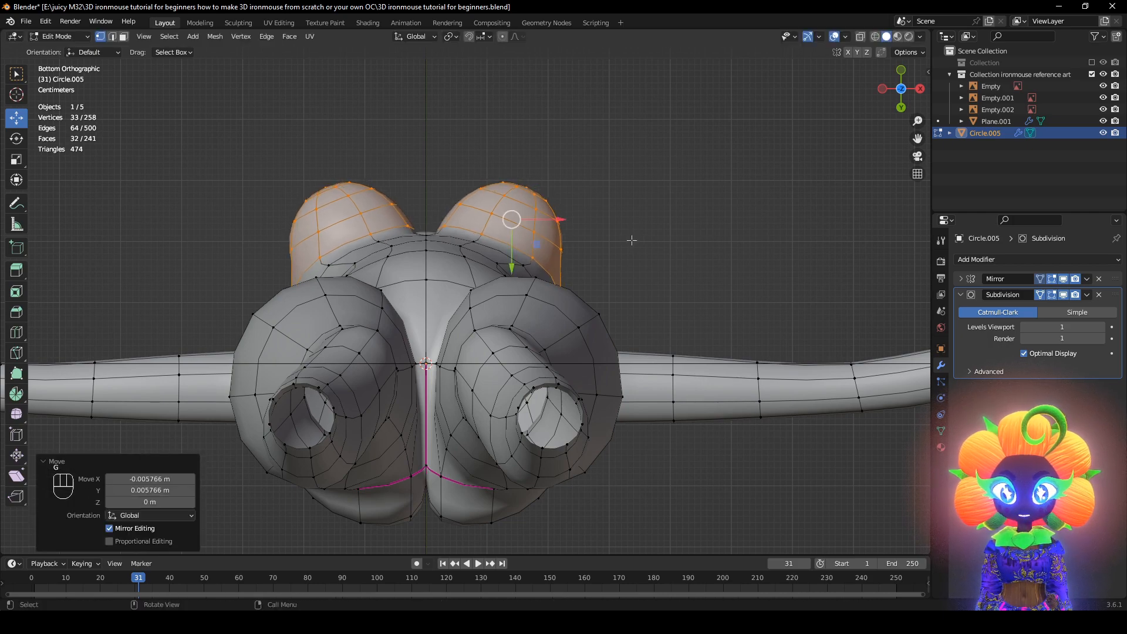
mouse_move(631, 241)
middle_down()
mouse_move(537, 331)
mouse_move(532, 353)
middle_up()
Scale the selected breast by 1.034 to fit the reference art in the side and front views
key(z)
key(z)
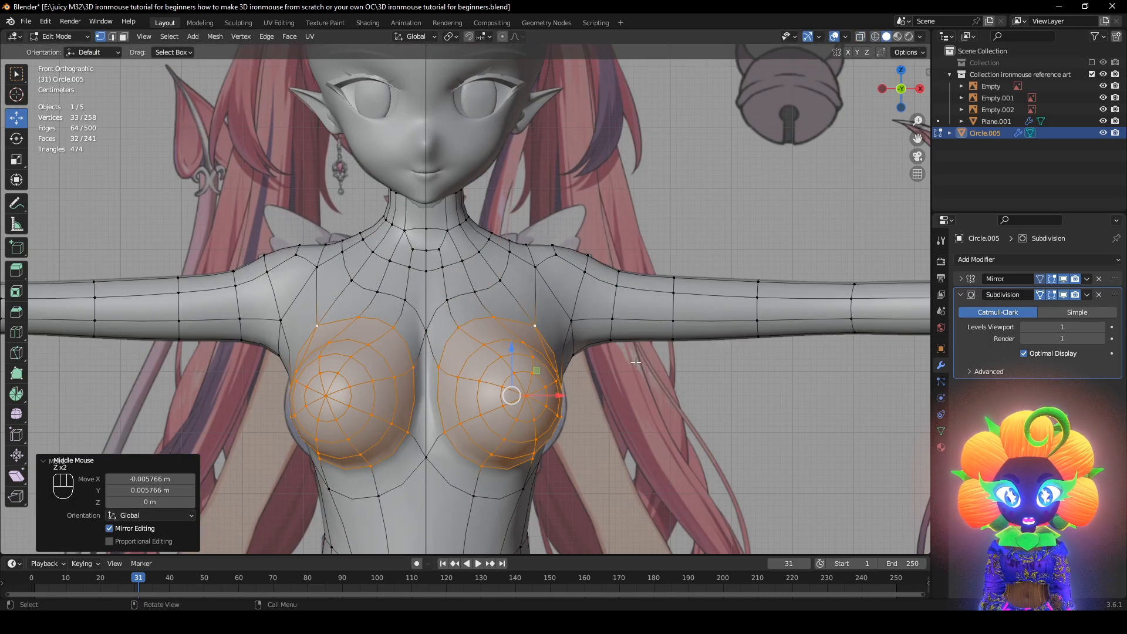
middle_drag(633, 364, 555, 395)
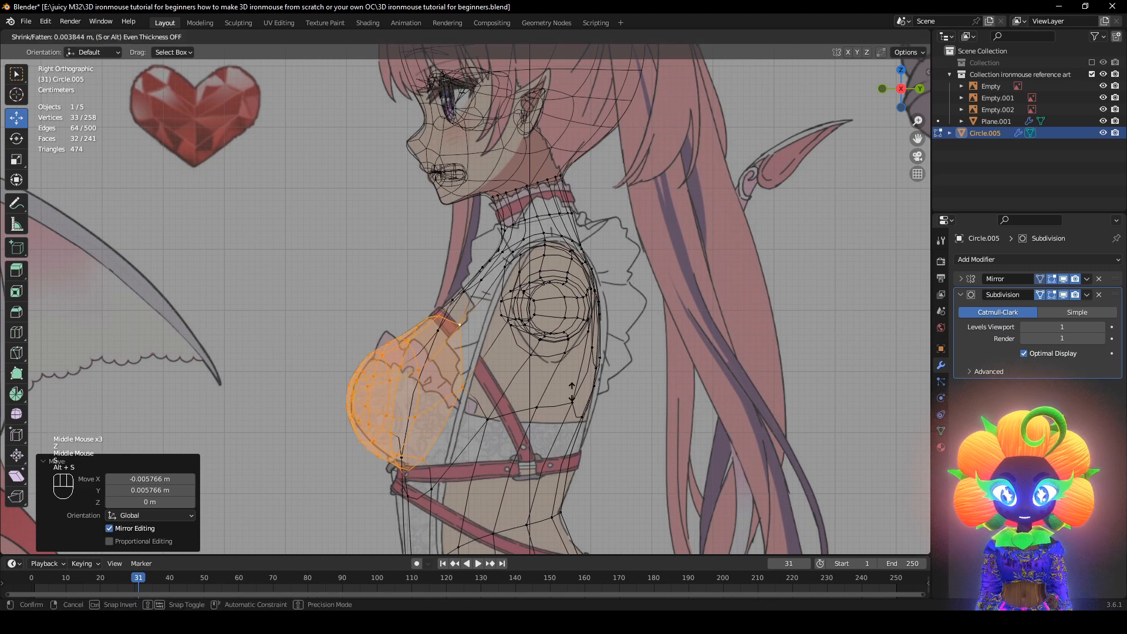
alt+middle_drag(578, 394, 703, 381)
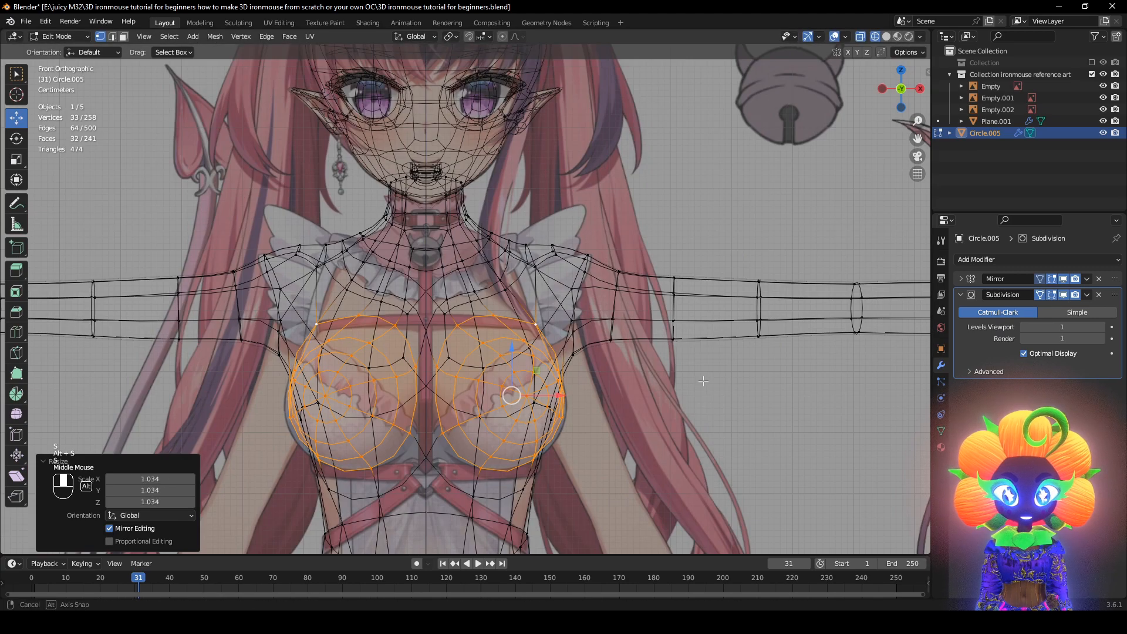
click(820, 405)
middle_drag(819, 405, 856, 342)
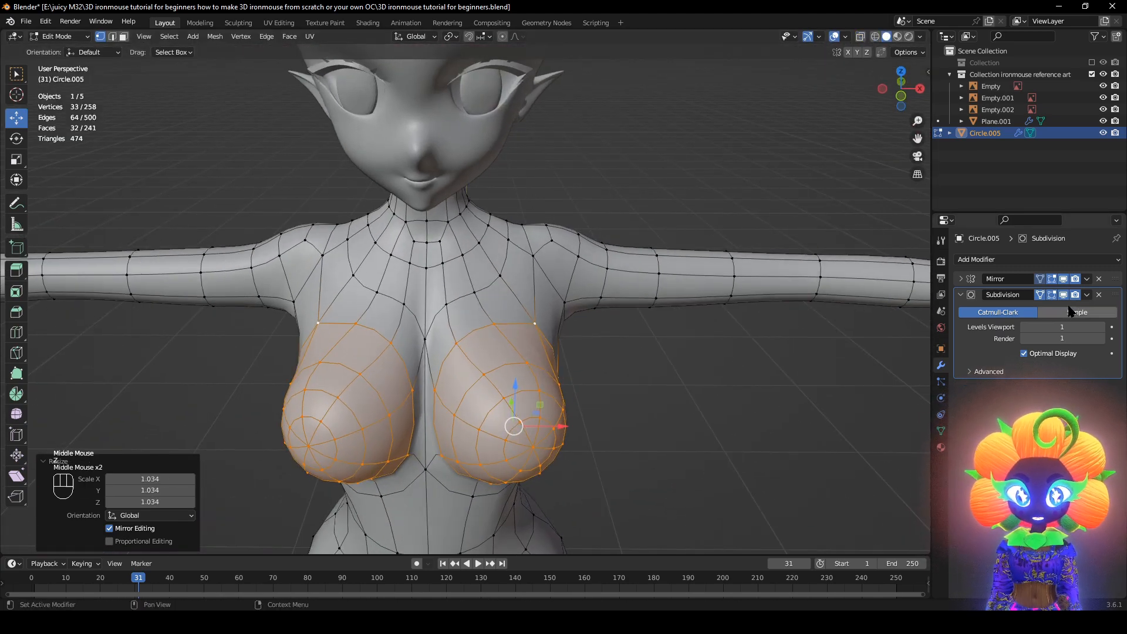
Reposition the center vertex of the cleavage while checking its effect with the Subdivision preview
scroll(500, 401, up, 1)
click(427, 413)
middle_drag(427, 413, 520, 380)
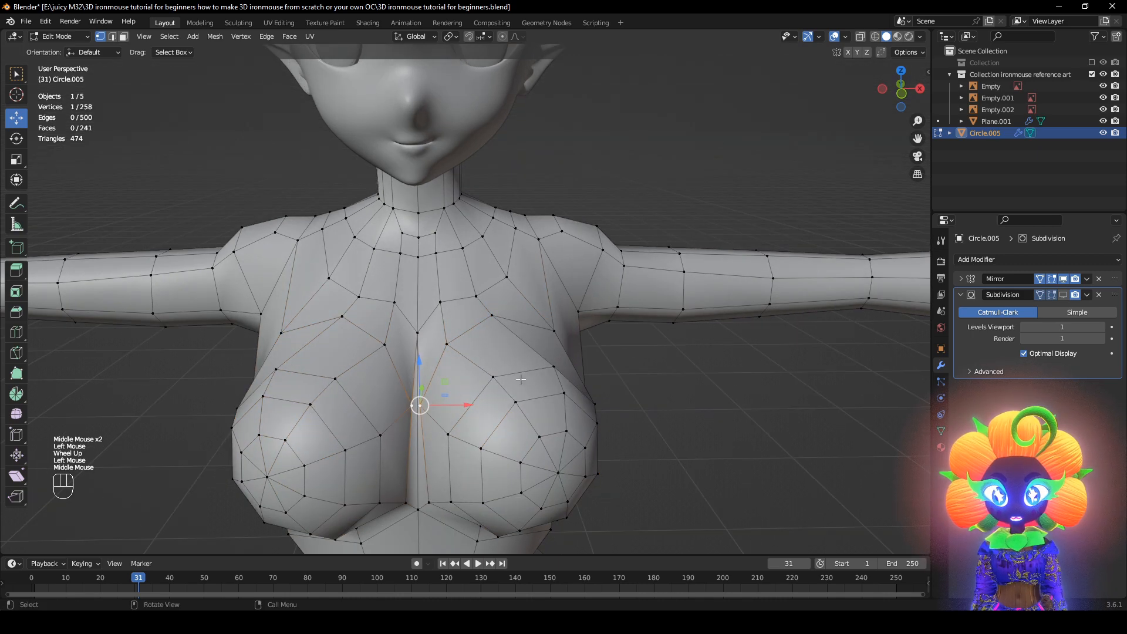
click(1064, 295)
right_click(1063, 296)
middle_drag(750, 361, 646, 382)
key(g)
click(724, 379)
key(g)
click(733, 352)
click(1052, 296)
Slide the vertices between the cleavage and armpit along their edges to even out the breast's upper rim
click(420, 320)
middle_drag(561, 353, 508, 343)
key(g)
key(g)
click(499, 337)
scroll(505, 341, up, 1)
click(494, 332)
key(g)
key(g)
click(593, 445)
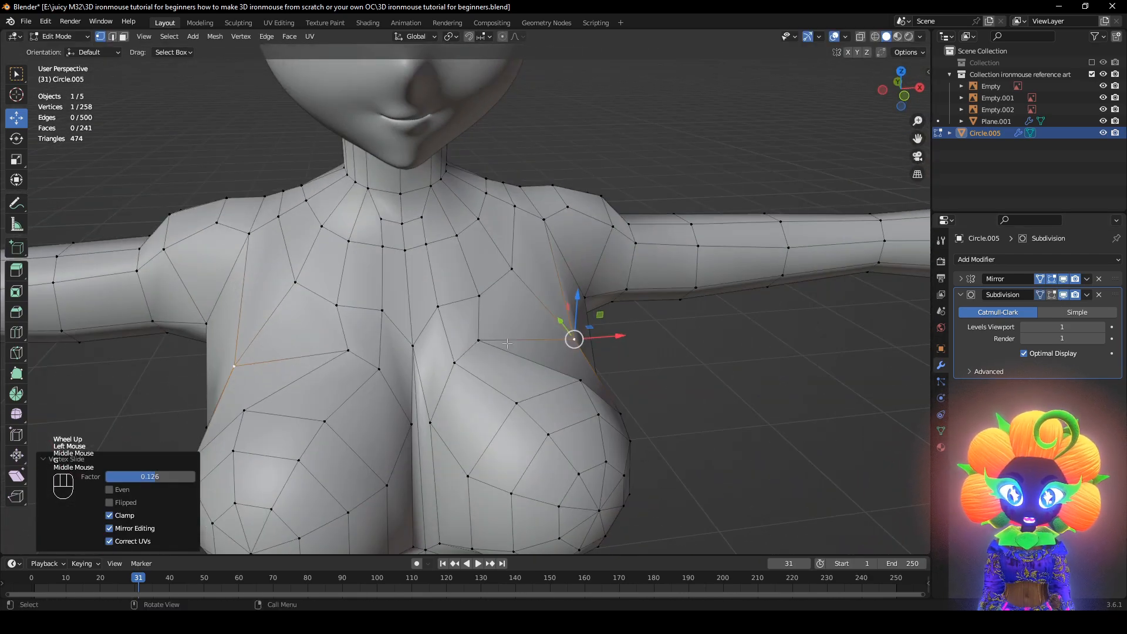
click(540, 346)
Move the vertex on the upper slope of the breast to even out the surrounding faces
middle_drag(511, 341, 555, 420)
scroll(559, 426, down, 1)
scroll(559, 426, down, 1)
click(497, 418)
click(524, 404)
key(g)
click(570, 462)
Slide the vertex beside the armpit along its edge by a factor of 0.367
shift+middle_drag(546, 329, 529, 317)
middle_drag(487, 288, 646, 322)
click(510, 336)
scroll(552, 387, up, 2)
click(552, 388)
click(549, 411)
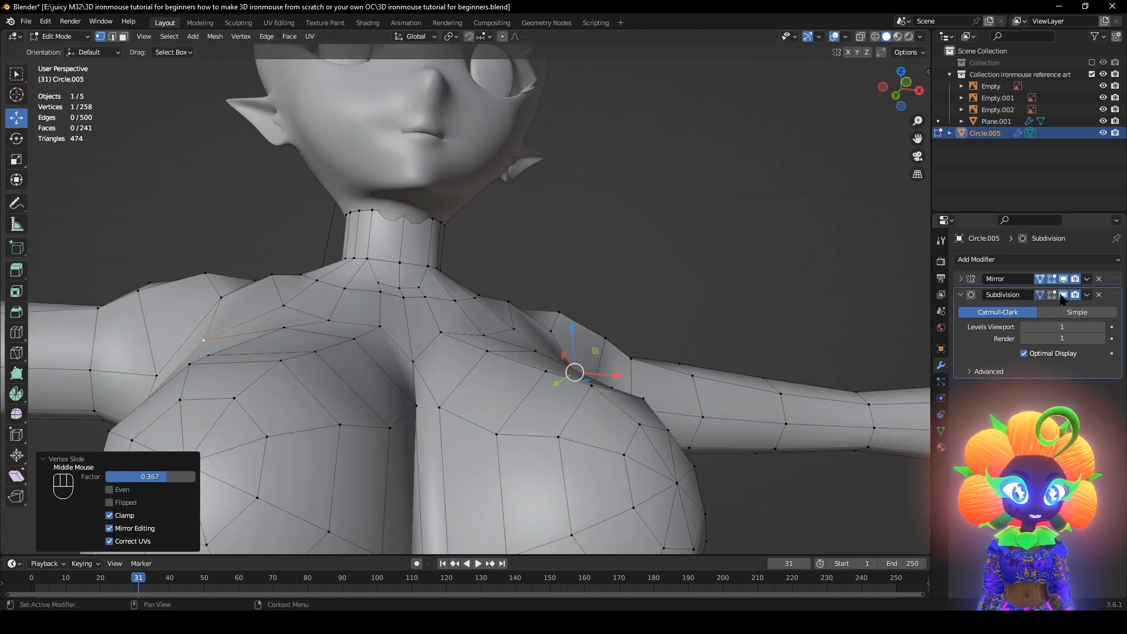
Move the vertices above the cleavage and along the inner upper breast outward to widen their spacing
middle_drag(587, 364, 428, 372)
click(568, 377)
key(g)
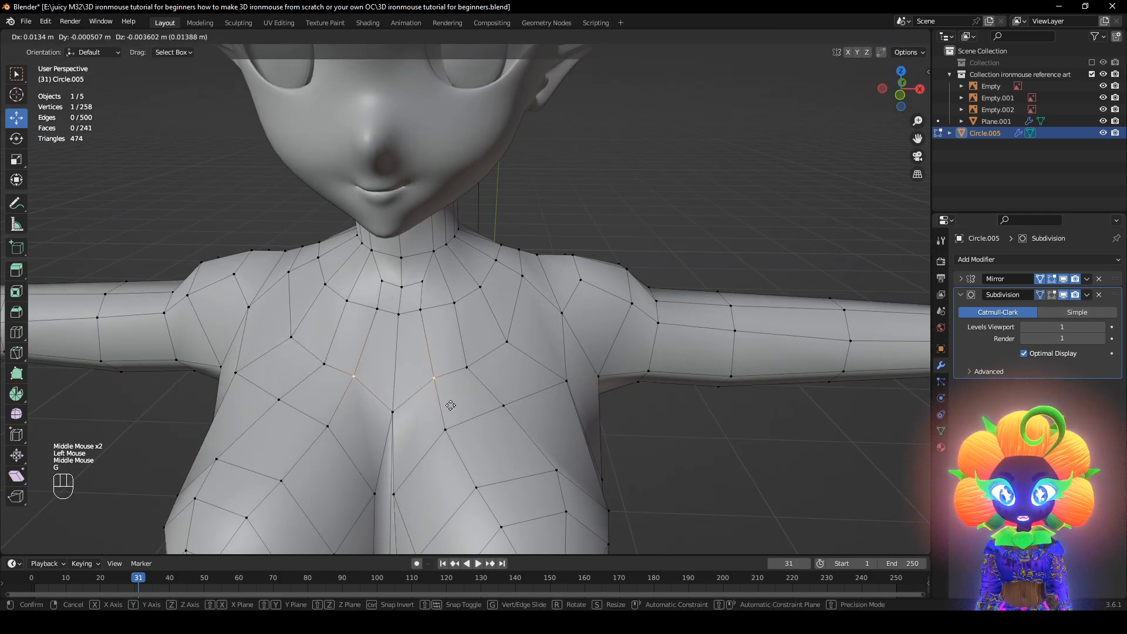
click(464, 411)
key(g)
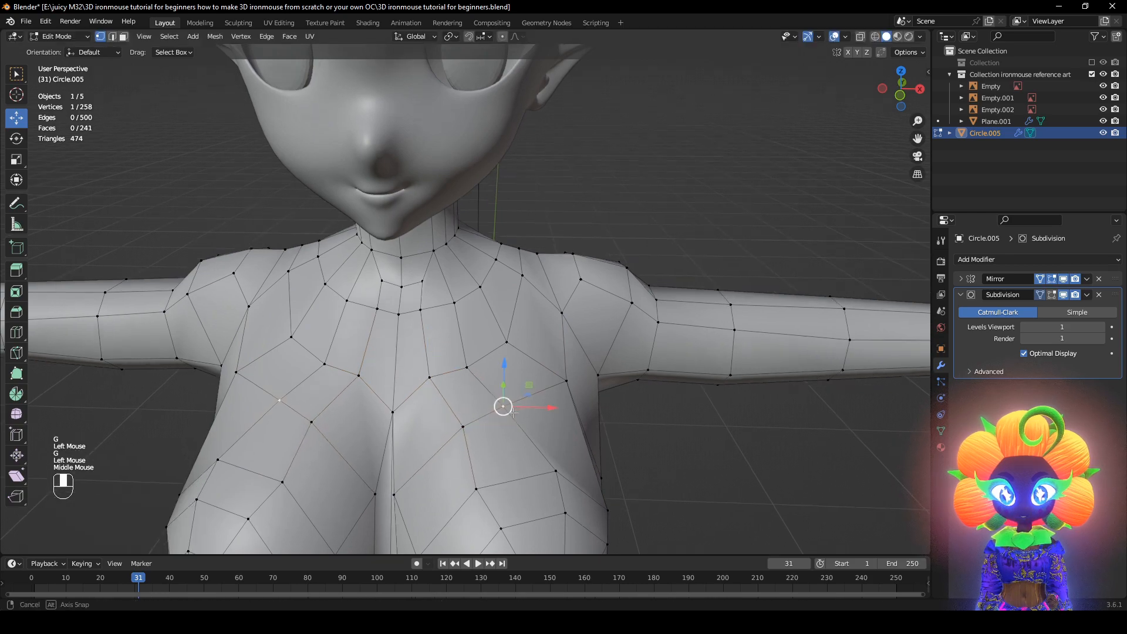
click(499, 423)
key(g)
Adjust the vertices on the upper middle of the breast and just below the collarbone from above
middle_drag(499, 422, 476, 435)
click(509, 414)
click(493, 347)
click(471, 367)
key(g)
click(499, 392)
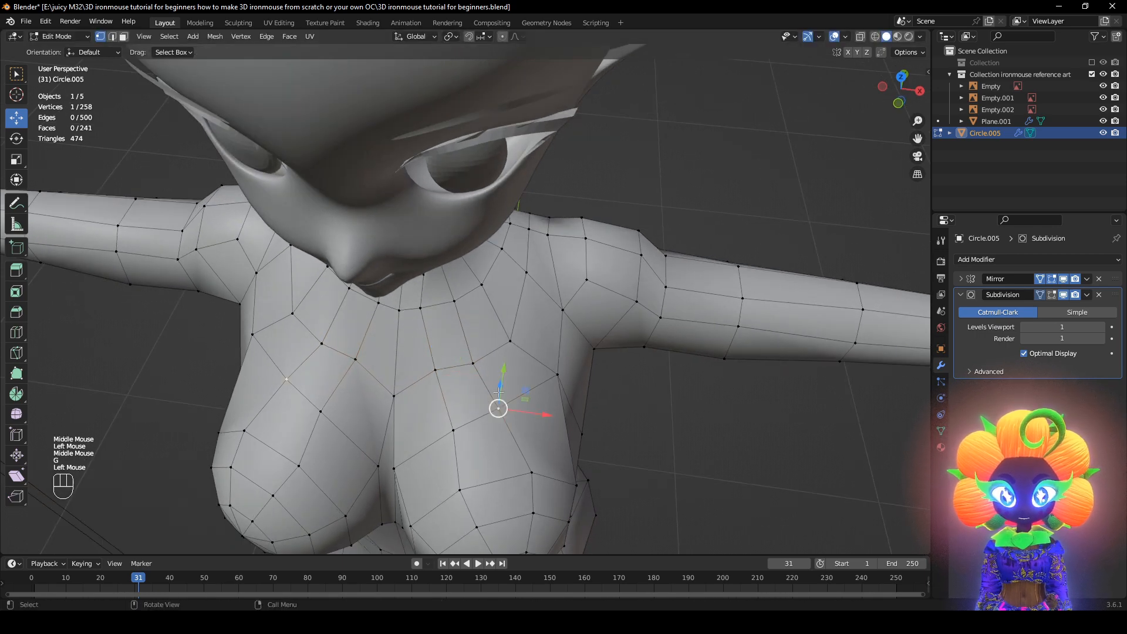
click(483, 364)
Preview the chest with Subdivision and overlays hidden, examine it from several angles and restore the overlays
middle_drag(484, 364, 463, 346)
click(1052, 294)
scroll(470, 352, down, 2)
click(835, 36)
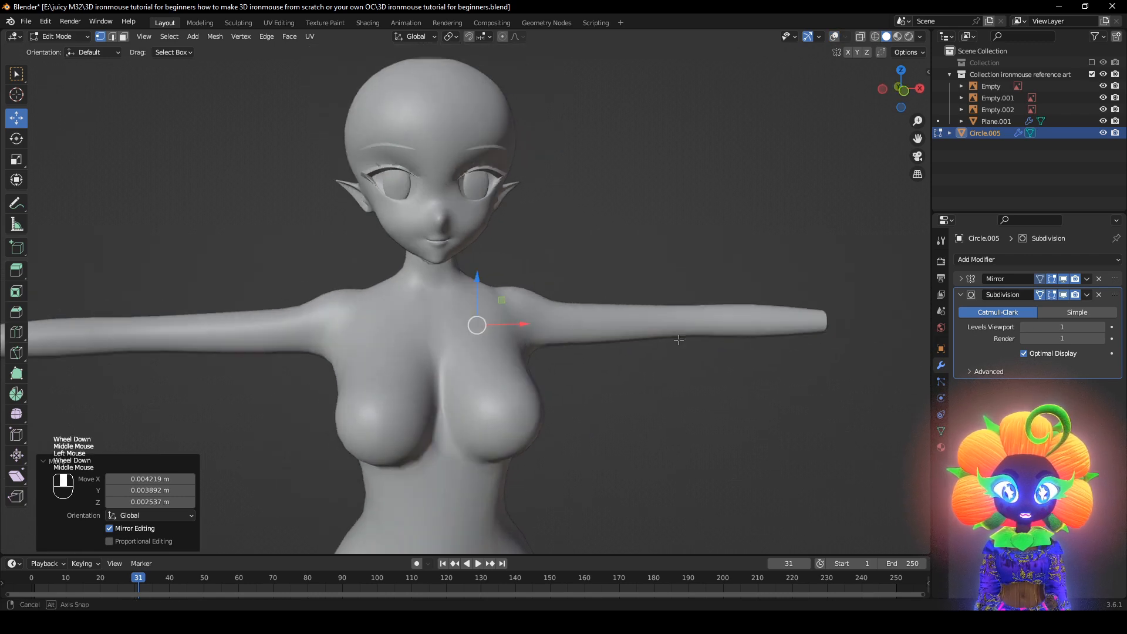
middle_drag(675, 323, 728, 238)
scroll(729, 237, up, 2)
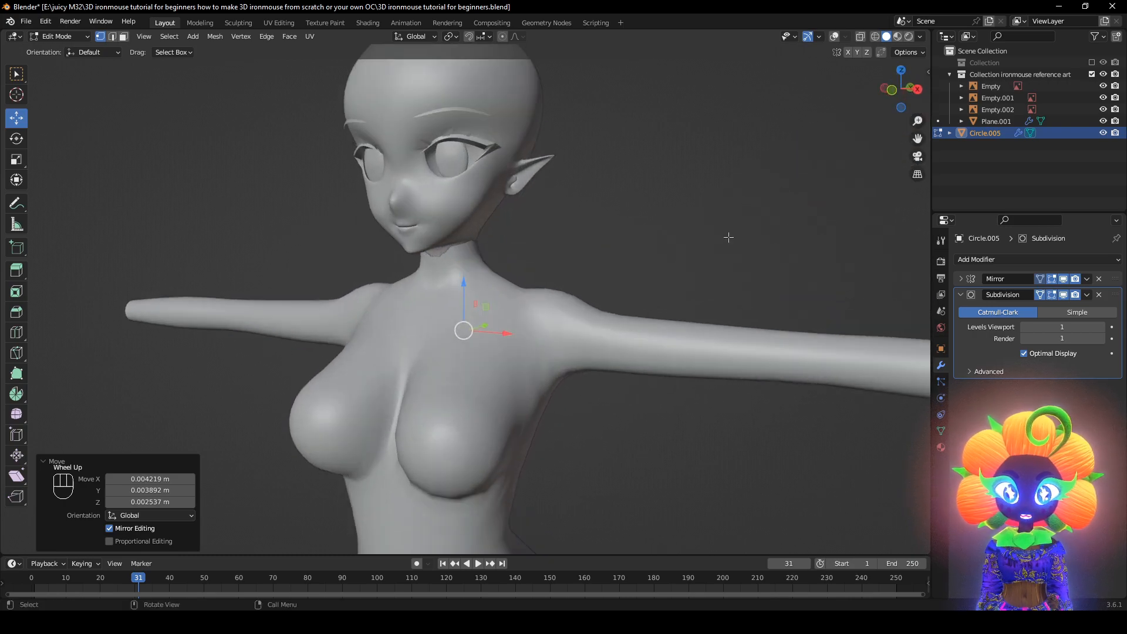
shift+middle_drag(766, 367, 700, 329)
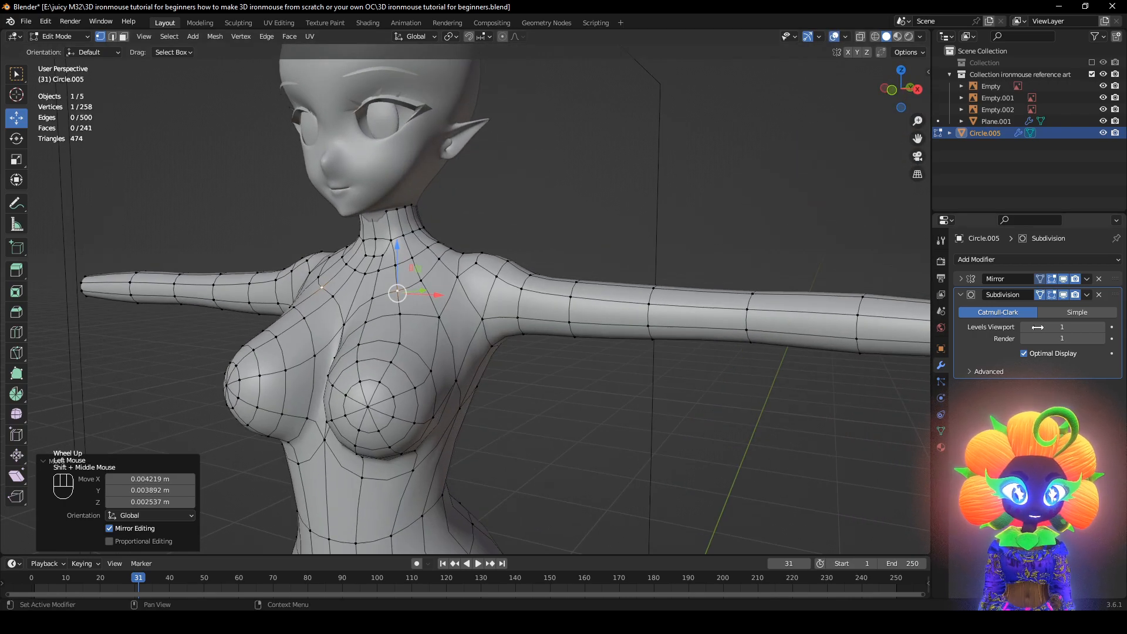
Reposition the vertices around the breast's outer side and base to smooth its transition into the torso
click(1063, 294)
scroll(520, 411, up, 2)
middle_drag(520, 411, 458, 328)
key(g)
click(529, 467)
click(453, 310)
click(456, 306)
scroll(476, 309, up, 1)
key(g)
click(464, 326)
Reposition the vertices at the breast's outer base and on the adjoining side of the torso to smooth the transition
scroll(464, 327, down, 1)
click(523, 377)
key(g)
click(486, 356)
middle_drag(458, 329, 469, 370)
middle_drag(622, 452, 647, 460)
key(g)
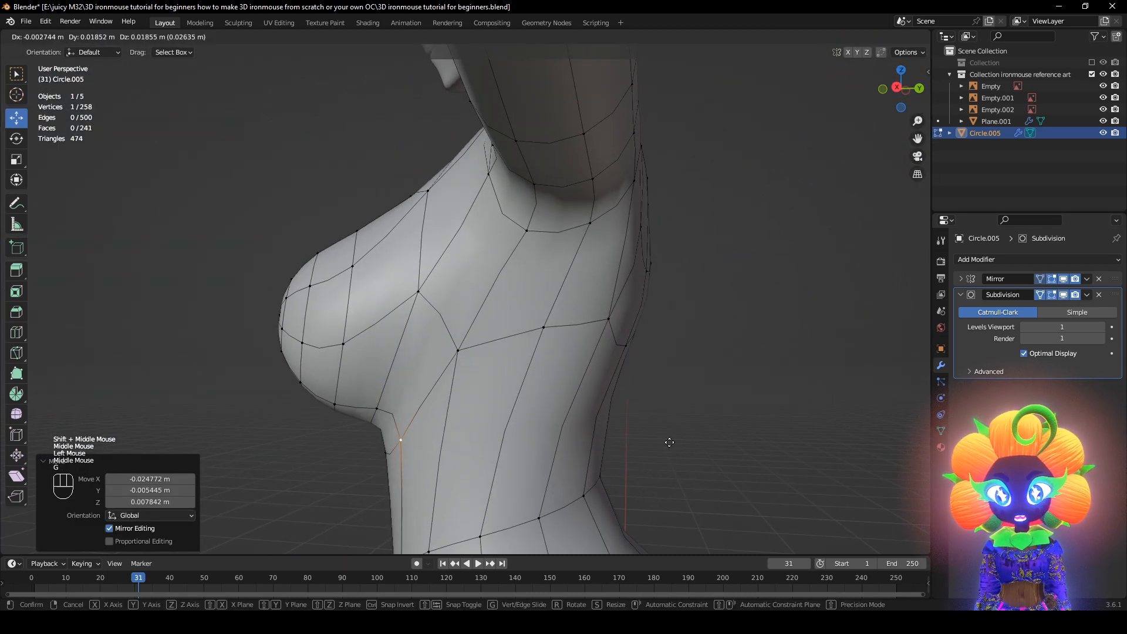
middle_drag(705, 411, 440, 315)
key(g)
click(487, 331)
mouse_move(512, 360)
middle_down()
mouse_move(500, 239)
mouse_move(520, 364)
middle_up()
Move the torso vertex behind the breast and below the armpit by about -0.023 m in X and -0.008 m in Y
click(509, 253)
shift+middle_drag(520, 293, 499, 422)
middle_drag(675, 352, 528, 376)
shift+middle_drag(763, 347, 610, 375)
middle_drag(610, 376, 626, 404)
scroll(625, 370, down, 2)
scroll(626, 404, up, 2)
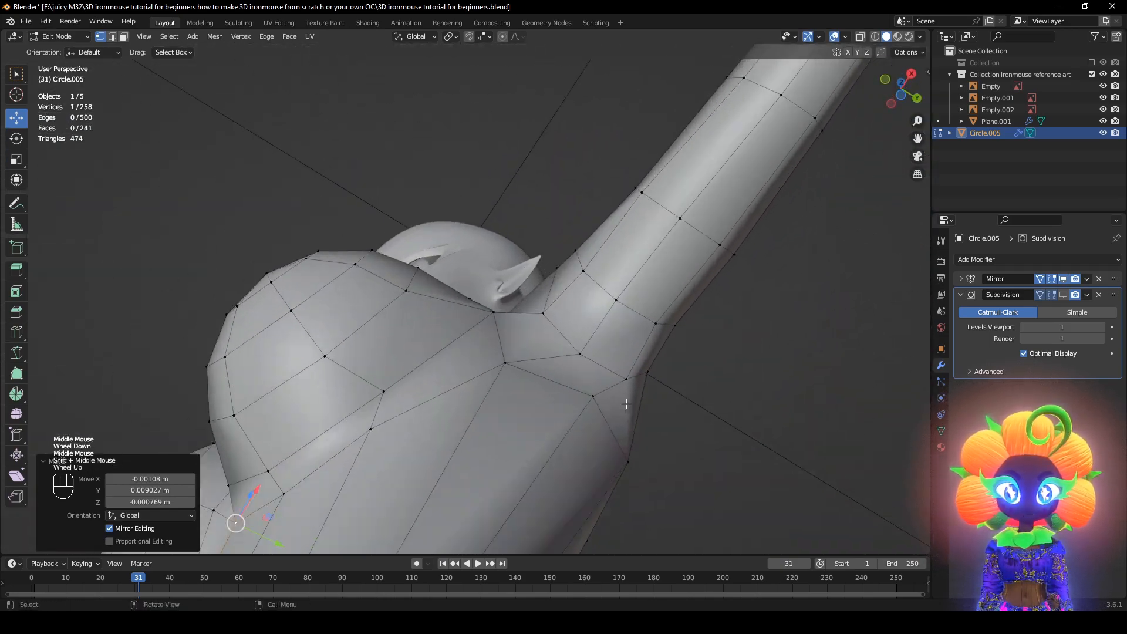
scroll(627, 404, up, 1)
click(502, 316)
middle_drag(505, 317, 502, 408)
key(g)
click(509, 320)
Preview the subdivided chest with overlays hidden, comparing it before and after the last move and examining it from below
click(1063, 295)
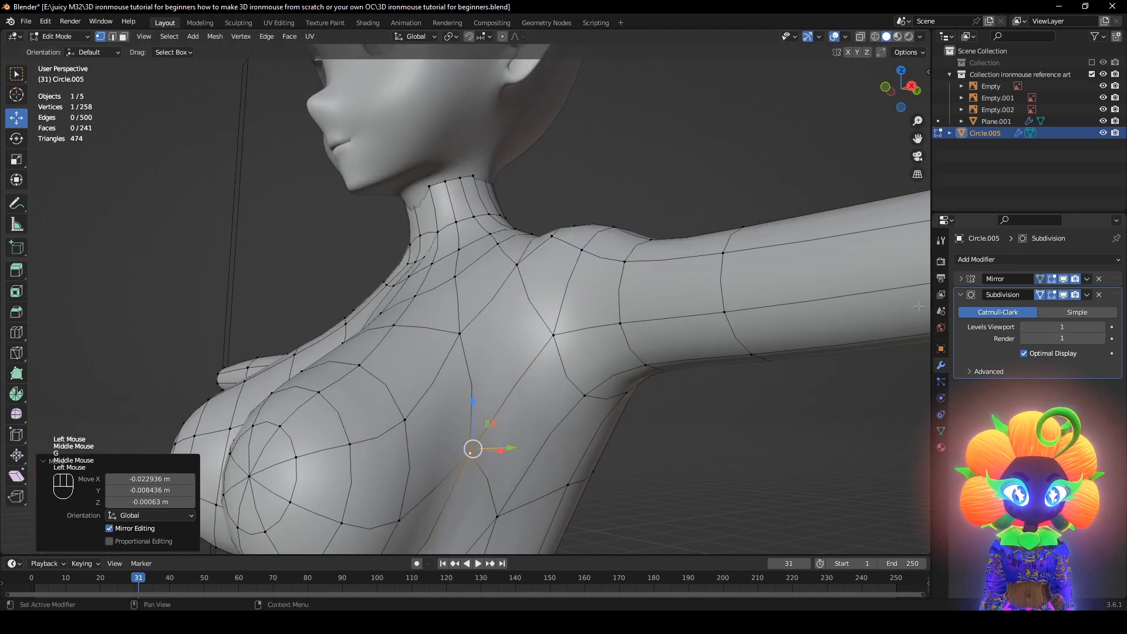
click(835, 39)
scroll(679, 390, down, 2)
key(ctrl+z)
middle_drag(679, 390, 670, 411)
key(ctrl+shift+z)
scroll(700, 420, up, 1)
scroll(700, 420, down, 1)
scroll(670, 412, down, 3)
middle_drag(669, 412, 656, 313)
scroll(659, 425, up, 2)
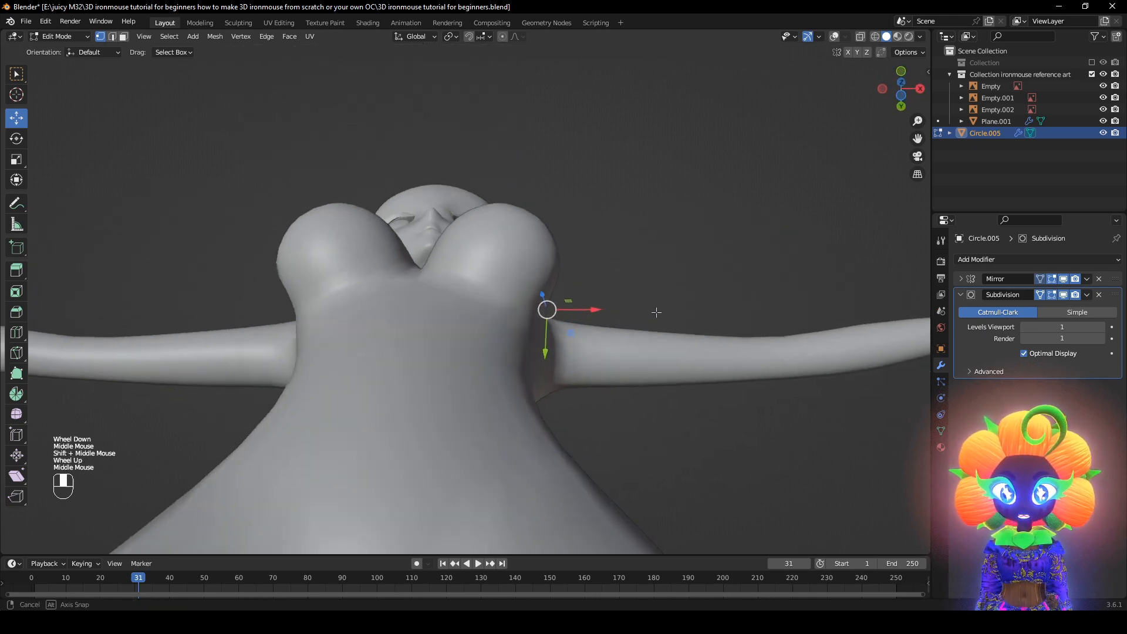
Restore the overlays and push the vertex at the breast's front outer edge outward with Shrink/Fatten by 0.00933 m
click(834, 36)
shift+middle_drag(526, 222, 530, 256)
key(alt+s)
mouse_move(583, 301)
middle_down()
mouse_move(584, 285)
mouse_move(582, 307)
middle_up()
click(585, 271)
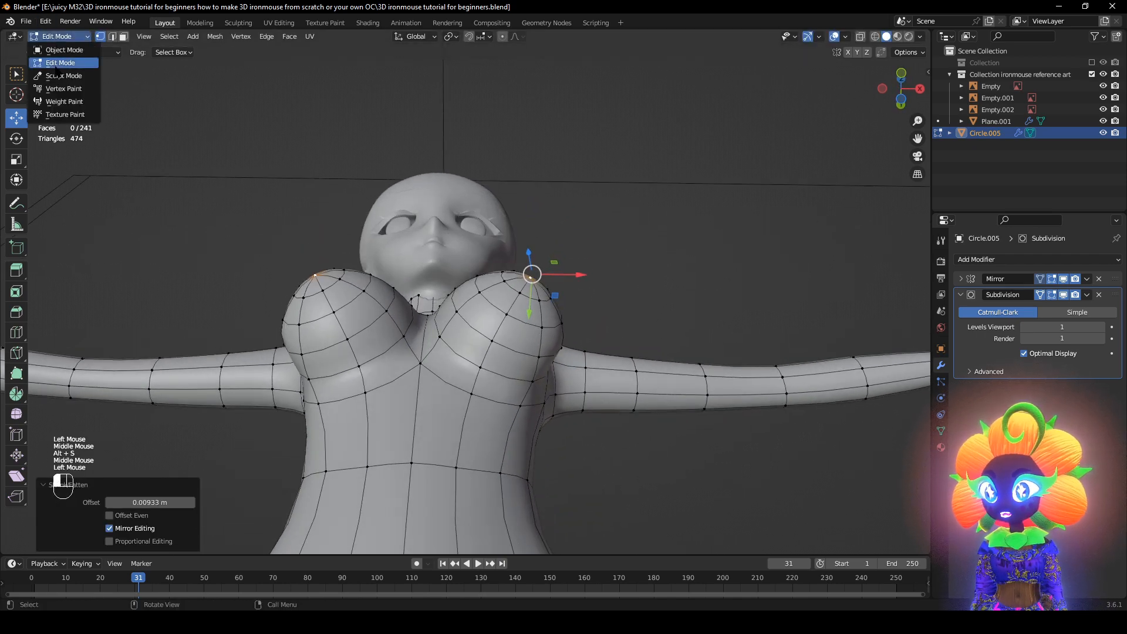
Switch to Sculpt Mode and set the Crease brush to a 63 px radius and 0.500 strength
click(62, 76)
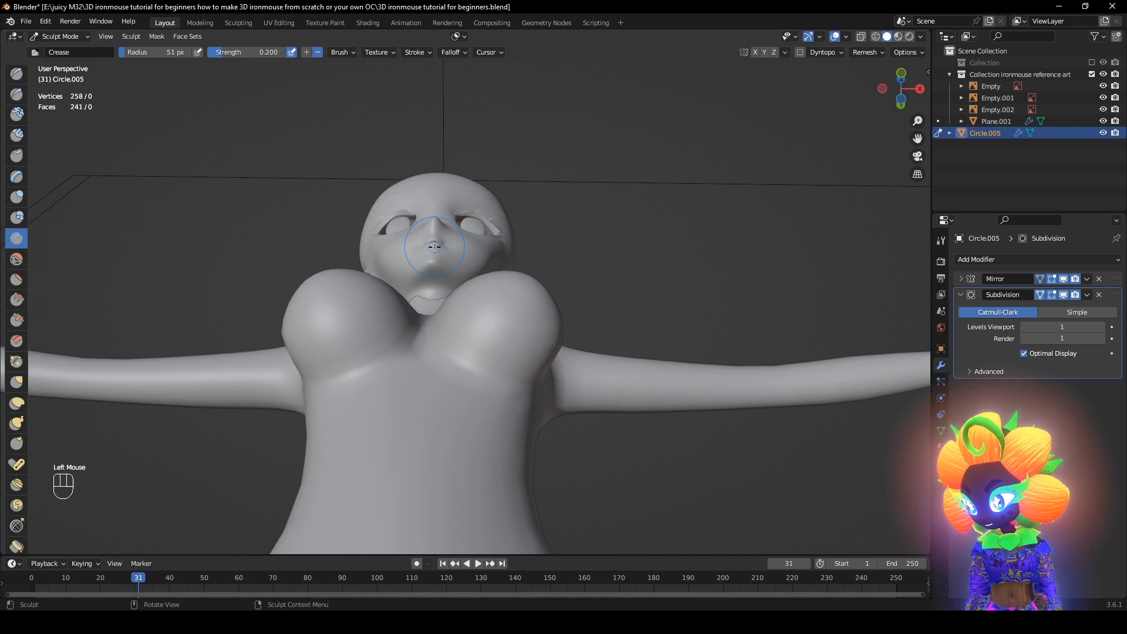
middle_drag(434, 247, 621, 427)
click(365, 316)
shift+middle_drag(483, 390, 481, 348)
mouse_move(480, 352)
middle_down()
mouse_move(403, 364)
mouse_move(371, 406)
middle_up()
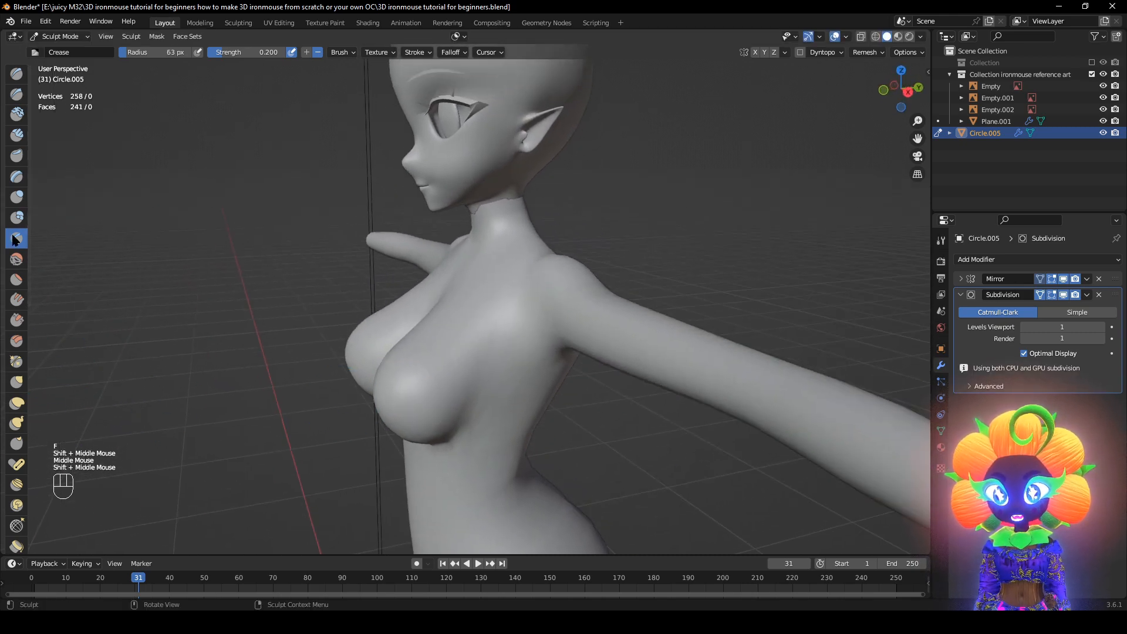
middle_drag(447, 329, 509, 375)
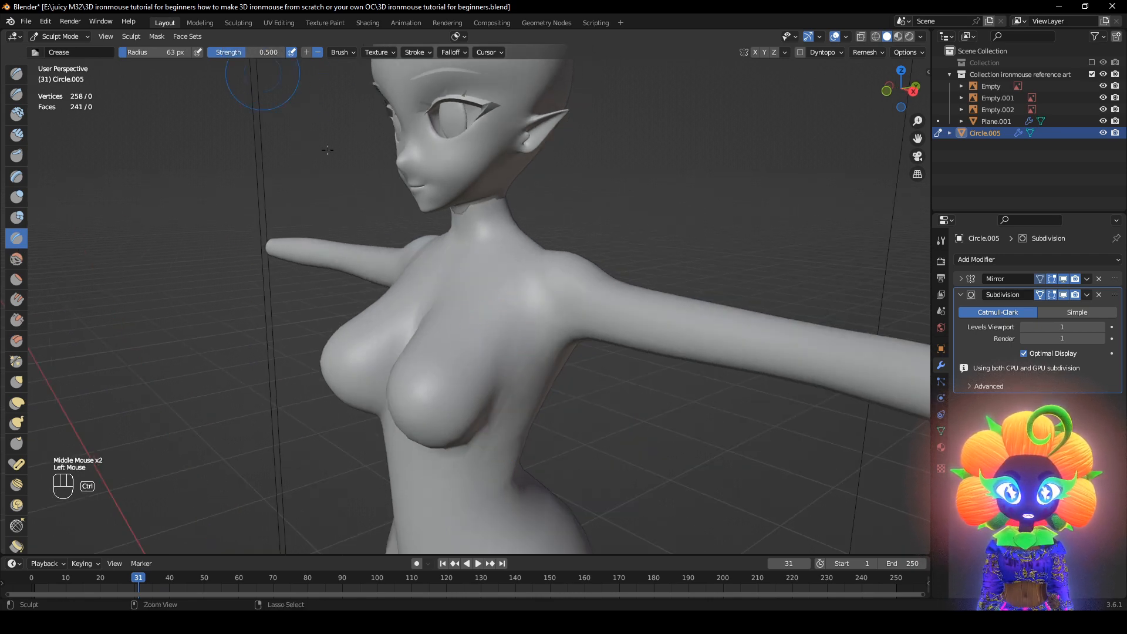
middle_drag(327, 150, 517, 478)
scroll(520, 349, up, 1)
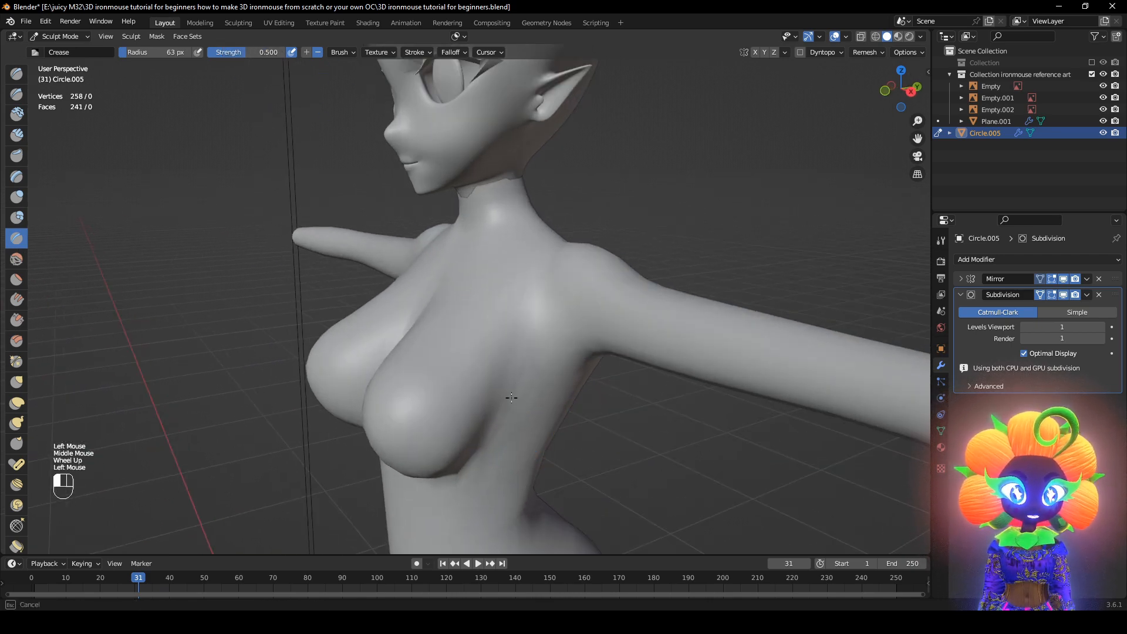
Try Crease strokes along the breast's outer side, upper chest and underside, undoing the unwanted strokes
drag(512, 398, 527, 324)
mouse_move(558, 387)
middle_down()
mouse_move(584, 322)
mouse_move(624, 395)
mouse_move(577, 370)
mouse_move(457, 426)
middle_up()
ctrl+scroll(577, 370, down, 1)
key(ctrl+z)
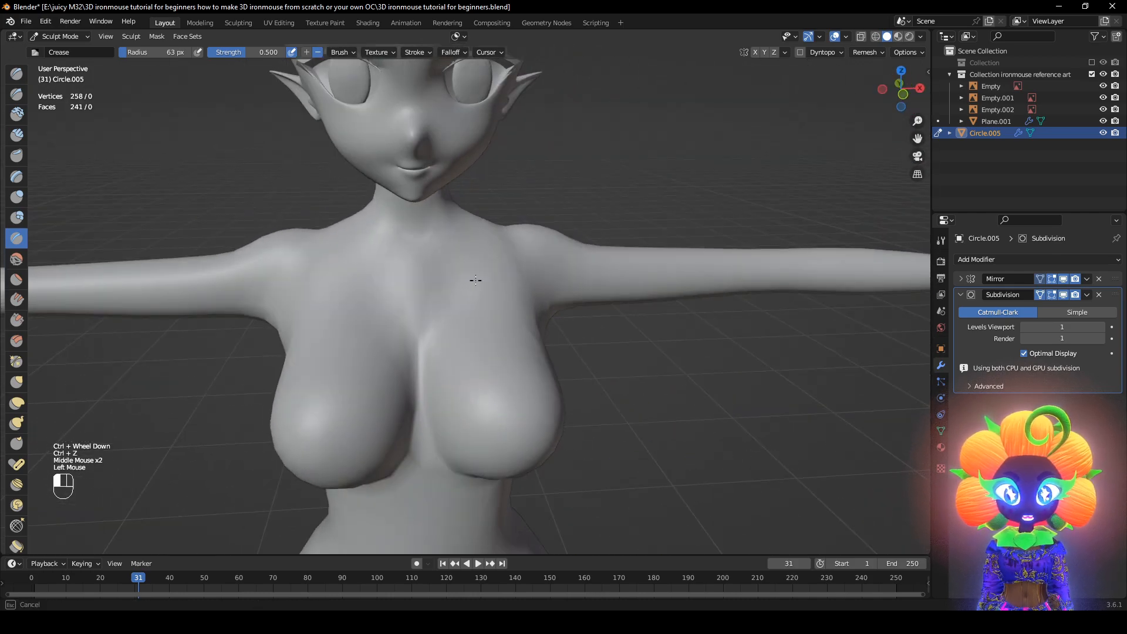
mouse_move(531, 248)
middle_down()
mouse_move(679, 391)
mouse_move(646, 352)
mouse_move(598, 339)
middle_up()
key(ctrl+z)
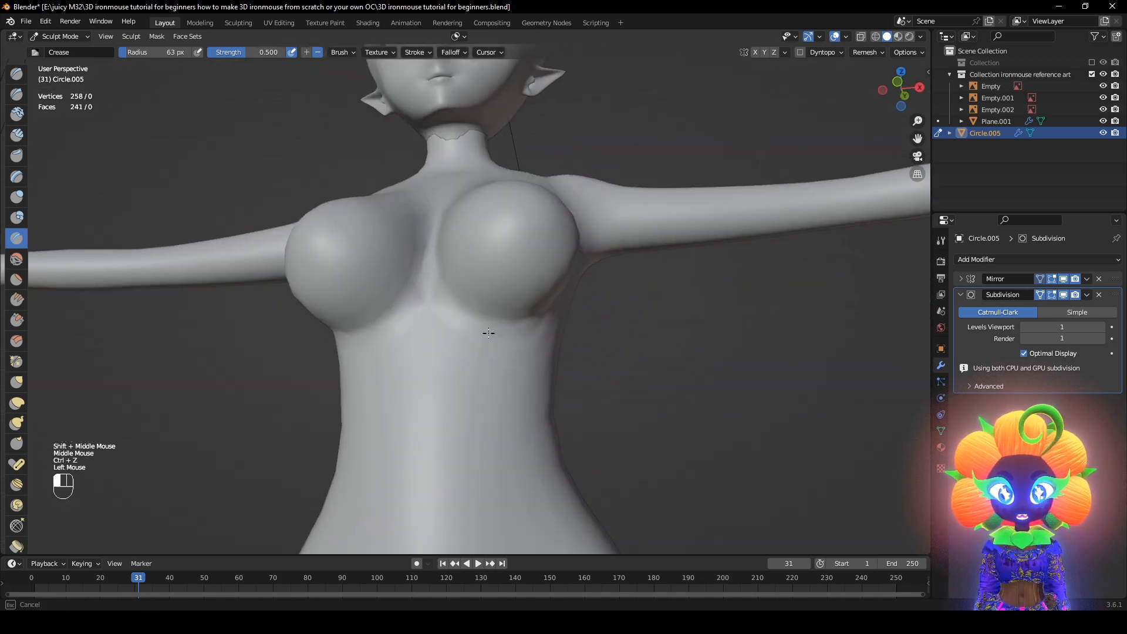
mouse_move(506, 365)
middle_down()
mouse_move(528, 395)
mouse_move(511, 450)
mouse_move(494, 422)
middle_up()
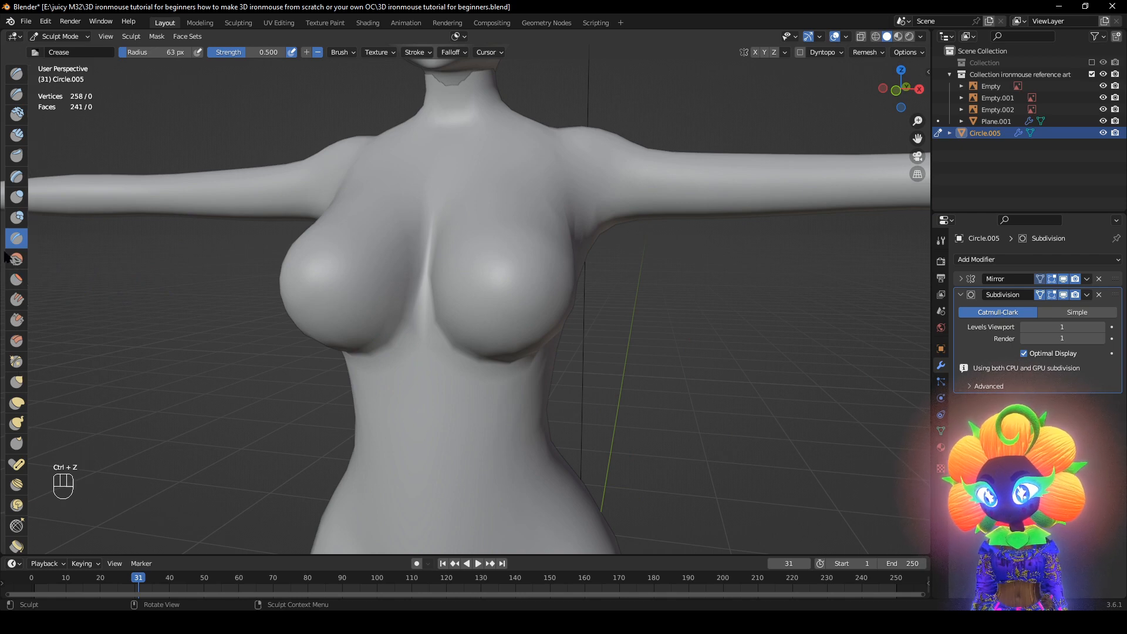
Sculpt the breast's outer side near the armpit with the Inflate/Deflate brush at 135 px radius, comparing the result through undo and redo
click(16, 196)
mouse_move(411, 323)
middle_down()
mouse_move(464, 334)
mouse_move(493, 364)
middle_up()
key(f)
middle_drag(494, 364, 512, 397)
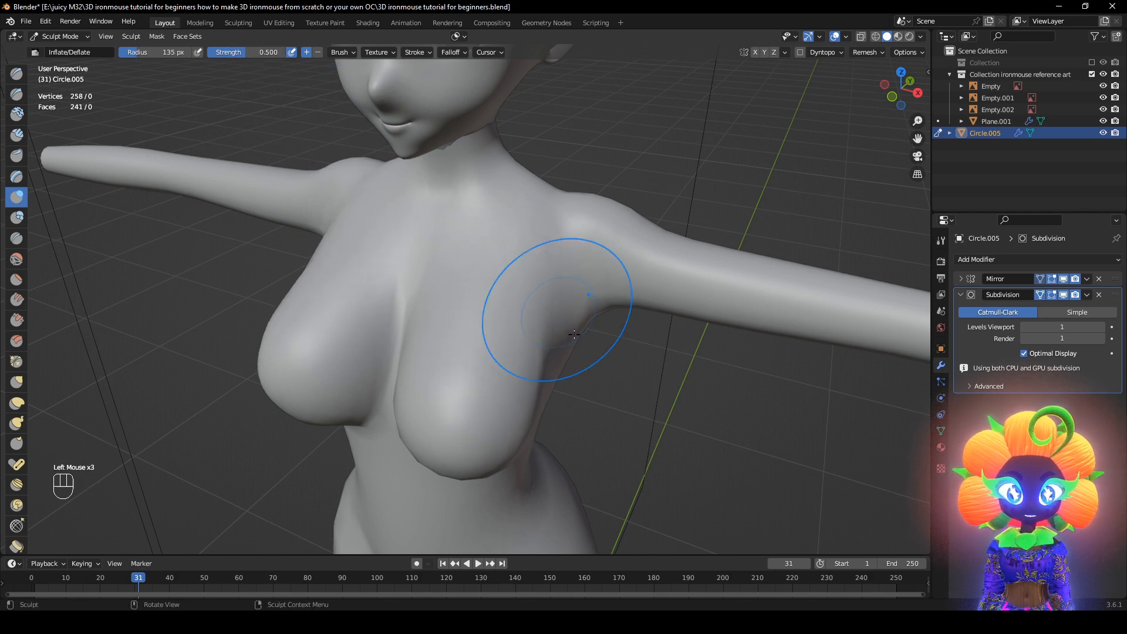
scroll(574, 334, down, 2)
middle_drag(574, 335, 541, 306)
key(ctrl+z)
mouse_move(471, 351)
middle_down()
mouse_move(624, 244)
mouse_move(690, 341)
mouse_move(642, 365)
mouse_move(625, 353)
mouse_move(629, 322)
mouse_move(709, 315)
mouse_move(729, 284)
mouse_move(733, 327)
mouse_move(761, 320)
middle_up()
key(ctrl+z)
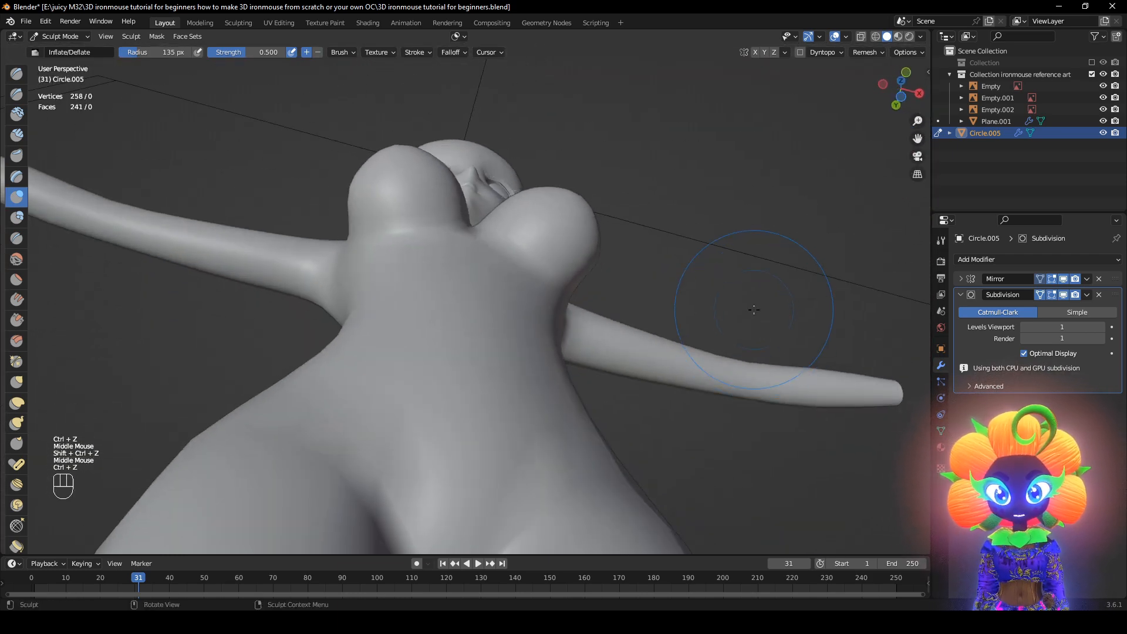
key(ctrl+z)
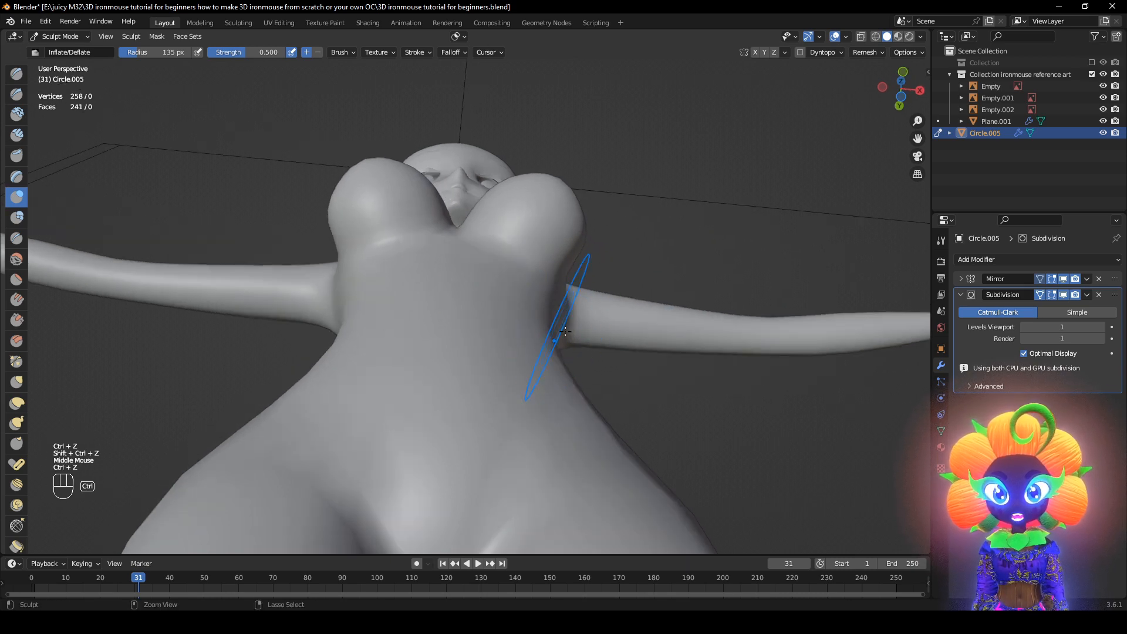
middle_drag(428, 317, 455, 369)
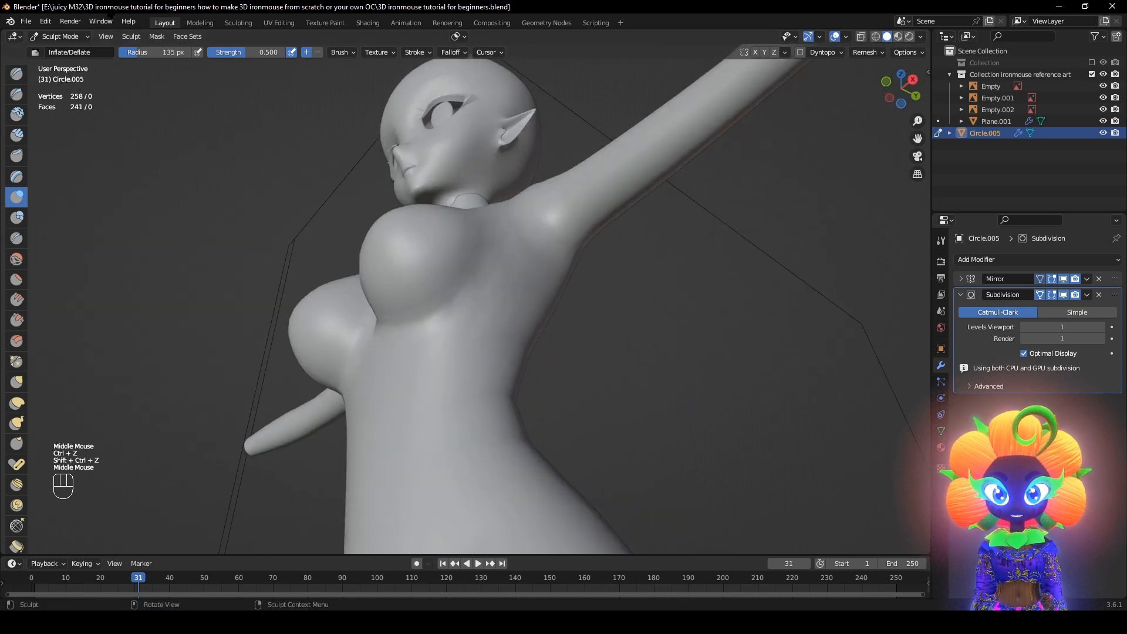
Return to Edit Mode, turn off the edit-mode Subdivision display and reposition the torso vertices behind the breast's outer side
click(61, 63)
scroll(916, 269, up, 1)
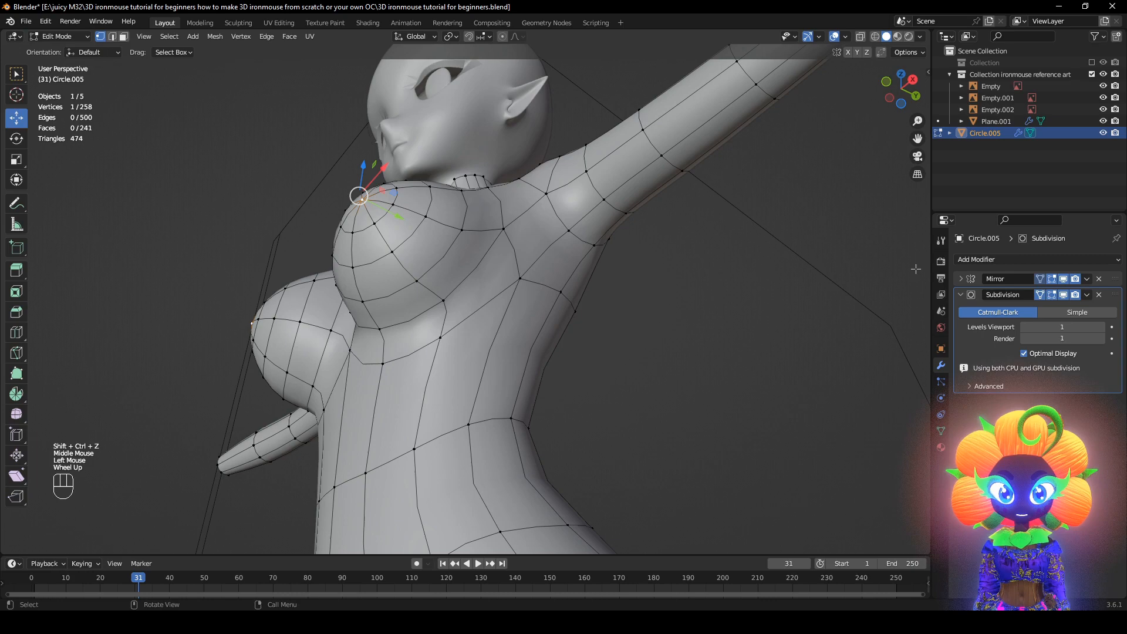
click(1061, 295)
middle_drag(785, 288, 810, 255)
shift+middle_drag(551, 186, 546, 235)
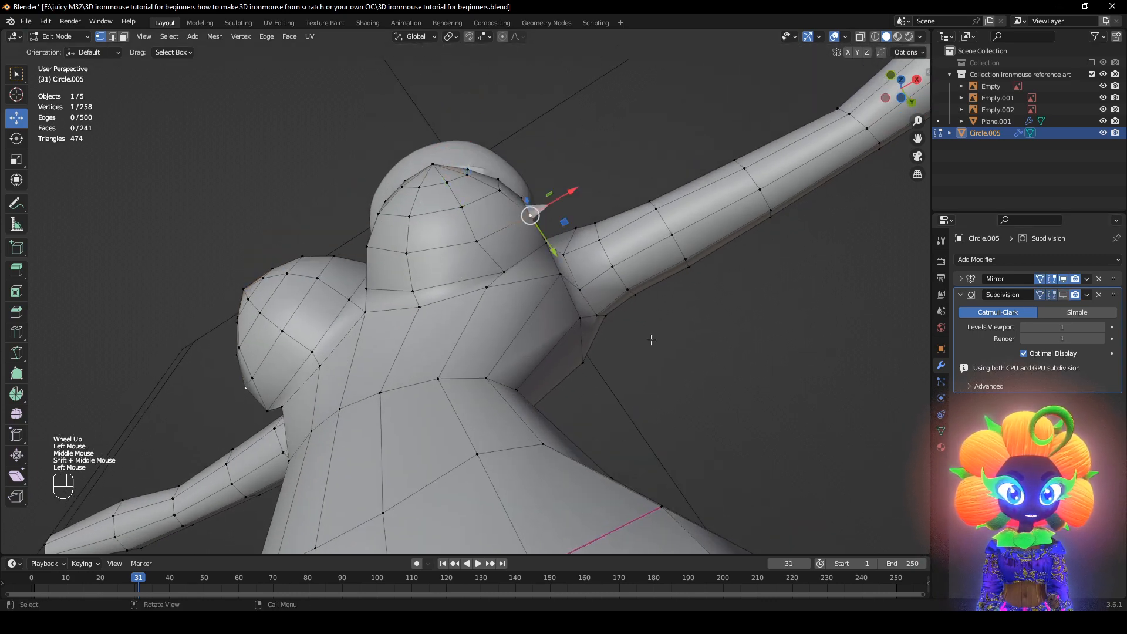
middle_drag(652, 340, 449, 378)
key(g)
click(672, 407)
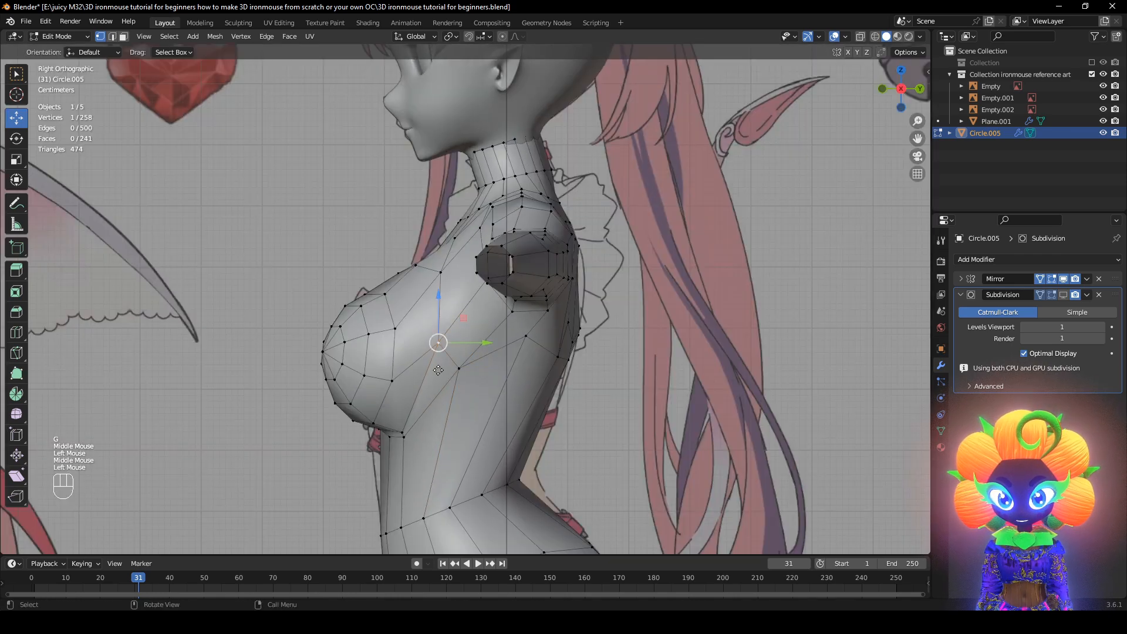
click(446, 382)
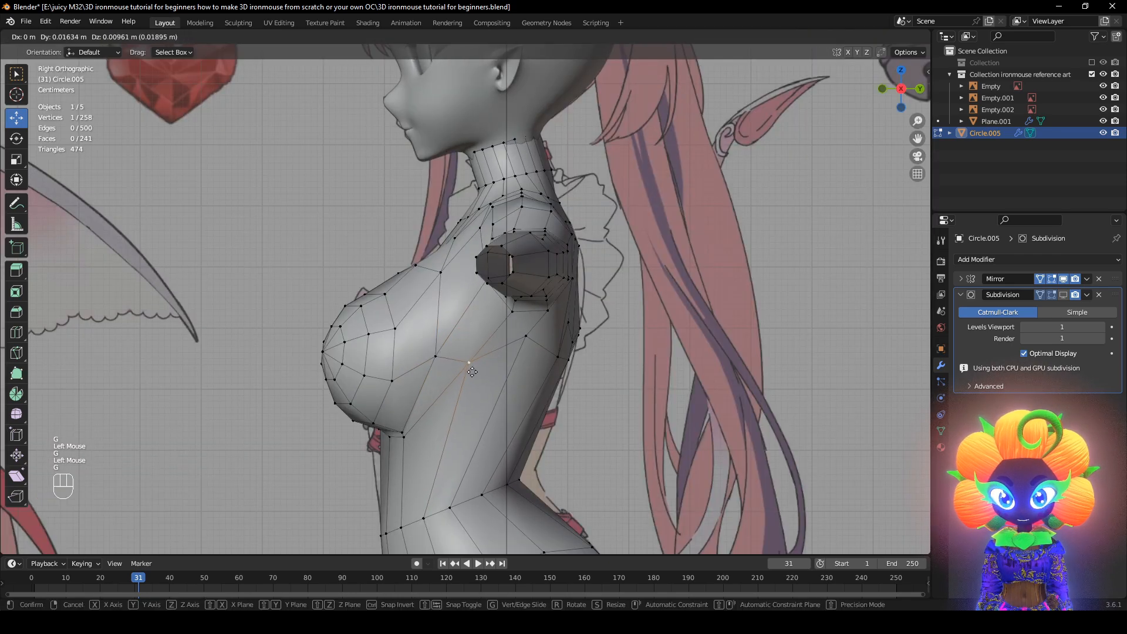
Slide the vertex behind the breast's outer side along its edge toward the armpit by a factor of 0.323
mouse_move(463, 377)
middle_down()
mouse_move(504, 390)
mouse_move(479, 382)
middle_up()
key(g)
key(g)
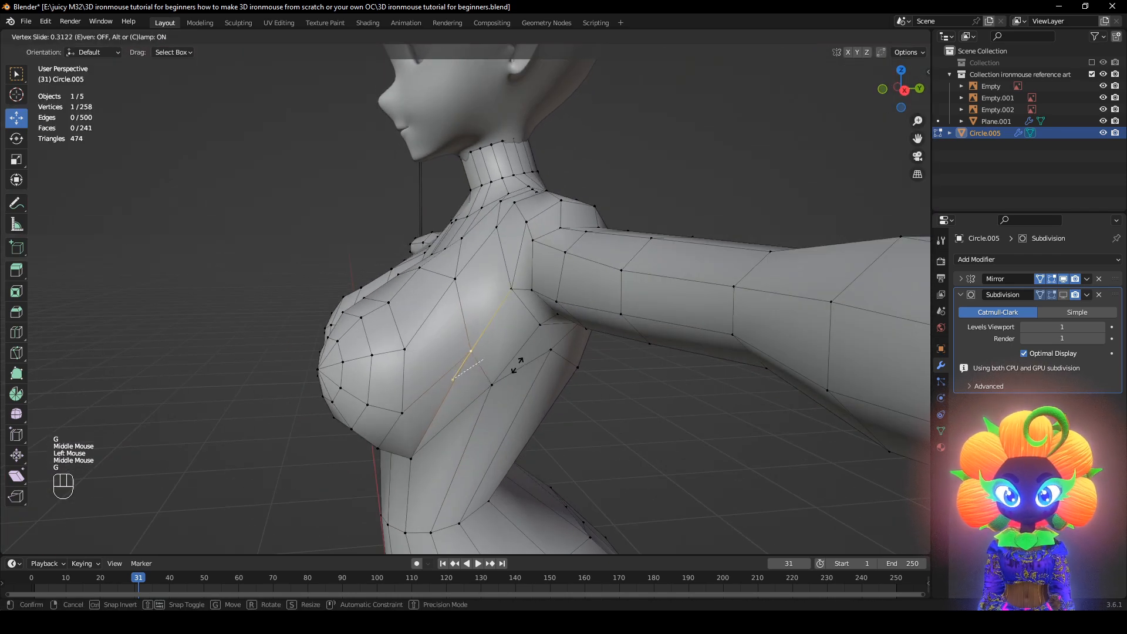
click(521, 360)
Preview the chest with Subdivision on and overlays hidden, and examine the breasts' shape from below
click(1064, 295)
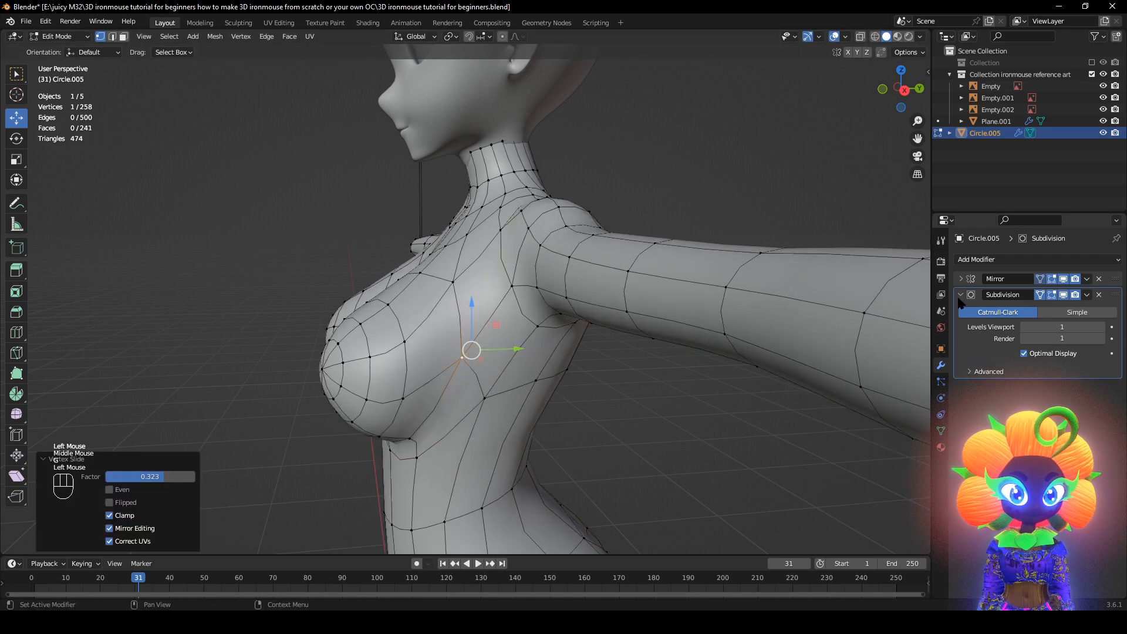
click(834, 36)
scroll(702, 189, down, 2)
middle_drag(703, 194, 664, 256)
scroll(679, 216, up, 3)
middle_drag(665, 256, 681, 222)
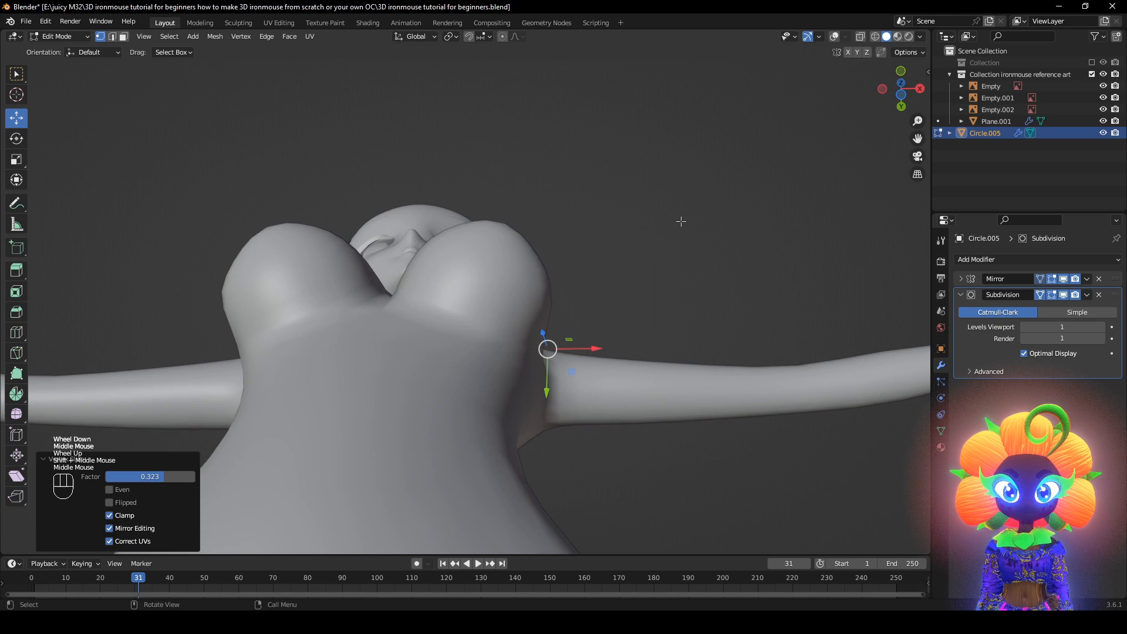
Restore the overlays, rotate the vertices at the breast's tip by -3.06° without Subdivision, and turn Subdivision back on
click(834, 38)
click(1063, 295)
middle_drag(385, 235, 592, 281)
click(475, 291)
shift+click(443, 294)
key(r)
click(590, 276)
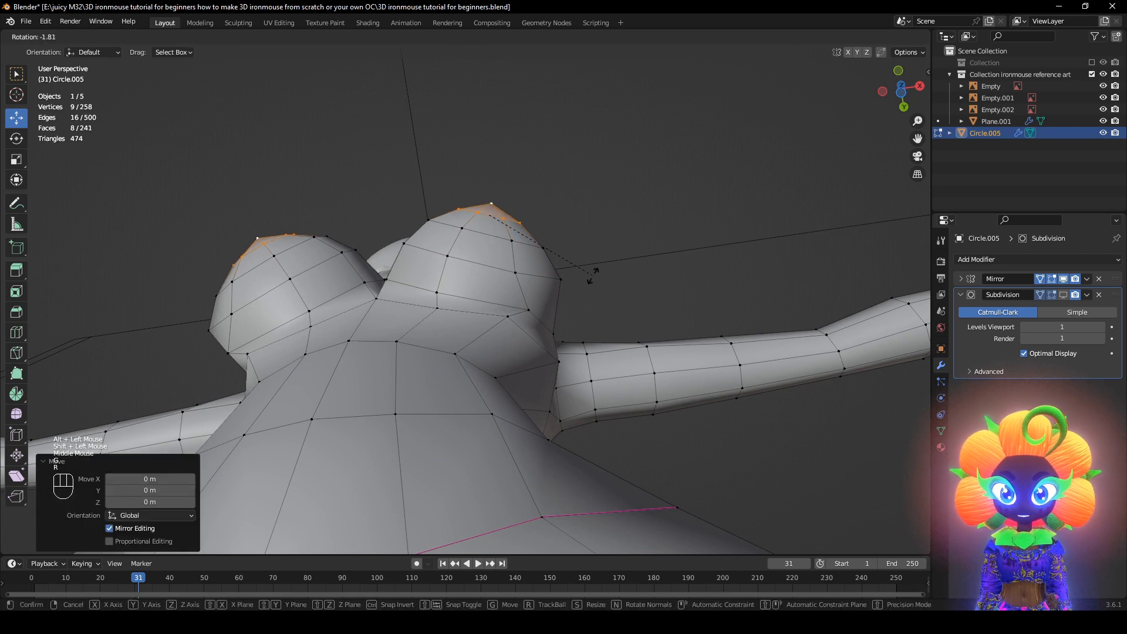
click(1063, 295)
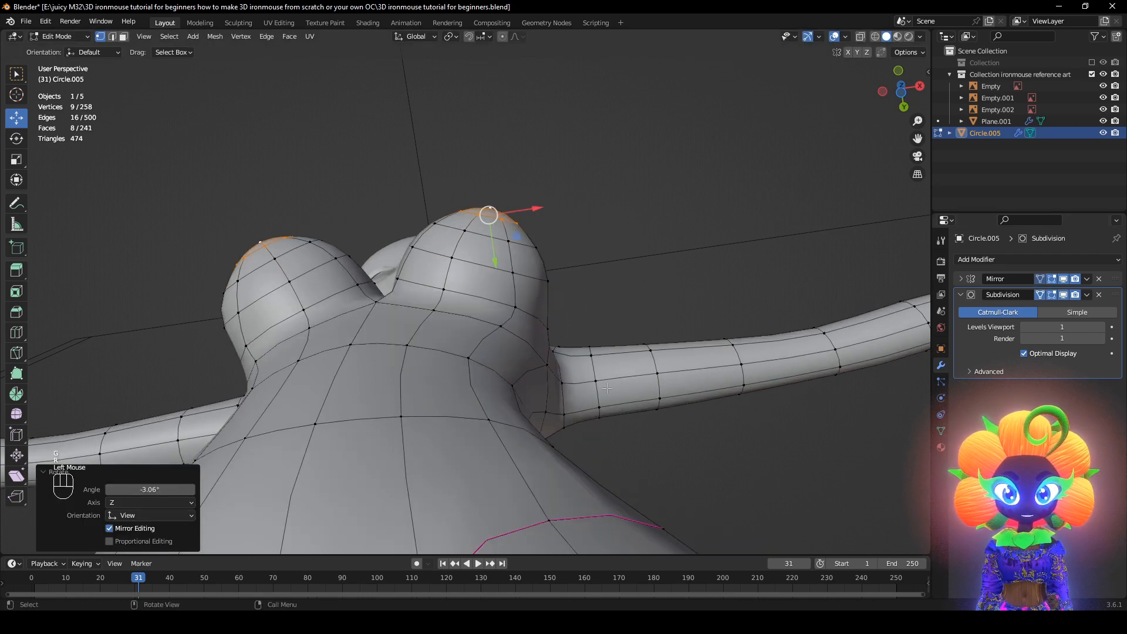
Undo the last tip adjustment and push the selected faces at the breast's tip outward with Shrink/Fatten
middle_drag(752, 194, 780, 150)
click(769, 196)
scroll(770, 196, down, 2)
middle_drag(770, 196, 739, 208)
key(ctrl+z)
scroll(738, 208, up, 2)
key(alt+s)
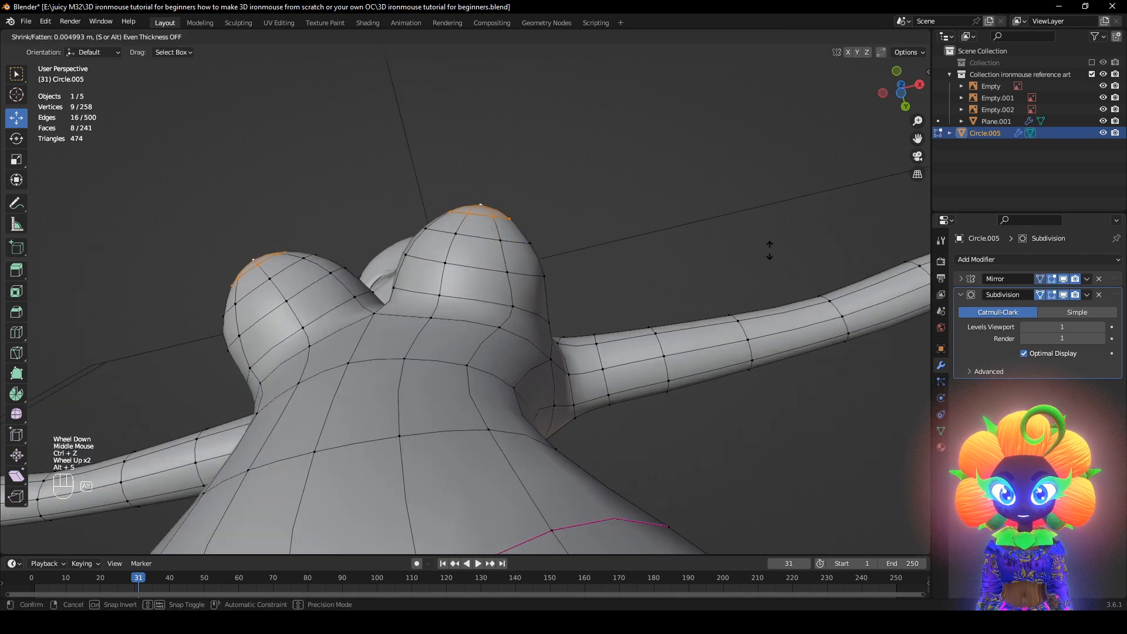
click(825, 264)
Select the edge loop near the breast's tip and the one nearer its base, and round both with LoopTools Circle
middle_drag(734, 246, 623, 261)
alt+shift+click(456, 236)
middle_drag(808, 264, 823, 270)
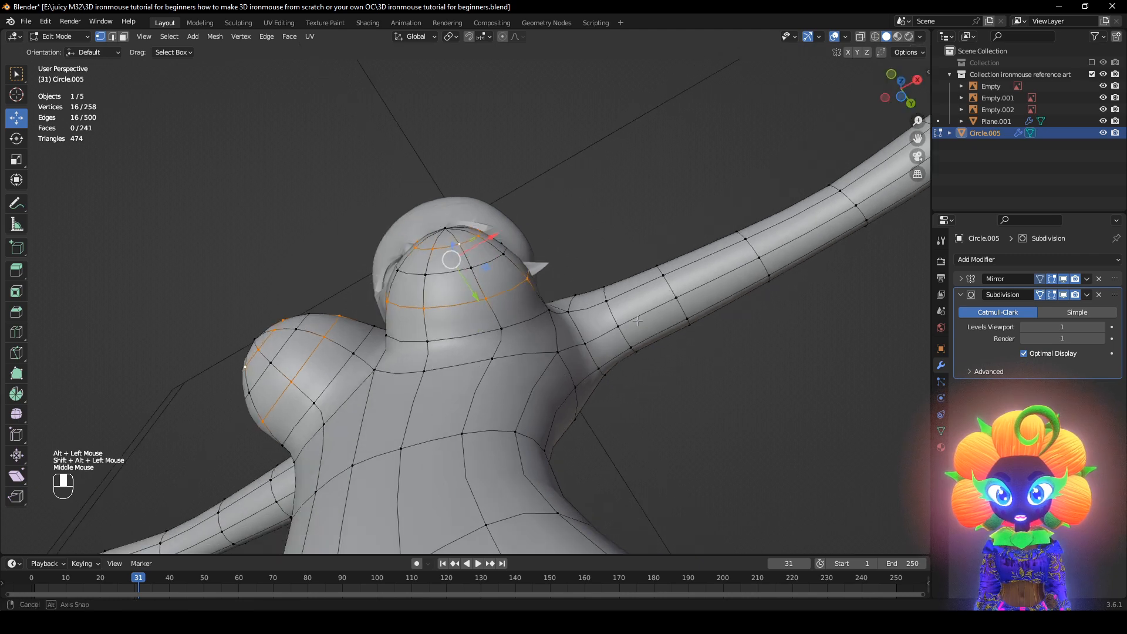
right_click(827, 270)
mouse_move(834, 269)
click(872, 283)
Round the breast's middle edge loop with LoopTools Circle and clear the selection
alt+click(461, 269)
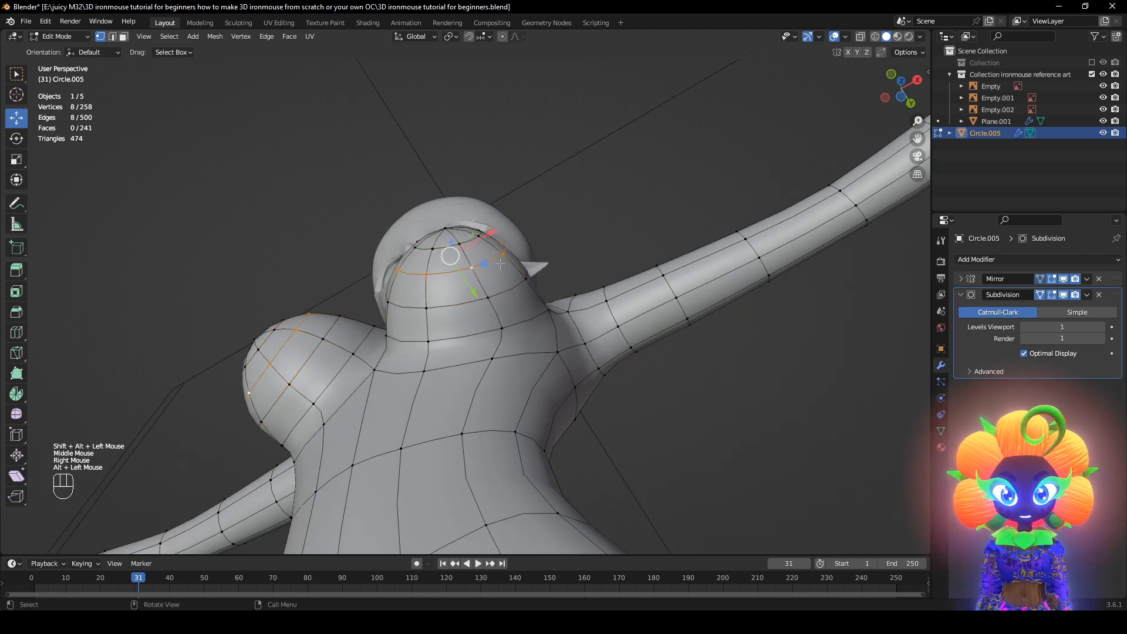
middle_drag(687, 279, 712, 350)
right_click(712, 349)
mouse_move(725, 312)
click(760, 326)
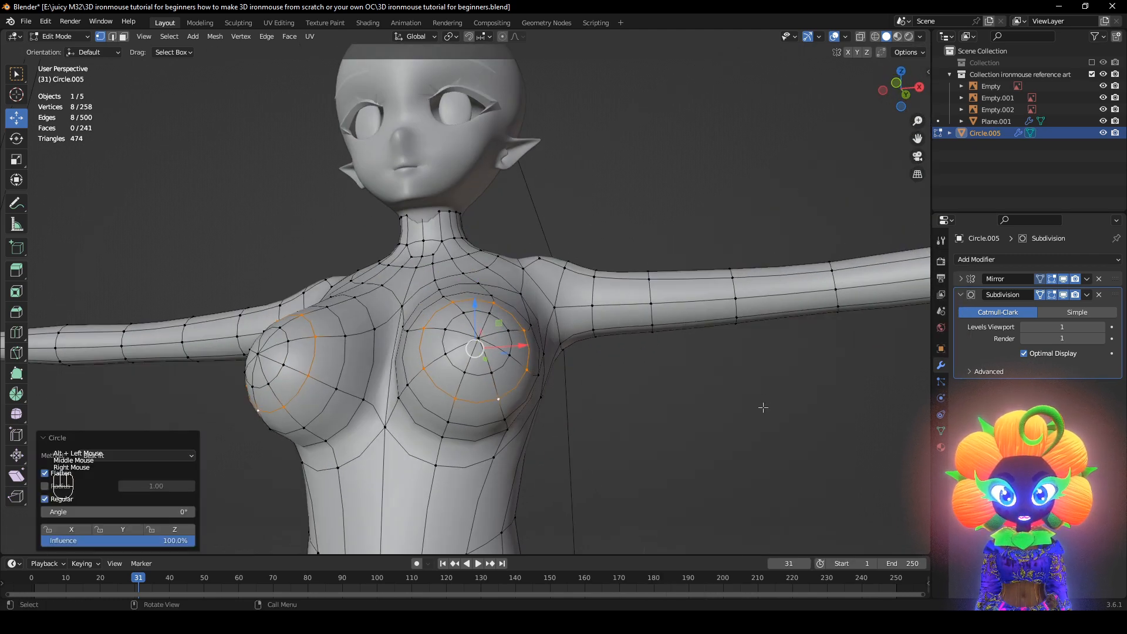
scroll(764, 411, up, 2)
click(767, 410)
Select two vertices on the breast's front outer edge and push them outward with Shrink/Fatten by 0.0108 m
middle_drag(768, 410, 785, 329)
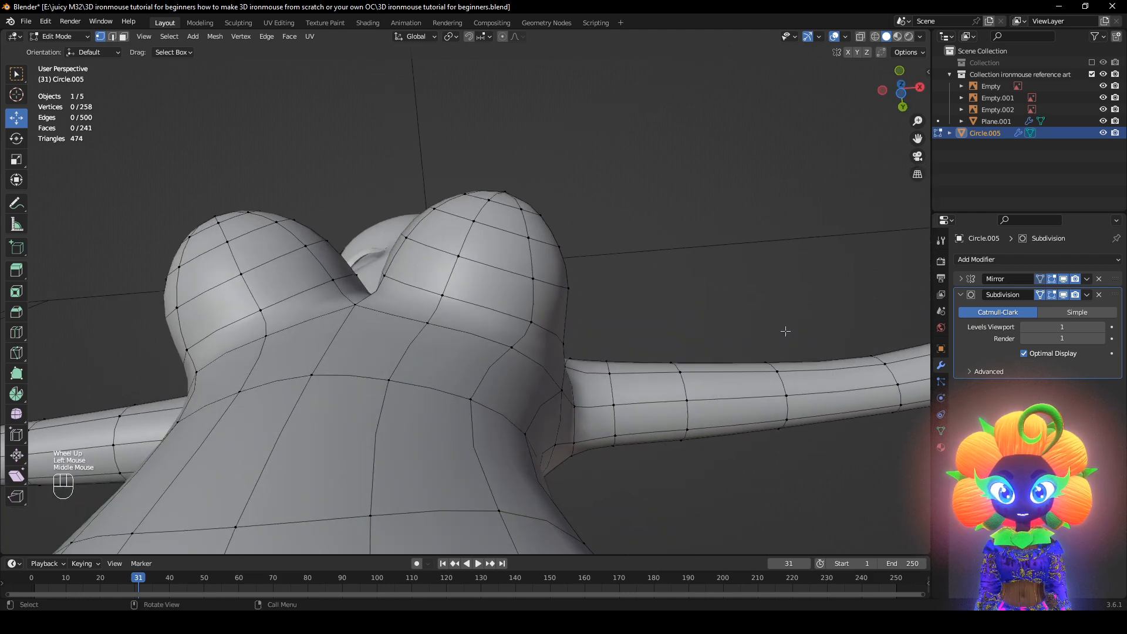
scroll(764, 289, down, 2)
scroll(759, 278, up, 2)
middle_drag(758, 278, 612, 262)
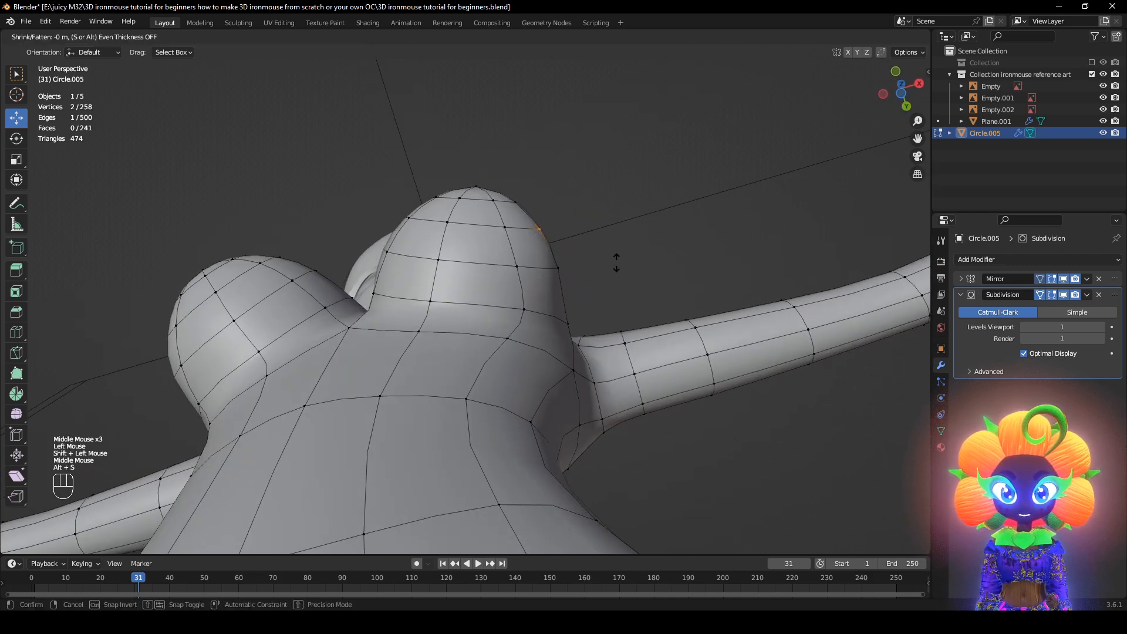
click(619, 258)
Preview the subdivided chest with overlays hidden and compare the recent shape changes from below through undo and redo
click(1064, 296)
scroll(847, 190, down, 1)
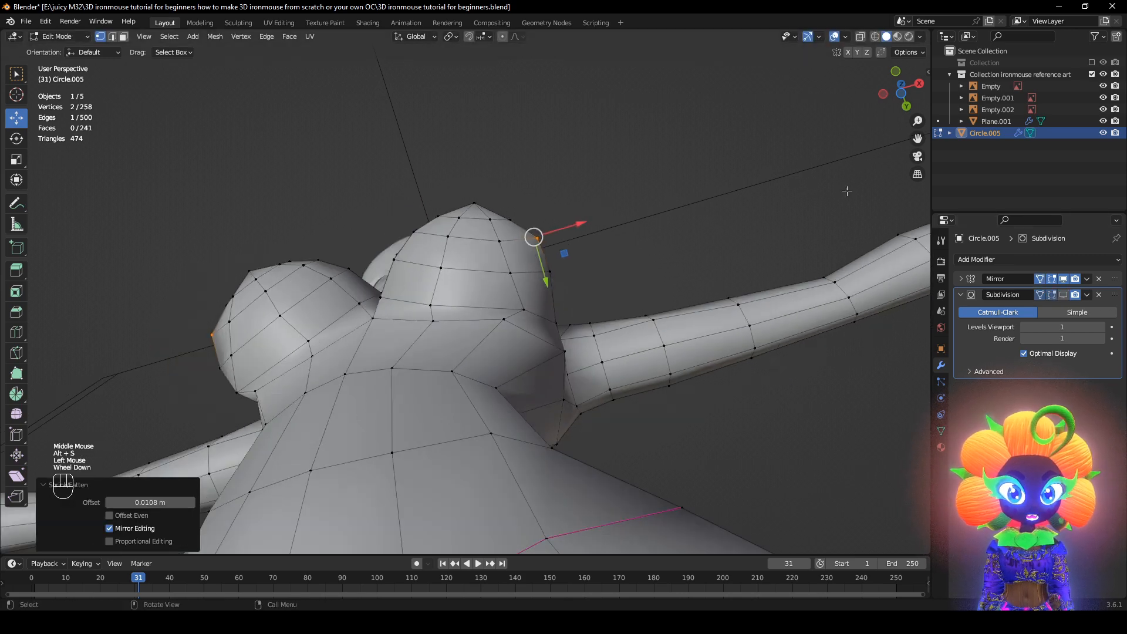
click(1063, 295)
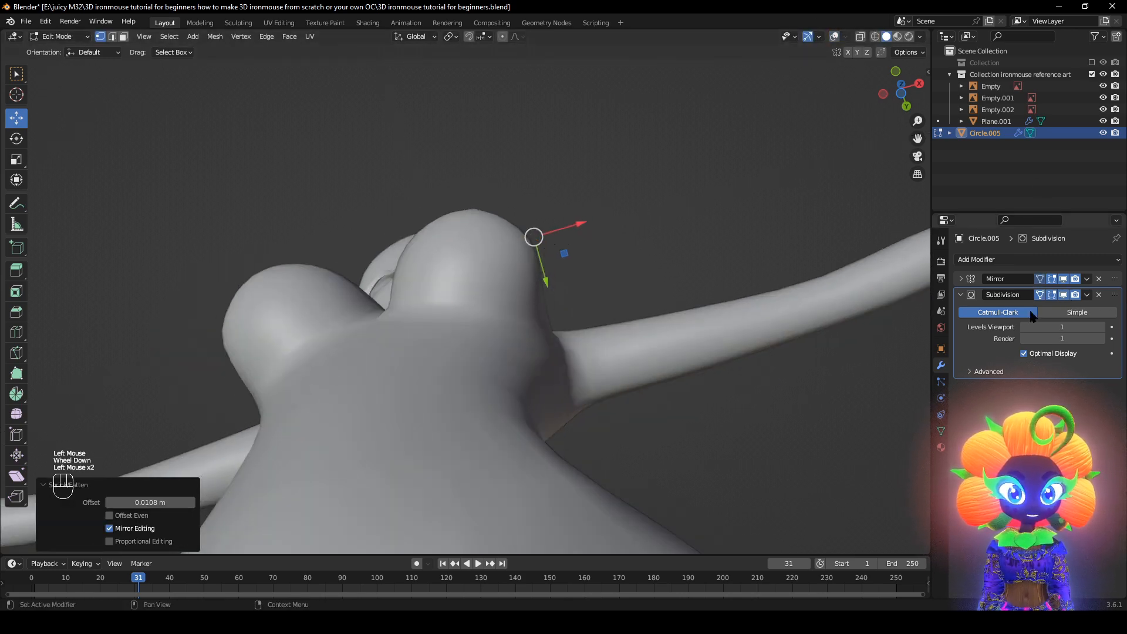
scroll(749, 320, down, 1)
middle_drag(738, 321, 801, 314)
key(ctrl+z)
middle_drag(783, 315, 786, 322)
key(ctrl+z)
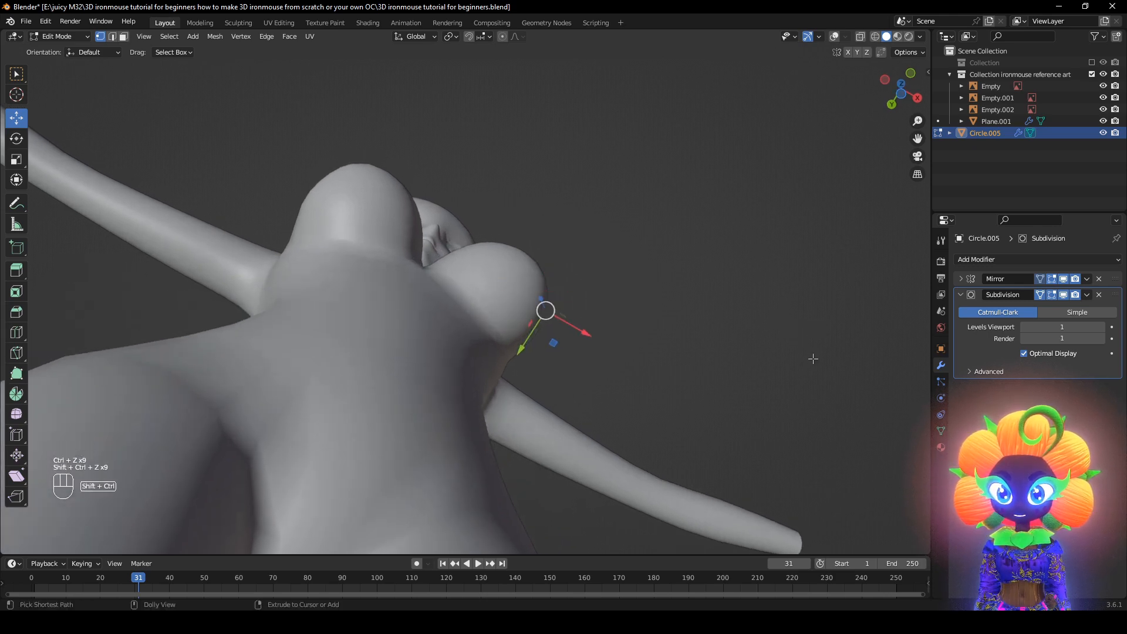
Push the breast's outer-edge selection outward with Shrink/Fatten by 0.00146 m
middle_drag(813, 358, 707, 345)
click(820, 347)
scroll(526, 216, up, 2)
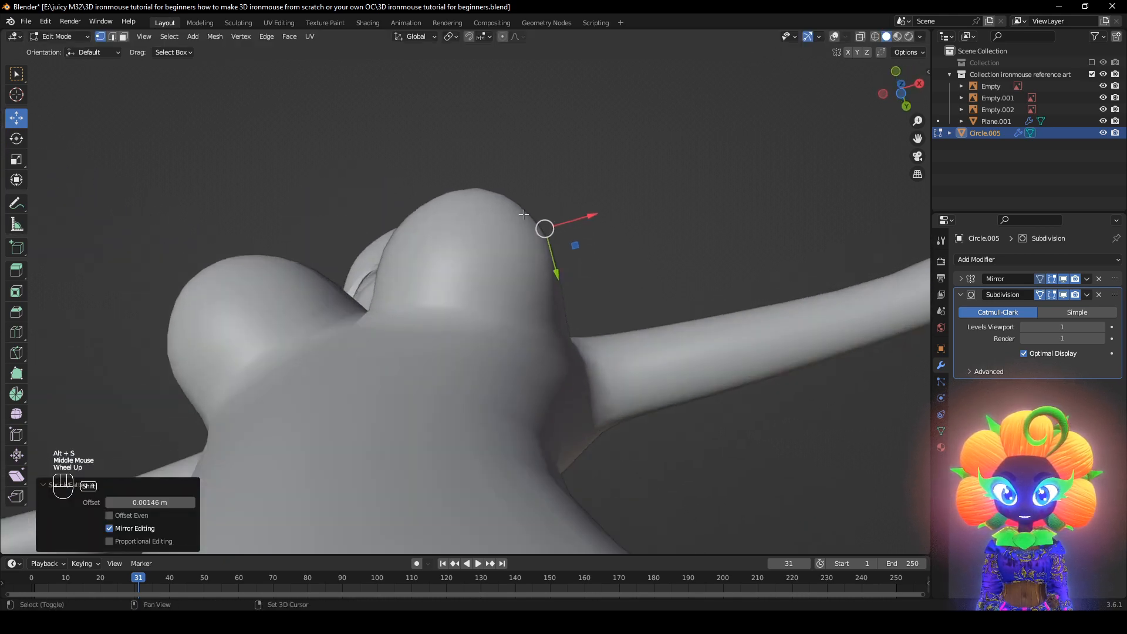
Select two vertices on the breast's outer front edge and push them outward with Shrink/Fatten by 0.00598 m
click(834, 36)
click(1064, 295)
middle_drag(569, 188, 571, 271)
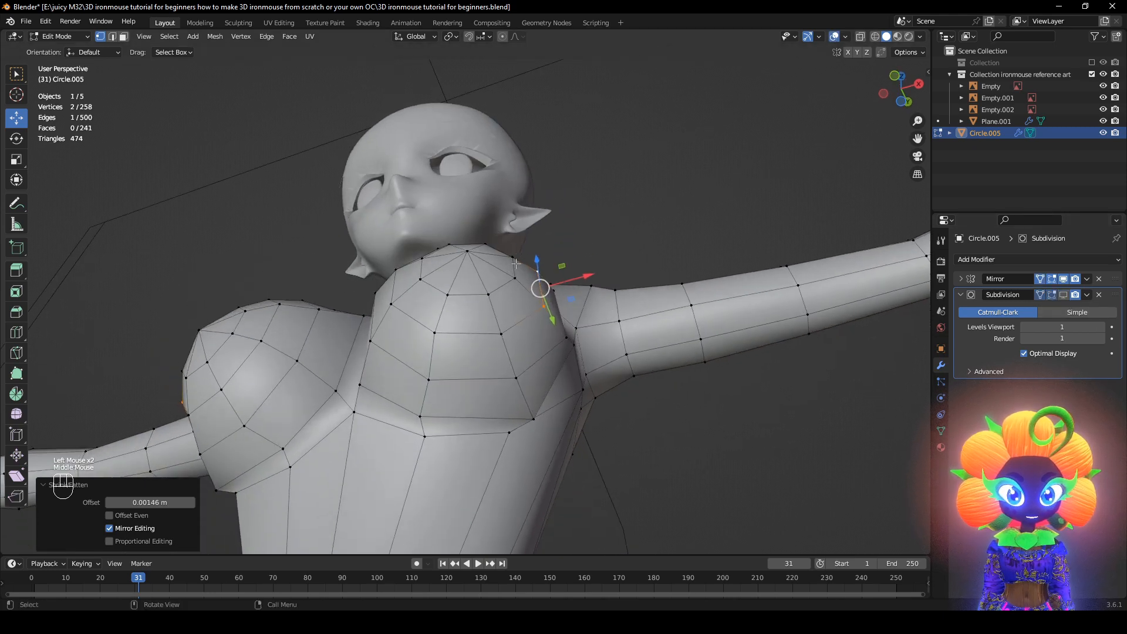
click(516, 285)
shift+click(511, 267)
middle_drag(762, 411, 768, 320)
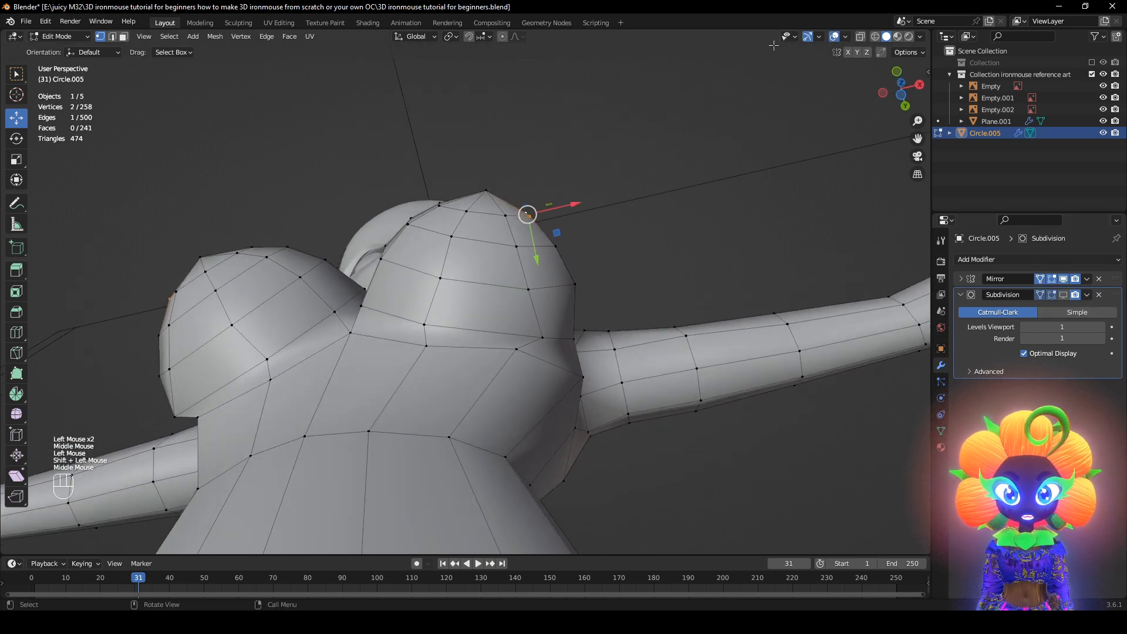
click(834, 36)
click(833, 271)
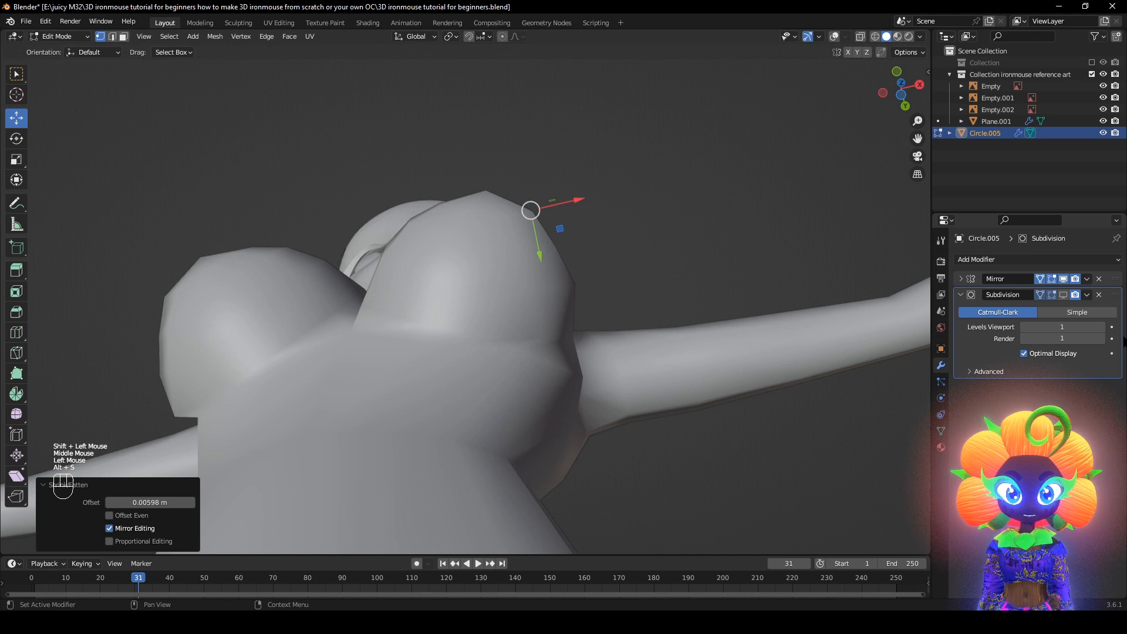
Preview the subdivided chest from the front without overlays and compare the last Shrink/Fatten change through undo and redo
click(1063, 295)
scroll(687, 245, down, 2)
middle_drag(687, 244, 718, 424)
key(ctrl+z)
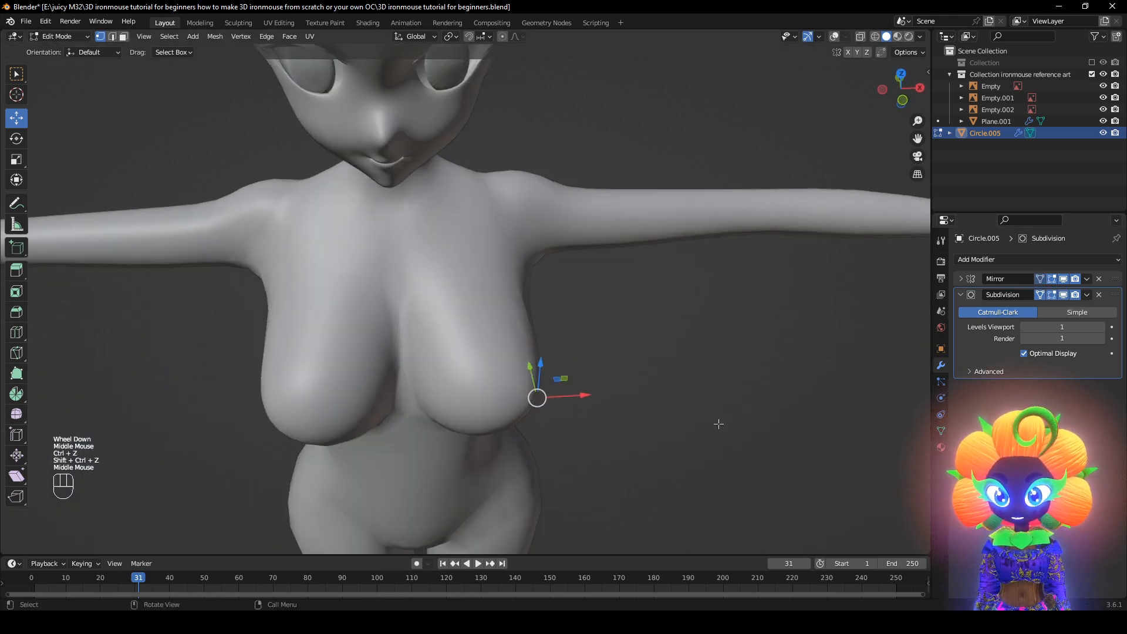
click(834, 36)
middle_drag(657, 306, 675, 333)
Select the front vertex at the neck base in front view and isolate the body mesh in local view
key(a)
key(KP_1)
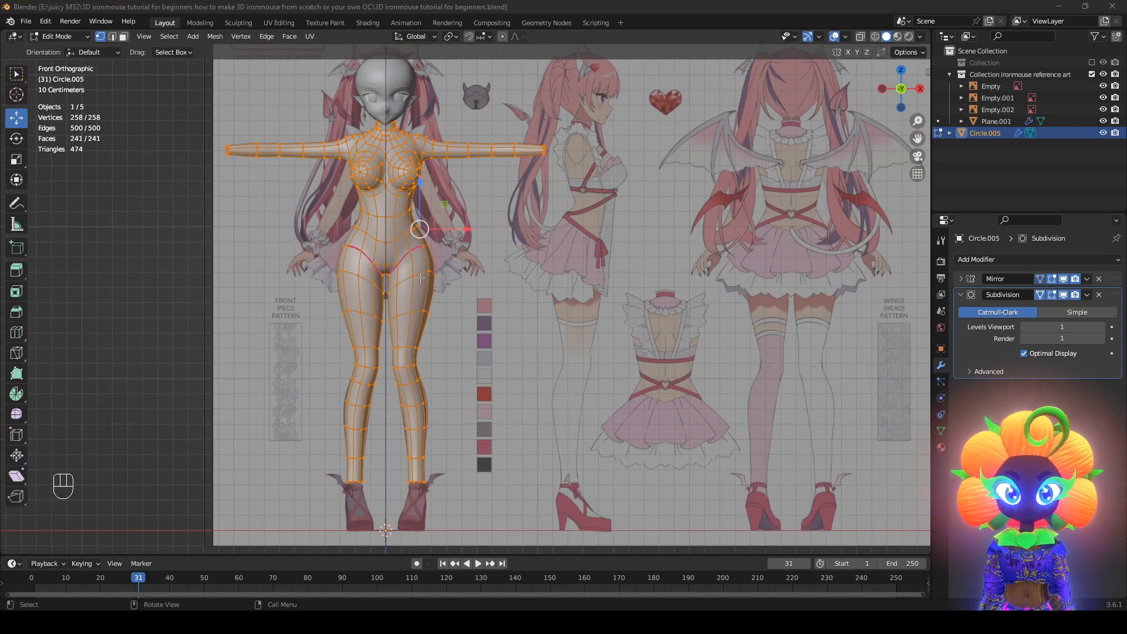
scroll(382, 217, up, 1)
shift+middle_drag(383, 217, 485, 447)
shift+scroll(485, 447, up, 1)
scroll(485, 446, up, 2)
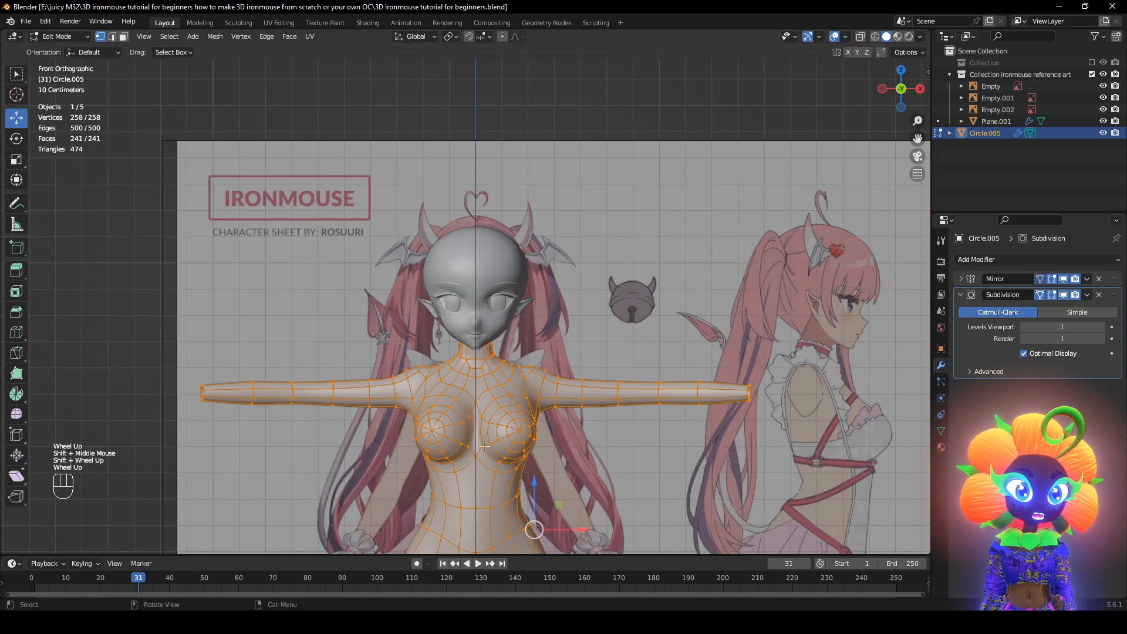
click(482, 368)
key(KP_Decimal)
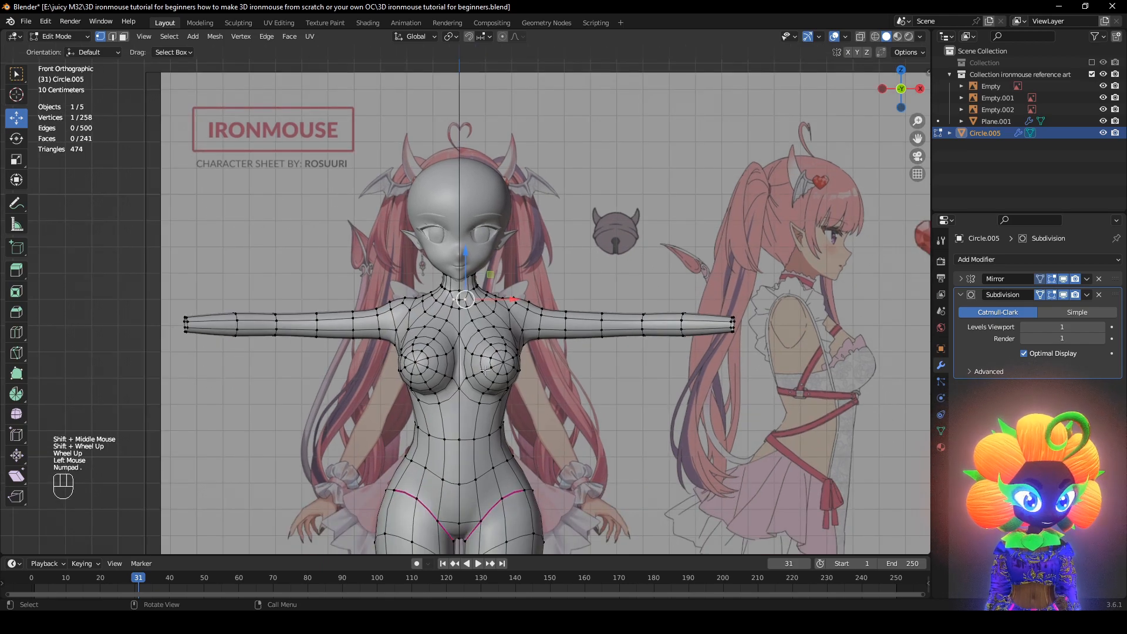
middle_drag(485, 370, 601, 302)
key(KP_Decimal)
scroll(483, 362, down, 4)
scroll(601, 302, down, 1)
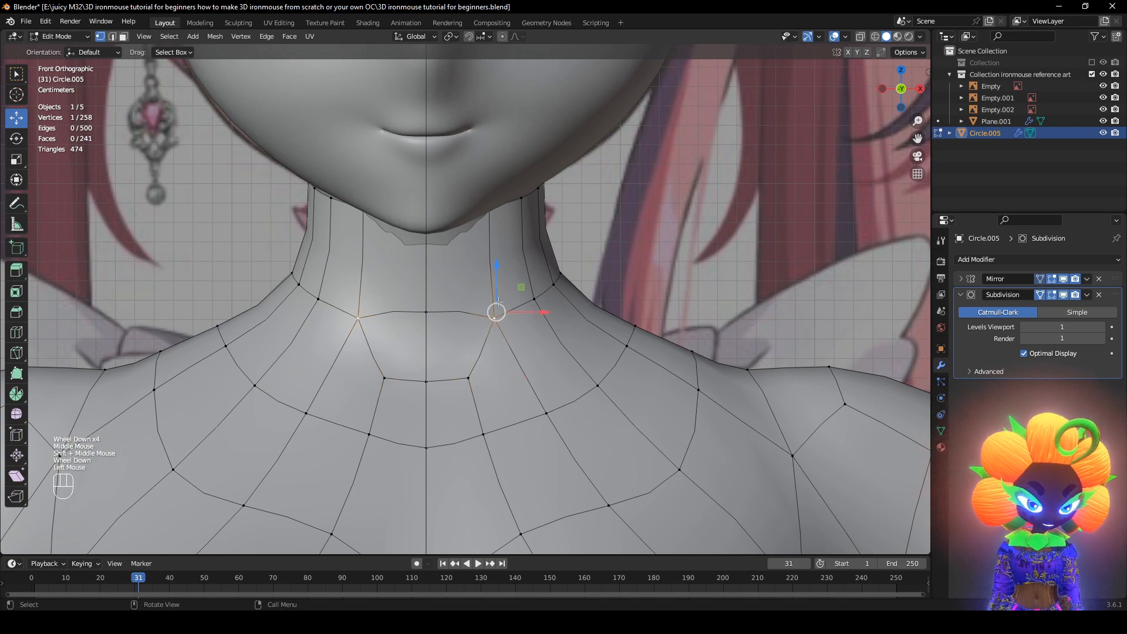
key(KP_Divide)
middle_drag(472, 431, 482, 411)
key(KP_Decimal)
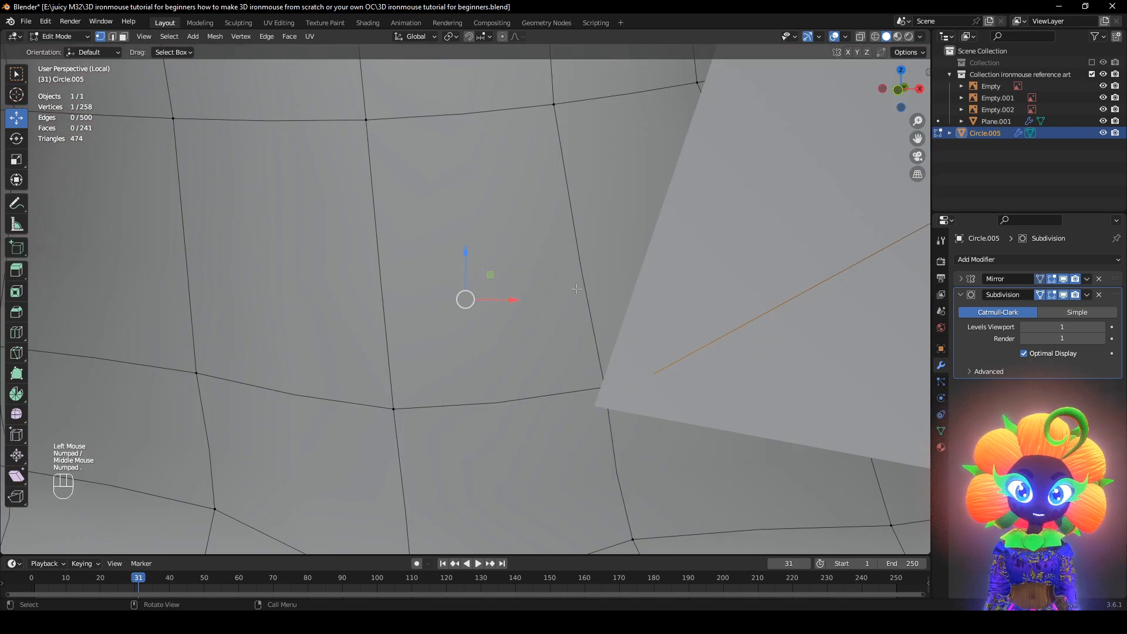
Round the neck's top opening loop with LoopTools Circle and rotate it about the Z axis to realign its vertices
scroll(489, 156, down, 5)
shift+middle_drag(489, 155, 507, 266)
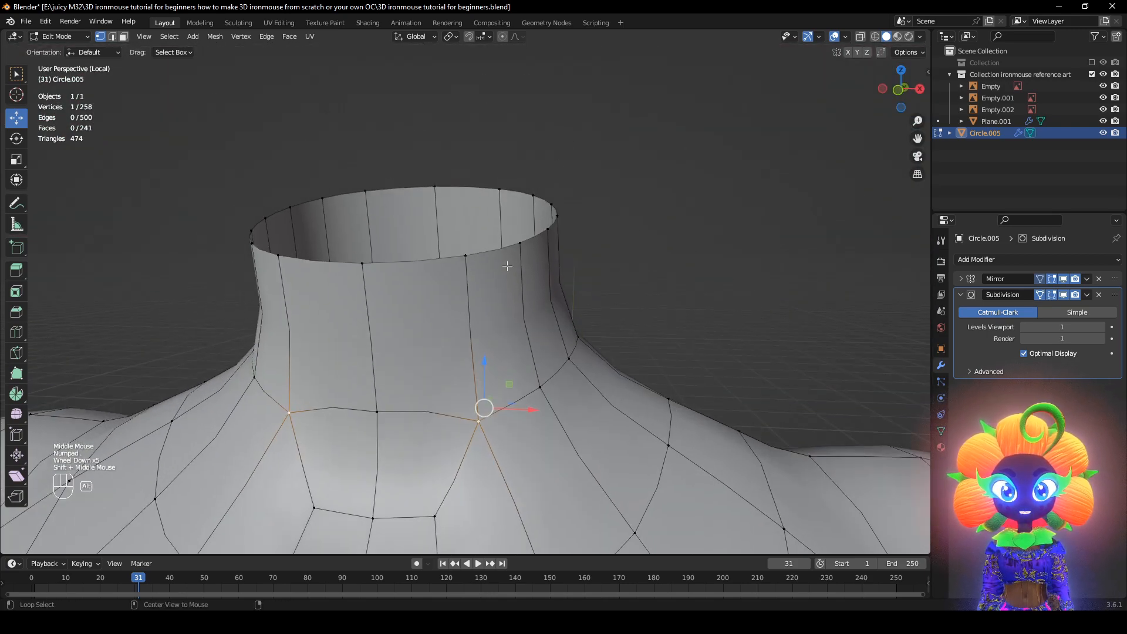
right_click(690, 242)
click(728, 252)
middle_drag(681, 276, 672, 342)
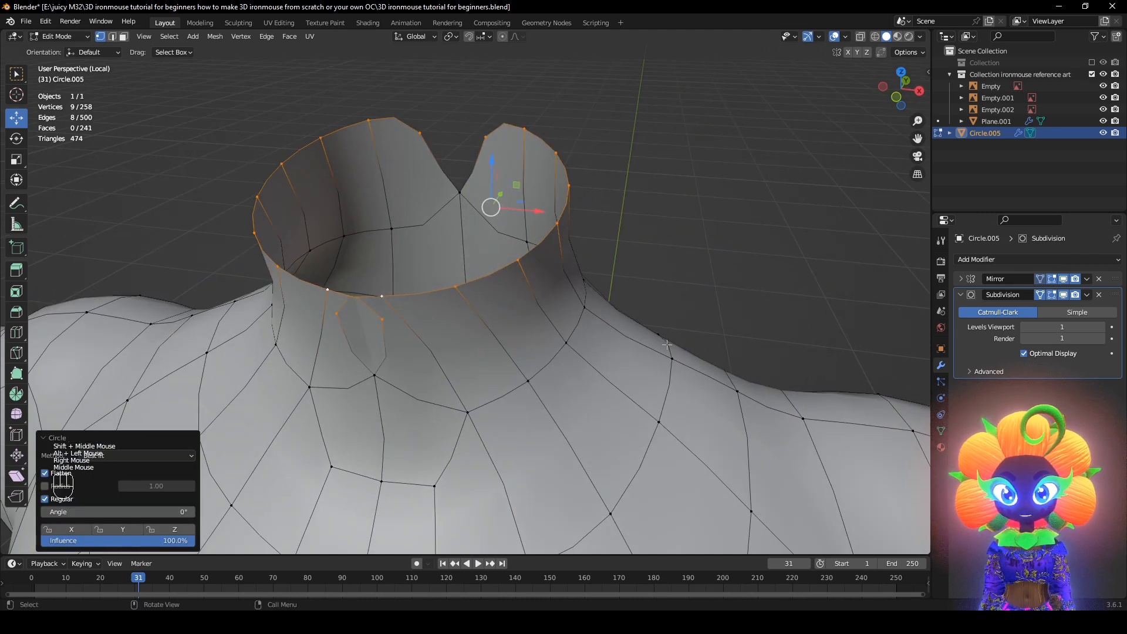
key(r)
key(z)
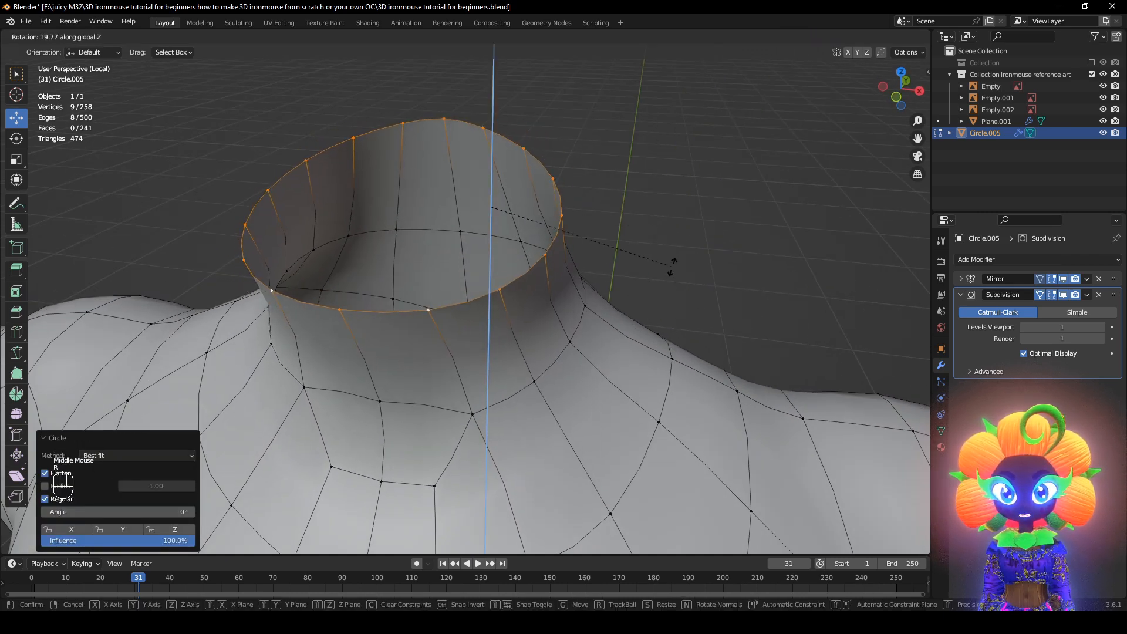
right_click(663, 238)
click(752, 250)
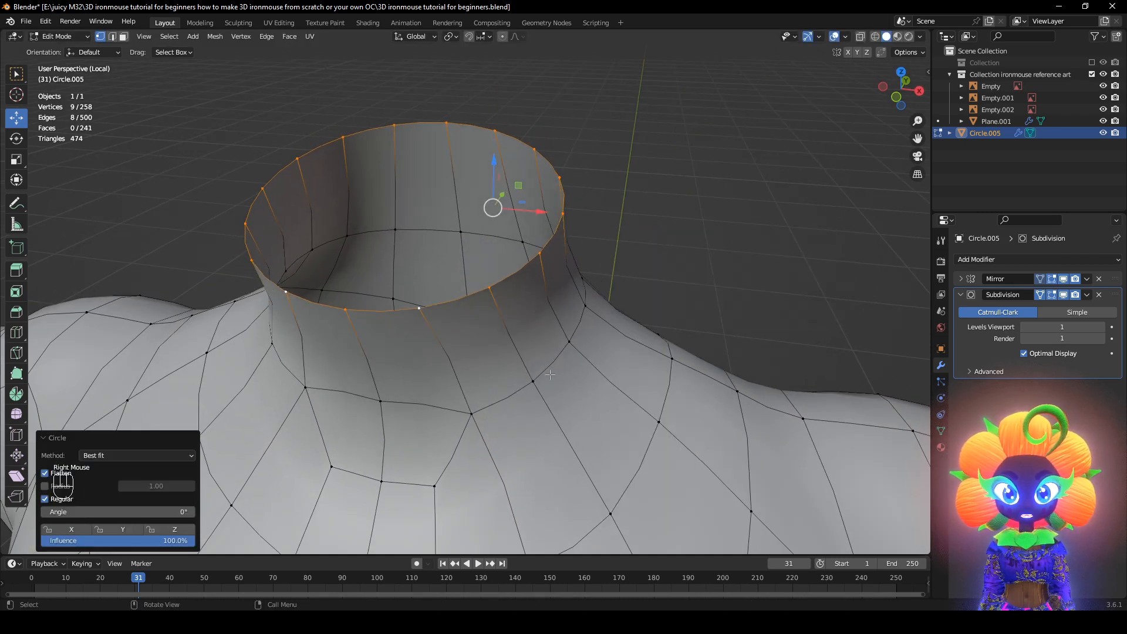
Round the edge loop at the neck base with LoopTools Circle
alt+click(443, 403)
right_click(790, 284)
click(841, 300)
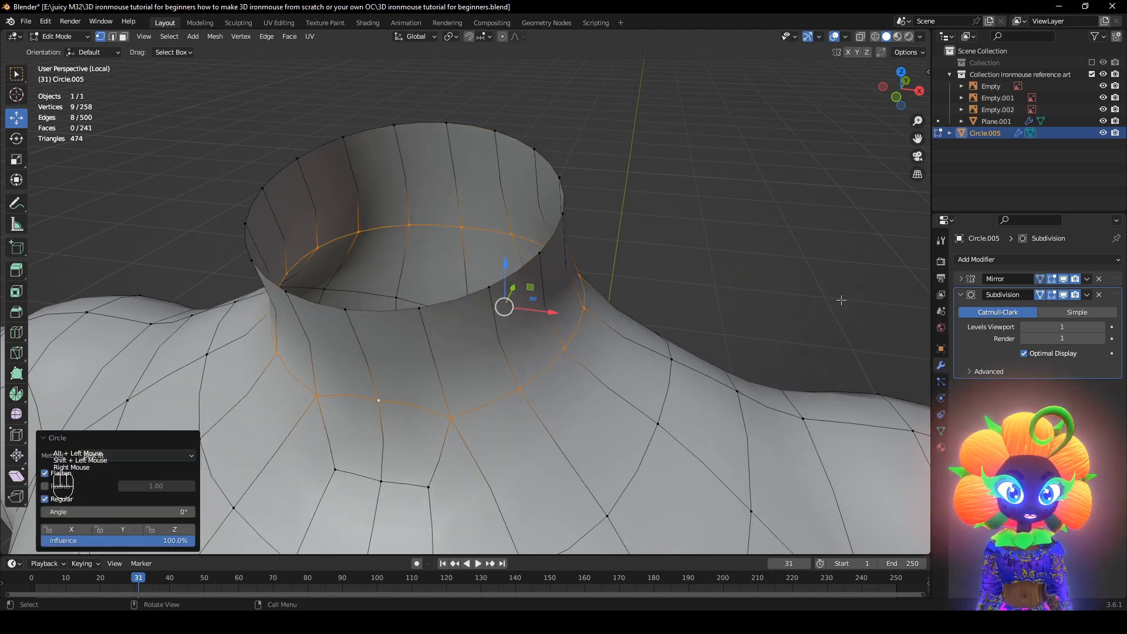
scroll(804, 355, down, 2)
shift+middle_drag(804, 378, 810, 348)
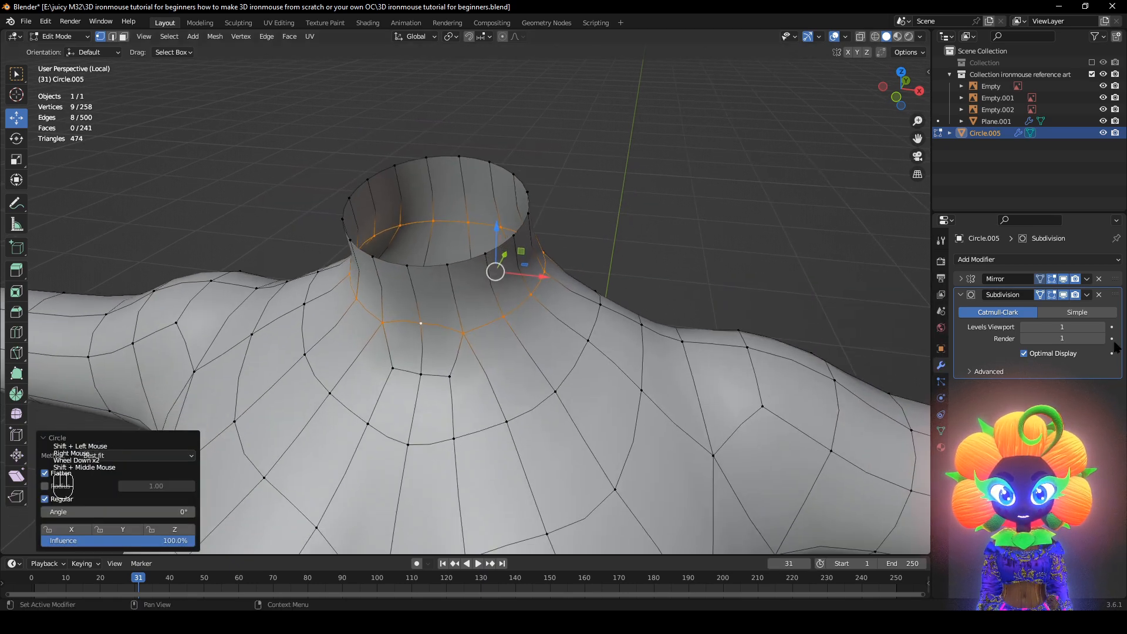
Hide the subdivision in the viewport and reposition an upper-chest vertex below the neck
click(1065, 300)
middle_drag(1064, 329, 1061, 367)
click(1063, 295)
scroll(454, 418, up, 1)
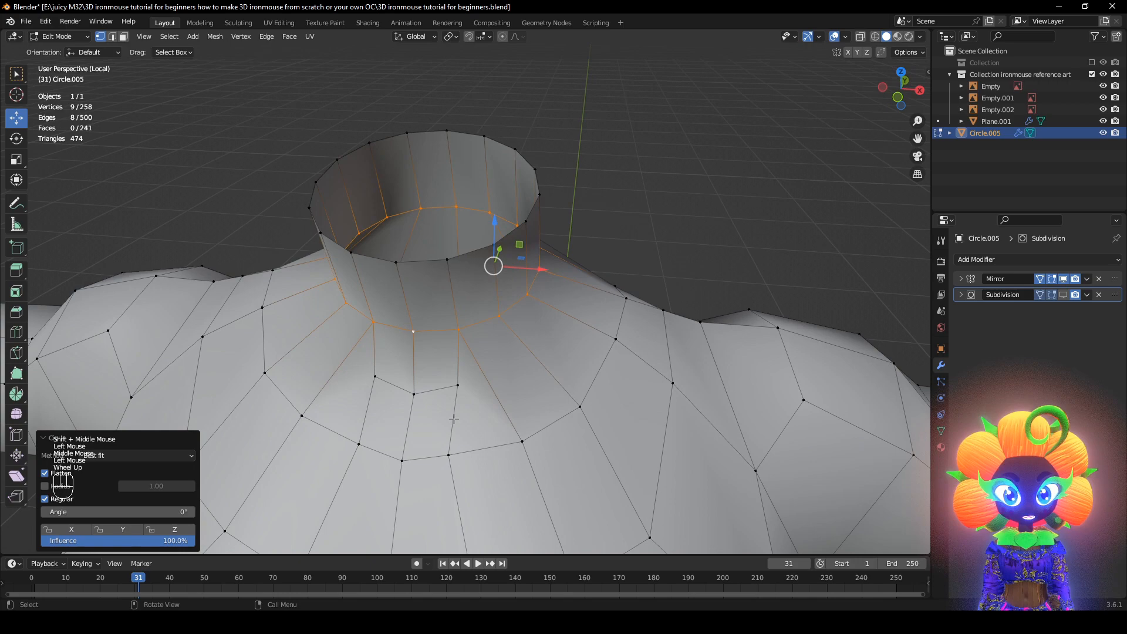
scroll(533, 419, down, 1)
middle_drag(532, 419, 549, 446)
click(540, 434)
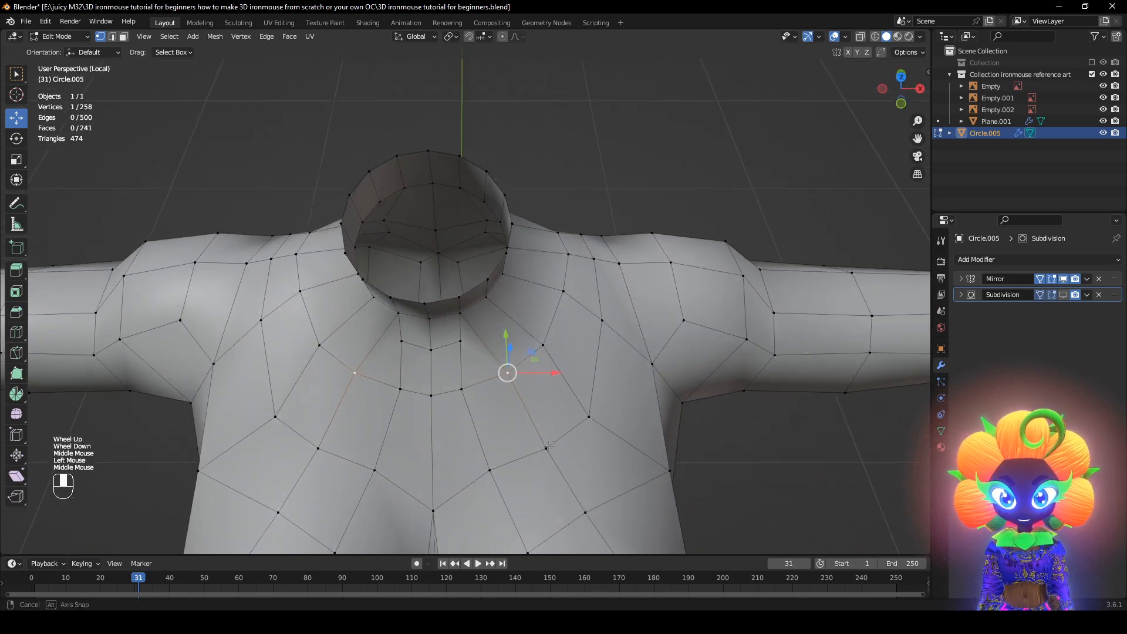
key(g)
click(506, 400)
Move the neighbouring upper-chest vertices around the collar area one by one, finishing with the chest's centre-line vertex
middle_drag(505, 400, 586, 371)
scroll(499, 406, up, 2)
key(g)
click(499, 405)
key(g)
click(599, 411)
mouse_move(459, 400)
middle_down()
mouse_move(452, 411)
mouse_move(458, 399)
mouse_move(465, 411)
middle_up()
key(g)
click(448, 382)
key(g)
click(478, 358)
Knife-cut a new edge path across the upper chest between the shoulder-side vertex and the centre-line vertex
key(k)
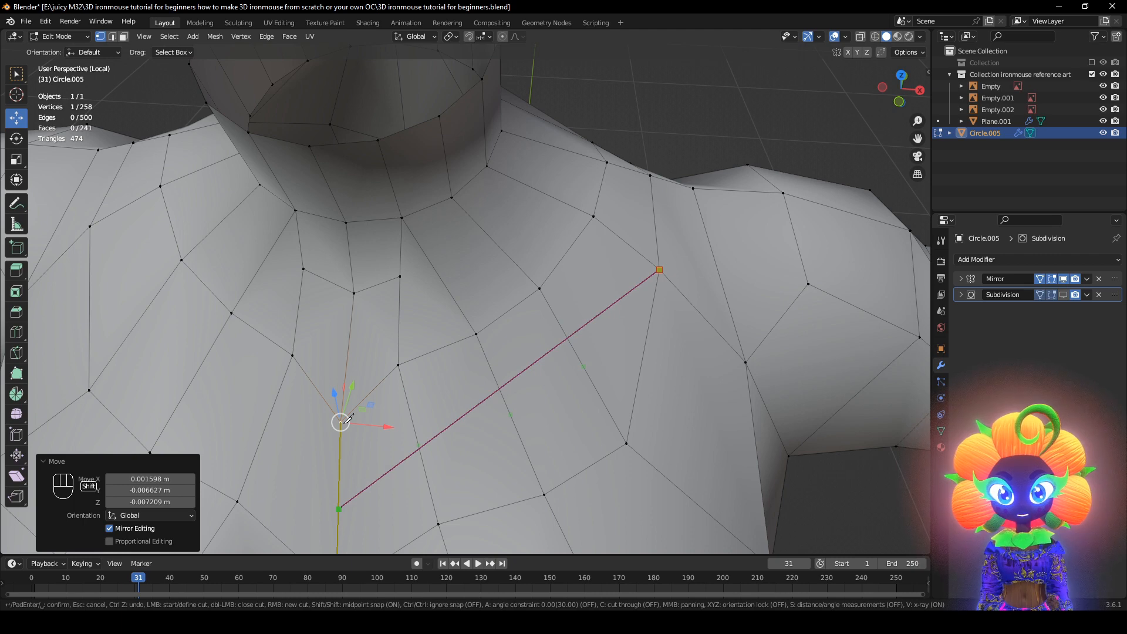
key(Return)
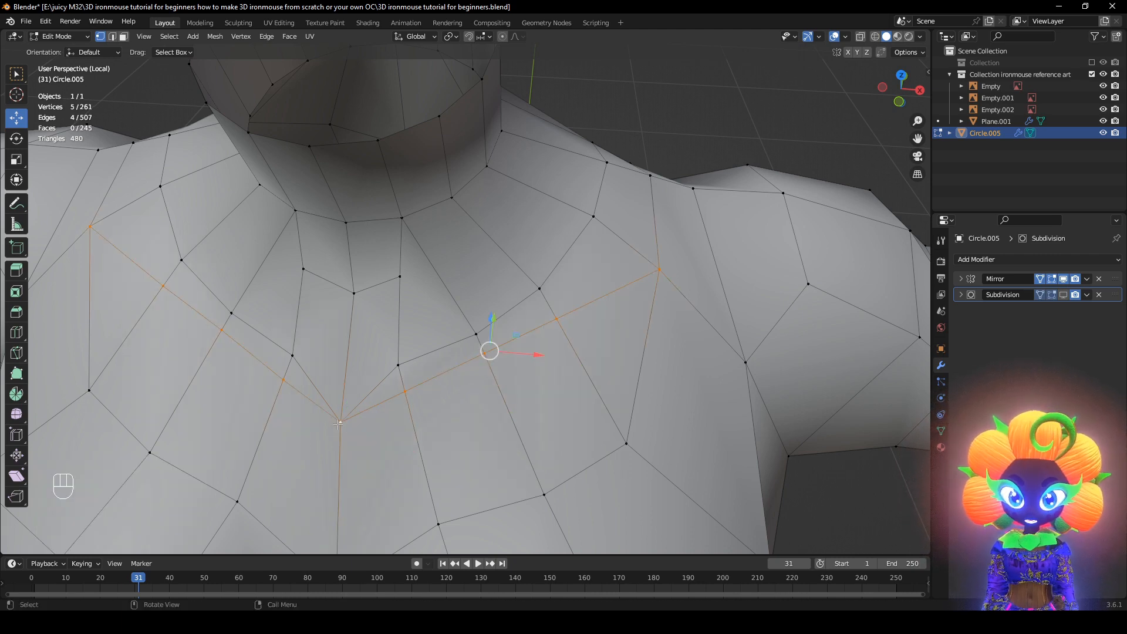
middle_drag(413, 388, 415, 390)
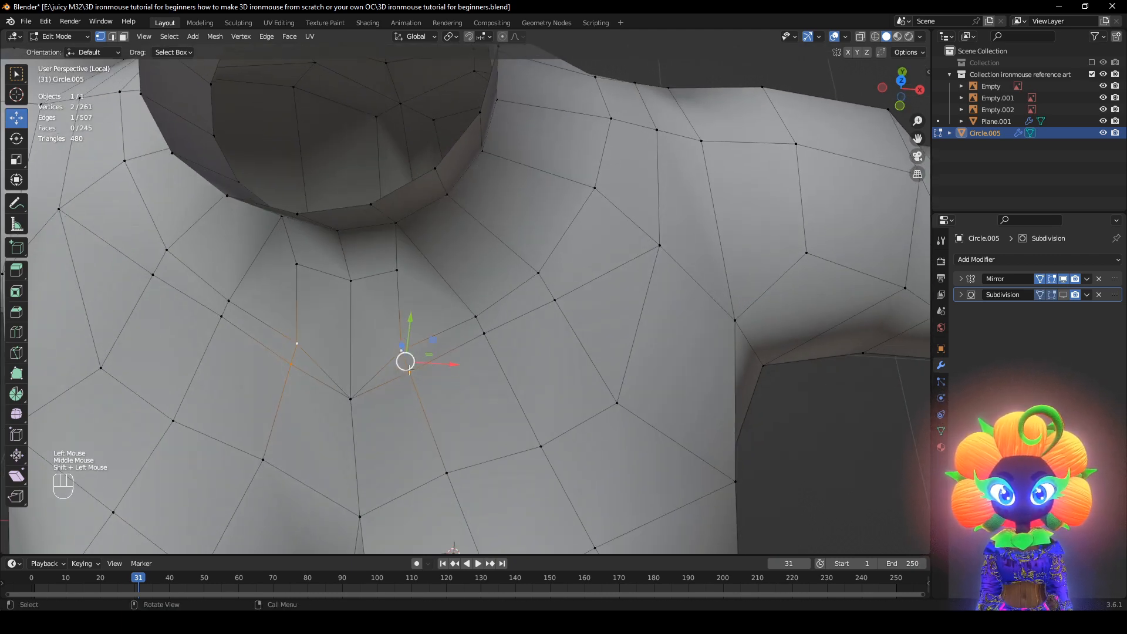
Move the centre-line vertex and the vertex pairs along the new cut down the chest to shape the collarbone line
key(g)
click(354, 397)
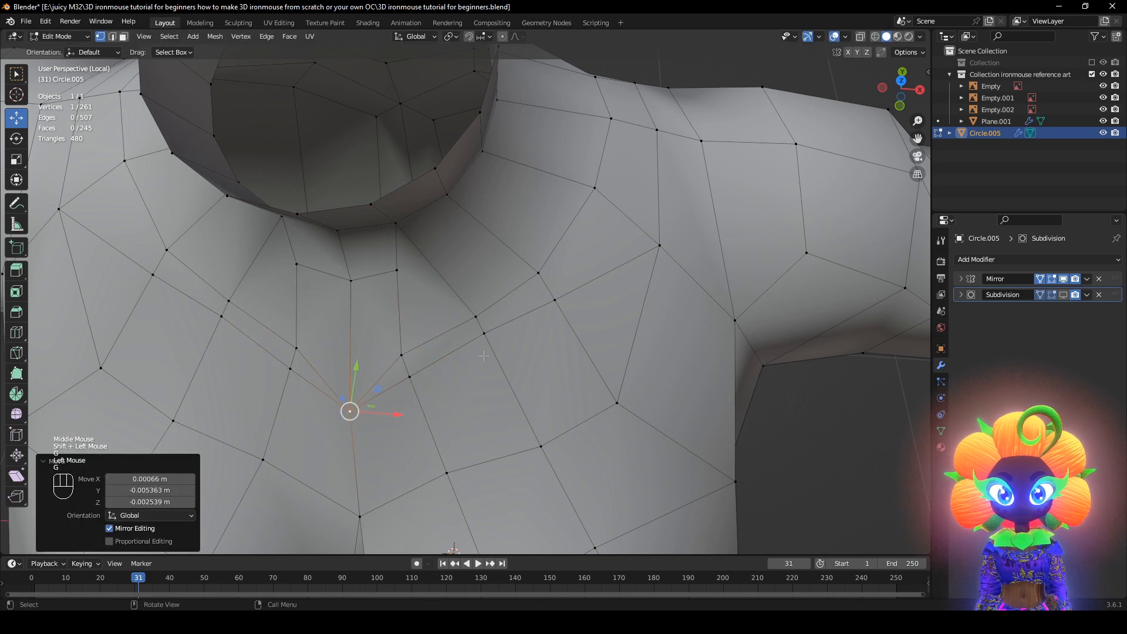
key(g)
click(439, 334)
key(g)
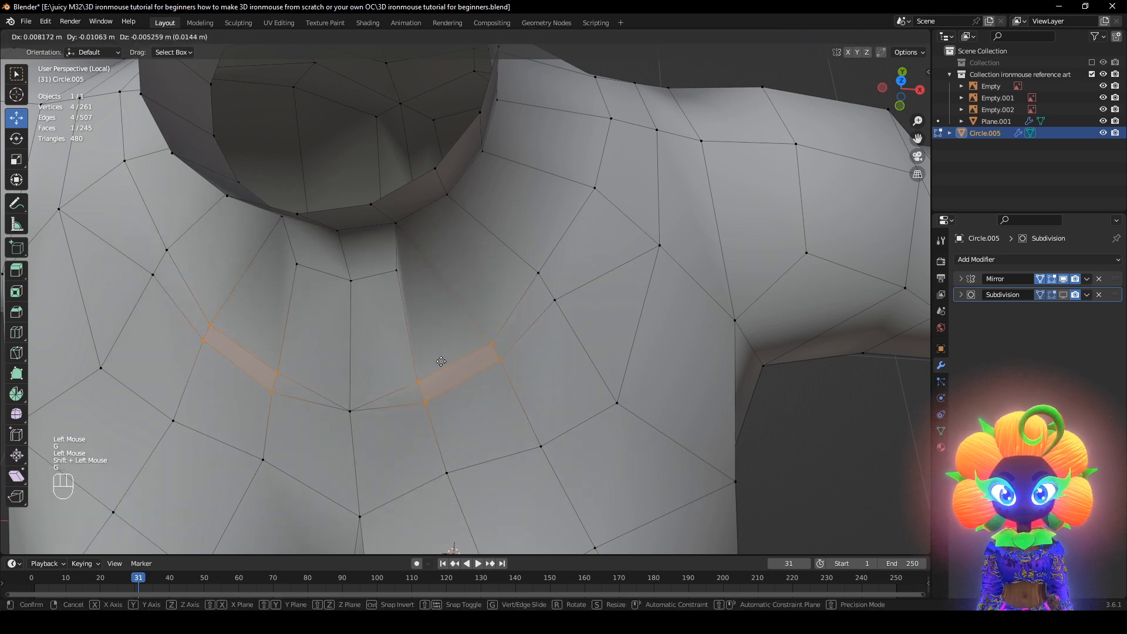
click(476, 362)
drag(510, 249, 511, 249)
key(g)
click(522, 266)
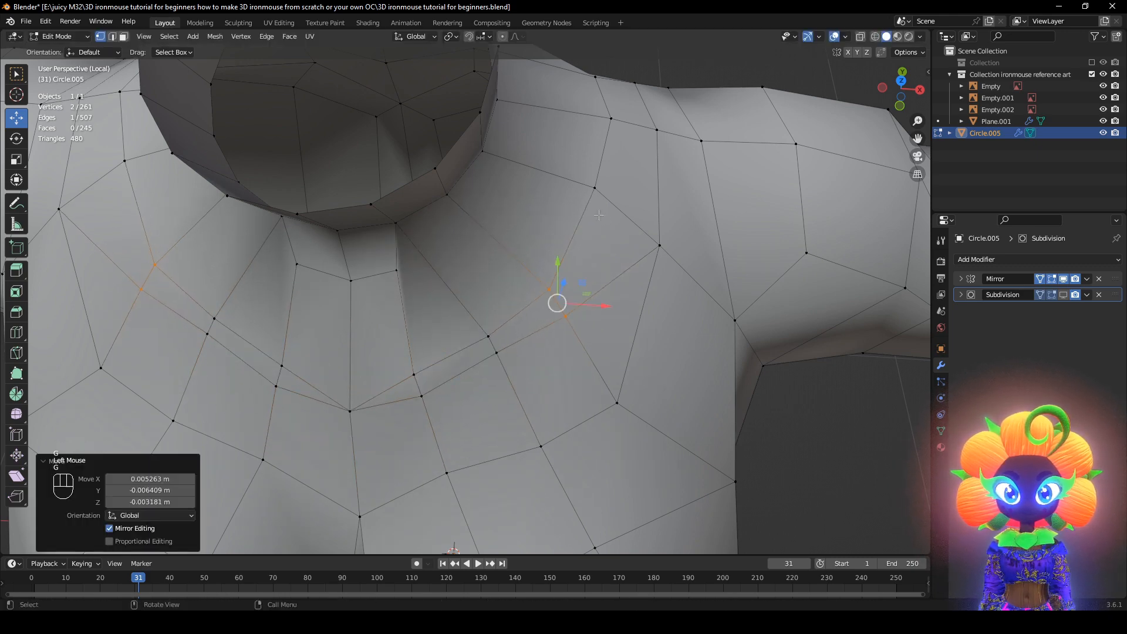
Select the two vertices at the shoulder end of the collarbone line and scale them together by 0.333
click(595, 188)
shift+click(660, 245)
key(s)
click(677, 240)
middle_drag(677, 241, 859, 290)
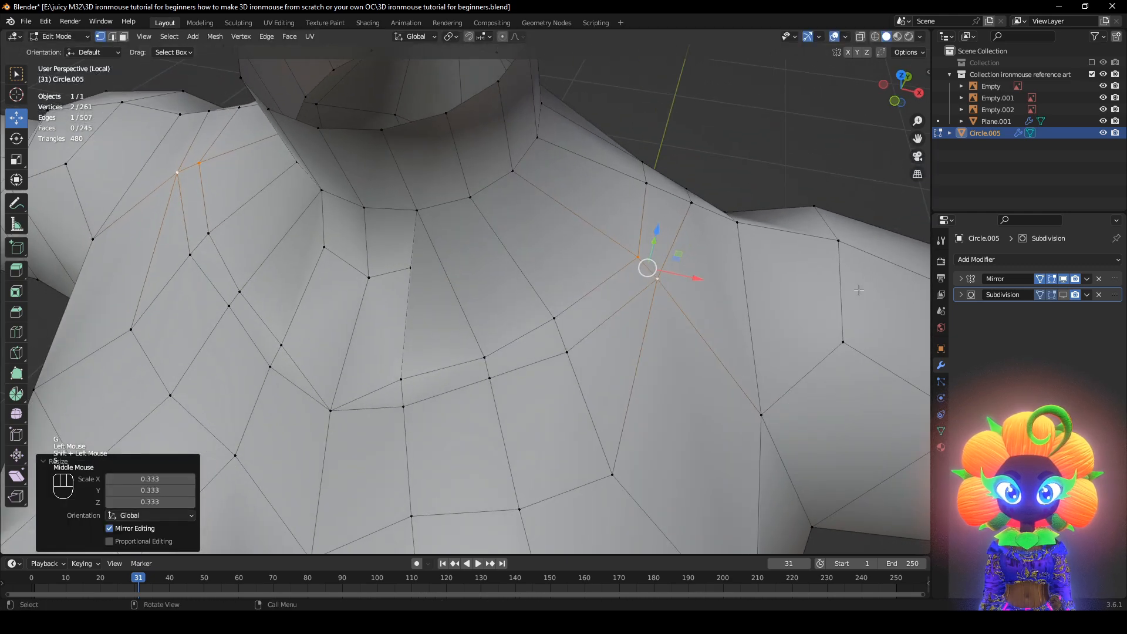
Show the subdivision and crease the collarbone edge path from near the chest centre up to the shoulder with factor 1.000
click(1060, 295)
middle_drag(546, 376, 588, 337)
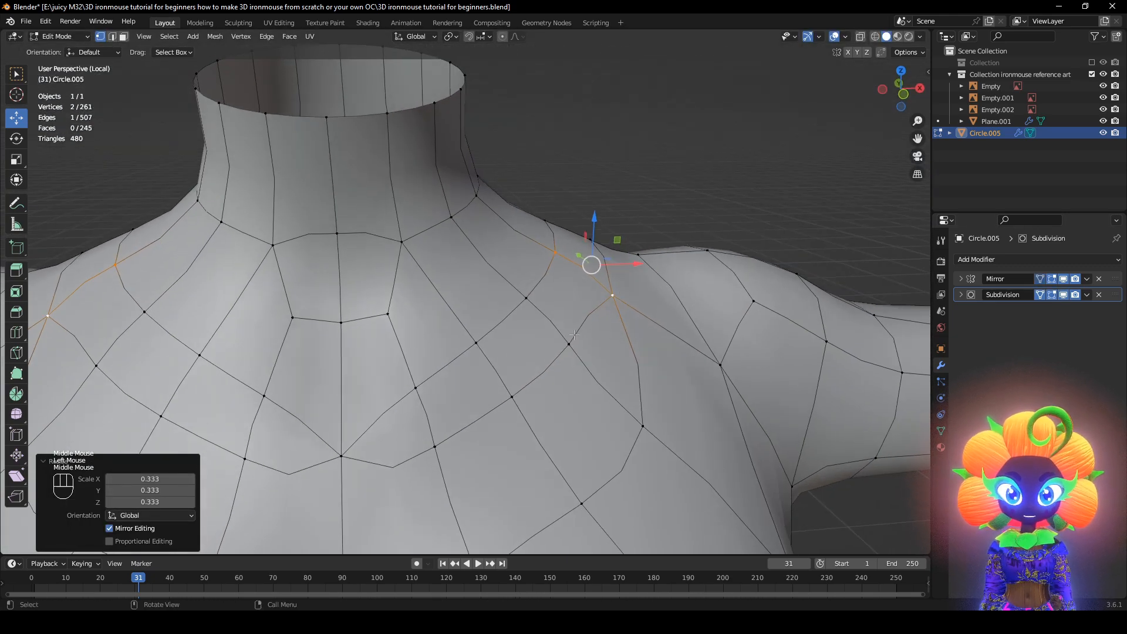
click(573, 338)
shift+click(597, 301)
shift+click(508, 401)
middle_drag(509, 402, 458, 439)
key(shift+e)
click(453, 442)
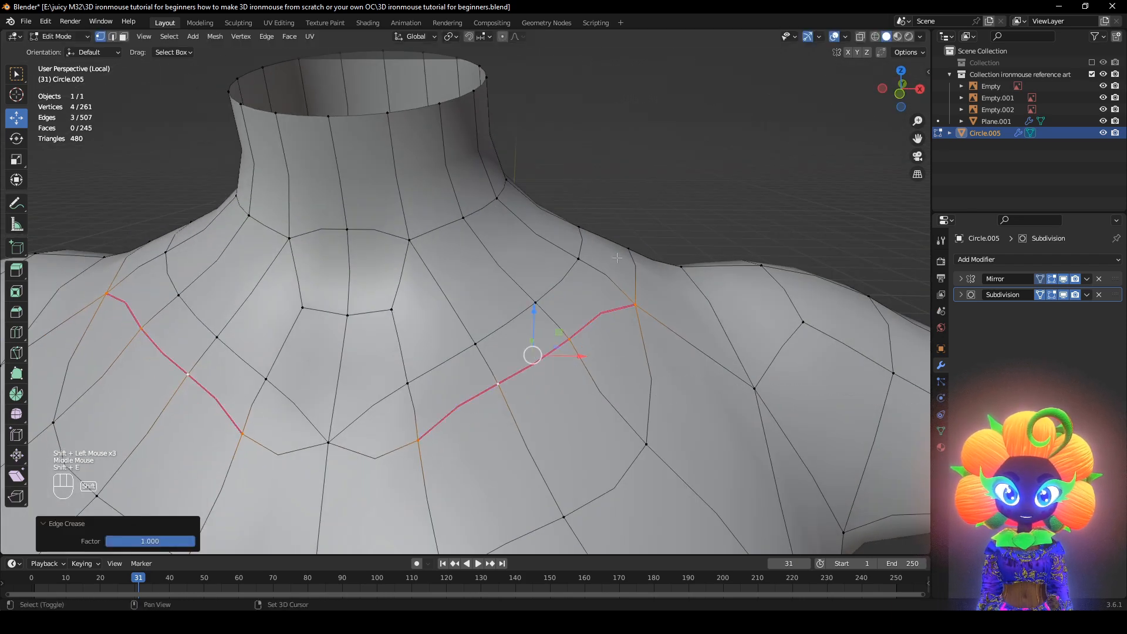
shift+click(628, 248)
key(shift+e)
click(154, 419)
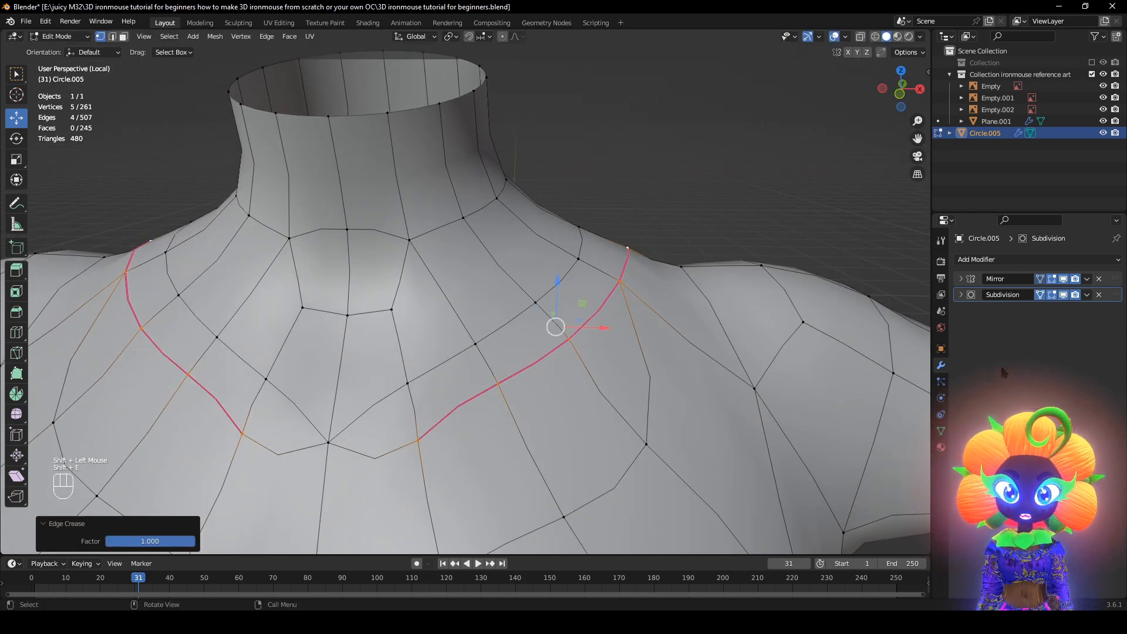
Hide the subdivision and reposition the vertices just above the collarbone crease
click(1063, 294)
click(577, 300)
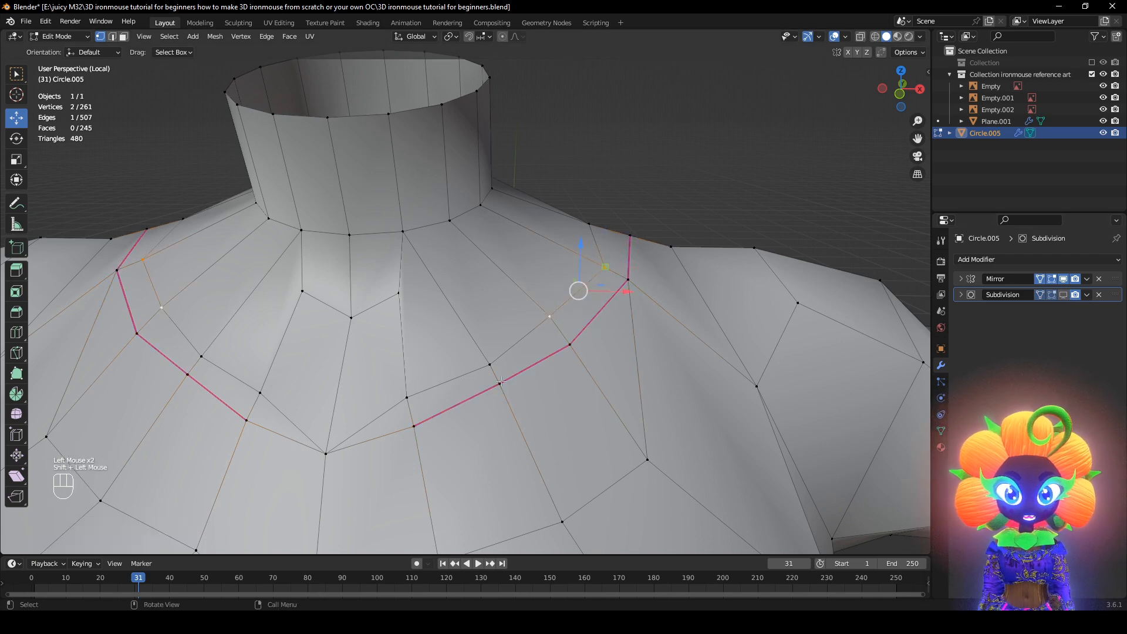
middle_drag(502, 381, 472, 392)
key(g)
click(447, 350)
click(430, 365)
key(g)
click(436, 375)
Select three neighbouring vertices along the collarbone crease and move them together to adjust its line
click(472, 392)
shift+click(502, 379)
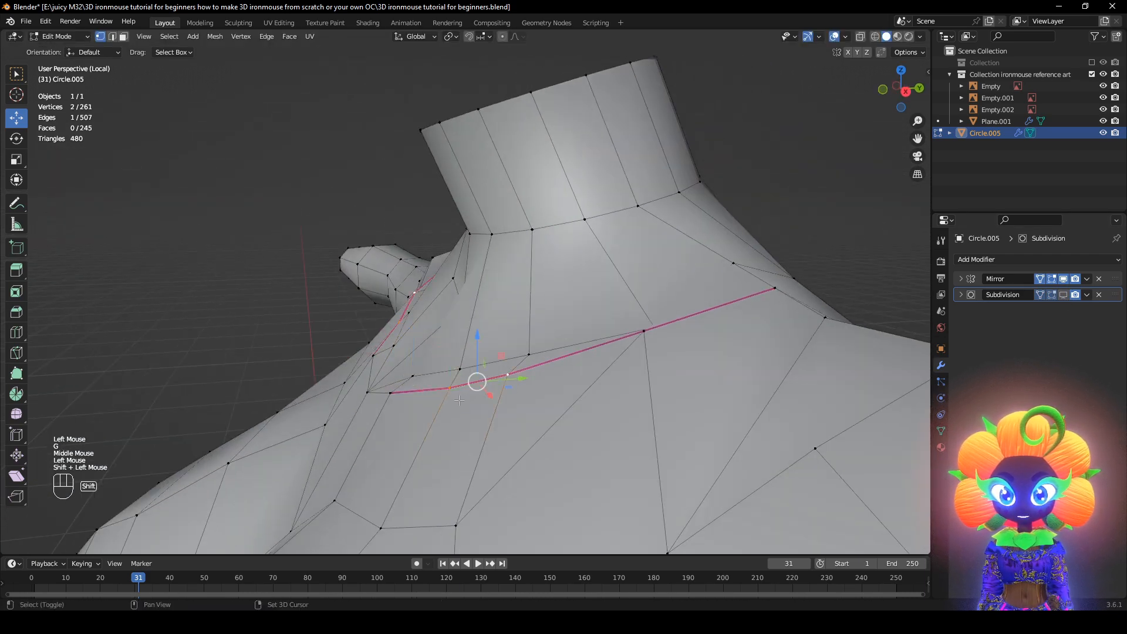
shift+click(406, 401)
middle_drag(405, 402, 617, 352)
key(g)
click(519, 380)
Try to extend the collarbone crease to the chest's centre-line vertex with a crease of 1.000
middle_drag(587, 306, 516, 287)
click(494, 431)
shift+click(416, 461)
key(shift+e)
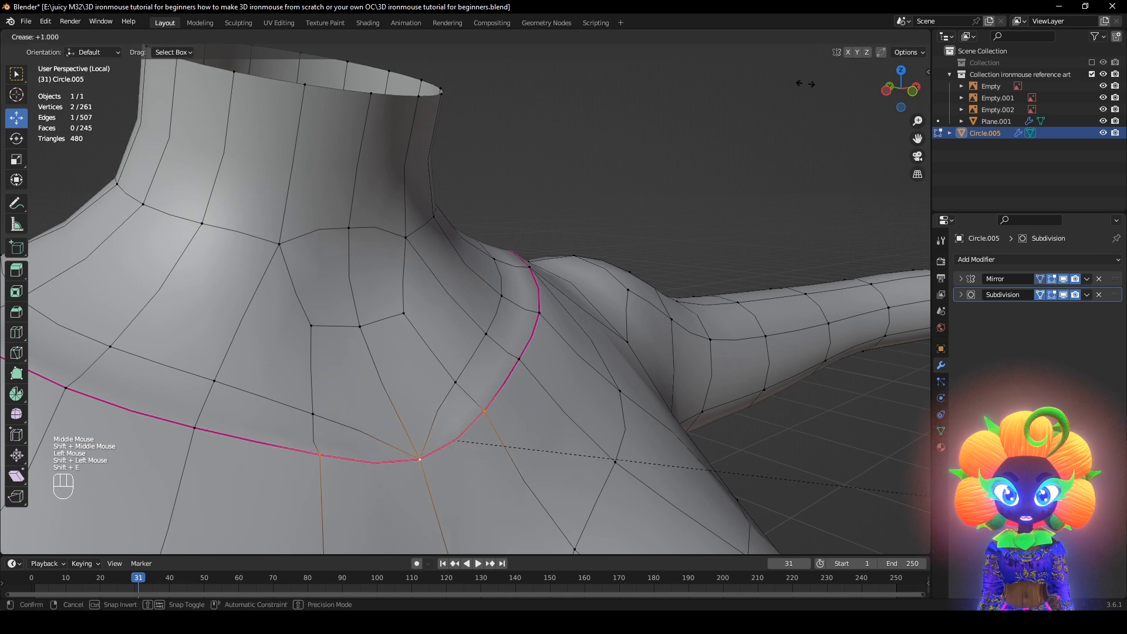
click(549, 433)
key(ctrl+z)
Try creasing the short edge at the collarbone's inner end by 1.000, preview it without overlays, and undo it
shift+click(456, 382)
key(shift+e)
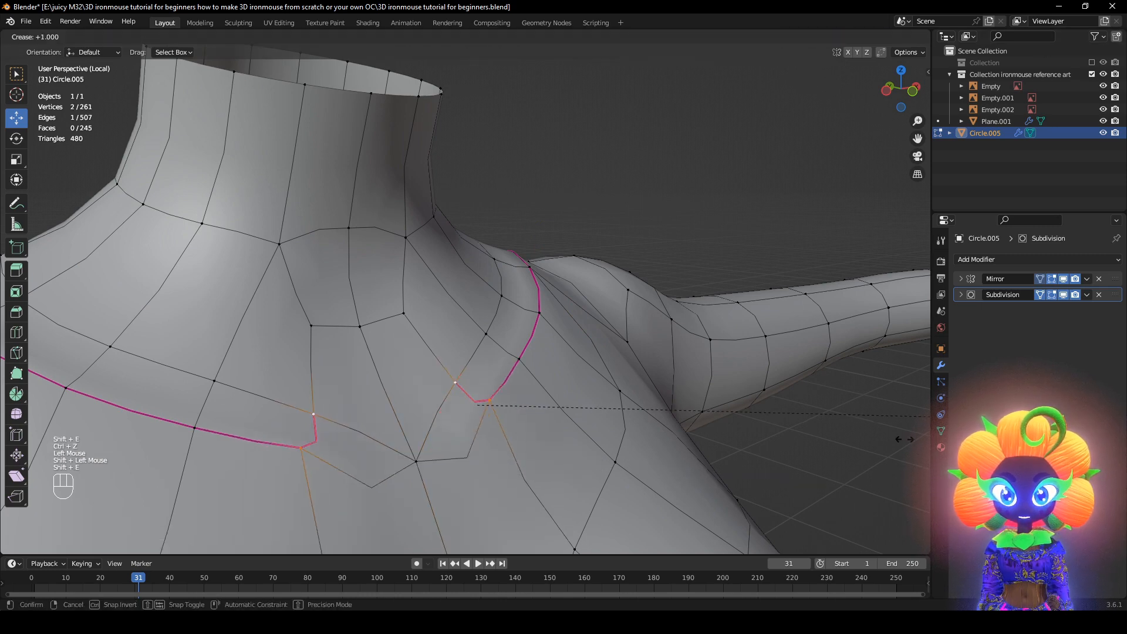
click(747, 16)
click(834, 37)
scroll(617, 223, down, 2)
middle_drag(616, 223, 652, 209)
key(ctrl+z)
key(ctrl+z)
middle_drag(683, 249, 735, 226)
click(835, 37)
scroll(831, 225, up, 1)
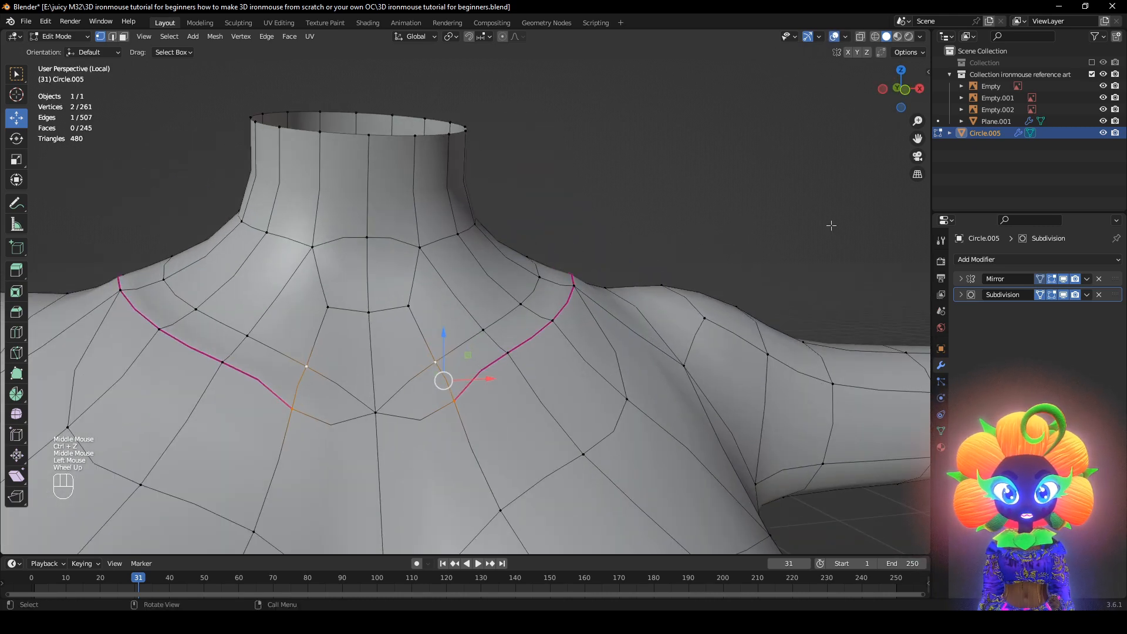
Select the four vertices just above the collarbone crease and try pushing them inward with Shrink/Fatten on the unsubdivided mesh
click(1063, 294)
middle_drag(607, 319, 526, 274)
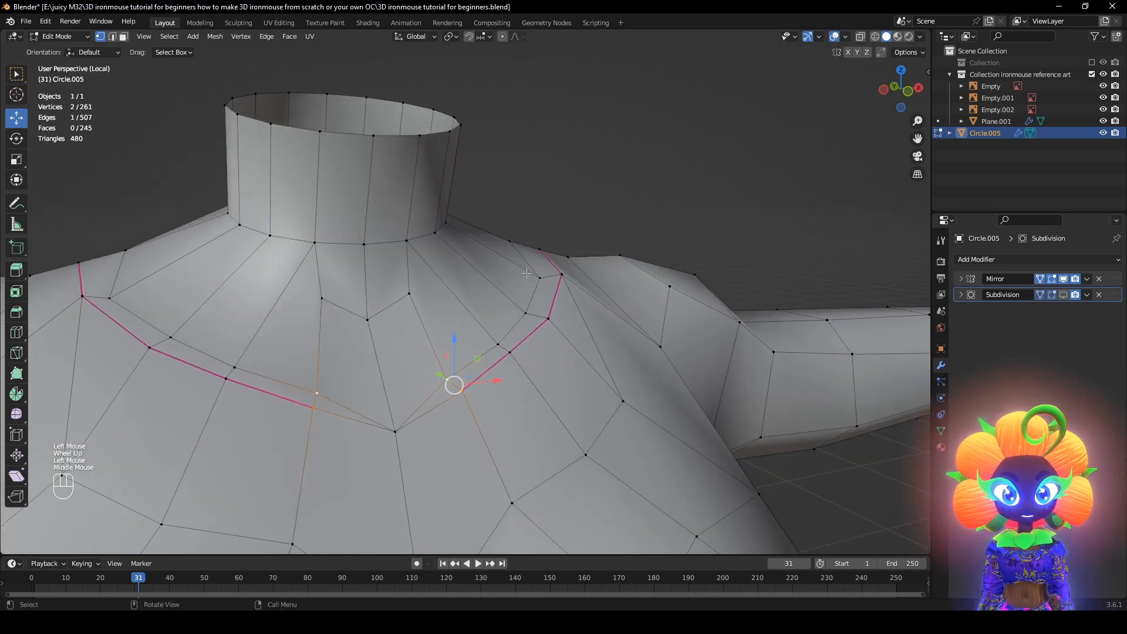
key(alt+s)
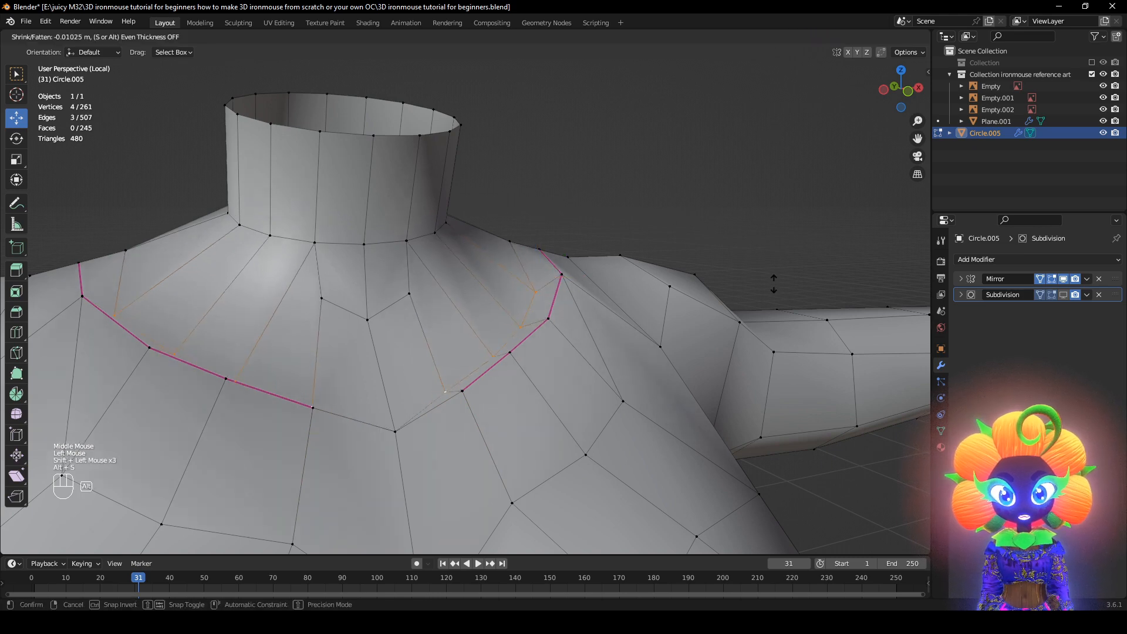
key(Escape)
click(1064, 295)
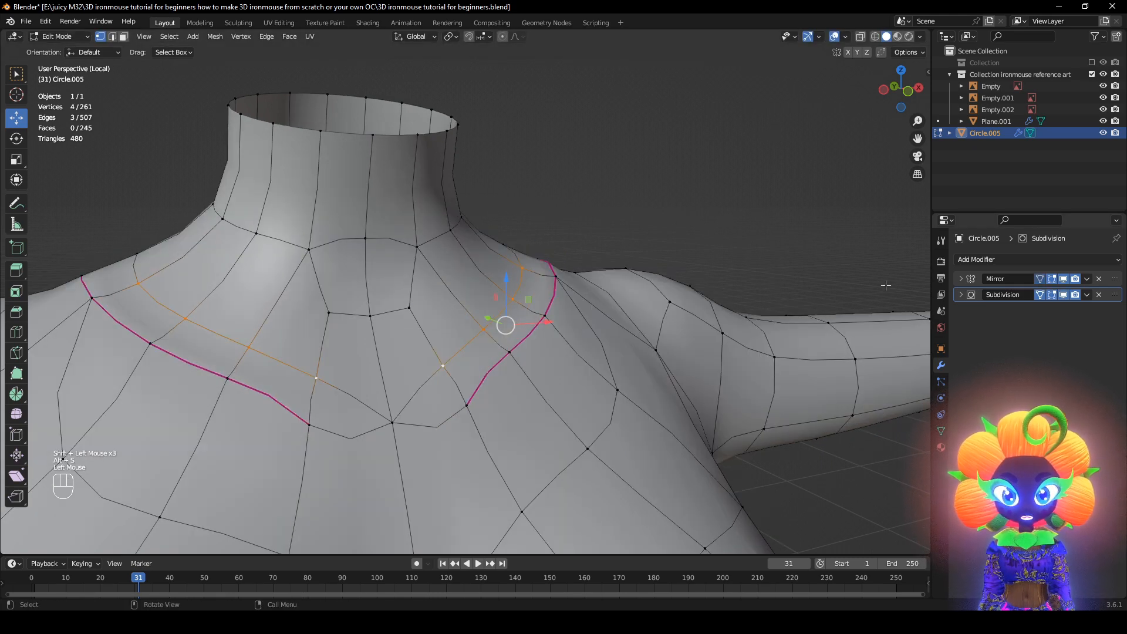
Shrink the four vertices above the collarbone crease by an offset of -0.00246 m with the overlays hidden
click(835, 38)
key(alt+s)
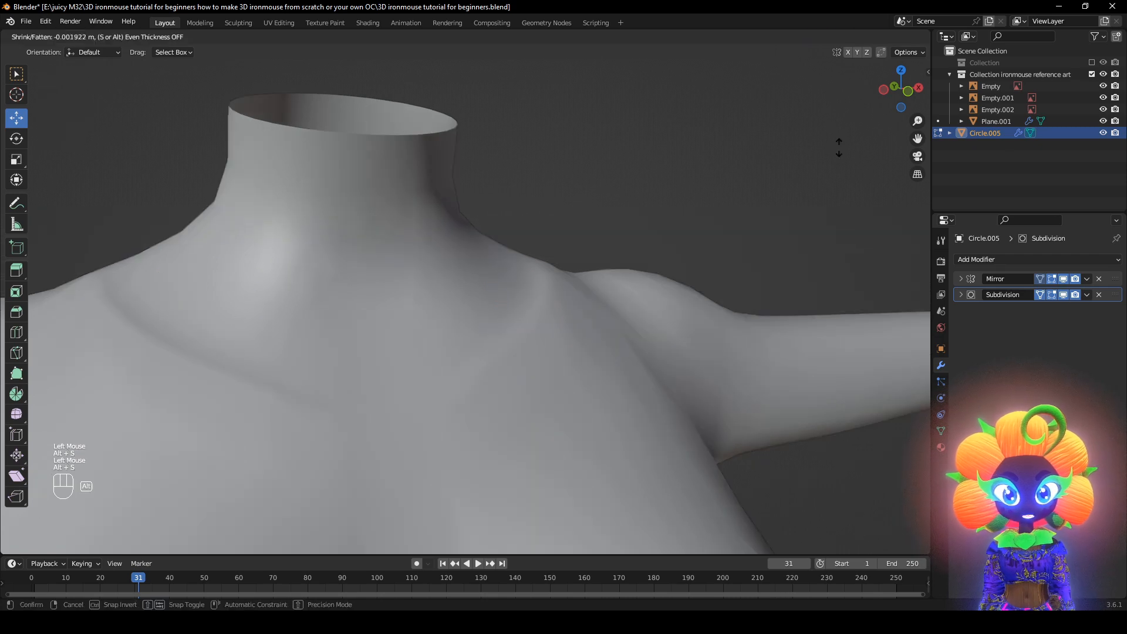
click(833, 171)
scroll(760, 231, down, 2)
middle_drag(830, 189, 804, 125)
scroll(763, 229, up, 1)
key(ctrl+z)
scroll(758, 230, up, 1)
click(759, 244)
scroll(717, 252, up, 2)
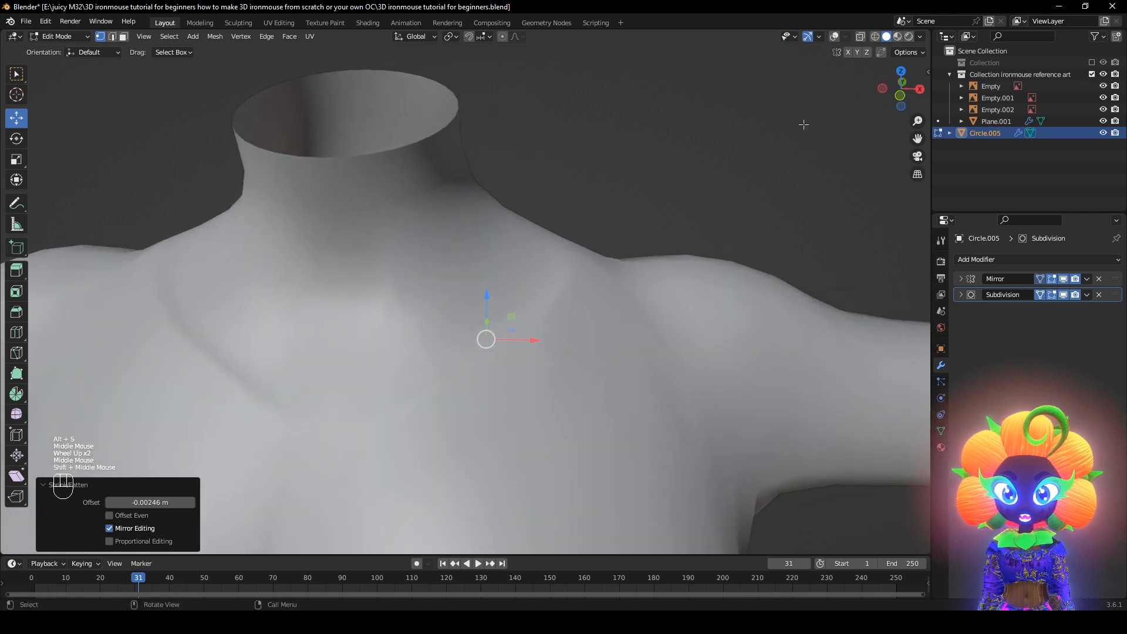
Remove the crease from the edge at the collarbone's outer end with factor -1.000 and check the torso without overlays
click(837, 37)
click(602, 247)
shift+click(577, 281)
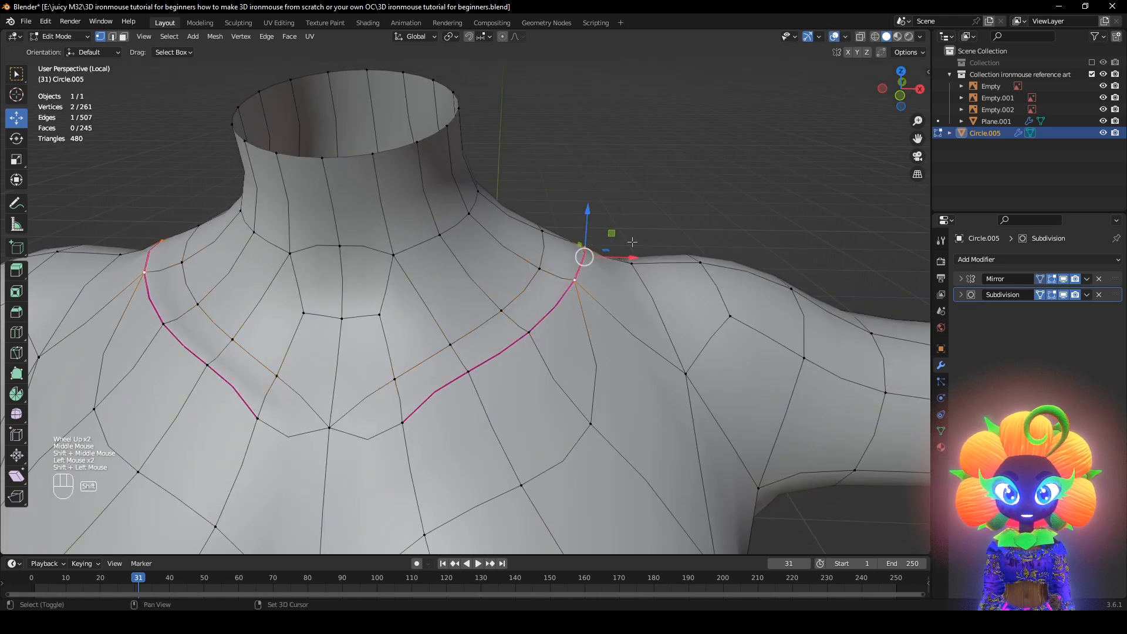
click(835, 36)
scroll(587, 264, down, 1)
middle_drag(587, 265, 738, 271)
key(shift+e)
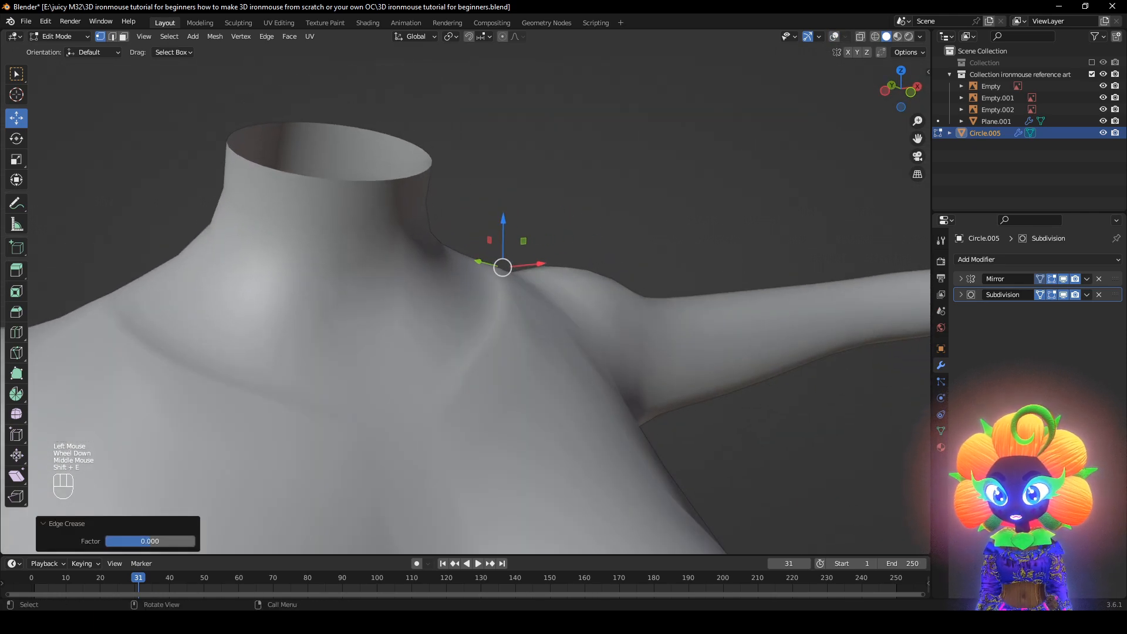
scroll(276, 327, down, 1)
middle_drag(277, 327, 689, 231)
scroll(625, 188, up, 1)
scroll(635, 224, down, 1)
scroll(636, 224, down, 1)
scroll(606, 239, down, 1)
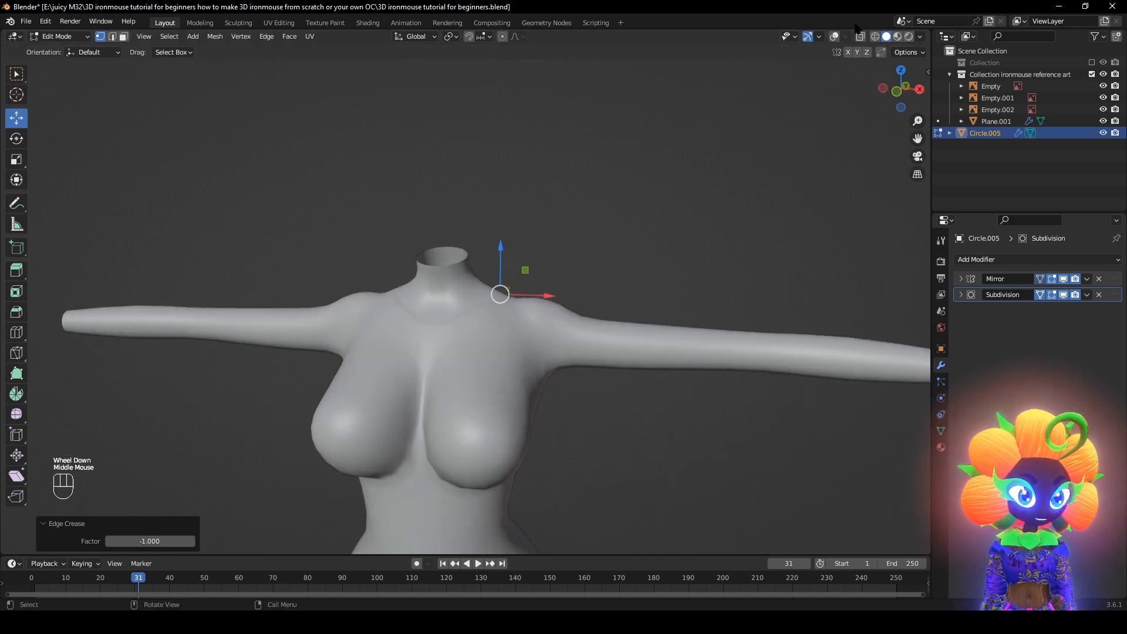
click(835, 36)
Hide the subdivision and rotate the edge loop around the middle of the knee about the global Z axis
key(a)
key(KP_1)
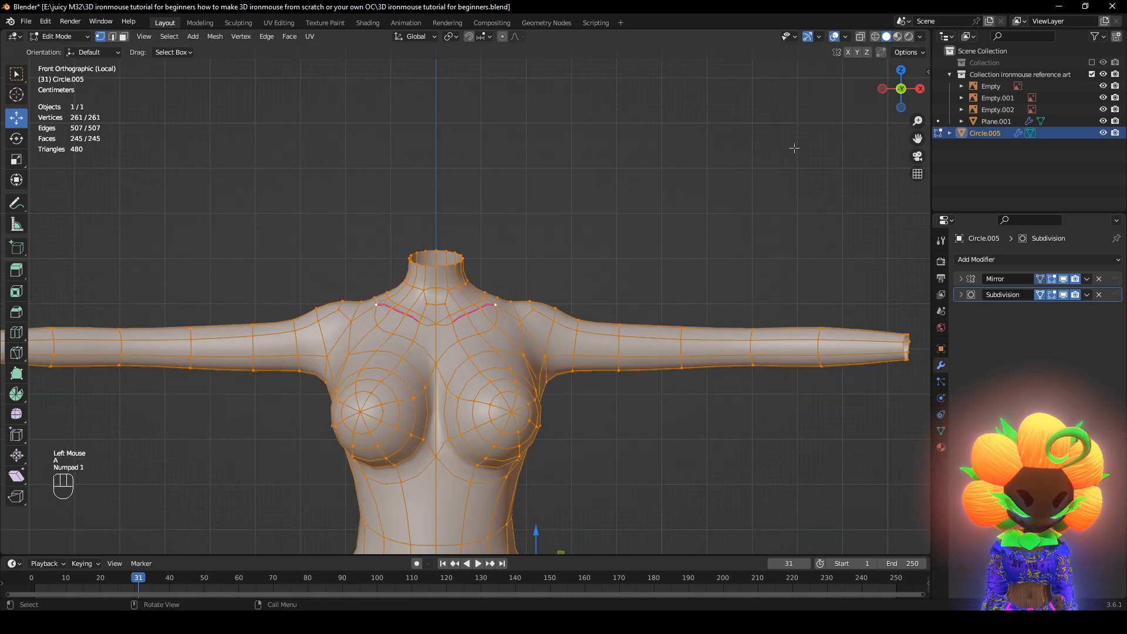
key(KP_Decimal)
scroll(262, 318, up, 2)
click(361, 418)
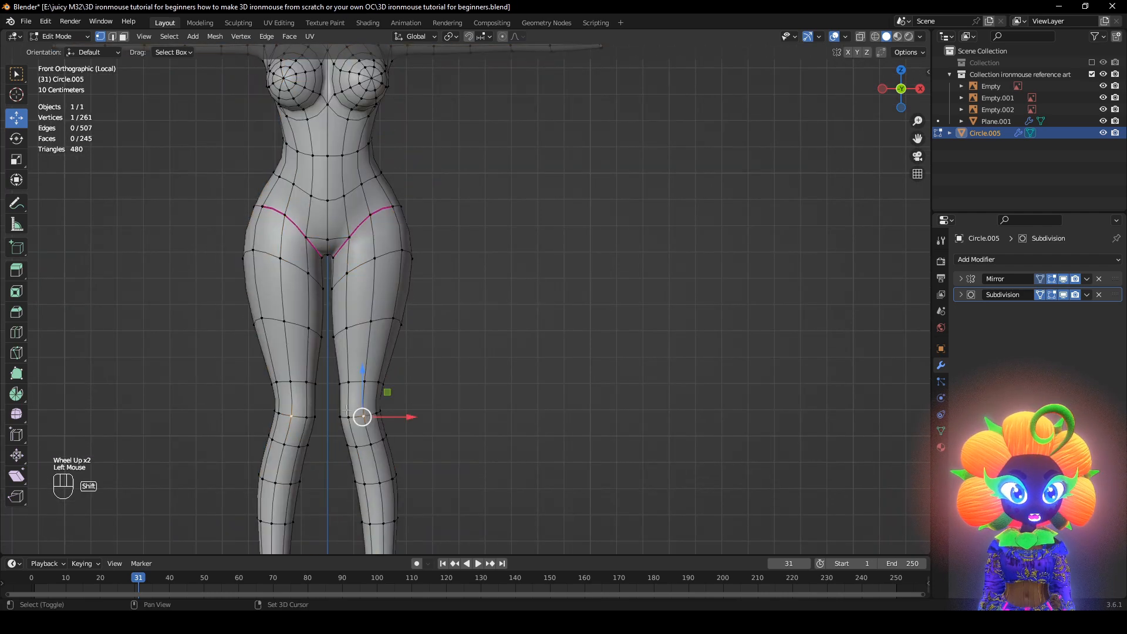
shift+click(347, 416)
middle_drag(347, 416, 470, 405)
key(KP_Decimal)
scroll(451, 405, down, 2)
click(1065, 294)
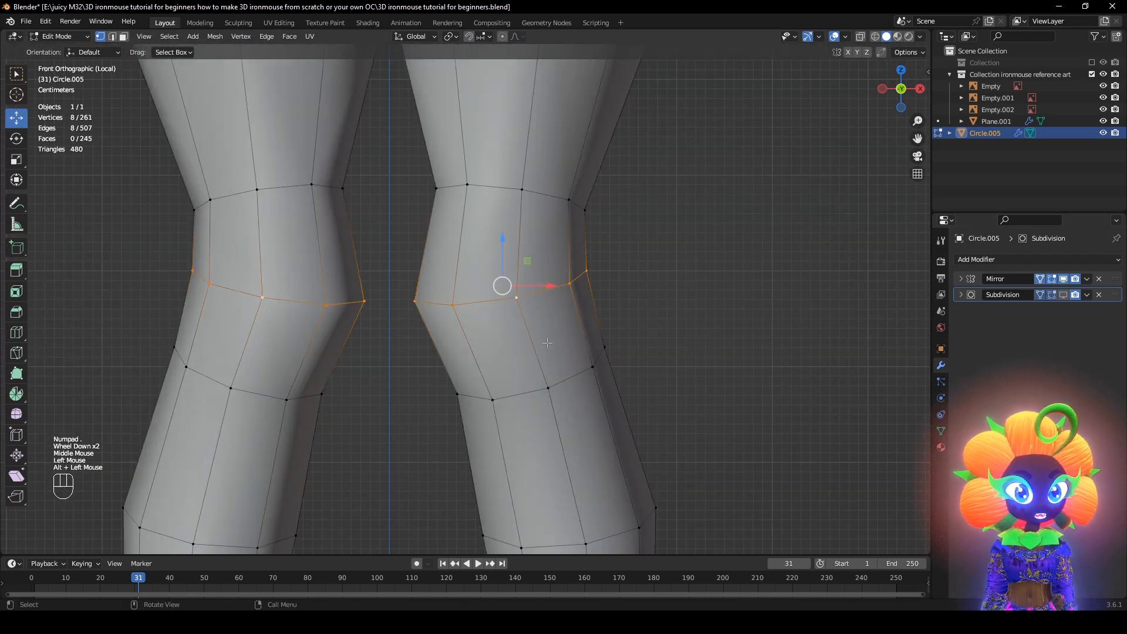
middle_drag(548, 343, 642, 390)
key(r)
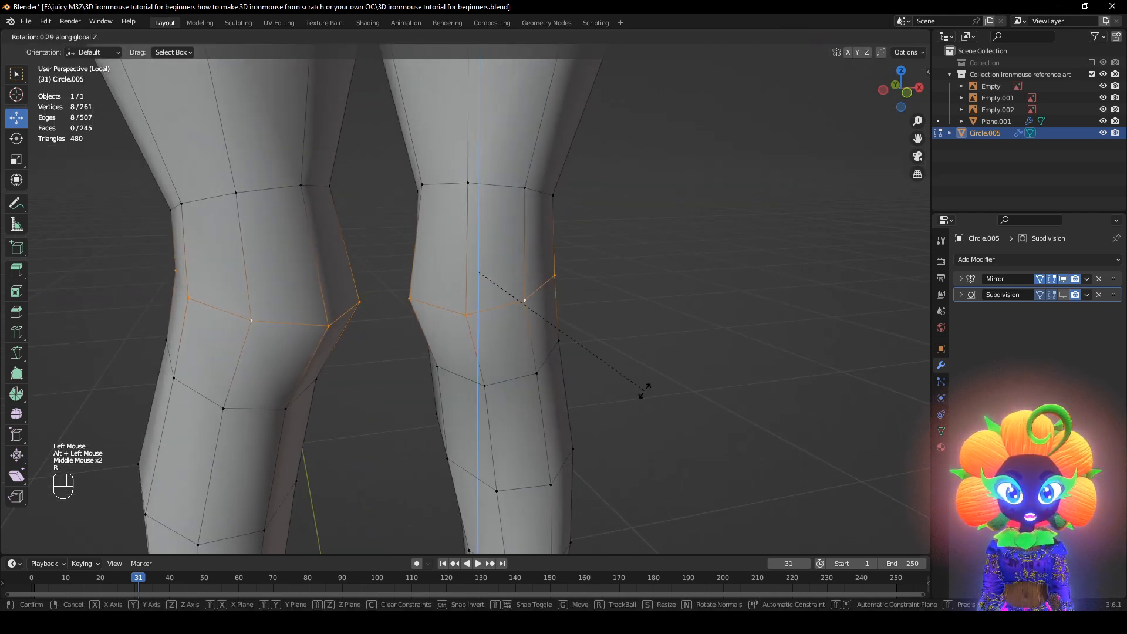
click(667, 351)
Move the outer front vertex of the middle knee loop to adjust the knee's outline
middle_drag(667, 351, 616, 392)
click(509, 330)
middle_drag(510, 331, 532, 329)
key(g)
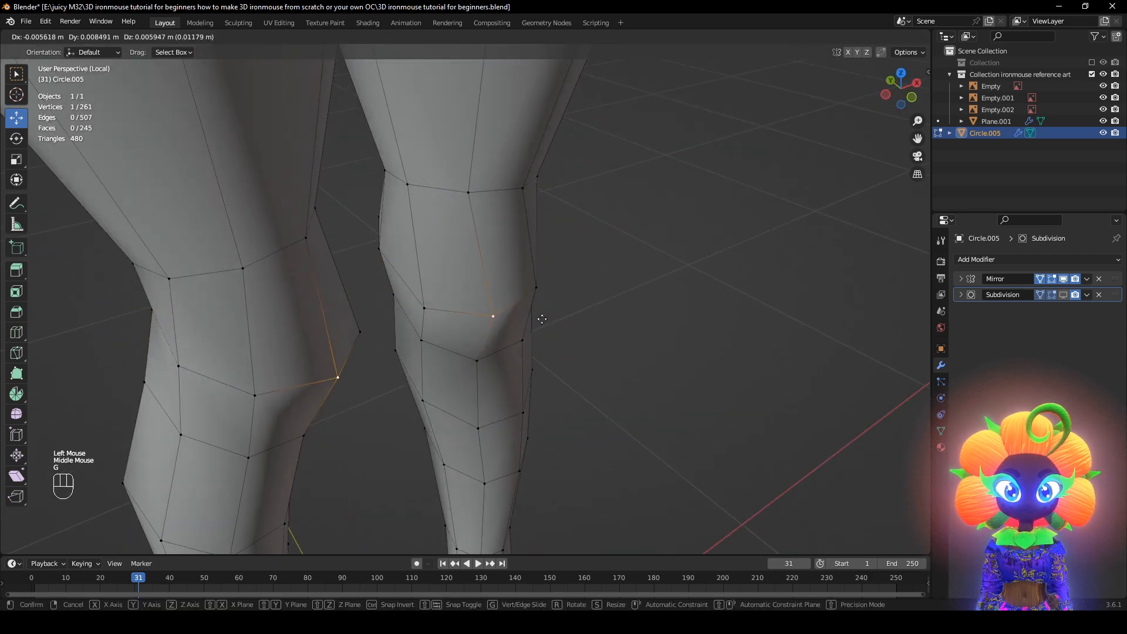
click(538, 319)
Extrude the four front faces of the knee in place and scale them to 0.7 to form a kneecap
click(122, 37)
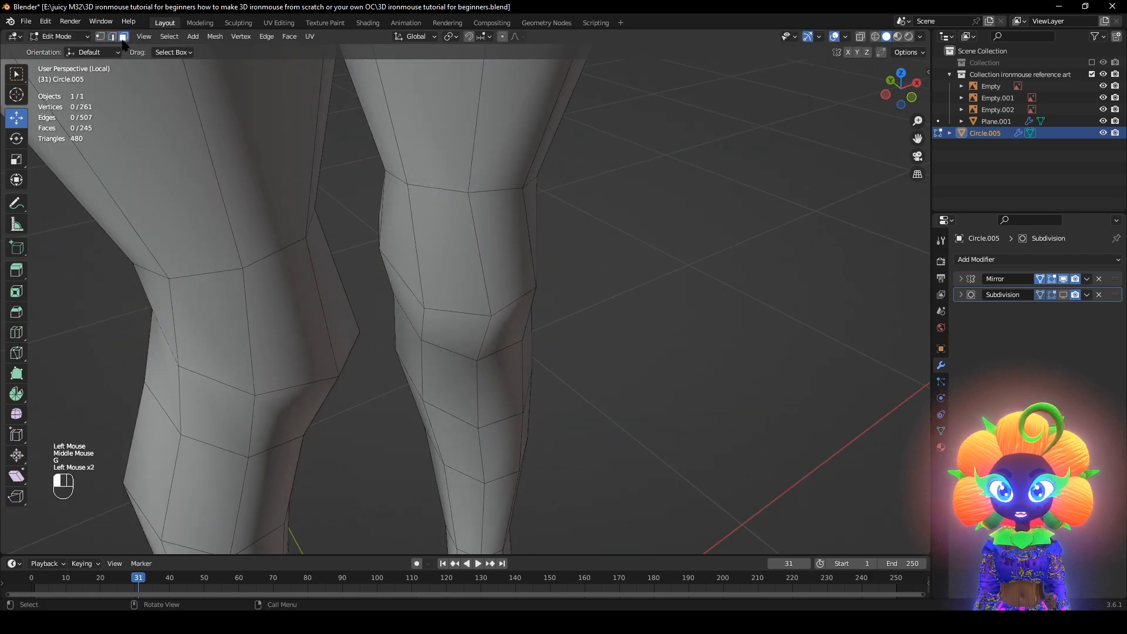
click(438, 242)
shift+click(448, 335)
shift+click(506, 330)
shift+click(497, 259)
middle_drag(473, 284, 596, 262)
key(e)
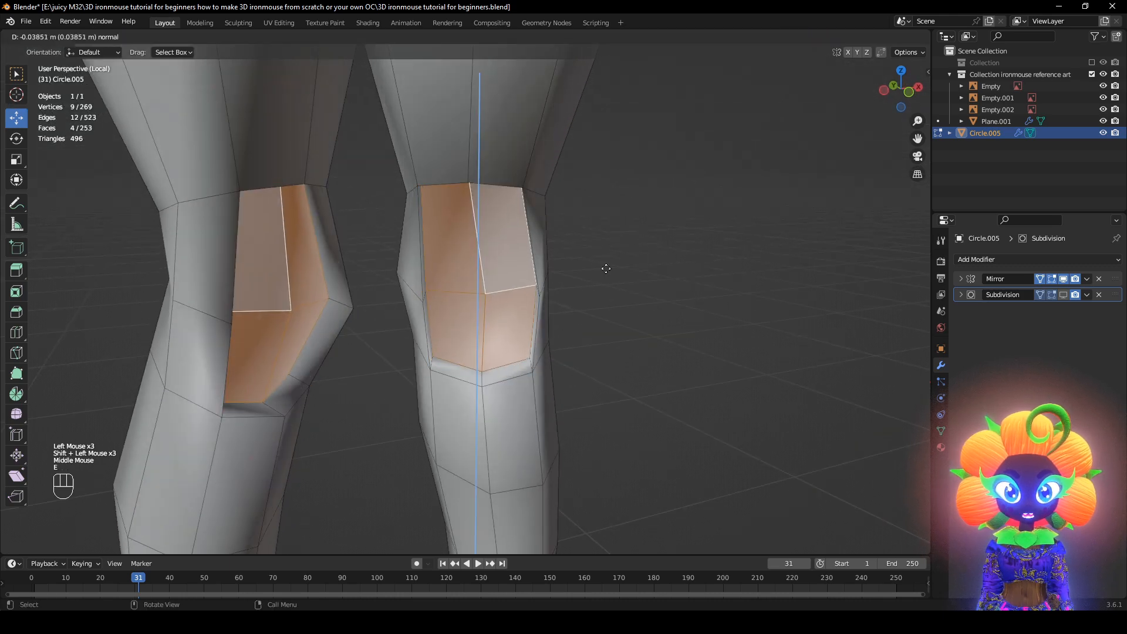
key(s)
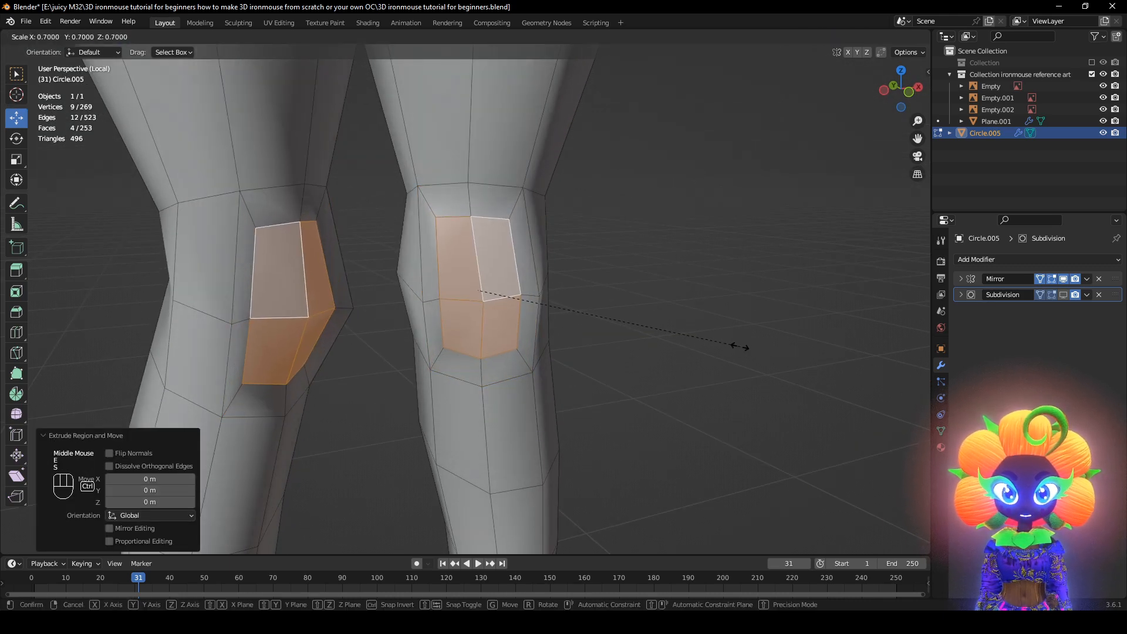
click(733, 343)
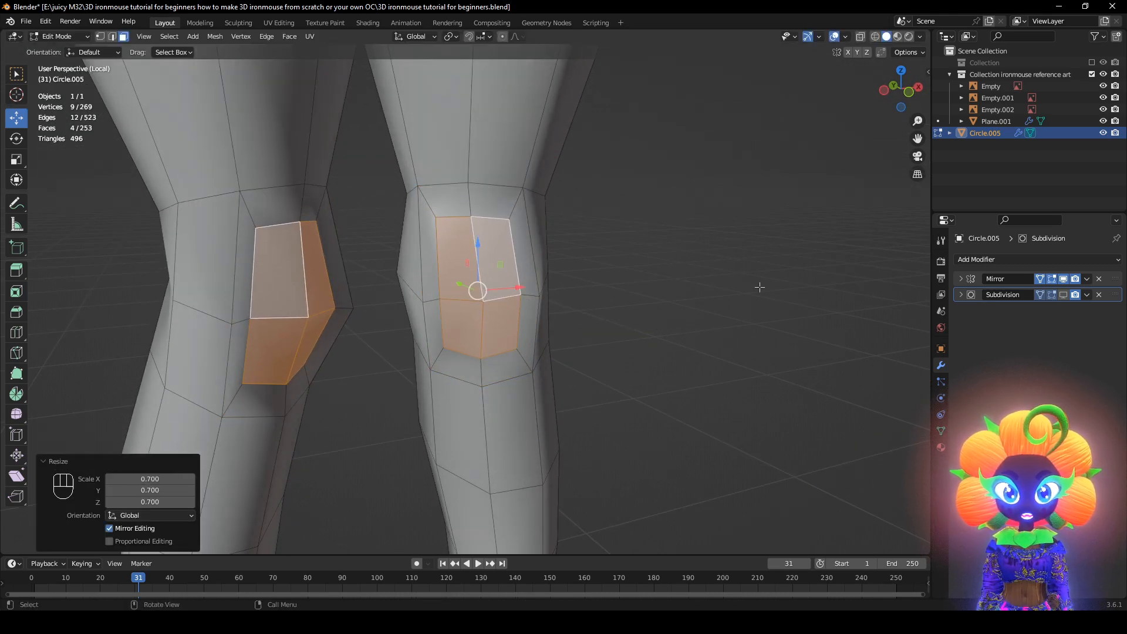
Round the kneecap faces with the LoopTools Circle operation at 50% influence
right_click(734, 268)
mouse_move(742, 251)
click(775, 265)
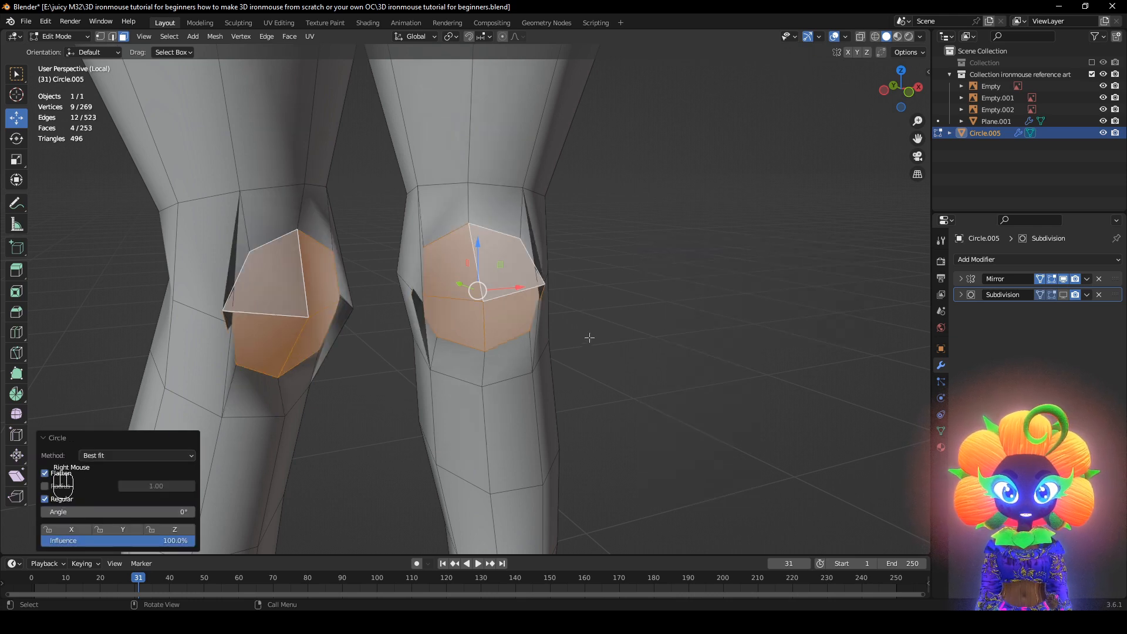
drag(660, 252, 594, 248)
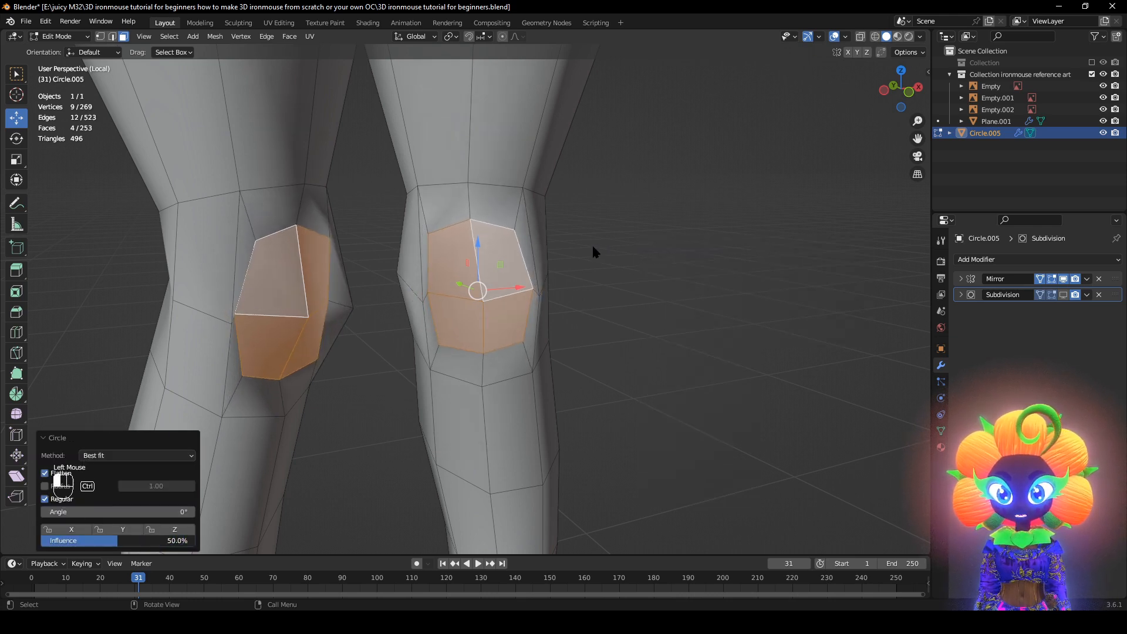
Add the surrounding ring of faces to the kneecap selection and smooth all its vertices
alt+shift+click(478, 210)
click(100, 35)
right_click(741, 305)
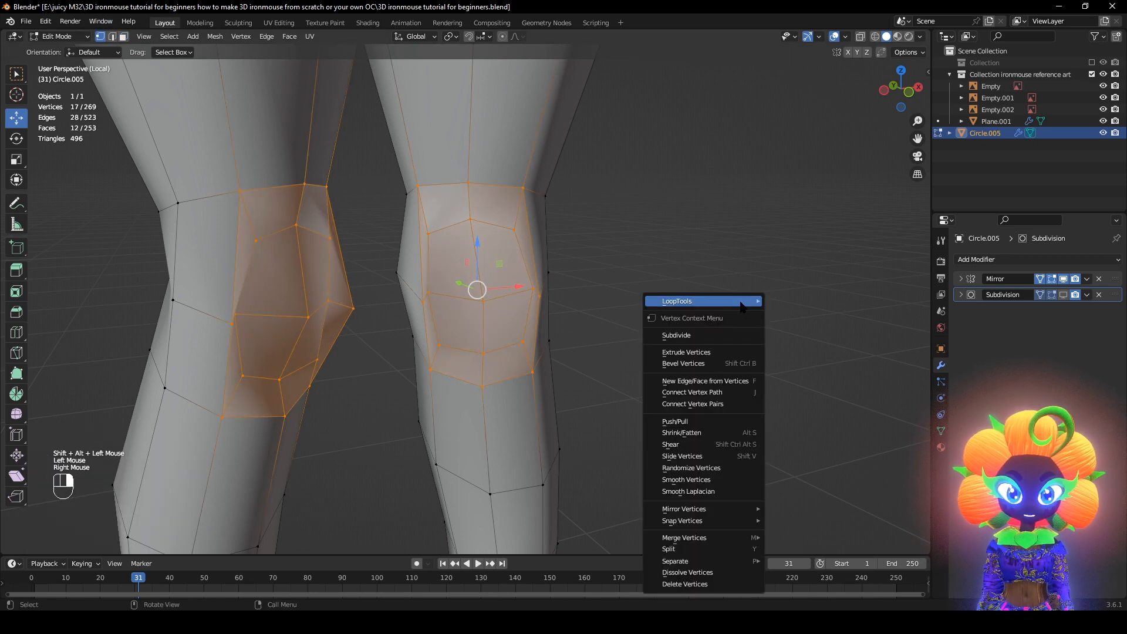
click(720, 483)
click(747, 377)
Select the kneecap's outline vertices, then move, scale and smooth them to refine the kneecap shape
middle_drag(743, 376, 557, 304)
alt+click(503, 279)
middle_drag(503, 278, 614, 262)
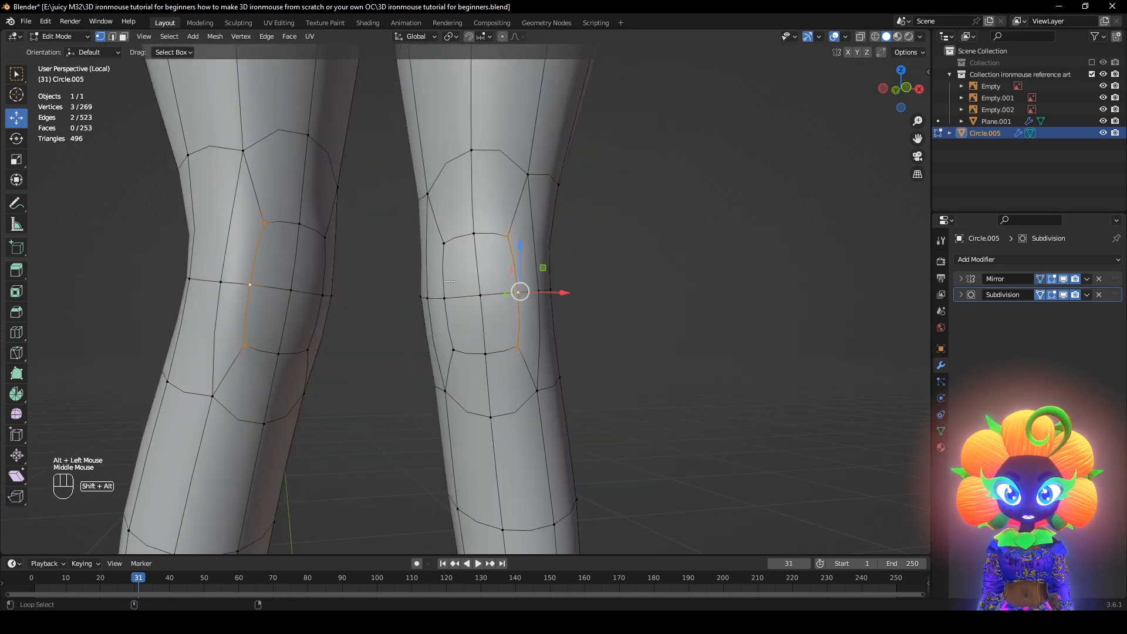
shift+click(473, 231)
middle_drag(727, 345, 652, 358)
key(g)
click(659, 360)
key(s)
right_click(760, 398)
right_click(761, 411)
click(764, 403)
click(785, 297)
Select two neighbouring vertices at the back of the knee and smooth them by 0.500
scroll(785, 298, down, 1)
middle_drag(746, 311, 531, 337)
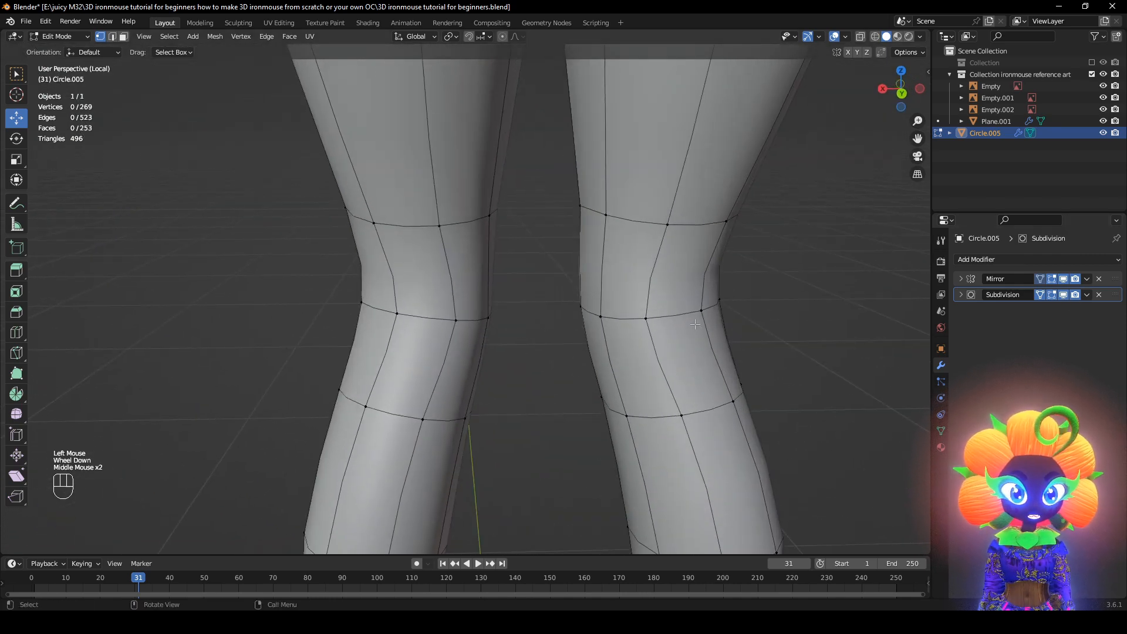
middle_drag(695, 324, 457, 323)
shift+click(452, 332)
right_click(749, 405)
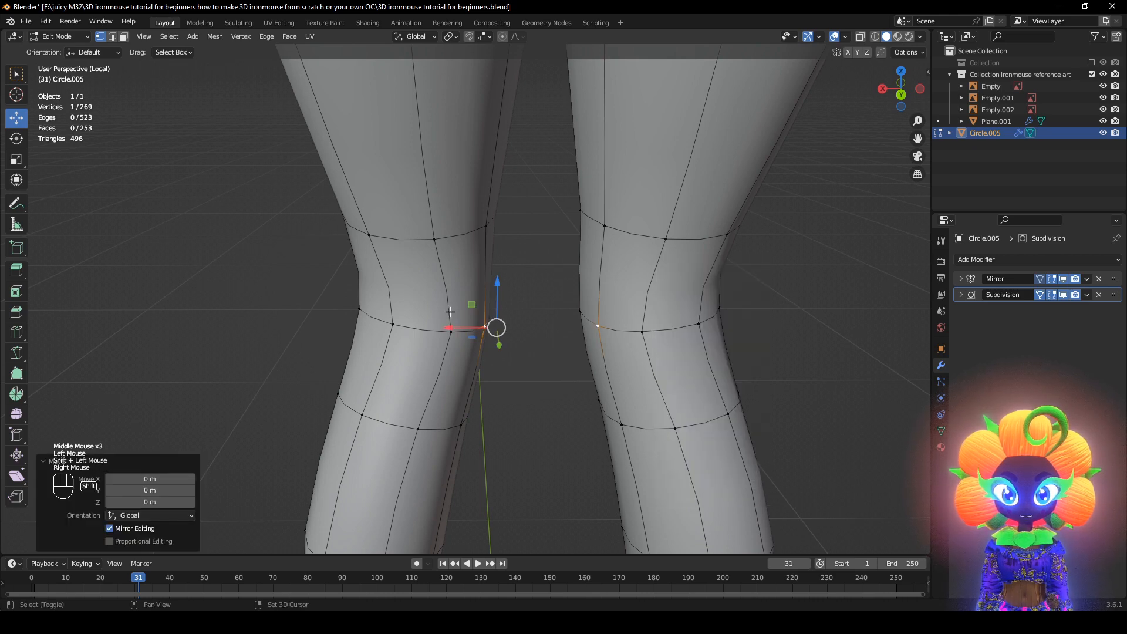
shift+click(450, 336)
right_click(700, 386)
click(701, 385)
Hide the subdivision, add another back-of-knee vertex to the selection and smooth the vertices again
middle_drag(701, 381, 434, 259)
click(1063, 295)
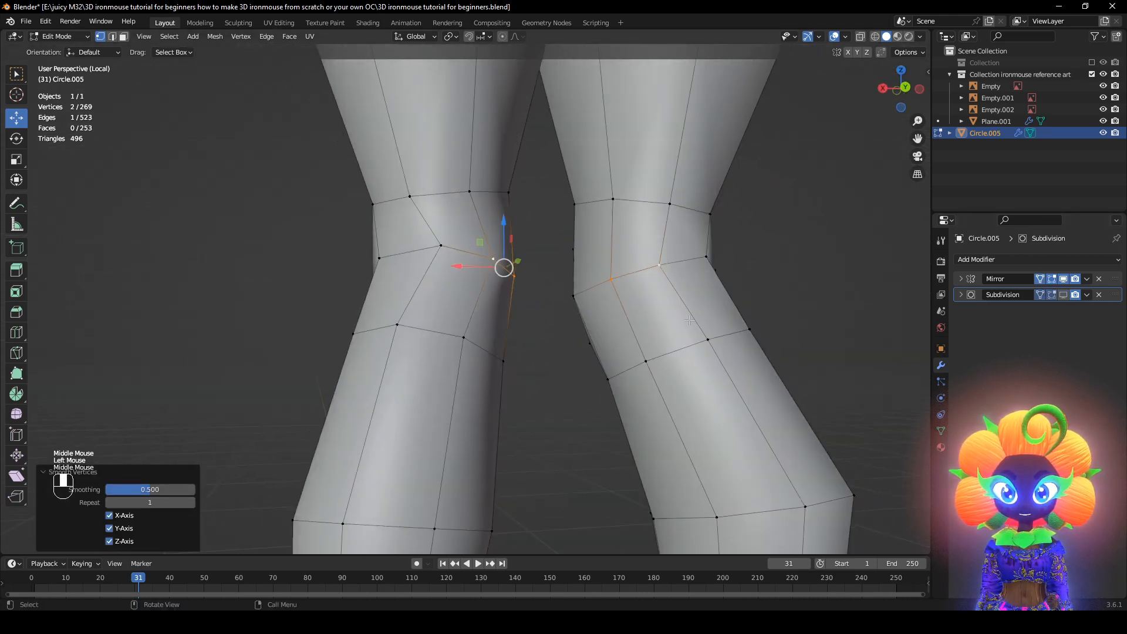
shift+click(421, 253)
right_click(866, 346)
click(865, 346)
Select two neighbouring vertices on the loop just below the back of the knee and slide them along their edges
middle_drag(865, 347, 581, 359)
click(698, 372)
shift+click(744, 355)
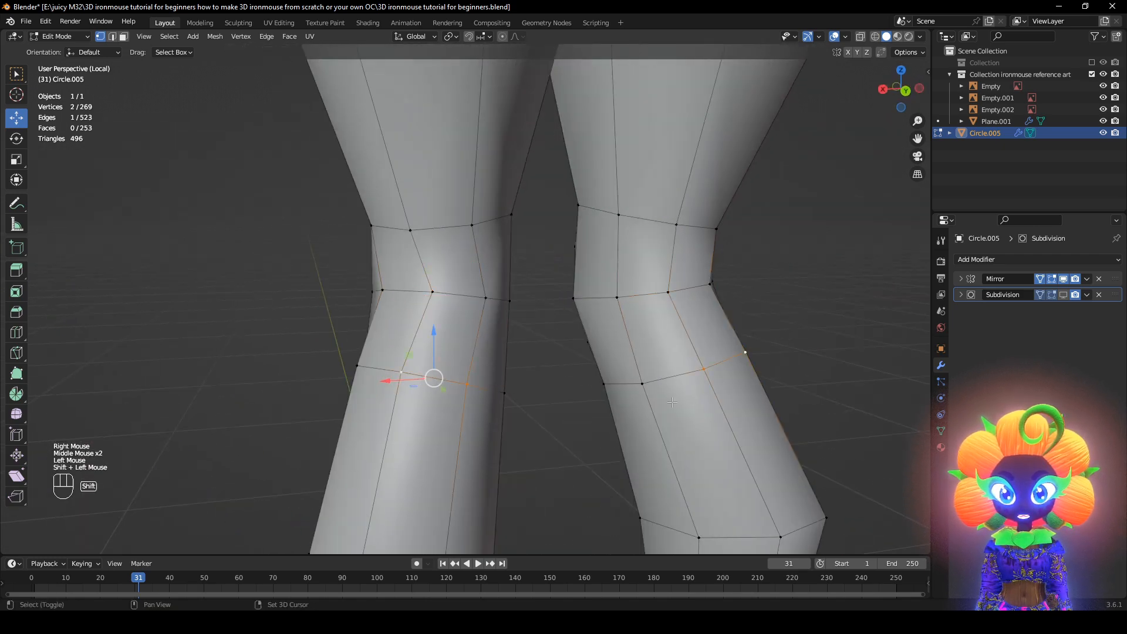
scroll(664, 376, down, 1)
middle_drag(661, 377, 552, 360)
key(g)
key(g)
click(559, 393)
Slide two more vertices of the loop below the knee, one at a time, to even out the loop
click(398, 354)
key(g)
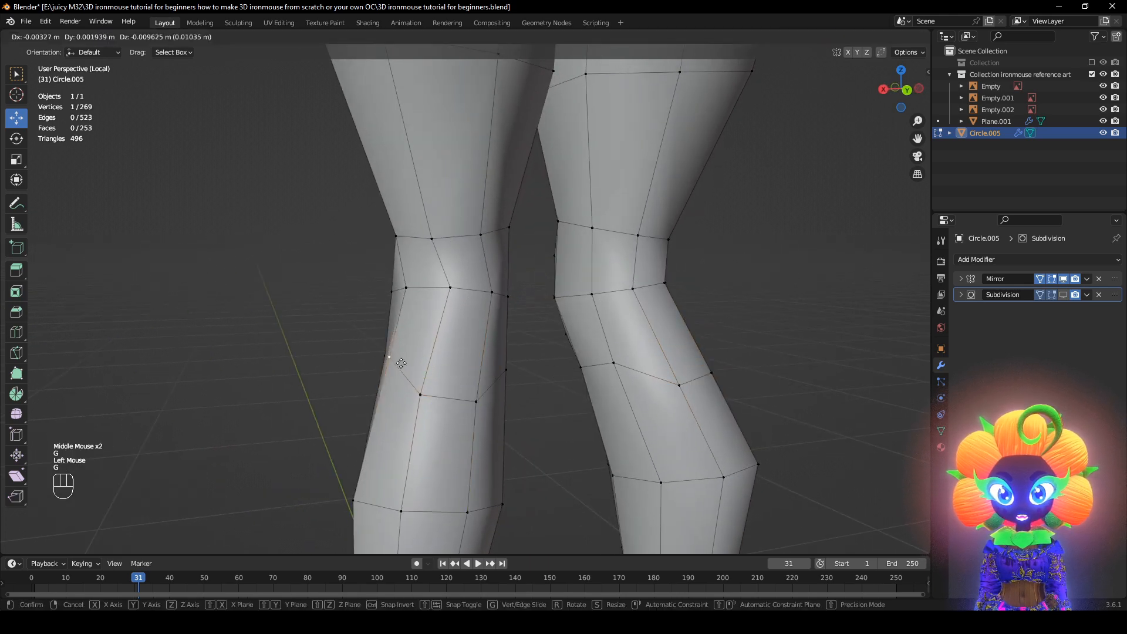
key(g)
click(405, 383)
middle_drag(410, 394, 444, 388)
click(446, 352)
key(g)
key(g)
click(440, 367)
Select neighbouring vertices on the loop just above the knee and slide them together along their edges
click(418, 213)
shift+middle_drag(411, 206, 459, 295)
middle_drag(460, 296, 411, 292)
shift+click(469, 303)
key(g)
key(g)
click(499, 284)
Slide individual vertices of the loop above the knee along their edges to level its line
click(478, 300)
key(g)
key(g)
click(483, 283)
click(467, 289)
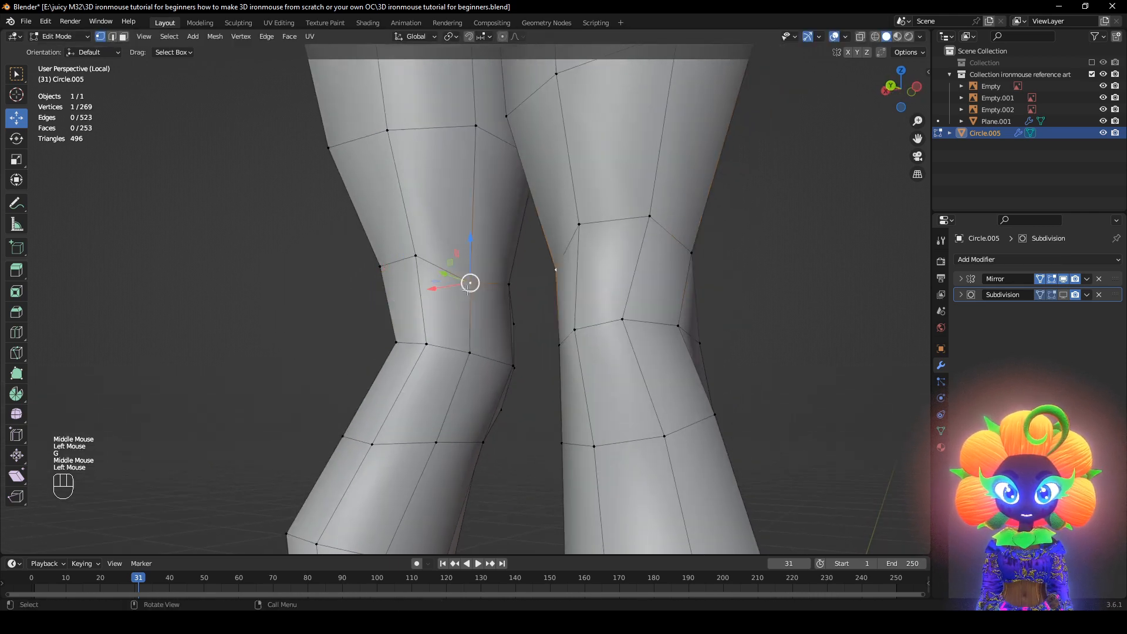
key(g)
key(g)
click(470, 270)
Slide the two front vertices above the kneecap by a factor of 0.167 and preview the subdivided knees without overlays
middle_drag(470, 270, 718, 449)
click(500, 267)
shift+click(440, 267)
key(g)
key(g)
click(559, 296)
click(1063, 294)
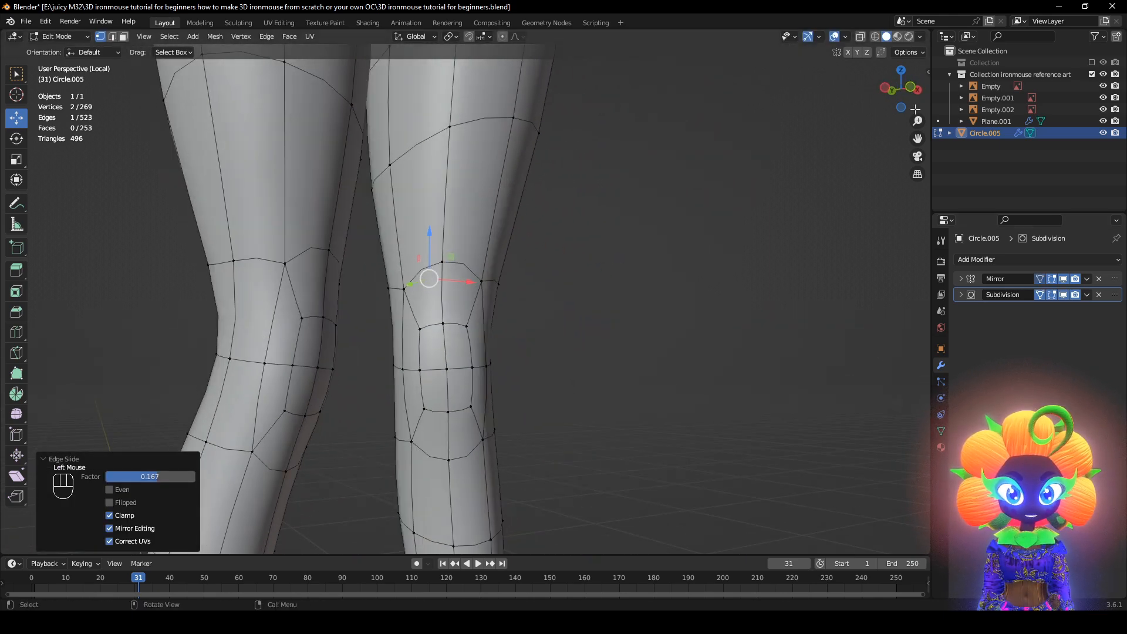
click(834, 36)
scroll(634, 282, down, 2)
middle_drag(634, 282, 757, 259)
click(834, 36)
scroll(587, 265, up, 2)
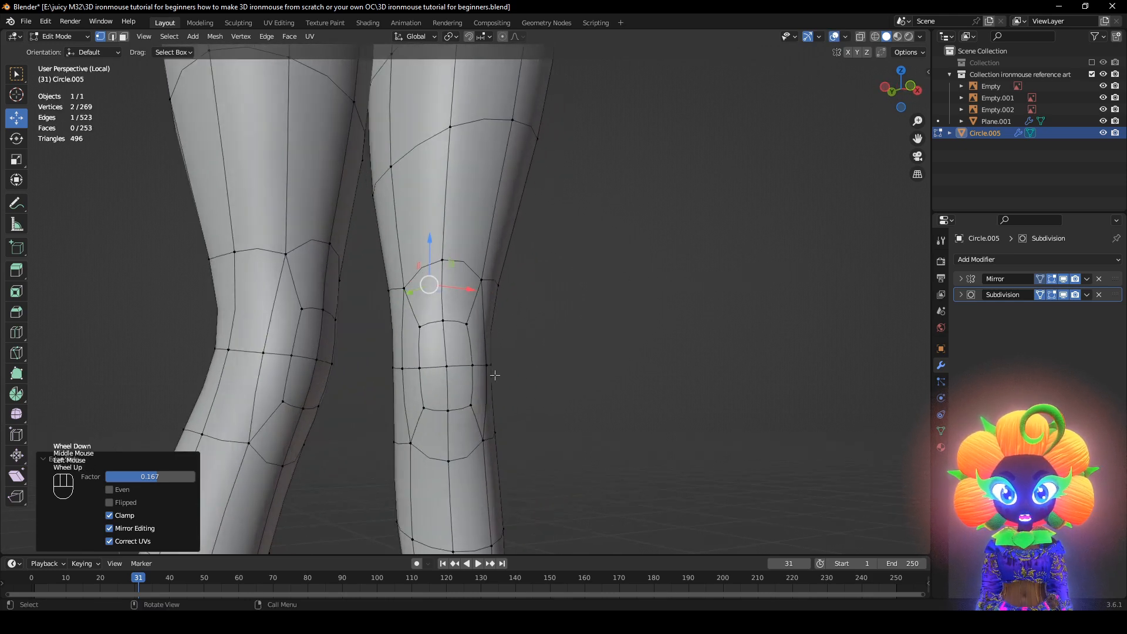
Scale the area around the kneecap's centre vertex to 0.441 along Z using proportional editing with a size of 0.164
click(464, 372)
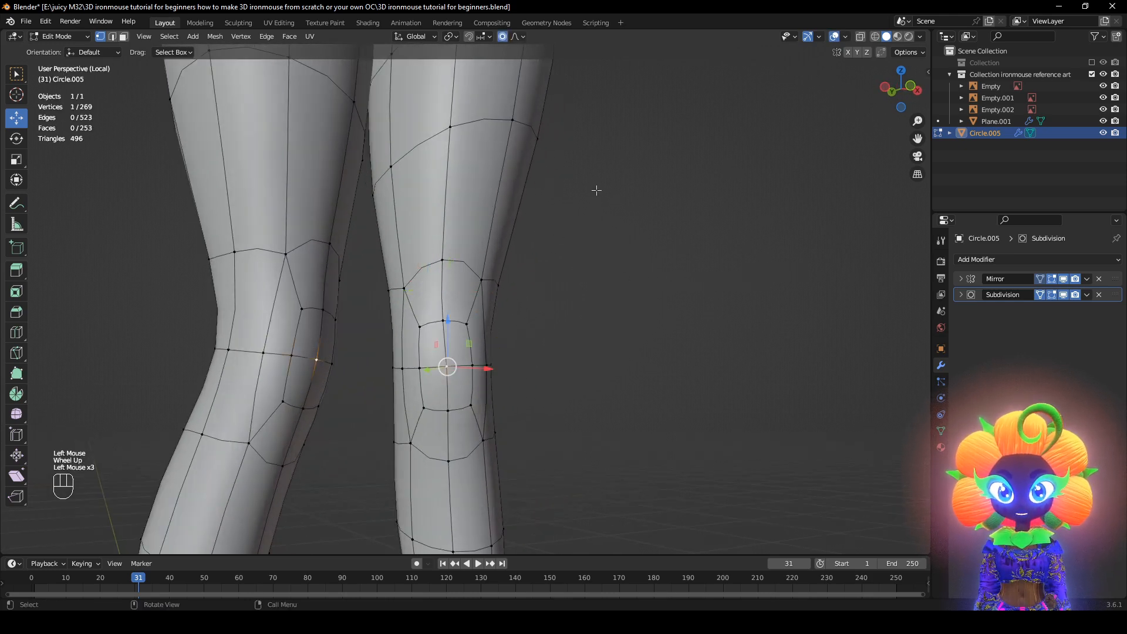
key(s)
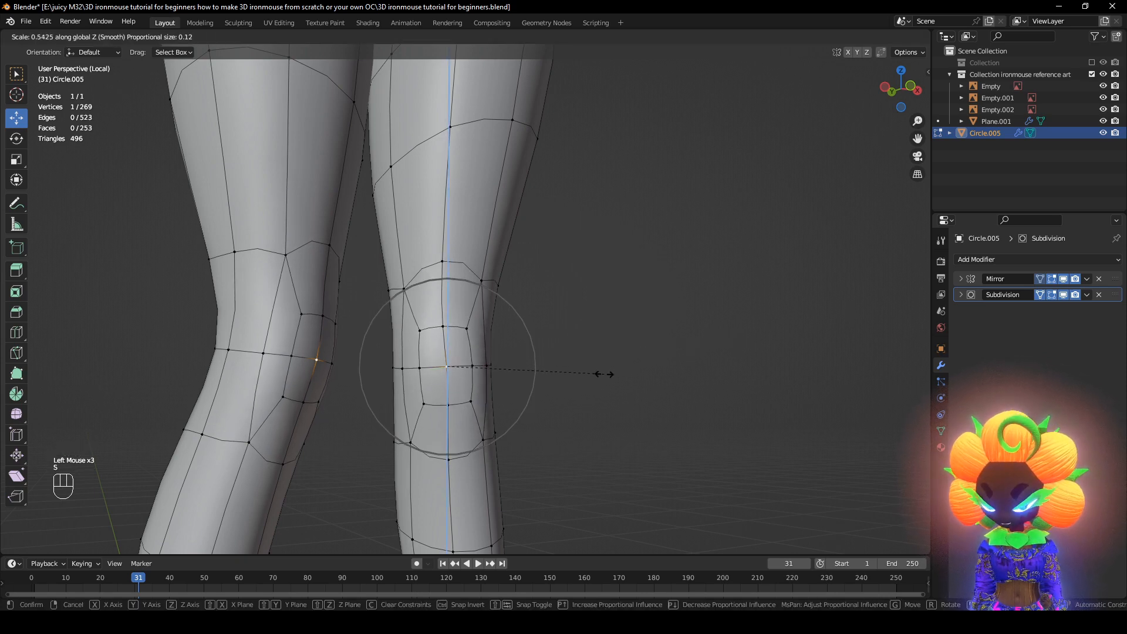
click(539, 382)
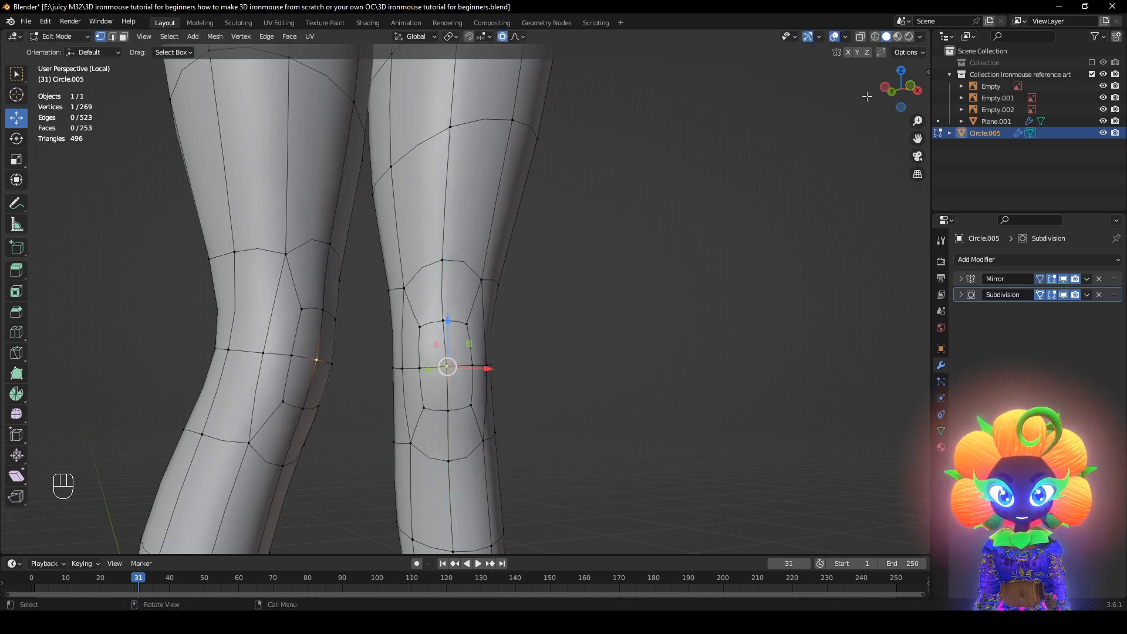
click(834, 36)
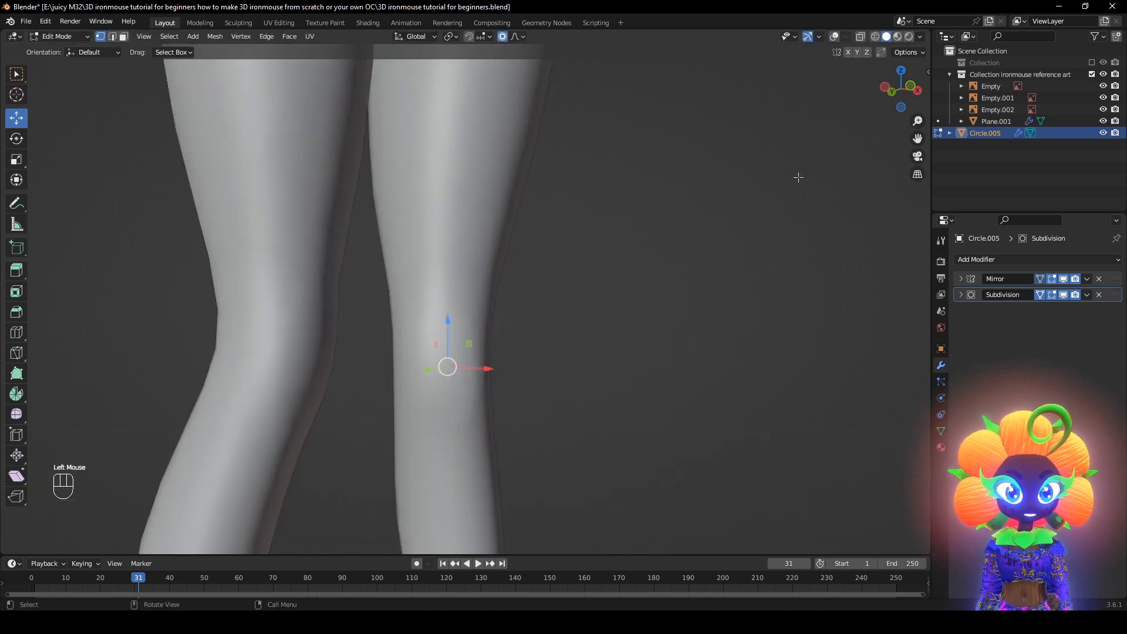
click(598, 335)
middle_drag(598, 336, 675, 340)
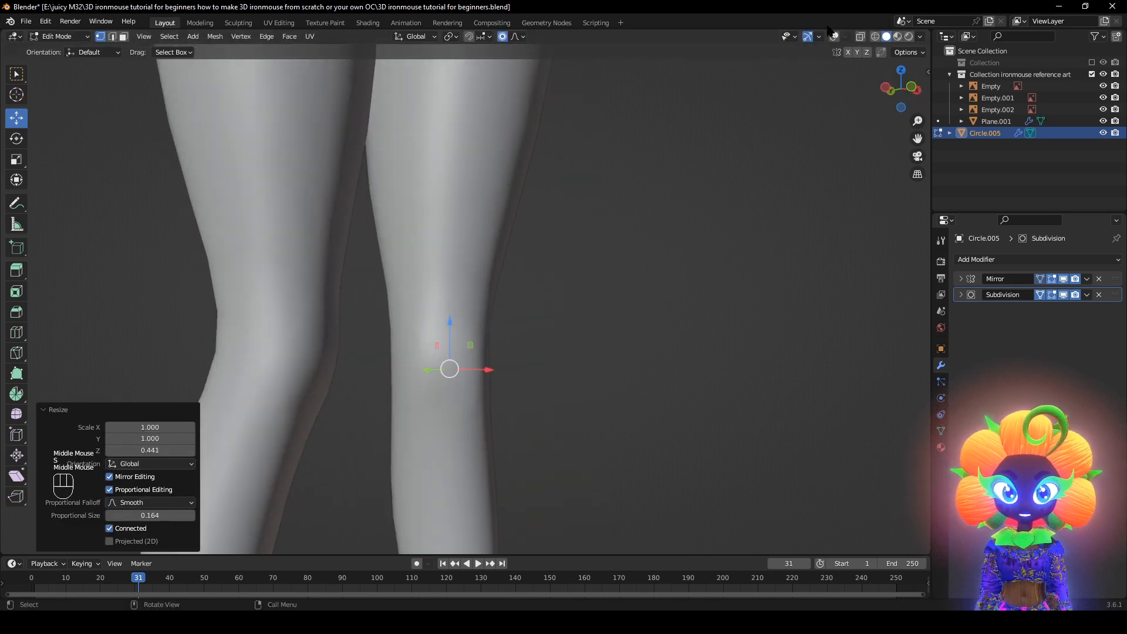
click(835, 37)
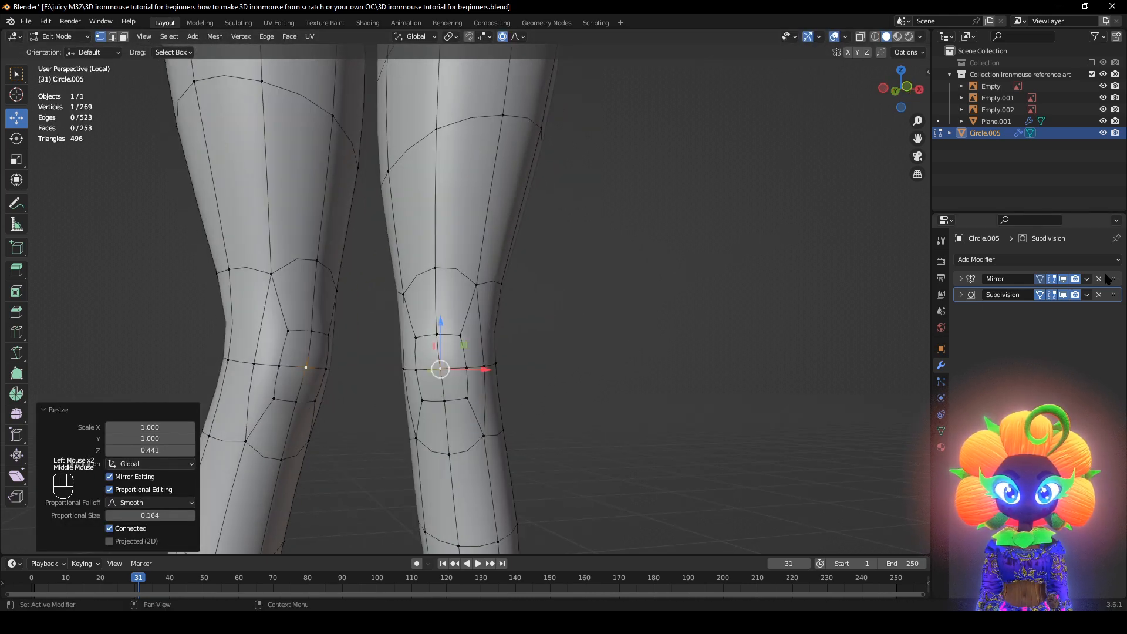
Turn off the Subdivision modifier's viewport display for the body mesh
click(1065, 293)
middle_drag(782, 370, 812, 362)
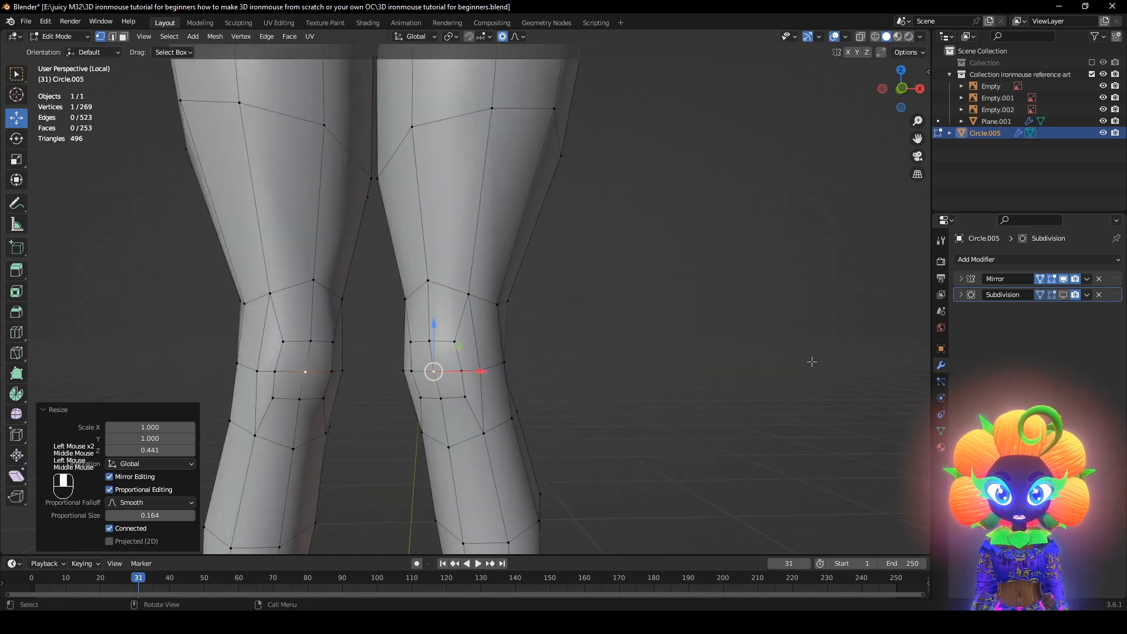
scroll(782, 289, down, 2)
scroll(780, 286, up, 1)
scroll(780, 287, down, 2)
shift+middle_drag(637, 189, 636, 290)
scroll(588, 195, up, 1)
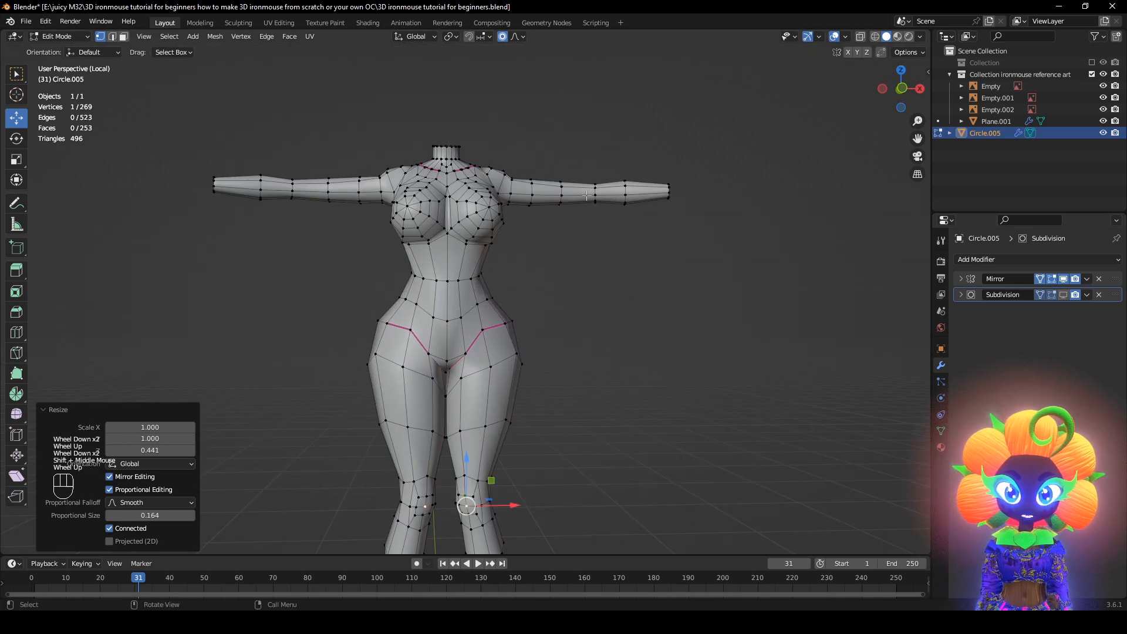
With proportional editing off, rotate the elbow edge loop -8.75° in top view and move it -0.003678 m along X
click(594, 188)
key(KP_7)
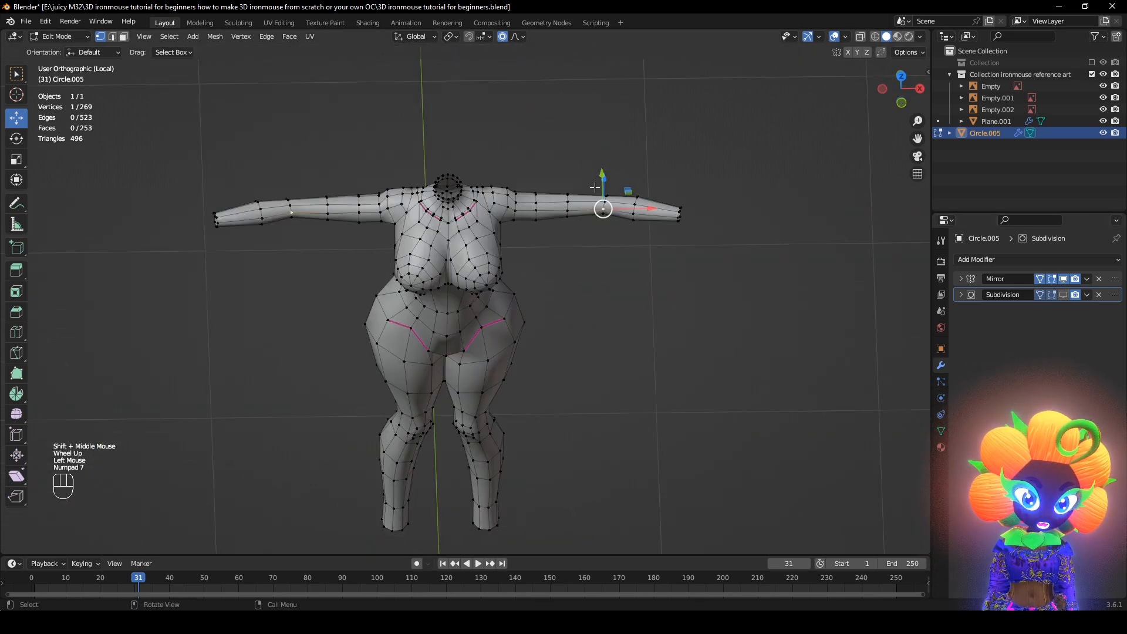
key(KP_Decimal)
scroll(599, 184, up, 5)
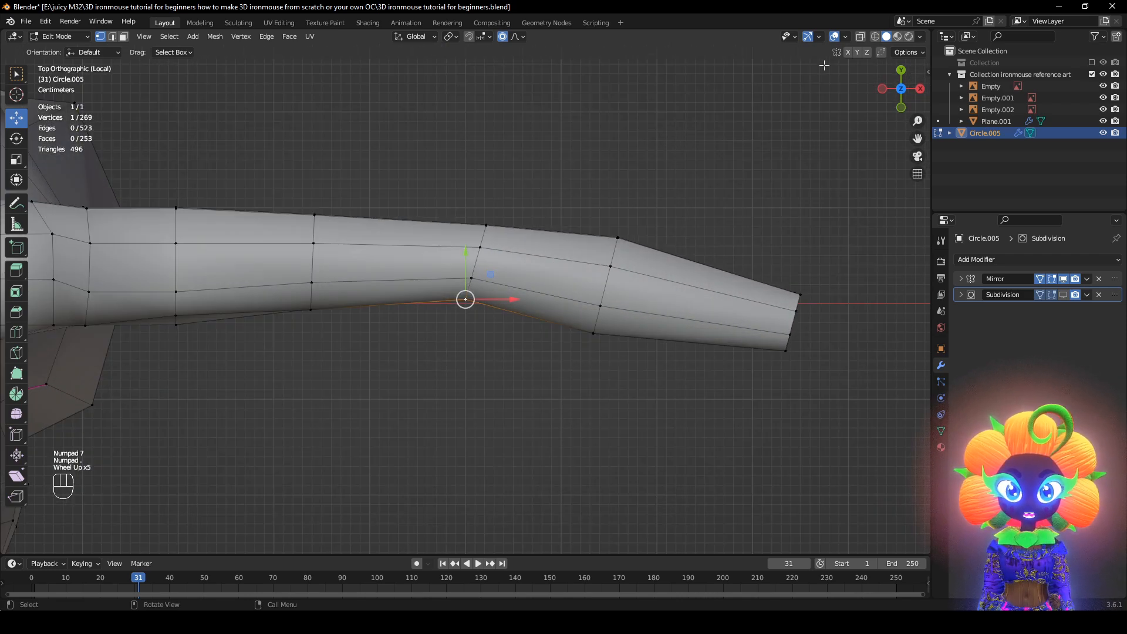
click(506, 39)
shift+middle_drag(470, 253, 504, 310)
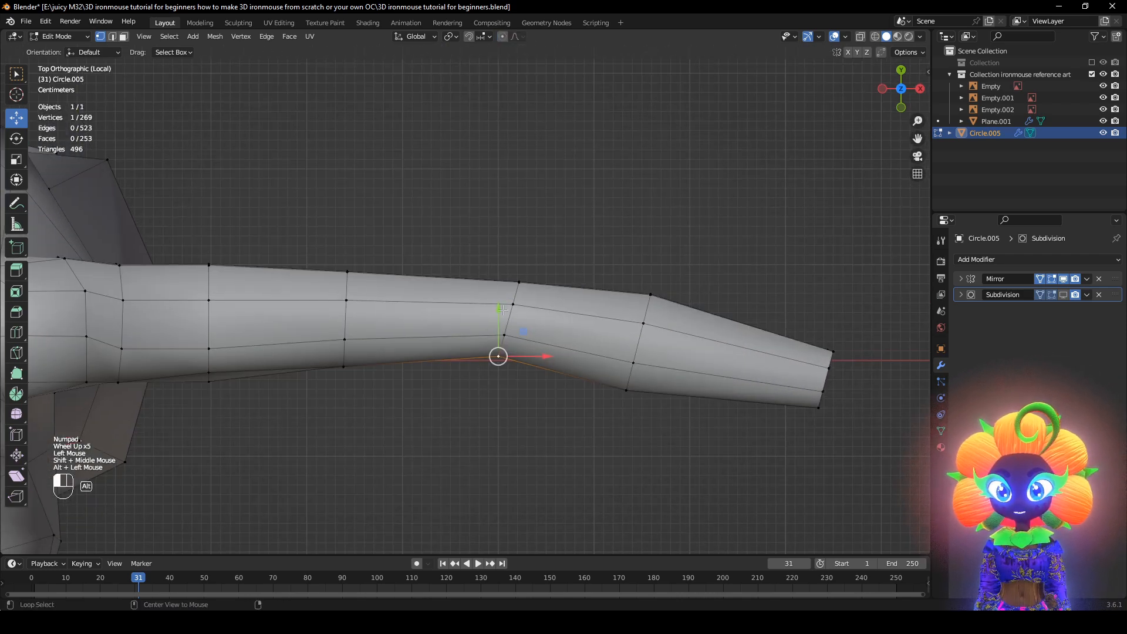
key(r)
click(713, 297)
key(g)
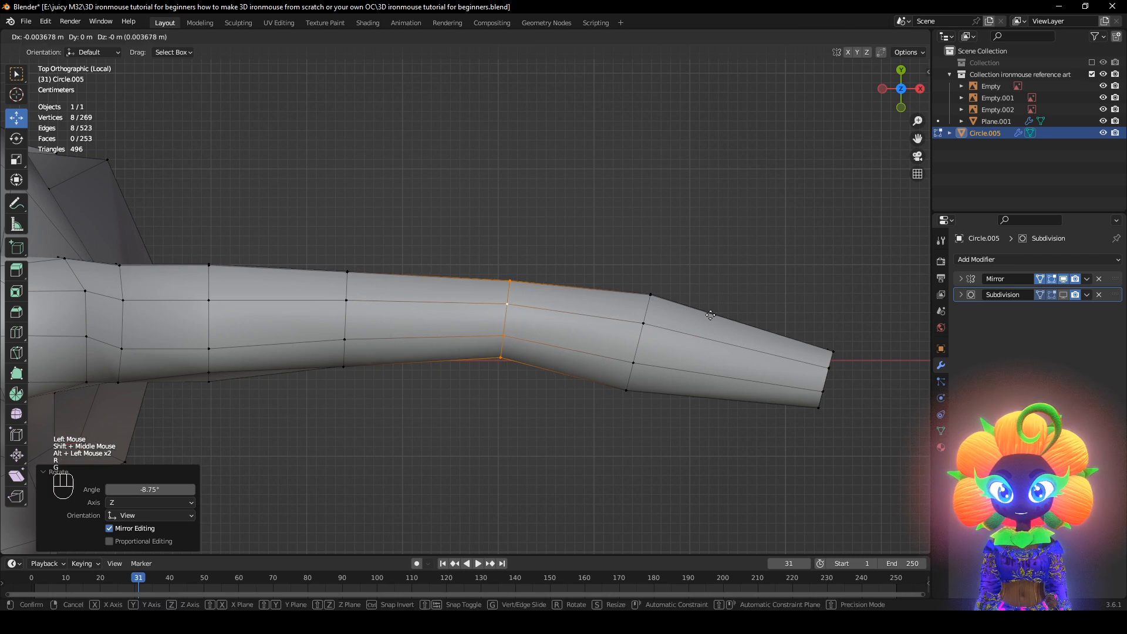
click(720, 314)
Bevel the elbow loop 0.0387 m wide and add a centred loop between the new edges, moved 0.000613 m in X and 0.001226 m in Y
key(ctrl+b)
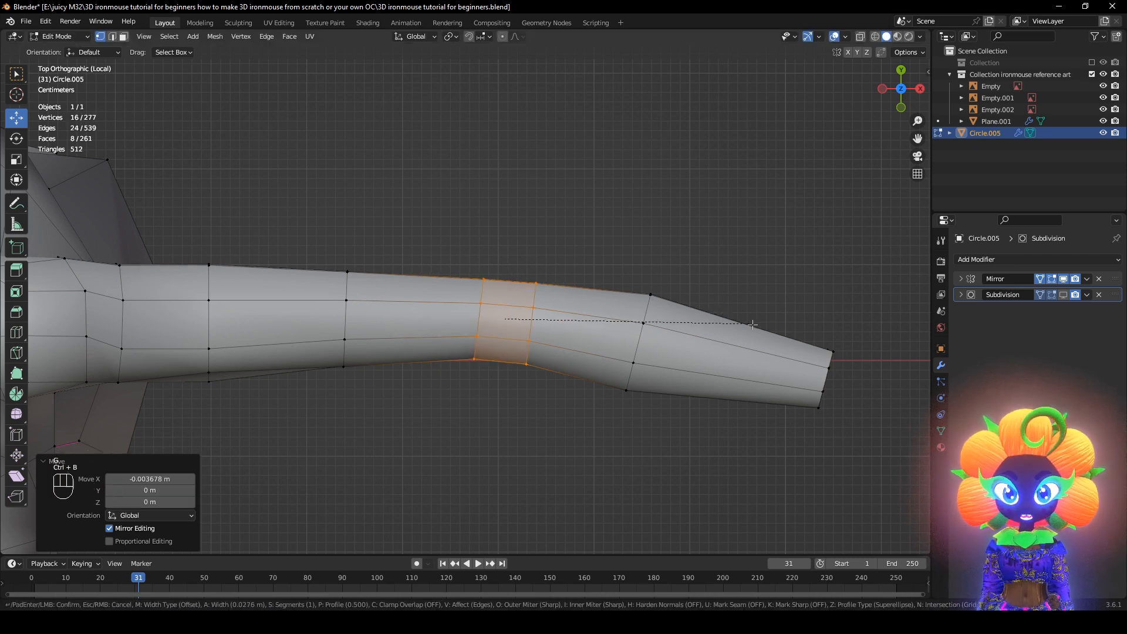
click(760, 326)
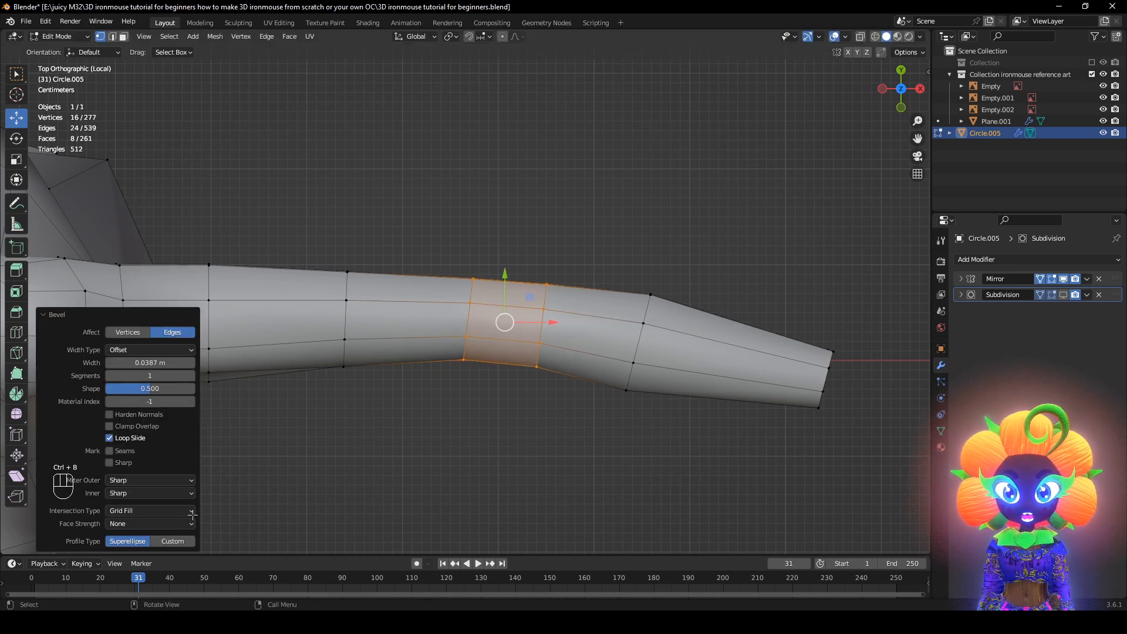
key(ctrl+r)
click(505, 320)
key(g)
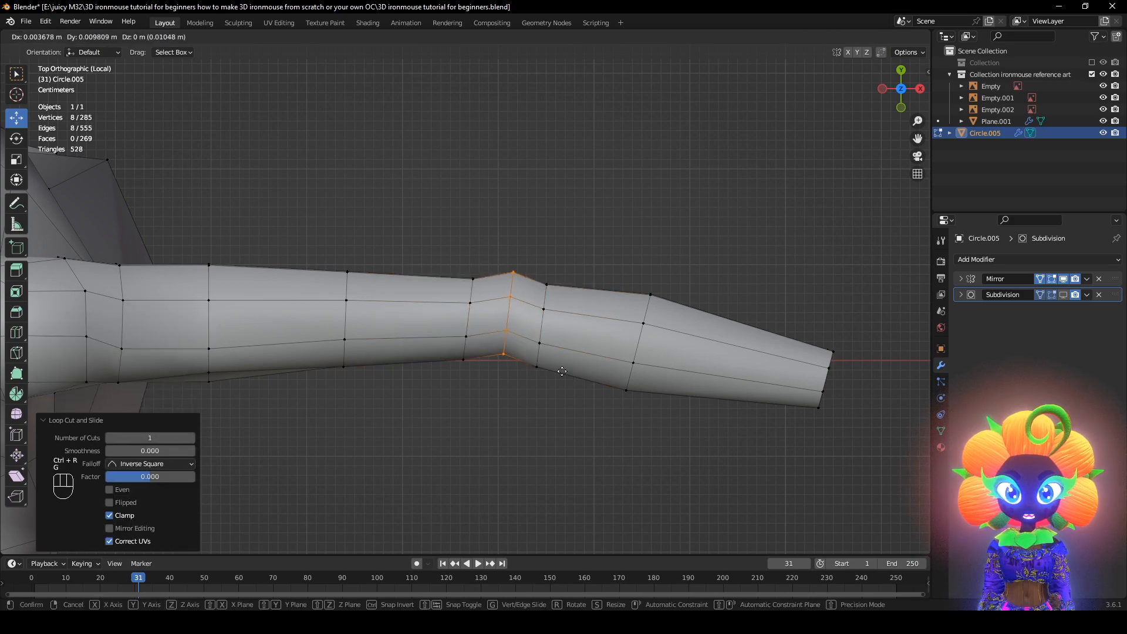
click(559, 380)
Rotate the elbow's middle loop -21.6° looking along the arm in wireframe, using proportional editing with a size of 0.239
middle_drag(559, 380, 452, 248)
key(KP_Decimal)
scroll(542, 296, down, 2)
scroll(543, 295, down, 2)
key(z)
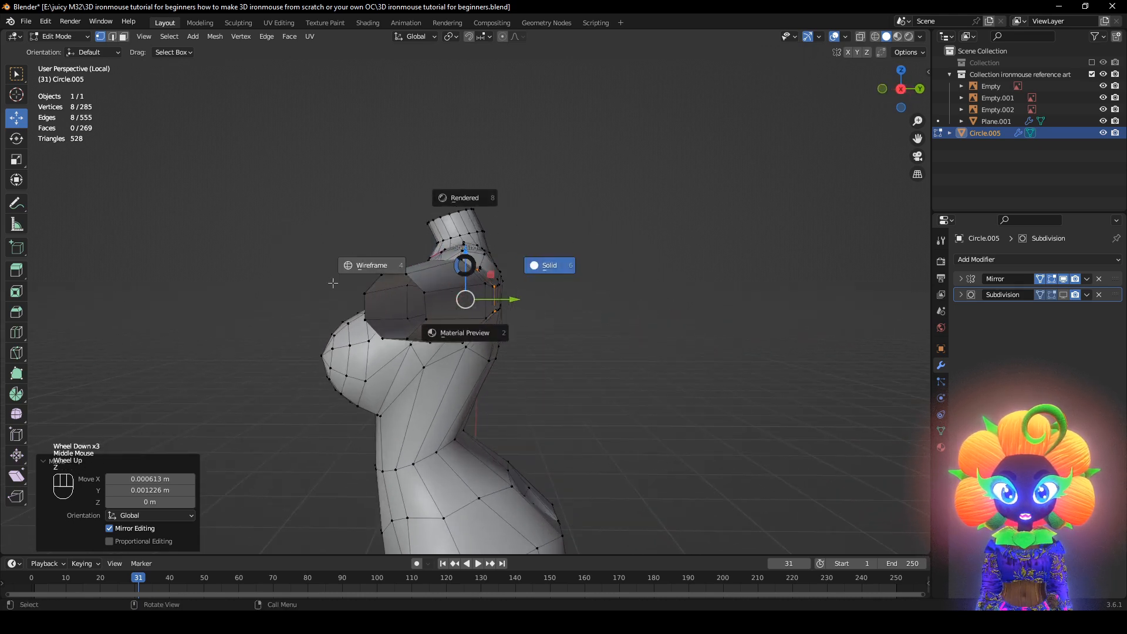
click(549, 259)
click(503, 37)
middle_drag(705, 329, 750, 370)
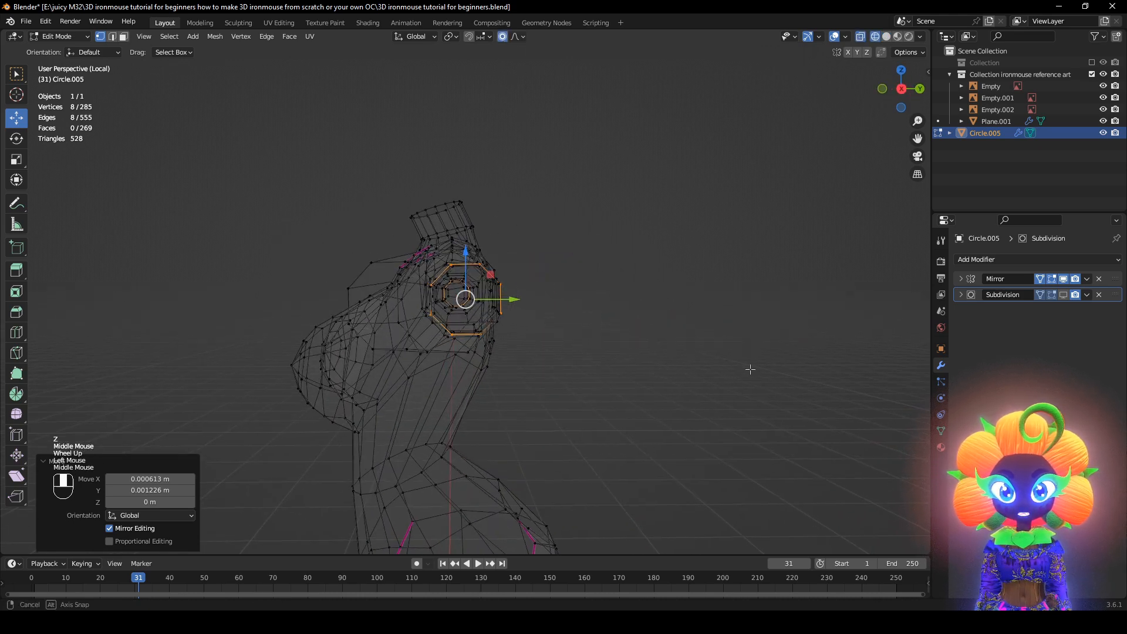
key(r)
scroll(747, 284, down, 4)
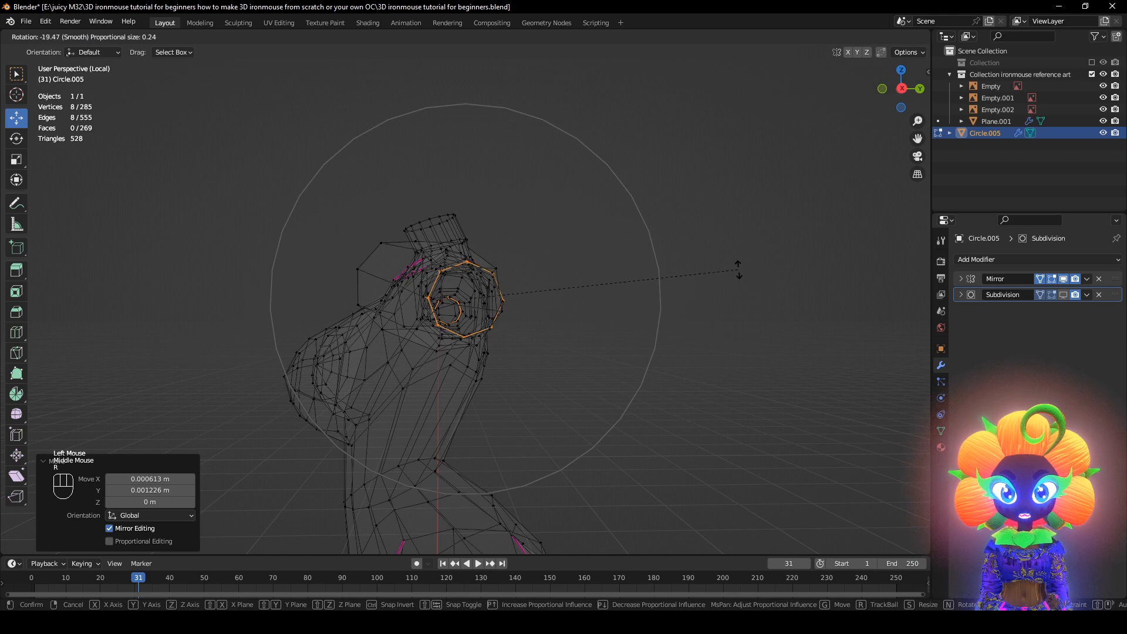
click(728, 276)
key(z)
Select the four faces on the back of the elbow, extrude them and scale the result to 0.798
mouse_move(720, 290)
middle_down()
mouse_move(451, 394)
mouse_move(367, 149)
middle_up()
scroll(451, 393, up, 2)
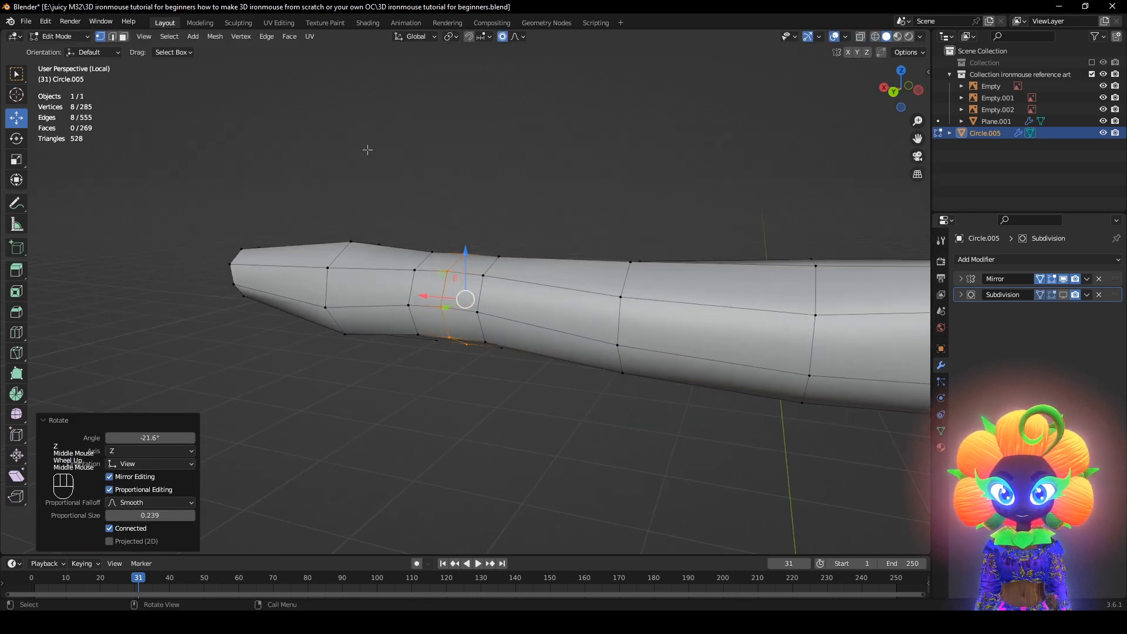
click(124, 36)
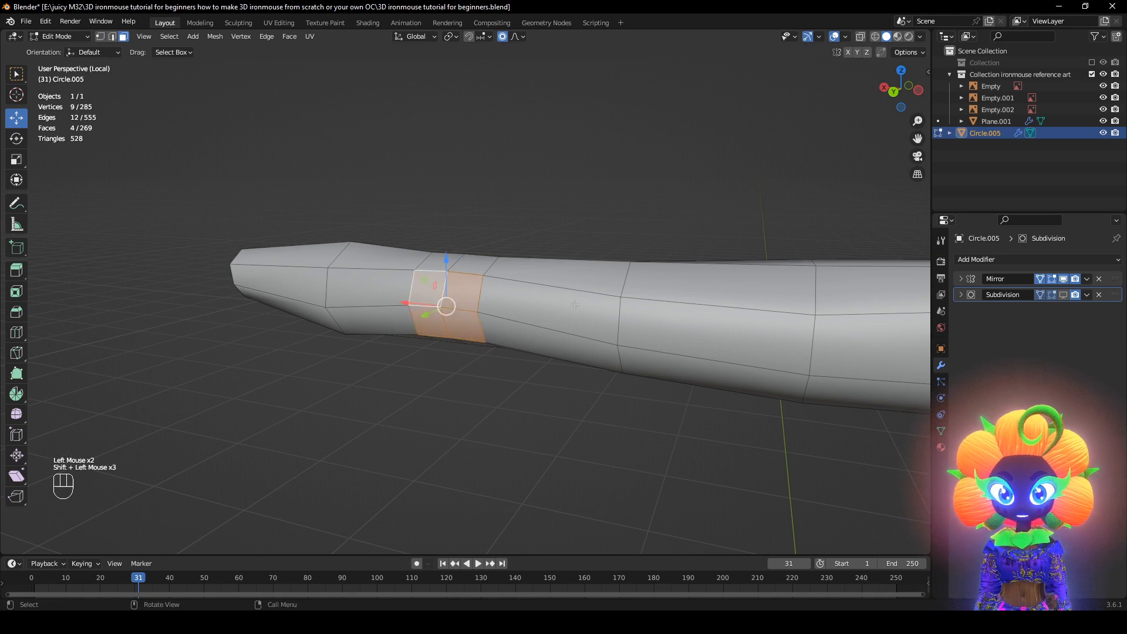
middle_drag(713, 376, 740, 364)
scroll(740, 364, up, 1)
key(e)
key(s)
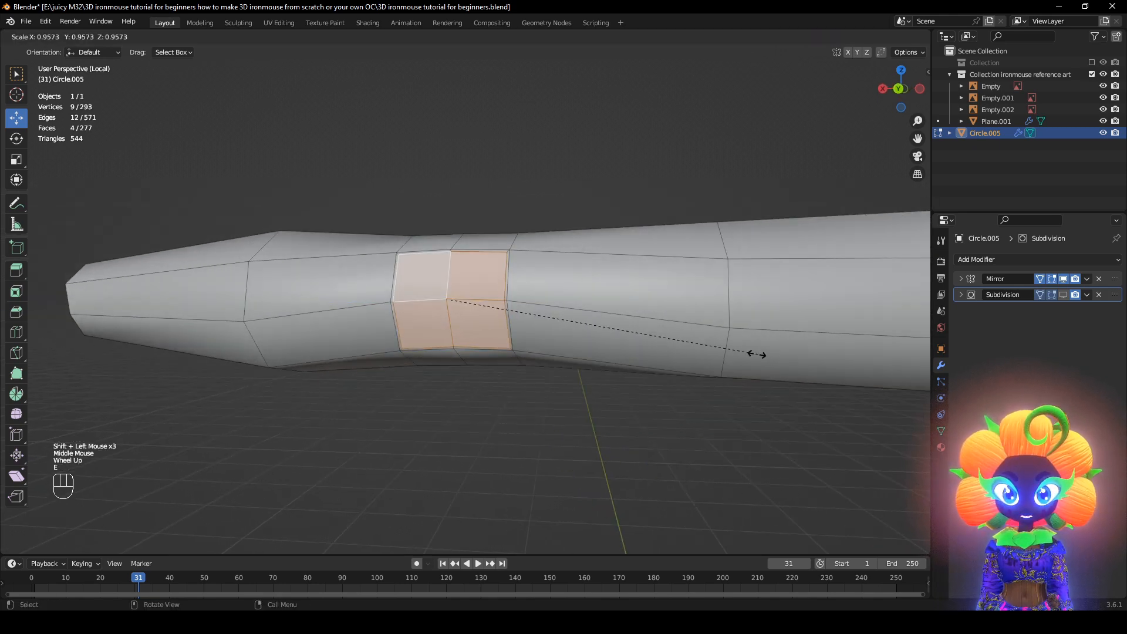
click(704, 351)
Round the selected elbow faces with LoopTools Circle at 50% influence
right_click(669, 254)
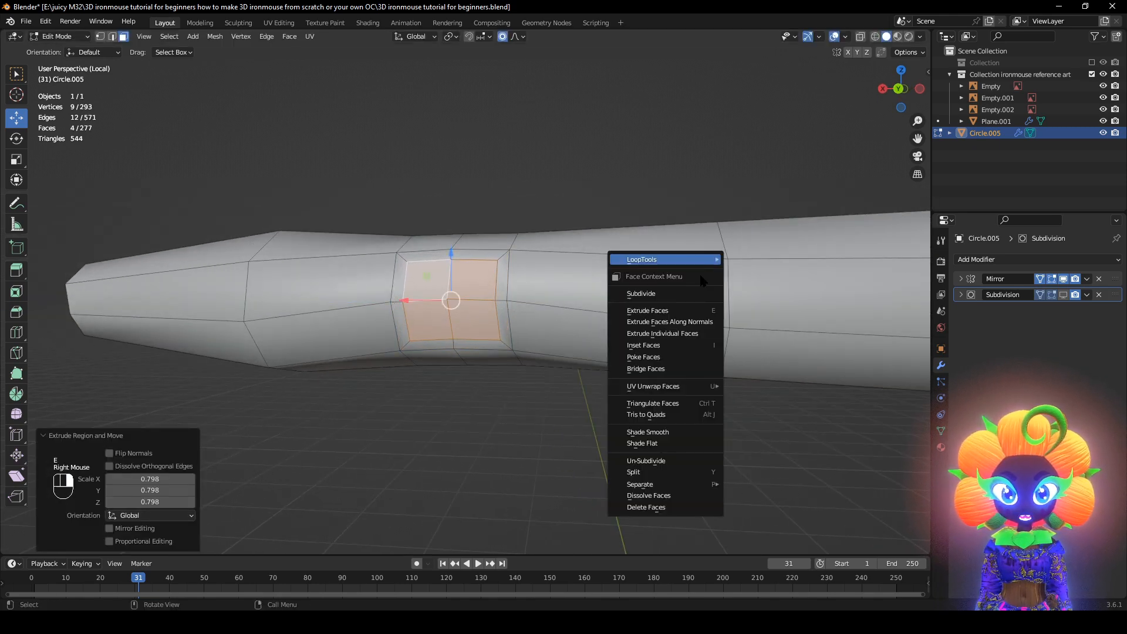
mouse_move(669, 254)
click(743, 271)
Extend the selection to the ring of faces around the elbow patch and smooth its vertices
middle_drag(742, 271, 646, 315)
scroll(640, 318, up, 1)
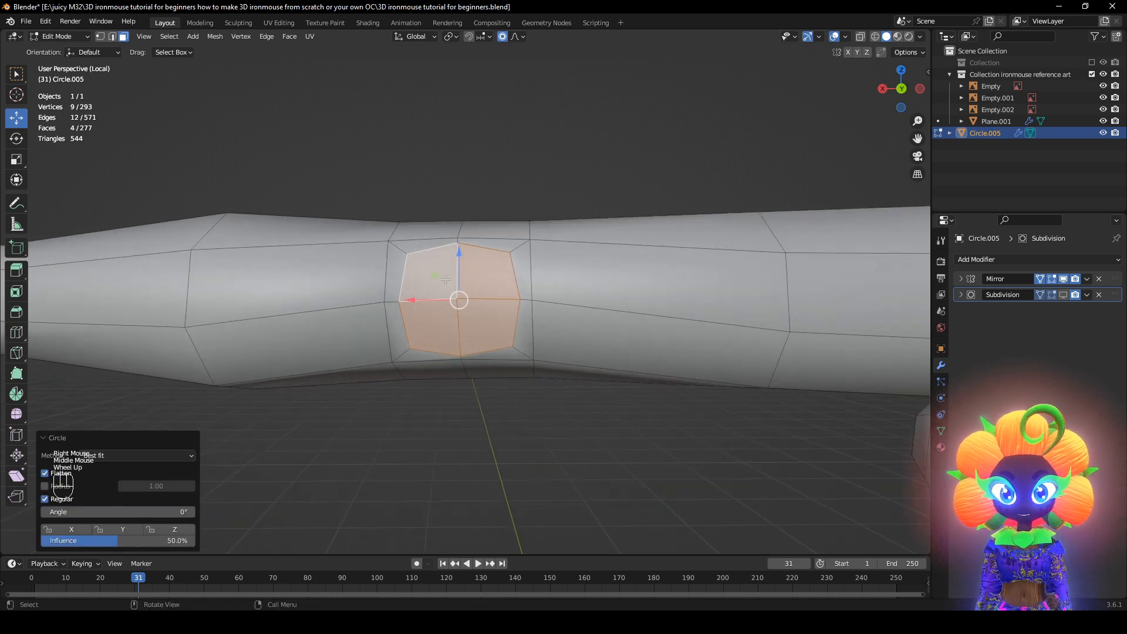
alt+shift+click(413, 253)
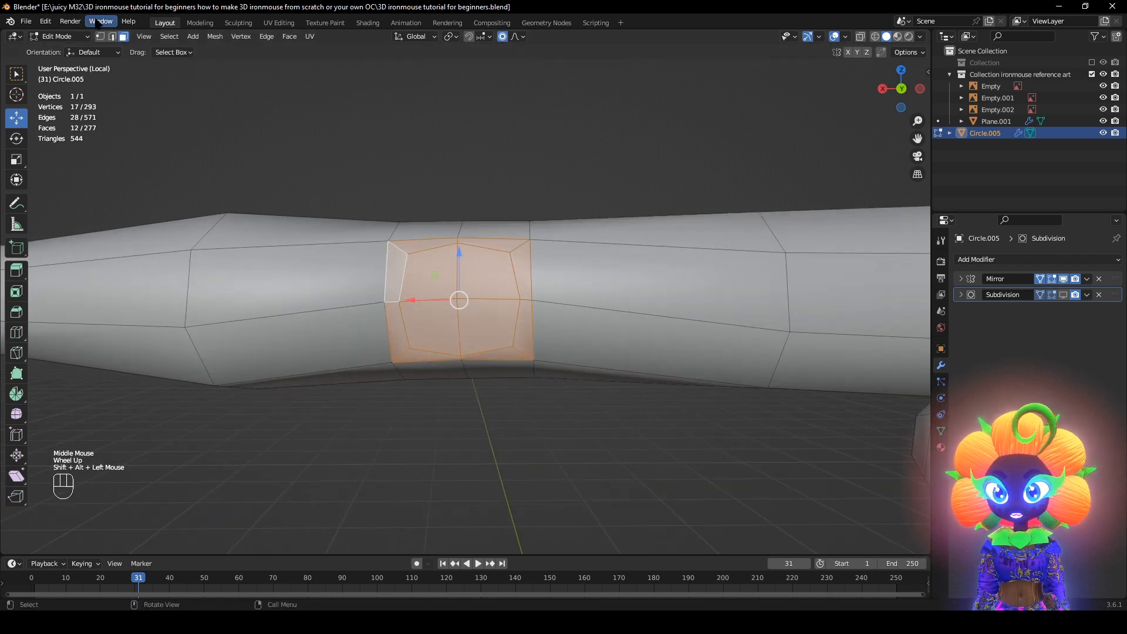
click(101, 36)
right_click(621, 365)
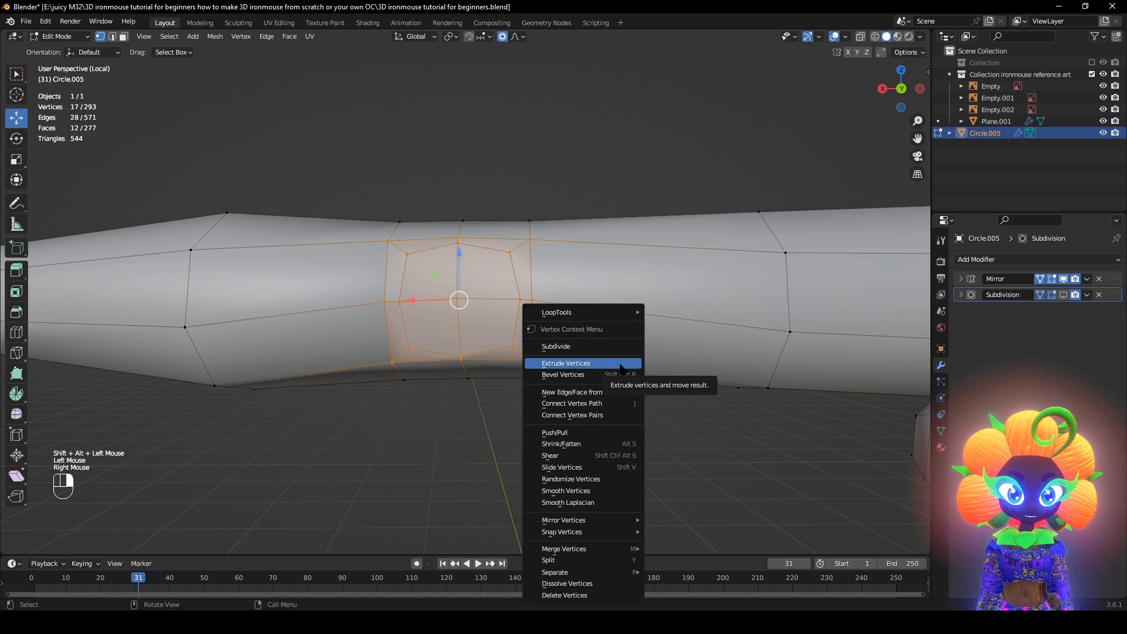
click(572, 491)
key(alt+a)
Slide the three inner-elbow vertices of the forearm-side loop along their edges towards the wrist
middle_drag(536, 428, 587, 329)
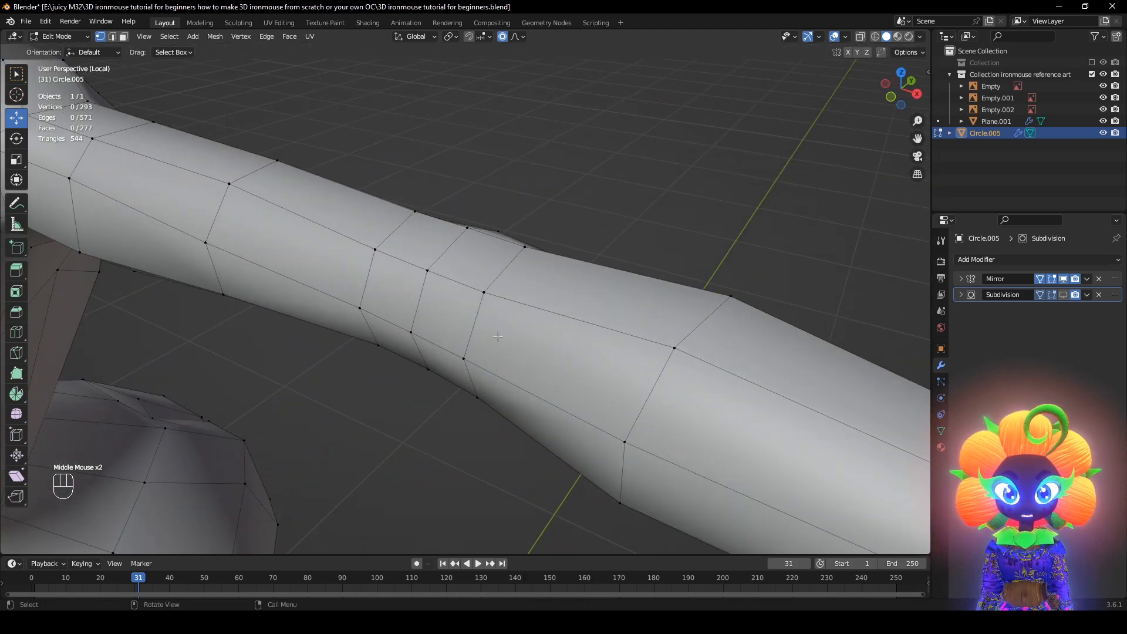
click(516, 242)
middle_drag(516, 242, 529, 282)
shift+click(529, 286)
shift+click(530, 356)
middle_drag(531, 355, 559, 346)
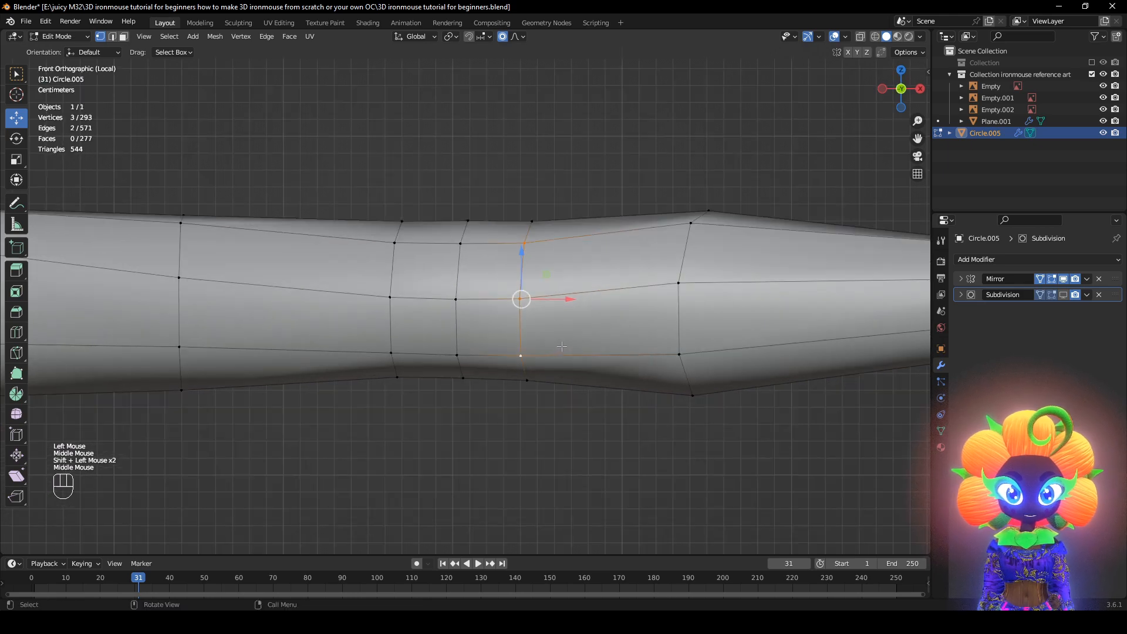
key(g)
key(g)
click(560, 338)
Slide the three inner-elbow vertices of the upper-arm-side loop towards the shoulder by a factor of -0.302
click(395, 242)
shift+click(400, 289)
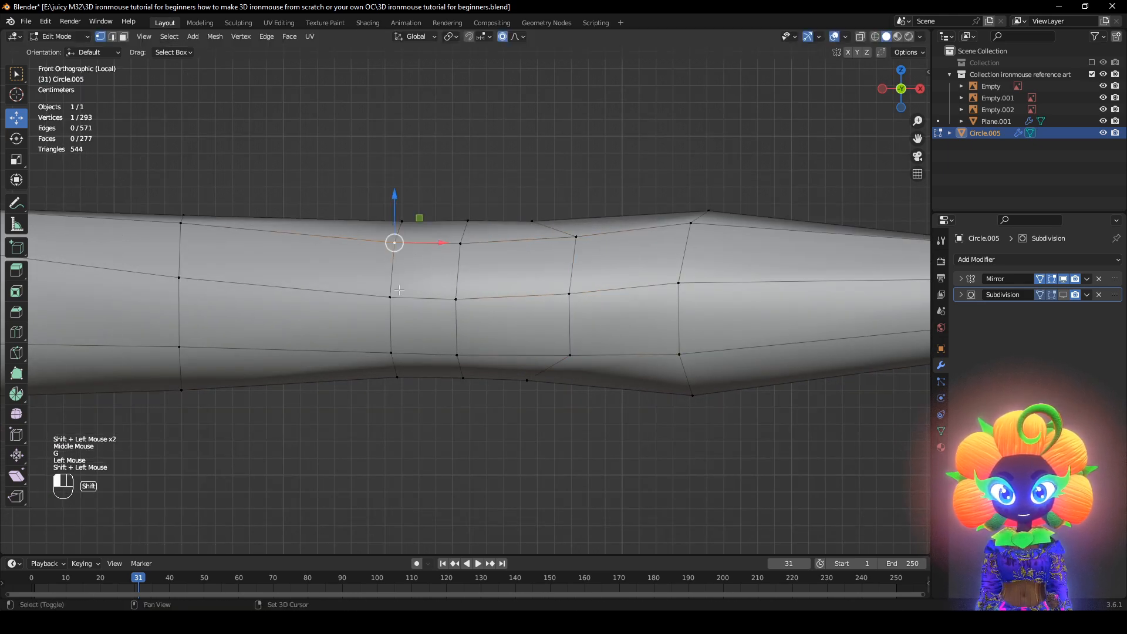
key(g)
key(g)
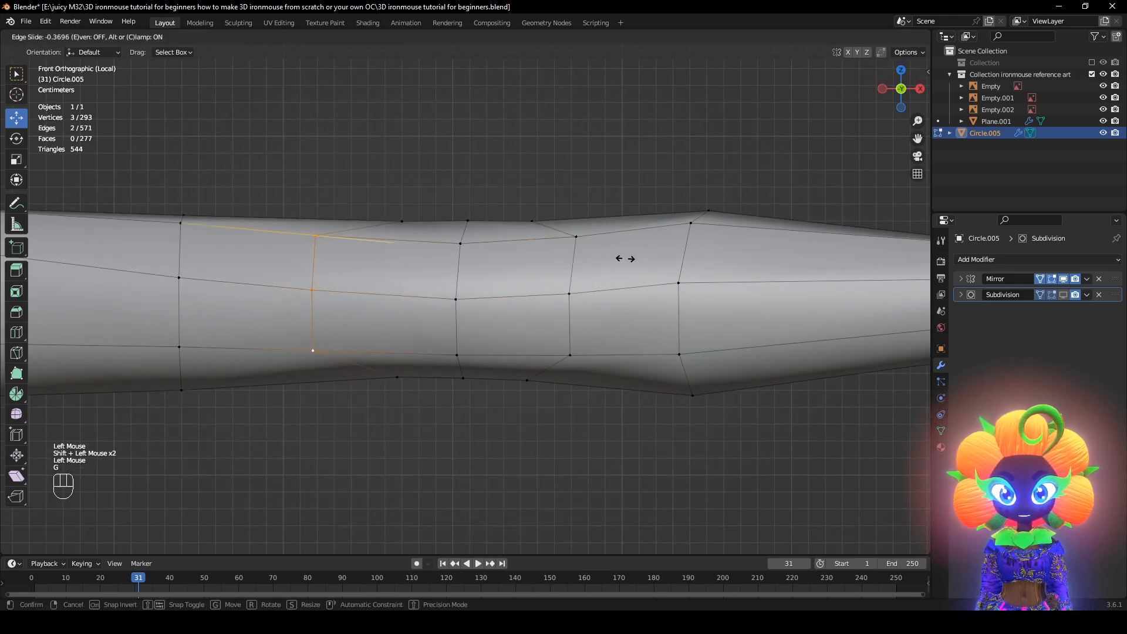
click(626, 258)
Select the whole elbow area in top view and move it -0.015522 m in X and 0.003104 m in Y
scroll(625, 258, down, 2)
middle_drag(625, 258, 632, 397)
scroll(606, 410, down, 1)
key(z)
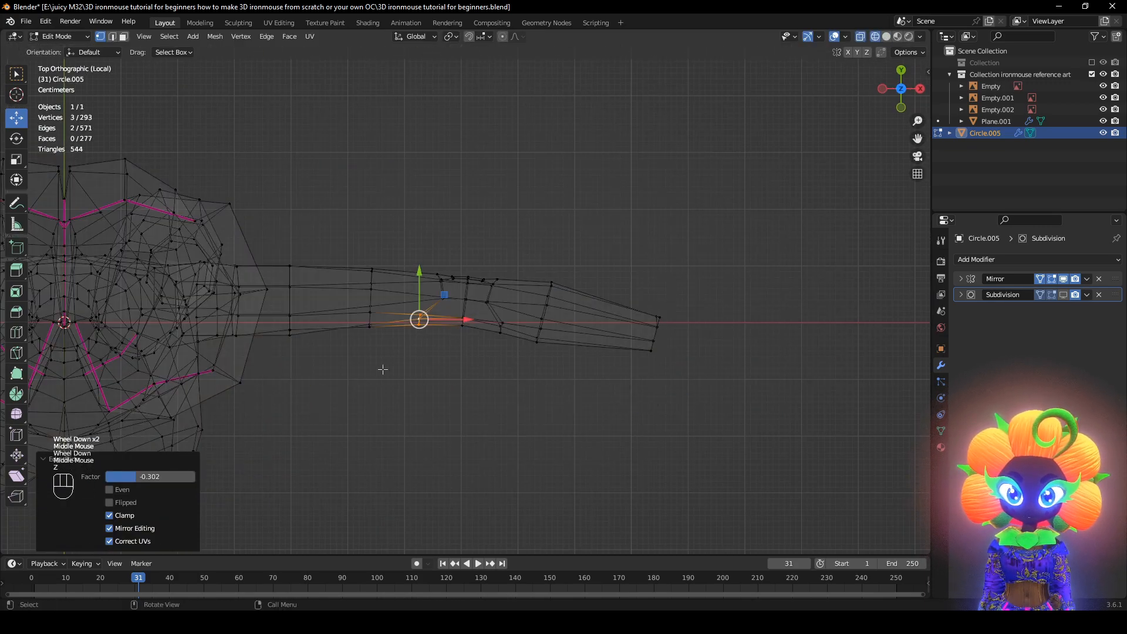
drag(421, 252, 421, 253)
key(z)
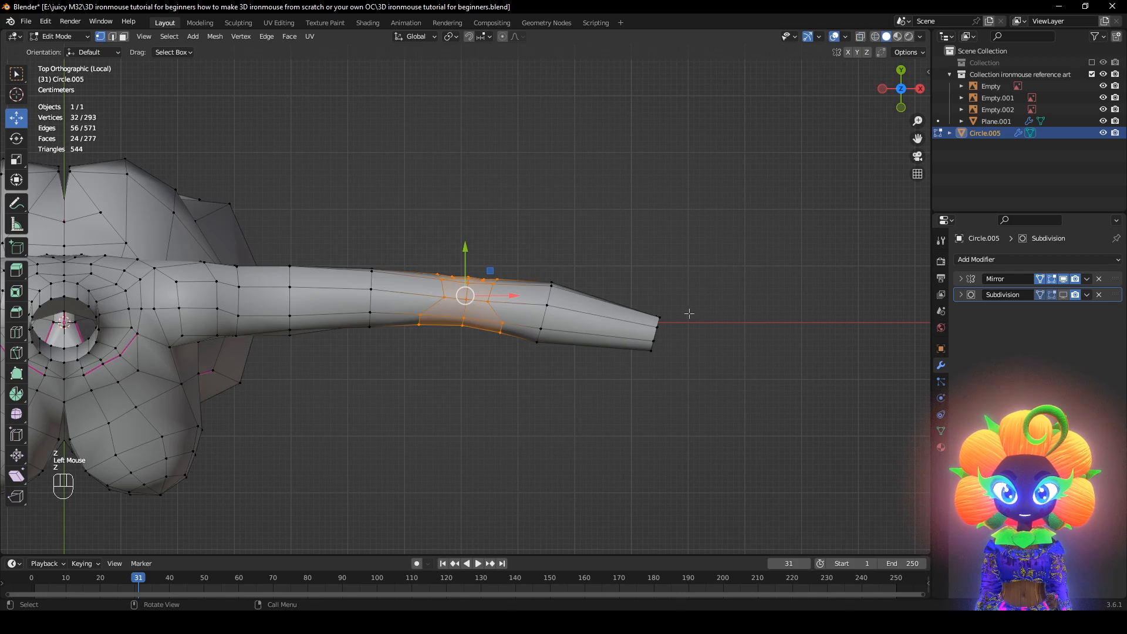
key(g)
key(g)
click(670, 316)
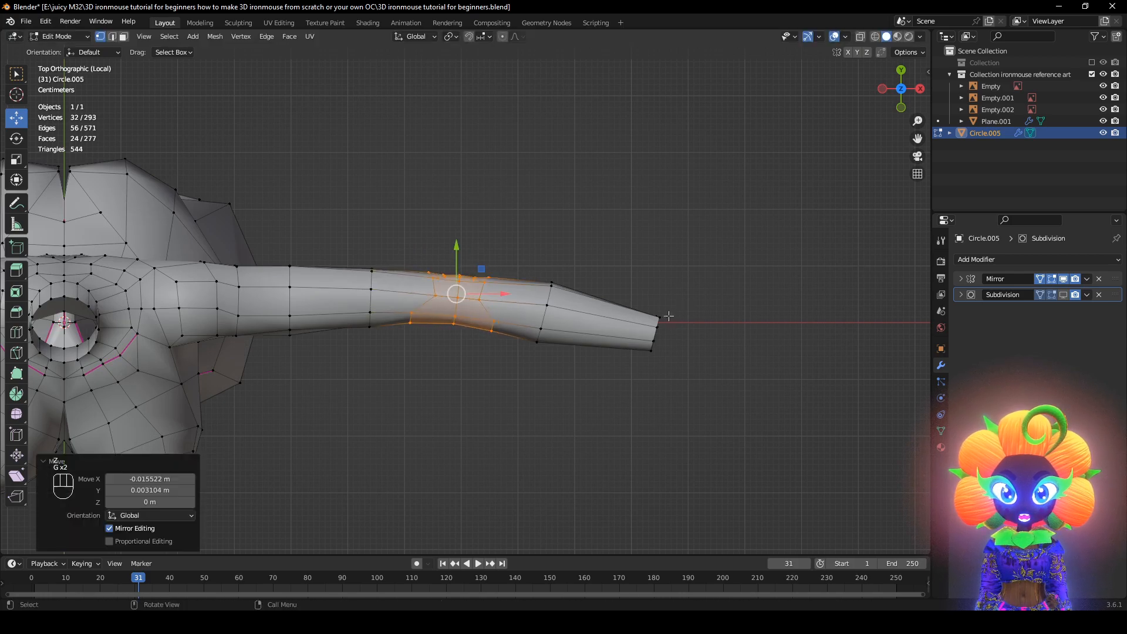
click(605, 458)
Examine the arm's new elbow topology and the body's overall proportions from above and from the front
middle_drag(604, 458, 604, 334)
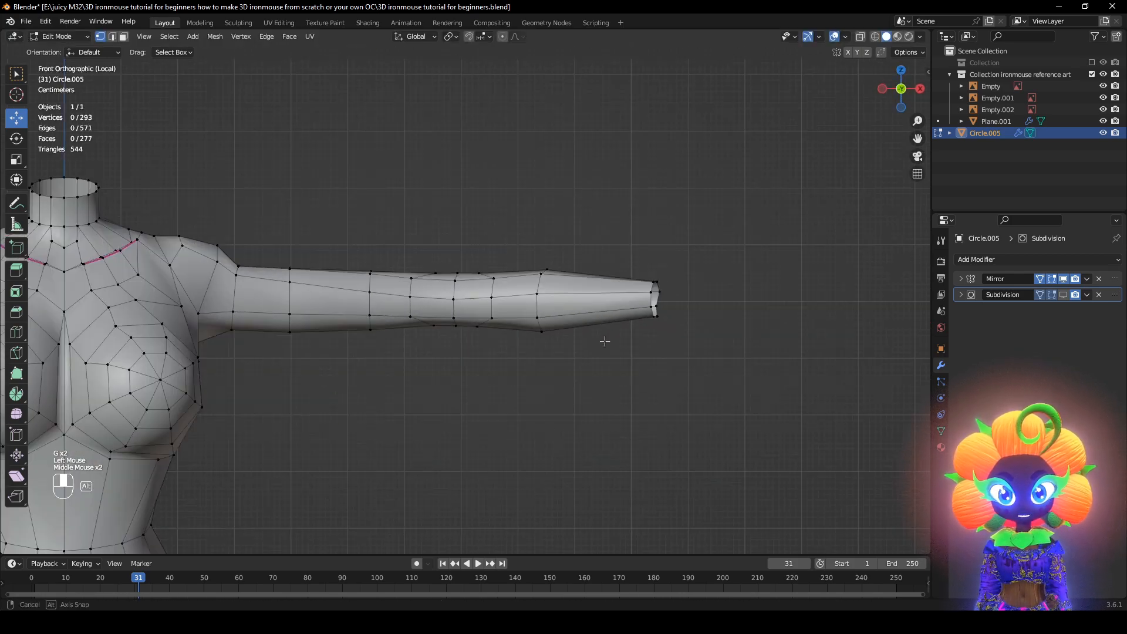
scroll(593, 358, up, 2)
middle_drag(587, 377, 587, 434)
scroll(586, 434, down, 2)
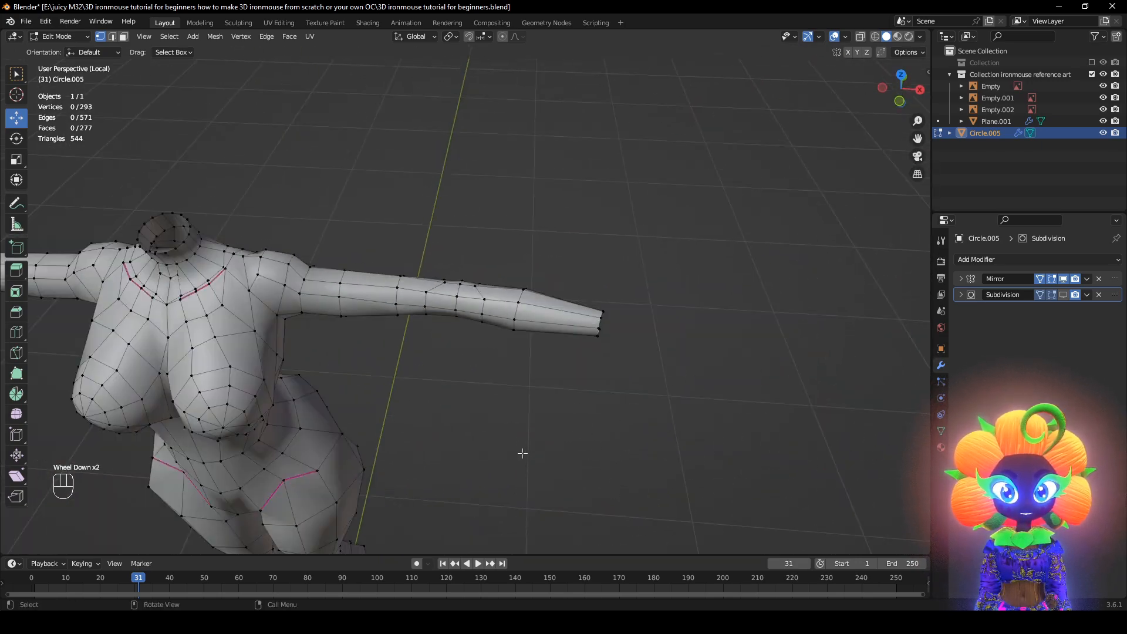
middle_drag(521, 456, 593, 312)
scroll(612, 297, down, 2)
key(a)
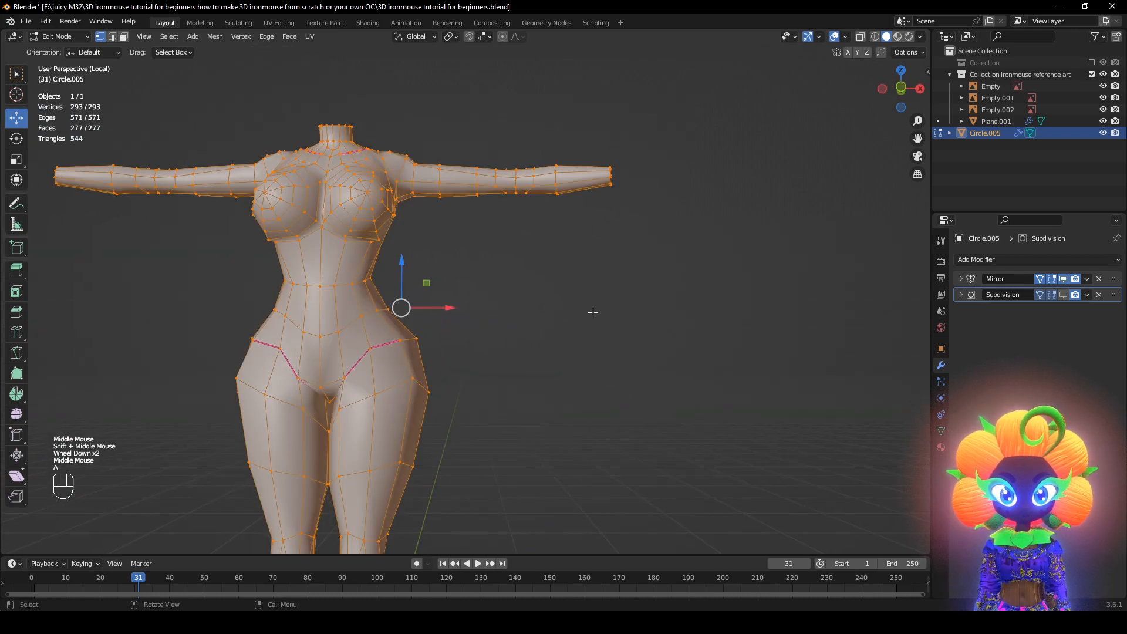
key(alt+a)
Leave local view in front view to show the reference art, and slide a front waist vertex along its edge
key(KP_1)
key(KP_Divide)
click(392, 216)
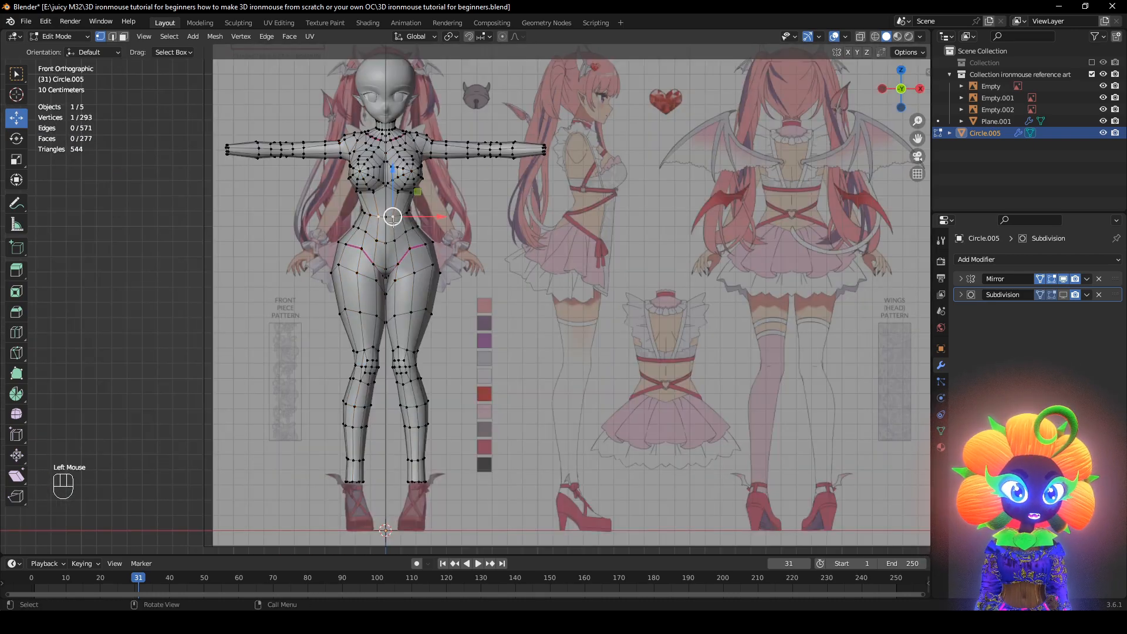
key(KP_Decimal)
scroll(464, 298, up, 2)
mouse_move(464, 298)
middle_down()
mouse_move(506, 320)
mouse_move(508, 348)
mouse_move(502, 330)
mouse_move(546, 248)
mouse_move(657, 328)
middle_up()
scroll(481, 298, up, 1)
key(KP_Decimal)
scroll(506, 311, down, 4)
scroll(505, 311, up, 1)
scroll(506, 320, down, 1)
scroll(502, 333, down, 1)
key(g)
key(g)
click(539, 239)
Slide the vertex at the side of the waist along its edge by a factor of 0.152
click(490, 244)
key(g)
key(g)
click(493, 241)
Add a horizontal edge loop around the waist, above the row of vertices over the lower belly
scroll(616, 297, up, 1)
shift+middle_drag(587, 411, 593, 253)
middle_drag(552, 282, 541, 301)
key(z)
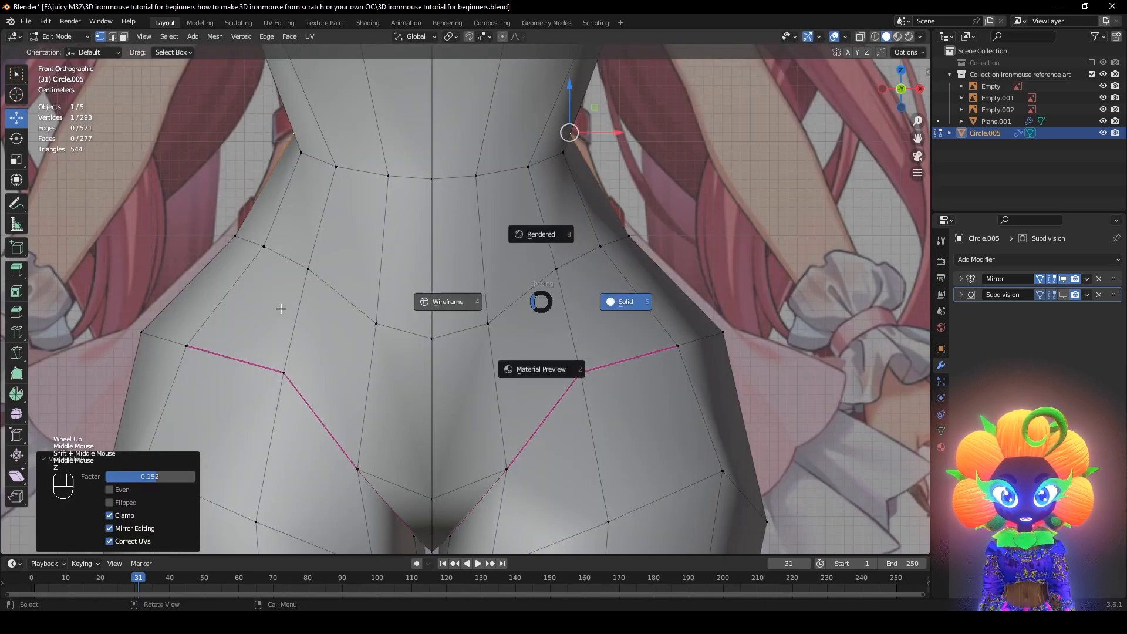
key(z)
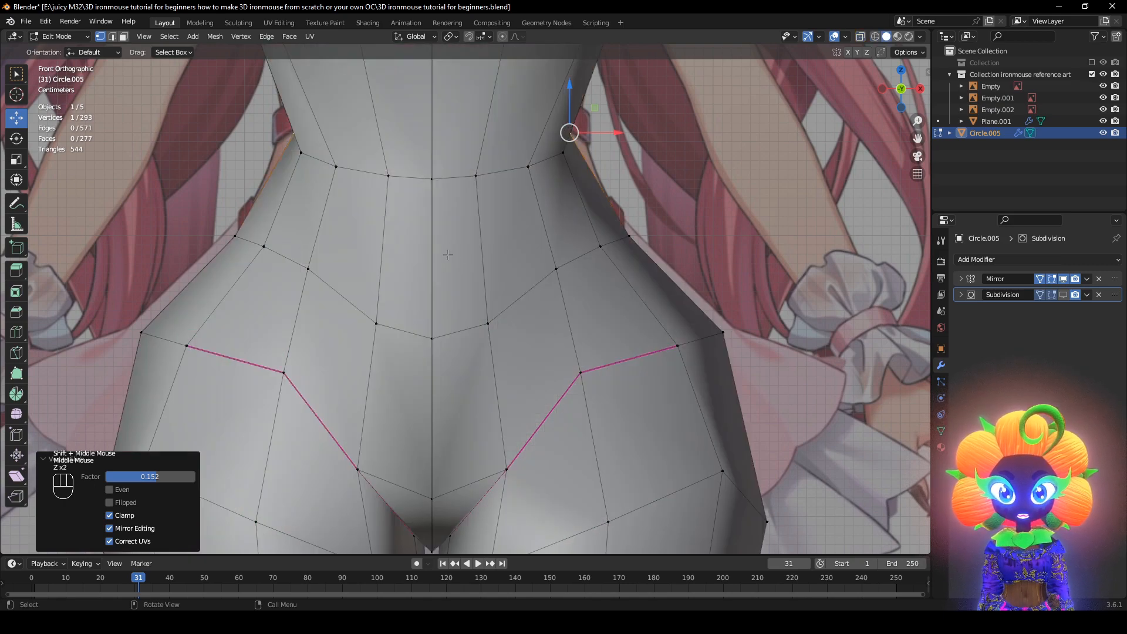
scroll(464, 234, down, 3)
middle_drag(476, 288, 526, 197)
click(474, 186)
click(474, 187)
Rip the three front vertices below the waist loop, move them -0.075186 m in Z and rotate them -11.5° to open a belly gap
scroll(499, 199, up, 1)
click(432, 180)
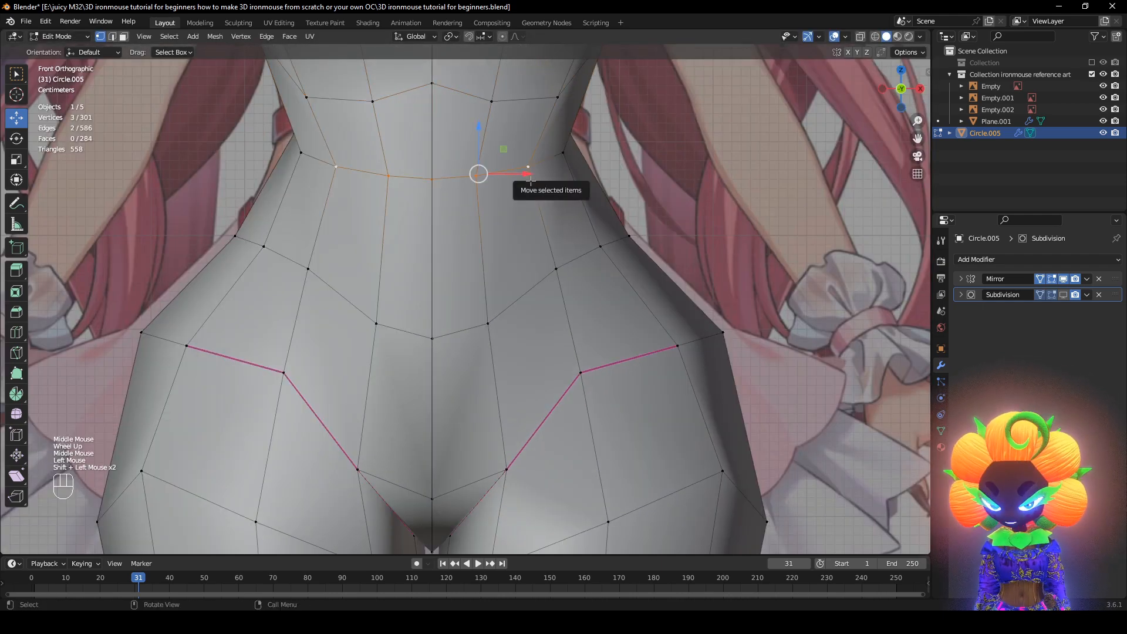
key(v)
click(530, 263)
key(r)
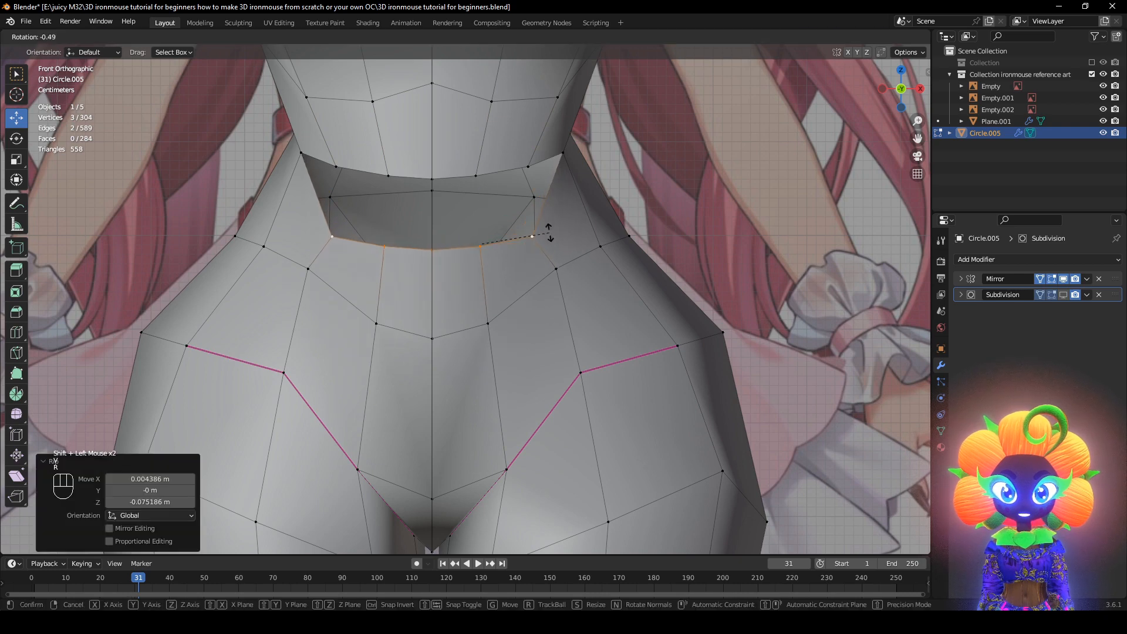
click(545, 223)
shift+middle_drag(523, 269, 502, 314)
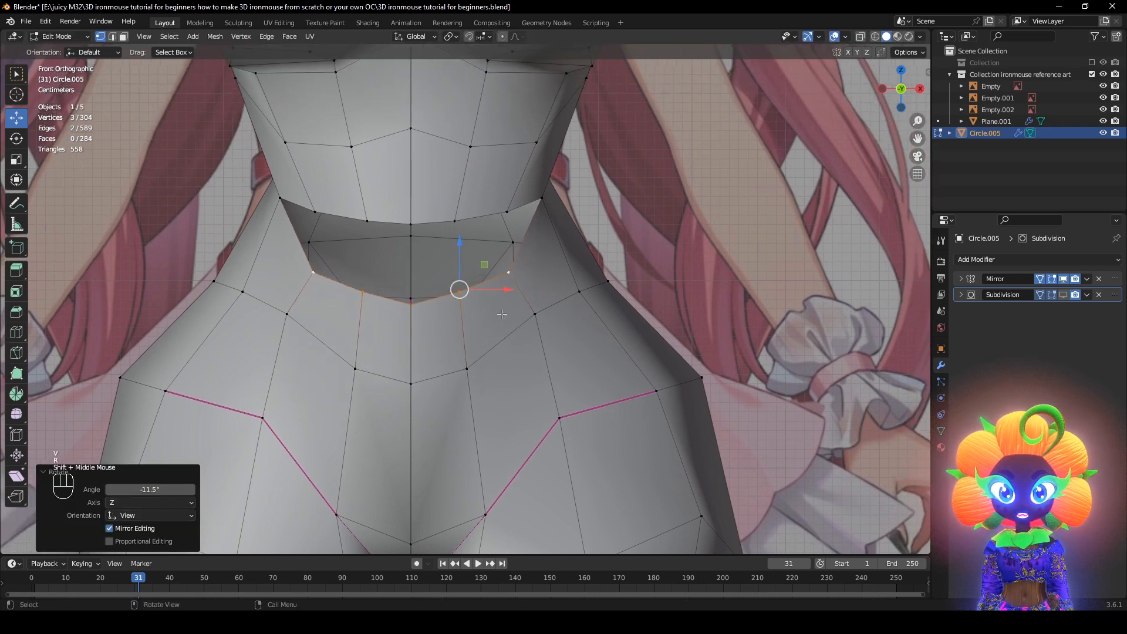
Extrude the lower edge of the front belly gap upward toward the waist edge above it
click(423, 325)
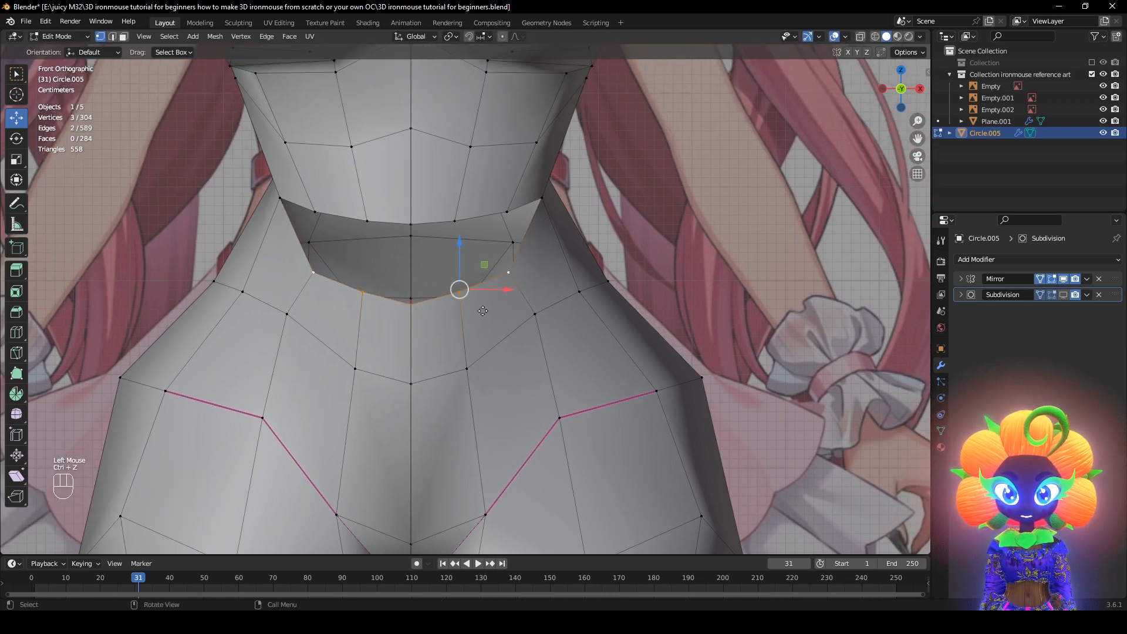
key(e)
click(461, 255)
Merge the three extruded belly vertices with the waist vertices above them and fill the remaining side gap with a triangular face
click(417, 257)
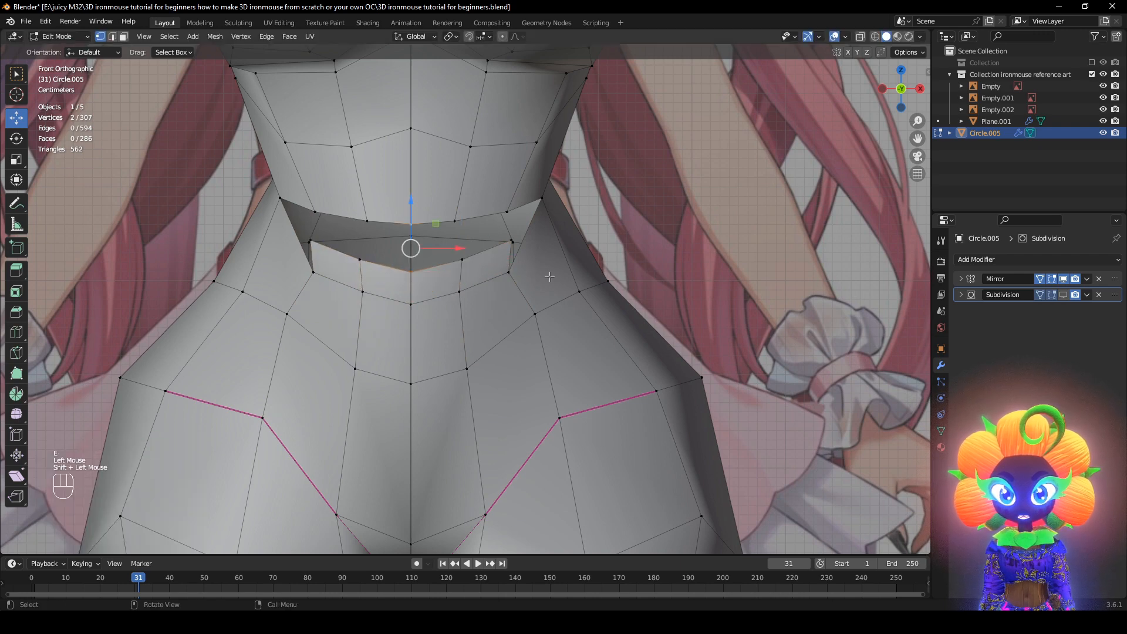
key(m)
scroll(549, 282, up, 1)
click(463, 259)
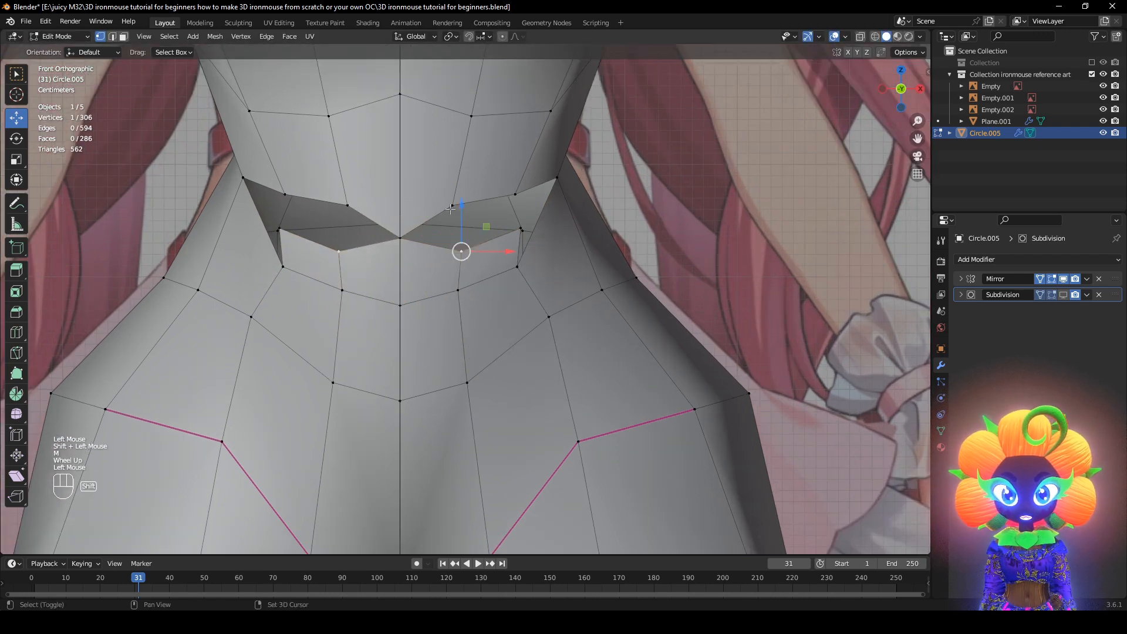
key(m)
click(664, 287)
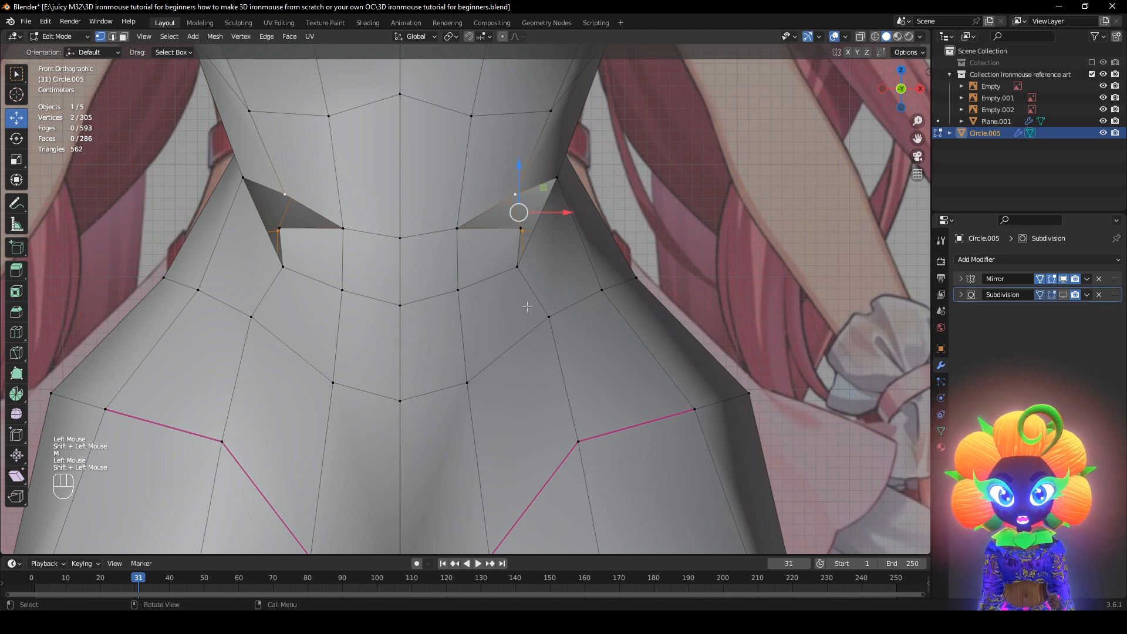
middle_drag(527, 306, 455, 326)
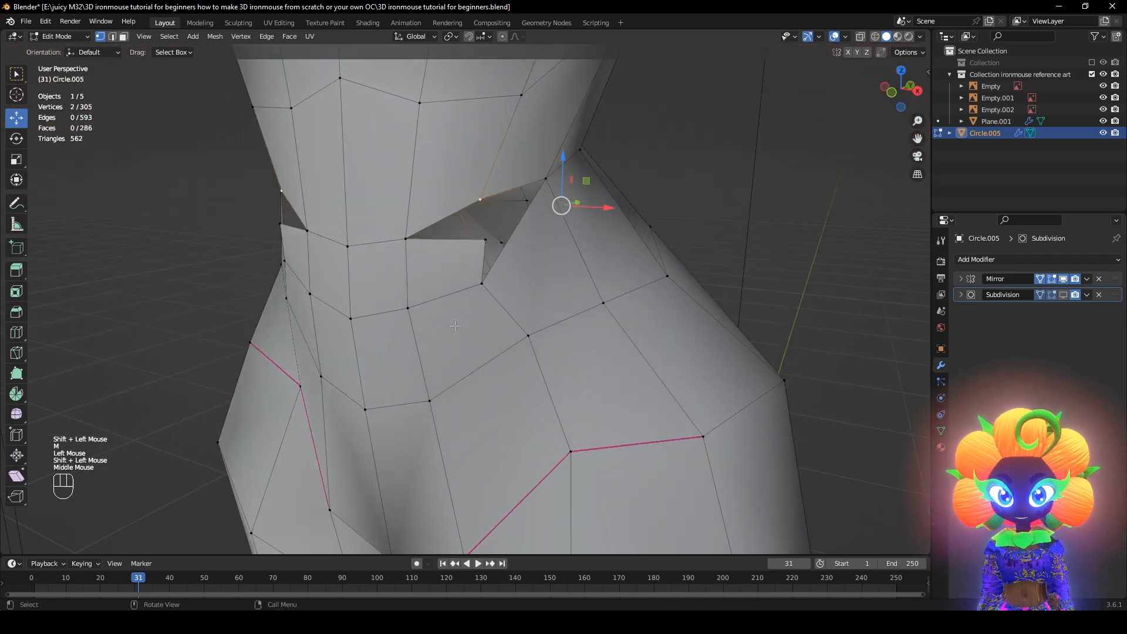
key(m)
click(681, 281)
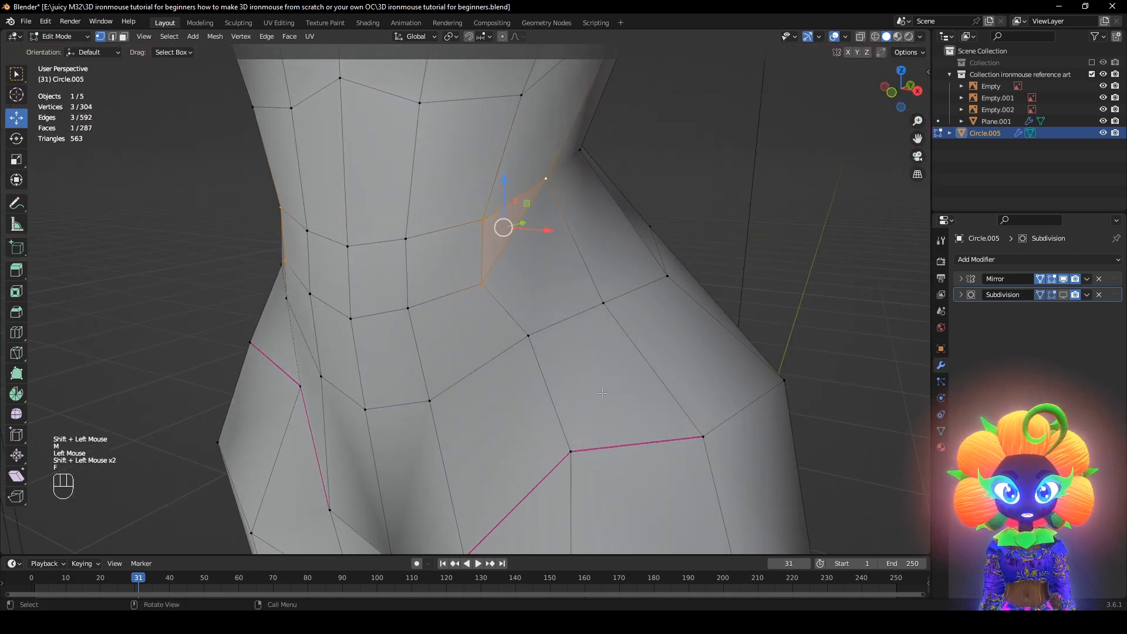
scroll(603, 393, down, 2)
middle_drag(603, 393, 520, 334)
scroll(511, 326, up, 2)
middle_drag(442, 298, 482, 260)
key(g)
key(g)
right_click(536, 324)
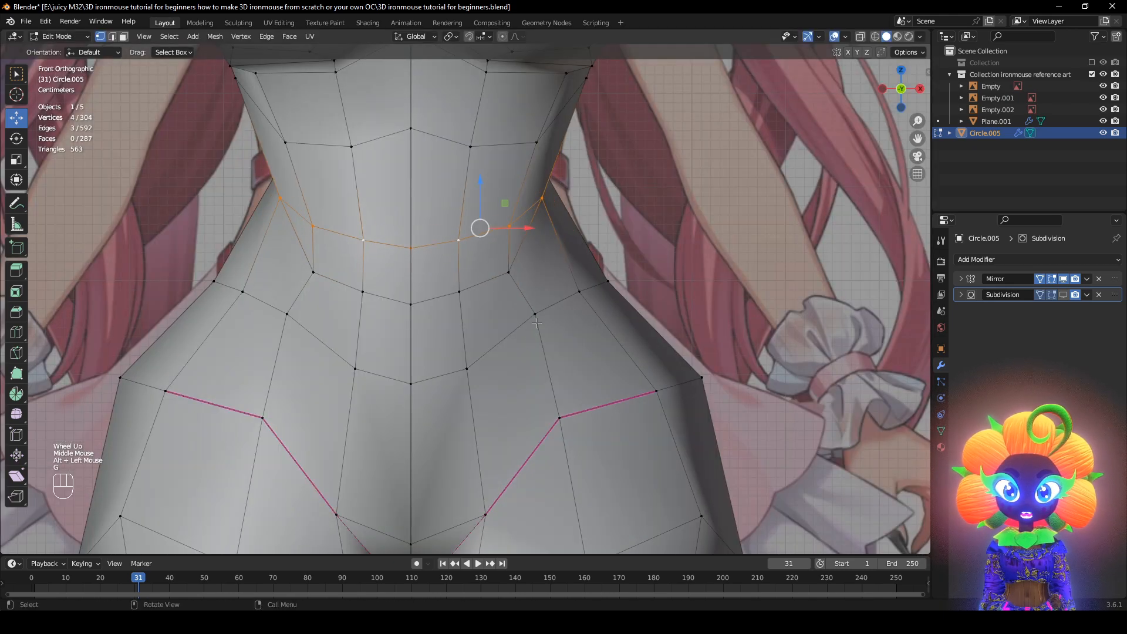
Slide the three front vertices of the waist row upward along their edges by a factor of -0.302
key(g)
key(g)
click(571, 254)
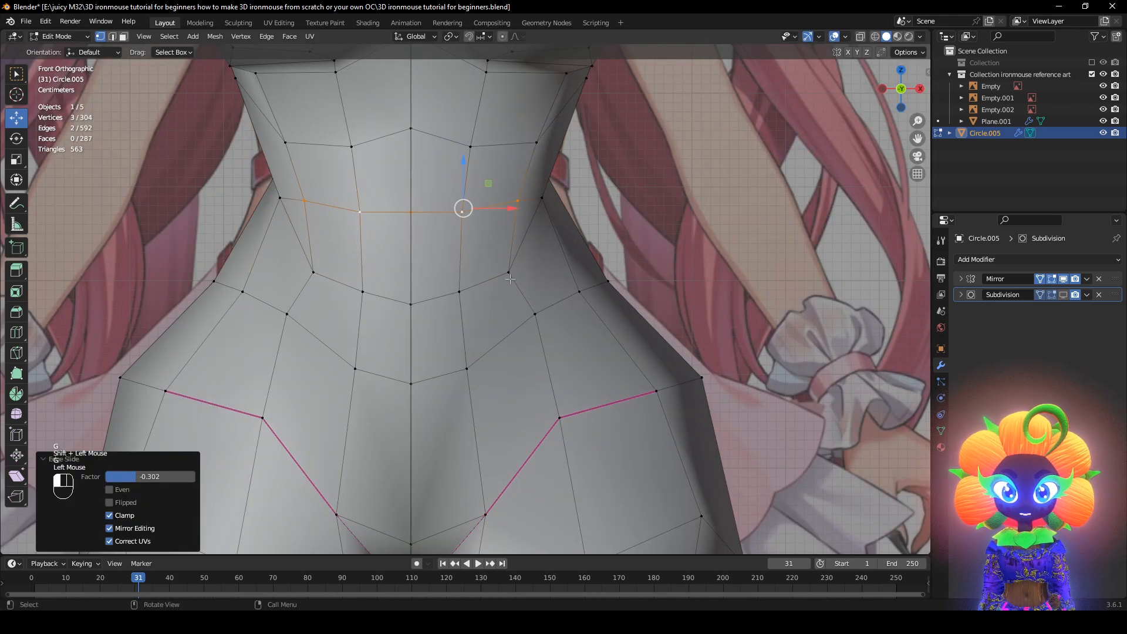
Move the outer vertex of the belly row slightly downward
click(508, 272)
key(g)
click(502, 317)
Try a single edge loop across the belly strip between the waist row and the row below
click(510, 246)
click(511, 246)
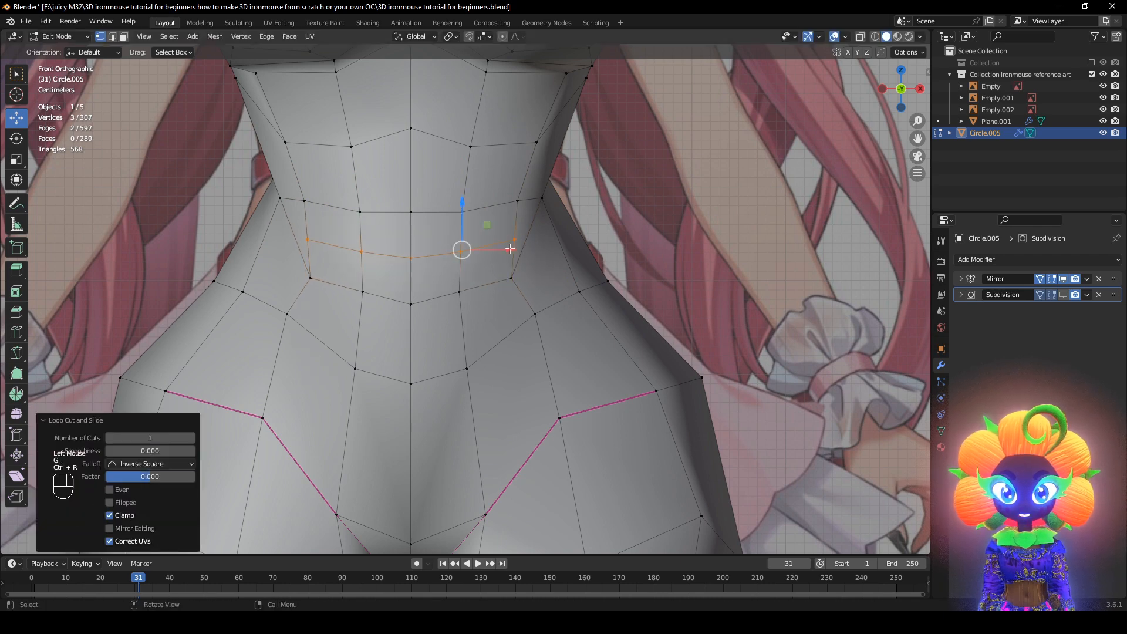
key(ctrl+z)
Slide the three front vertices of the row above the waist upward along their edges, the outermost by a factor of 0.257
key(z)
key(z)
mouse_move(497, 145)
shift+middle_down()
mouse_move(481, 203)
mouse_move(445, 192)
mouse_move(517, 185)
mouse_move(583, 194)
shift+middle_up()
key(g)
click(414, 179)
key(g)
click(432, 183)
click(444, 192)
key(g)
key(g)
click(455, 175)
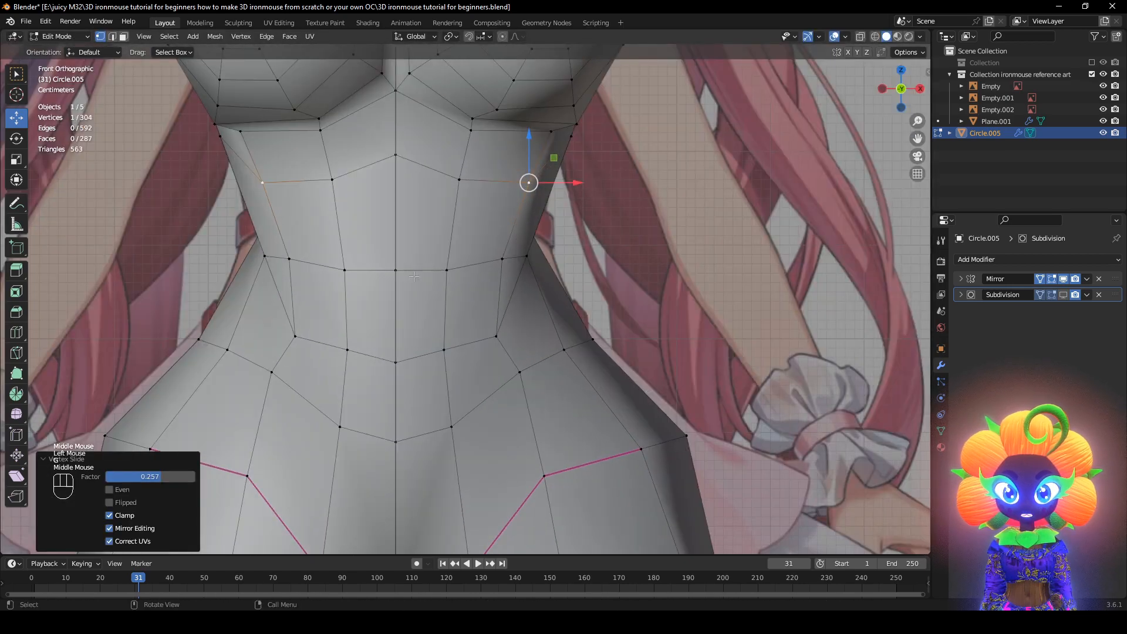
Check the belly against the reference in wireframe and slide the centre vertex of the lower belly row downward
click(396, 273)
key(z)
key(z)
scroll(438, 362, down, 1)
shift+middle_drag(438, 362, 432, 264)
click(405, 317)
key(g)
key(g)
click(456, 362)
Slide the next two vertices of the lower belly row downward along their edges, the outer one by a factor of 0.287
click(449, 309)
key(g)
key(g)
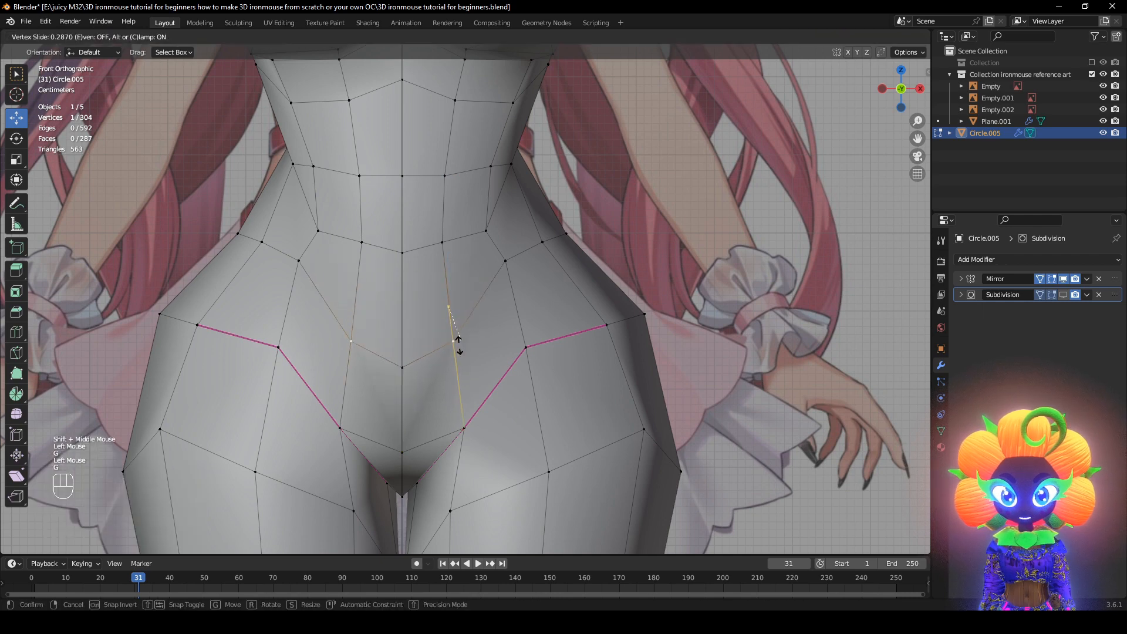
click(460, 345)
click(504, 263)
key(g)
key(g)
click(517, 287)
Compare with the reference in wireframe and slide the centre vertex of the mid-belly row downward by a factor of 0.264
key(z)
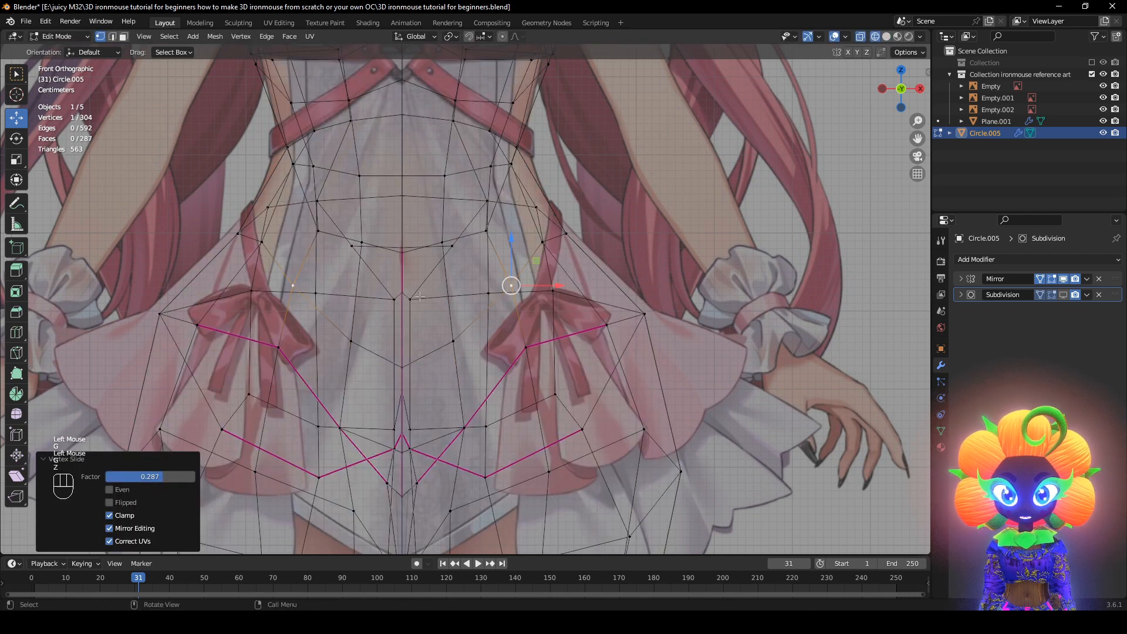
key(z)
scroll(467, 298, up, 1)
click(401, 241)
key(g)
key(g)
click(413, 273)
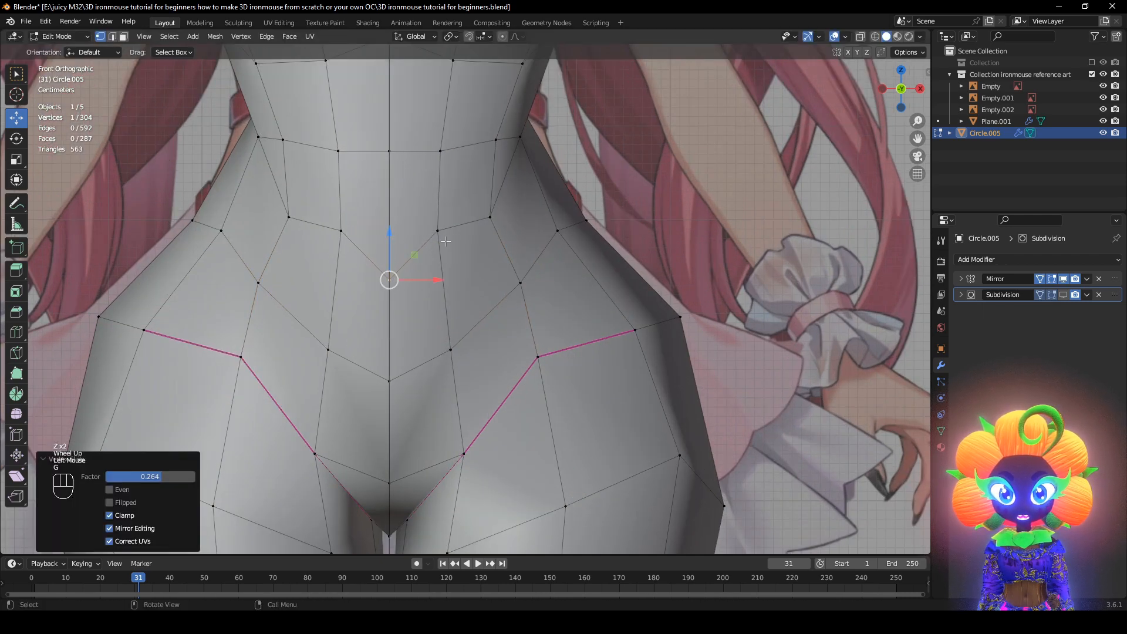
Slide the other two vertices of the mid-belly row downward along their edges, the outer one by a factor of 0.202
click(437, 230)
key(g)
key(g)
click(457, 268)
click(490, 218)
key(g)
key(g)
click(464, 235)
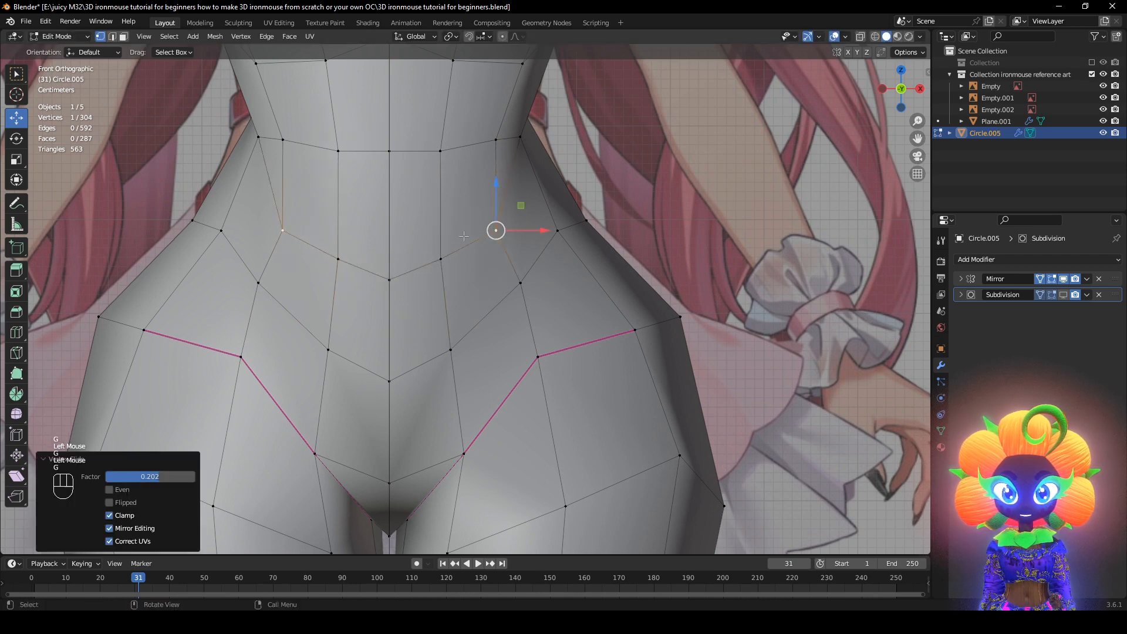
Cut one edge loop across the front belly strip and reshape the centre face below it with the LoopTools Circle operation
double_click(480, 165)
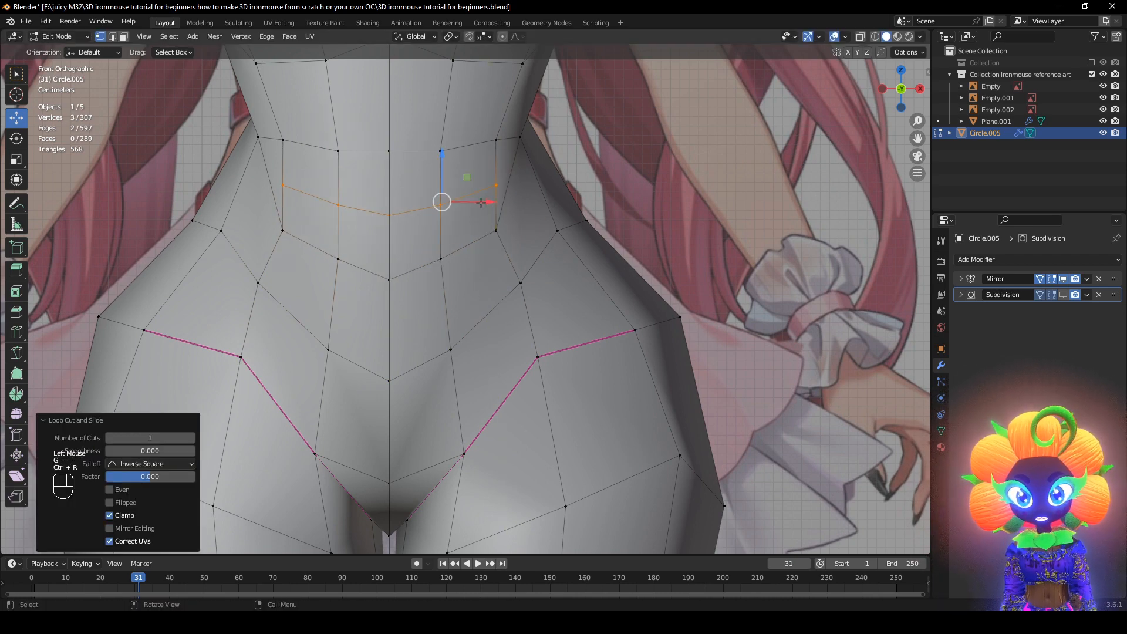
scroll(450, 193, up, 1)
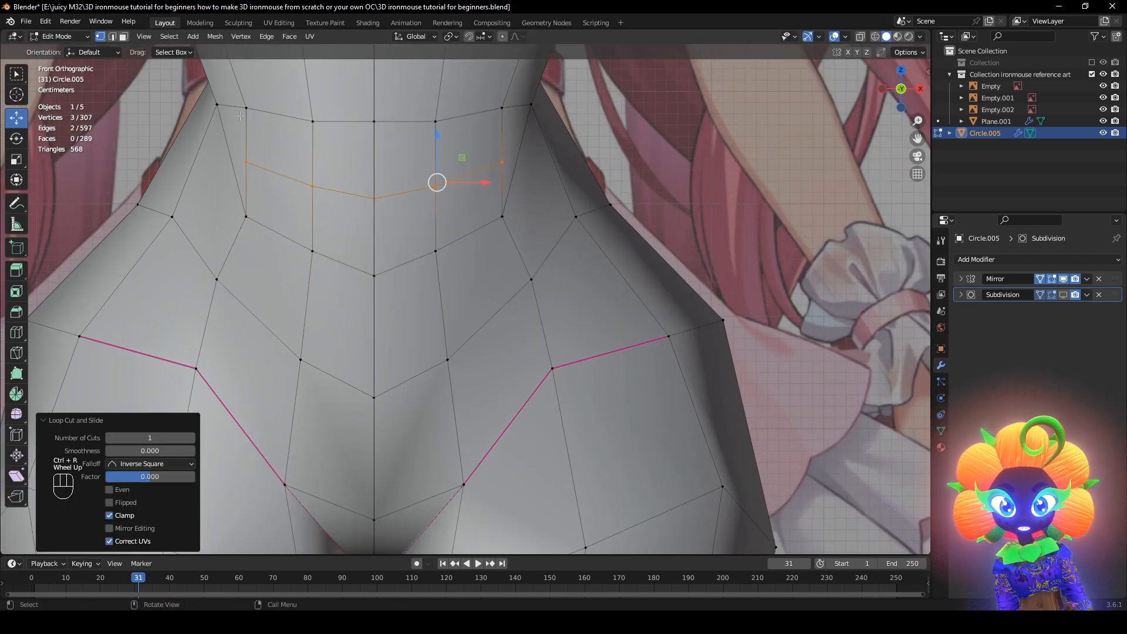
click(123, 39)
key(z)
key(z)
click(384, 235)
shift+middle_drag(385, 237, 401, 283)
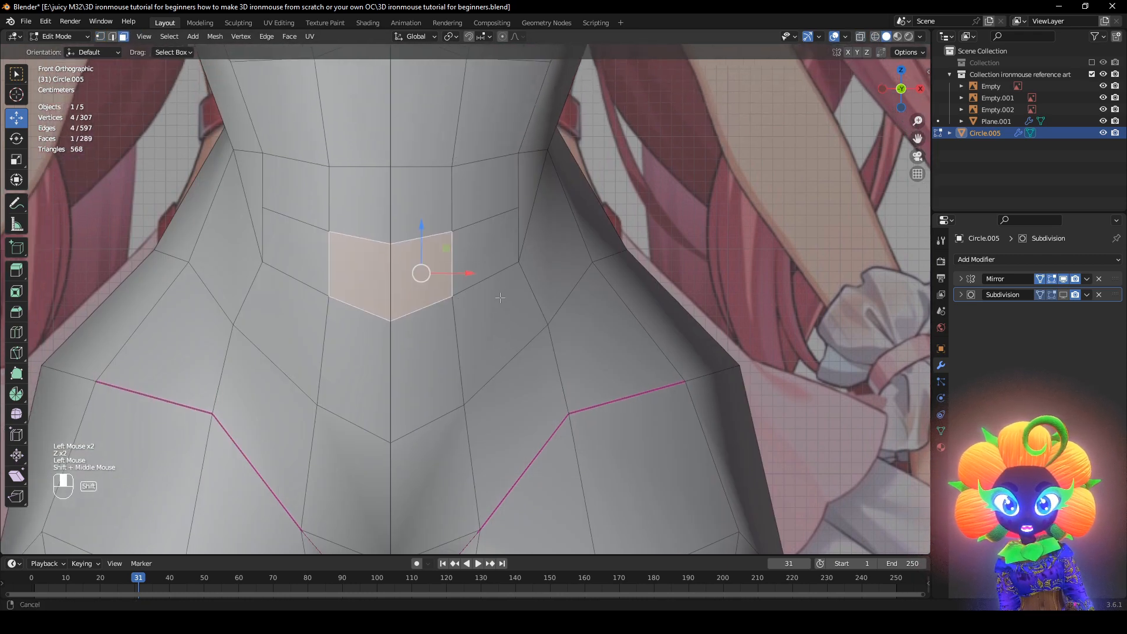
scroll(530, 293, up, 1)
scroll(569, 294, down, 1)
right_click(693, 254)
click(744, 250)
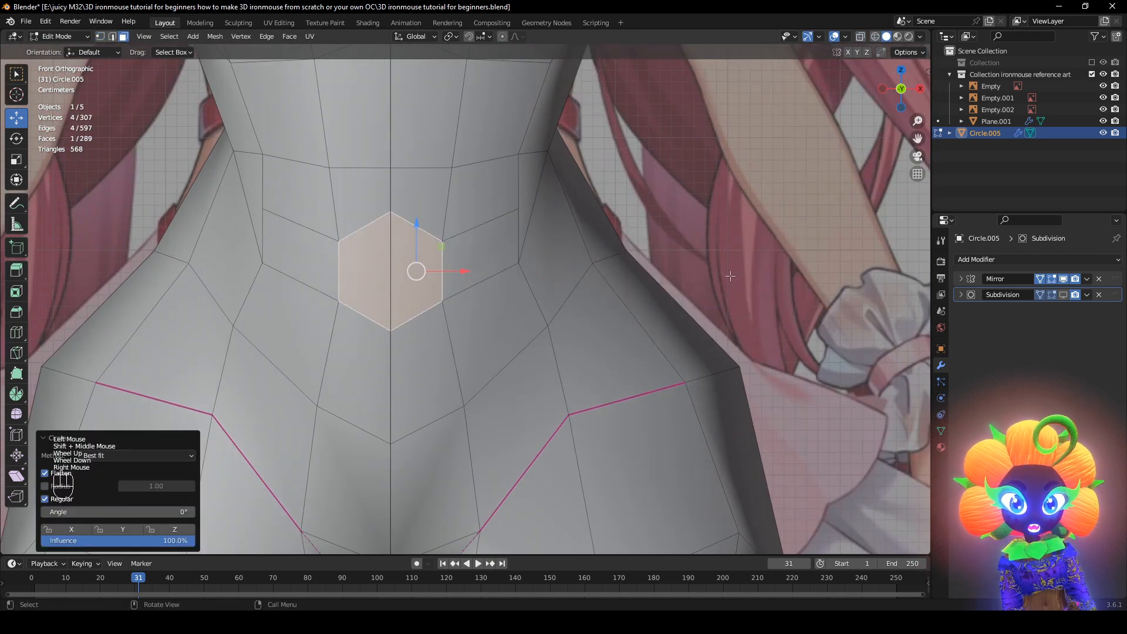
Extrude the navel face in place, scale it to 0.5 and move it -0.010443 m along X to the centre line
key(e)
key(s)
click(550, 263)
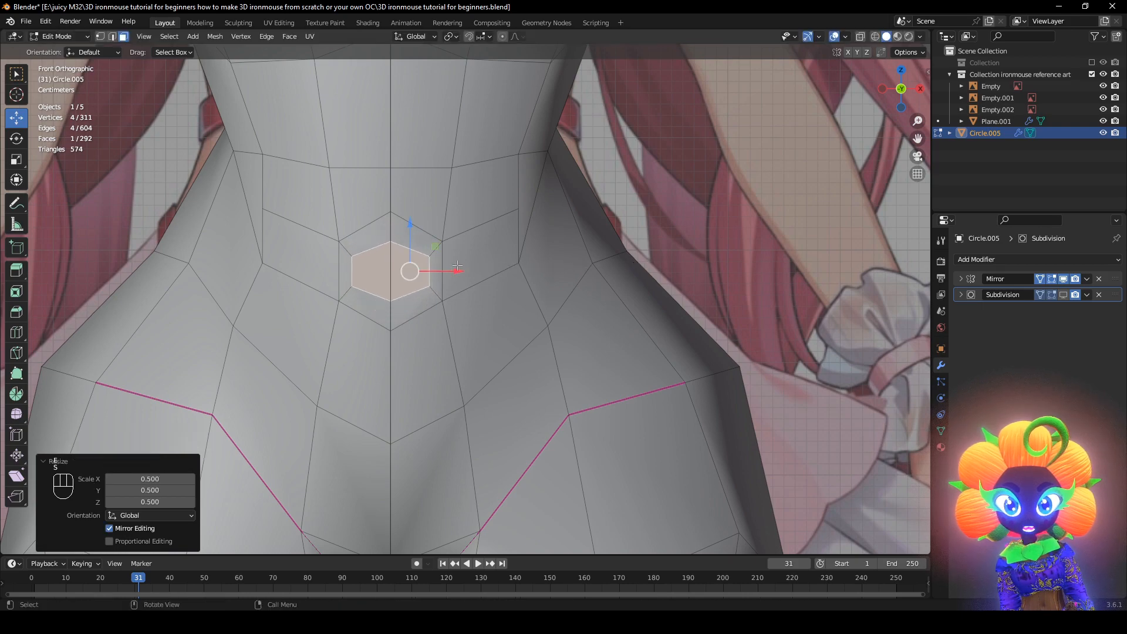
key(g)
key(x)
click(438, 264)
In edge select mode, reposition the edge beside the navel from low and angled views to round the belly
scroll(571, 272, up, 1)
middle_drag(571, 272, 642, 285)
shift+middle_drag(611, 299, 517, 352)
scroll(377, 267, down, 2)
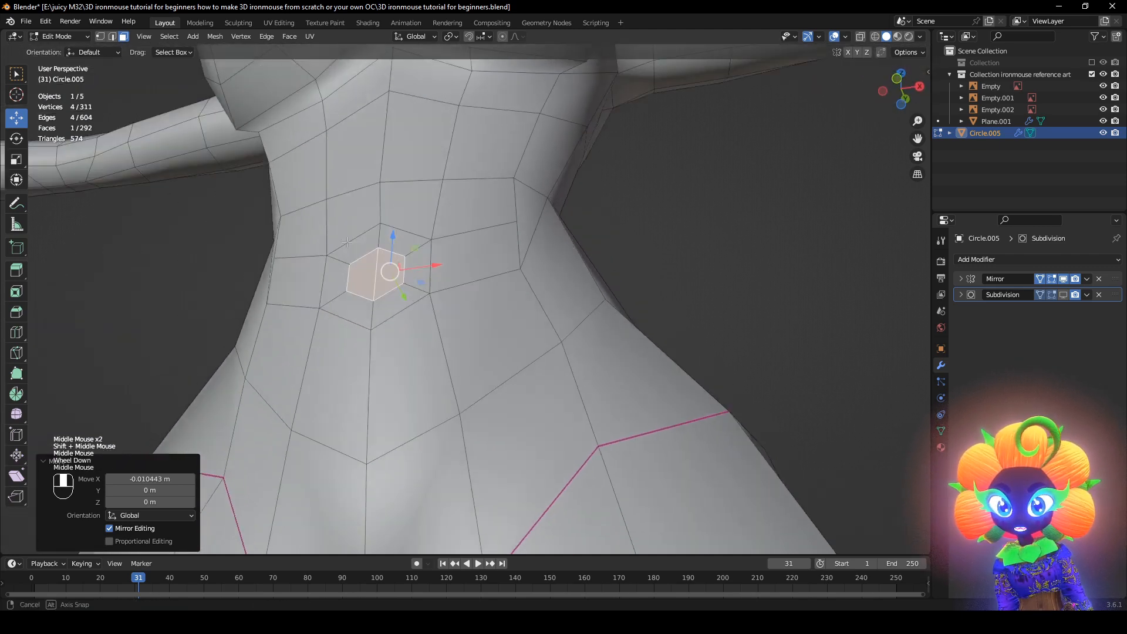
middle_drag(378, 267, 182, 149)
click(112, 36)
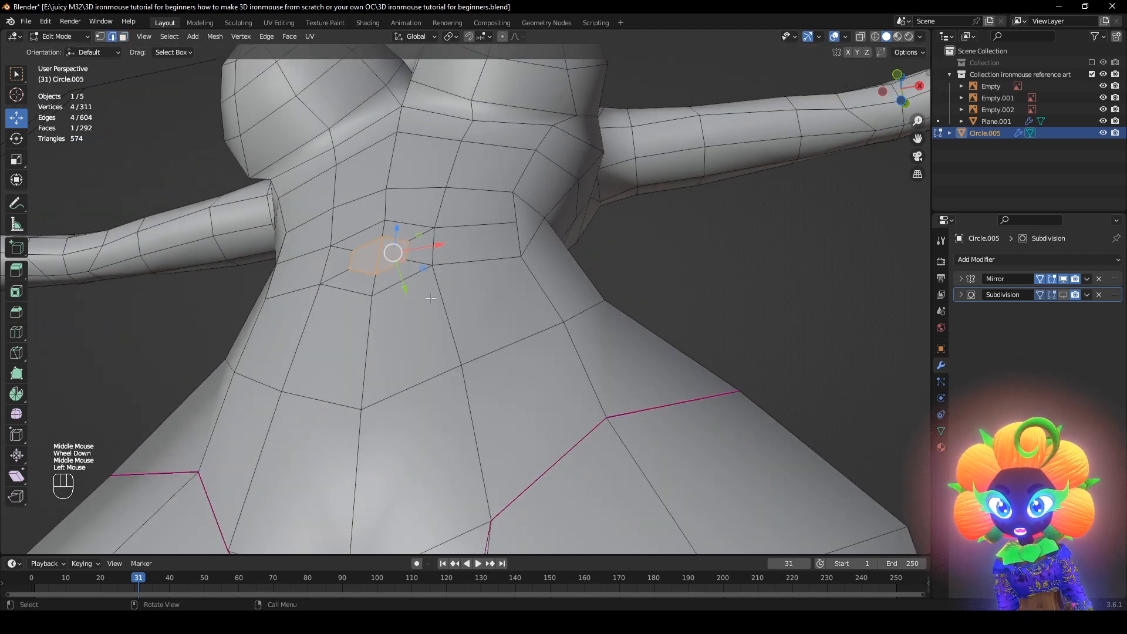
click(440, 256)
middle_drag(441, 256, 453, 226)
key(g)
click(457, 227)
middle_drag(470, 294, 485, 388)
key(g)
click(408, 482)
Rotate the vertical edge at the outer side of the belly strip
click(507, 269)
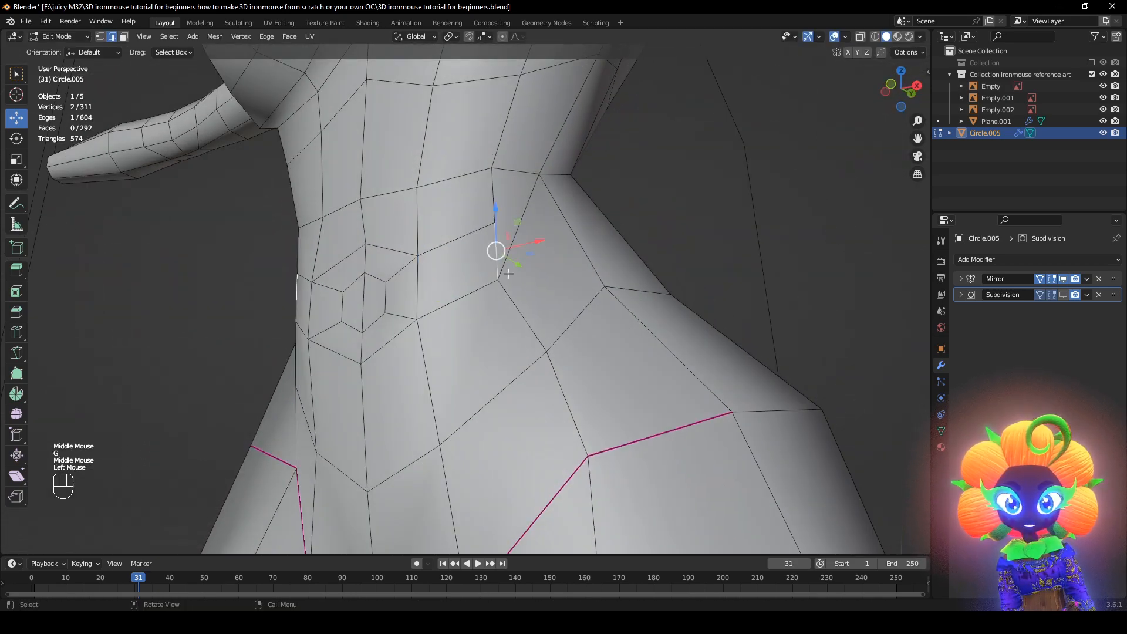
mouse_move(509, 274)
middle_down()
mouse_move(520, 258)
mouse_move(543, 302)
mouse_move(499, 276)
middle_up()
key(r)
click(548, 309)
Move the front waist edge above the navel upward, rotate it and adjust its position from an angled view
scroll(546, 317, down, 1)
click(431, 244)
middle_drag(430, 245, 549, 260)
key(g)
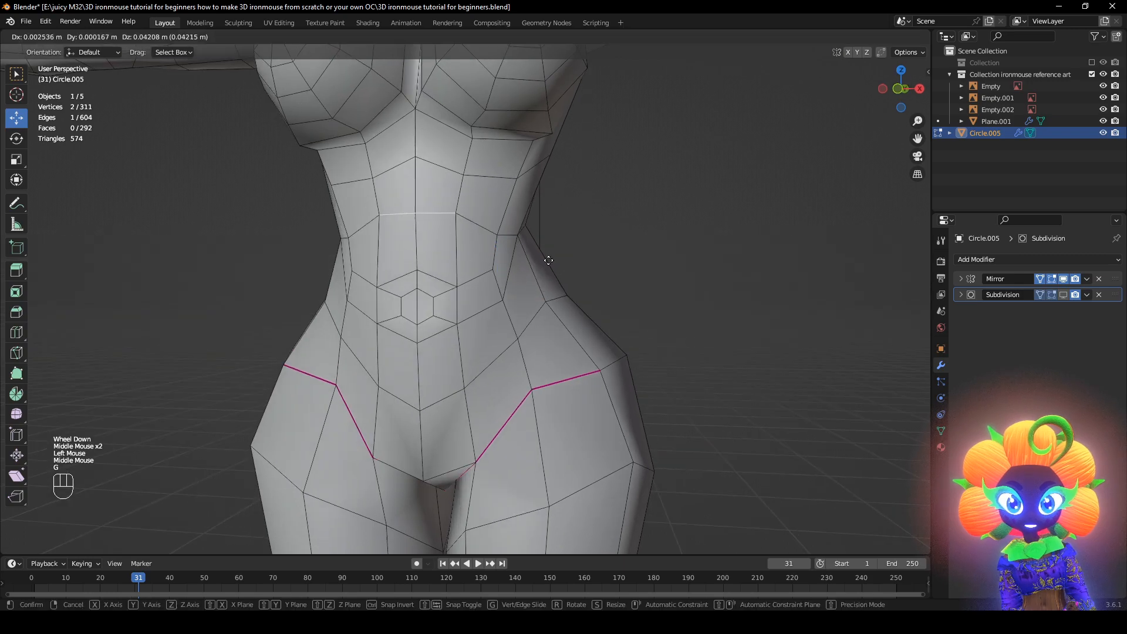
key(r)
click(530, 296)
middle_drag(423, 305, 499, 294)
shift+middle_drag(464, 291, 576, 177)
key(g)
click(431, 335)
Move and rotate the neighbouring waist edge to follow the curve of the torso
click(465, 222)
key(g)
click(484, 327)
key(r)
click(587, 326)
In vertex select mode, apply Shrink/Fatten with a -0.015 m offset to the vertex at the side of the waist
scroll(552, 308, up, 2)
click(101, 38)
click(436, 286)
key(alt+s)
click(458, 321)
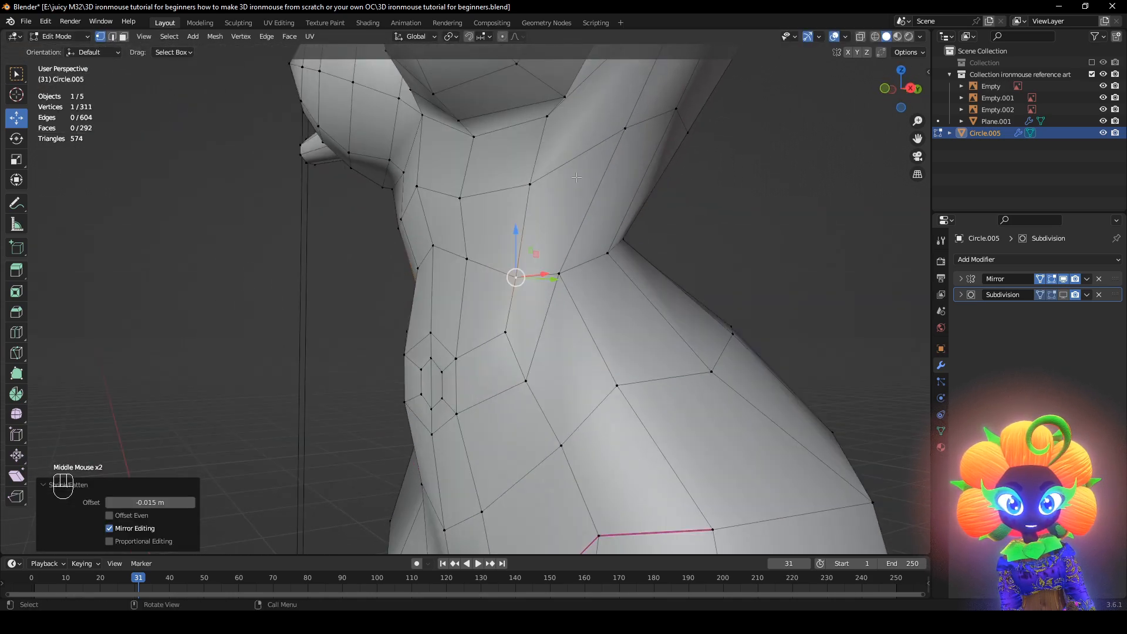
Show the Subdivision modifier in the viewport and hide the viewport overlays to view the smoothed belly
middle_drag(603, 343, 693, 329)
scroll(693, 328, down, 2)
click(1063, 295)
shift+middle_drag(592, 394, 604, 338)
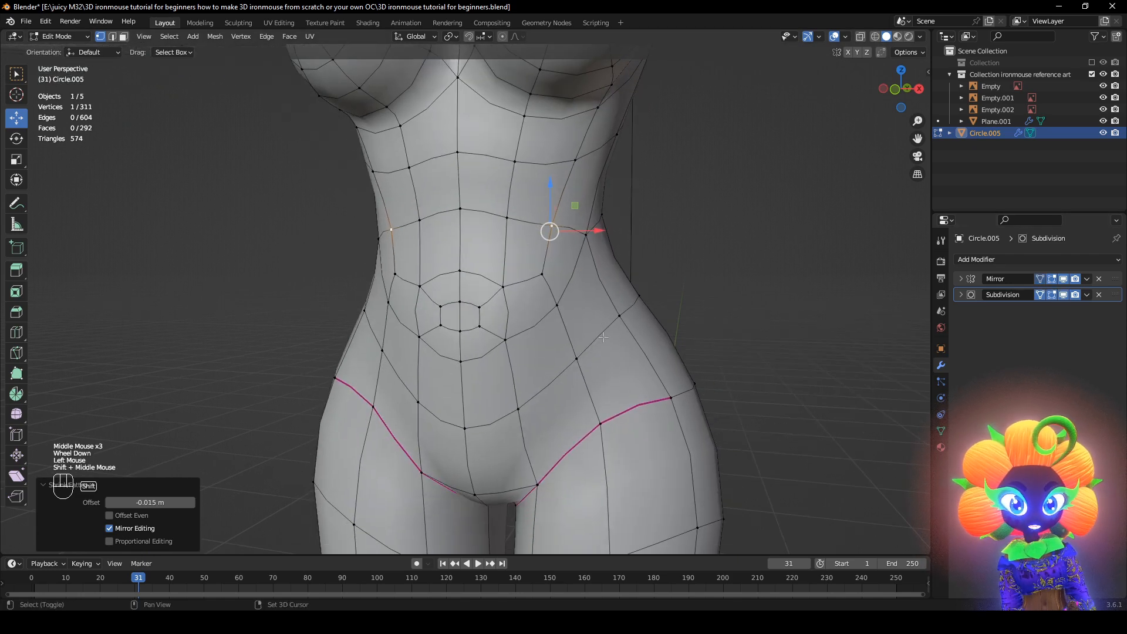
click(835, 37)
middle_drag(712, 171, 613, 349)
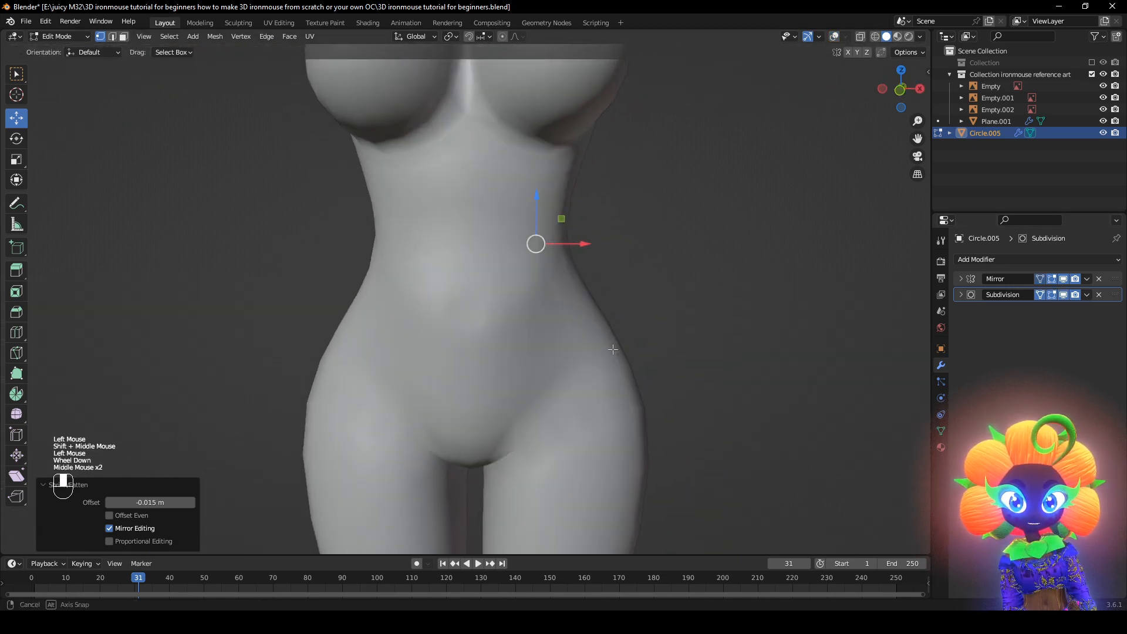
Switch to Sculpt Mode and choose the Crease brush with a radius of 87 px
click(59, 36)
click(59, 73)
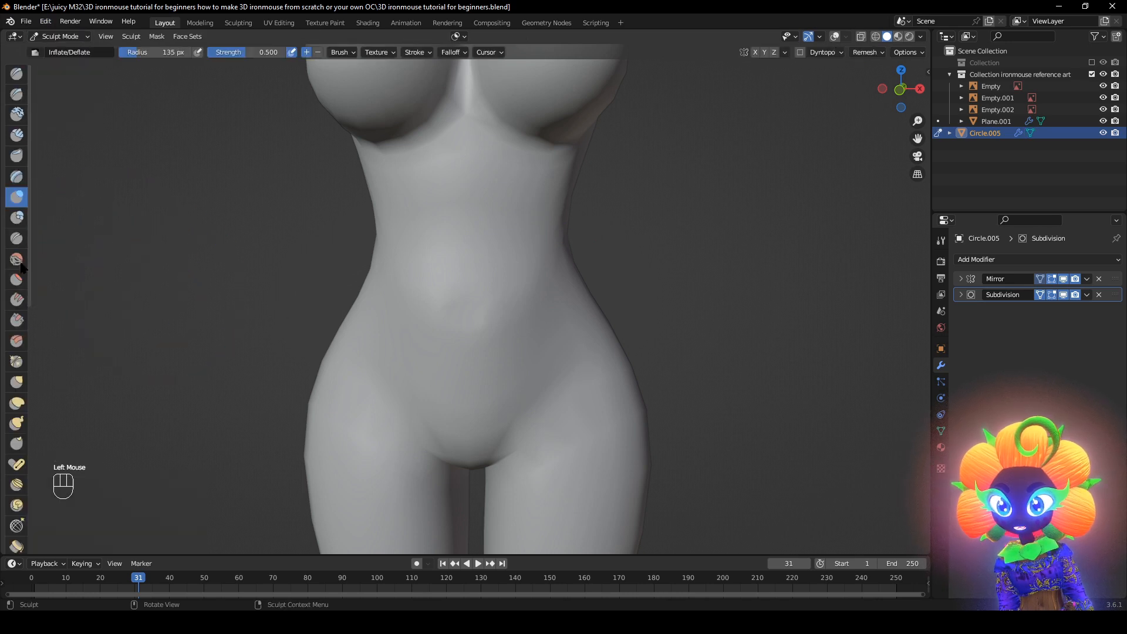
middle_drag(377, 336, 493, 391)
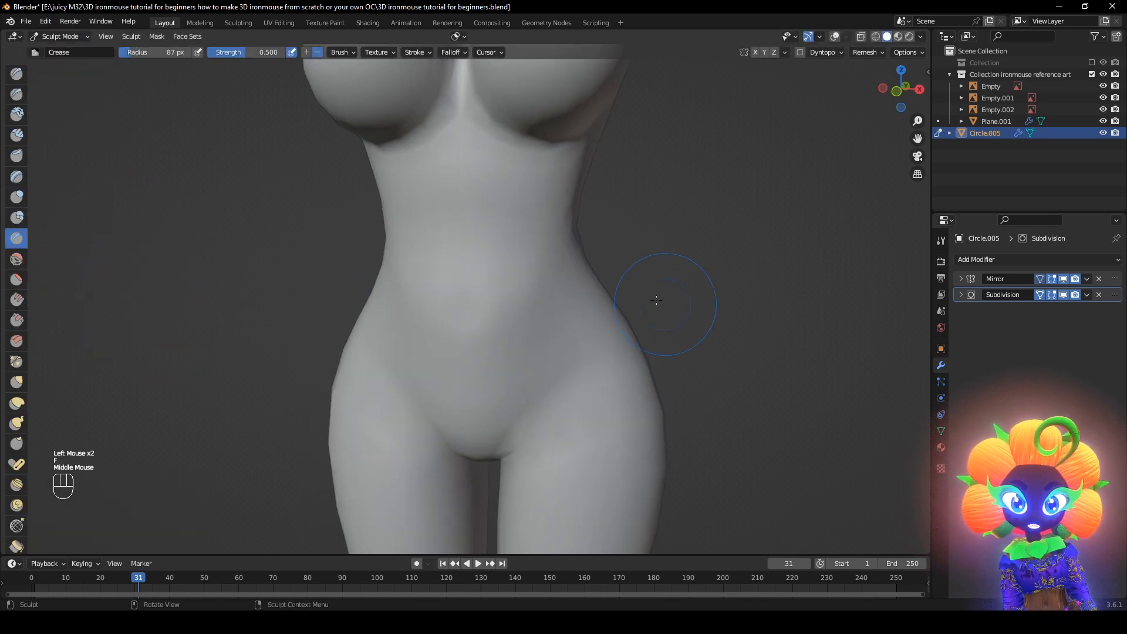
Undo the first crease stroke on the abdomen, set the brush strength to 0.300 and crease the belly lightly
drag(485, 265, 588, 258)
key(ctrl+z)
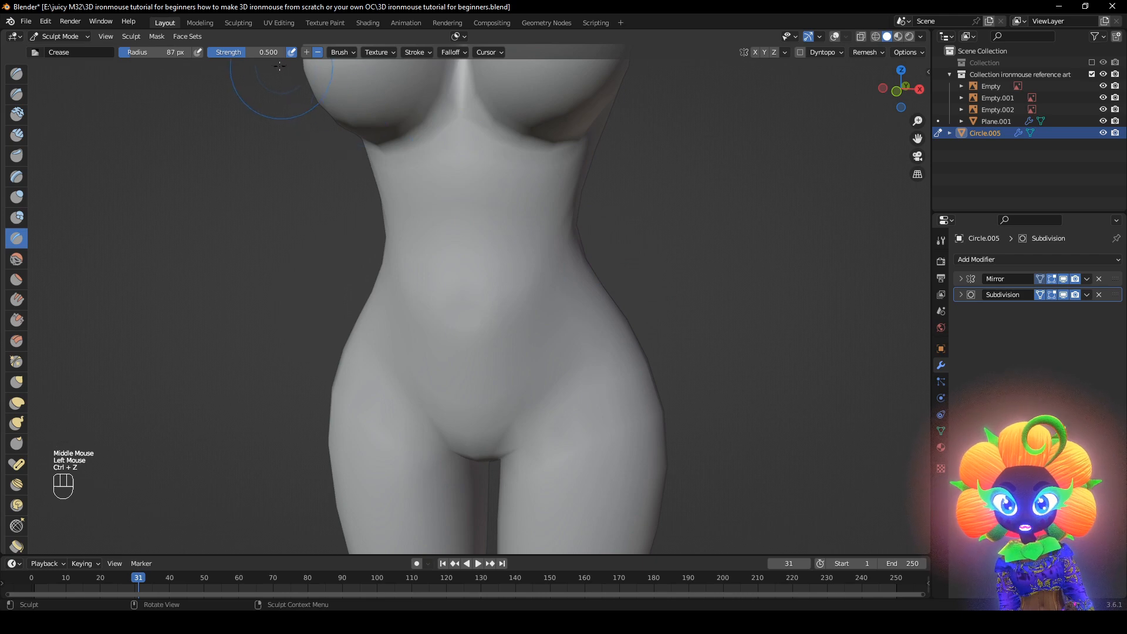
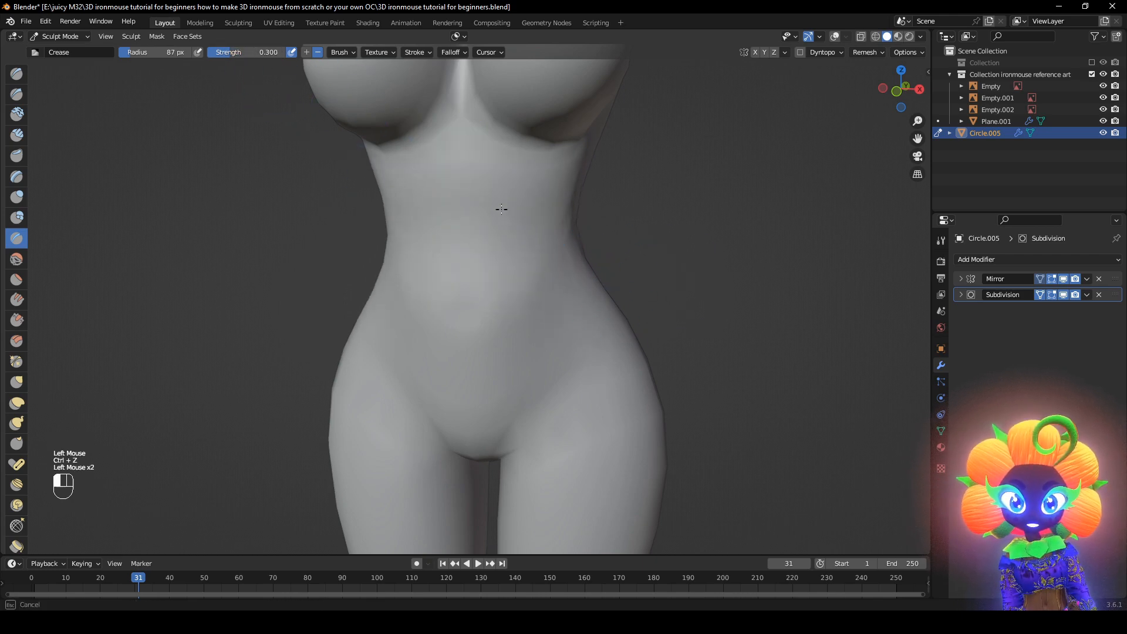
middle_drag(645, 325, 630, 253)
middle_drag(523, 358, 599, 242)
middle_drag(685, 335, 686, 341)
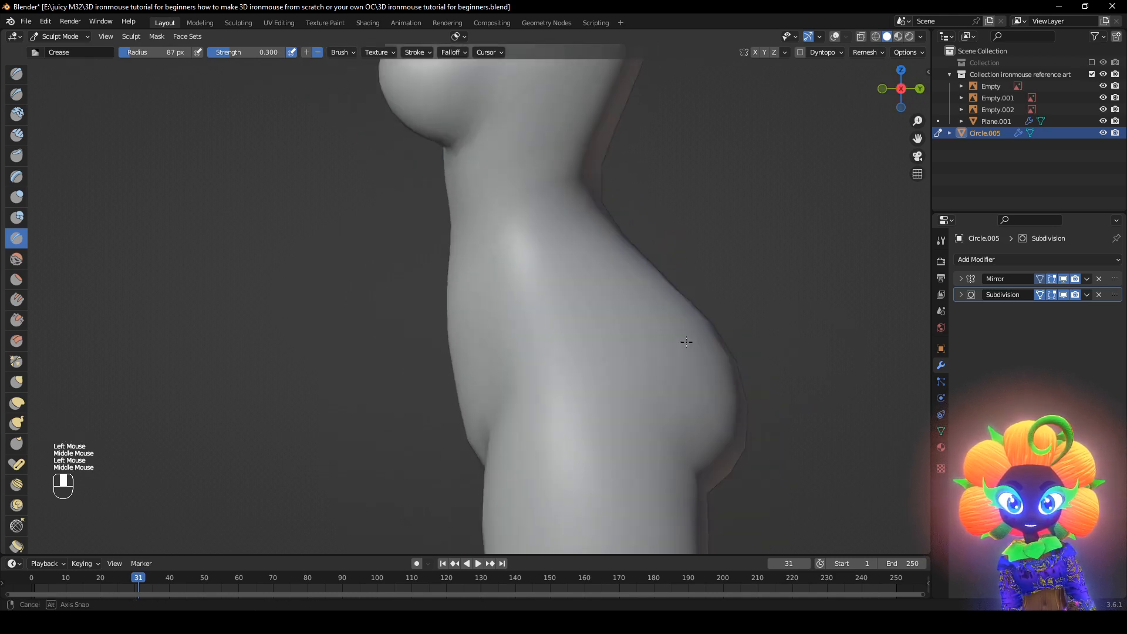
middle_drag(430, 263, 525, 264)
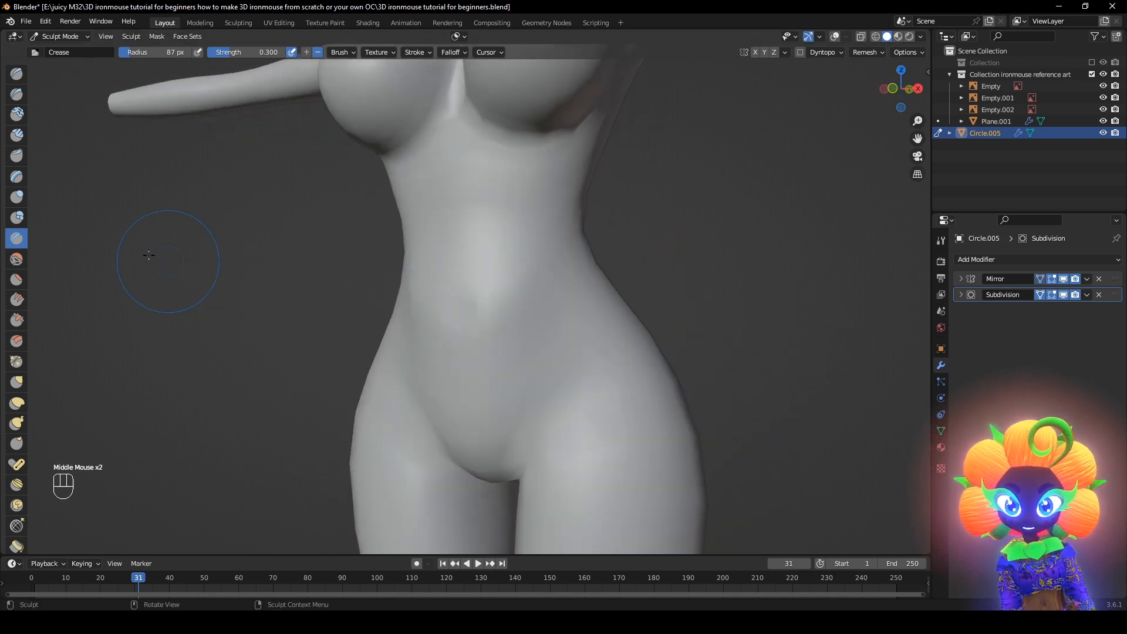
Inflate the lower belly with the Inflate/Deflate brush at a 161 px radius and isolate the body in local view
click(17, 200)
mouse_move(488, 334)
middle_down()
mouse_move(511, 335)
mouse_move(388, 296)
middle_up()
key(f)
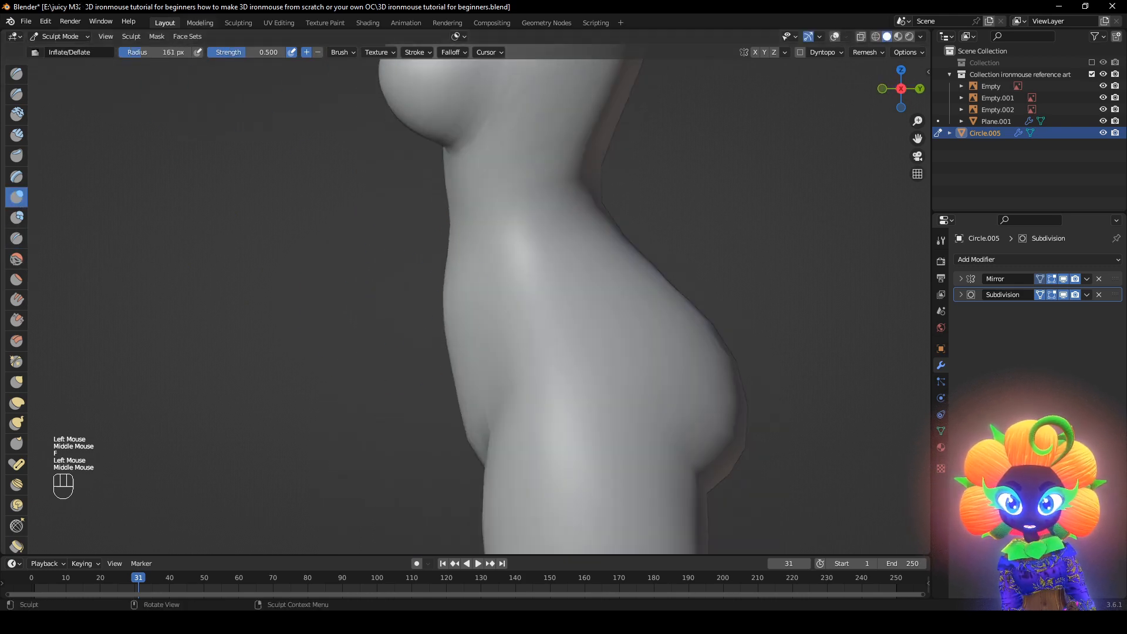
key(KP_Divide)
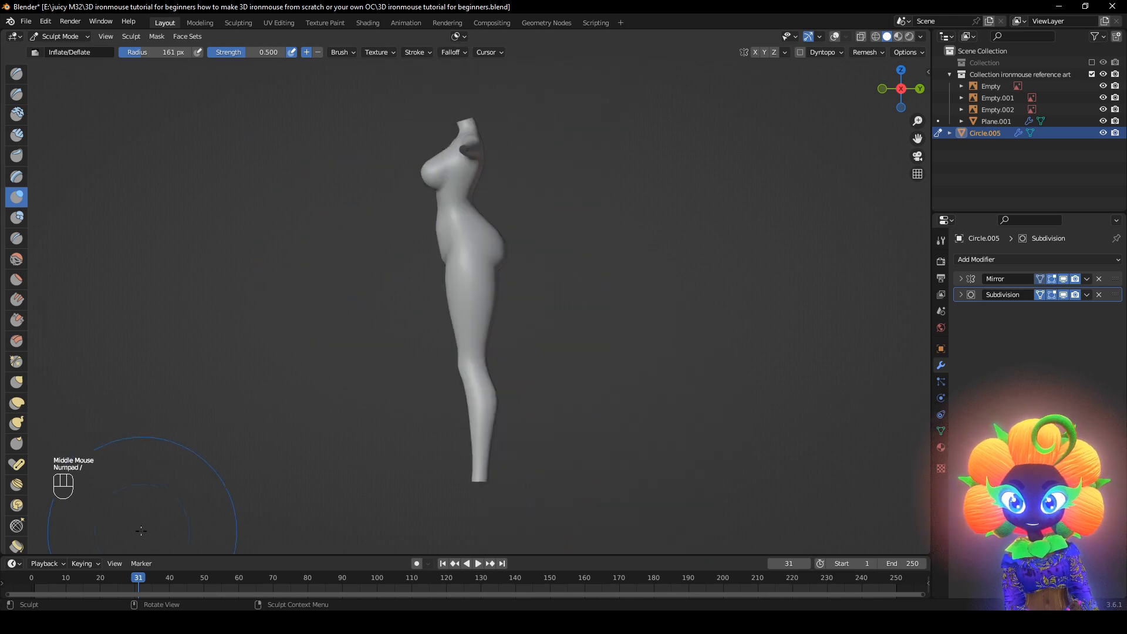
scroll(457, 408, up, 2)
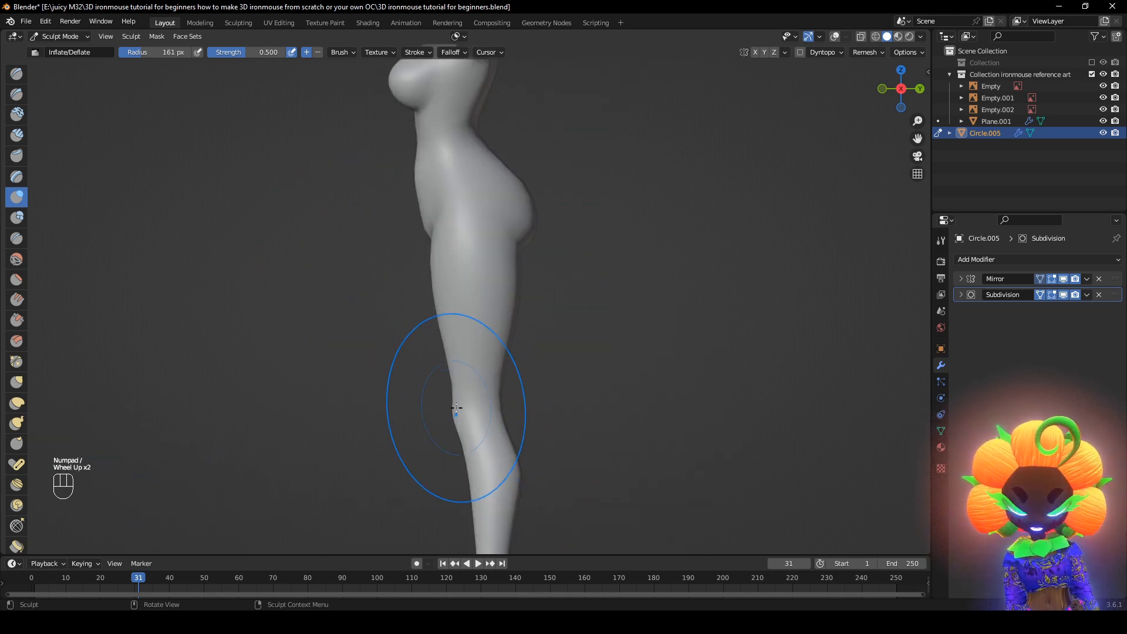
Show the viewport overlays, leave local view and display the body as wireframe over the side reference
click(835, 37)
key(KP_Divide)
key(z)
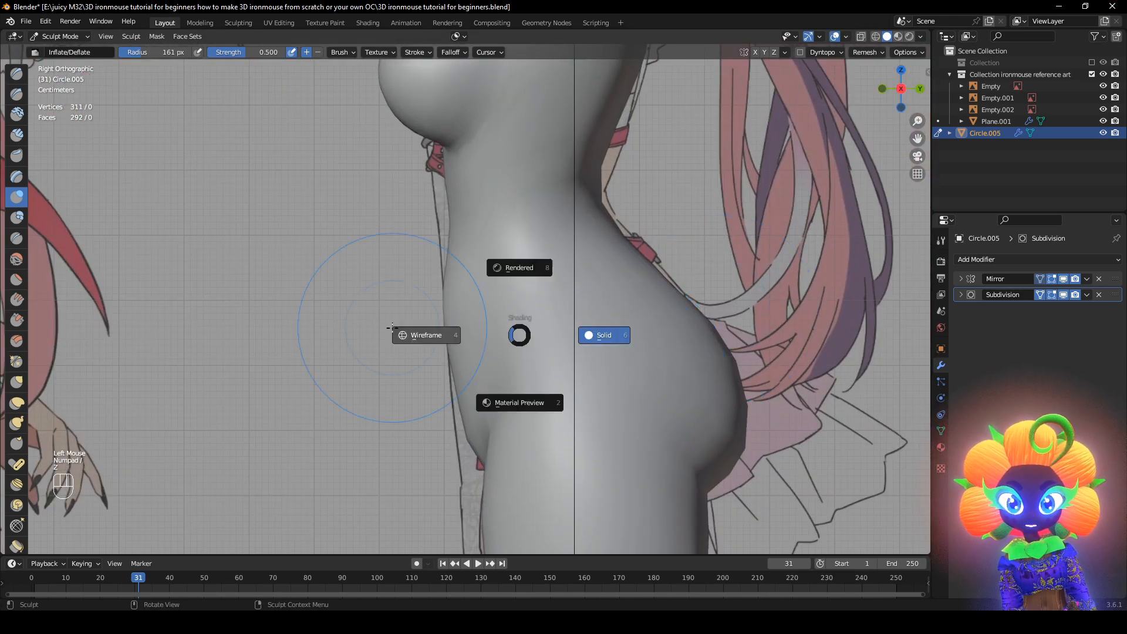
click(392, 328)
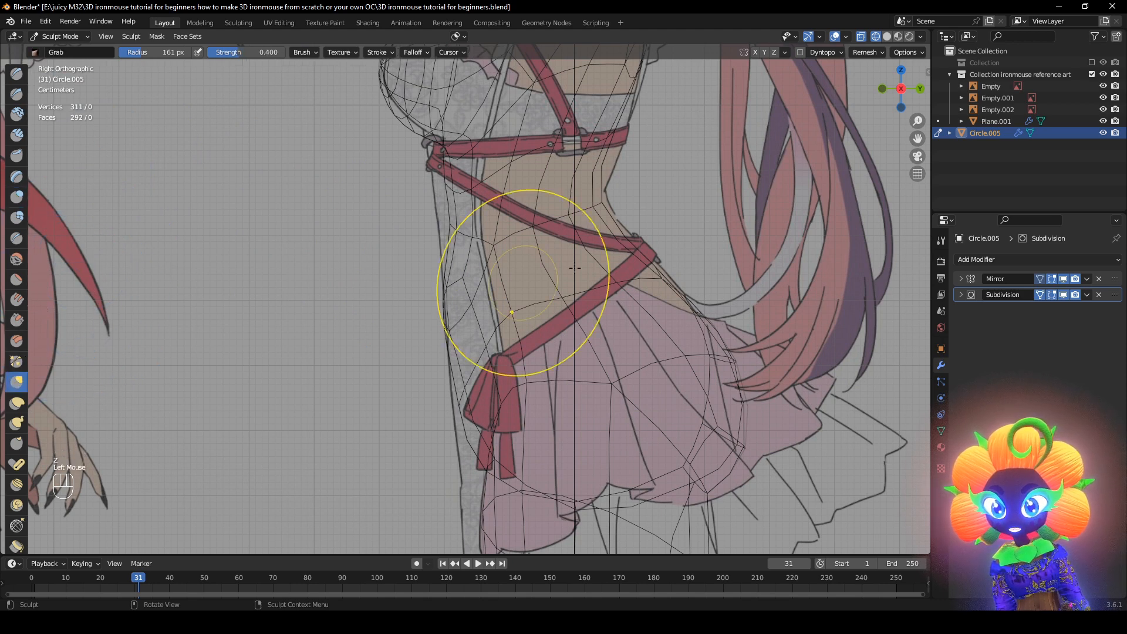
Adjust the belly's front contour to the side reference with the Grab brush at 161 px radius and 0.400 strength
scroll(466, 191, up, 1)
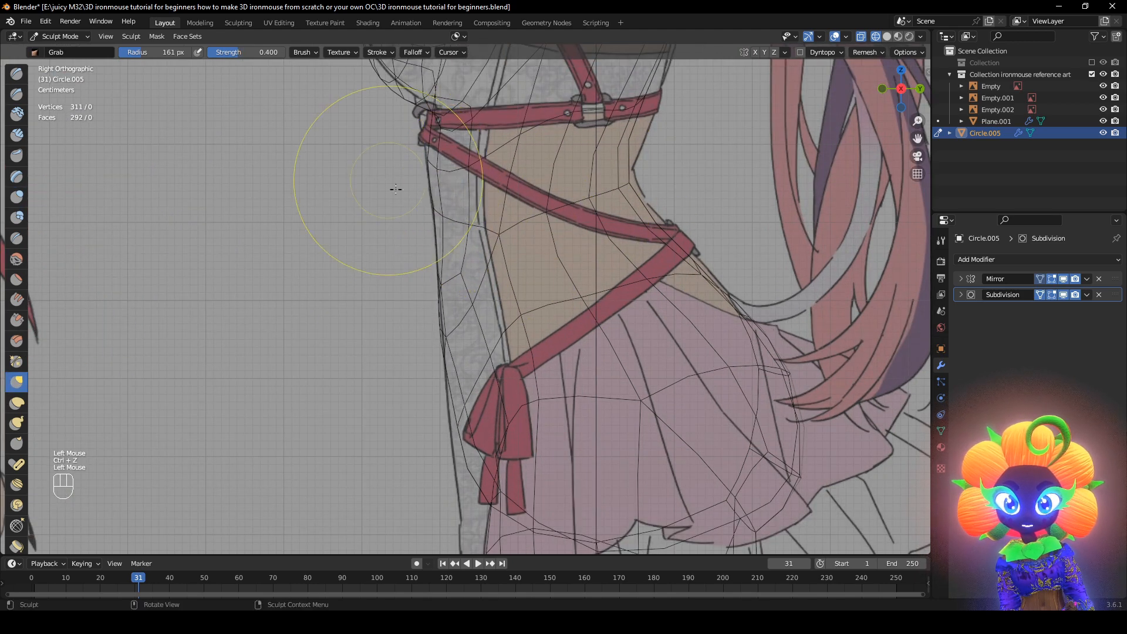
key(z)
shift+middle_drag(594, 427, 556, 309)
key(z)
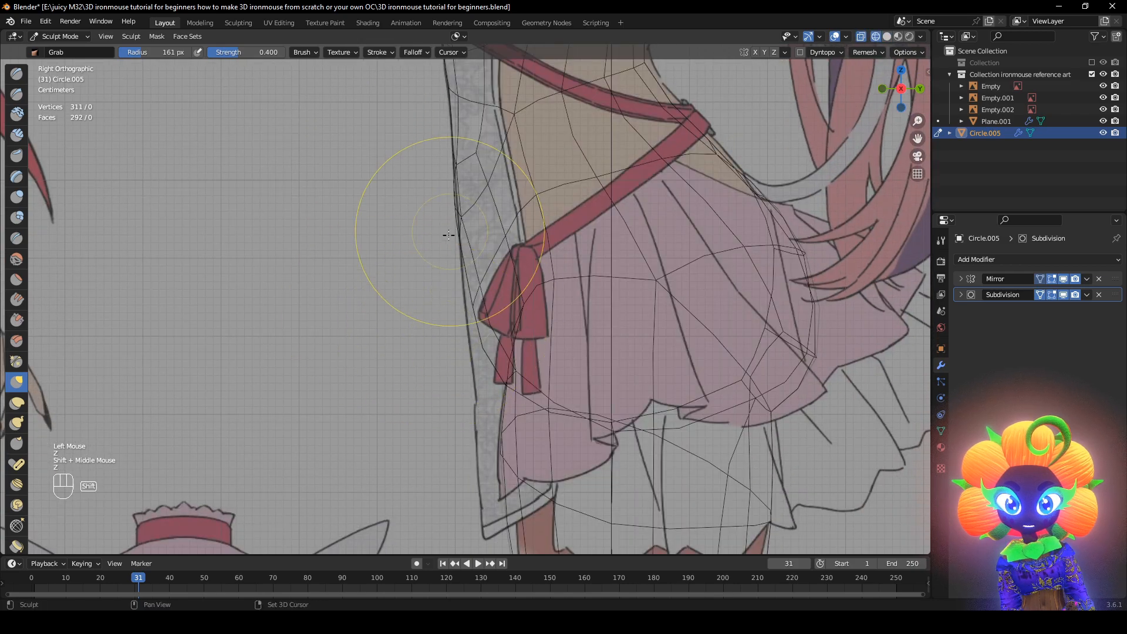
shift+middle_drag(449, 235, 451, 324)
key(z)
middle_drag(407, 282, 526, 296)
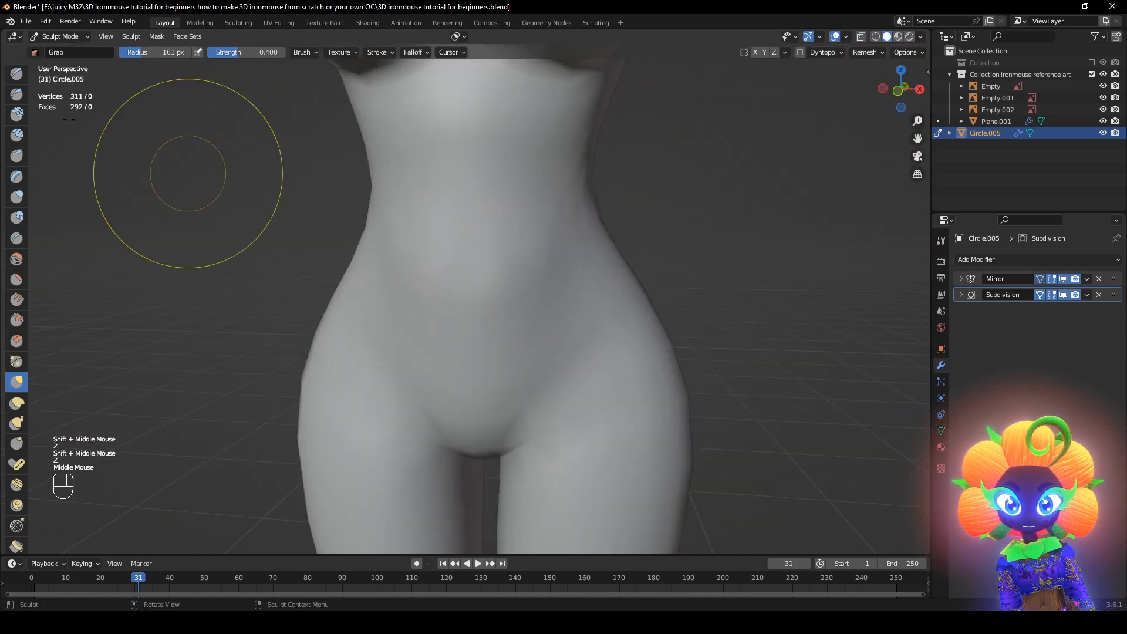
Return to Edit Mode, hide the Subdivision modifier and sink the navel face 0.00347 m inward with Shrink/Fatten
click(58, 36)
click(61, 61)
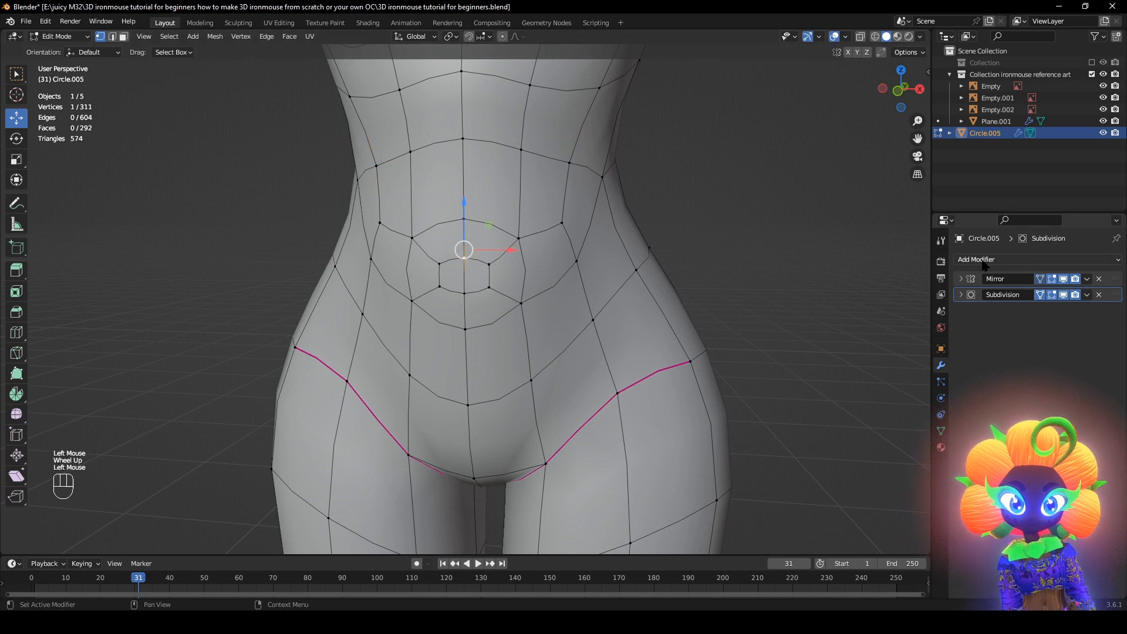
click(1063, 295)
scroll(407, 292, up, 1)
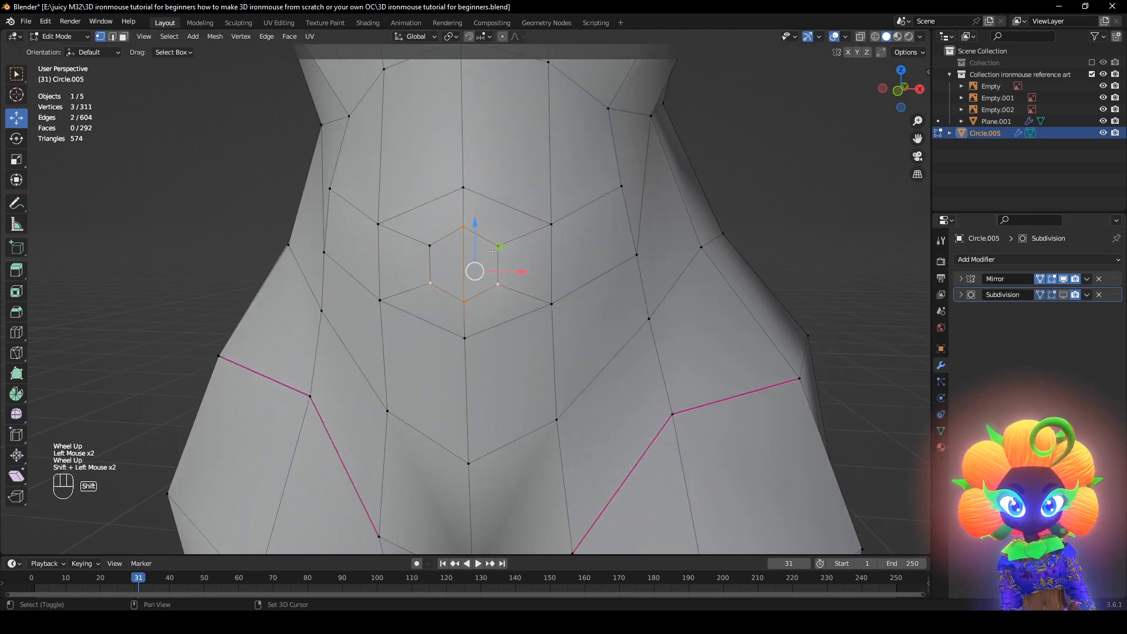
shift+click(494, 249)
middle_drag(494, 250, 683, 301)
key(alt+s)
Extrude and scale down the navel face and round its outline with LoopTools Circle
key(e)
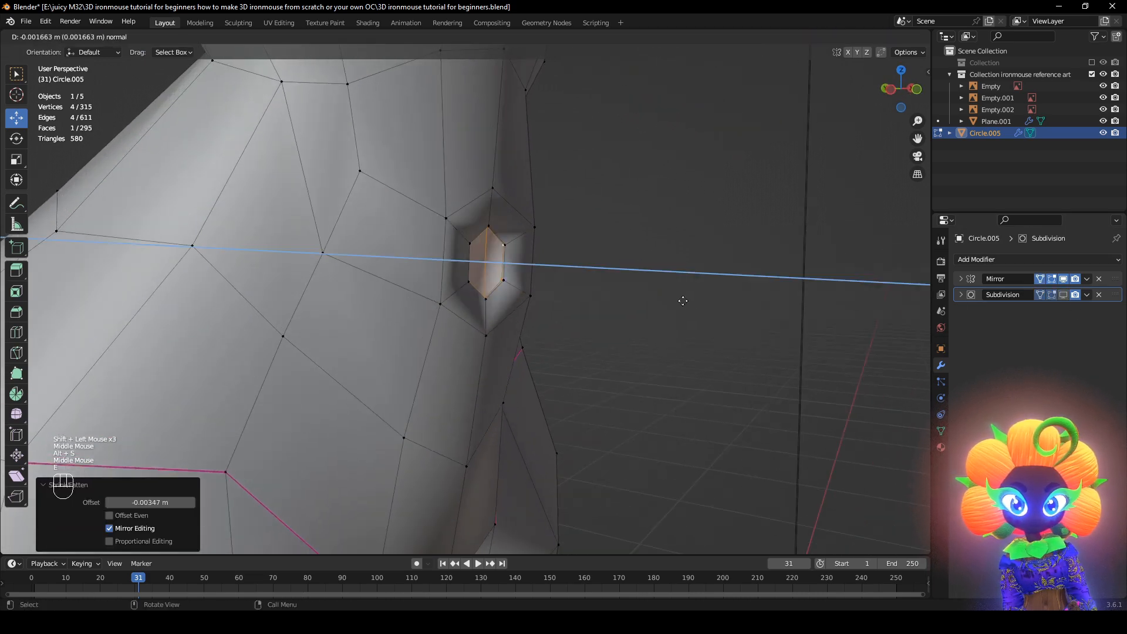
key(s)
click(555, 268)
right_click(581, 194)
click(710, 212)
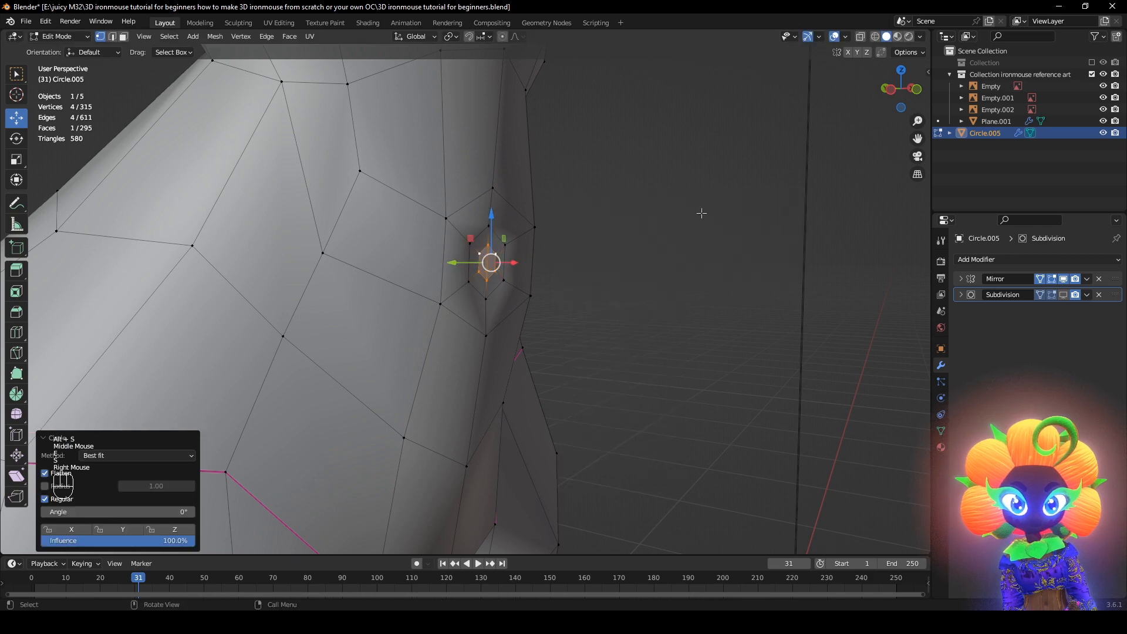
Sink the inner navel face by 0.00694 m with Shrink/Fatten and rotate it in the side view
mouse_move(711, 212)
middle_down()
mouse_move(773, 279)
mouse_move(507, 275)
middle_up()
key(alt+s)
click(772, 279)
key(z)
click(446, 309)
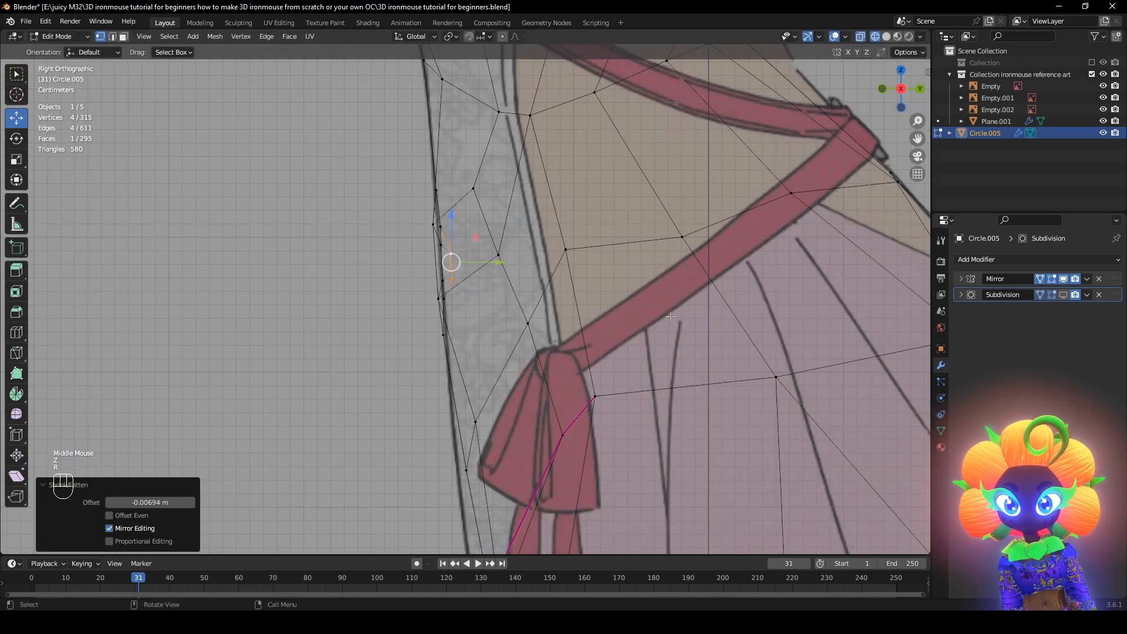
key(z)
Show the Subdivision modifier without overlays and examine the smoothed navel and torso from several angles
click(1063, 294)
mouse_move(705, 282)
middle_down()
mouse_move(645, 282)
mouse_move(548, 307)
mouse_move(742, 259)
mouse_move(707, 280)
mouse_move(646, 282)
mouse_move(704, 276)
middle_up()
click(742, 259)
click(832, 37)
scroll(529, 361, down, 2)
middle_drag(529, 361, 654, 182)
scroll(537, 424, down, 2)
scroll(564, 364, down, 1)
scroll(628, 235, up, 1)
click(836, 37)
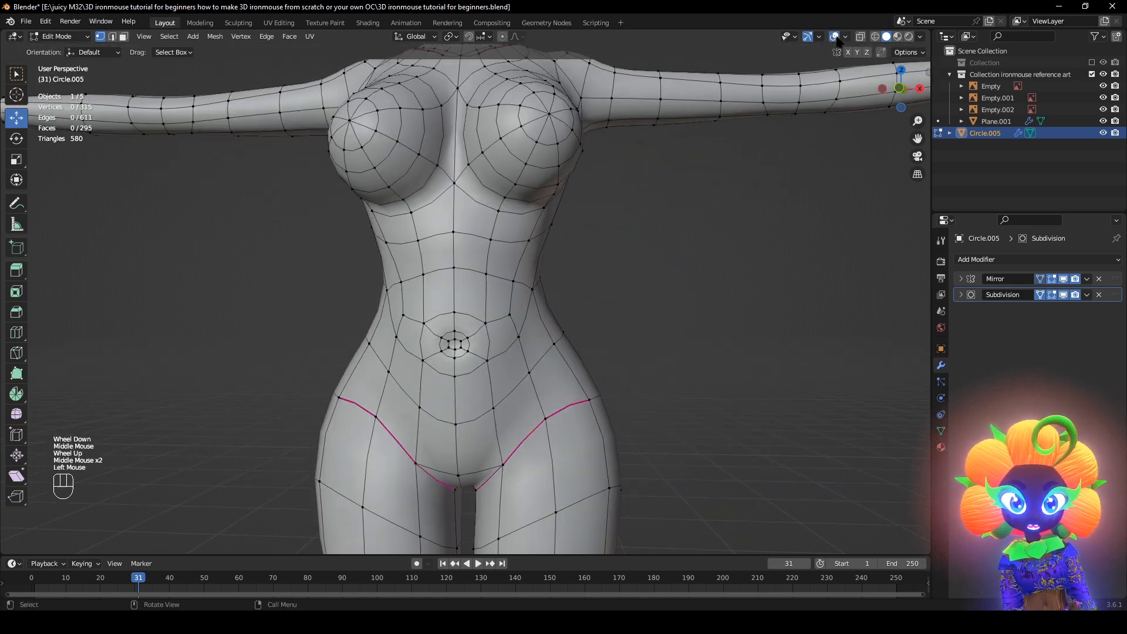
Undo the new loop cut around the waist and thighs, and reposition a vertex at the side of the abdomen with subdivision hidden
click(1063, 294)
middle_drag(546, 352, 596, 364)
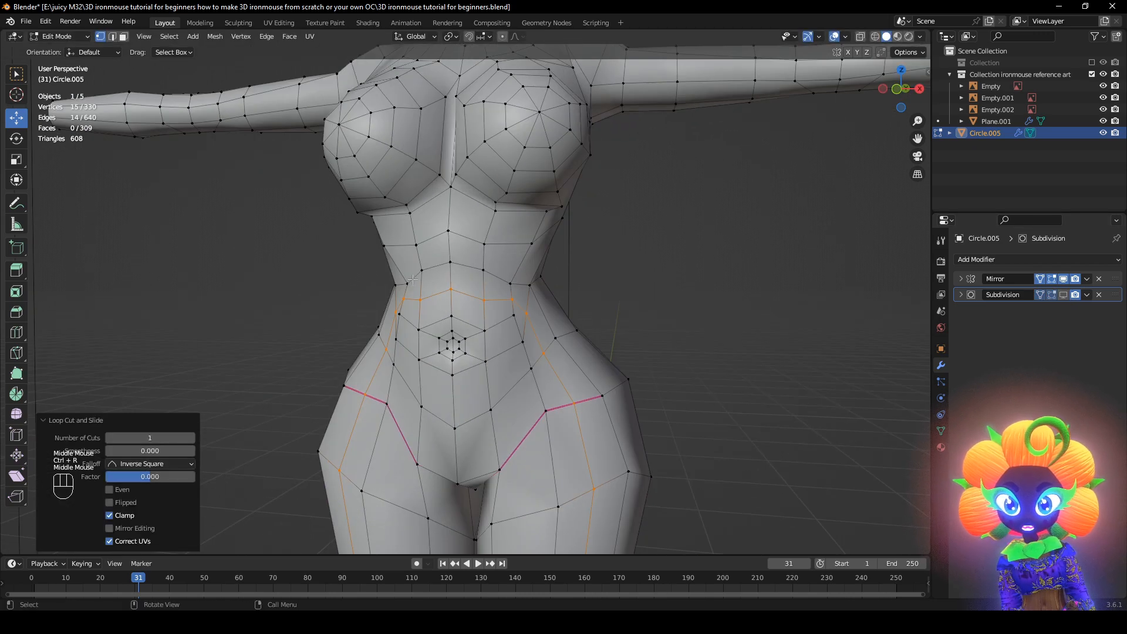
key(ctrl+z)
scroll(565, 322, up, 1)
click(543, 285)
middle_drag(559, 299, 640, 312)
key(g)
click(601, 303)
middle_drag(570, 324, 504, 295)
click(536, 327)
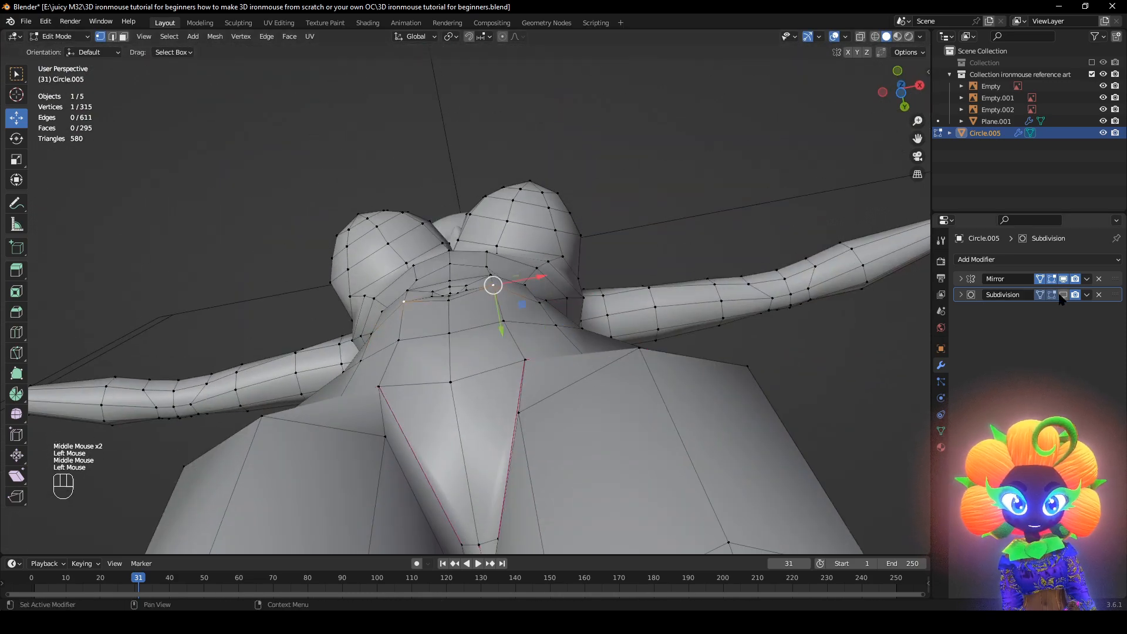
Move the vertex at the outer end of the buttock crease by 0.014485, 0.032106 and -0.001018 m in X, Y and Z
scroll(646, 382, up, 1)
scroll(645, 382, down, 1)
mouse_move(646, 382)
middle_down()
mouse_move(622, 405)
mouse_move(647, 414)
mouse_move(717, 390)
mouse_move(660, 396)
middle_up()
scroll(622, 406, down, 1)
scroll(647, 414, down, 2)
middle_drag(659, 396, 660, 396)
scroll(659, 397, up, 2)
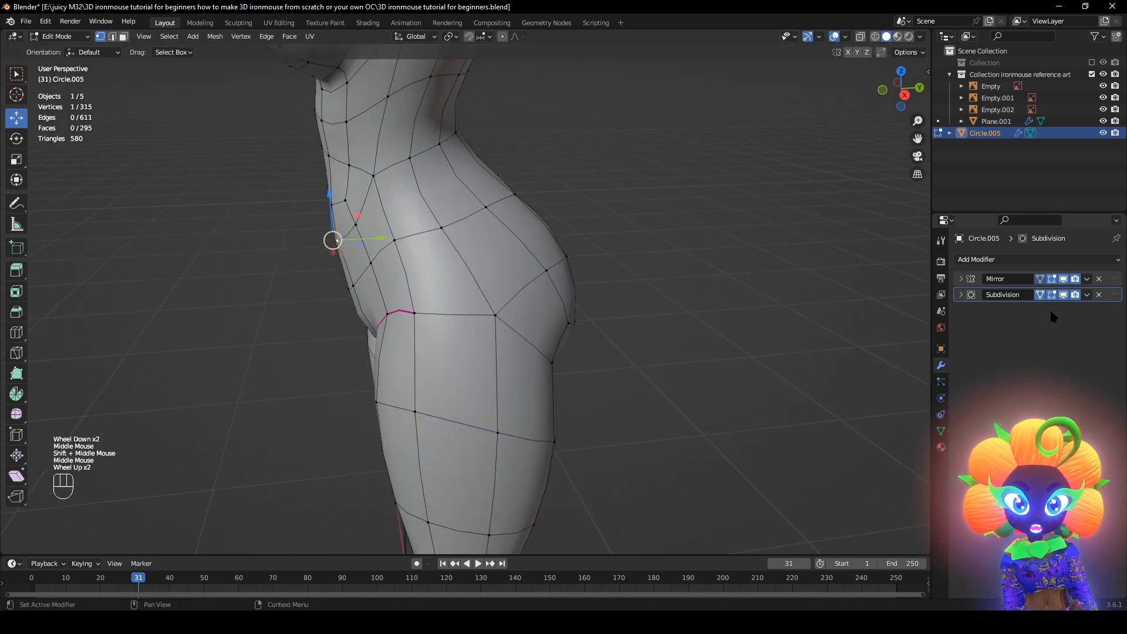
click(1063, 295)
key(g)
middle_drag(546, 356, 575, 376)
click(604, 382)
Show the Subdivision modifier and examine the smoothed buttocks and legs from behind
click(1063, 295)
scroll(705, 176, down, 2)
middle_drag(704, 176, 849, 44)
scroll(723, 147, down, 2)
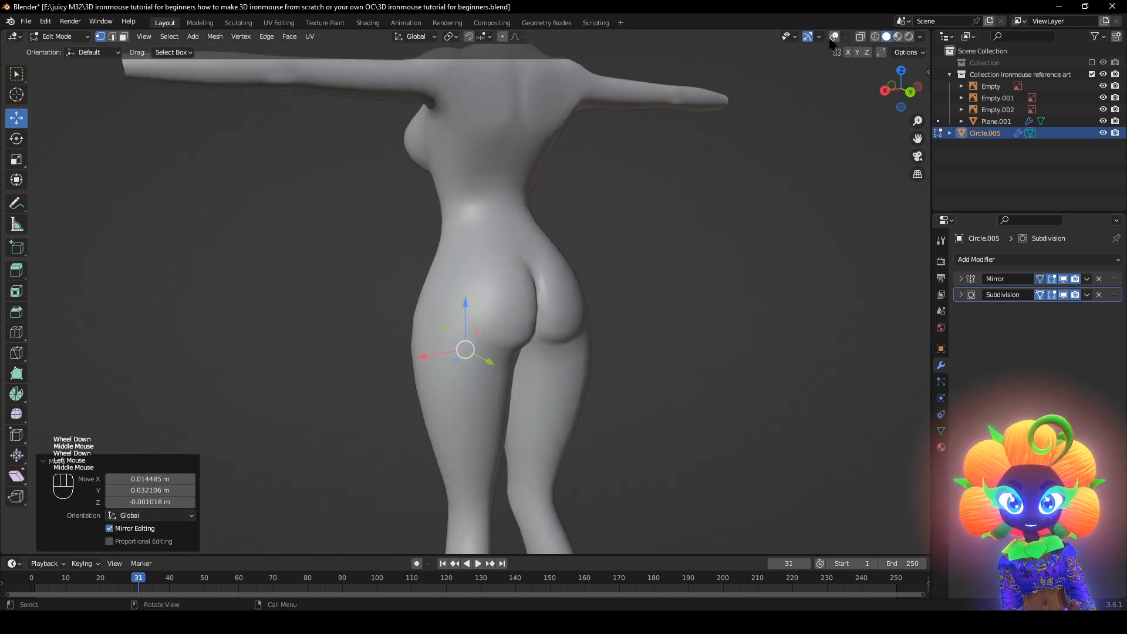
Select the whole body mesh, apply a normals vector tool to it and view the shading without overlays
click(833, 36)
key(a)
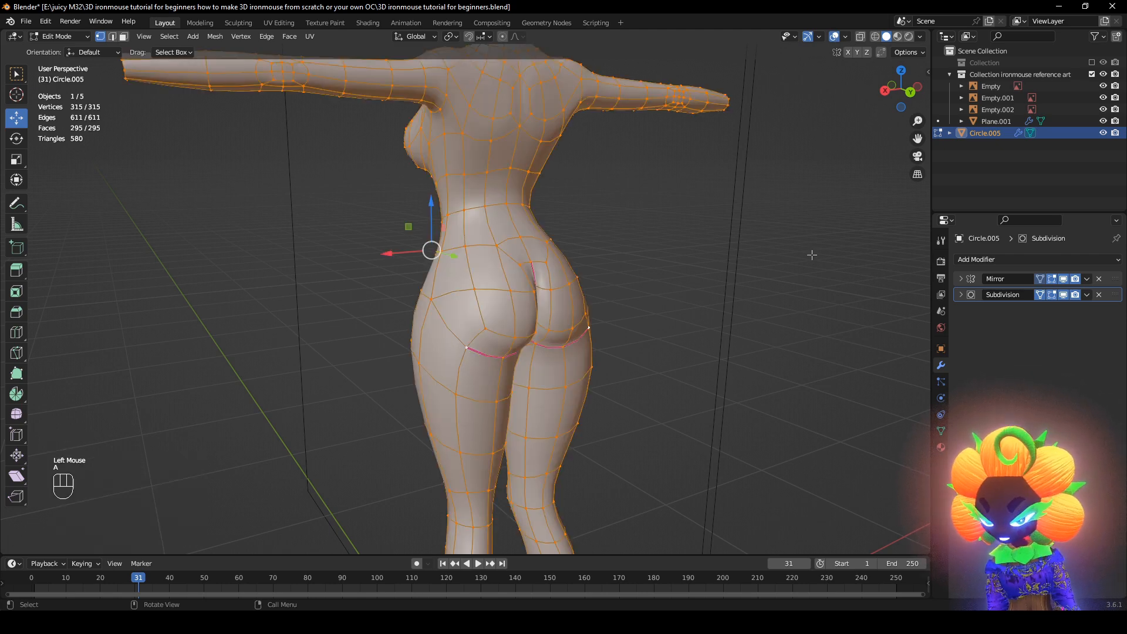
key(alt+n)
click(813, 256)
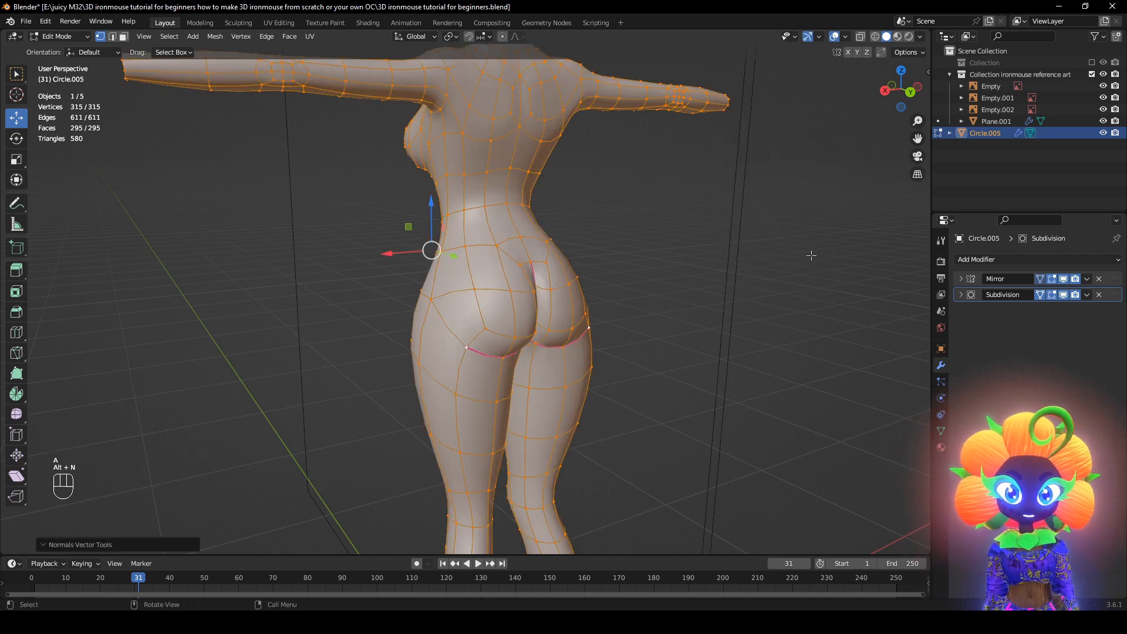
click(826, 59)
click(835, 37)
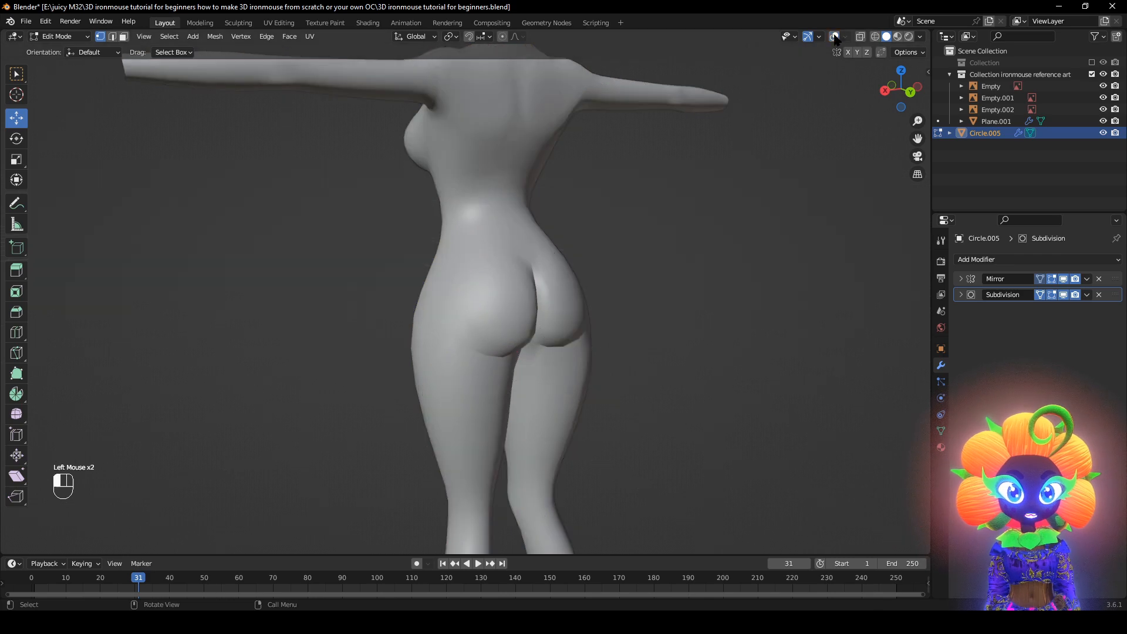
middle_drag(748, 181, 721, 181)
Shift the outer vertex of the buttock crease by -0.000072, 0.005188 and -0.030677 m in X, Y and Z
click(833, 38)
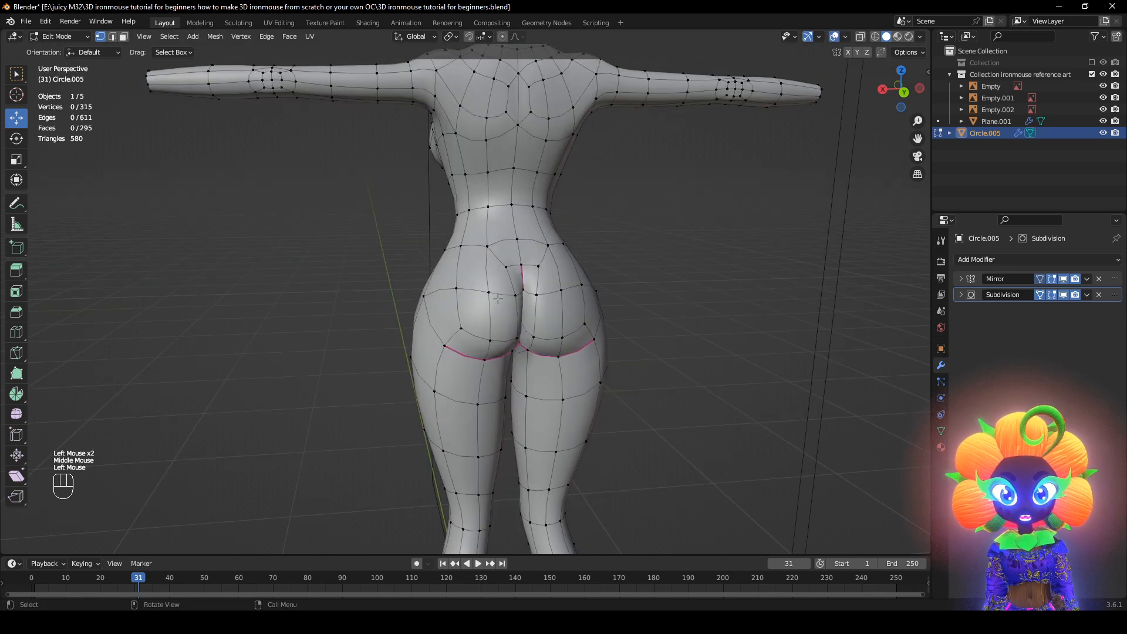
click(834, 37)
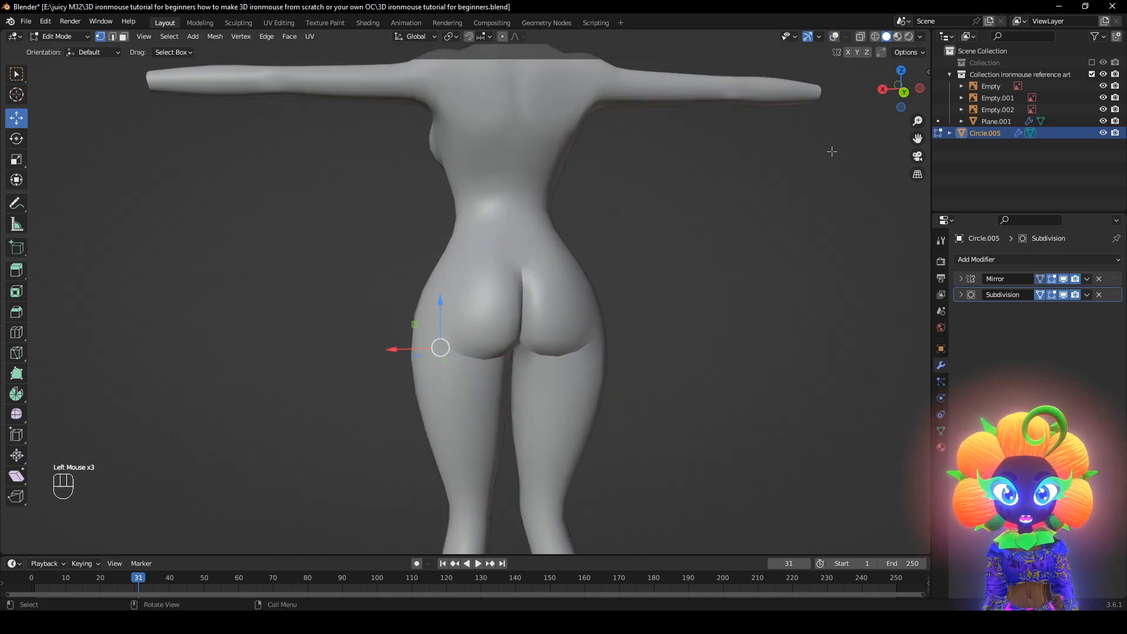
key(g)
middle_drag(824, 193, 807, 141)
click(839, 228)
key(ctrl+z)
key(g)
click(820, 231)
key(ctrl+z)
key(g)
click(721, 257)
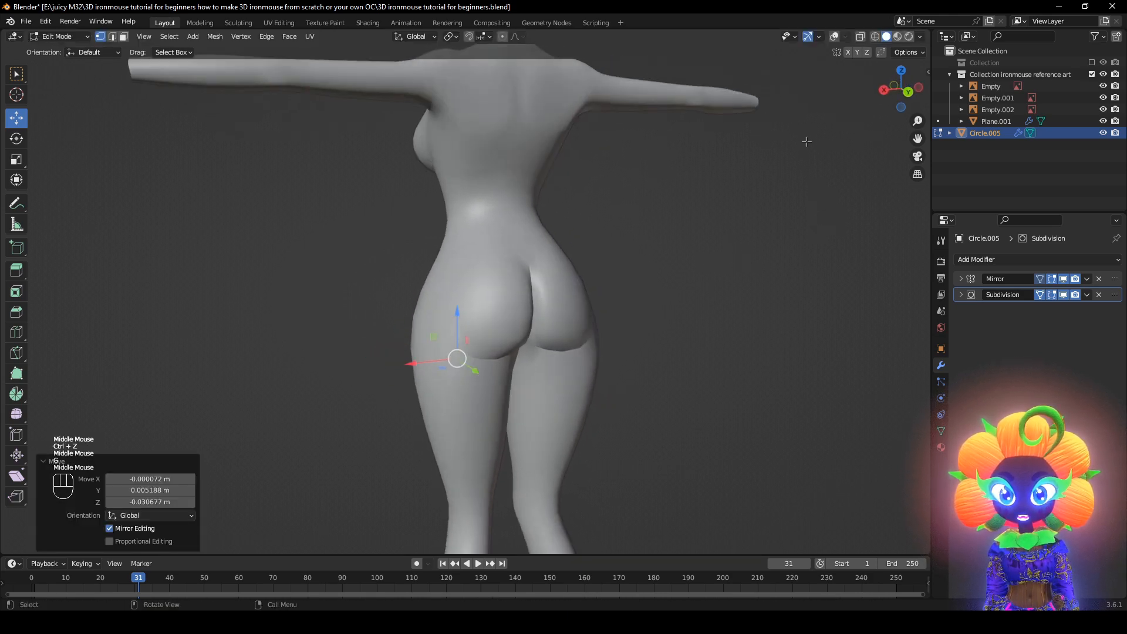
Select the middle vertices of the buttock crease on the unsubdivided mesh and reposition them with the smoothed surface shown
click(836, 37)
middle_drag(842, 76, 877, 179)
click(1064, 295)
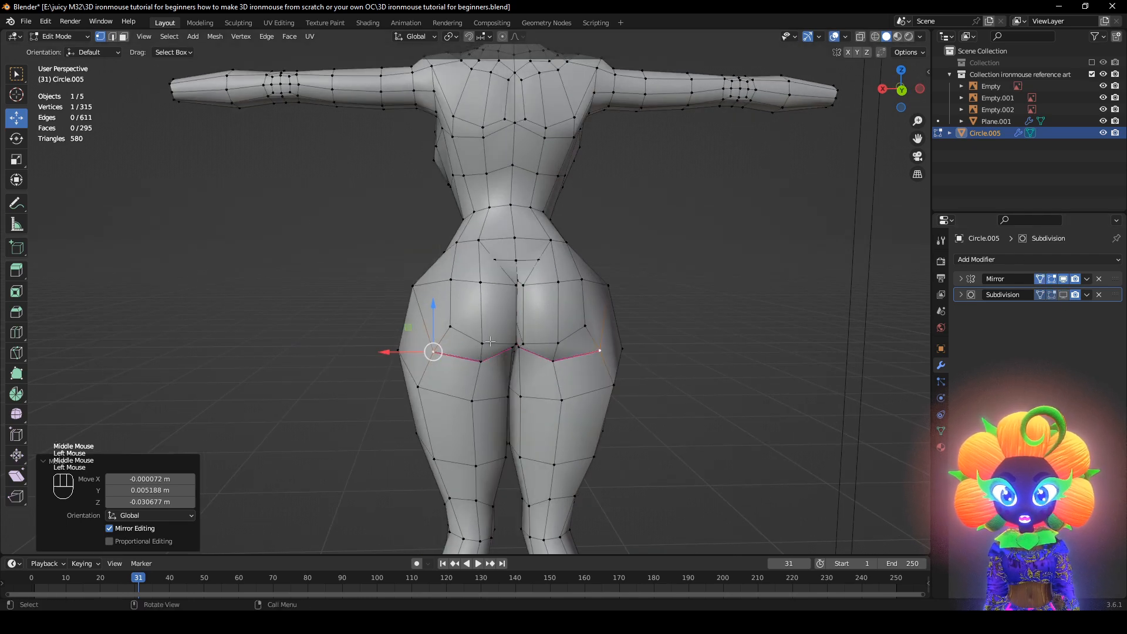
shift+click(481, 359)
click(835, 37)
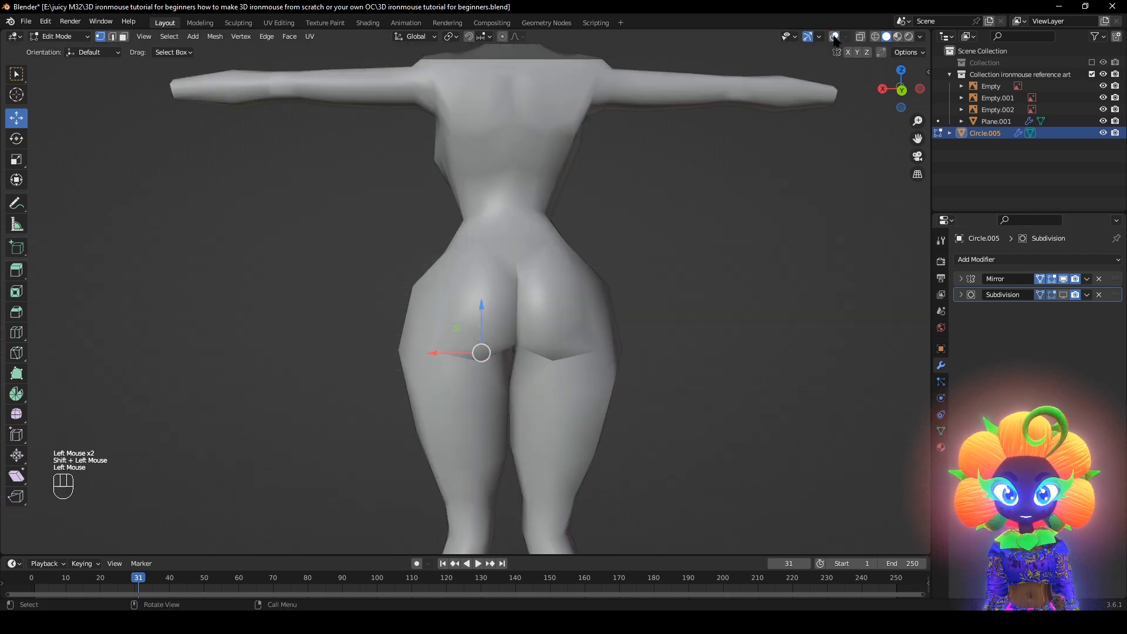
click(1064, 295)
middle_drag(788, 282, 787, 302)
key(g)
key(g)
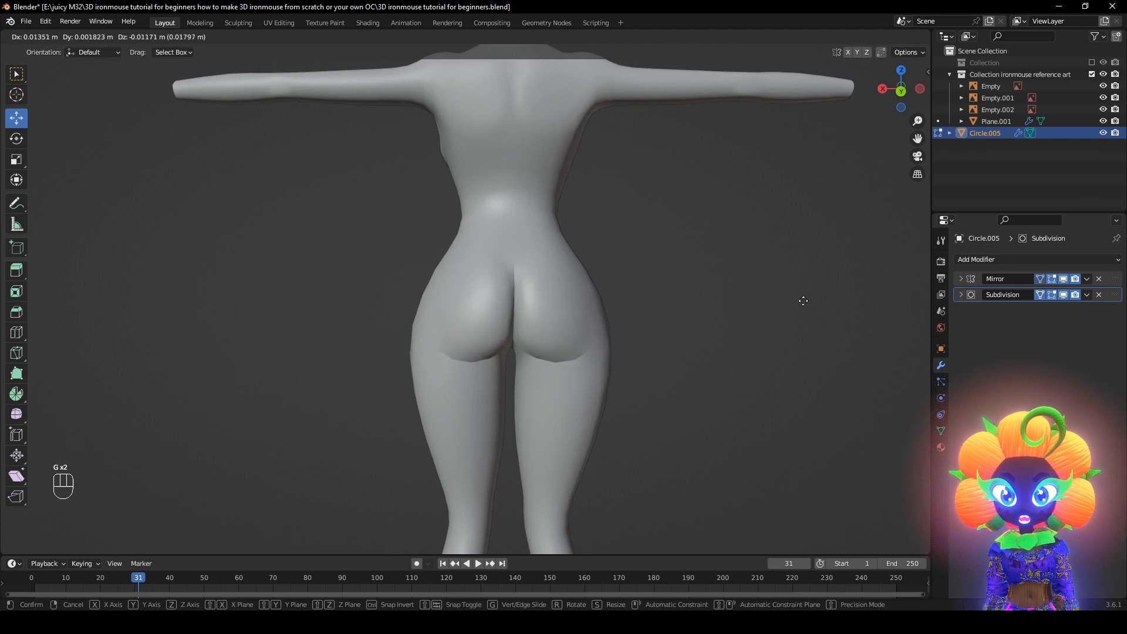
key(ctrl+z)
key(ctrl+shift+z)
middle_drag(774, 294, 845, 305)
click(706, 290)
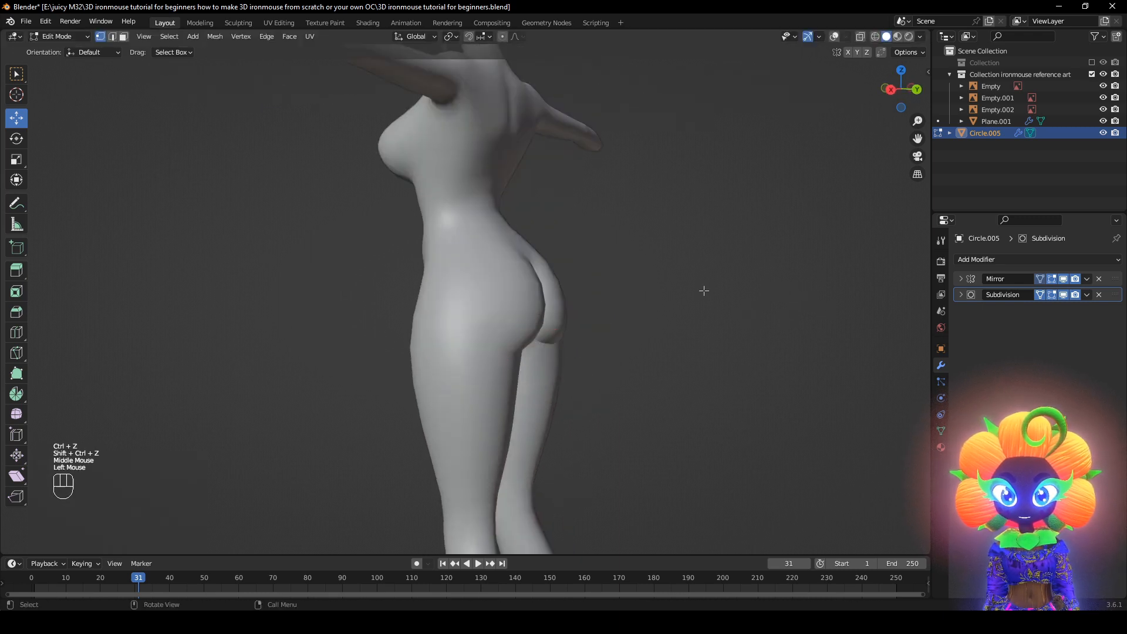
Compare the side profile with the reference in wireframe and examine the torso with and without subdivision
key(z)
middle_drag(717, 275, 789, 270)
click(834, 36)
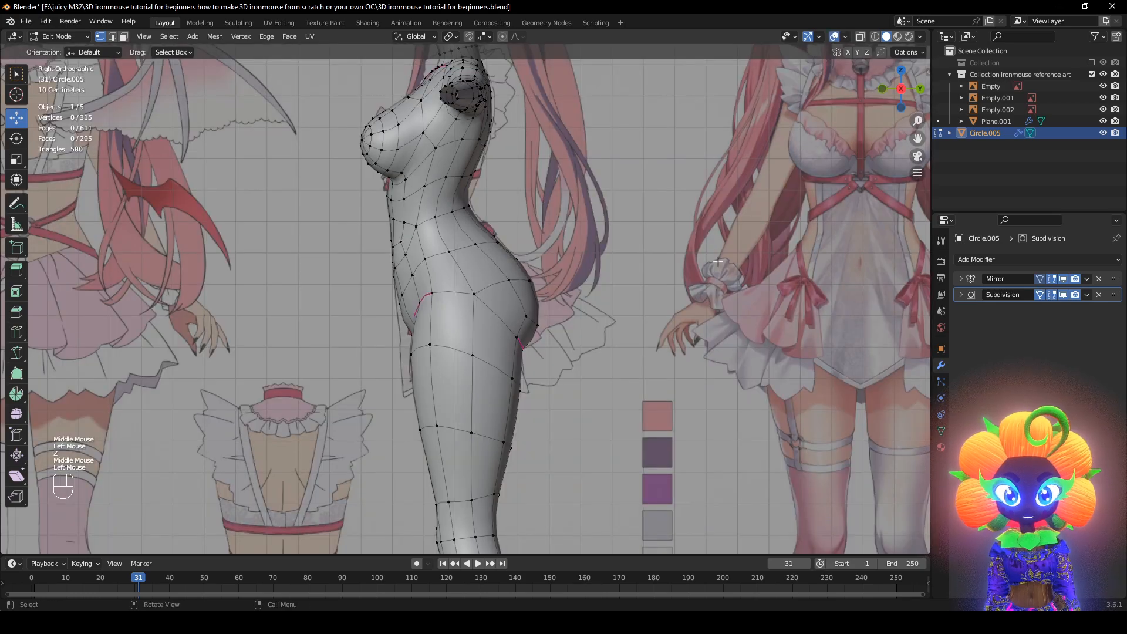
key(z)
scroll(518, 345, up, 3)
shift+middle_drag(519, 336, 496, 309)
key(z)
scroll(516, 344, down, 3)
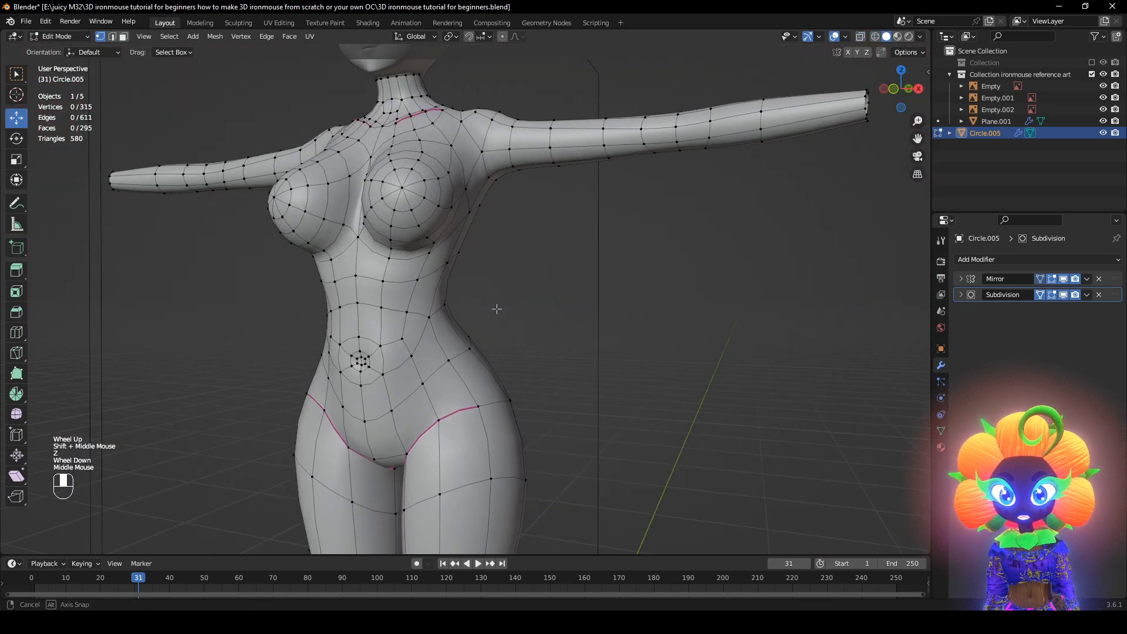
click(1064, 296)
mouse_move(532, 443)
middle_down()
mouse_move(289, 460)
mouse_move(384, 442)
mouse_move(353, 447)
mouse_move(364, 411)
mouse_move(411, 452)
mouse_move(434, 457)
mouse_move(546, 431)
middle_up()
click(1064, 294)
scroll(540, 375, up, 2)
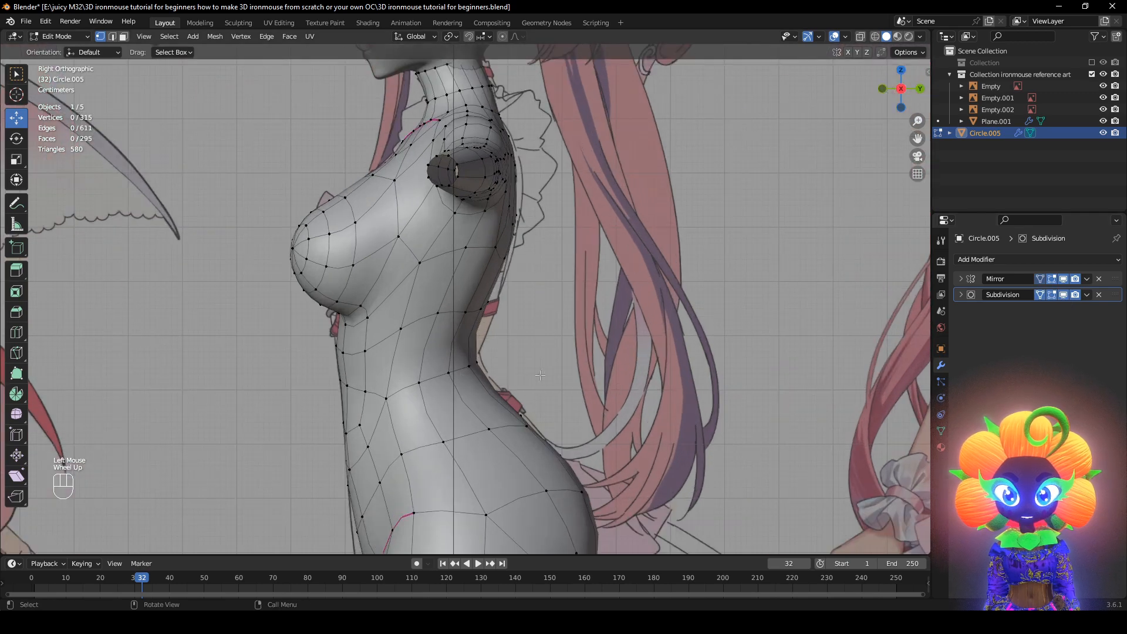
Move the middle back vertex outward with smooth proportional editing, rotate it -4.59° and check the back against the wireframe reference
key(z)
key(z)
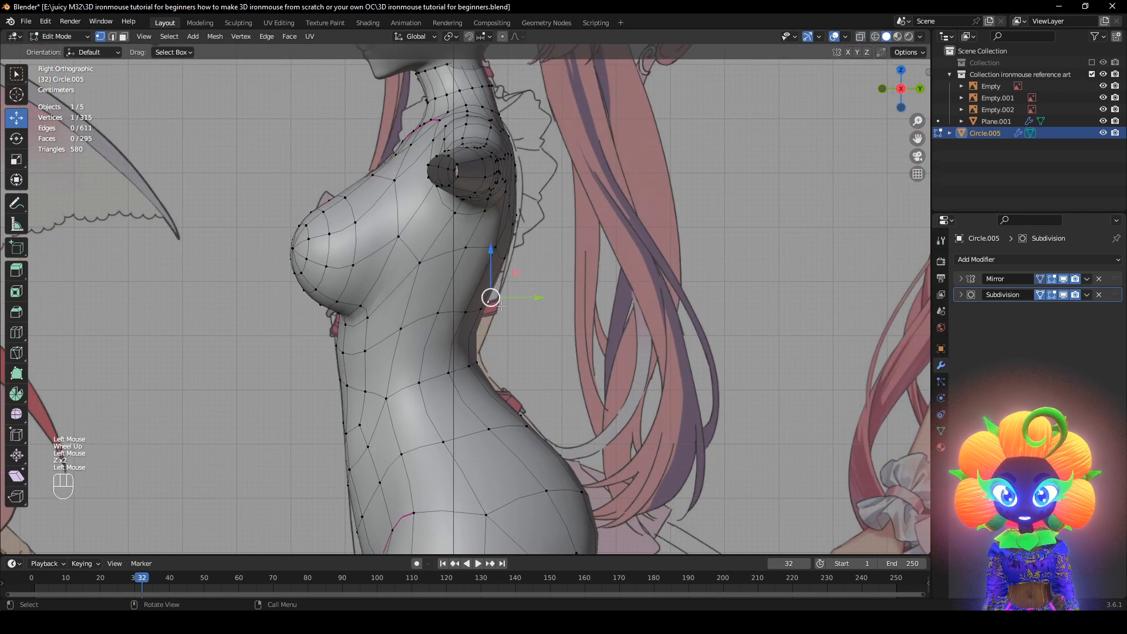
key(g)
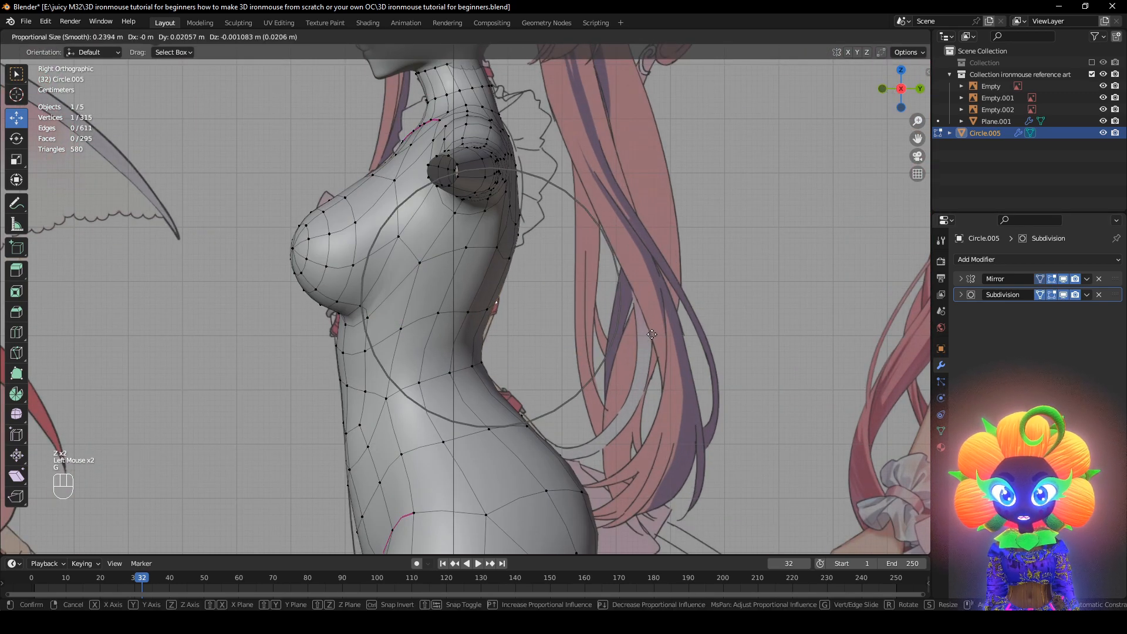
click(659, 329)
key(r)
click(664, 312)
key(z)
shift+middle_drag(540, 248, 514, 364)
key(z)
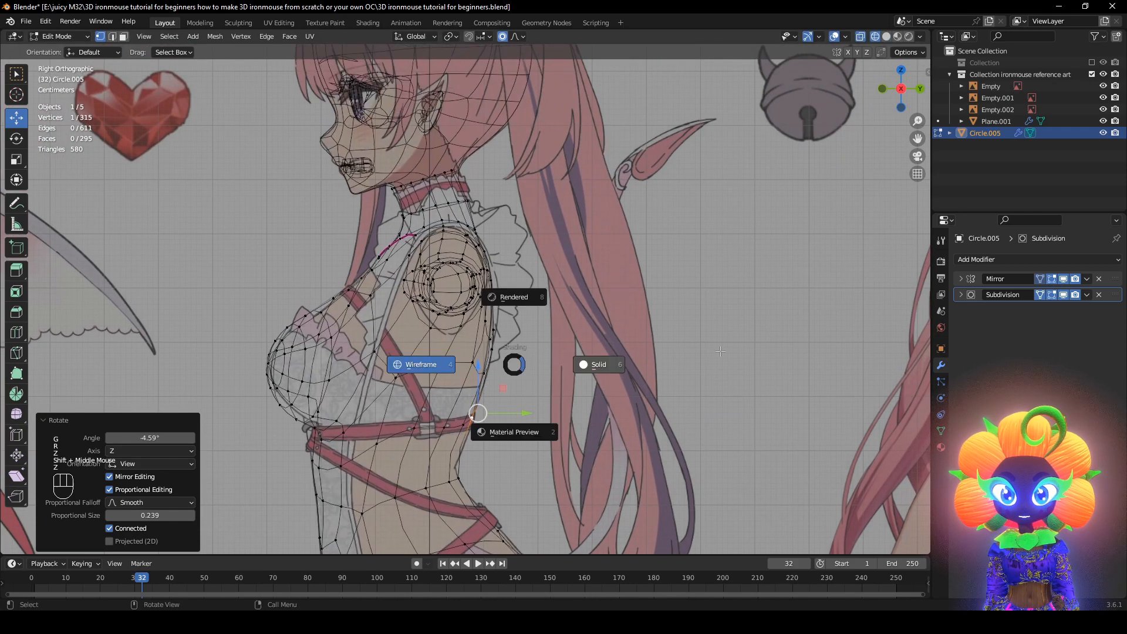
click(720, 351)
Move two upper-back vertices 0.011278 m in Y and 0.001504 m in Z with a proportional size of 0.180
middle_drag(721, 351, 523, 382)
click(506, 283)
mouse_move(506, 283)
middle_down()
mouse_move(596, 314)
mouse_move(497, 329)
mouse_move(557, 329)
middle_up()
key(z)
scroll(599, 369, up, 2)
key(g)
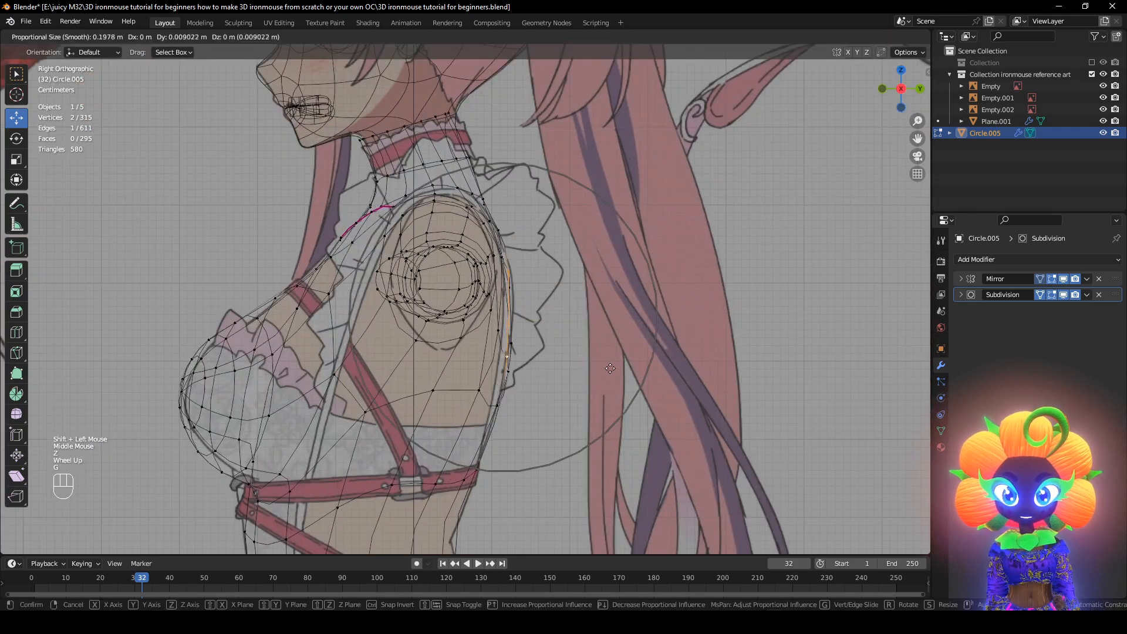
click(611, 367)
key(z)
middle_drag(655, 369, 557, 389)
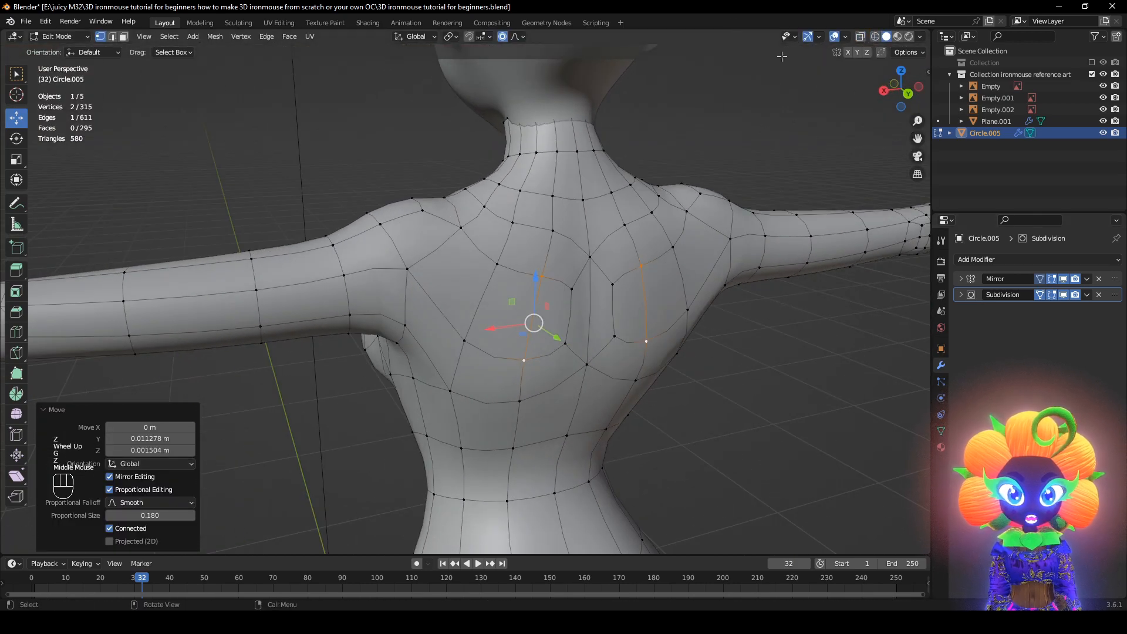
Turn off proportional editing and hide the Subdivision modifier to expose the upper back's base mesh
click(502, 37)
shift+middle_drag(634, 238, 610, 246)
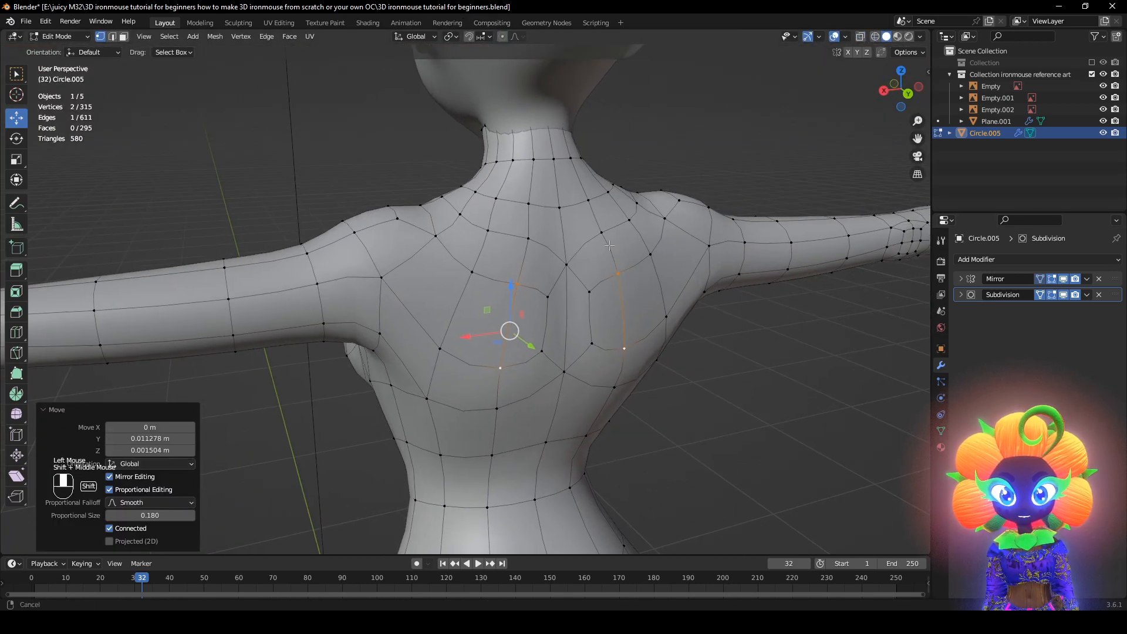
click(1065, 295)
middle_drag(549, 289, 515, 282)
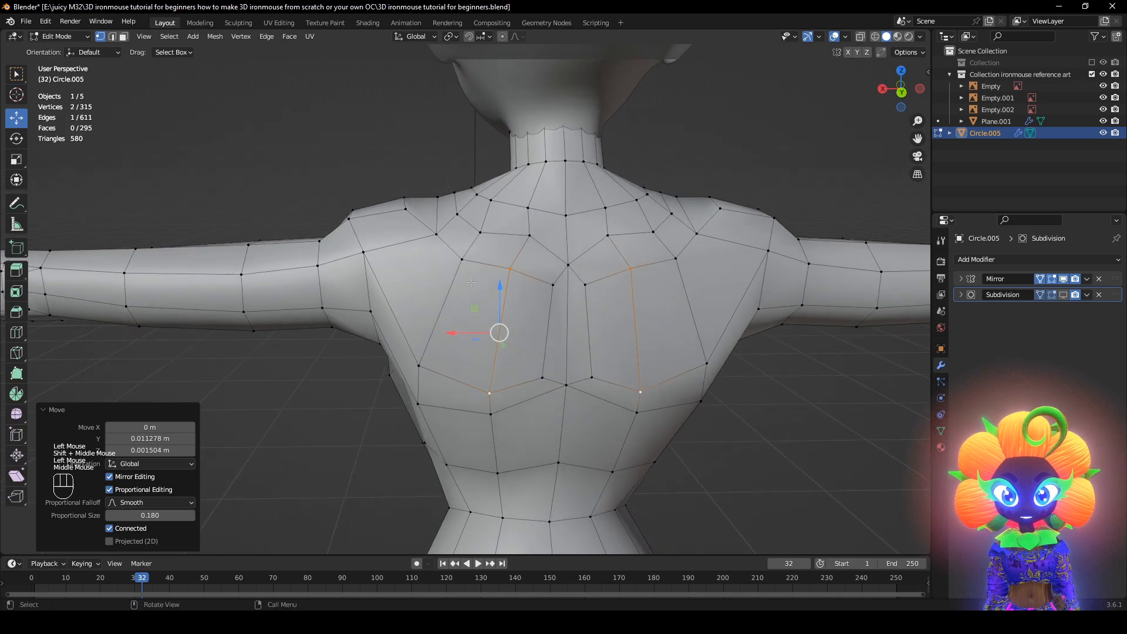
Slide two shoulder-blade vertices along their edges by a factor of 0.112 and the back shoulder vertex beside the arm by 0.100
click(462, 259)
shift+click(421, 366)
middle_drag(523, 374, 540, 358)
key(g)
key(g)
click(555, 348)
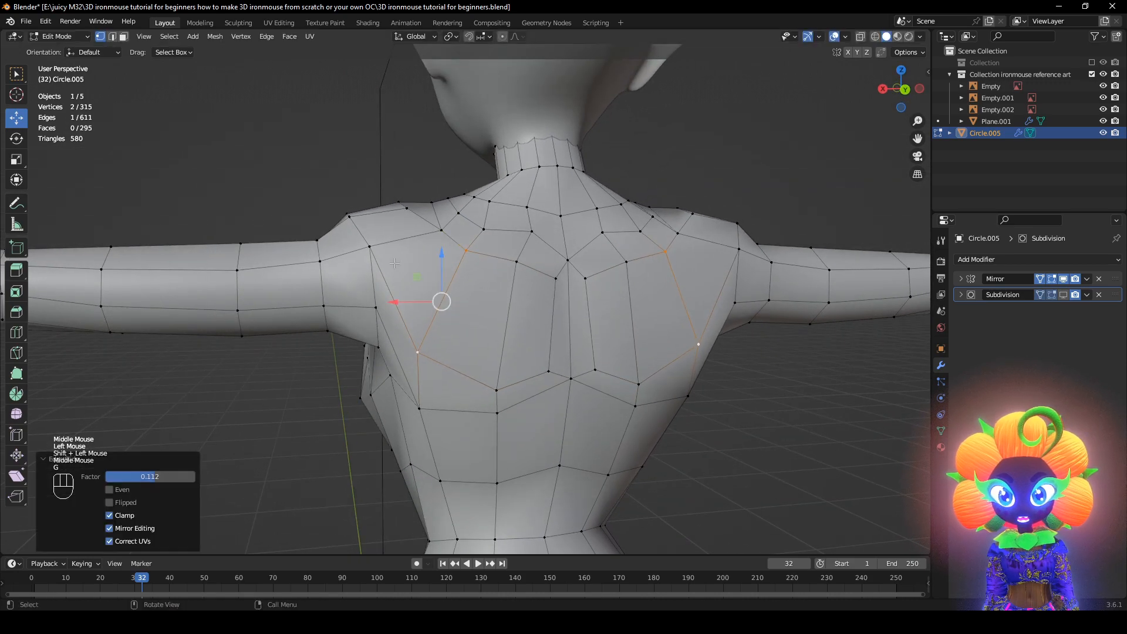
click(371, 247)
key(g)
key(g)
click(433, 308)
Examine the body's front and shoulders as base mesh and with subdivision shown and overlays hidden
middle_drag(429, 305, 631, 324)
scroll(631, 324, down, 2)
middle_drag(619, 327, 642, 333)
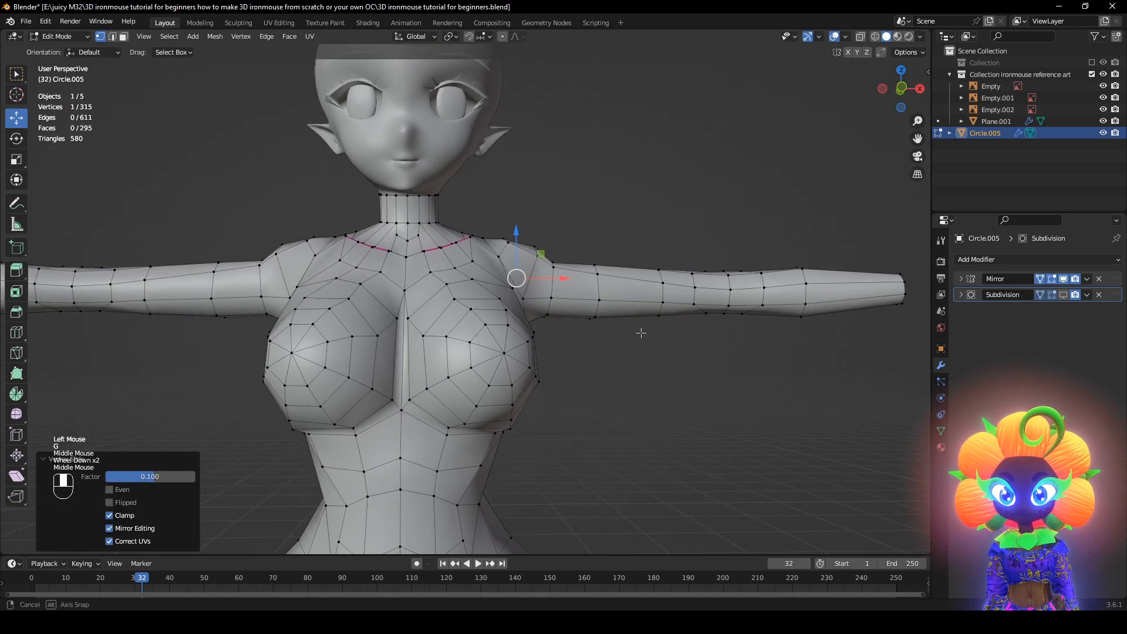
shift+middle_drag(606, 396, 644, 379)
scroll(645, 288, down, 1)
scroll(645, 382, down, 1)
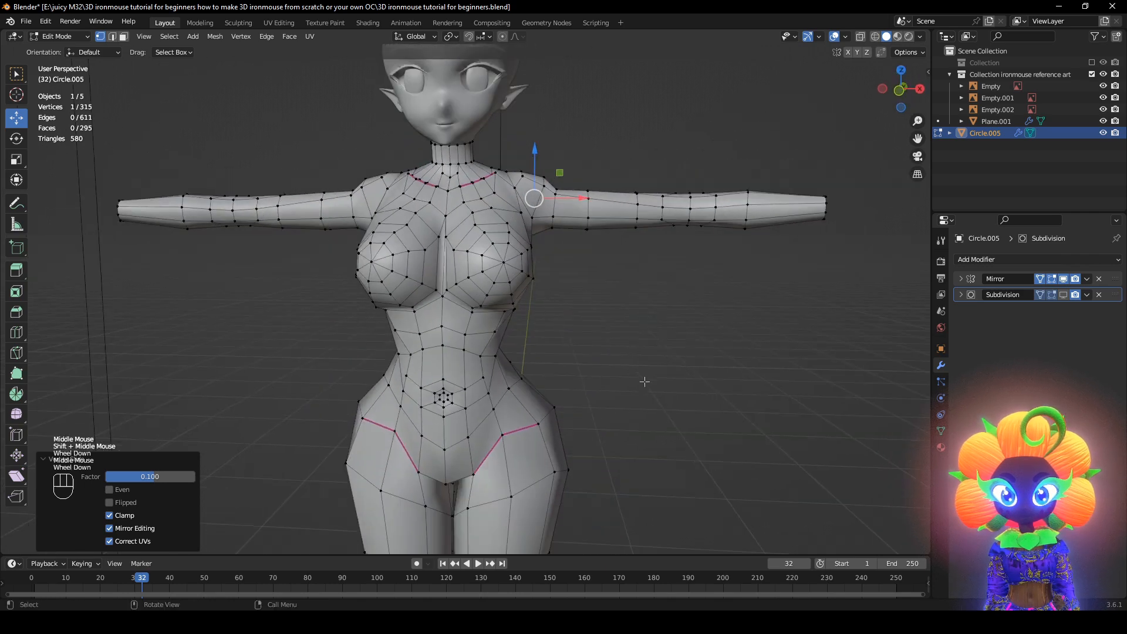
click(836, 37)
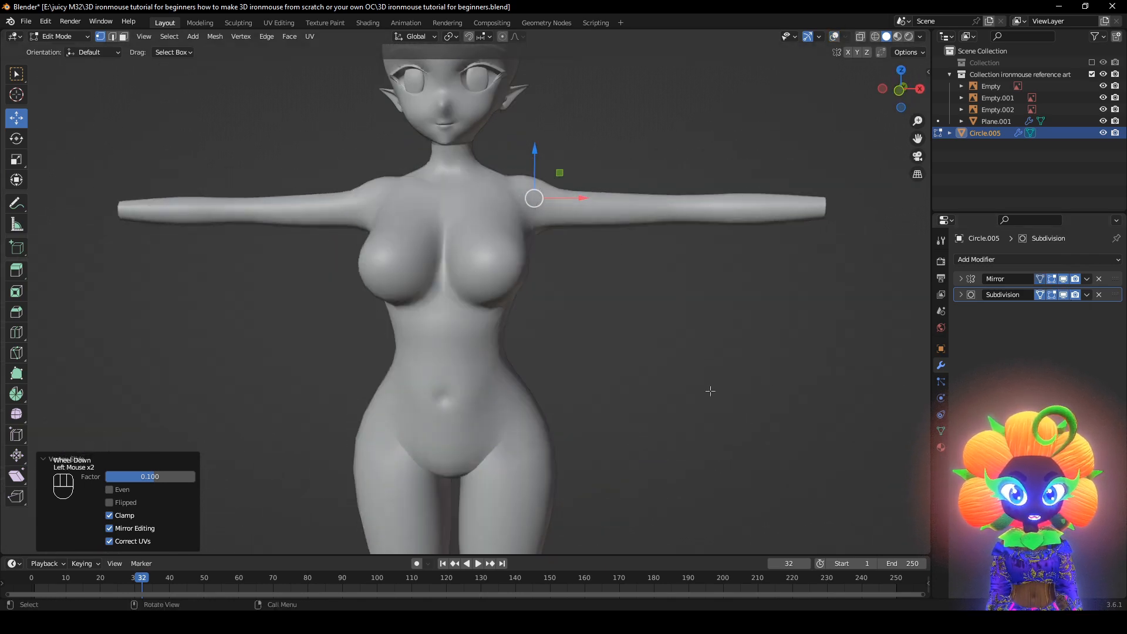
scroll(712, 390, down, 1)
shift+middle_drag(712, 390, 816, 307)
scroll(711, 350, down, 1)
scroll(593, 347, up, 2)
scroll(782, 304, up, 1)
shift+middle_drag(816, 307, 704, 347)
scroll(704, 346, up, 1)
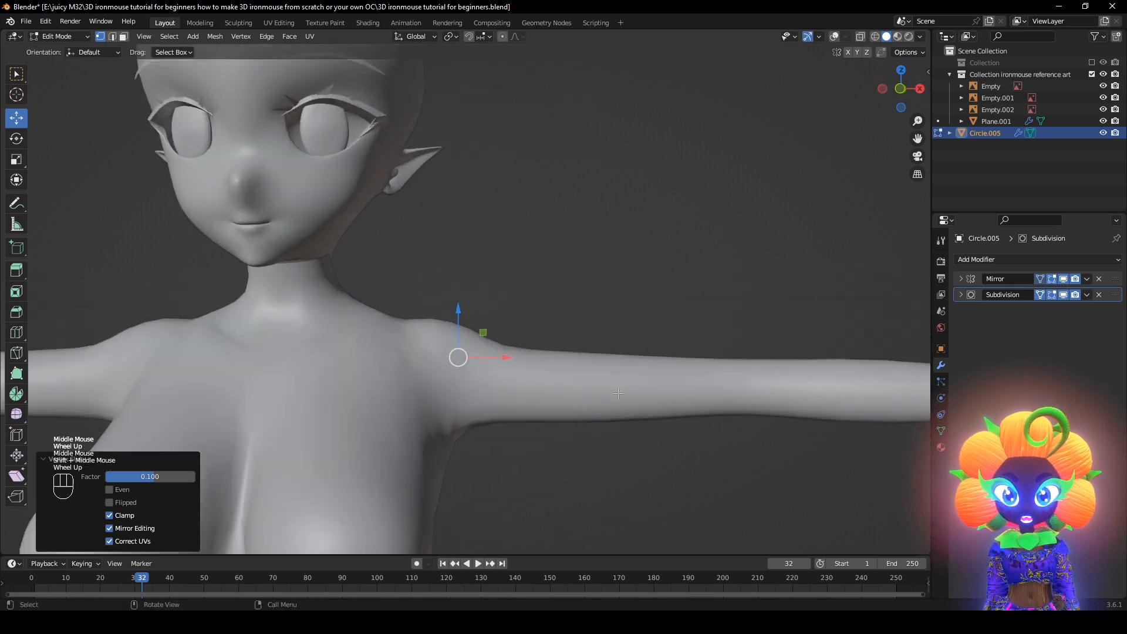
Expose the base mesh and smooth three vertices where the upper arm meets the shoulder
click(835, 37)
click(1064, 295)
middle_drag(546, 352, 605, 328)
click(492, 411)
right_click(658, 389)
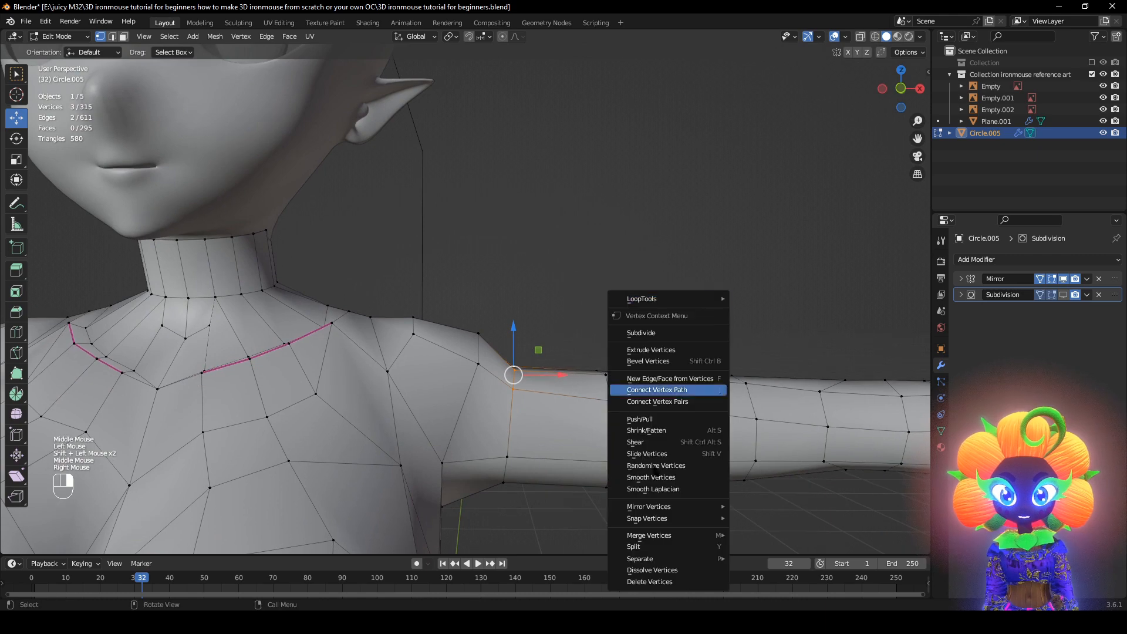
click(670, 479)
middle_drag(518, 375, 542, 429)
scroll(516, 372, up, 1)
key(g)
click(679, 449)
Select the nine-vertex patch on the shoulder cap and smooth its vertices by 0.500 with the subdivided surface shown
click(410, 386)
shift+click(405, 340)
shift+click(407, 315)
shift+click(469, 331)
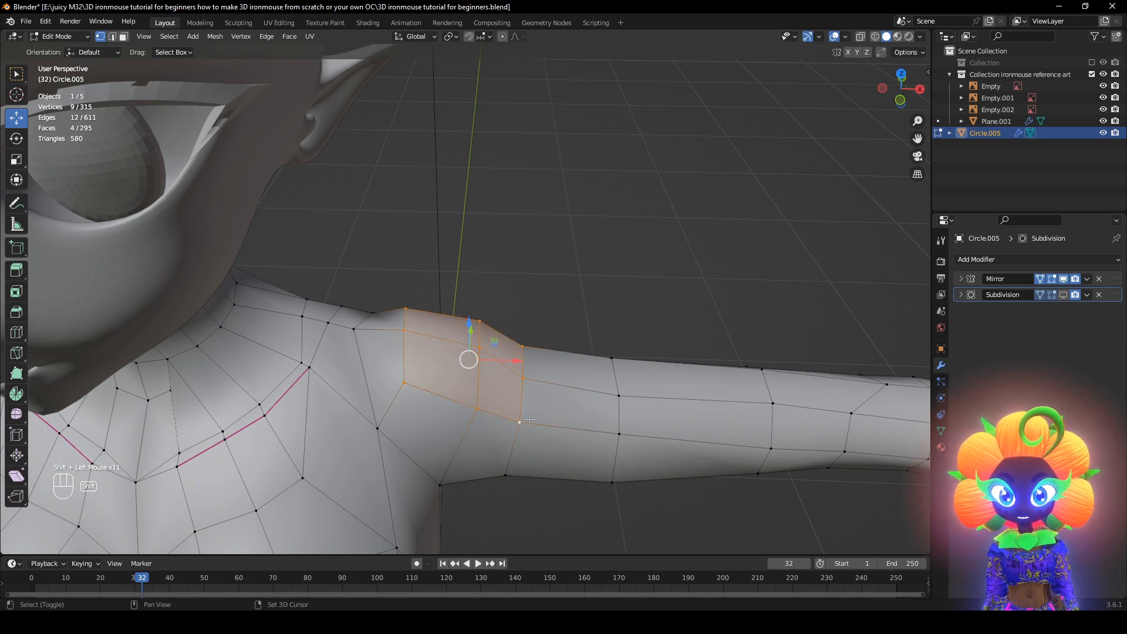
middle_drag(778, 150, 782, 144)
click(834, 37)
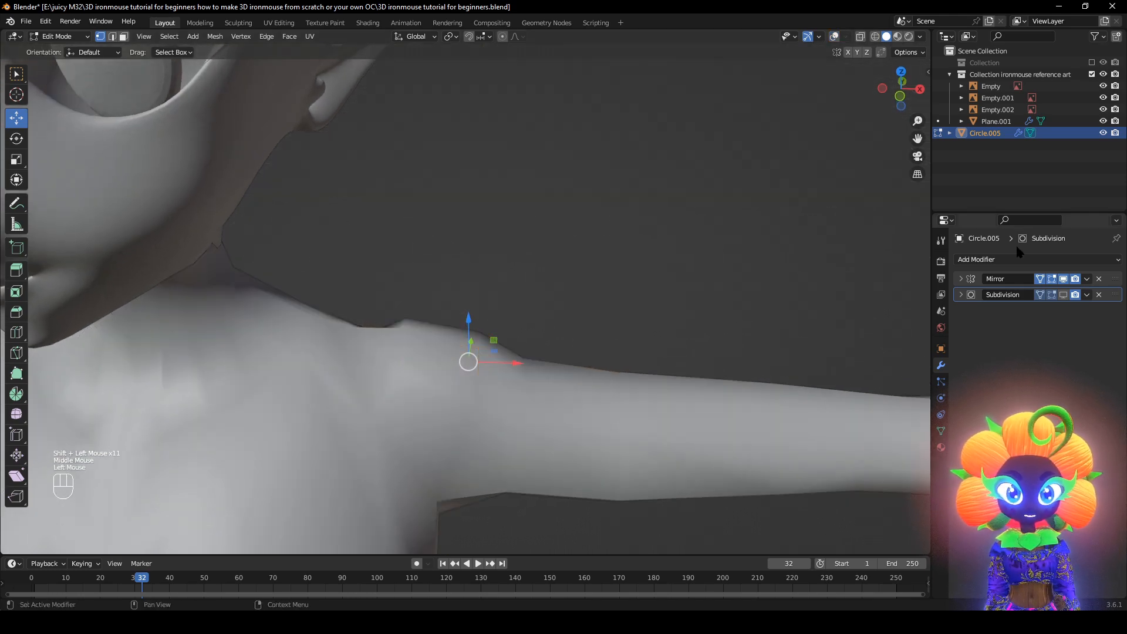
click(1065, 296)
scroll(740, 251, down, 2)
middle_drag(737, 249, 703, 379)
right_click(727, 295)
click(727, 295)
Scale the shoulder cap patch to 0.689 along the global X axis
key(s)
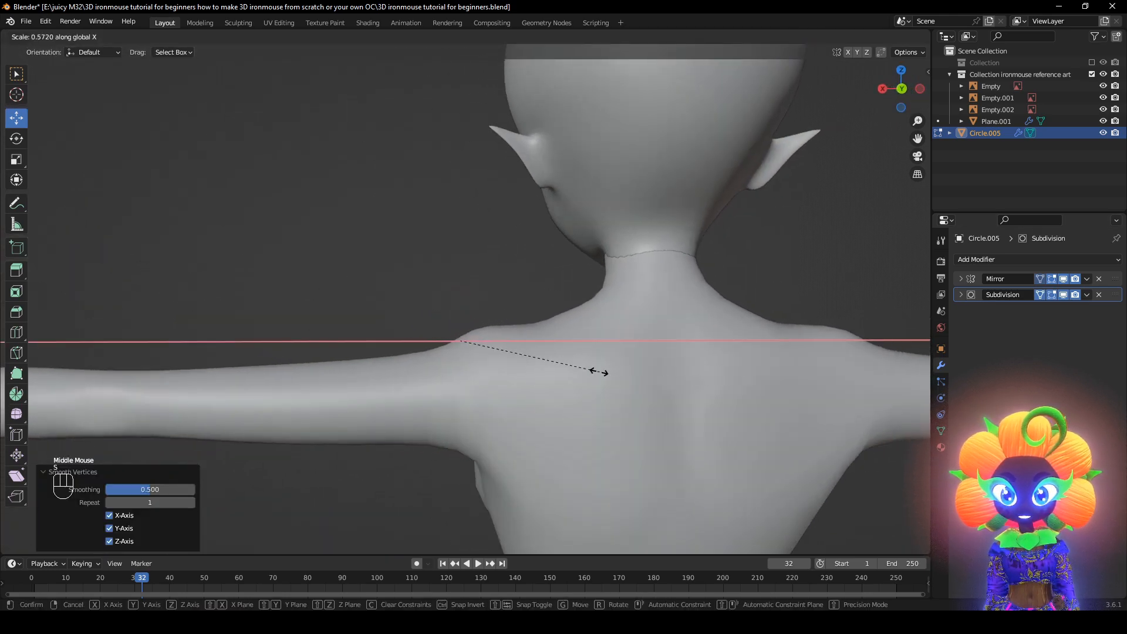
click(623, 378)
middle_drag(623, 379, 734, 364)
scroll(741, 360, down, 2)
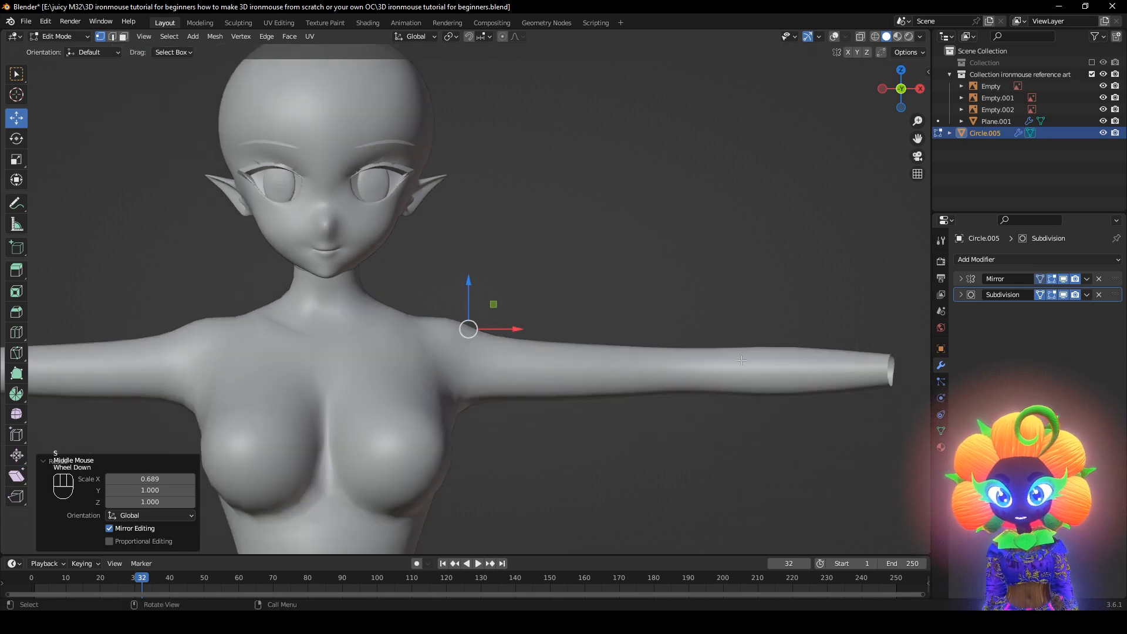
scroll(742, 361, up, 2)
Raise the shoulder cap patch 0.005263 m in Z using smooth proportional editing with a size of 0.164
key(g)
key(g)
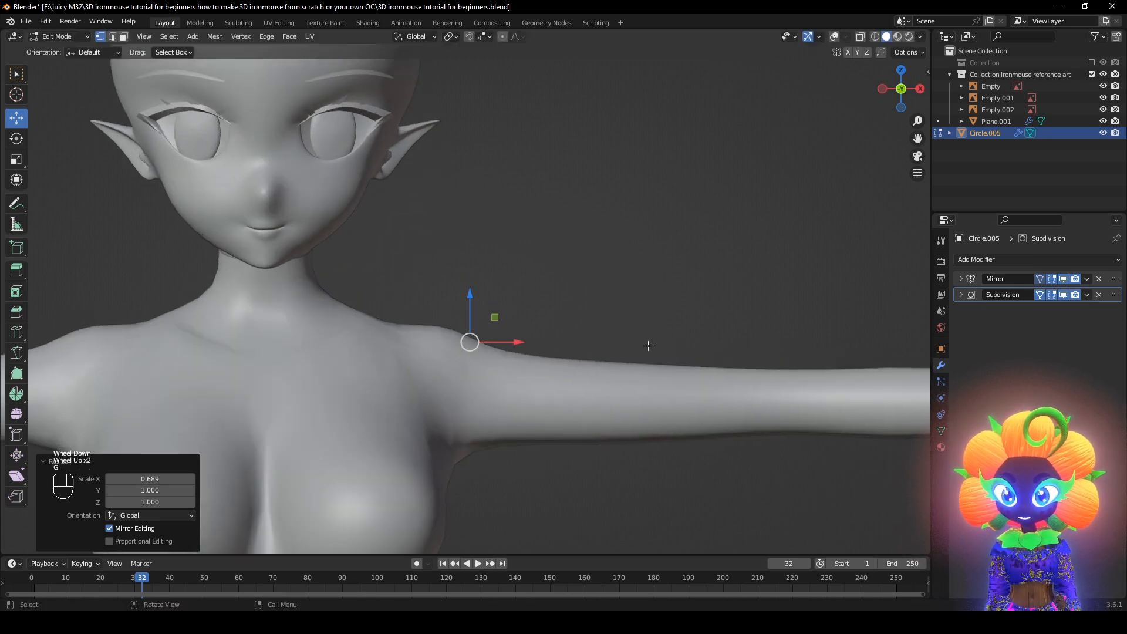
click(651, 337)
click(502, 37)
key(g)
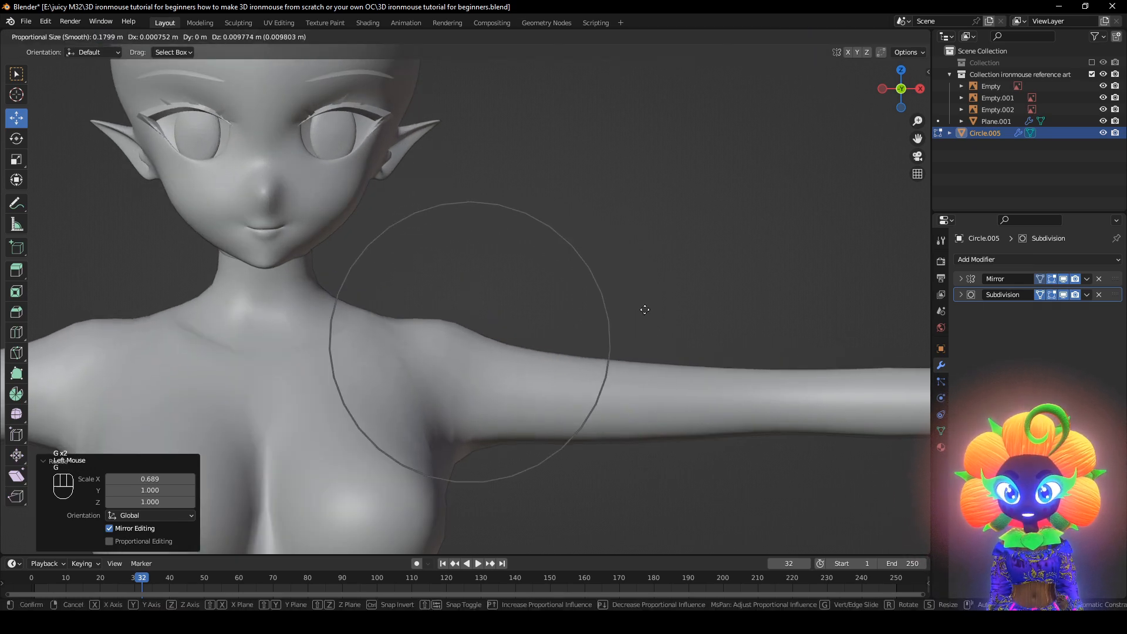
key(g)
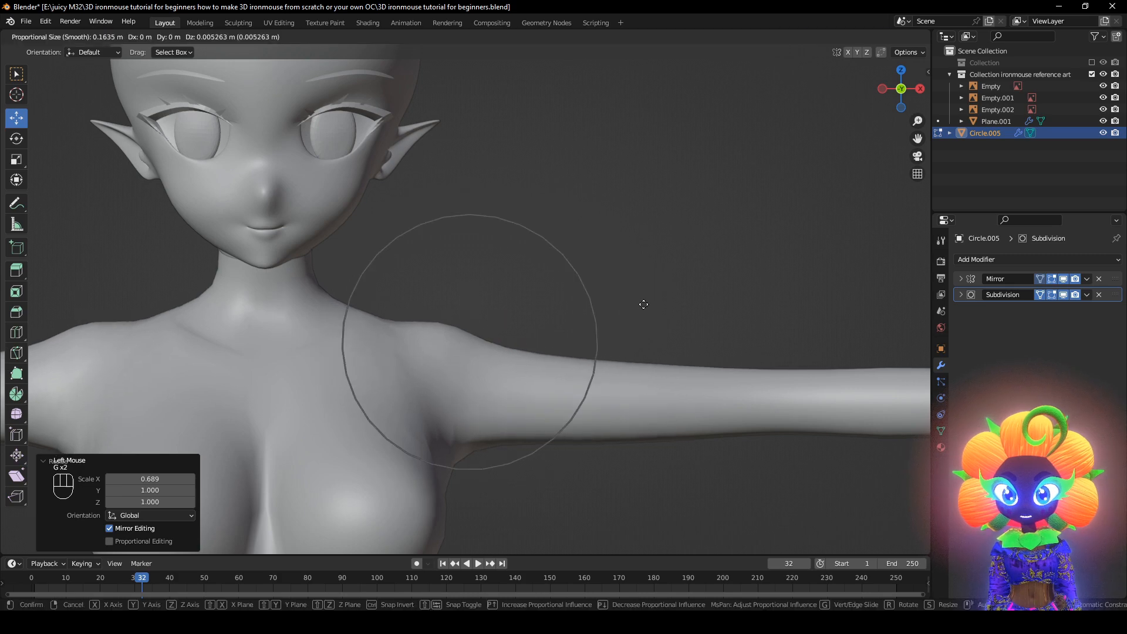
click(644, 304)
Examine the reshaped shoulders in solid view and compare them with the front reference in wireframe
scroll(624, 322, down, 2)
middle_drag(625, 323, 650, 380)
scroll(650, 380, up, 1)
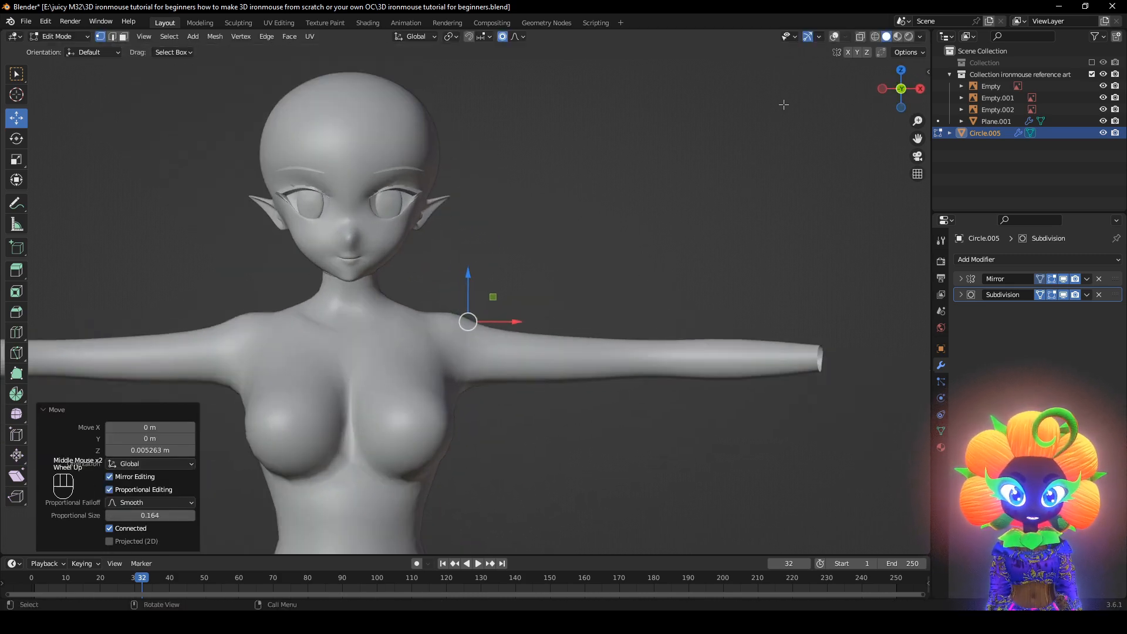
click(834, 36)
scroll(853, 457, up, 1)
key(z)
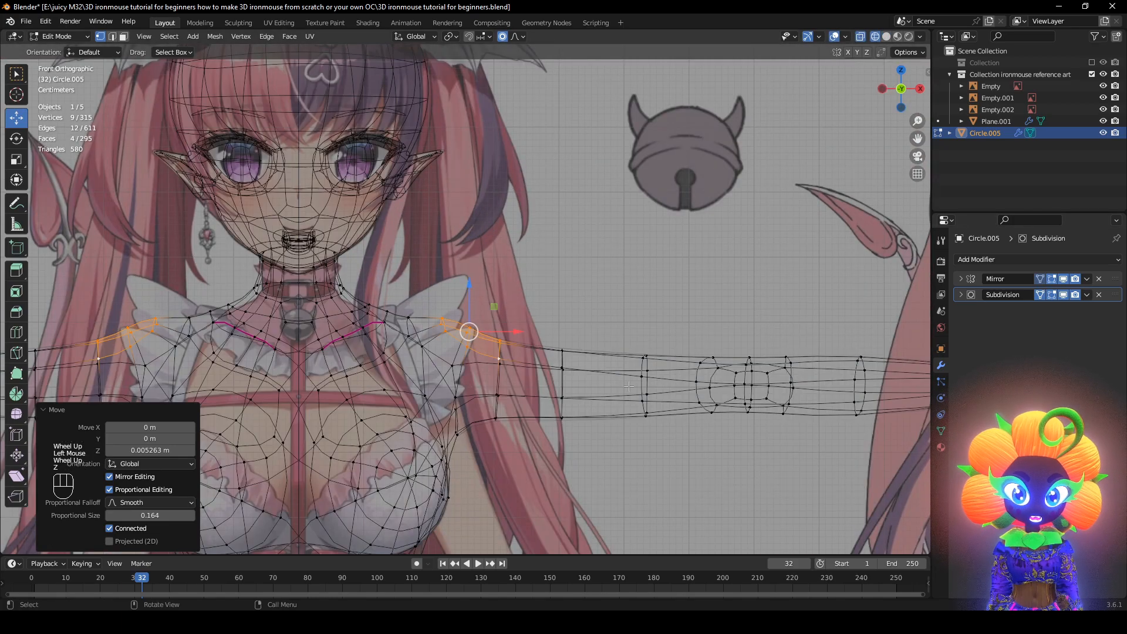
key(z)
scroll(854, 456, up, 1)
middle_drag(854, 457, 640, 354)
scroll(672, 408, down, 2)
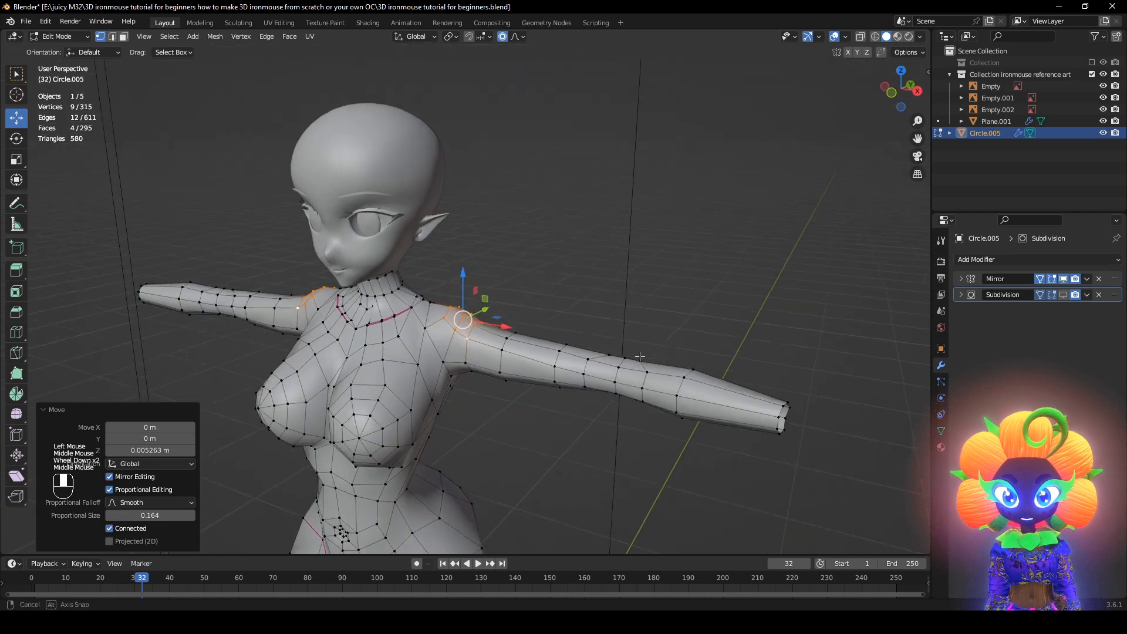
Frame the whole body and examine the subdivided figure from the front, below and side with overlays hidden
key(a)
key(KP_1)
key(KP_Decimal)
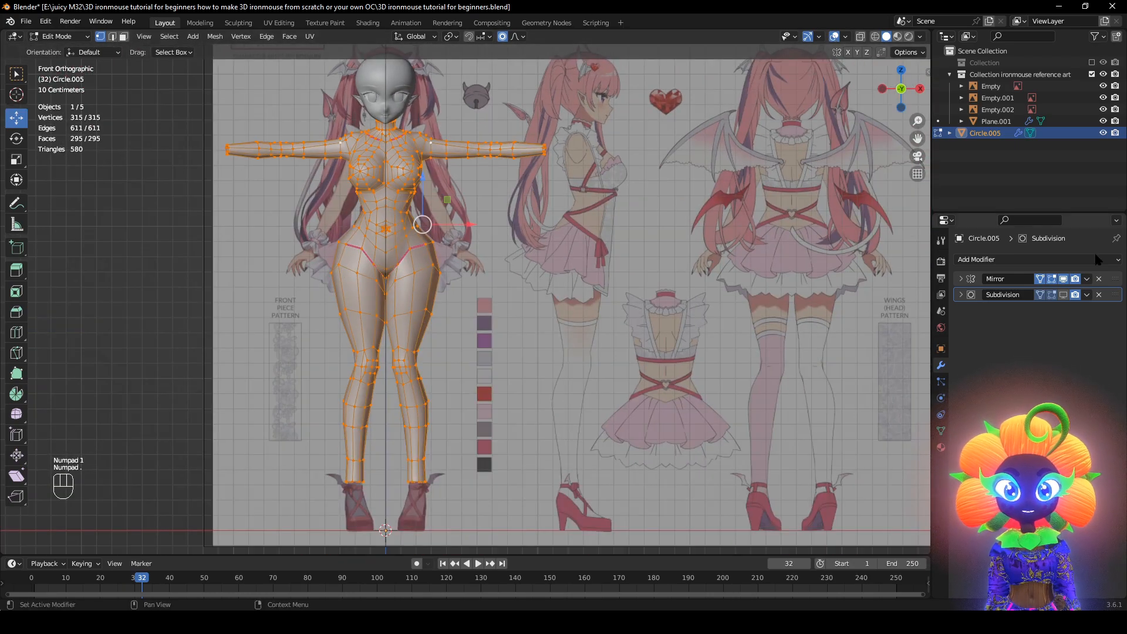
click(834, 37)
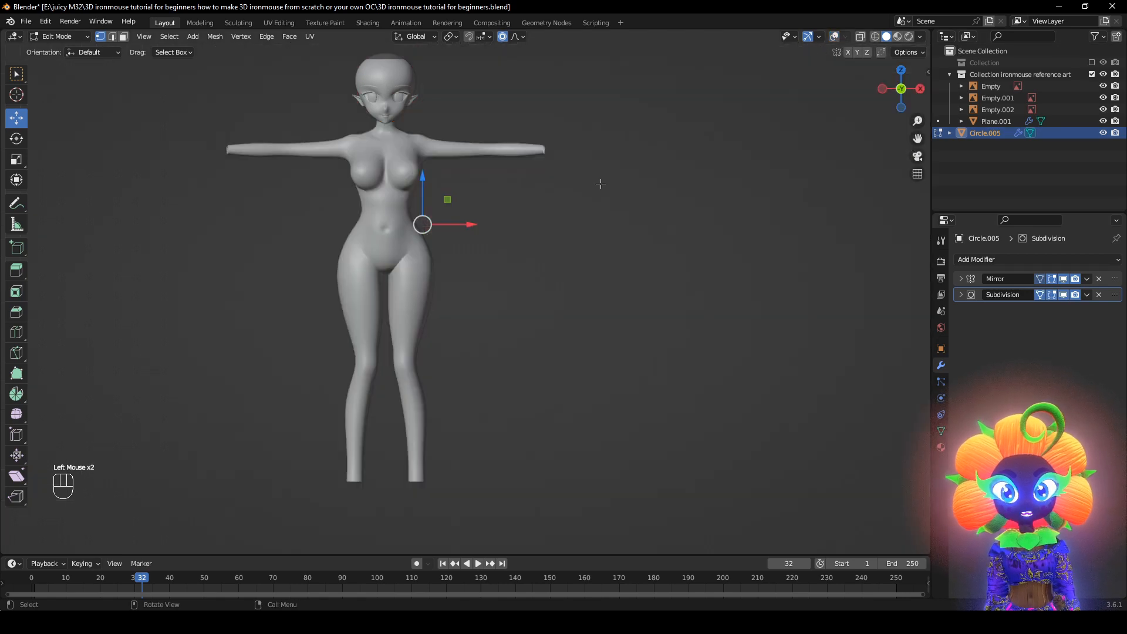
middle_drag(599, 183, 739, 145)
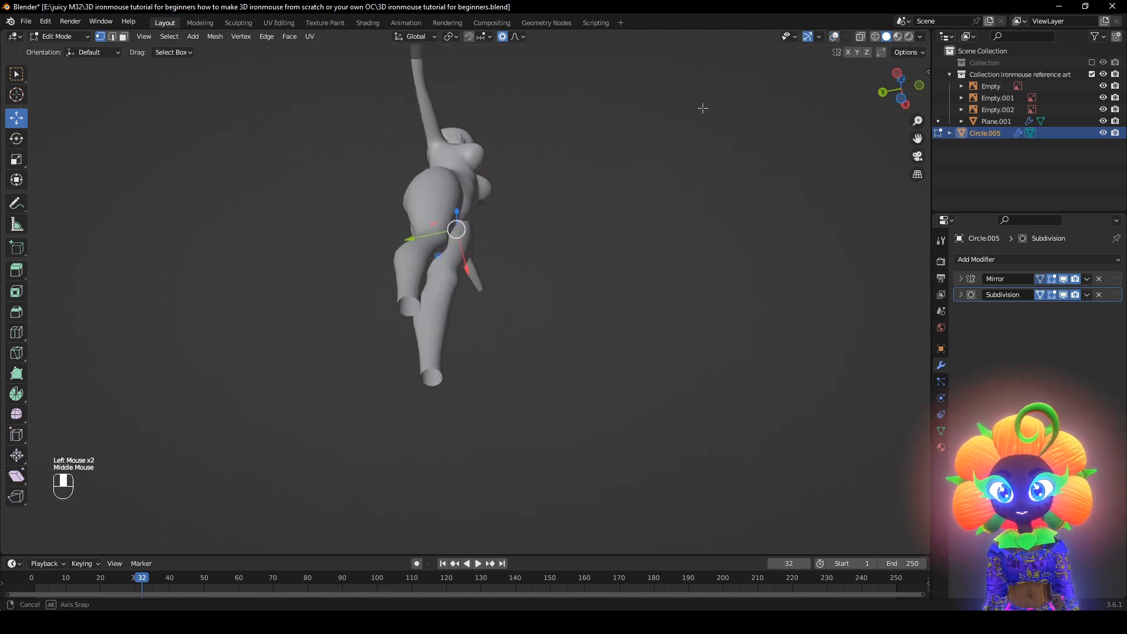
middle_drag(702, 108, 659, 234)
scroll(627, 268, up, 2)
scroll(634, 283, down, 1)
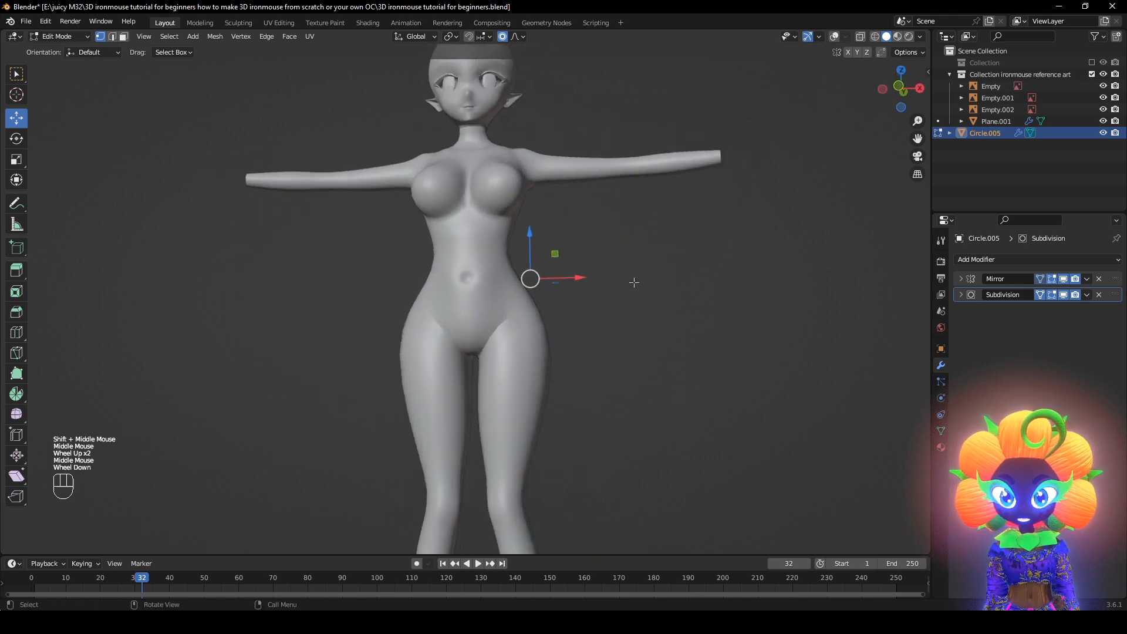
middle_drag(635, 283, 479, 295)
scroll(601, 298, down, 1)
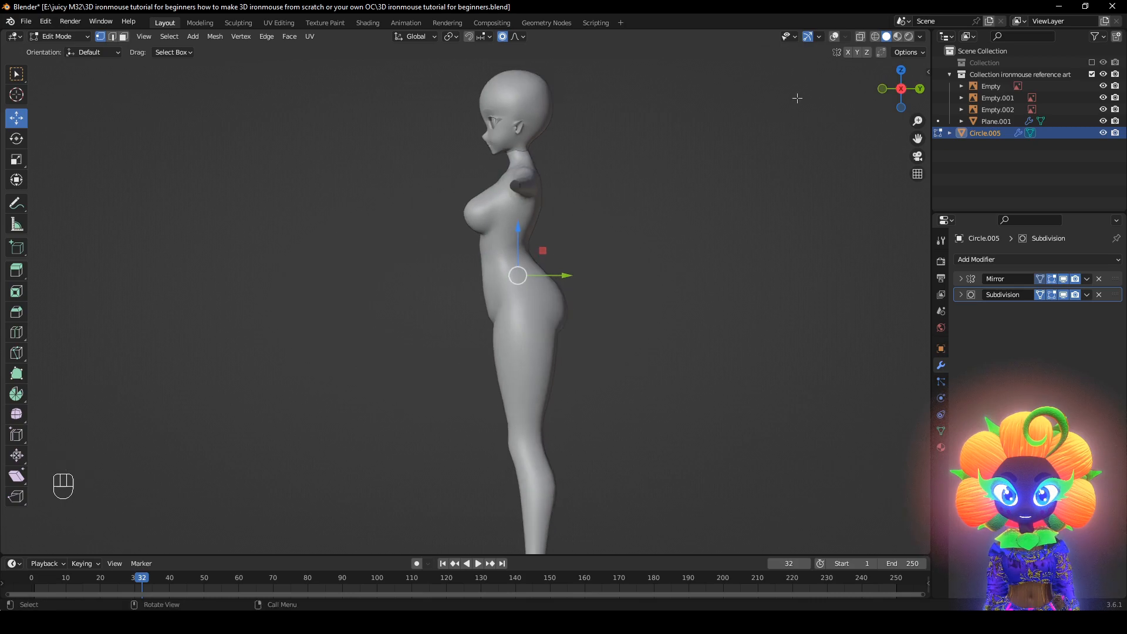
Compare the body's side and front silhouettes with the reference art in wireframe
click(835, 36)
shift+middle_drag(555, 253, 508, 314)
scroll(508, 314, up, 4)
key(z)
scroll(523, 328, up, 1)
key(z)
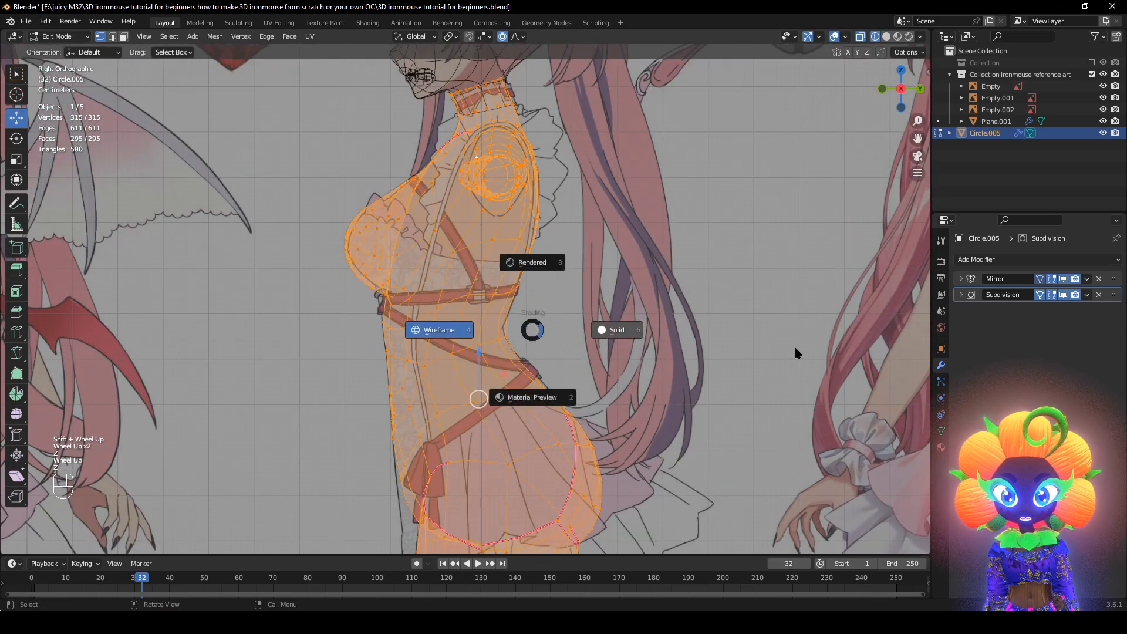
scroll(651, 326, down, 2)
middle_drag(639, 322, 716, 323)
key(KP_1)
key(z)
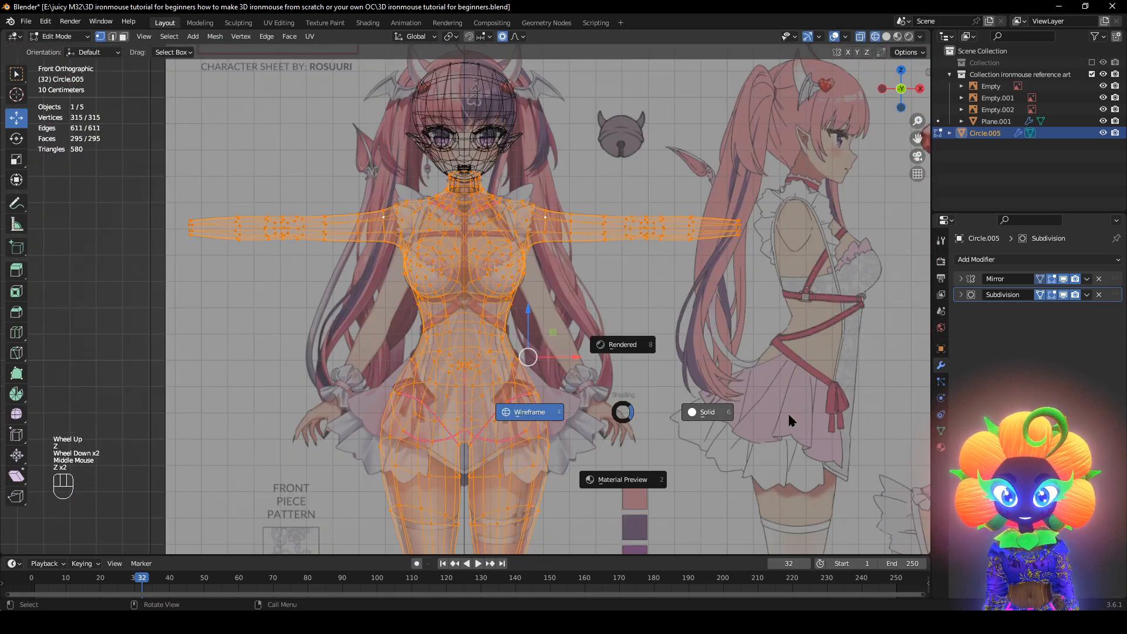
shift+middle_drag(790, 417, 795, 329)
scroll(270, 161, down, 3)
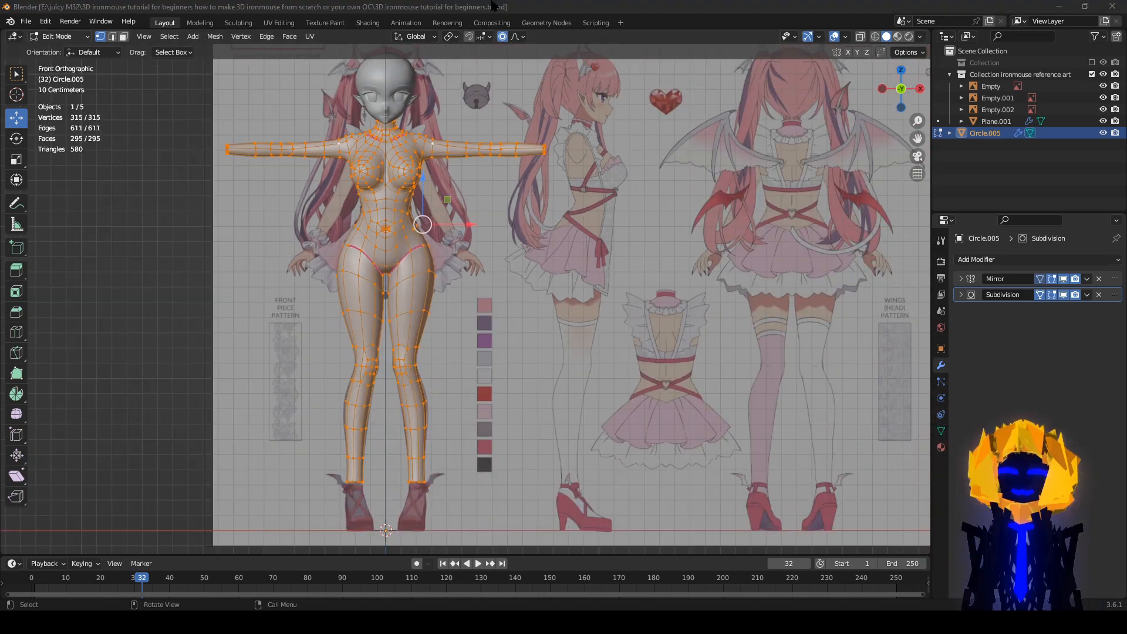
Select all the arm vertices beyond the shoulder in wireframe, hide the Subdivision modifier and rotate the arm 45° in the front view
click(626, 4)
scroll(611, 111, up, 4)
shift+middle_drag(587, 97, 608, 456)
scroll(587, 450, up, 4)
key(z)
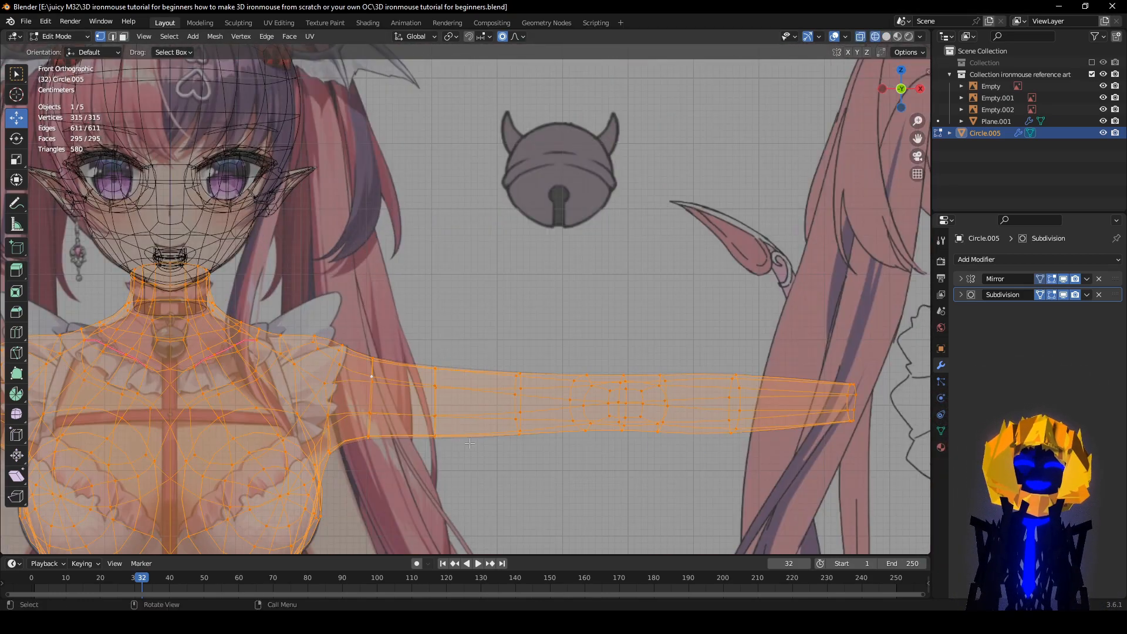
scroll(469, 443, down, 2)
drag(831, 456, 392, 272)
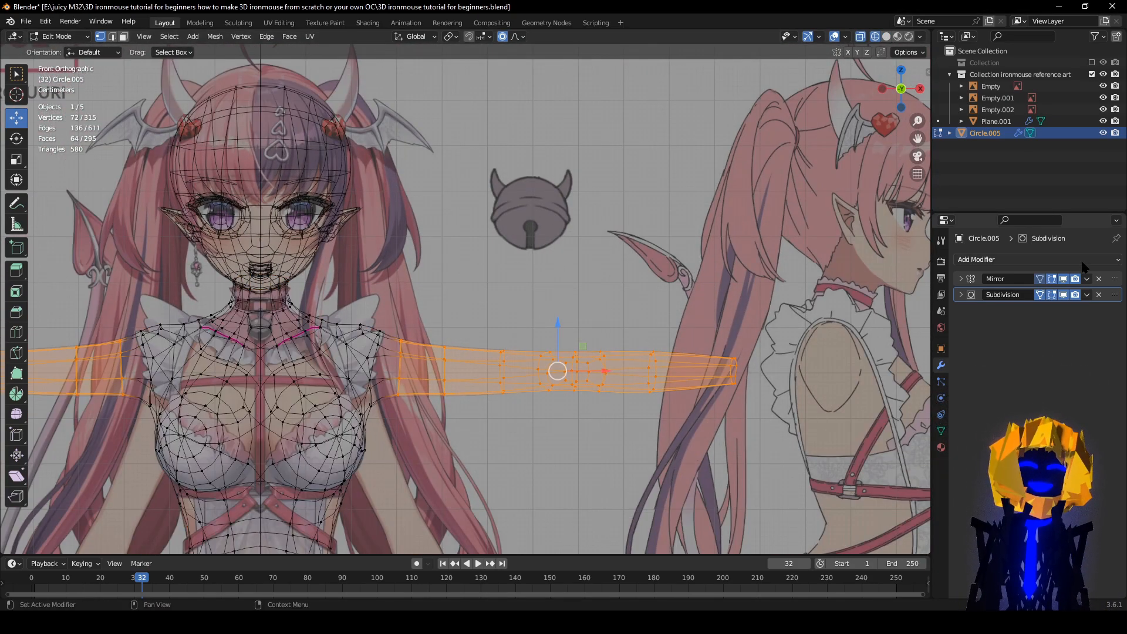
click(1063, 295)
scroll(687, 342, up, 2)
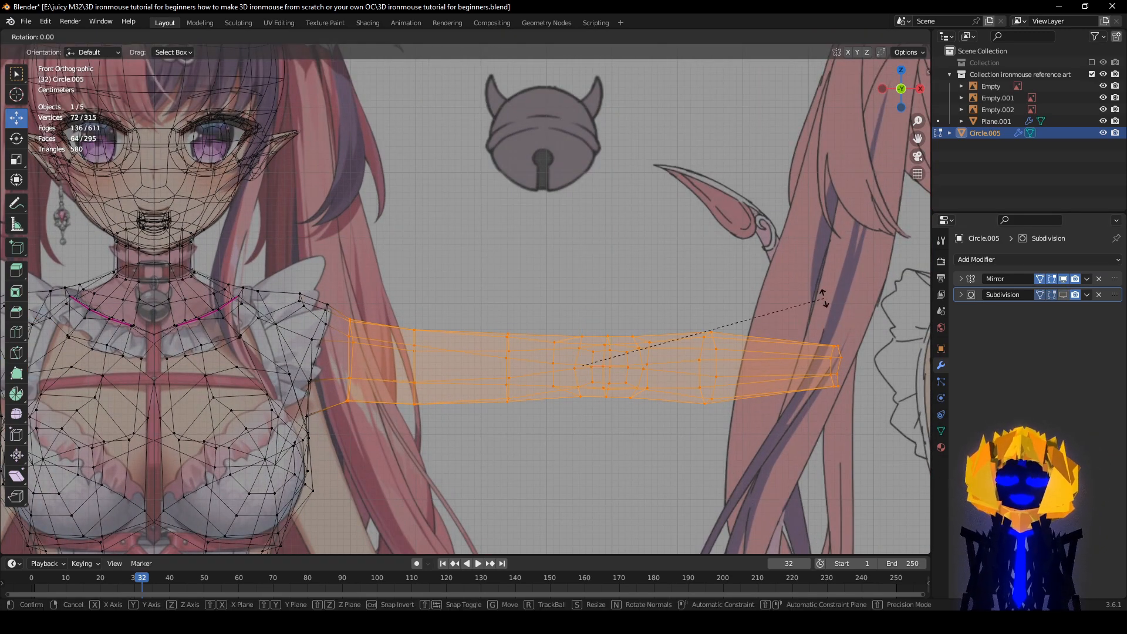
text(45)
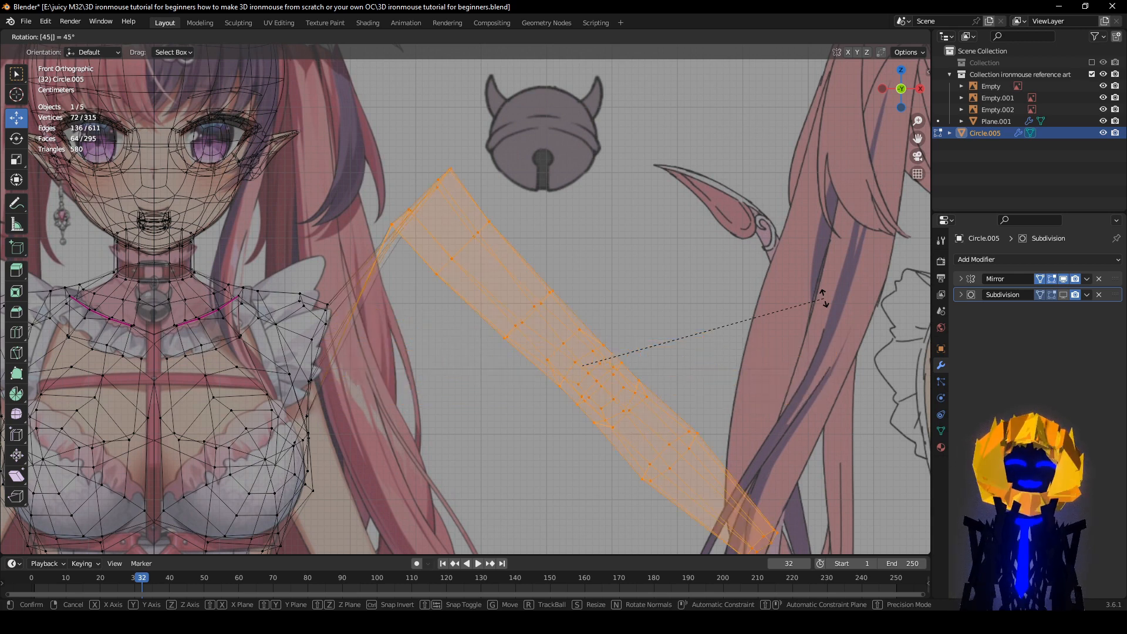
click(824, 298)
Move the rotated arm -0.12 m in X and -0.29 m in Z toward the shoulder, and check the lowered arm in solid view
shift+middle_drag(708, 235, 754, 195)
scroll(755, 195, up, 2)
key(g)
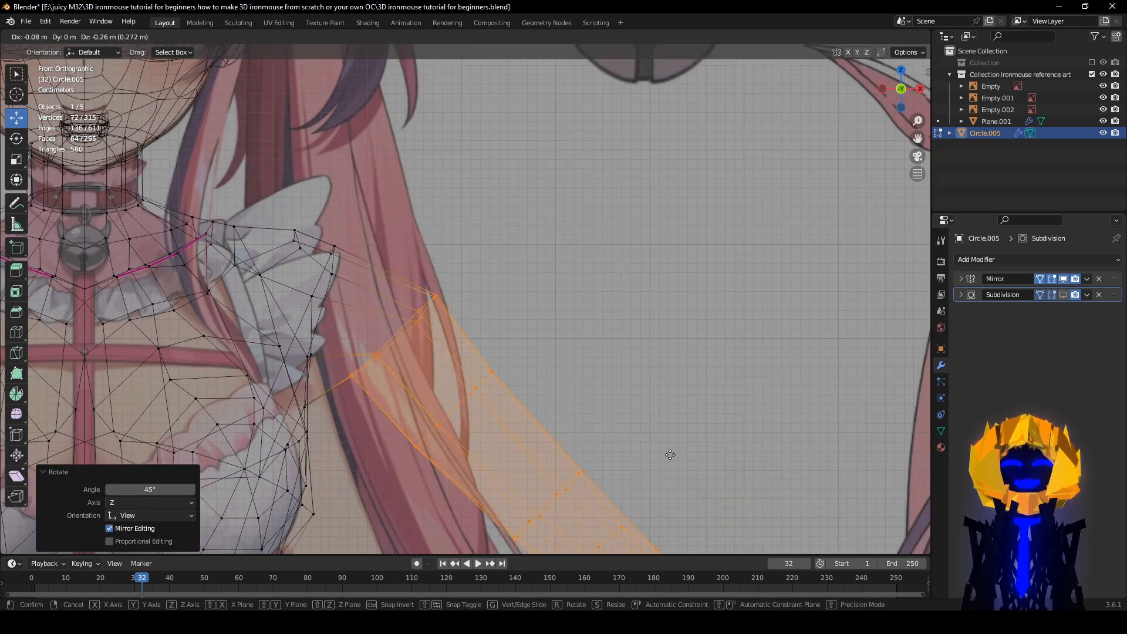
click(634, 480)
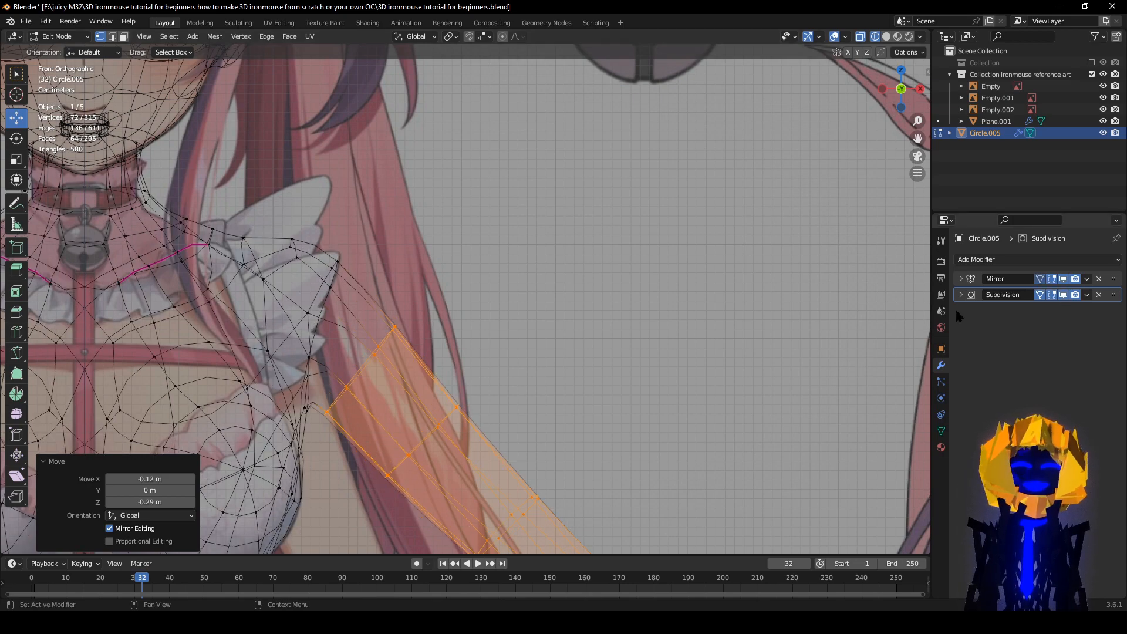
mouse_move(723, 329)
middle_down()
mouse_move(732, 360)
mouse_move(611, 410)
mouse_move(700, 360)
mouse_move(719, 362)
middle_up()
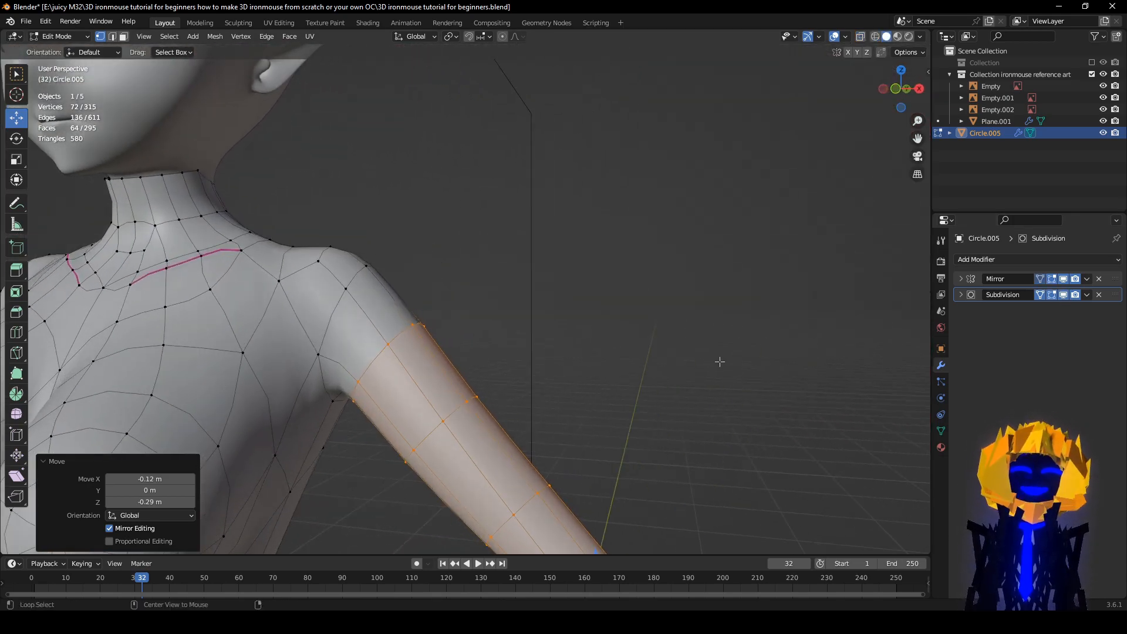
key(a)
key(KP_1)
key(alt+a)
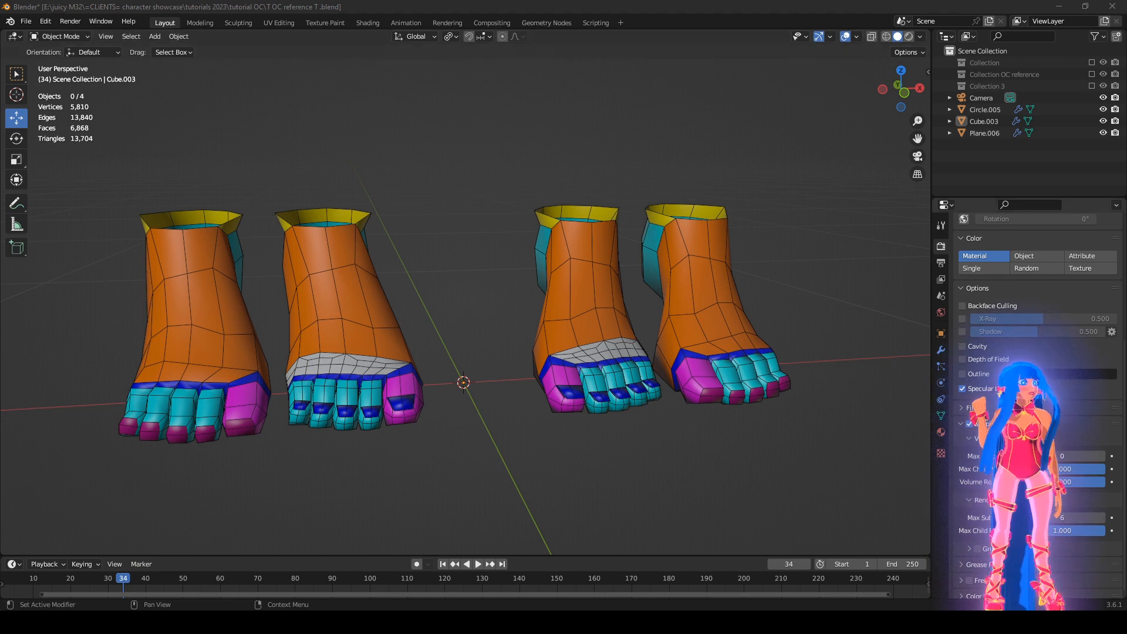
Switch to the feet reference file and toggle Simplify to compare the feet's low-poly and subdivided meshes
click(968, 423)
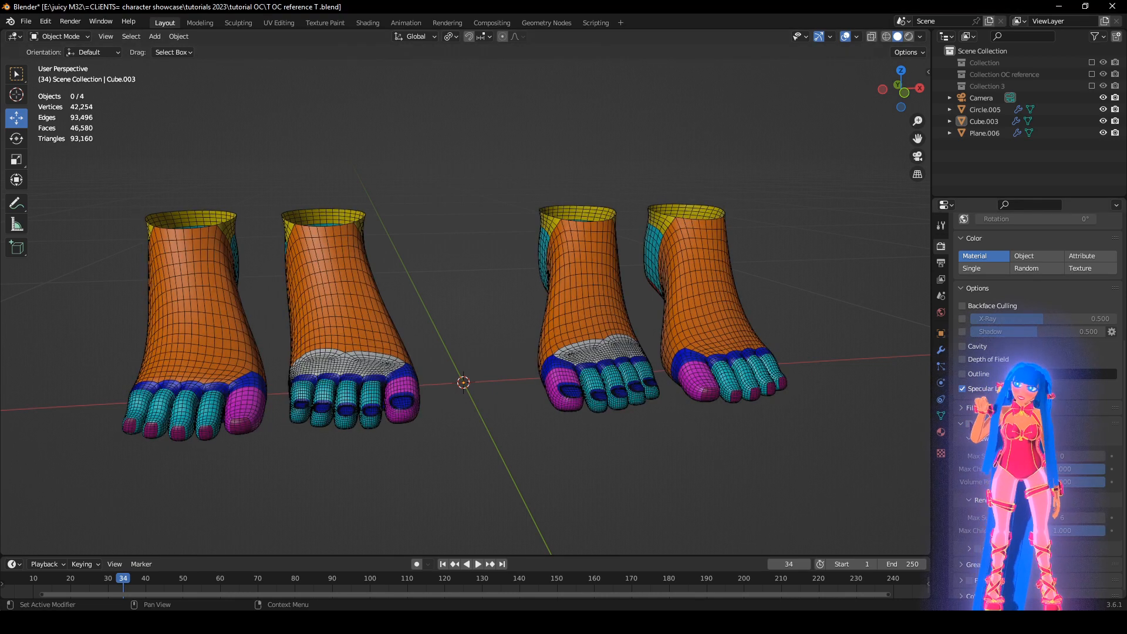
click(967, 423)
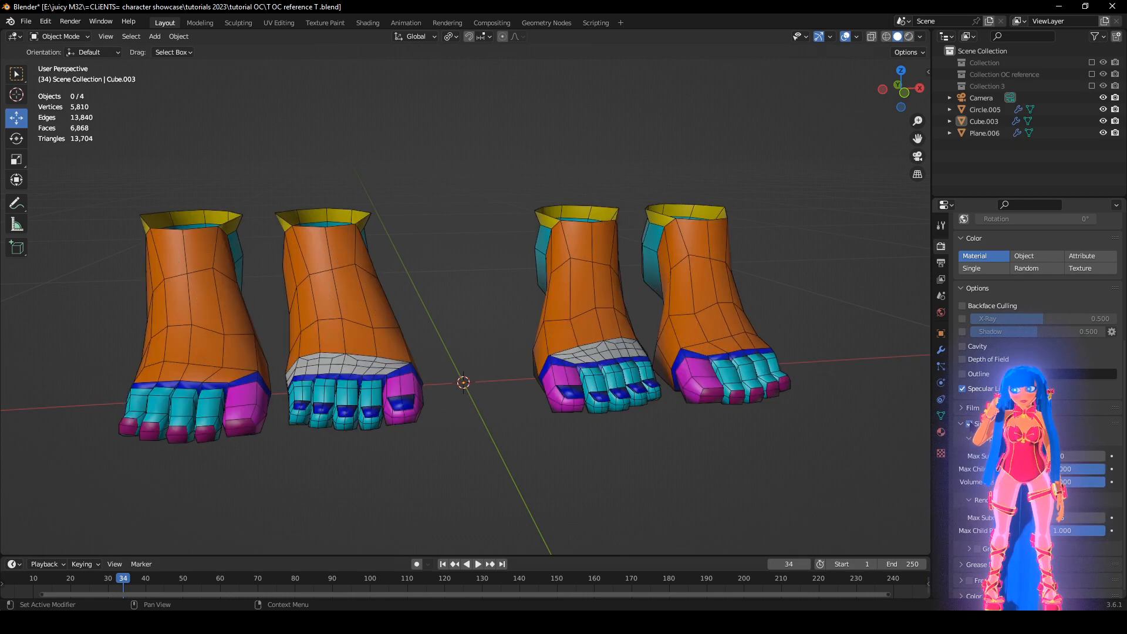
mouse_move(803, 404)
middle_down()
mouse_move(669, 391)
mouse_move(804, 400)
middle_up()
click(967, 423)
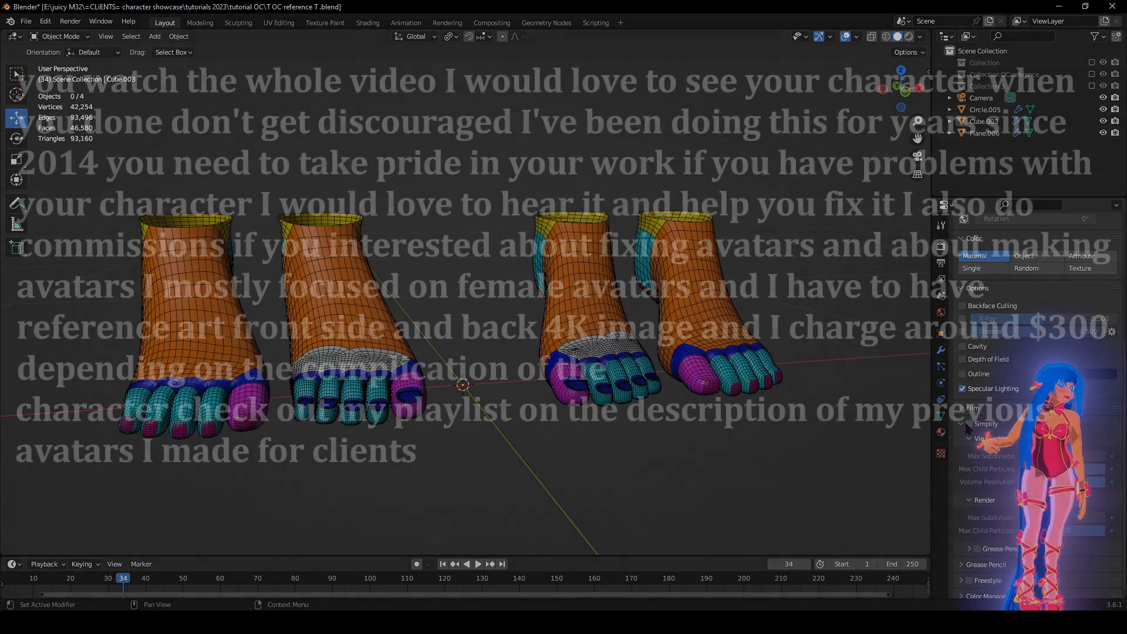